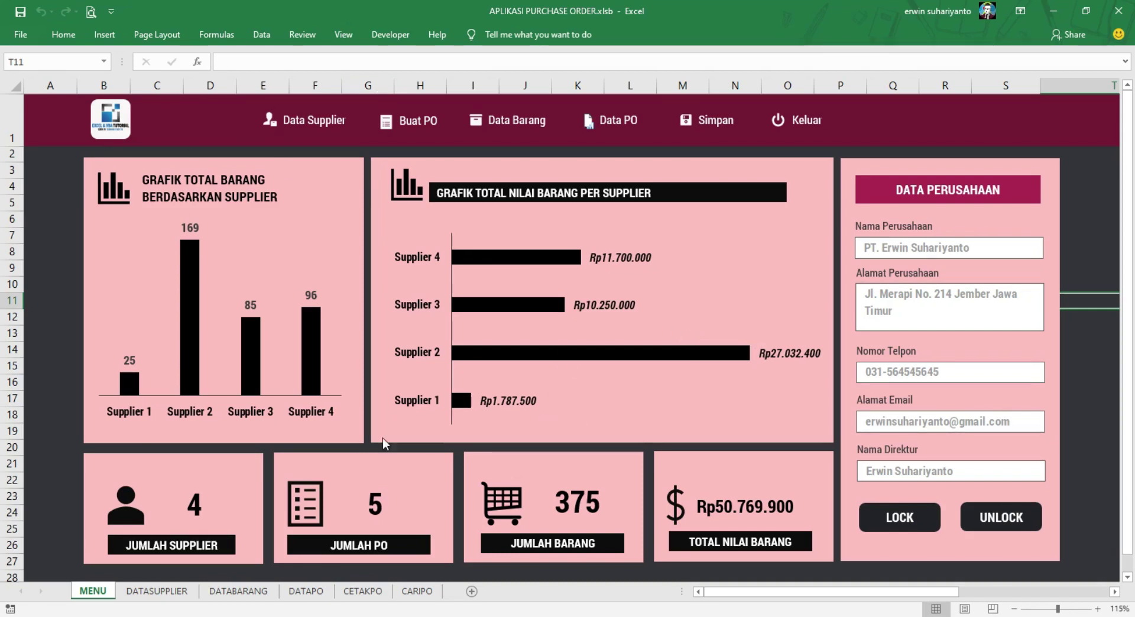
Step: Inspect the supplier data form's name, code, address, phone and email fields, then close it
mouse_move(470, 263)
mouse_move(514, 257)
left_click(298, 121)
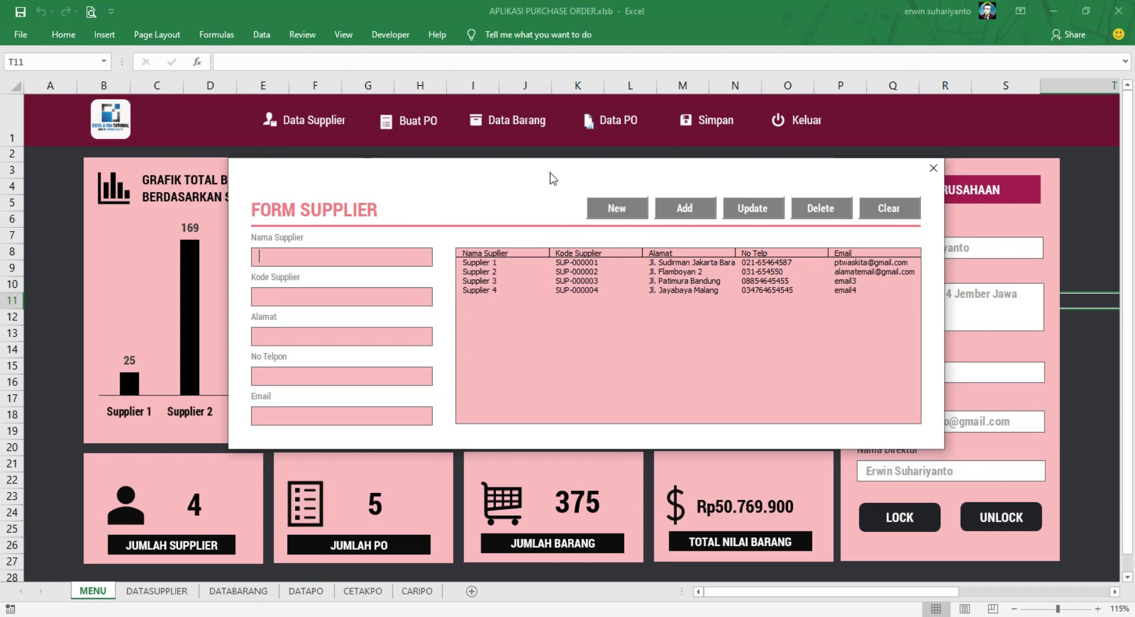
left_click_drag(550, 177, 500, 220)
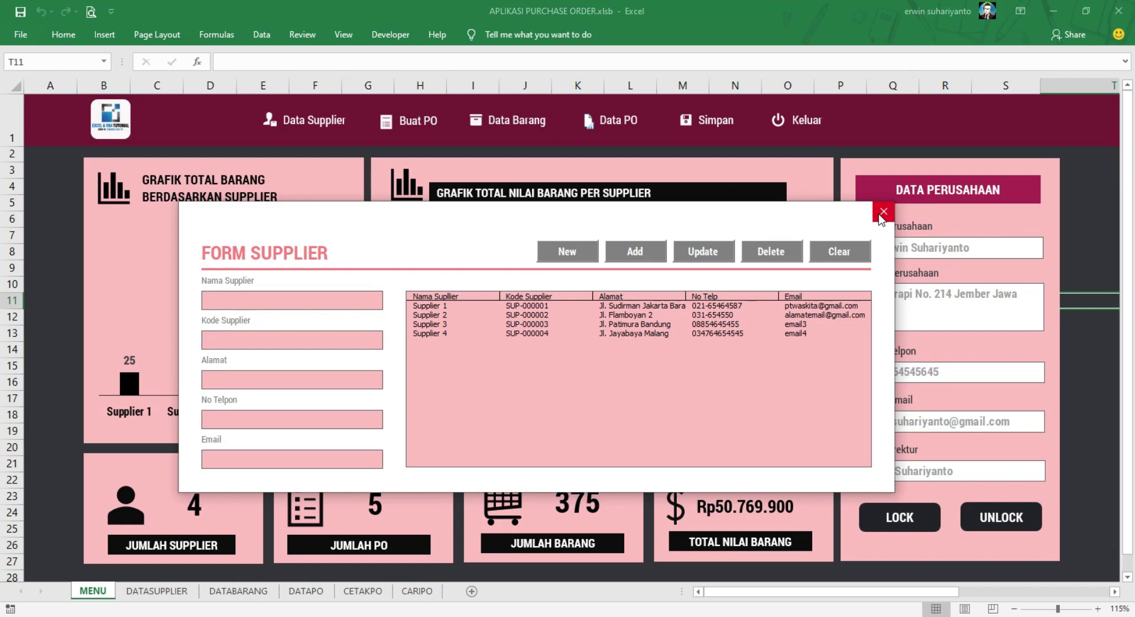
left_click(267, 299)
left_click(253, 339)
left_click(249, 378)
left_click(234, 419)
left_click(245, 460)
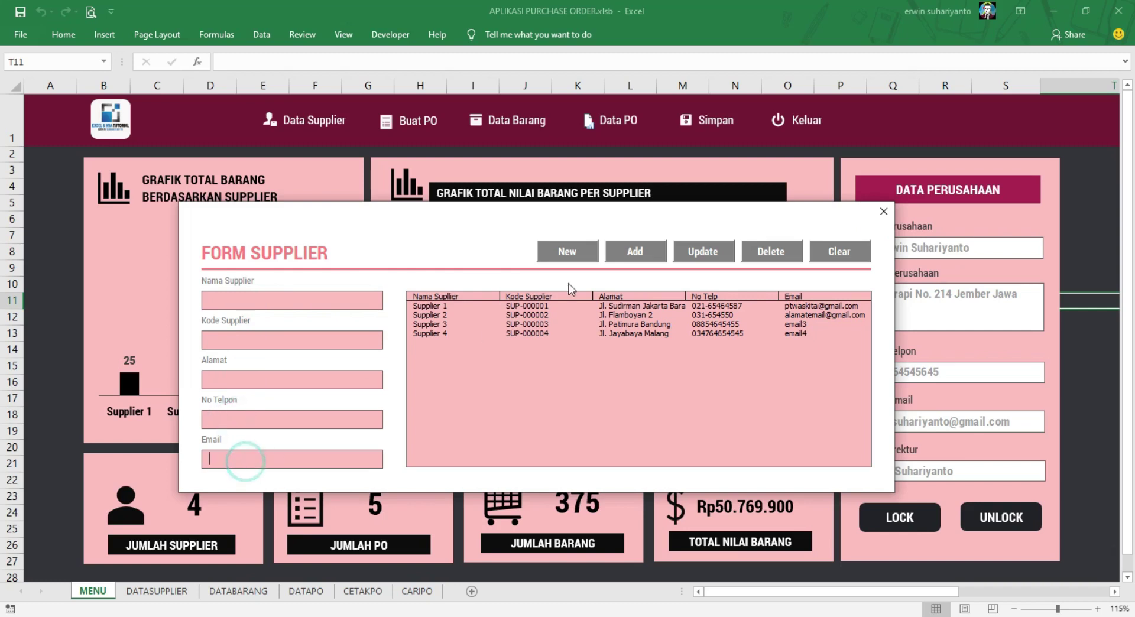
left_click(883, 212)
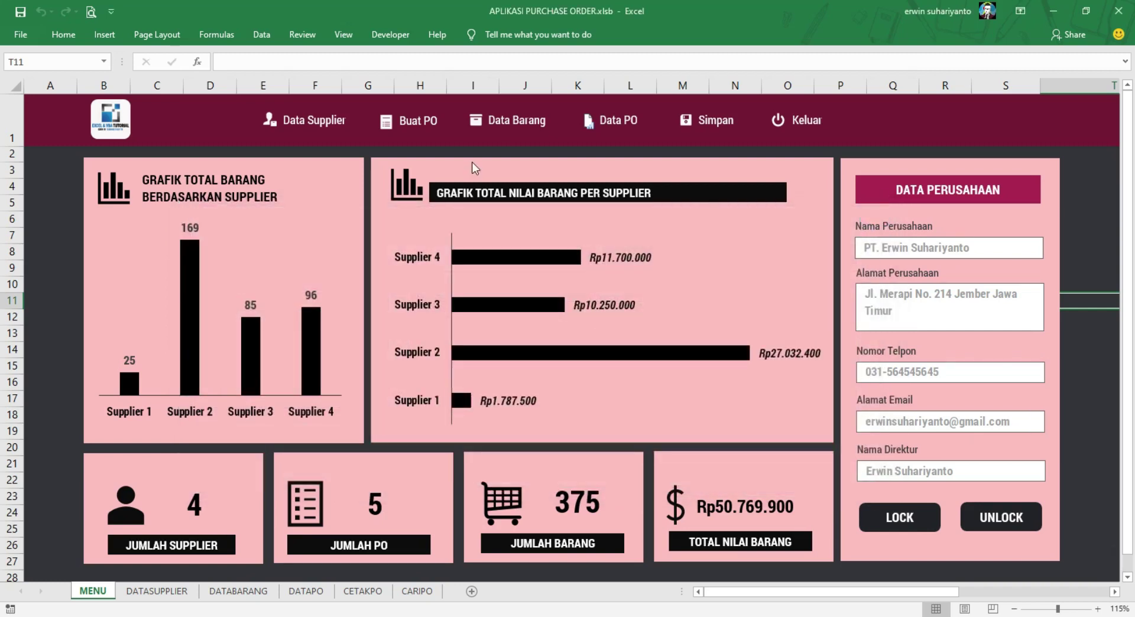
Step: Open the purchase order form and start new order PO-000029 dated 03/12/2021
left_click(403, 125)
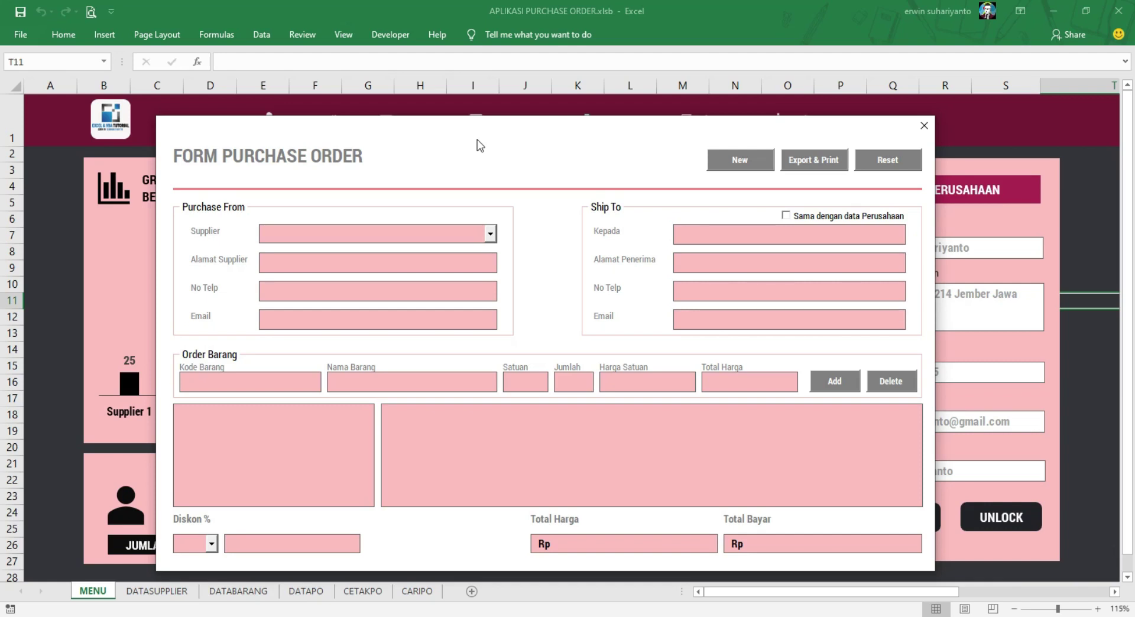
left_click_drag(477, 140, 464, 47)
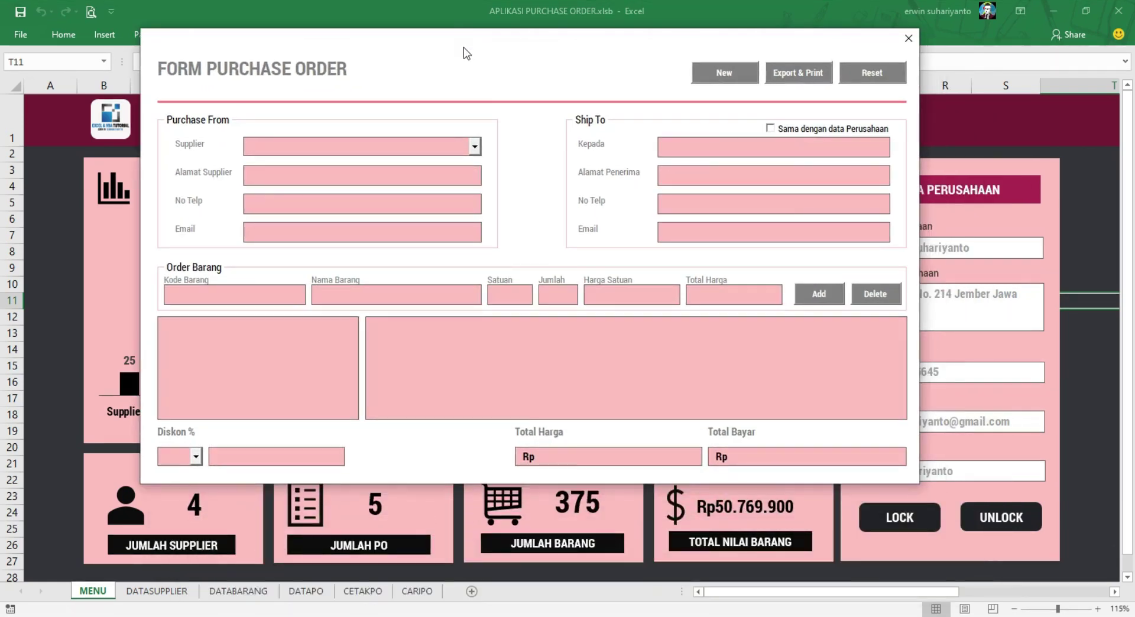
left_click(717, 77)
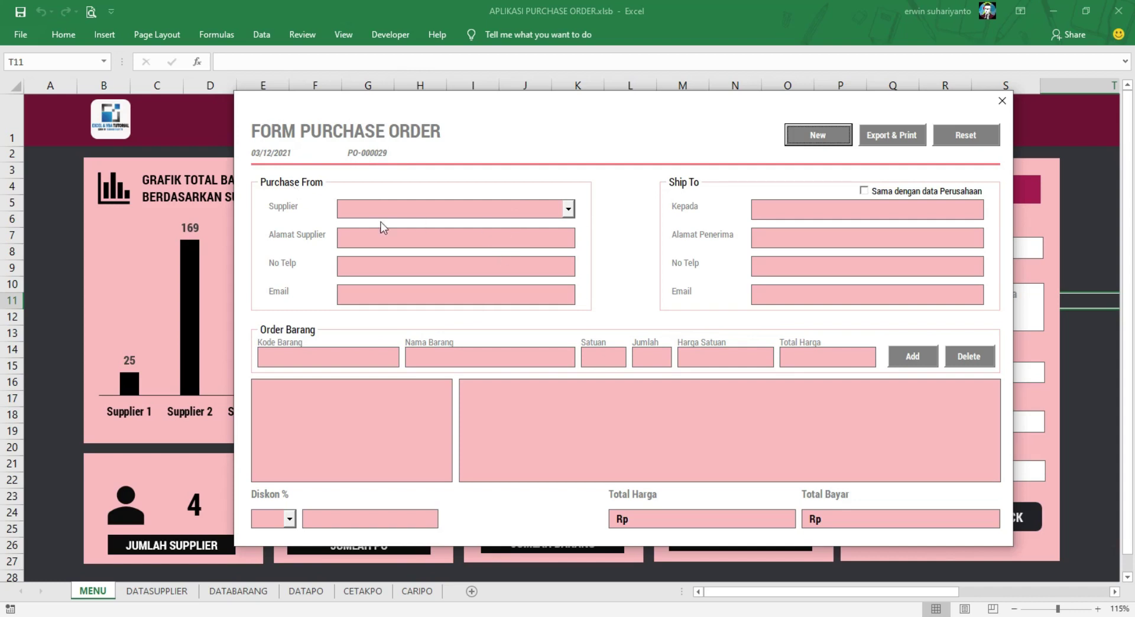
Step: Choose Supplier 2 and check its auto-filled address, phone and email fields
left_click(569, 213)
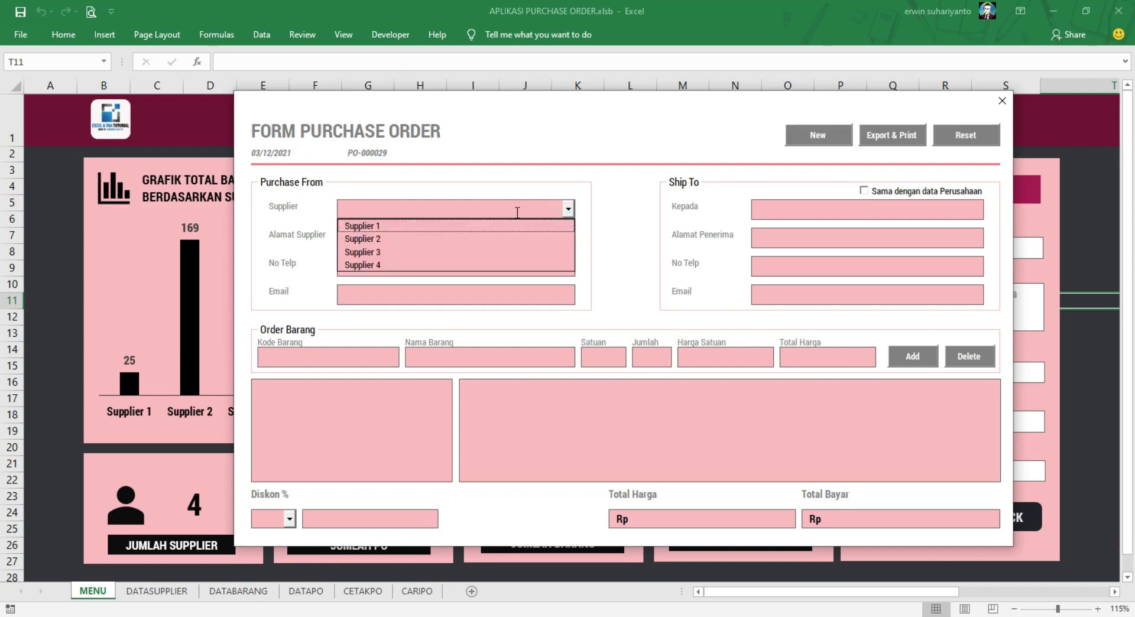
left_click(417, 239)
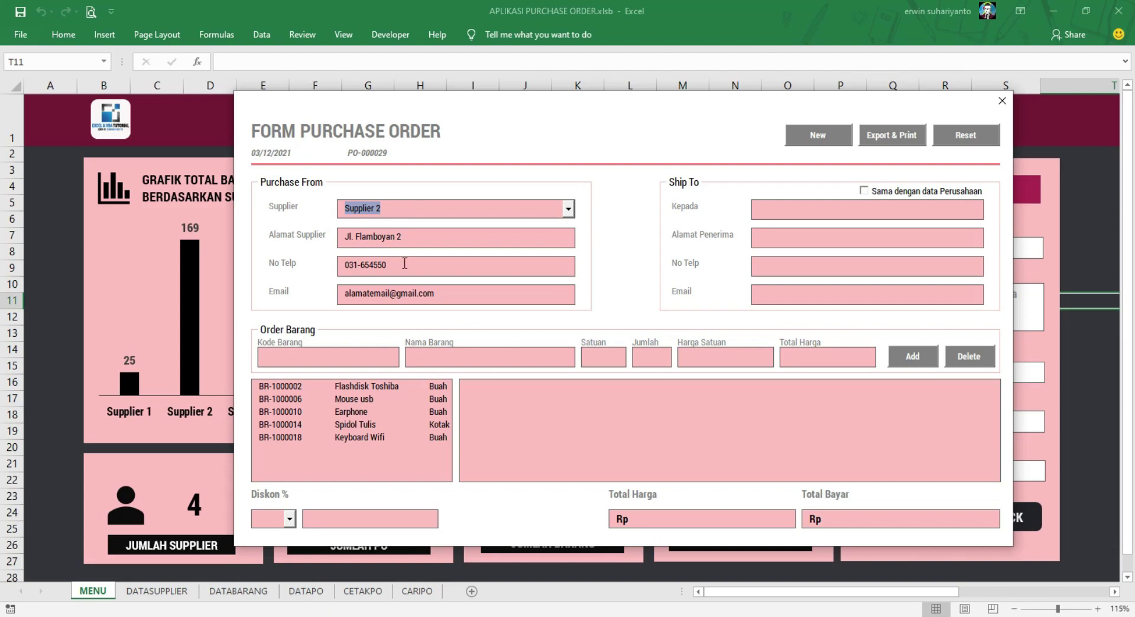
left_click(406, 237)
left_click(393, 266)
left_click(448, 294)
Step: Switch the supplier through Supplier 1 and Supplier 3, ending on Supplier 4
left_click(568, 208)
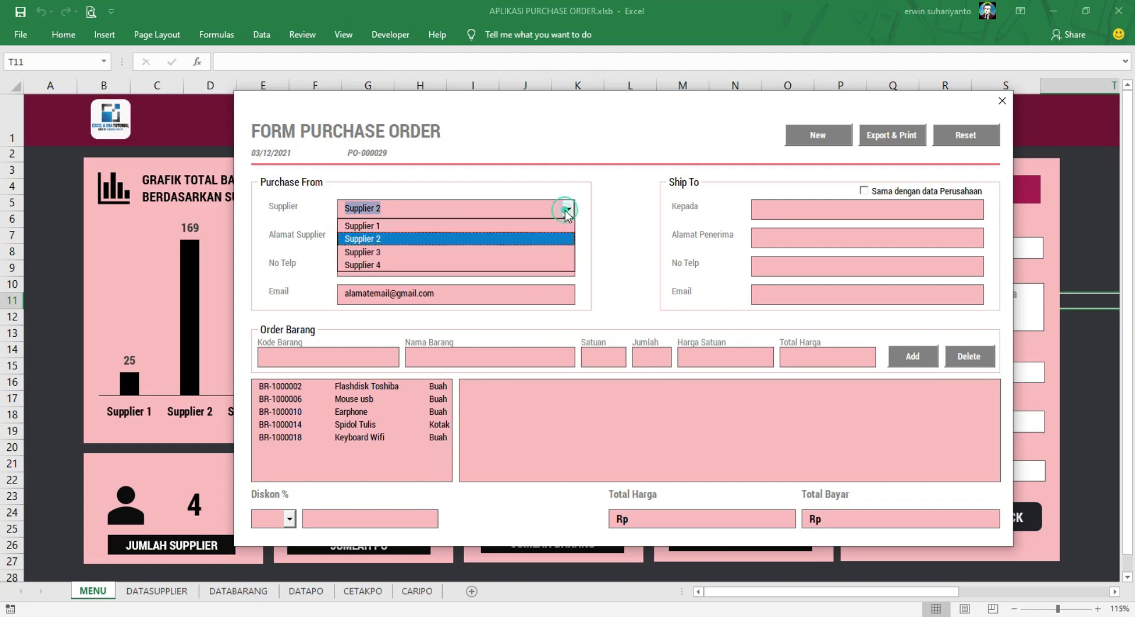
left_click(389, 226)
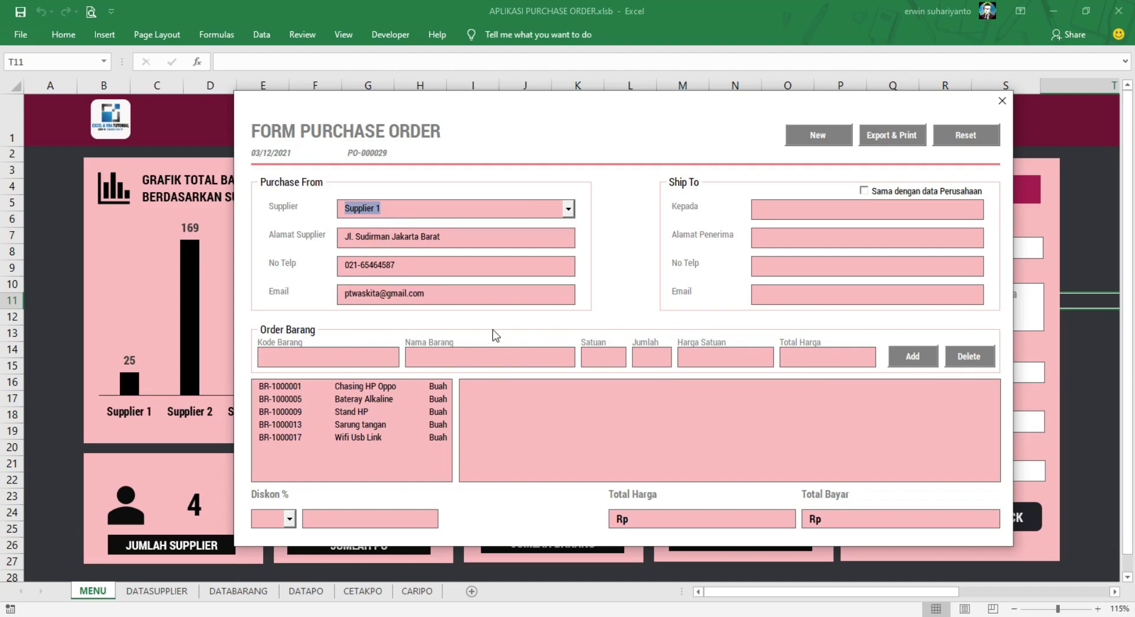
left_click(567, 210)
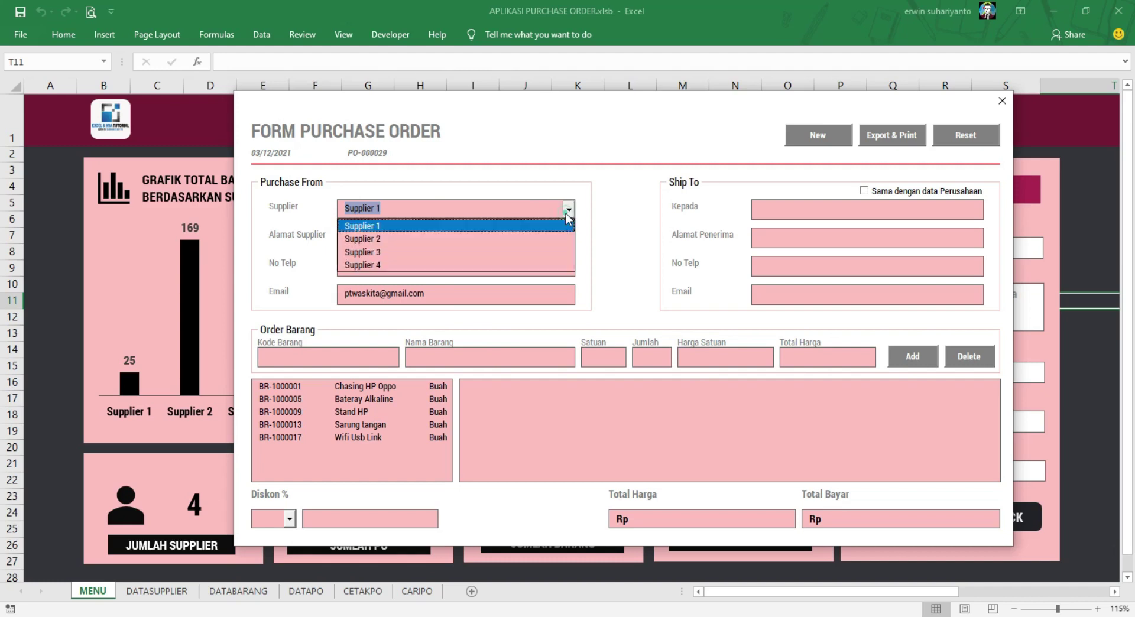
left_click(424, 253)
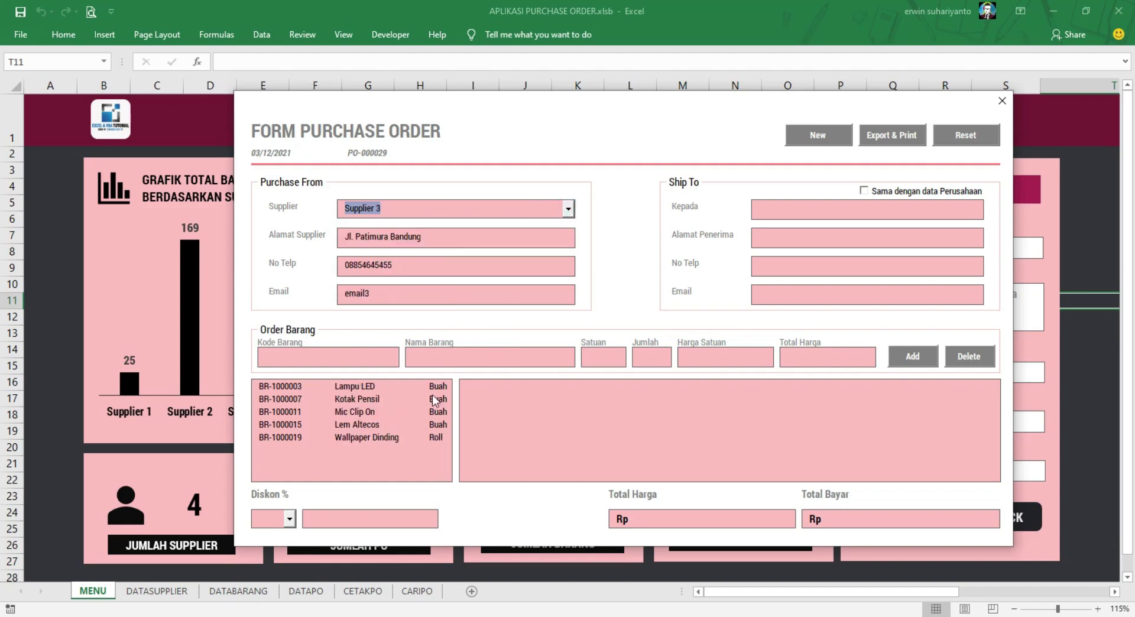
left_click(567, 209)
left_click(424, 261)
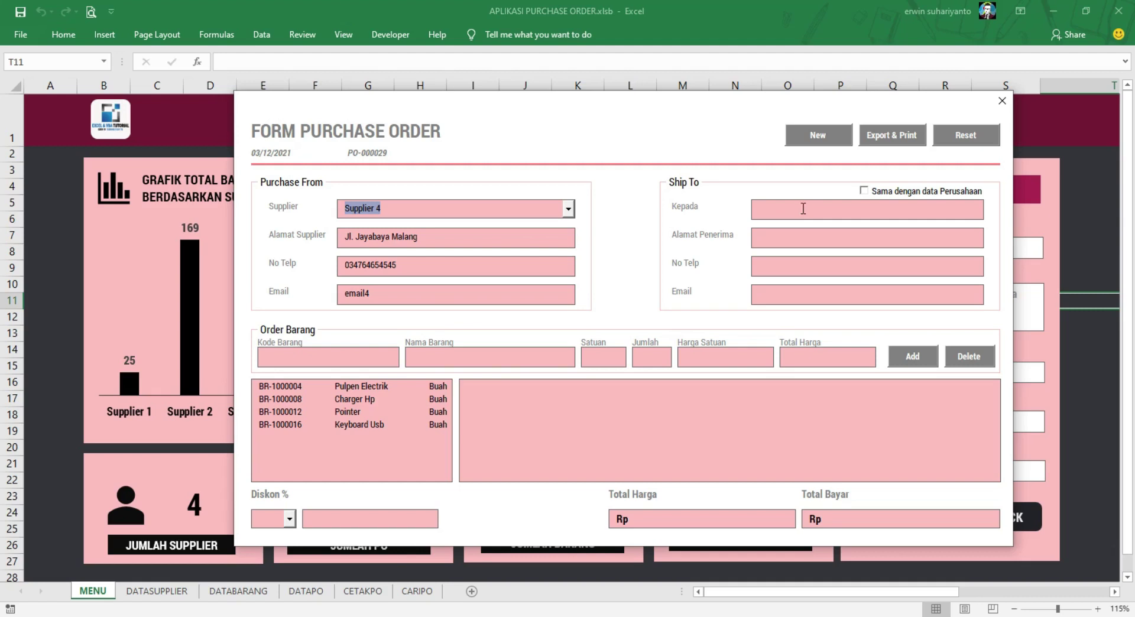
Step: Toggle 'Sama dengan data Perusahaan' on, off and on again so Ship To holds the company data
left_click_drag(722, 100, 569, 126)
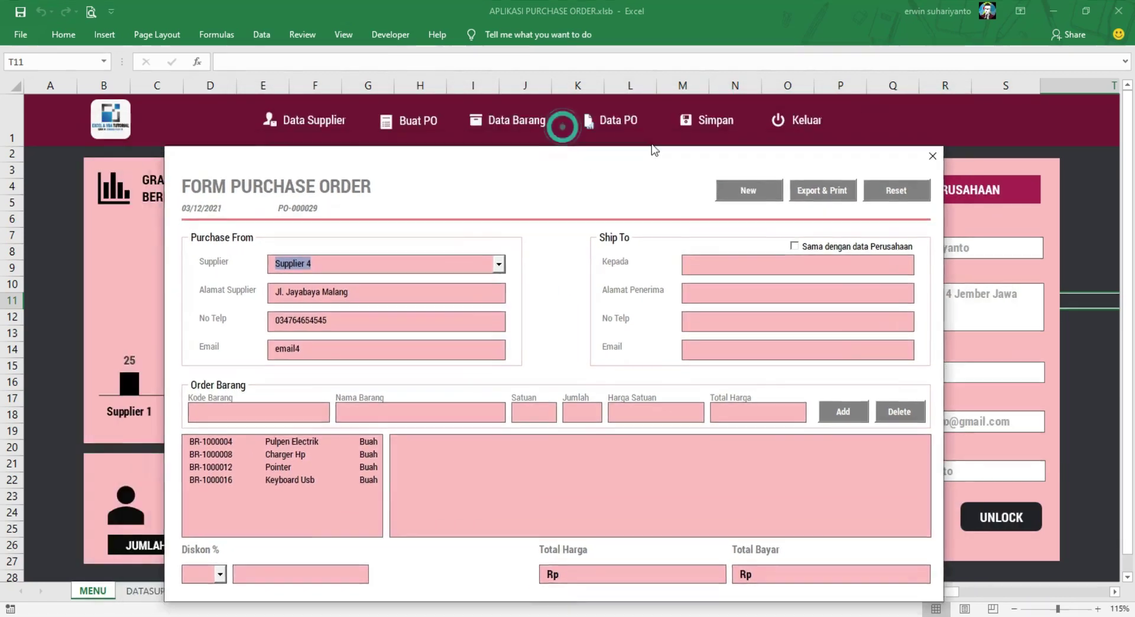
left_click_drag(569, 131, 667, 83)
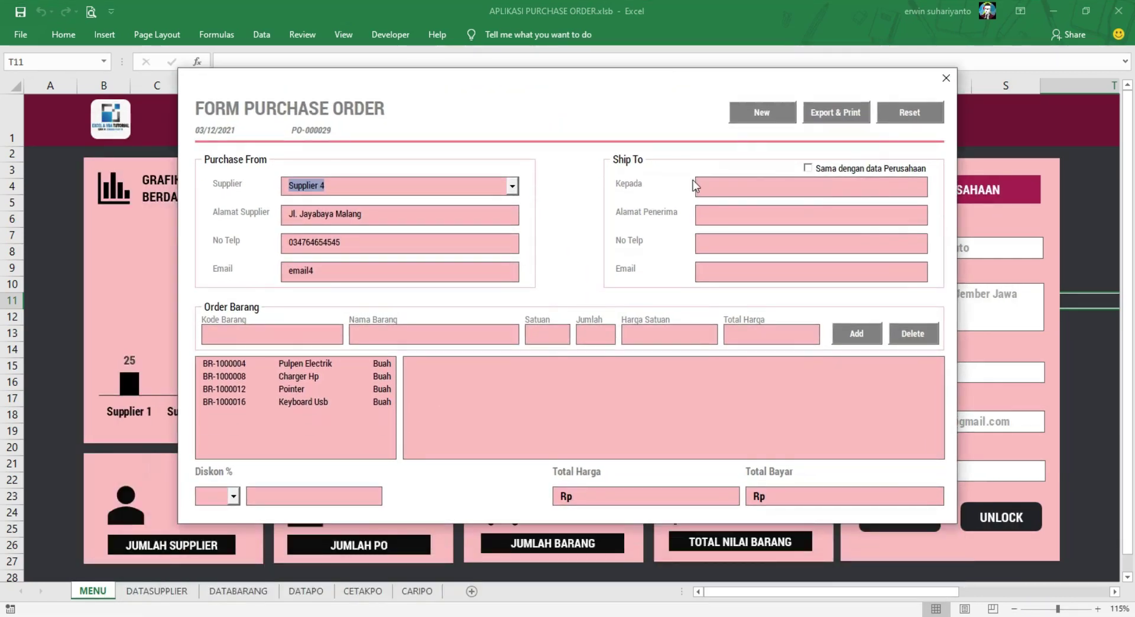
left_click(809, 169)
left_click_drag(729, 90, 572, 105)
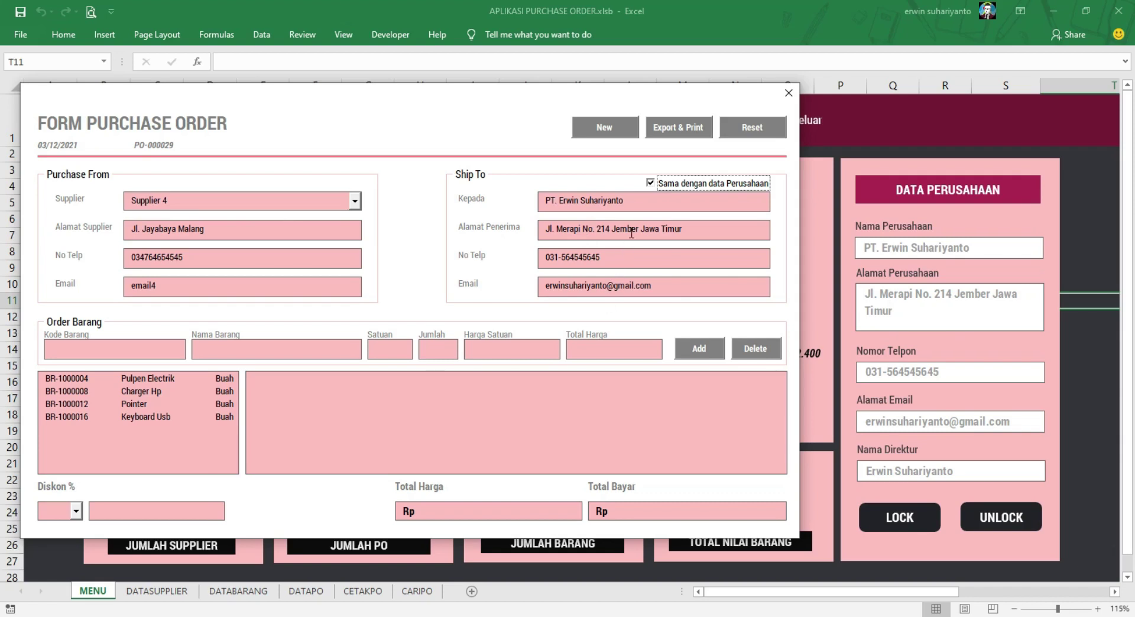
left_click_drag(426, 100, 494, 93)
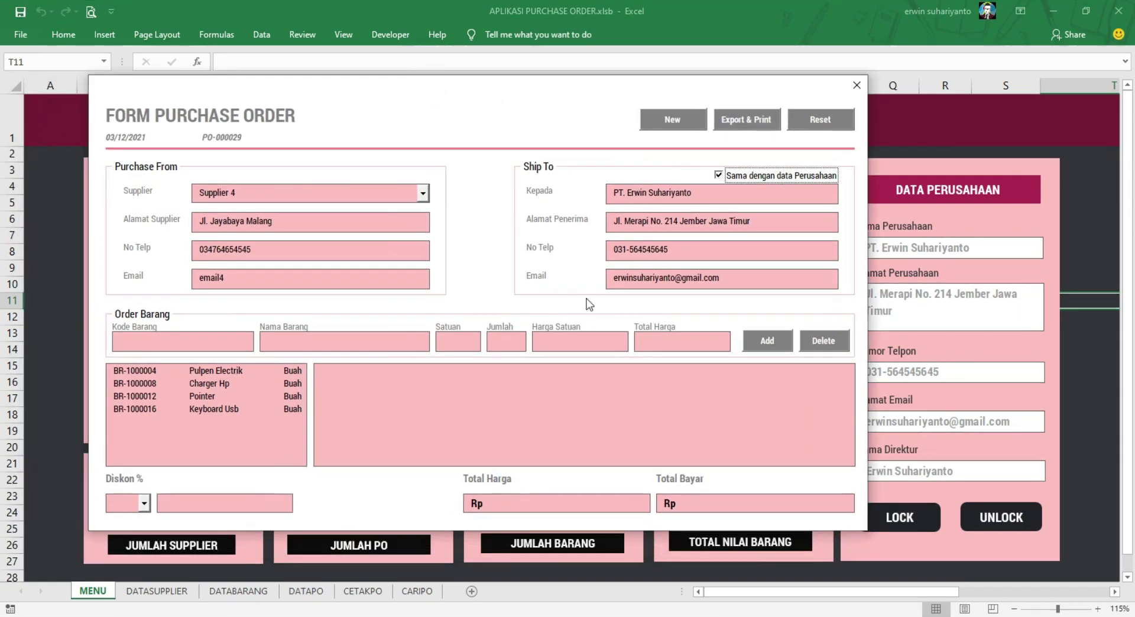
left_click(719, 176)
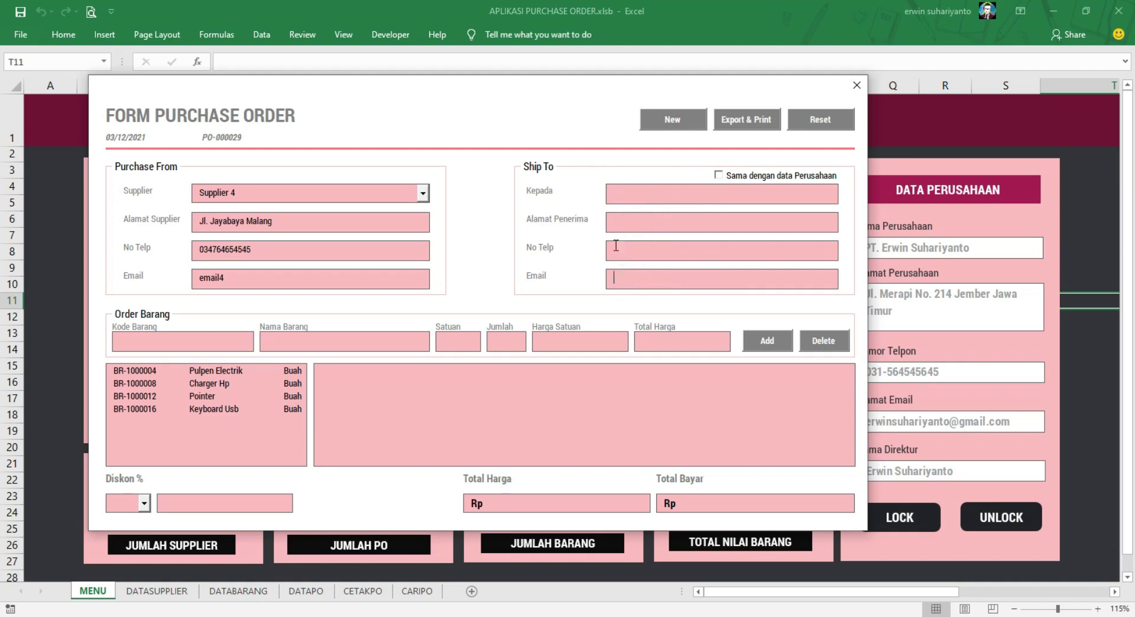
left_click_drag(512, 97, 592, 68)
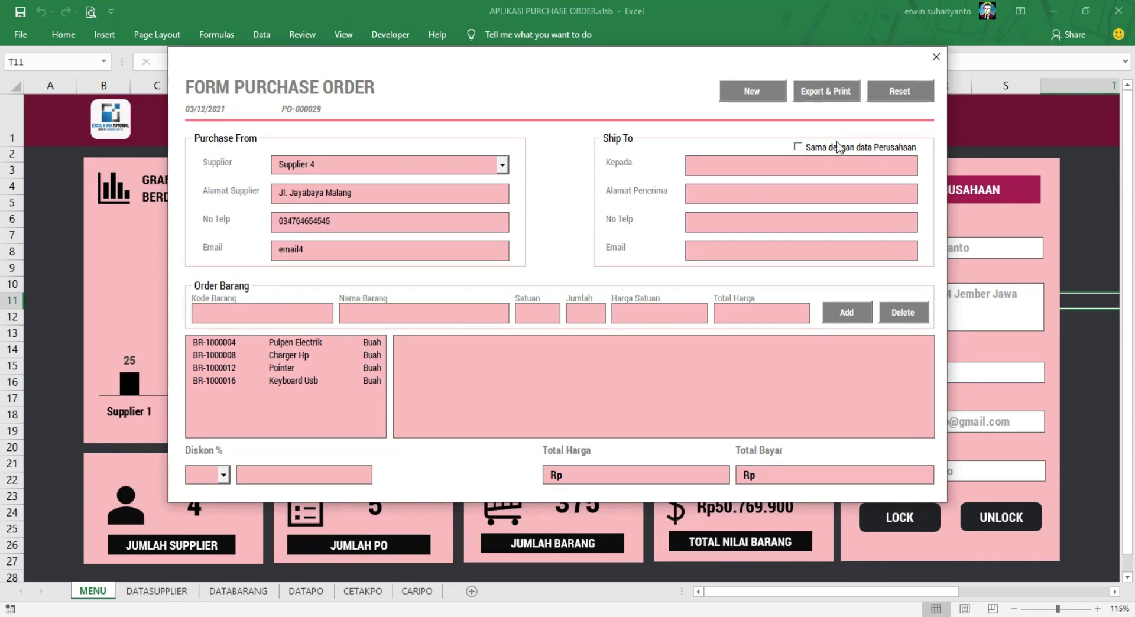
left_click_drag(755, 65, 604, 103)
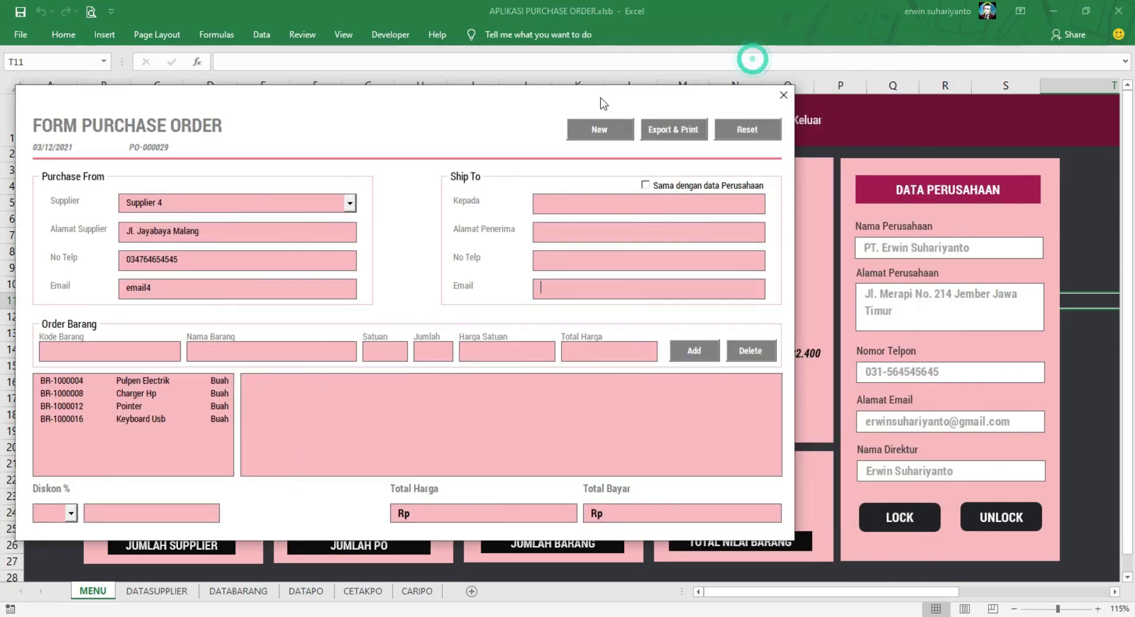
left_click(662, 187)
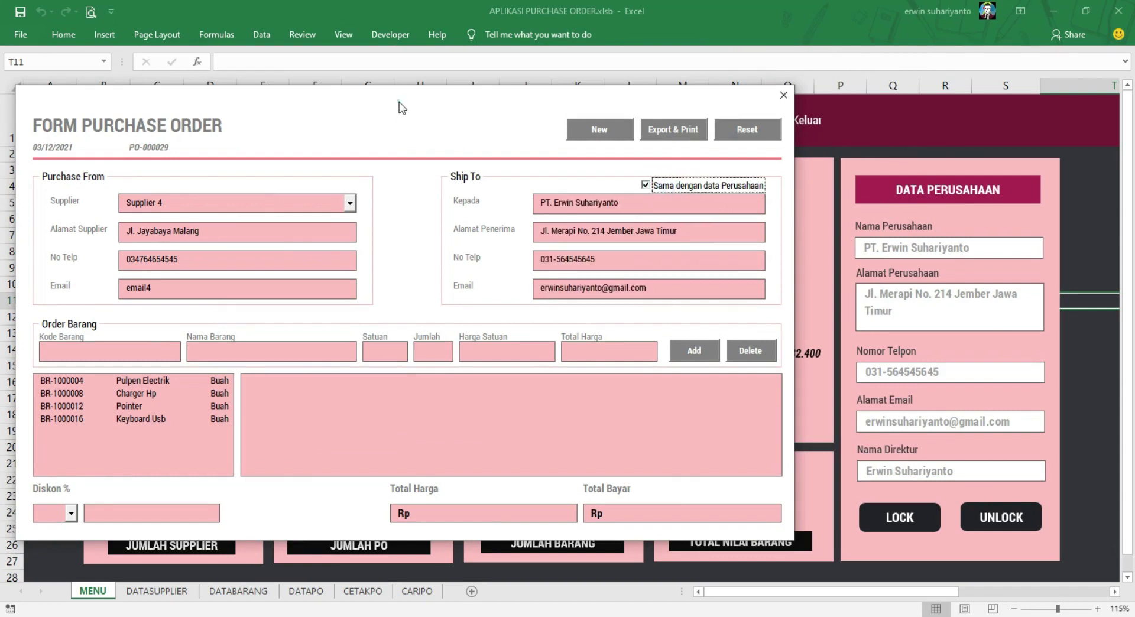
left_click_drag(400, 107, 634, 92)
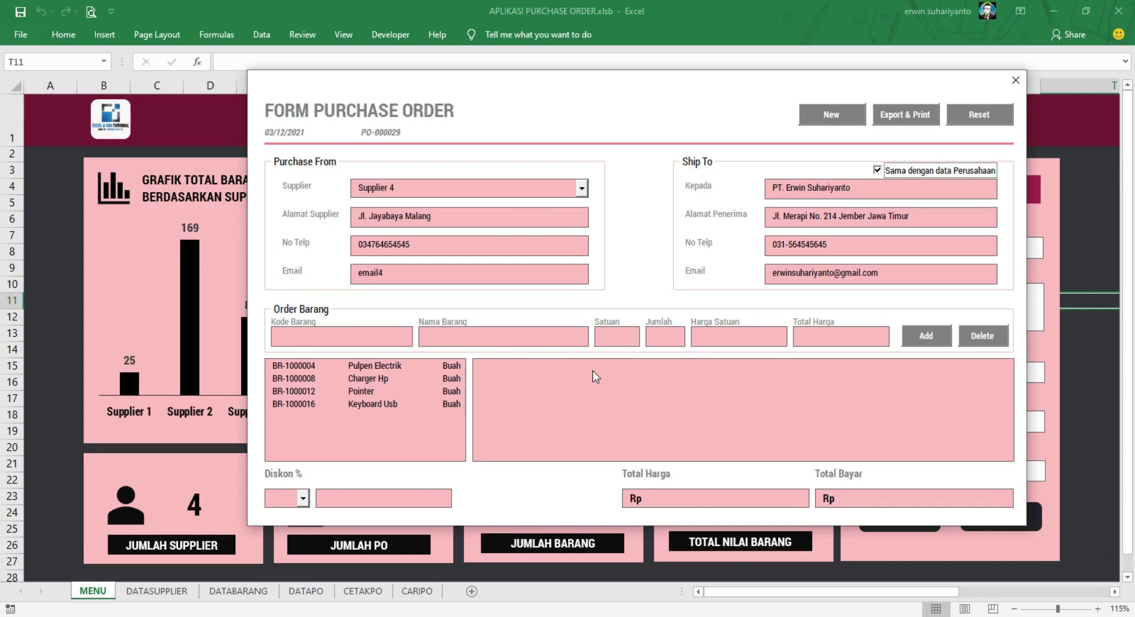
Step: Add 60 Charger Hp at Rp137.500, giving Total Bayar Rp 9.075.000
left_click(364, 379)
left_click(382, 393)
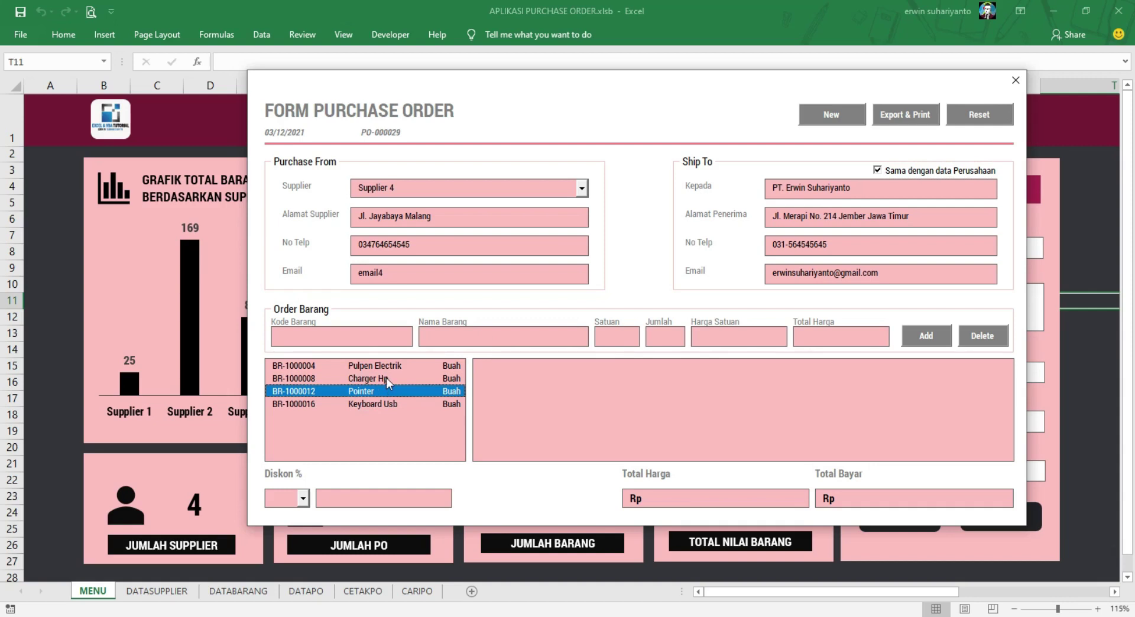
left_click(386, 379)
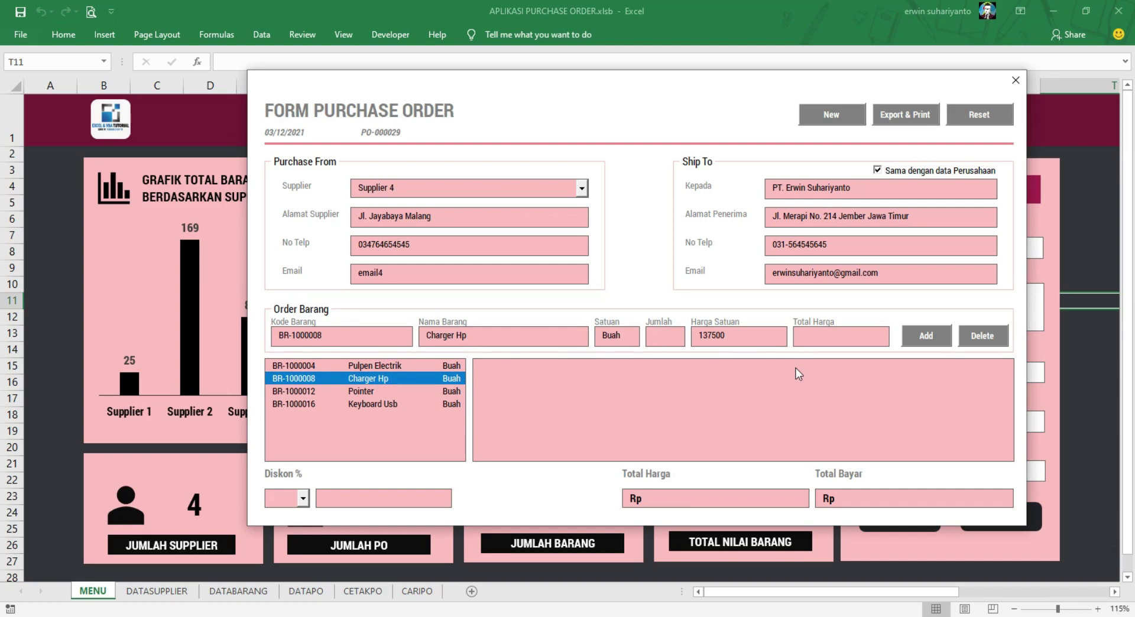
type("60")
left_click(926, 336)
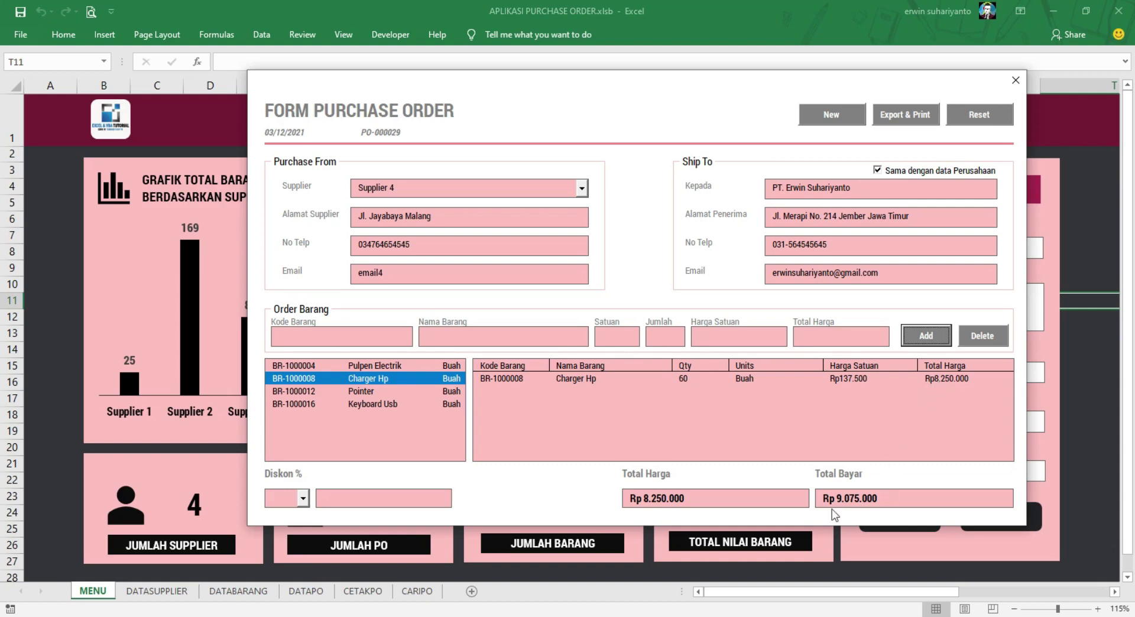
Step: Close the order form, check the Pajak 10% cells G37:H37 on CETAKPO, then return to MENU
left_click(1014, 83)
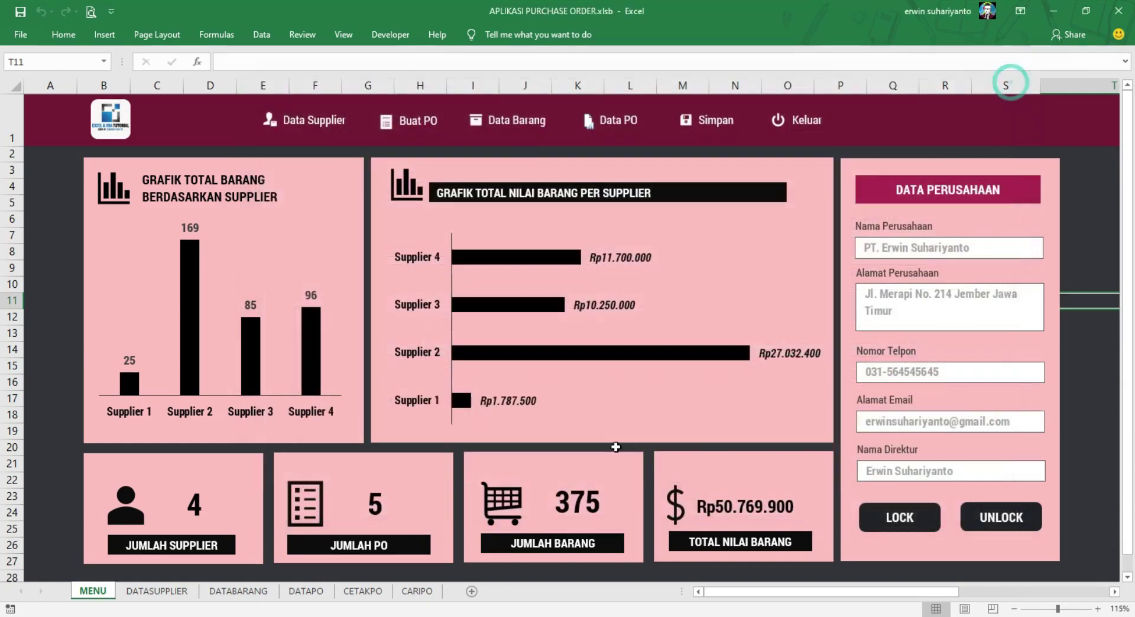
left_click(364, 595)
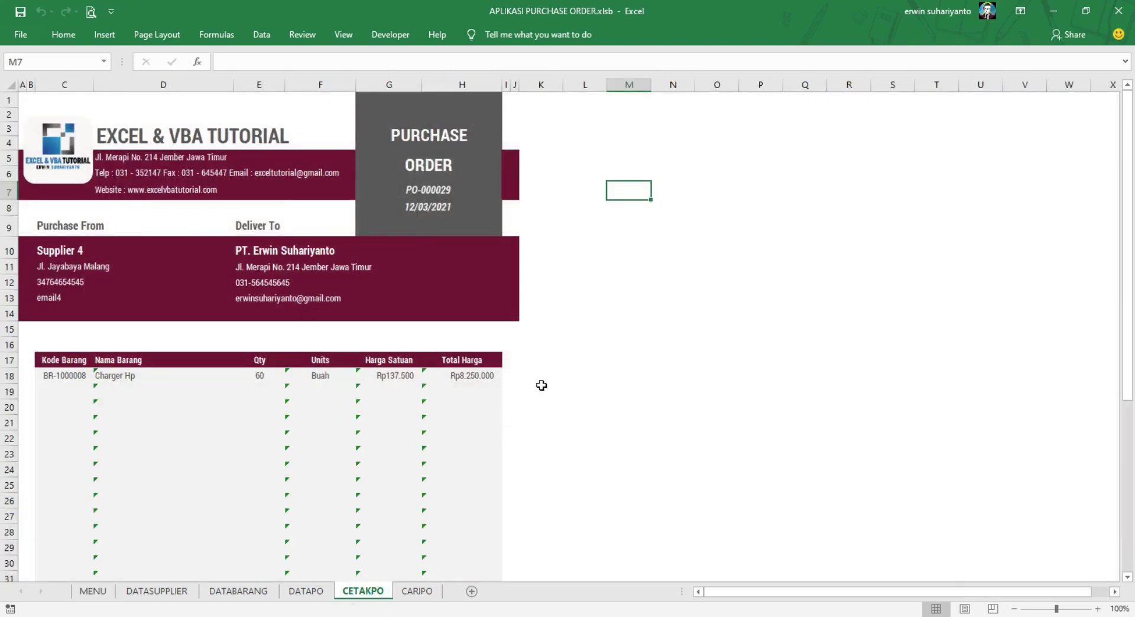
scroll(541, 386, "down", 7)
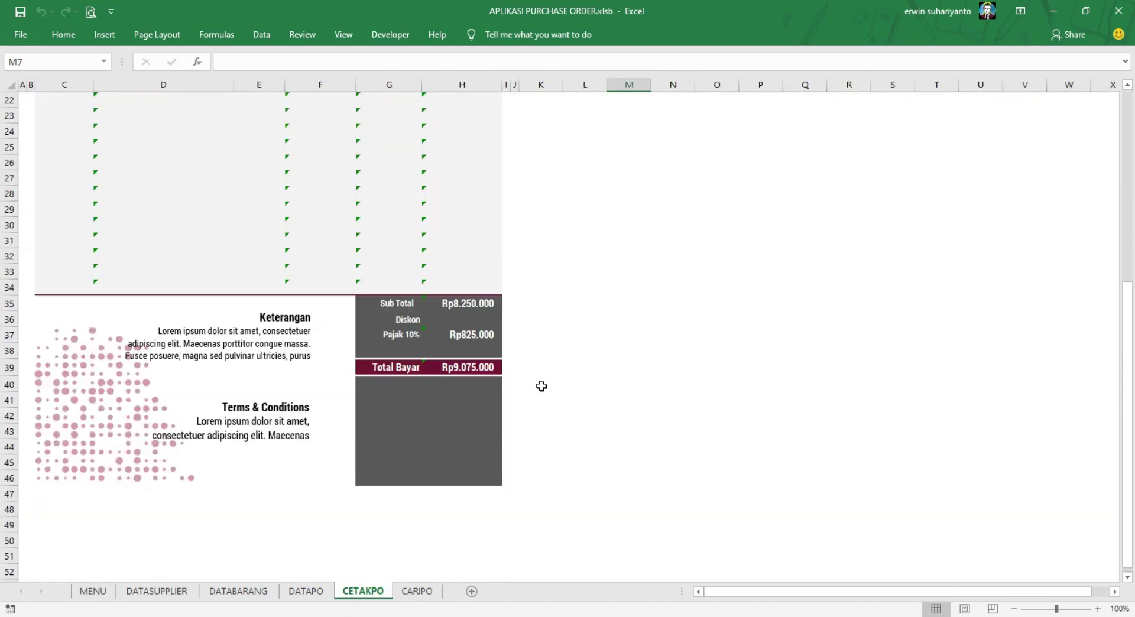
left_click(408, 335)
left_click(480, 338)
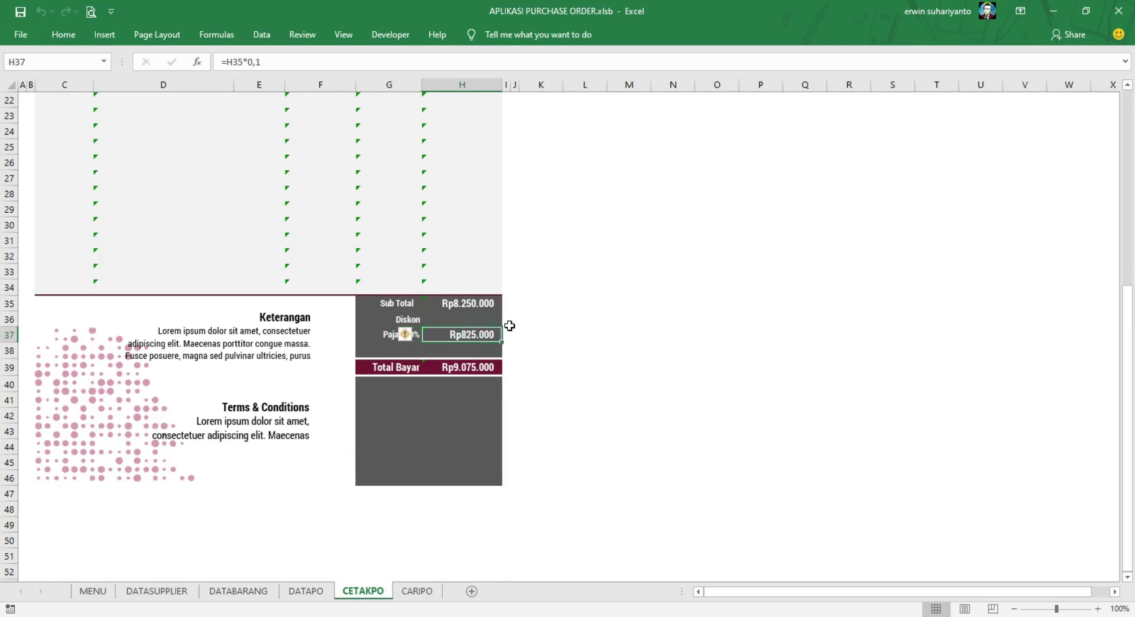
left_click(567, 340)
left_click(411, 340)
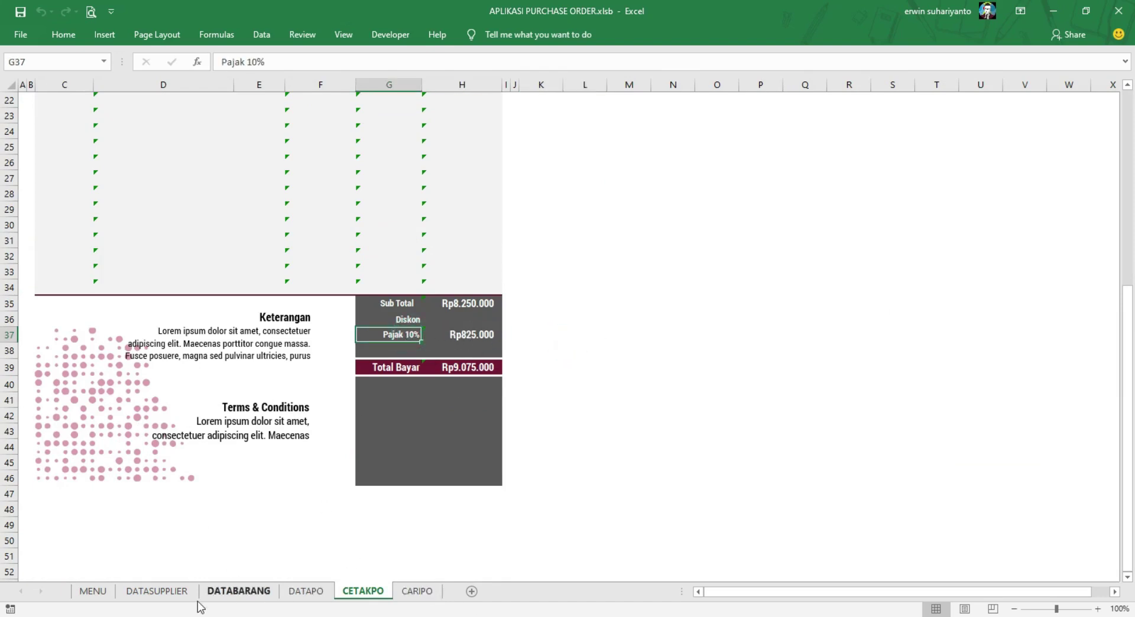
left_click(95, 591)
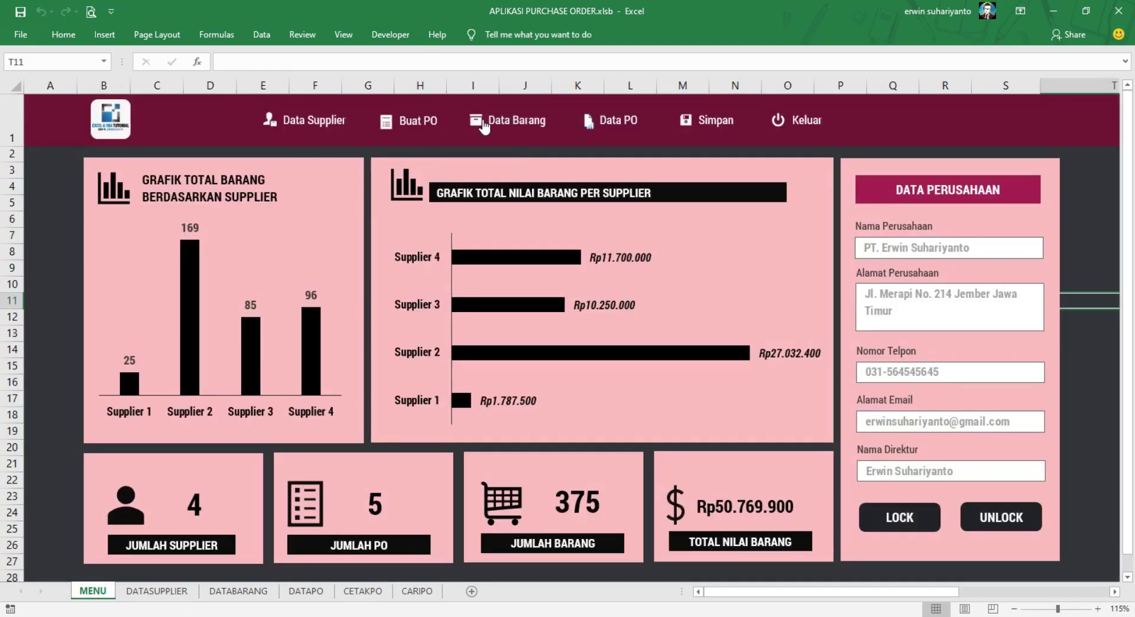
Step: Reopen the purchase order form with Supplier 4 and Ship To set to the company data
left_click(406, 122)
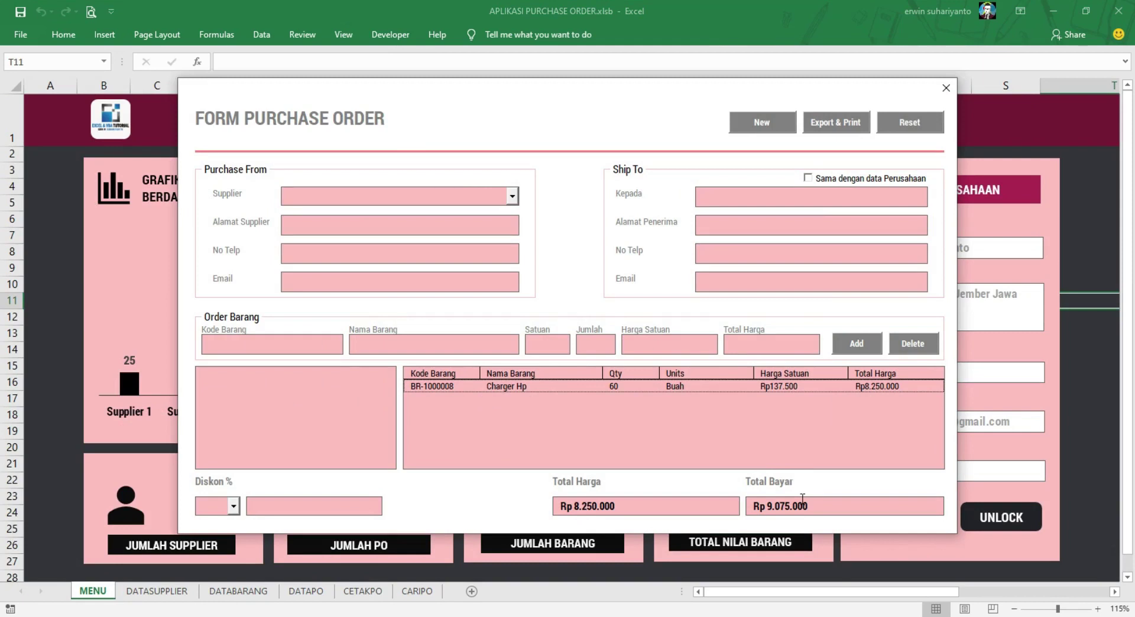
left_click(512, 196)
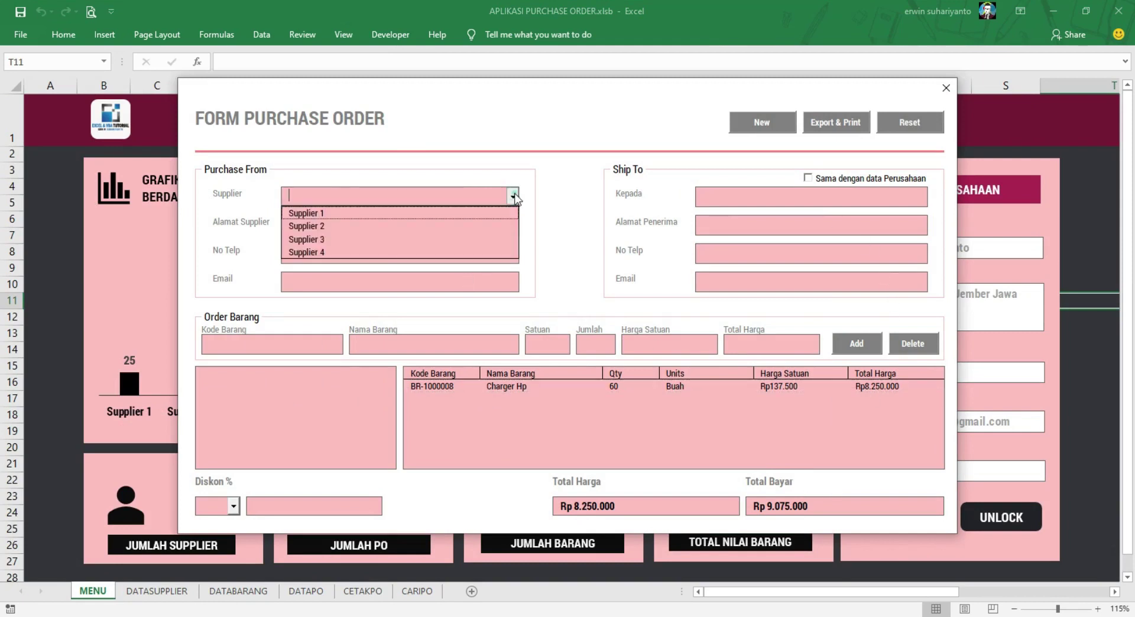
left_click(363, 254)
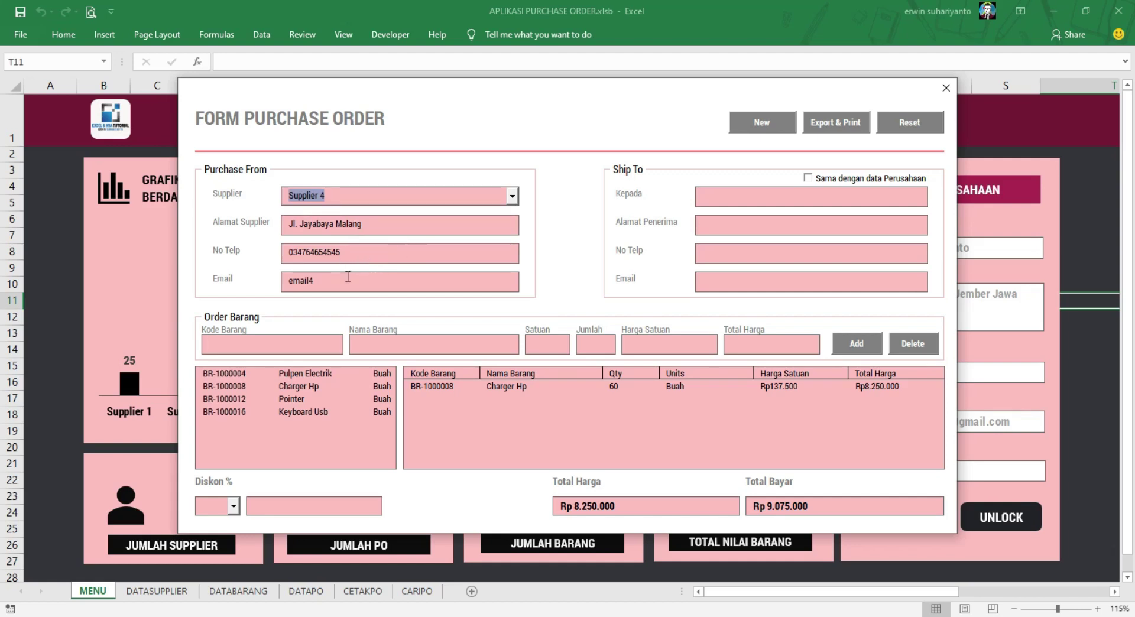
left_click(867, 178)
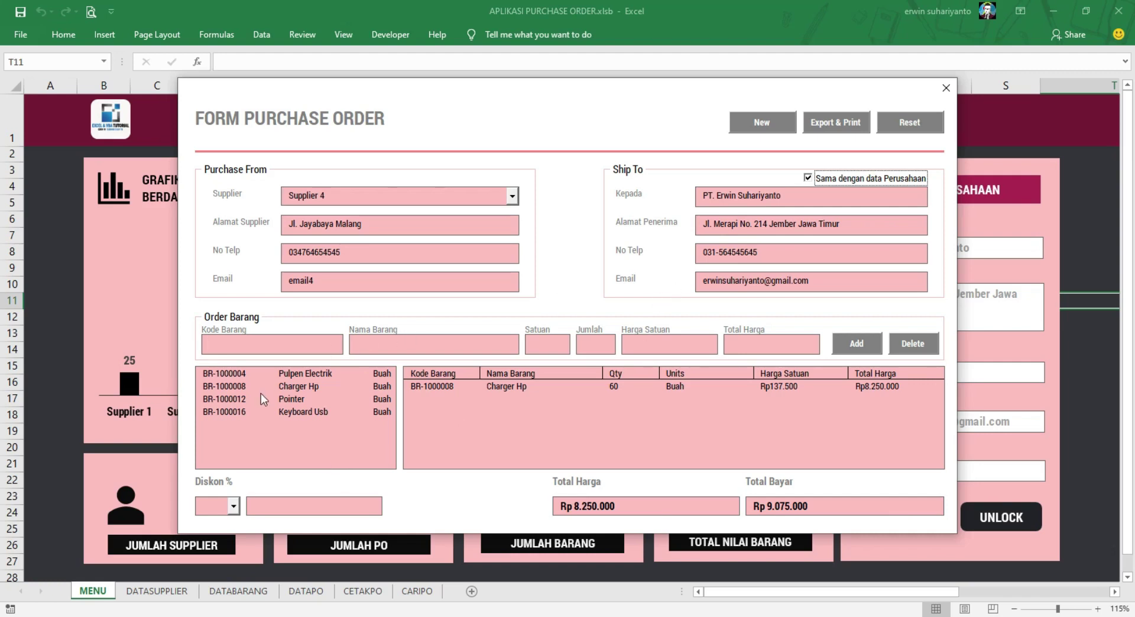
Step: Add 25 Pointer and 50 Keyboard Usb to the order, totalling Rp 15.500.000
left_click(278, 399)
double_click(278, 399)
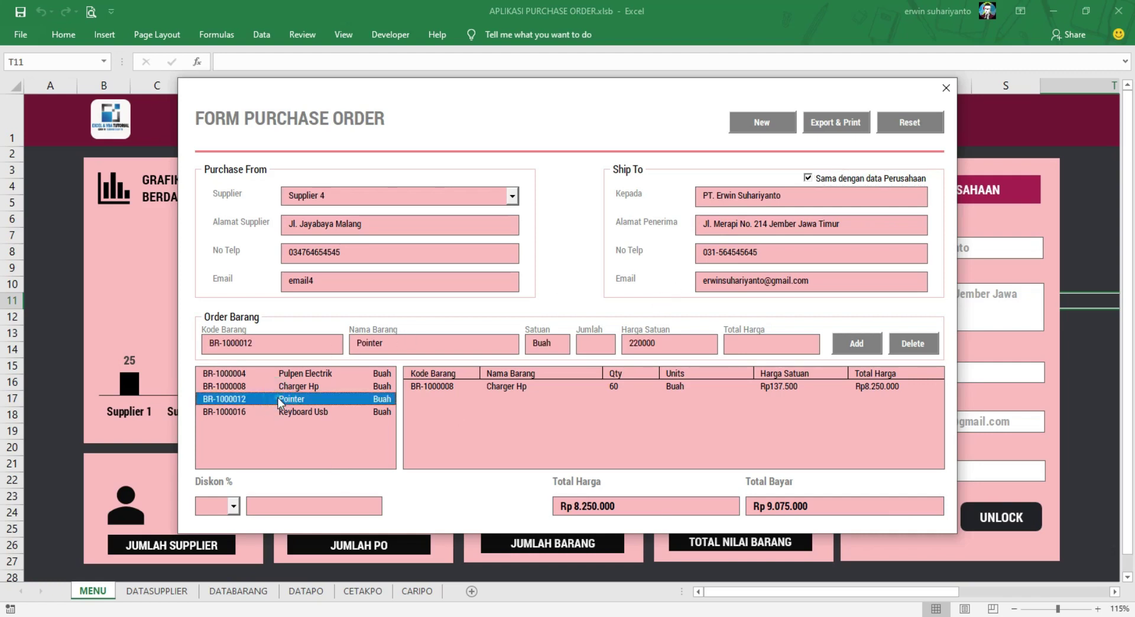
left_click(589, 343)
type("25")
left_click(864, 346)
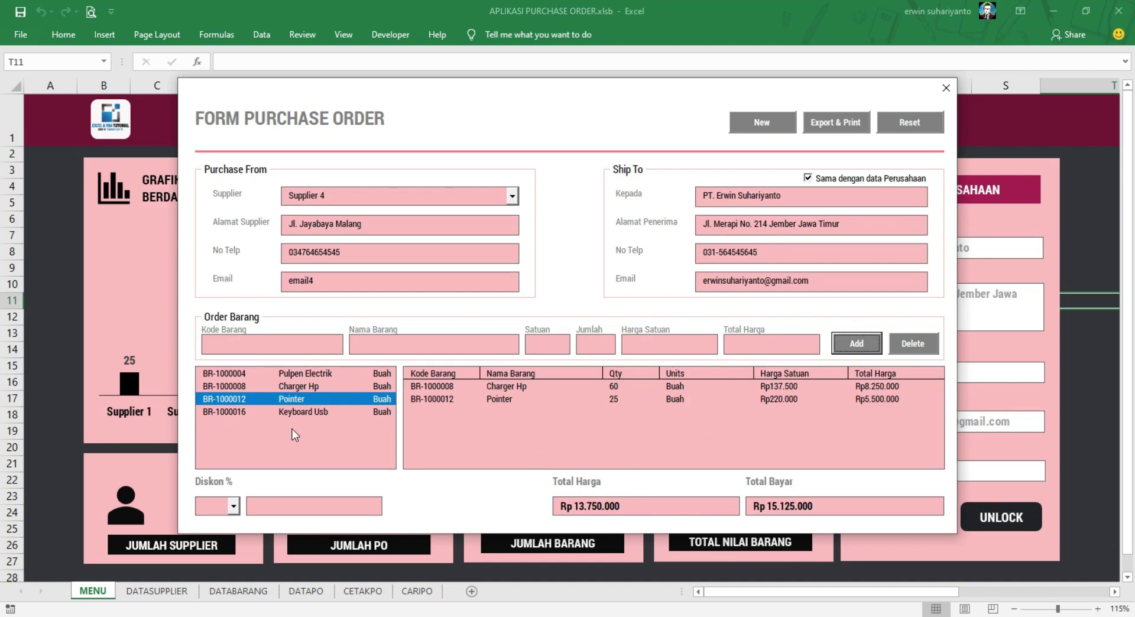
left_click(300, 414)
left_click(601, 347)
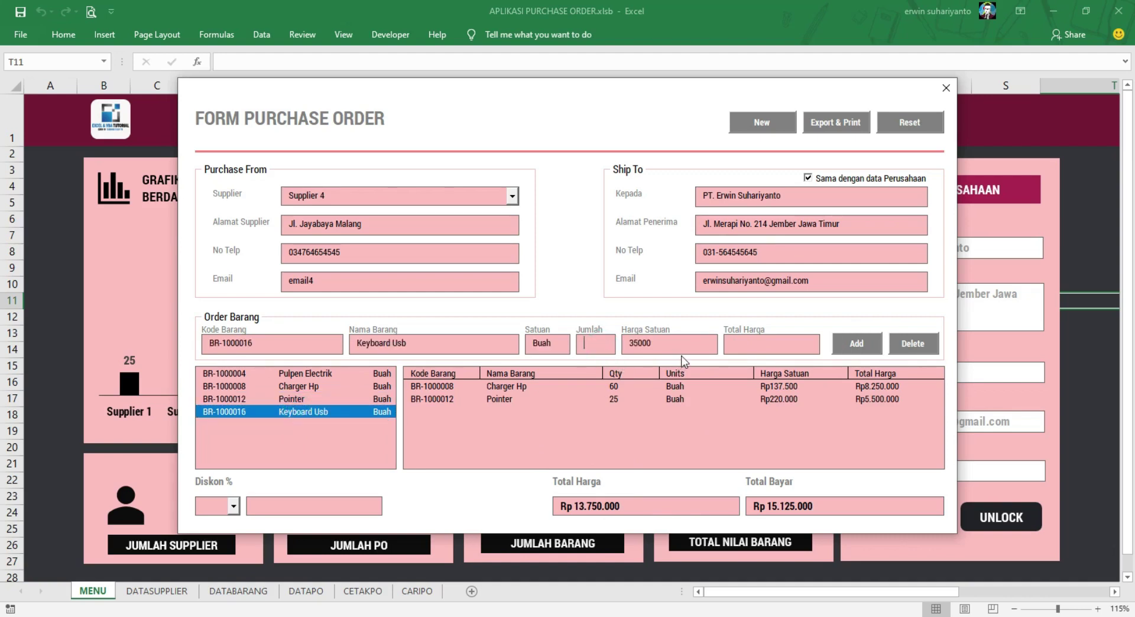
type("50")
left_click(858, 348)
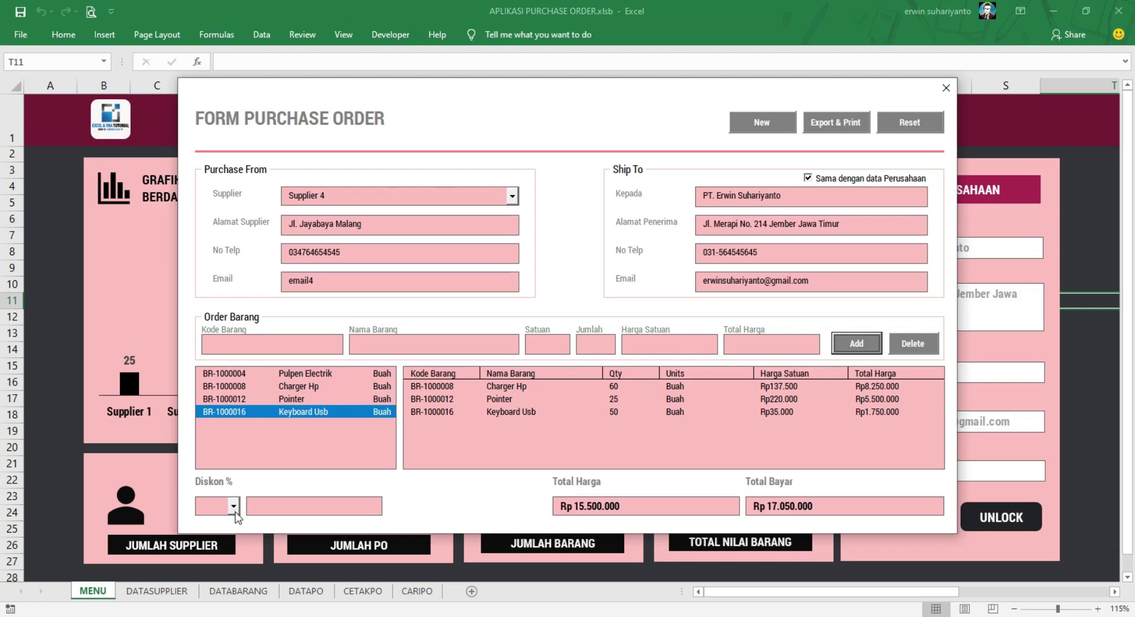
Step: Try Diskon % values 5, 10 and 15, then set it back to 0 for Rp 17.050.000
left_click(234, 508)
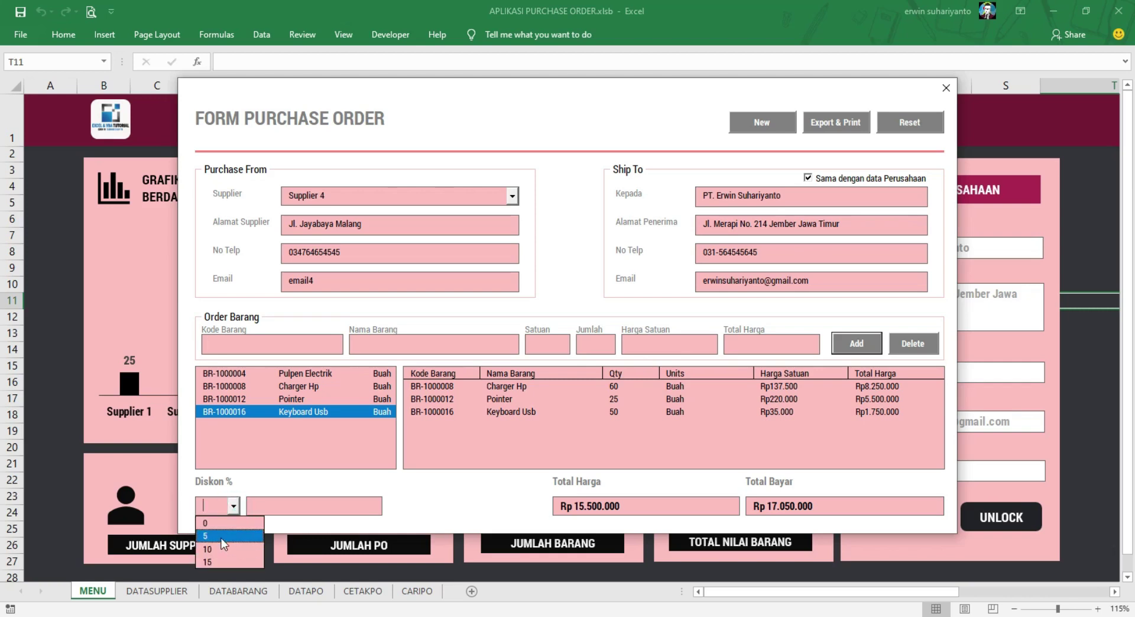
left_click(231, 536)
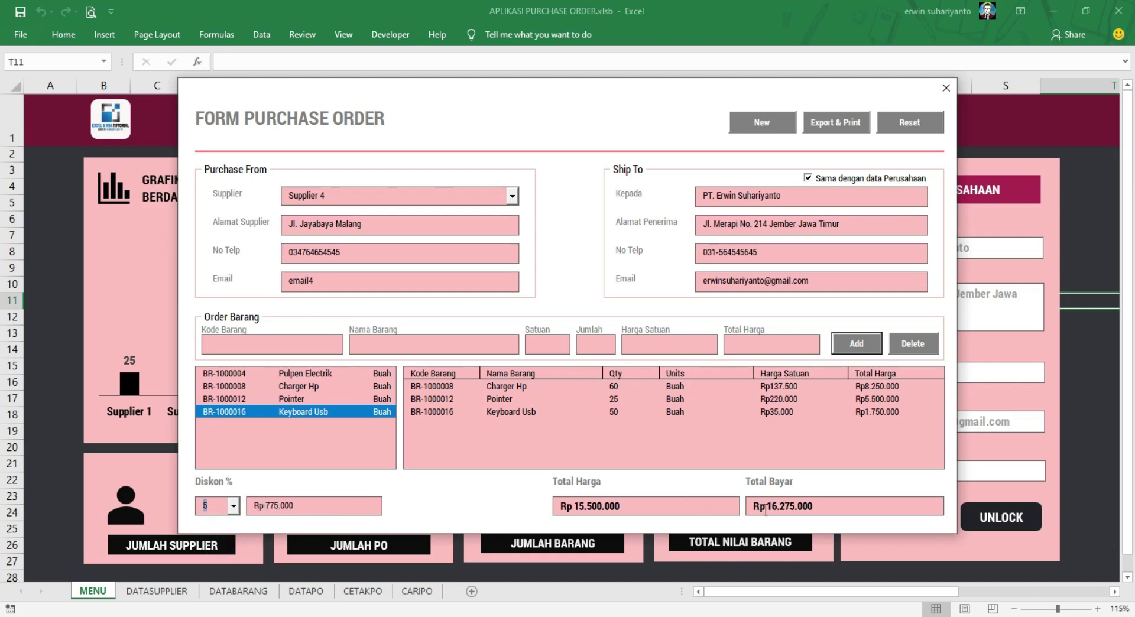
left_click(233, 507)
left_click(215, 523)
left_click(233, 507)
left_click(212, 549)
left_click(235, 506)
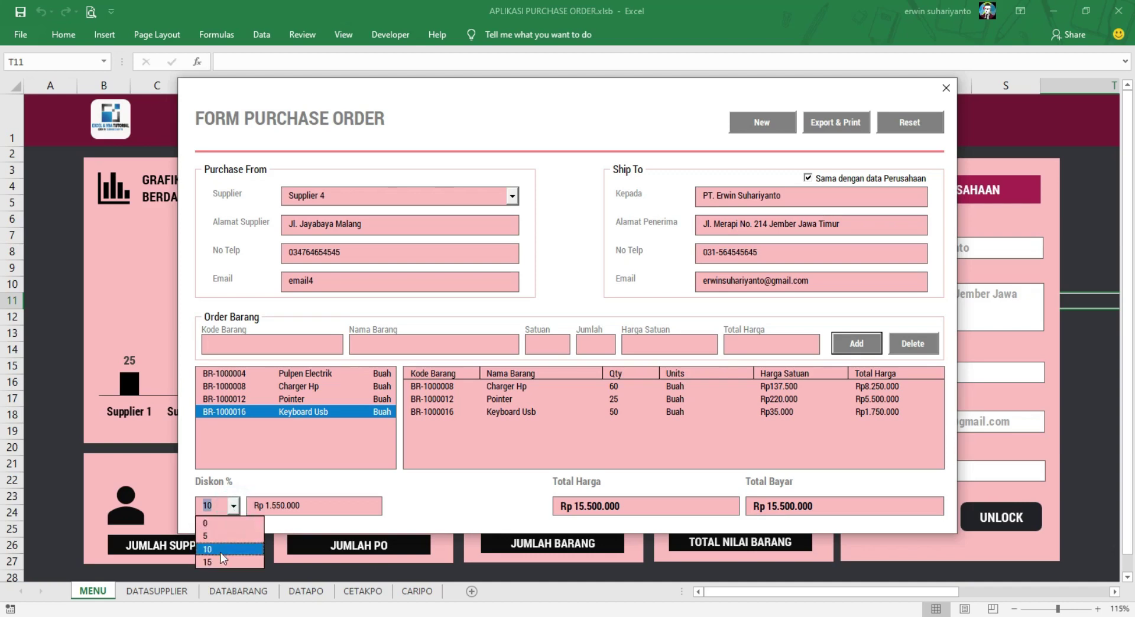
left_click(212, 562)
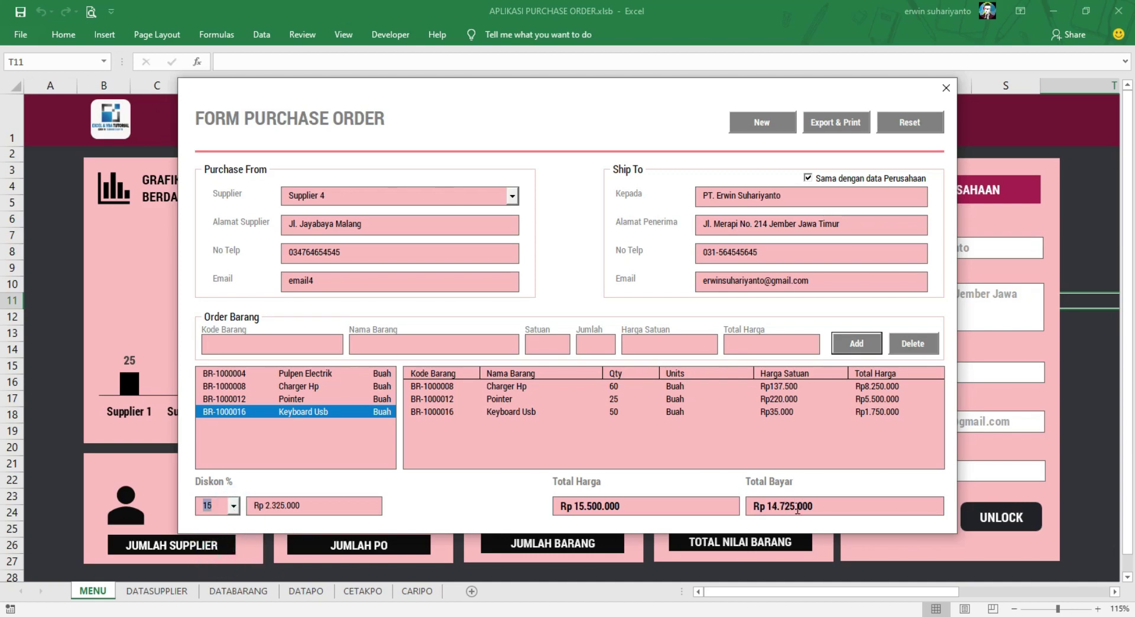
left_click(235, 507)
left_click(213, 523)
Step: Attempt Export & Print and dismiss the 'Tidak Ada data yang akan disimpan' message
left_click(833, 121)
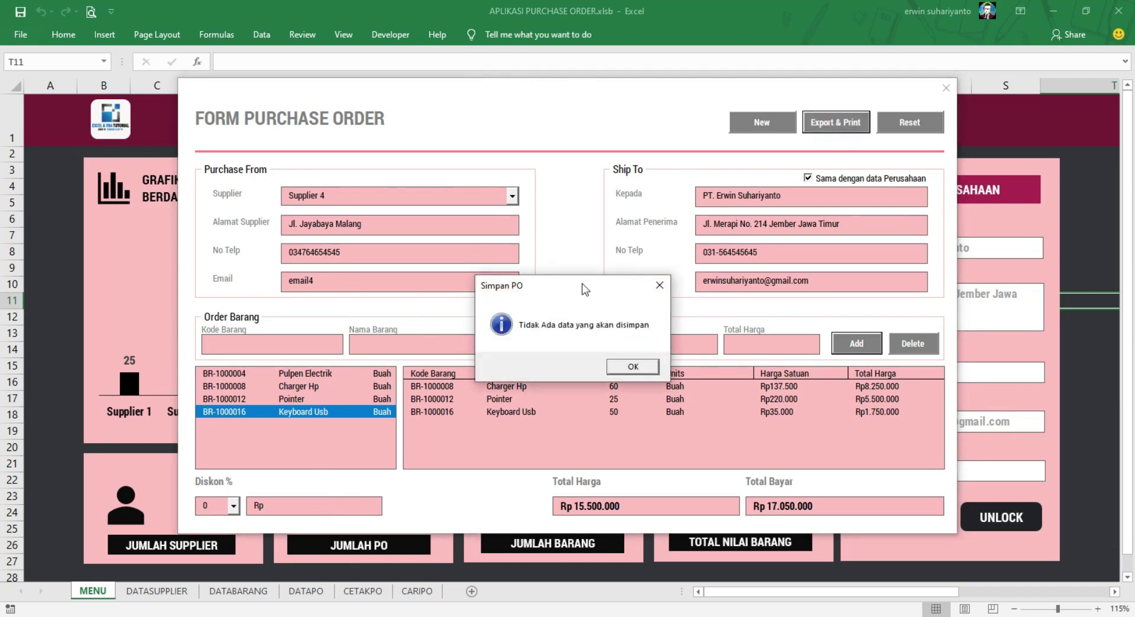
left_click_drag(584, 288, 658, 212)
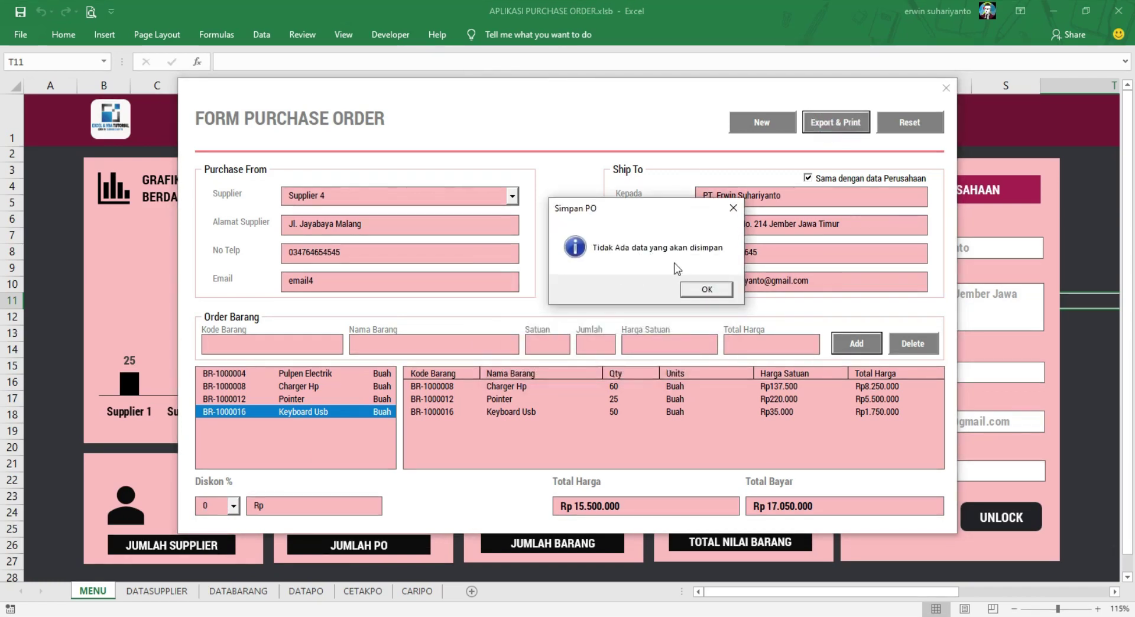
left_click(707, 289)
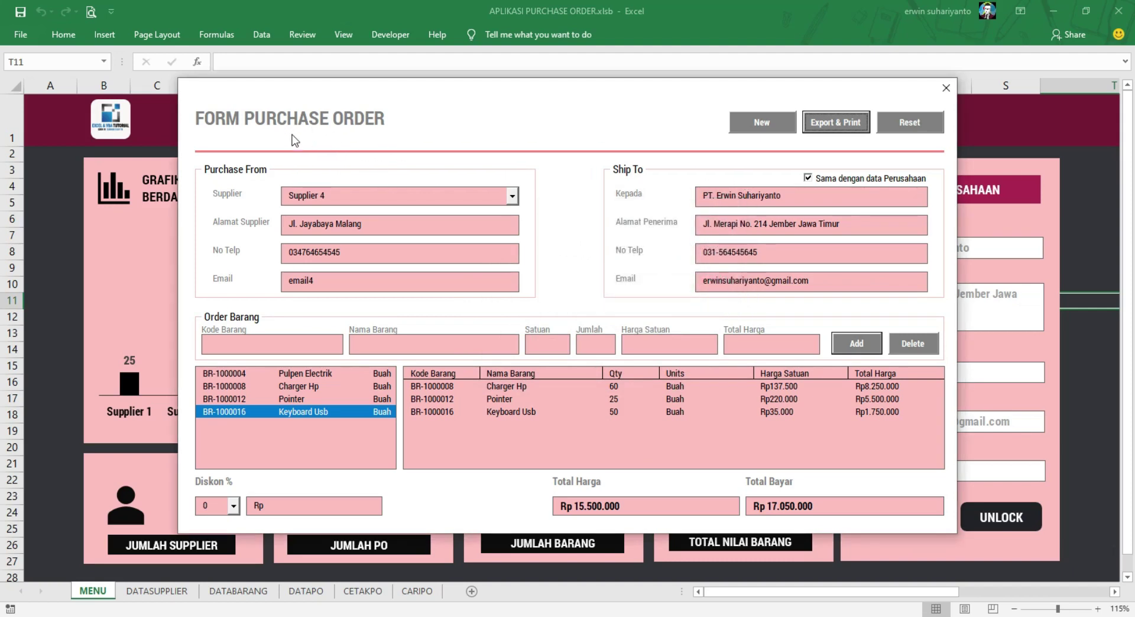
Step: Renumber the order PO-000030 dated 03/12/2021 and run Export & Print again
left_click(747, 122)
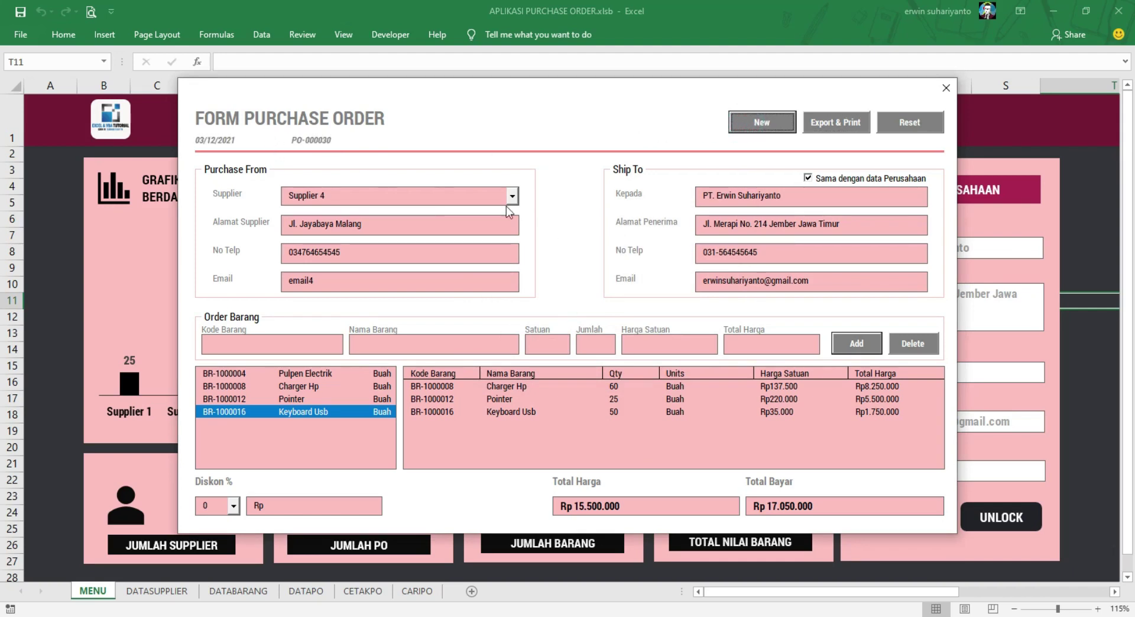
left_click(847, 128)
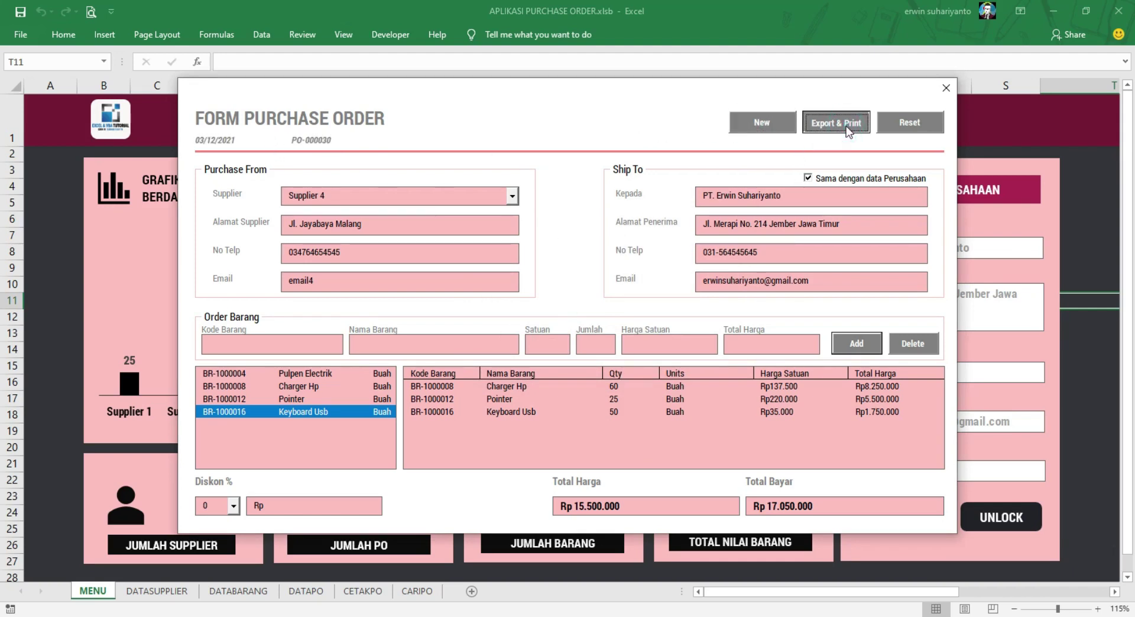
left_click(849, 129)
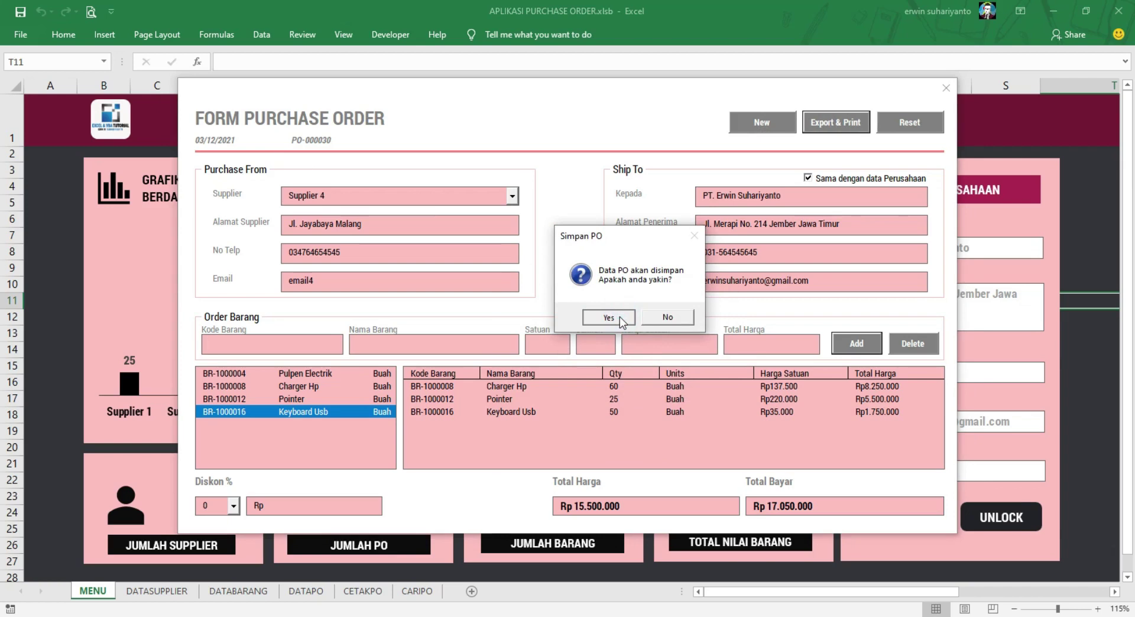
Step: Confirm saving PO-000030, cancel the Save Print Output As dialog, and reset all form fields
left_click(619, 317)
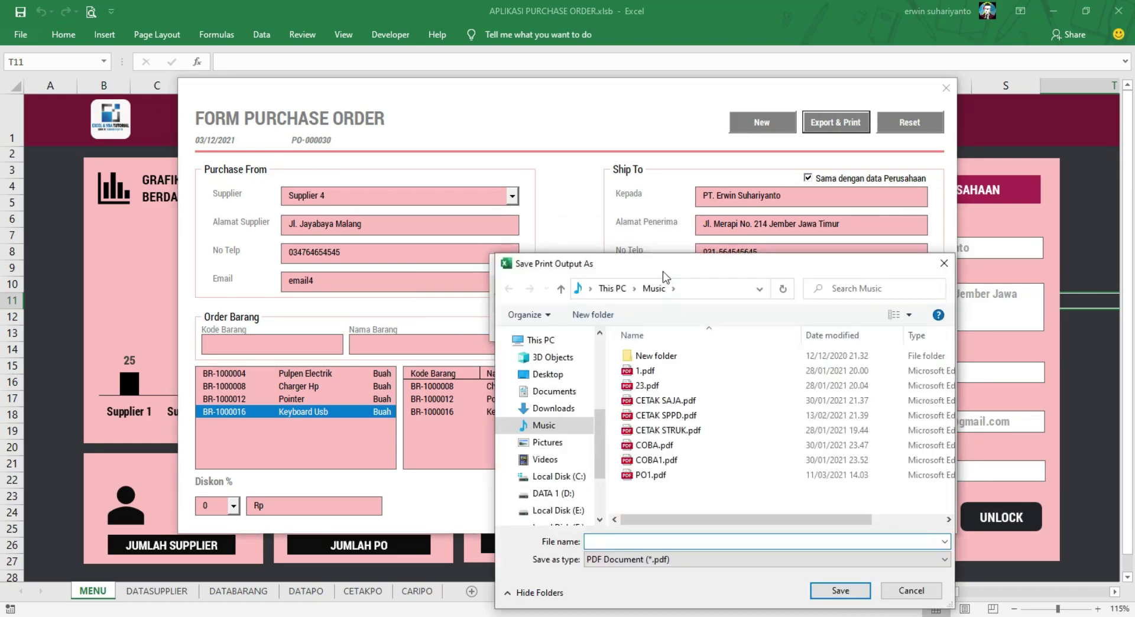
left_click_drag(665, 267, 715, 166)
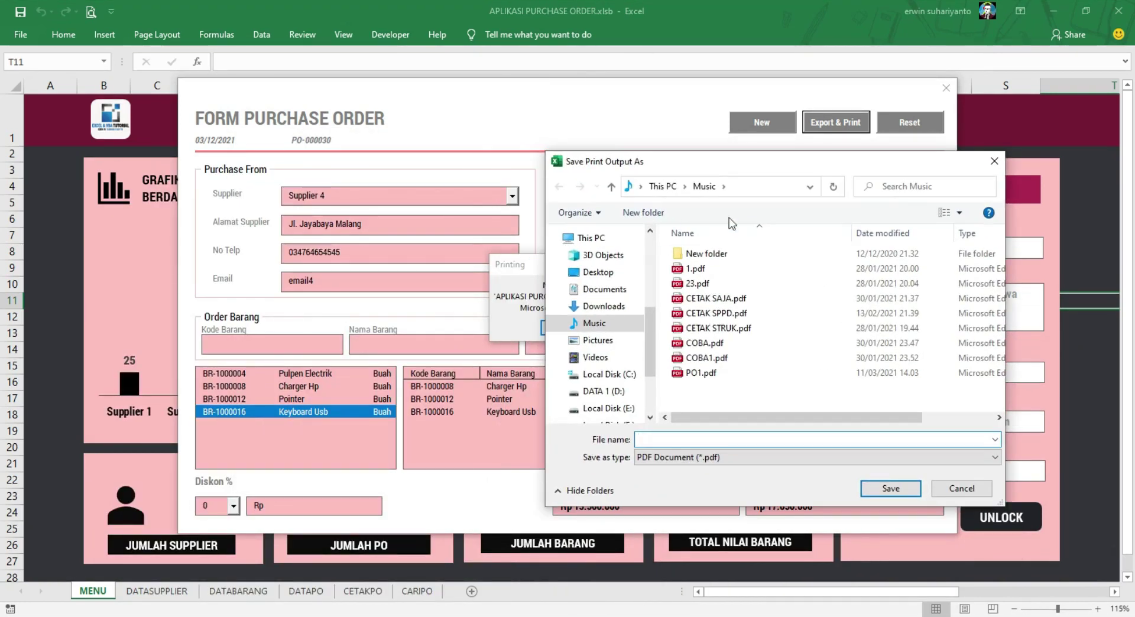
left_click_drag(749, 162, 619, 174)
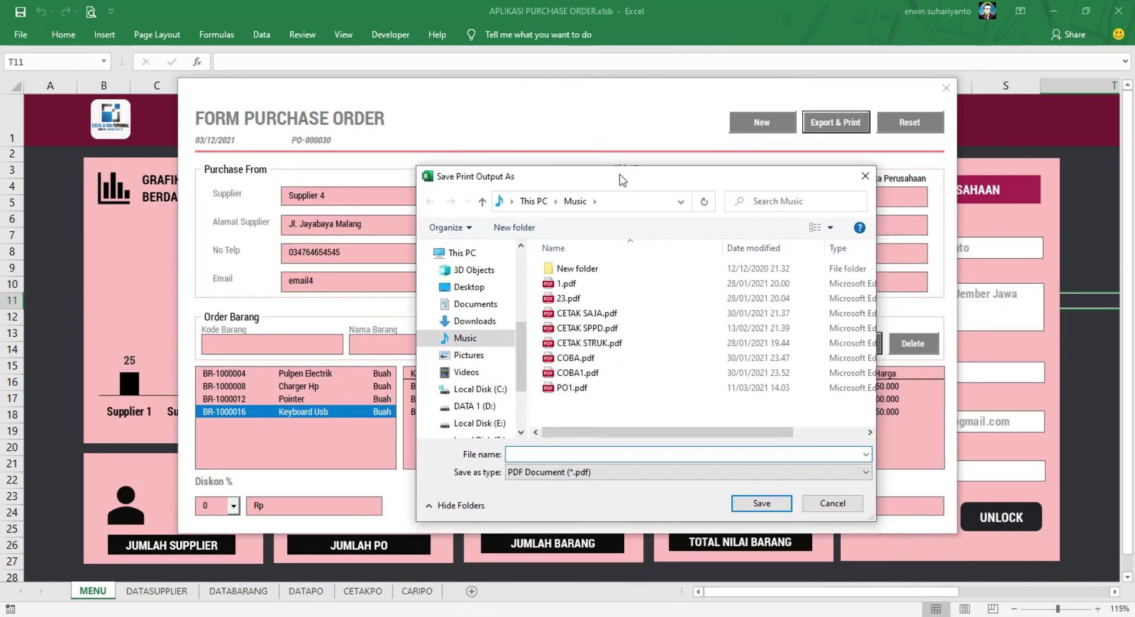
mouse_move(612, 182)
left_mouse_down()
mouse_move(796, 166)
mouse_move(758, 219)
mouse_move(783, 176)
left_mouse_up()
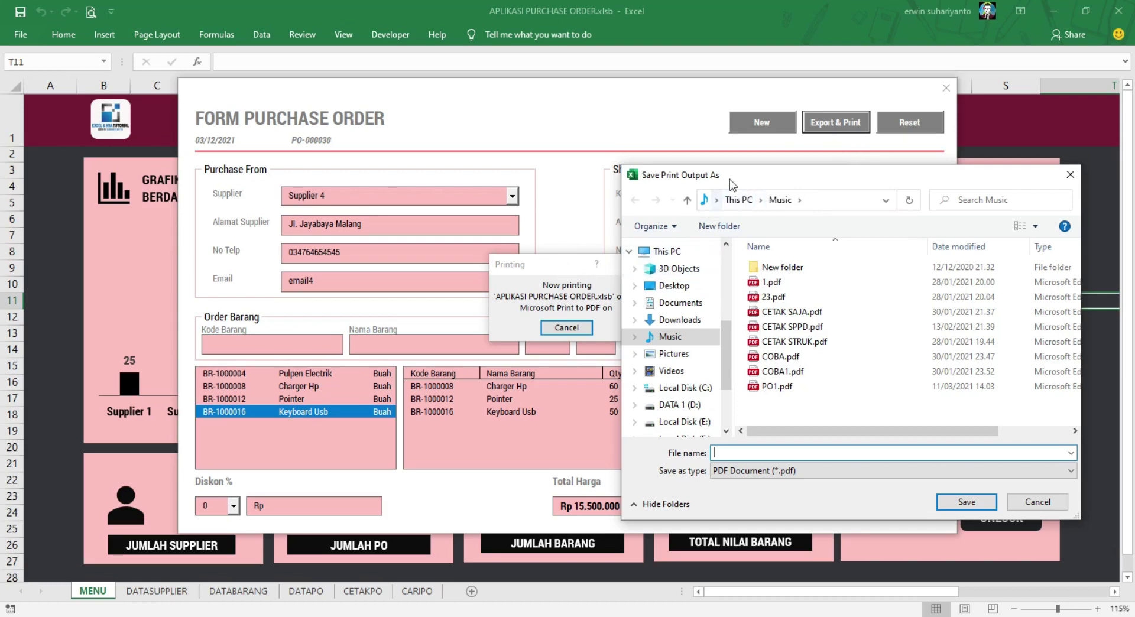
left_click_drag(729, 179, 534, 158)
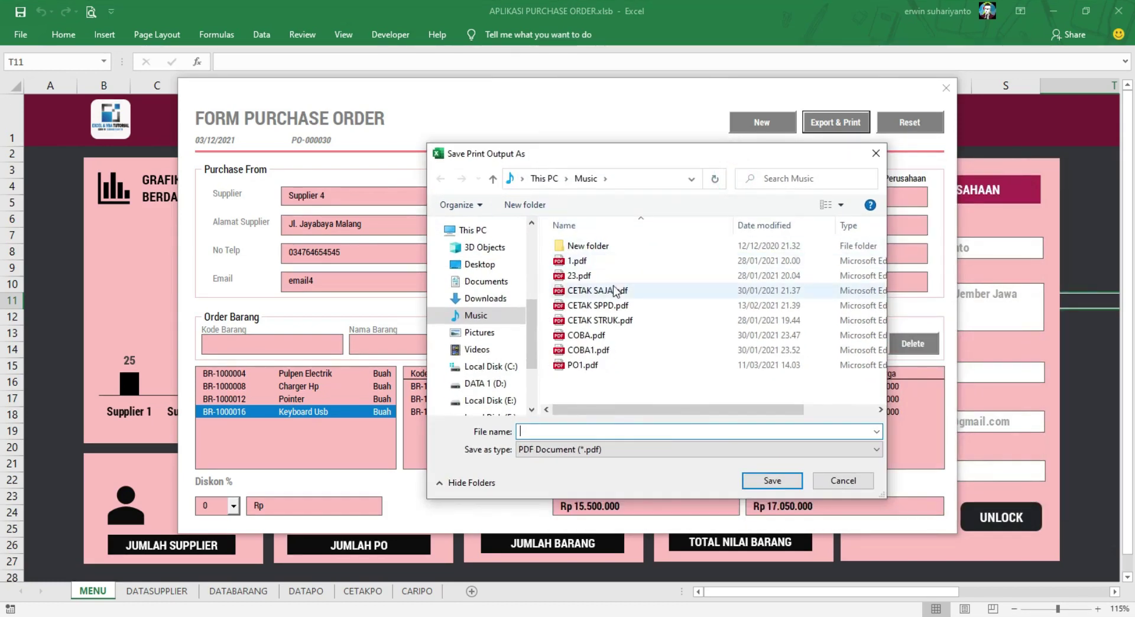
left_click(836, 484)
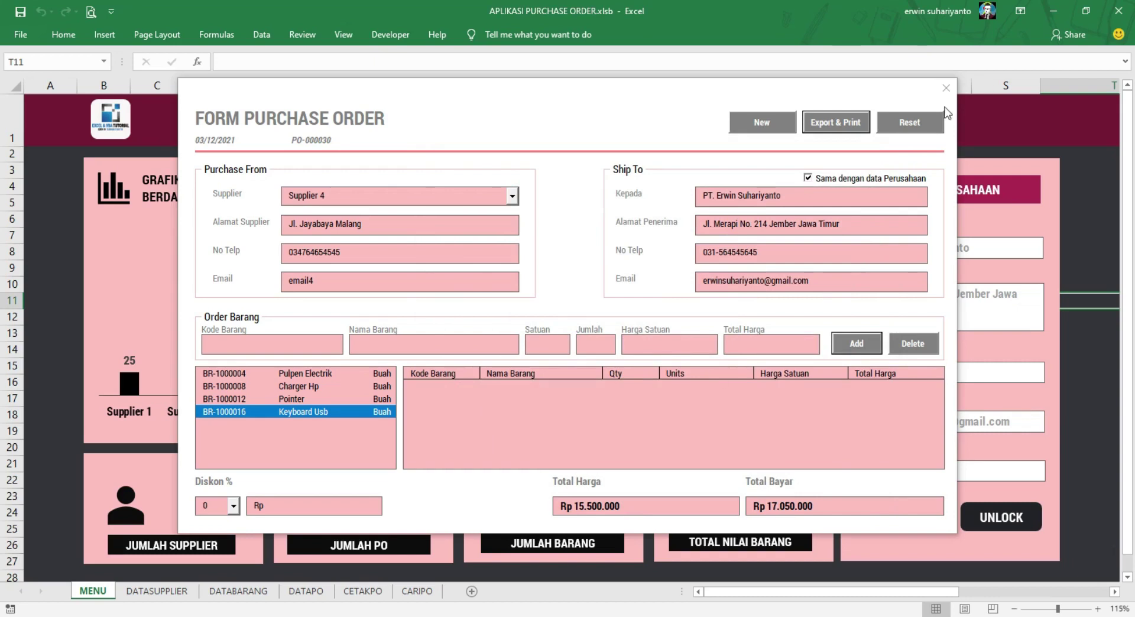
left_click(909, 122)
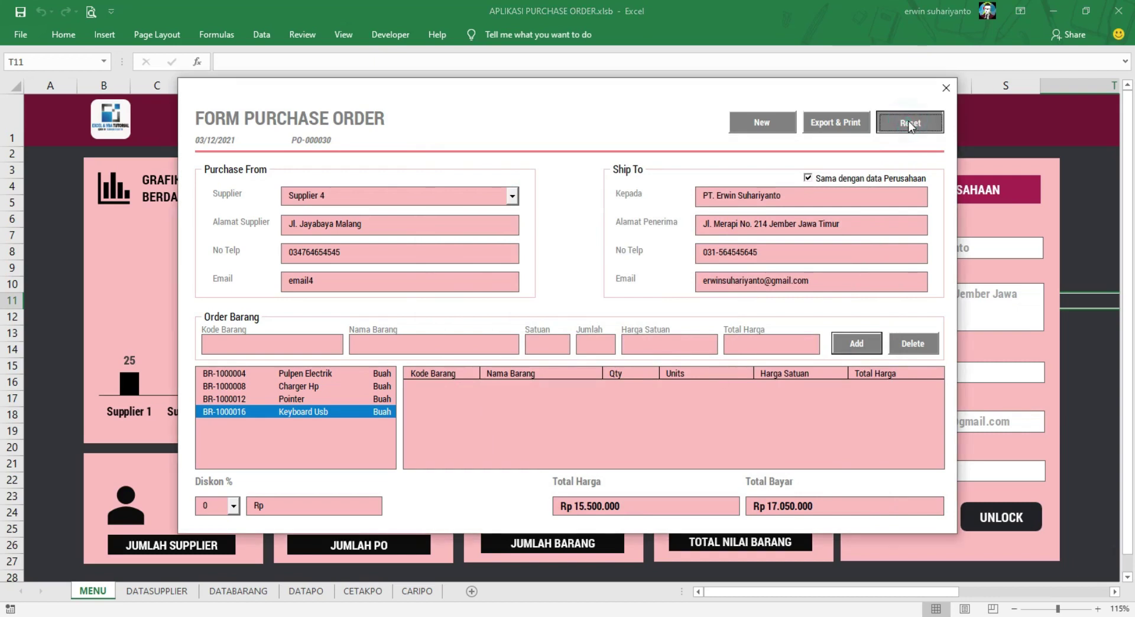
Step: Close the purchase order form and browse to the FINAL folder to pick PO-000030.Pdf
left_click(946, 88)
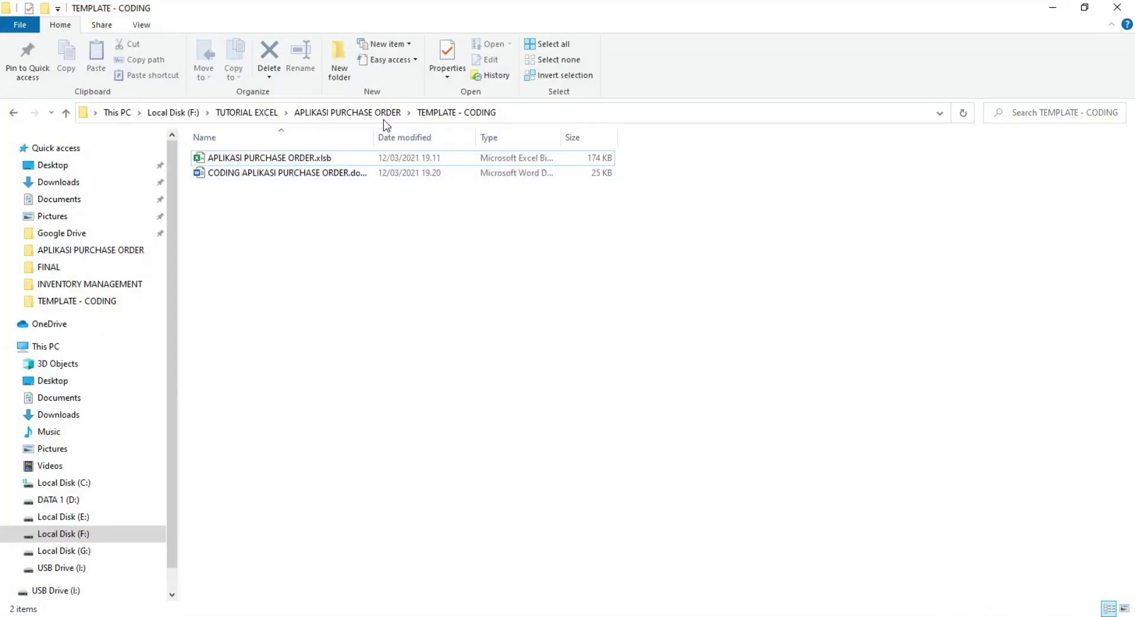
left_click(361, 112)
left_click(233, 157)
double_click(233, 158)
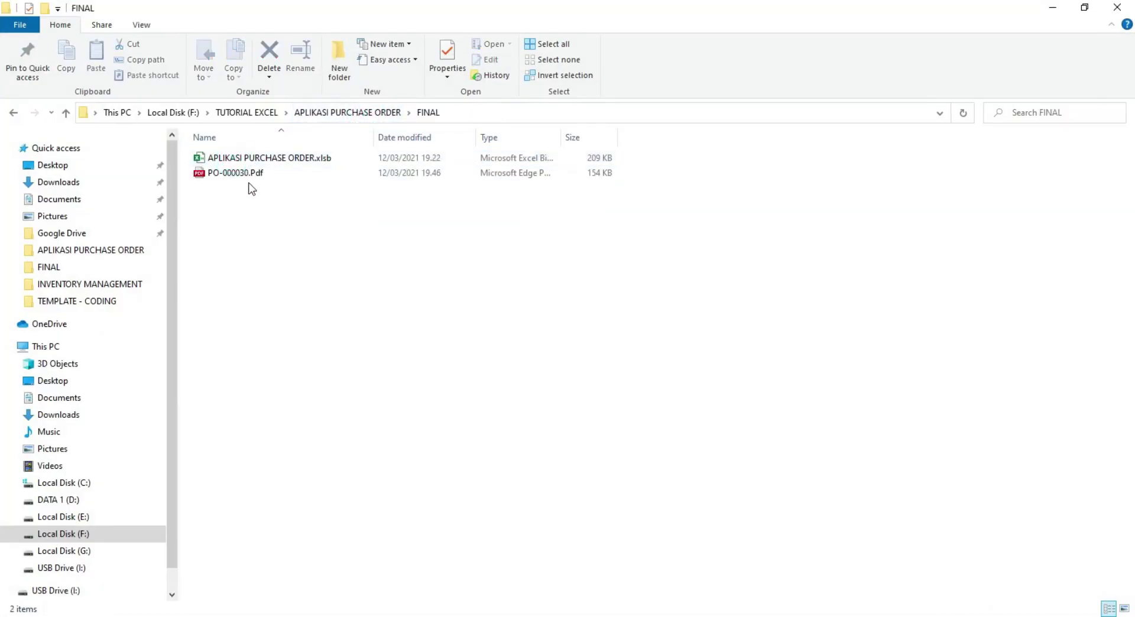
left_click(249, 175)
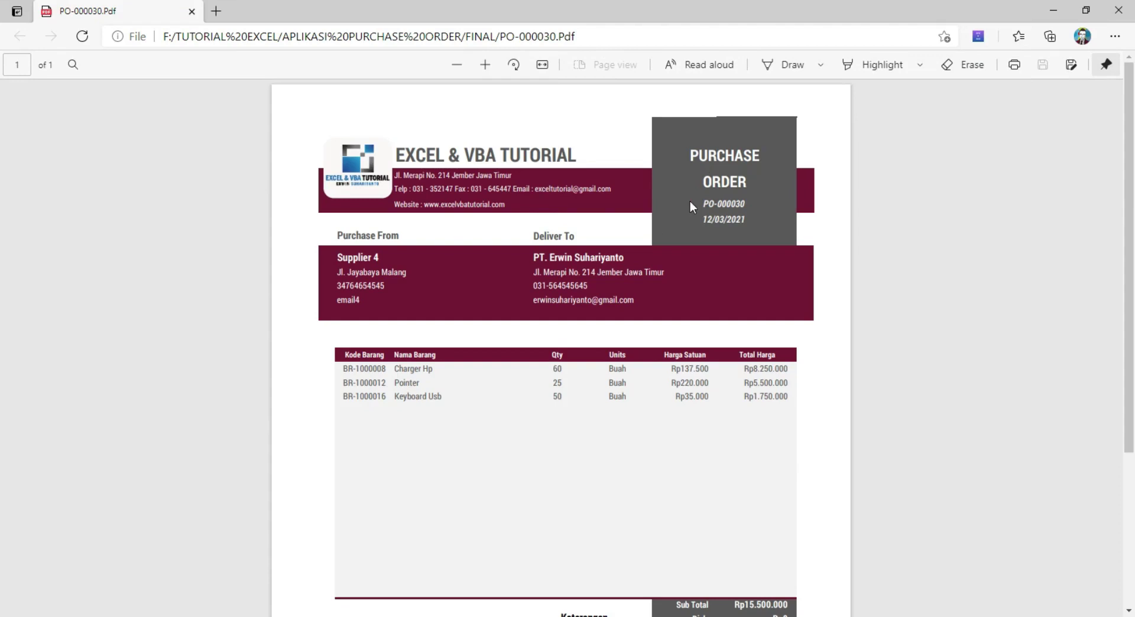
scroll(690, 204, "down", 3)
scroll(690, 204, "down", 1)
scroll(689, 207, "up", 4)
scroll(588, 305, "down", 3)
scroll(589, 306, "up", 3)
Step: Close the PDF viewer and return to the final APLIKASI PURCHASE ORDER.xlsb workbook in Excel
left_click(1119, 10)
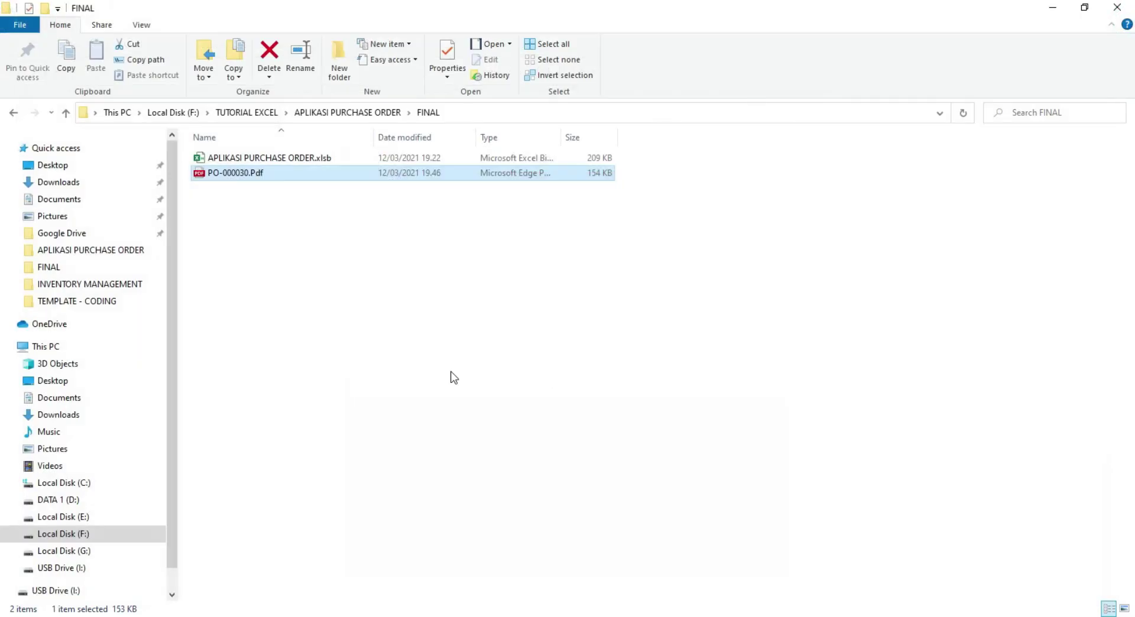
left_click(377, 255)
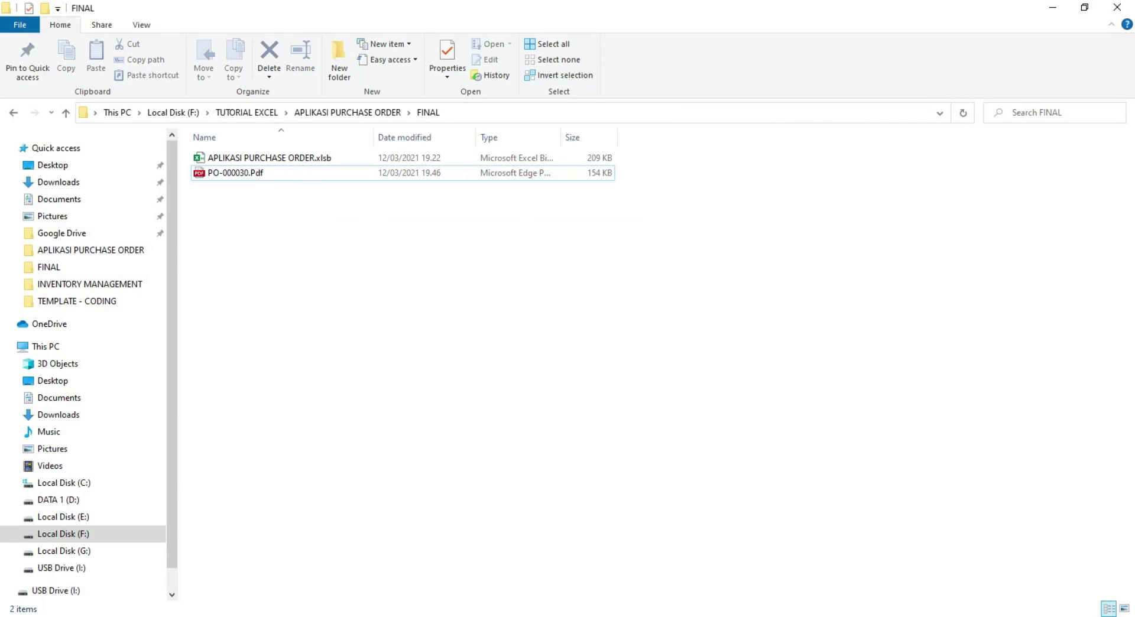
key("alt+Tab")
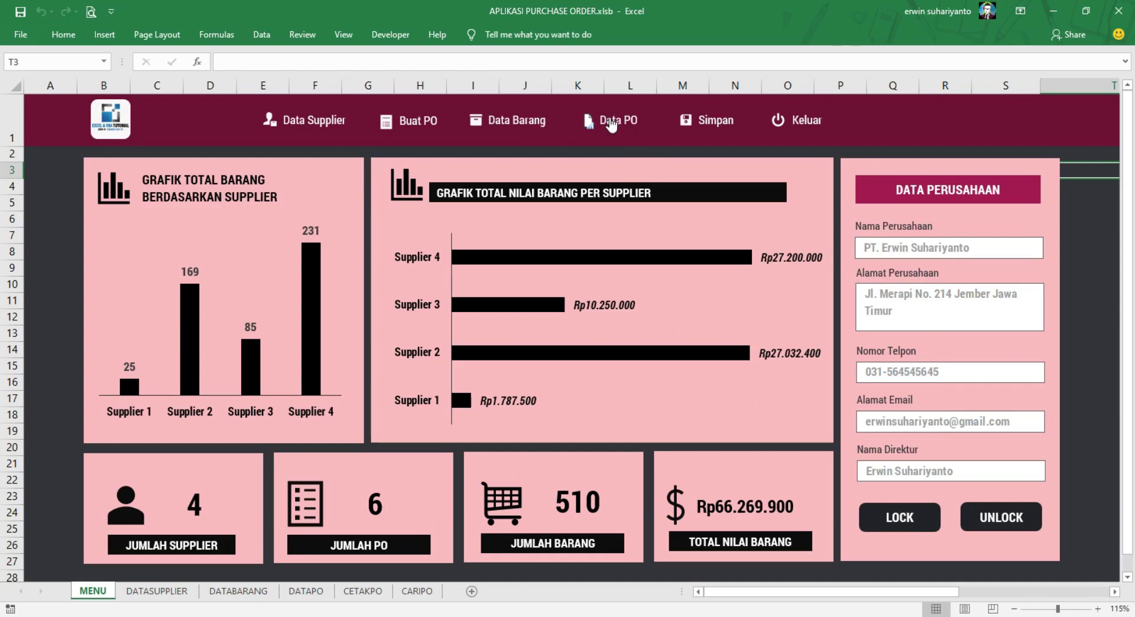
Step: Open the Data PO form, load all purchase orders and select the PO-000030 Pointer row
left_click(612, 124)
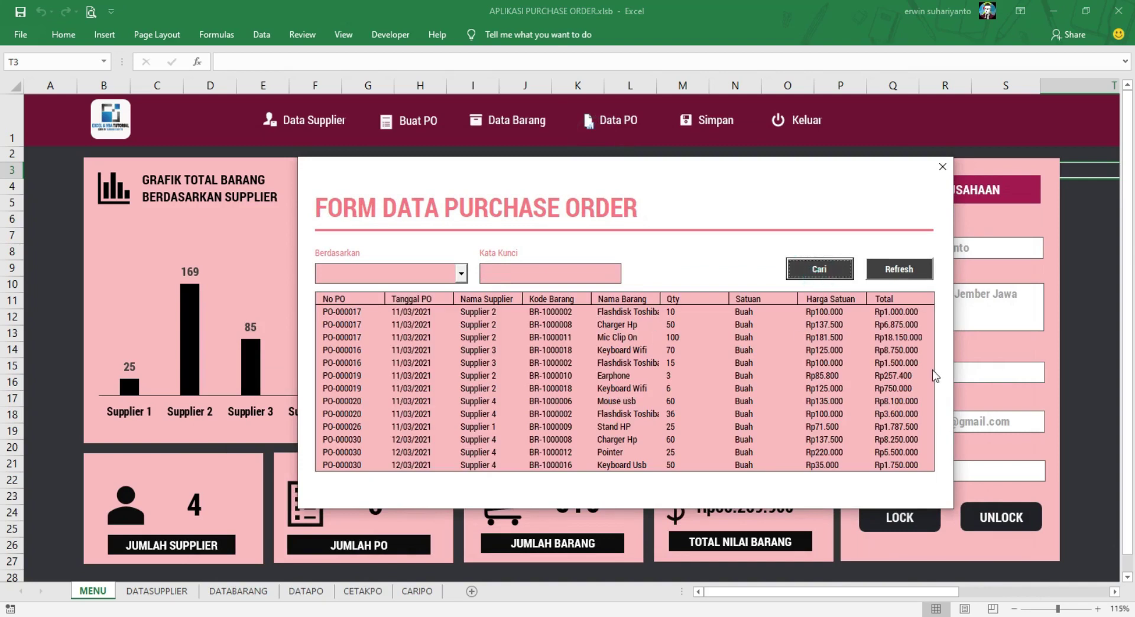
left_click(592, 350)
left_click(640, 453)
left_click(612, 466)
left_click(514, 438)
left_click(356, 317)
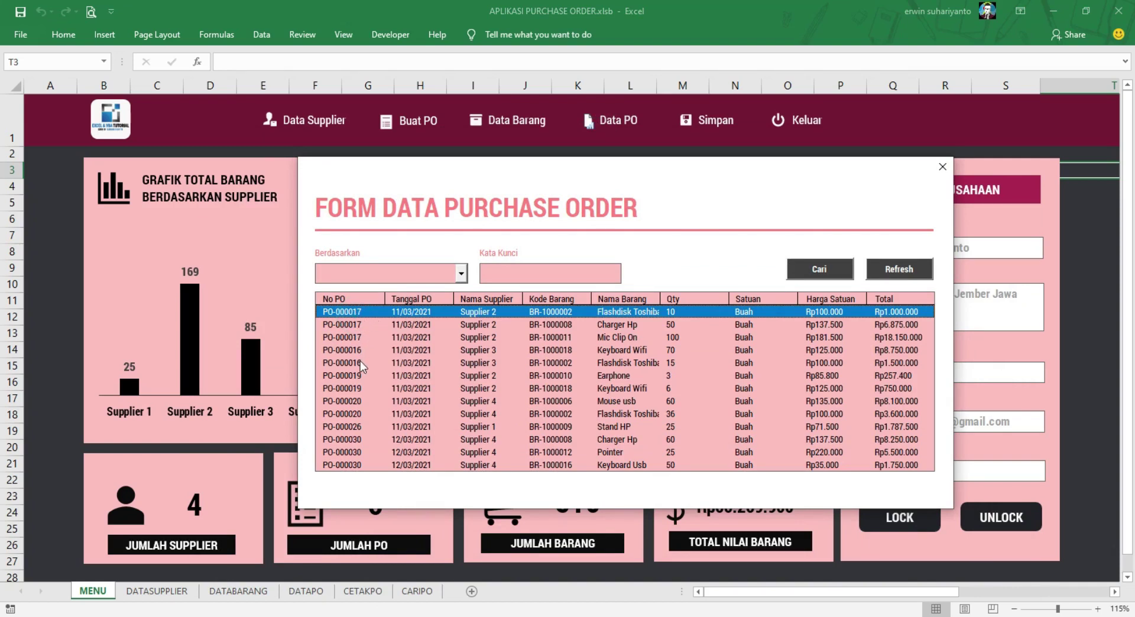
left_click(362, 426)
left_click(361, 452)
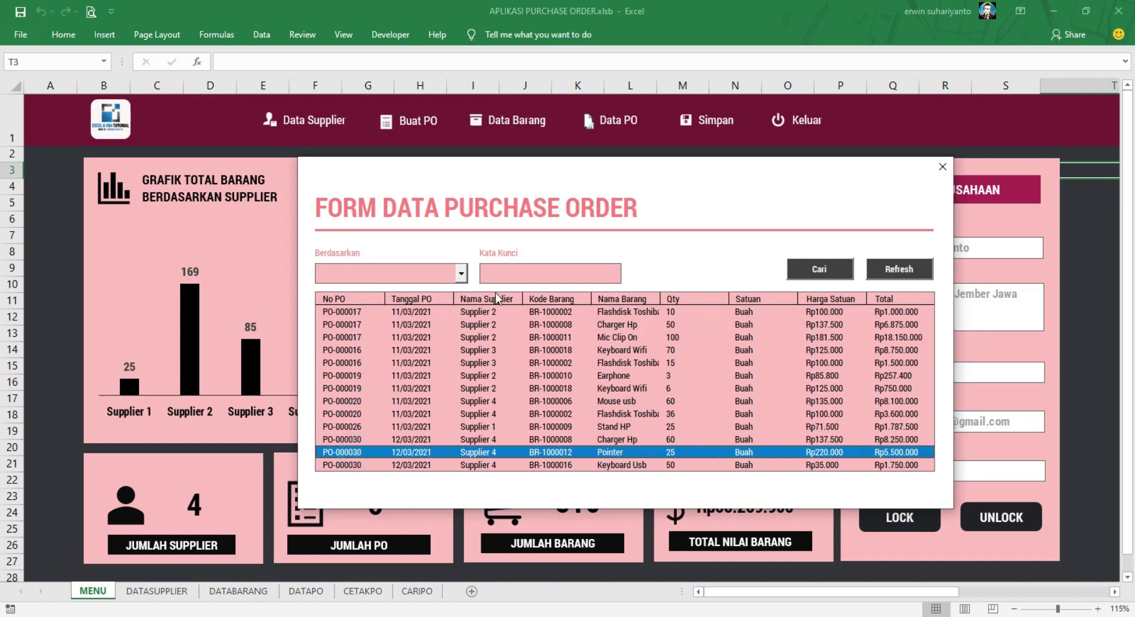
Step: Search by Nama Supplier for 'Supplier 2', review the matches, then Refresh to clear them
left_click(460, 273)
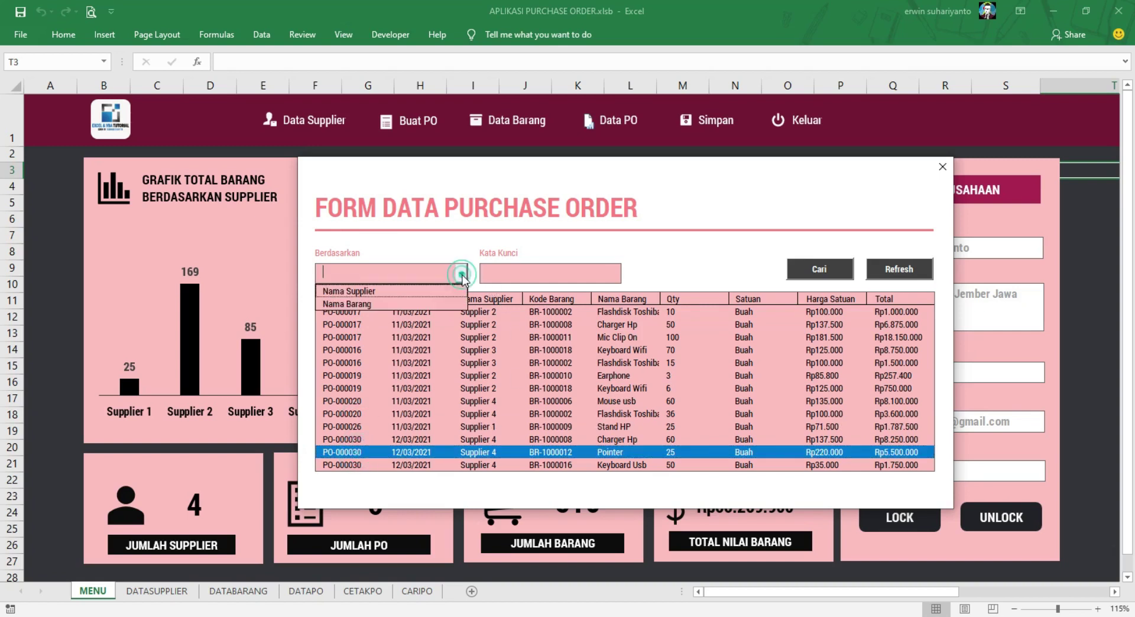
left_click(374, 293)
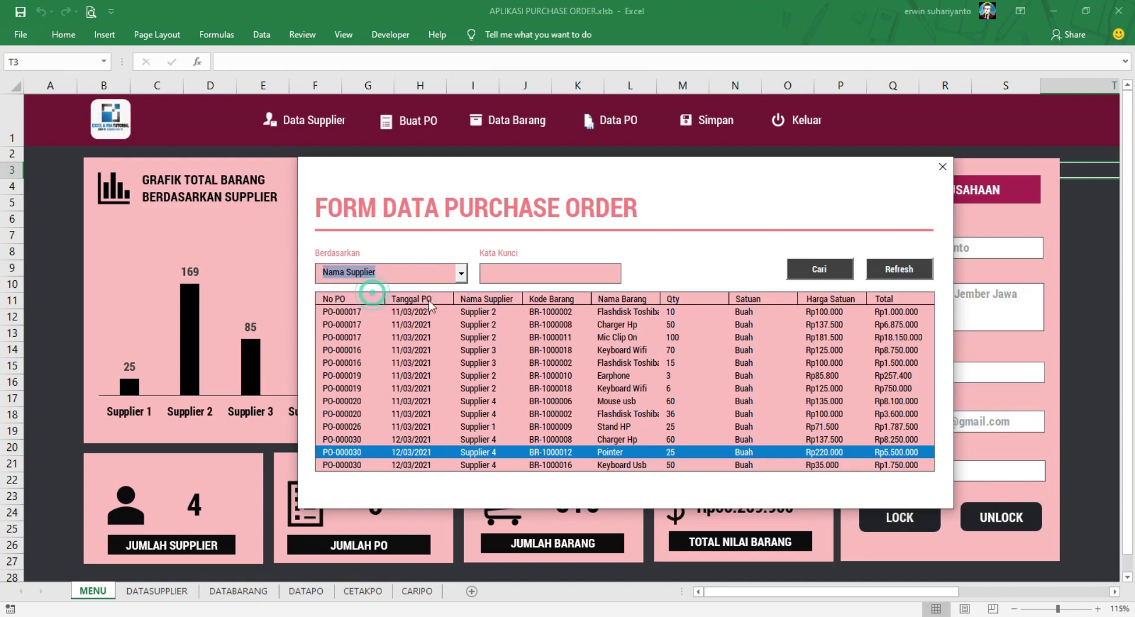
left_click(501, 279)
type("Supplier 2")
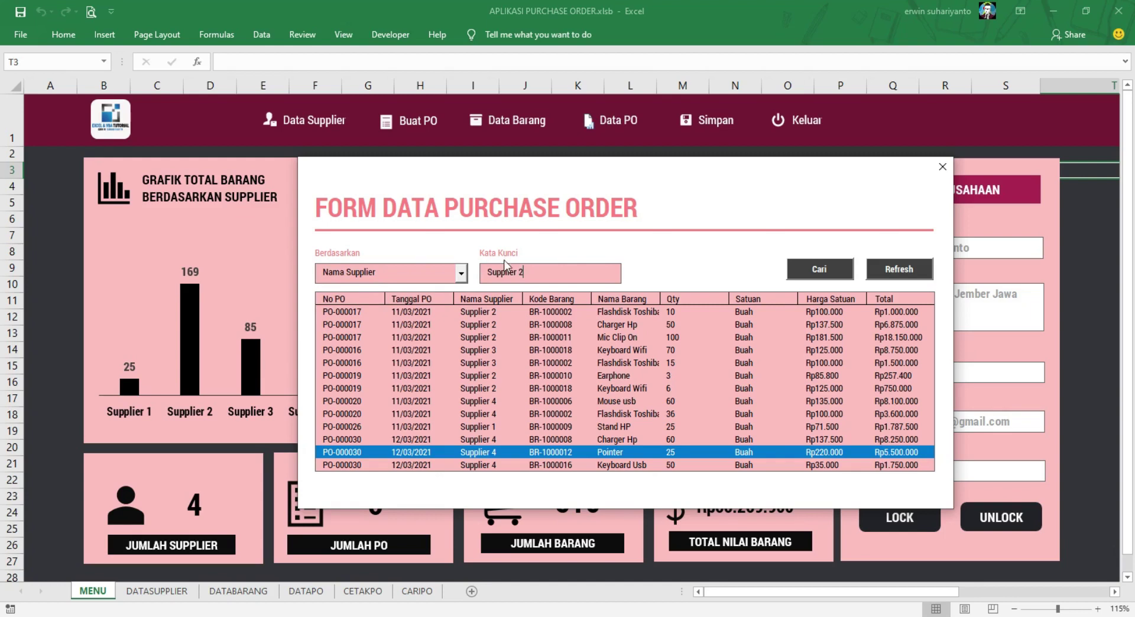
left_click(813, 269)
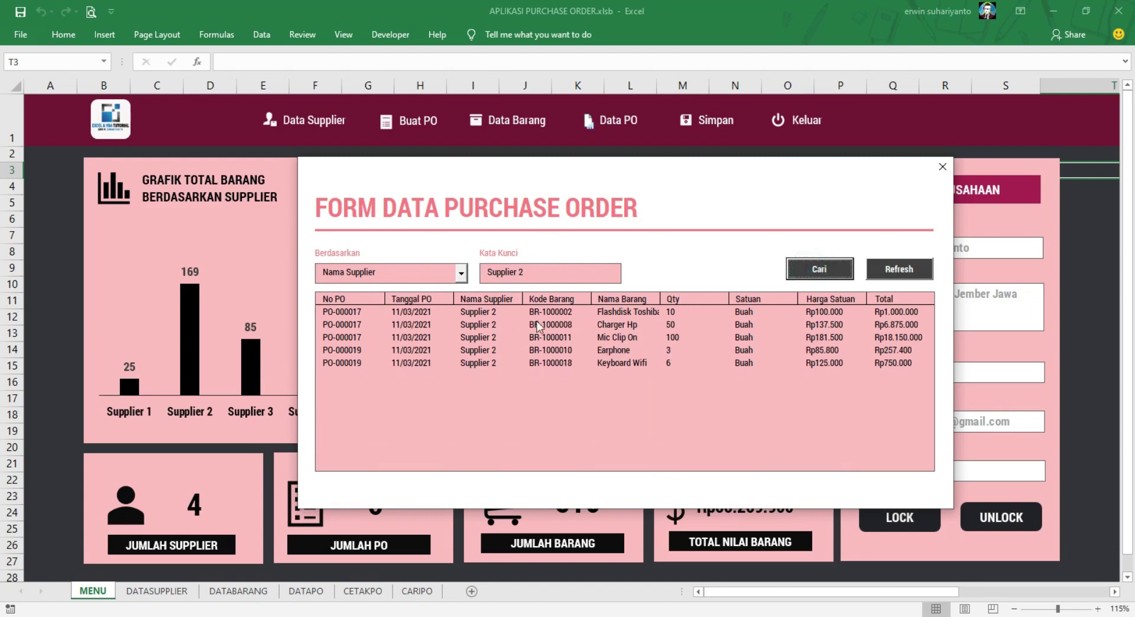
left_click(504, 316)
left_click(490, 363)
left_click(491, 350)
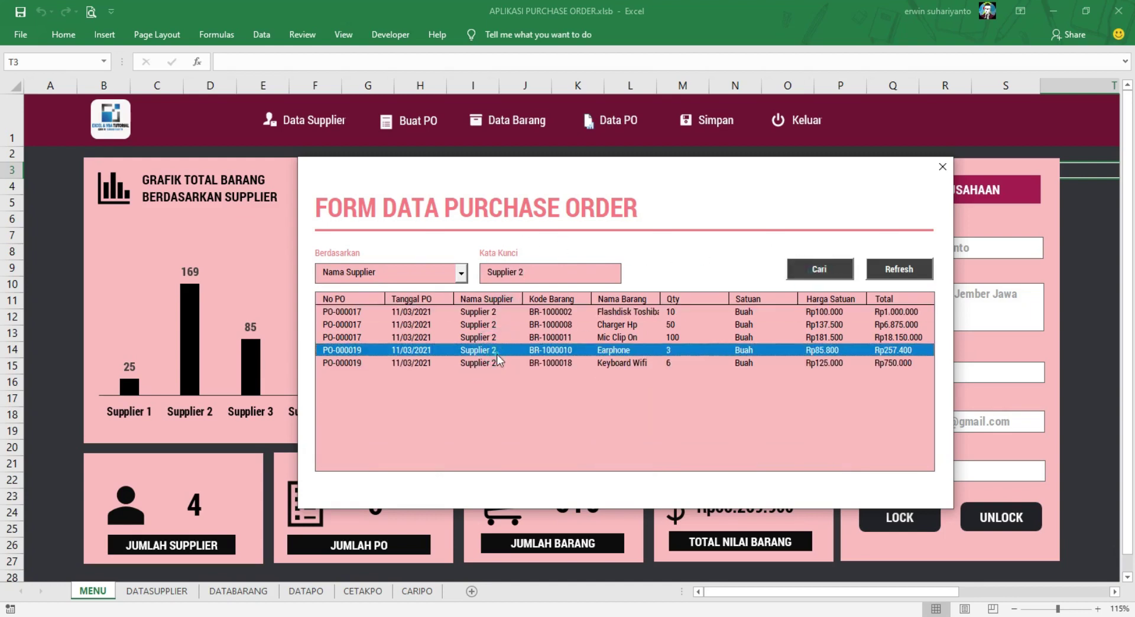
left_click(498, 334)
left_click(500, 313)
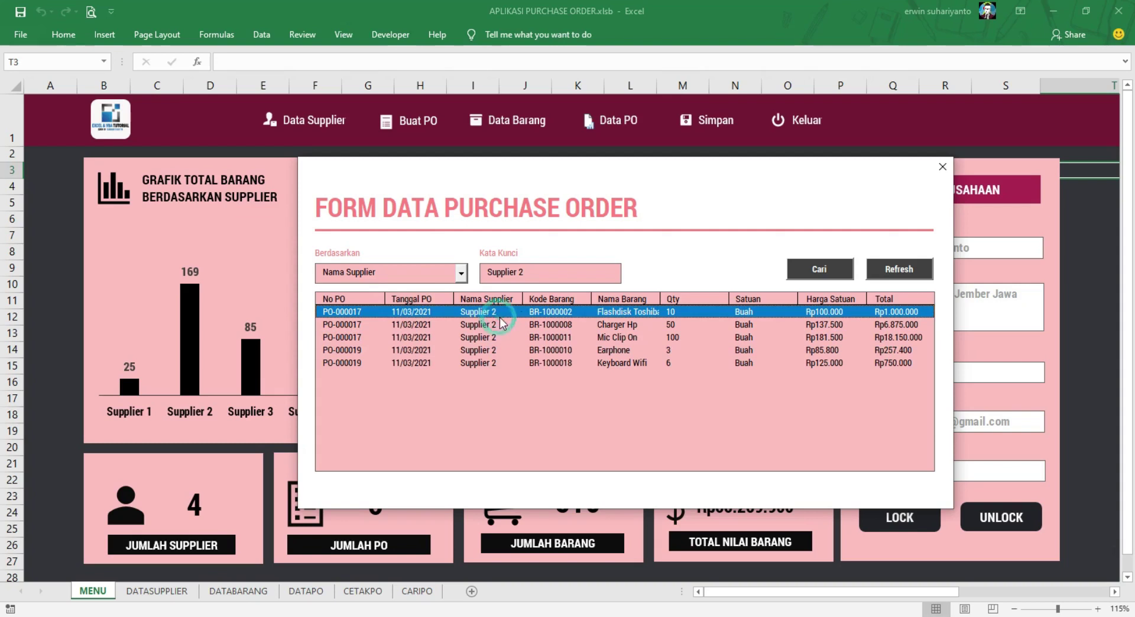
left_click(895, 271)
left_click(461, 273)
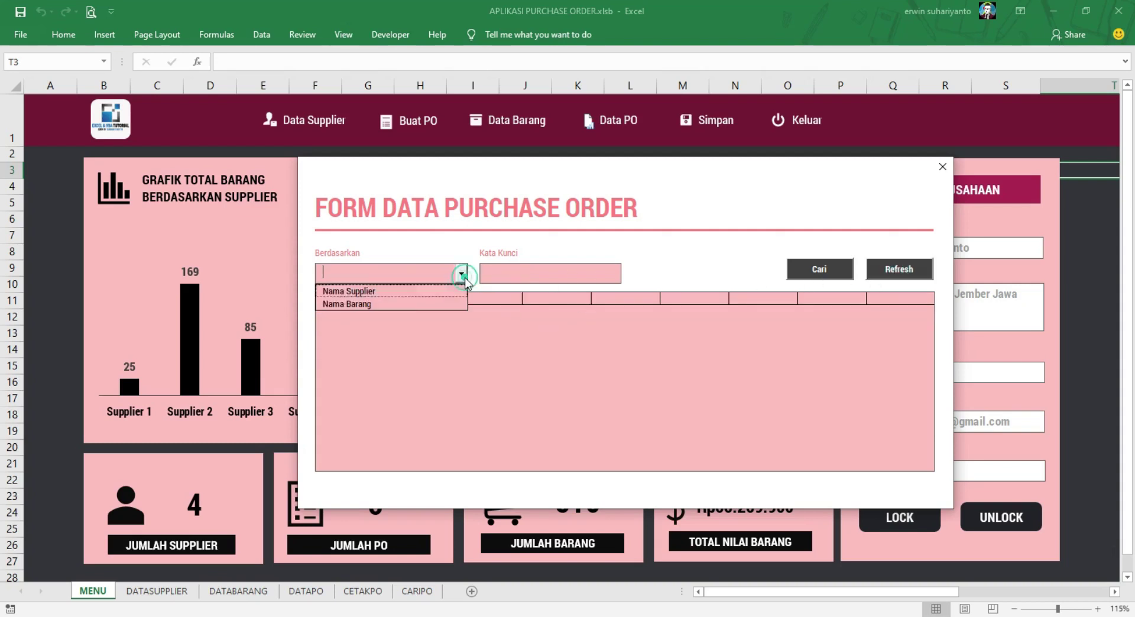
Step: Move the form aside, switch the search criterion to Nama Barang, then close the form
left_click(399, 305)
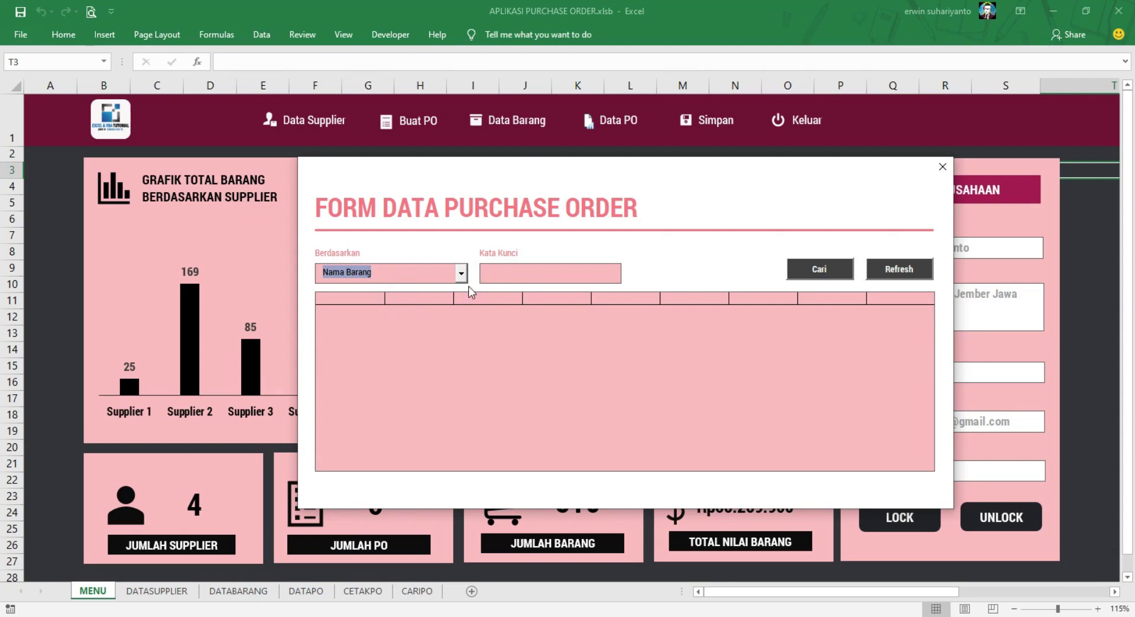
mouse_move(504, 161)
left_mouse_down()
mouse_move(620, 375)
mouse_move(532, 188)
left_mouse_up()
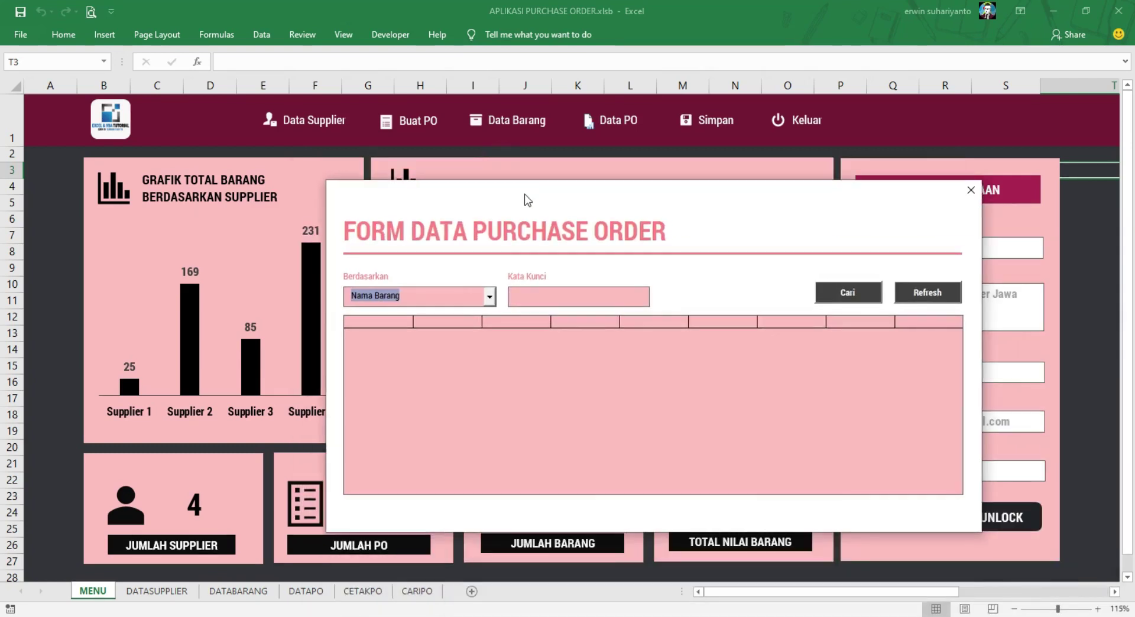
left_click(490, 297)
left_click(451, 314)
left_click(489, 297)
left_click(415, 327)
left_click(971, 190)
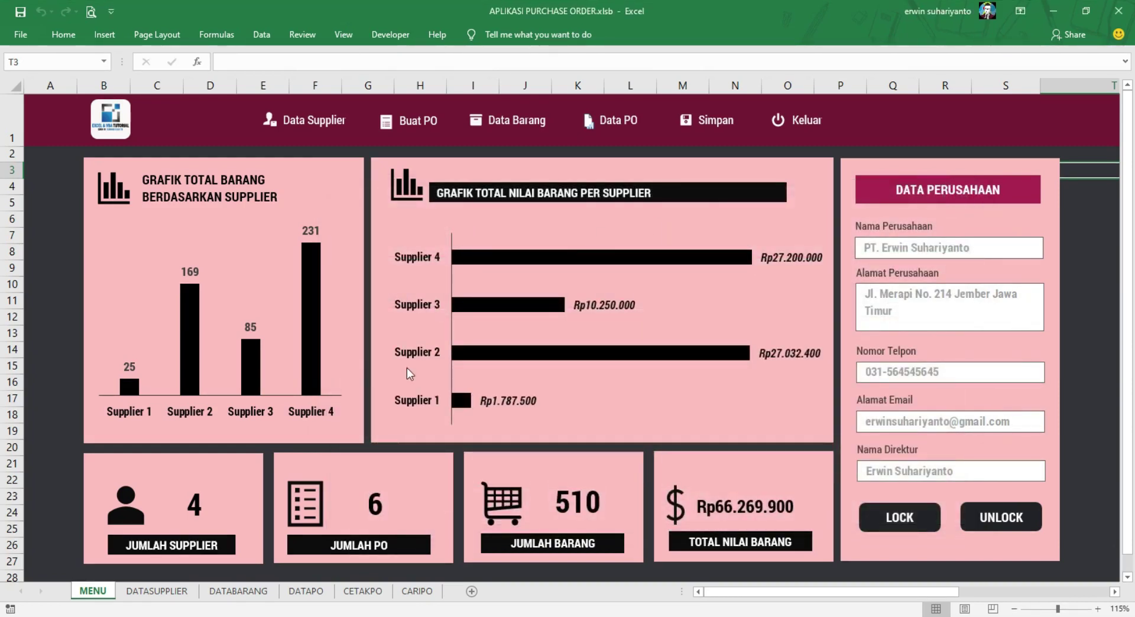
Step: Reopen Data PO and search Nama Barang for 'Mic', selecting the Mic Clip On result
left_click(601, 126)
left_click(769, 242)
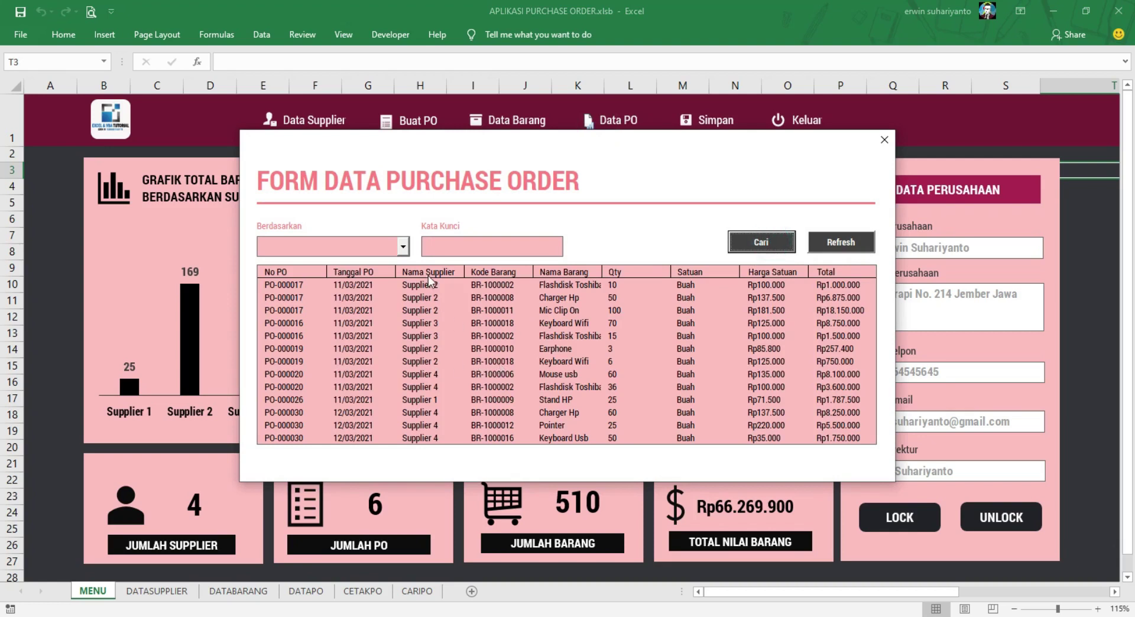
left_click(403, 246)
left_click(355, 265)
left_click(438, 243)
type("Mic")
left_click(763, 247)
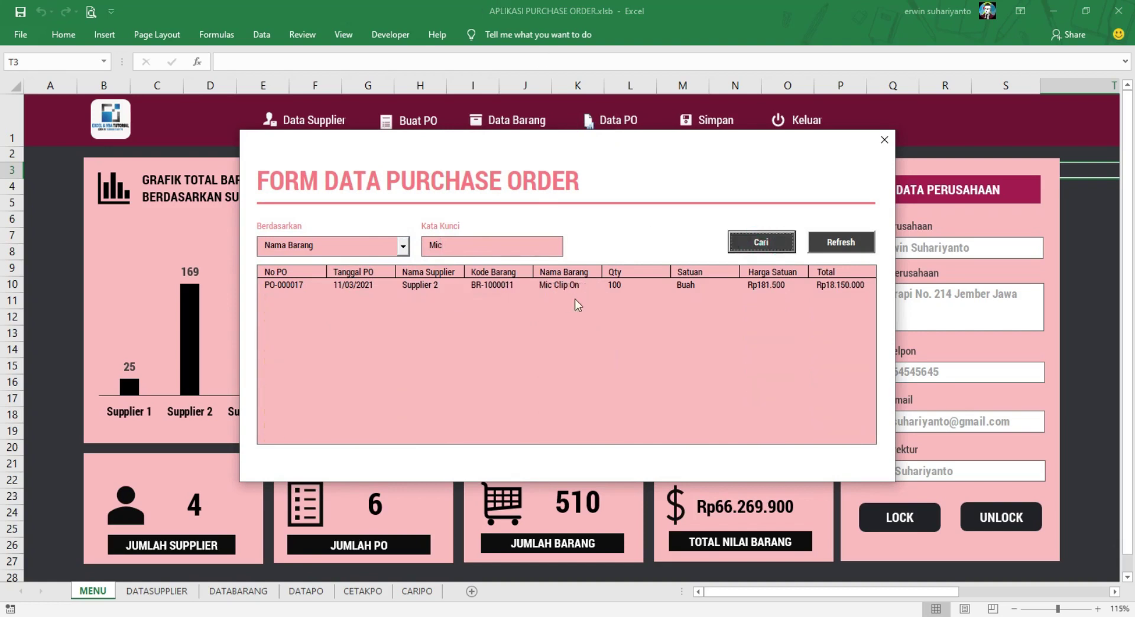
left_click(560, 285)
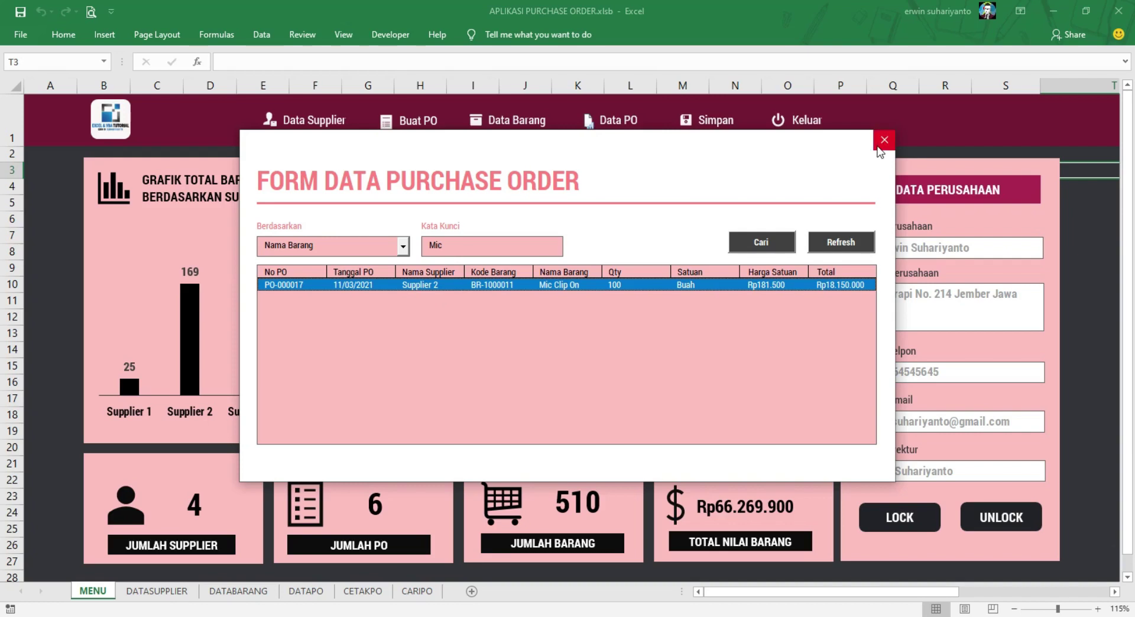
Step: Check the search criteria list again without changing it, then close the purchase order form
left_click(403, 246)
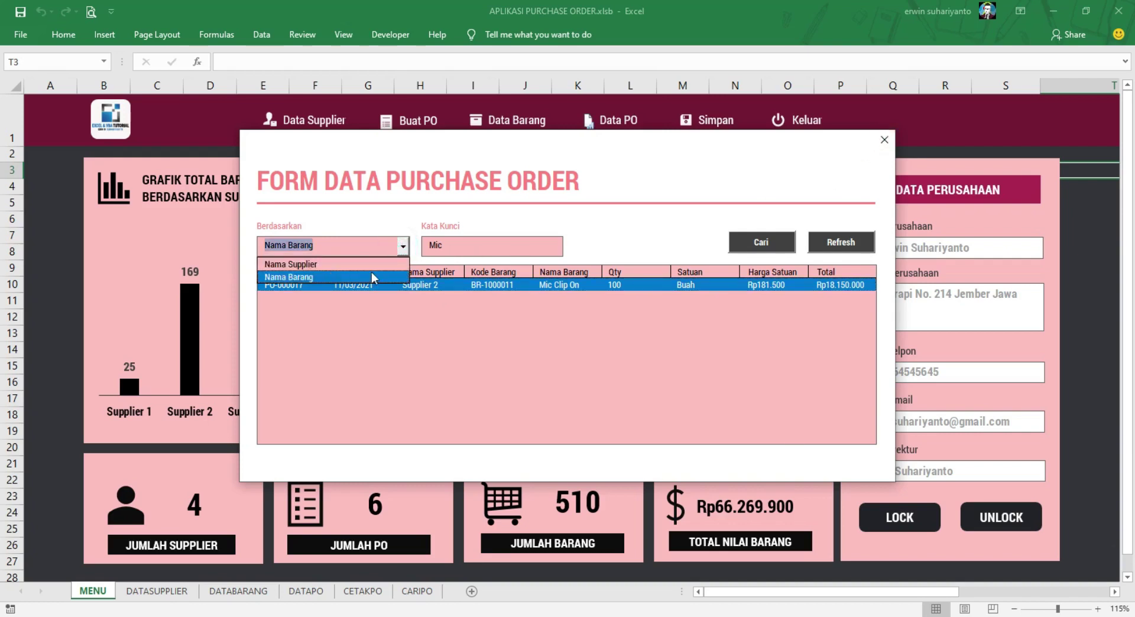
left_click(402, 247)
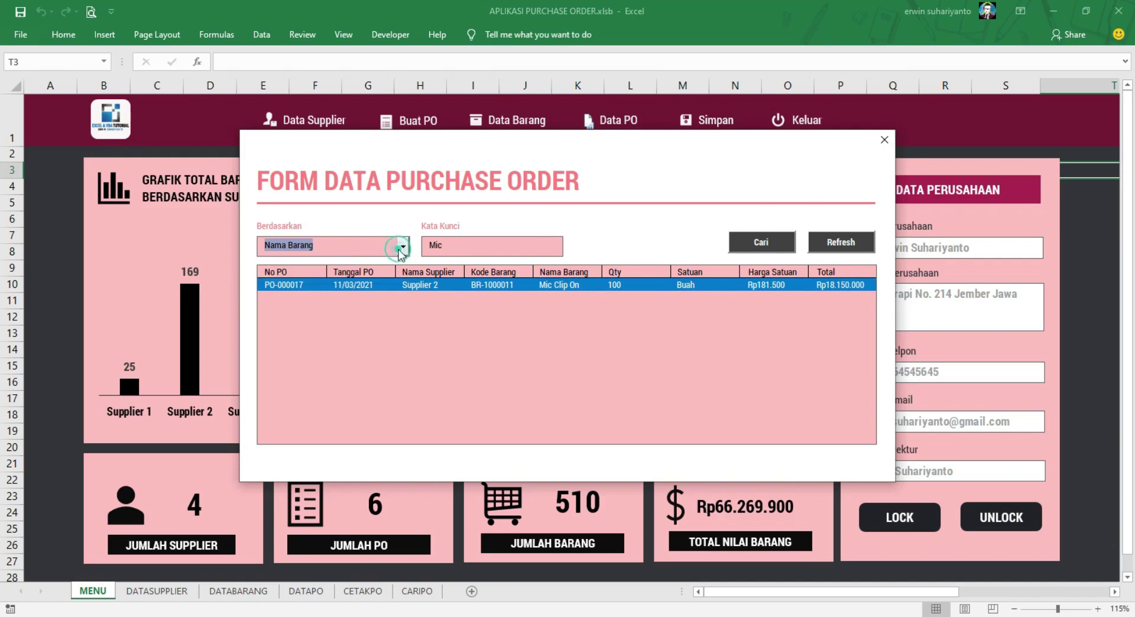
left_click(402, 246)
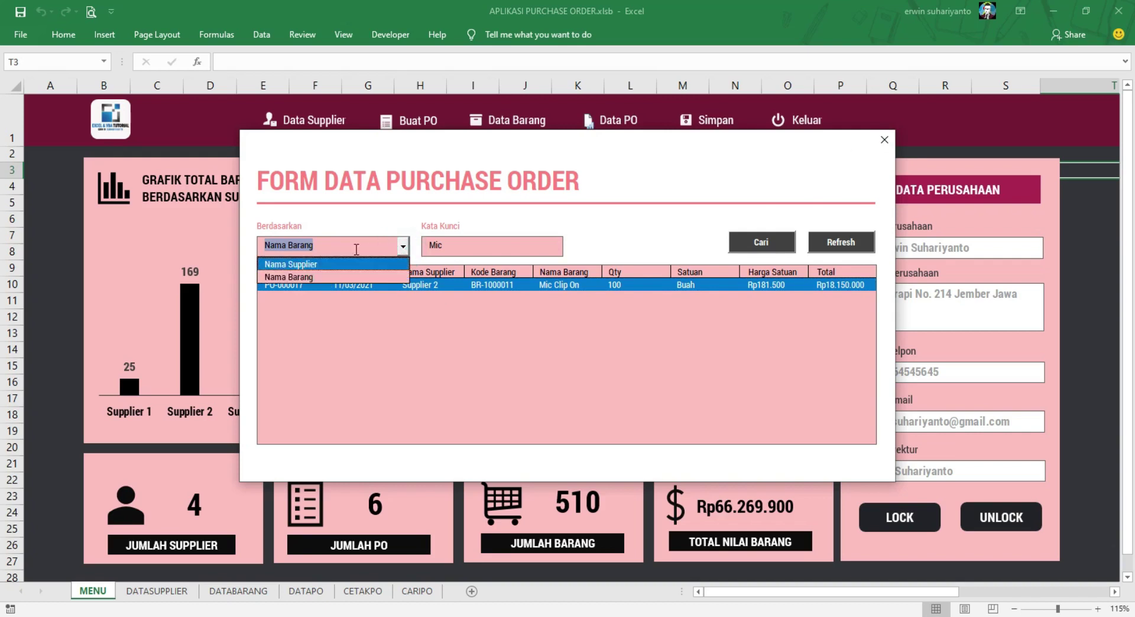
left_click(444, 237)
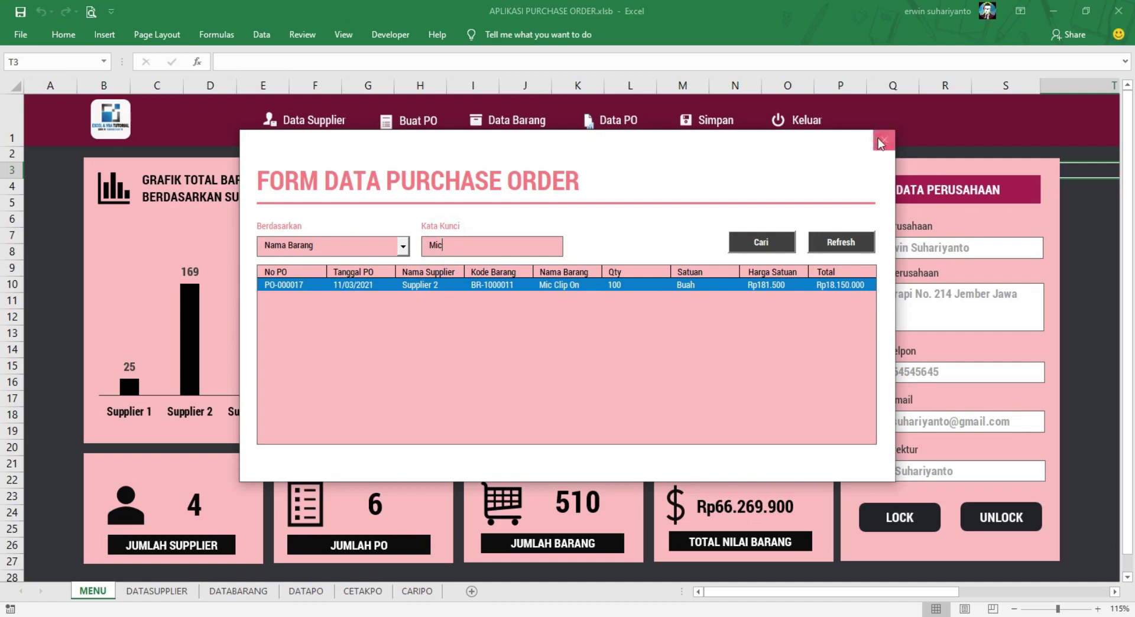
left_click(877, 137)
Step: Check the values of the dashboard chart bars
mouse_move(515, 263)
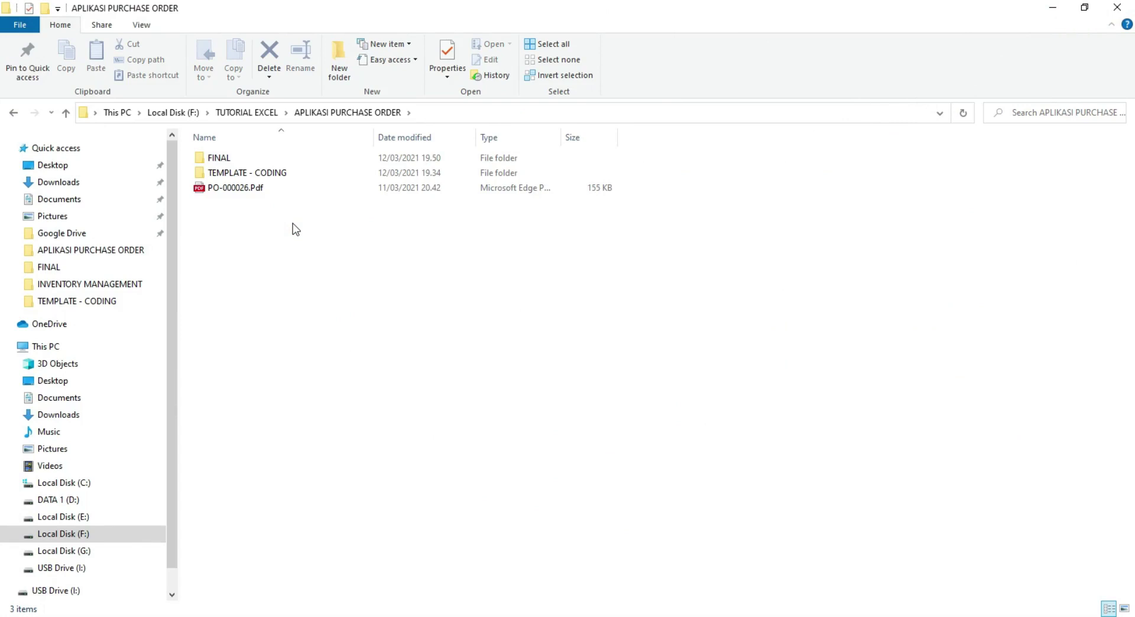
Step: Open the TEMPLATE - CODING folder and launch its APLIKASI PURCHASE ORDER.xlsb template in Excel
double_click(278, 173)
left_click(378, 112)
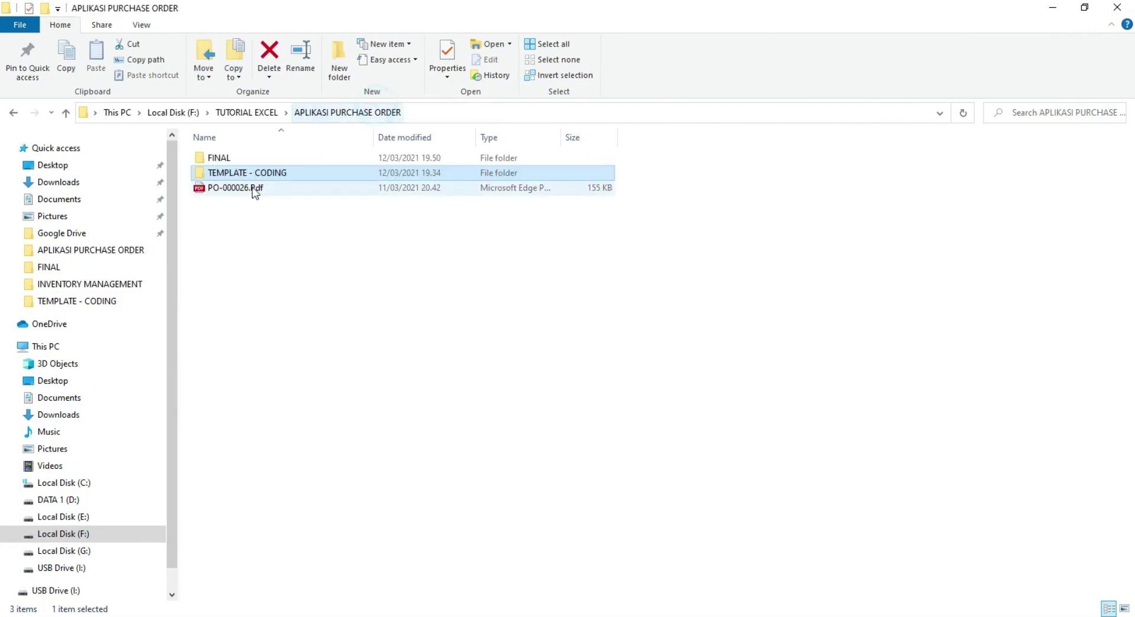
mouse_move(282, 172)
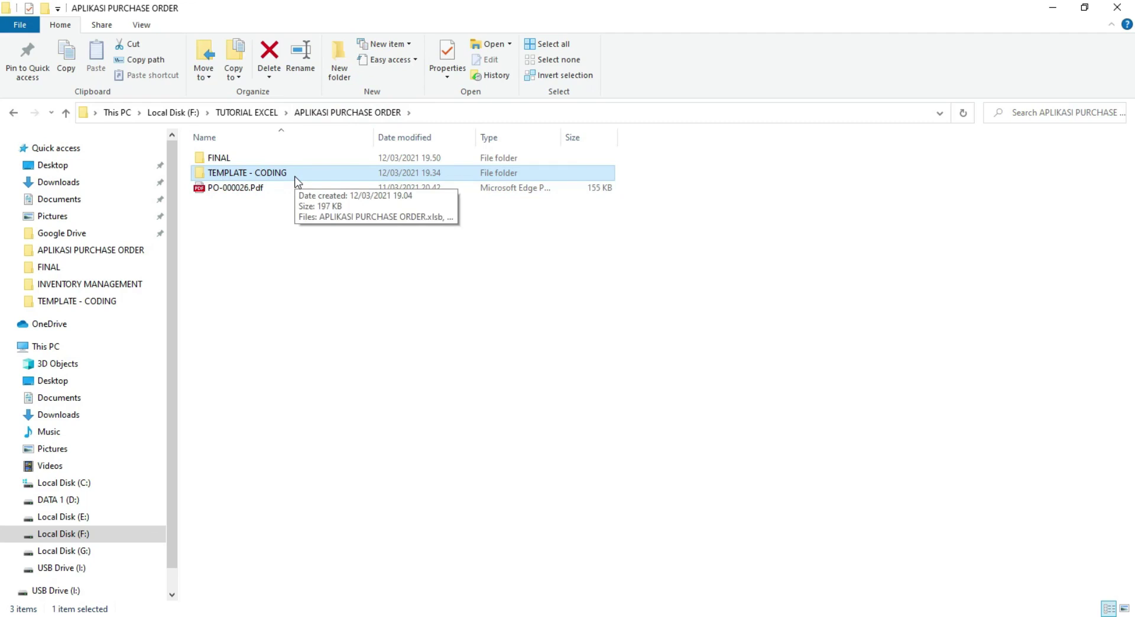
double_click(297, 178)
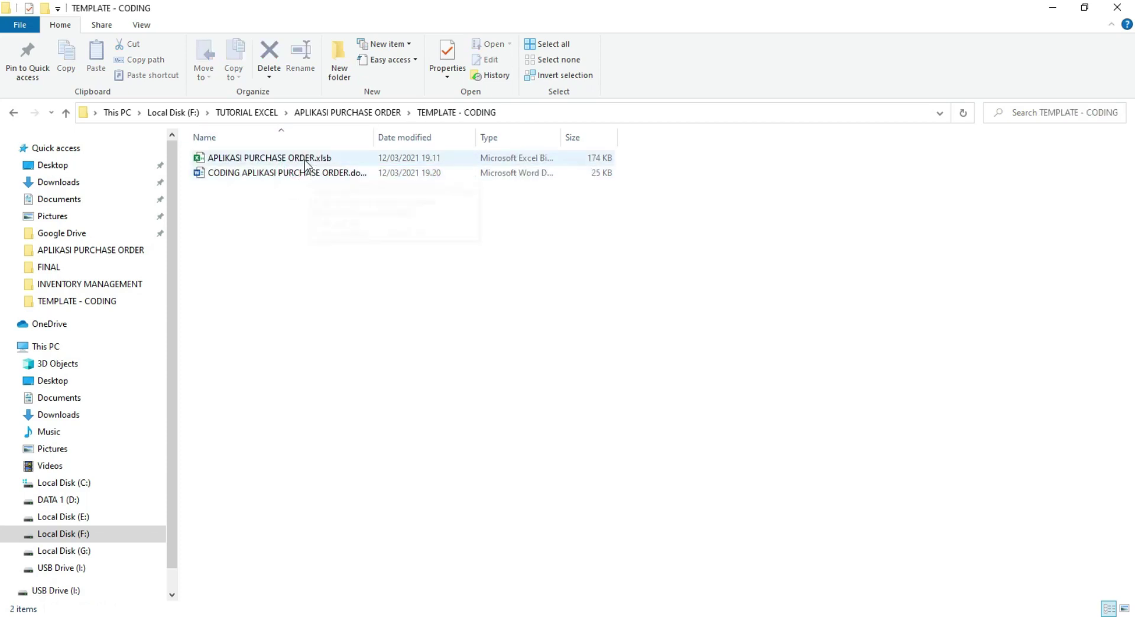
left_click(304, 159)
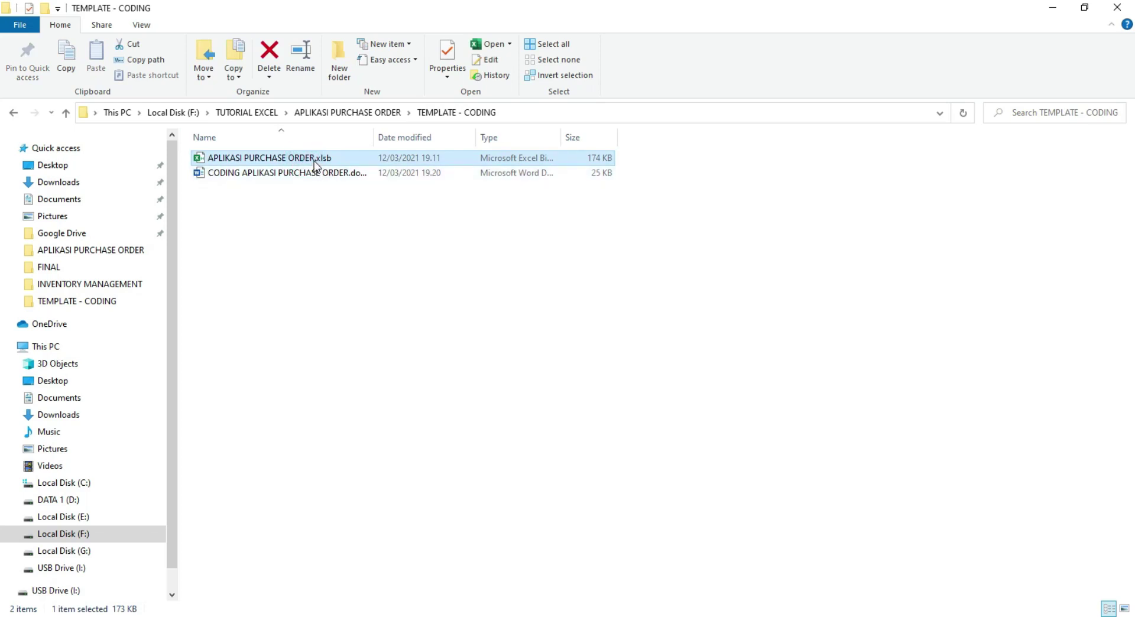
left_click(300, 177)
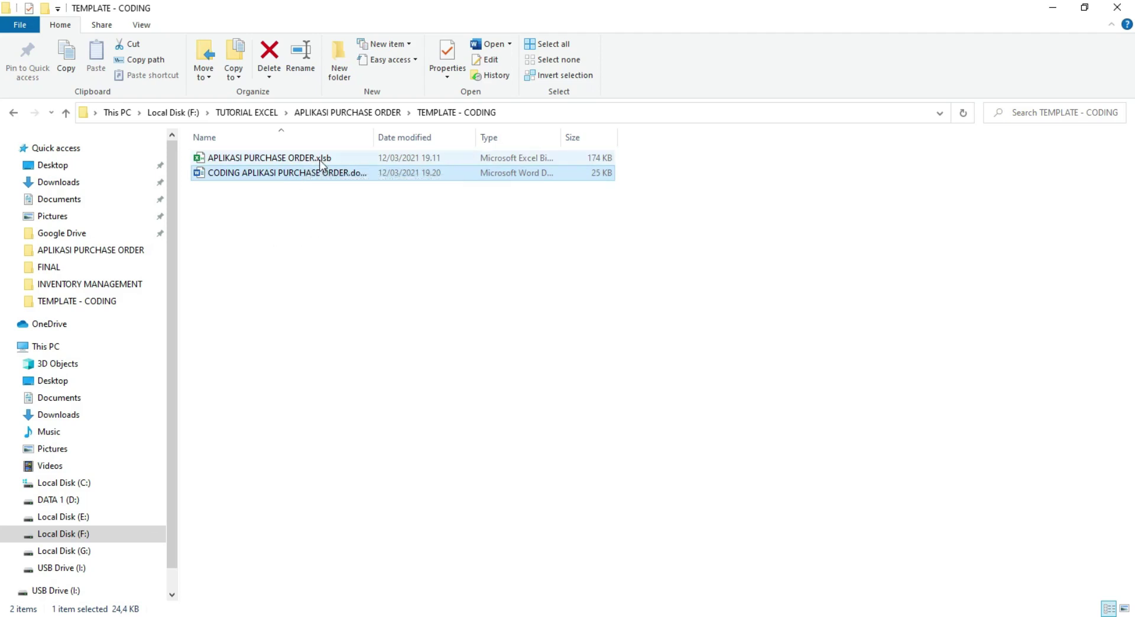
double_click(306, 160)
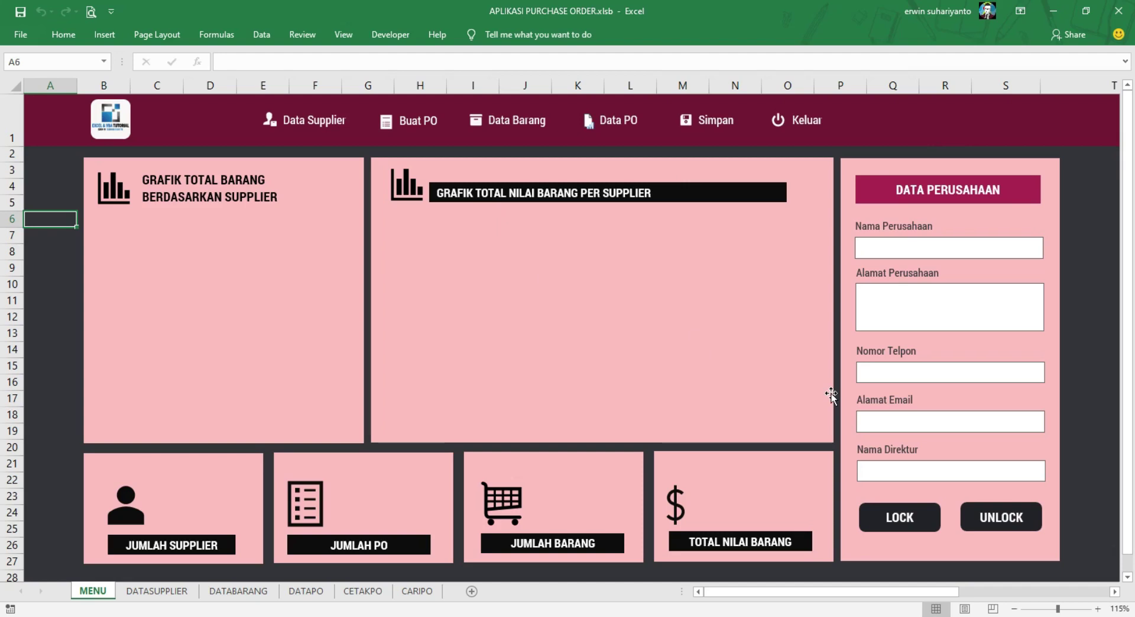
Step: Try shrinking the grouped dashboard panels, then undo the resize
left_click(774, 287)
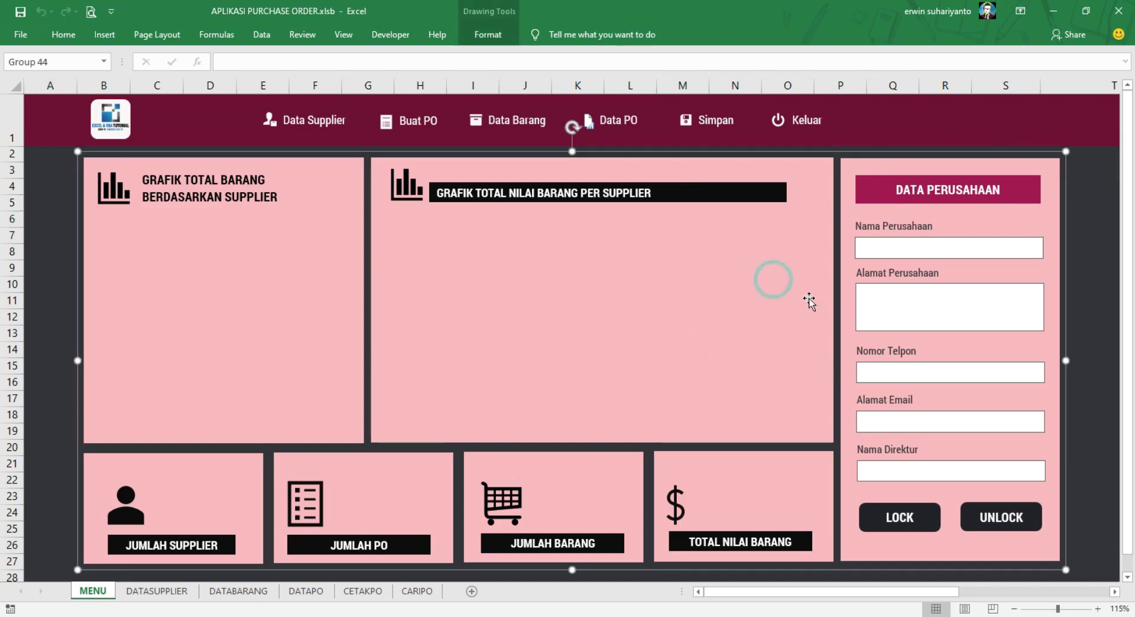
left_click_drag(1069, 571, 931, 502)
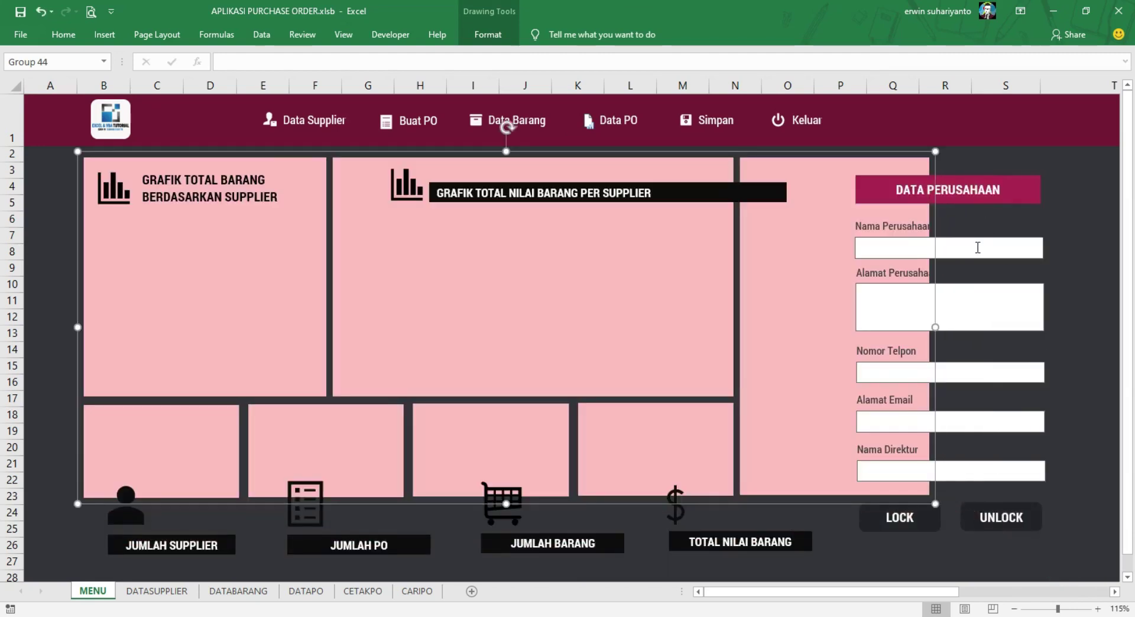
key("ctrl+z")
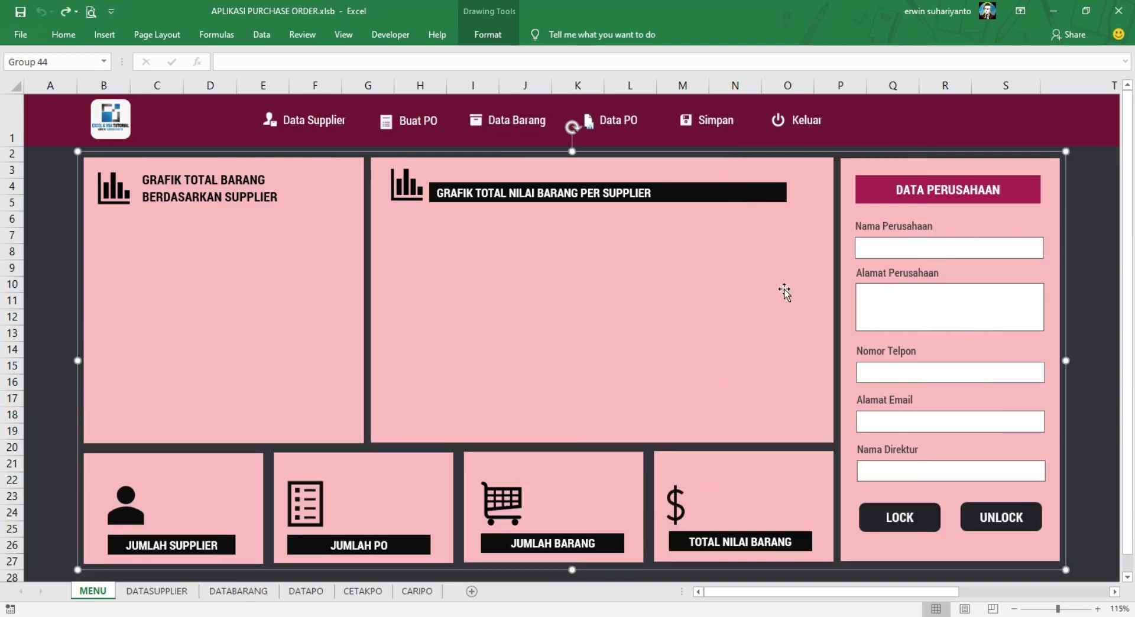
Step: Test each company-data field, from company name down to director name, then leave the form
left_click(915, 250)
left_click(916, 296)
left_click(904, 373)
left_click(905, 422)
left_click(900, 468)
left_click(884, 253)
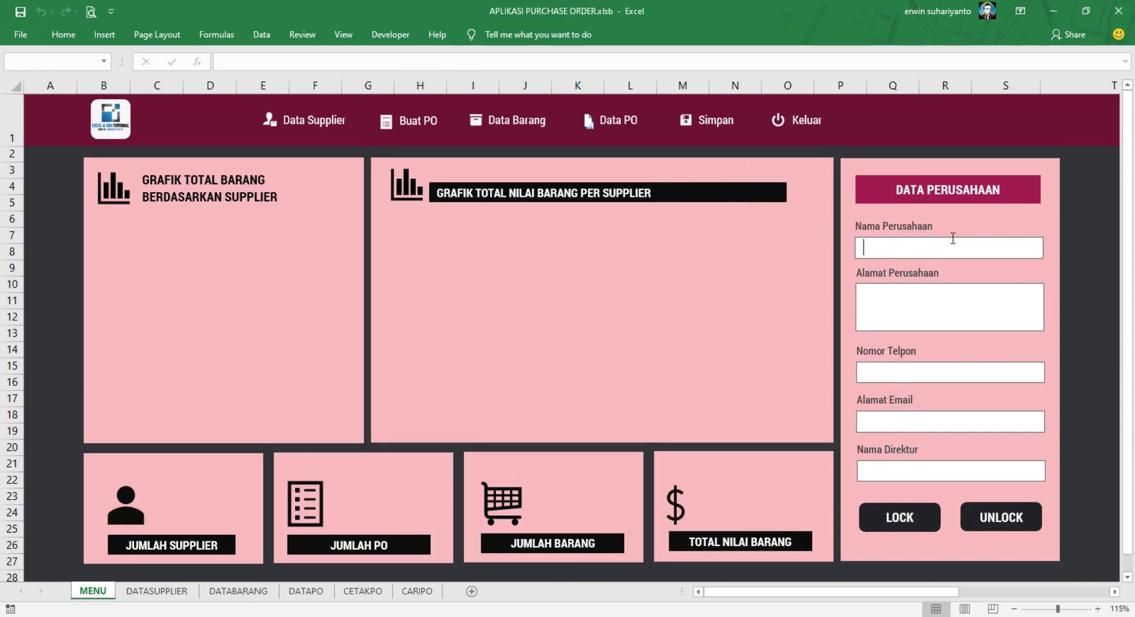
left_click(1082, 204)
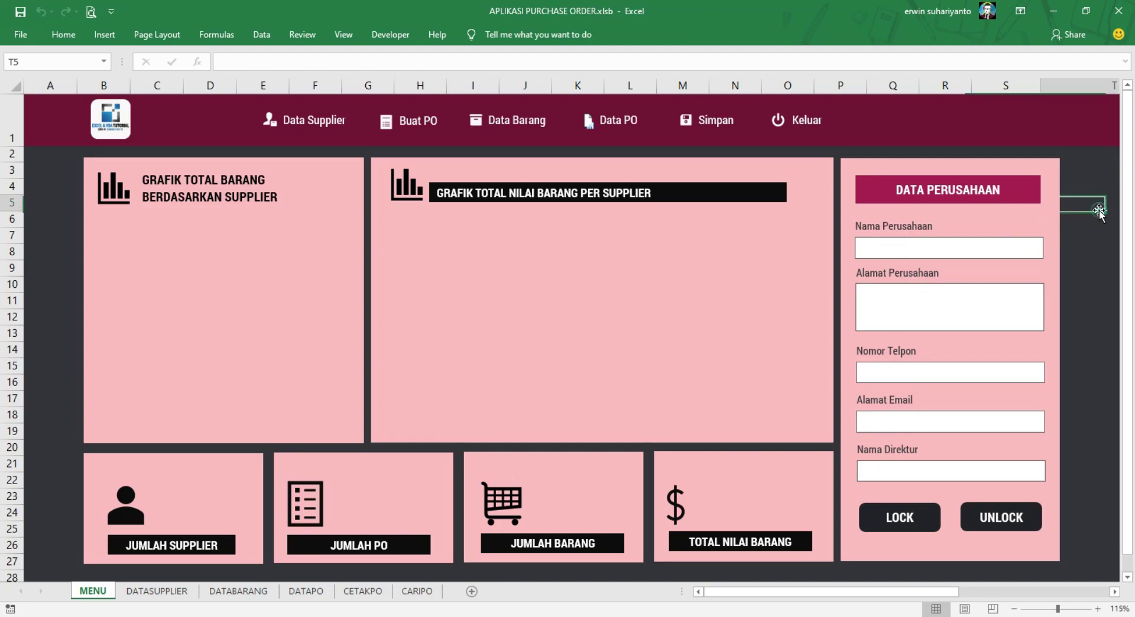
left_click(385, 31)
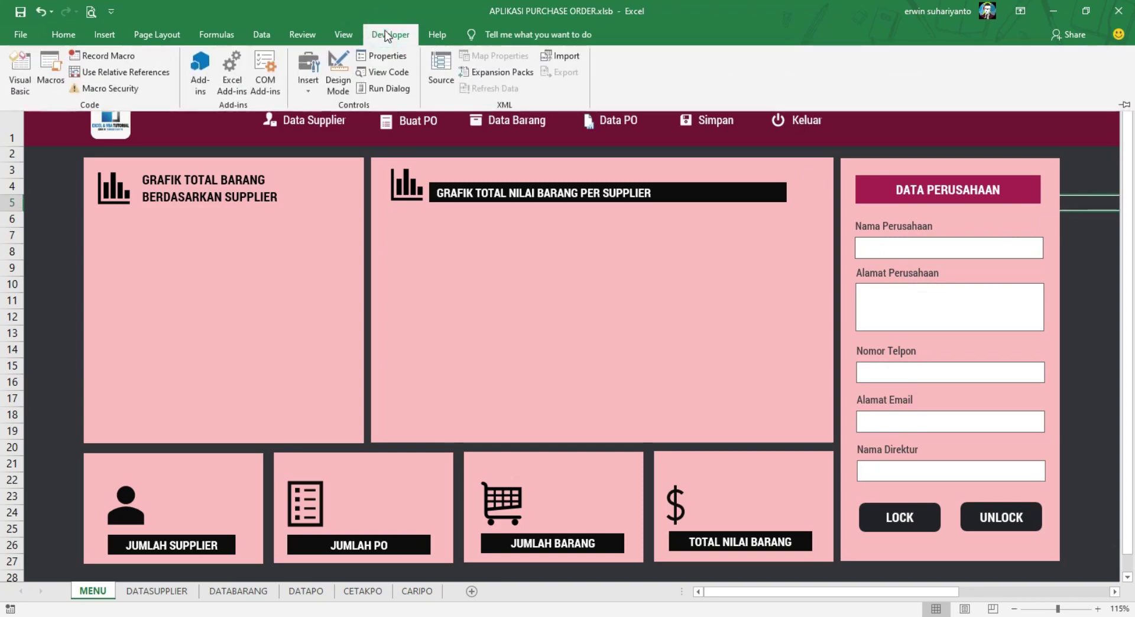
left_click(343, 74)
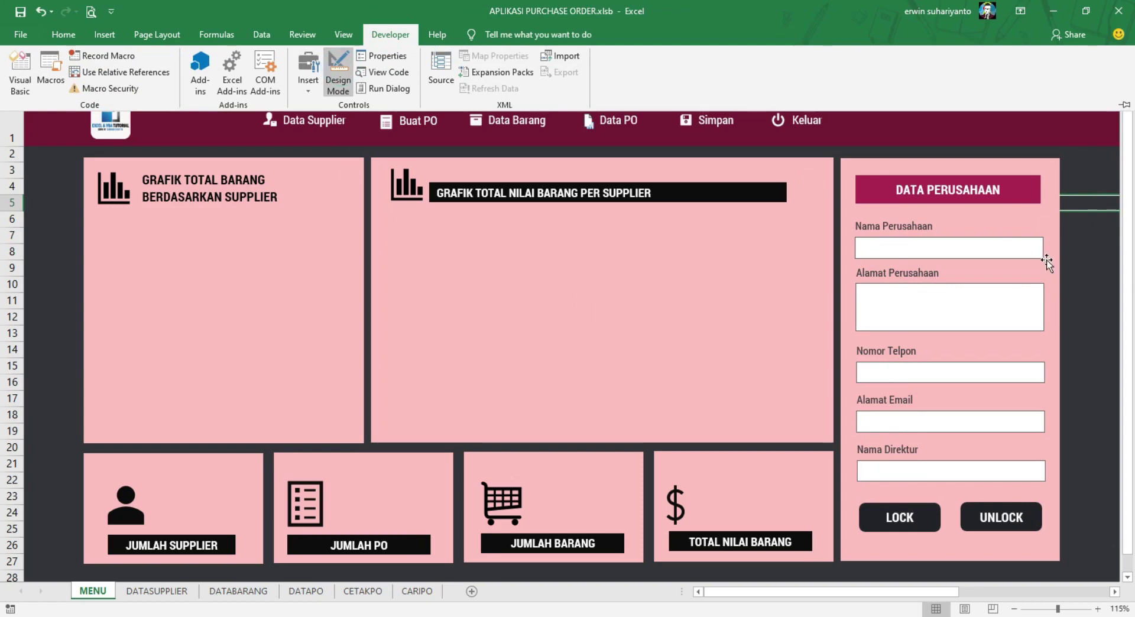
left_click(1003, 247)
left_click_drag(993, 253, 733, 279)
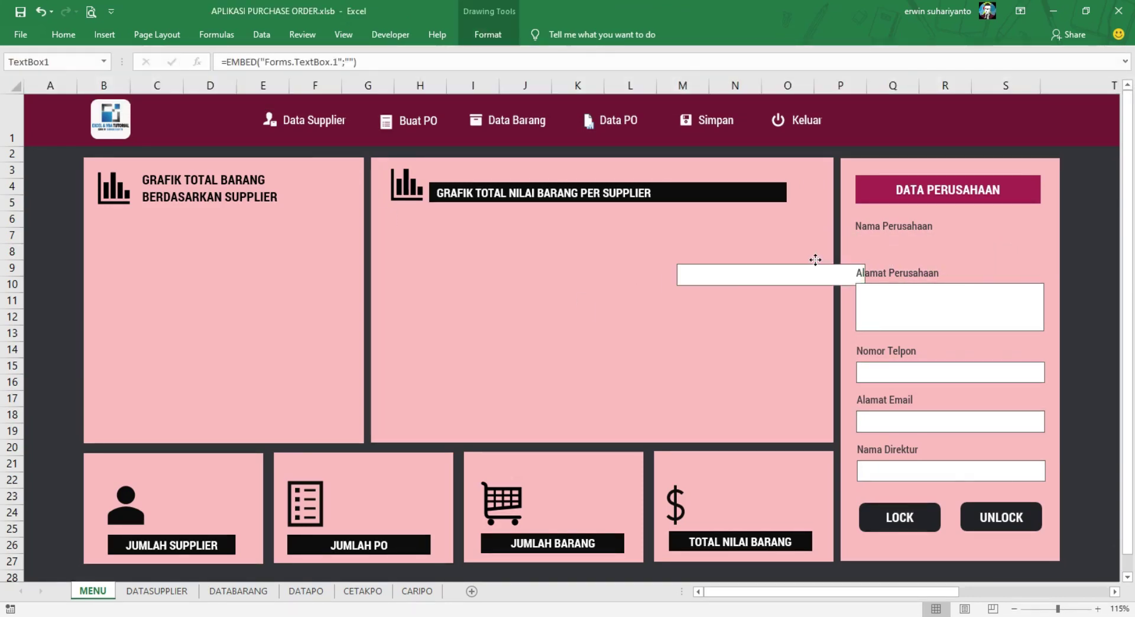
key("ctrl+z")
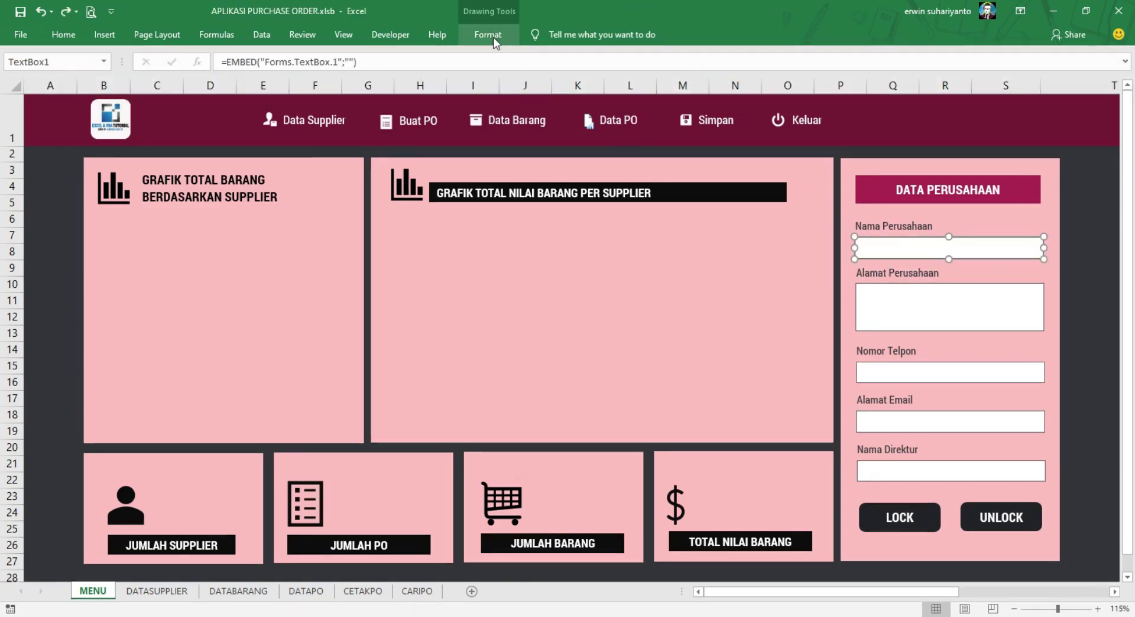
left_click(390, 34)
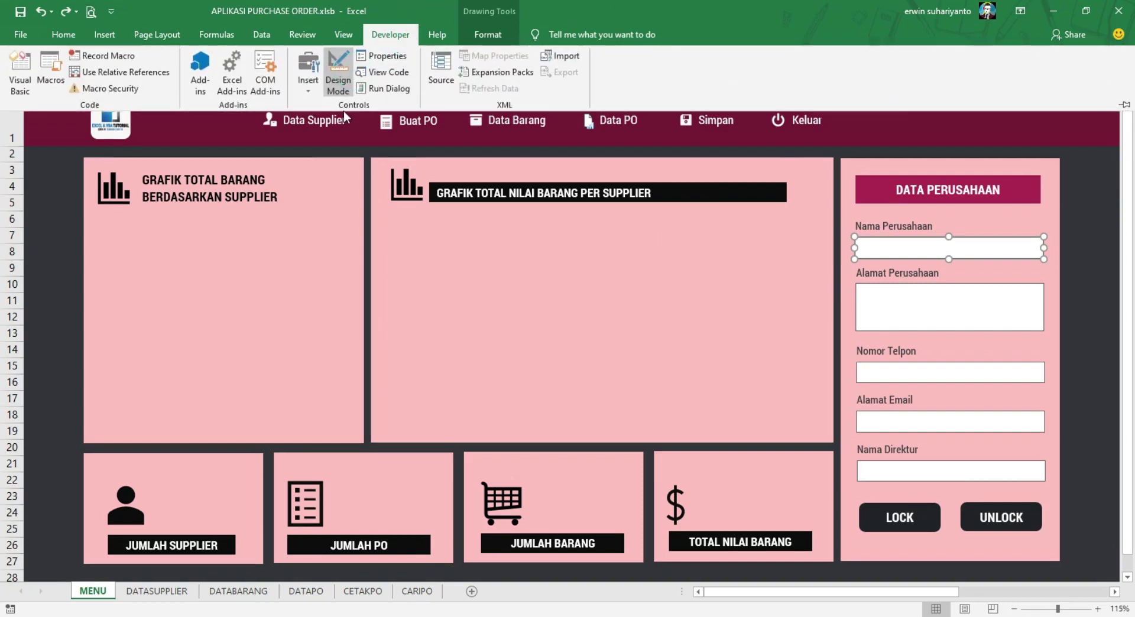
left_click(339, 74)
left_click(1075, 177)
left_click(1075, 176)
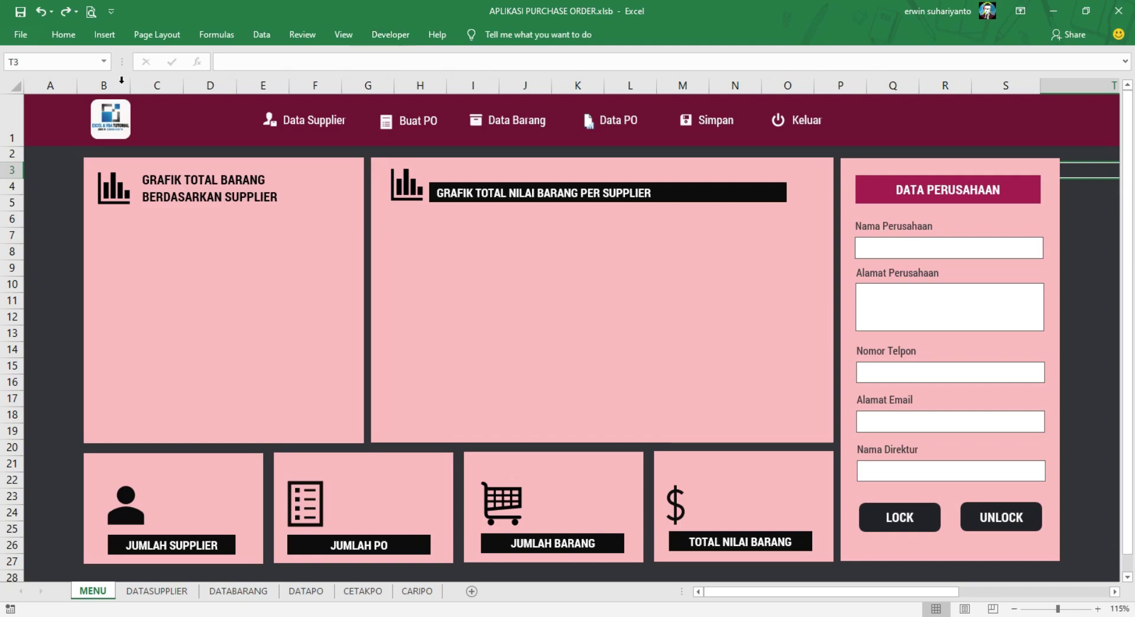
left_click(20, 36)
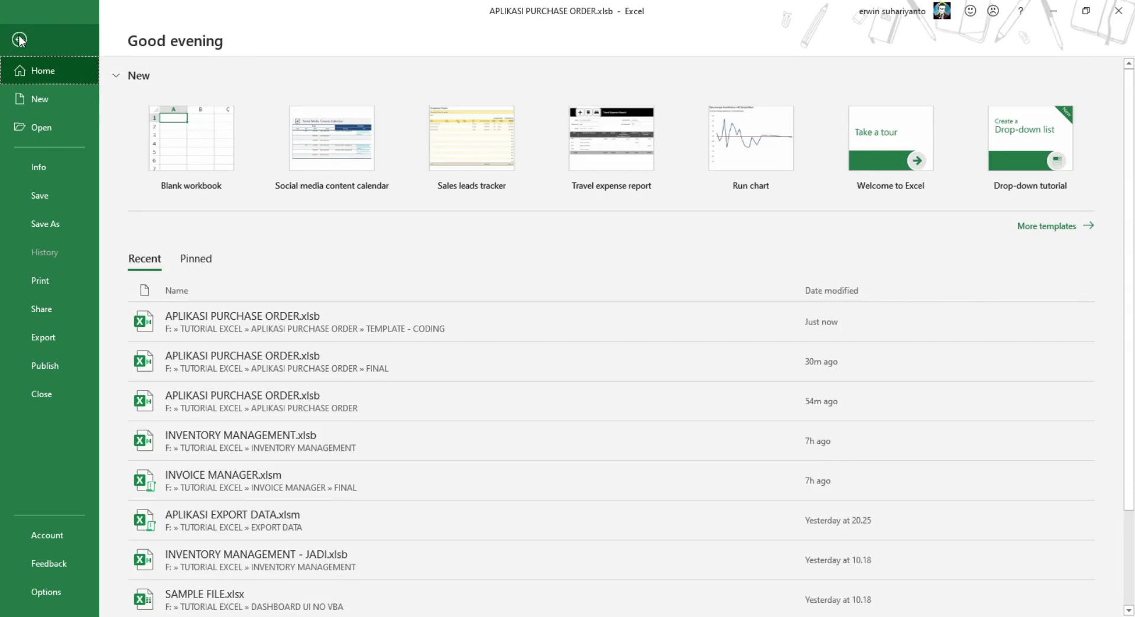
left_click(20, 40)
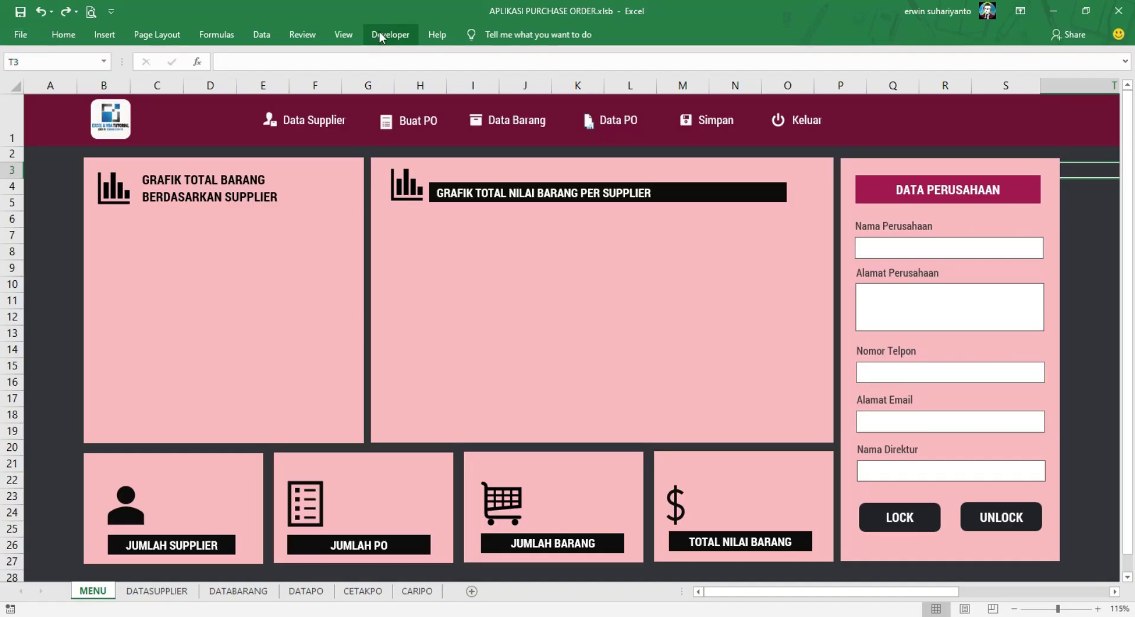
left_click(400, 41)
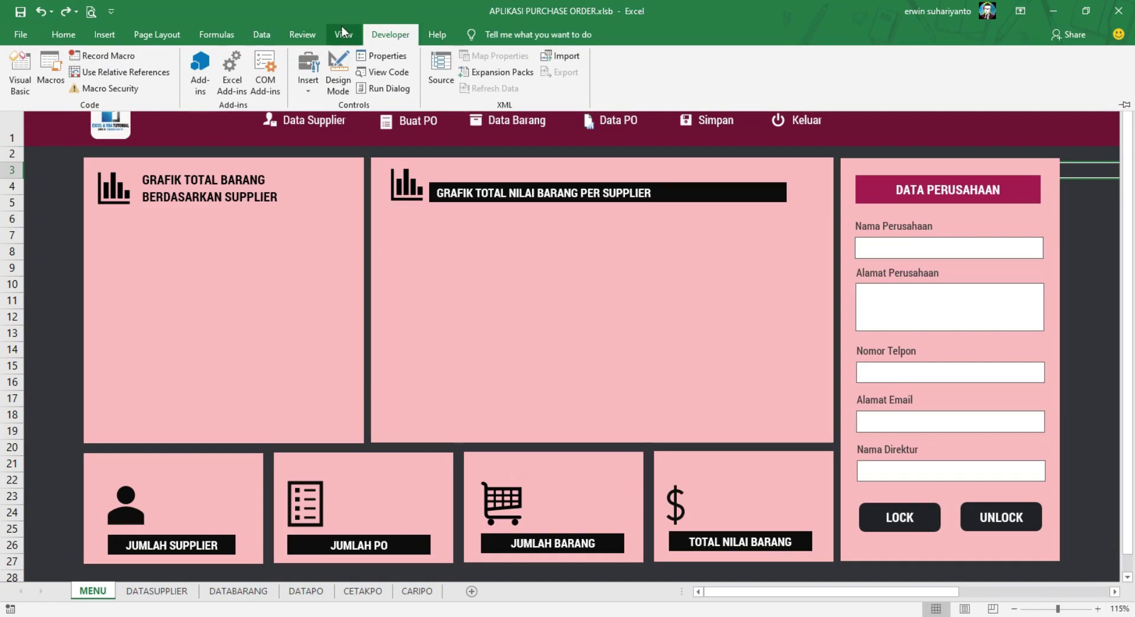
left_click(20, 36)
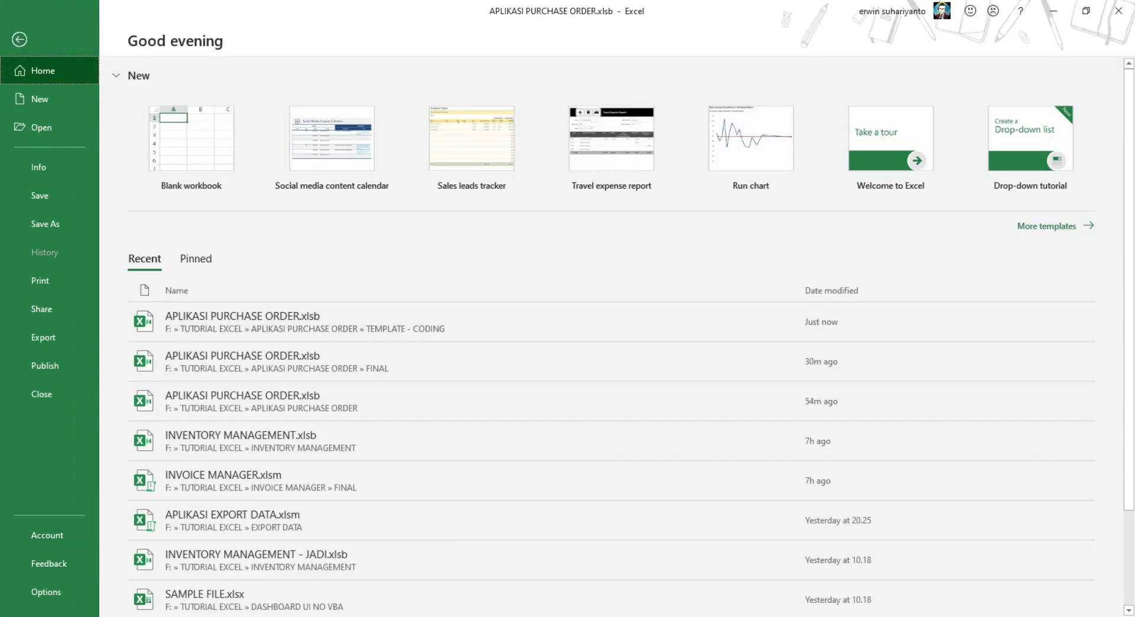
key("Escape")
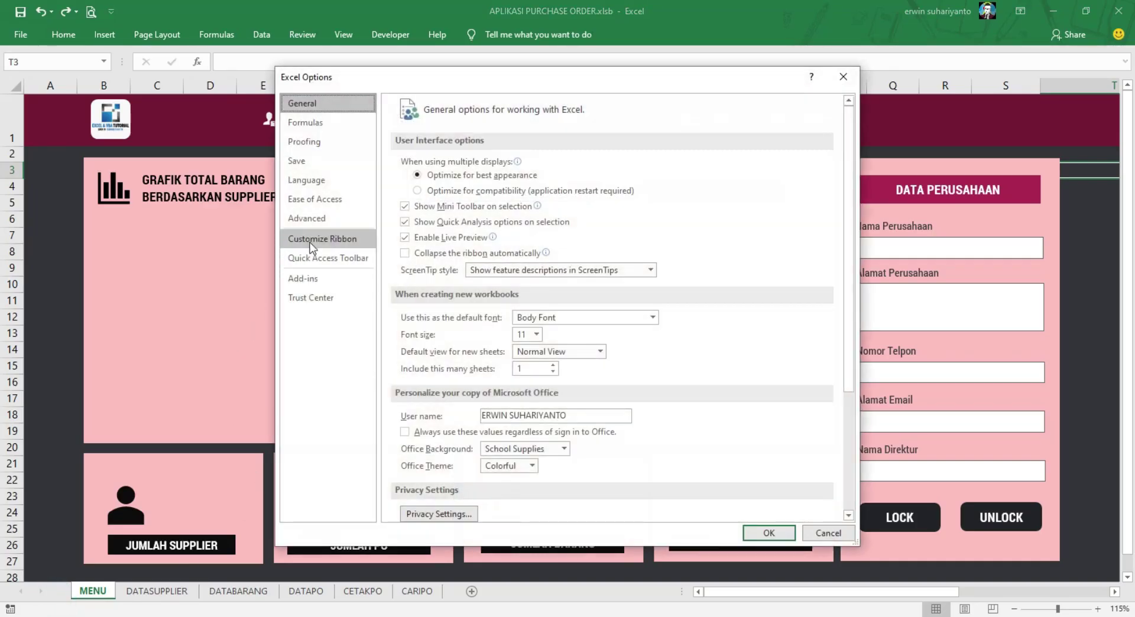
left_click(313, 241)
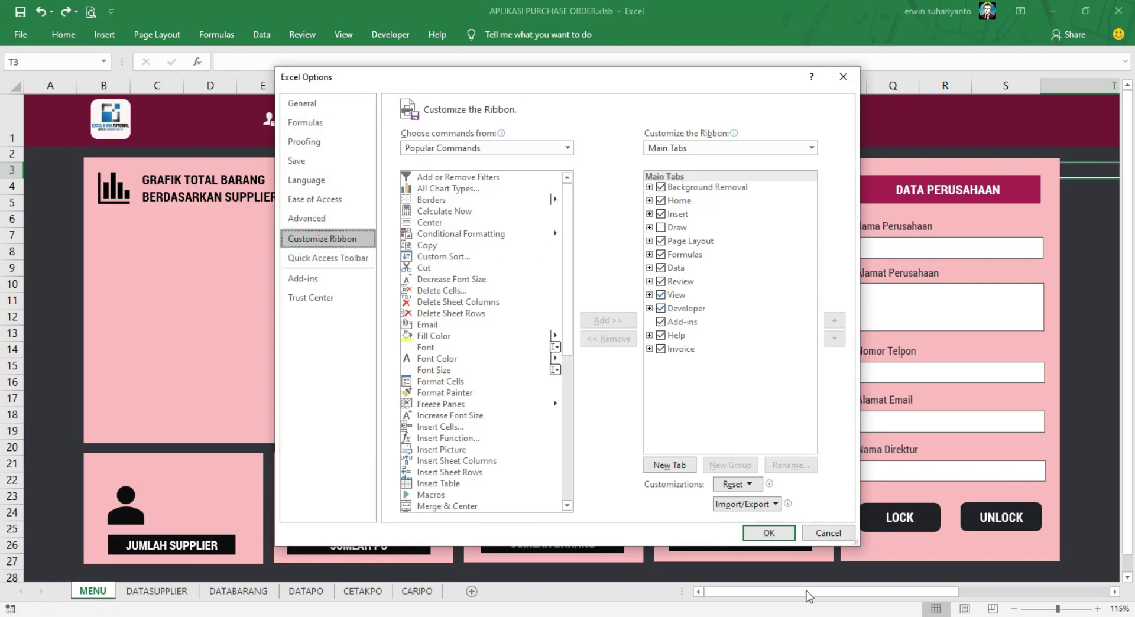
left_click(769, 533)
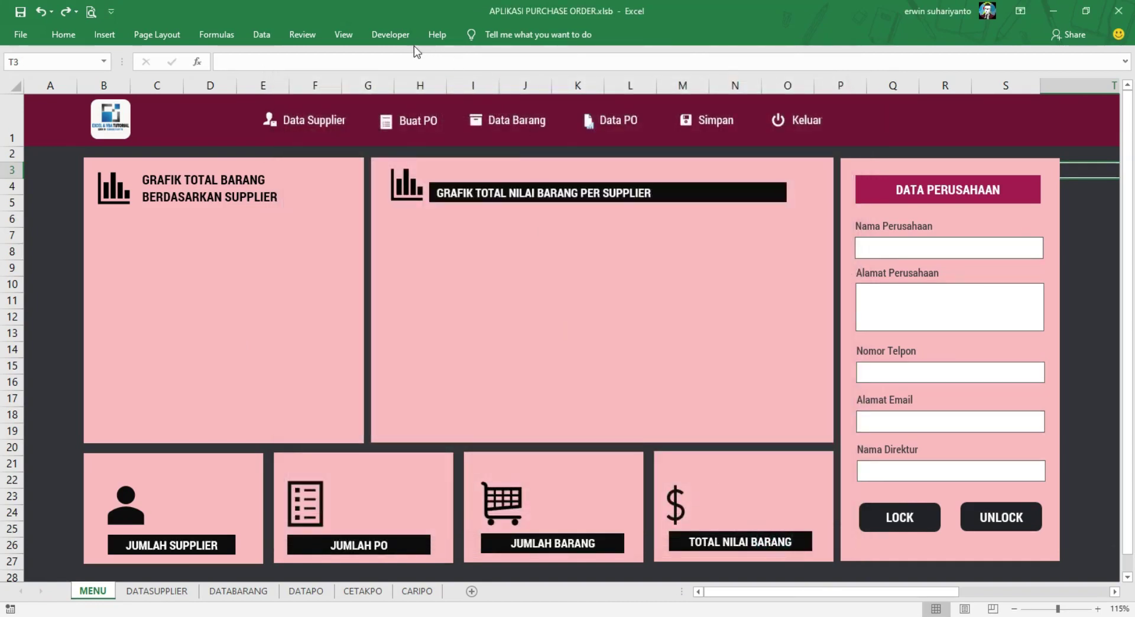
left_click(402, 35)
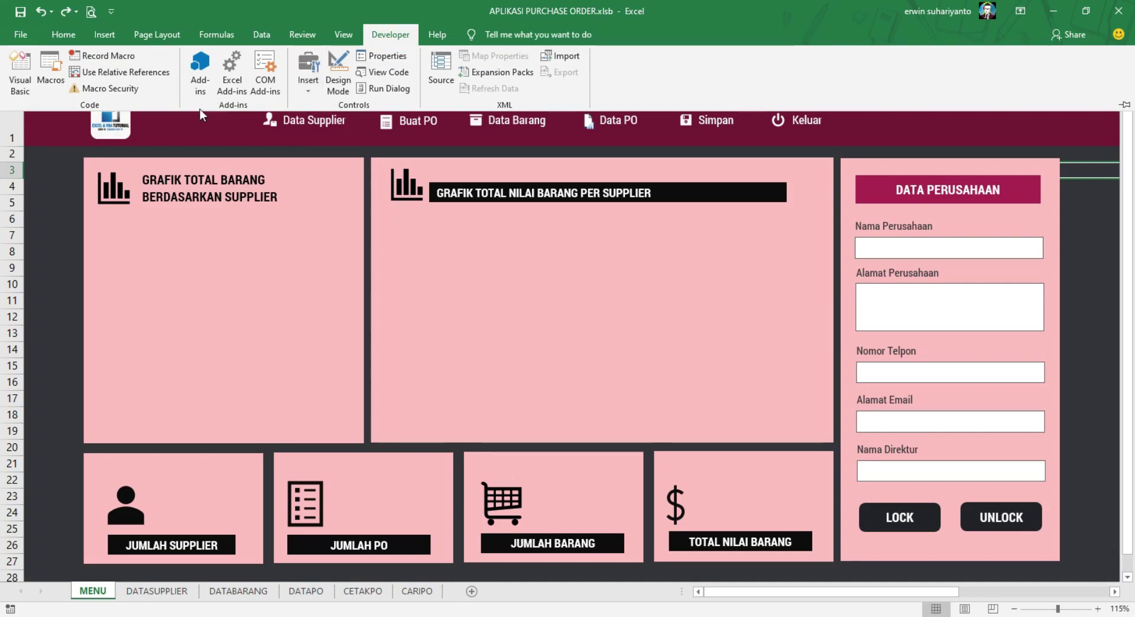
left_click(116, 91)
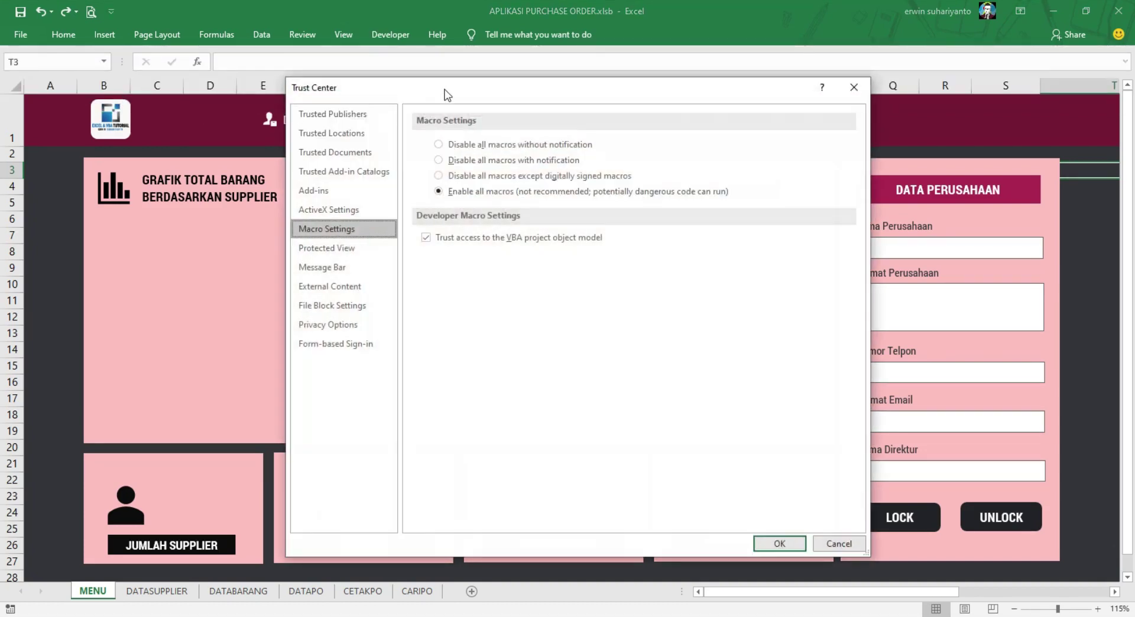
mouse_move(445, 89)
left_mouse_down()
mouse_move(436, 116)
mouse_move(480, 70)
left_mouse_up()
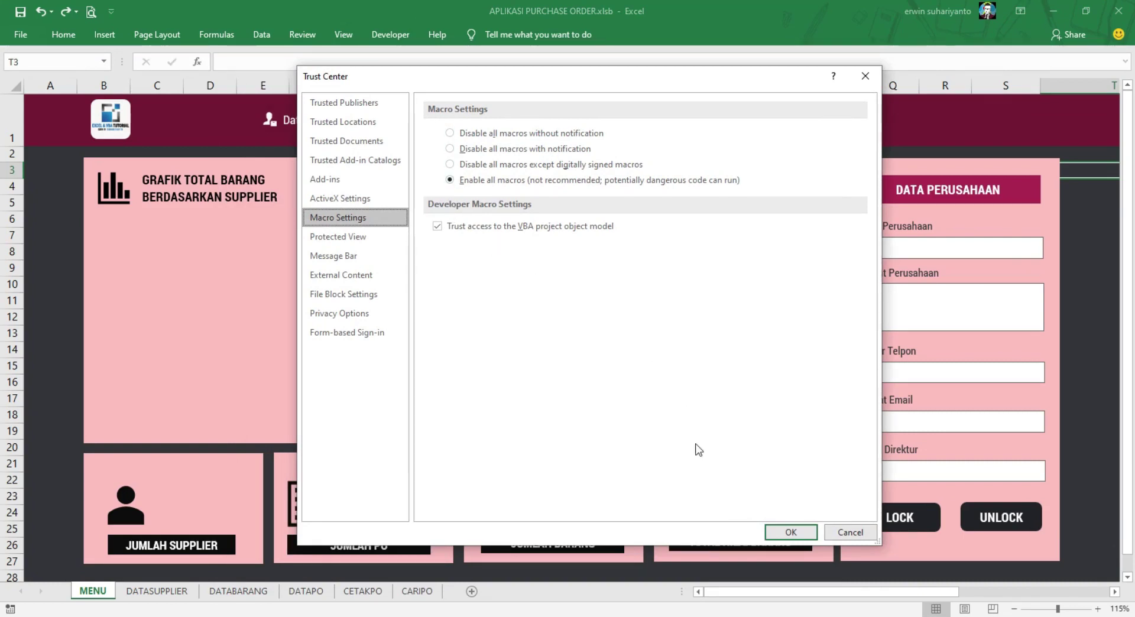
left_click(791, 532)
left_click(1080, 232)
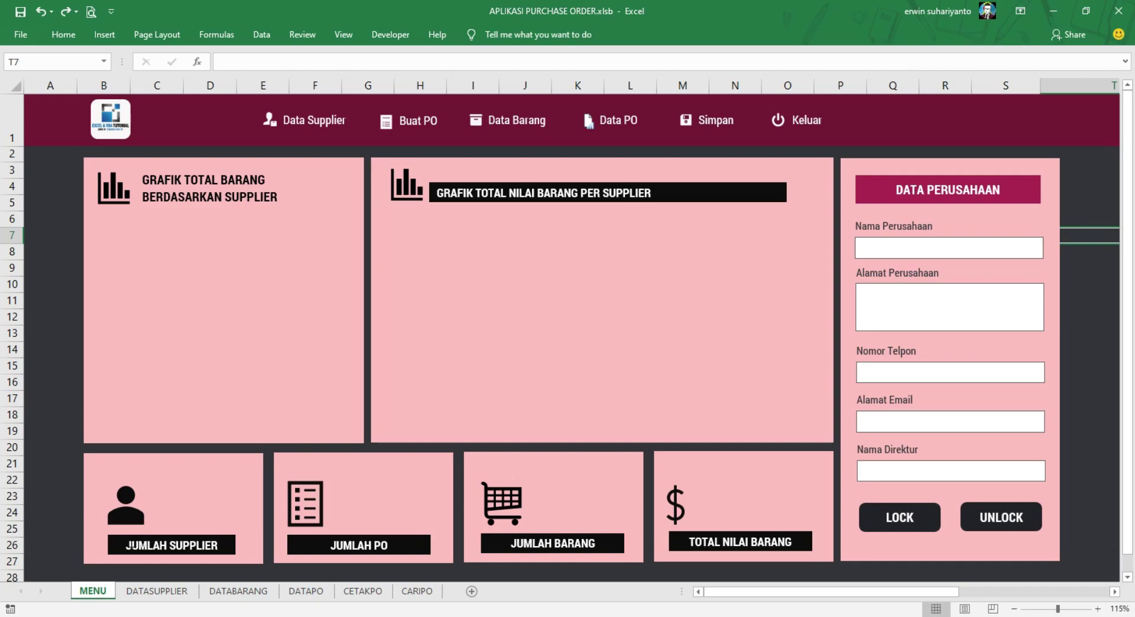
Step: On DATASUPPLIER, widen the title box so 'Tabel Data Supplier' shows in full
left_click(157, 591)
left_click(245, 414)
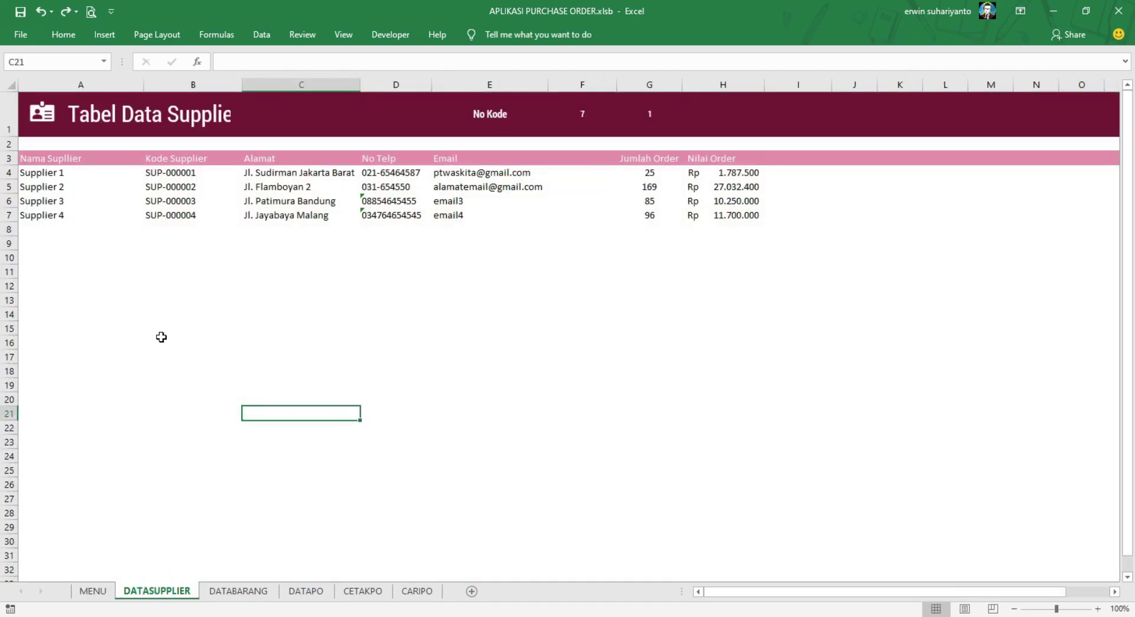
left_click(220, 243)
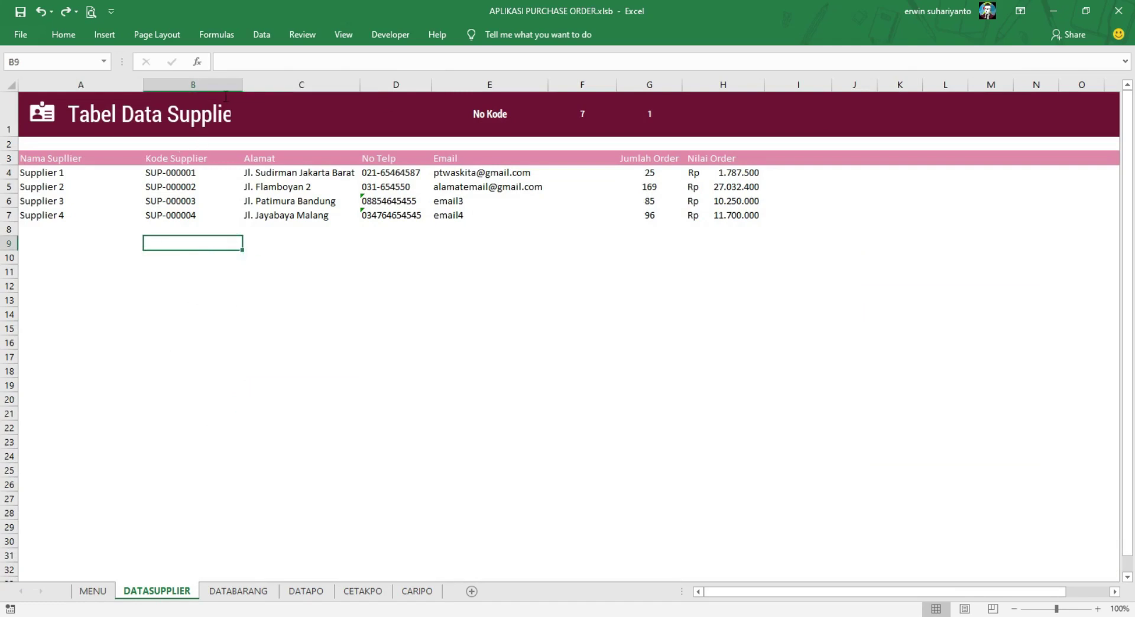
left_click(221, 112)
left_click_drag(240, 114, 254, 115)
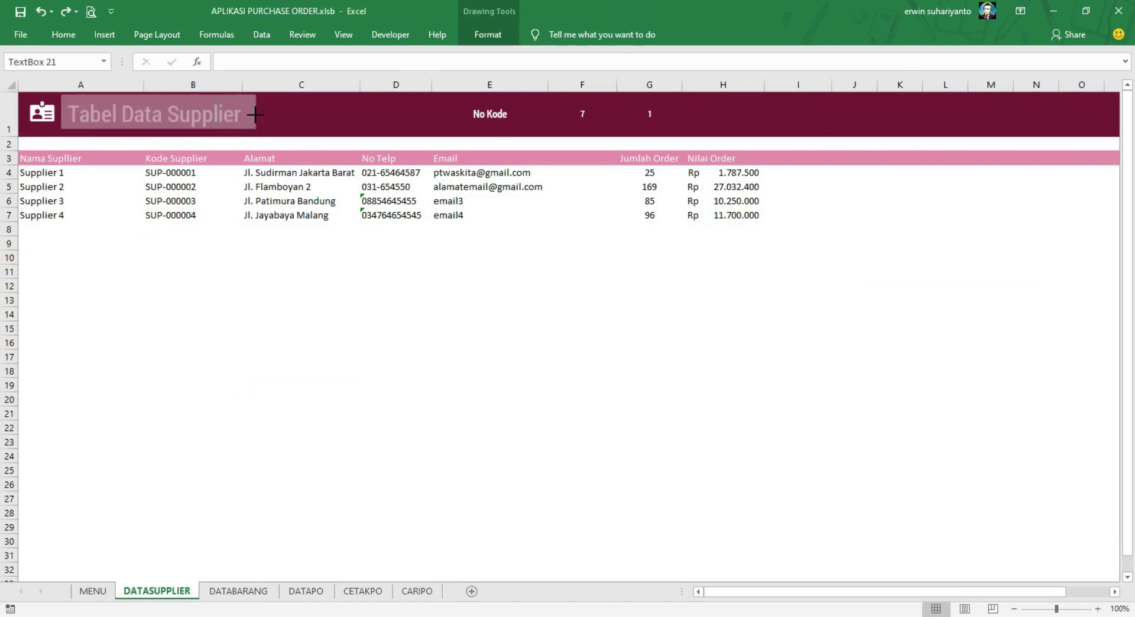
left_click(287, 314)
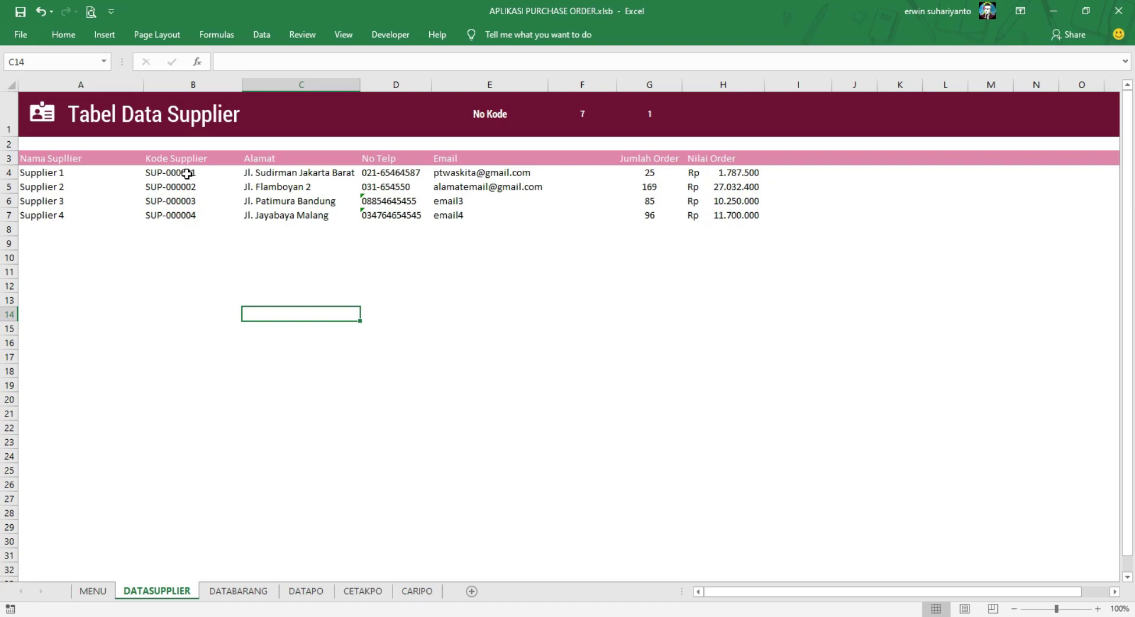
left_click(256, 275)
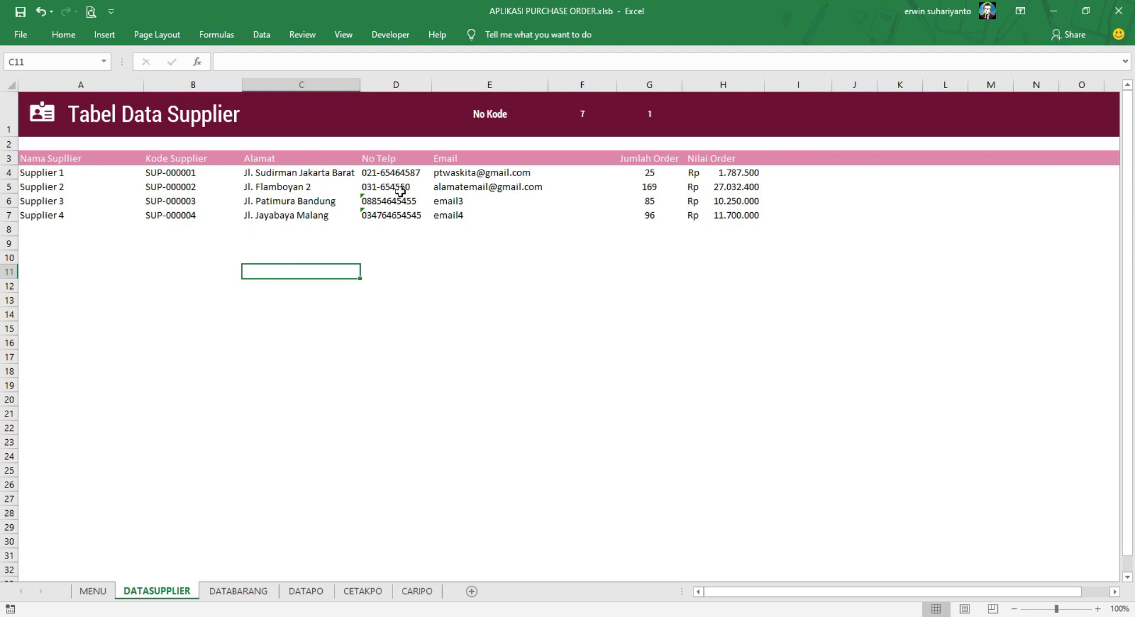
Step: Review the supplier table's email cell, blank F3 and the Nama Supllier through Email headers
left_click(476, 243)
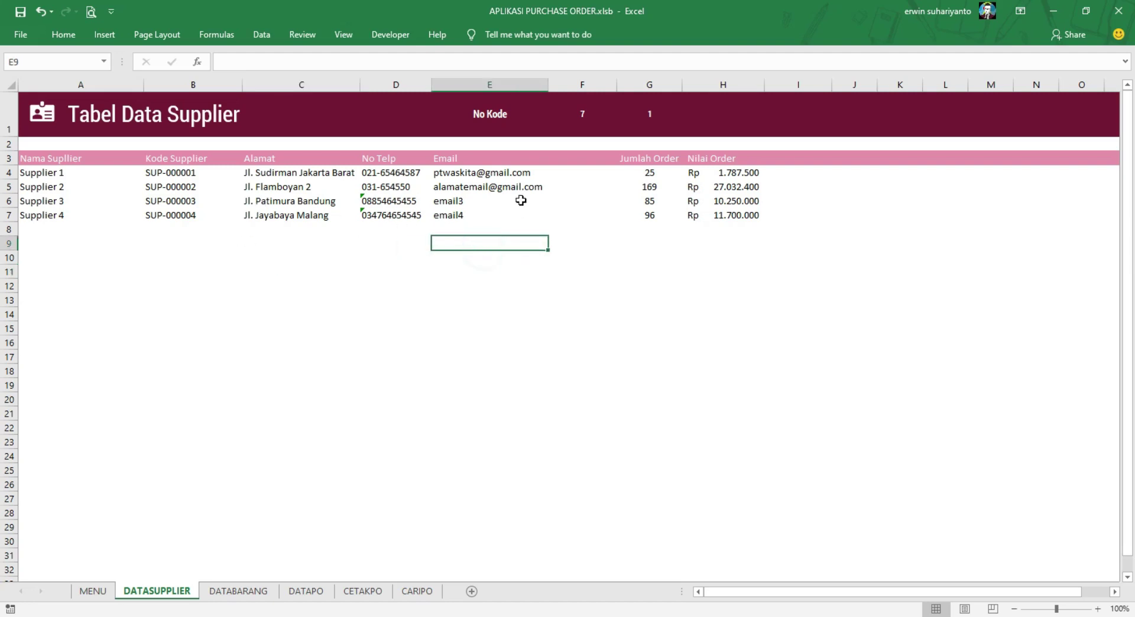
left_click(509, 173)
left_click(612, 158)
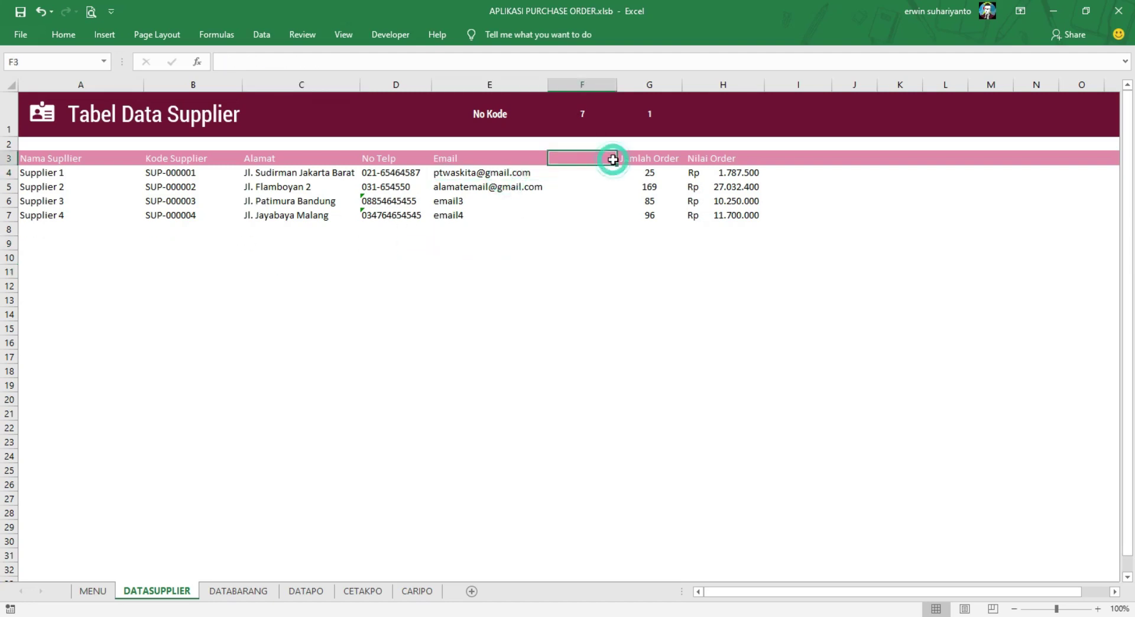
left_click(515, 254)
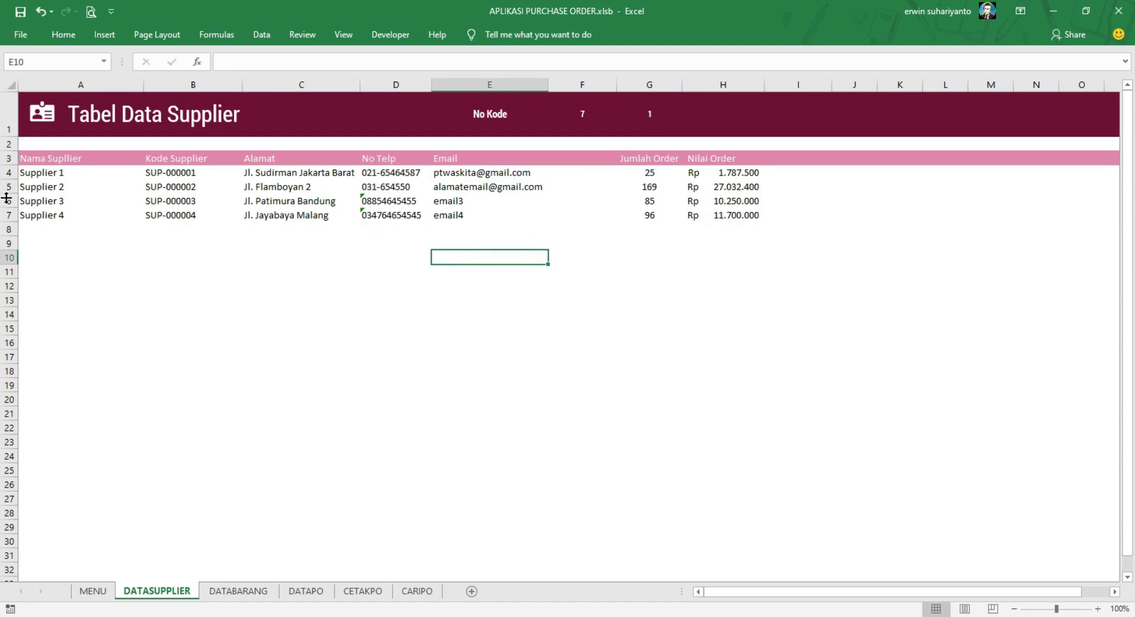
left_click(49, 155)
left_click(193, 157)
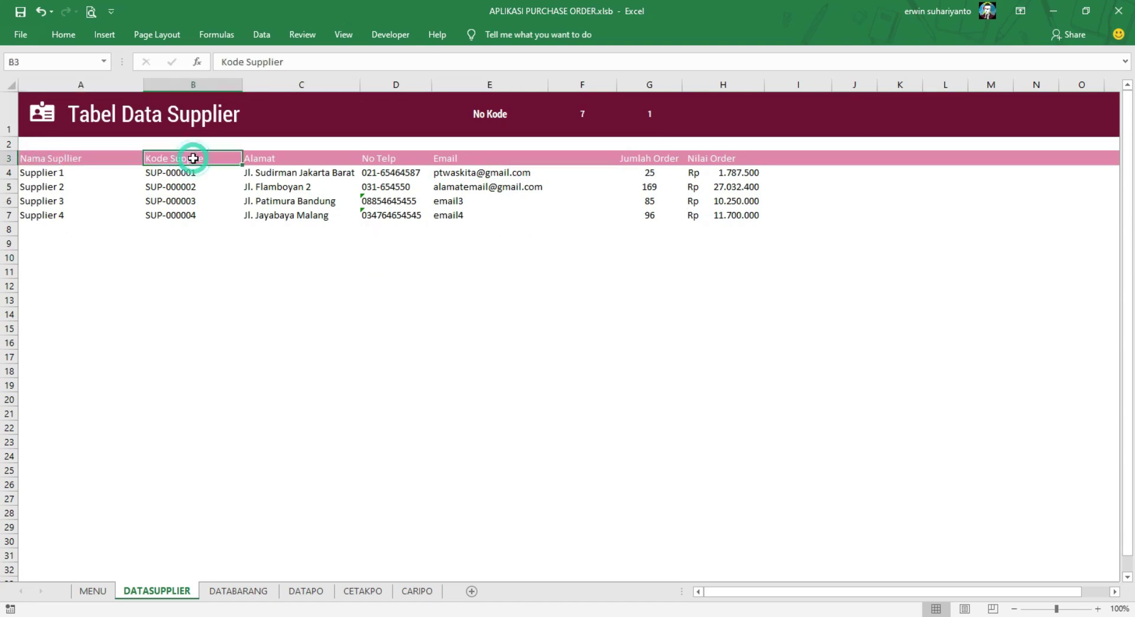
left_click(286, 159)
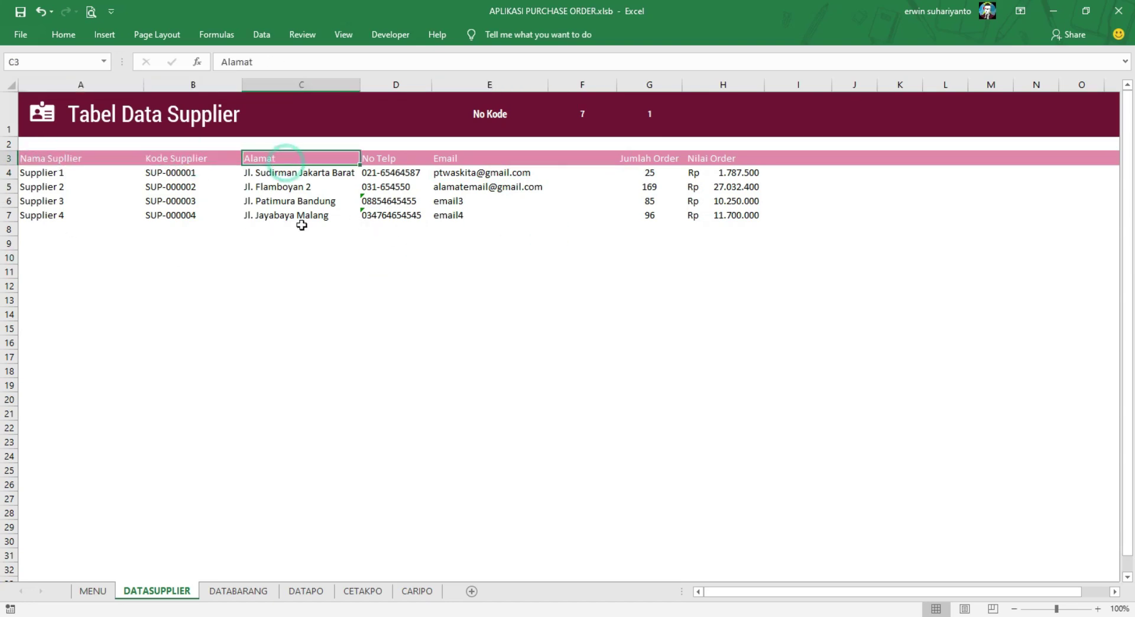
left_click(393, 158)
left_click(462, 161)
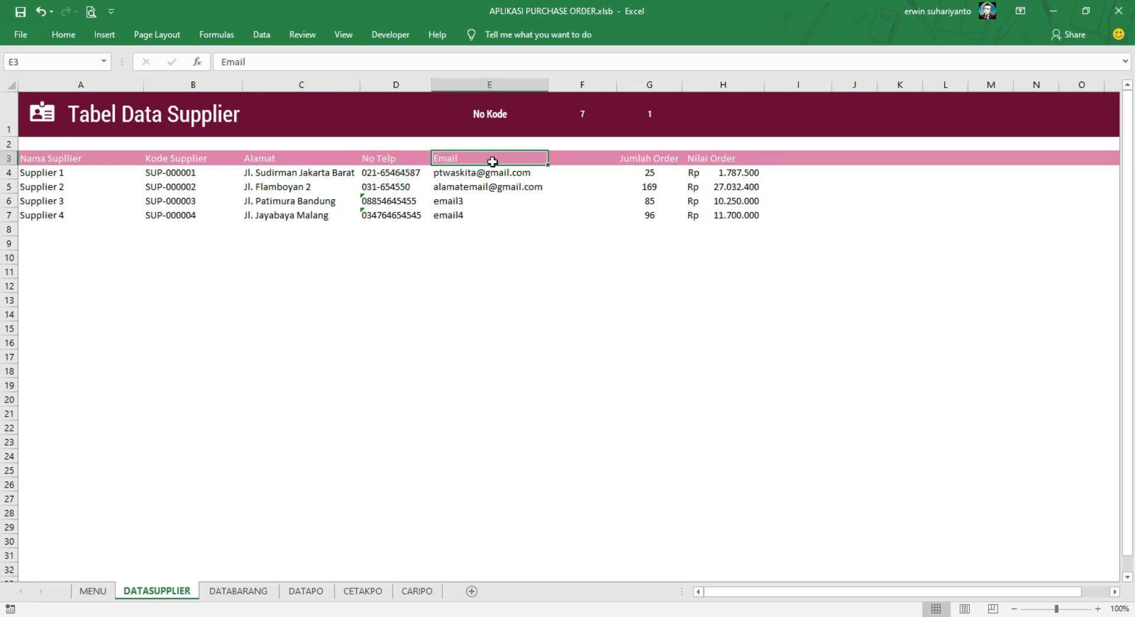
Step: Review the Jumlah Order and Nilai Order columns, values G4:G7 and the H12 formula
left_click(660, 164)
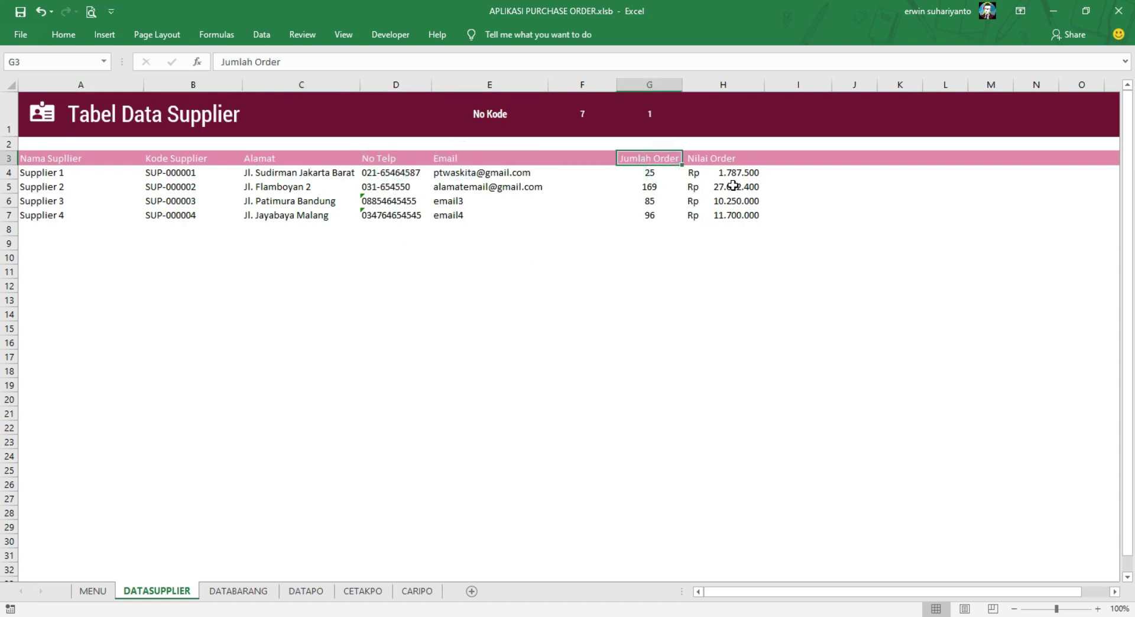
left_click(731, 157)
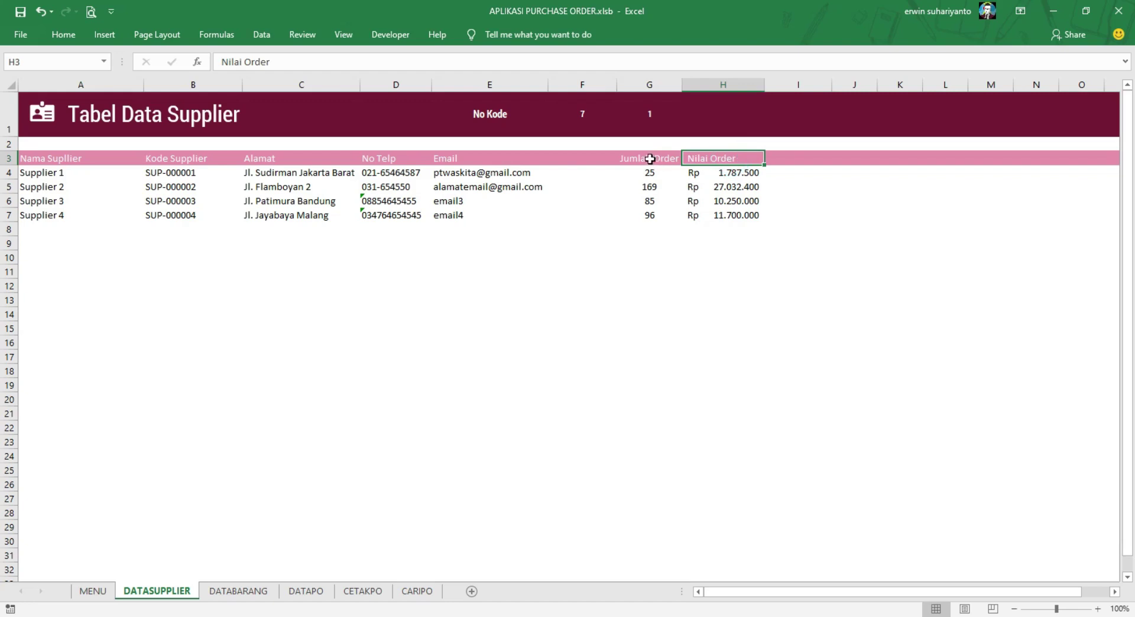
left_click_drag(648, 160, 727, 158)
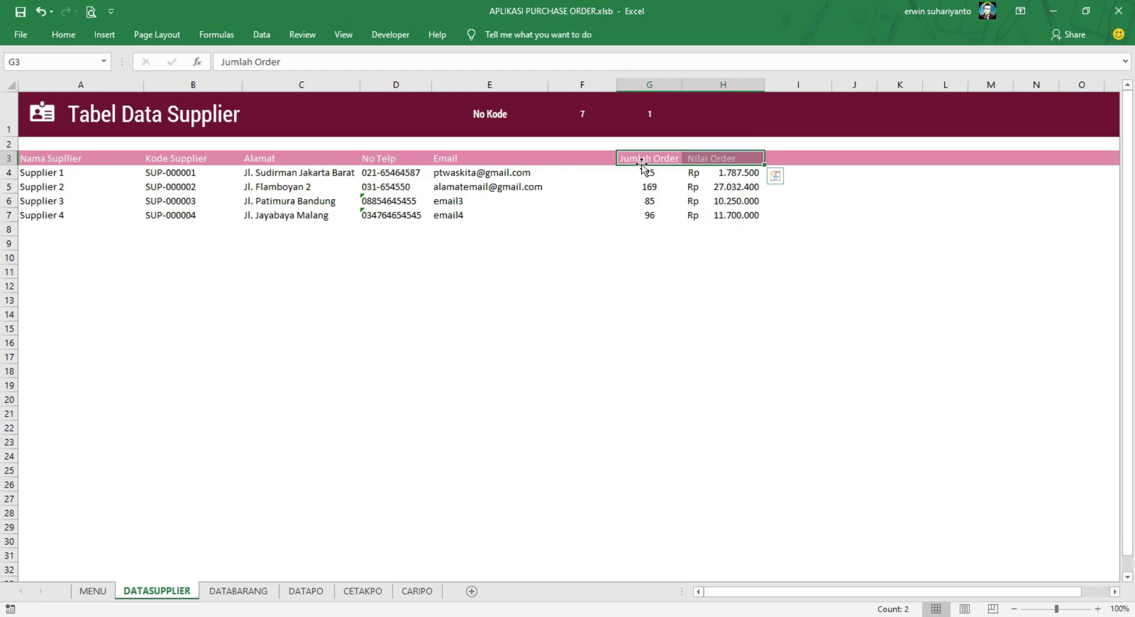
left_click_drag(648, 175, 650, 215)
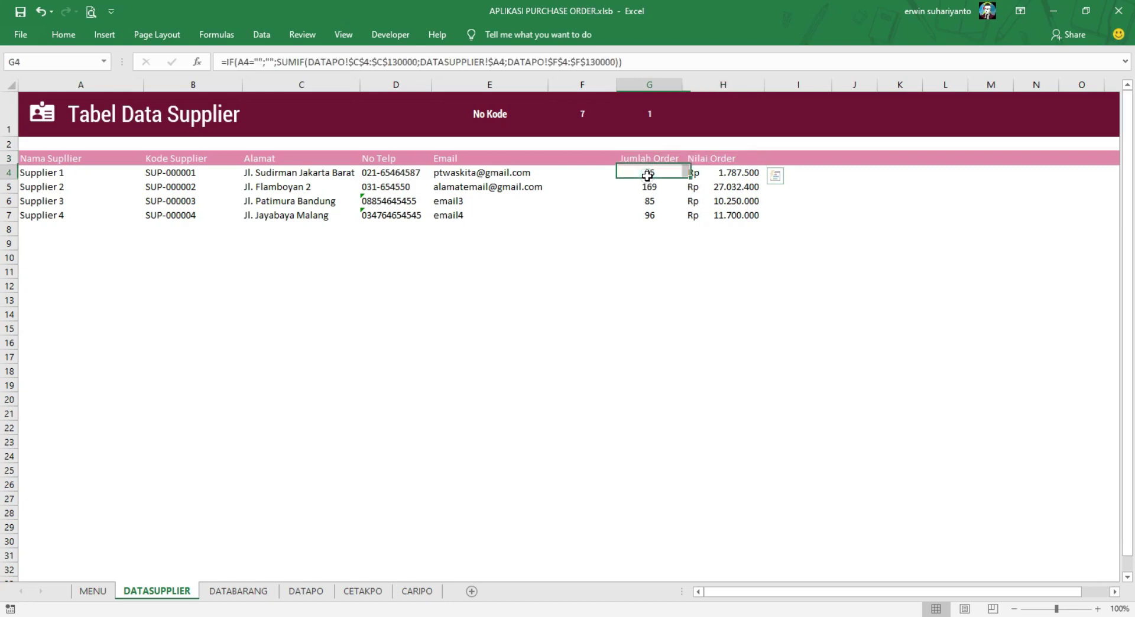
left_click(720, 289)
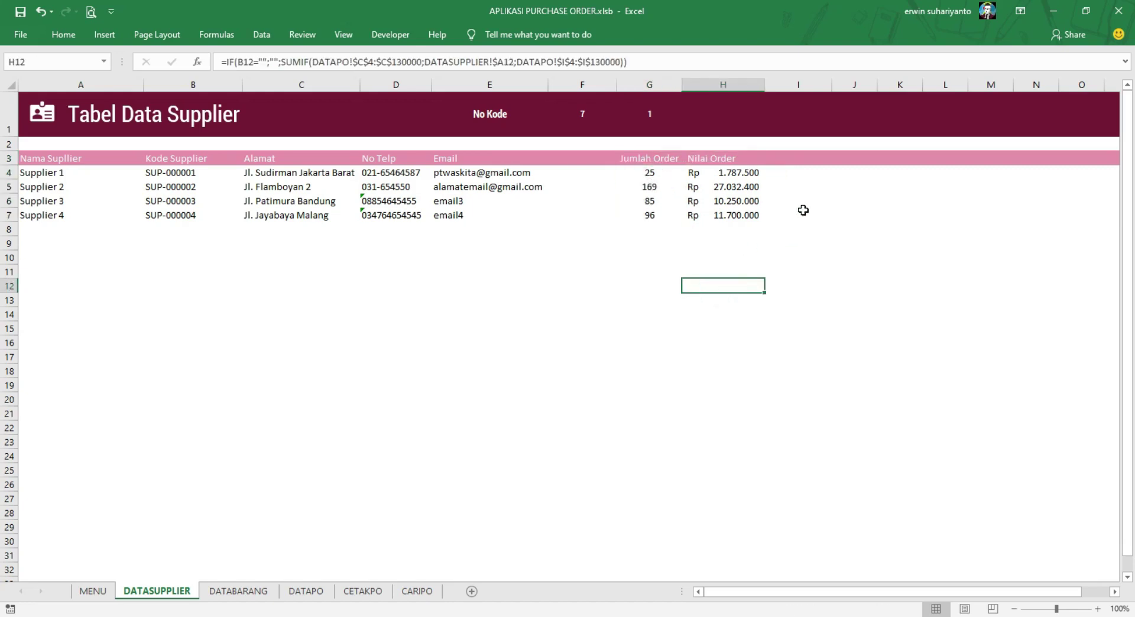
left_click(821, 199)
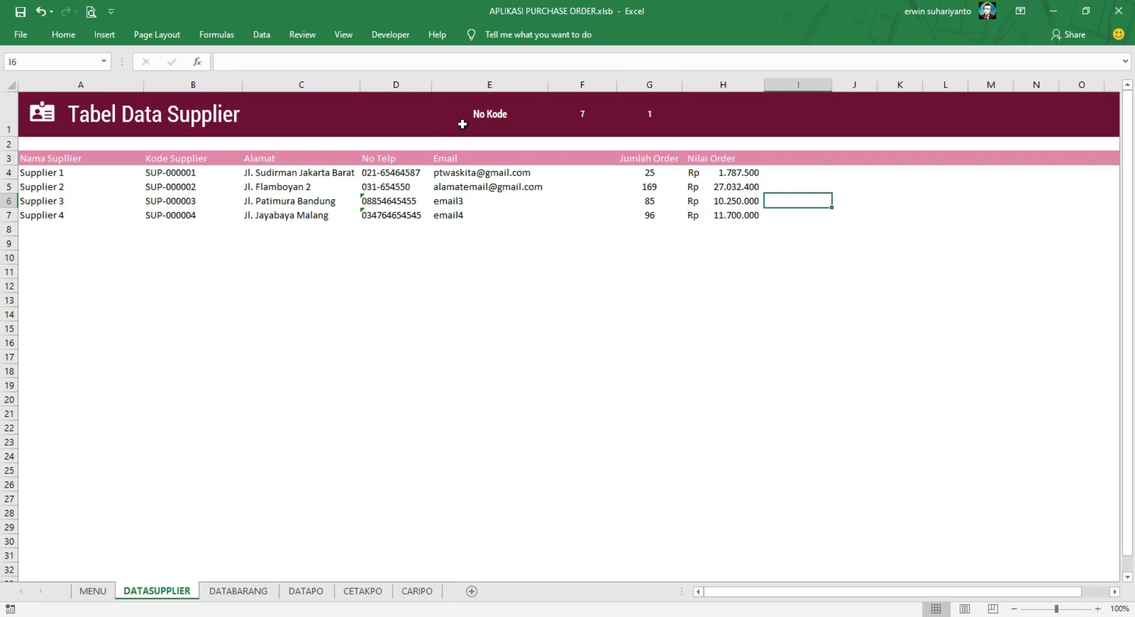
Step: Review the No Kode value 7 in F1 and the LEN formula in G1, then go to DATABARANG
left_click(504, 115)
left_click(583, 114)
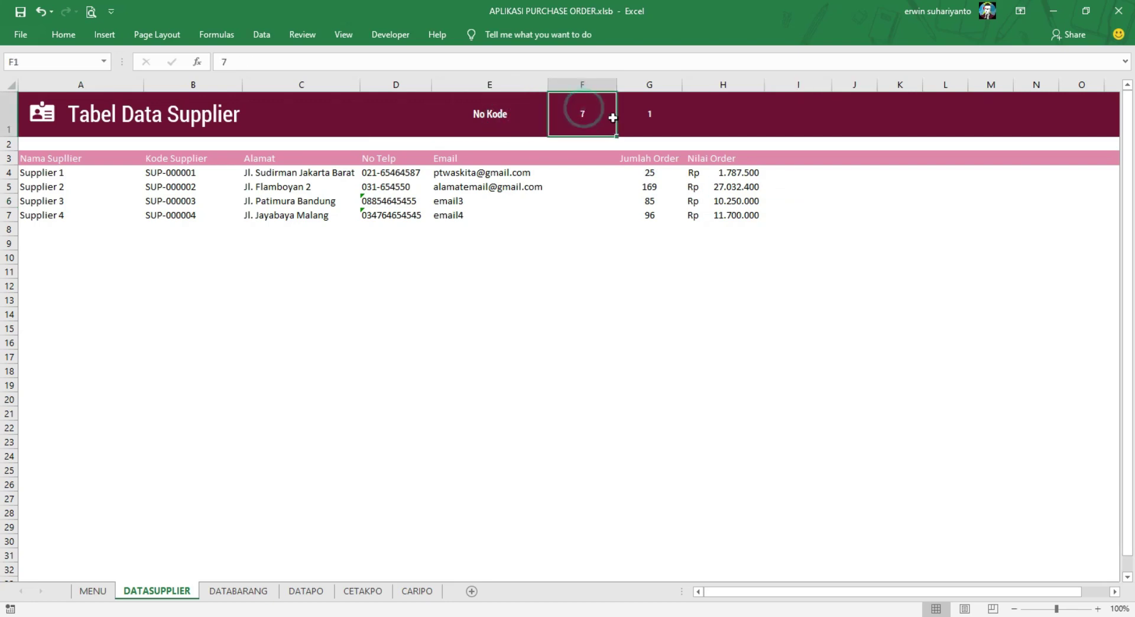
left_click(661, 110)
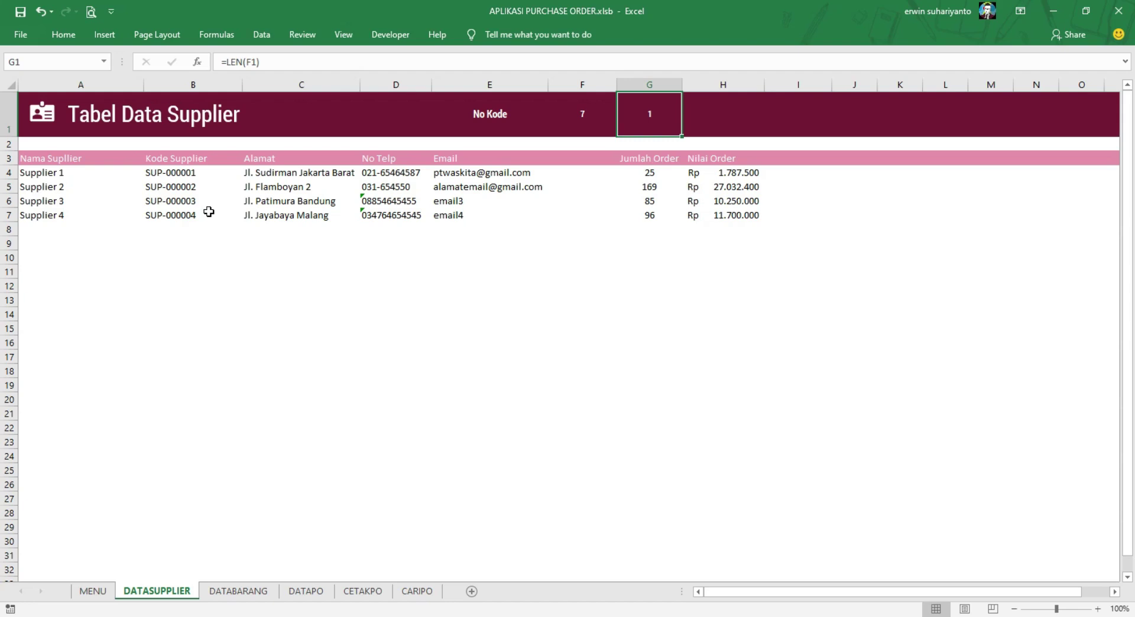
left_click(596, 114)
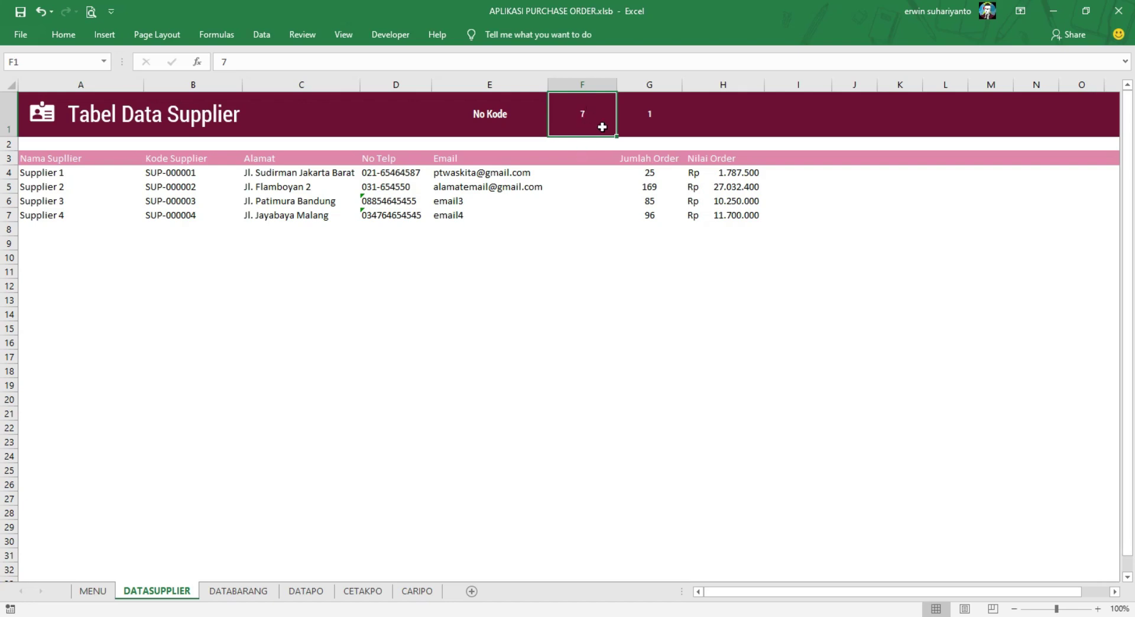
left_click(665, 118)
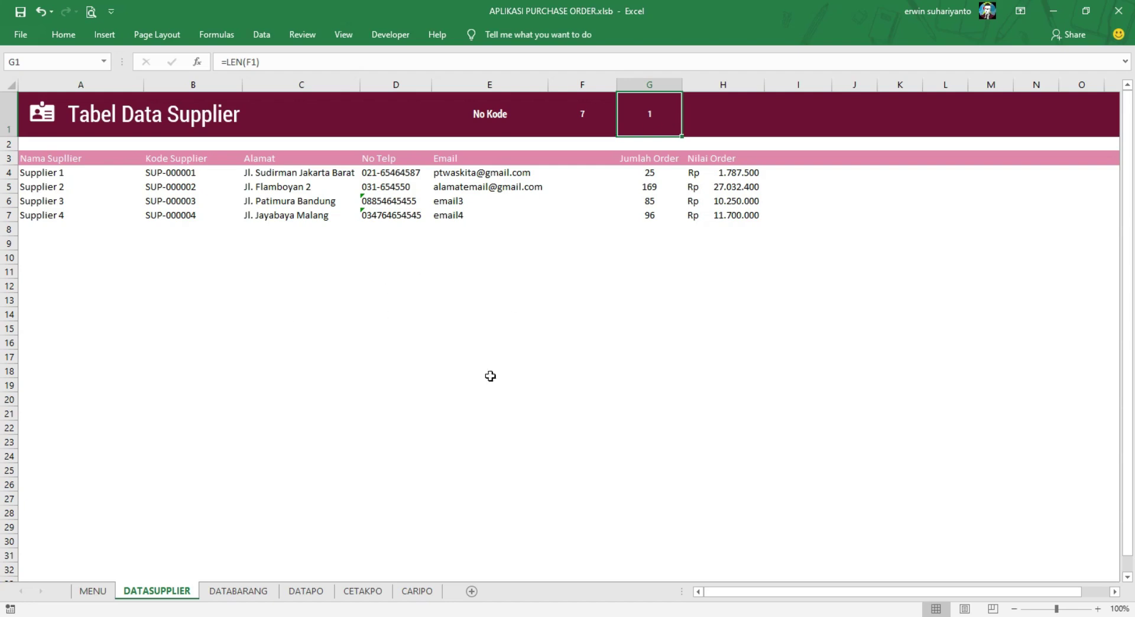
left_click(235, 595)
left_click(303, 473)
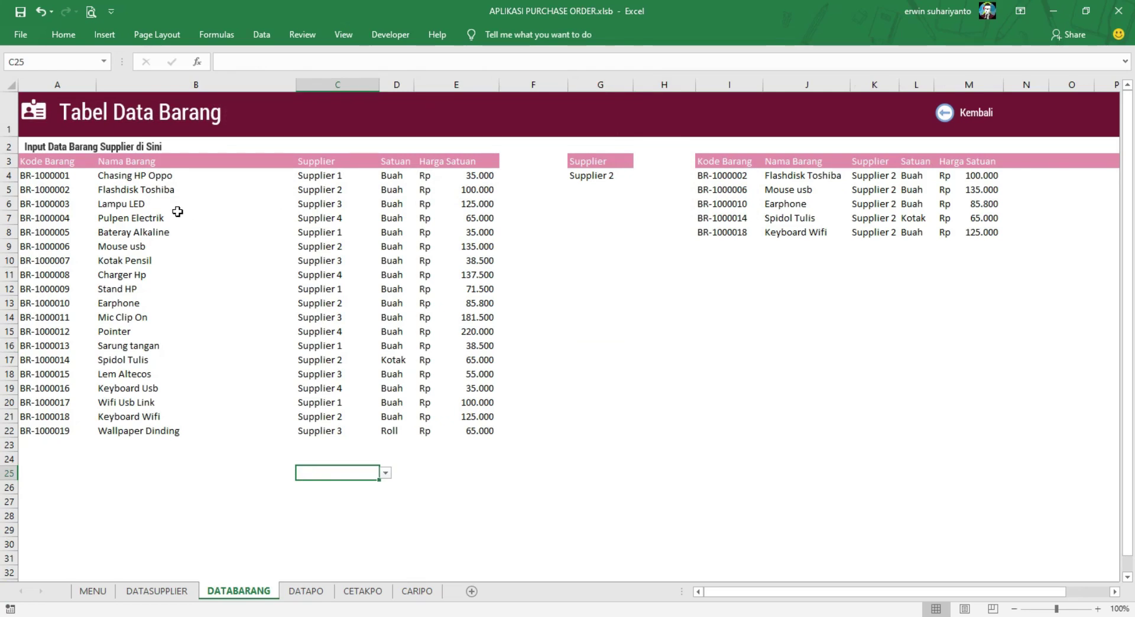
left_click(48, 191)
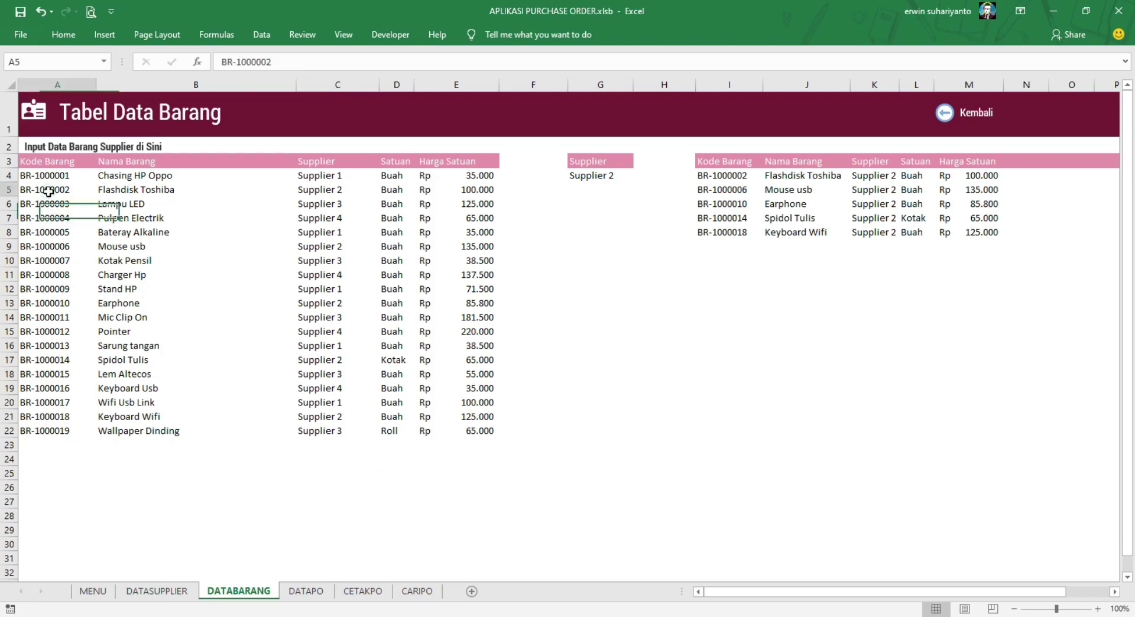
left_click(48, 447)
left_click(60, 163)
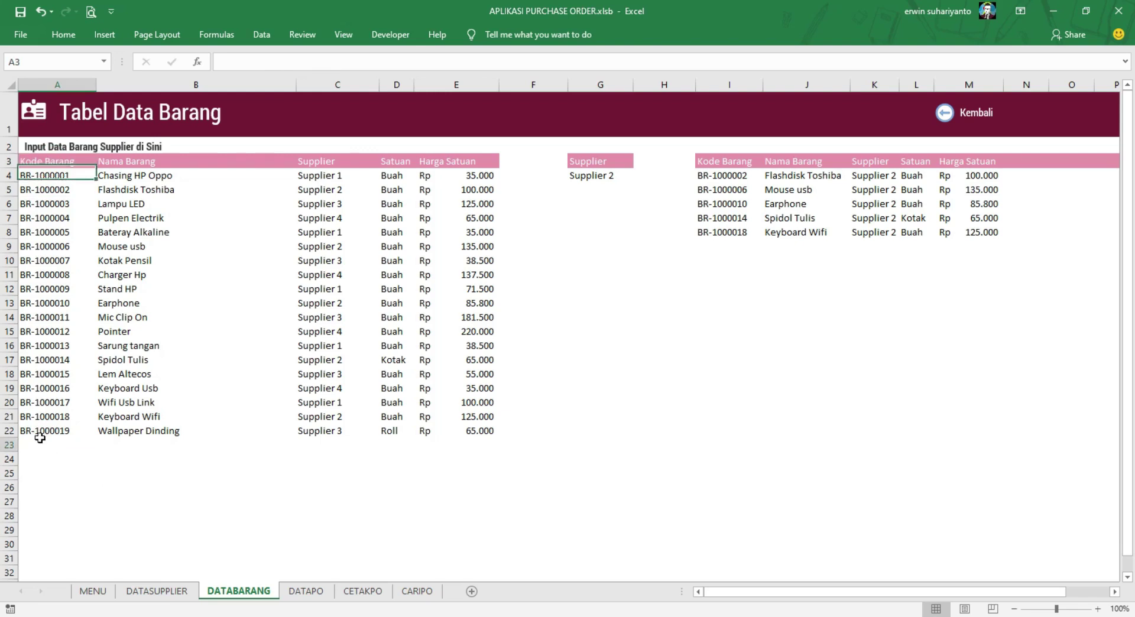
left_click(133, 445)
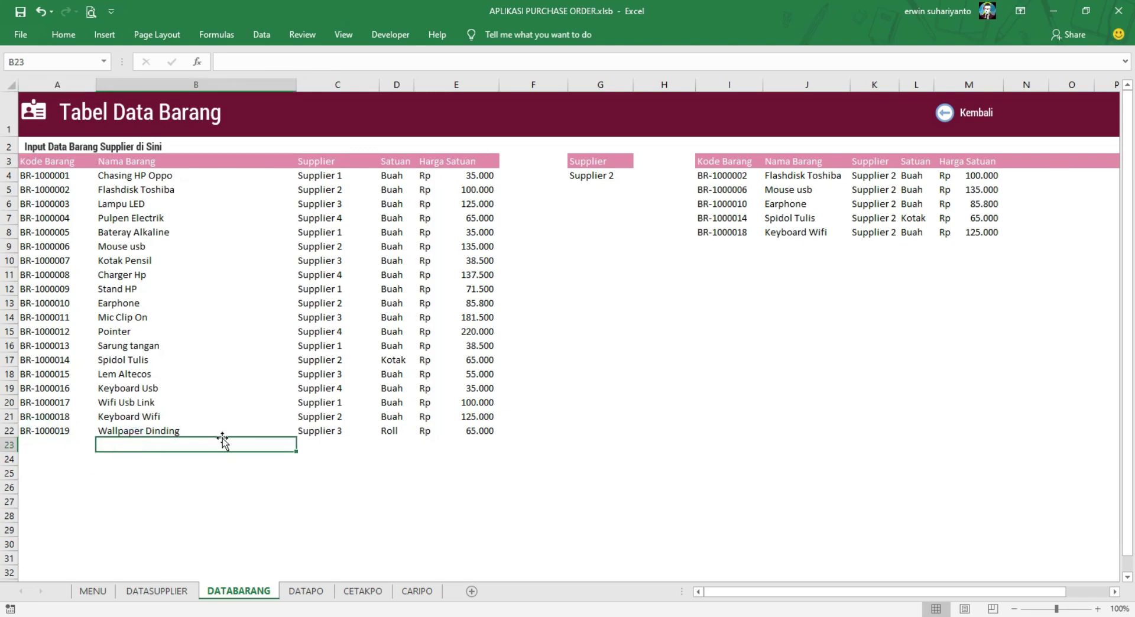
left_click(328, 444)
left_click(385, 445)
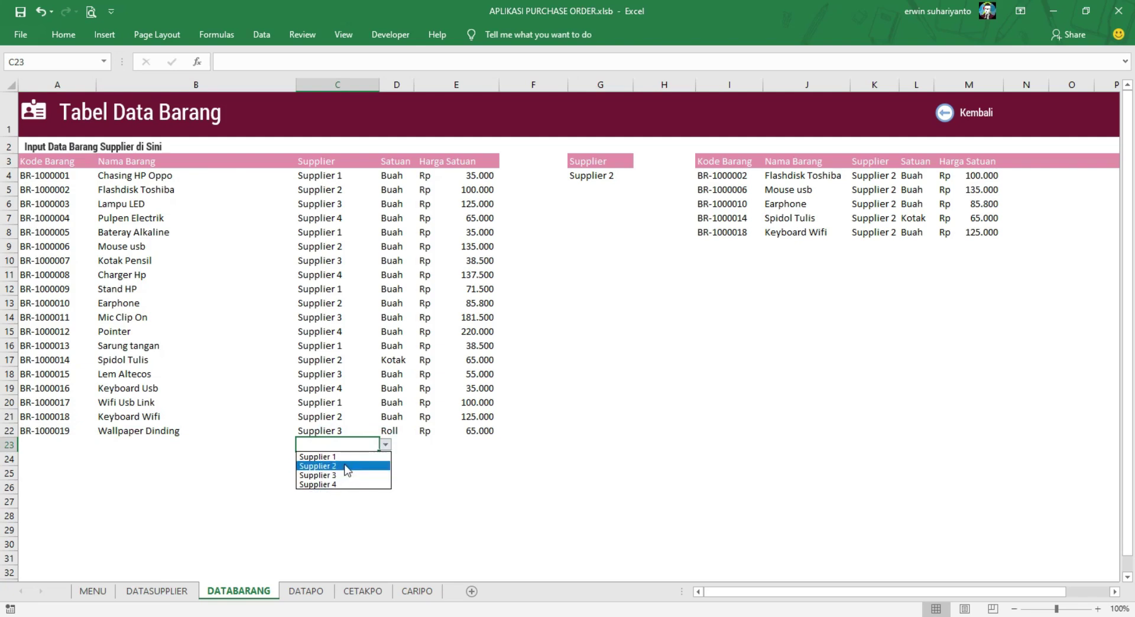
left_click(355, 444)
left_click(340, 432)
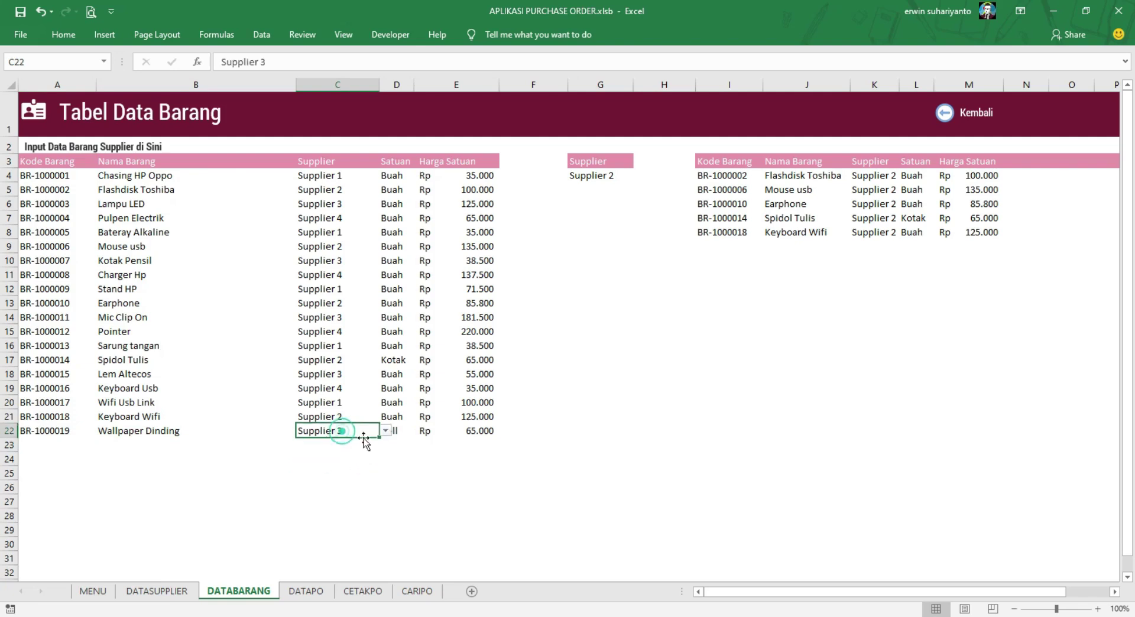
left_click(384, 431)
left_click(335, 437)
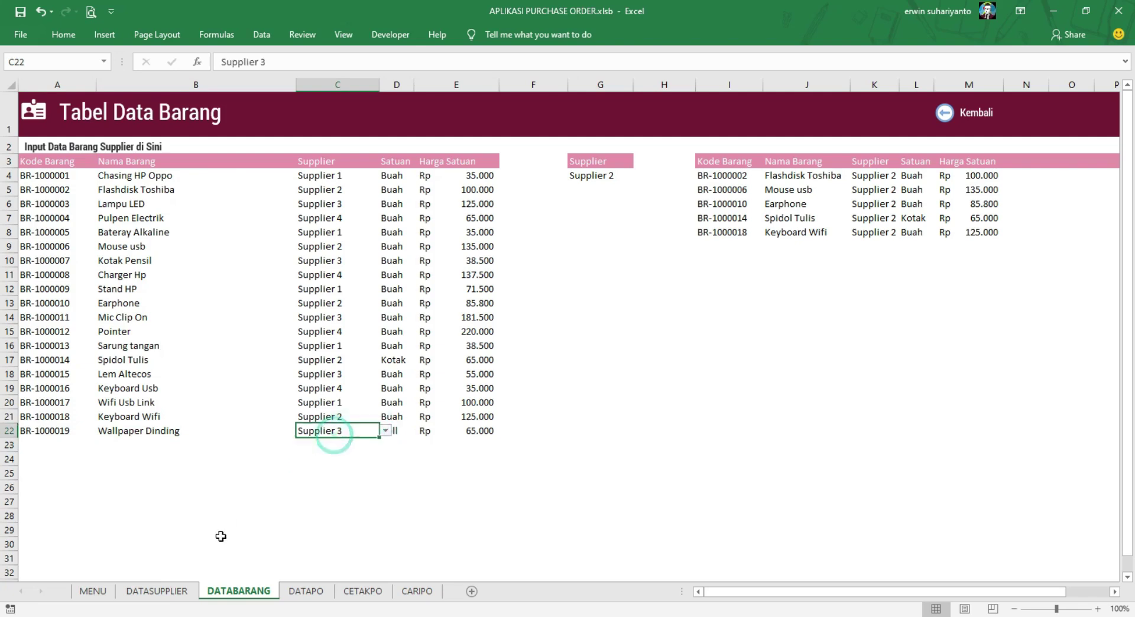
left_click(168, 592)
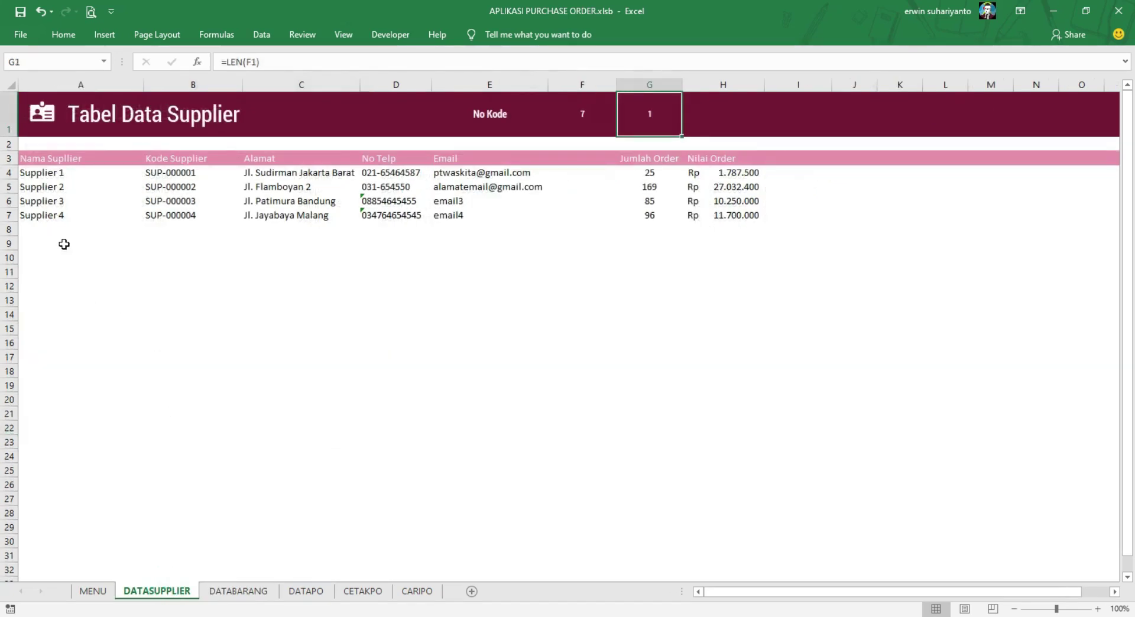
left_click(46, 217)
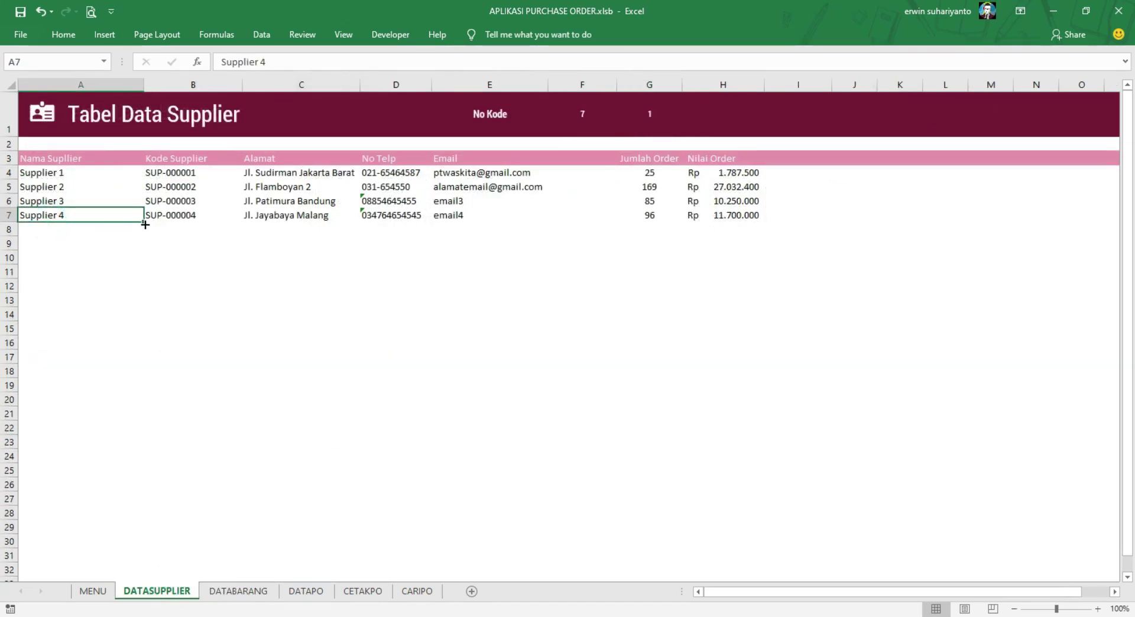
left_click_drag(145, 224, 145, 236)
left_click(61, 228)
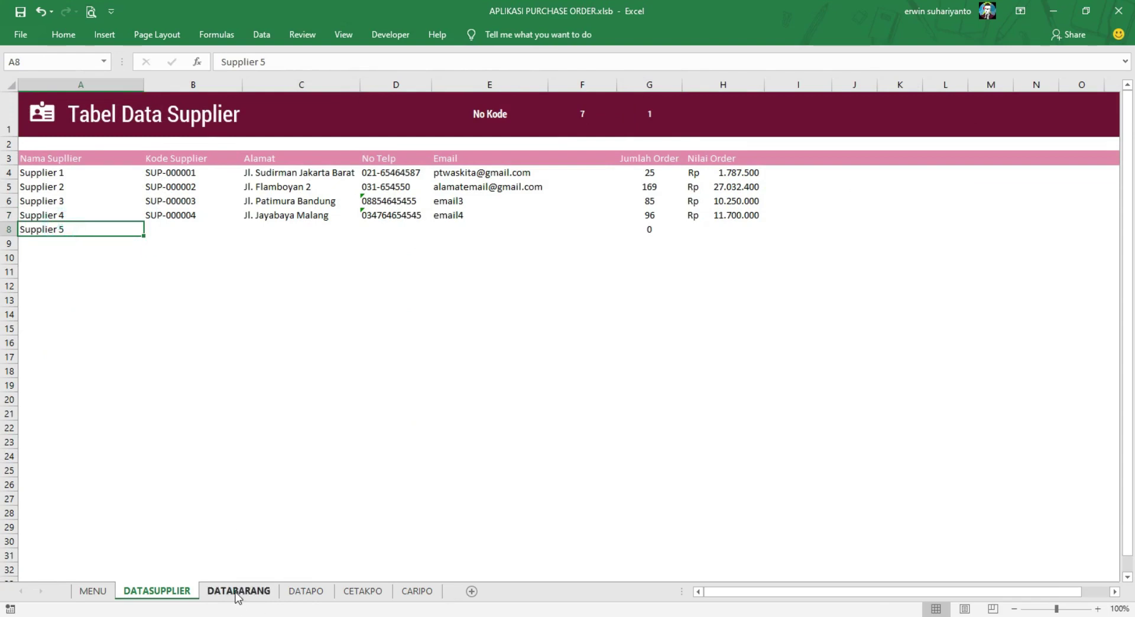
left_click(238, 592)
left_click(332, 445)
left_click(384, 445)
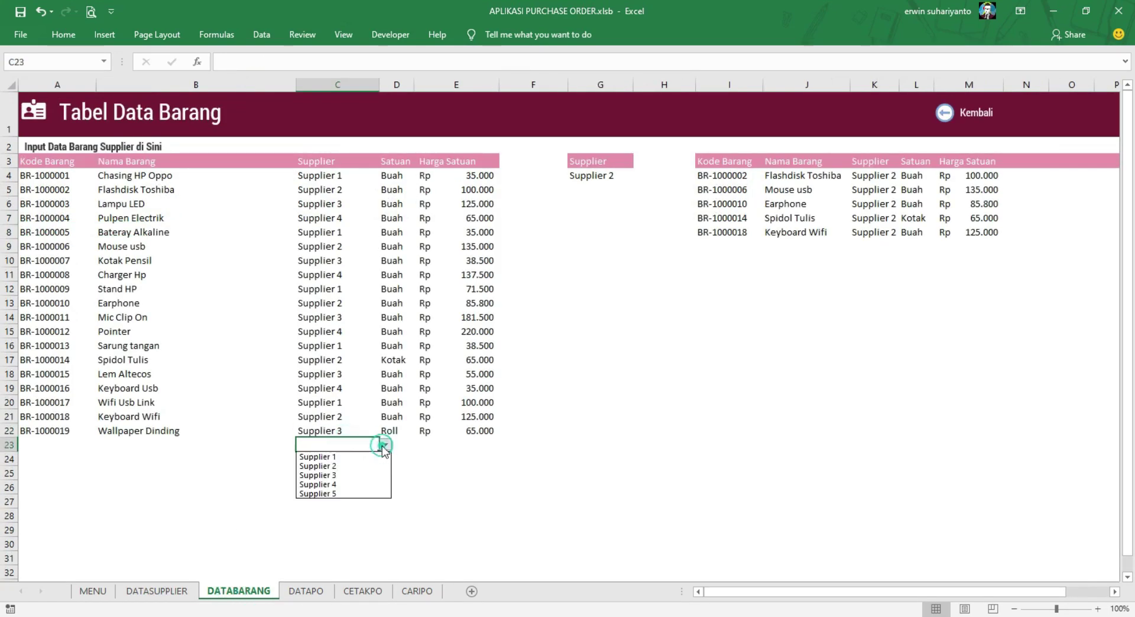
left_click(322, 519)
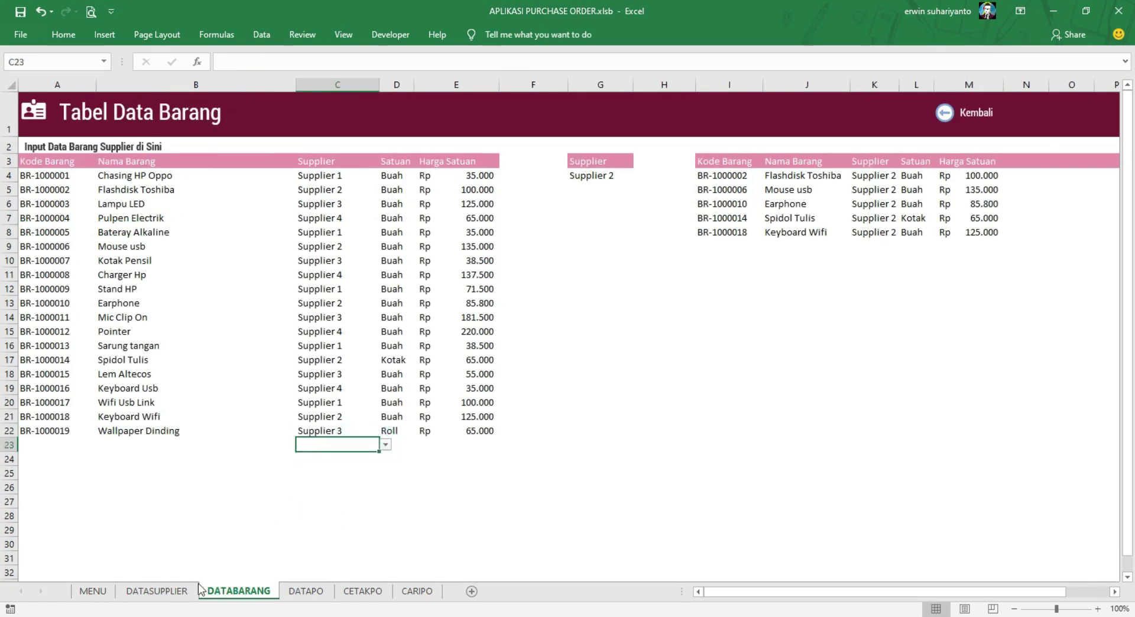
left_click(157, 591)
key("Delete")
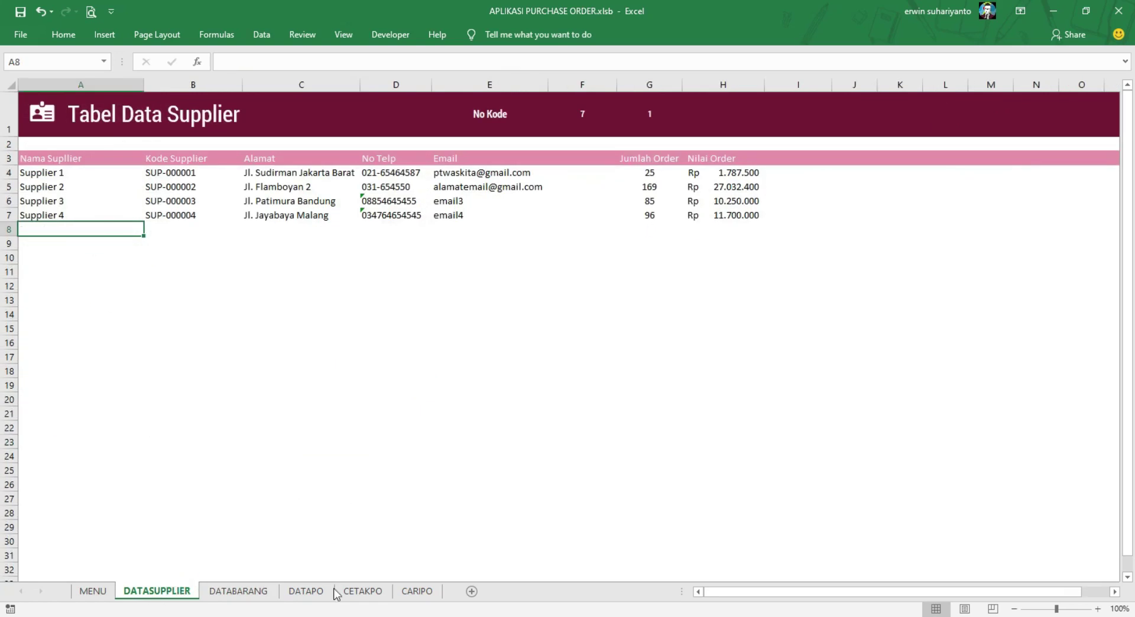
left_click(238, 591)
Step: Review DATABARANG's unit price 71500 and the Supplier 2 filter table with item BR-1000006
left_click(340, 373)
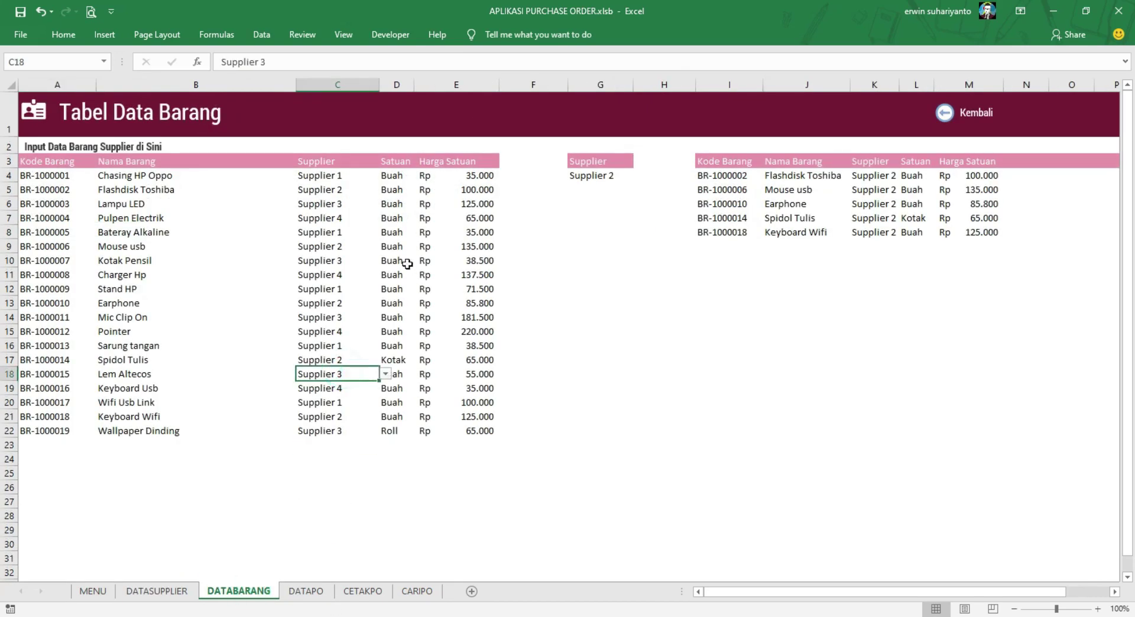
left_click(394, 291)
left_click(470, 290)
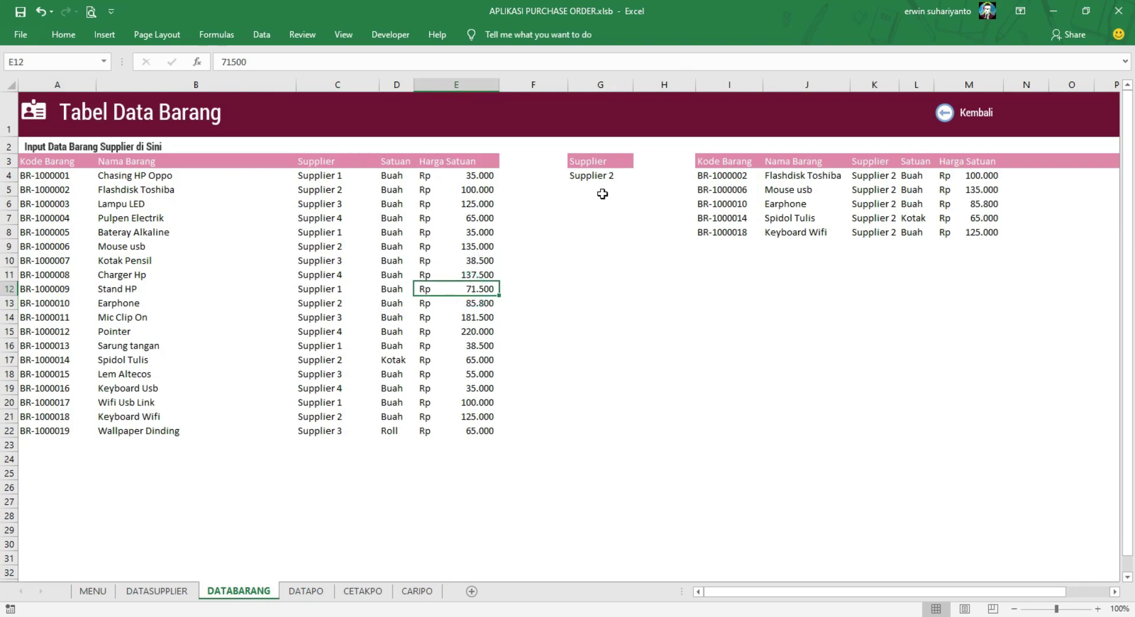
left_click(604, 172)
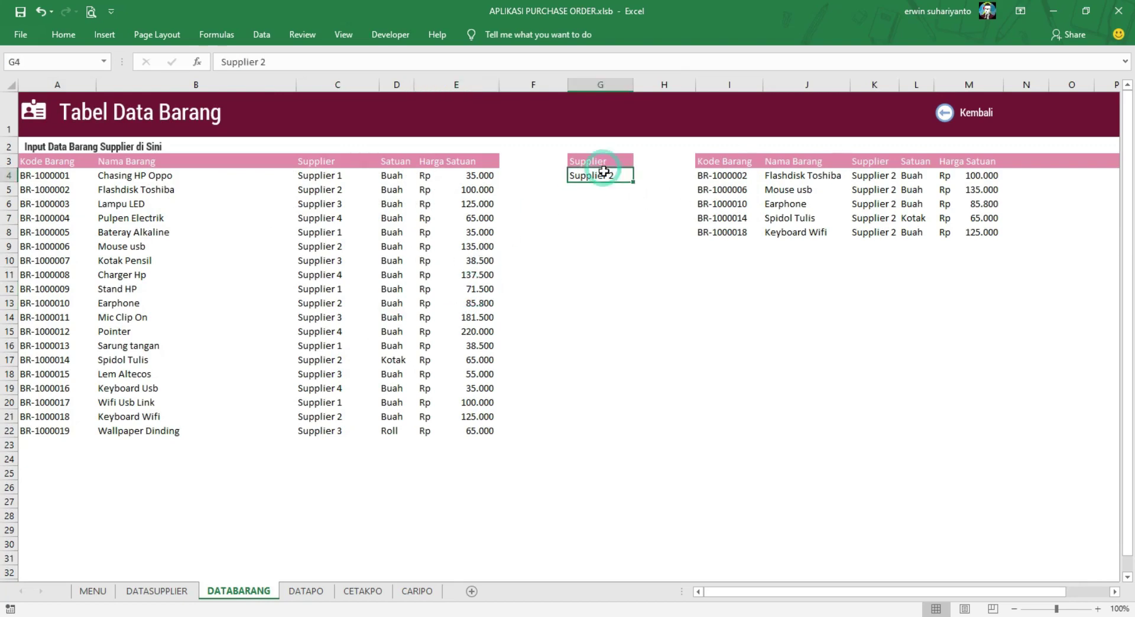
left_click_drag(600, 161, 606, 174)
mouse_move(719, 161)
left_mouse_down()
mouse_move(998, 220)
mouse_move(997, 233)
left_mouse_up()
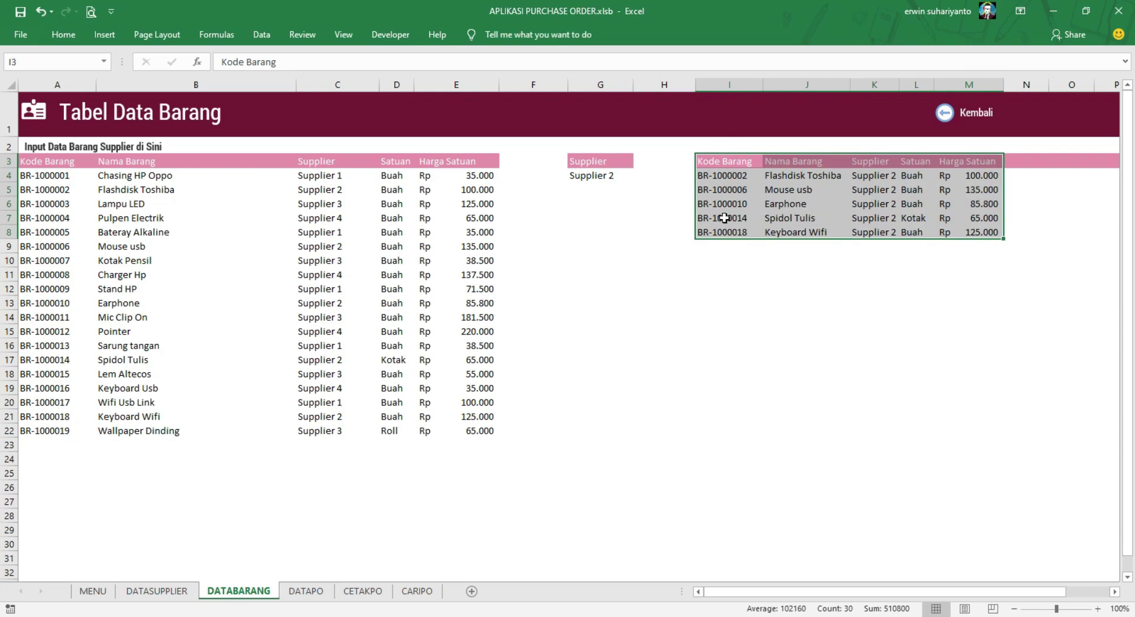
left_click(754, 187)
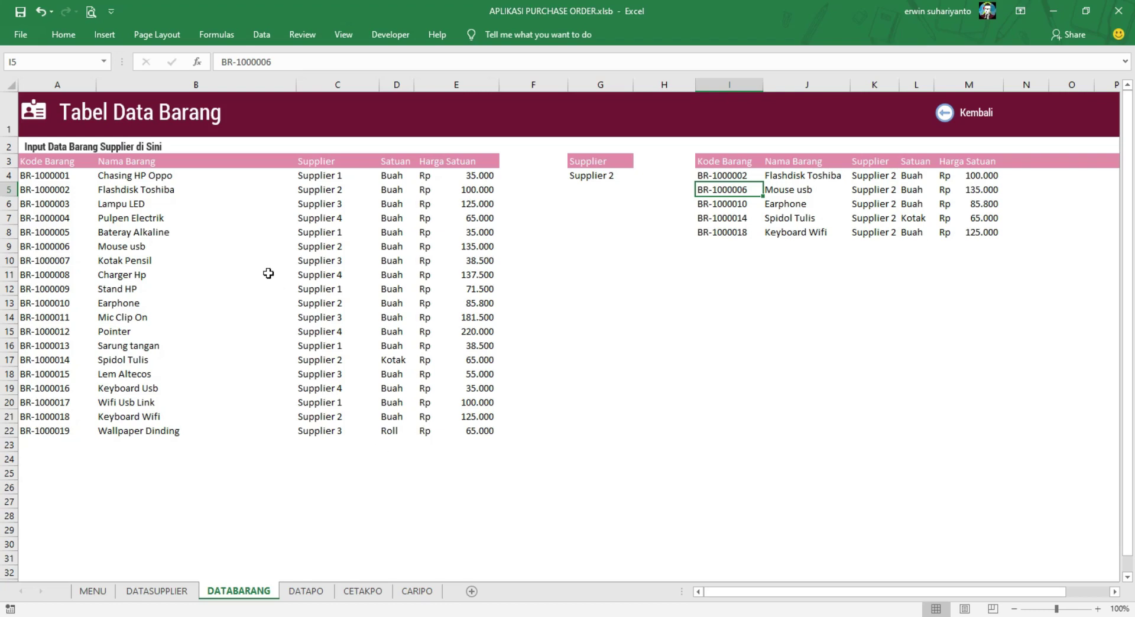
Step: Step through the empty cells of row 23 below the item list
left_click(37, 443)
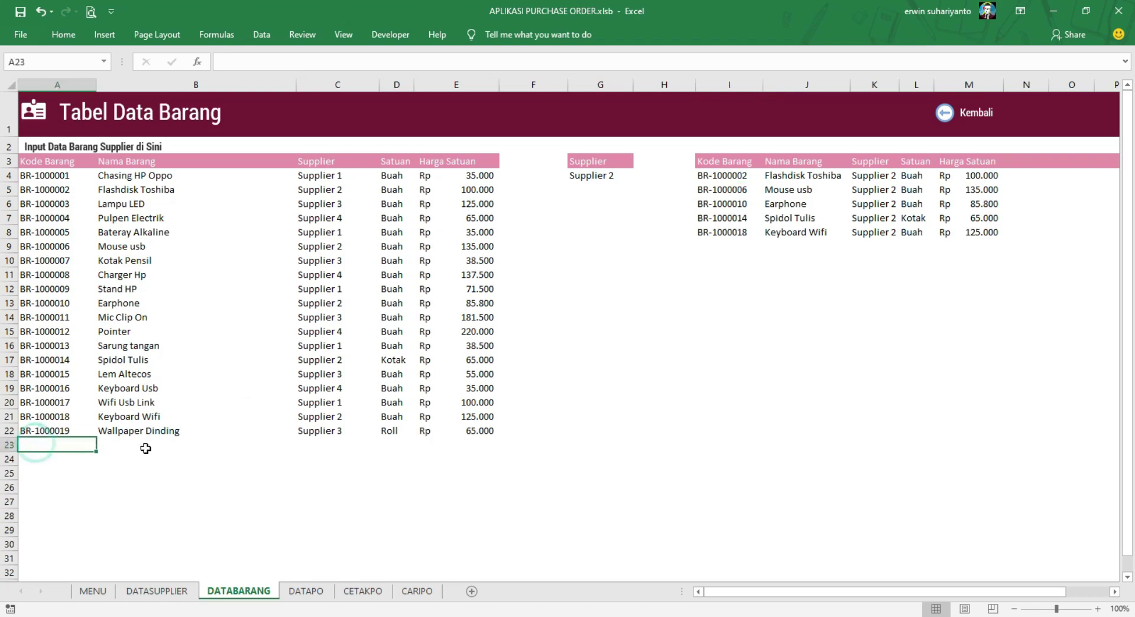
left_click(153, 448)
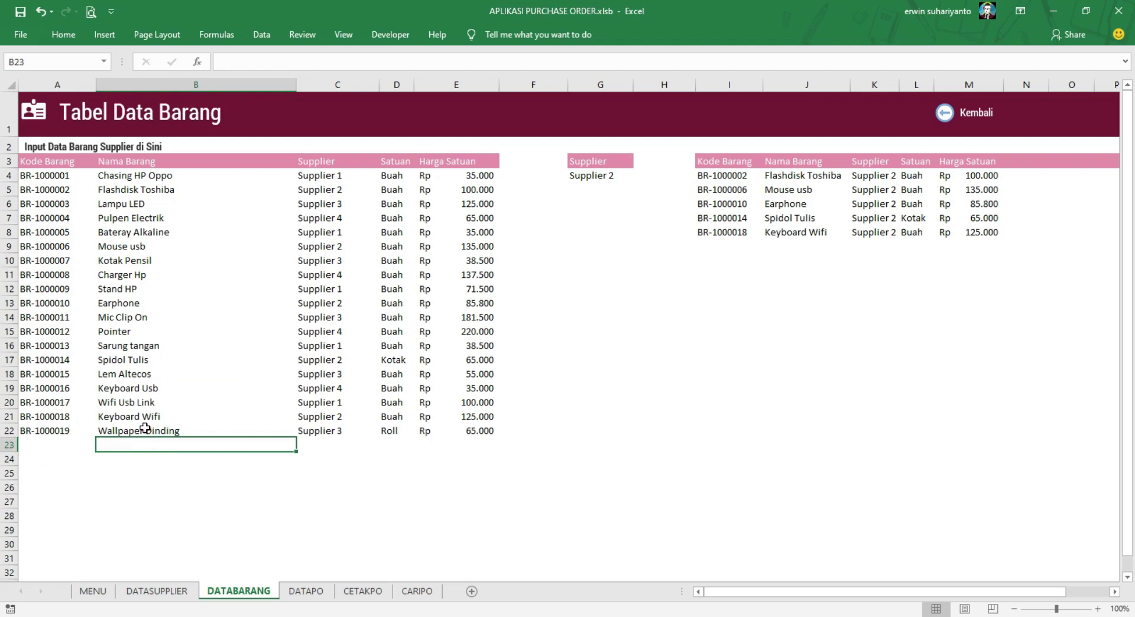
left_click(48, 443)
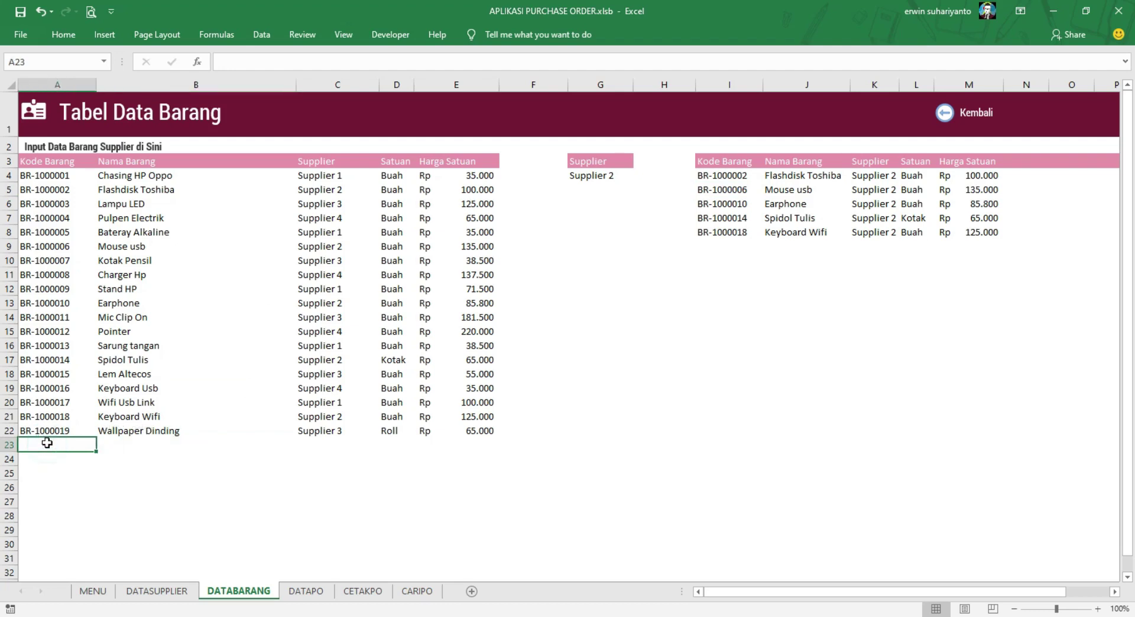
left_click(112, 444, "shift")
left_click(38, 448)
left_click(135, 443)
left_click(341, 443)
left_click(396, 443)
left_click(446, 444)
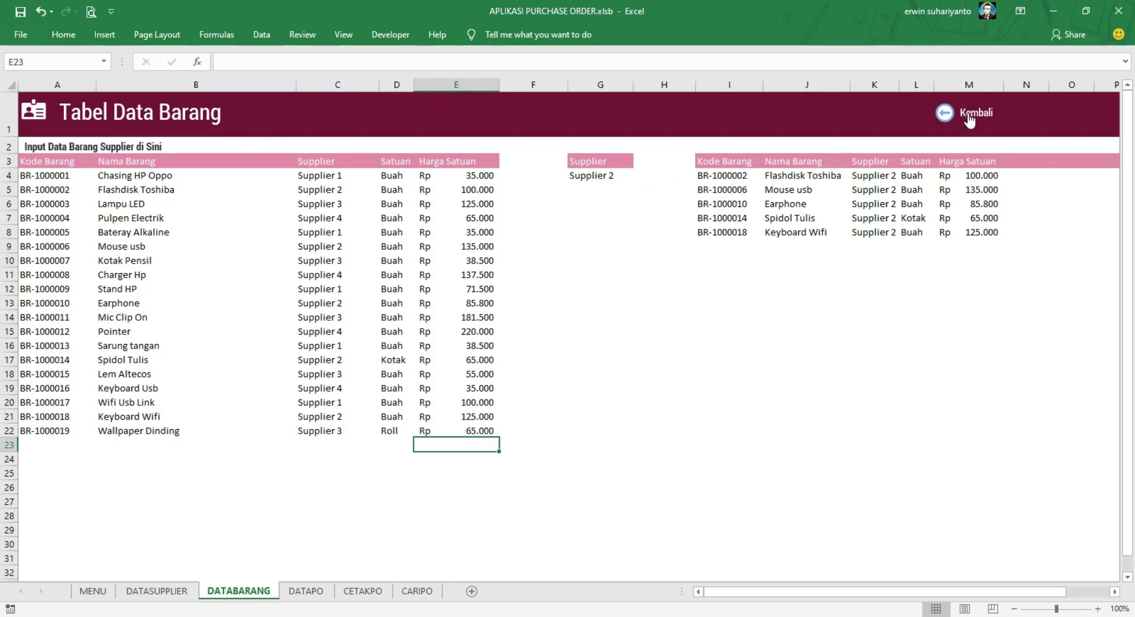
Step: Glance at the MENU dashboard, then move via DATABARANG to the DATAPO sheet
left_click(93, 591)
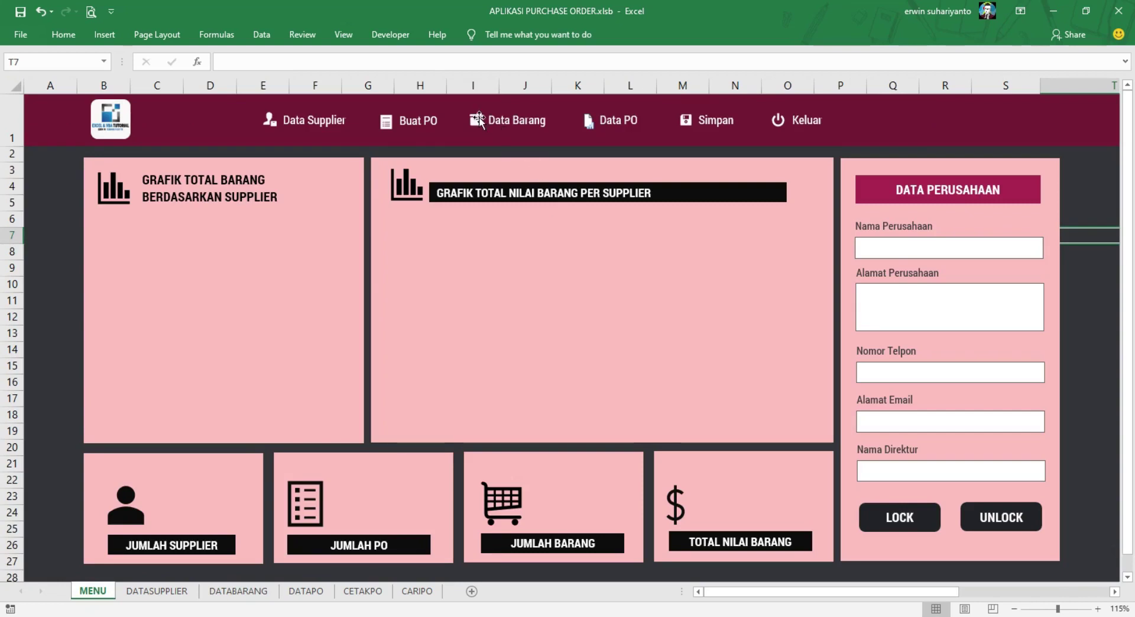
left_click(236, 591)
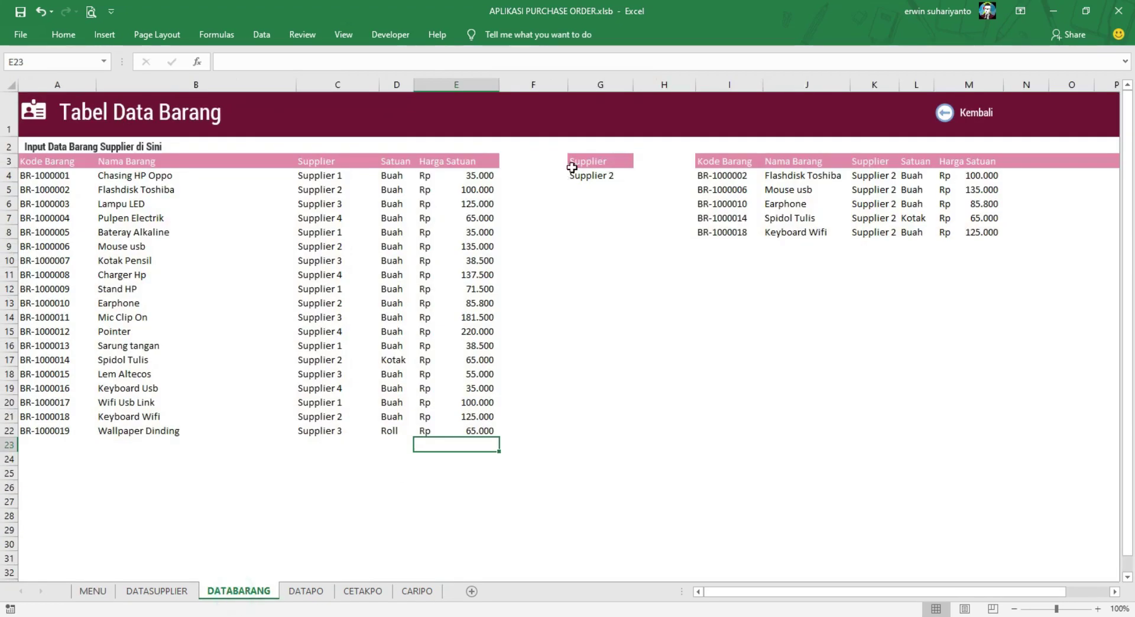
left_click(305, 591)
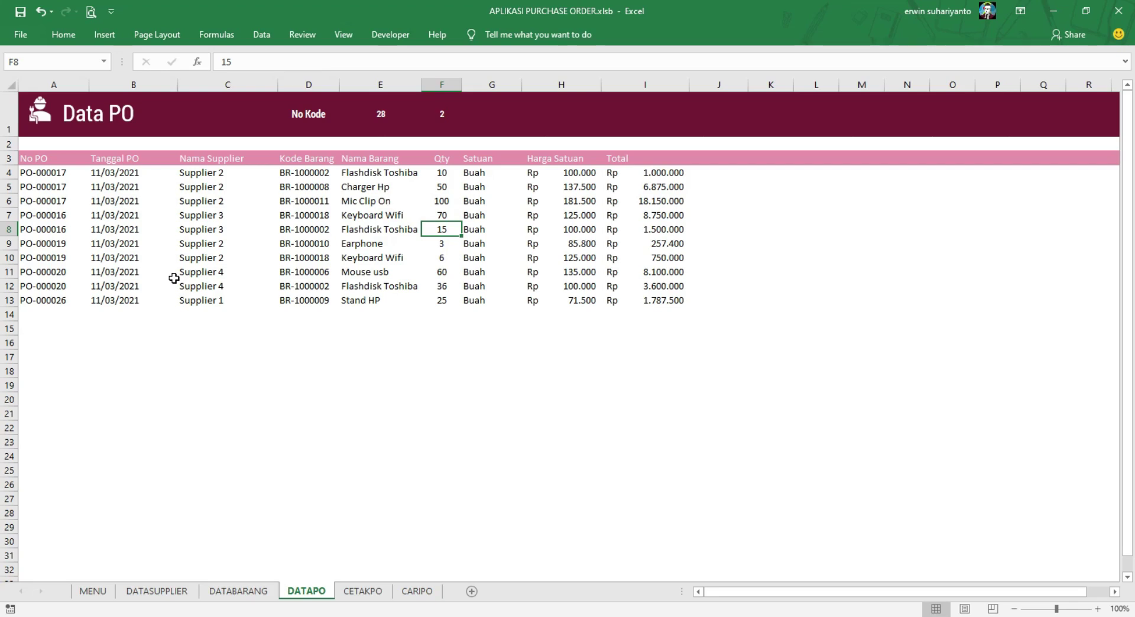
left_click(45, 159)
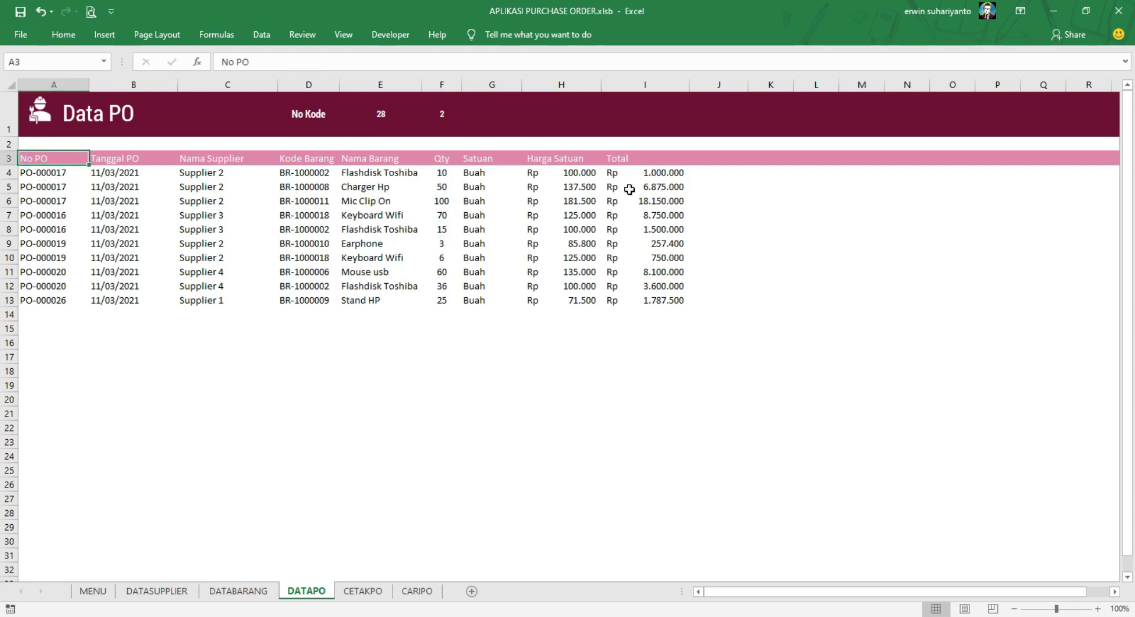
left_click(620, 160)
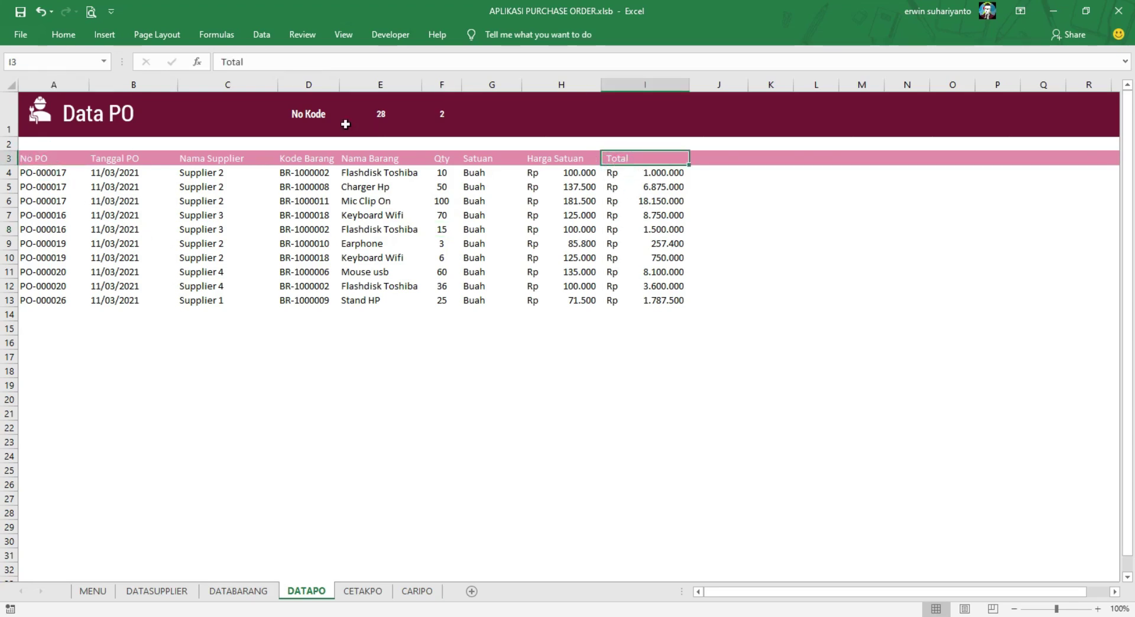
left_click(308, 113)
left_click(383, 113)
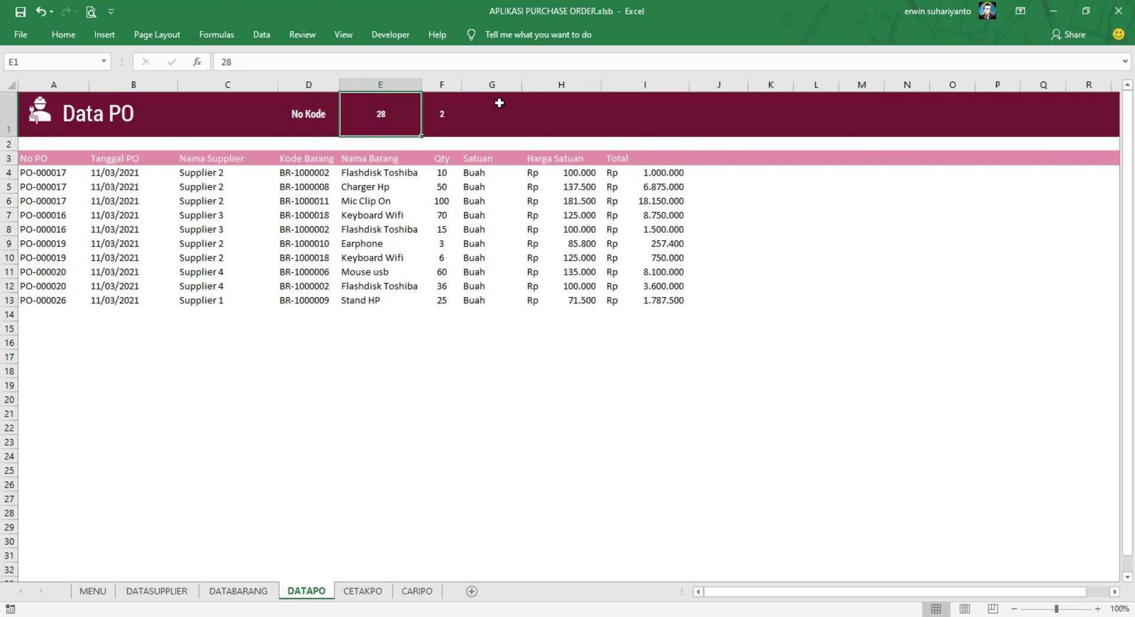
left_click(455, 115)
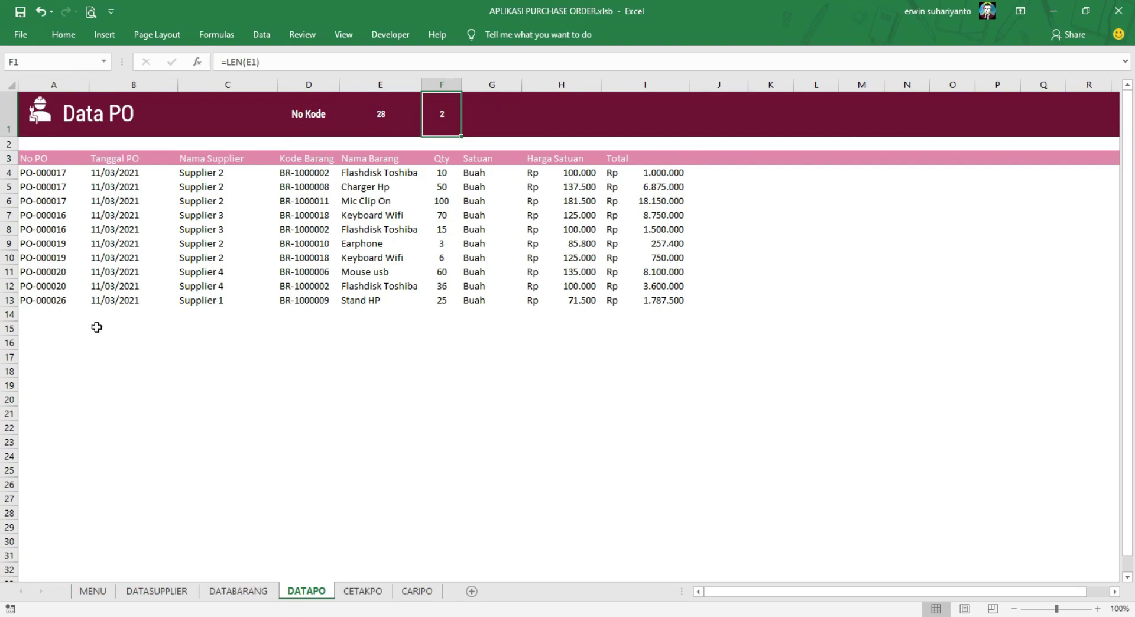
left_click(102, 301)
left_click(219, 417)
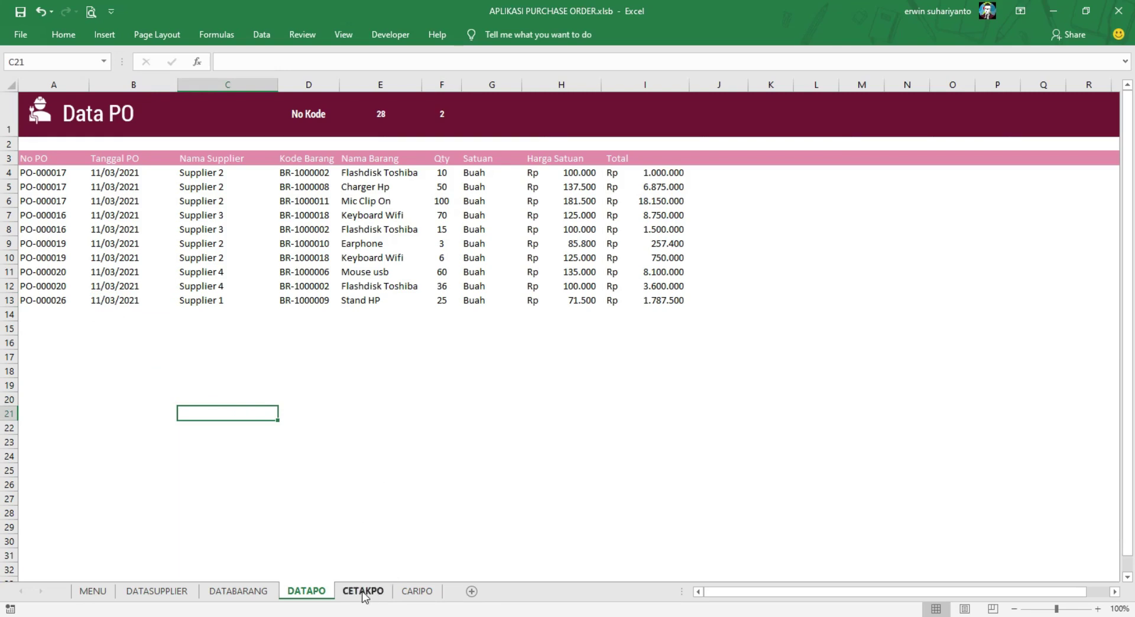
Step: Bring up the CETAKPO sheet and scroll through the whole PURCHASE ORDER form
left_click(363, 591)
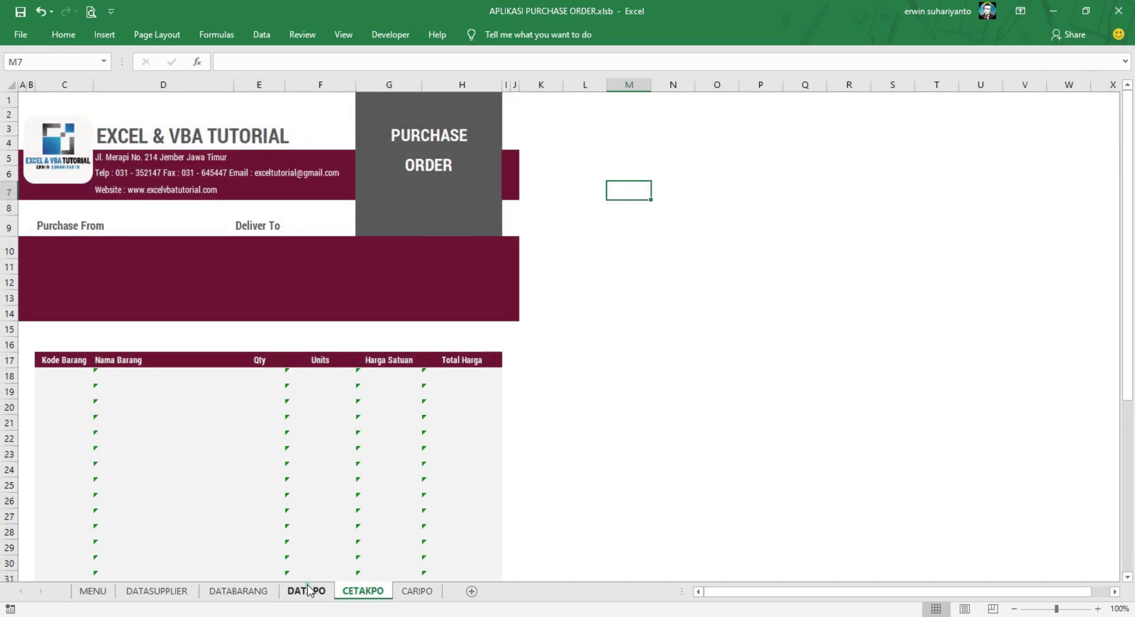
left_click(319, 591)
left_click(362, 591)
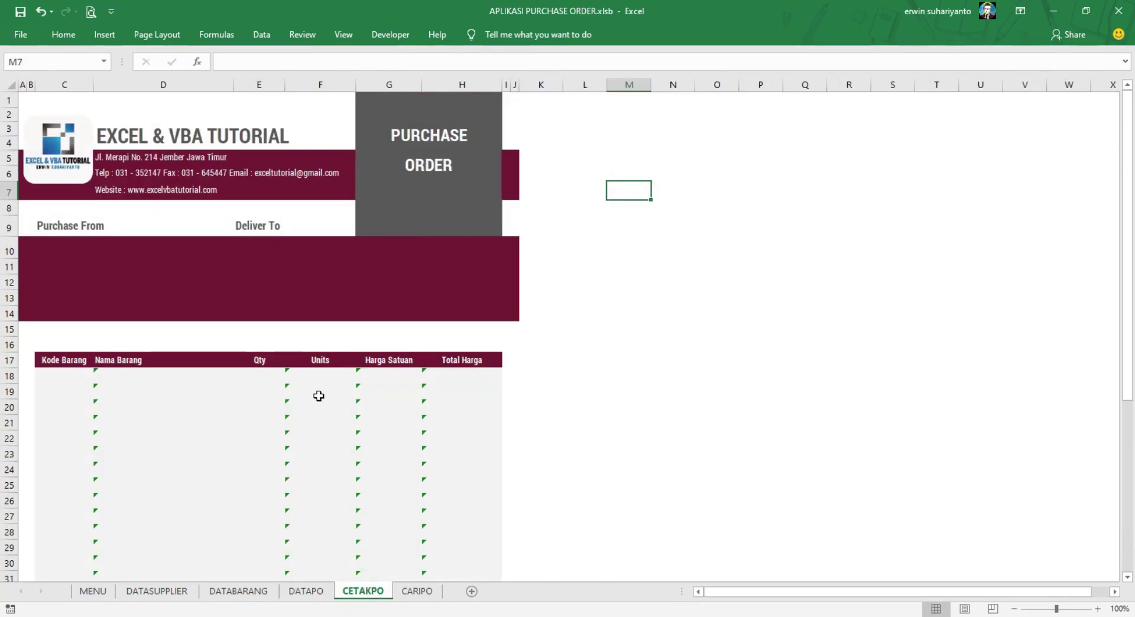
scroll(314, 394, "down", 3)
scroll(314, 394, "up", 3)
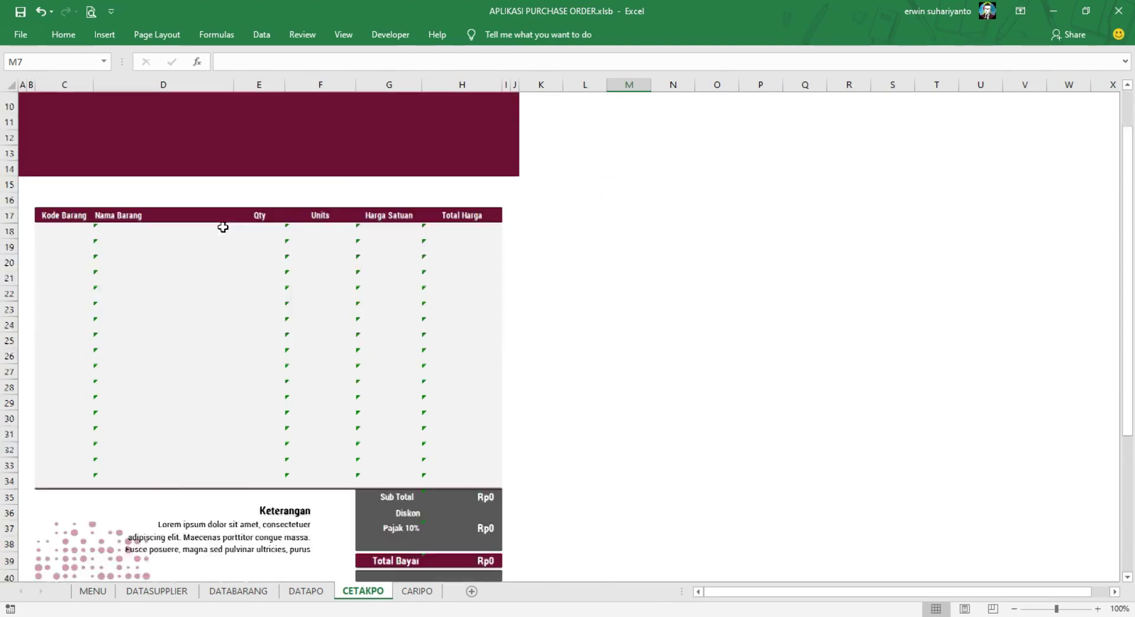
scroll(225, 234, "down", 3)
scroll(225, 234, "down", 4)
scroll(225, 235, "up", 4)
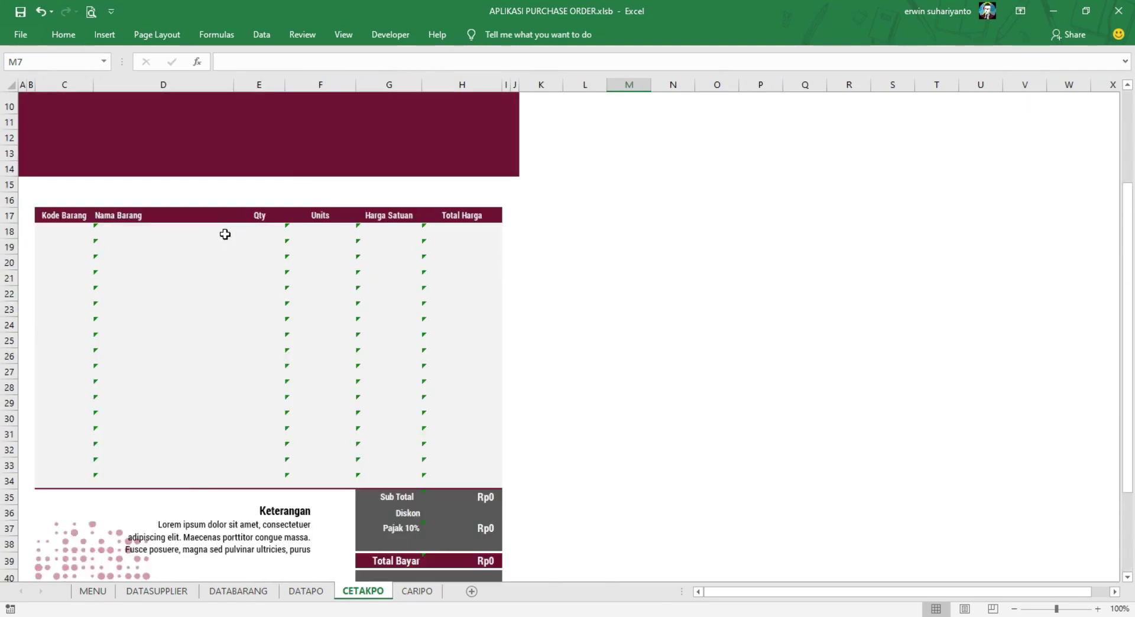
scroll(225, 235, "up", 3)
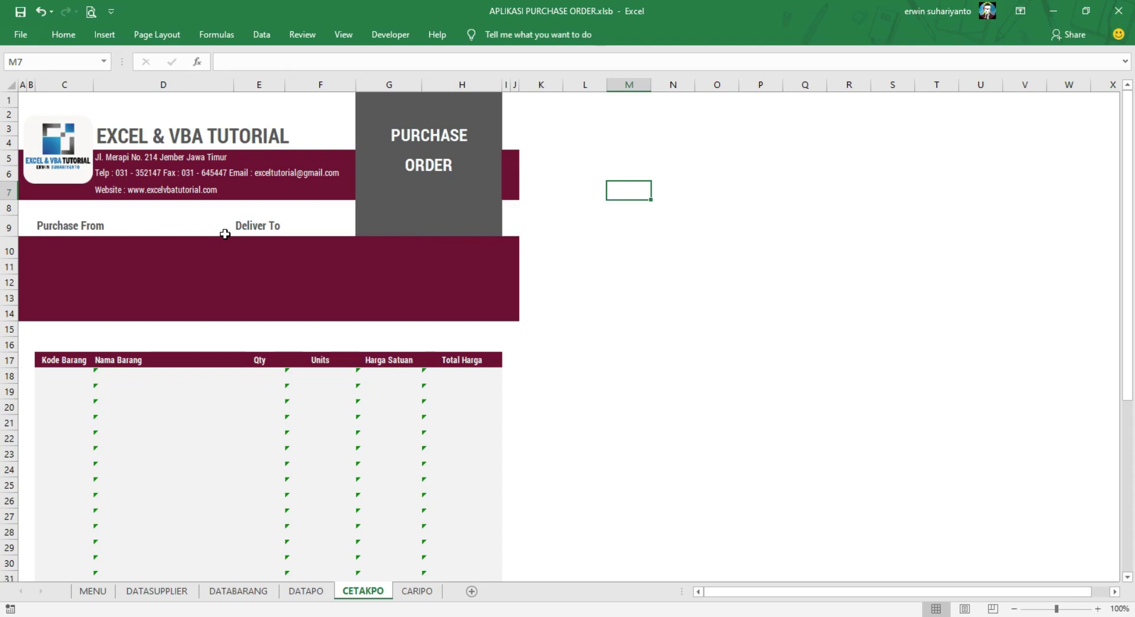
scroll(312, 355, "down", 1)
scroll(304, 301, "down", 2)
scroll(306, 254, "up", 3)
scroll(295, 237, "down", 1)
scroll(286, 210, "up", 2)
Step: Inspect the logo and title cells, then select G7:H8 (PO number/date) and C10:D14 (supplier)
left_click(68, 148)
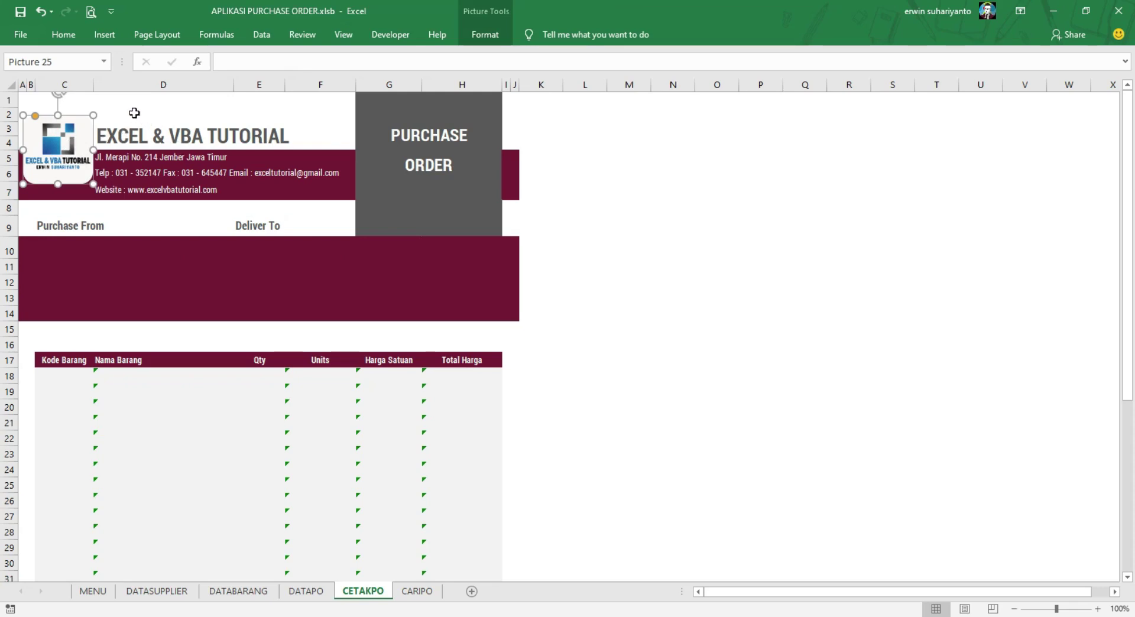
left_click(156, 112)
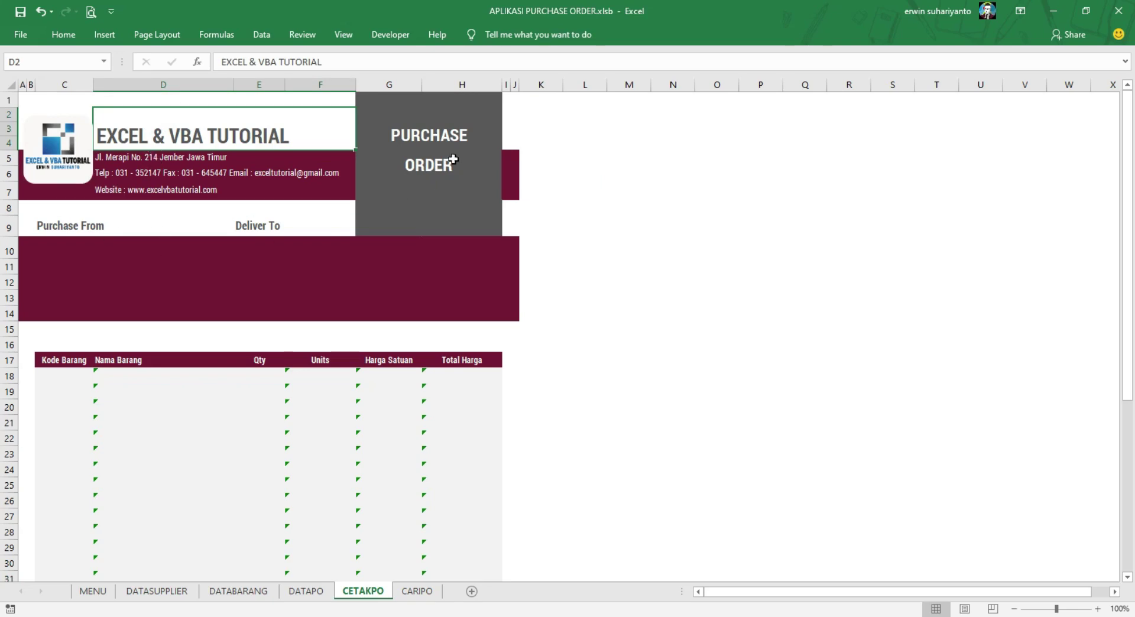
left_click(441, 137)
left_click(444, 171)
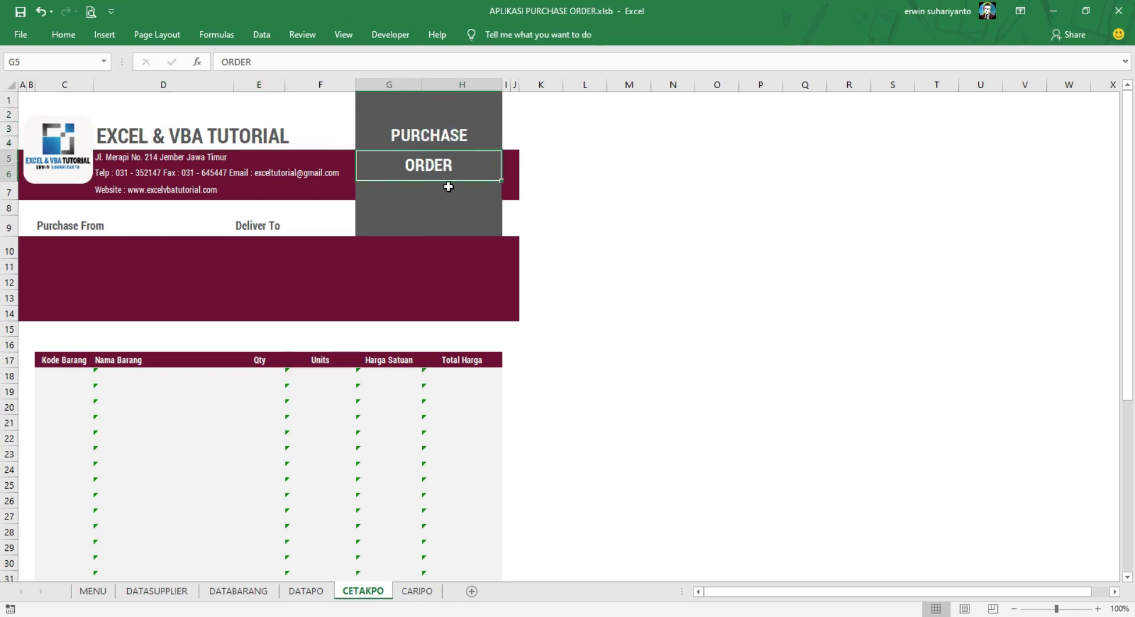
left_click(420, 194)
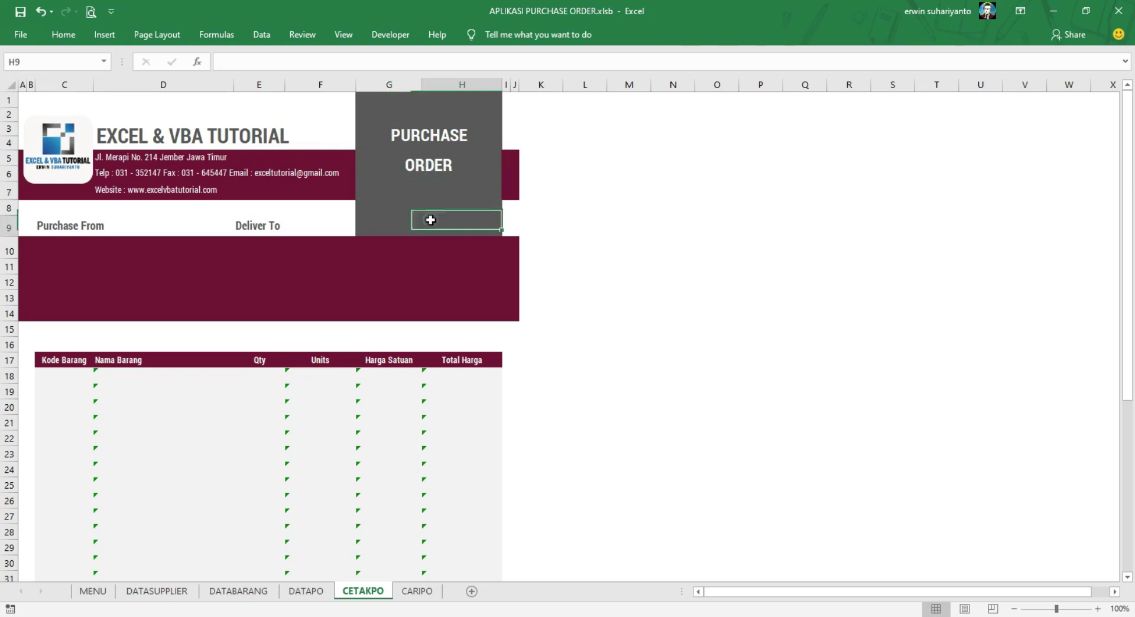
left_click_drag(421, 192, 425, 204)
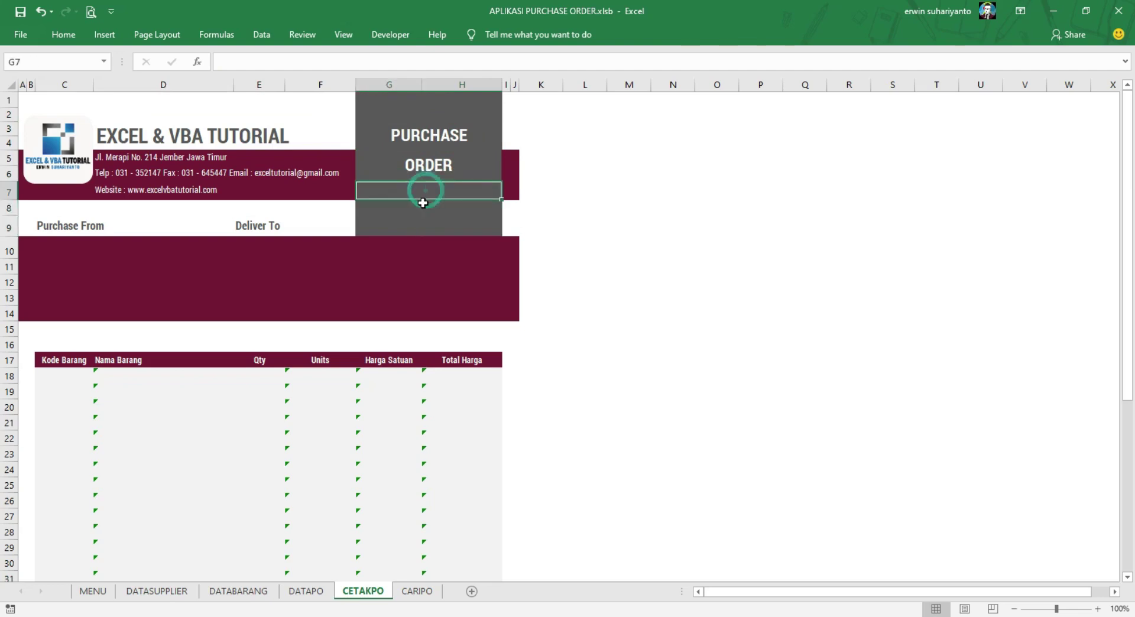
mouse_move(43, 242)
left_mouse_down()
mouse_move(98, 309)
mouse_move(83, 253)
left_mouse_up()
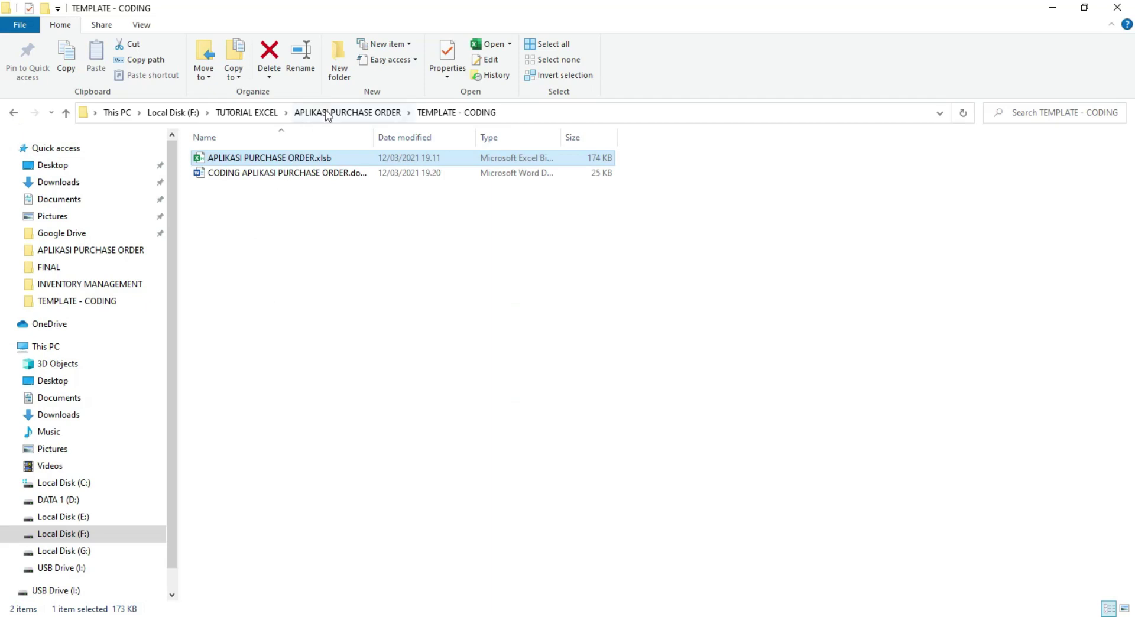
Step: Open PO-000030.Pdf from the APLIKASI PURCHASE ORDER > FINAL folder
left_click(326, 112)
left_click(228, 159)
double_click(228, 160)
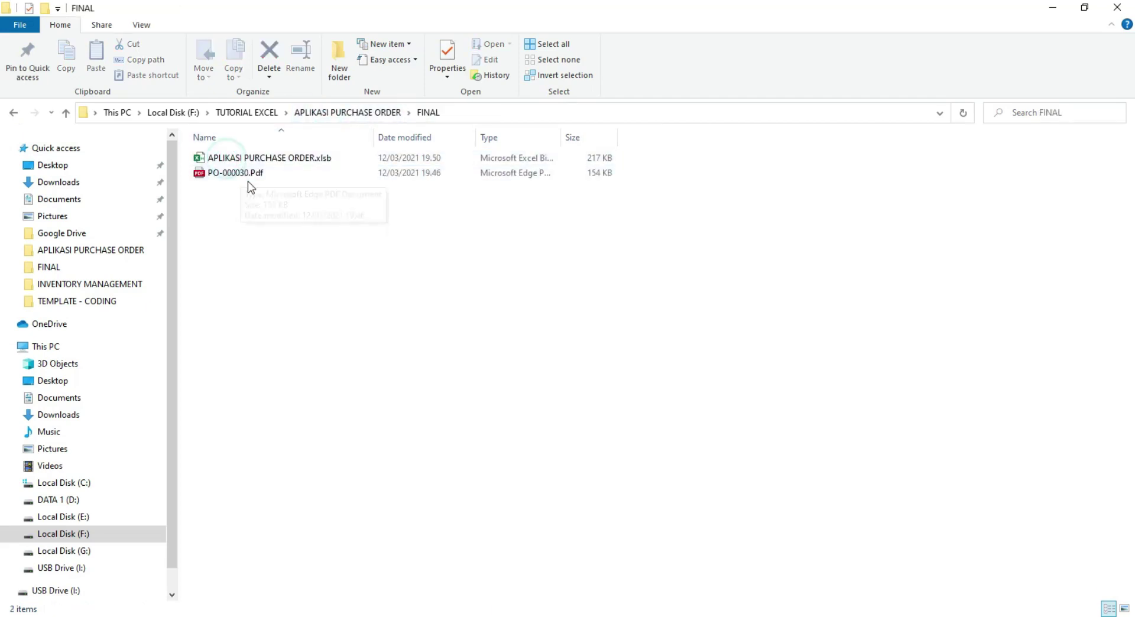
double_click(247, 172)
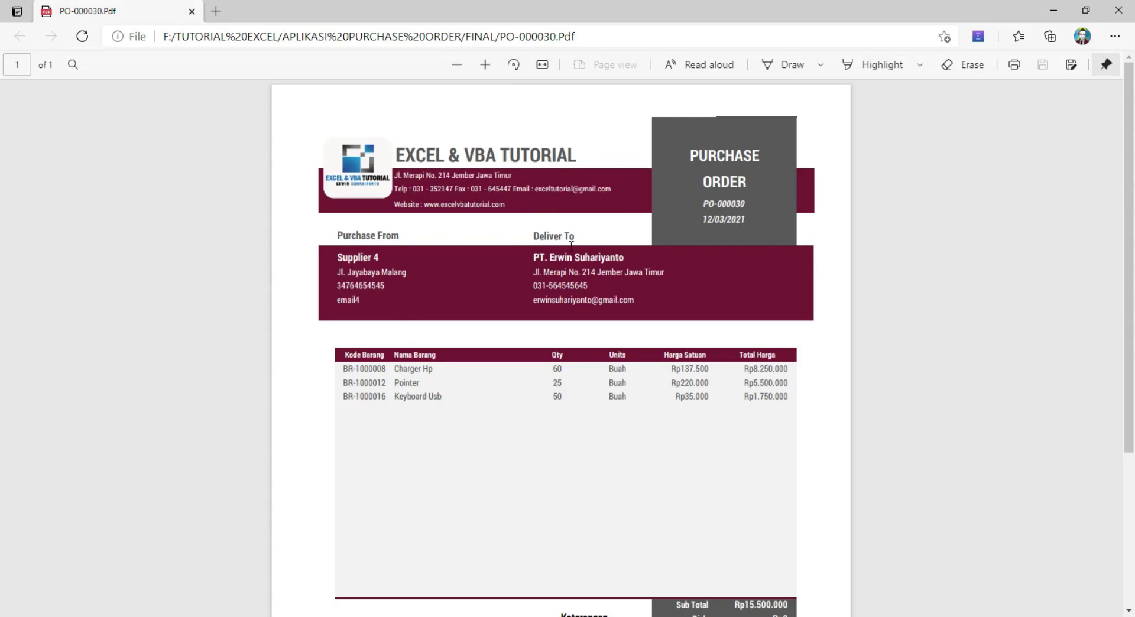
Step: Review the PDF's totals (Total Bayar Rp17.050.000) and Keterangan, then close Edge
scroll(460, 334, "down", 4)
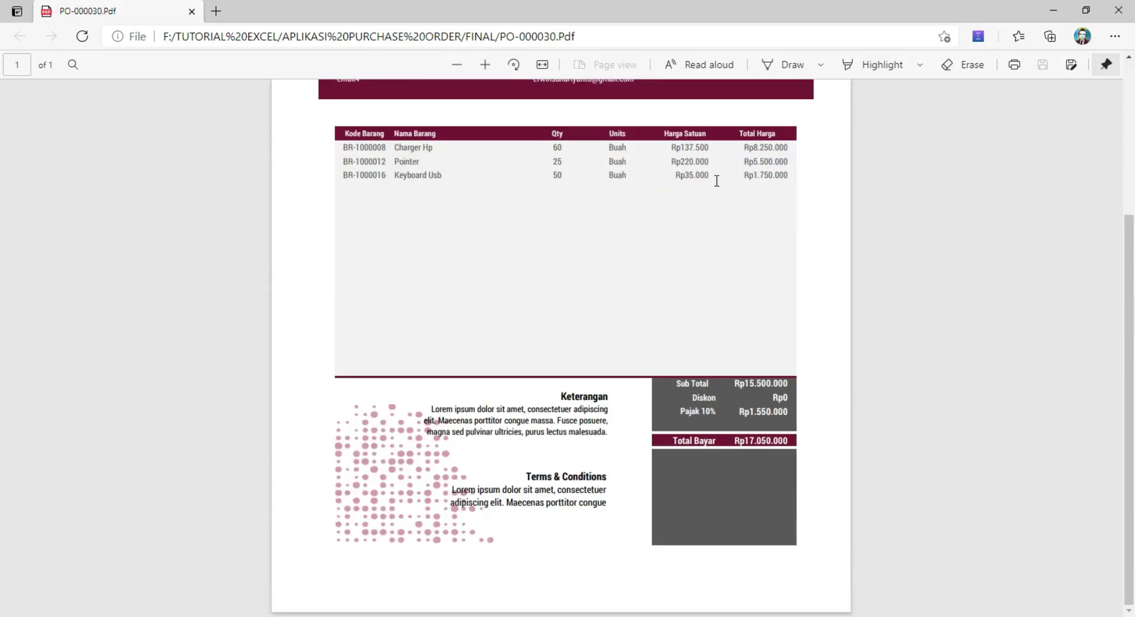
scroll(458, 239, "up", 4)
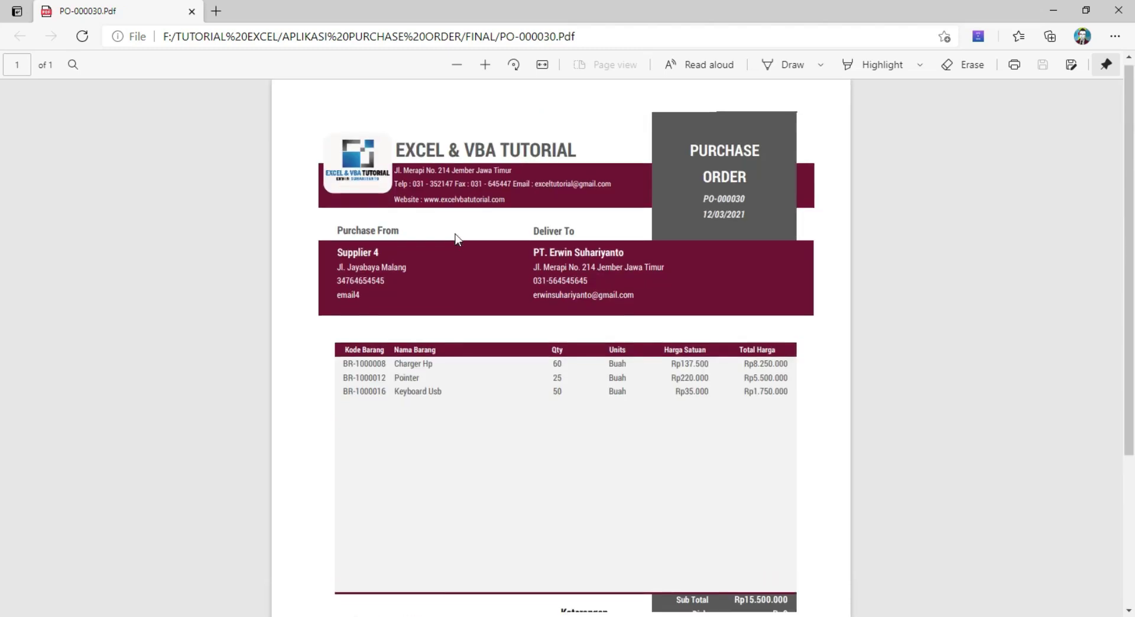
scroll(457, 240, "down", 4)
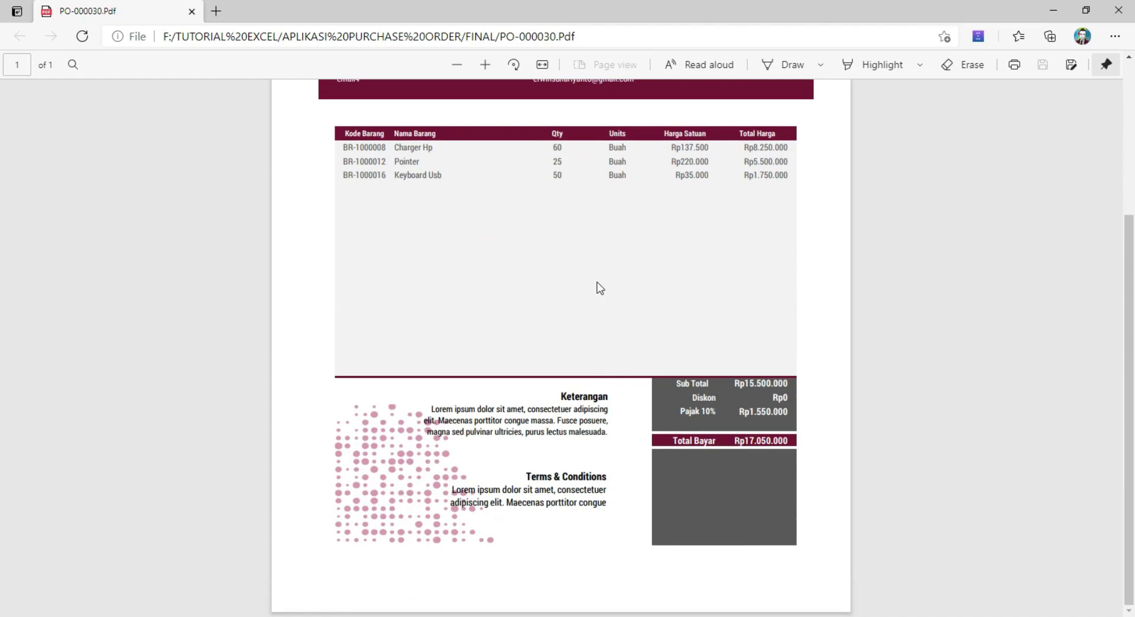
left_click_drag(683, 383, 771, 443)
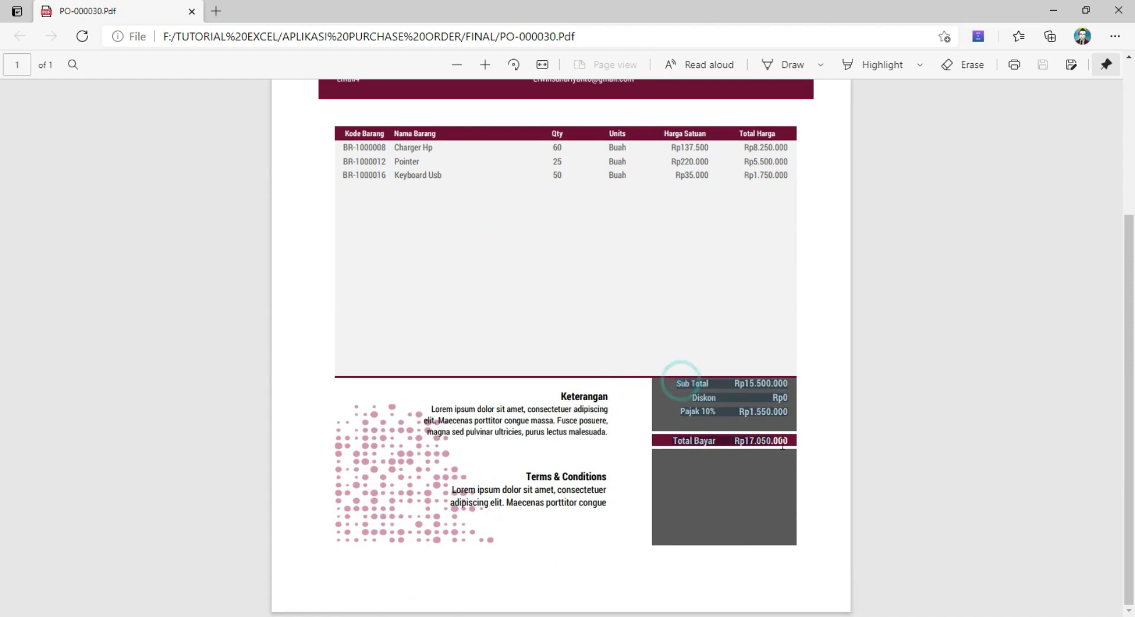
left_click(765, 423)
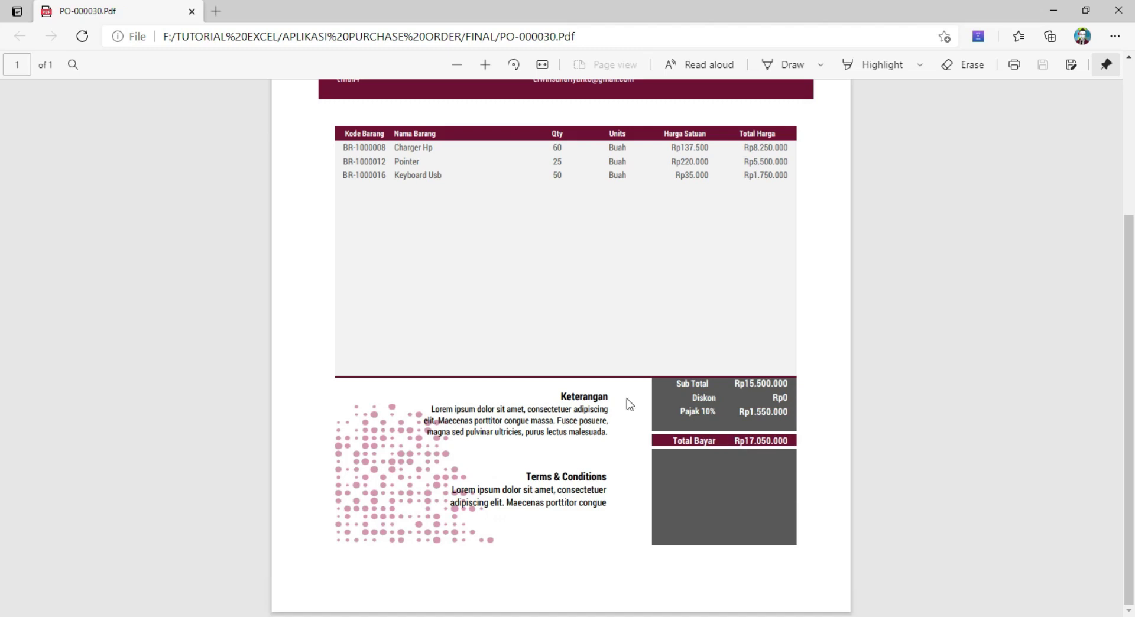
left_click_drag(559, 397, 606, 412)
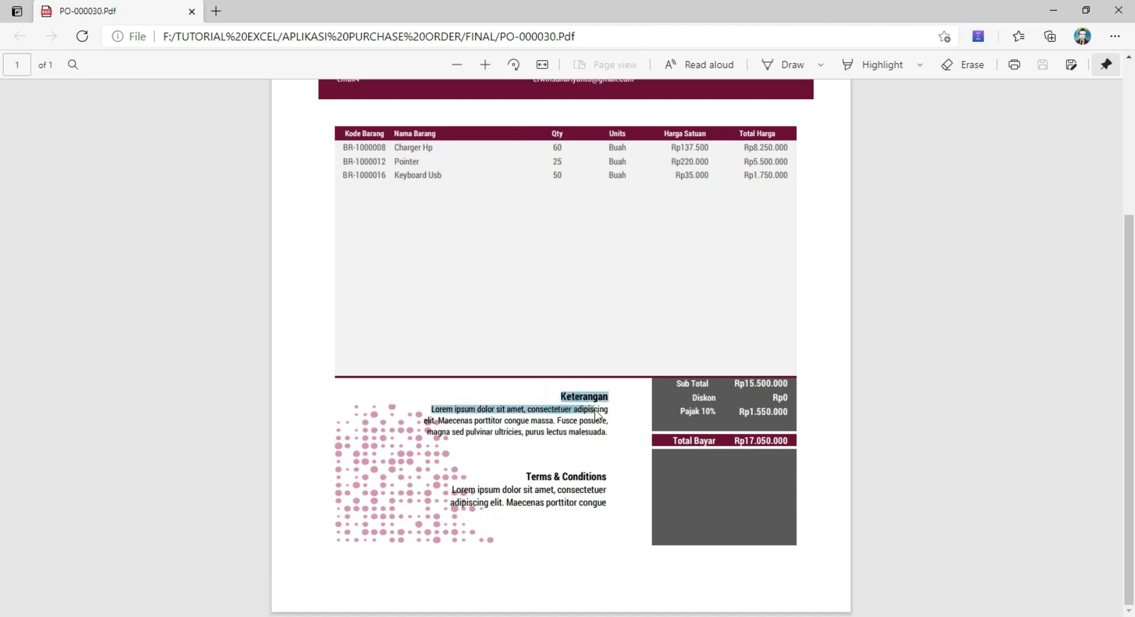
left_click(1119, 10)
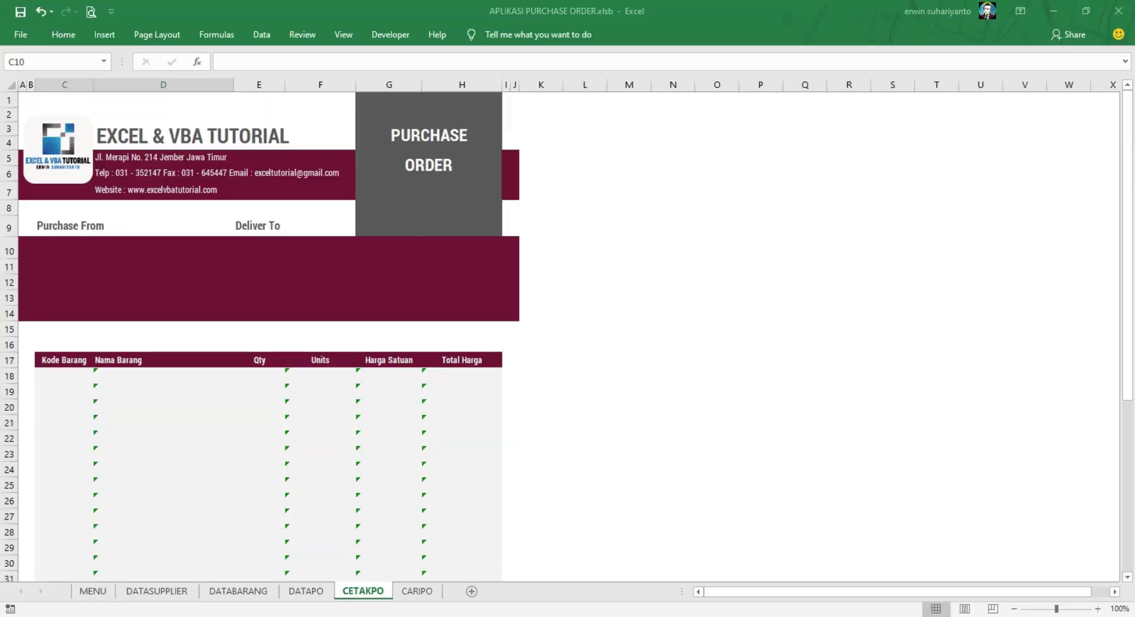
Step: Back in Excel, drag the Terms & Conditions text box's bottom edge down to make it taller
left_click(582, 384)
scroll(352, 337, "down", 3)
scroll(279, 337, "down", 3)
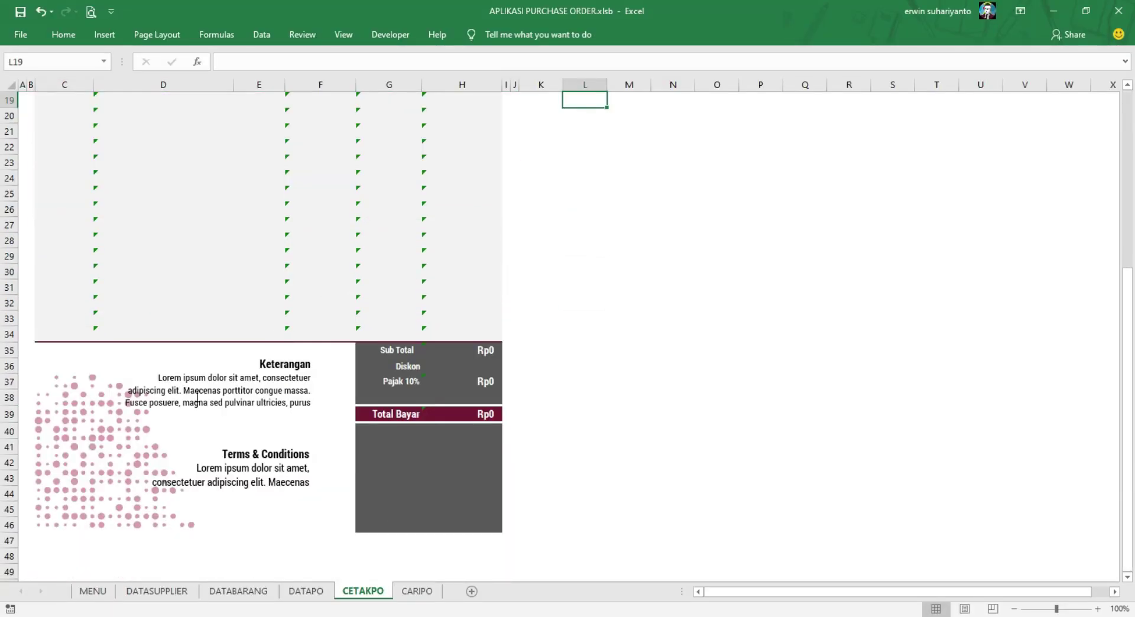
left_click(211, 385)
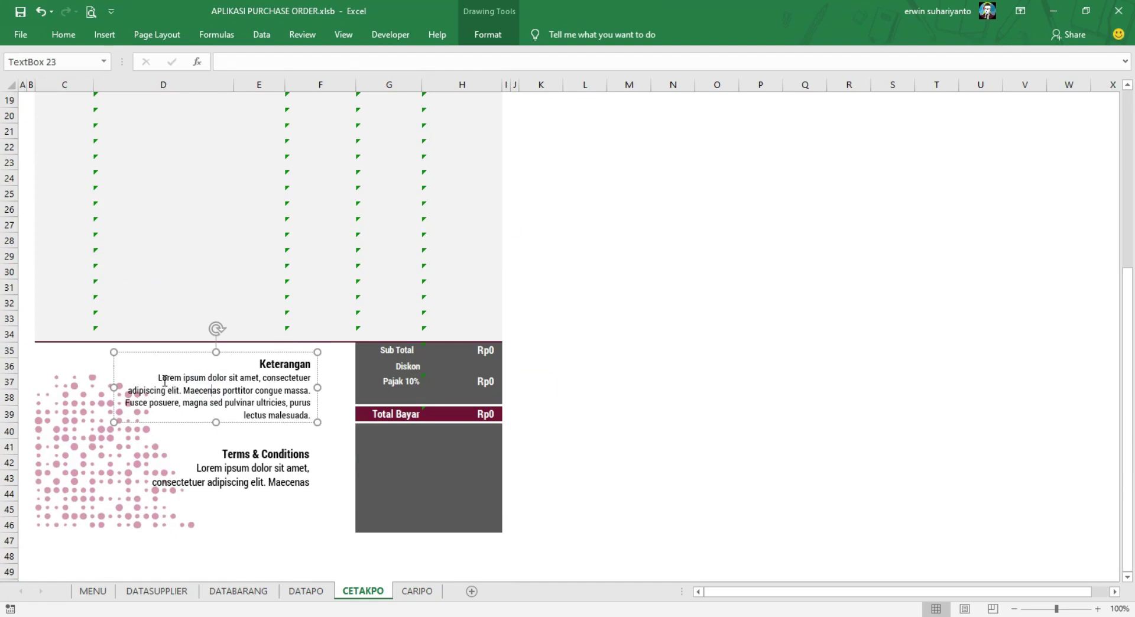
left_click_drag(156, 380, 249, 455)
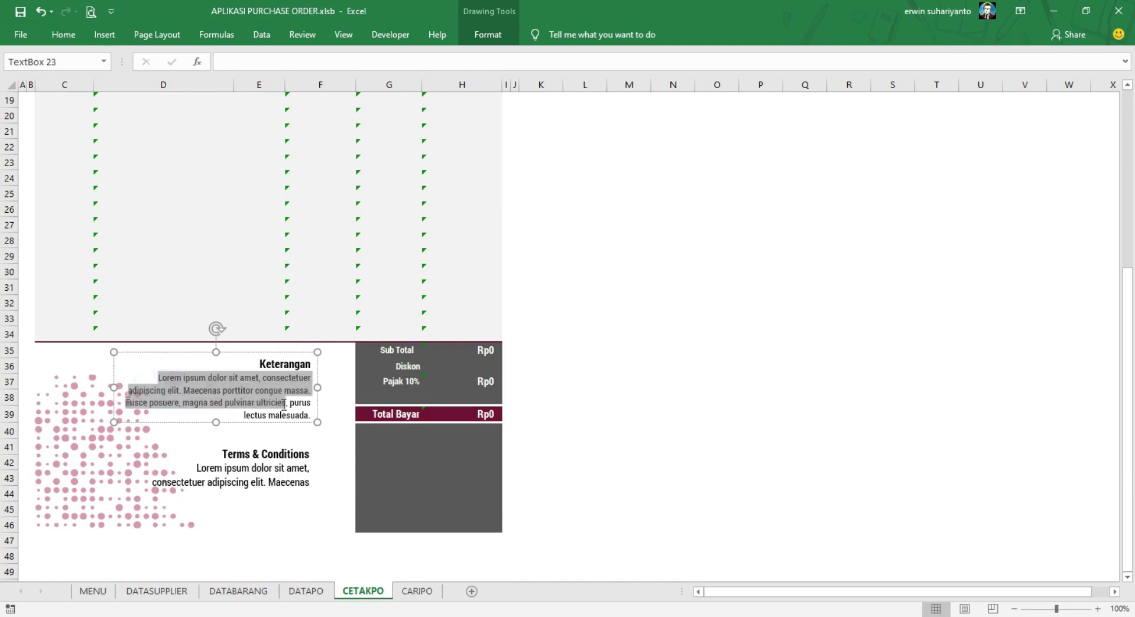
left_click(241, 468)
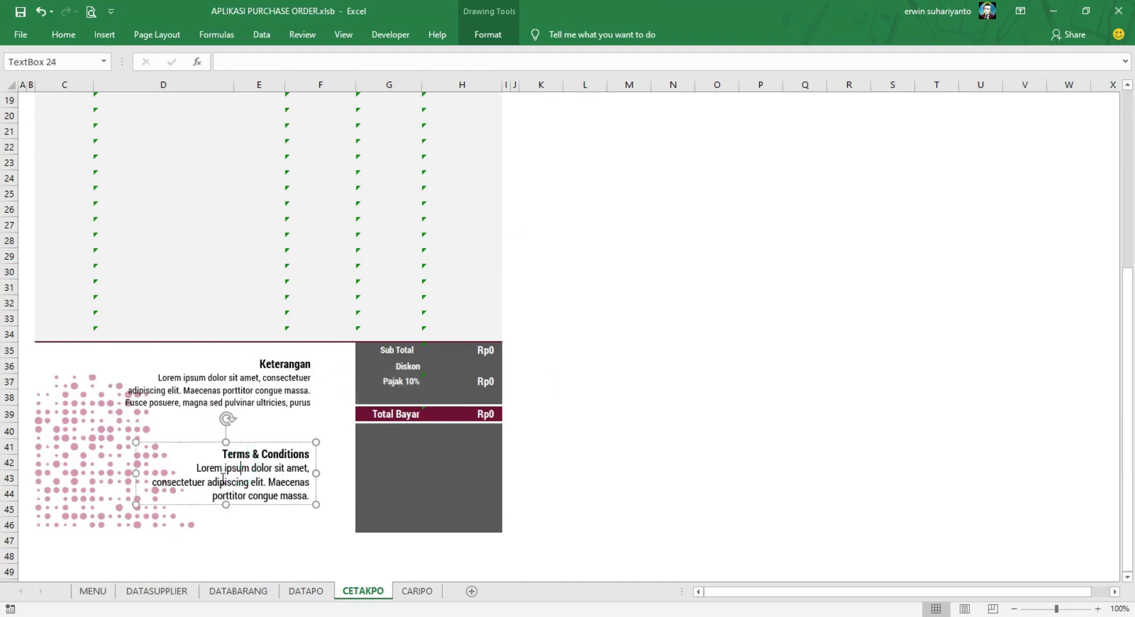
left_click_drag(227, 506, 227, 518)
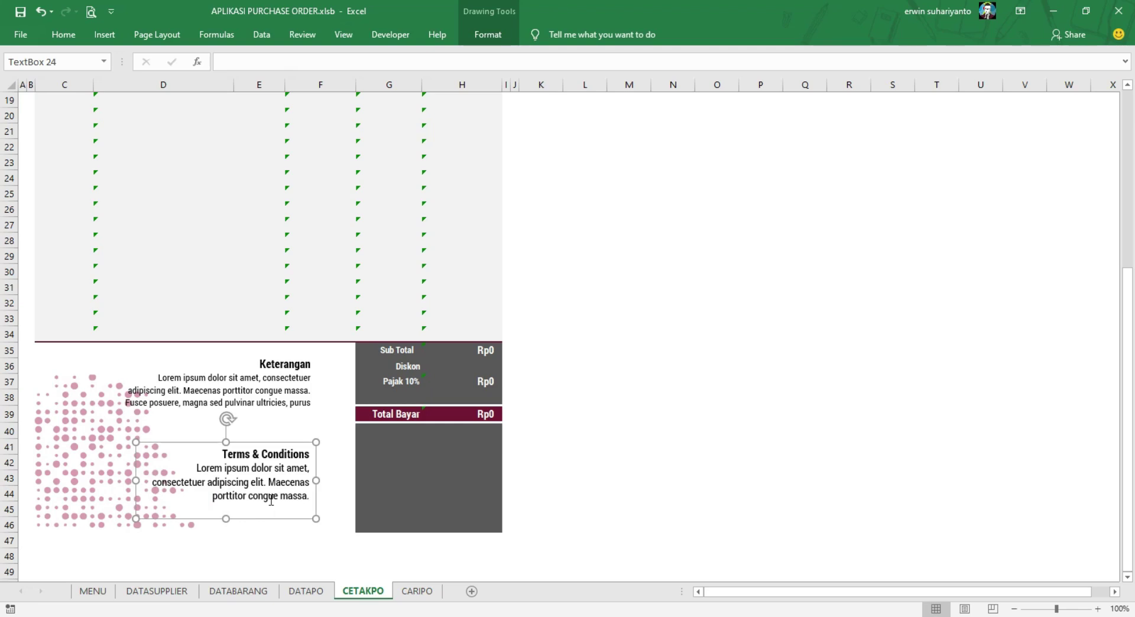
left_click(603, 466)
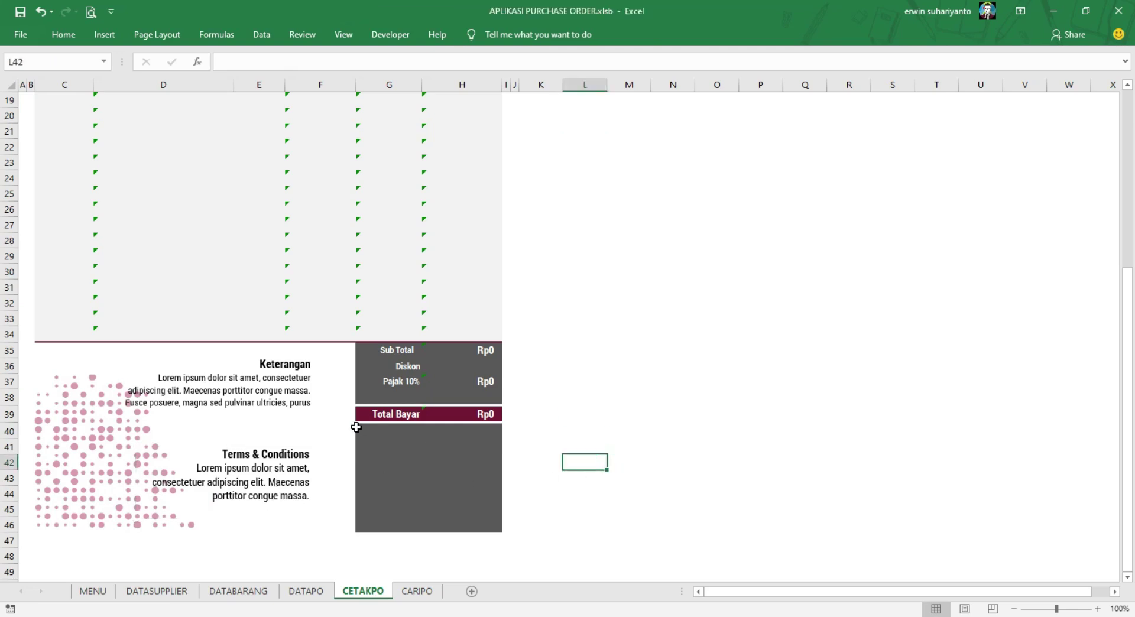
Step: Inspect the Kode Barang cell and the D18–H18 VLOOKUP formulas for name, units, price and total
left_click(586, 322)
scroll(266, 273, "up", 3)
left_click(54, 232)
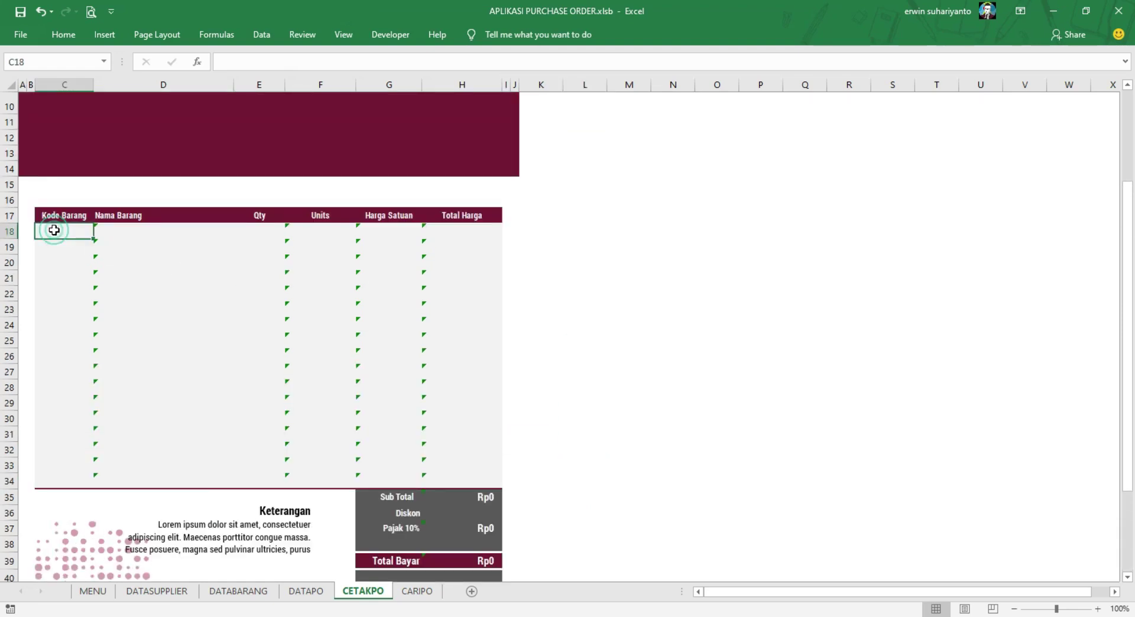
left_click(101, 230)
left_click(131, 270)
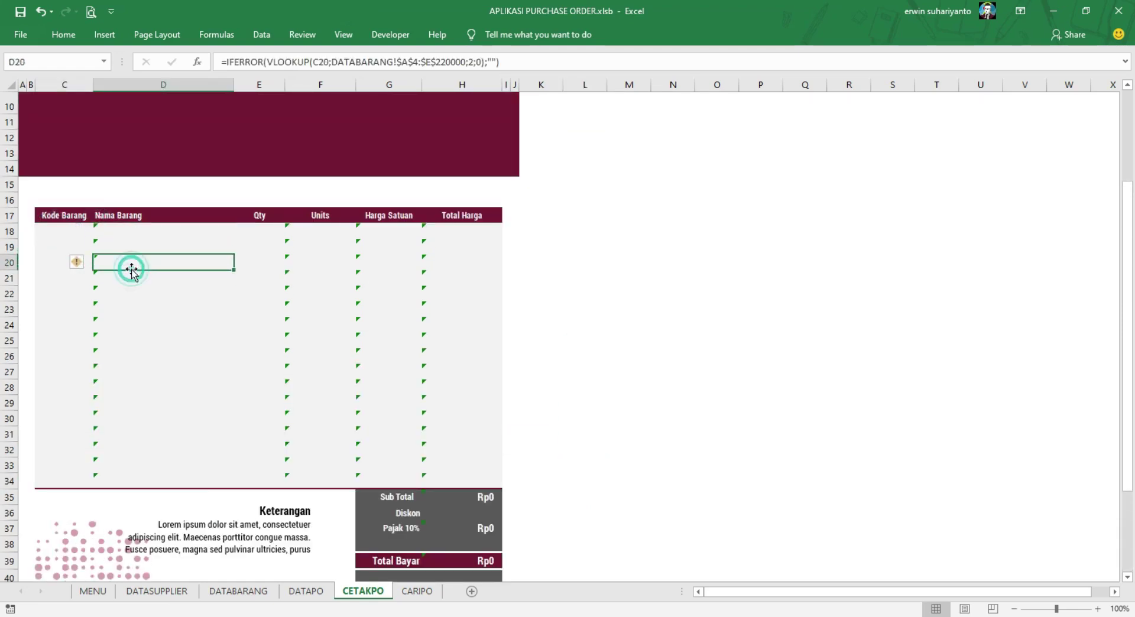
left_click(117, 228)
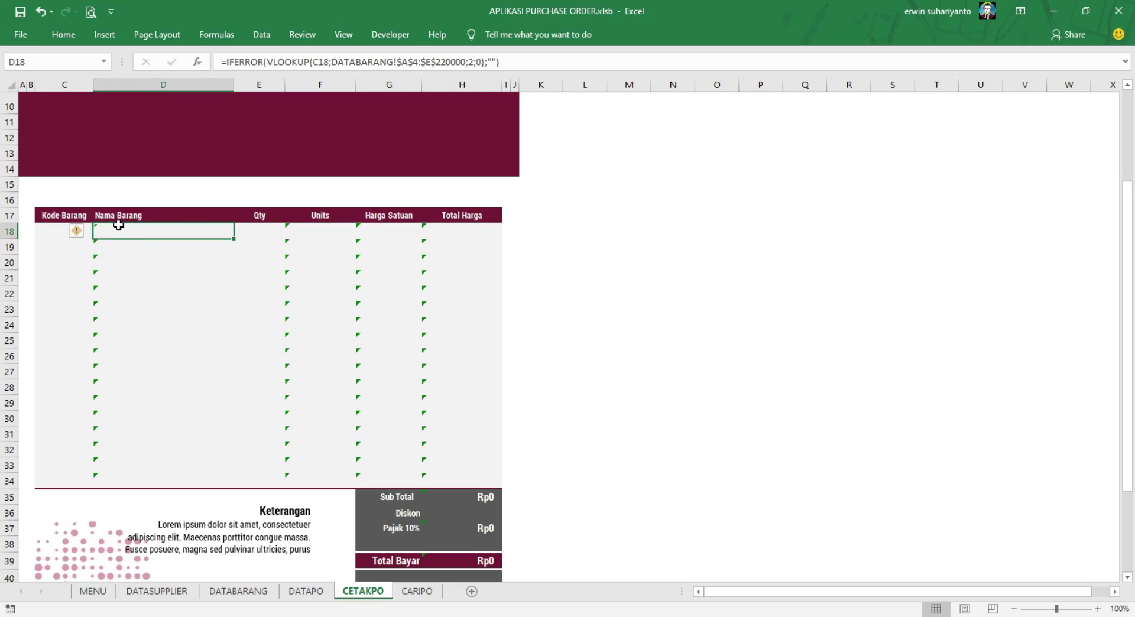
left_click(318, 227)
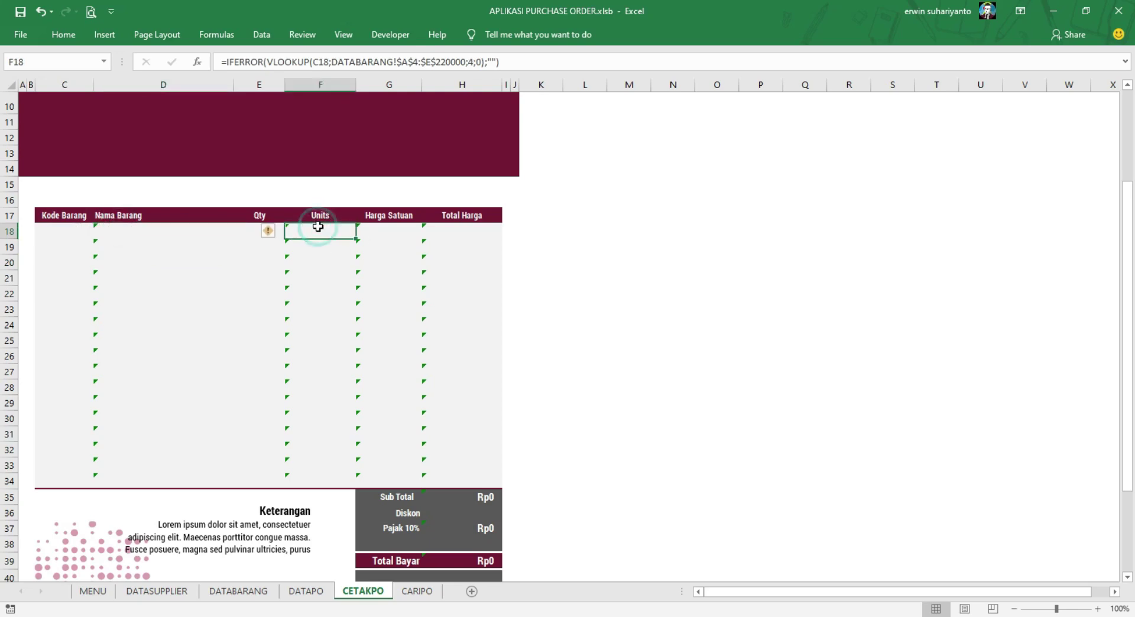
left_click(398, 227)
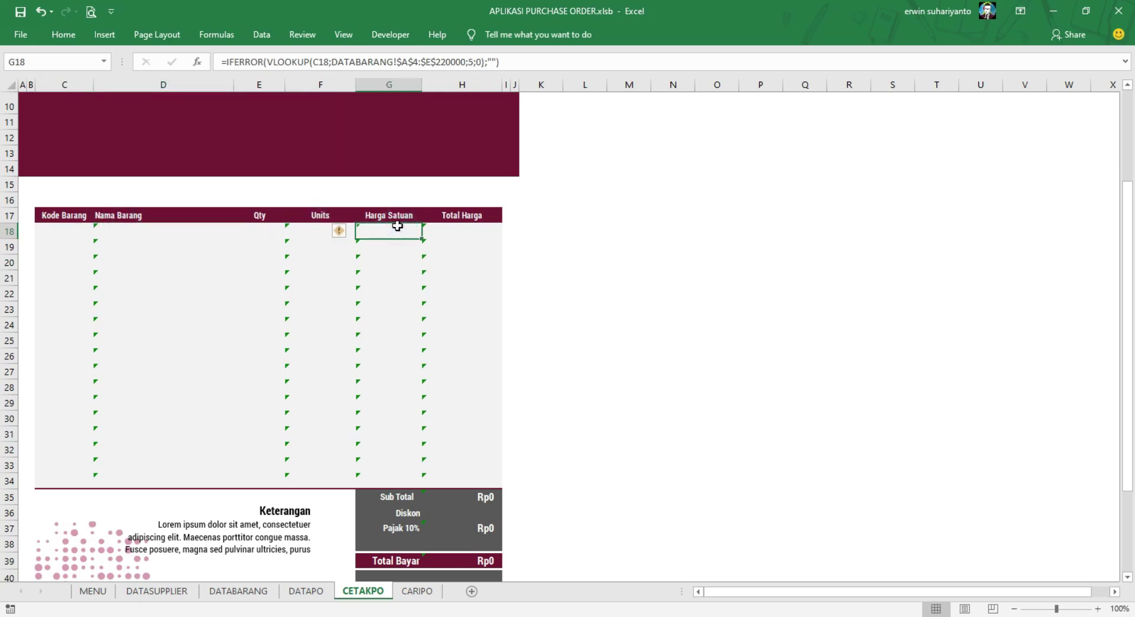
left_click(471, 229)
Step: Select the Nama Barang, Units–Total Harga, Kode Barang and Qty column ranges of the item table
left_click_drag(110, 230, 157, 462)
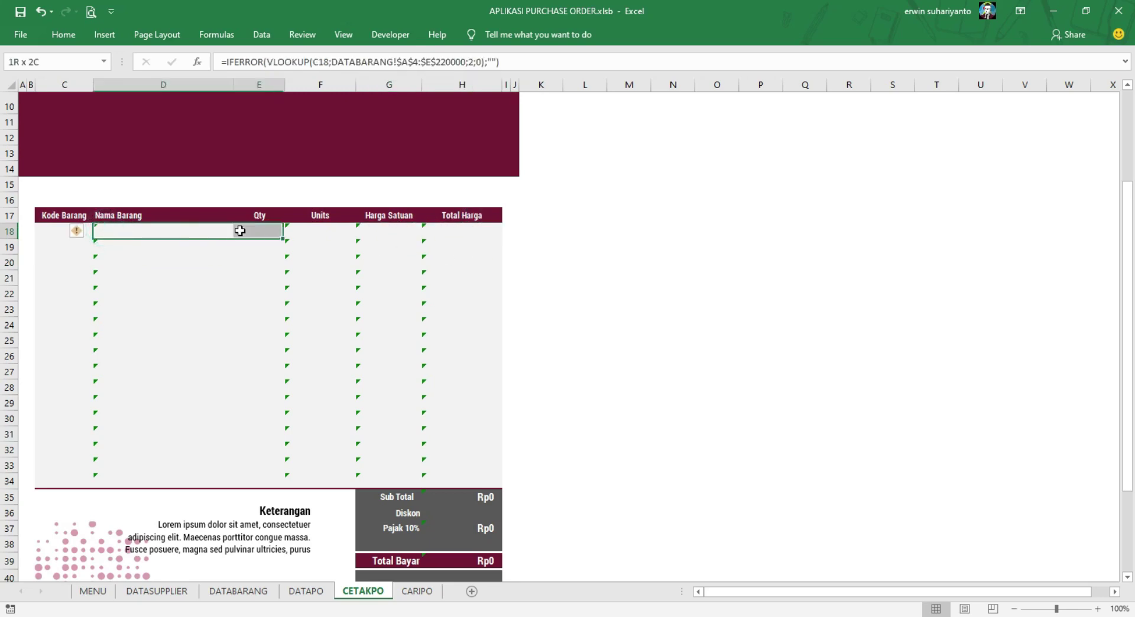
mouse_move(307, 232)
left_mouse_down()
mouse_move(460, 451)
mouse_move(454, 474)
left_mouse_up()
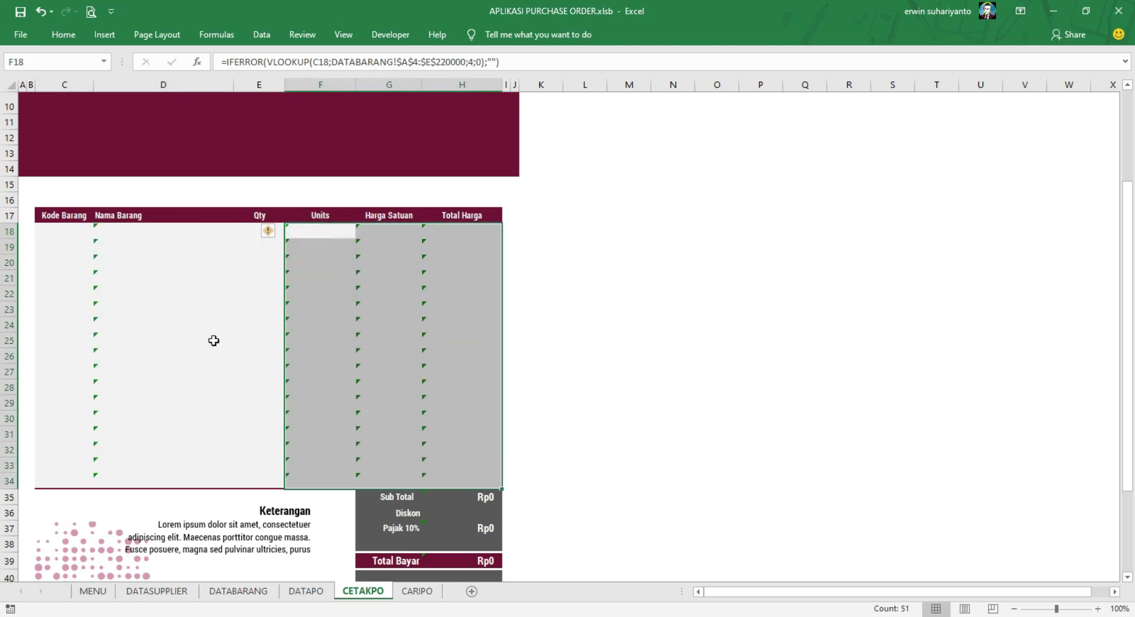
left_click_drag(71, 232, 63, 471)
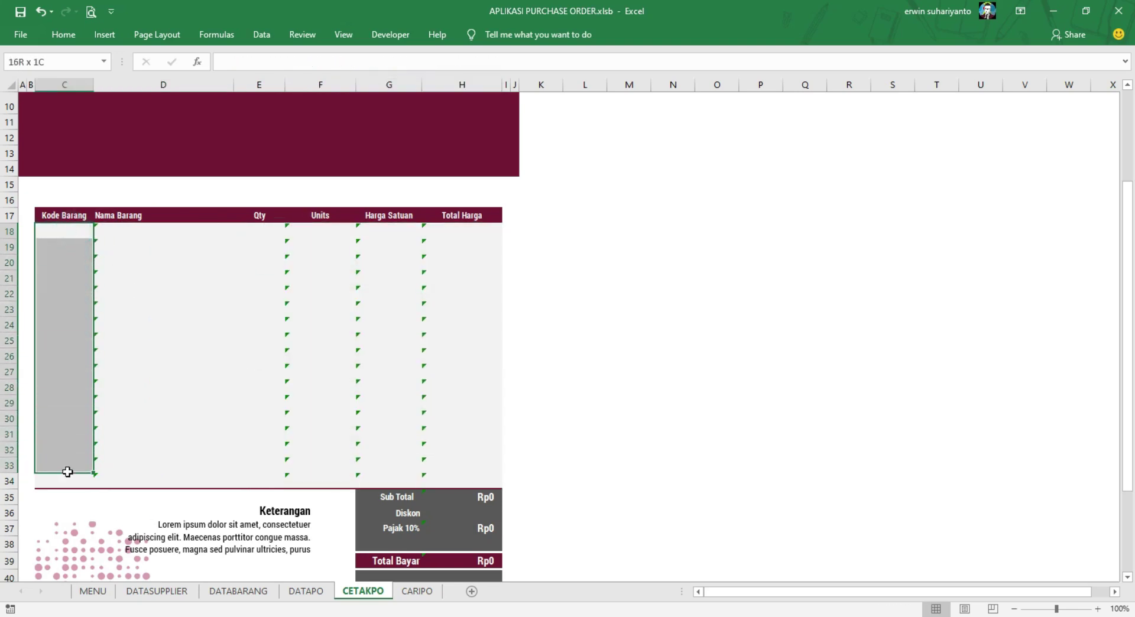
left_click_drag(263, 231, 246, 476)
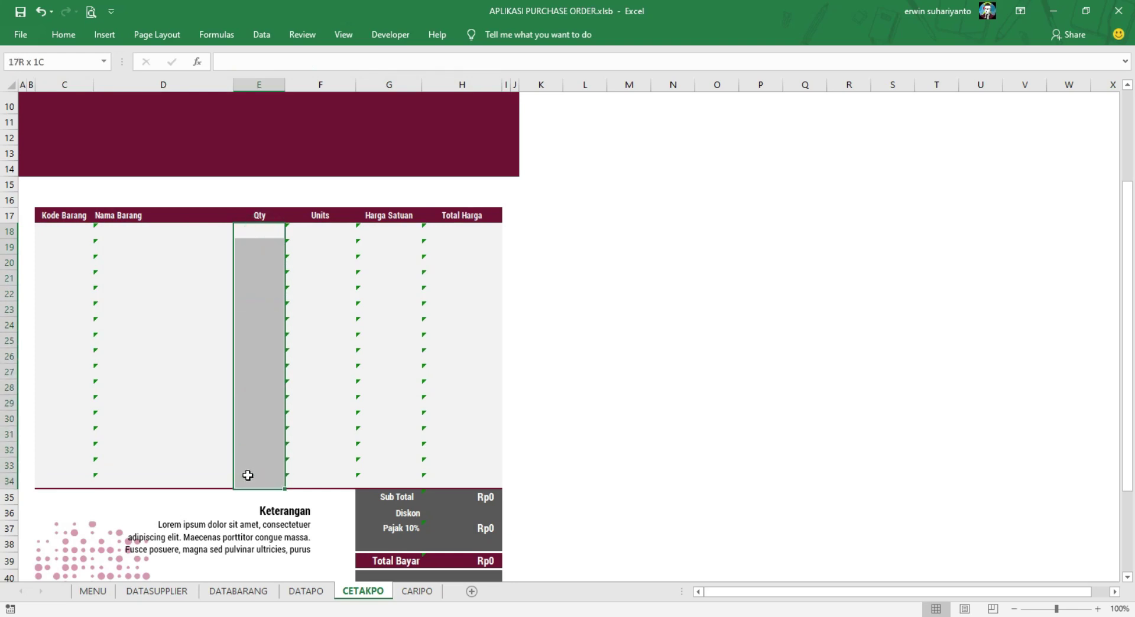
left_click(726, 370)
Step: Check the Sub Total through Total Bayar amount cells below the item table
scroll(591, 387, "up", 1)
scroll(590, 388, "up", 2)
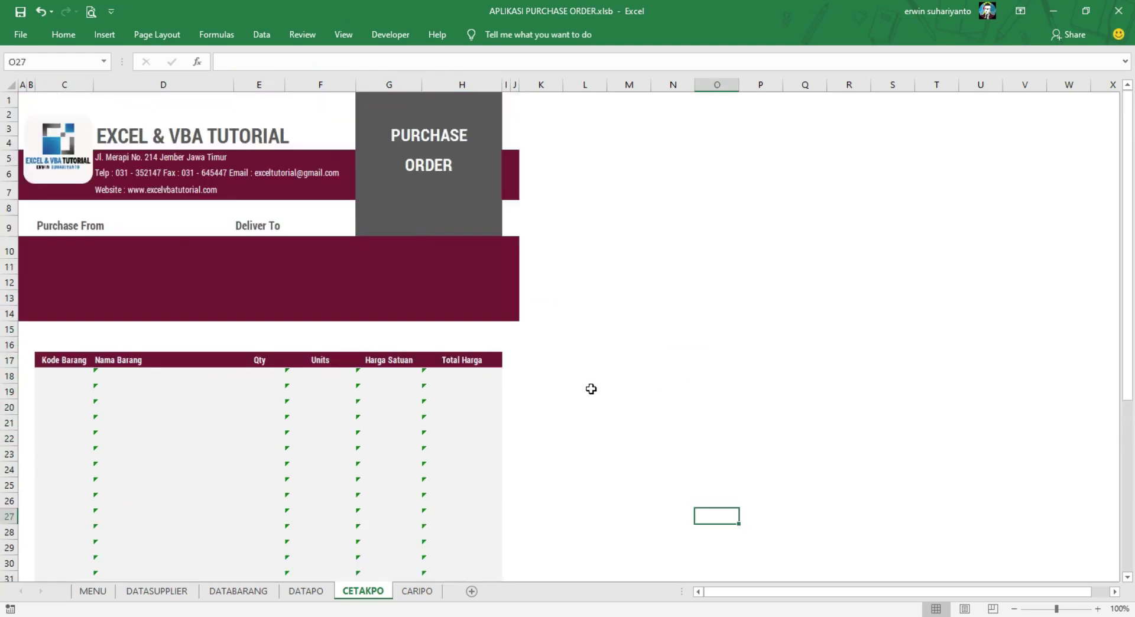
scroll(586, 385, "down", 5)
scroll(586, 385, "down", 3)
left_click_drag(429, 254, 445, 273)
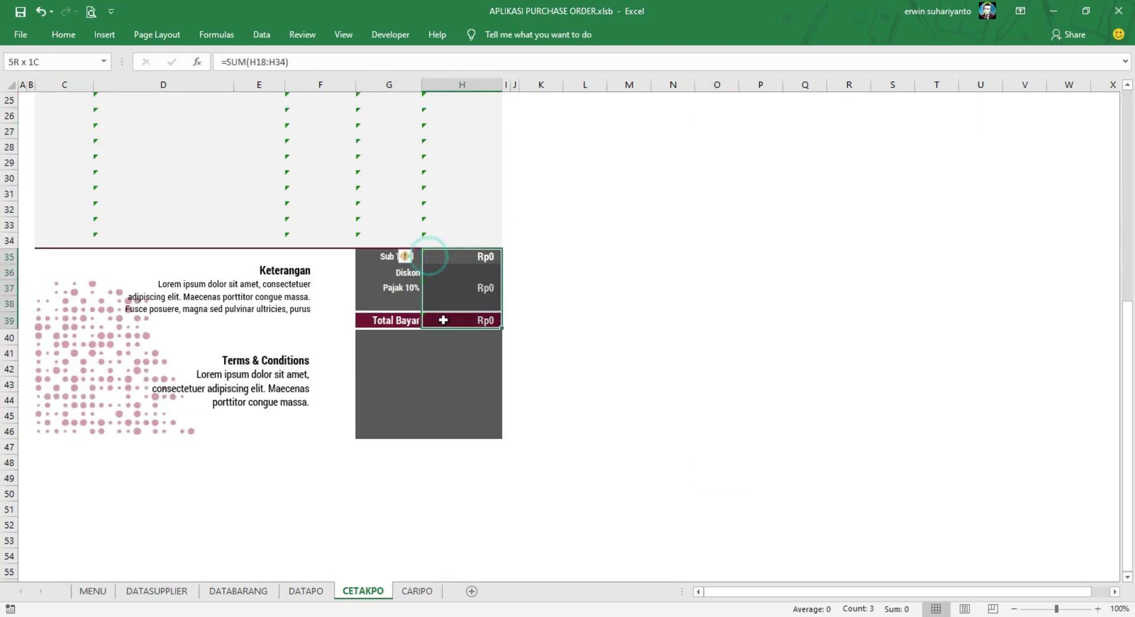
left_click(389, 264)
left_click(659, 255)
scroll(662, 243, "up", 6)
scroll(662, 244, "up", 2)
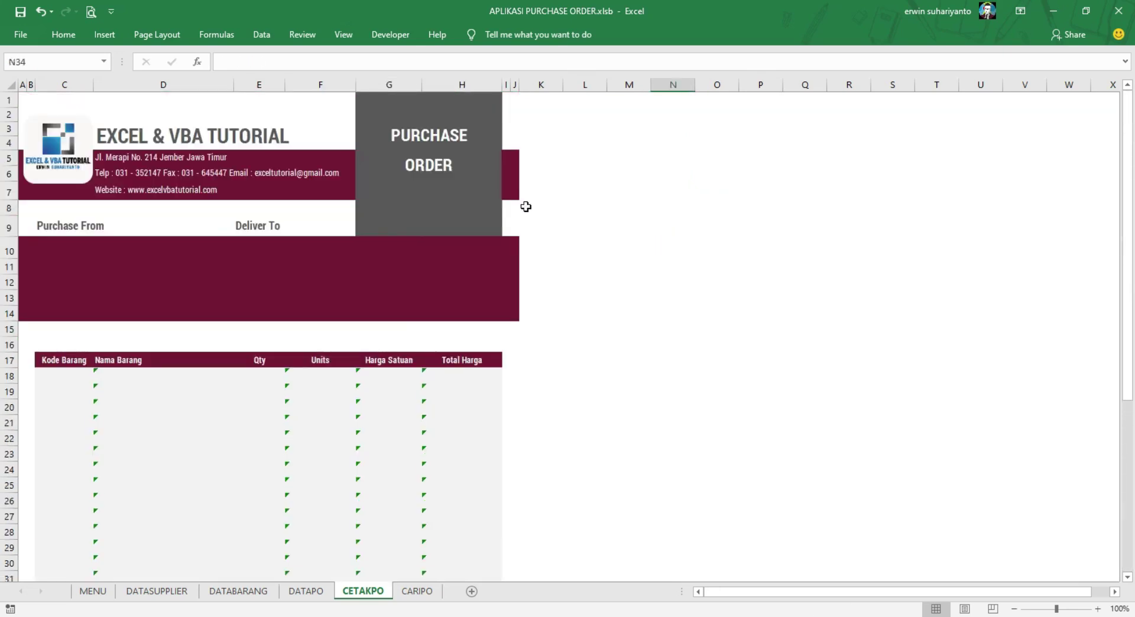
Step: On CARIPO, AutoFit columns I, H, B and A for totals, prices, dates and PO numbers
left_click(395, 269)
left_click(242, 285)
left_click(101, 278)
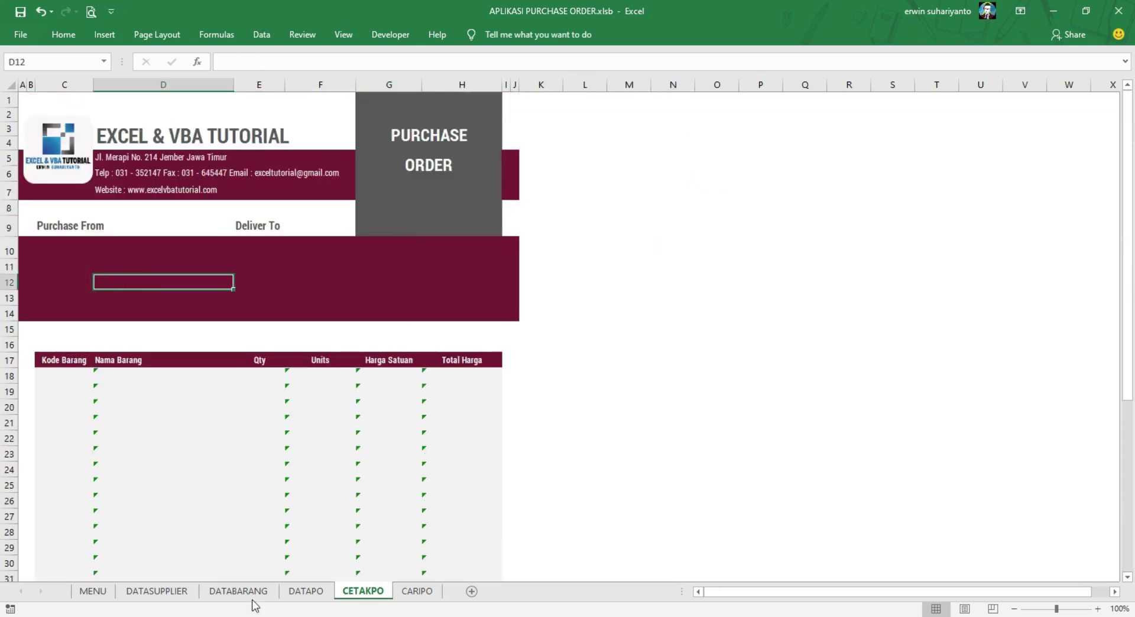
left_click(415, 592)
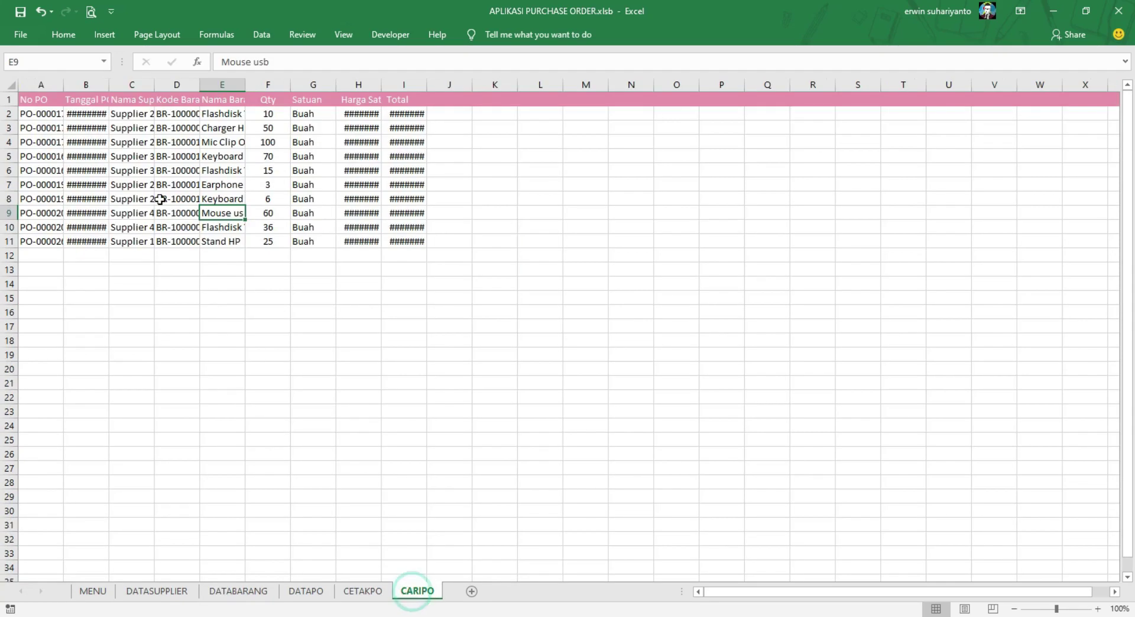
double_click(427, 85)
left_click_drag(384, 83, 384, 84)
double_click(384, 84)
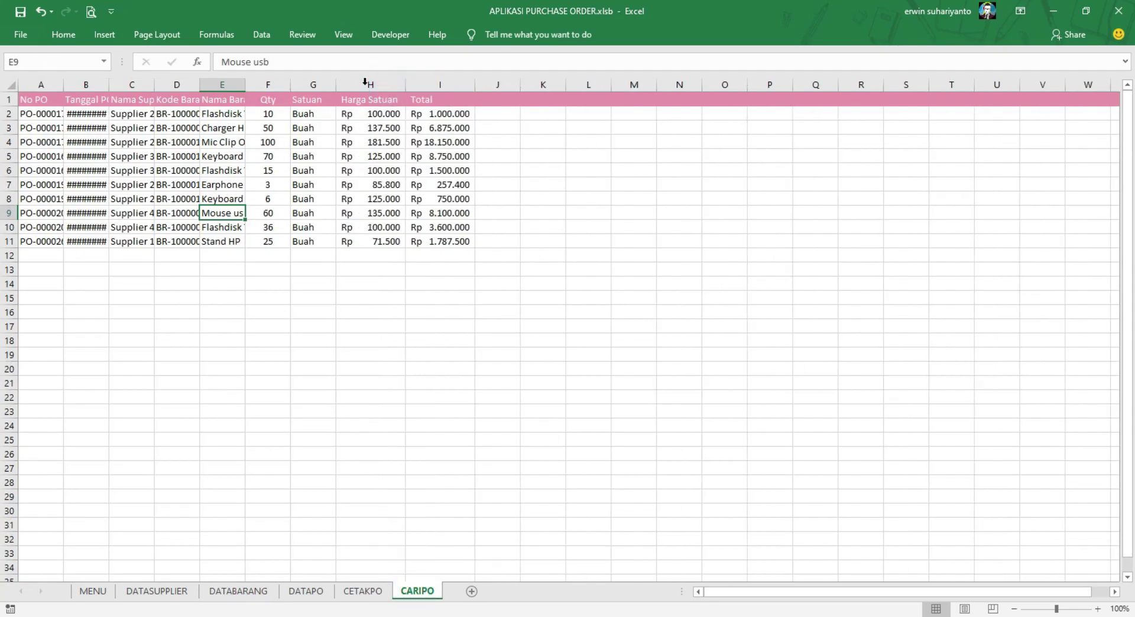
double_click(109, 83)
double_click(64, 84)
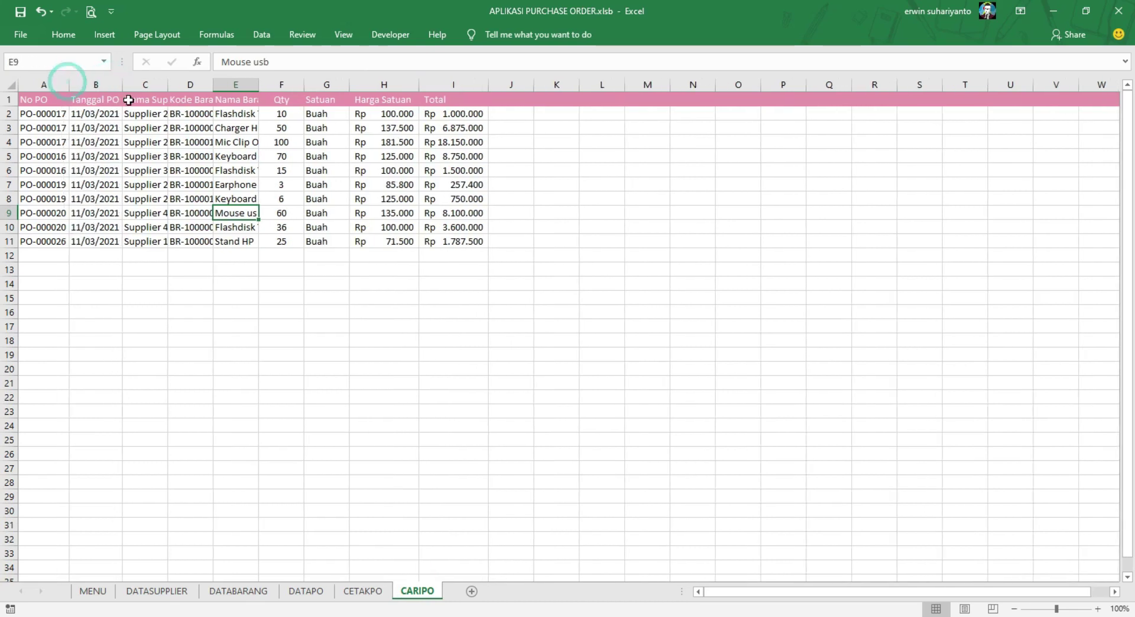
Step: AutoFit columns D, C and E for item codes, supplier and item names, then return to MENU
left_click(178, 294)
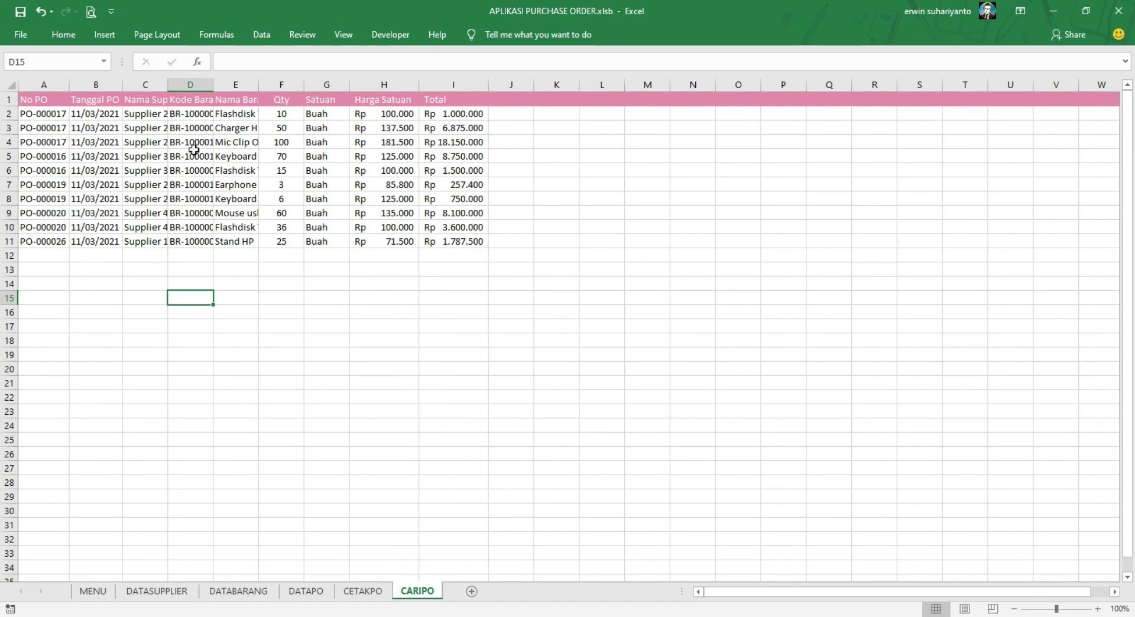
double_click(213, 83)
double_click(168, 84)
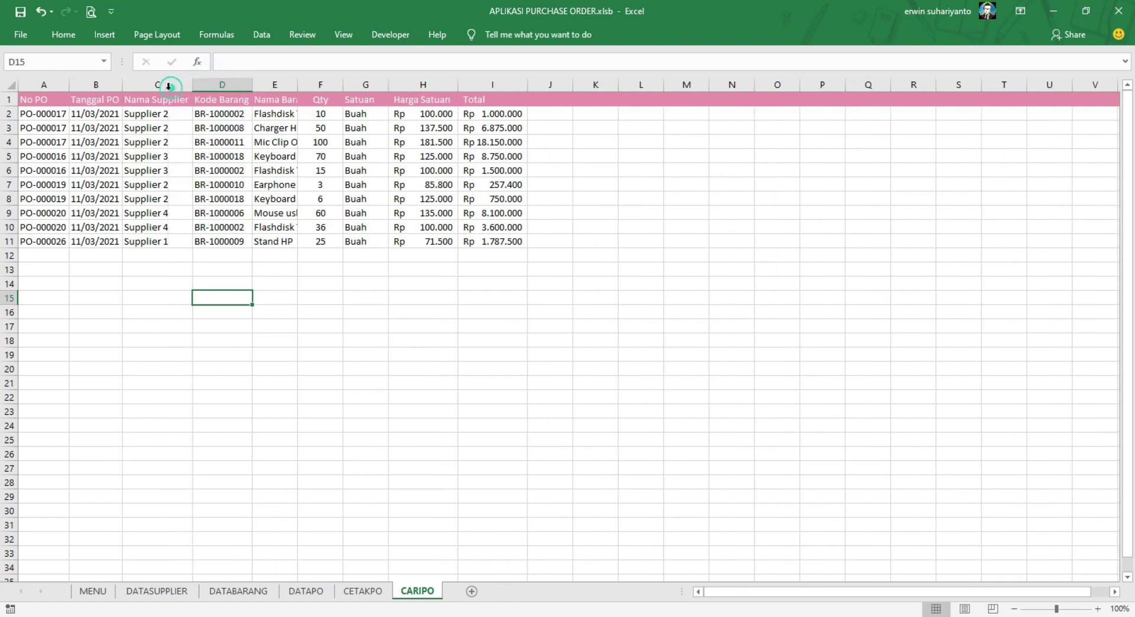
left_click(96, 83)
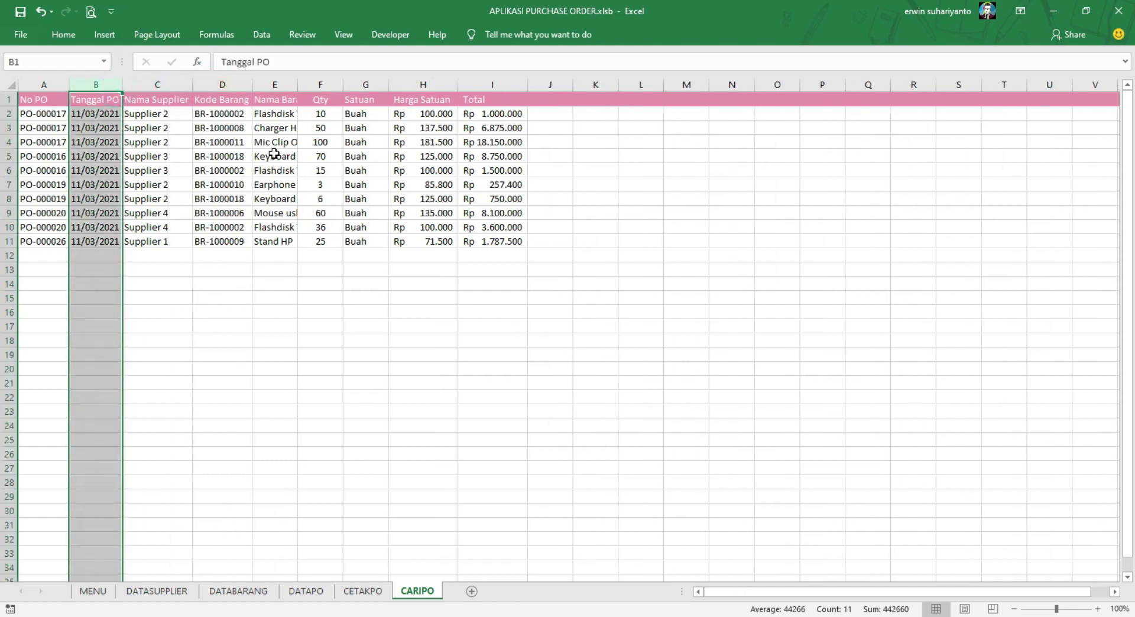
double_click(298, 83)
left_click(258, 341)
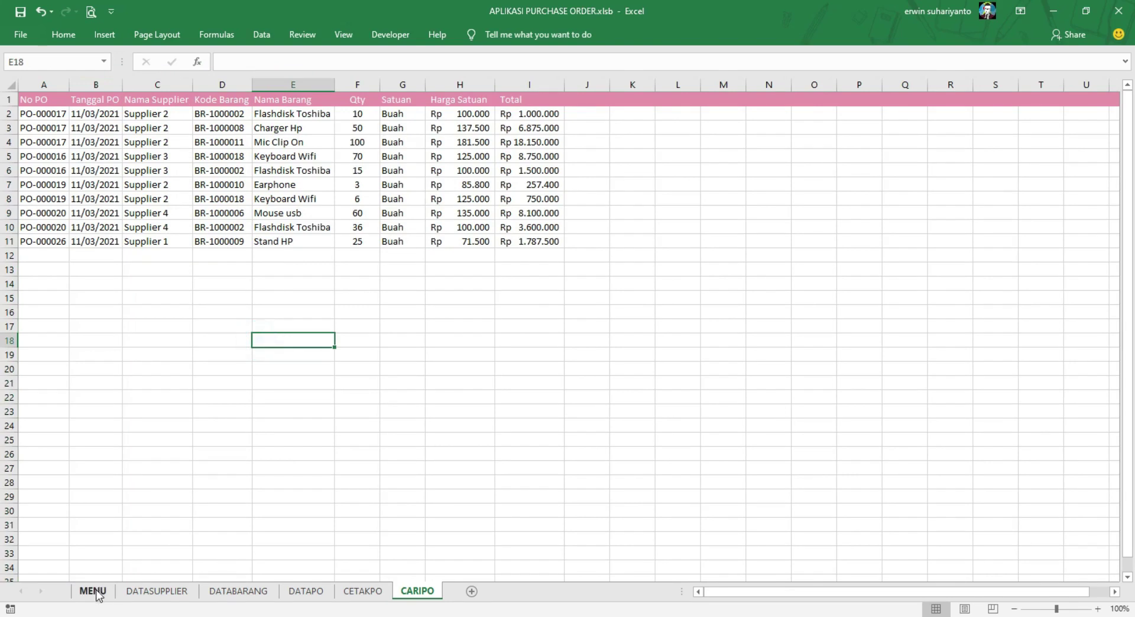
left_click(93, 592)
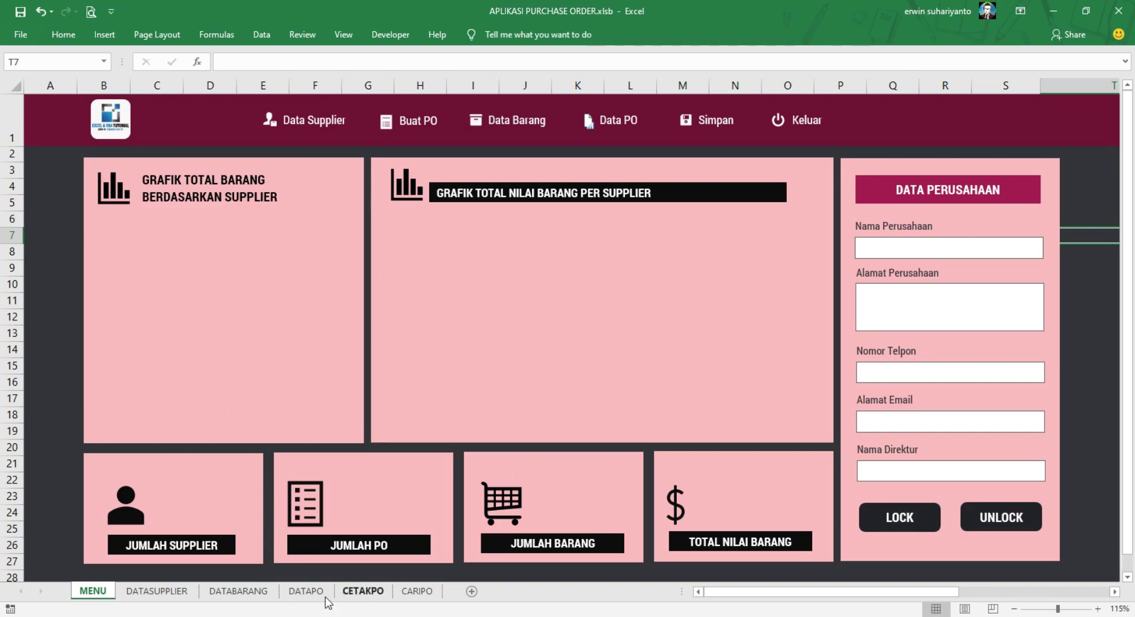
Step: Show the CETAKPO purchase-order sheet
left_click(361, 592)
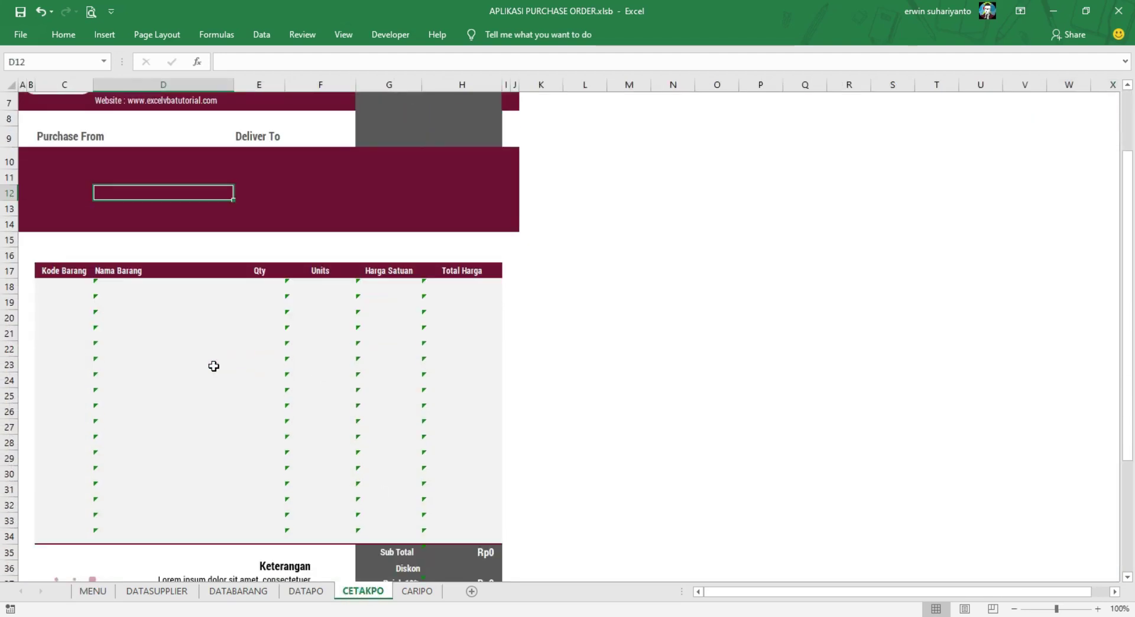
scroll(216, 364, "up", 2)
scroll(218, 314, "down", 3)
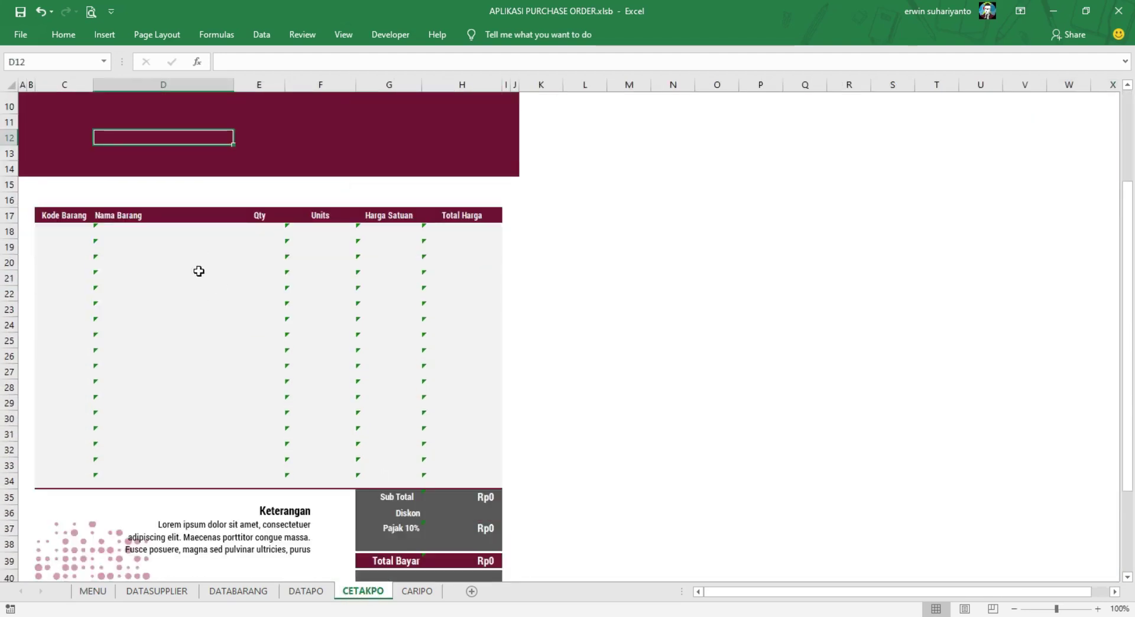
scroll(222, 281, "up", 3)
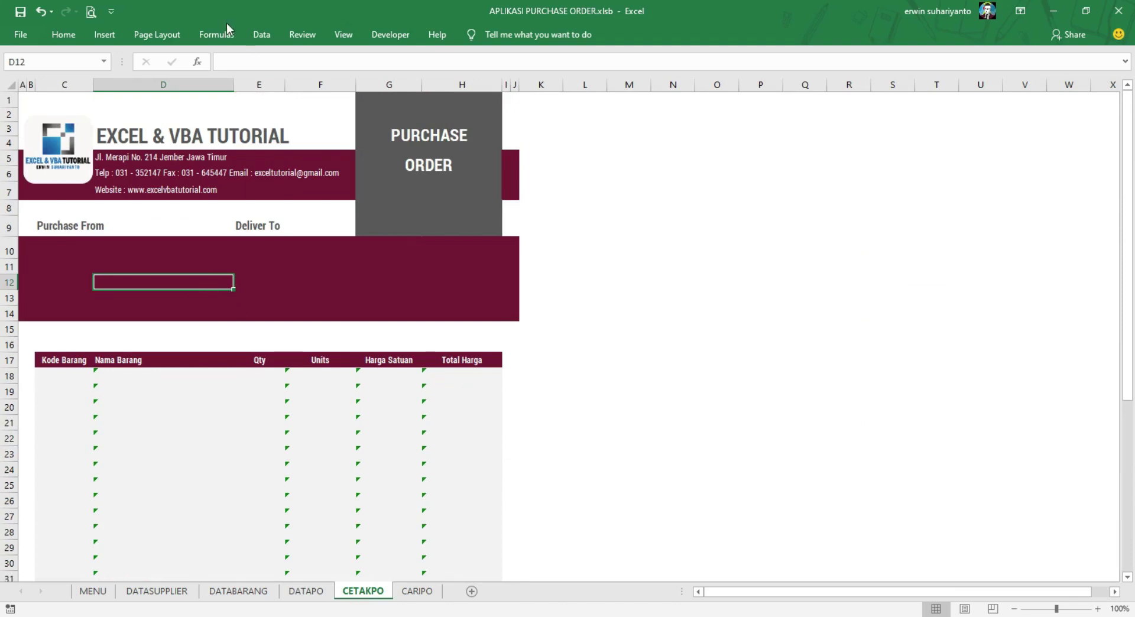
Step: In Name Manager, inspect the CETAKPO!C18:C34 range TABELPO refers to, leaving it unedited
left_click(226, 31)
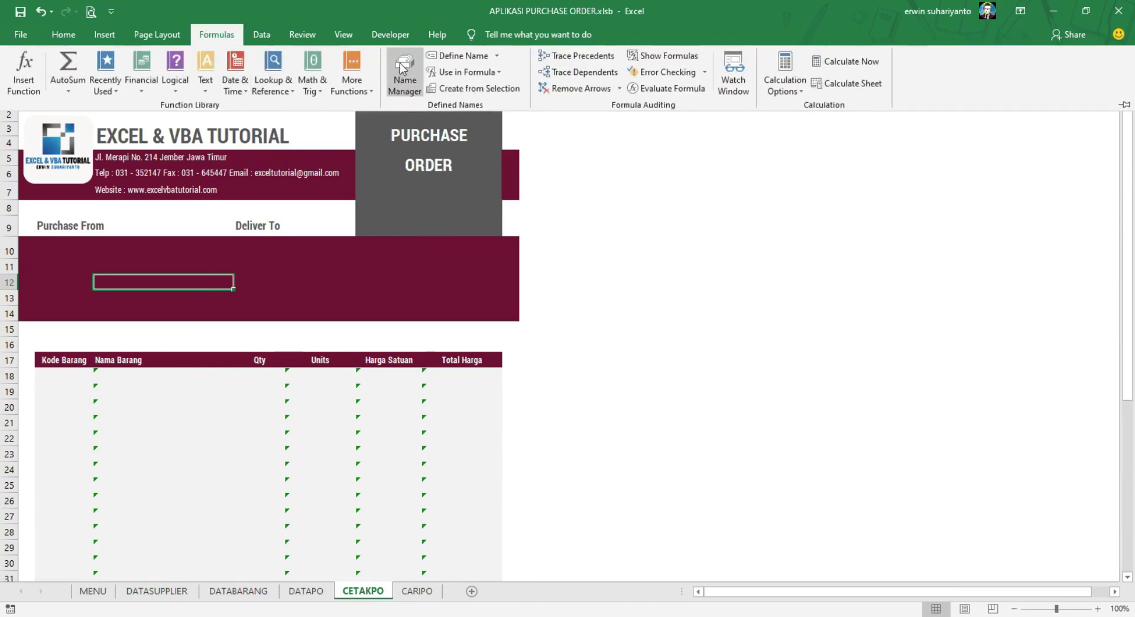
left_click(399, 63)
left_click_drag(556, 160, 539, 179)
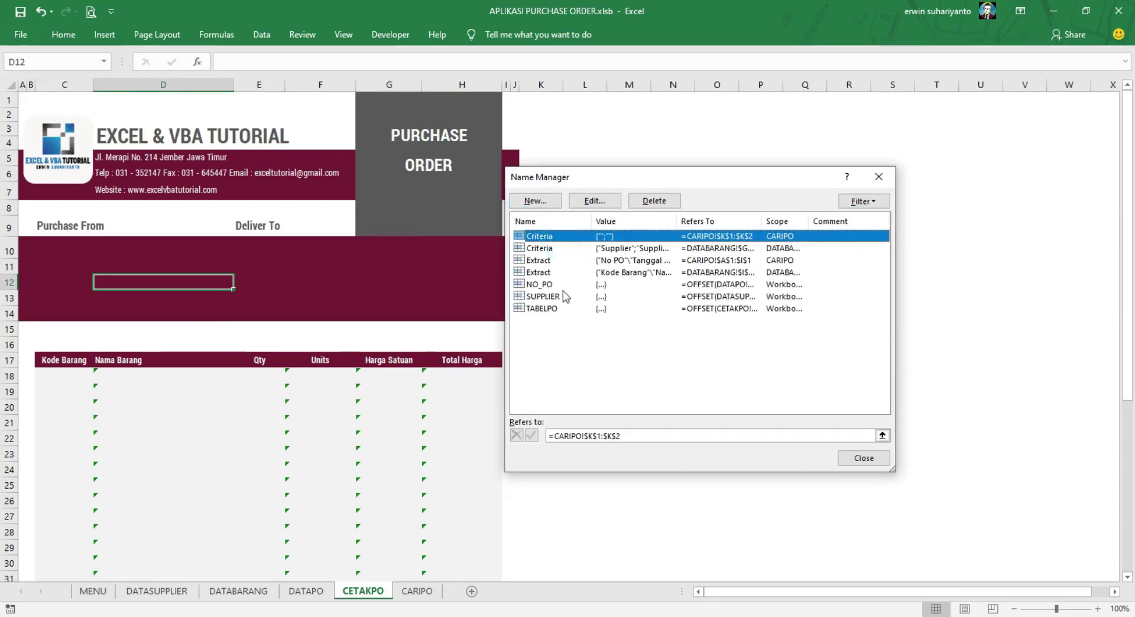
left_click(548, 309)
left_click(786, 438)
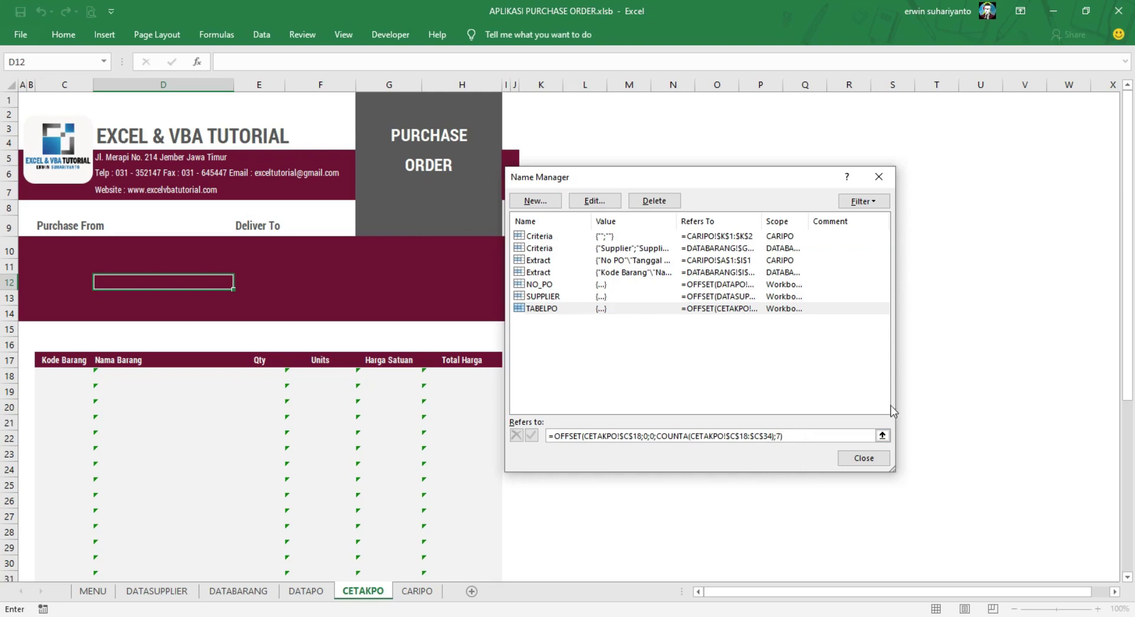
left_click(555, 313)
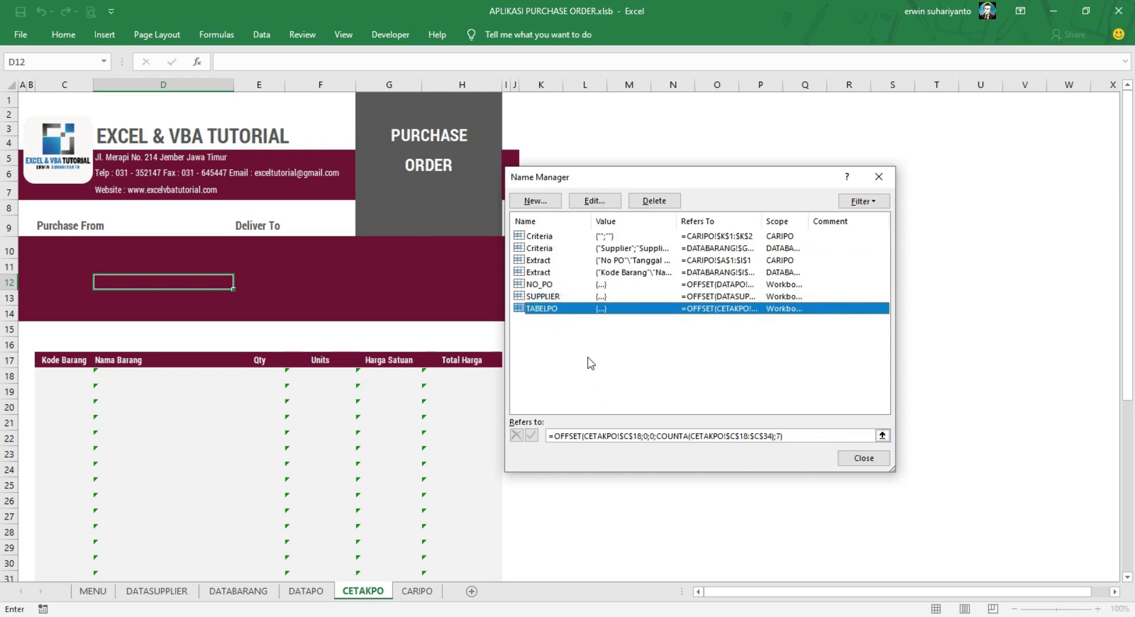
scroll(588, 357, "down", 2)
scroll(566, 411, "down", 1)
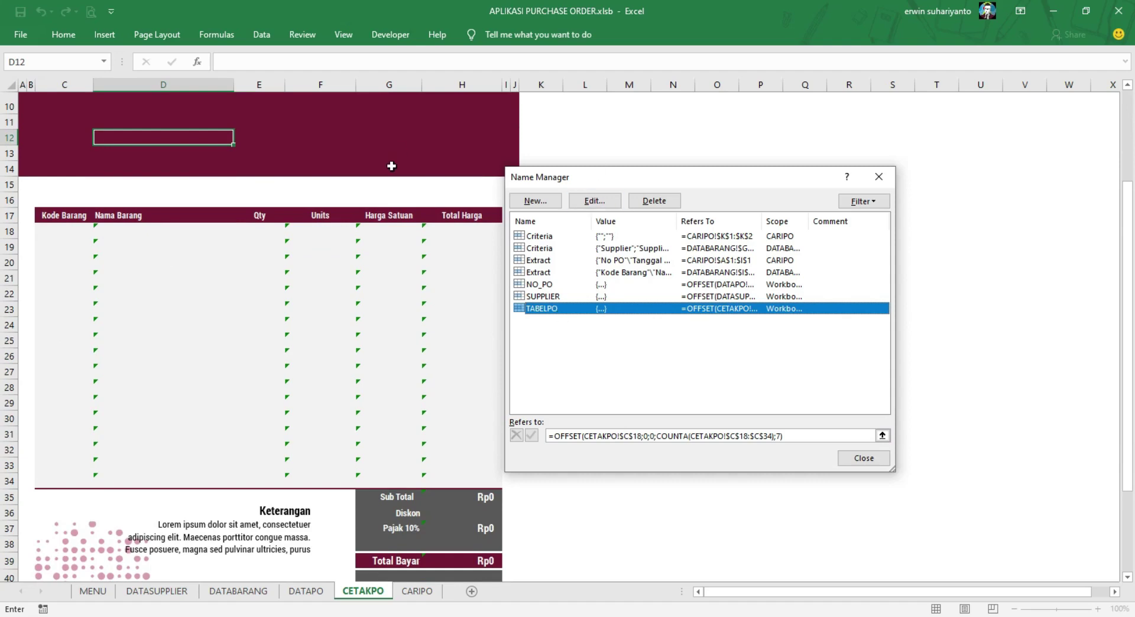
left_click(559, 315)
Step: Check the DATAPO range the NO_PO name refers to, without changing it
left_click(556, 285)
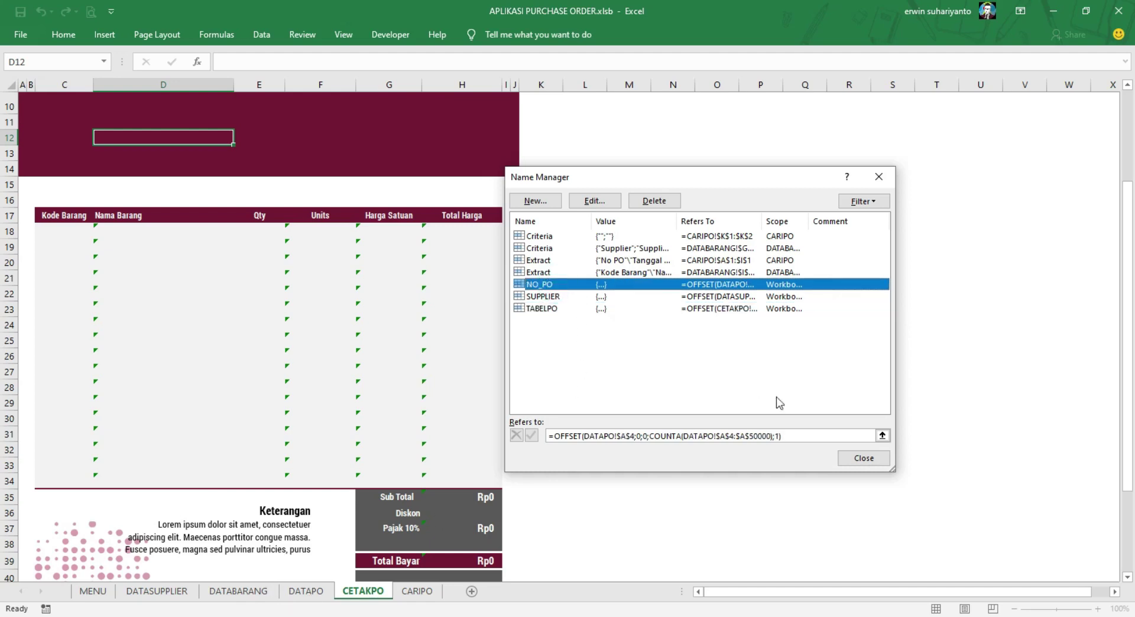
left_click(793, 436)
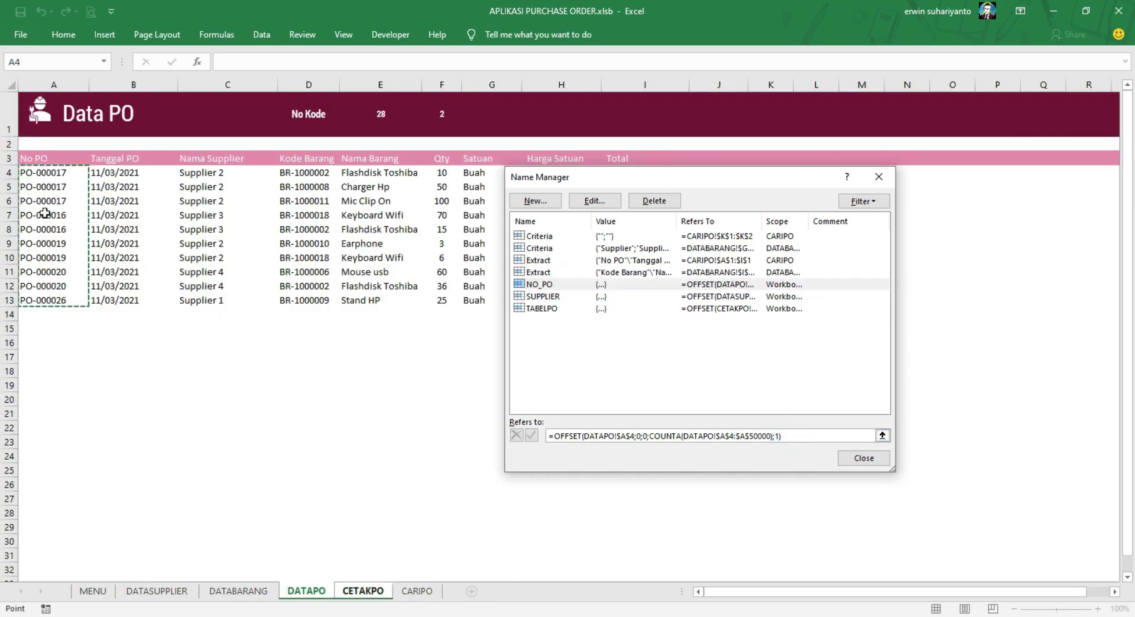
left_click(541, 284)
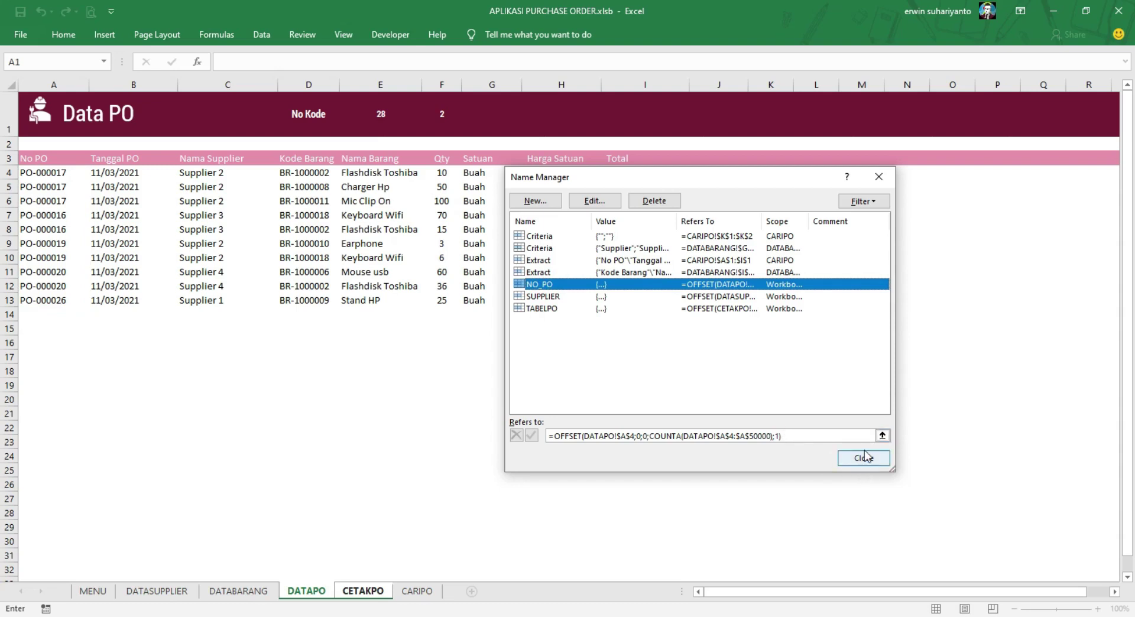
Step: Close Name Manager and scroll across the MENU dashboard's supplier, PO, item and total panels
left_click(864, 458)
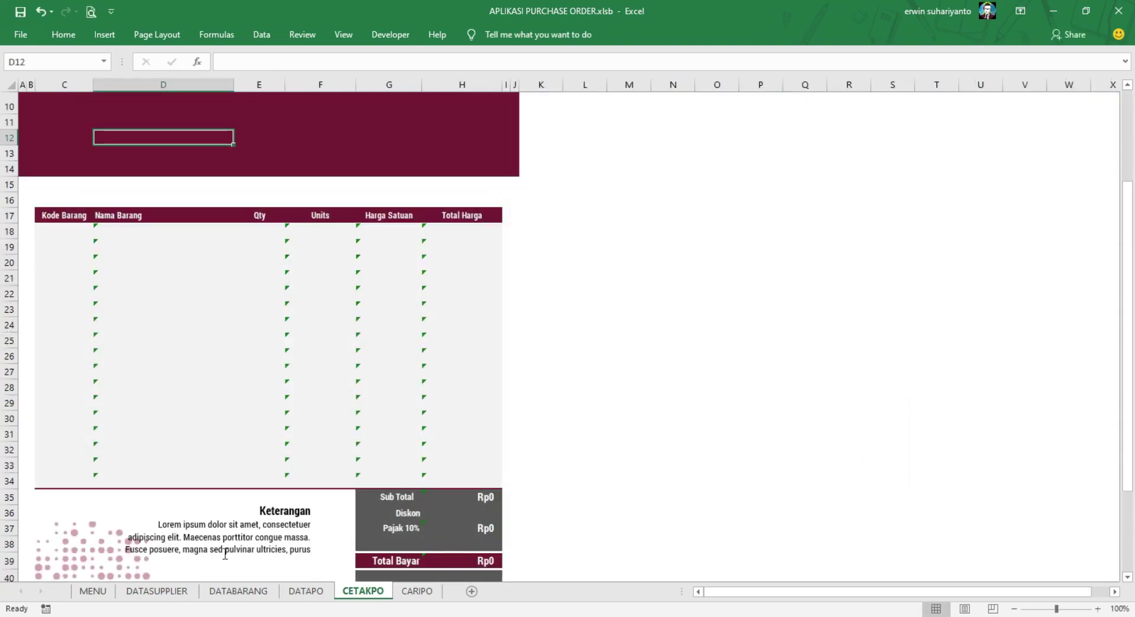
left_click(105, 592)
scroll(607, 414, "down", 2)
scroll(496, 433, "up", 2)
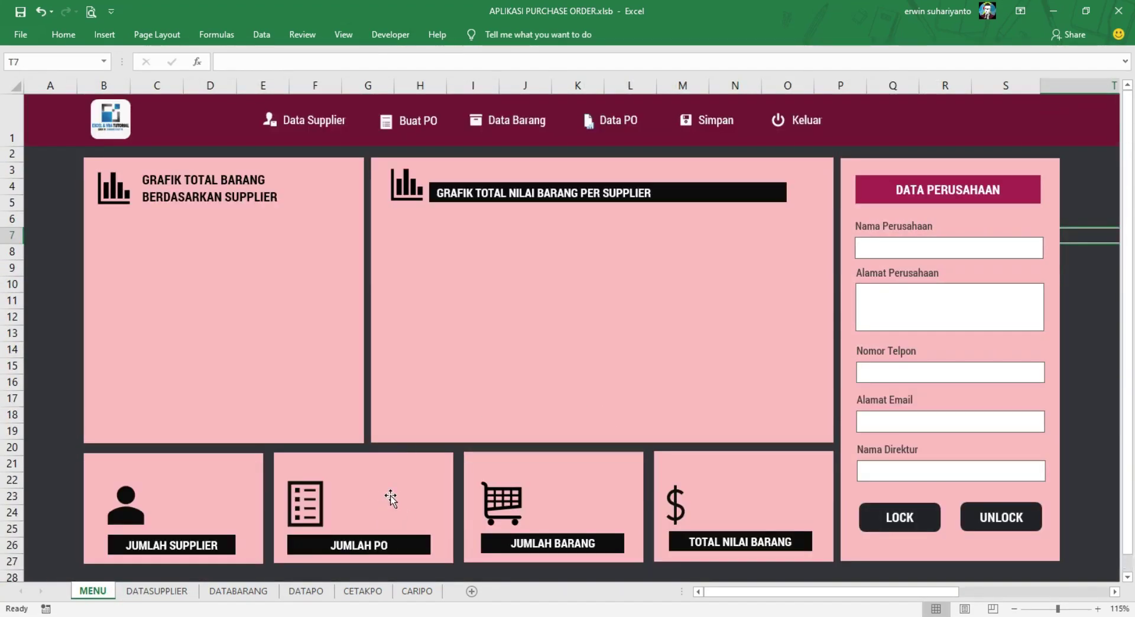
left_click_drag(831, 590, 921, 588)
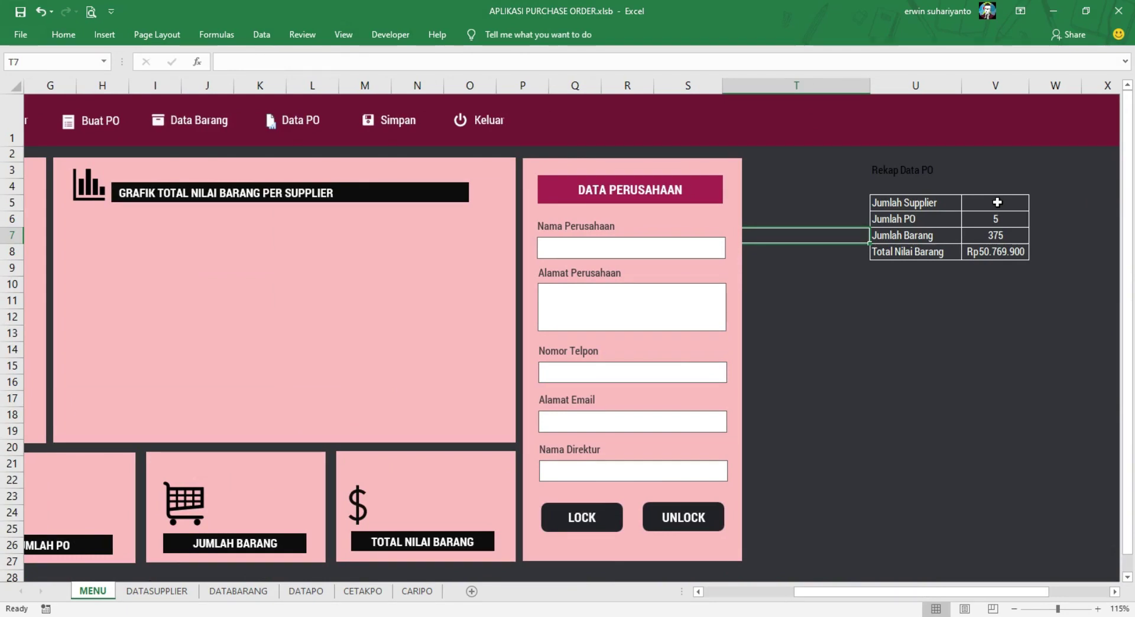
left_click_drag(869, 592, 778, 591)
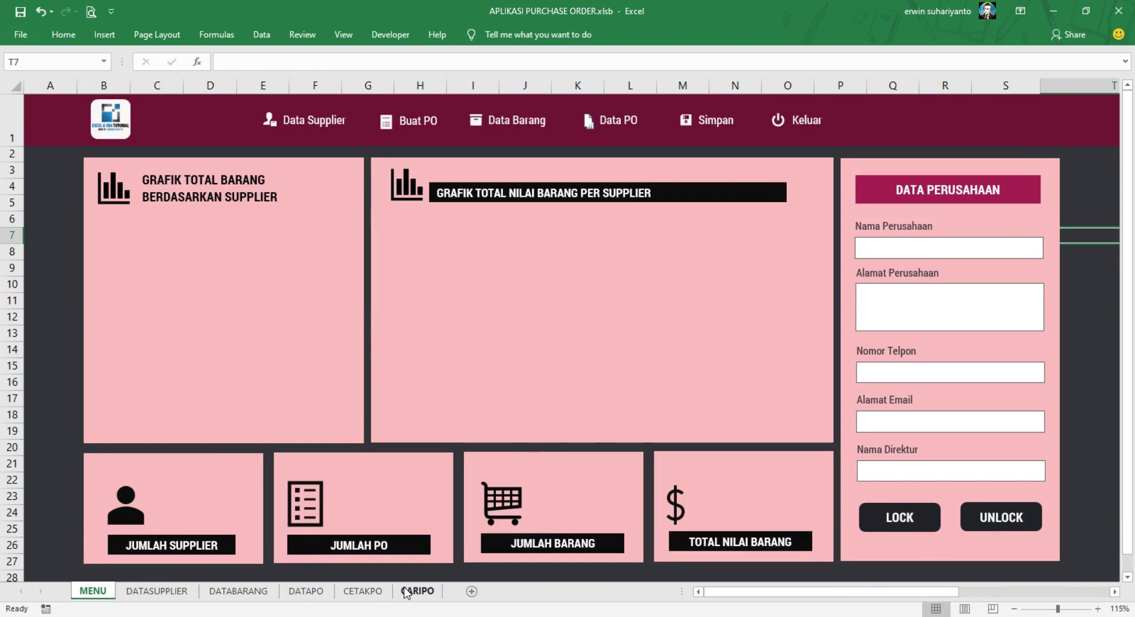
left_click(302, 34)
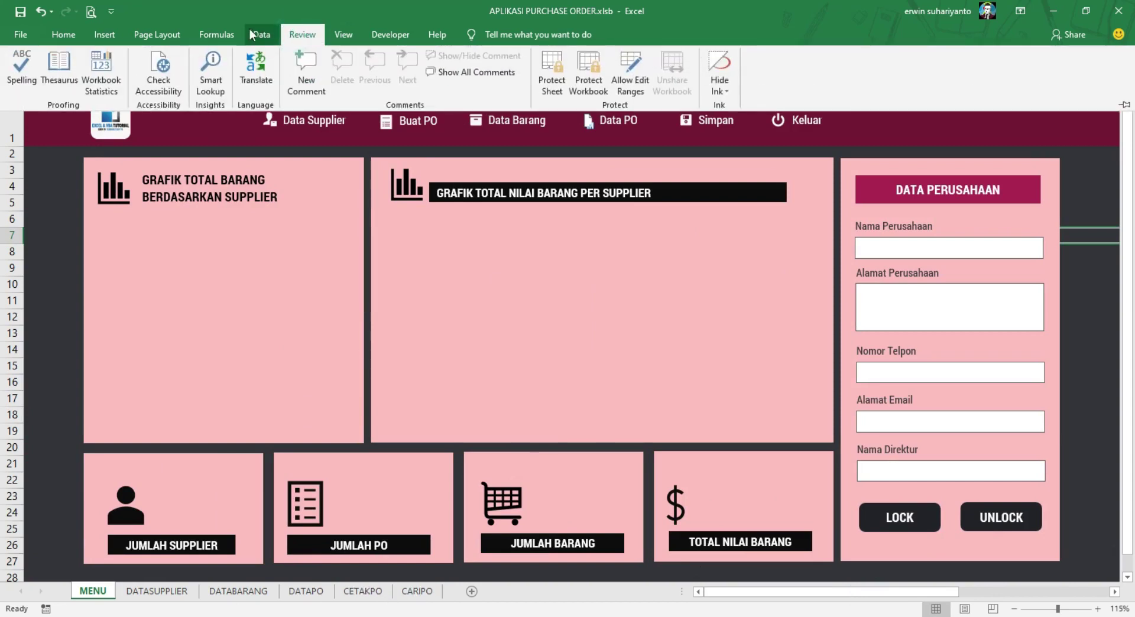
Step: Review the TABELPO, NO_PO and SUPPLIER formulas in Name Manager, then close it
left_click(216, 35)
left_click(405, 71)
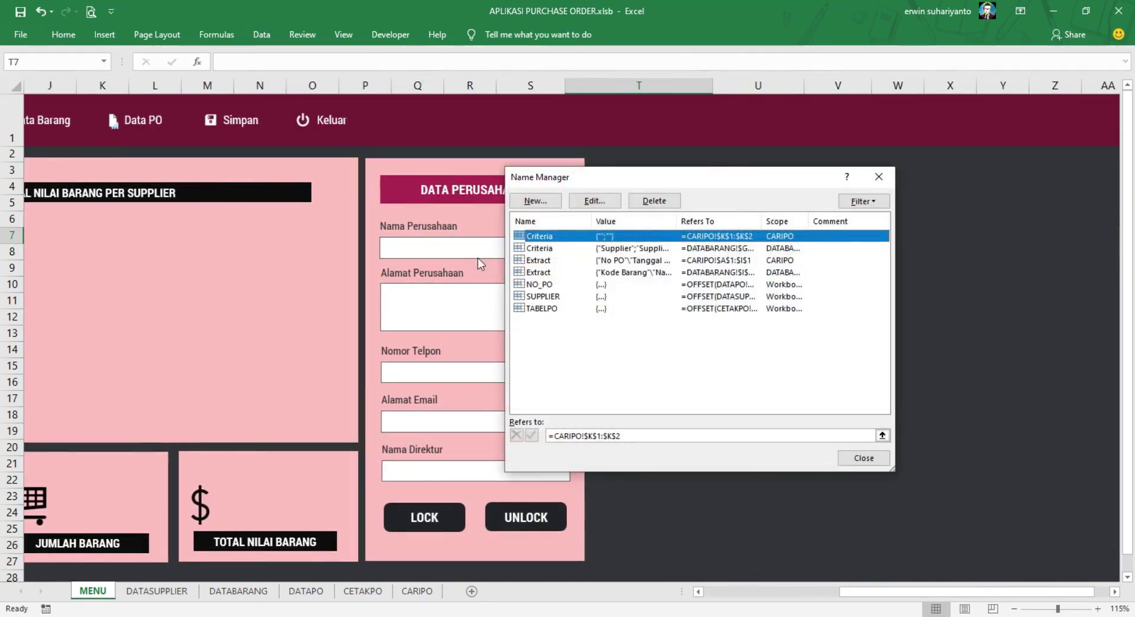
left_click(546, 310)
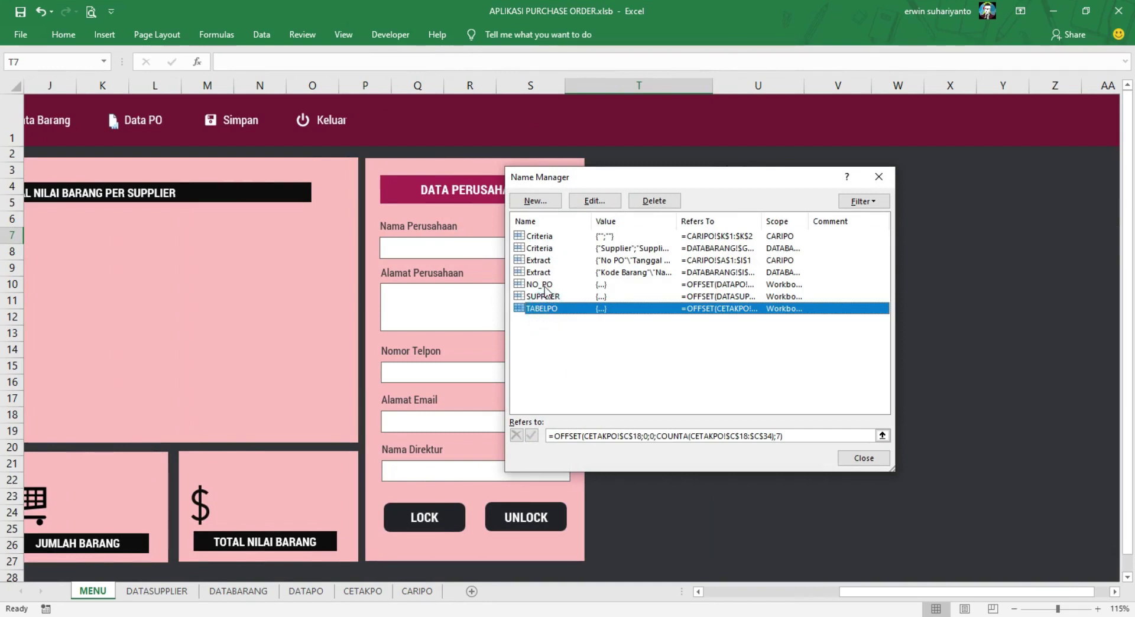
left_click(545, 286)
left_click(542, 297)
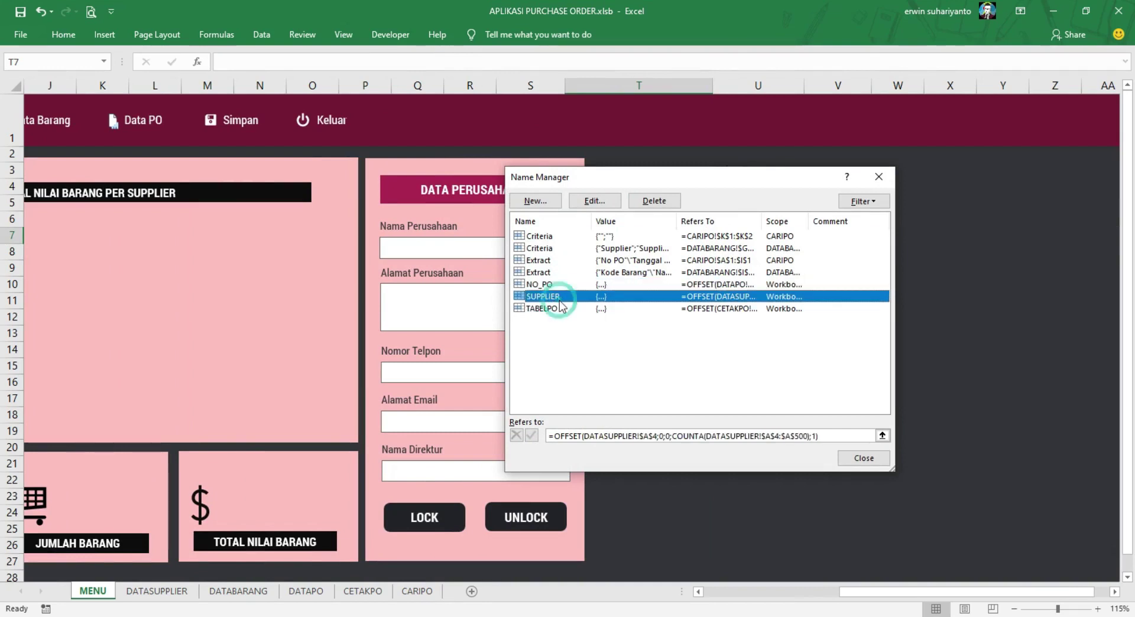
left_click(822, 435)
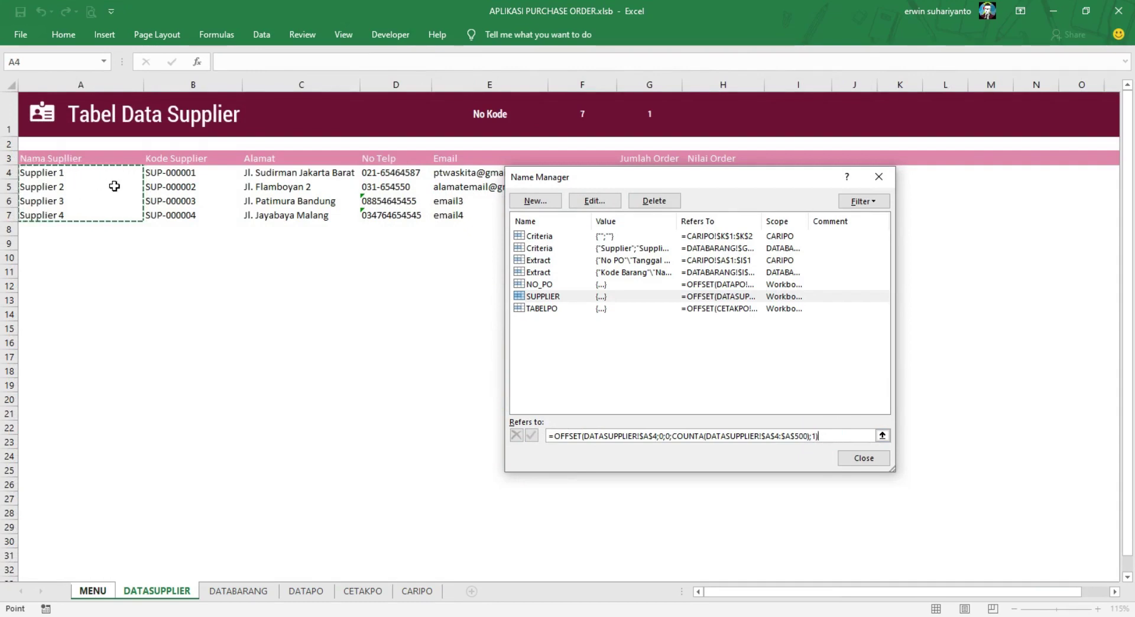
left_click(864, 459)
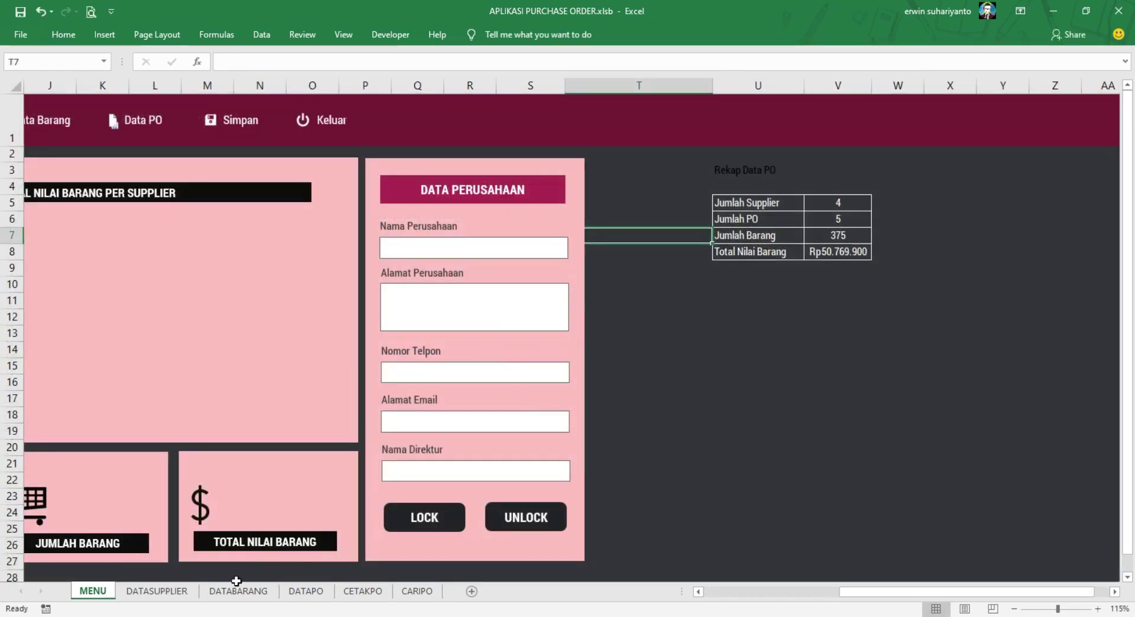
Step: View DATASUPPLIER and DATABARANG, checking the supplier dropdown in cell C23 without picking one
left_click(175, 596)
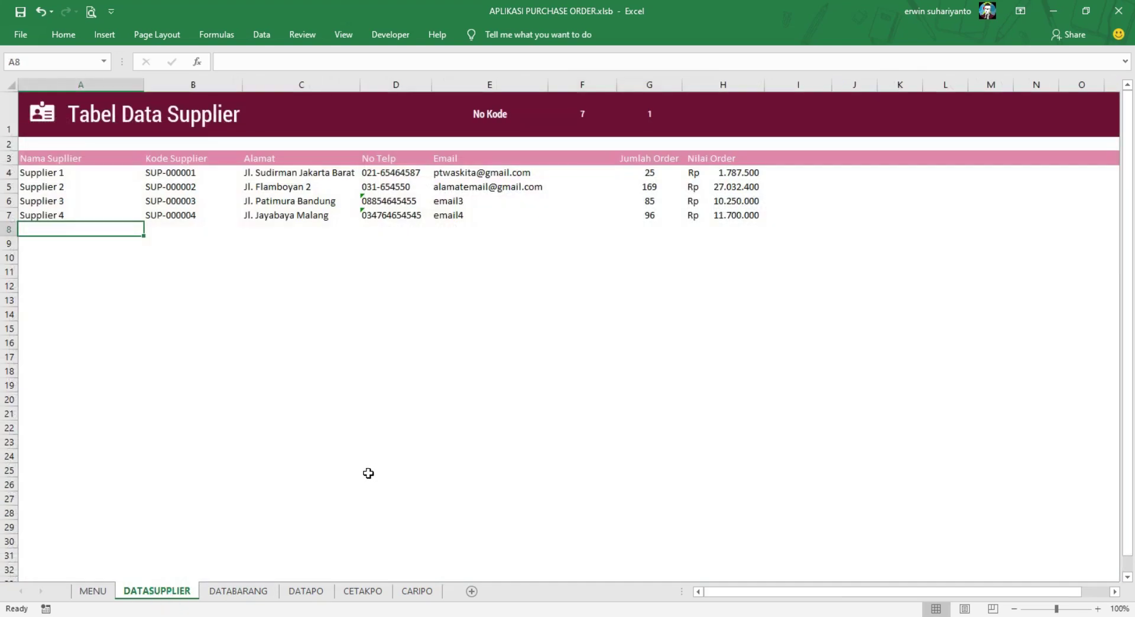
left_click(238, 591)
left_click(313, 445)
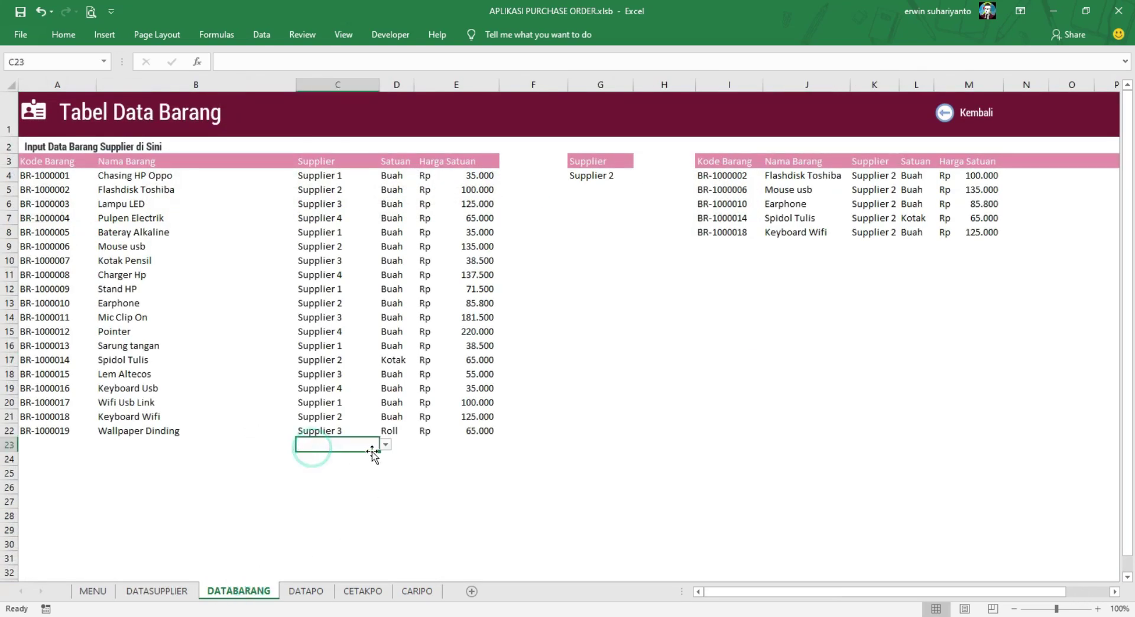
left_click(385, 445)
left_click(426, 469)
Step: Return to the MENU dashboard from column A and show the Developer tools
left_click(92, 591)
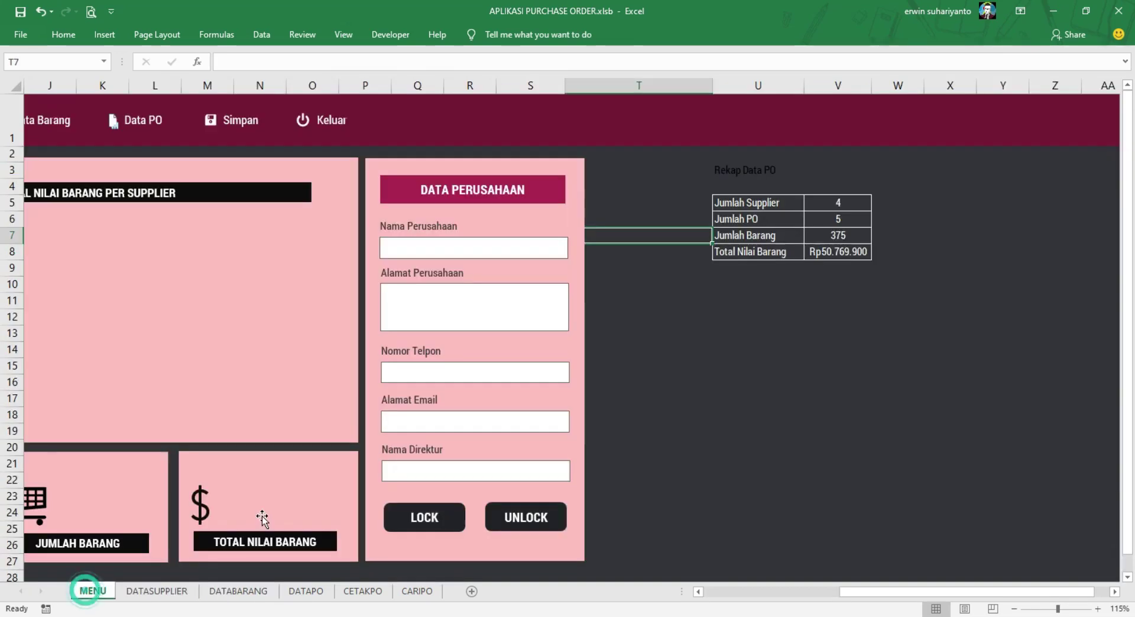
left_click(727, 591)
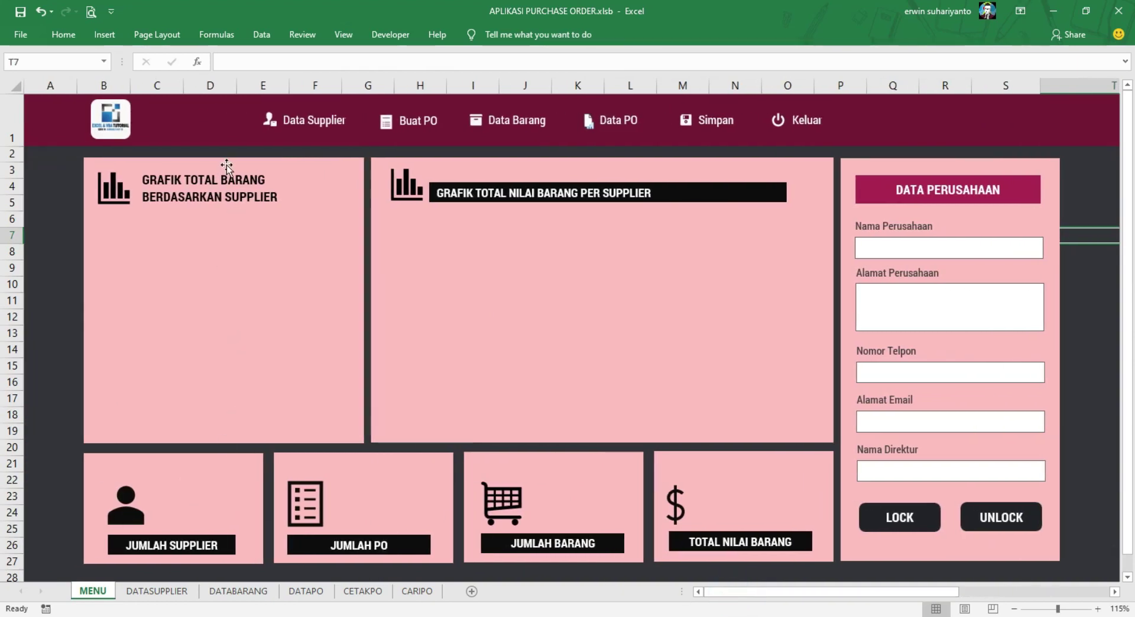
left_click(391, 36)
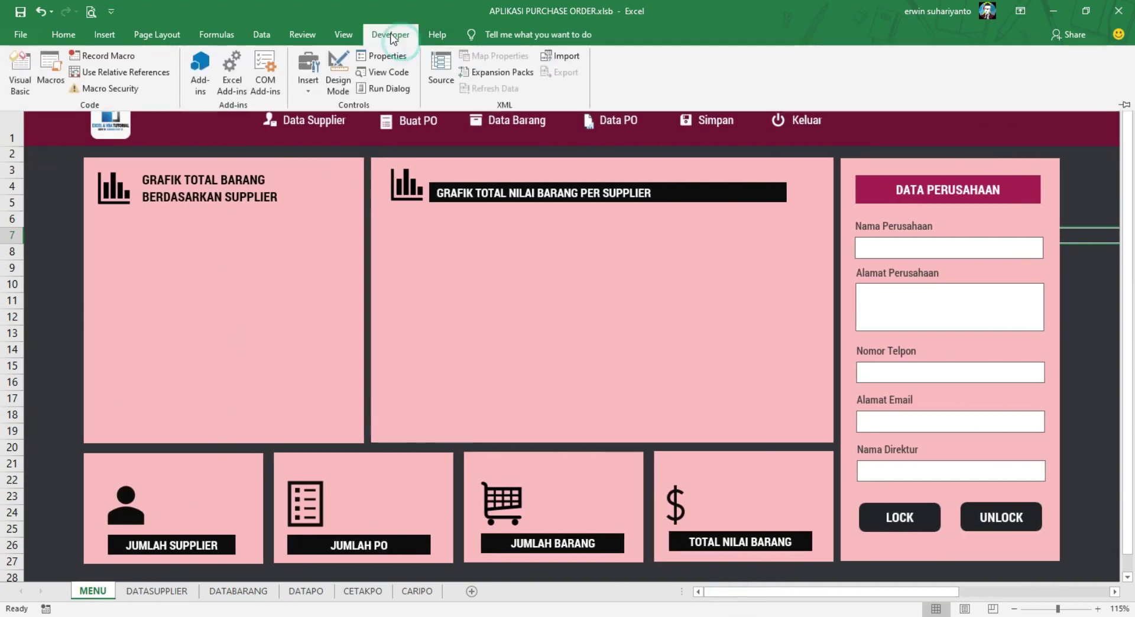
Step: Open the VBA editor and the FORMSUPPLIER userform from the Forms folder
left_click(21, 66)
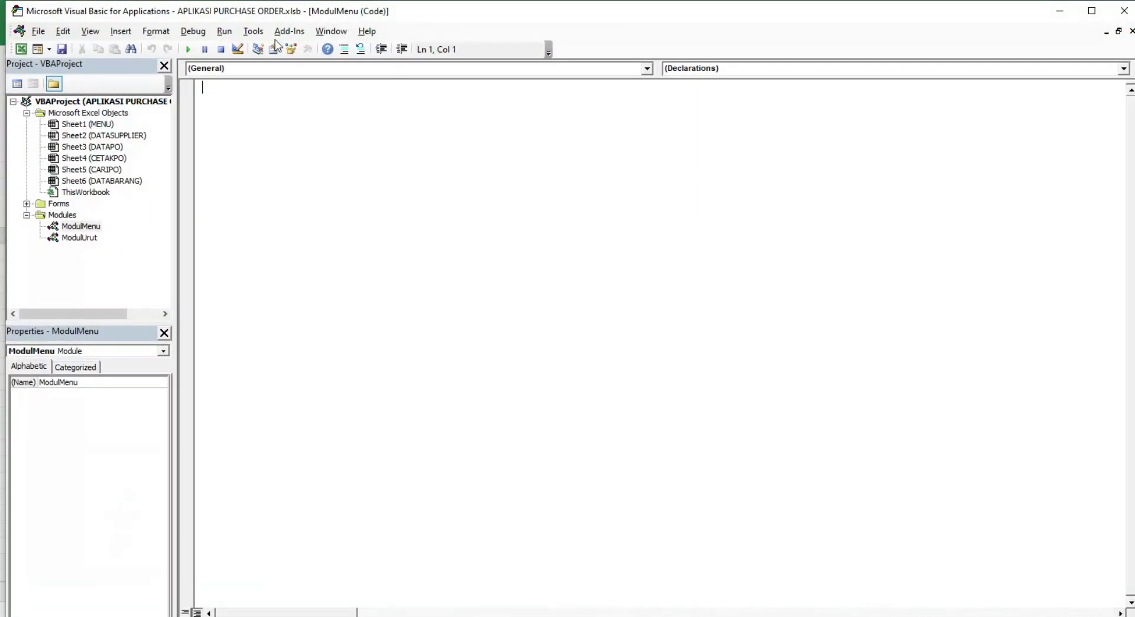
left_click(21, 198)
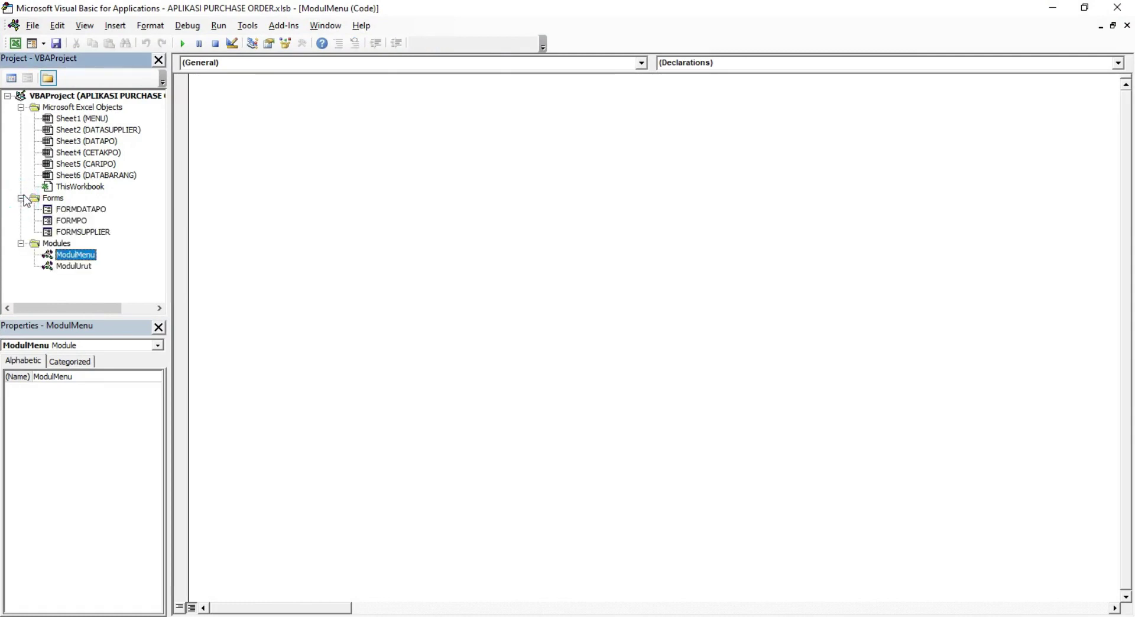
double_click(88, 232)
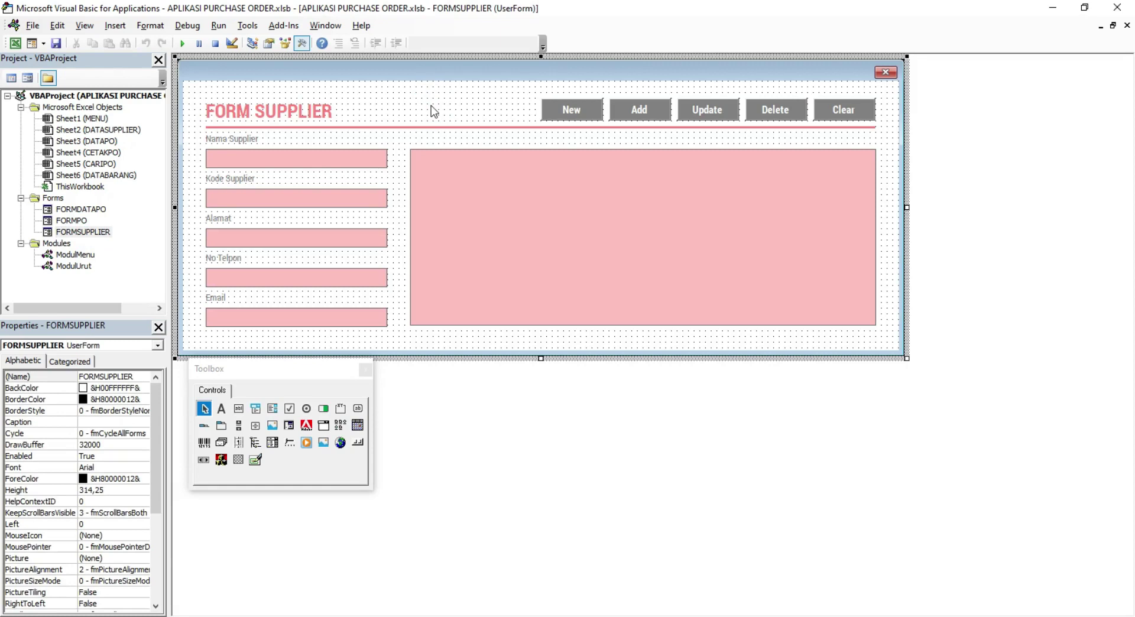
left_click_drag(279, 378, 791, 383)
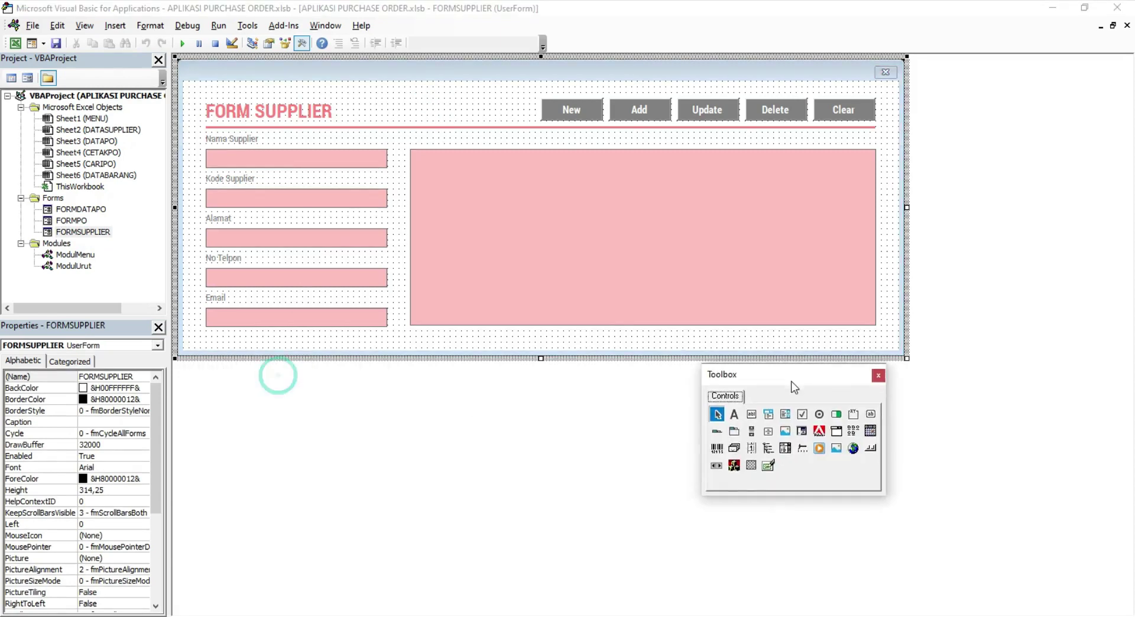
left_click(297, 158)
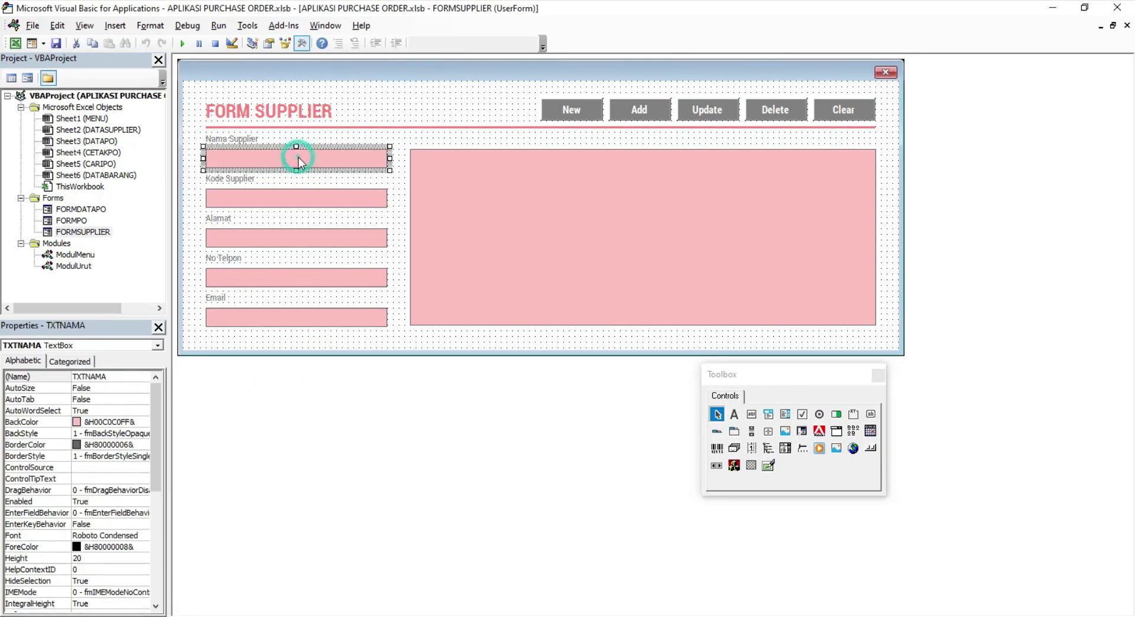
double_click(112, 377)
left_click(242, 198)
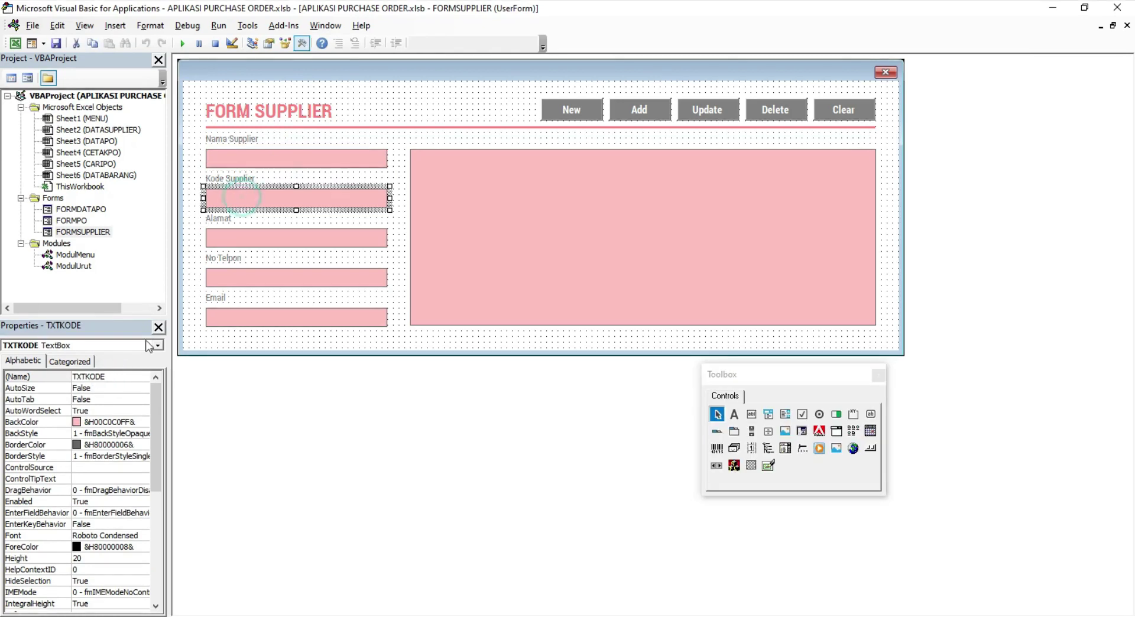
double_click(113, 379)
left_click(249, 231)
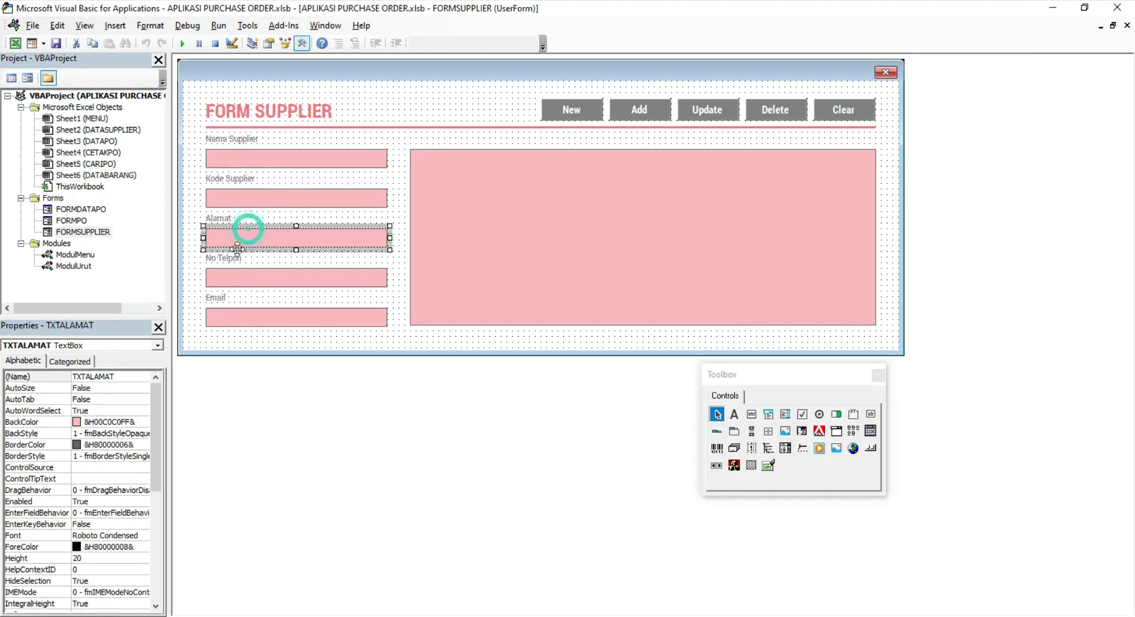
left_click(233, 270)
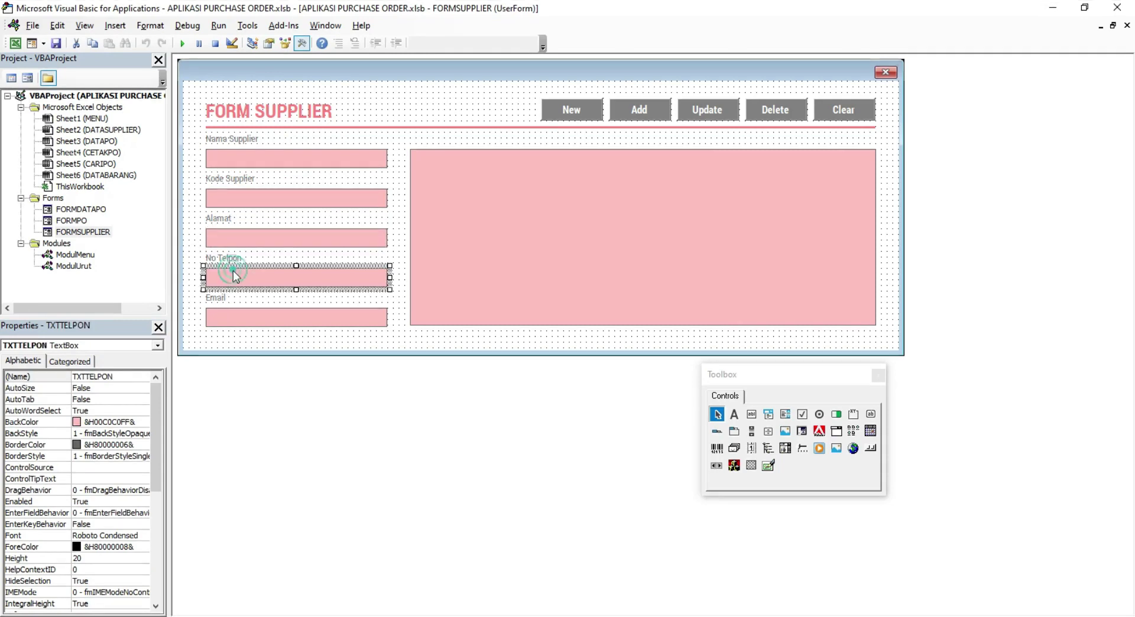
double_click(118, 373)
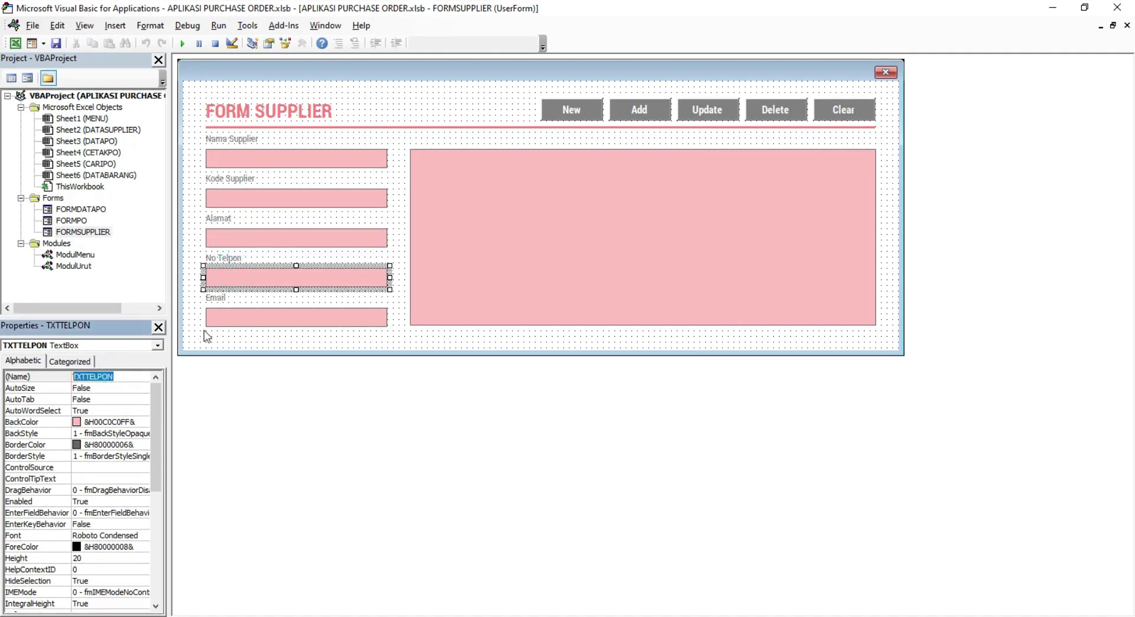
left_click(228, 320)
left_click(119, 379)
double_click(119, 379)
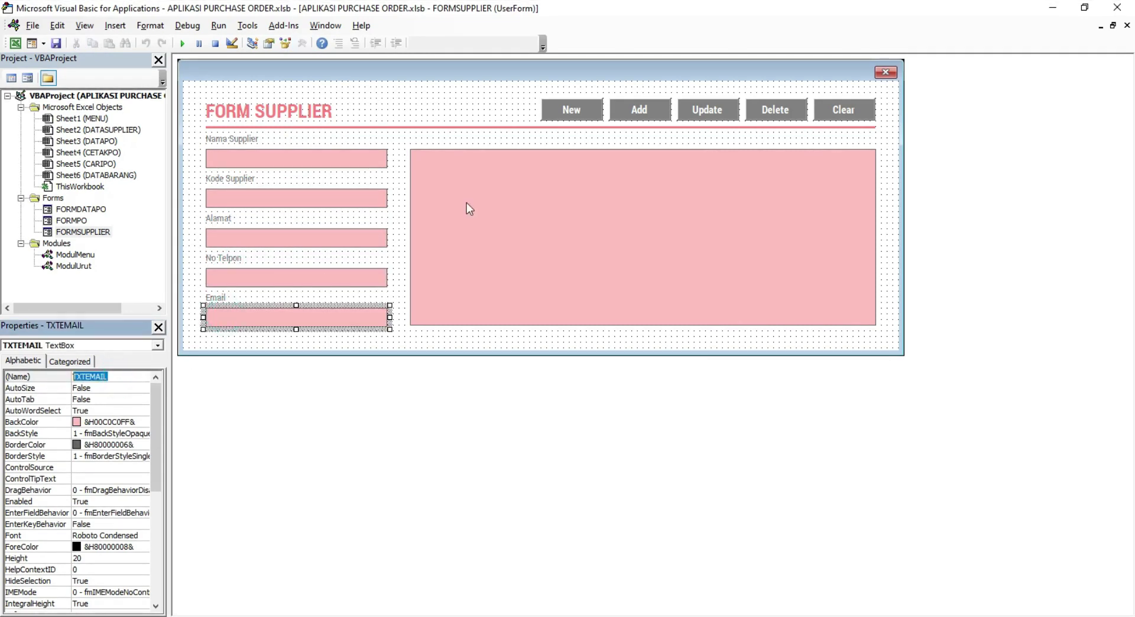
left_click(516, 102)
left_click(435, 179)
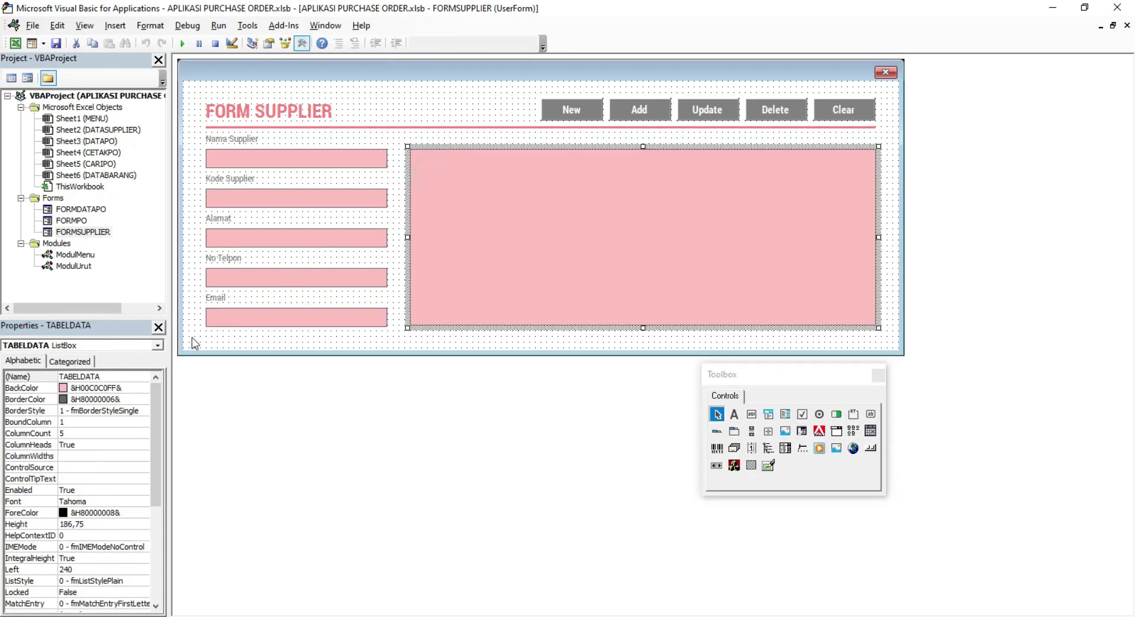
left_click(35, 433)
left_click(75, 433)
left_click(41, 445)
left_click(522, 98)
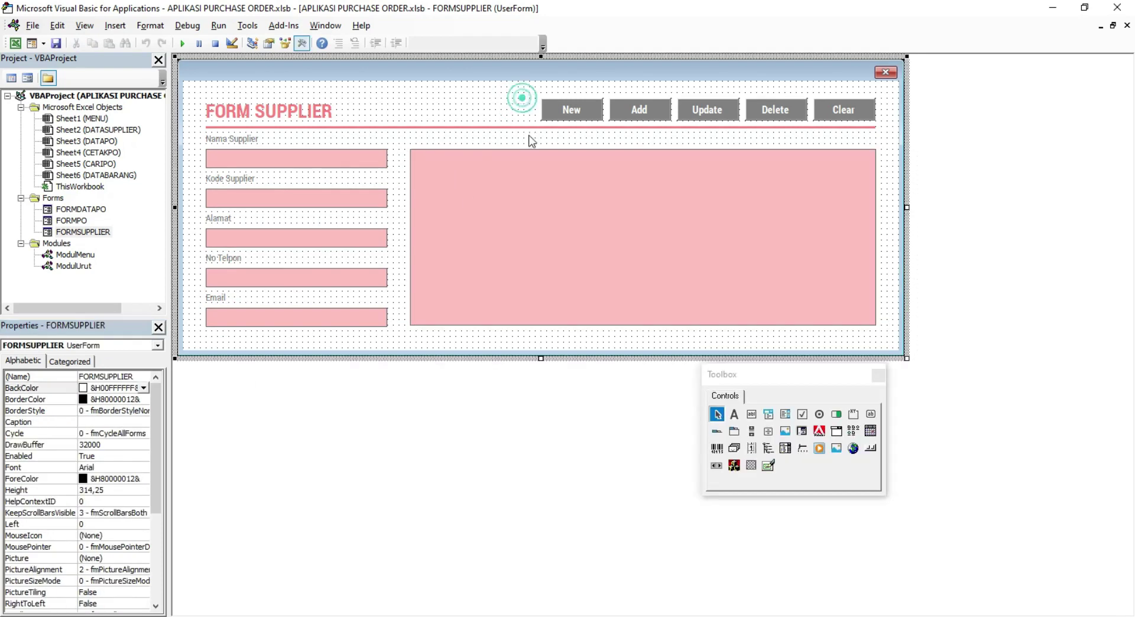
left_click(577, 112)
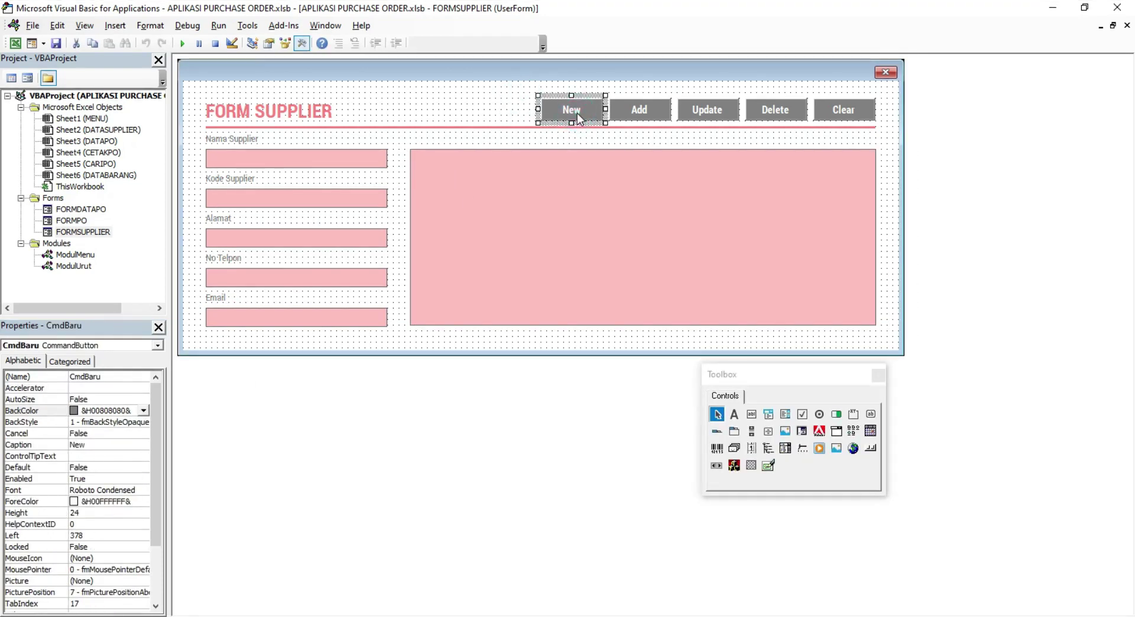
left_click(99, 381)
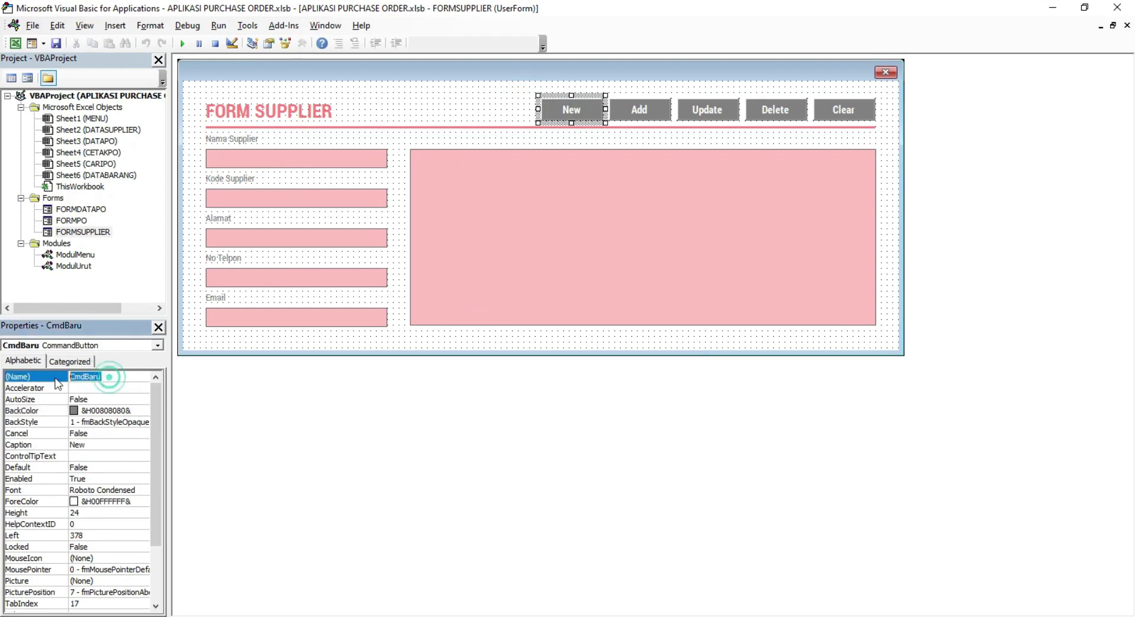
left_click(654, 112)
left_click(123, 378)
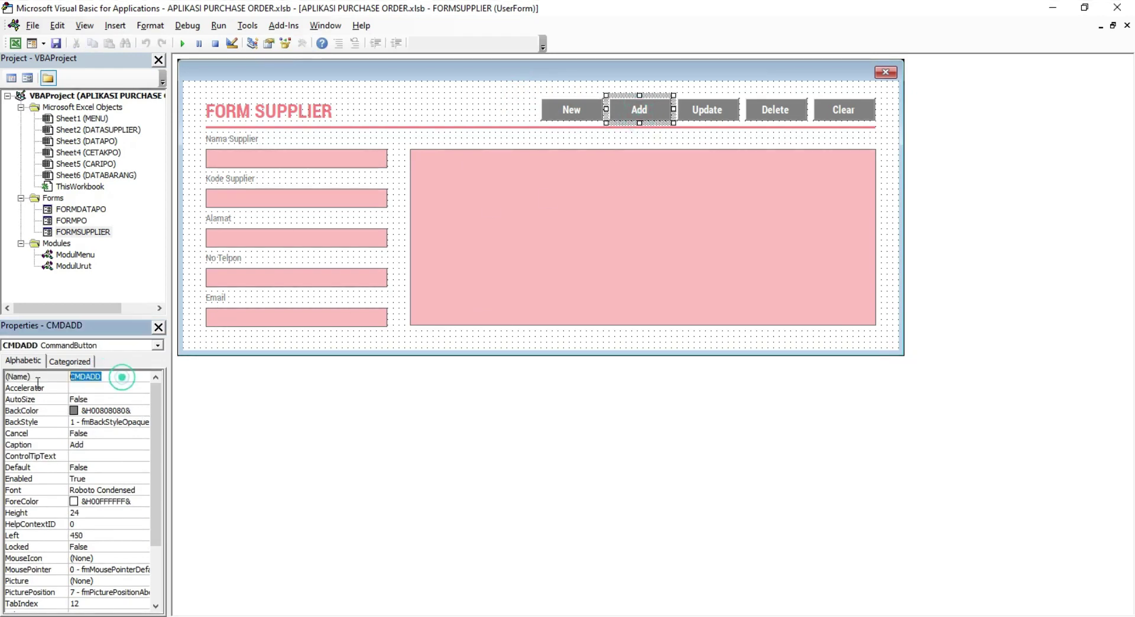
left_click(692, 118)
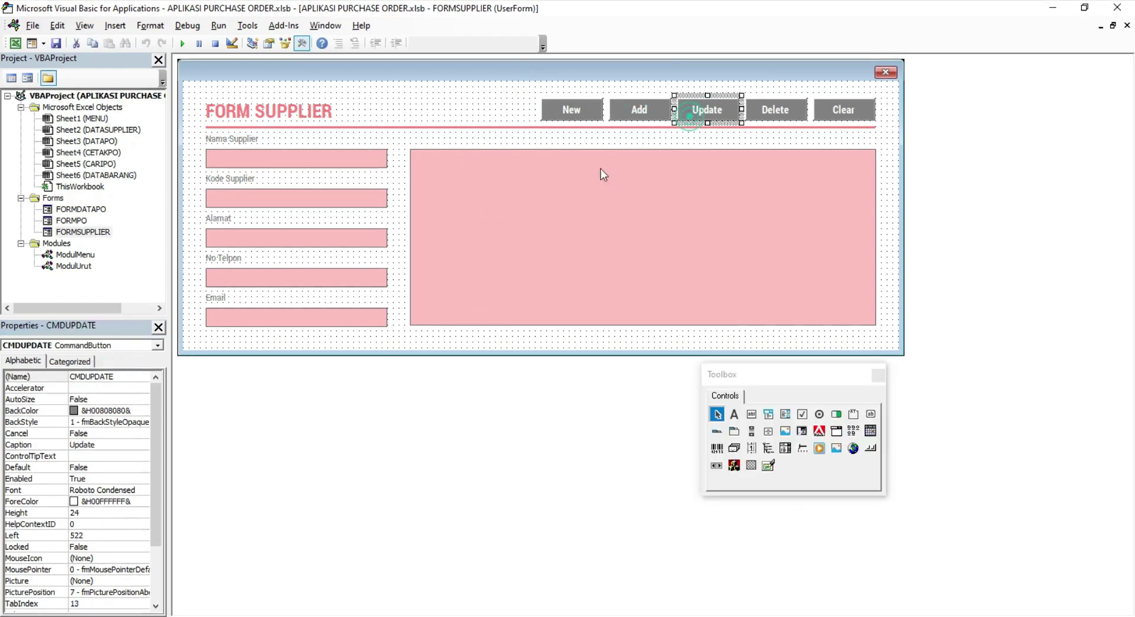
left_click(130, 375)
left_click(768, 112)
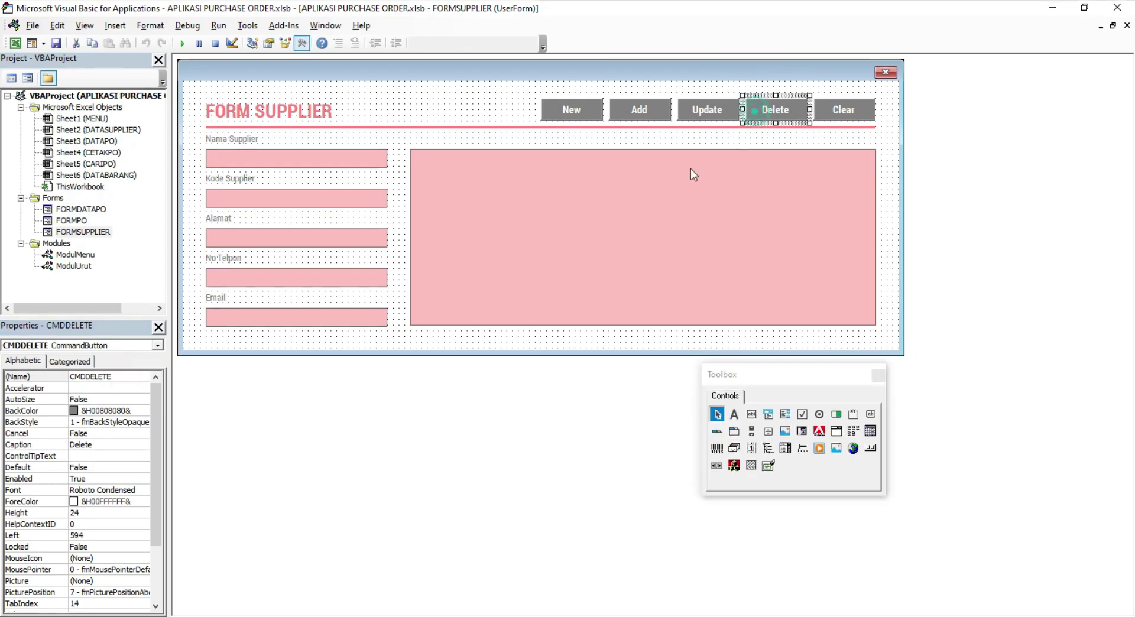
left_click(94, 381)
left_click(834, 110)
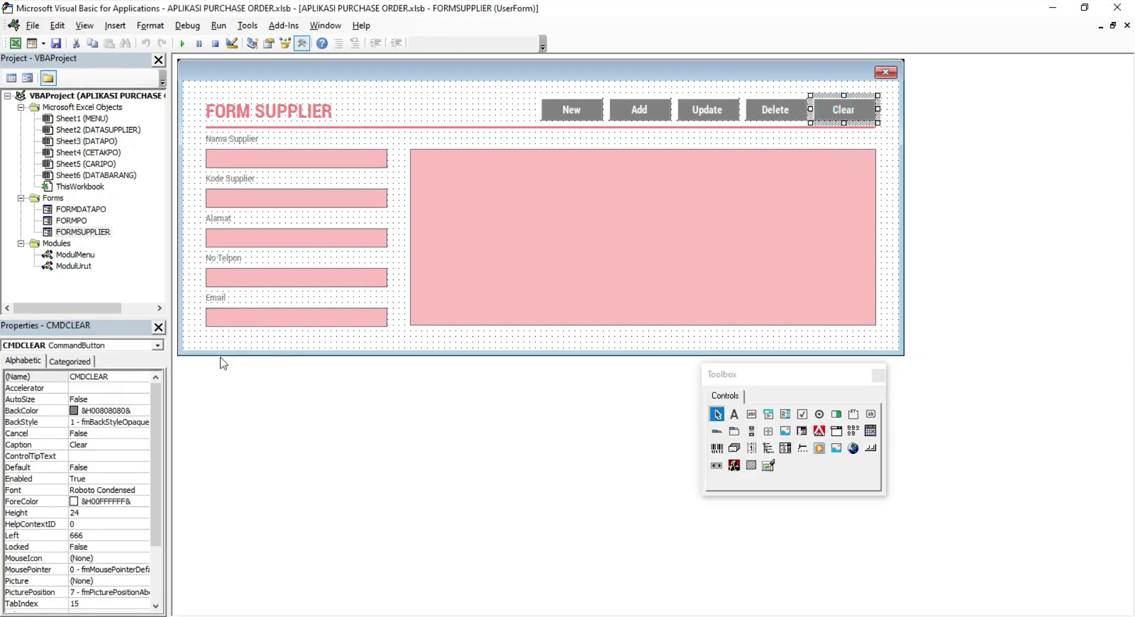
left_click(125, 378)
left_click(481, 109)
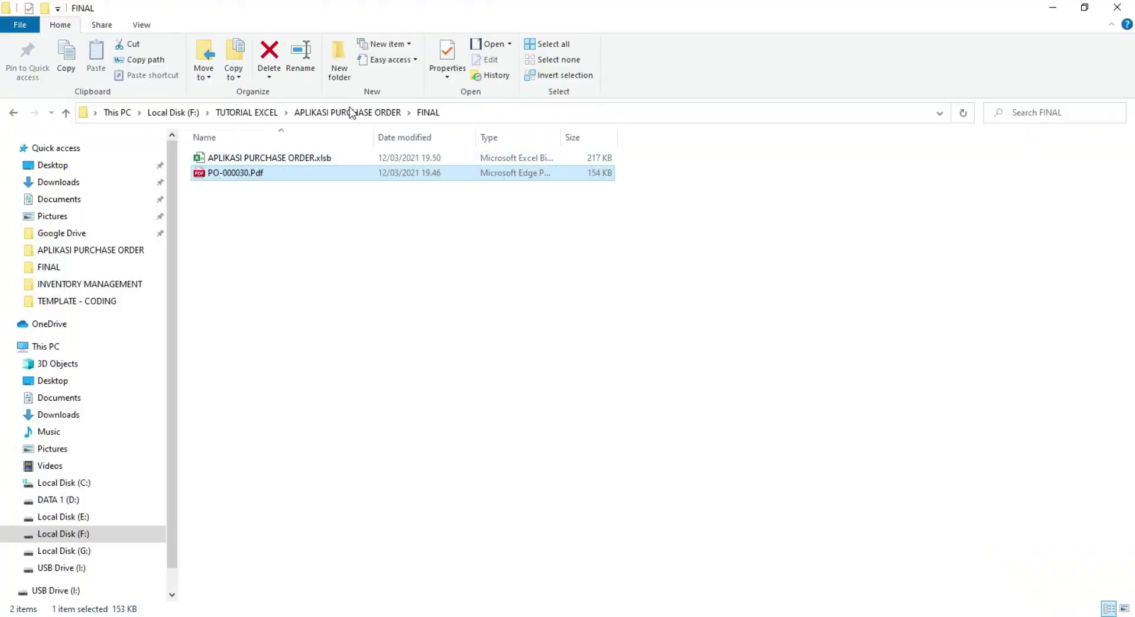
Step: Open CODING APLIKASI PURCHASE ORDER.docx from APLIKASI PURCHASE ORDER's TEMPLATE - CODING folder
left_click(349, 113)
double_click(274, 177)
left_click(286, 178)
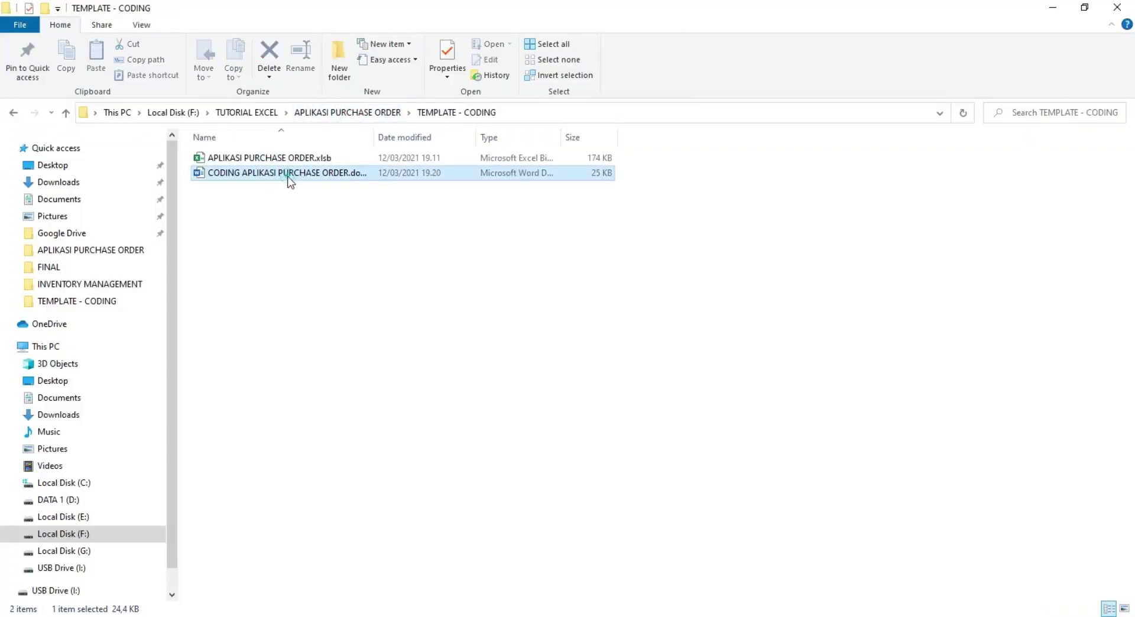
double_click(355, 173)
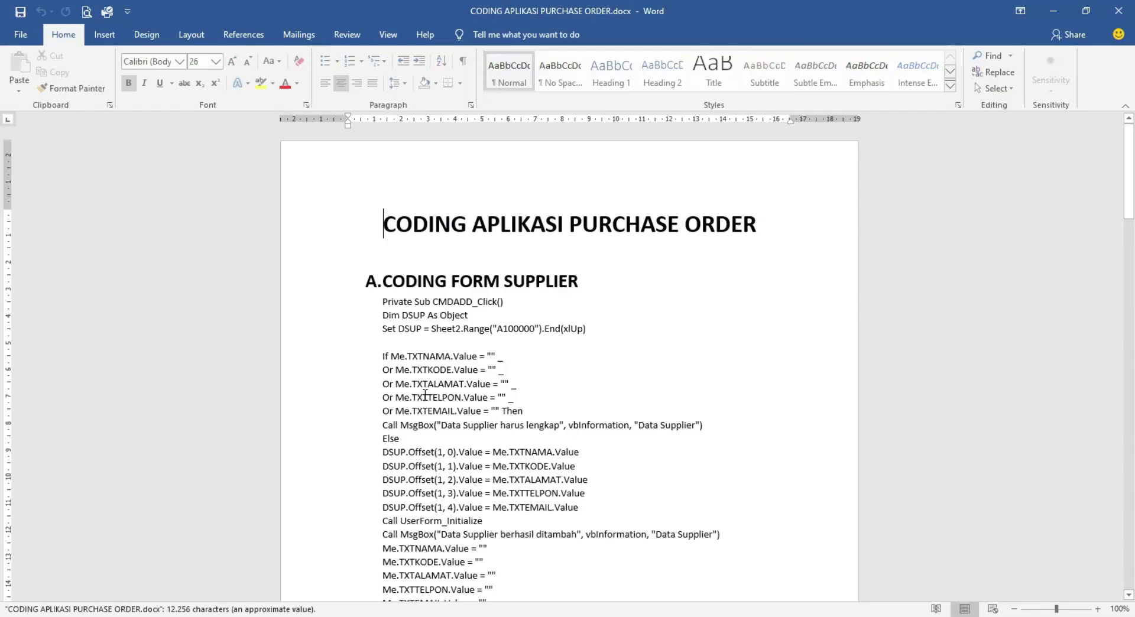
Step: Copy the UserForm_Initialize procedure from the end of section A, then return to the VBA editor
scroll(551, 310, "down", 1)
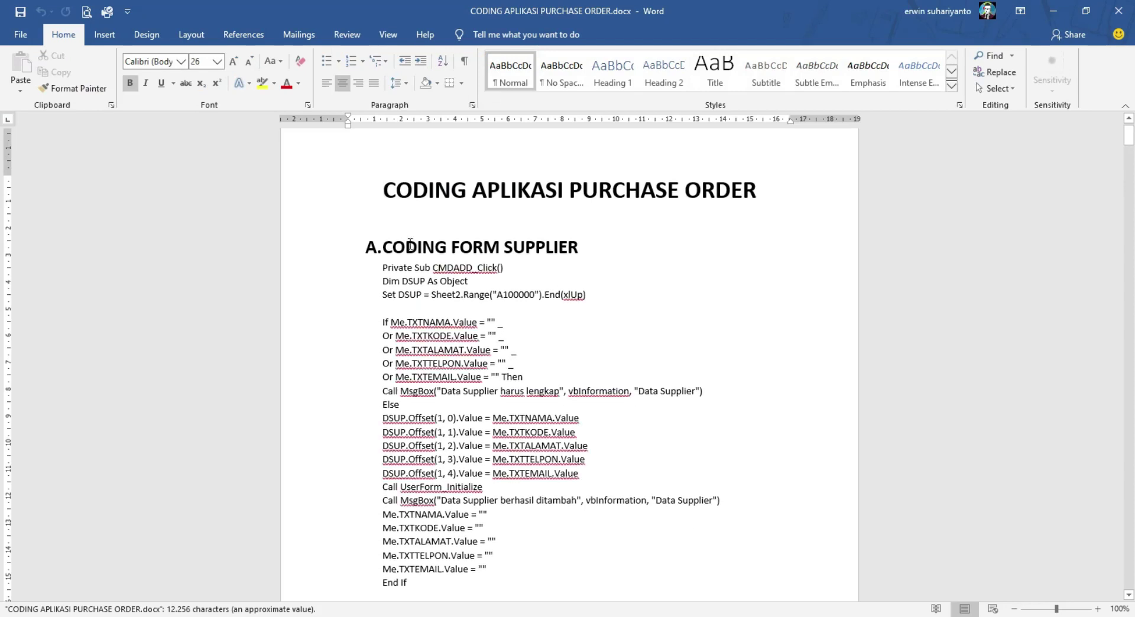
scroll(530, 257, "down", 5)
scroll(584, 280, "down", 3)
scroll(585, 280, "down", 8)
scroll(583, 281, "down", 6)
scroll(583, 284, "down", 6)
scroll(549, 352, "down", 1)
scroll(551, 349, "down", 8)
scroll(552, 345, "down", 6)
scroll(553, 345, "down", 2)
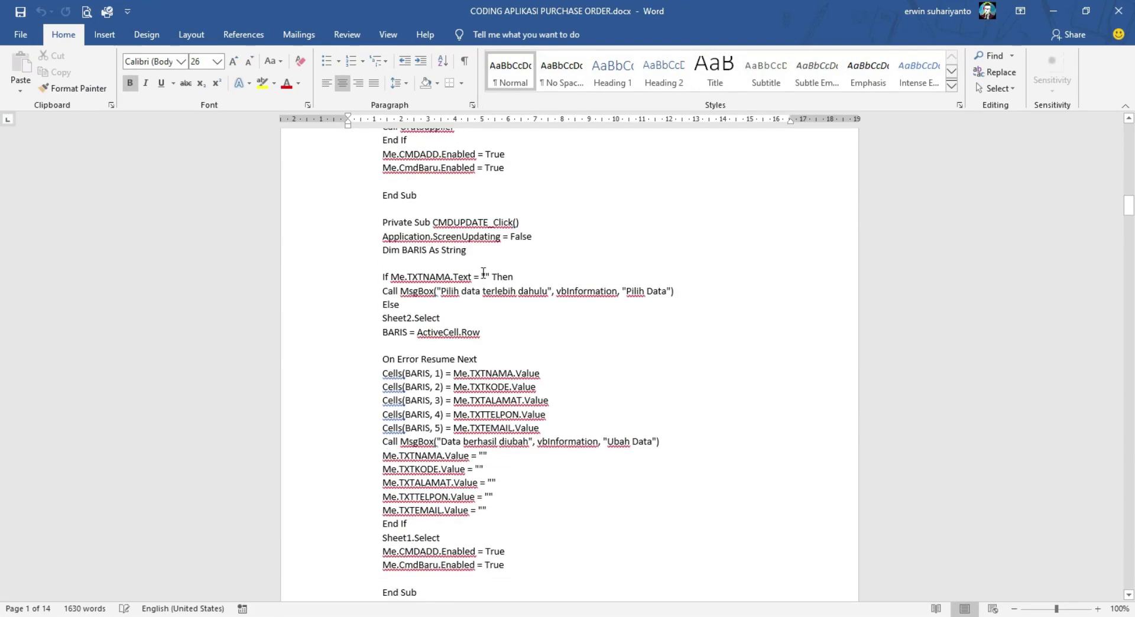
scroll(483, 273, "down", 6)
scroll(483, 273, "down", 4)
scroll(483, 272, "down", 5)
scroll(483, 272, "down", 2)
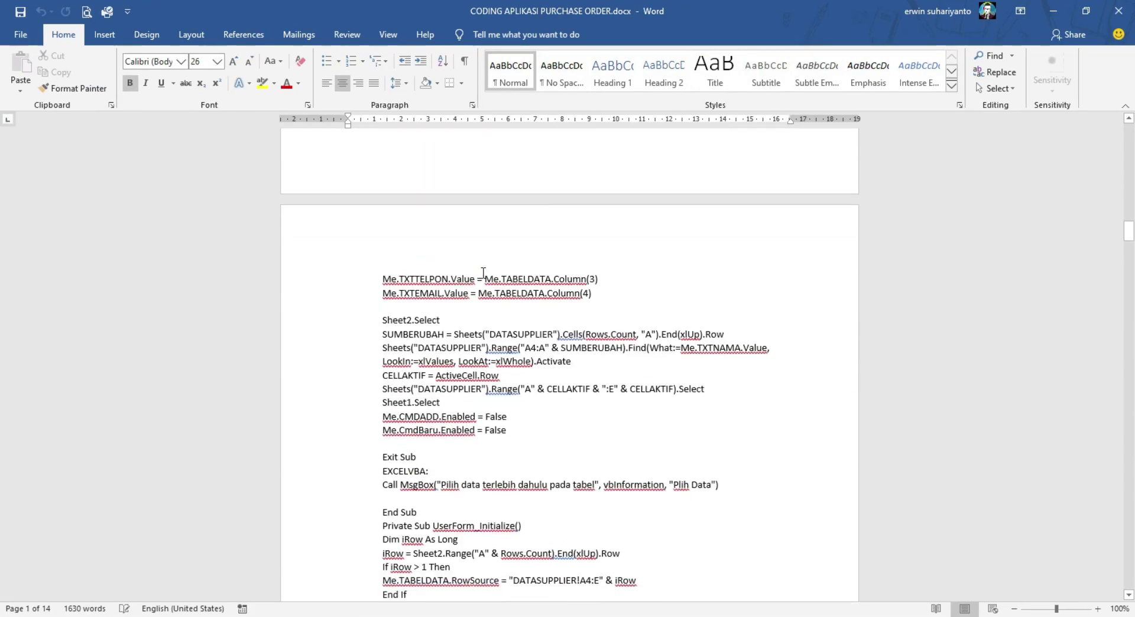
scroll(483, 272, "down", 4)
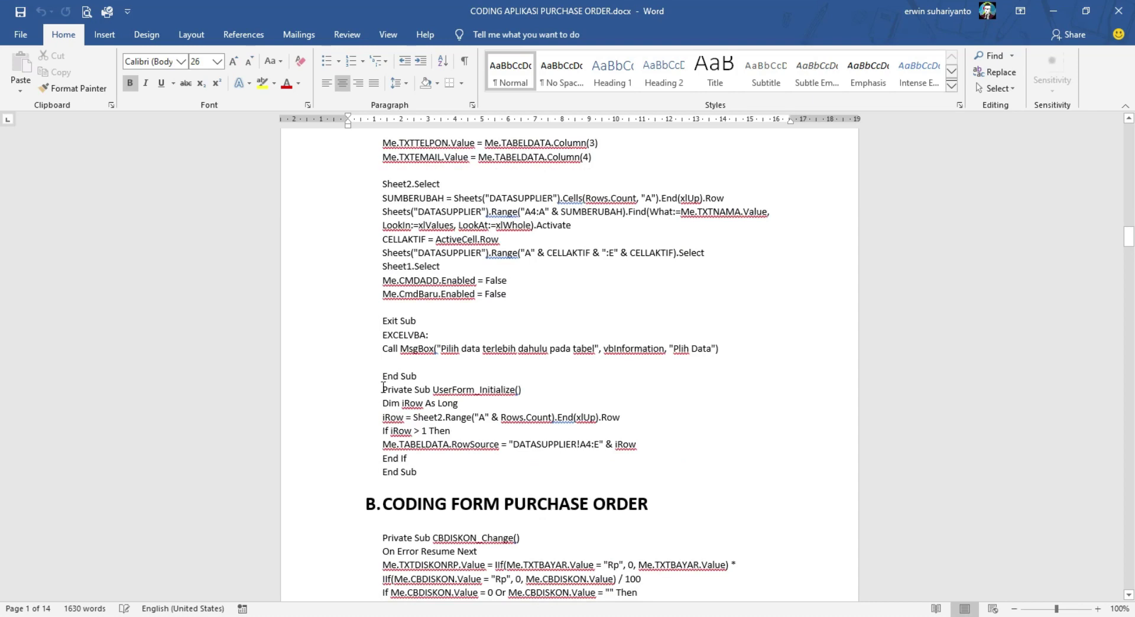
left_click_drag(382, 390, 453, 473)
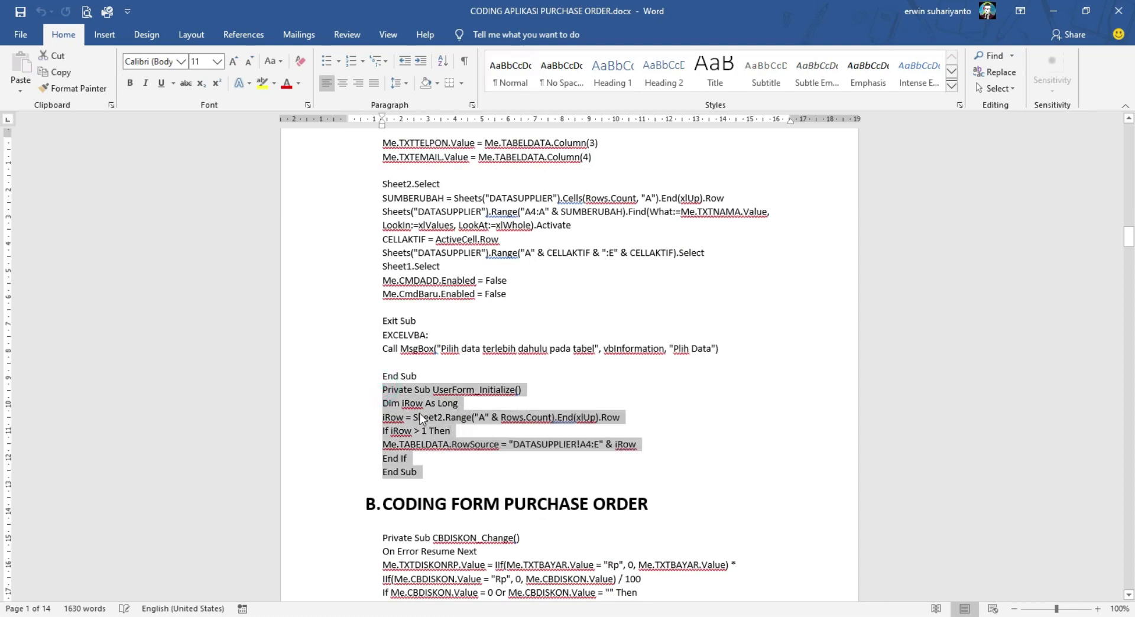
right_click(420, 414)
left_click(441, 439)
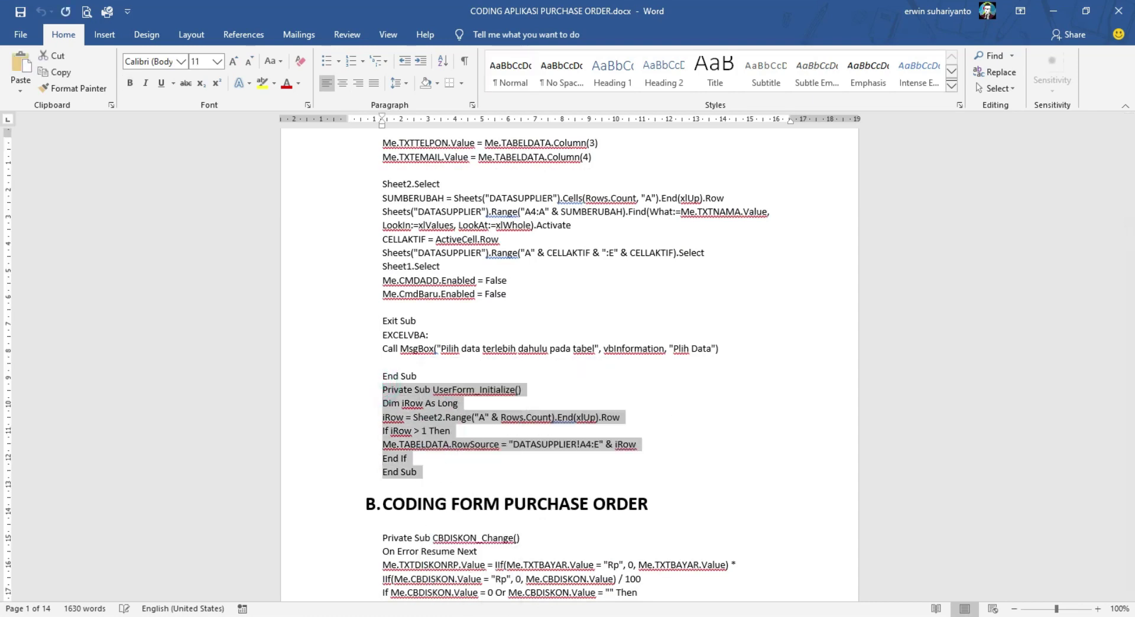
left_click(567, 567)
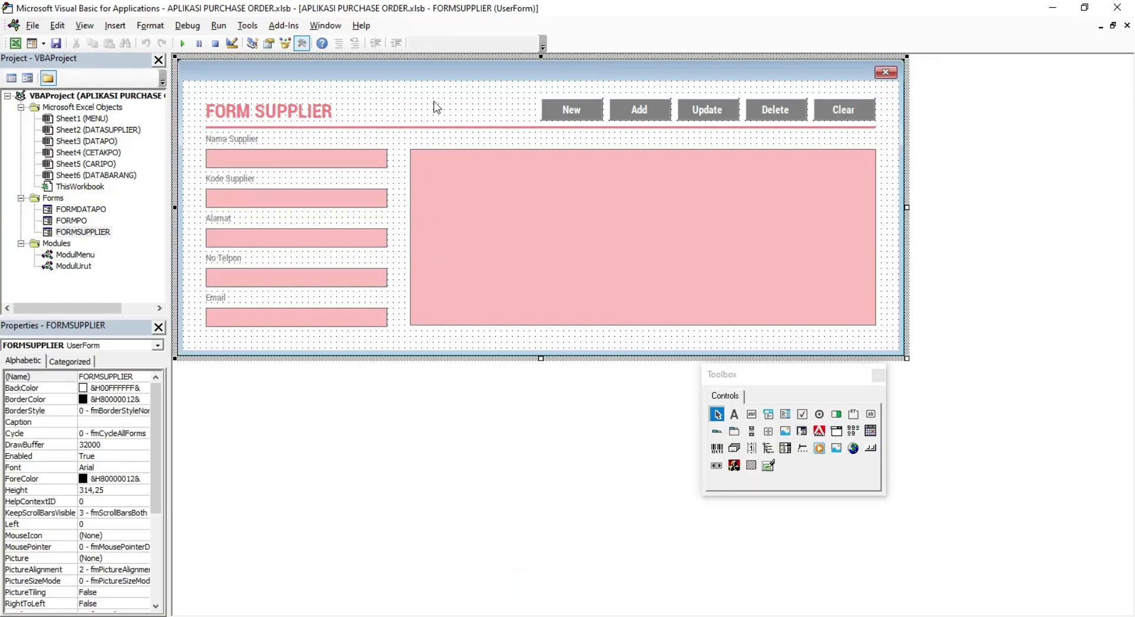
Step: Replace FORMSUPPLIER's empty UserForm_Click stub with the pasted UserForm_Initialize procedure
double_click(435, 101)
left_click(254, 126)
key("ctrl+a")
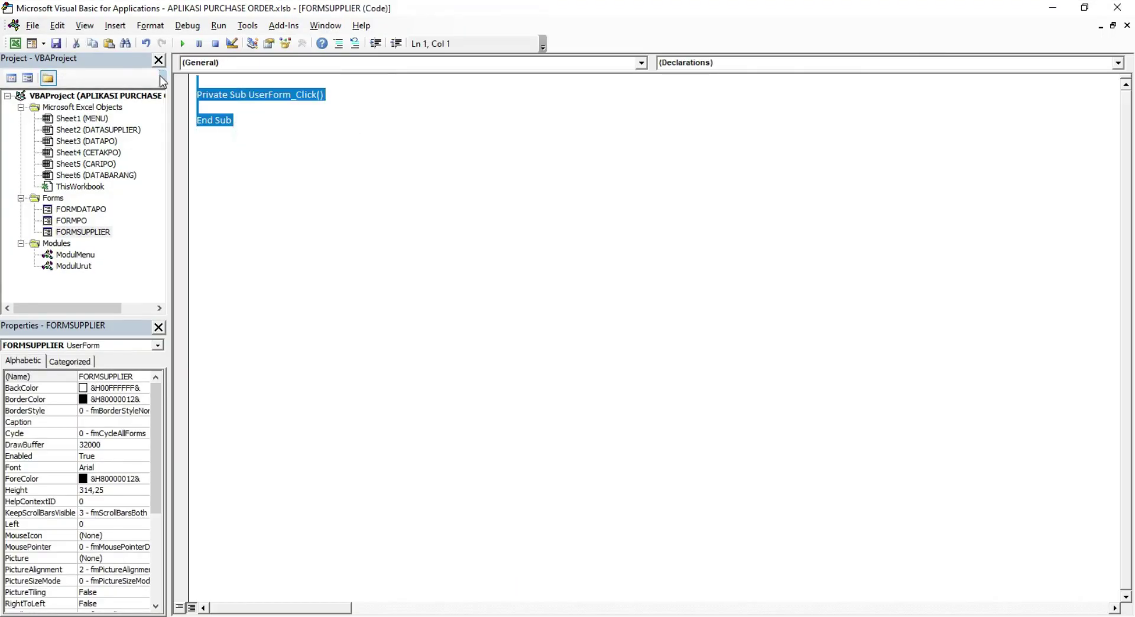
key("Delete")
key("ctrl+v")
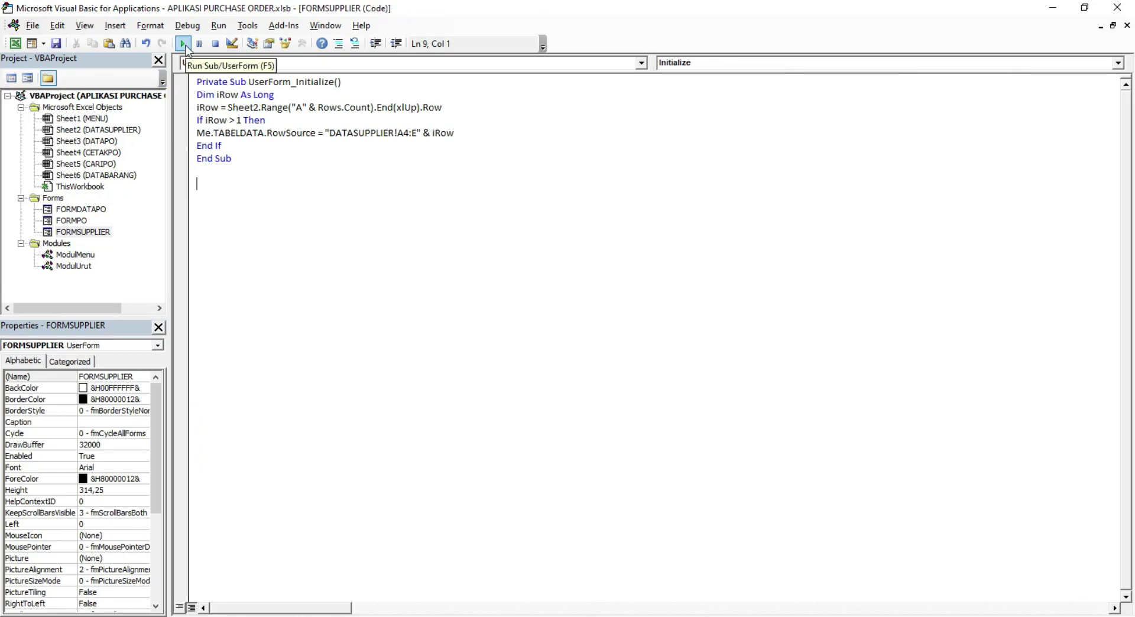
Step: Run FORMSUPPLIER, select rows among the four listed suppliers, then close the form
left_click(185, 46)
left_click(629, 292)
left_click(676, 271)
left_click(686, 265)
left_click(693, 281)
left_click(698, 292)
left_click(703, 276)
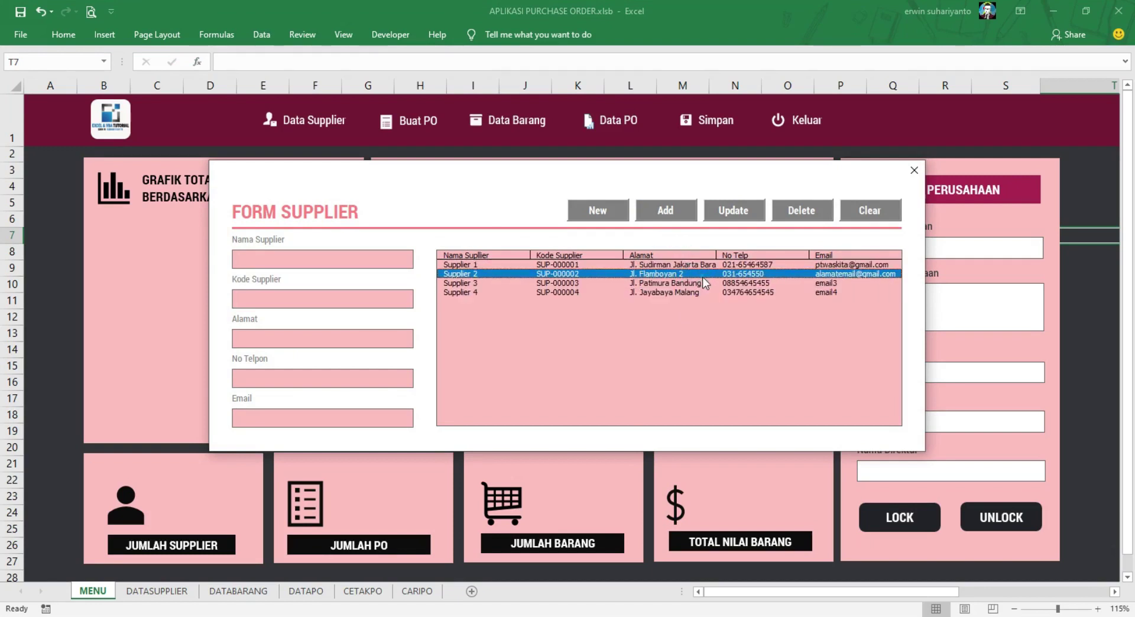
left_click(915, 171)
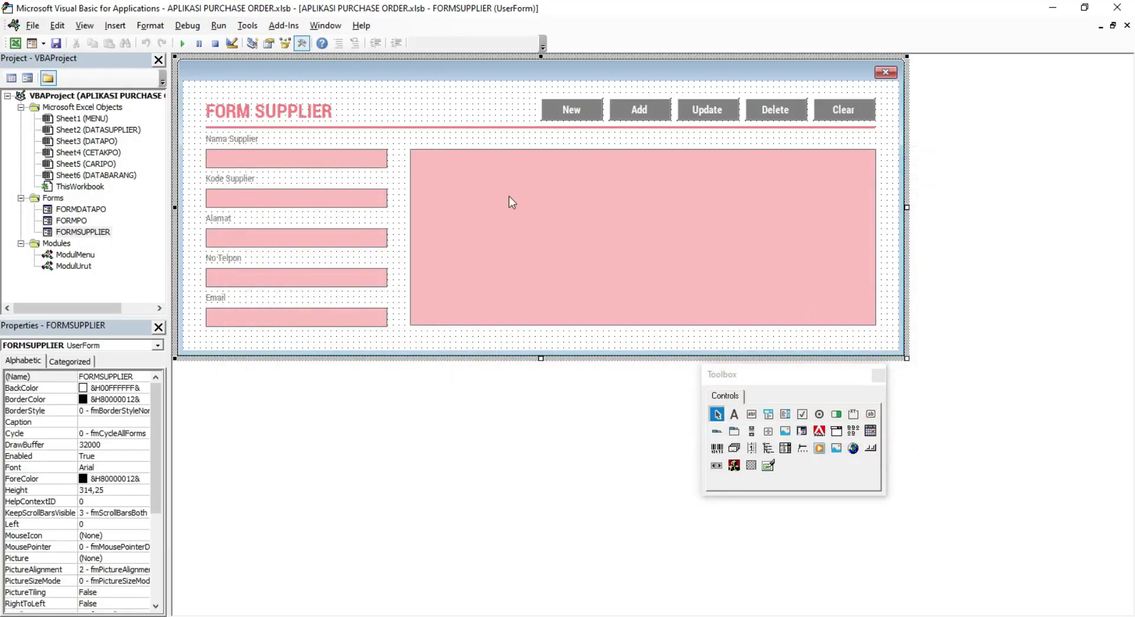
Step: Inspect the Initialize code's TABELDATA list and its DATASUPPLIER!A4:E row source
double_click(443, 109)
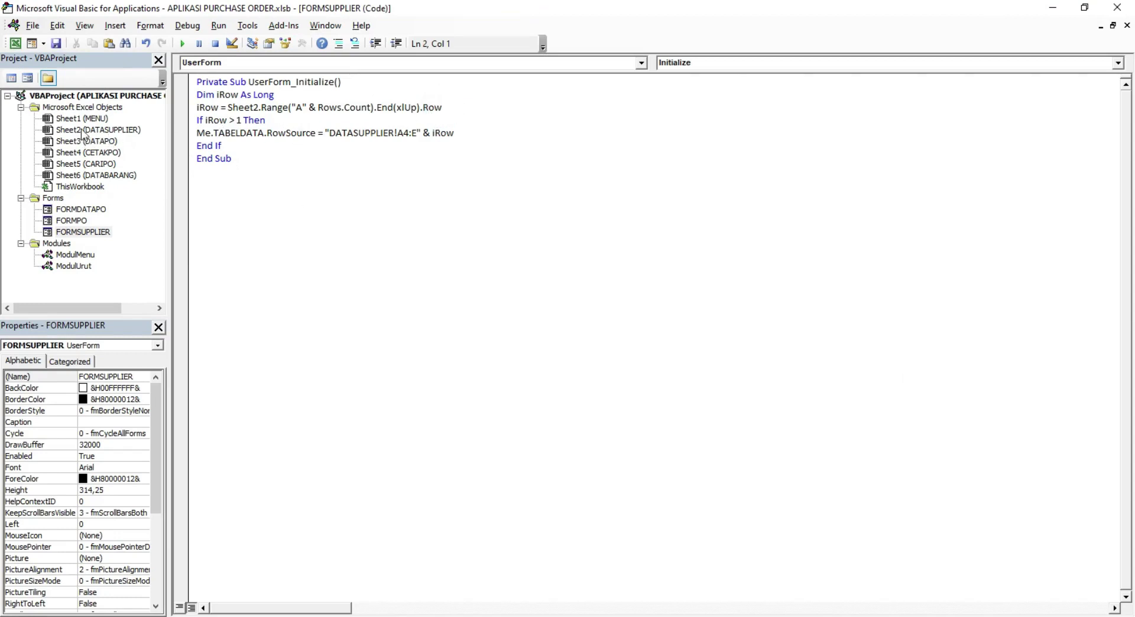
left_click(258, 106)
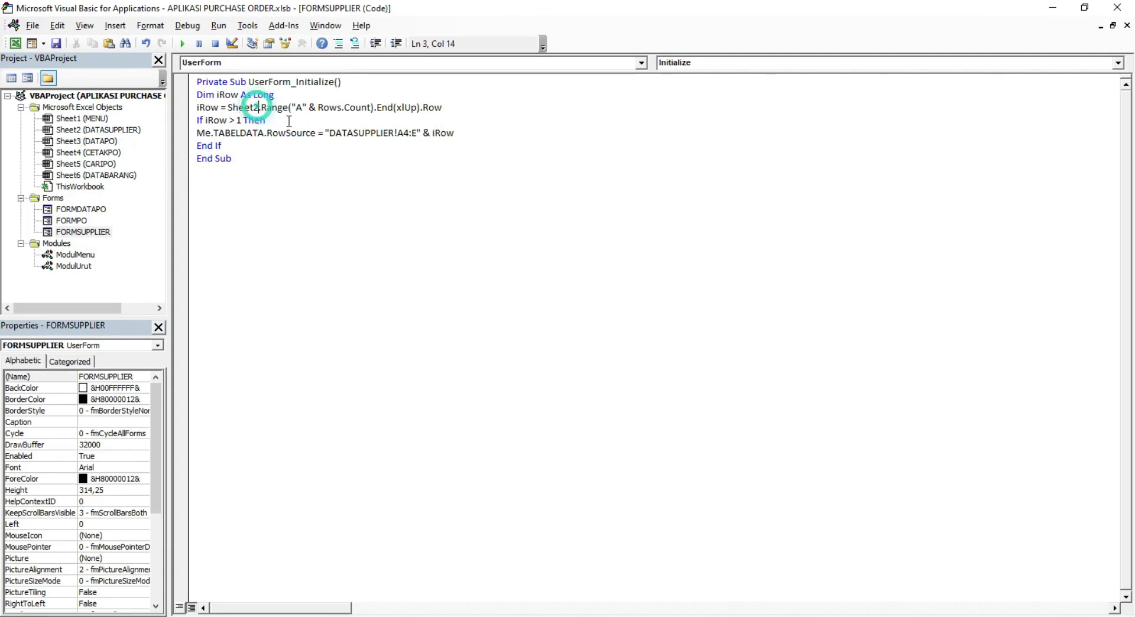
double_click(239, 132)
double_click(83, 231)
left_click(462, 227)
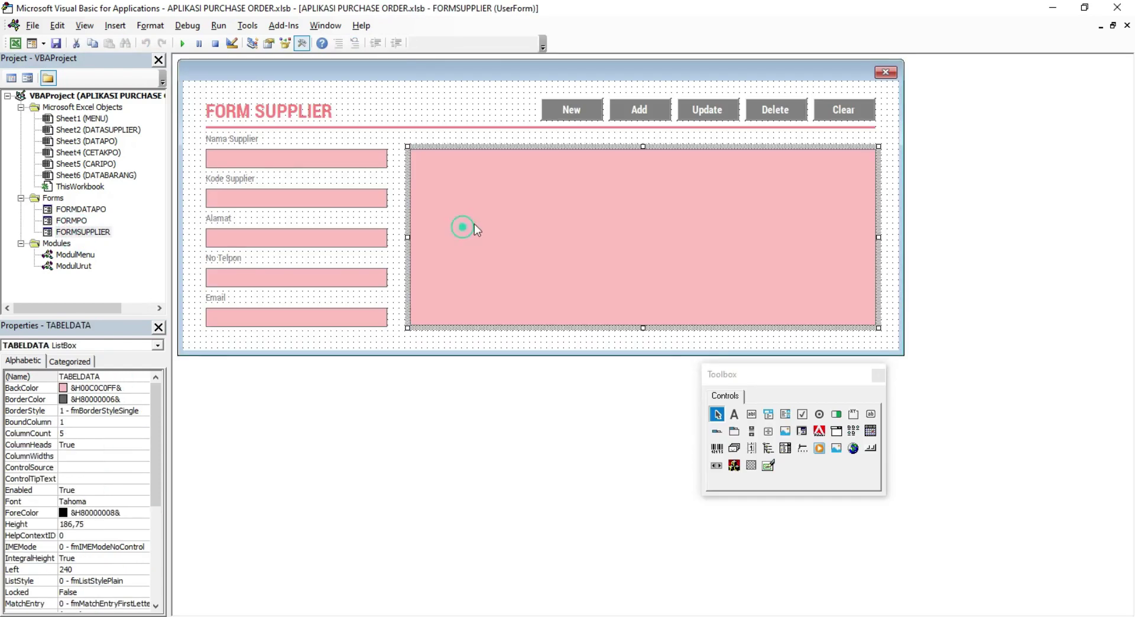
double_click(437, 334)
double_click(240, 145)
double_click(363, 133)
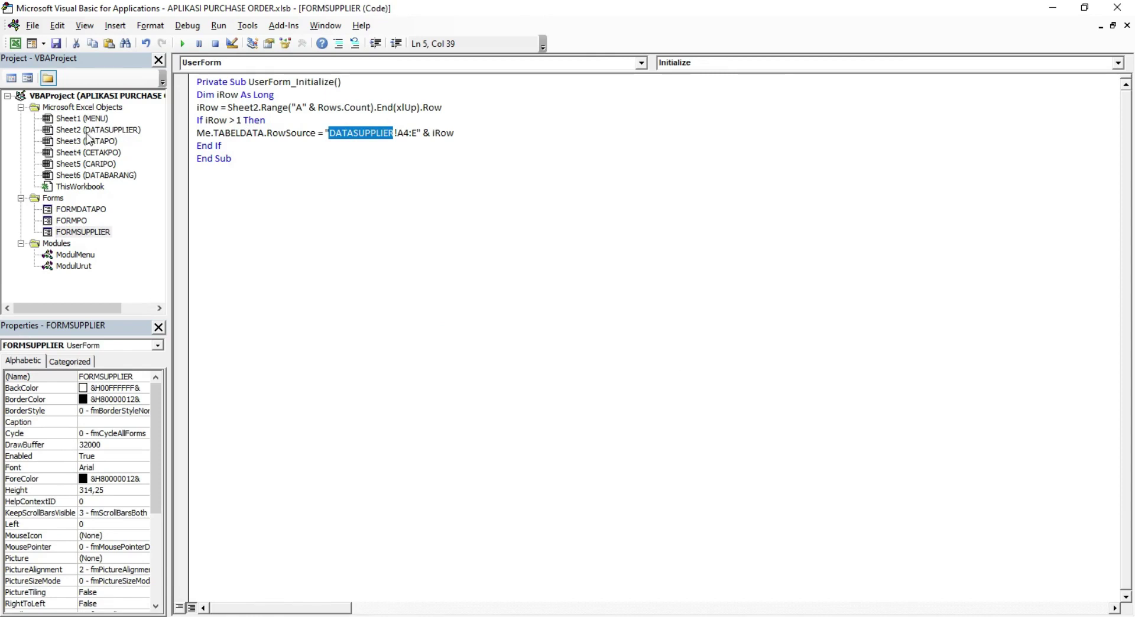
left_click(355, 133)
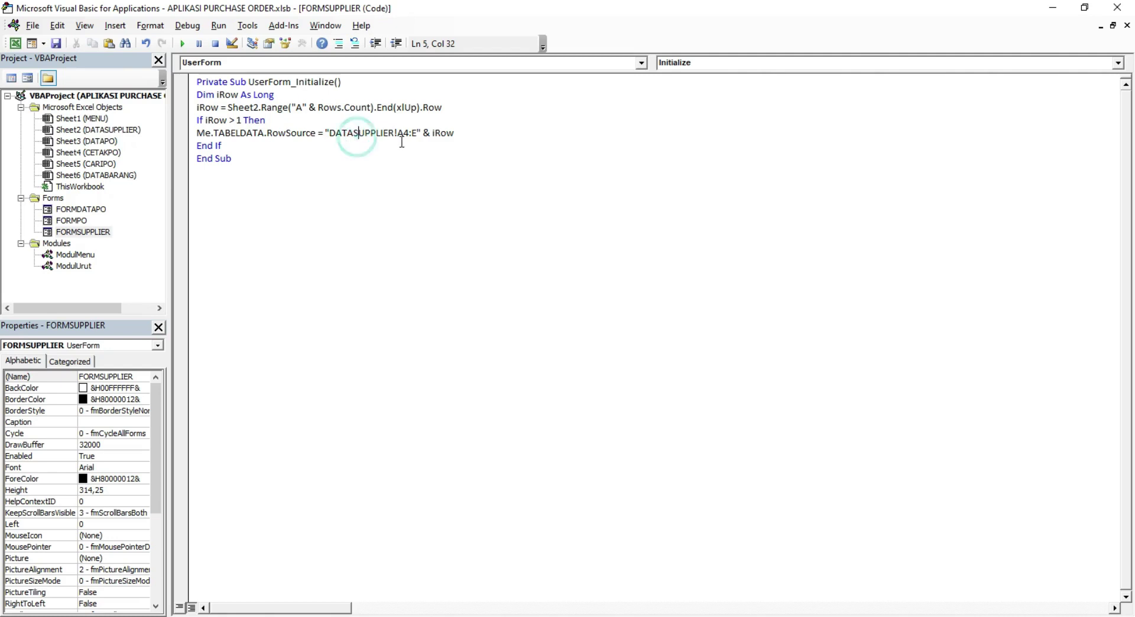
left_click(402, 132)
left_click(416, 133)
Step: Compare with DATASUPPLIER row A4:E4 in Excel, reopen FORMSUPPLIER design, then switch to Word
left_click_drag(398, 8, 400, 300)
double_click(399, 299)
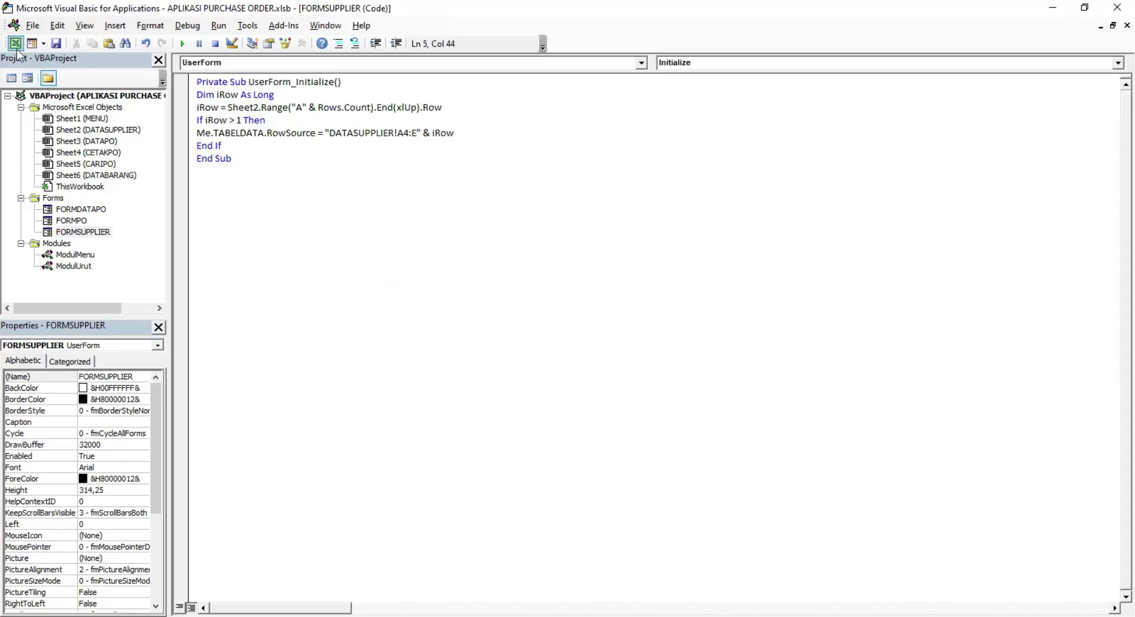
left_click(15, 43)
left_click(156, 592)
left_click_drag(23, 173, 500, 170)
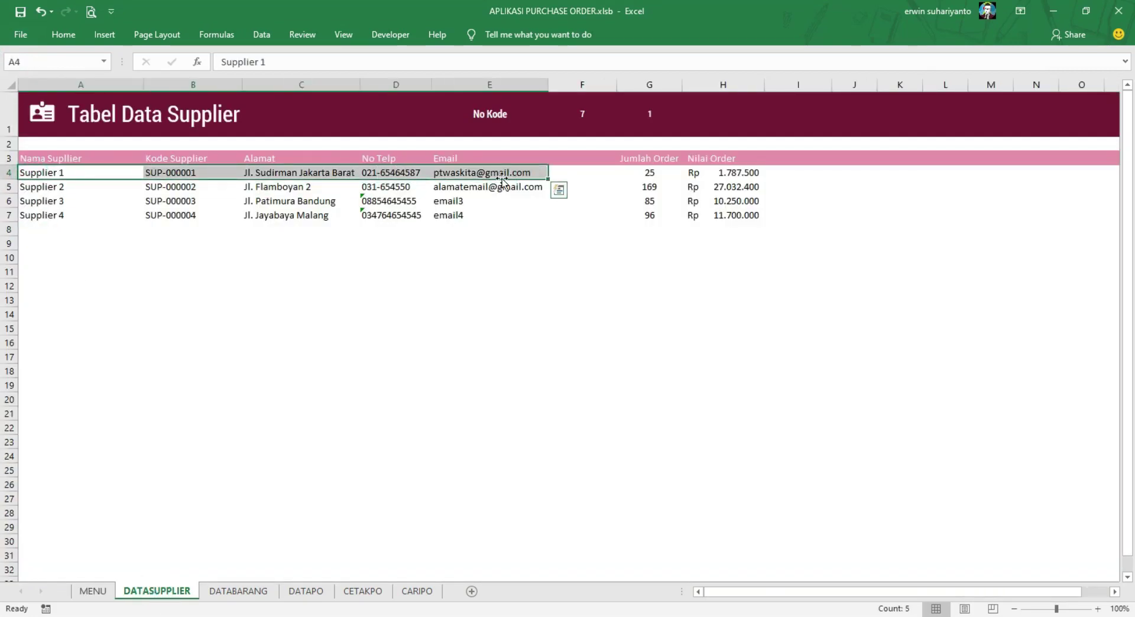
key("alt+F11")
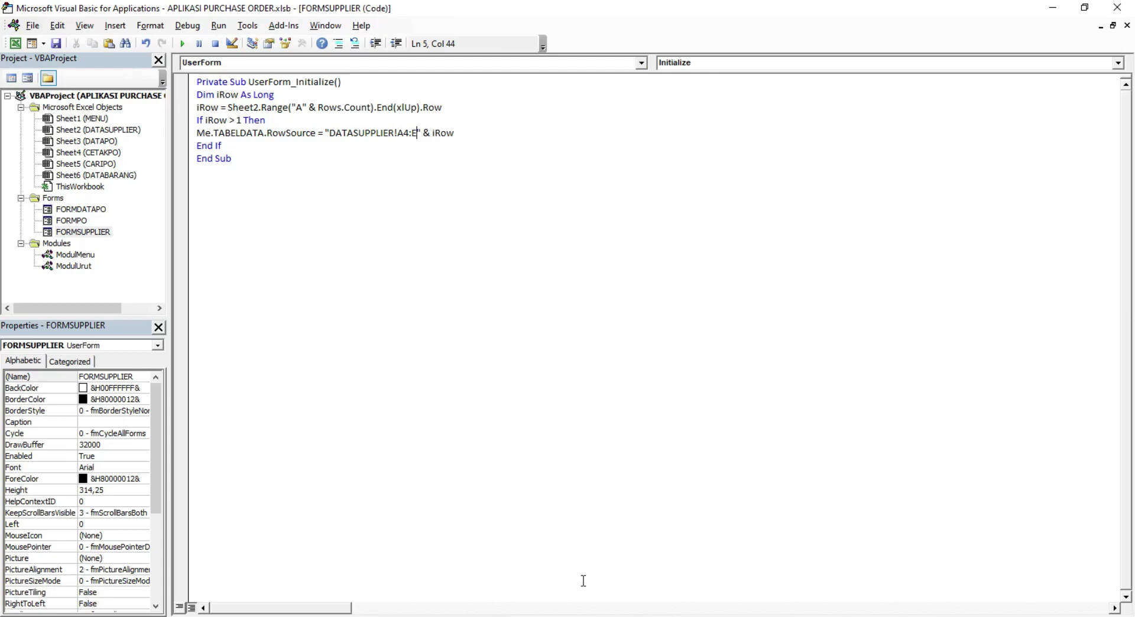
double_click(83, 232)
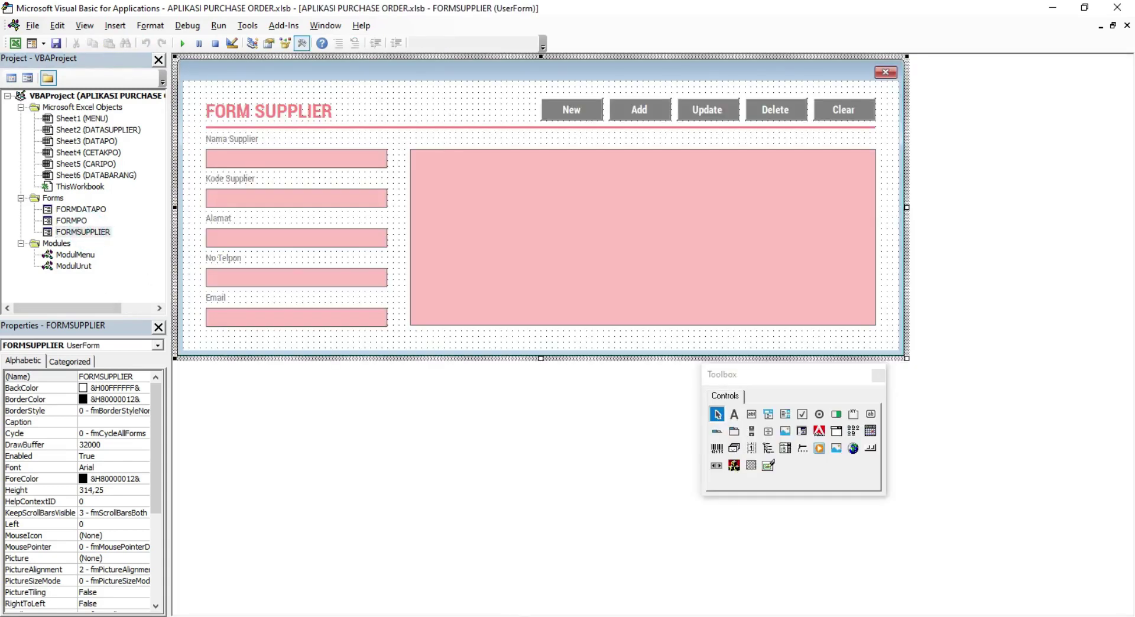
key("alt+Tab")
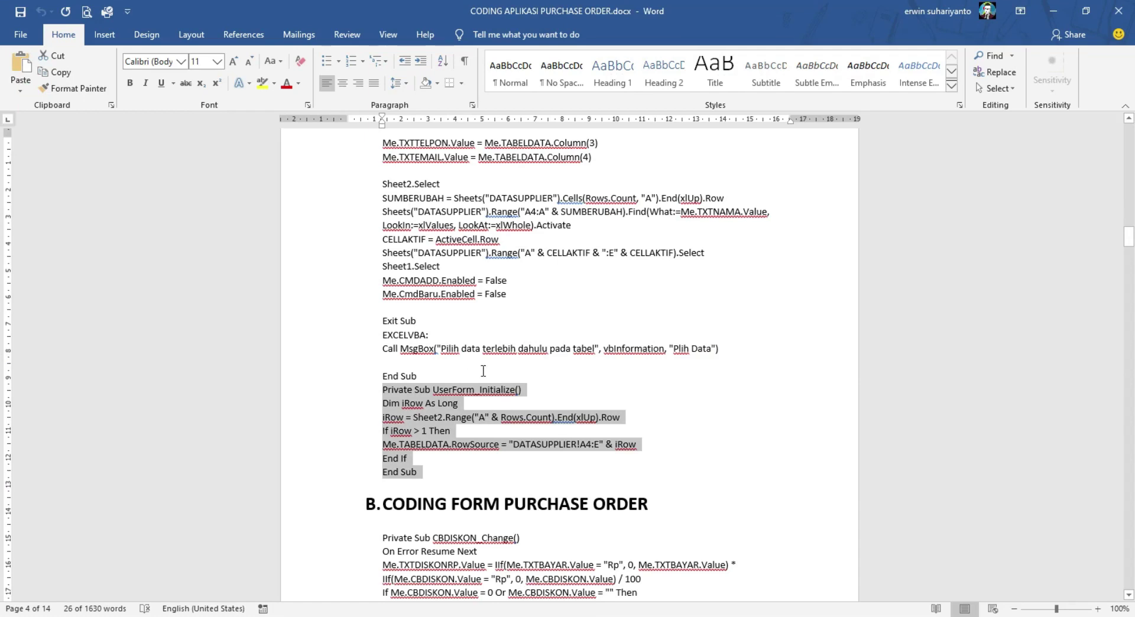
Step: Copy the Private Sub CMDBARU_Click block through End Sub and return to the VBA editor
scroll(483, 371, "up", 5)
scroll(483, 371, "up", 10)
scroll(483, 370, "up", 8)
scroll(483, 371, "up", 10)
scroll(483, 370, "up", 10)
scroll(483, 370, "up", 10)
scroll(483, 371, "up", 8)
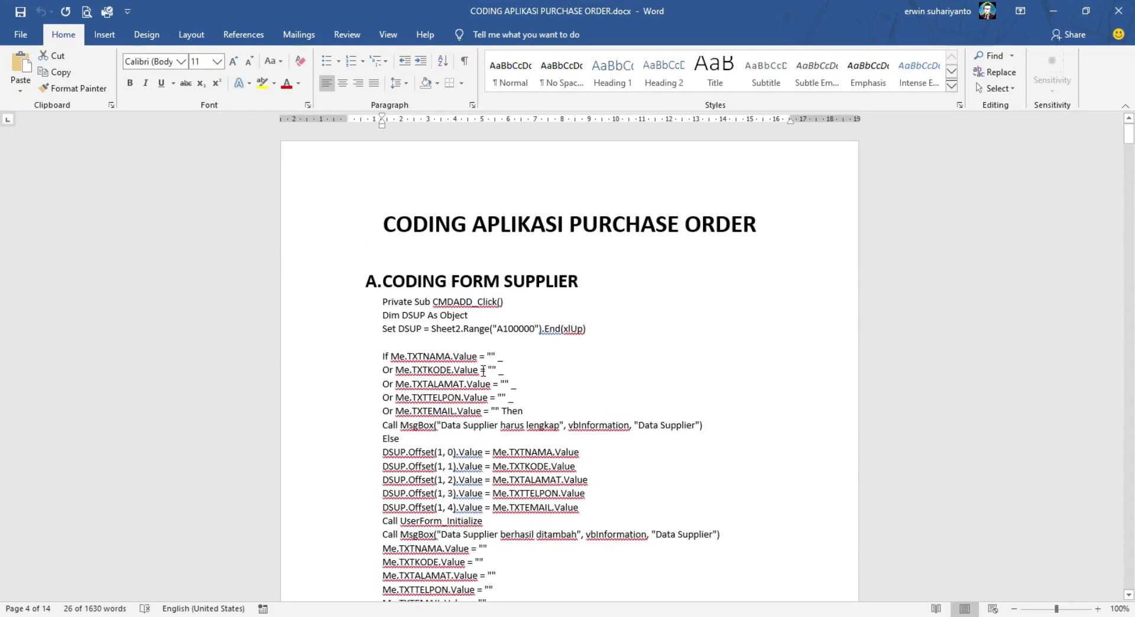
scroll(479, 369, "down", 6)
scroll(450, 296, "down", 4)
scroll(425, 236, "down", 1)
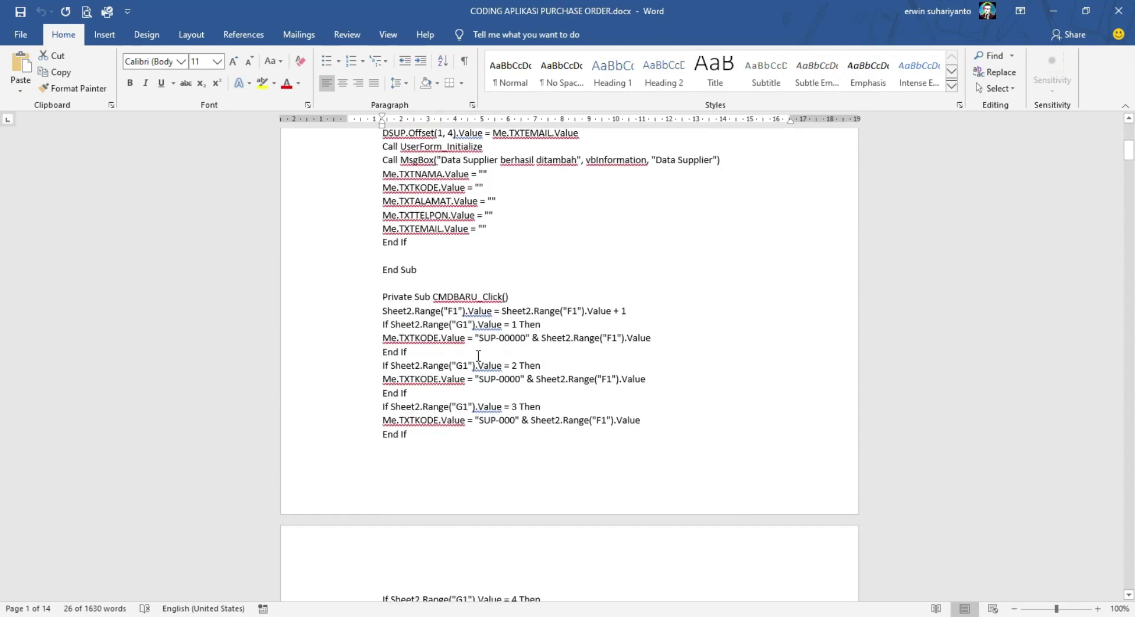
scroll(420, 215, "down", 2)
left_click_drag(382, 160, 421, 560)
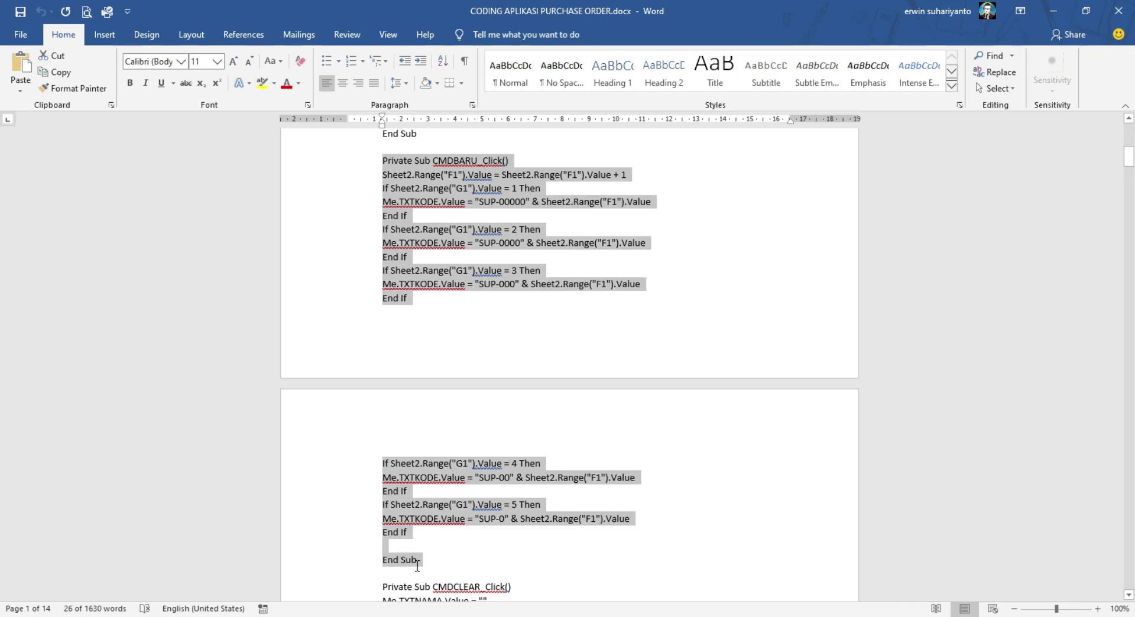
right_click(403, 502)
left_click(432, 323)
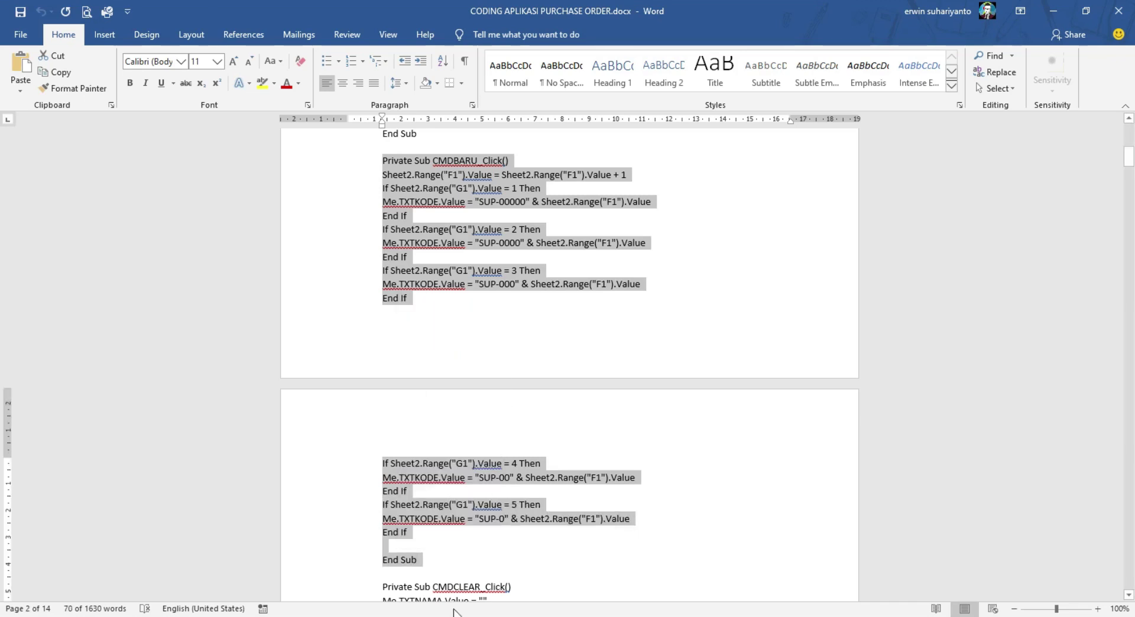
left_click(545, 585)
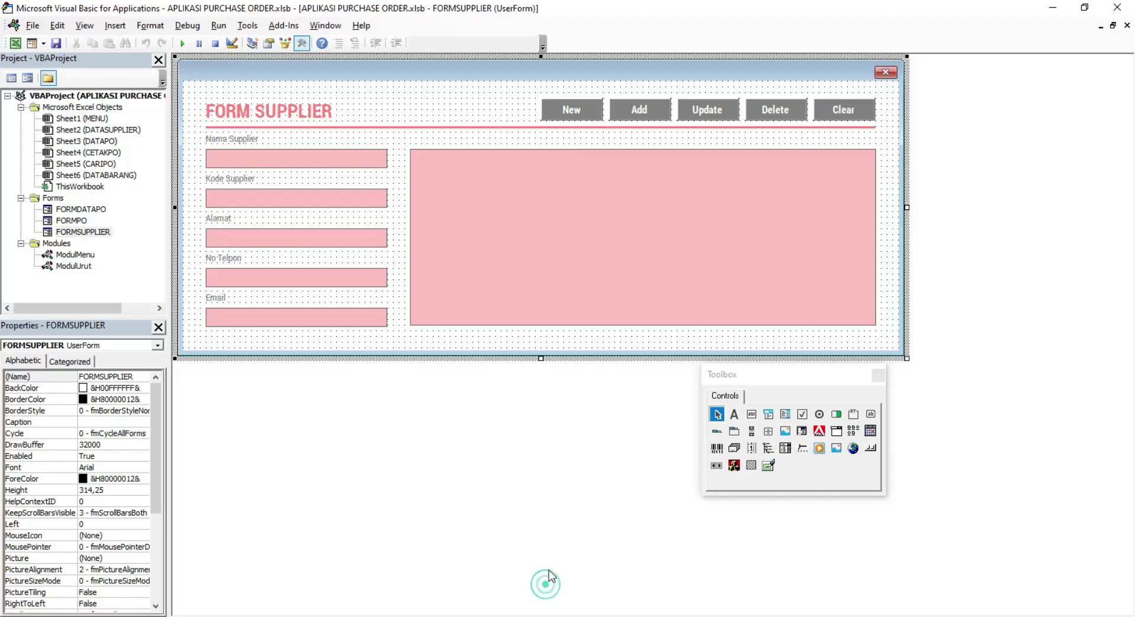
Step: Paste the CMDBARU_Click code into the New button's click procedure
double_click(580, 108)
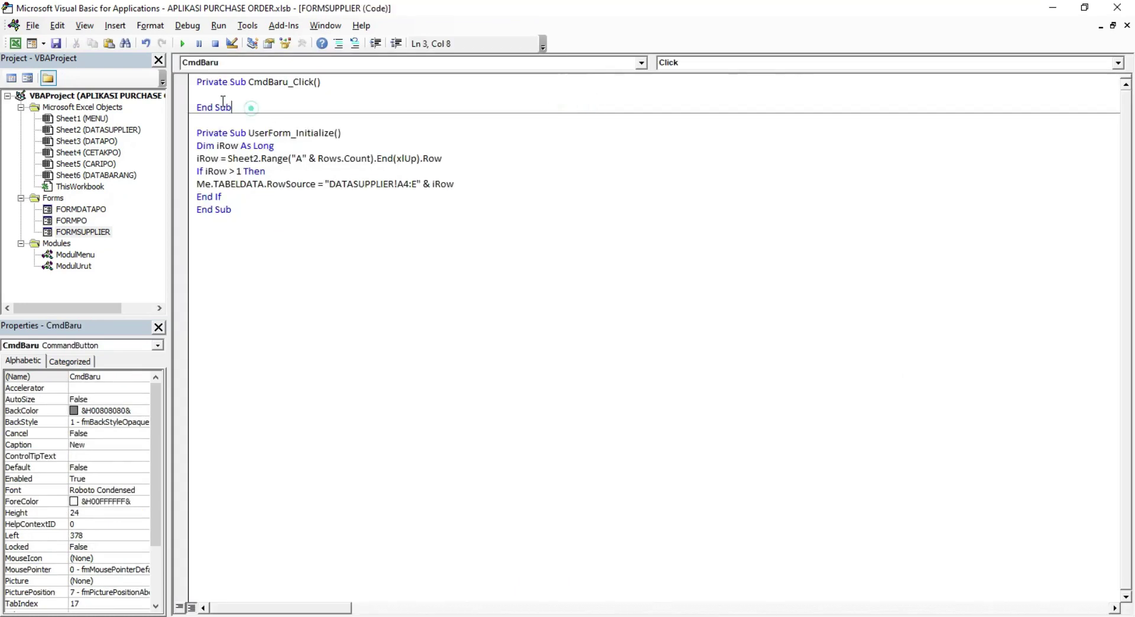
left_click_drag(232, 108, 186, 76)
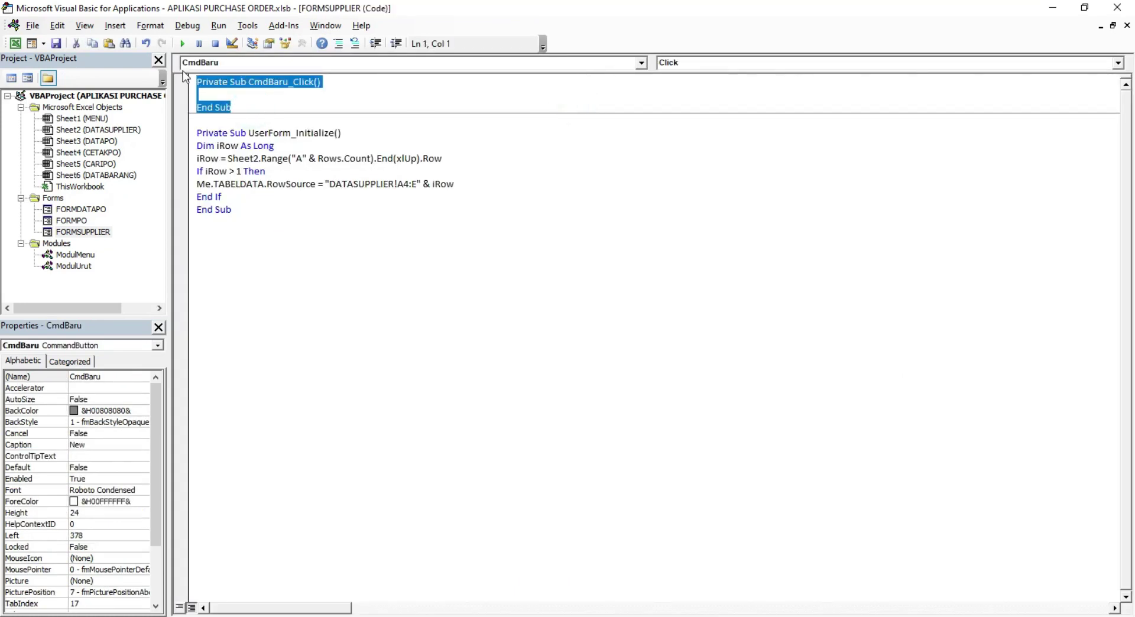
left_click(204, 95)
right_click(204, 96)
left_click(233, 139)
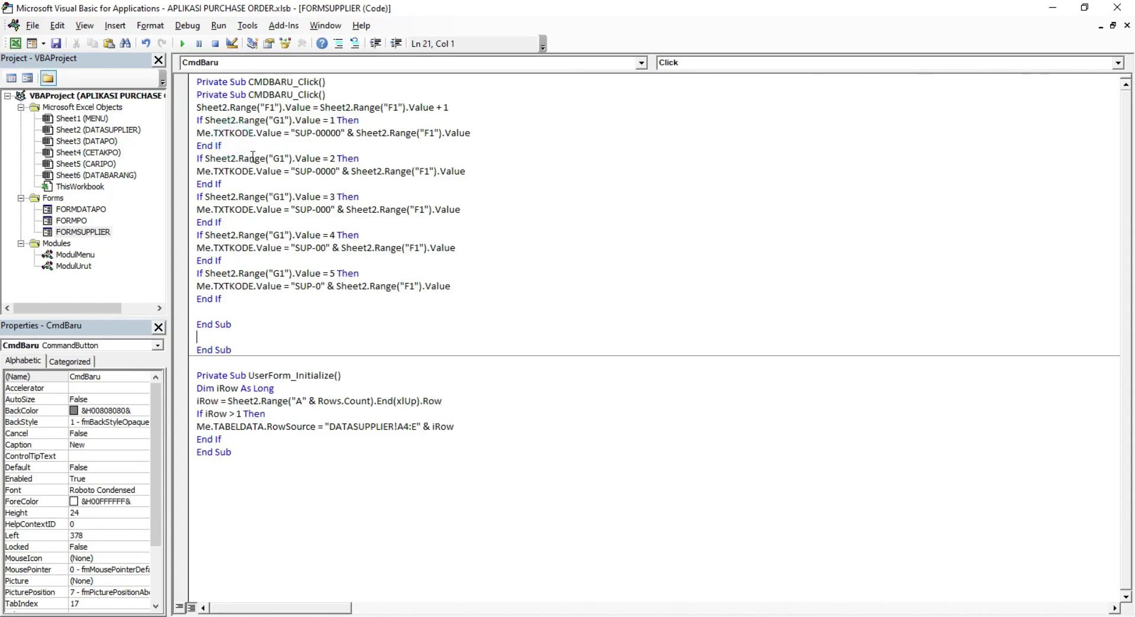
Step: Remove the duplicate End Sub and Private Sub CMDBARU_Click lines and leftover blank lines
left_click_drag(245, 350, 197, 337)
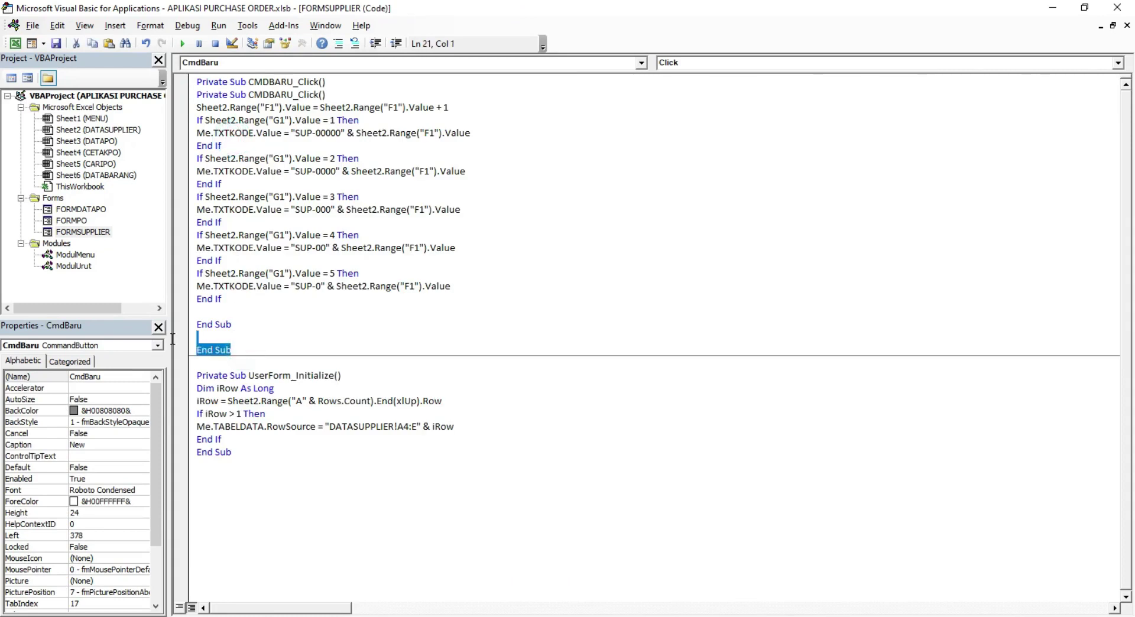
key("Delete")
left_click(208, 313)
key("Delete")
left_click_drag(332, 94, 161, 102)
key("Delete")
key("Delete")
left_click(275, 136)
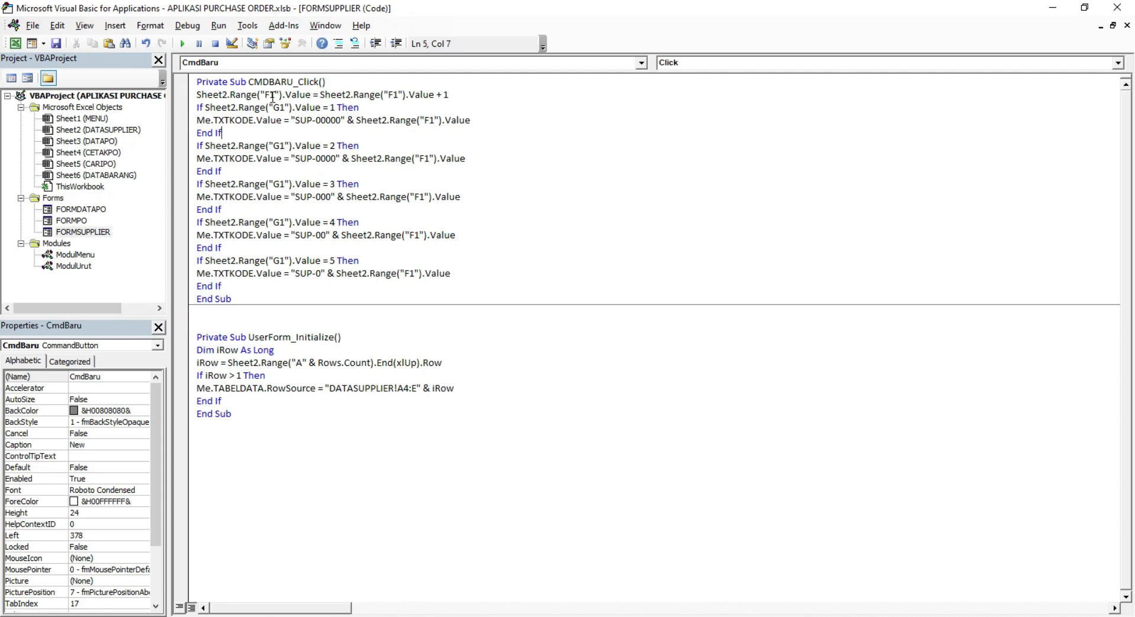
Step: On the DATASUPPLIER sheet, check the counter in F1 and the =LEN(F1) formula in G1
double_click(208, 10)
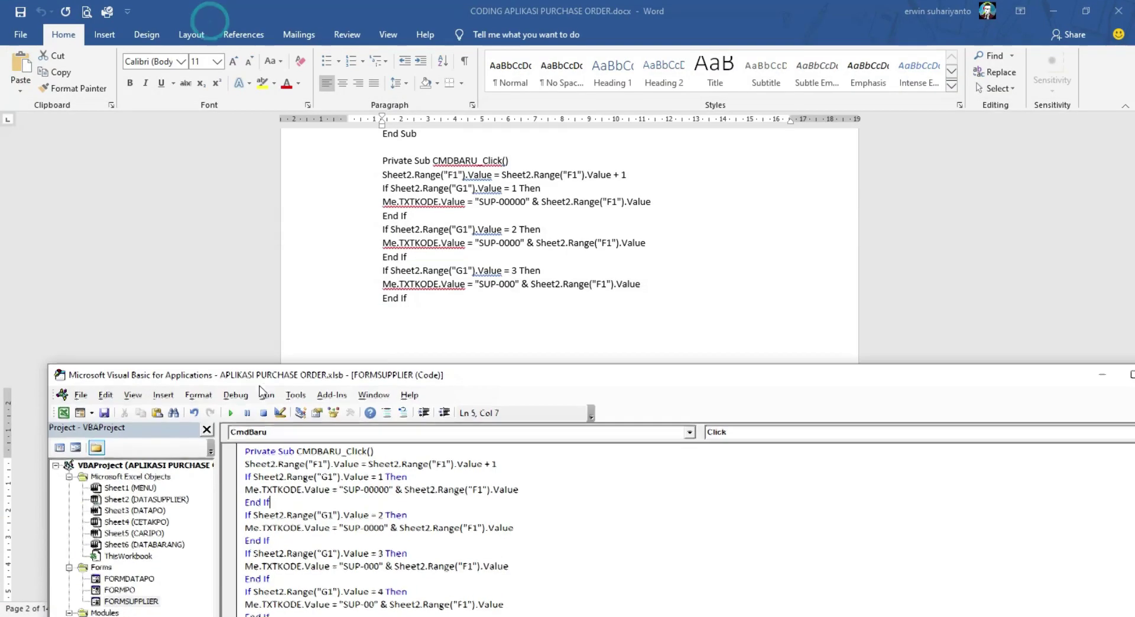
left_click(63, 418)
left_click(301, 328)
left_click(594, 111)
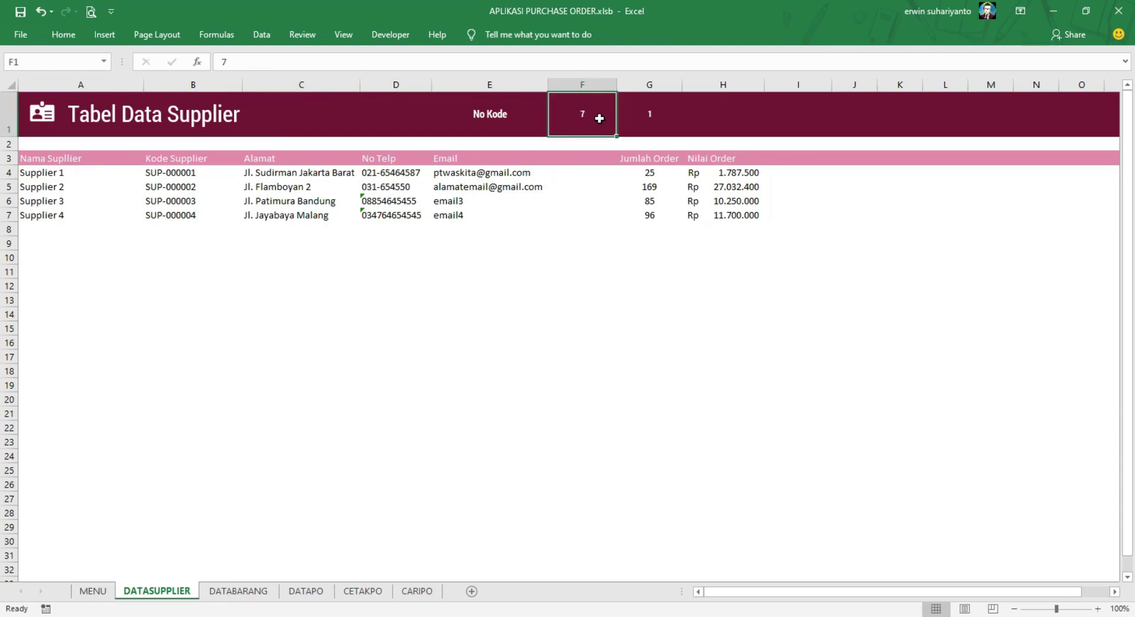
left_click(653, 113)
Step: Compare the F1 and G1 references in the form code, then run the supplier form
key("alt+F11")
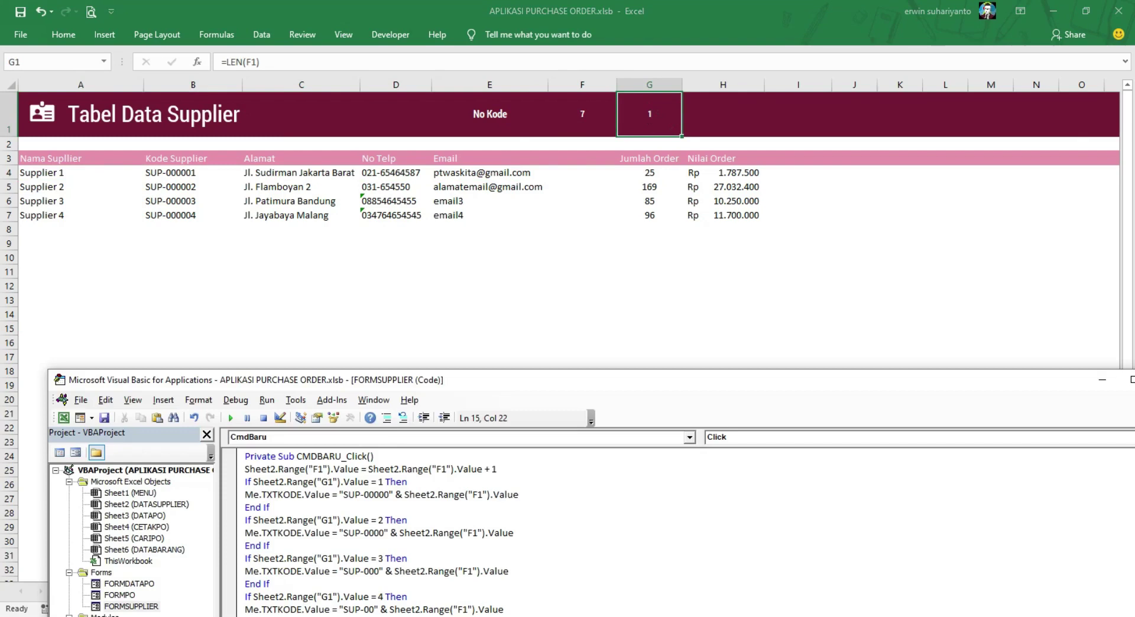
left_click_drag(407, 380, 591, 161)
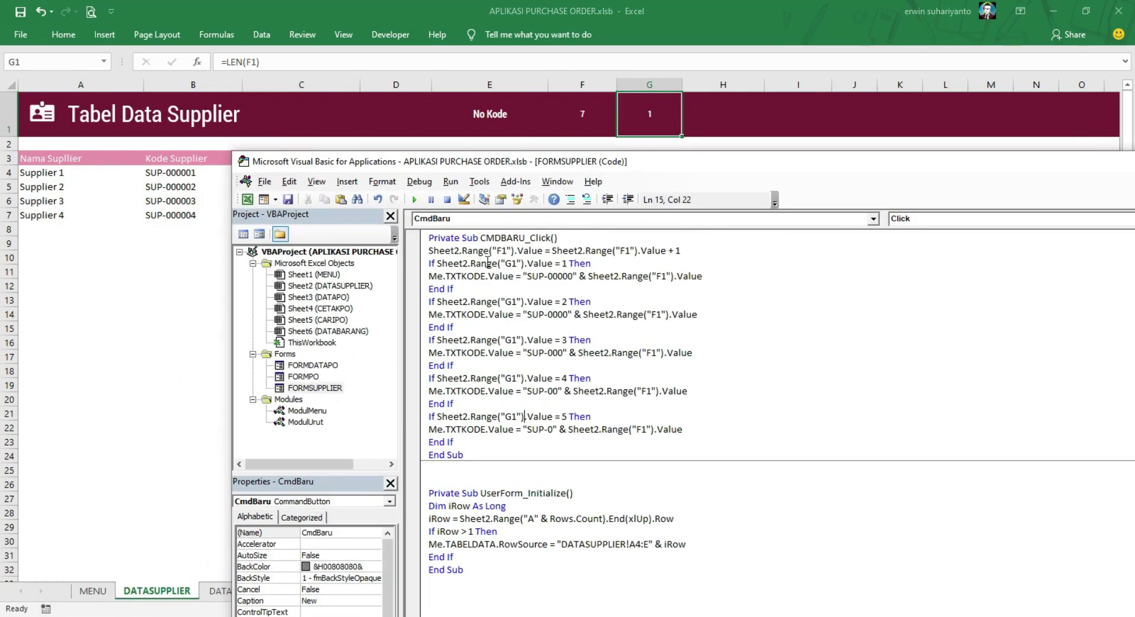
double_click(503, 250)
double_click(511, 264)
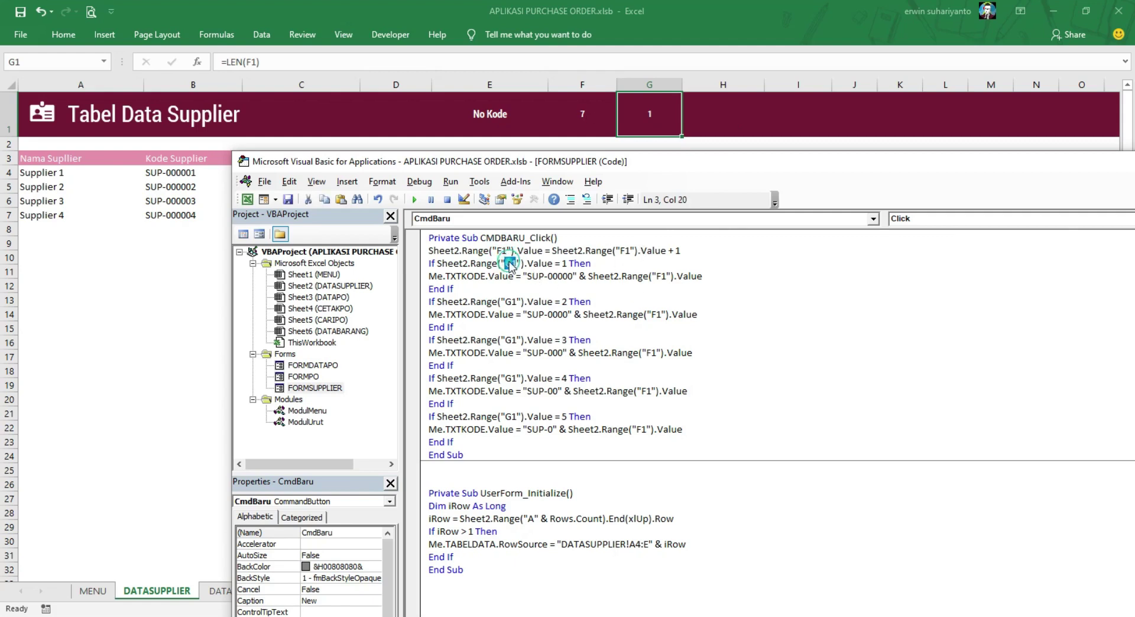
left_click(547, 315)
left_click(318, 173)
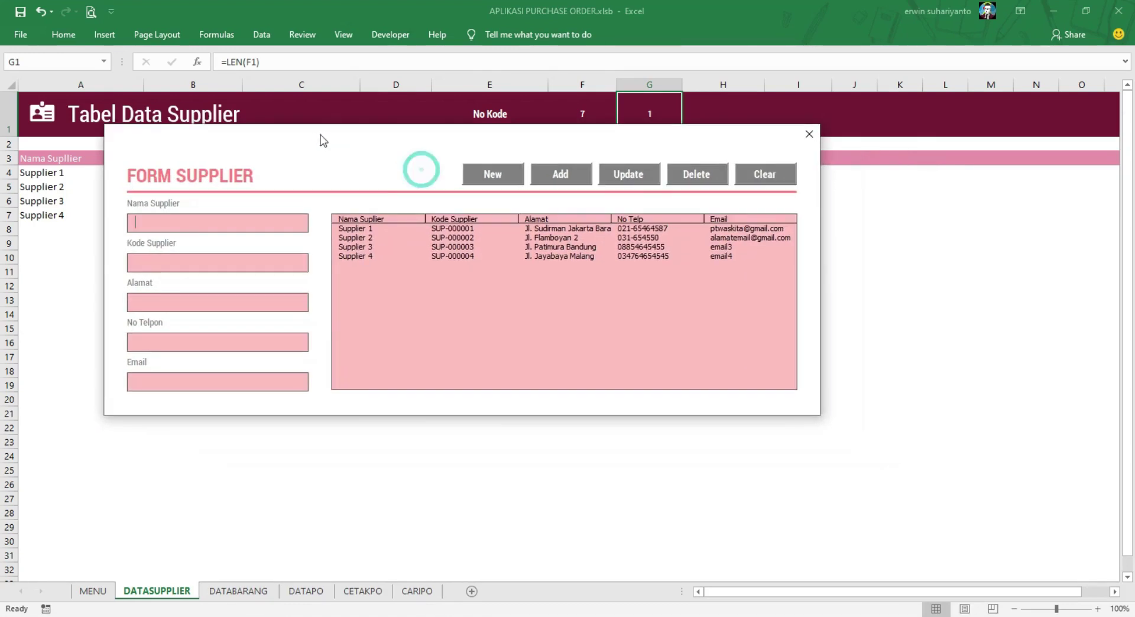
Step: Generate supplier code SUP-000008 with New, then close the supplier form
left_click(504, 178)
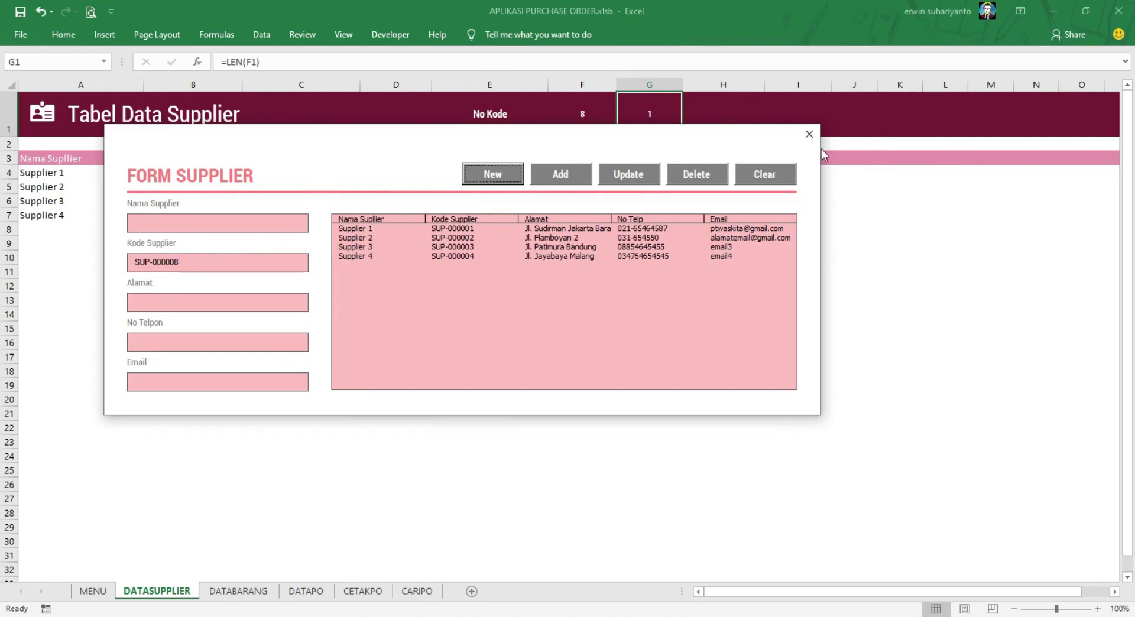
left_click(809, 134)
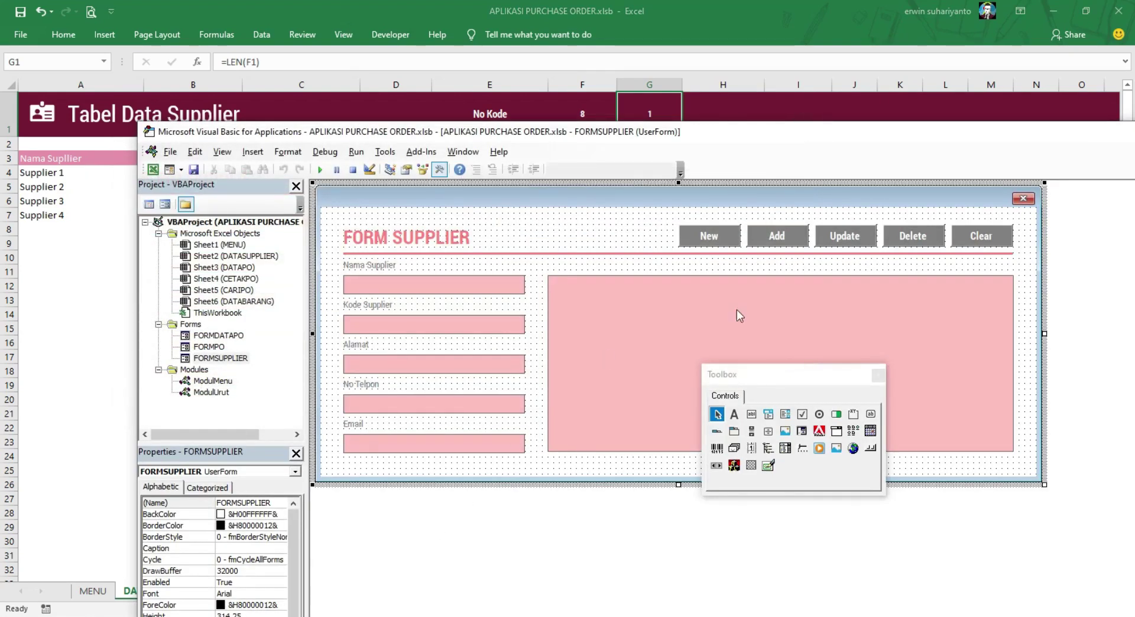
Step: Copy the whole CMDADD_Click procedure from the Word coding document
double_click(832, 132)
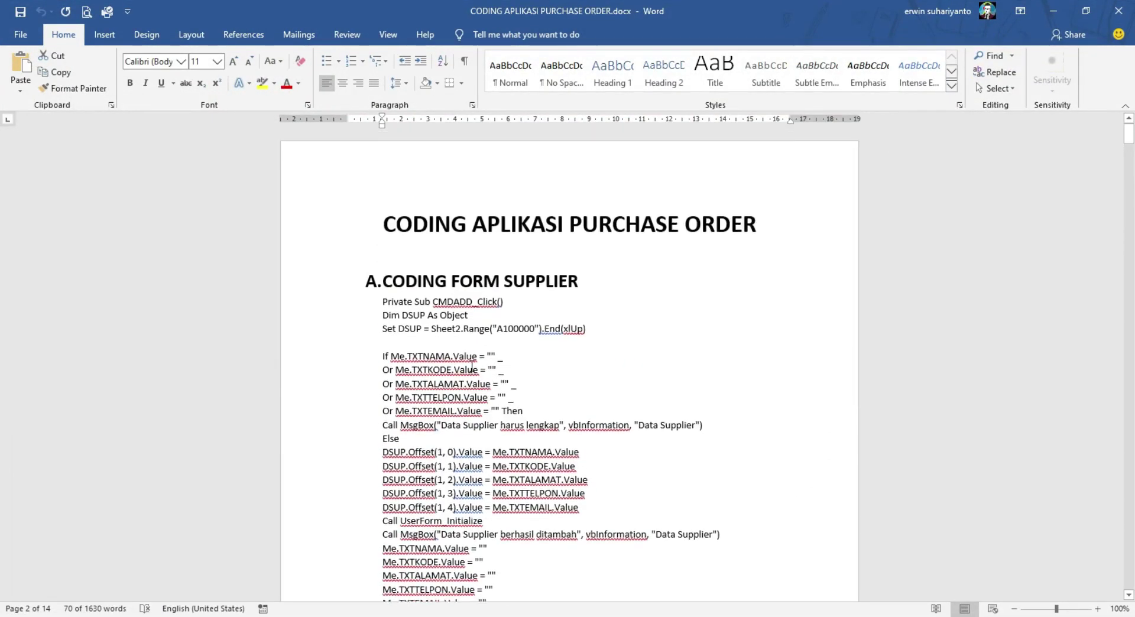
scroll(471, 367, "down", 2)
left_click(381, 170)
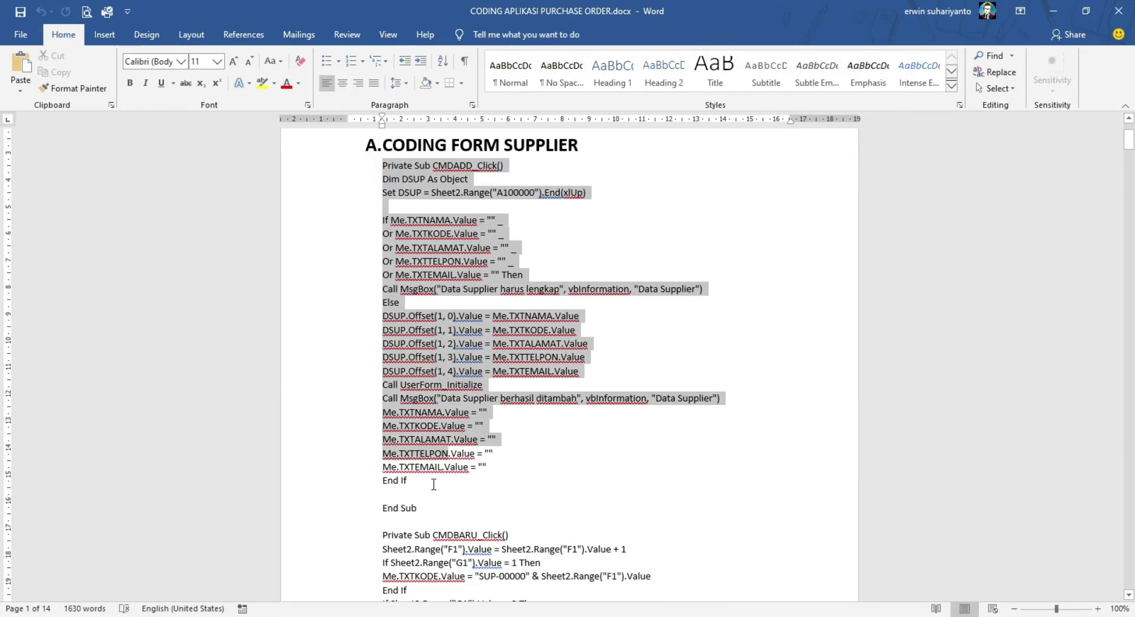
left_click_drag(436, 215, 436, 503)
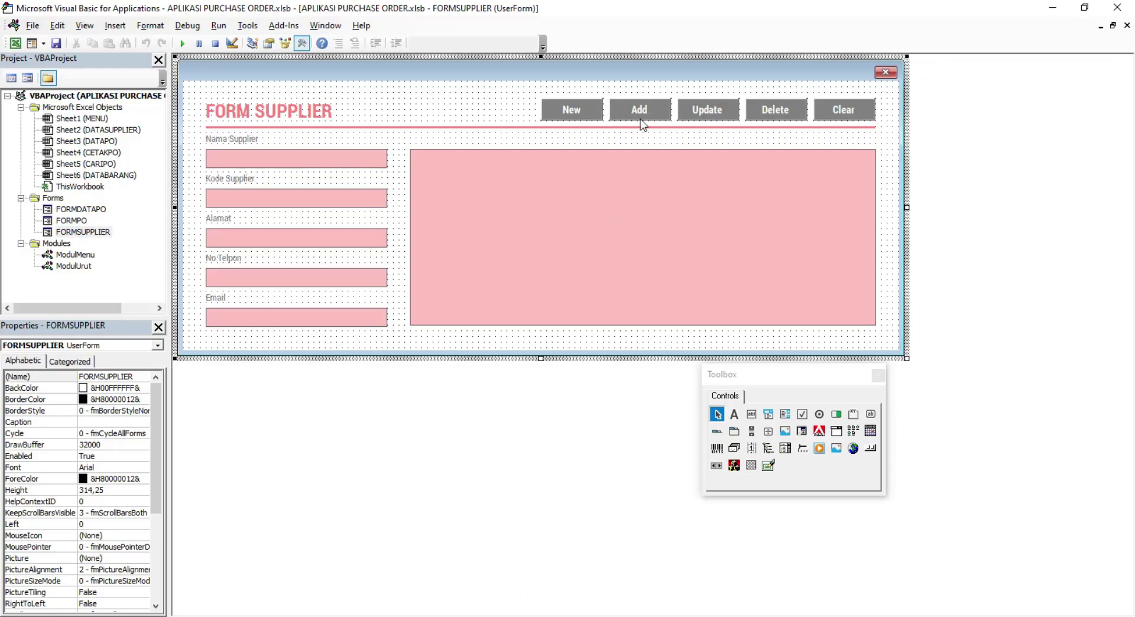
Step: Paste the code into the Add button's click procedure and delete the duplicate header
double_click(643, 114)
right_click(215, 93)
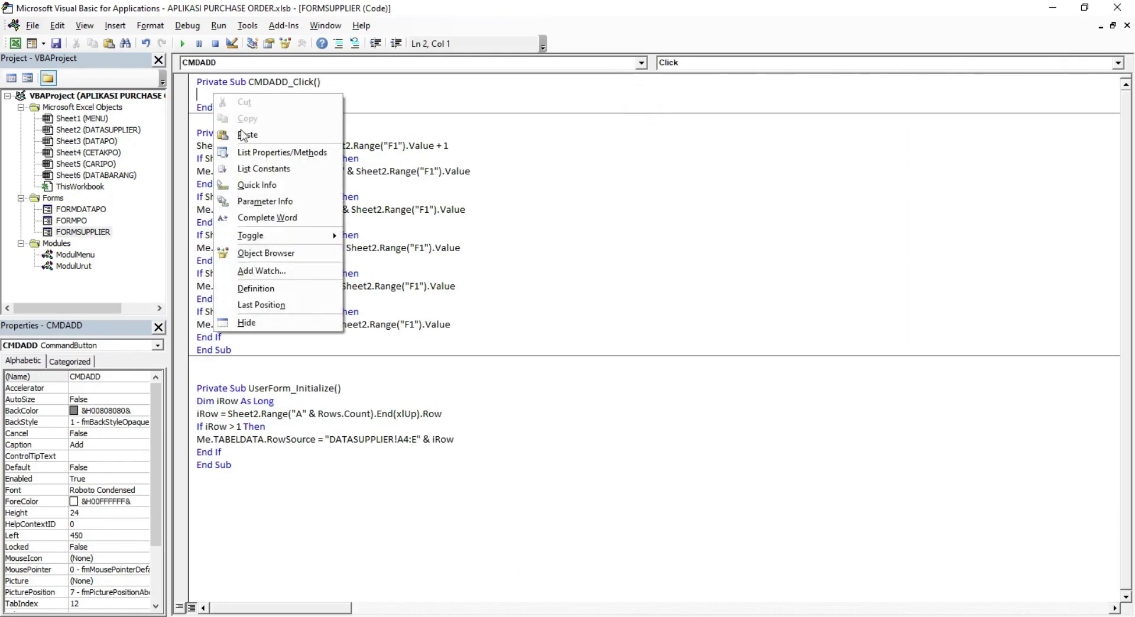
left_click(237, 137)
left_click_drag(337, 83, 226, 85)
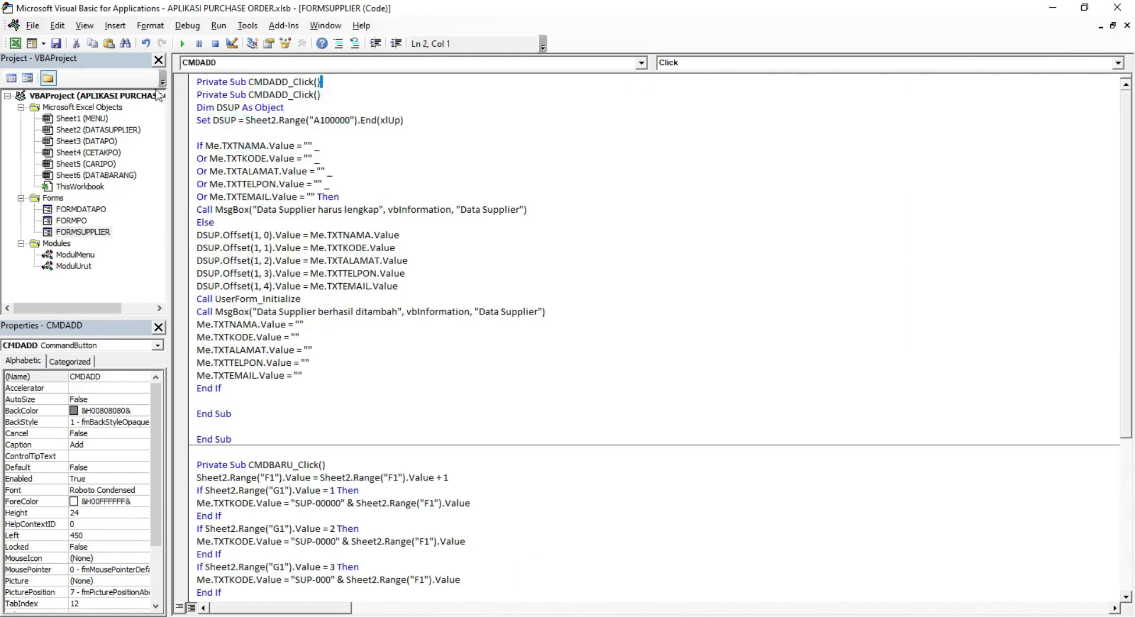
left_click_drag(322, 82, 161, 77)
key("Delete")
Step: Remove the extra End Sub and blank line, then run the Supplier form
scroll(242, 402, "down", 2)
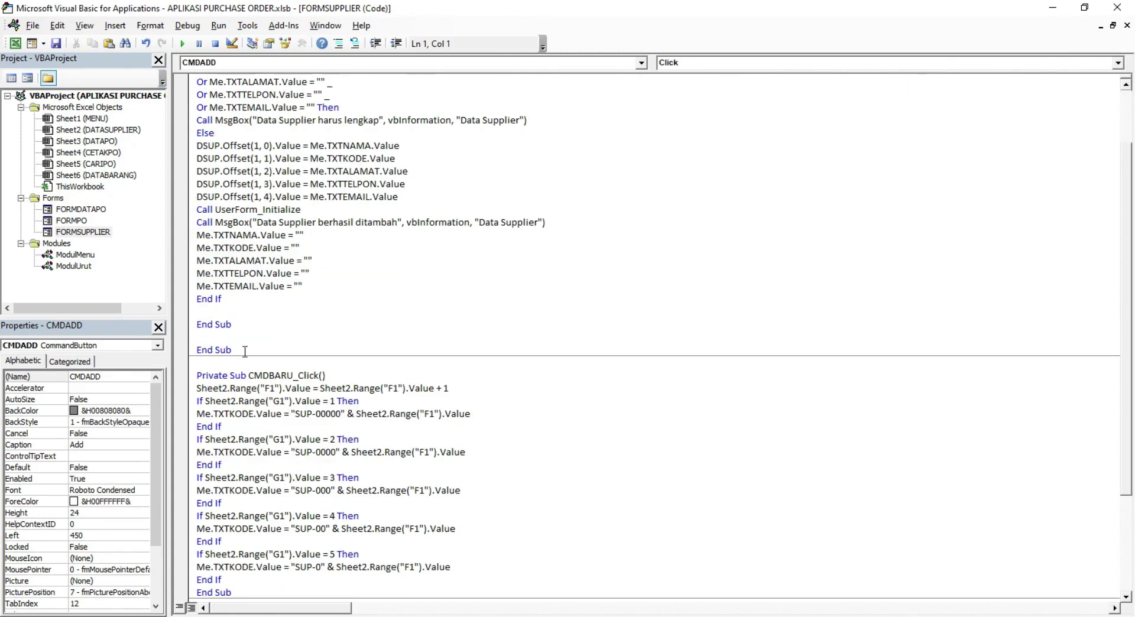
left_click_drag(245, 351, 197, 337)
key("Delete")
left_click(204, 312)
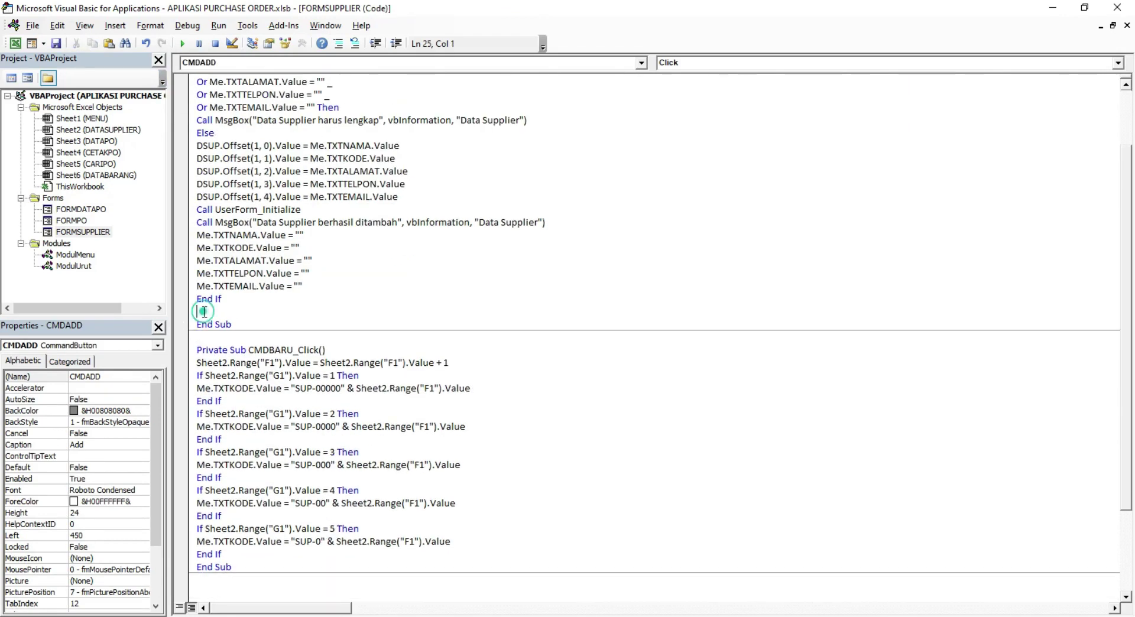
key("Delete")
left_click(238, 363)
left_click(182, 45)
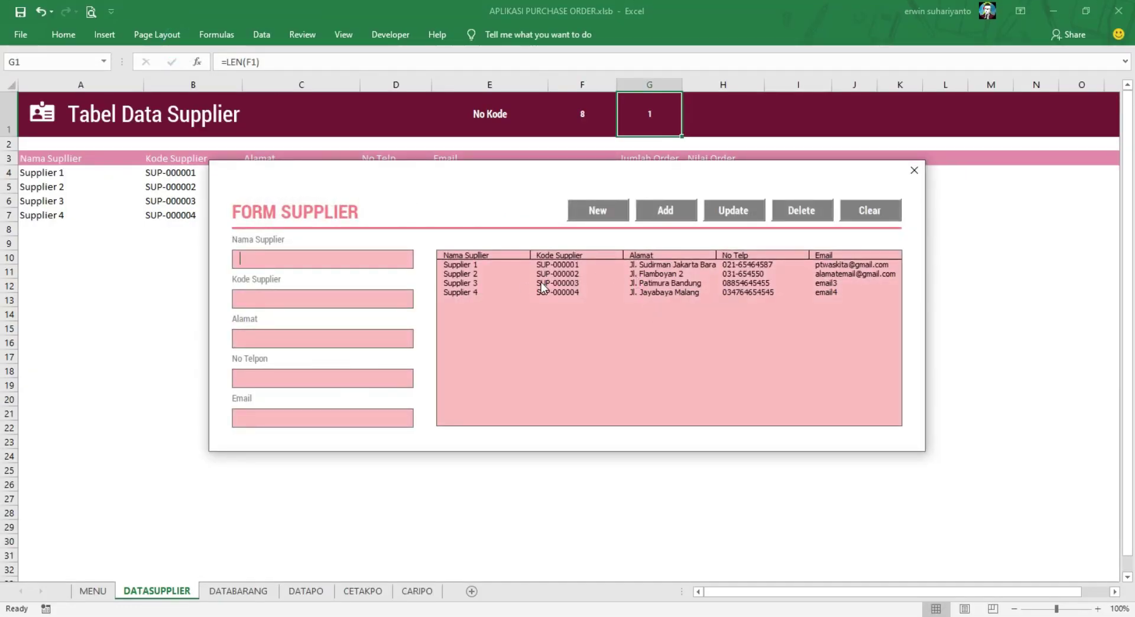
Step: Generate a new code and enter Supplier 5 with its address, phone number and e-mail
left_click(609, 214)
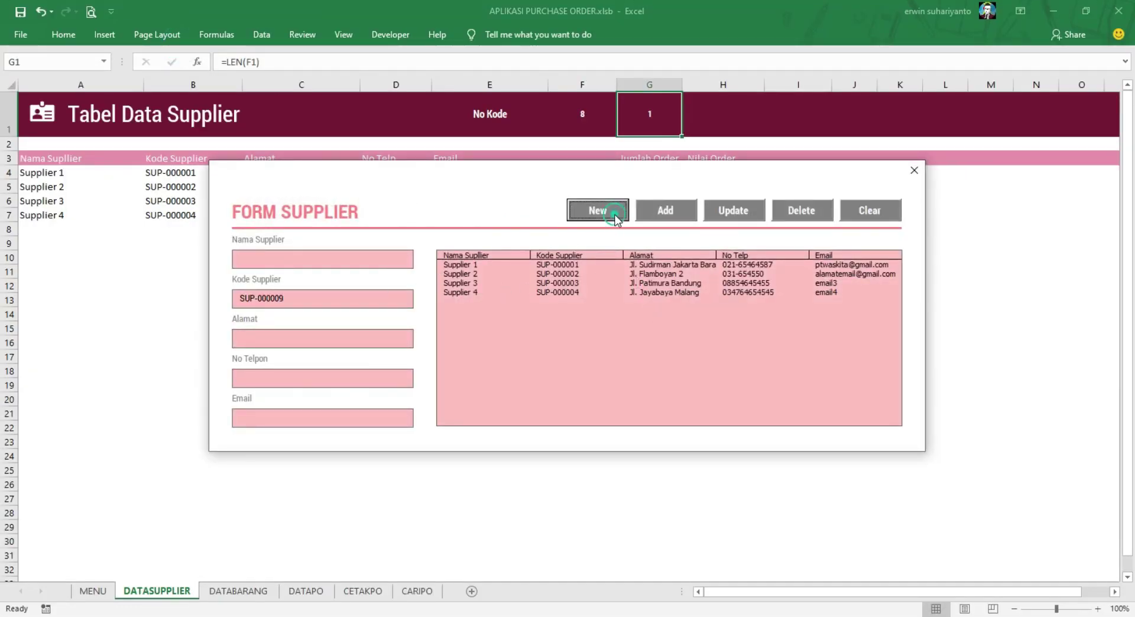
left_click(279, 261)
type("lier")
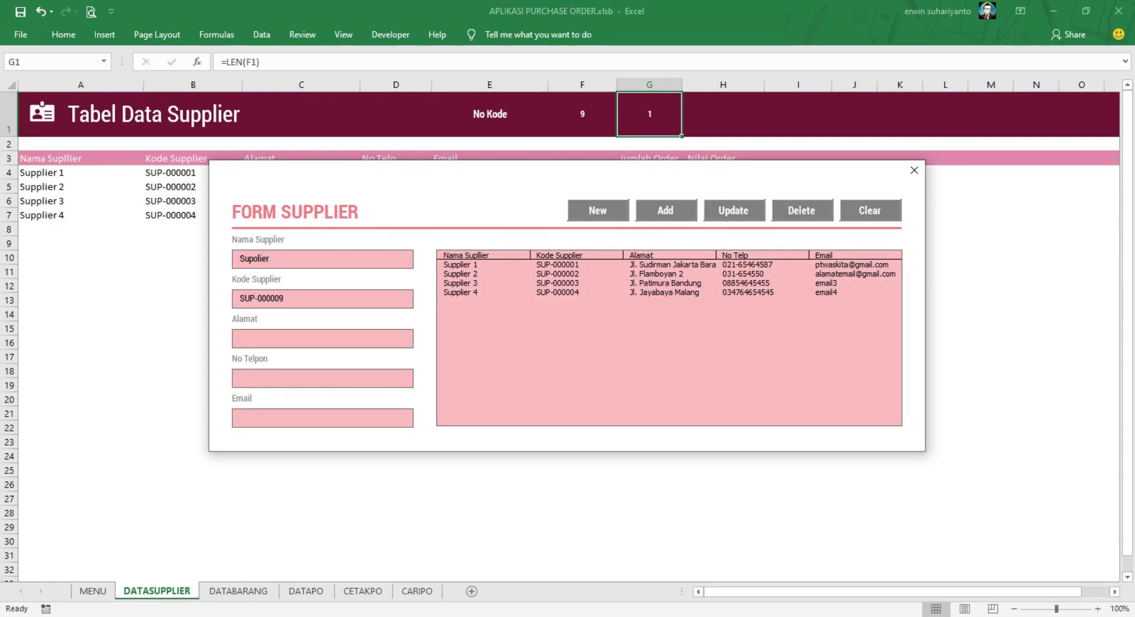
key("BackSpace")
key("BackSpace")
type("plier 5")
left_click(268, 344)
type("Jl. Kencana Ungu")
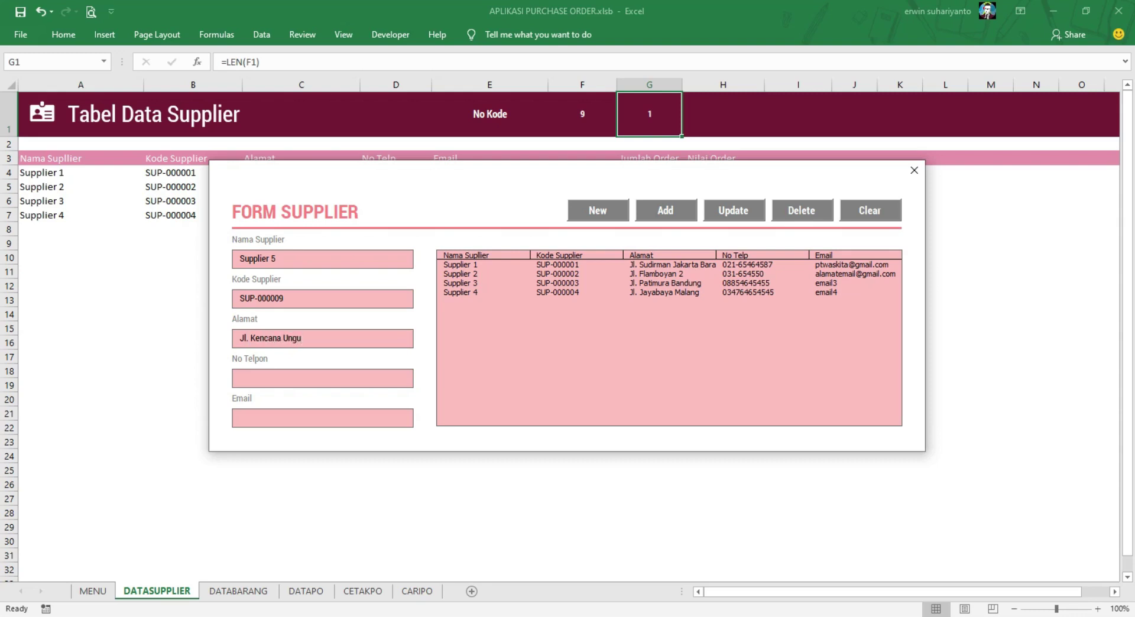
left_click(306, 378)
left_click(278, 418)
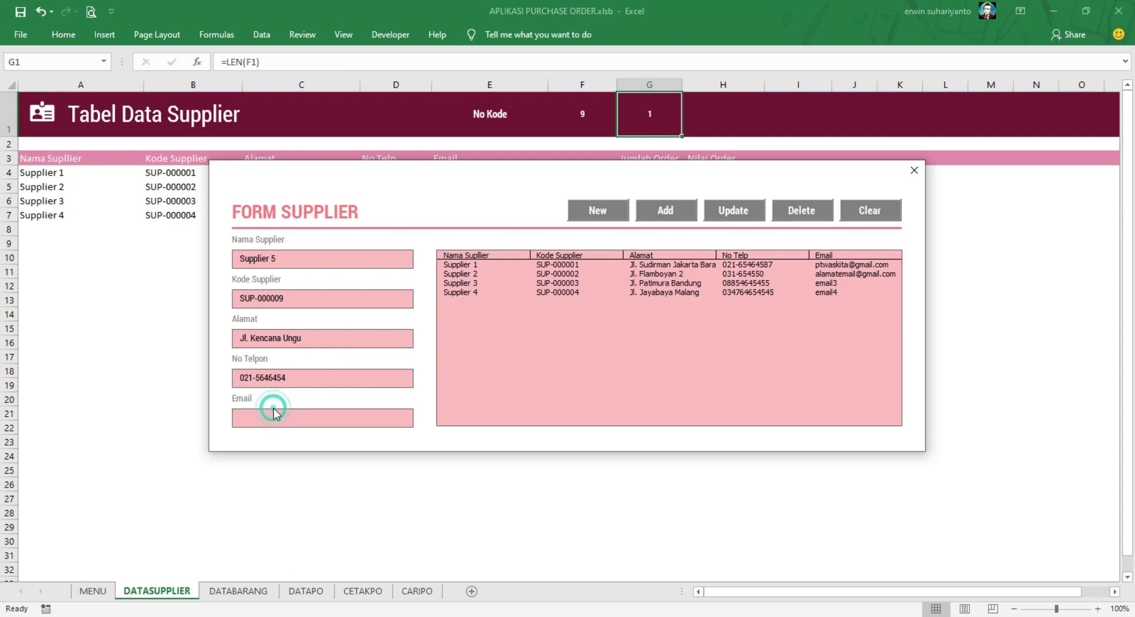
left_click(280, 419)
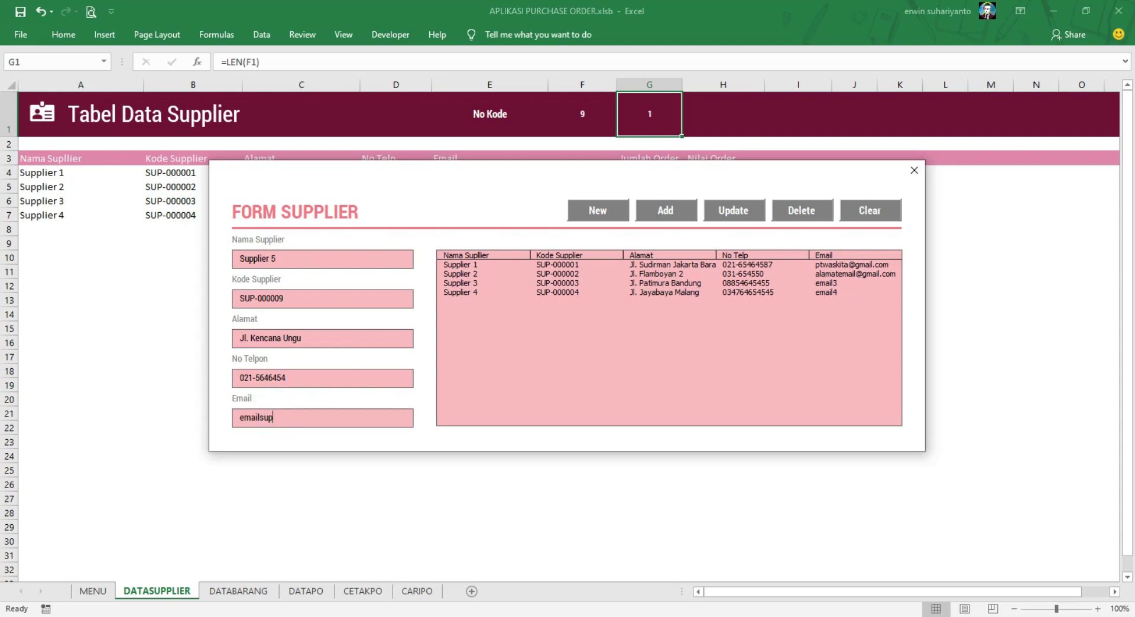
Step: Add Supplier 5 to the table, dismiss the success message, and move the form down
left_click(659, 214)
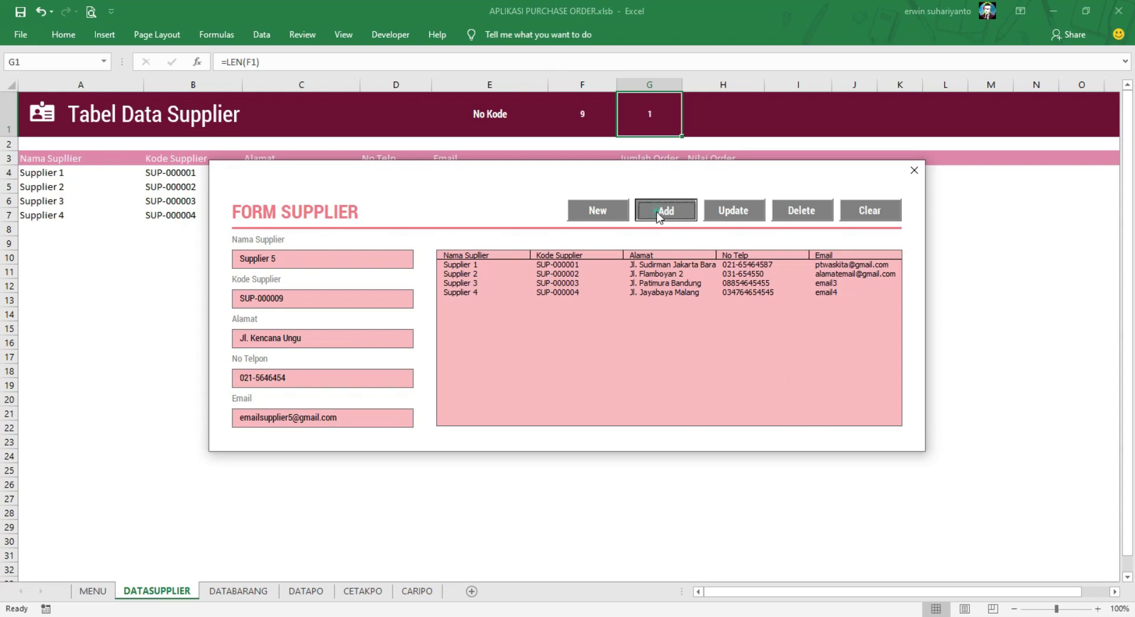
left_click_drag(620, 299, 690, 372)
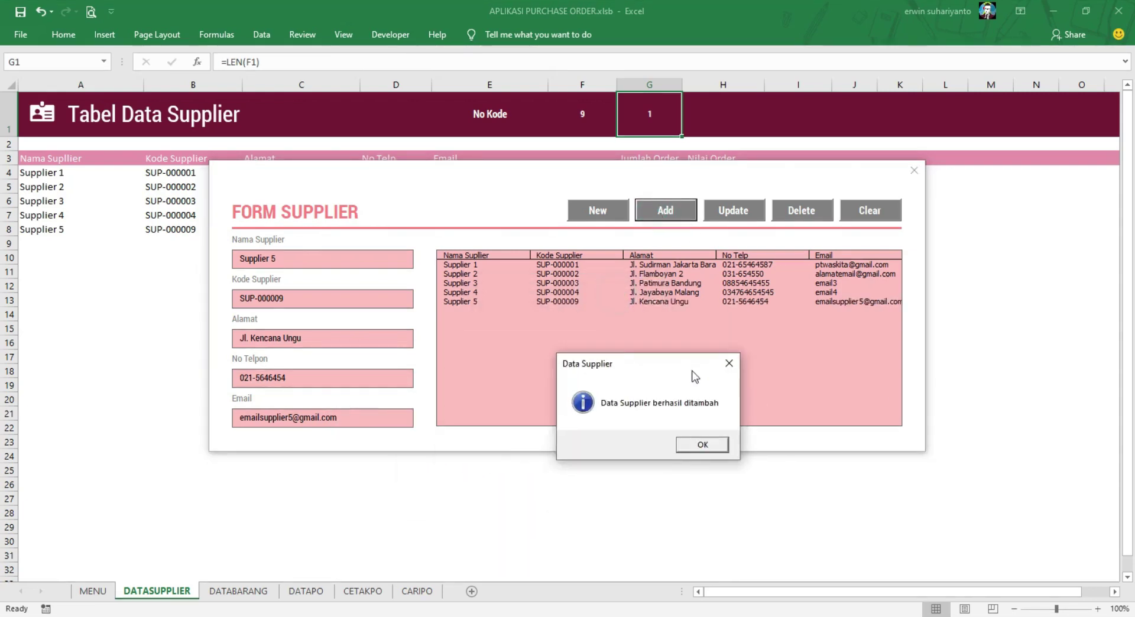
left_click(698, 440)
left_click(733, 303)
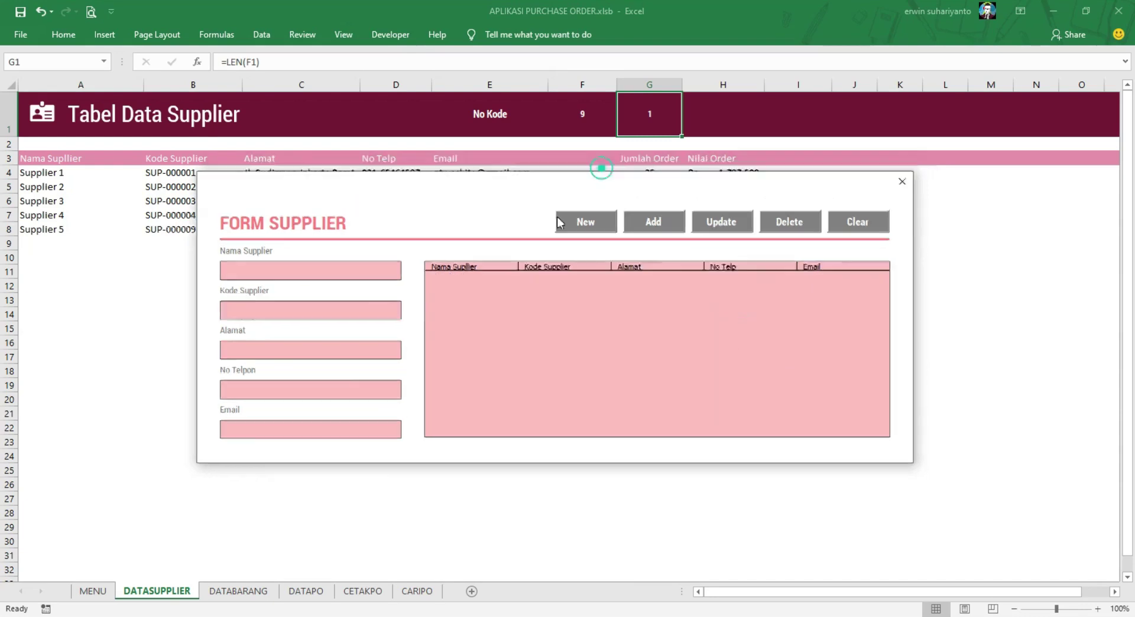
left_click_drag(612, 176, 540, 367)
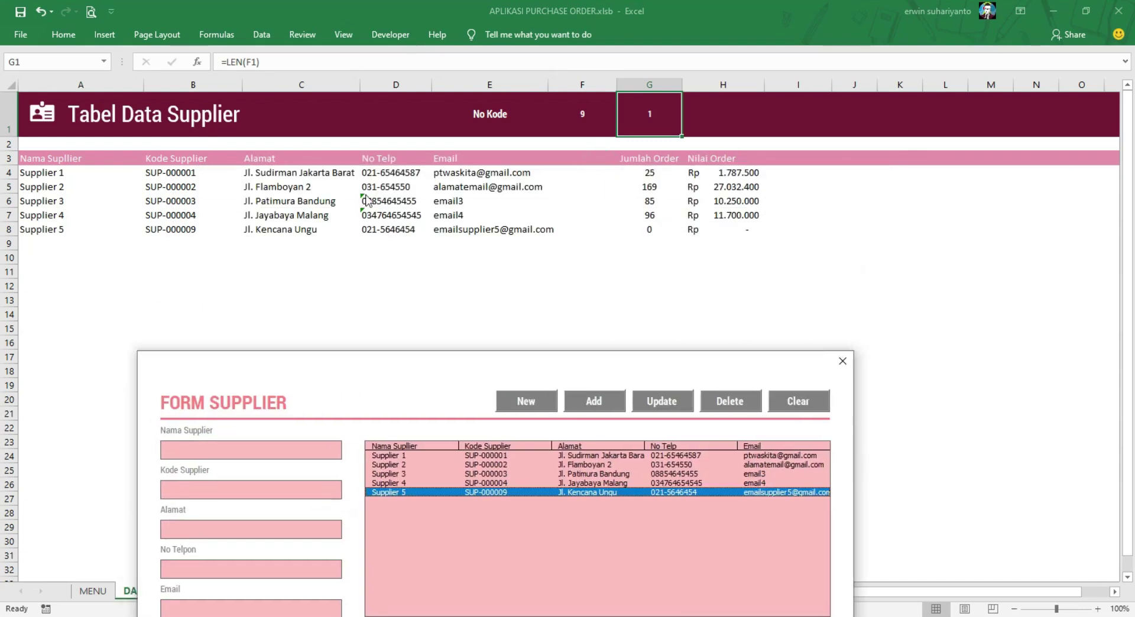
Step: Close the running Supplier form and select the TABELDATA list box in the design
left_click(843, 362)
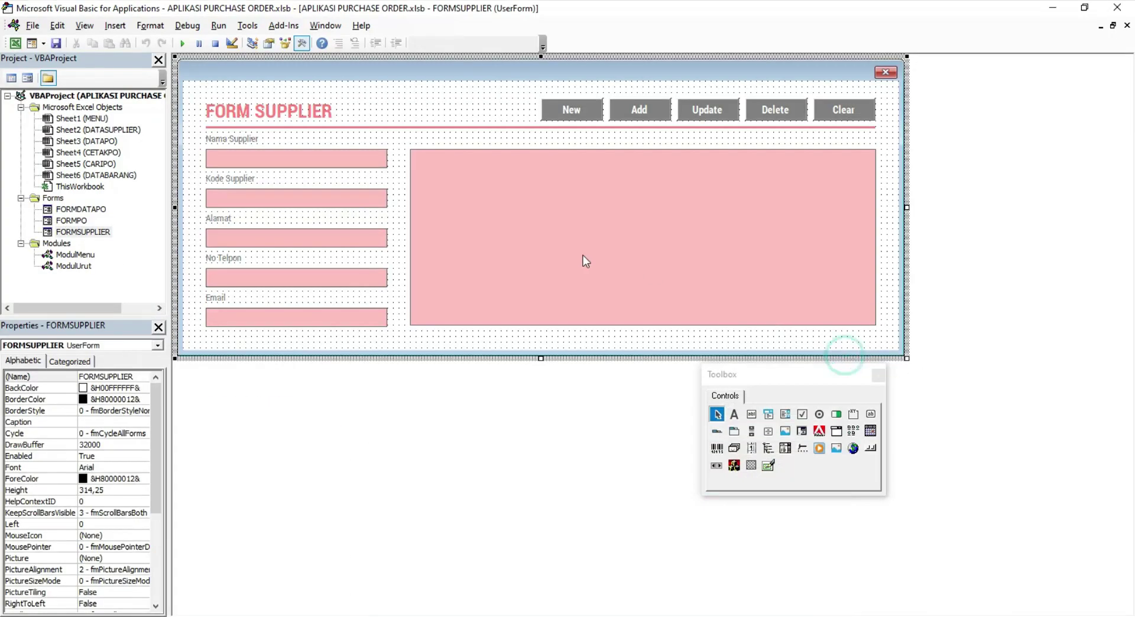
left_click(658, 111)
left_click(509, 107)
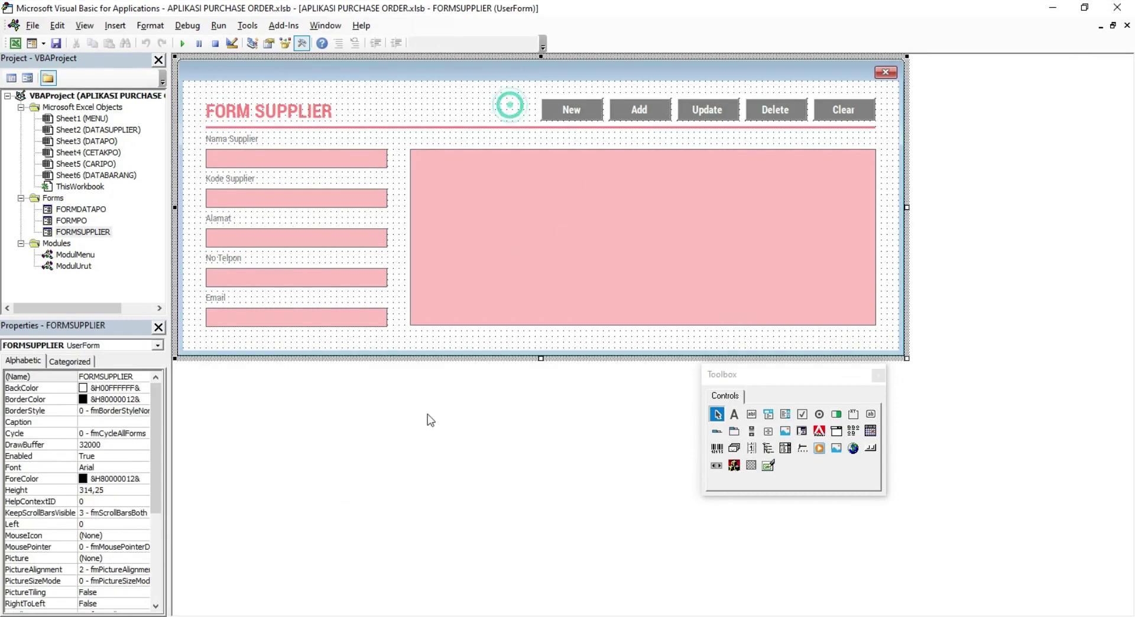
left_click(689, 207)
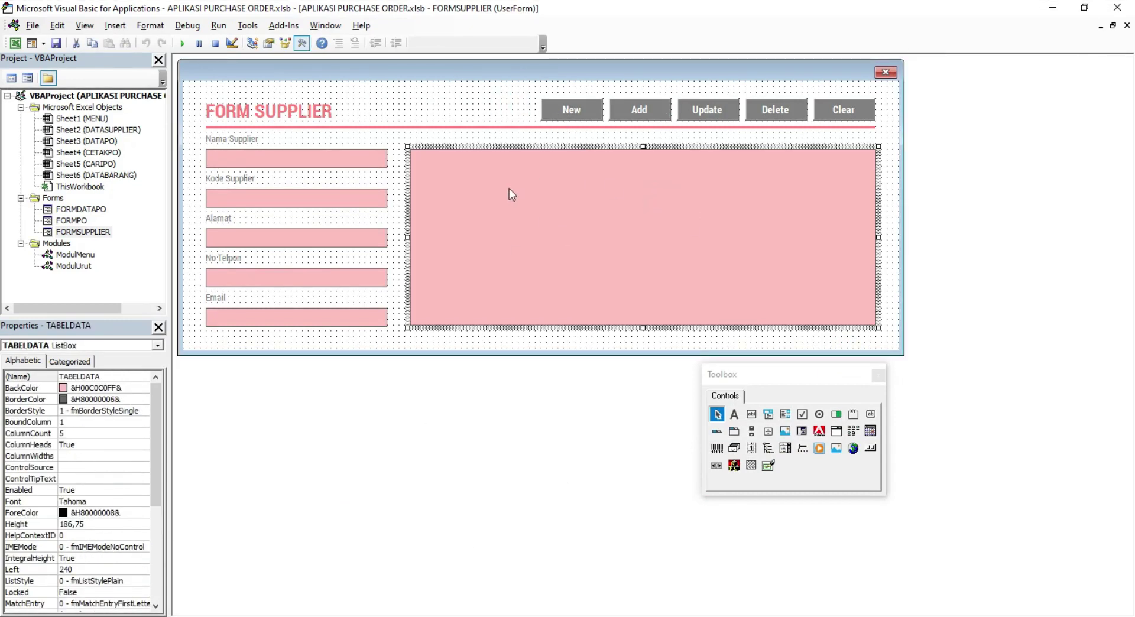
Step: Copy the TABELDATA_DblClick and UserForm_Initialize code from the Word document
left_click(507, 612)
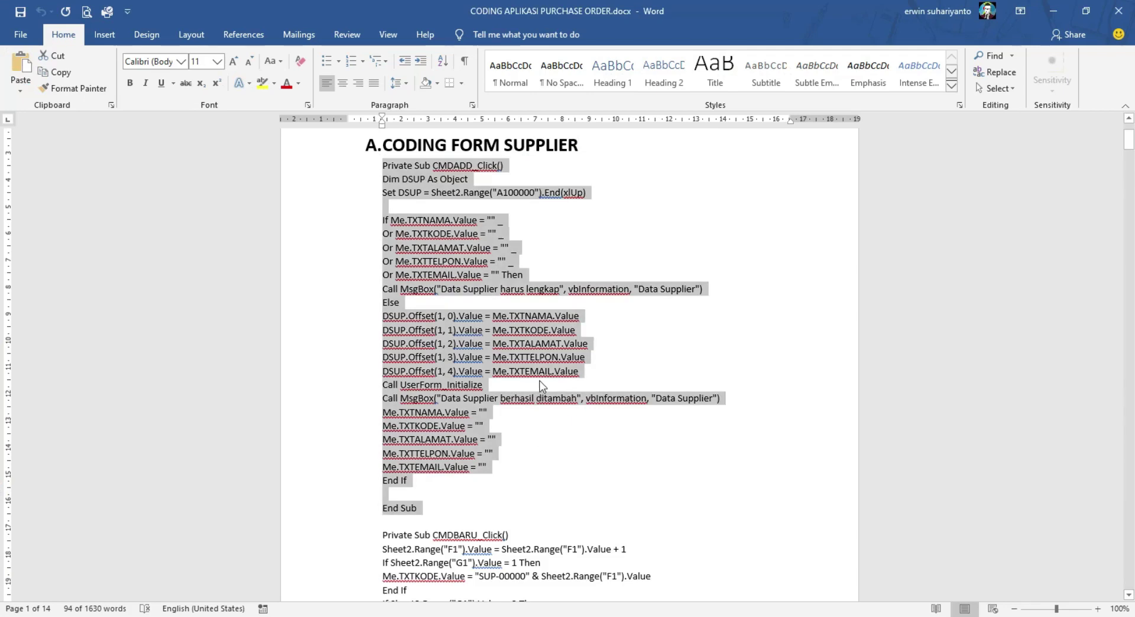
scroll(556, 435, "down", 5)
scroll(560, 437, "down", 5)
scroll(559, 436, "down", 1)
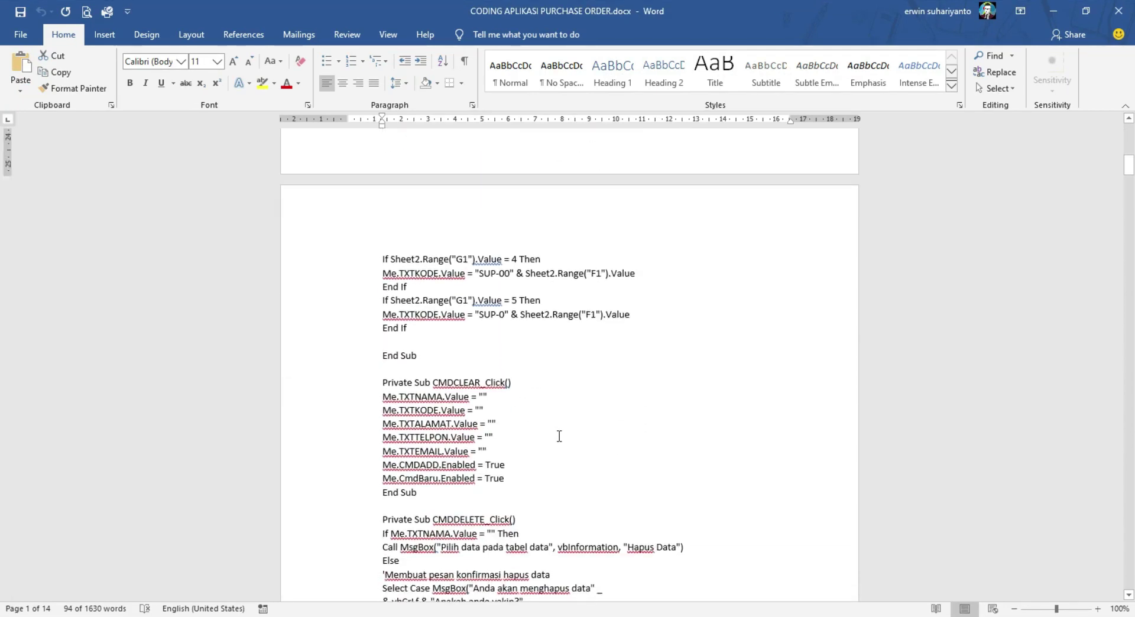
scroll(560, 436, "down", 5)
scroll(559, 436, "down", 7)
scroll(560, 436, "down", 2)
scroll(560, 436, "down", 1)
scroll(559, 436, "down", 8)
scroll(559, 437, "down", 5)
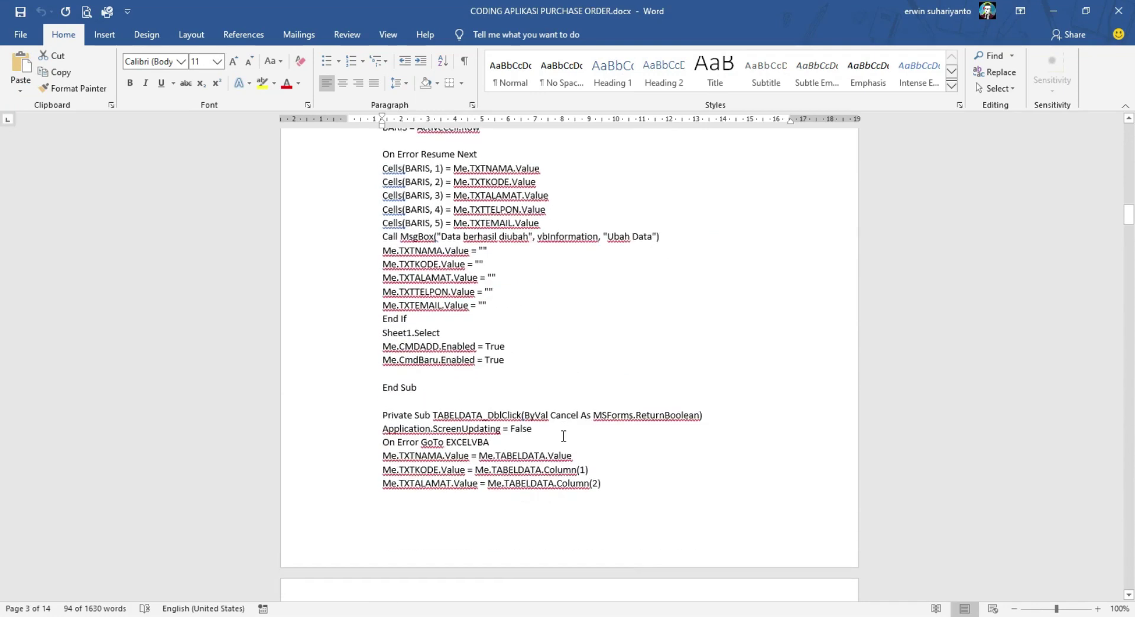
scroll(560, 436, "down", 6)
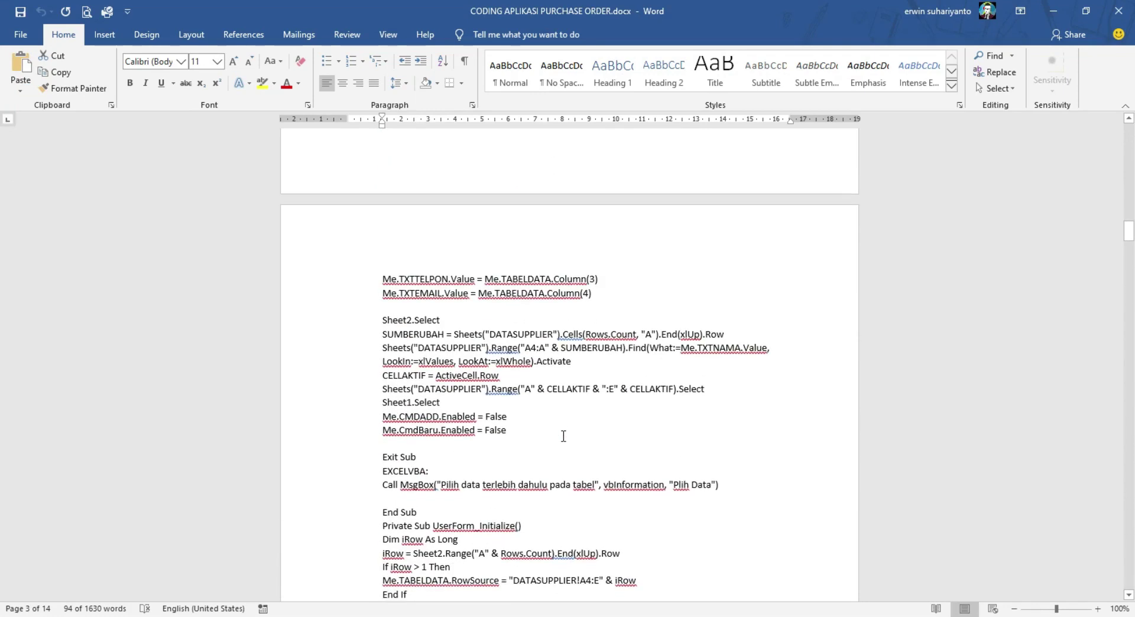
scroll(572, 426, "up", 5)
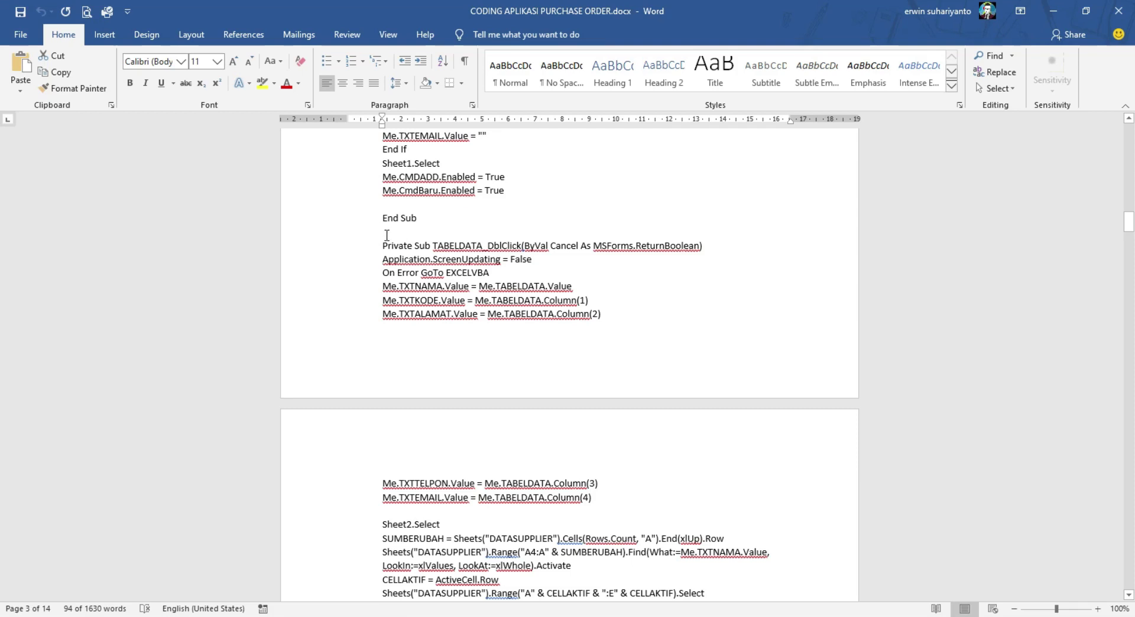
left_click_drag(383, 247, 514, 597)
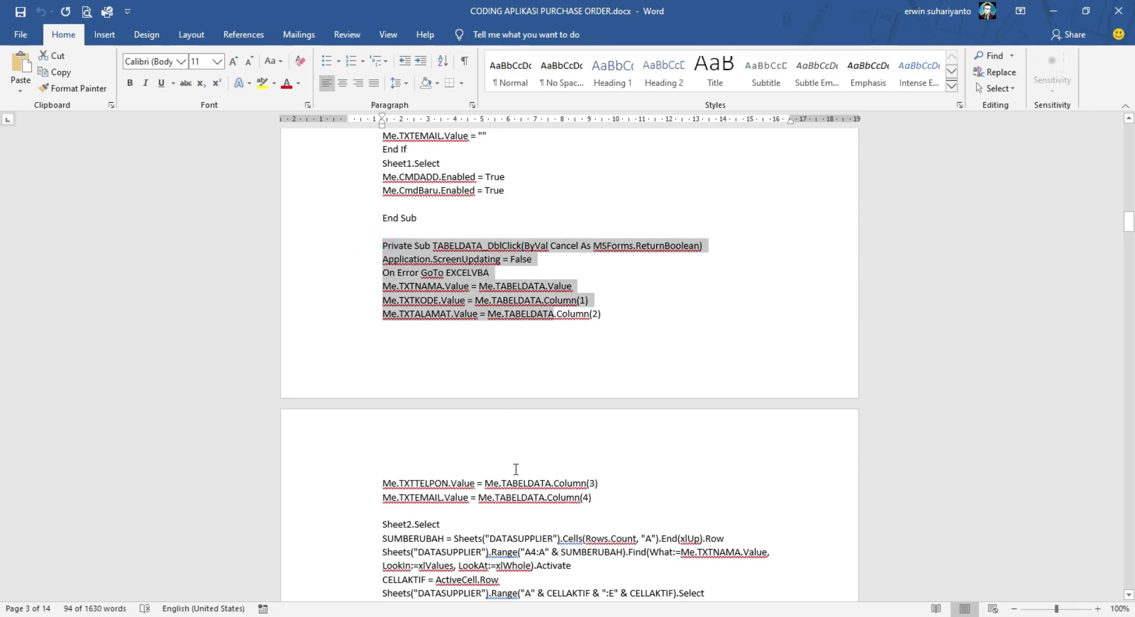
mouse_move(422, 600)
left_mouse_down()
mouse_move(418, 312)
mouse_move(413, 387)
left_mouse_up()
right_click(410, 342)
left_click(436, 362)
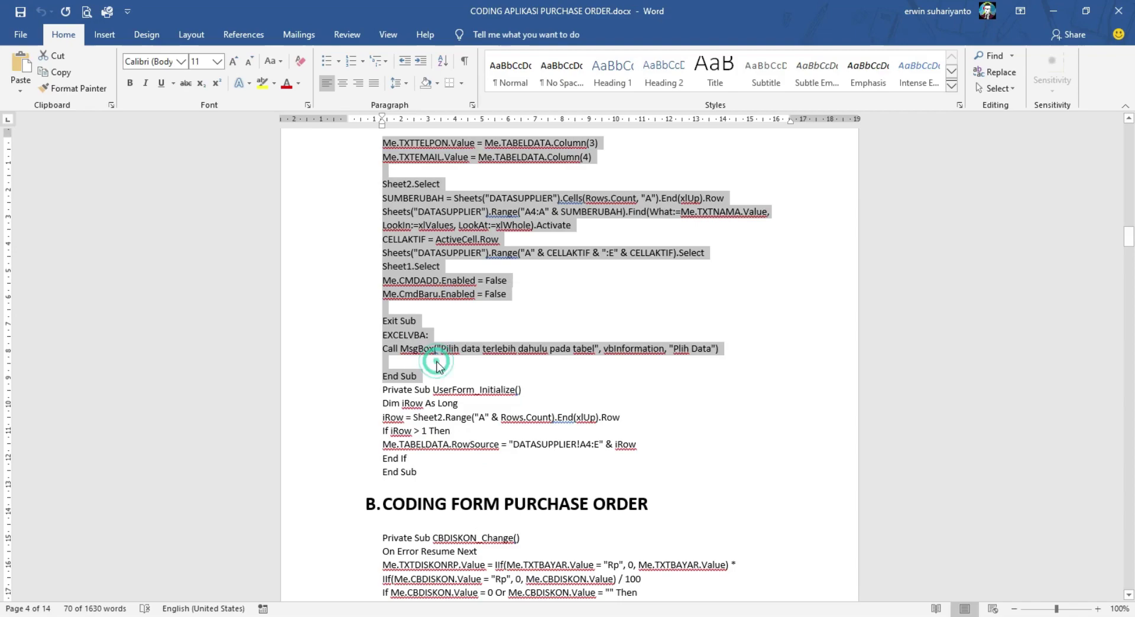
key("alt+Tab")
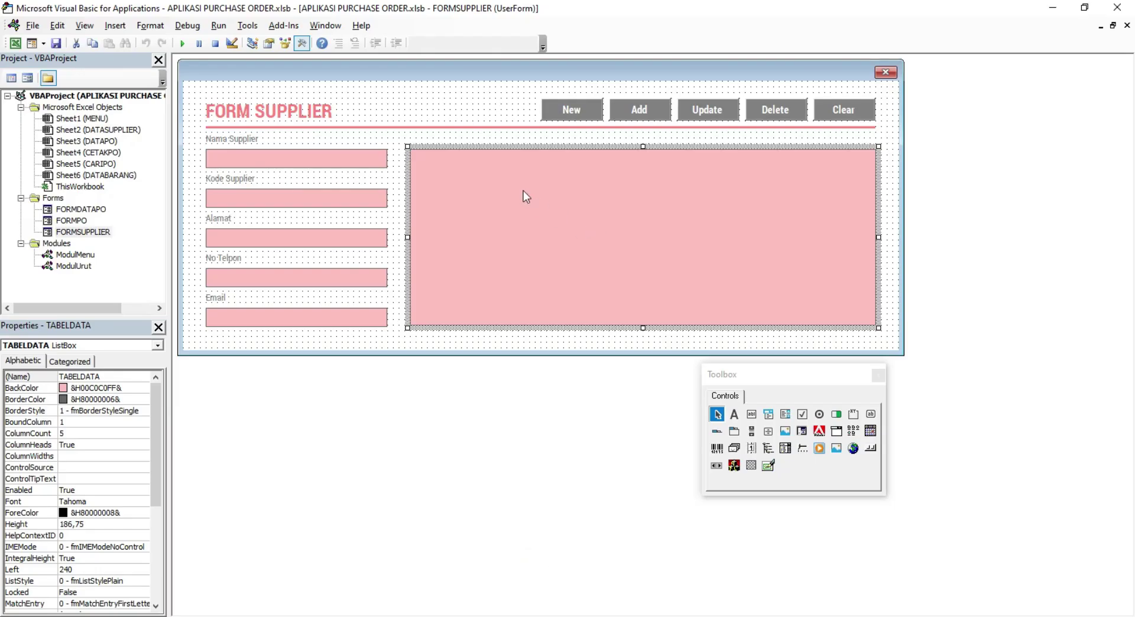
Step: Paste the copied code into a new TABELDATA_DblClick handler and delete the empty TABELDATA_Click stub
double_click(523, 191)
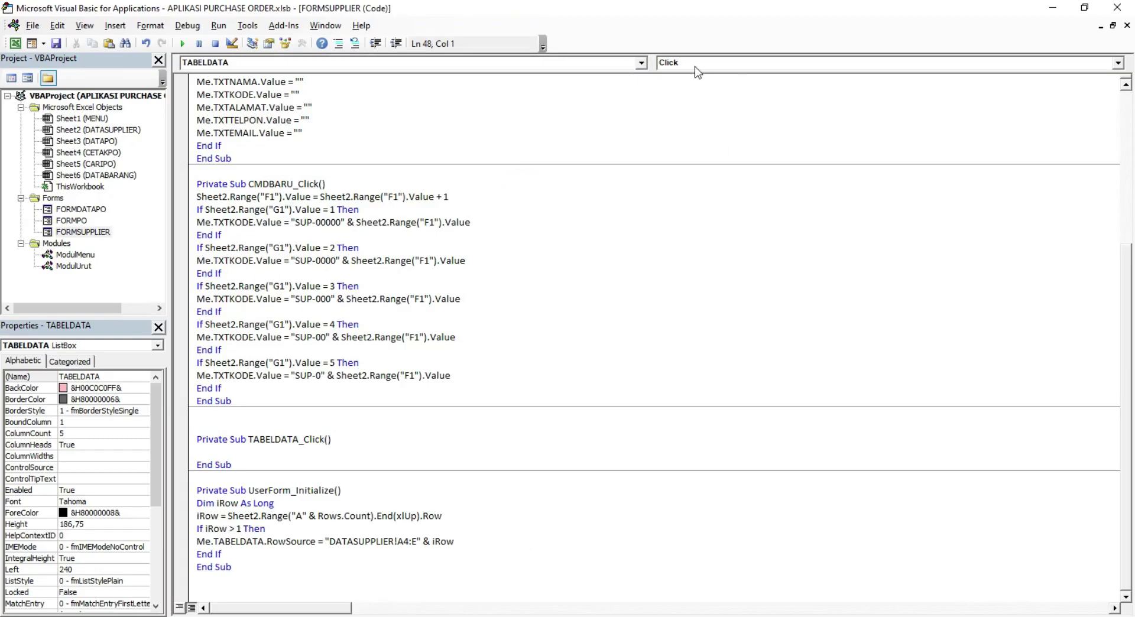
left_click(695, 68)
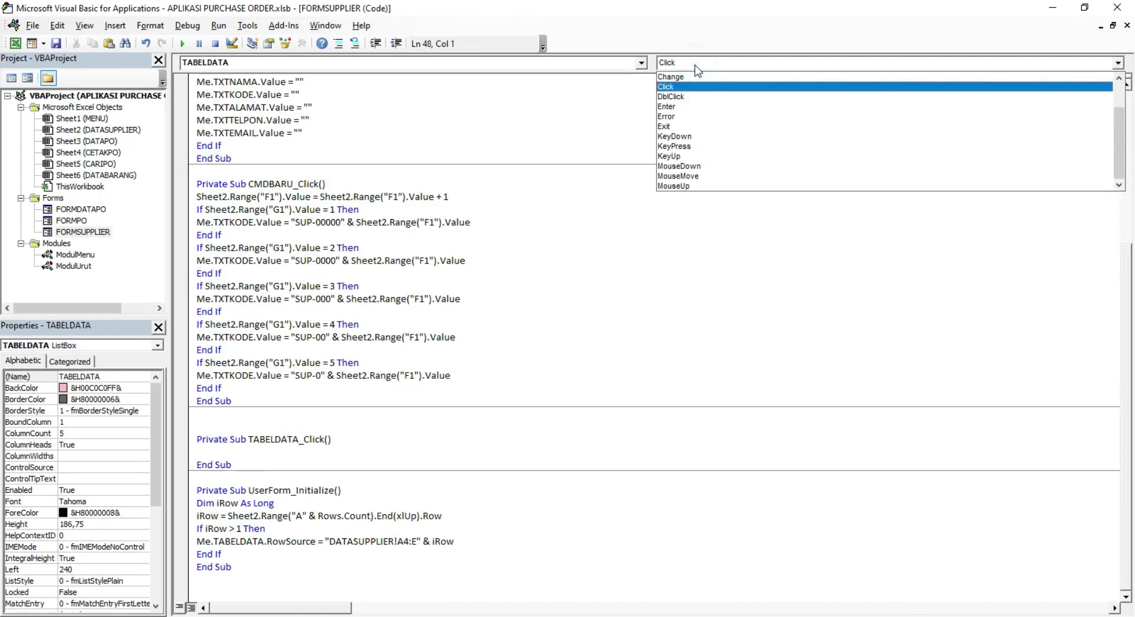
left_click(672, 97)
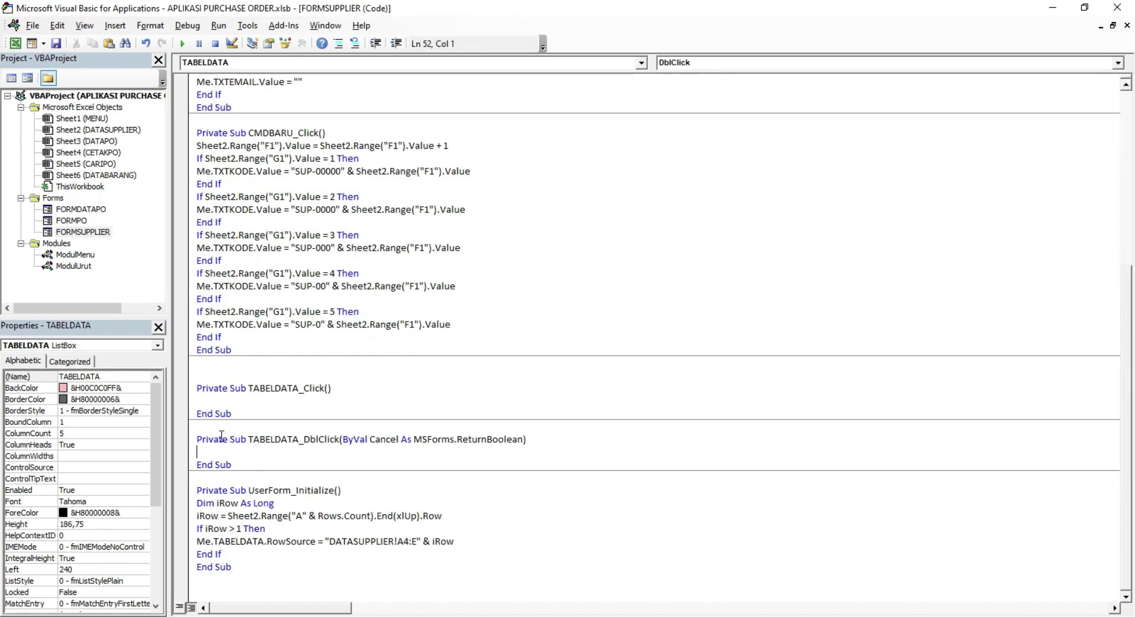
right_click(206, 453)
left_click(248, 256)
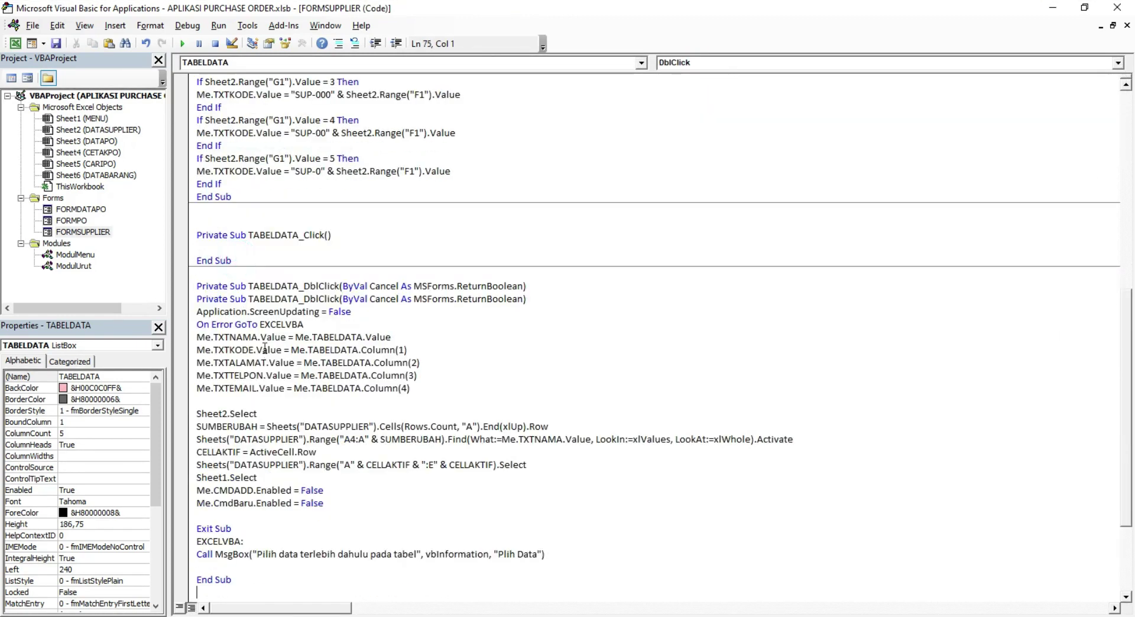
left_click_drag(249, 261, 175, 216)
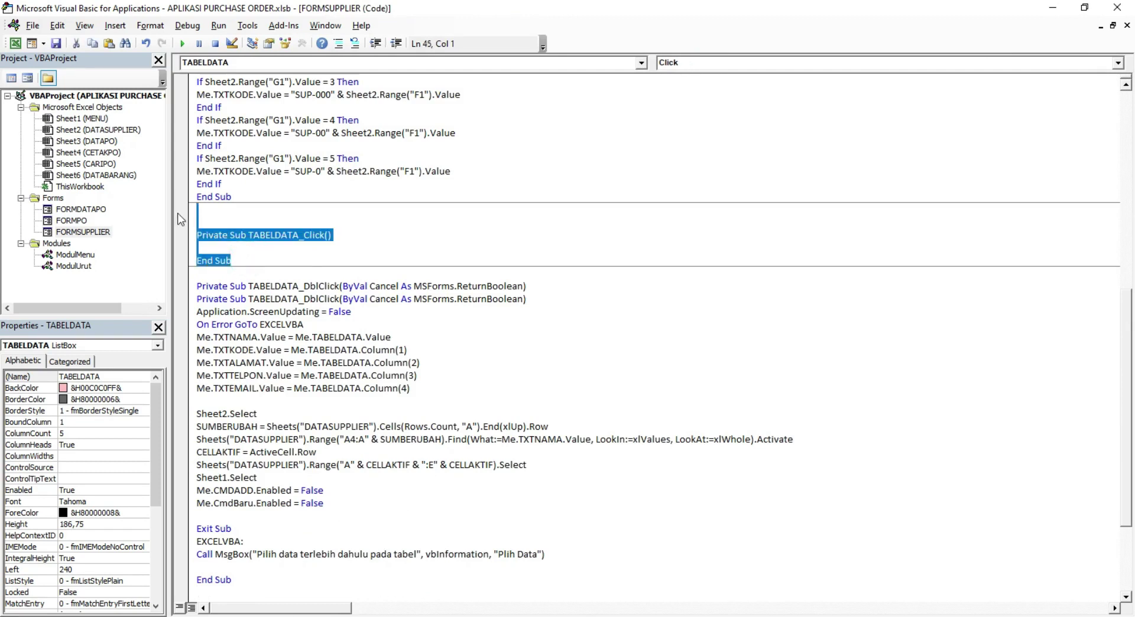
key("Delete")
key("Delete")
key("Delete")
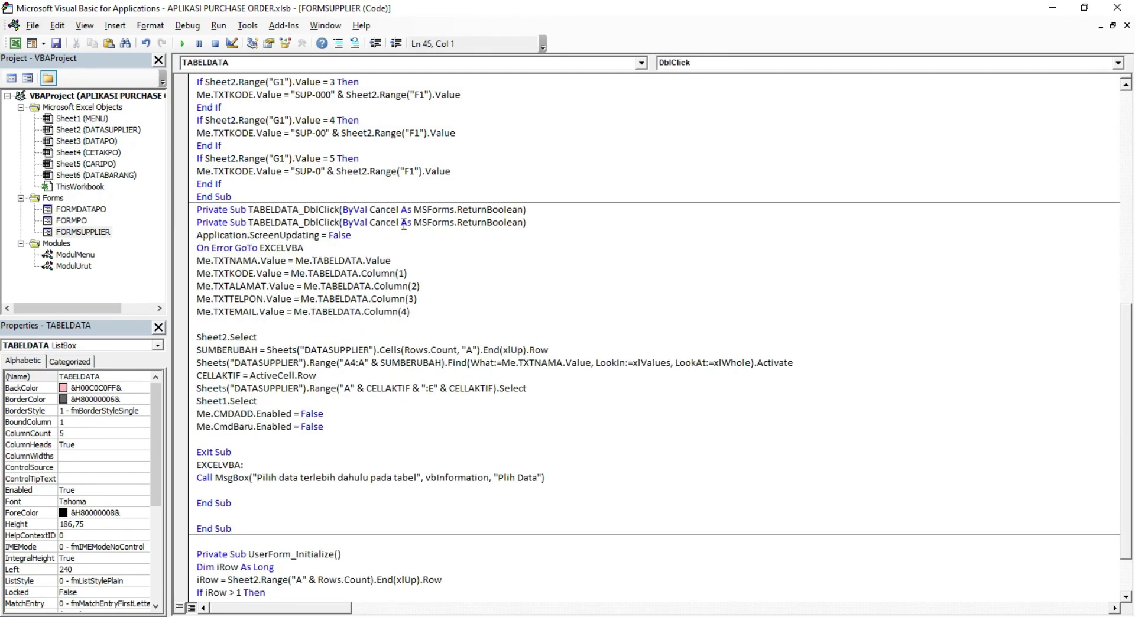
Step: Remove the duplicate DblClick header and extra blank lines, then run the supplier form
left_click_drag(538, 224, 197, 236)
left_click_drag(198, 235, 196, 223)
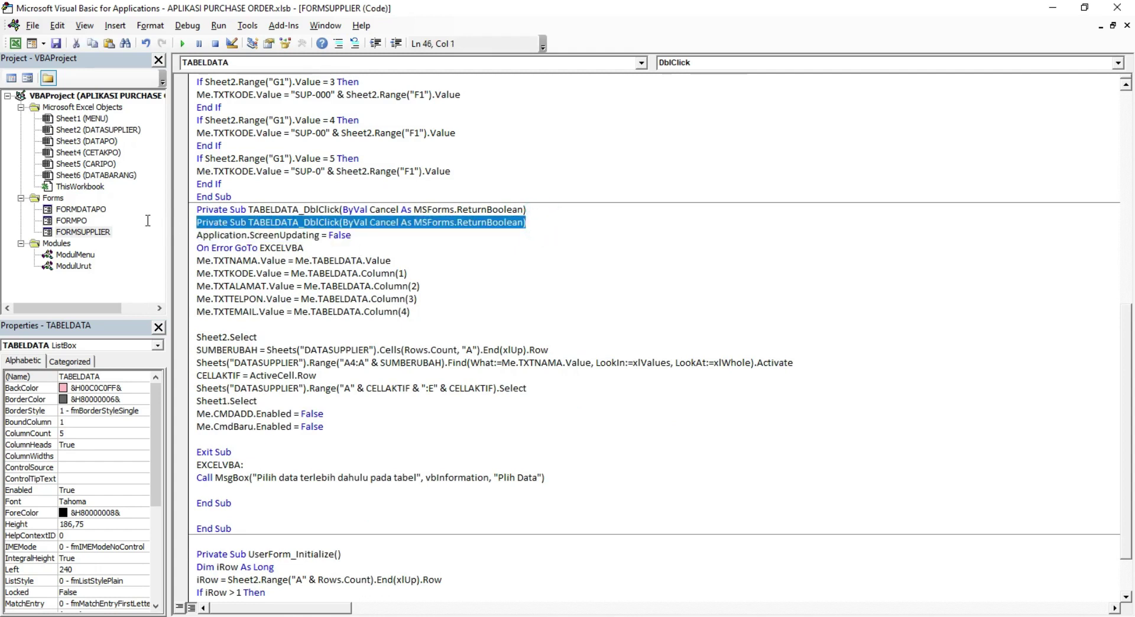
key("Delete")
scroll(294, 342, "down", 2)
double_click(254, 463)
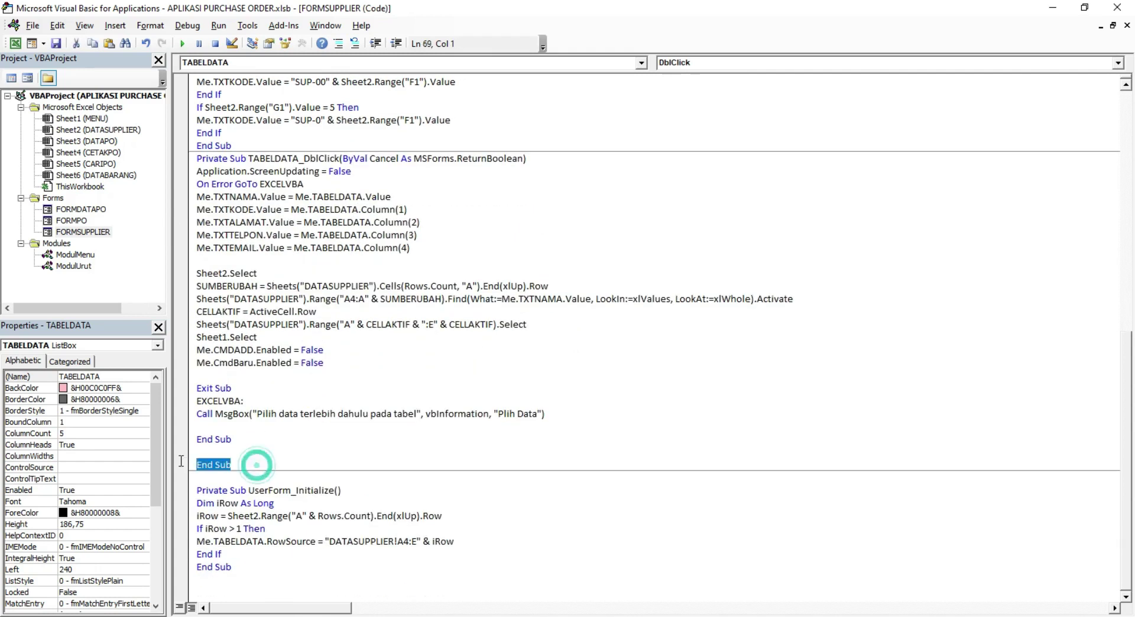
key("Delete")
key("Delete")
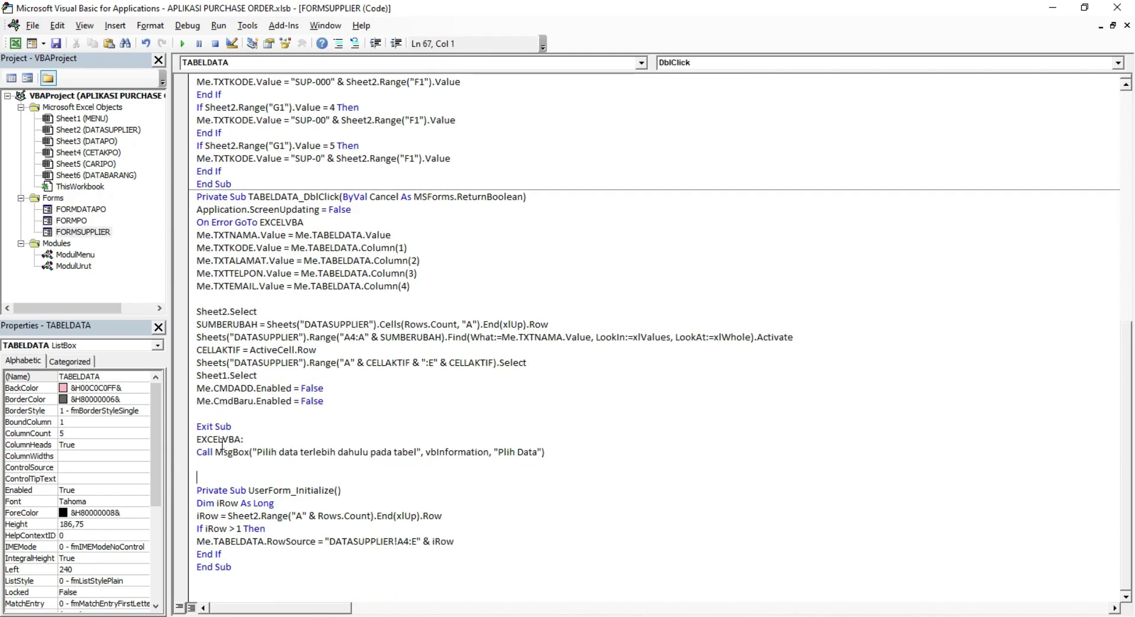
key("ctrl+z")
key("ctrl+z")
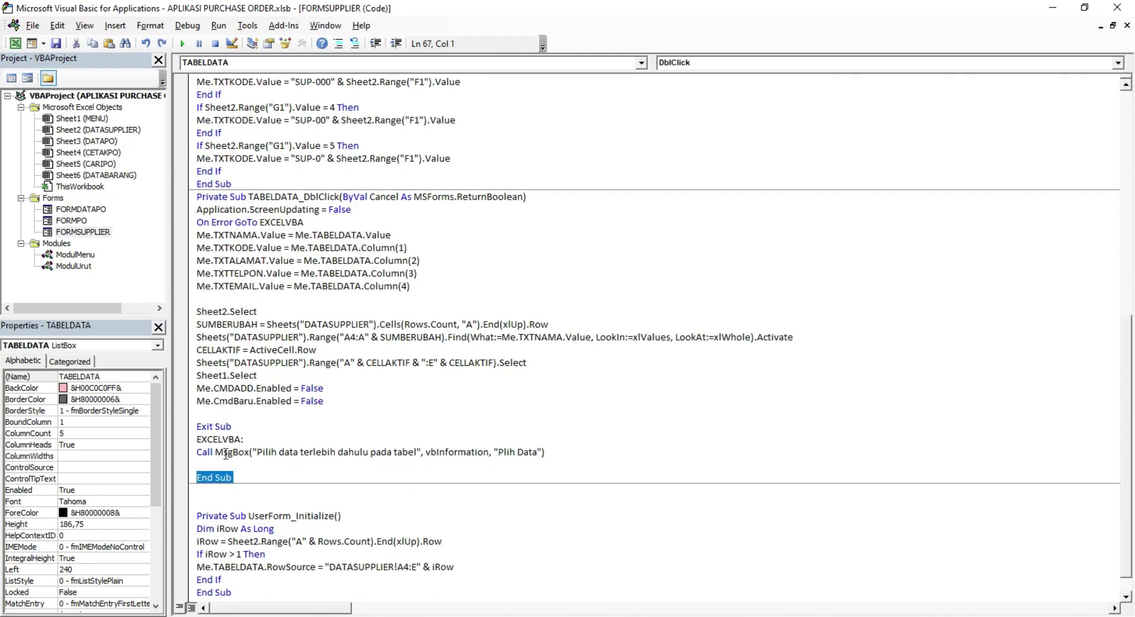
left_click(218, 493)
key("Delete")
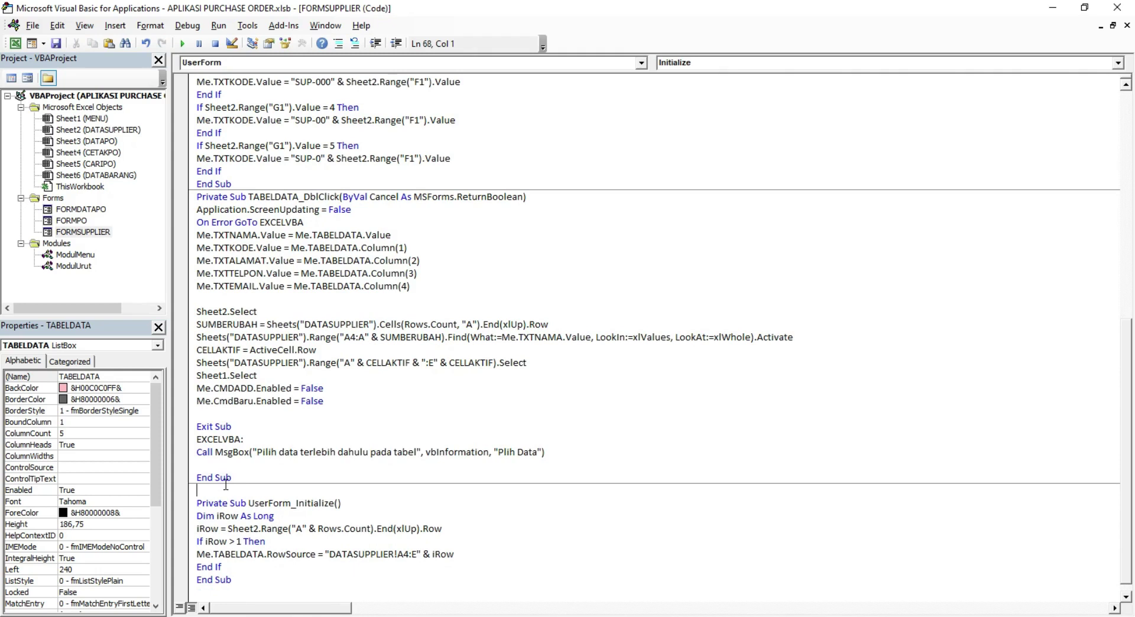
key("Delete")
left_click(263, 312)
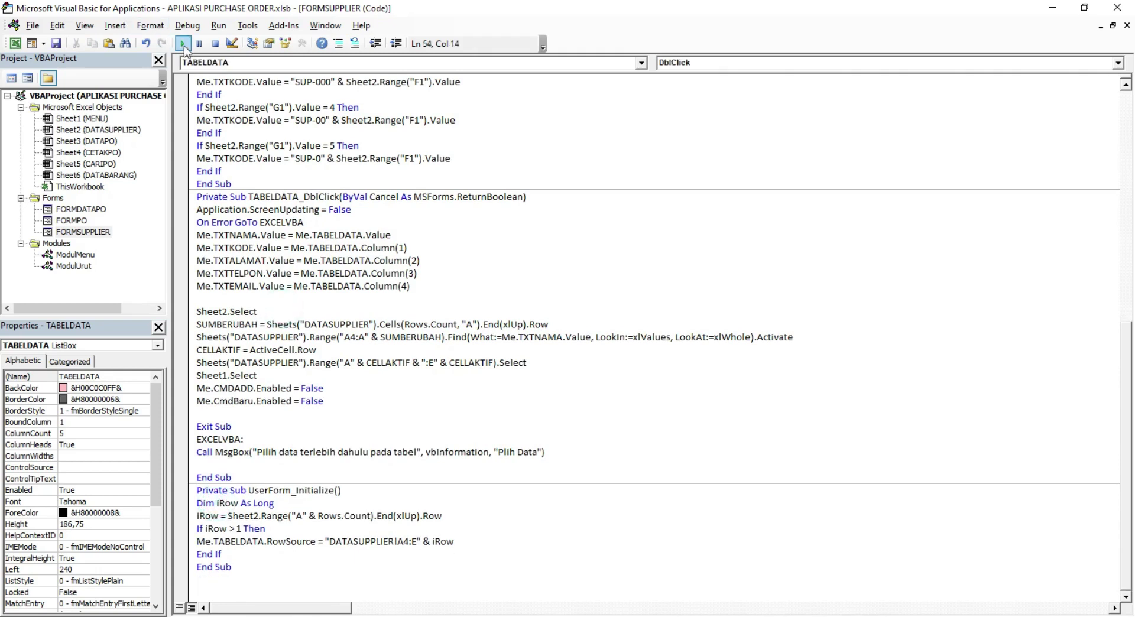
left_click(184, 45)
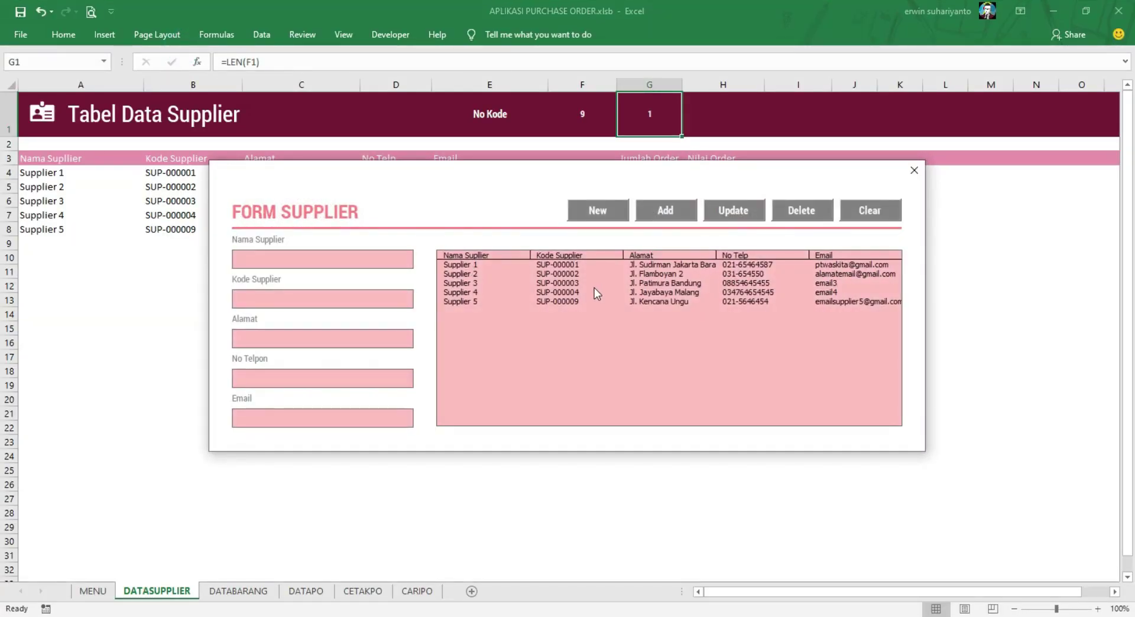
Step: Double-click Supplier 3 to load its details into the fields, then close the form
left_click(592, 282)
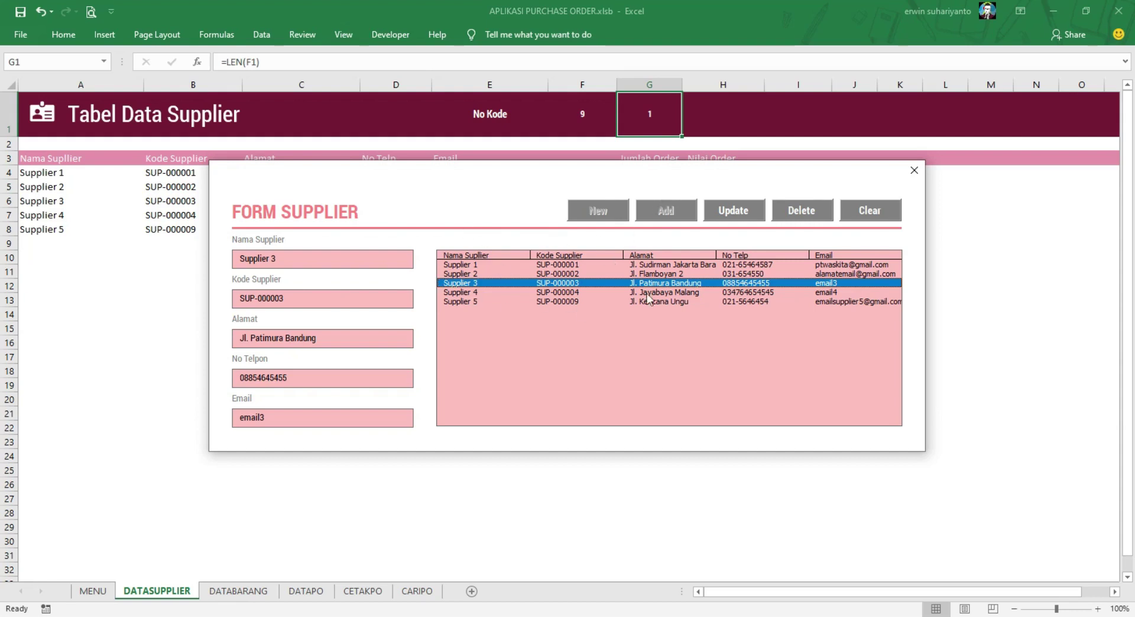
left_click(918, 169)
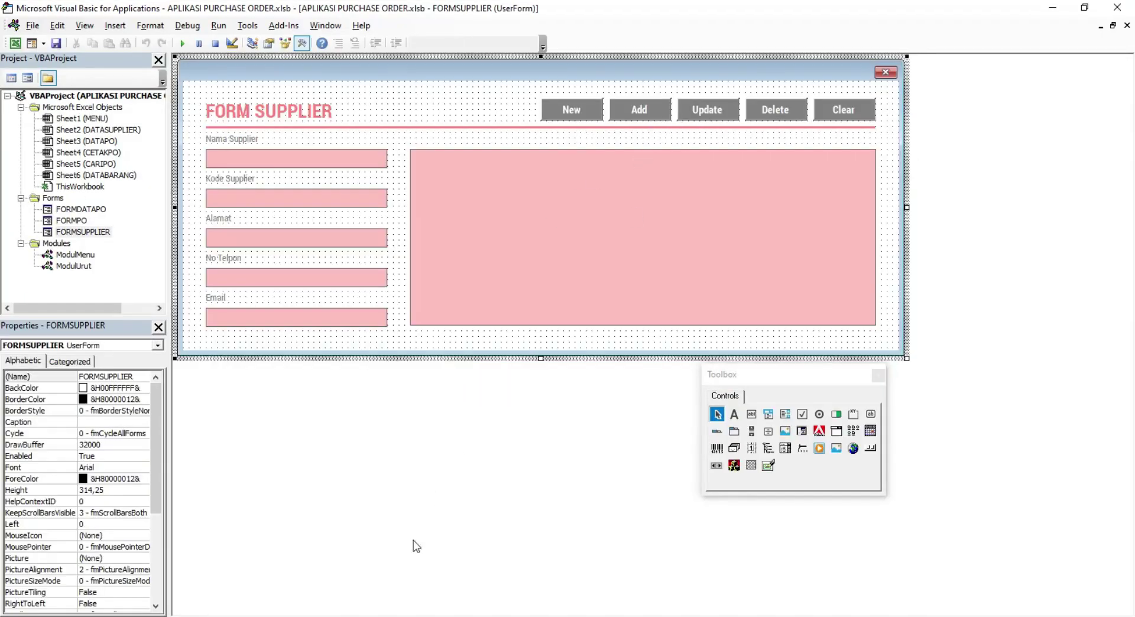
Step: Copy the CMDUPDATE_Click procedure through its End Sub from the Word coding document
key("alt+Tab")
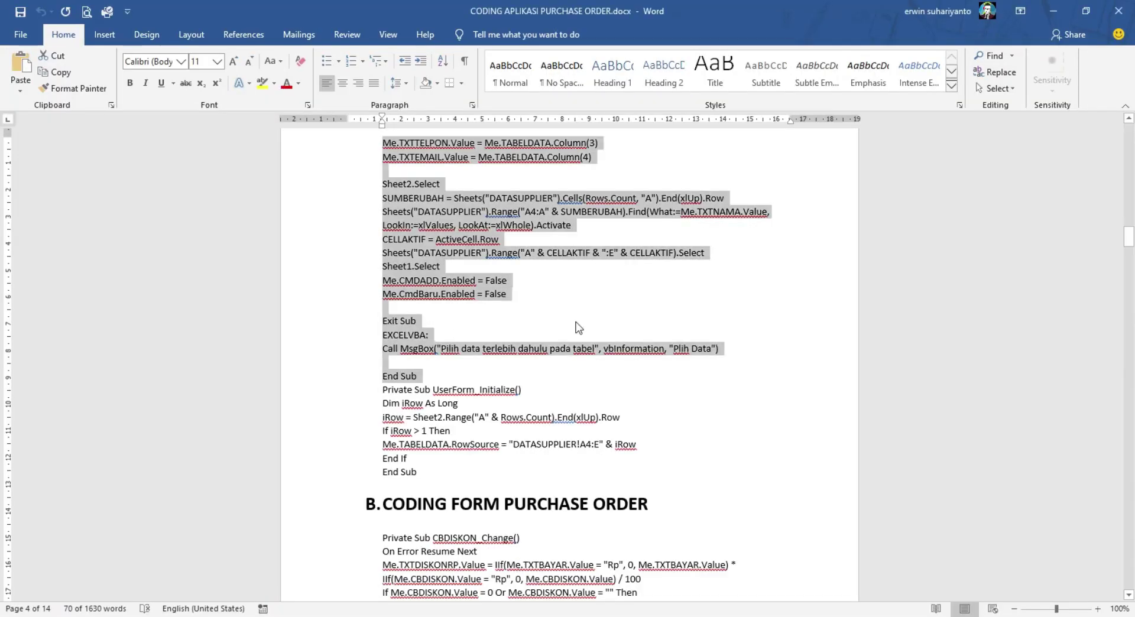
scroll(577, 322, "up", 3)
scroll(577, 322, "up", 9)
scroll(577, 322, "up", 8)
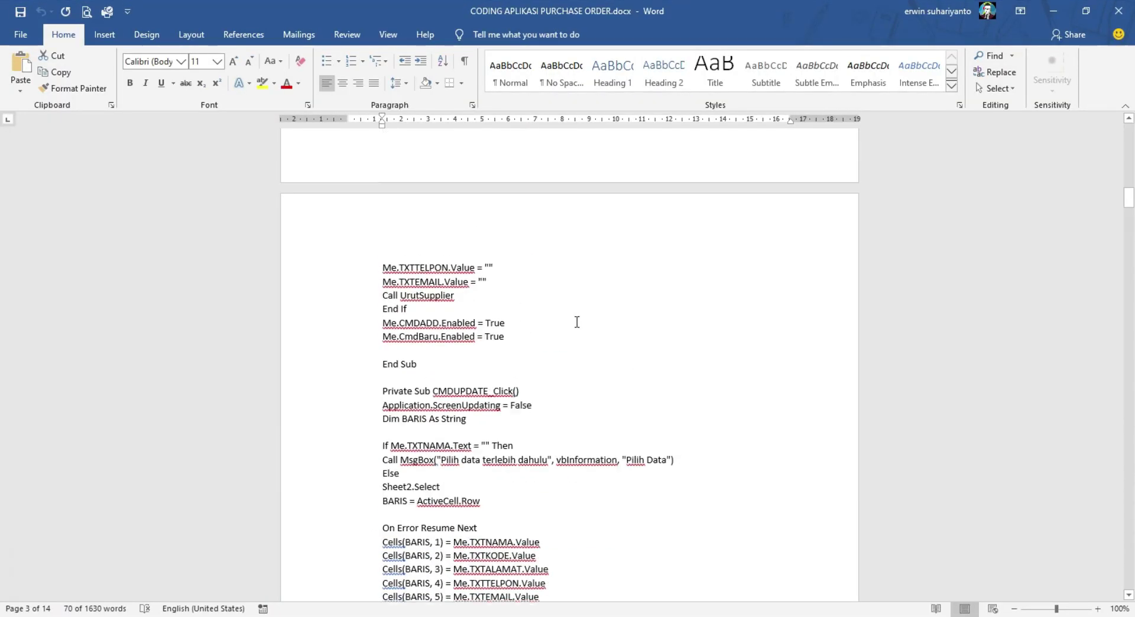
scroll(577, 322, "up", 5)
scroll(577, 322, "up", 4)
scroll(577, 322, "up", 1)
scroll(577, 321, "up", 2)
scroll(577, 319, "up", 4)
scroll(577, 320, "up", 6)
scroll(578, 319, "up", 4)
scroll(577, 319, "up", 5)
scroll(577, 319, "up", 1)
scroll(578, 319, "down", 8)
scroll(578, 319, "down", 4)
scroll(578, 319, "down", 5)
scroll(577, 321, "down", 4)
scroll(578, 322, "up", 5)
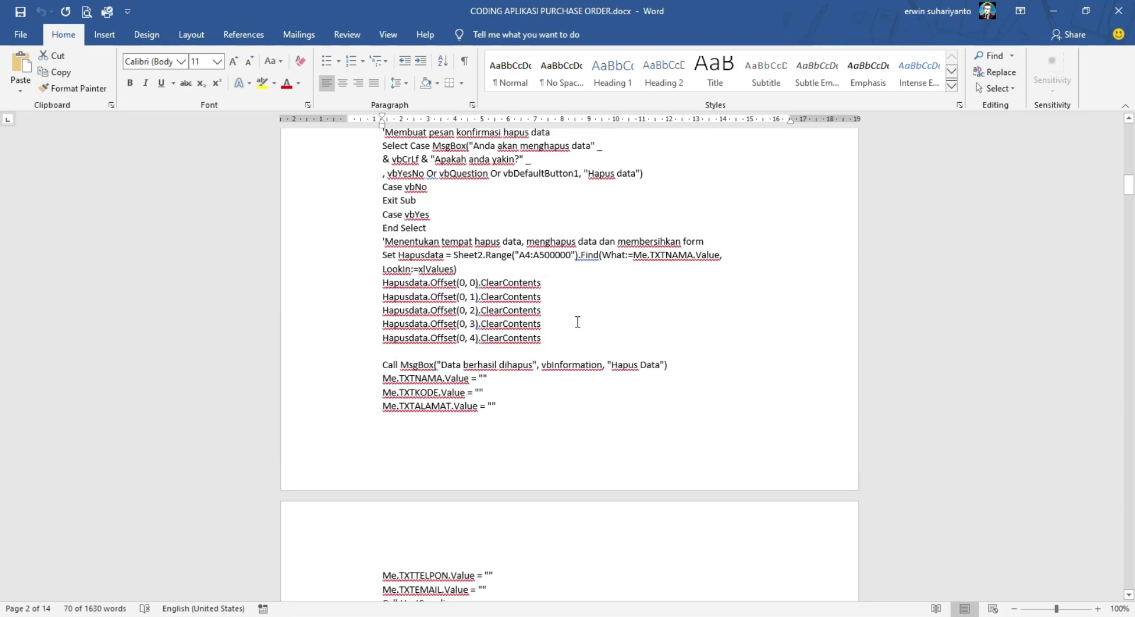
scroll(577, 321, "up", 3)
scroll(578, 322, "down", 10)
scroll(578, 322, "down", 4)
scroll(577, 322, "down", 2)
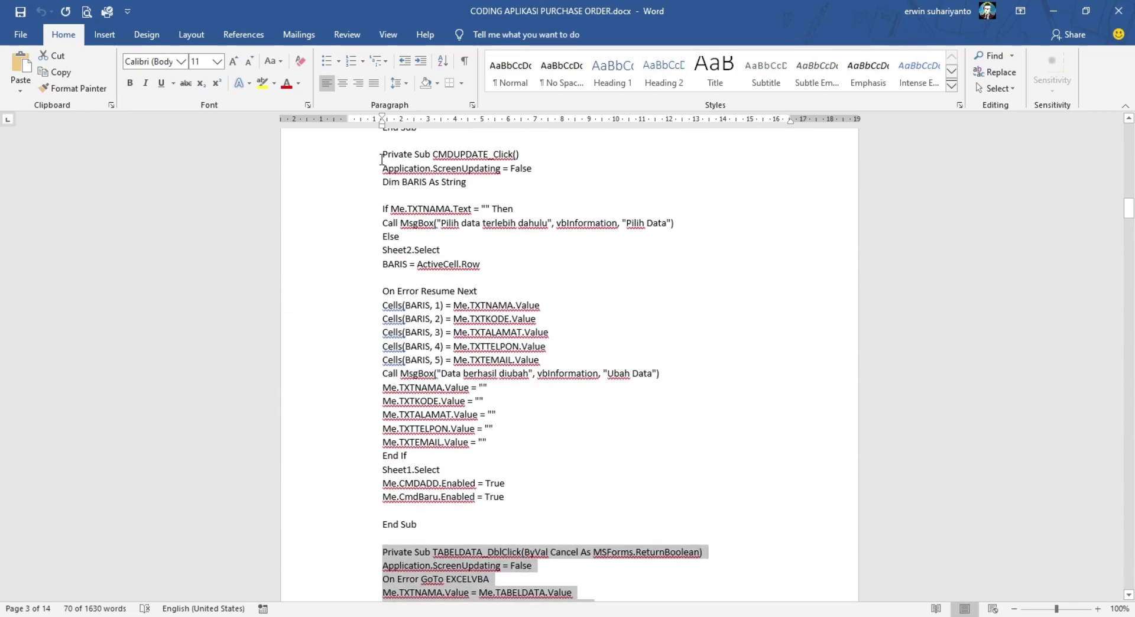
left_click_drag(381, 155, 422, 524)
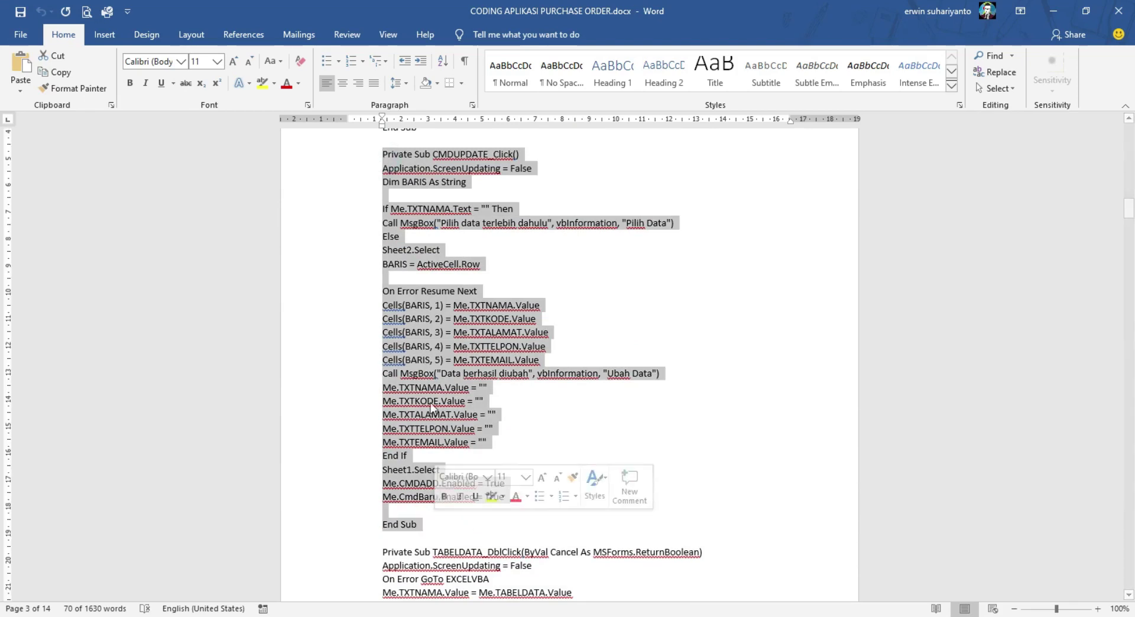
right_click(406, 330)
left_click(431, 355)
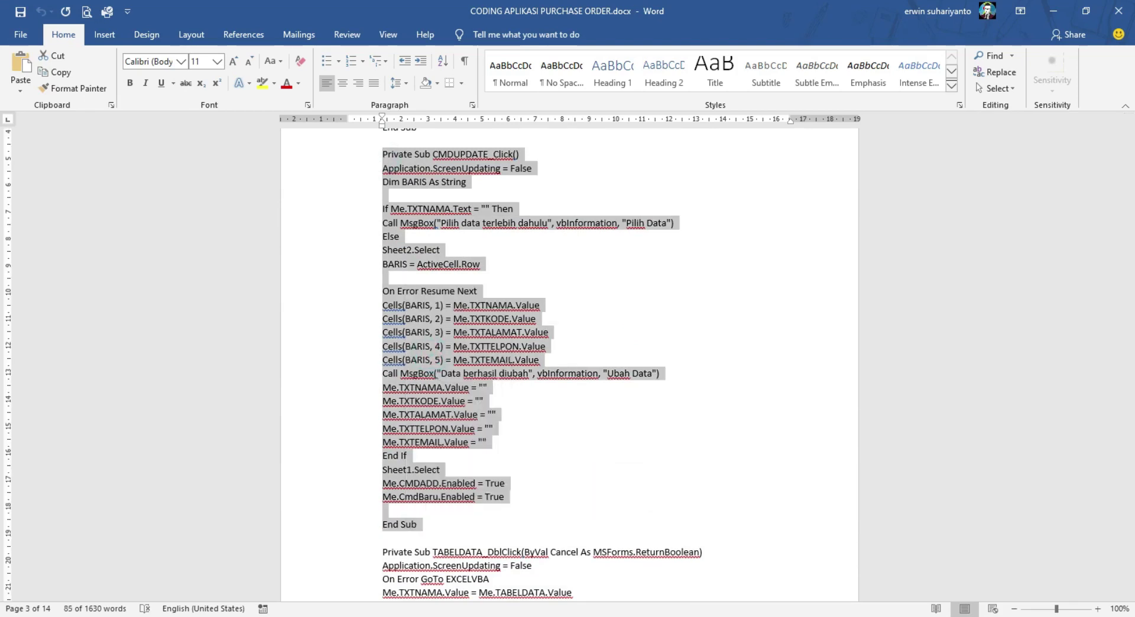
key("alt+Tab")
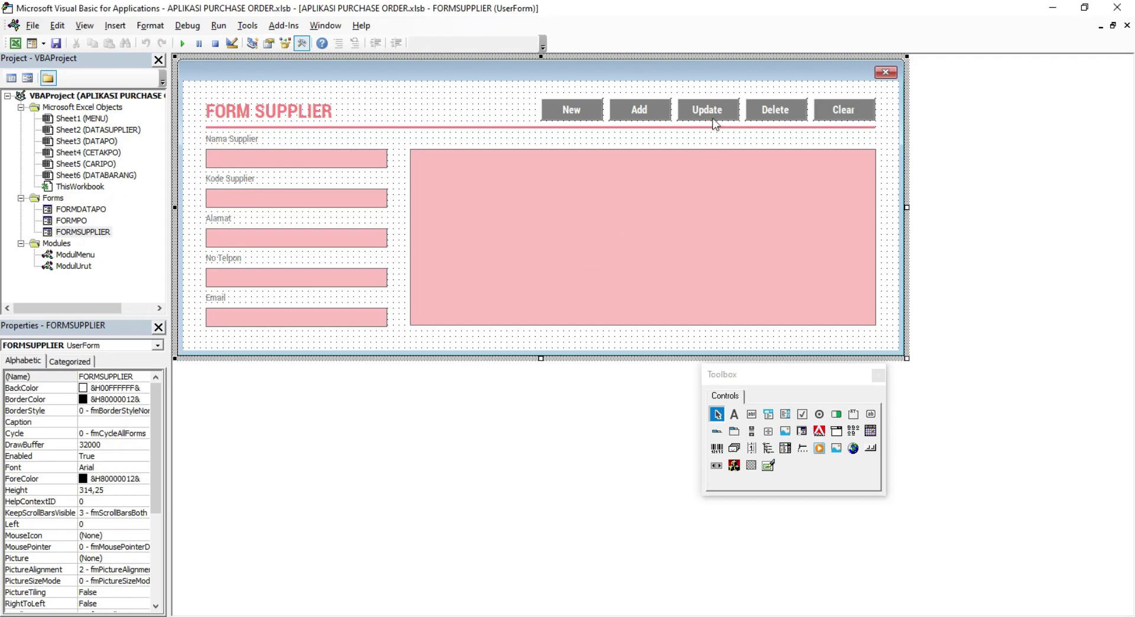
Step: Paste the Update code into a new CMDUPDATE_Click handler and delete the duplicate header
double_click(716, 114)
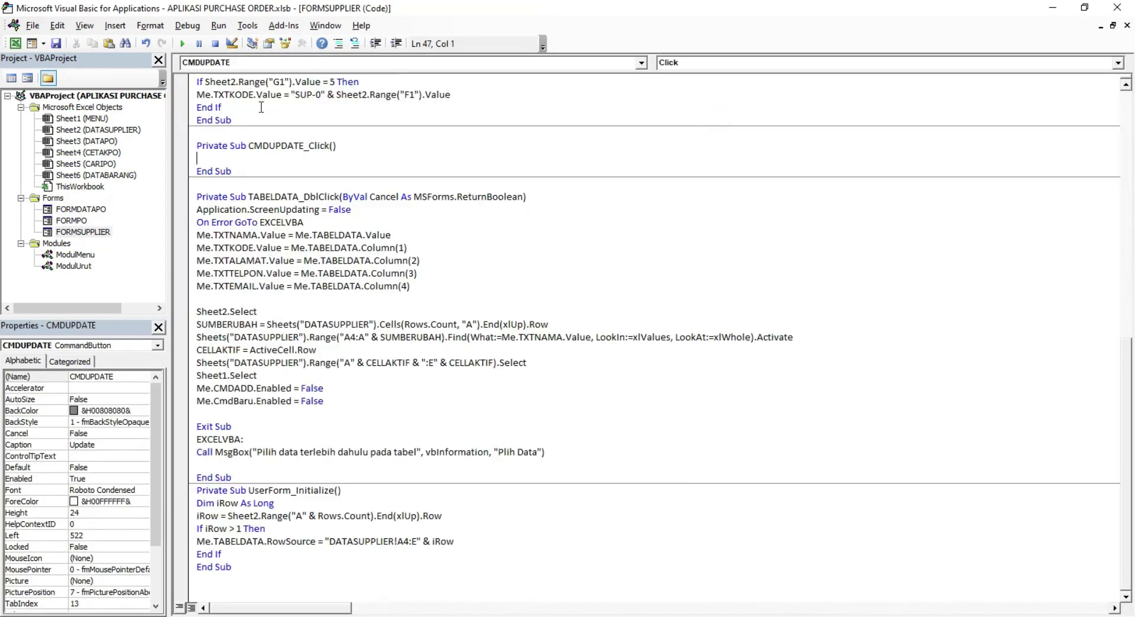
right_click(210, 161)
left_click(251, 201)
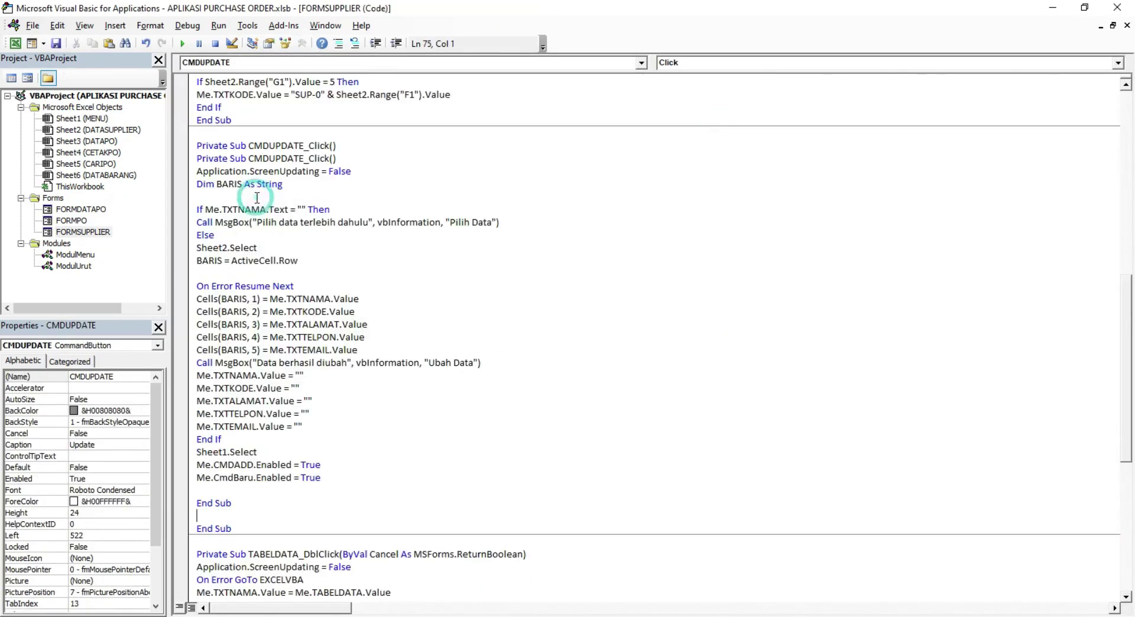
left_click(348, 159)
key("shift+Home")
key("Delete")
Step: Remove the extra End Sub and blank lines, then run the supplier form
key("Delete")
scroll(278, 473, "down", 3)
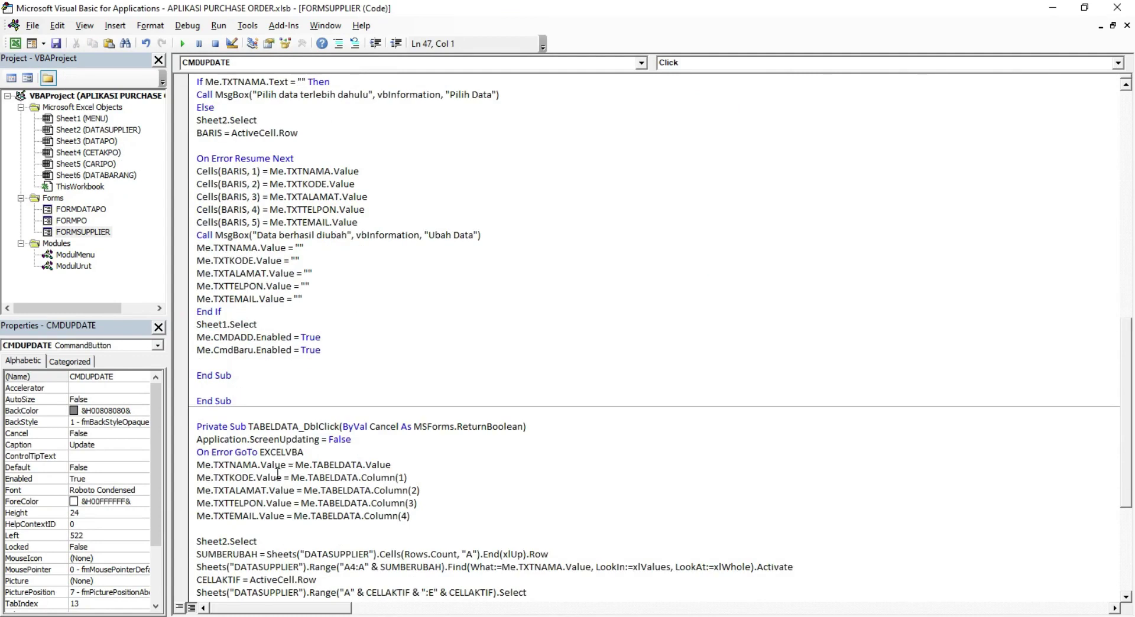
left_click_drag(237, 401, 197, 401)
key("Delete")
key("Delete")
left_click(207, 366)
key("Delete")
scroll(278, 278, "up", 4)
left_click(277, 276)
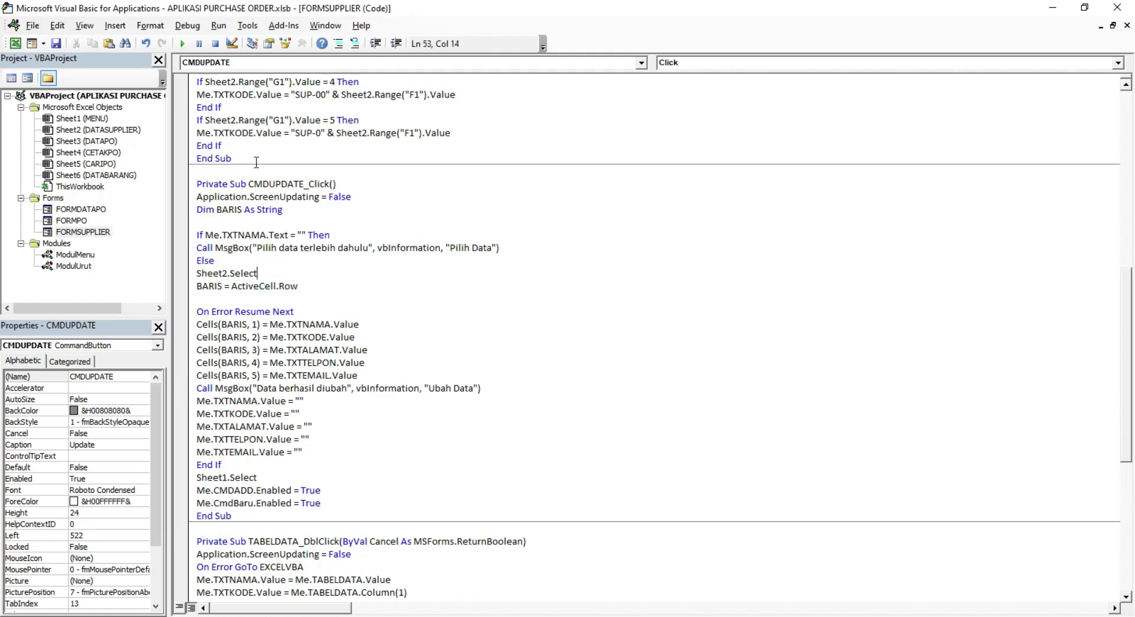
left_click(182, 43)
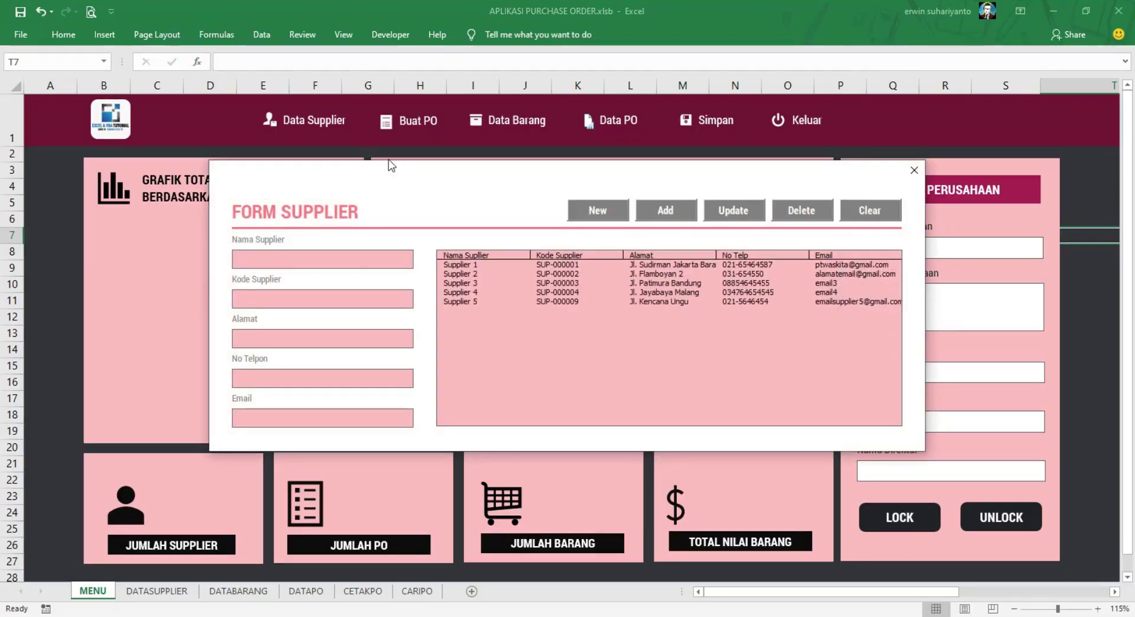
Step: Load Supplier 4, save its edited name with Update, confirm, and close the form
left_click(513, 270)
type("Supplier Erwin")
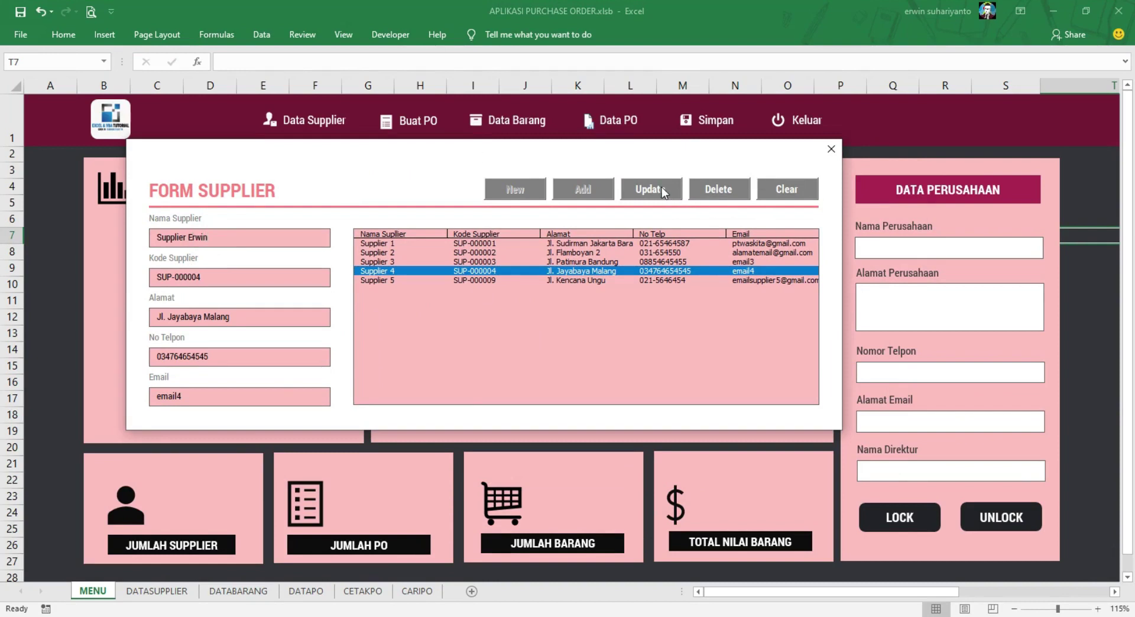
left_click(662, 192)
left_click(608, 367)
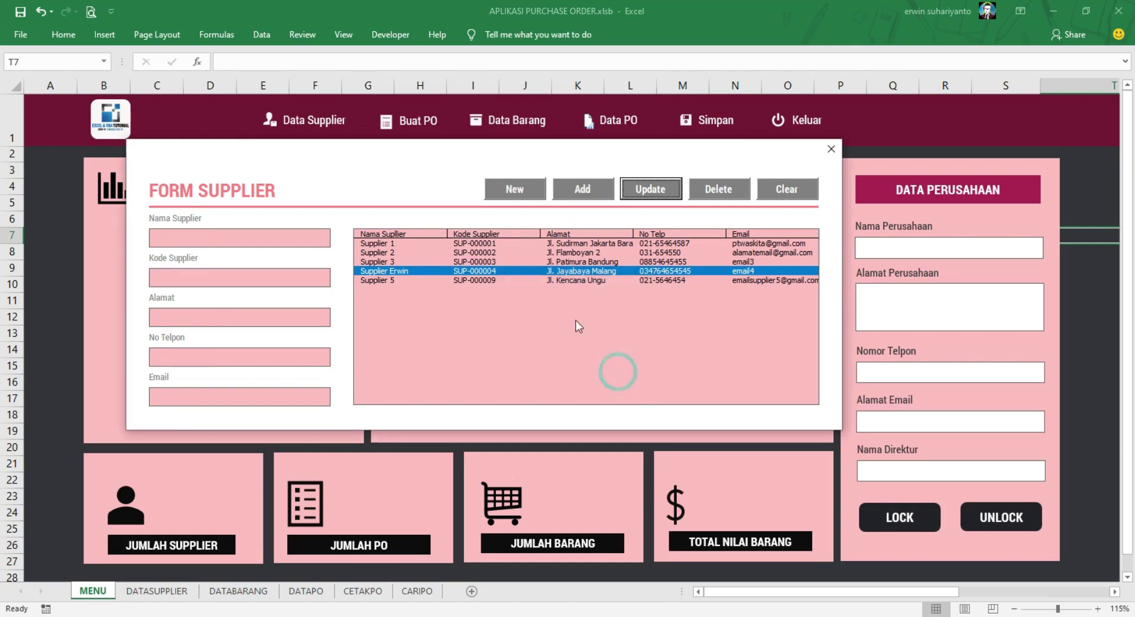
left_click(838, 152)
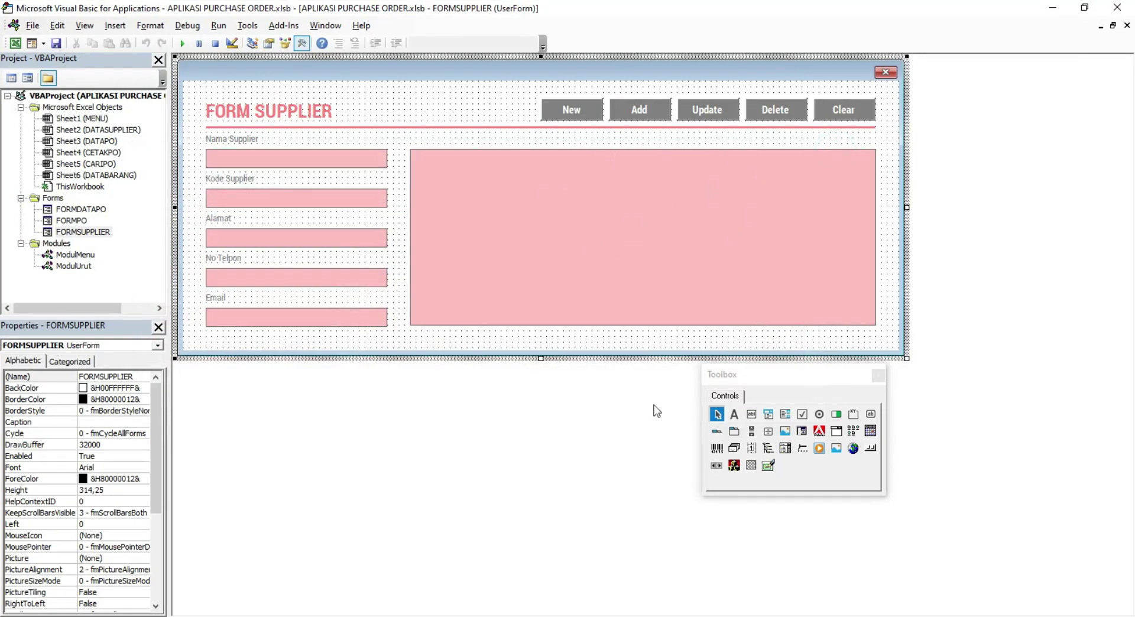
Step: Find the CMDDELETE_Click procedure in the Word coding document and select and copy it
key("alt+Tab")
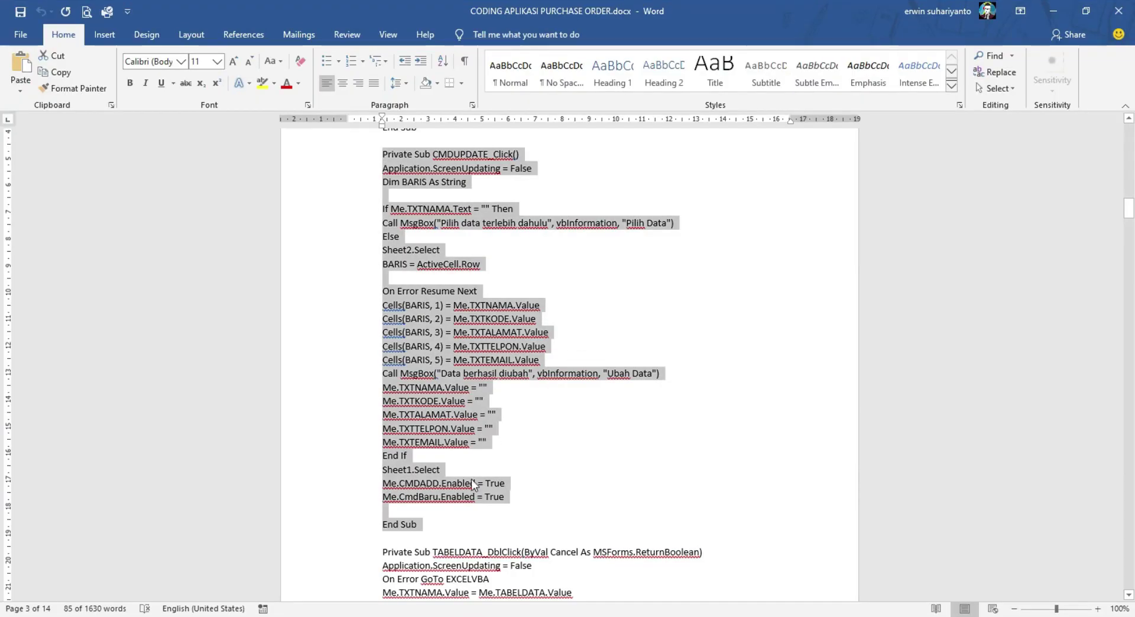
key("alt+Tab")
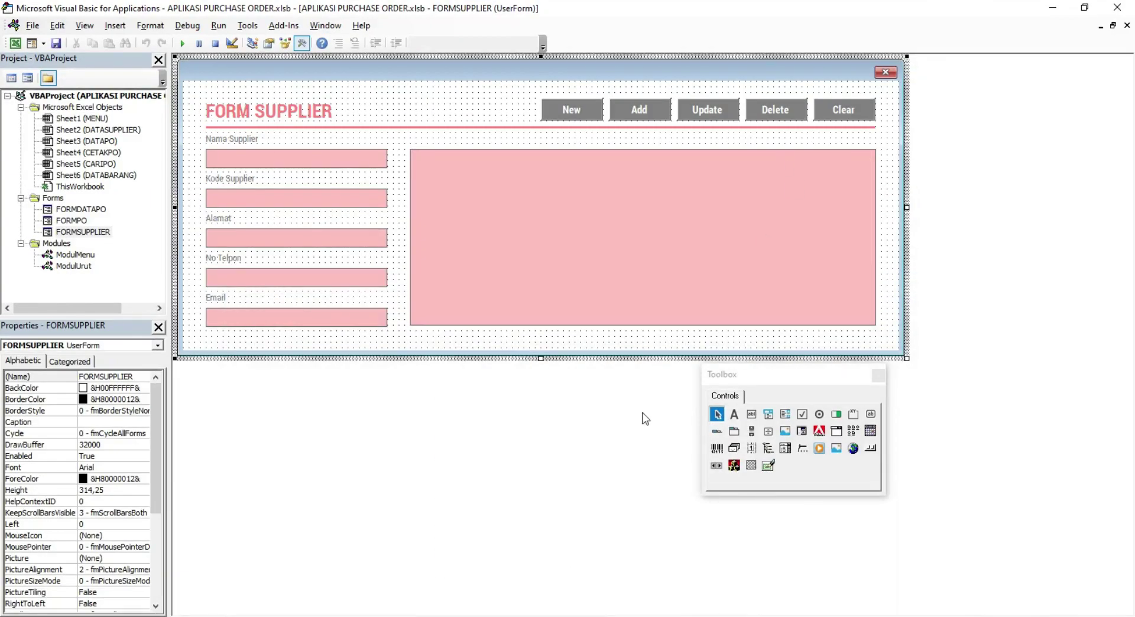
key("alt+Tab")
scroll(485, 279, "down", 4)
scroll(485, 279, "down", 4)
scroll(491, 282, "down", 4)
scroll(491, 283, "down", 5)
scroll(491, 284, "up", 7)
scroll(491, 285, "up", 10)
scroll(491, 284, "up", 10)
scroll(490, 289, "up", 2)
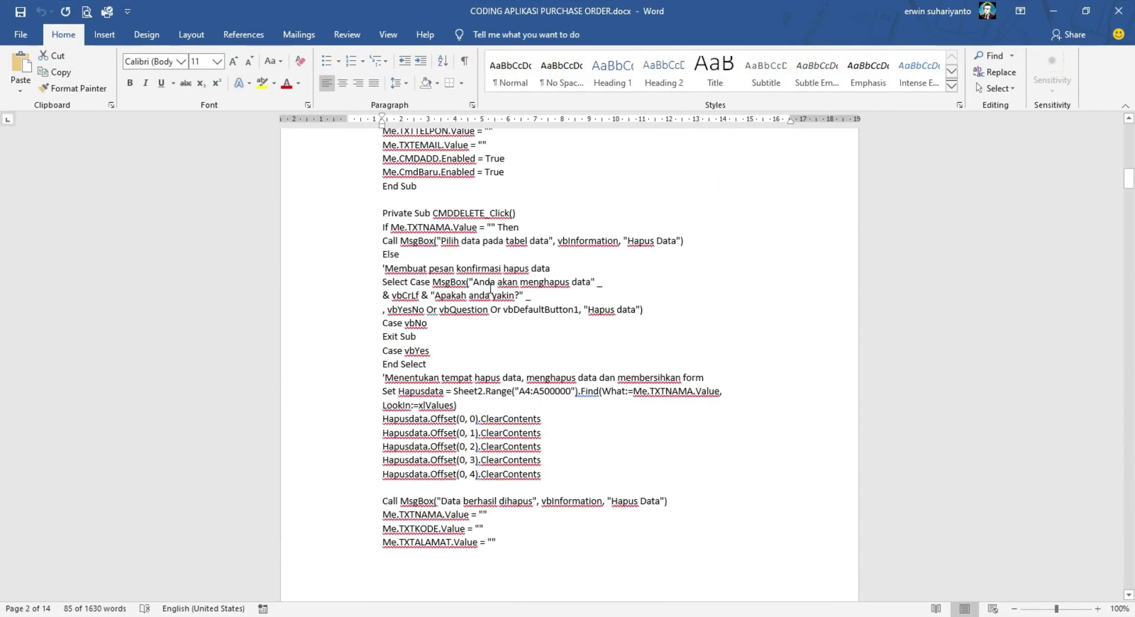
mouse_move(383, 214)
left_mouse_down()
mouse_move(384, 597)
mouse_move(452, 473)
left_mouse_up()
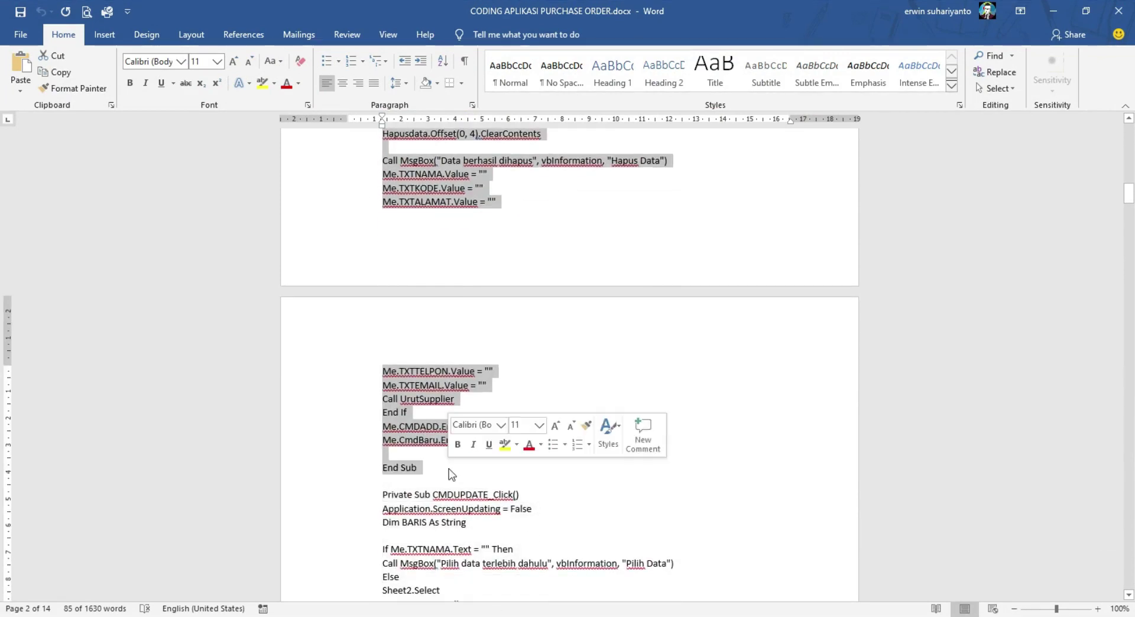
key("alt+Tab")
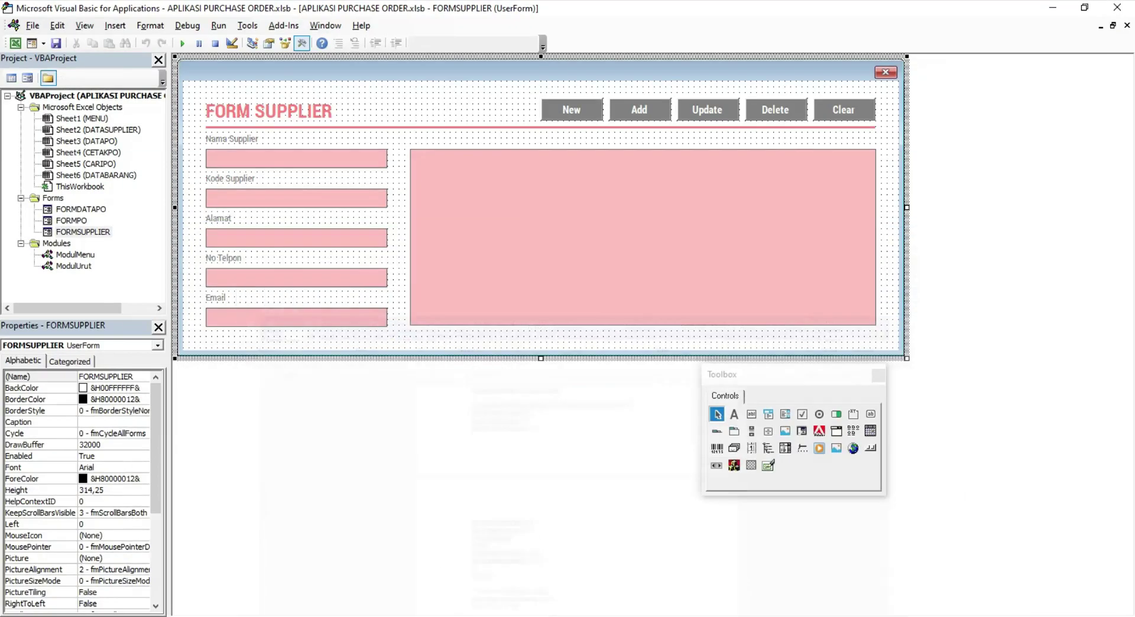
Step: Paste the copied delete code into the Delete button's CMDDELETE_Click procedure
left_click(783, 115)
double_click(783, 115)
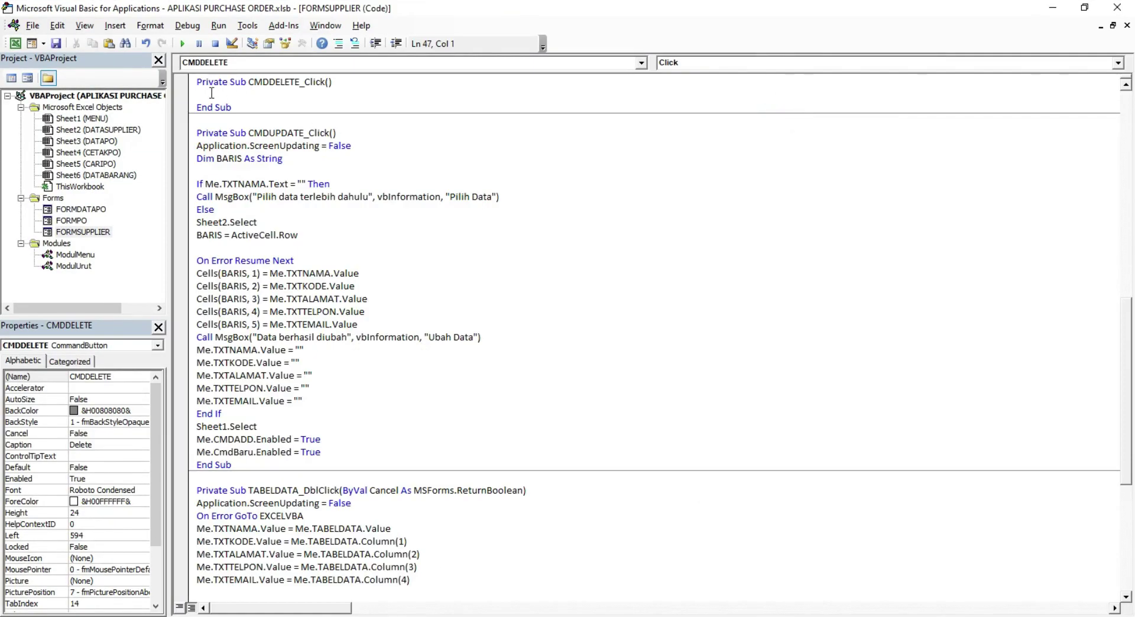
right_click(239, 96)
left_click(249, 138)
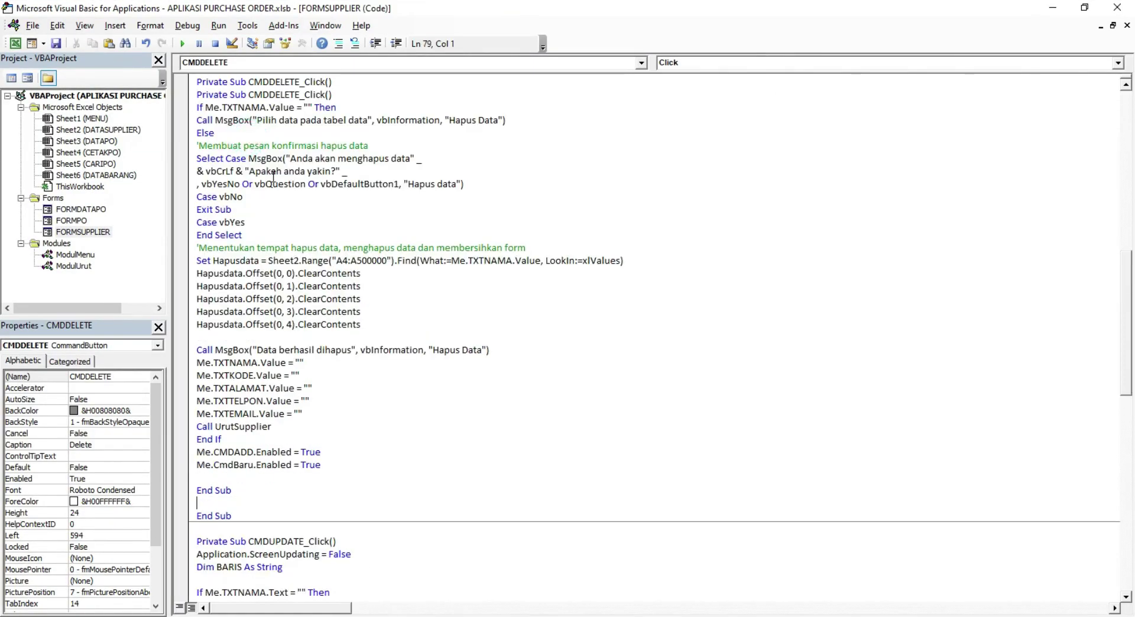
Step: Remove the duplicate End Sub and CMDDELETE_Click declaration lines, then run the form
left_click_drag(232, 515, 197, 503)
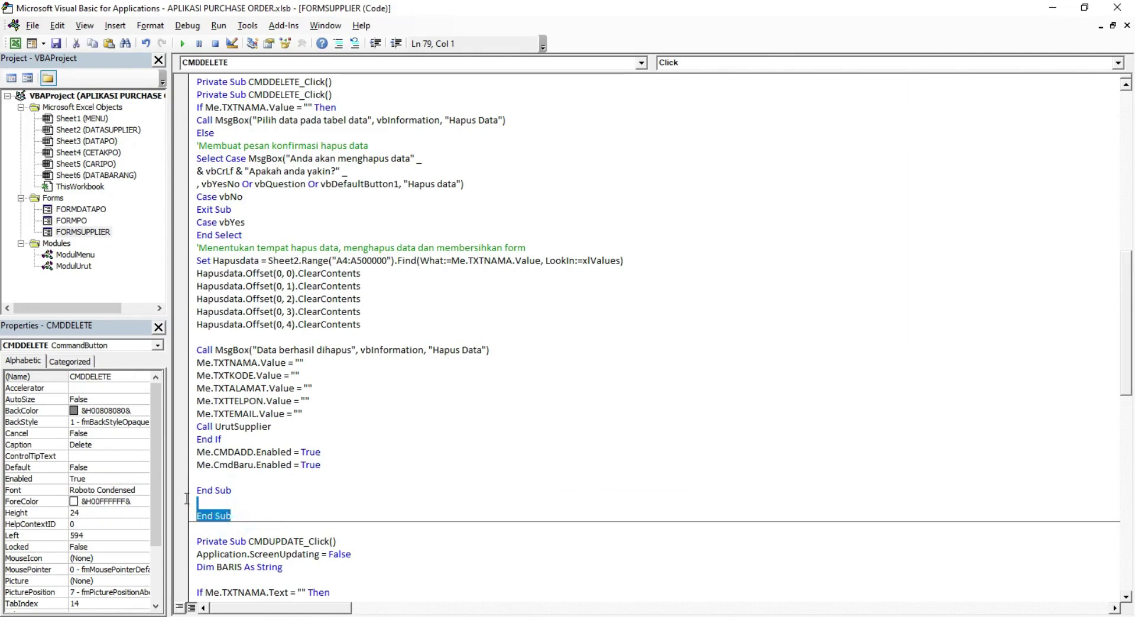
key("BackSpace")
key("Up")
key("Up")
key("BackSpace")
scroll(375, 101, "up", 4)
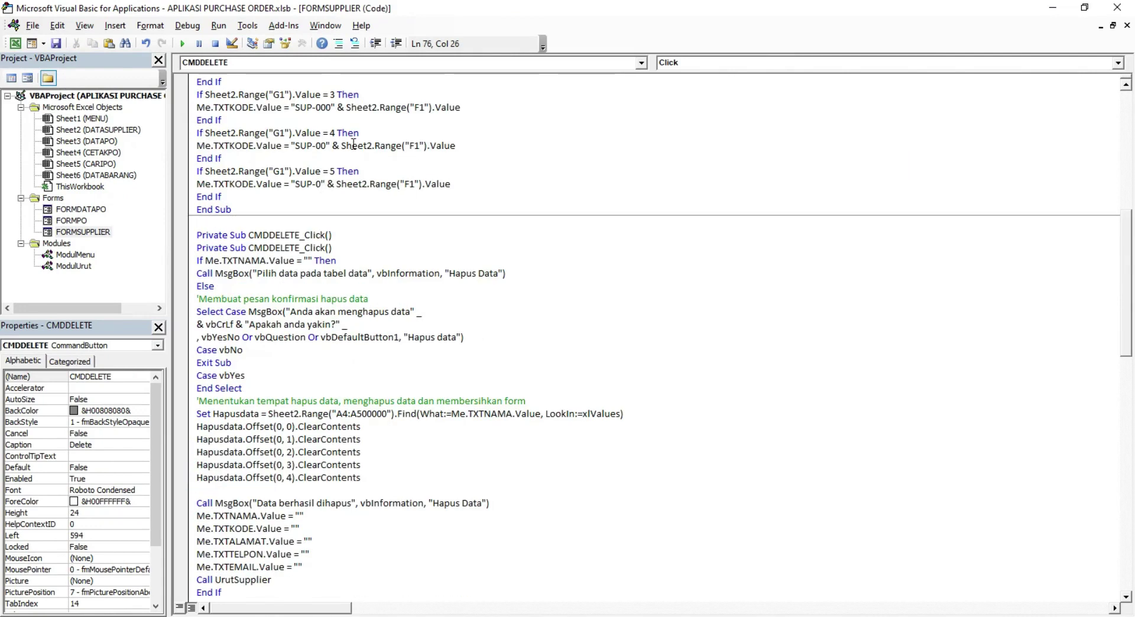
left_click_drag(349, 244, 197, 248)
key("BackSpace")
key("BackSpace")
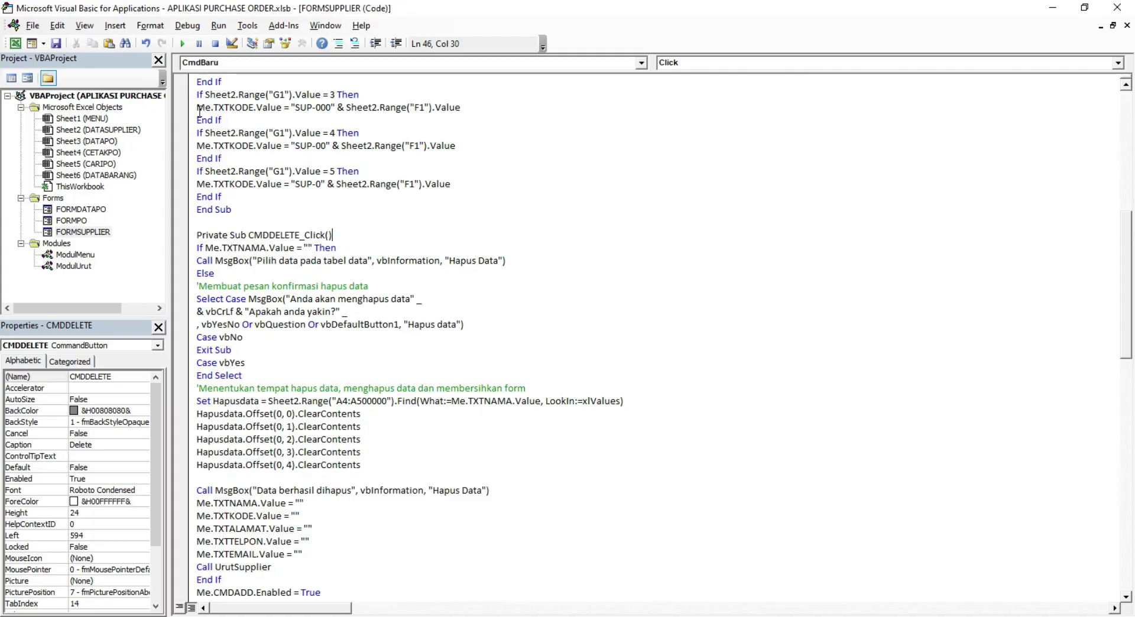
left_click(181, 44)
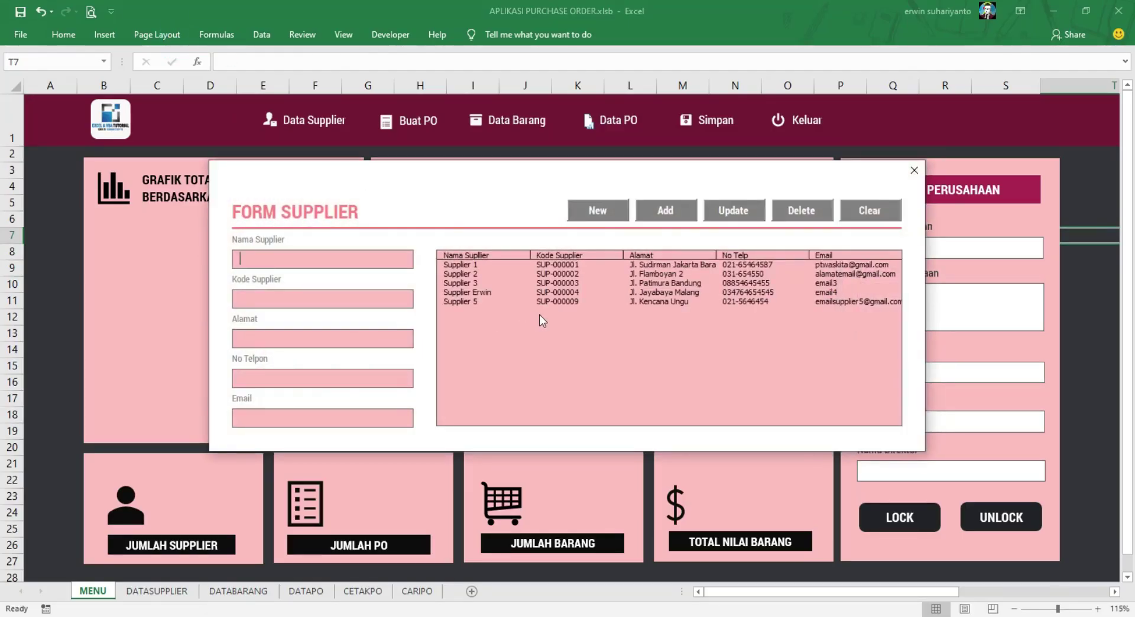
Step: Load the SUP-000004 row into the supplier form's fields, then close the form
left_click(567, 293)
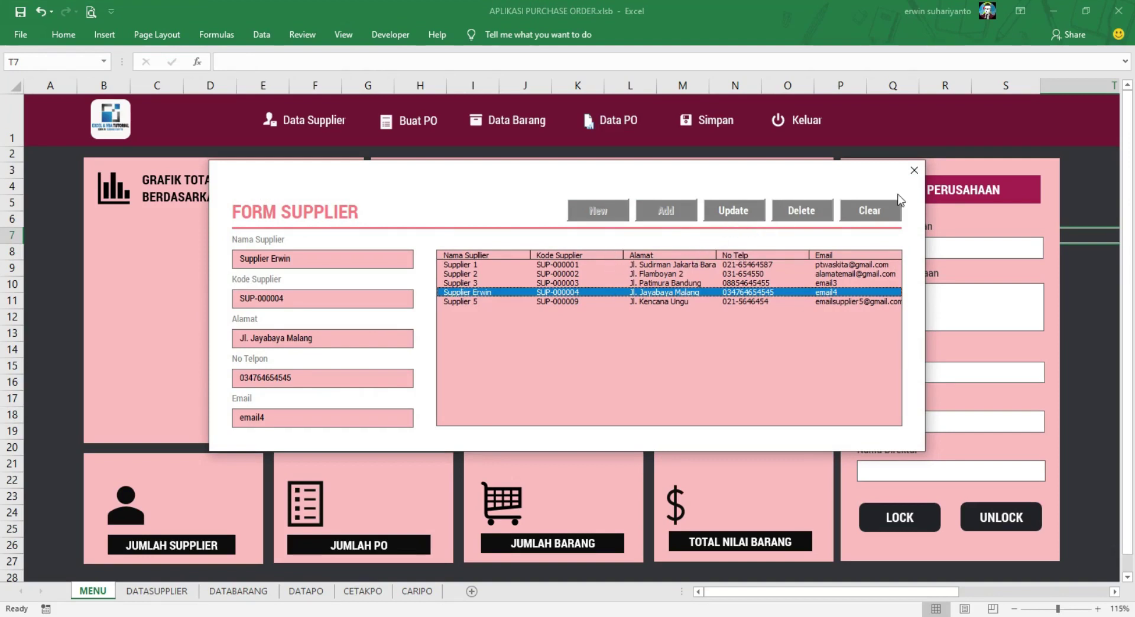
left_click(914, 170)
Step: Open the Delete button's code and scroll through the CMDDELETE_Click procedure
double_click(764, 111)
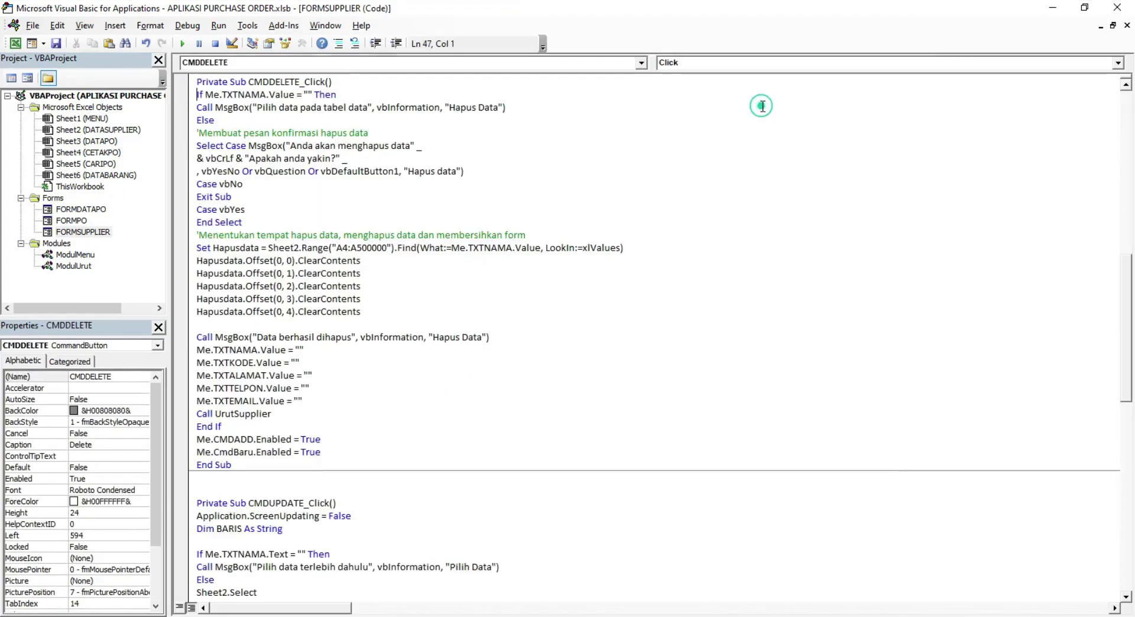
scroll(304, 272, "down", 2)
scroll(305, 272, "down", 1)
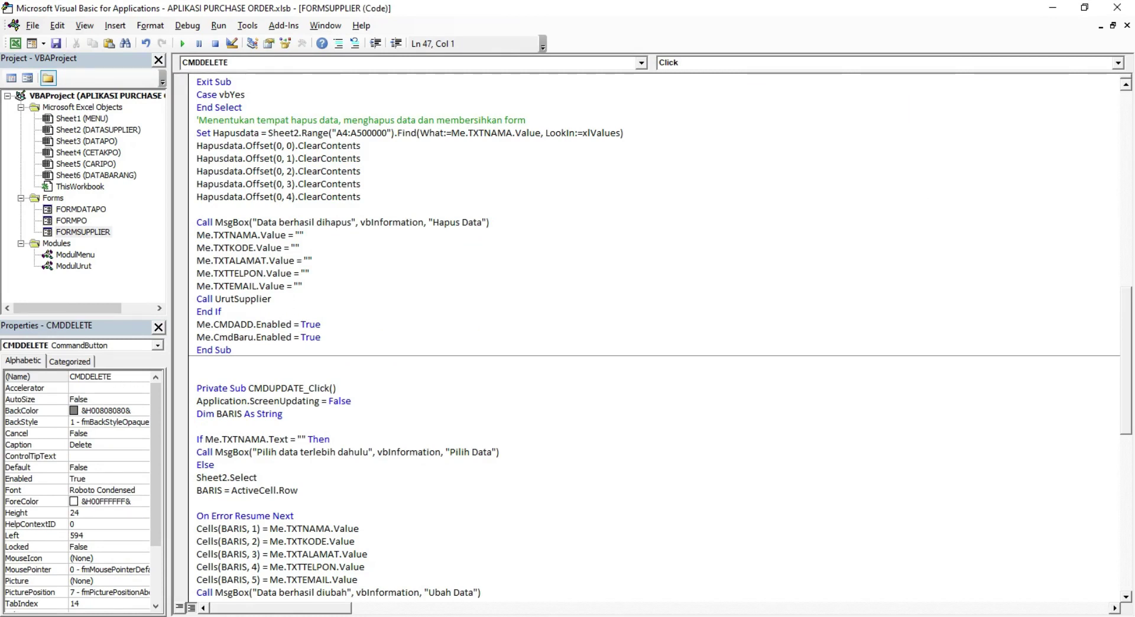
scroll(567, 370, "down", 4)
Step: Copy Sub UrutSupplier from the E. CODING MODUL URUT section of the Word document
scroll(575, 360, "down", 6)
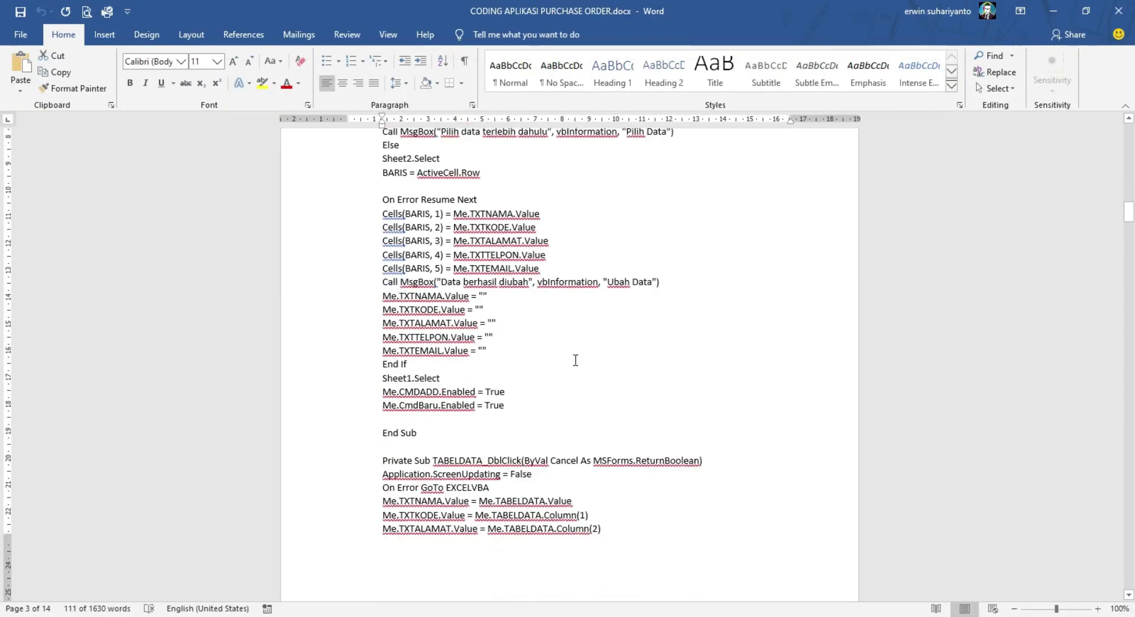
left_click_drag(1130, 229, 1117, 539)
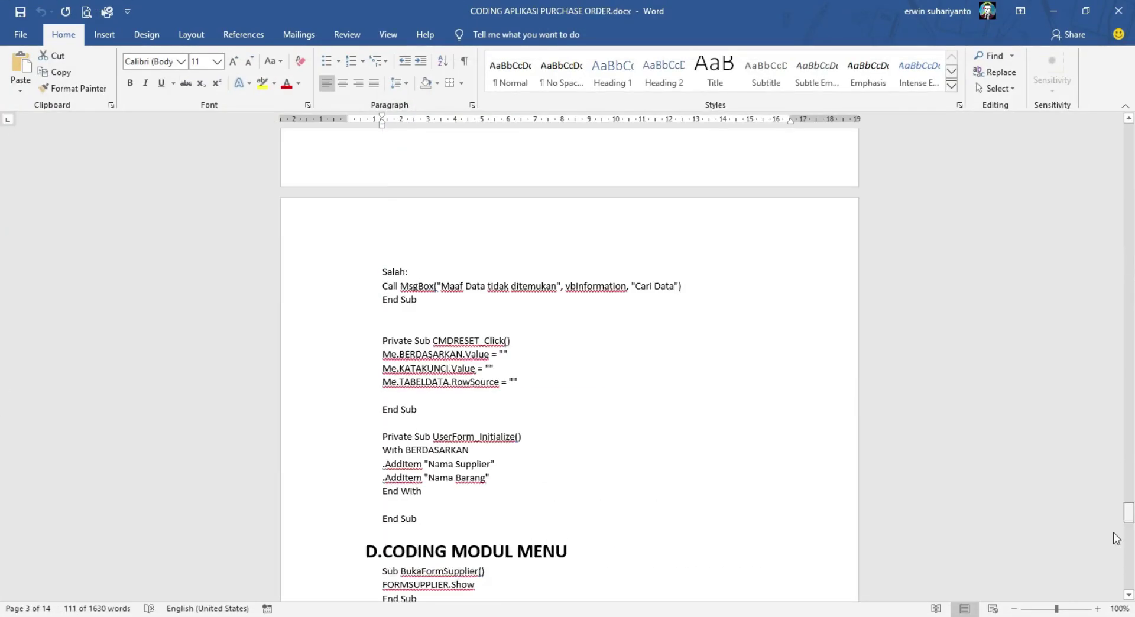
scroll(484, 286, "up", 10)
scroll(483, 286, "up", 3)
scroll(461, 313, "down", 2)
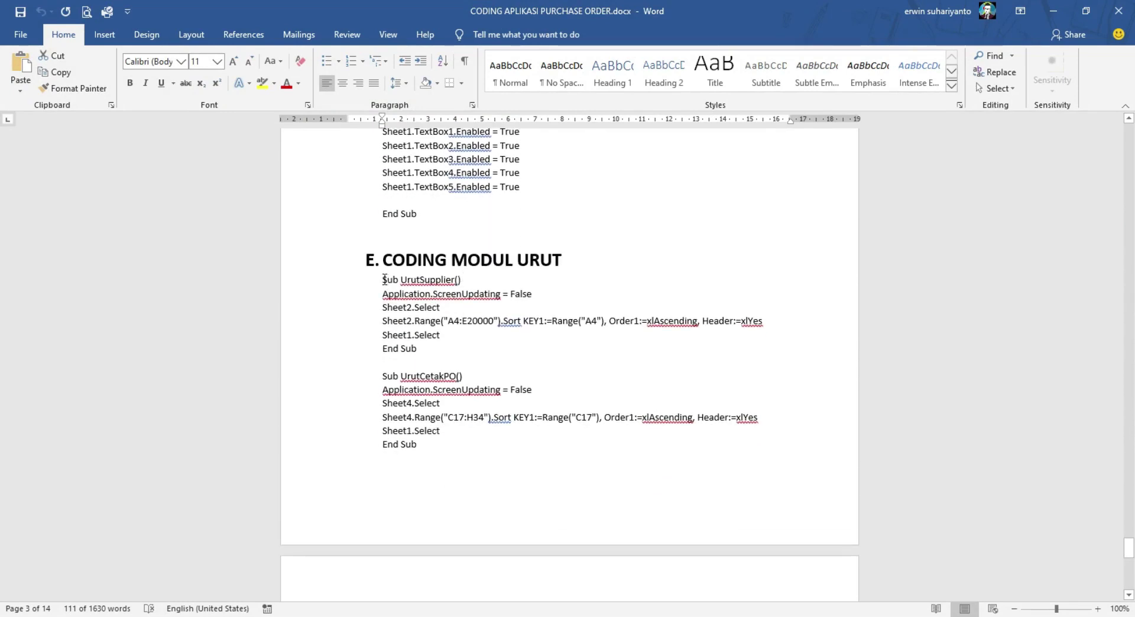
left_click_drag(385, 279, 436, 366)
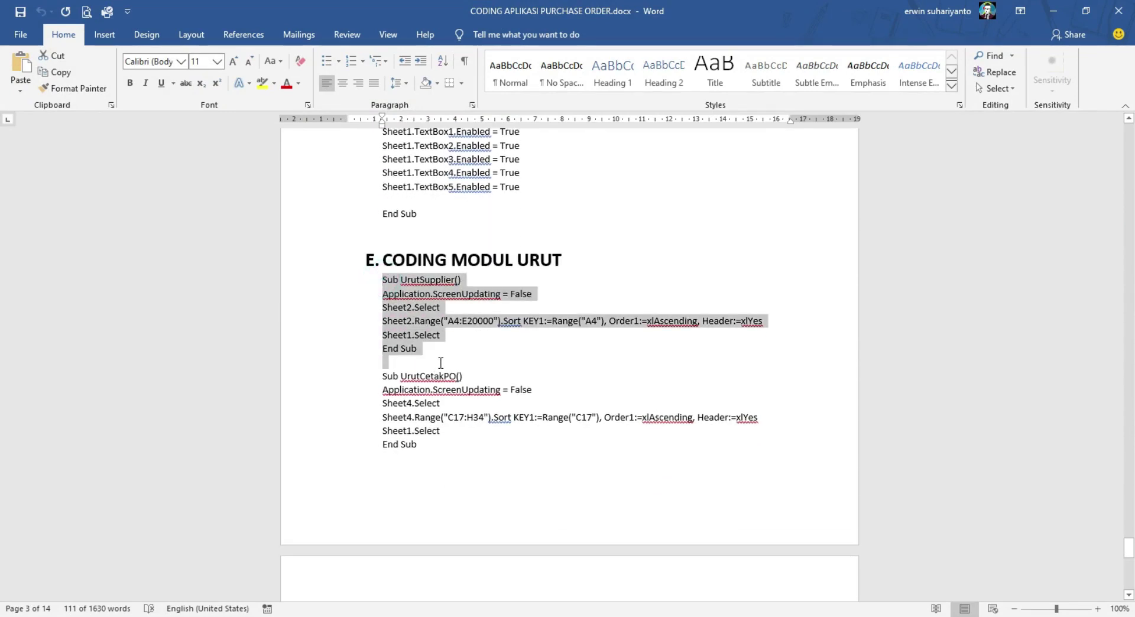
right_click(407, 305)
left_click(438, 340)
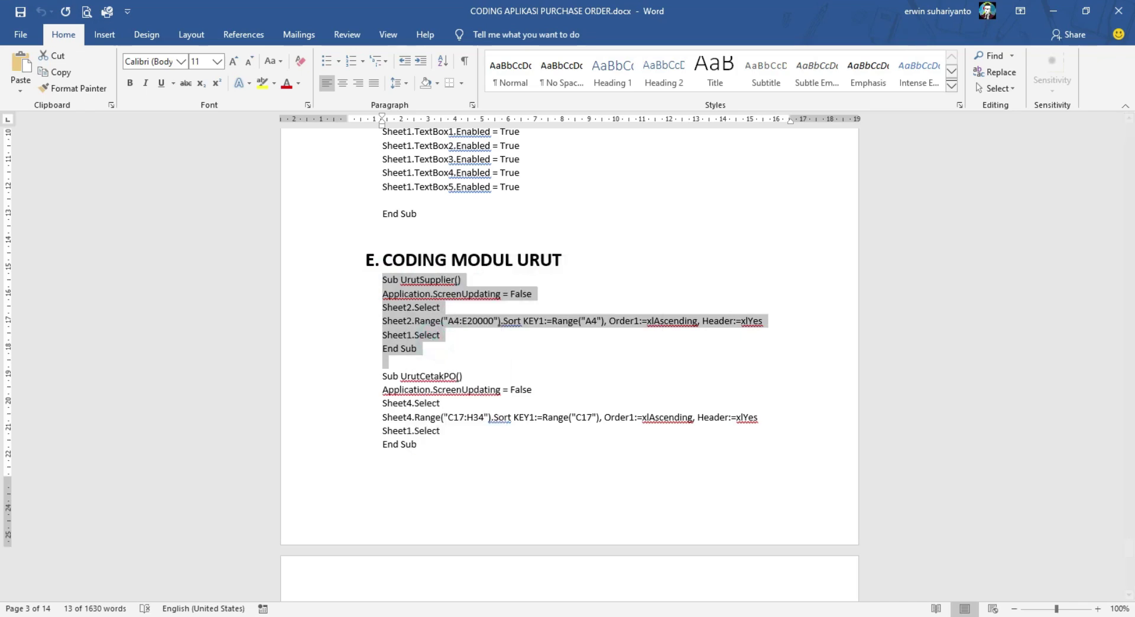
left_click(508, 592)
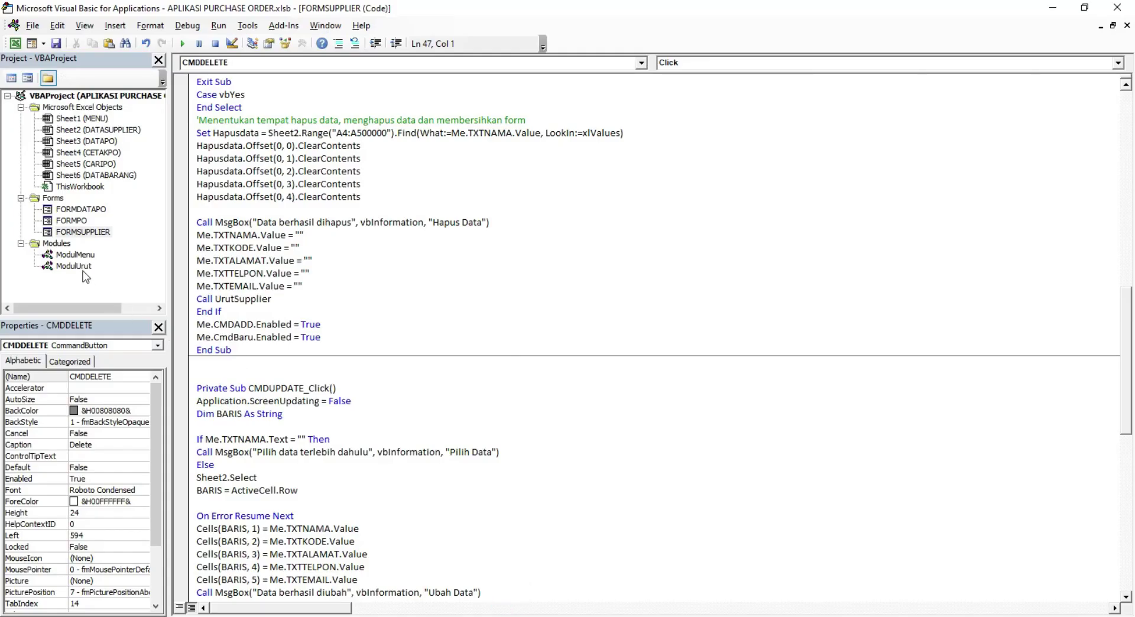
Step: Paste the UrutSupplier procedure into the empty ModulUrut module
left_click(73, 266)
double_click(81, 270)
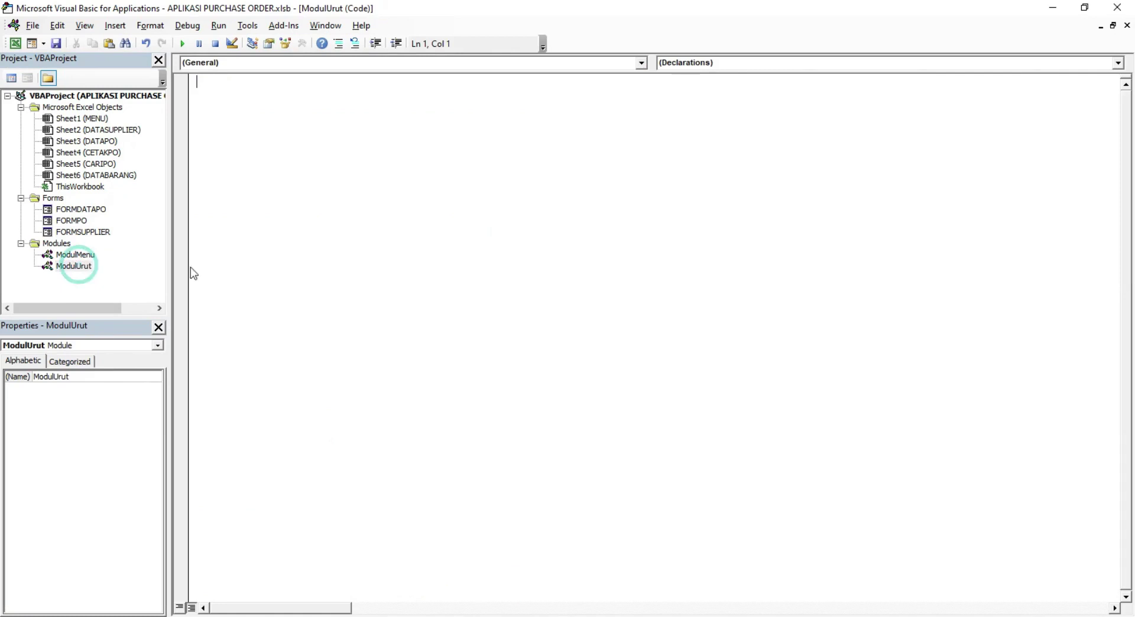
right_click(227, 96)
left_click(259, 142)
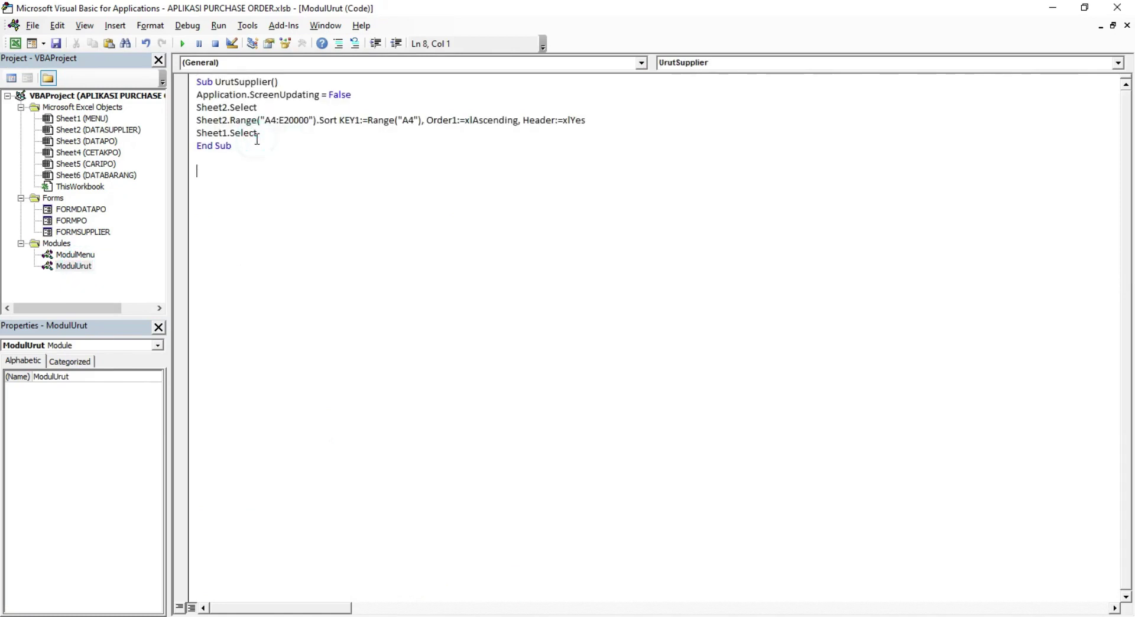
Step: Open FORMSUPPLIER in the form designer and run the supplier form
left_click(1047, 9)
left_click(538, 588)
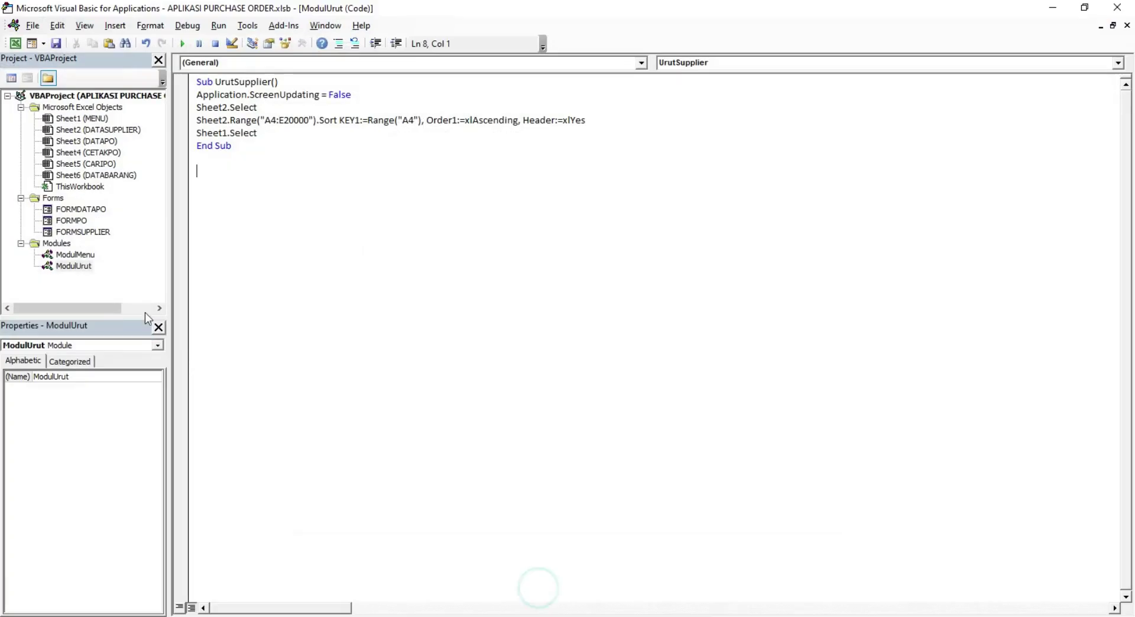
double_click(83, 232)
left_click(203, 81)
left_click(181, 43)
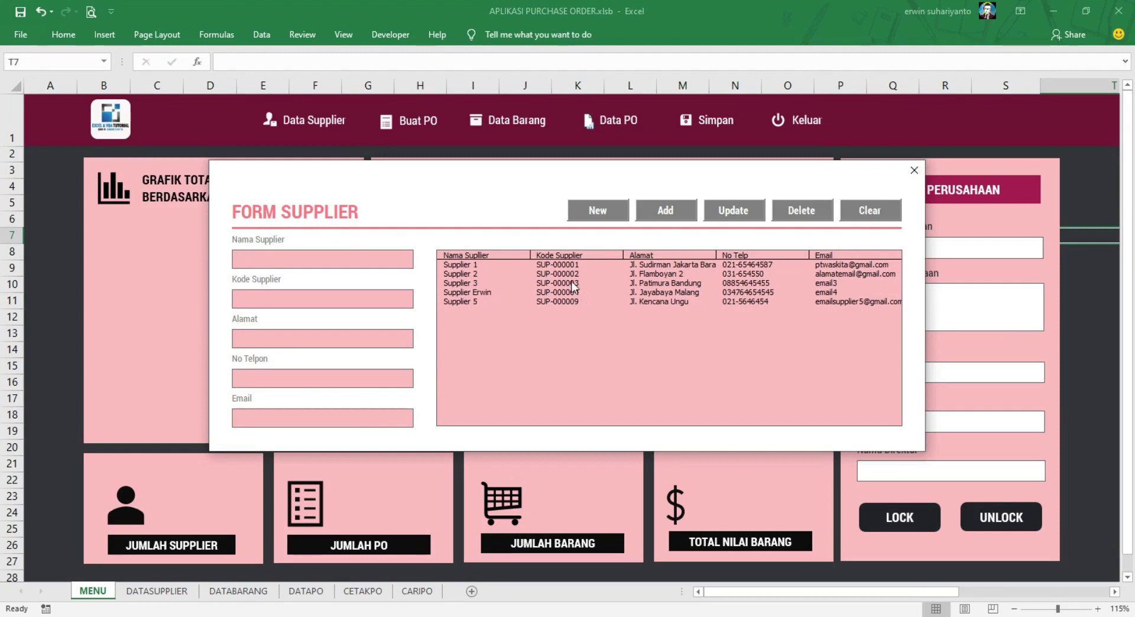
Step: Load the SUP-000004 record and save its name back as Supplier 4
double_click(573, 283)
left_click(563, 293)
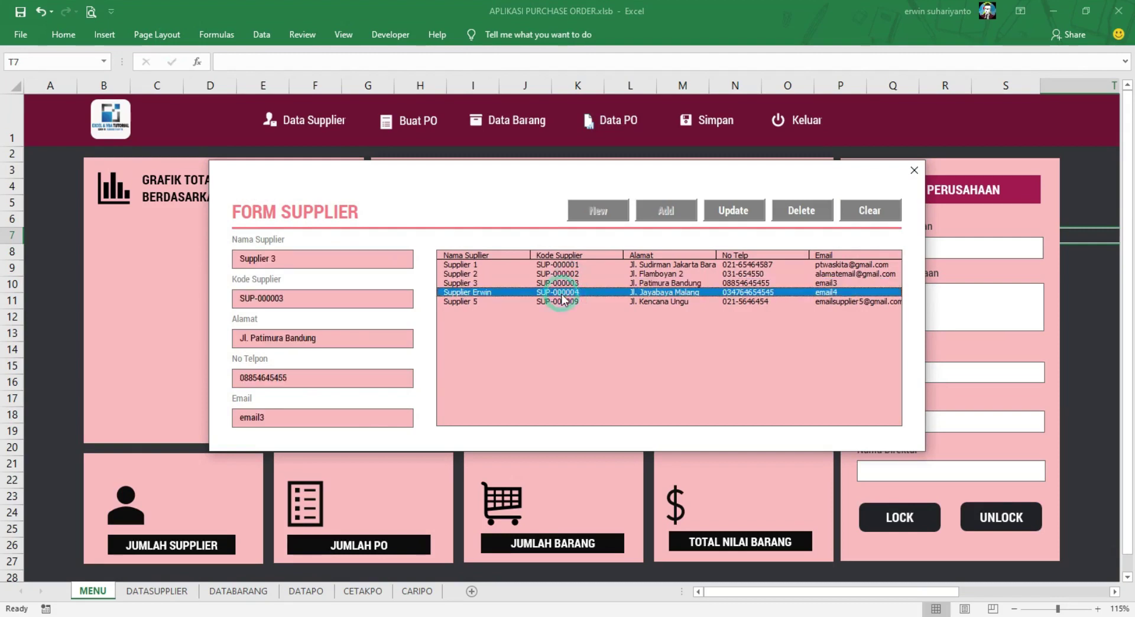
double_click(516, 293)
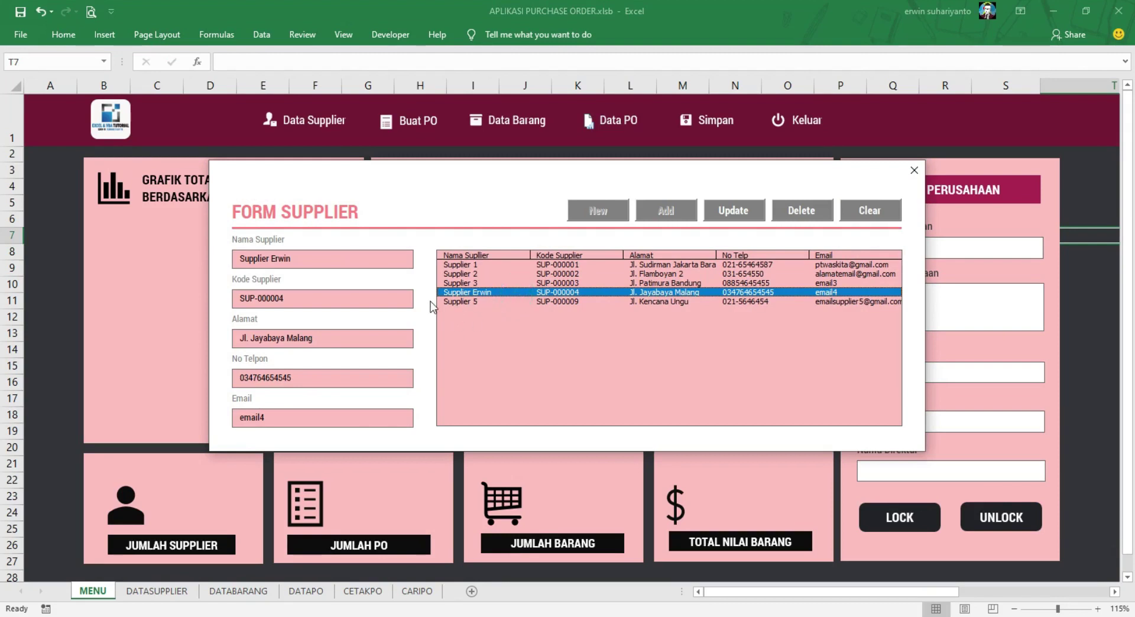
left_click(321, 304)
type("4")
left_click(738, 214)
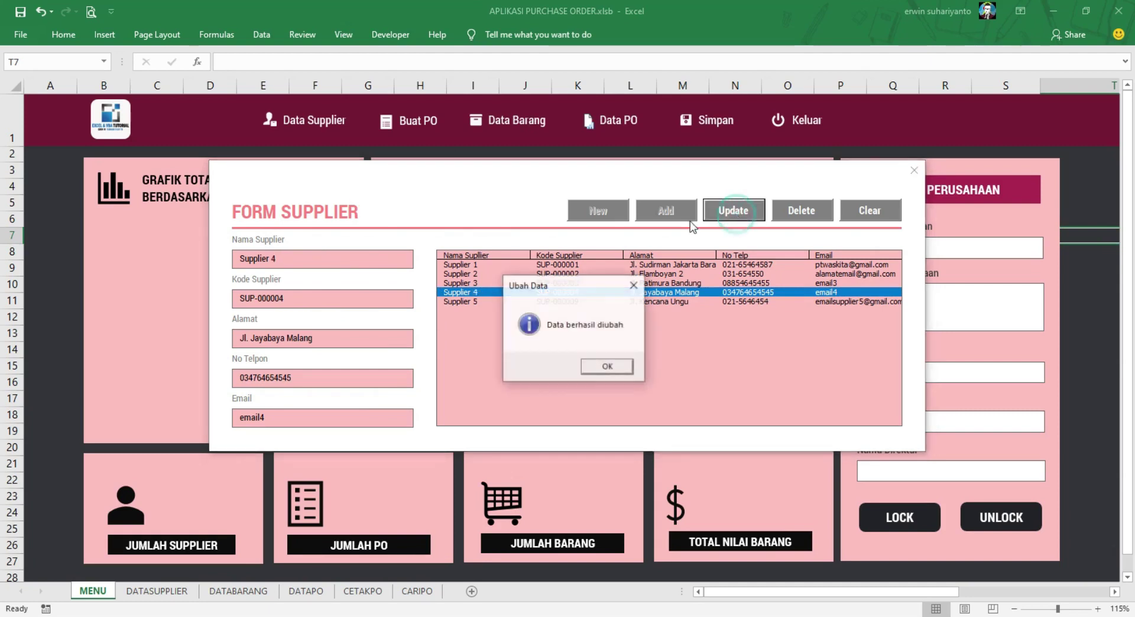
left_click(587, 366)
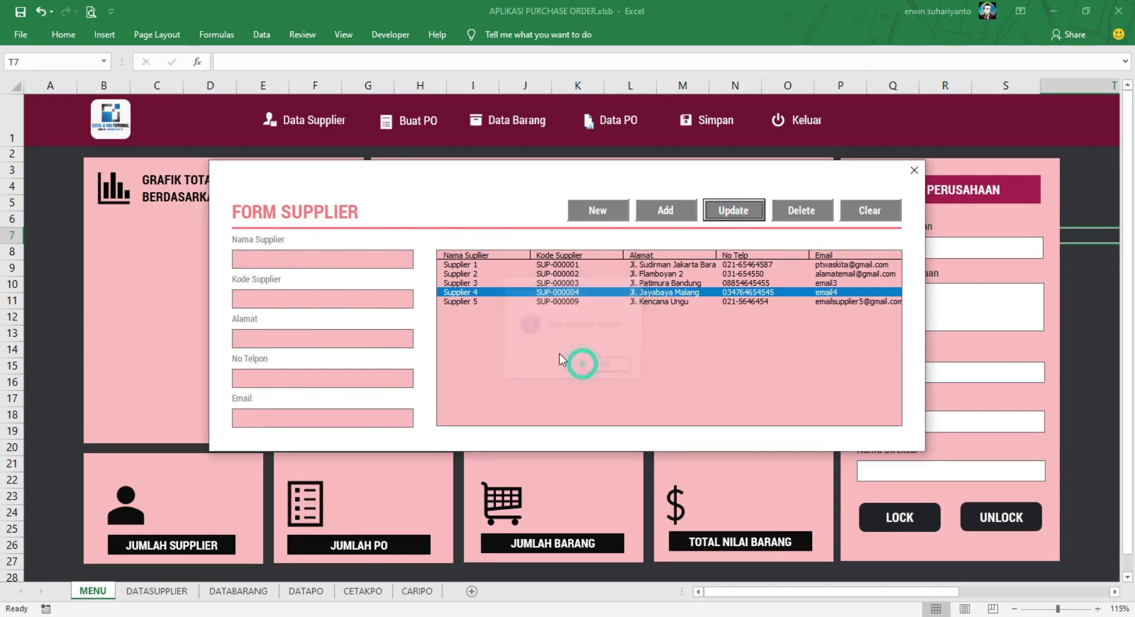
Step: Delete the Supplier 5 record, confirm it, then close the supplier form
left_click(483, 300)
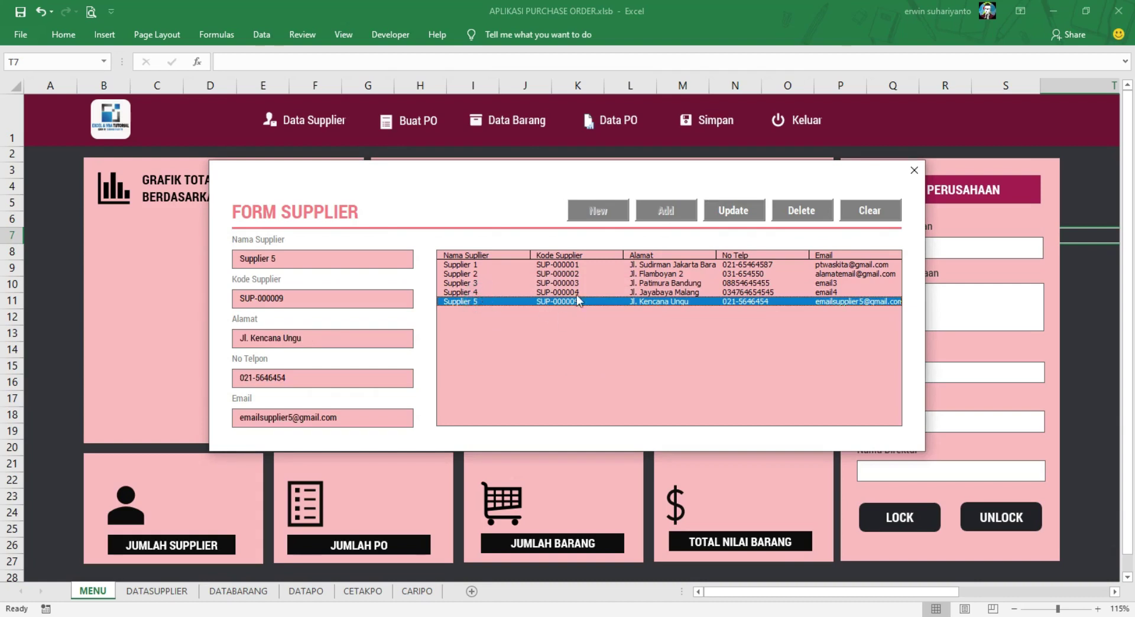
left_click(802, 213)
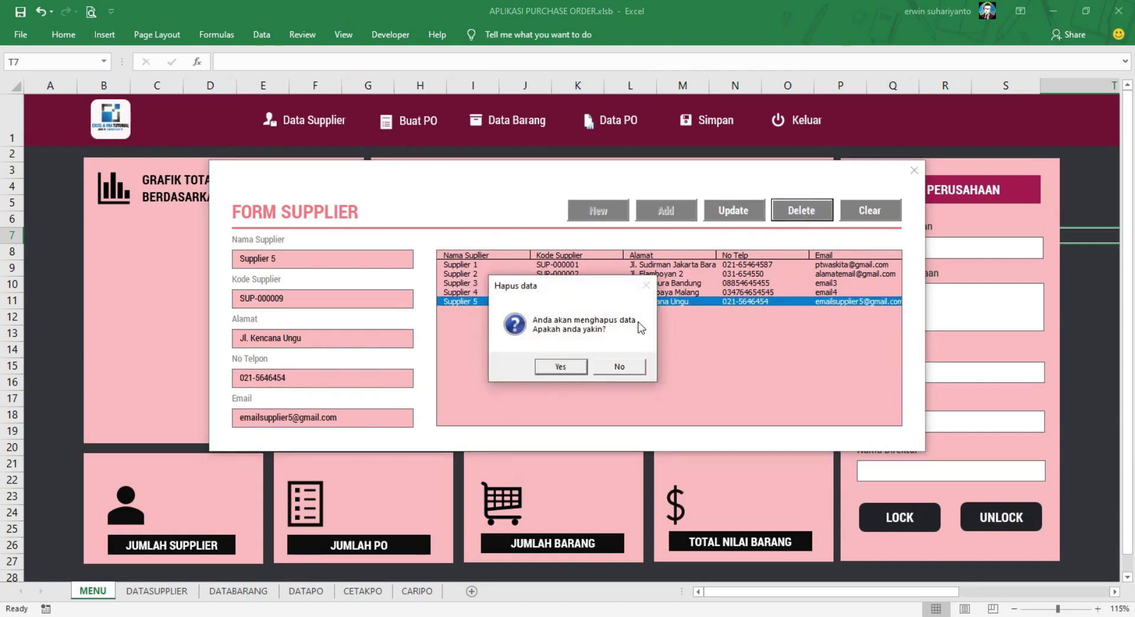
left_click(574, 368)
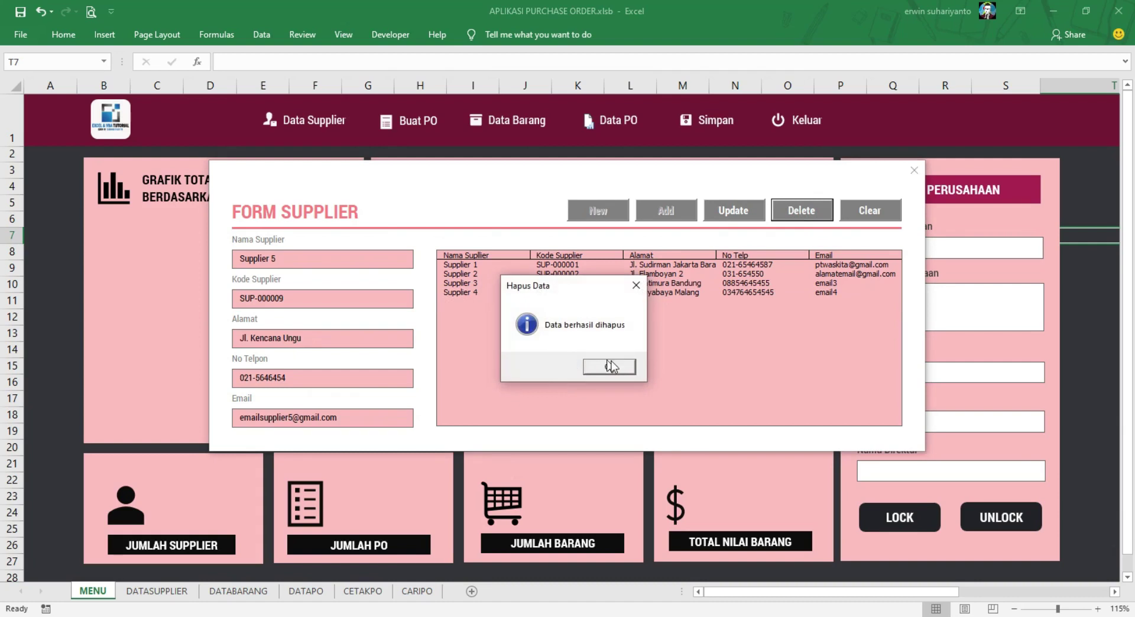
left_click(610, 366)
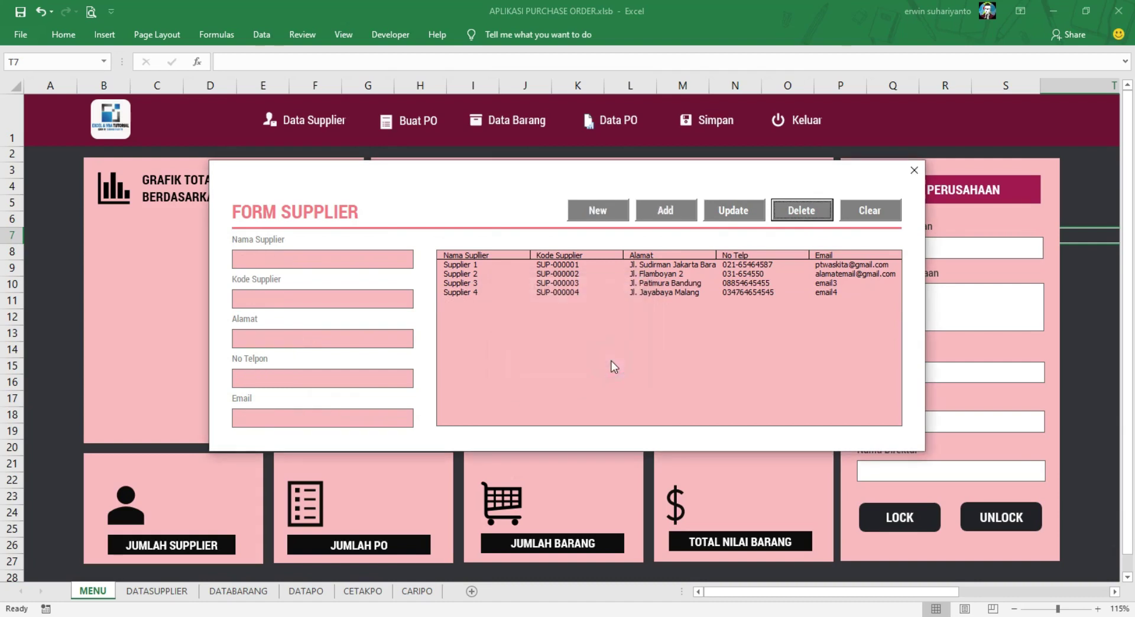
left_click(915, 171)
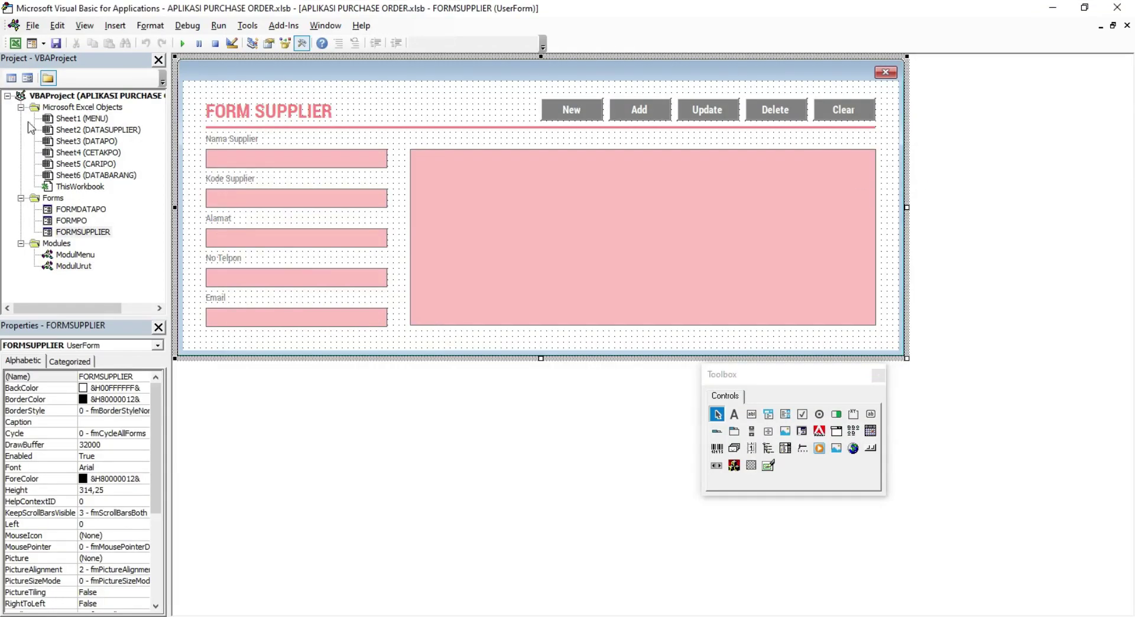
Step: Locate CMDCLEAR_Click on page 2 of the coding document and select it from Private Sub to End Sub
left_click(15, 43)
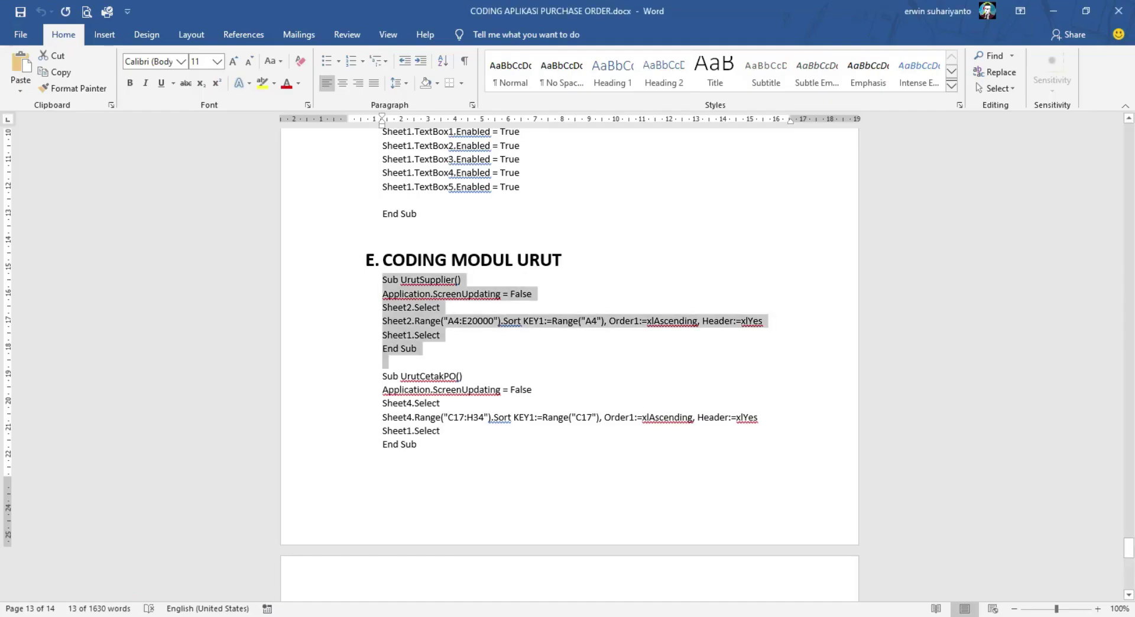
key("alt+F11")
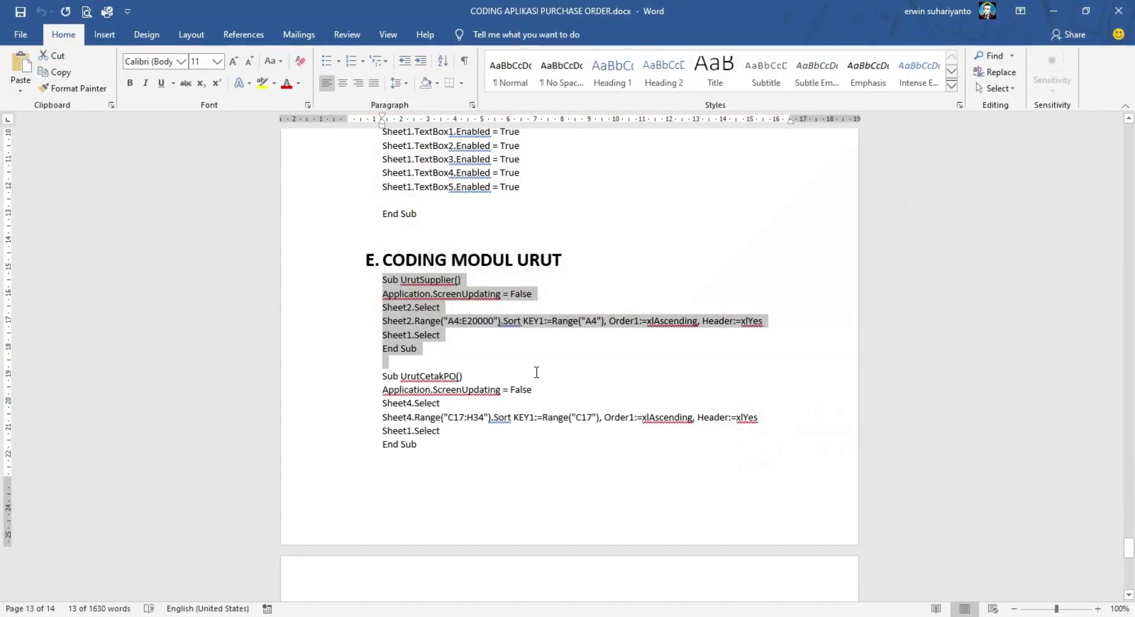
scroll(429, 290, "up", 1)
scroll(428, 290, "up", 6)
scroll(428, 290, "up", 6)
scroll(428, 290, "up", 4)
scroll(429, 290, "up", 4)
scroll(429, 290, "up", 6)
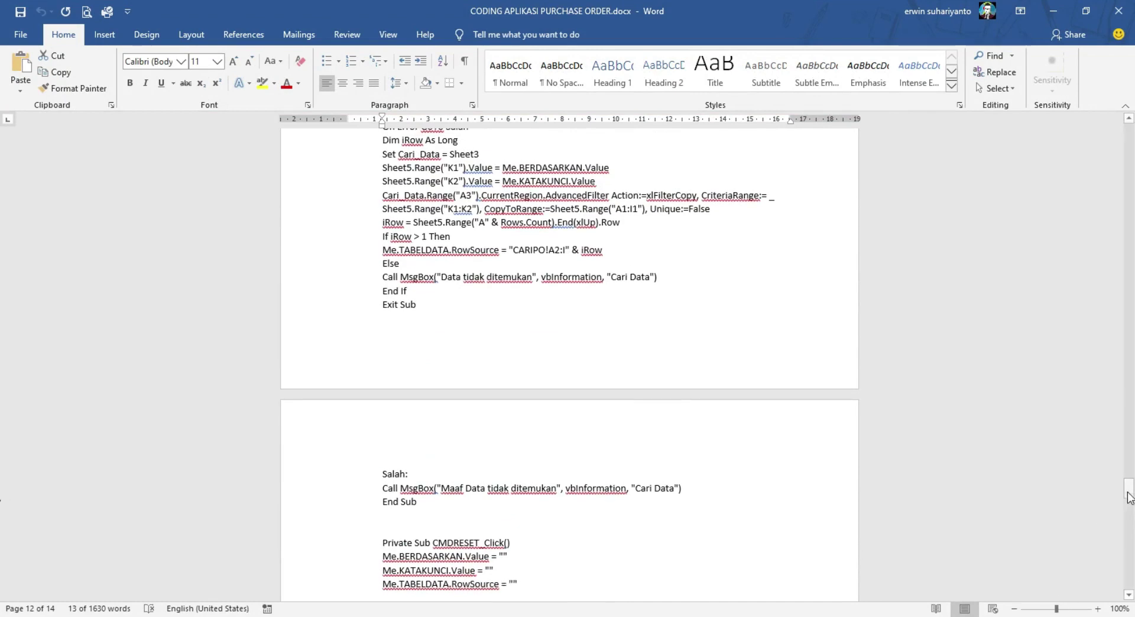
left_click_drag(1129, 490, 1128, 135)
scroll(445, 404, "down", 5)
scroll(444, 404, "down", 6)
scroll(445, 349, "down", 5)
scroll(445, 349, "down", 4)
scroll(445, 351, "down", 5)
scroll(445, 351, "down", 3)
scroll(444, 351, "down", 5)
scroll(445, 350, "down", 5)
scroll(445, 348, "down", 1)
scroll(445, 348, "down", 4)
scroll(445, 349, "down", 3)
scroll(444, 351, "down", 1)
scroll(443, 355, "down", 4)
scroll(443, 355, "down", 3)
scroll(443, 355, "down", 8)
scroll(442, 355, "up", 10)
scroll(443, 354, "up", 5)
scroll(442, 354, "up", 5)
scroll(442, 353, "up", 5)
scroll(443, 354, "up", 3)
scroll(442, 353, "up", 4)
scroll(442, 354, "up", 3)
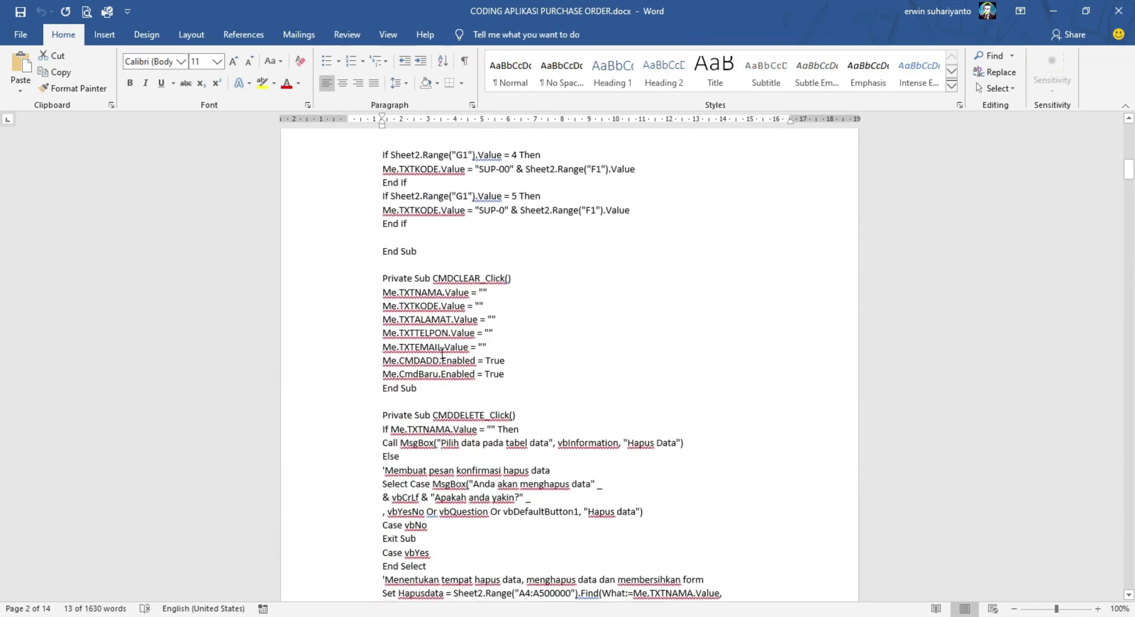
left_click_drag(383, 283, 435, 391)
key("ctrl+c")
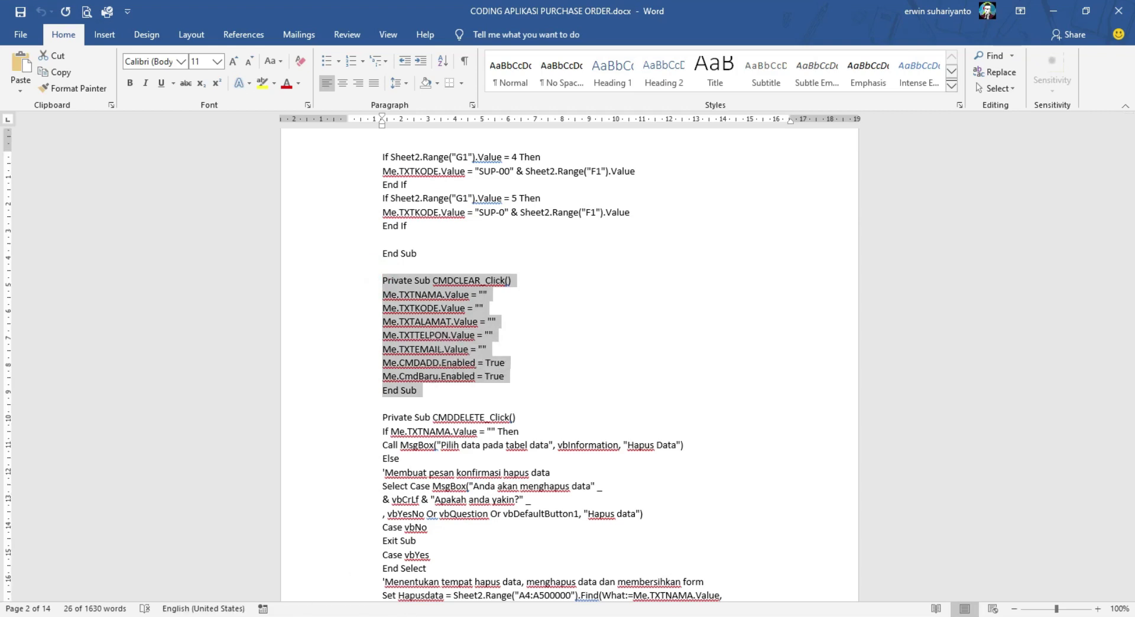
Step: Paste the copied code into the Clear button's procedure and delete the duplicate header and End Sub
left_click(508, 576)
double_click(864, 110)
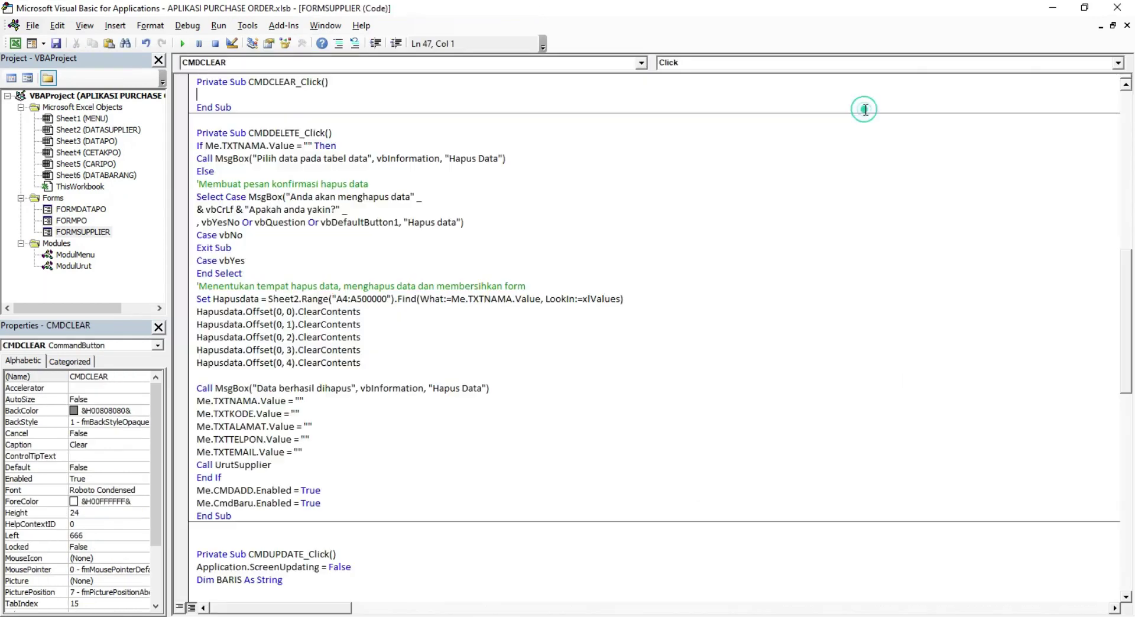
right_click(212, 91)
left_click(277, 132)
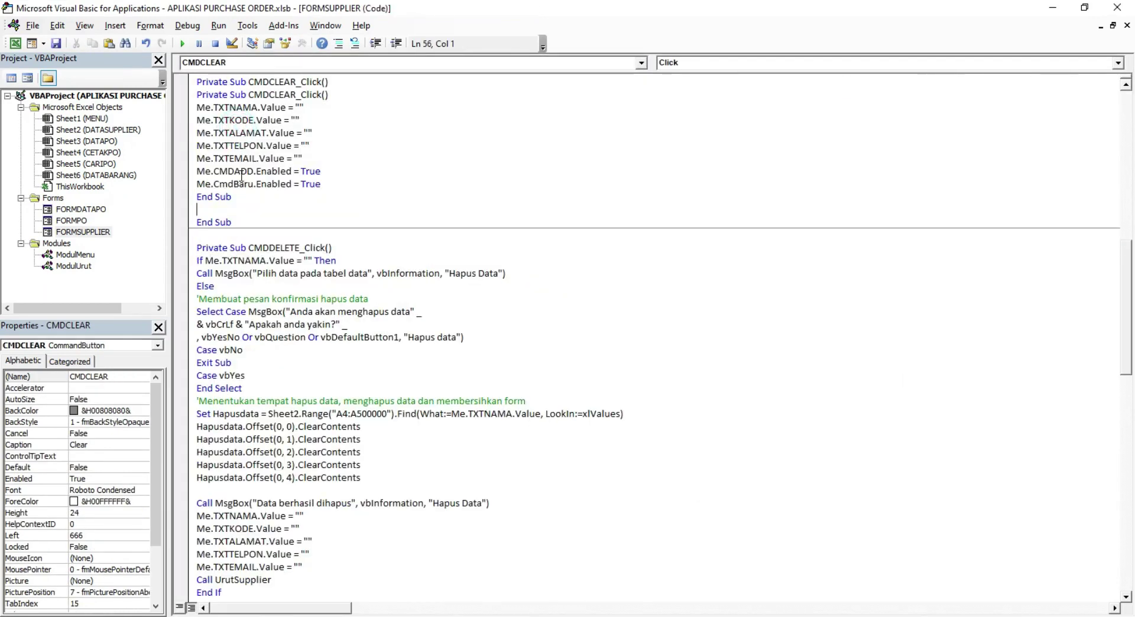
left_click_drag(239, 228, 197, 211)
key("Delete")
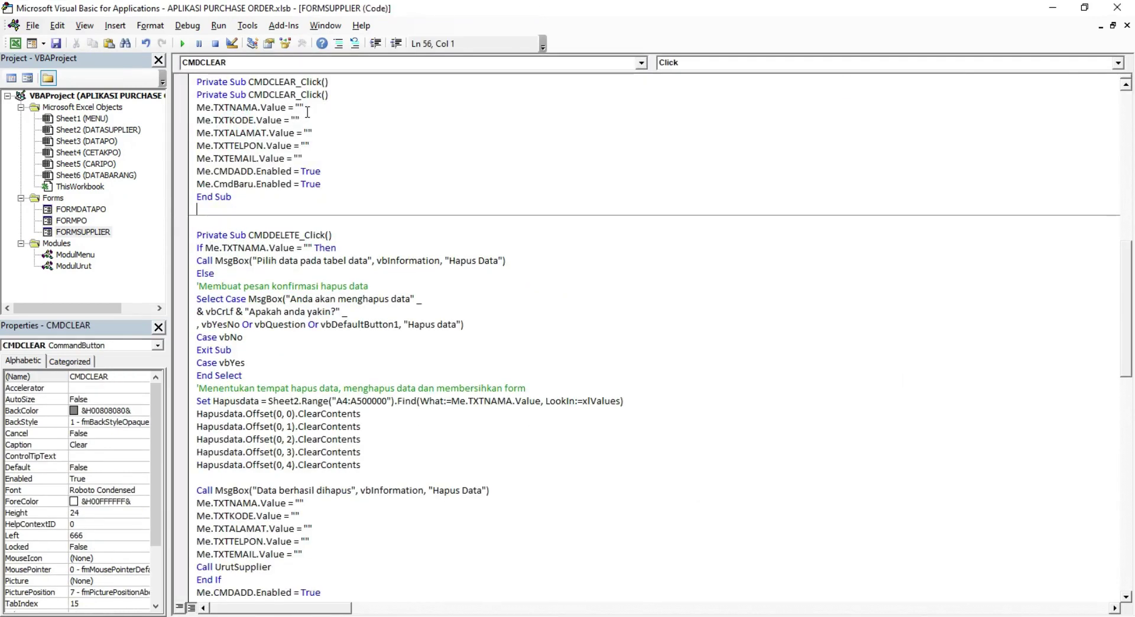
left_click_drag(330, 95, 197, 94)
key("Delete")
key("Delete")
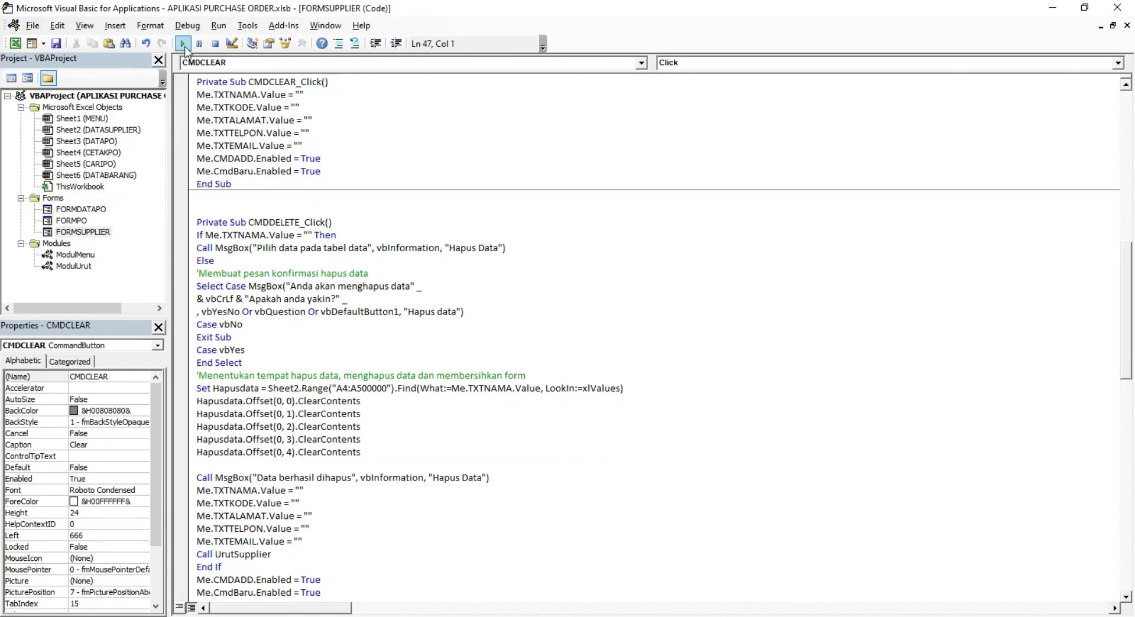
Step: Run the form, load Supplier 3, test Clear on its fields, then close the form
left_click(184, 44)
left_click(673, 283)
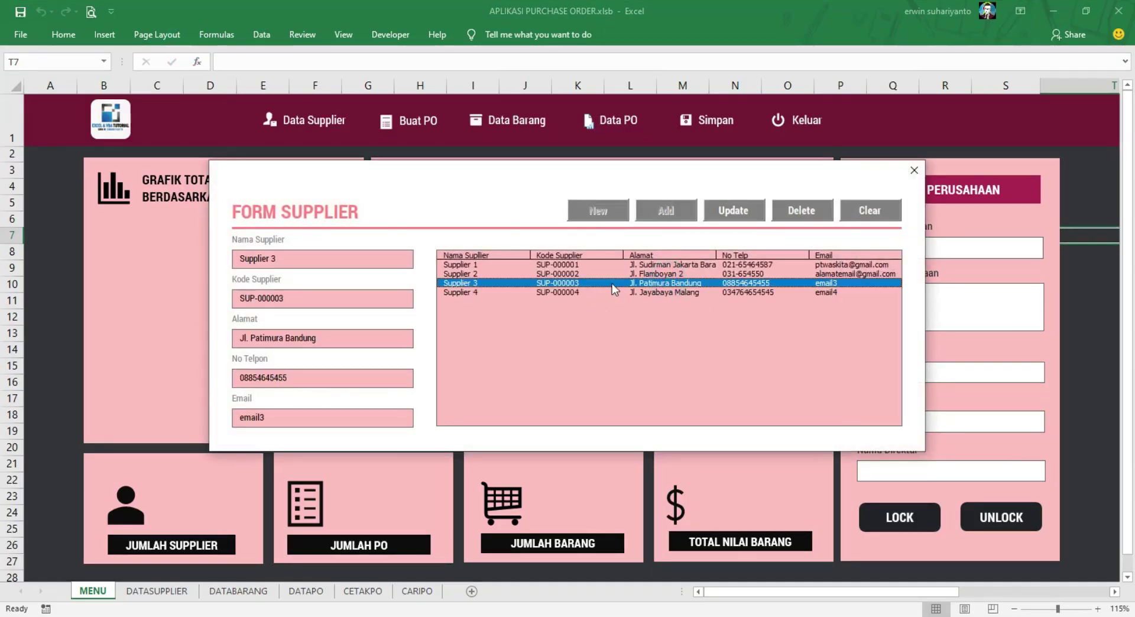
left_click(870, 213)
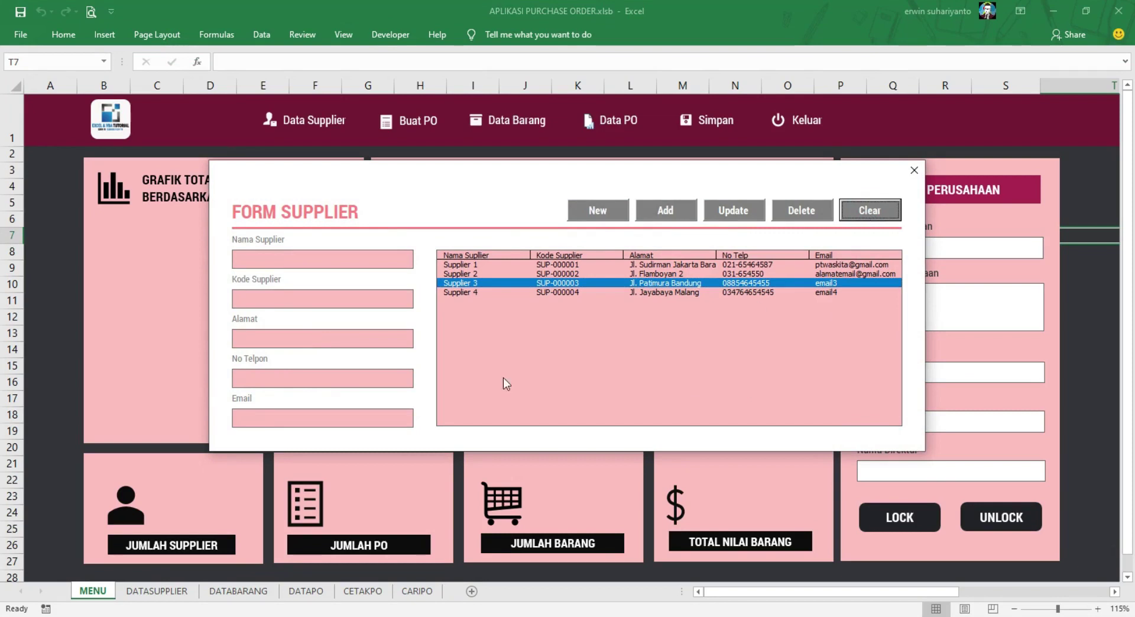
left_click(914, 170)
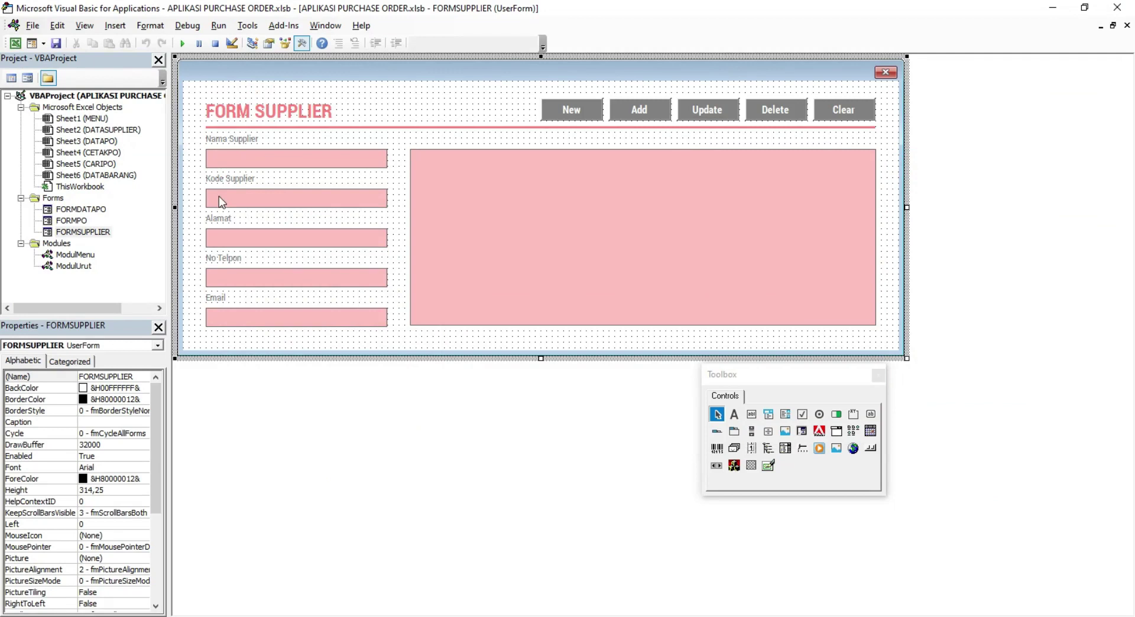
Step: Open the FORMPO userform in the designer and move the Toolbox out of the way
double_click(78, 222)
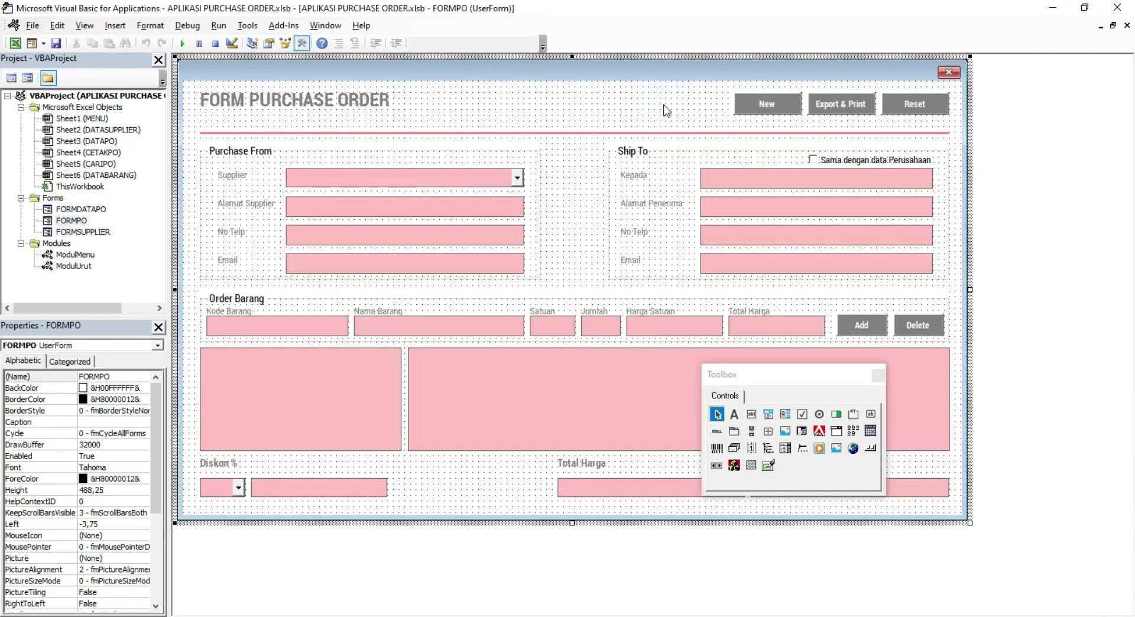
mouse_move(811, 377)
left_mouse_down()
mouse_move(1028, 233)
mouse_move(497, 471)
mouse_move(1054, 226)
mouse_move(1073, 199)
left_mouse_up()
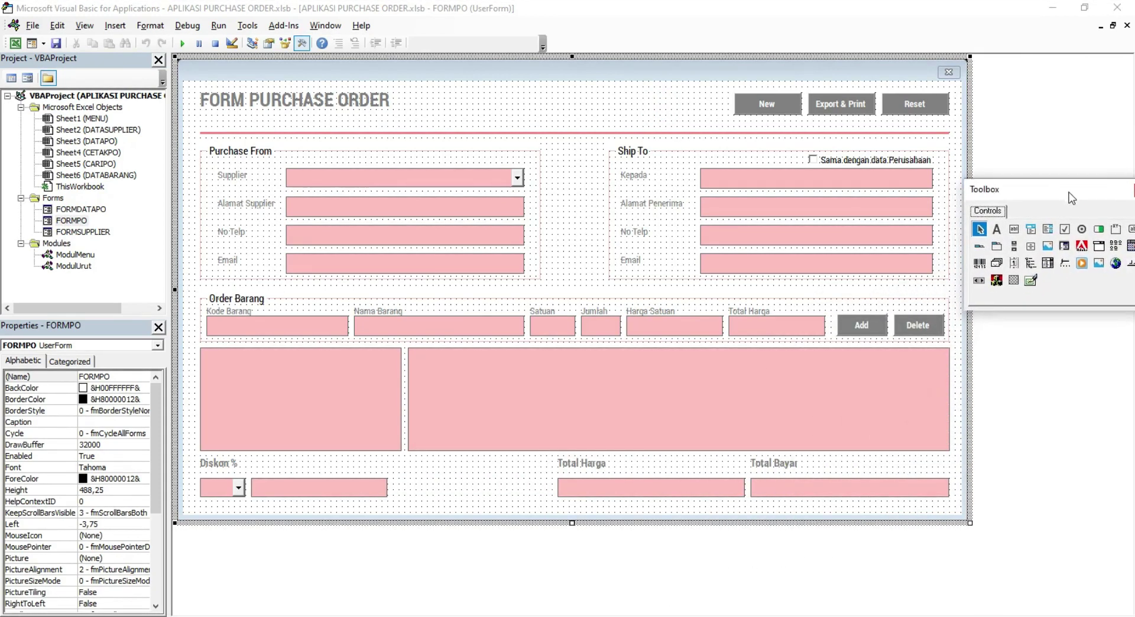
left_click(528, 99)
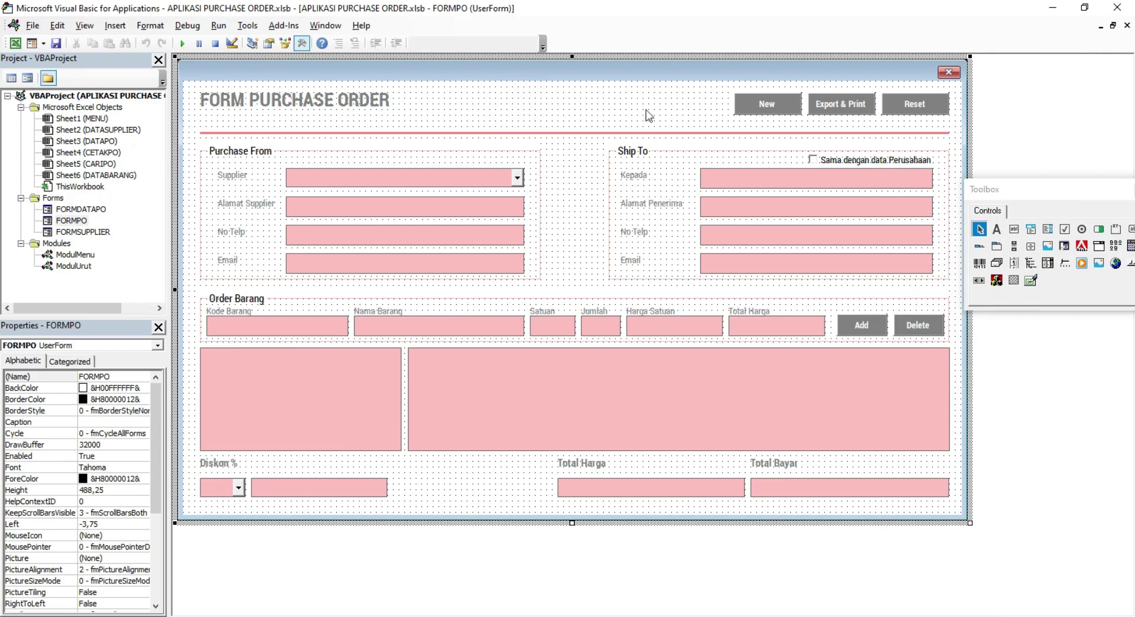
Step: Check the Name property of the hidden TANGGALPO date label
left_click(263, 126)
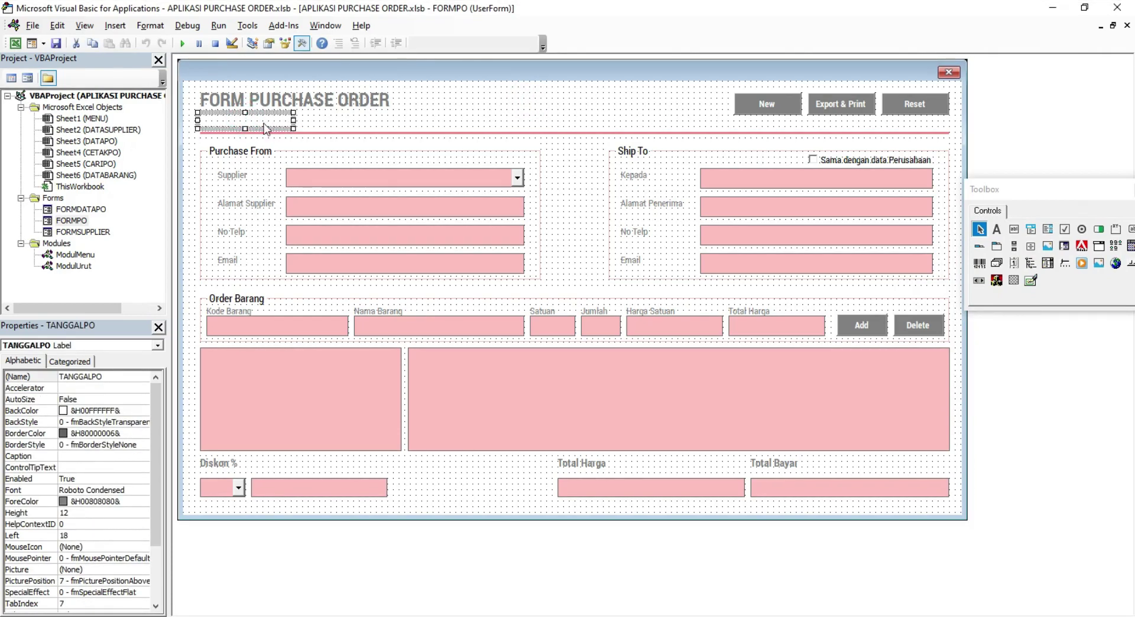
left_click(582, 110)
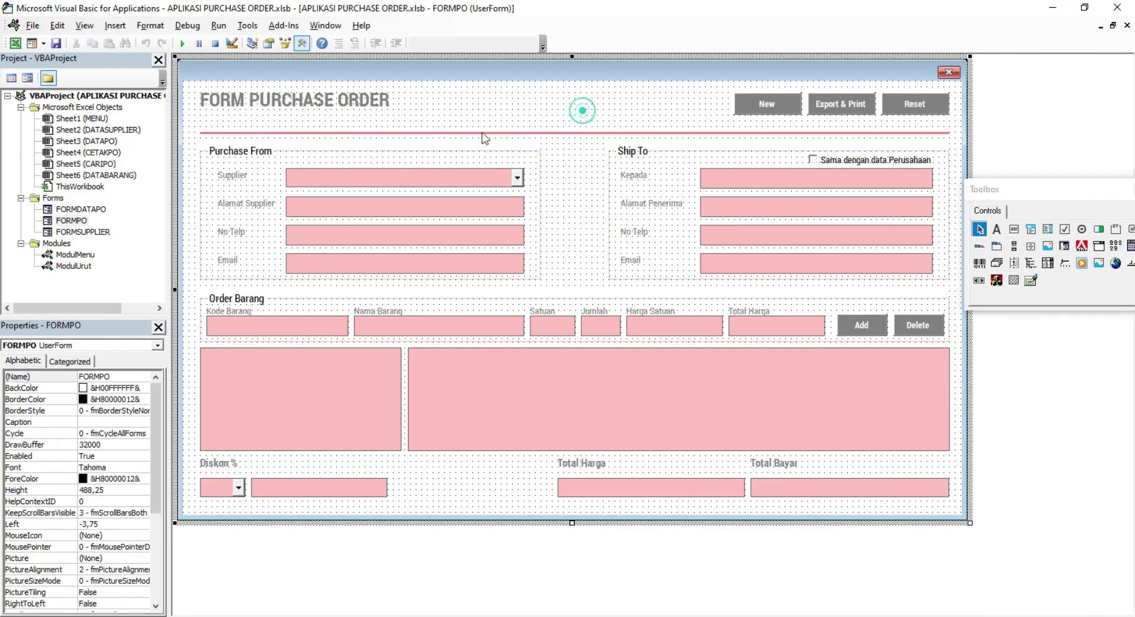
left_click(245, 118)
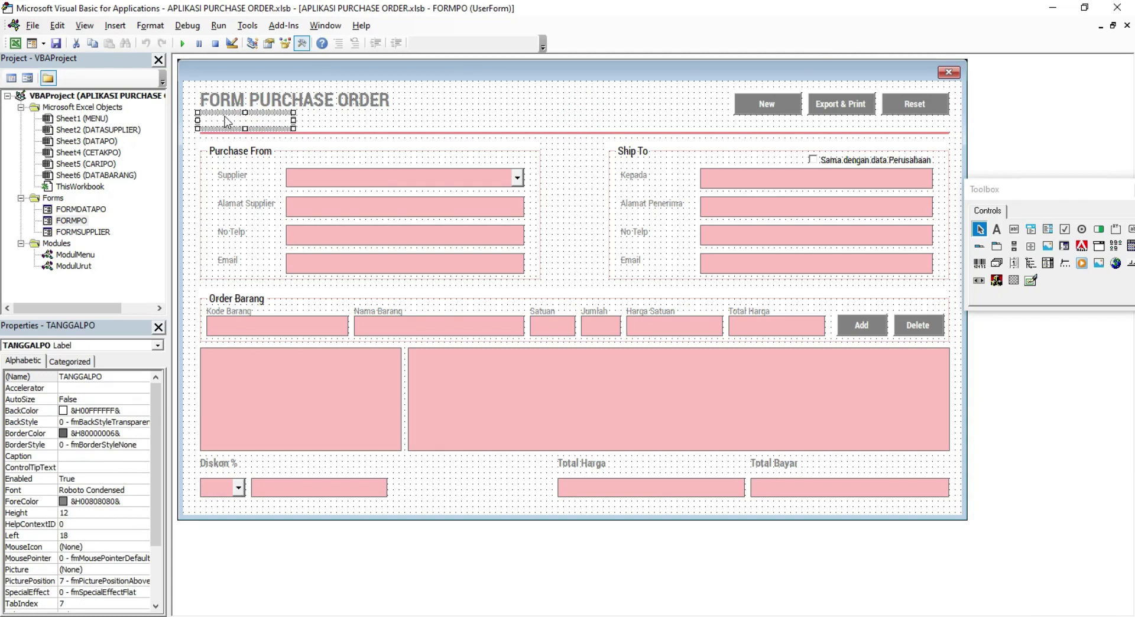
left_click(113, 380)
double_click(112, 377)
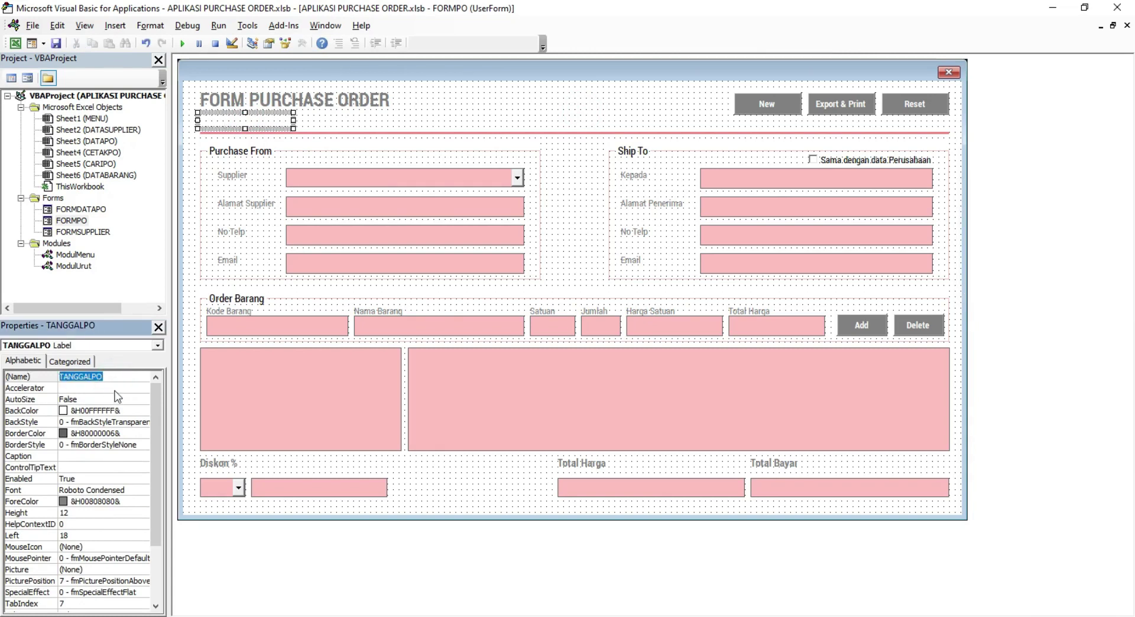
Step: Check the names of the NOPO label and the New, Export & Print and Reset (CMDRESET) buttons
left_click(326, 131)
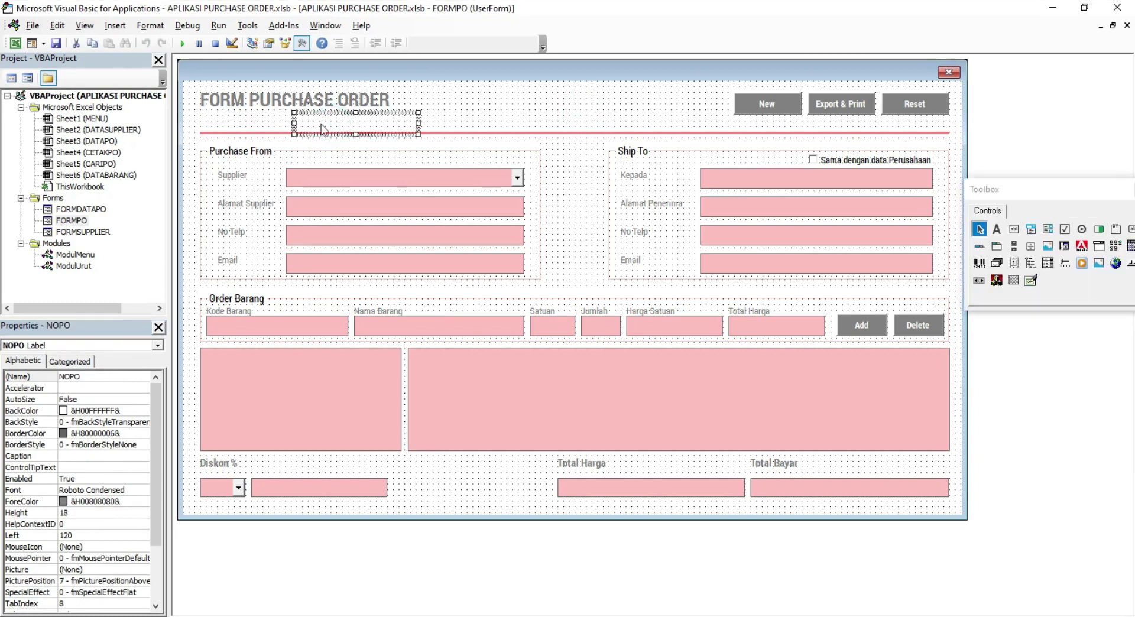
left_click(90, 376)
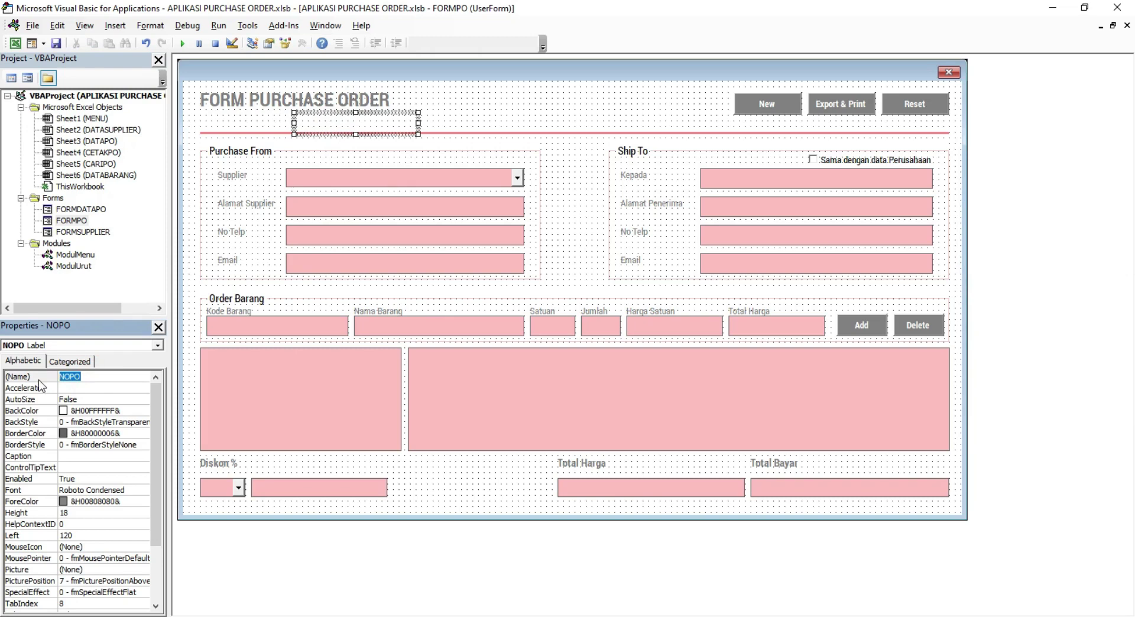
left_click(759, 109)
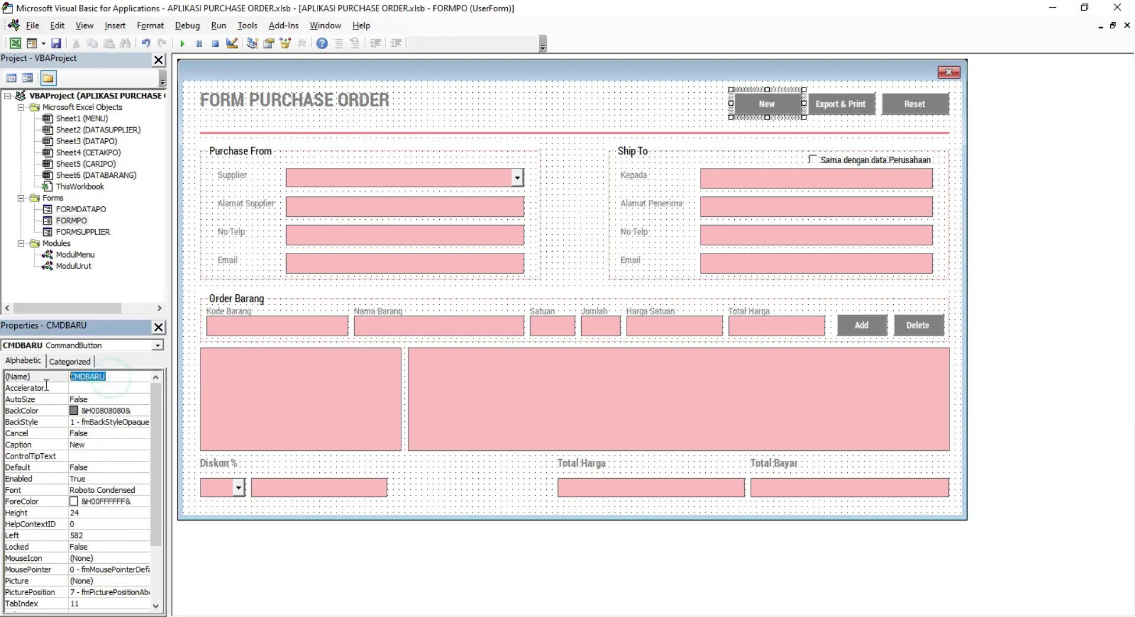
left_click(848, 111)
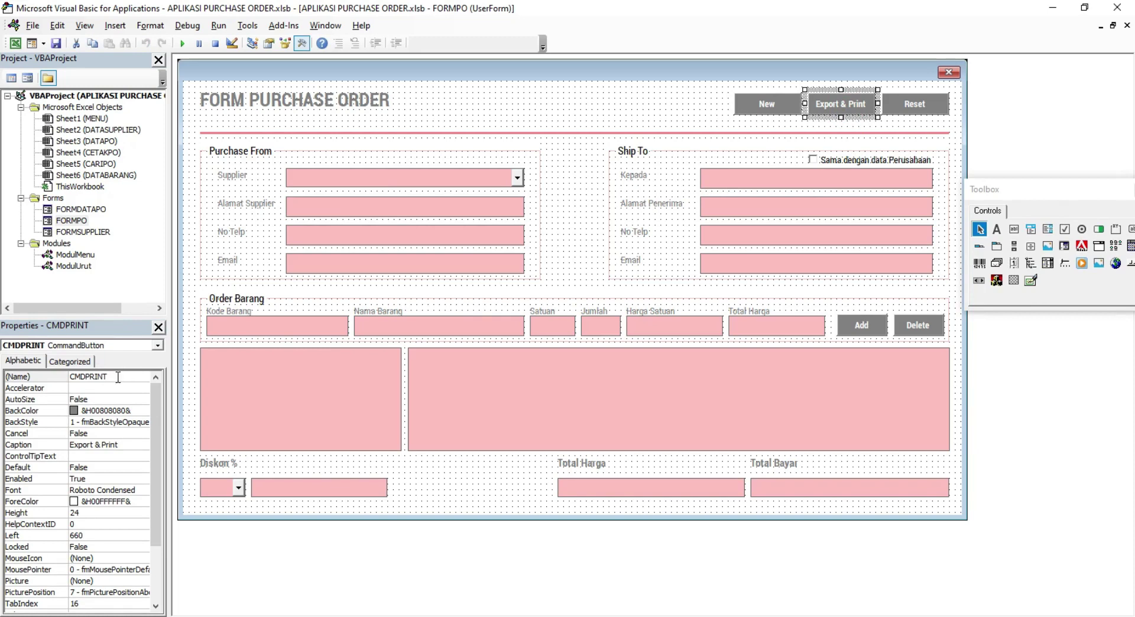
left_click(914, 109)
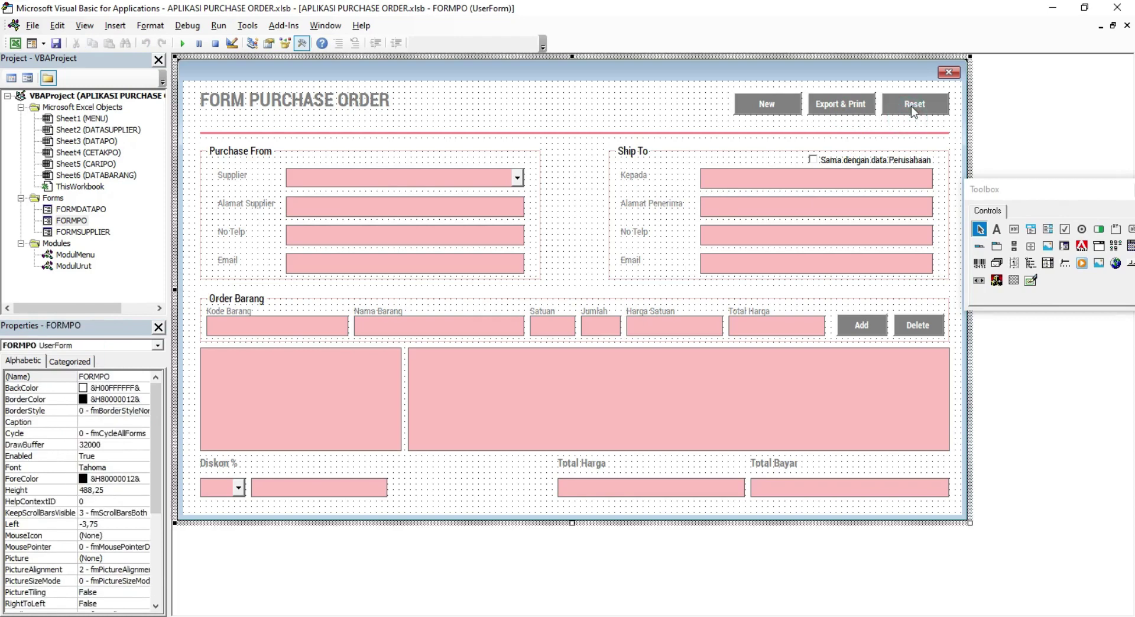
double_click(114, 376)
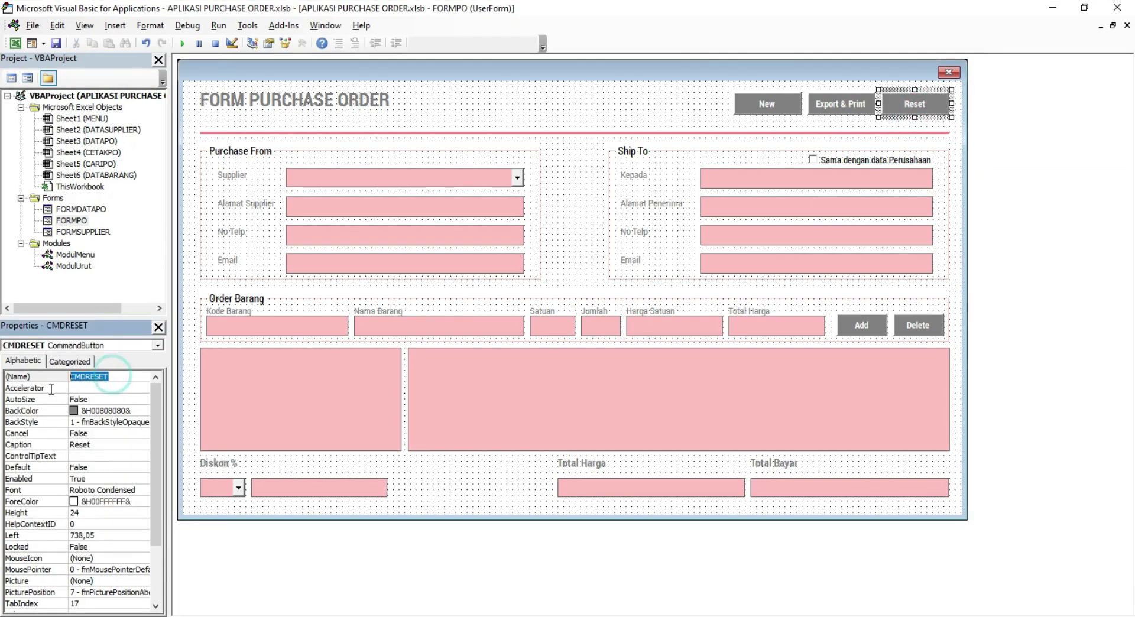
left_click(303, 185)
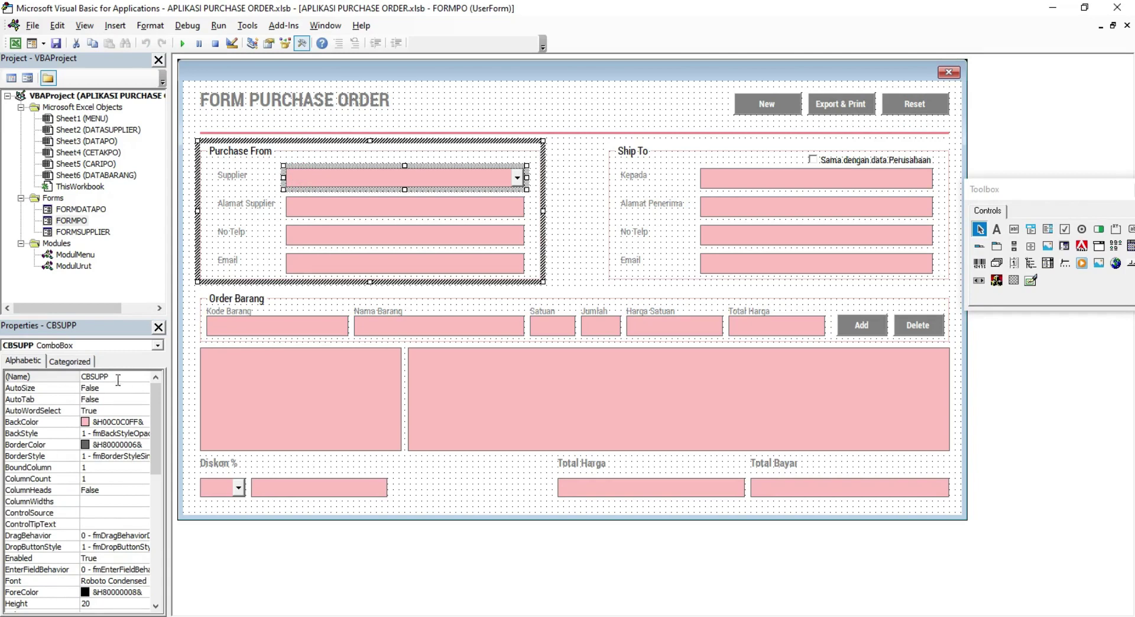
left_click(307, 204)
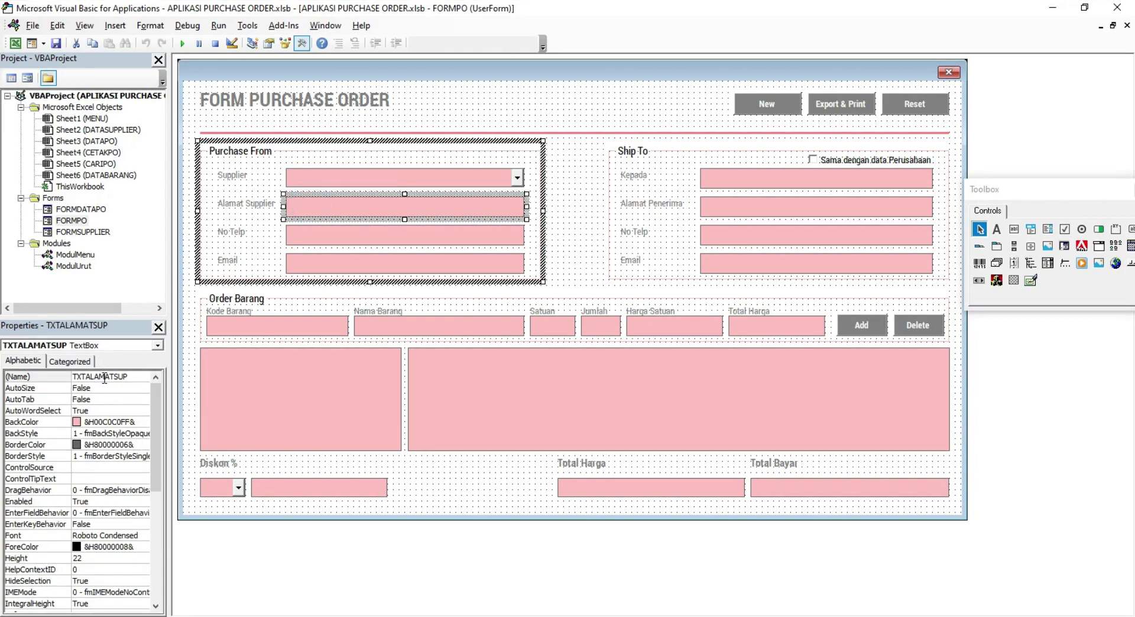
left_click(307, 232)
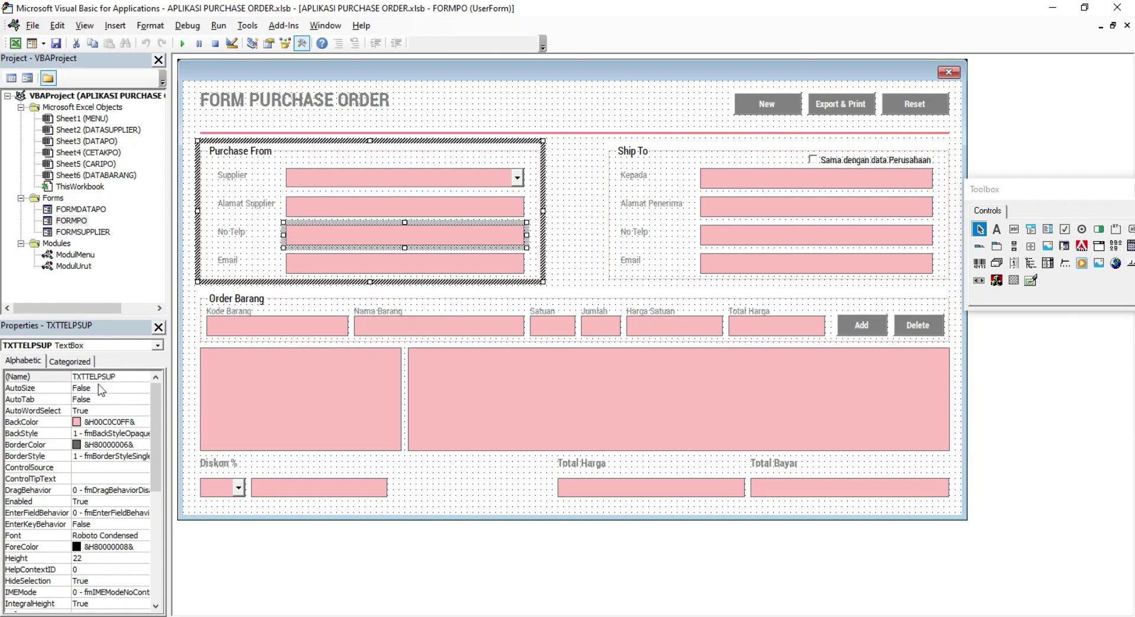
left_click(342, 259)
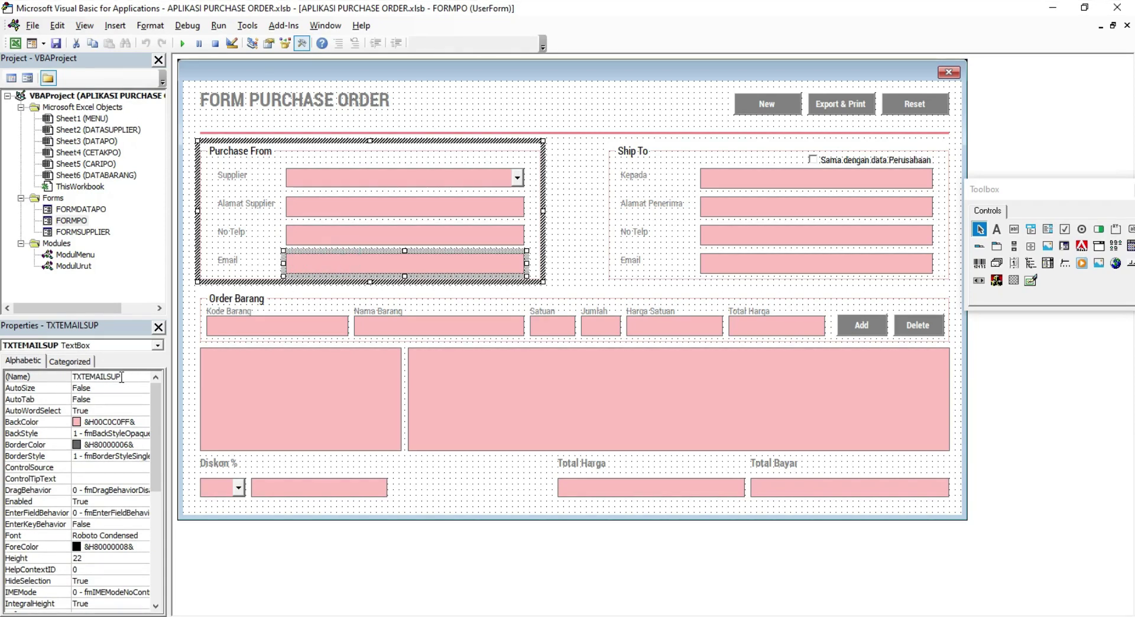
left_click(825, 162)
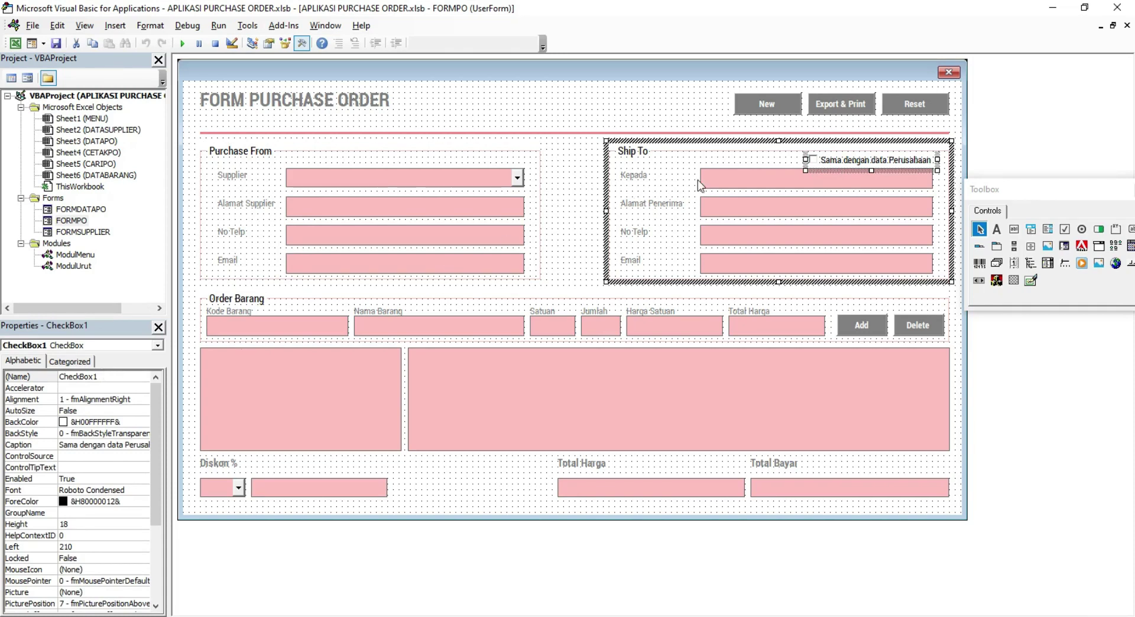
left_click(720, 175)
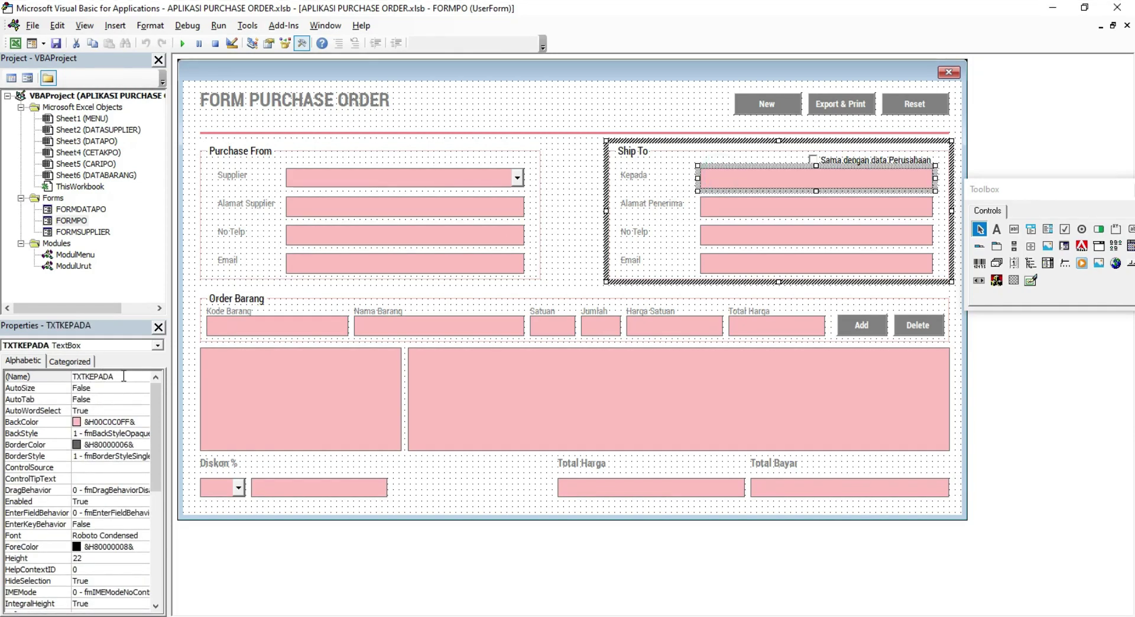
left_click(737, 205)
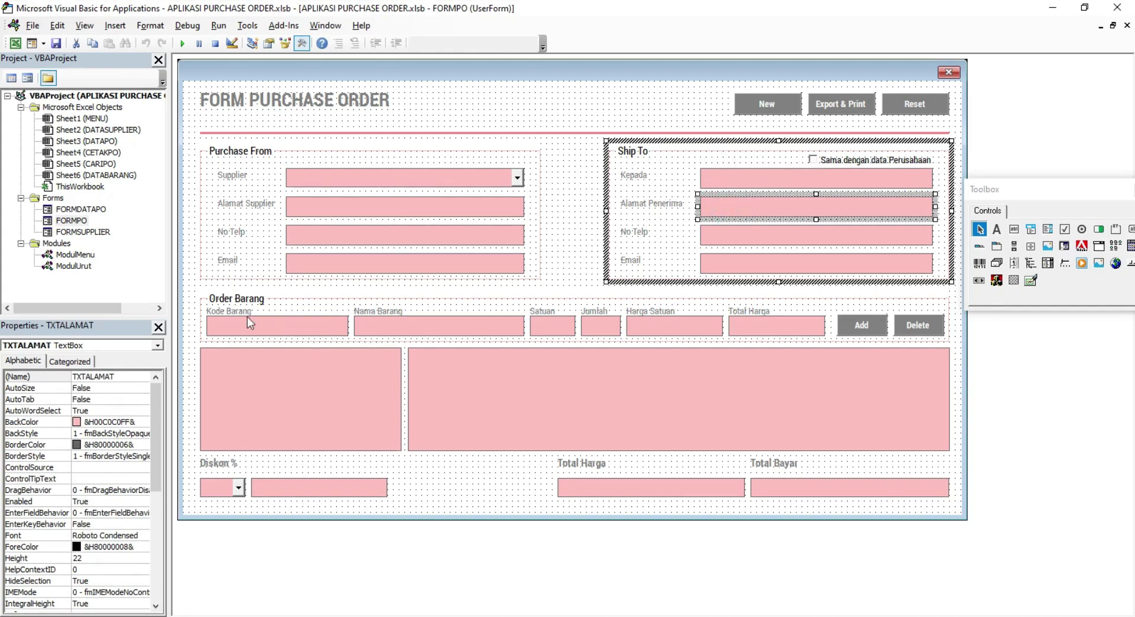
left_click(712, 235)
left_click(762, 279)
left_click(748, 262)
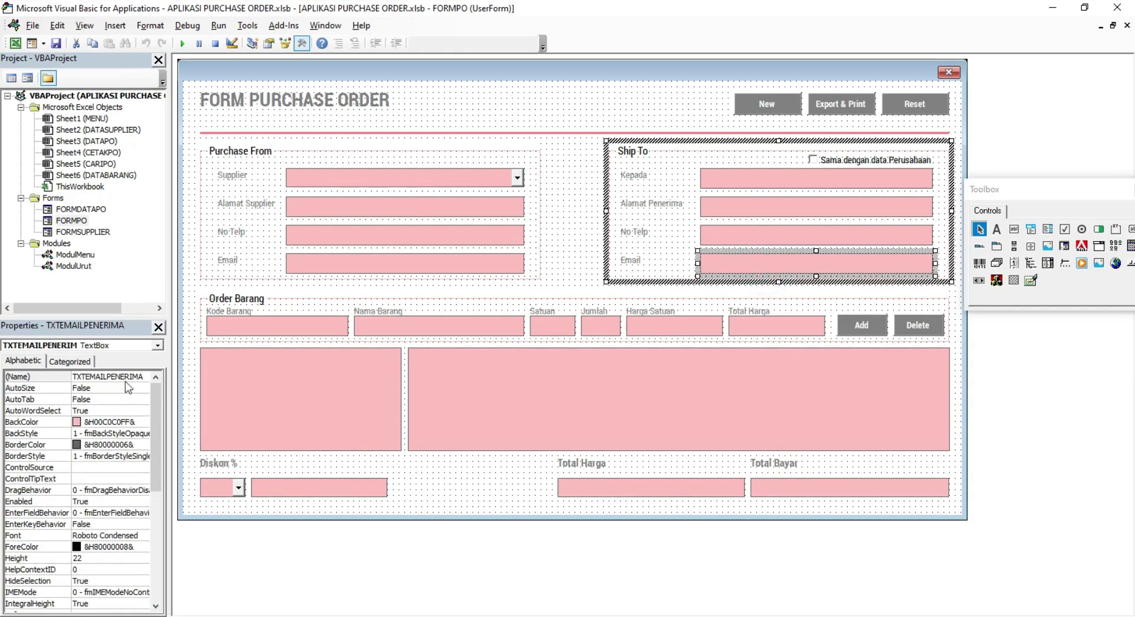
left_click(237, 334)
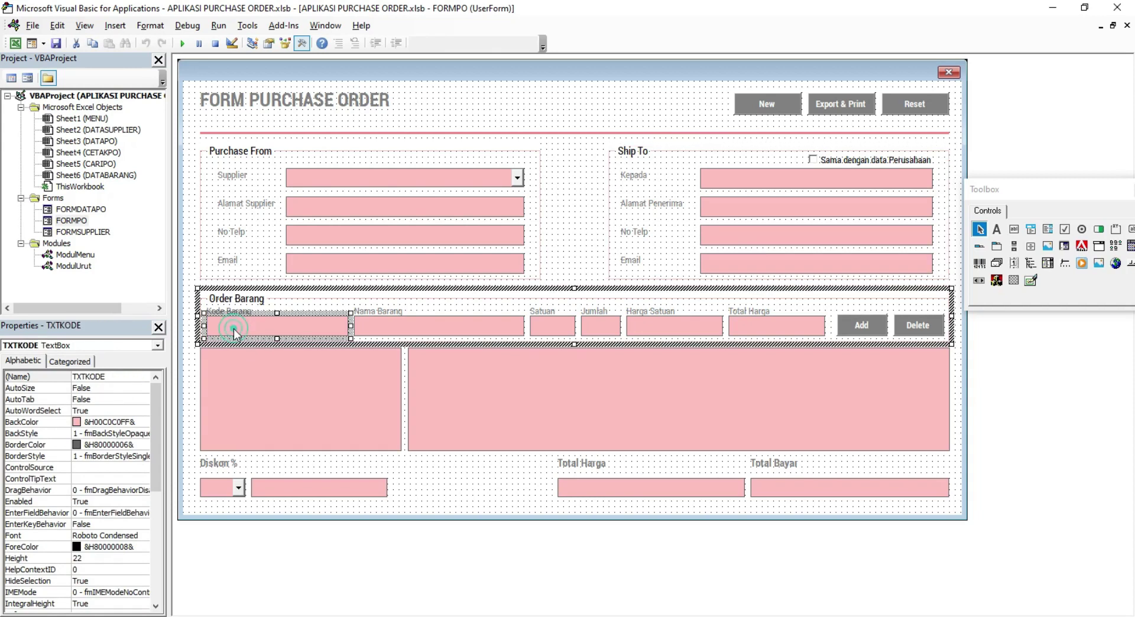
left_click(378, 330)
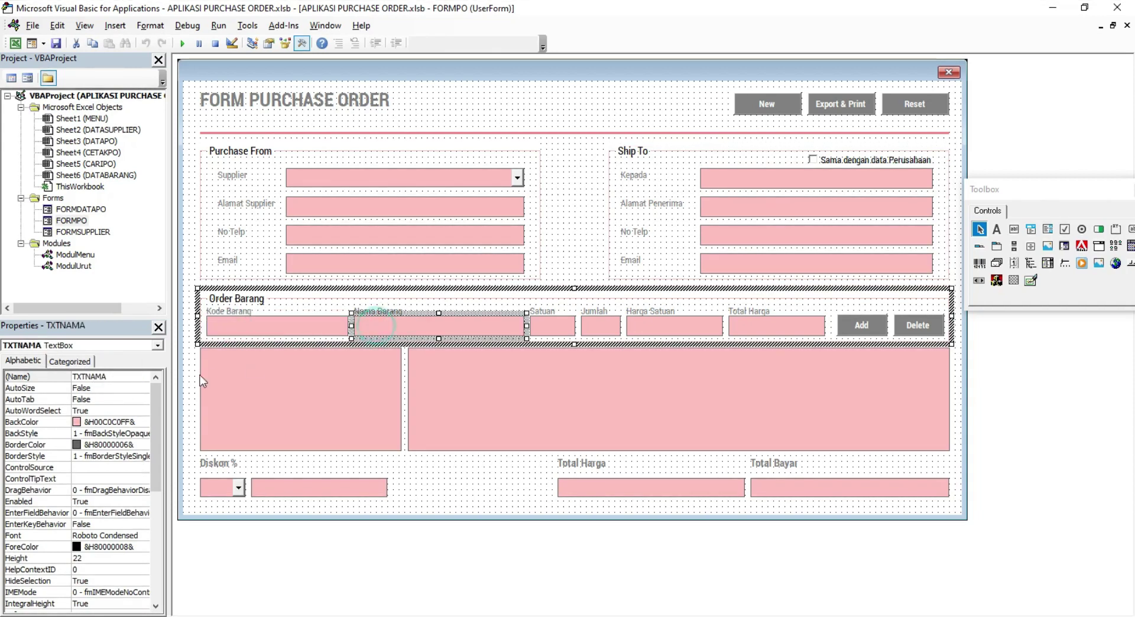
left_click(564, 327)
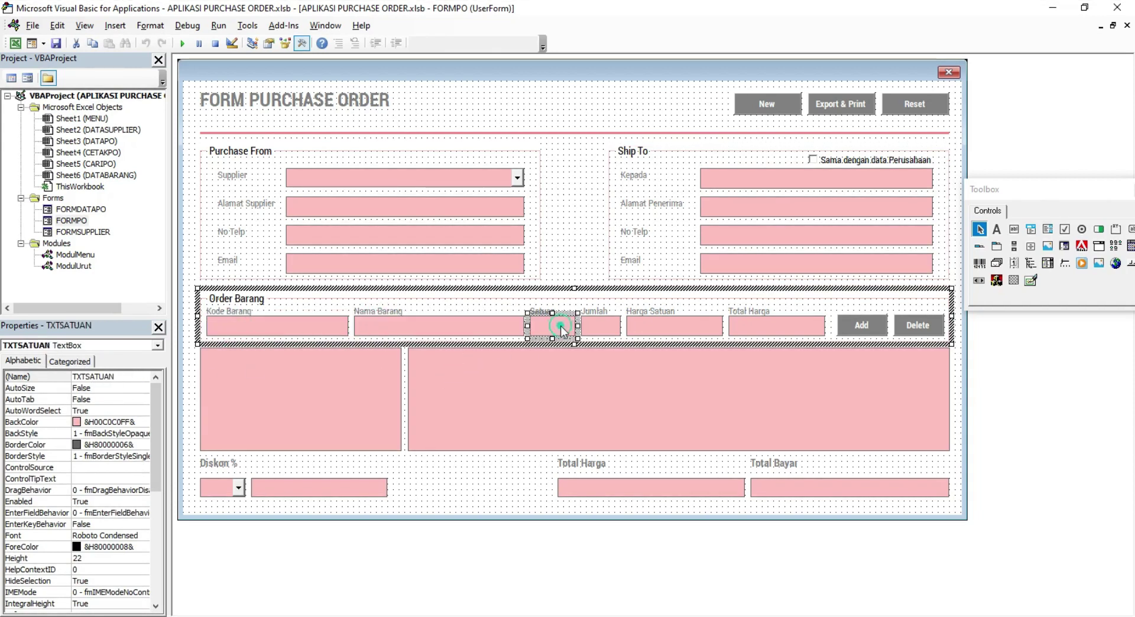
left_click(598, 330)
left_click(124, 377)
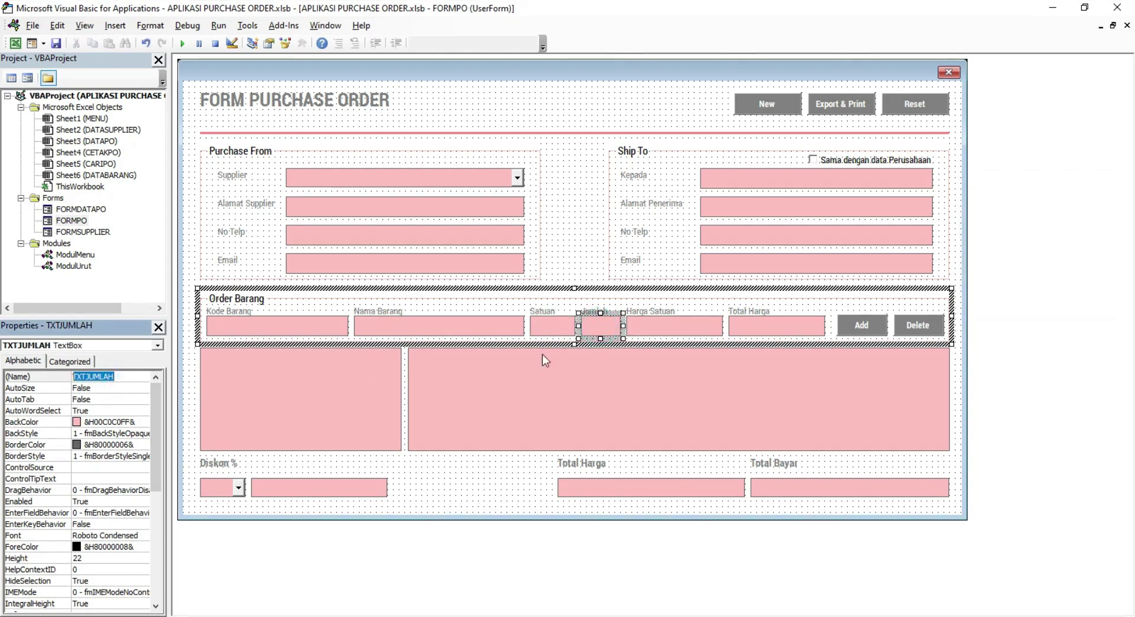
left_click(650, 329)
left_click(119, 377)
double_click(119, 377)
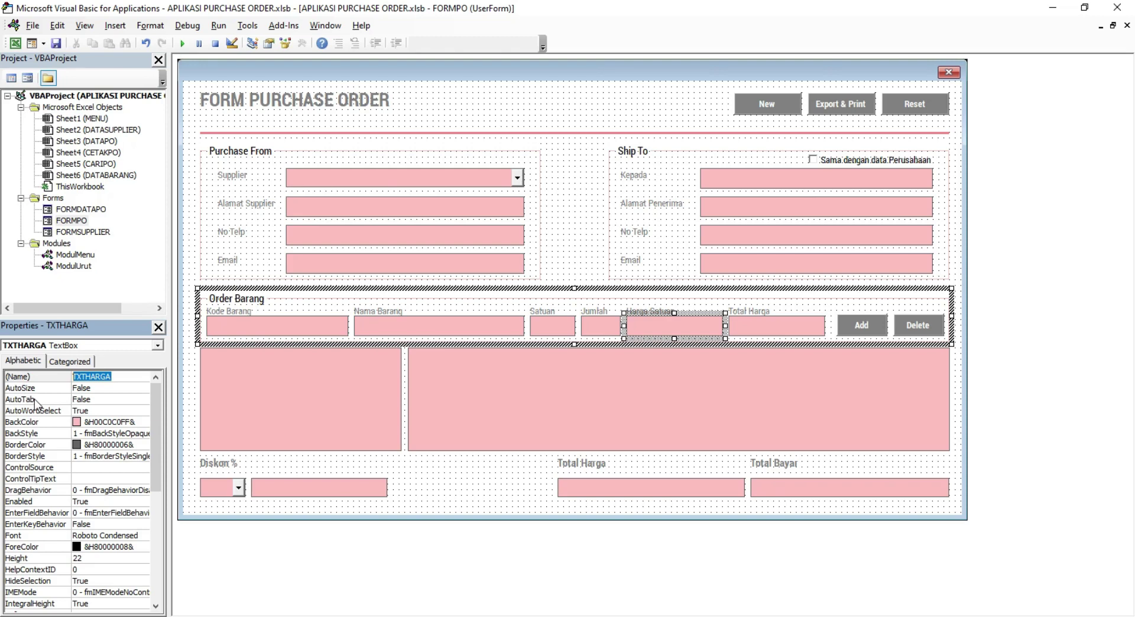
left_click(785, 336)
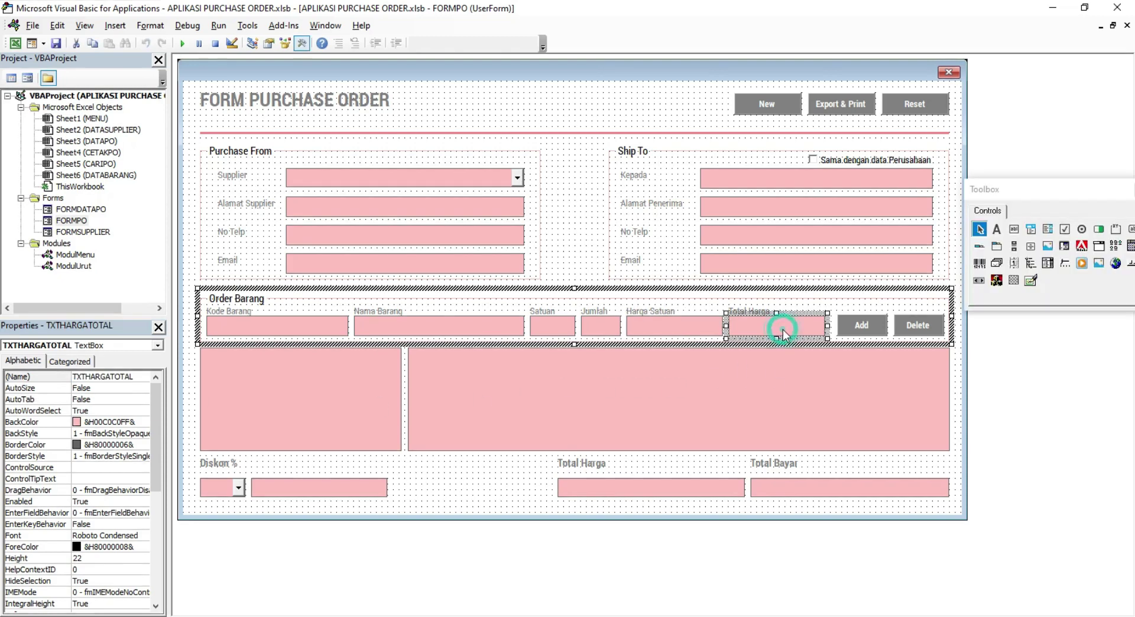
left_click(142, 376)
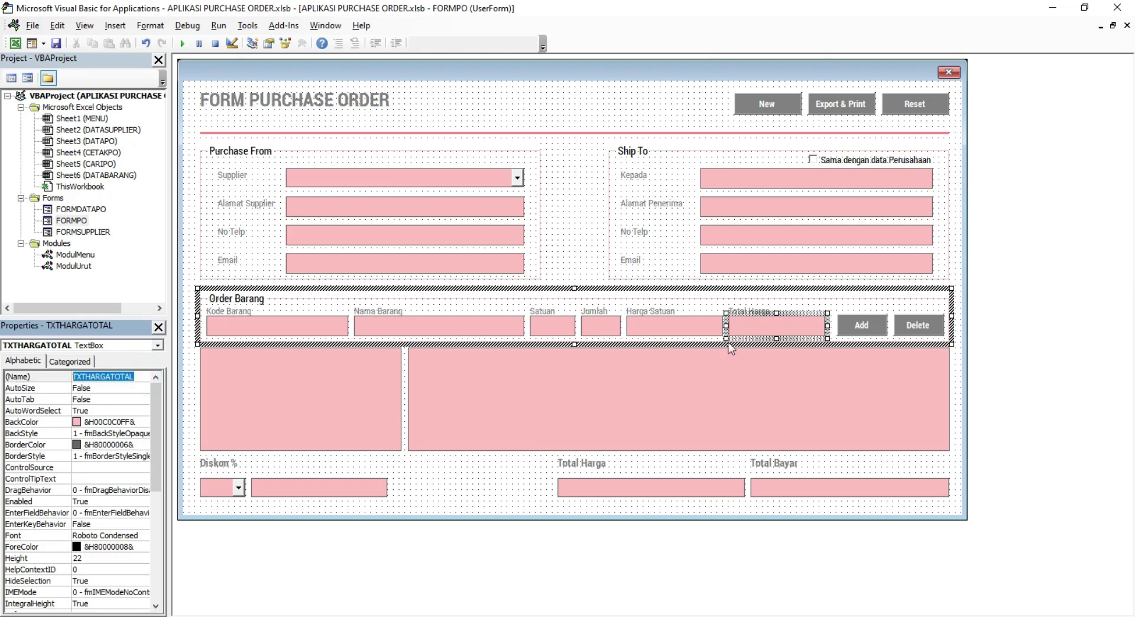
left_click(870, 331)
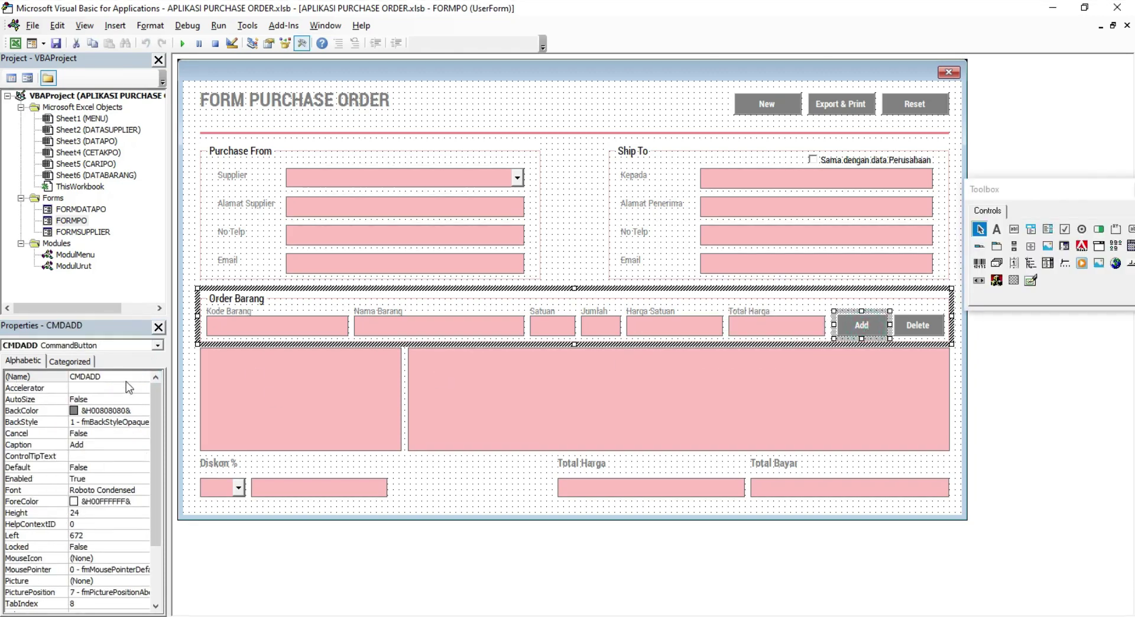
left_click(928, 324)
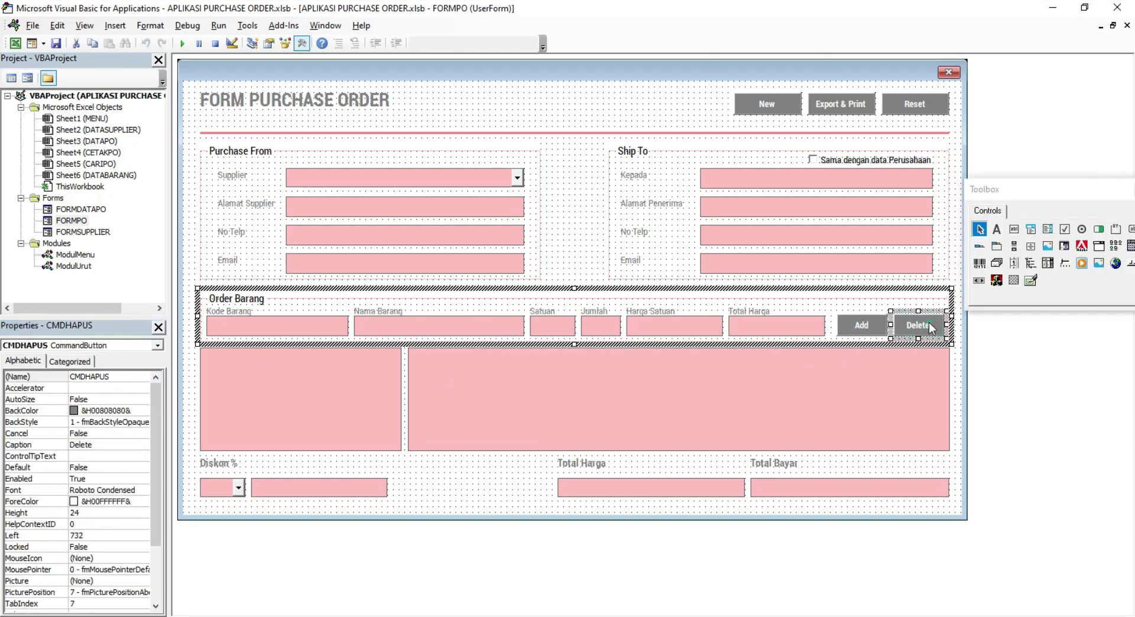
left_click(116, 377)
left_click(340, 405)
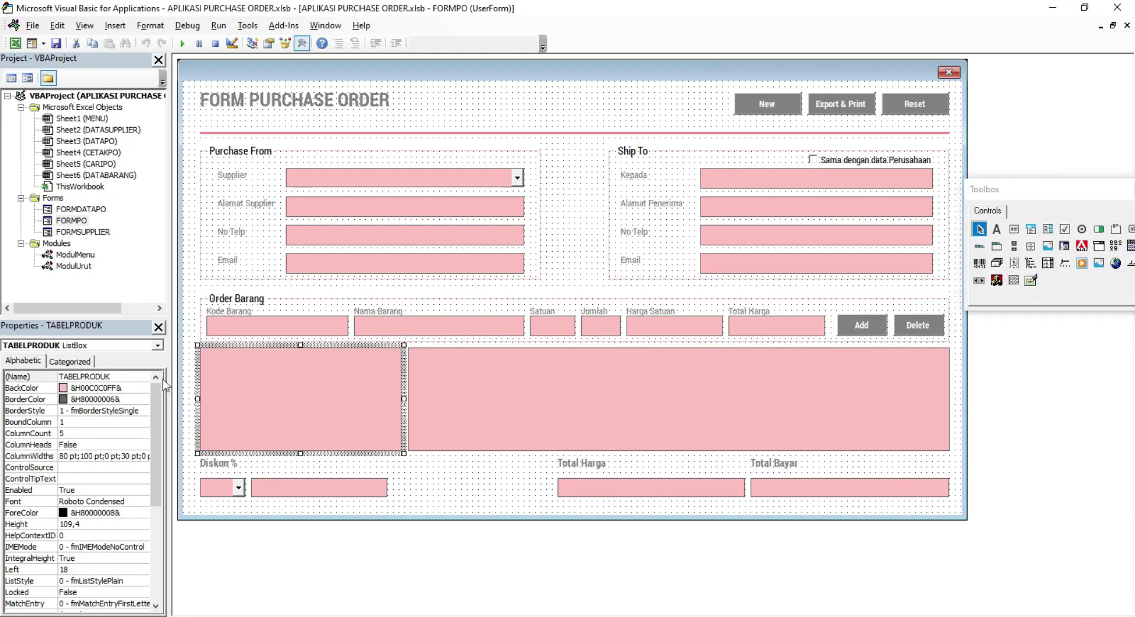
Step: Select the TABELPRODUK listbox, check its ColumnCount, and widen the Properties pane
left_click(121, 373)
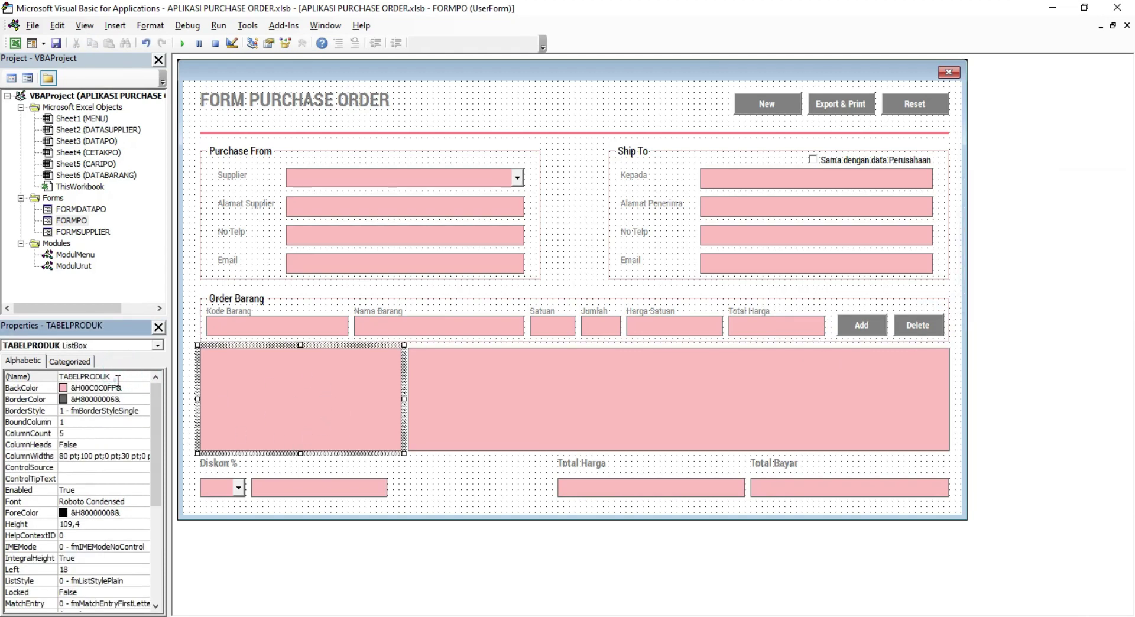
left_click(49, 378)
left_click(73, 435)
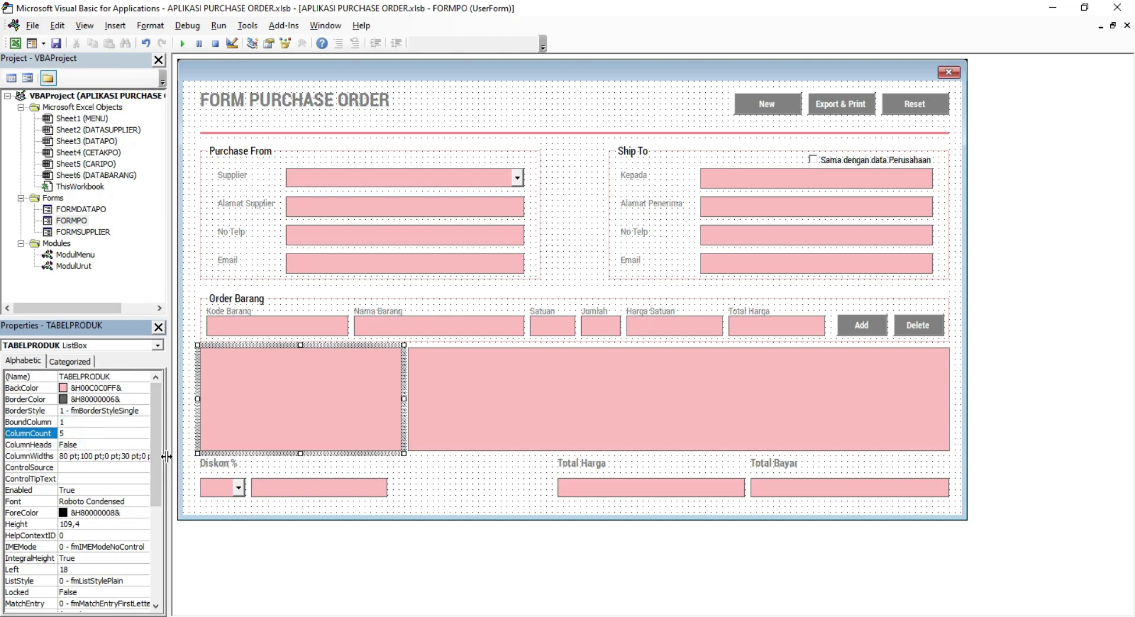
left_click_drag(170, 460, 226, 460)
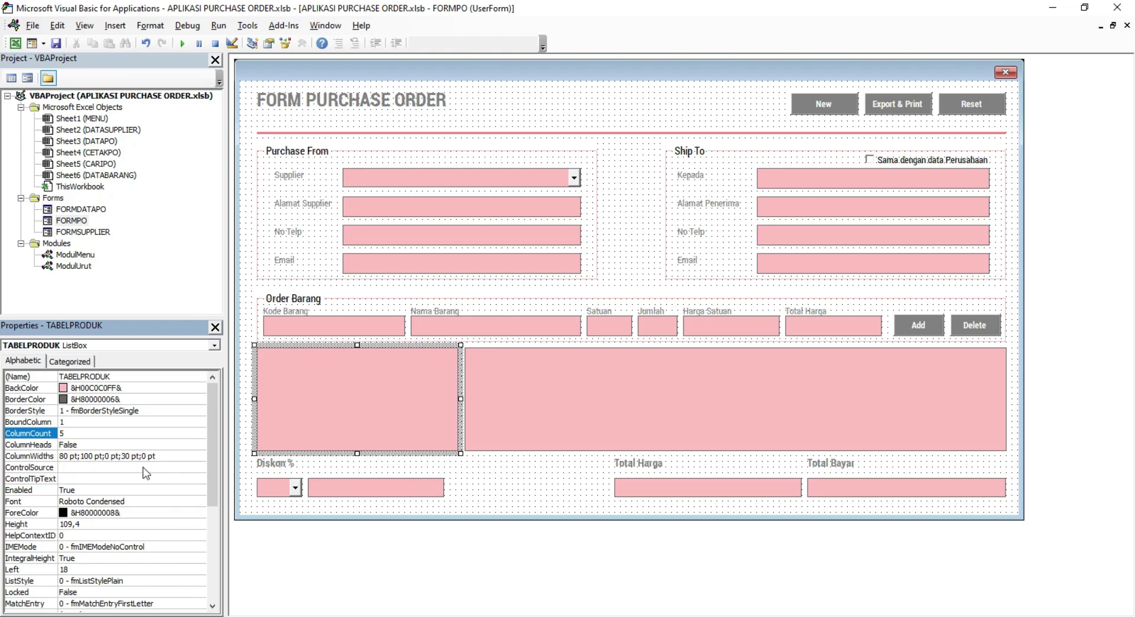
Step: Strip the pt units from TABELPRODUK's ColumnWidths so it reads 80;100;0;30;0
left_click(77, 457)
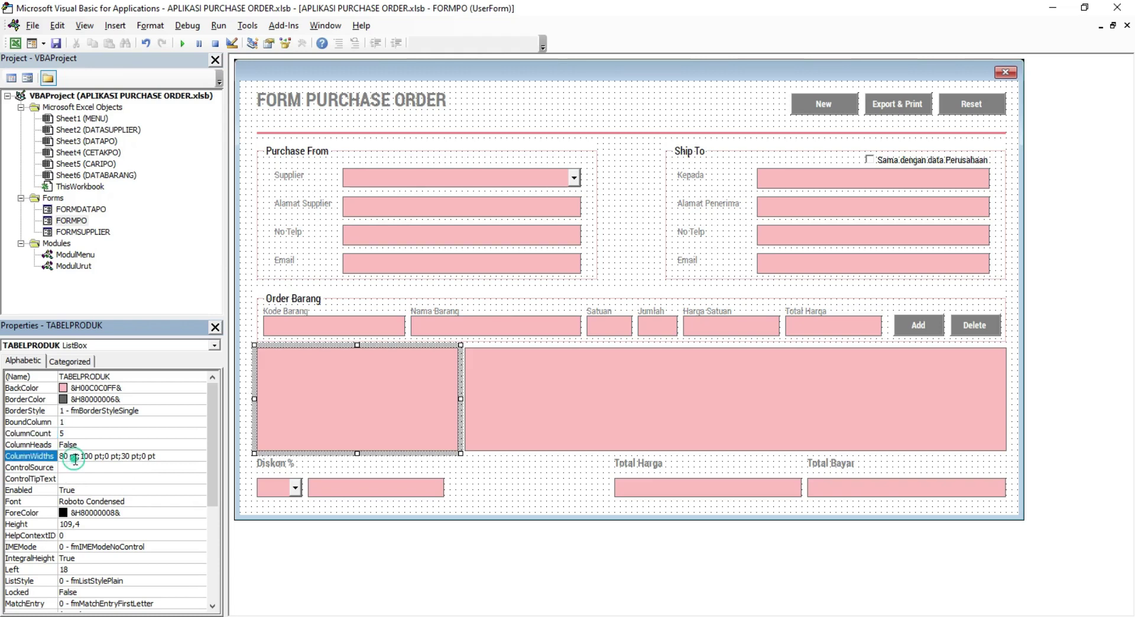
key("BackSpace")
key("BackSpace")
key("BackSpace")
left_click(95, 457)
key("BackSpace")
key("BackSpace")
key("BackSpace")
left_click(101, 456)
key("BackSpace")
key("BackSpace")
key("BackSpace")
left_click(127, 463)
key("BackSpace")
key("BackSpace")
key("BackSpace")
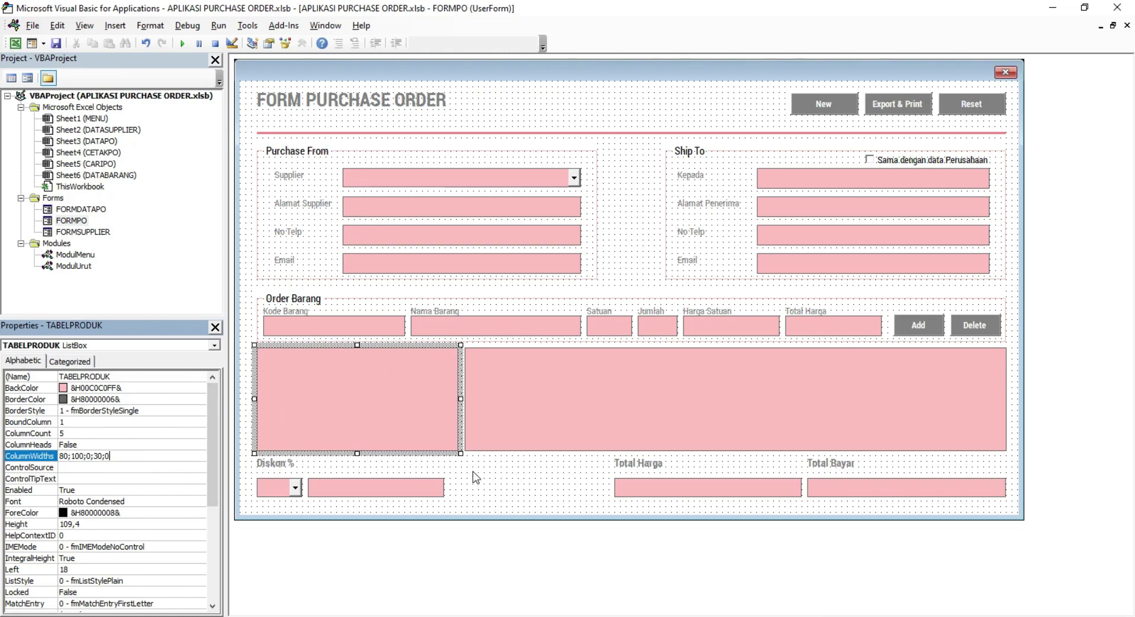
Step: Apply TABELPRODUK column widths 80;100;0;30;0, then check the TABELDATA list box's name and column count
key("Return")
left_click(485, 453)
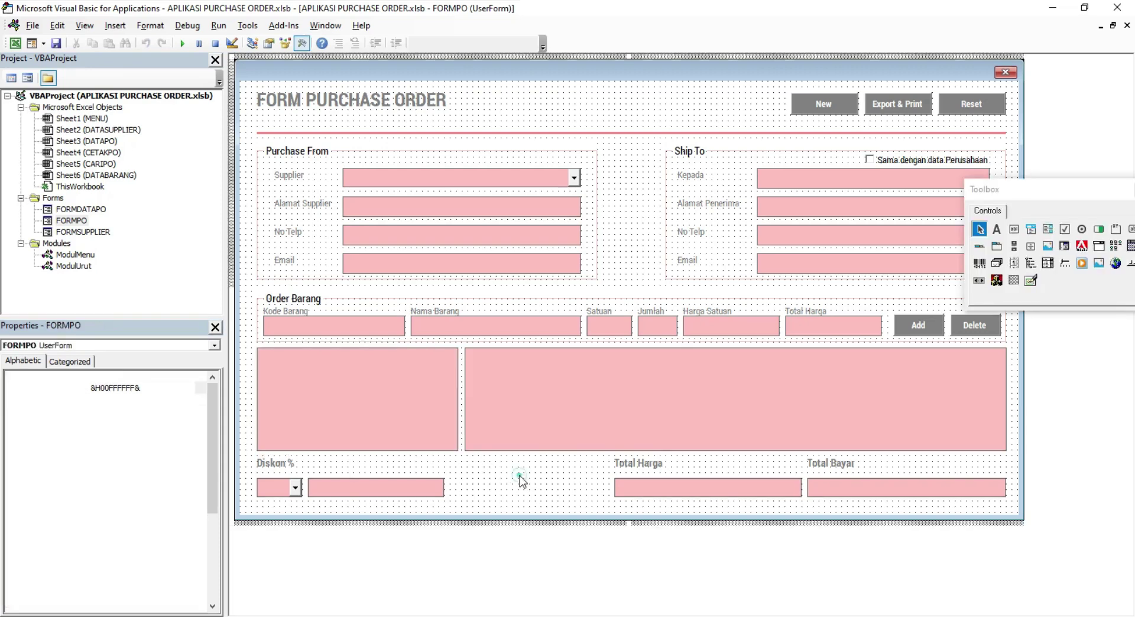
left_click(563, 385)
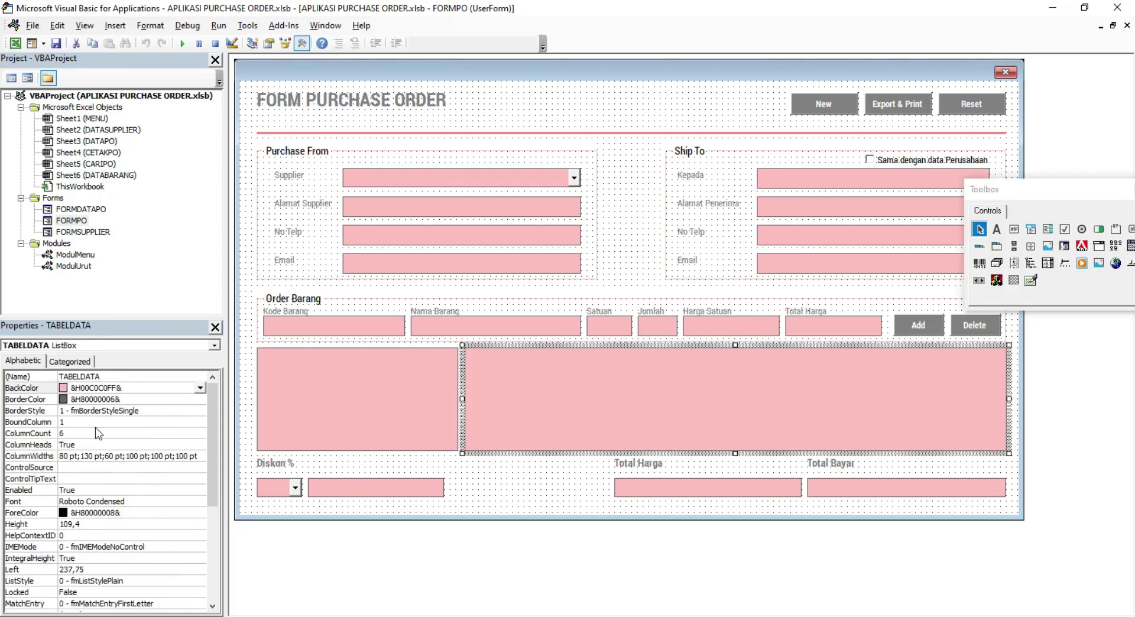
left_click(103, 377)
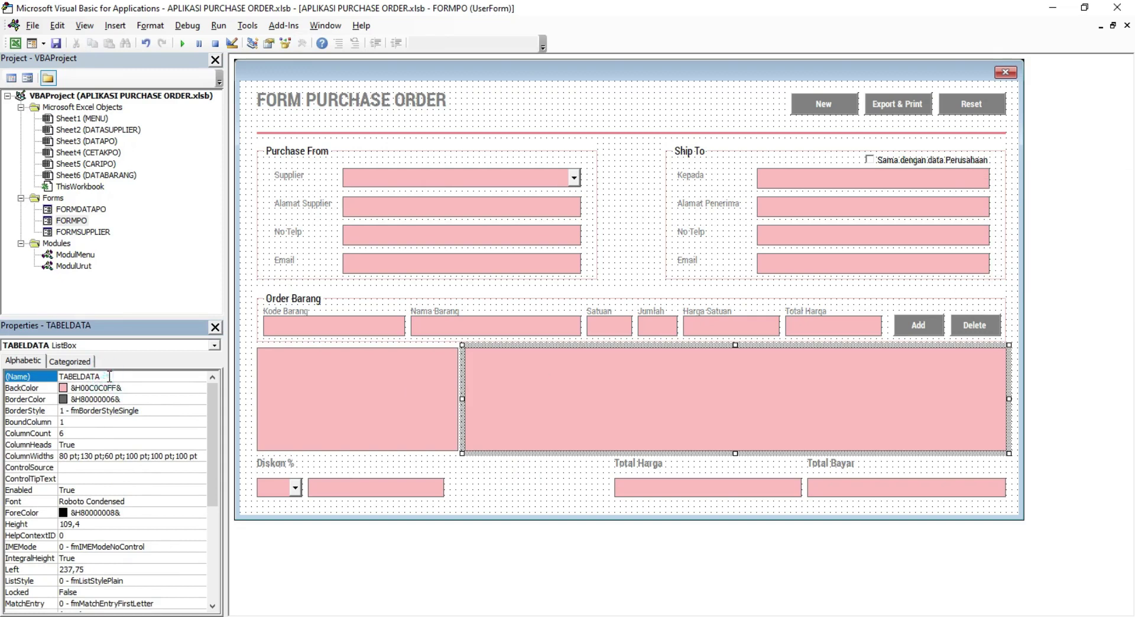
left_click(81, 435)
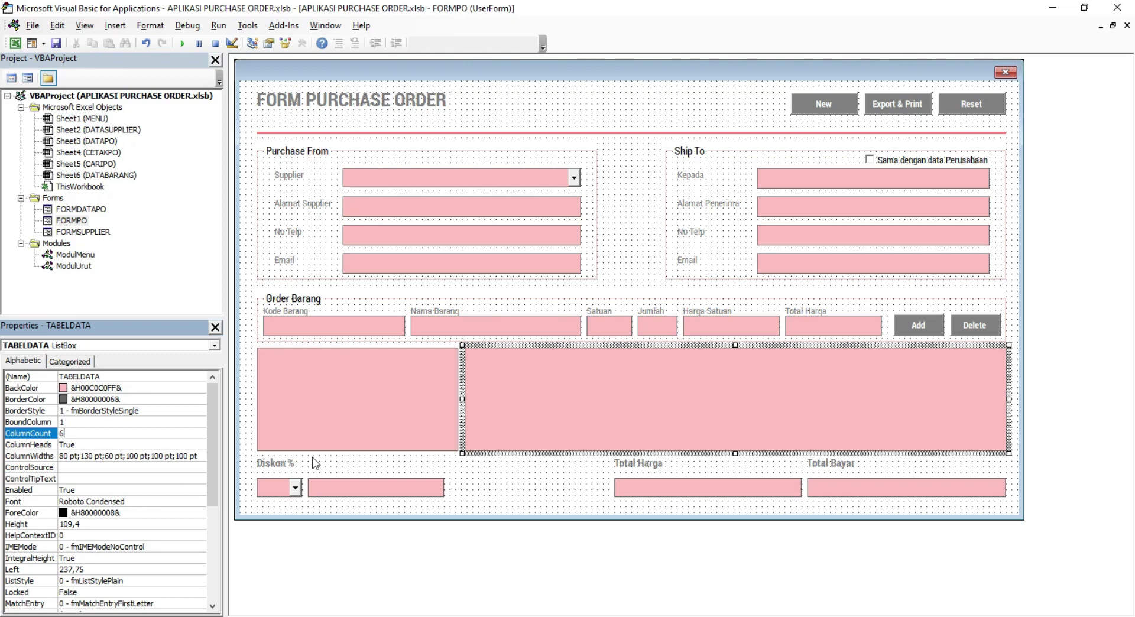
Step: Check the names of the discount combo box and the TXTDISKONRP discount amount box
left_click(535, 490)
left_click(303, 489)
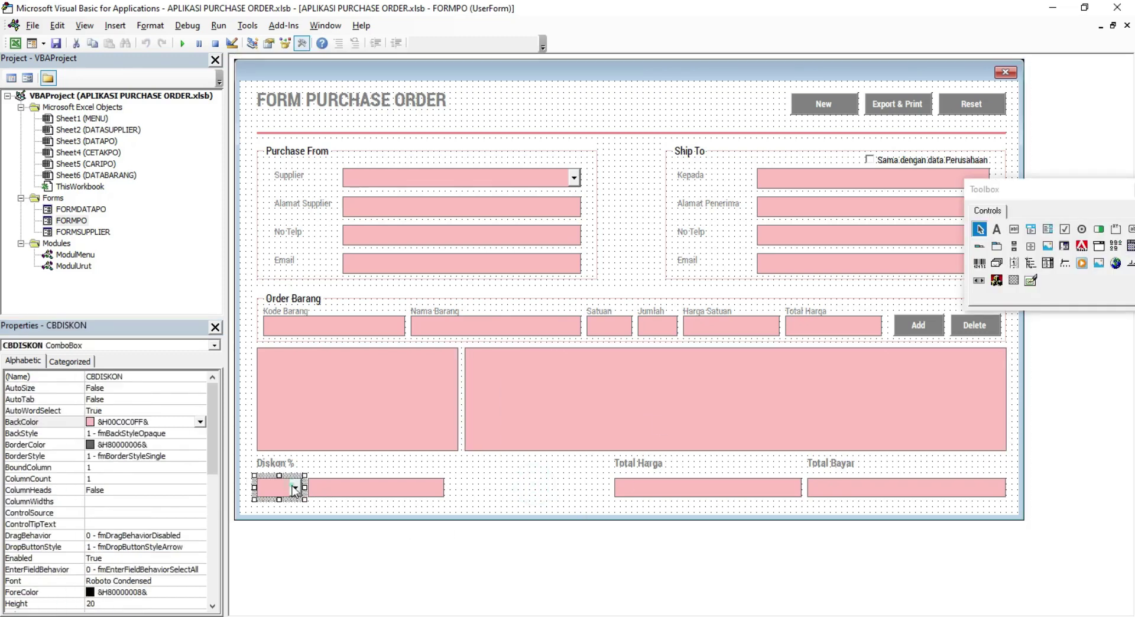
left_click(134, 376)
left_click(325, 482)
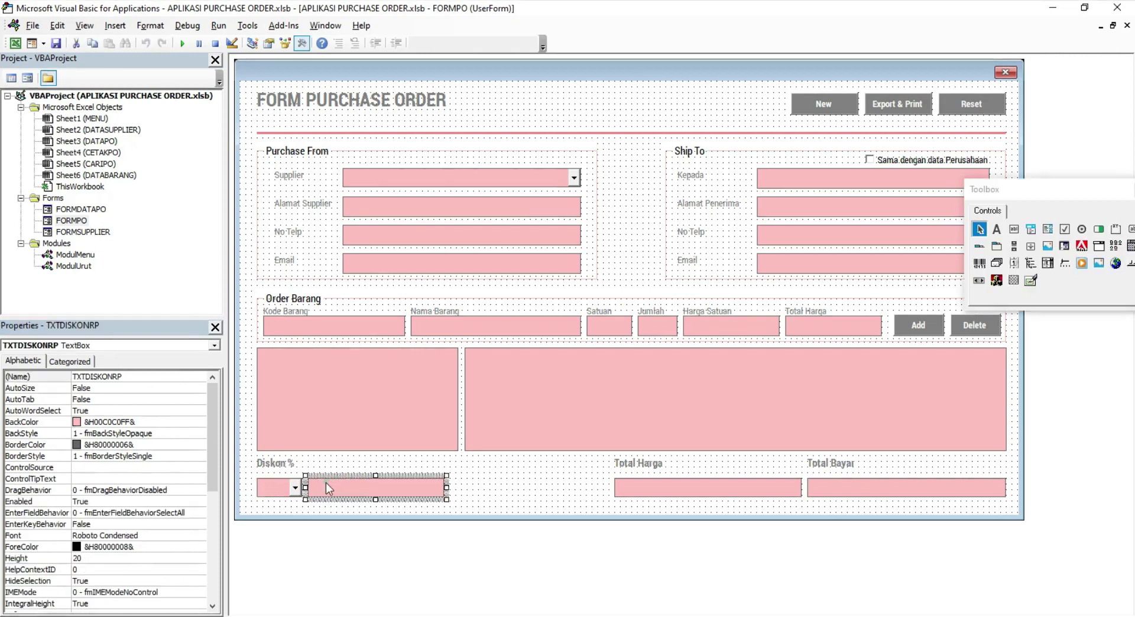
left_click(135, 377)
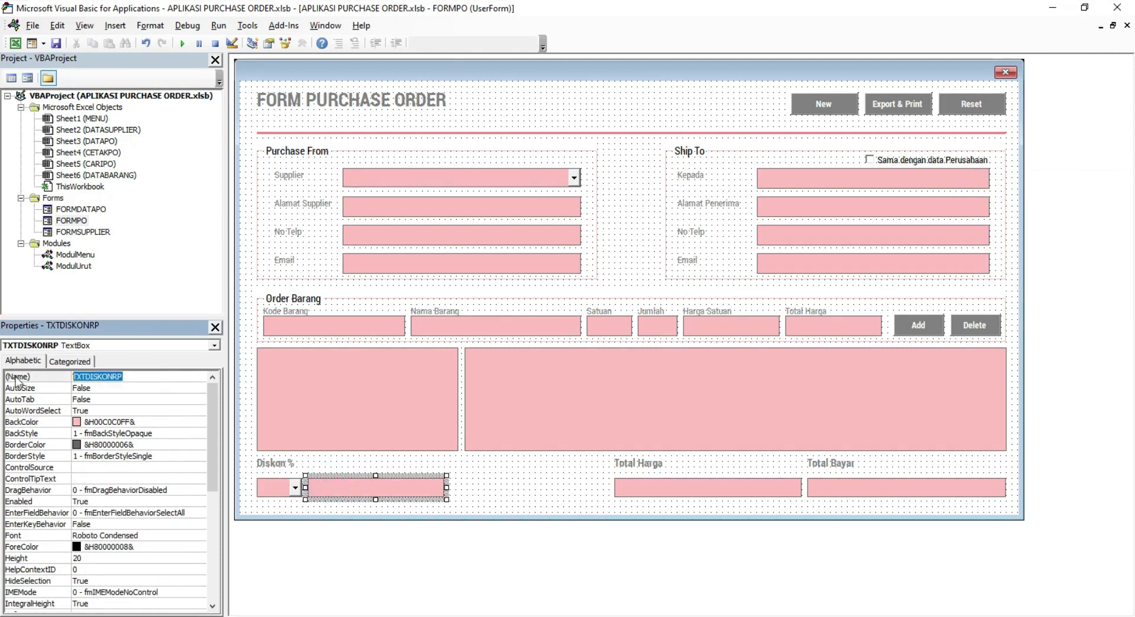
left_click(290, 491)
left_click(467, 490)
left_click(371, 497)
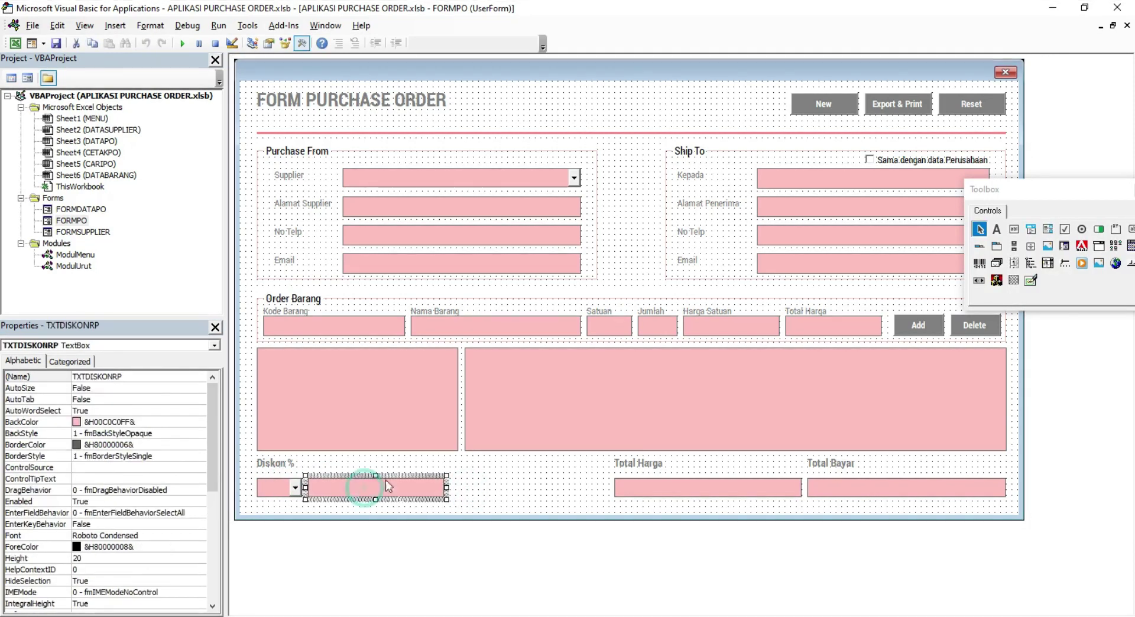
Step: Check the names of the TXTBAYAR and TXTTOTALBAYAR total text boxes
left_click(571, 498)
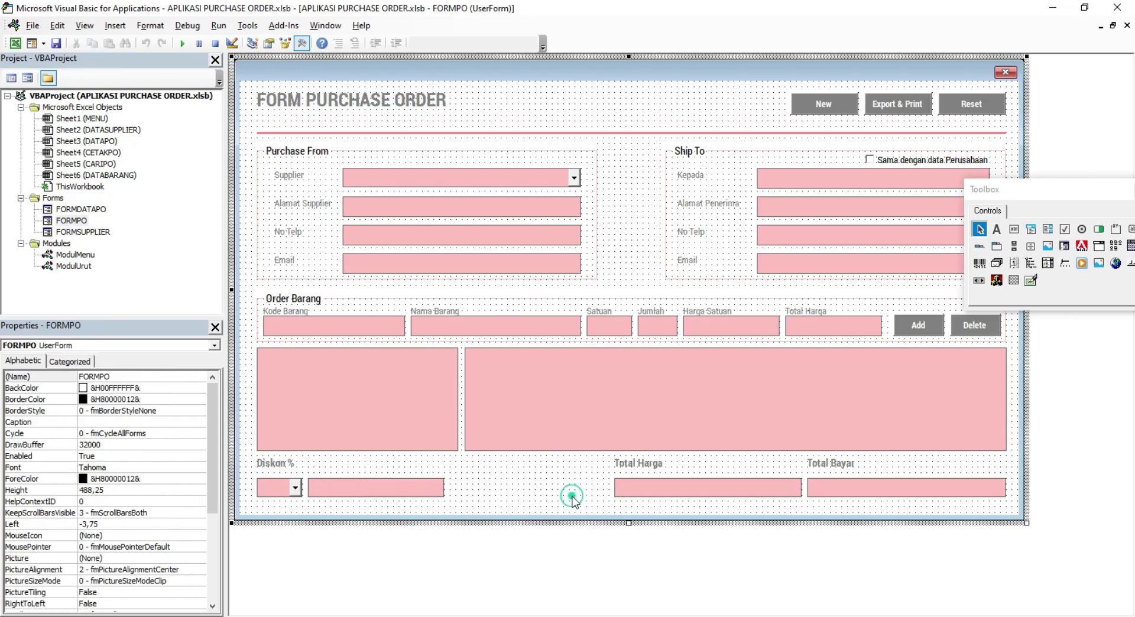
left_click(648, 492)
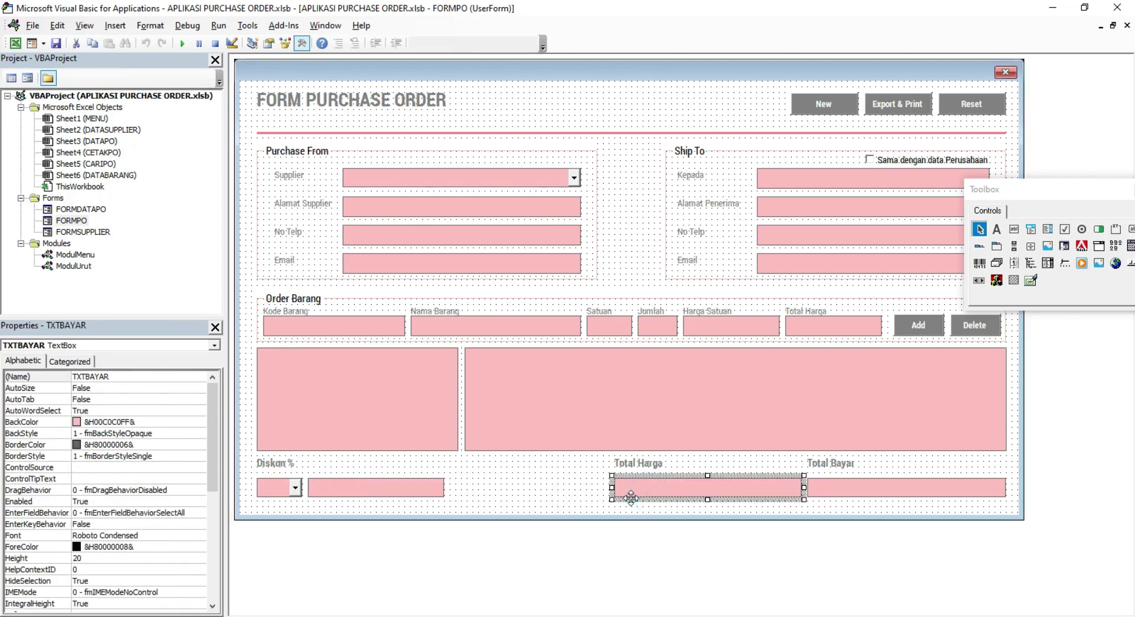
left_click(131, 377)
left_click(835, 487)
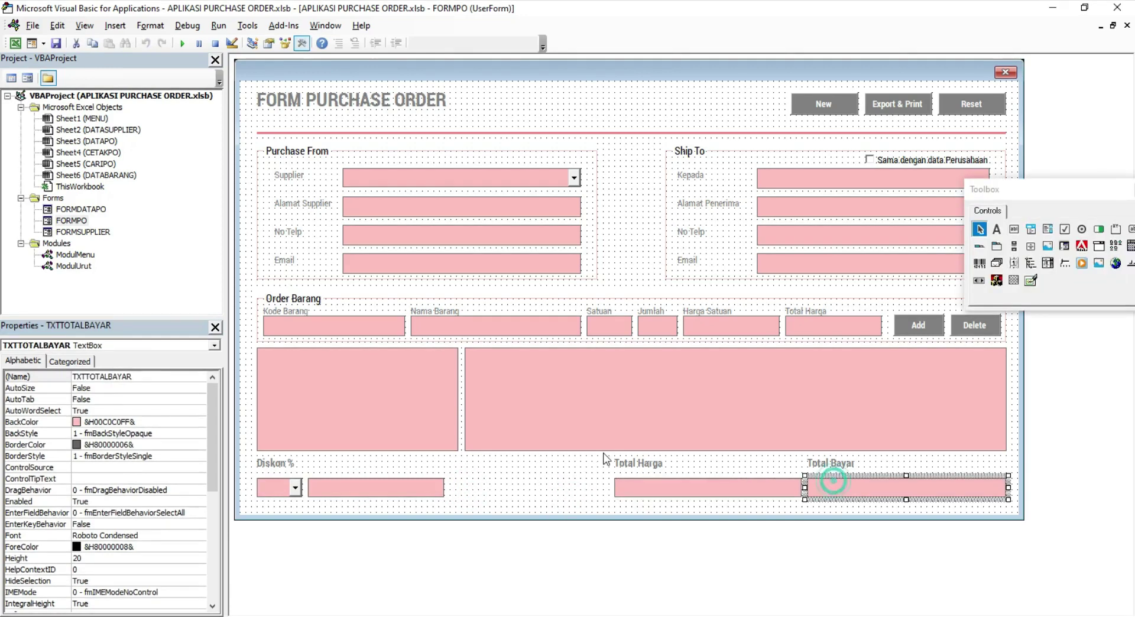
left_click(141, 377)
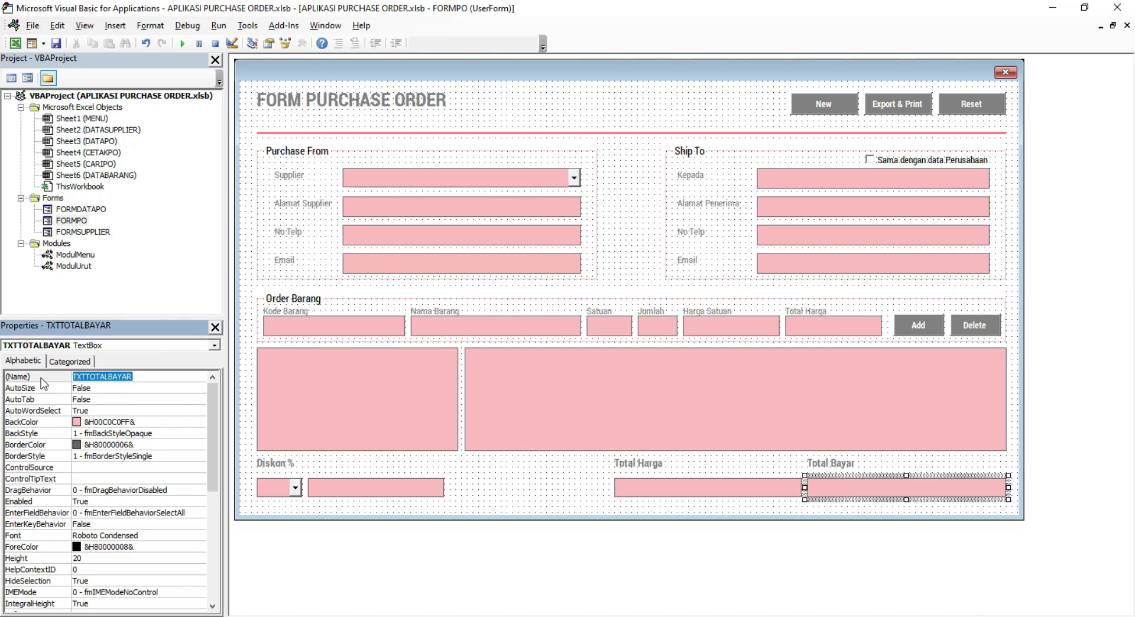
Step: Move the floating Toolbox off the FORMPO form
left_click(600, 108)
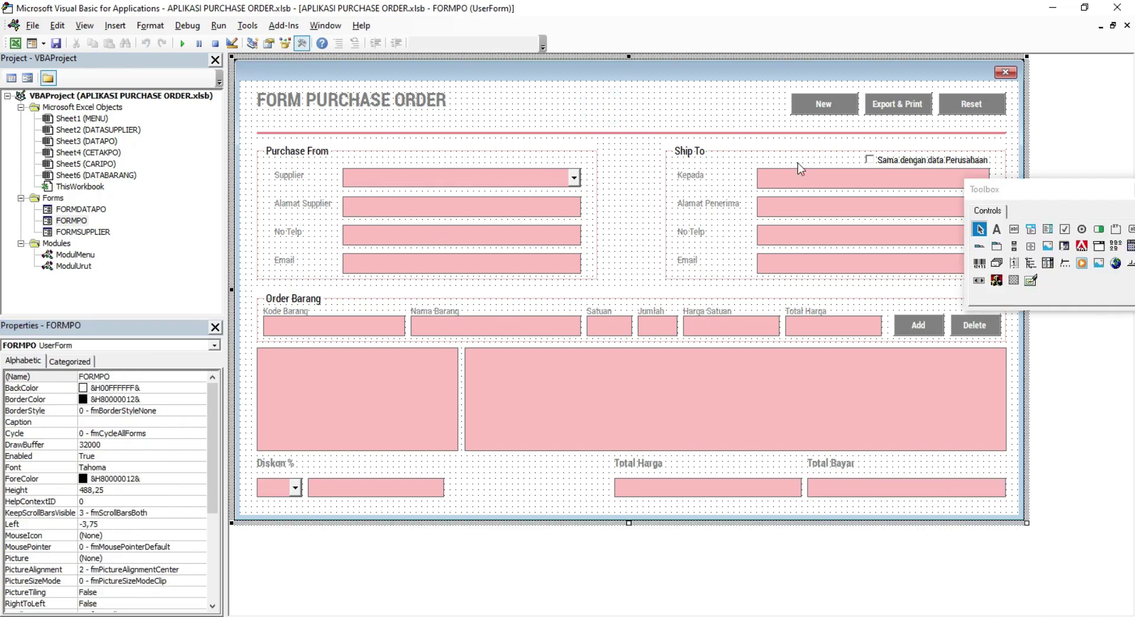
left_click_drag(997, 195, 1089, 202)
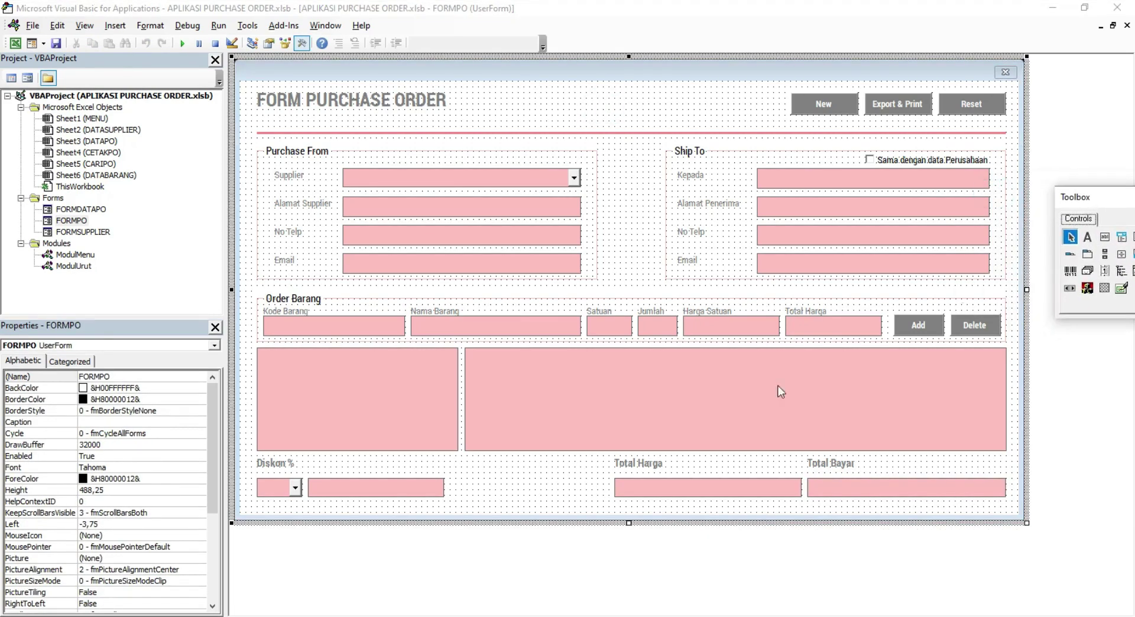
left_click(621, 108)
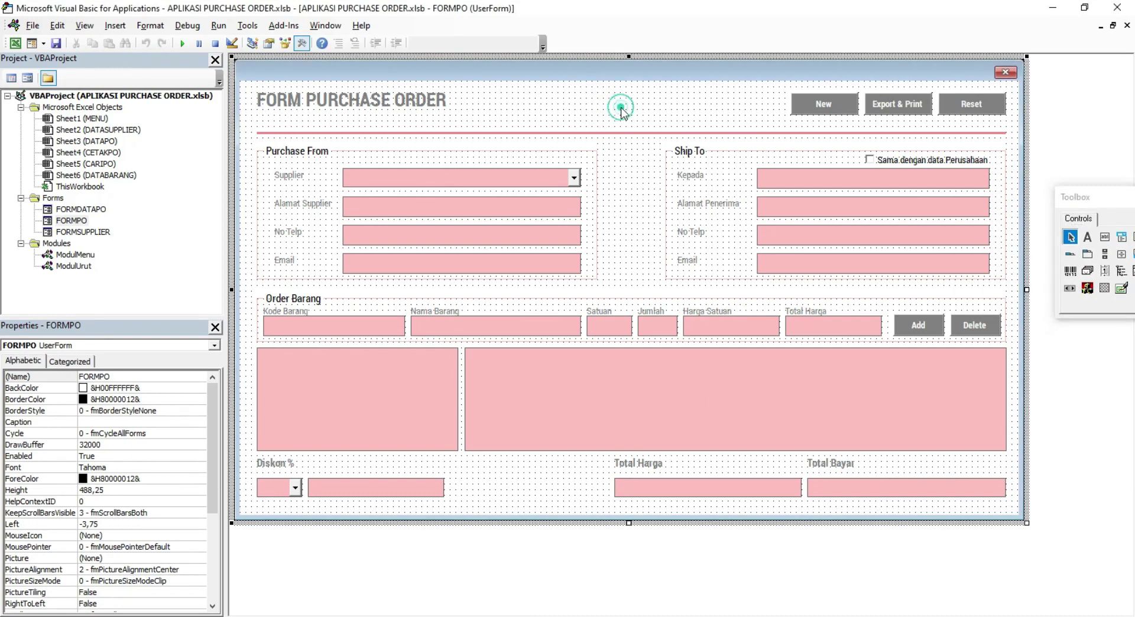
Step: In the Word coding document, scroll down to the UserForm_Initialize procedure
key("alt+Tab")
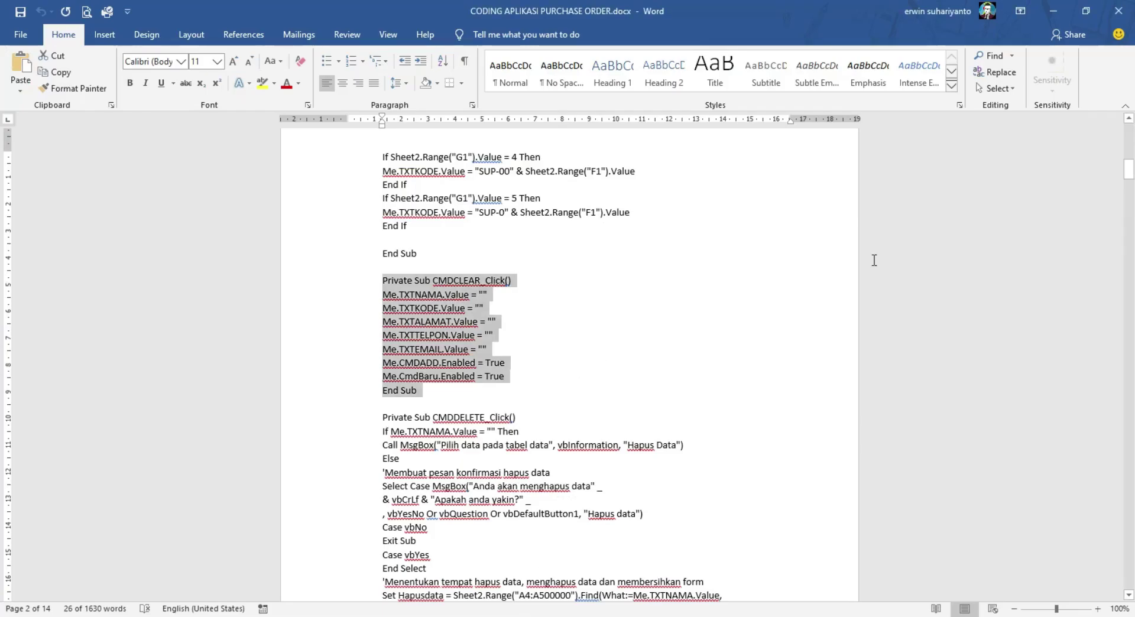
scroll(489, 473, "down", 8)
scroll(490, 473, "down", 12)
scroll(520, 372, "down", 5)
scroll(532, 305, "down", 10)
scroll(533, 305, "down", 7)
scroll(533, 305, "down", 8)
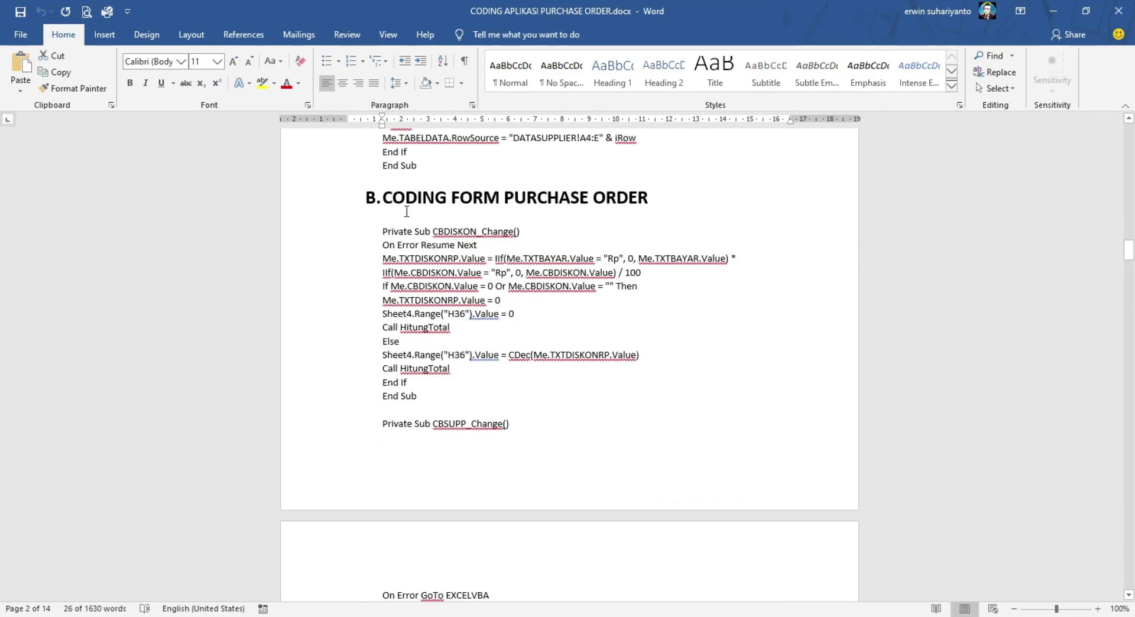
left_click(398, 201)
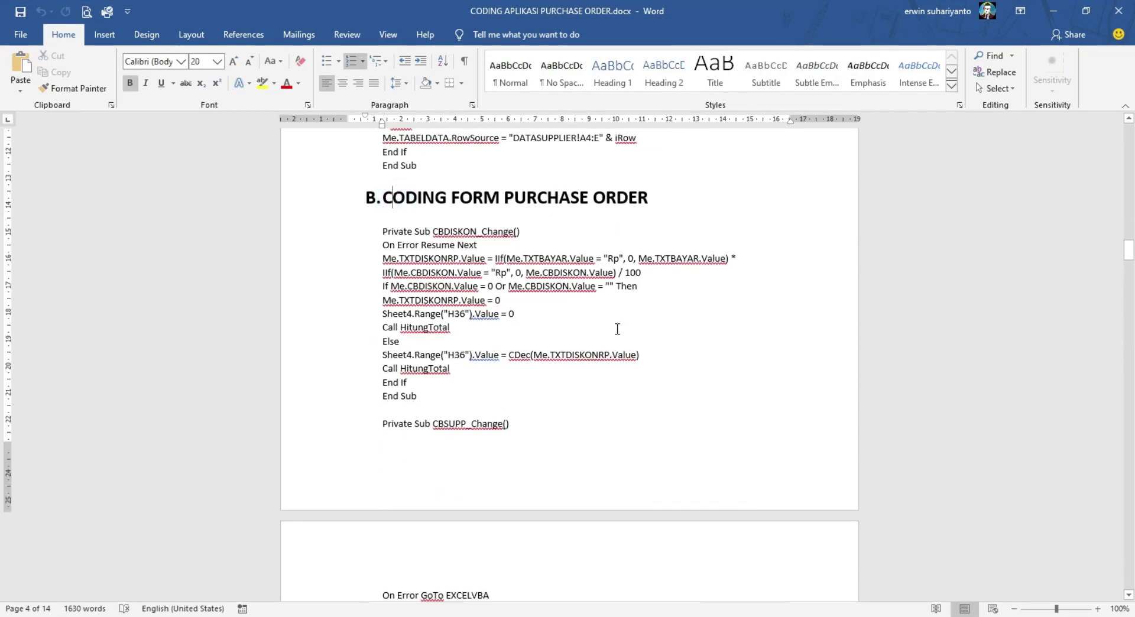
scroll(644, 319, "down", 8)
scroll(806, 322, "down", 8)
scroll(806, 322, "down", 5)
scroll(806, 322, "down", 4)
scroll(649, 371, "down", 5)
scroll(649, 370, "down", 5)
scroll(649, 370, "down", 3)
scroll(651, 369, "down", 2)
scroll(652, 368, "down", 1)
scroll(651, 368, "down", 8)
scroll(653, 369, "down", 7)
scroll(653, 370, "down", 4)
scroll(653, 372, "down", 4)
scroll(653, 373, "down", 3)
scroll(654, 379, "down", 6)
scroll(654, 378, "down", 3)
scroll(654, 377, "down", 3)
scroll(654, 377, "down", 5)
scroll(654, 377, "down", 6)
scroll(654, 377, "down", 6)
scroll(654, 377, "down", 4)
scroll(654, 378, "down", 3)
scroll(655, 378, "down", 3)
scroll(656, 377, "down", 5)
scroll(656, 377, "down", 2)
scroll(657, 376, "down", 1)
scroll(657, 375, "down", 3)
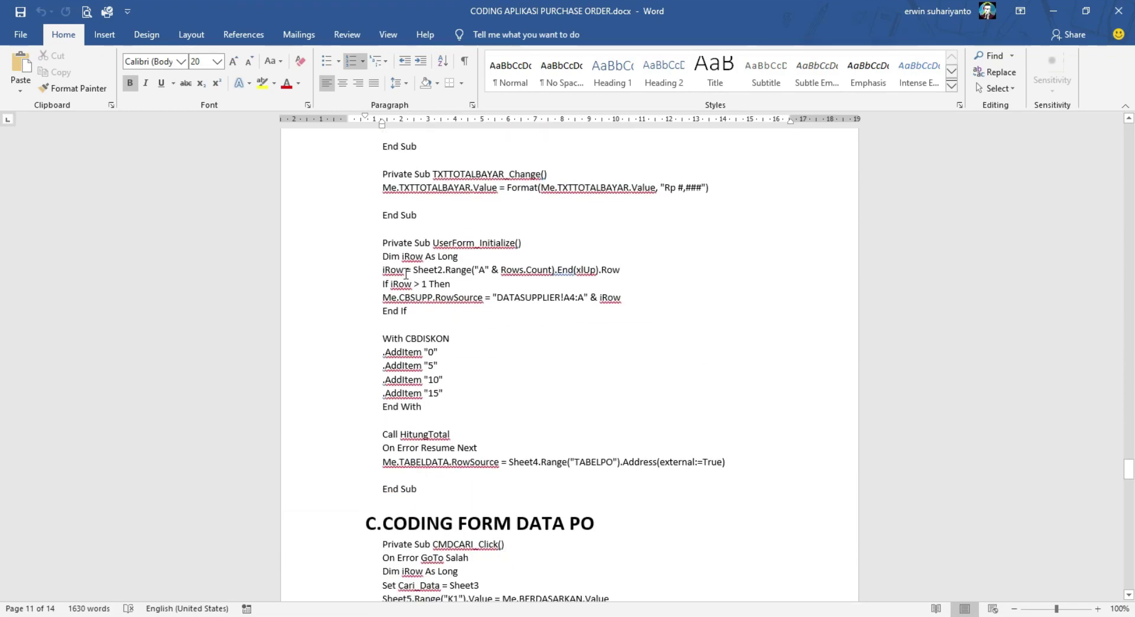
Step: Copy the whole UserForm_Initialize procedure and return to the VBA editor
mouse_move(381, 238)
left_mouse_down()
mouse_move(445, 358)
mouse_move(422, 490)
left_mouse_up()
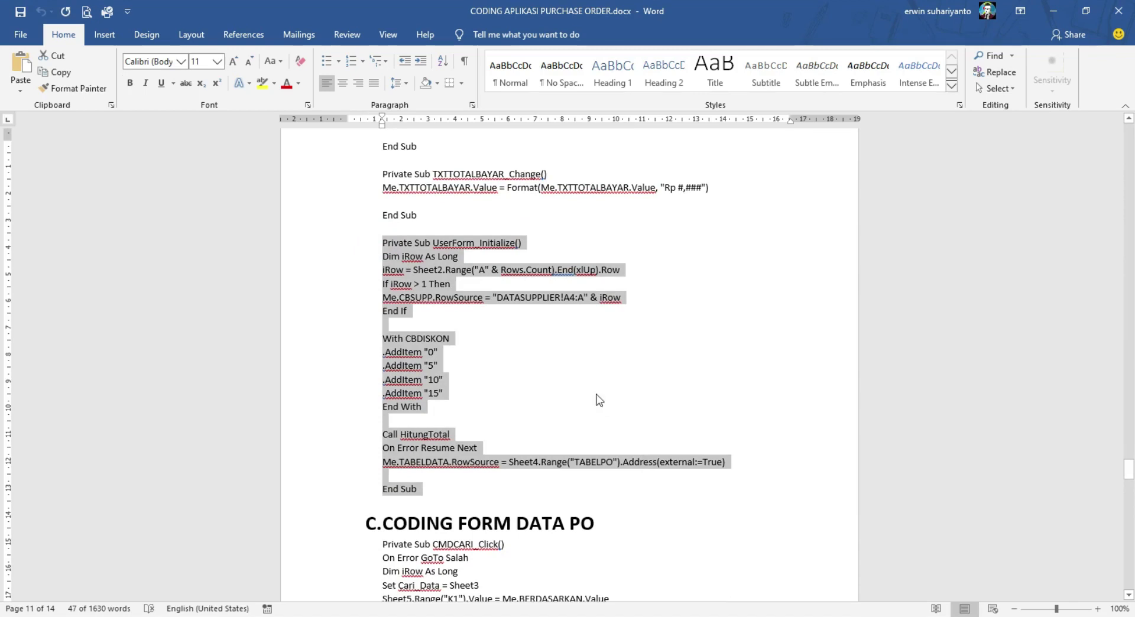
right_click(422, 369)
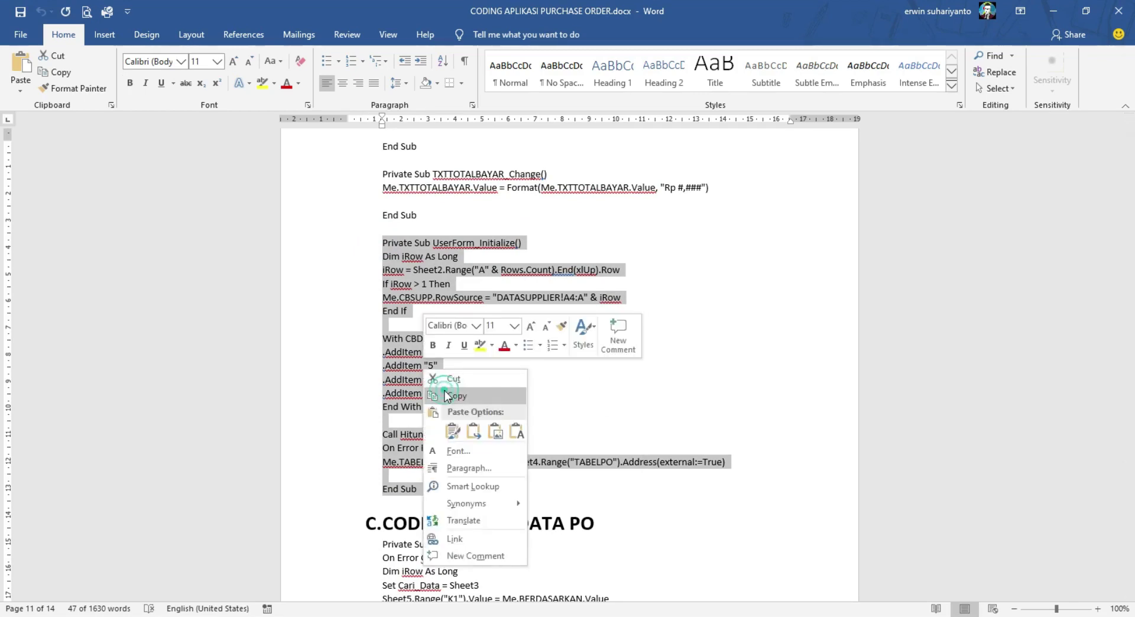
left_click(444, 395)
mouse_move(520, 615)
left_click(519, 594)
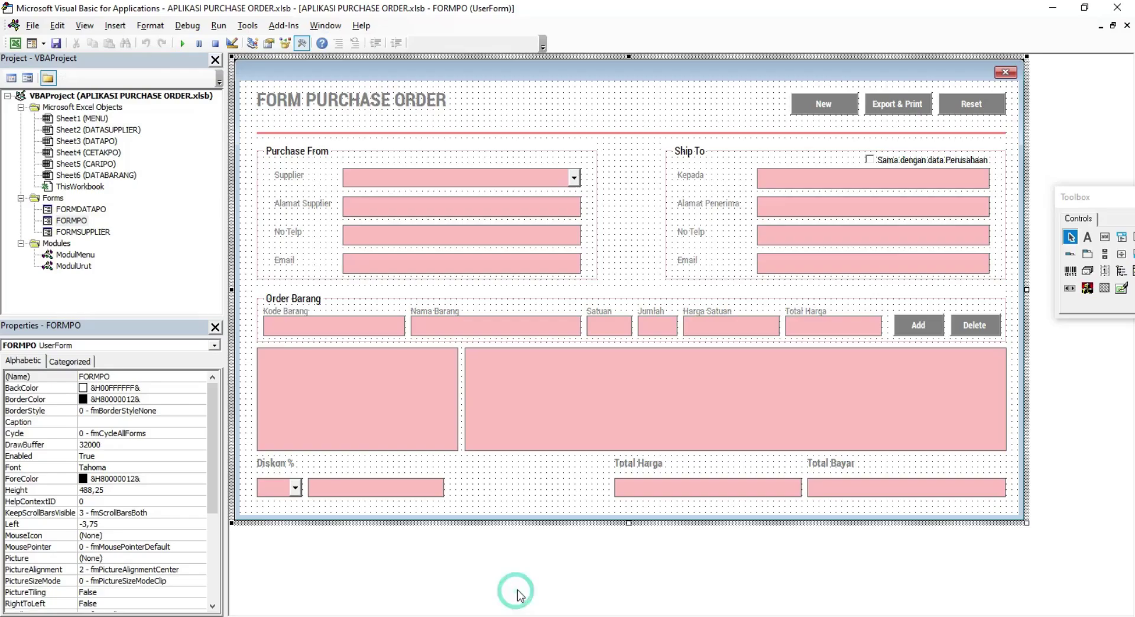
Step: In FORMPO's code, replace the placeholder UserForm_Click with the pasted UserForm_Initialize procedure
double_click(630, 95)
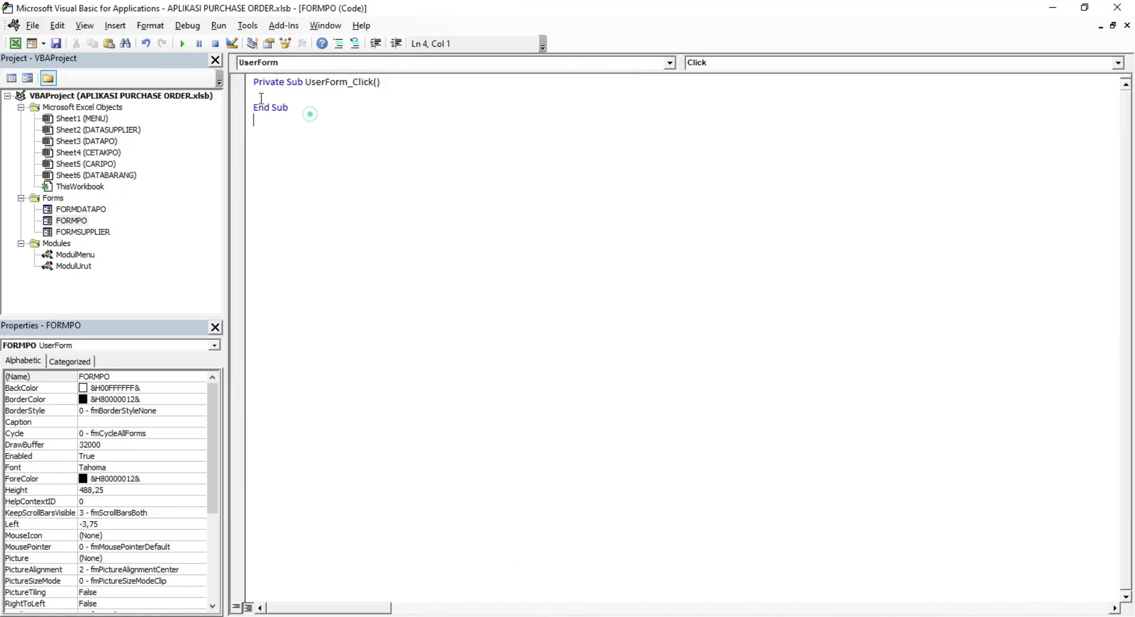
left_click_drag(309, 111, 208, 62)
key("Delete")
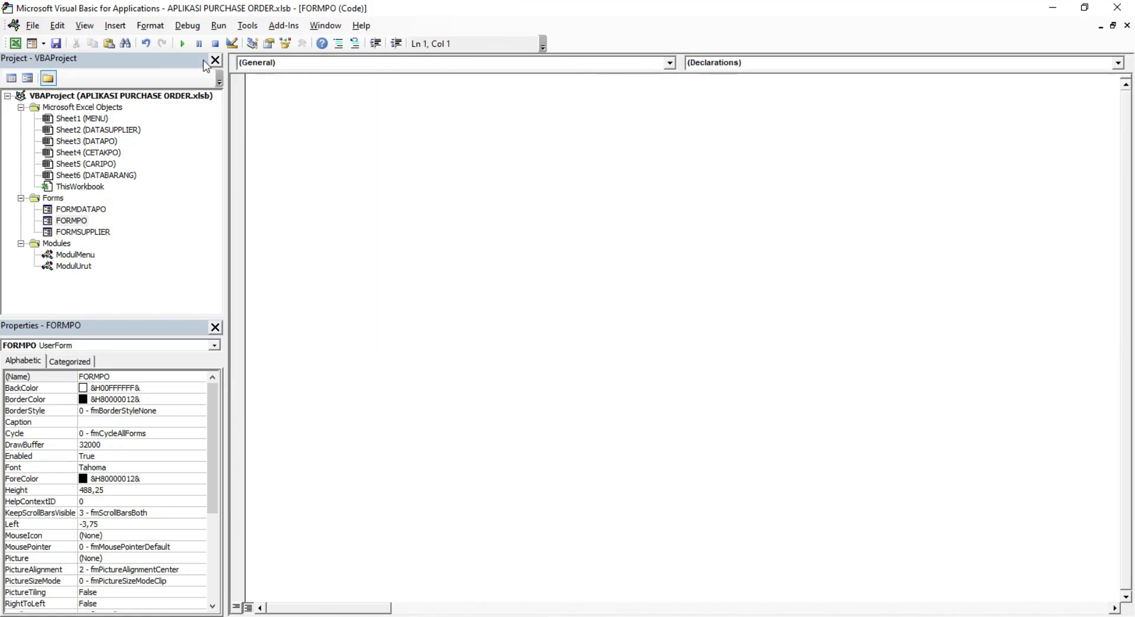
right_click(278, 90)
left_click(310, 130)
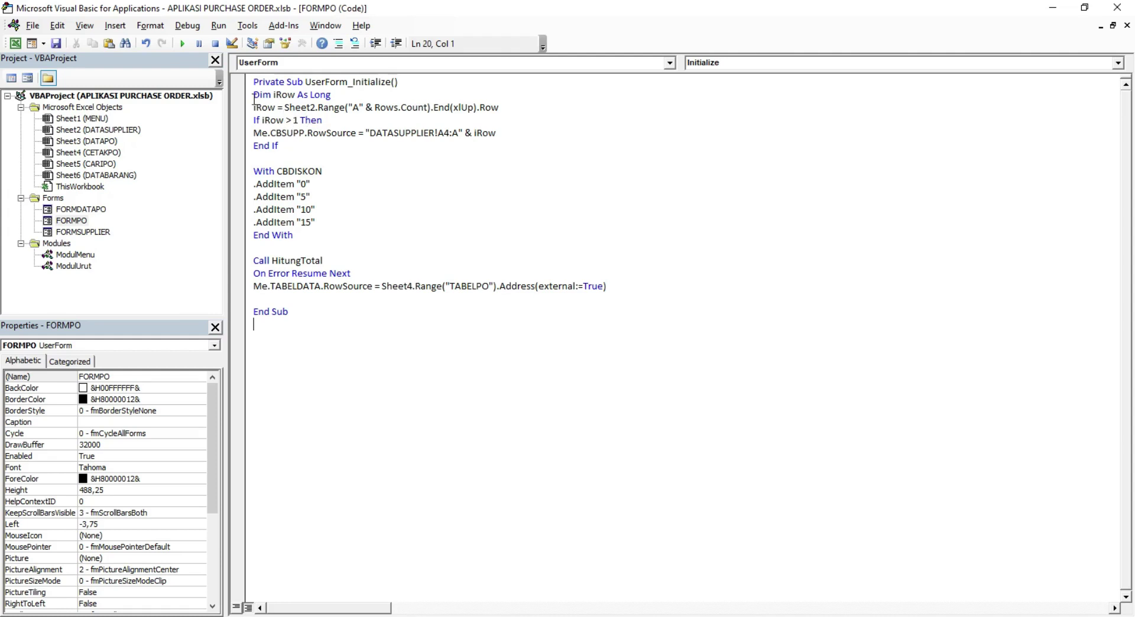
Step: Review the supplier code's DATASUPPLIER and CBSUPP names against the FORMPO form design
mouse_move(249, 94)
left_mouse_down()
mouse_move(244, 118)
mouse_move(265, 158)
left_mouse_up()
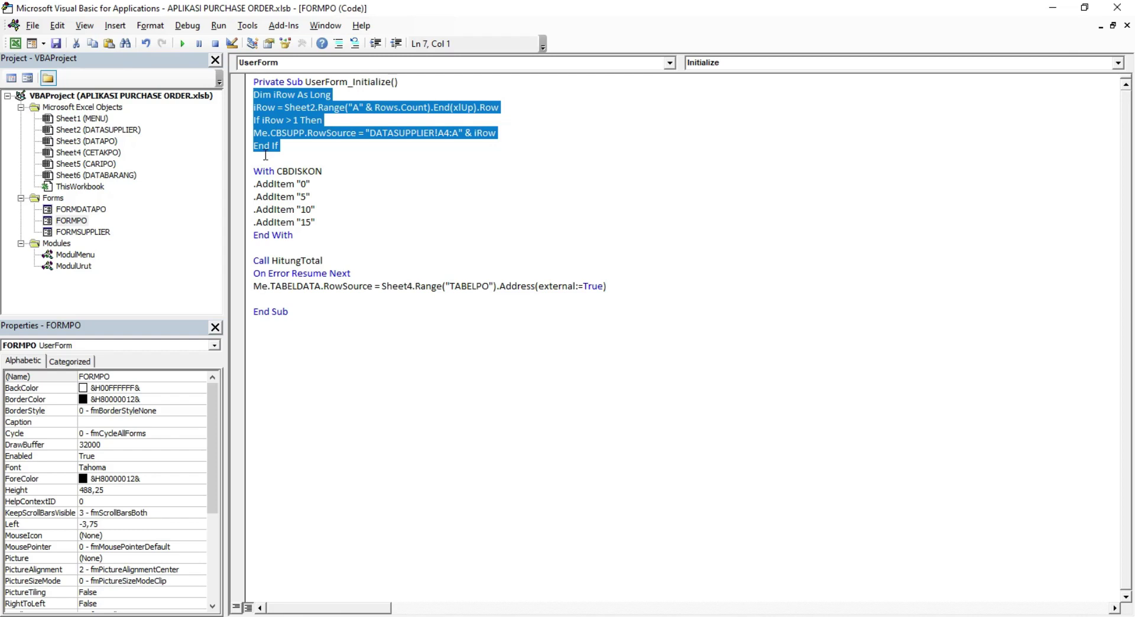
left_click(413, 157)
double_click(411, 133)
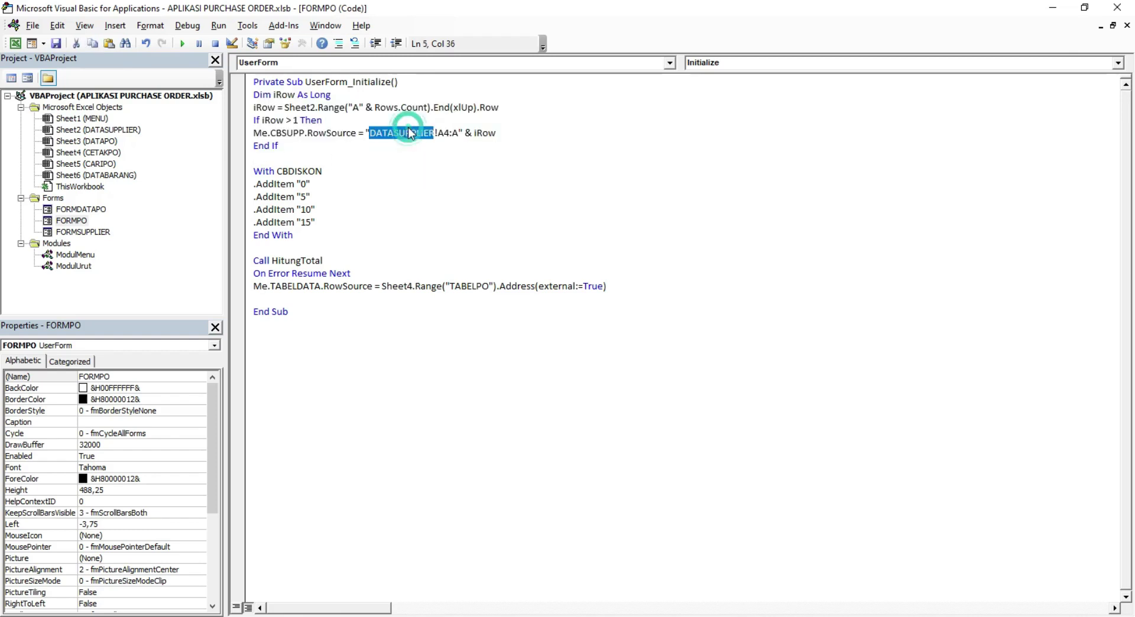
double_click(289, 132)
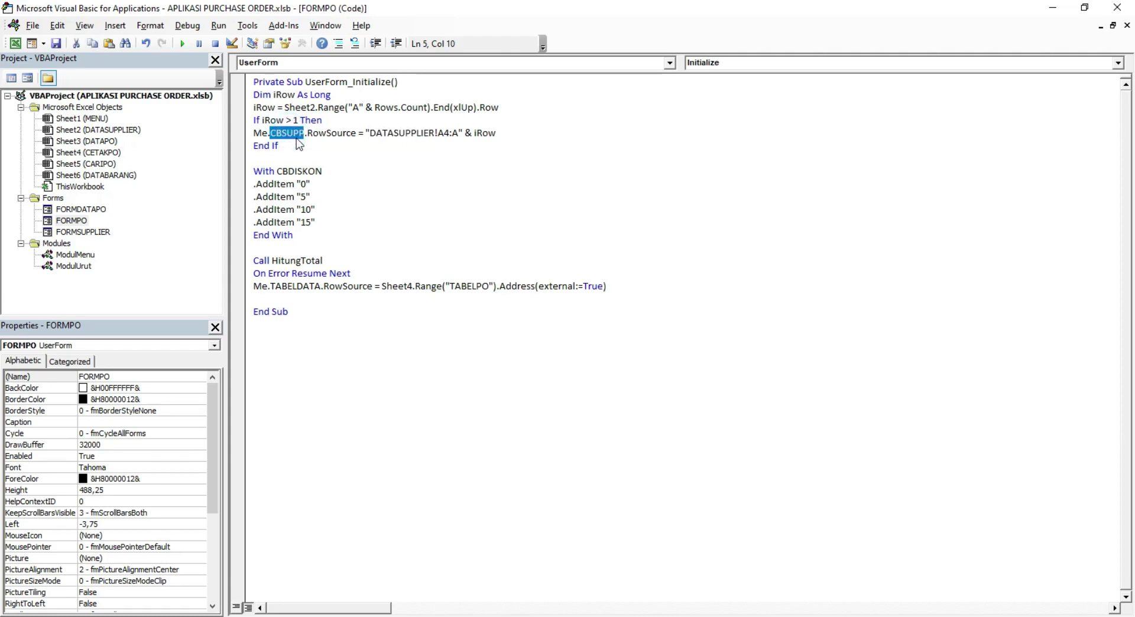
left_click(80, 224)
double_click(80, 225)
left_click(373, 177)
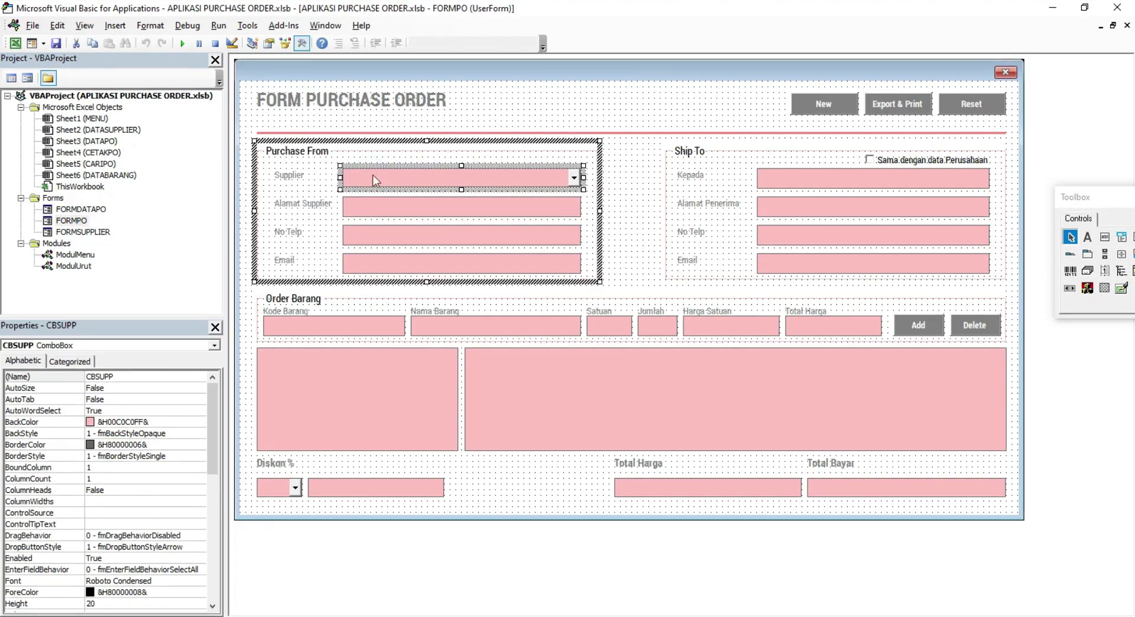
double_click(541, 108)
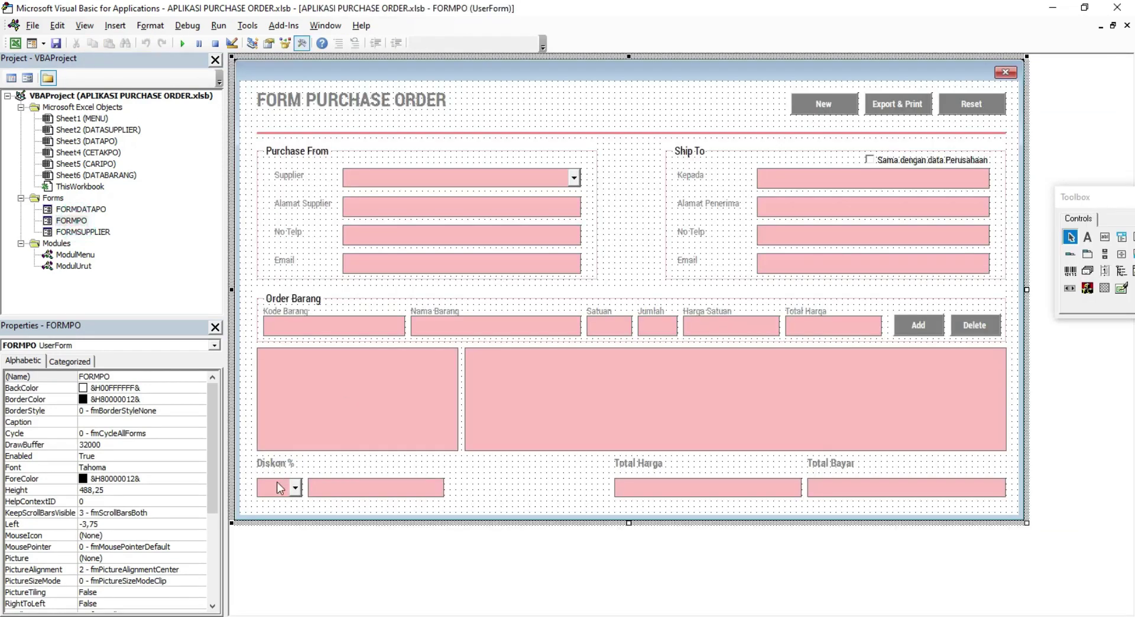
Step: Reopen FORMPO's code with F7 at the CBDISKON discount items 0, 5, 10 and 15
left_click(280, 489)
left_click(477, 478)
key("F7")
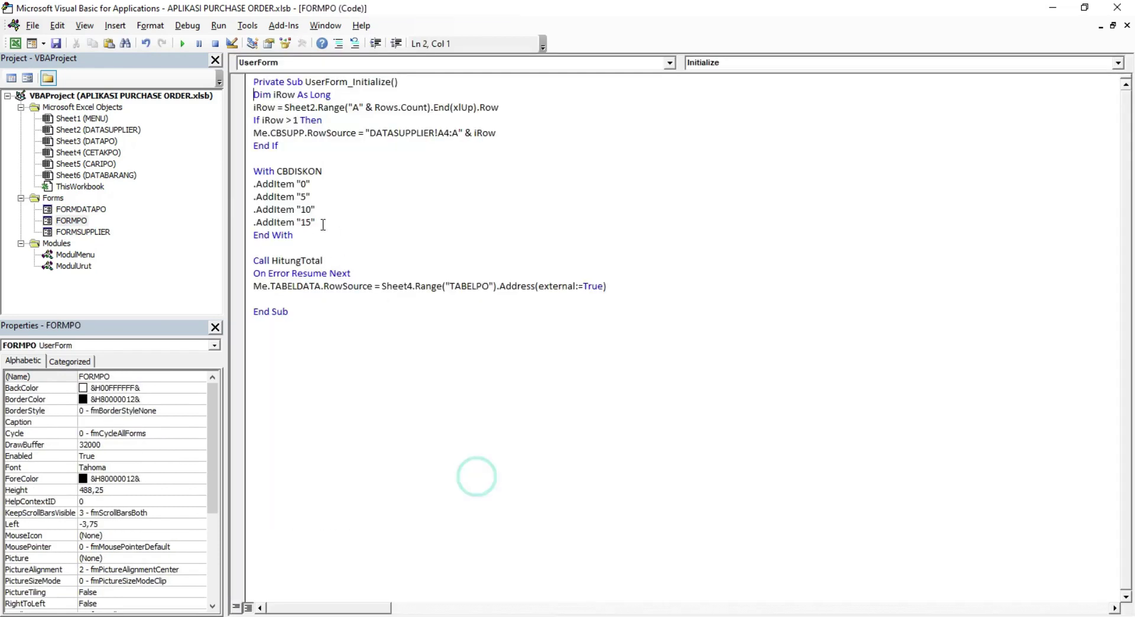
left_click(307, 223)
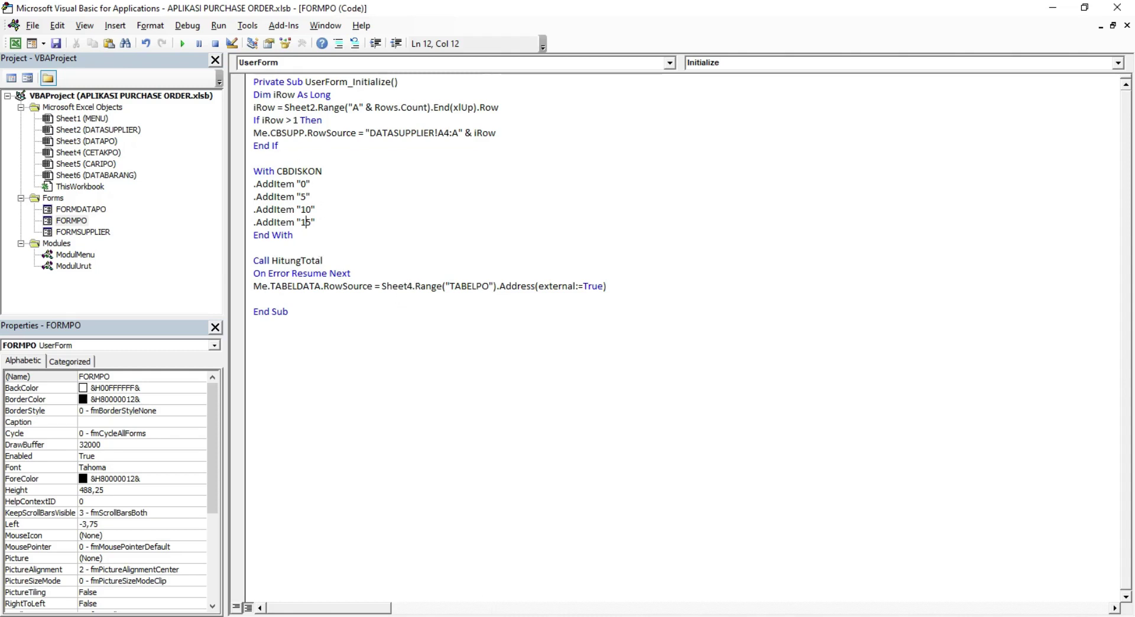
key("alt+Tab")
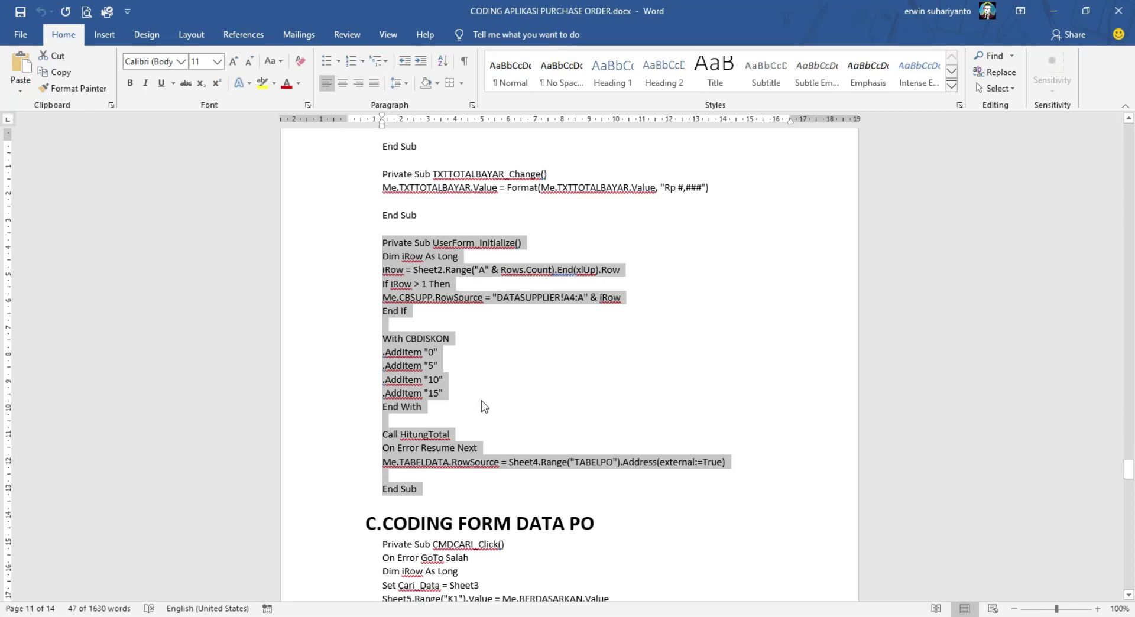
Step: Search the Word document for 'hitung' and jump to Private Sub HitungTotal() on page 6
scroll(482, 405, "up", 1)
scroll(461, 372, "up", 3)
scroll(441, 343, "up", 3)
scroll(441, 343, "up", 1)
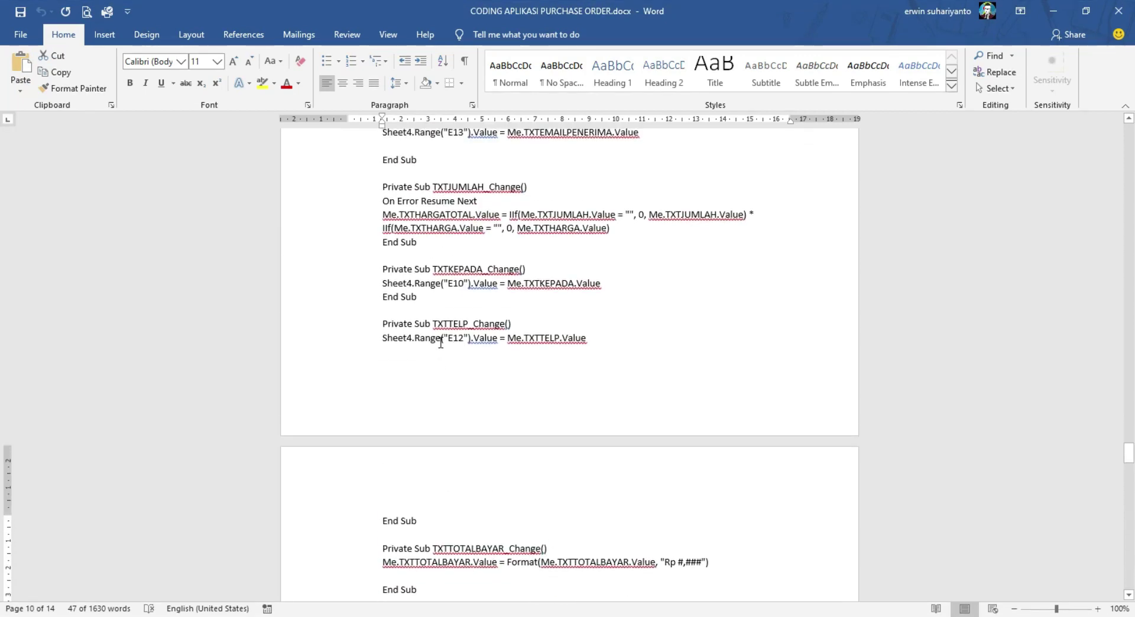
scroll(441, 343, "up", 2)
scroll(441, 342, "up", 2)
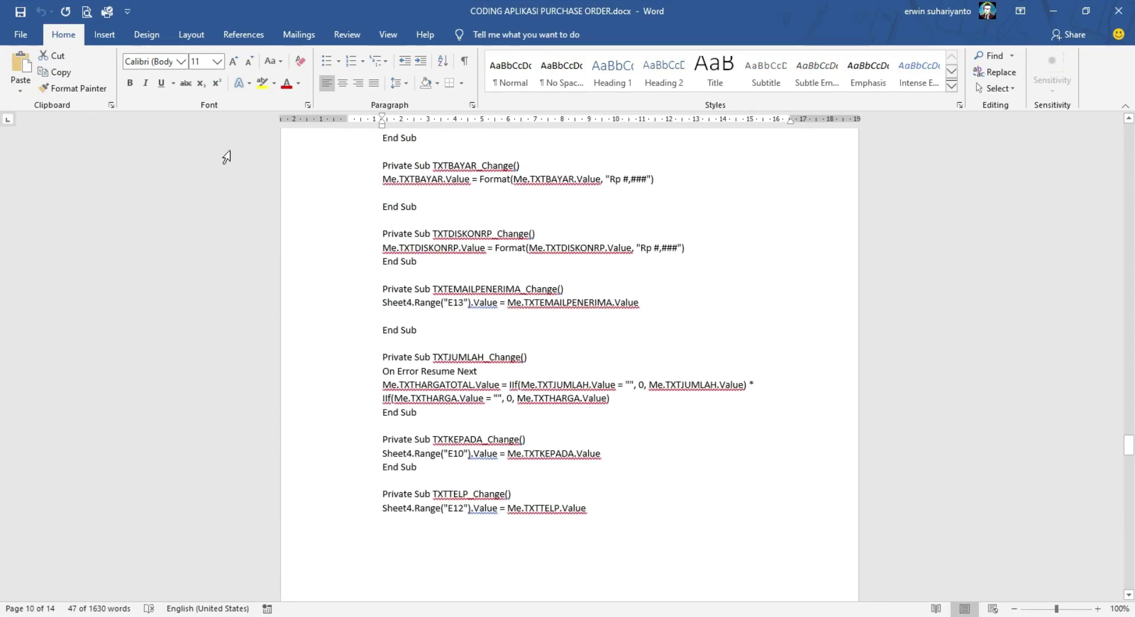
key("ctrl+f")
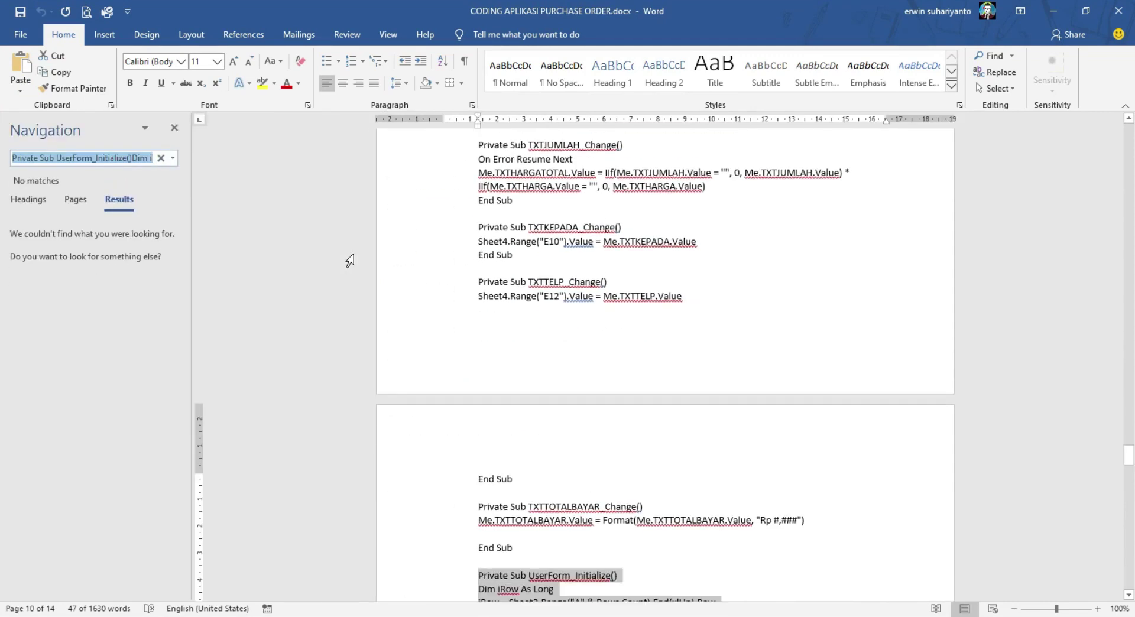
key("BackSpace")
type("hitung")
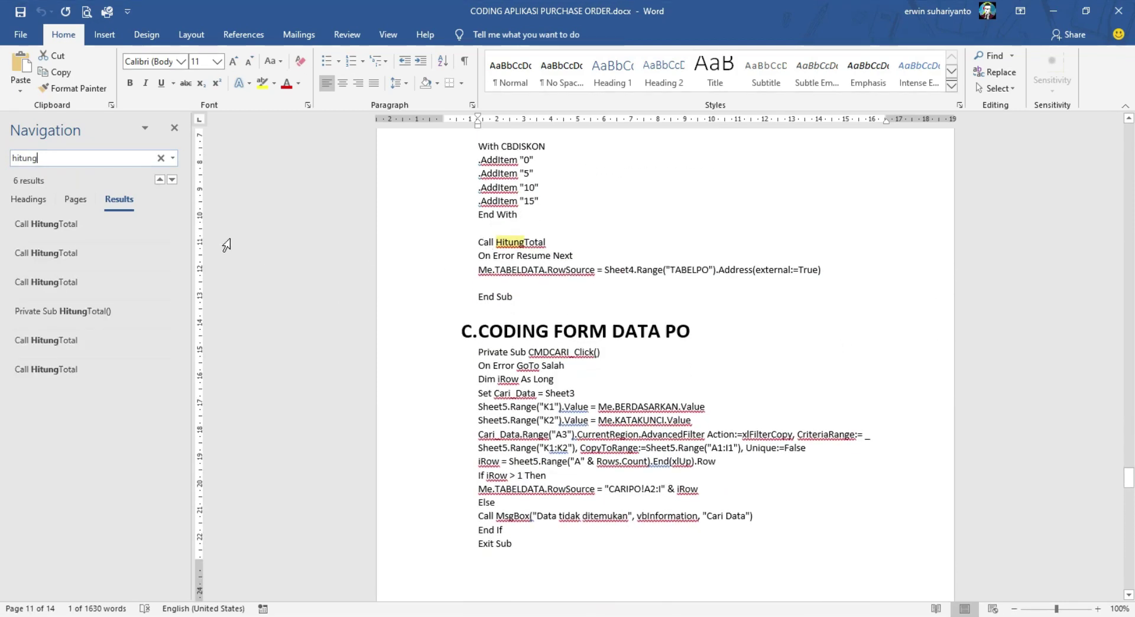
left_click(80, 314)
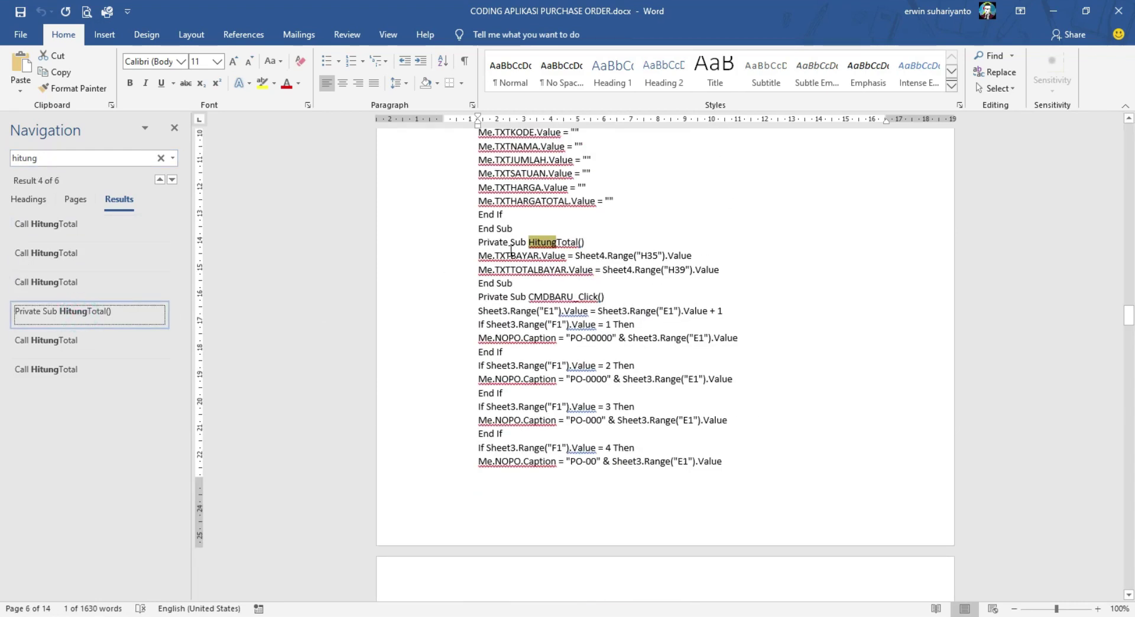
Step: Select the whole HitungTotal procedure and return to the Visual Basic editor
left_click(509, 251)
left_click_drag(476, 242, 520, 282)
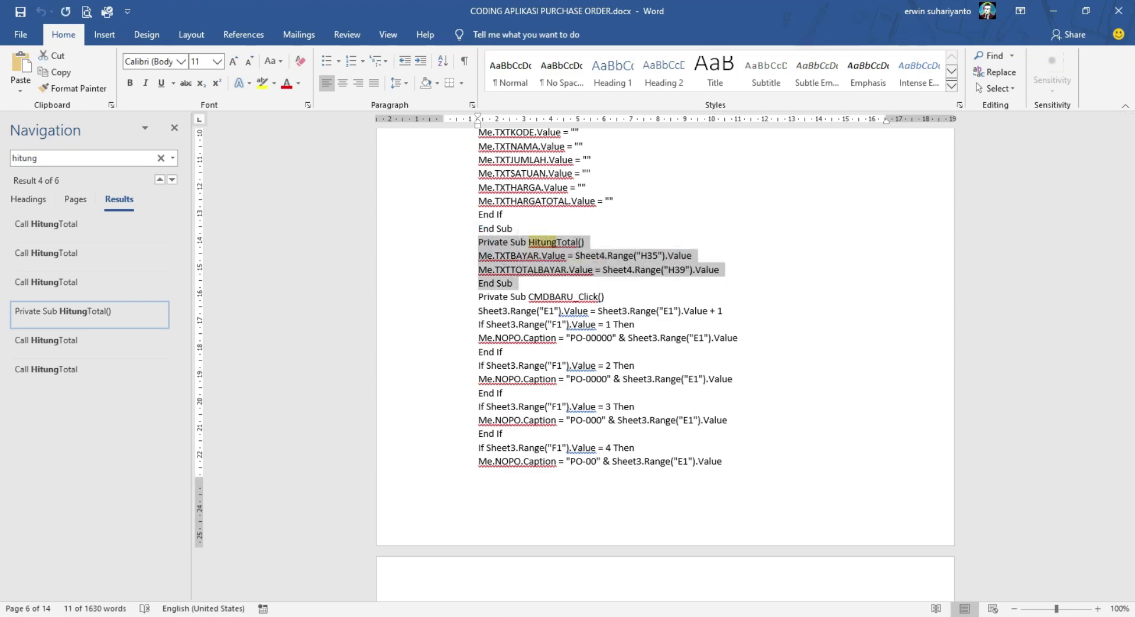
mouse_move(505, 615)
left_click(538, 568)
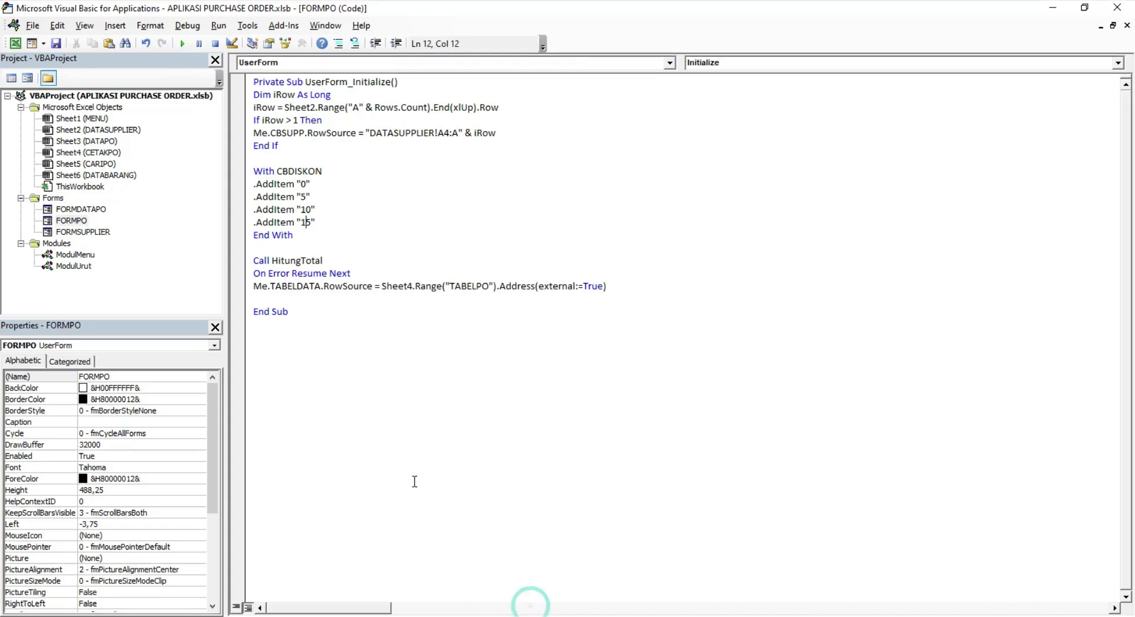
Step: Remove the blank line before End Sub and paste HitungTotal below UserForm_Initialize
left_click(263, 299)
key("BackSpace")
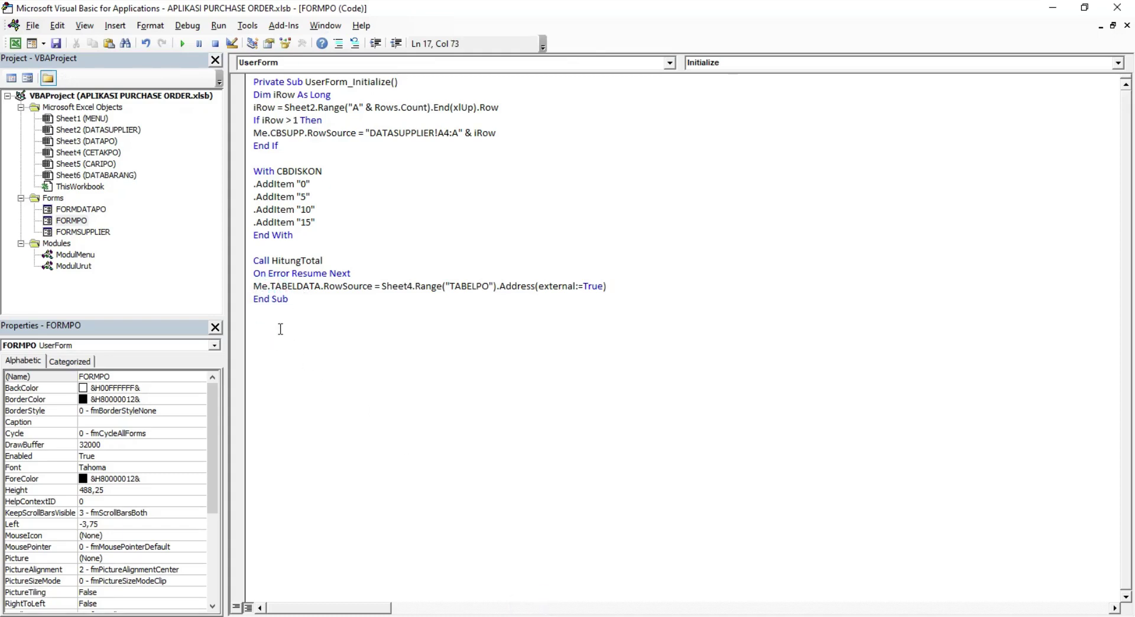
left_click(266, 321)
type("Private Sub HitungTotal() Me.TXTBAYAR.Value = Sheet4.Range(\"H35\").Value Me.TXTTOTALBAYAR.Value = Sheet4.Range(\"H39\").Value End Sub")
left_click(270, 369)
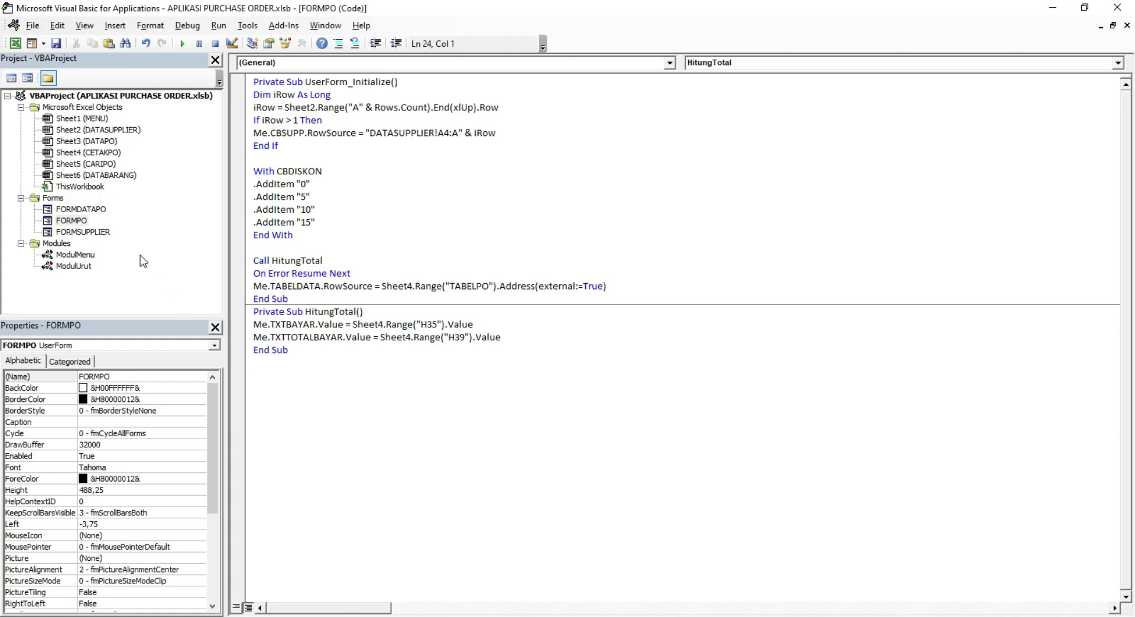
Step: Review that TXTBAYAR reads Sheet4 H35 and TXTTOTALBAYAR reads Sheet4 H39, then go to Excel
double_click(300, 326)
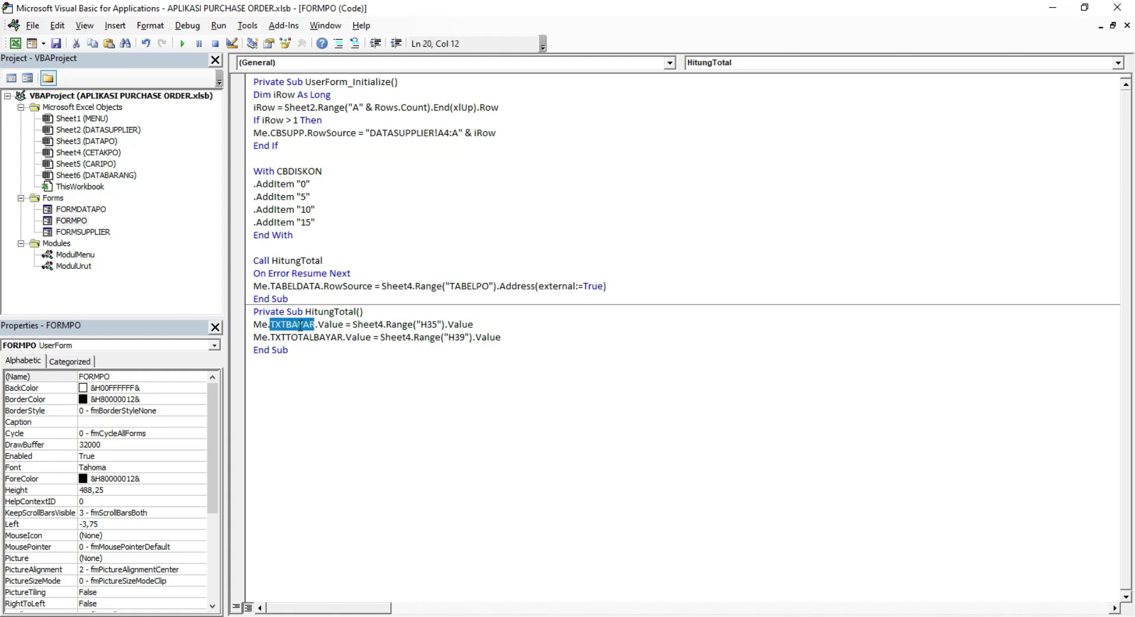
double_click(308, 340)
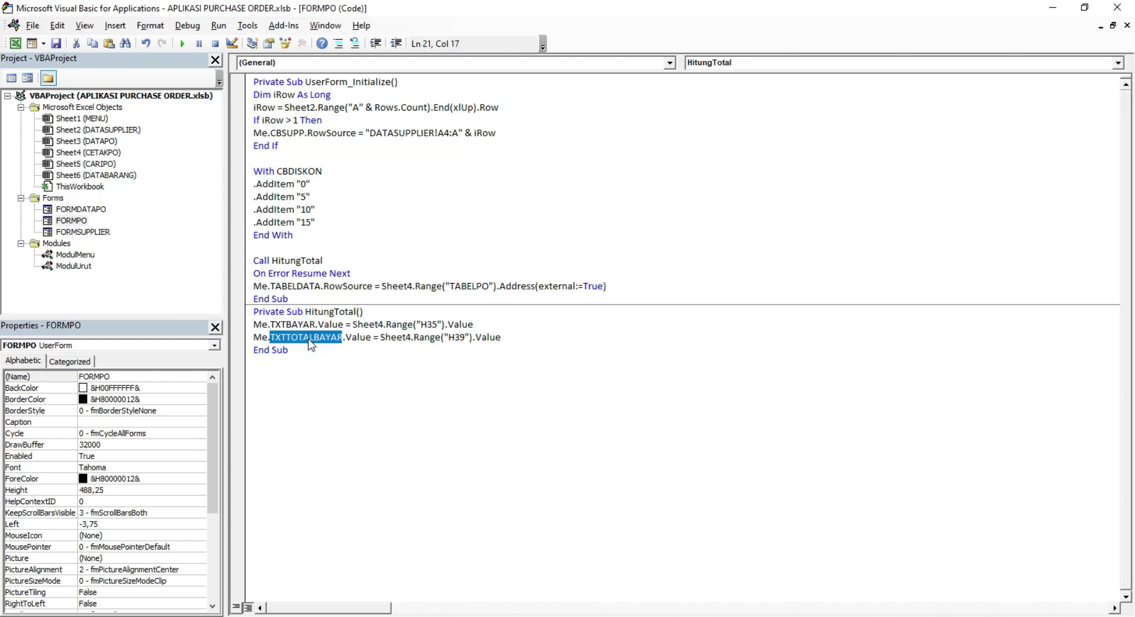
double_click(377, 326)
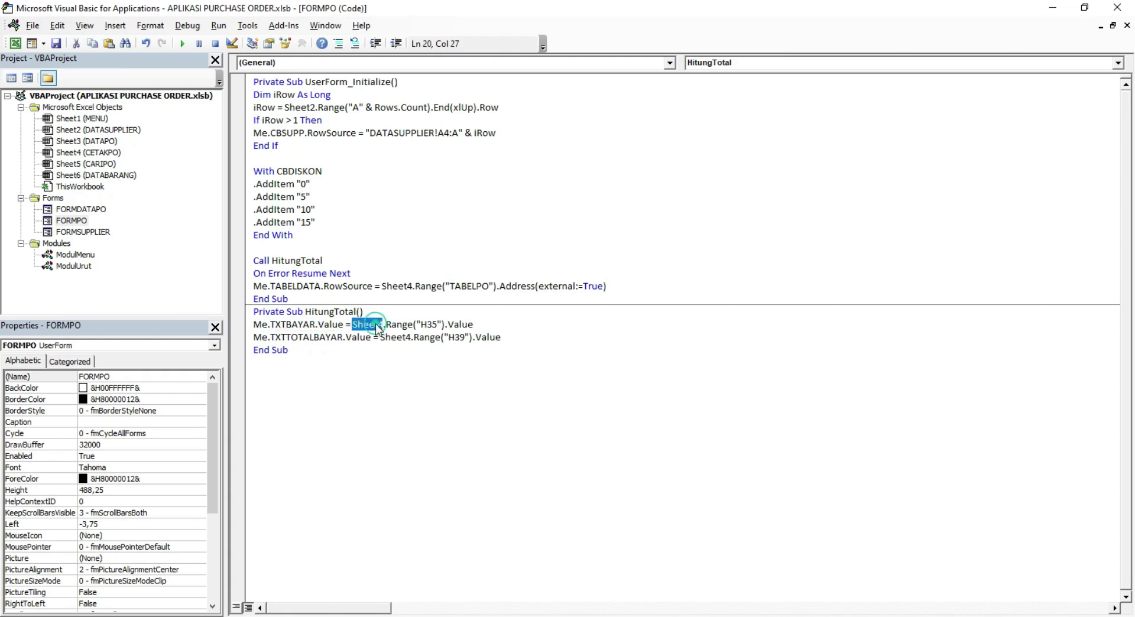
double_click(429, 324)
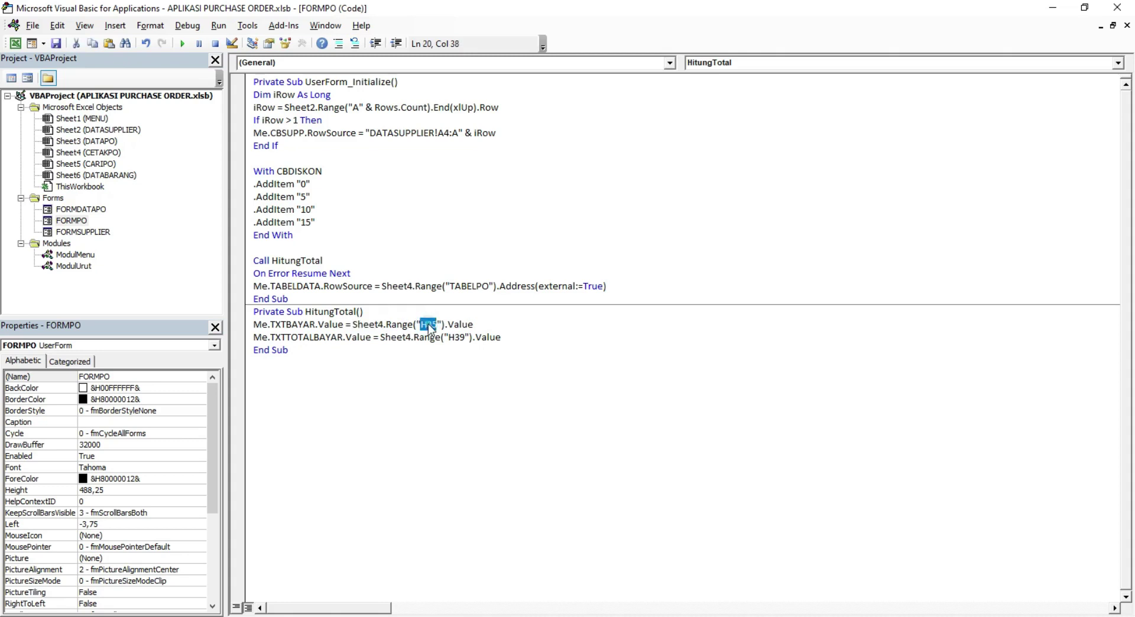
left_click(299, 325)
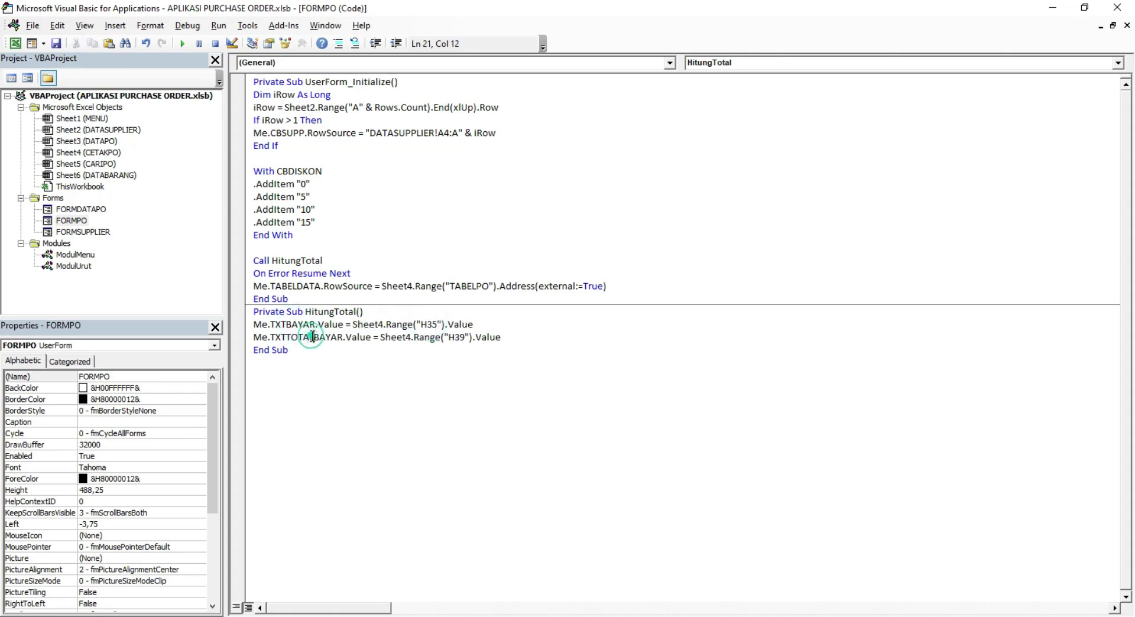
double_click(317, 337)
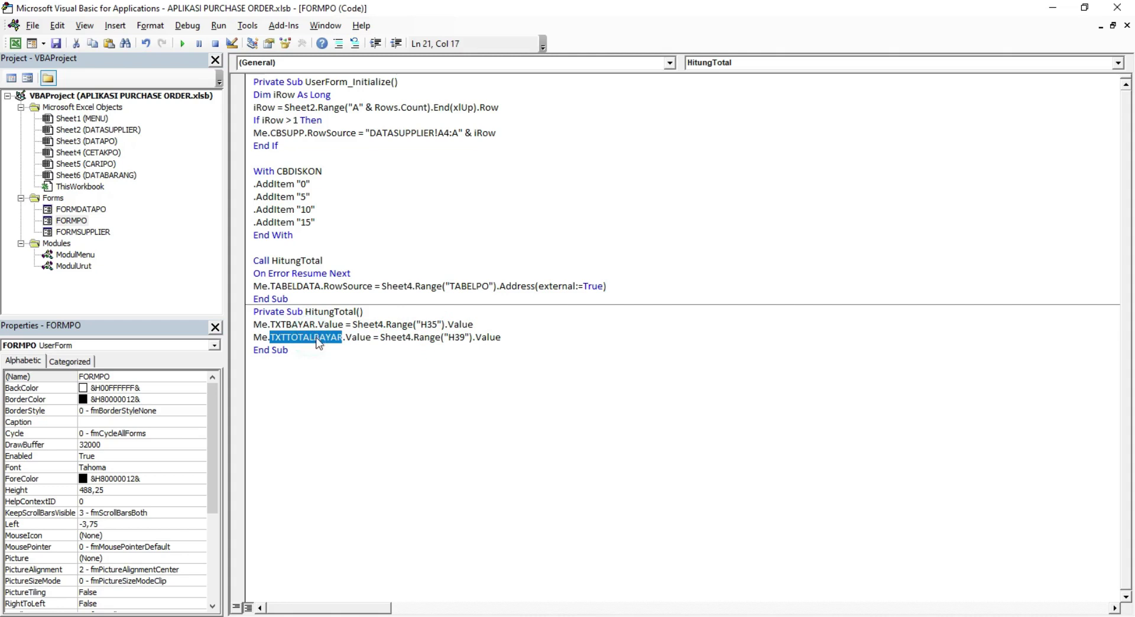
double_click(408, 338)
double_click(456, 338)
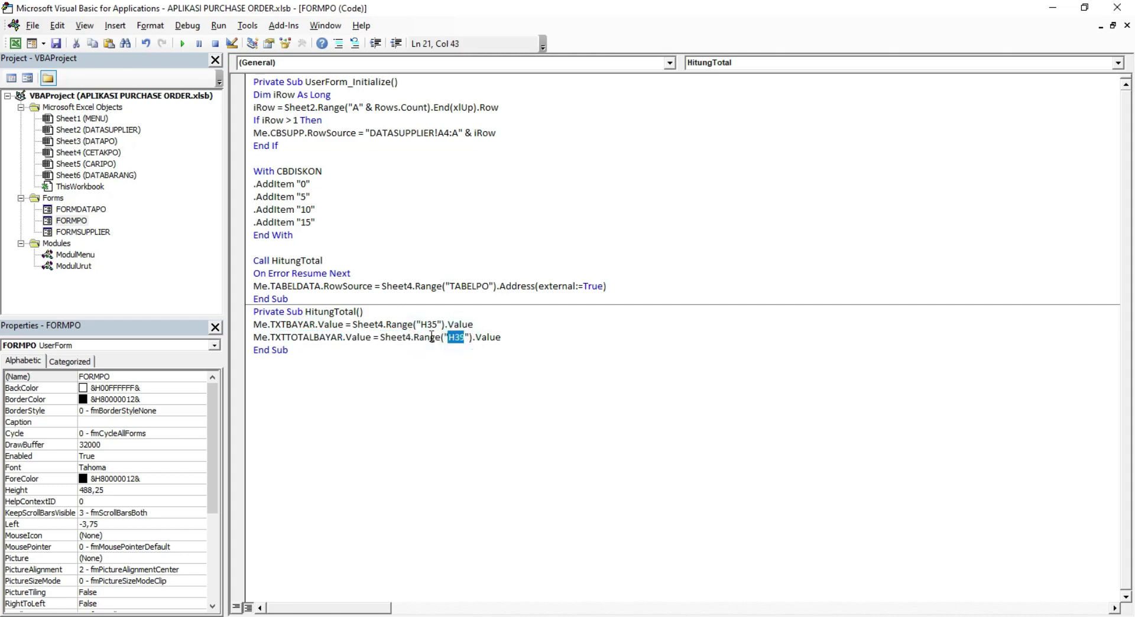
left_click(16, 44)
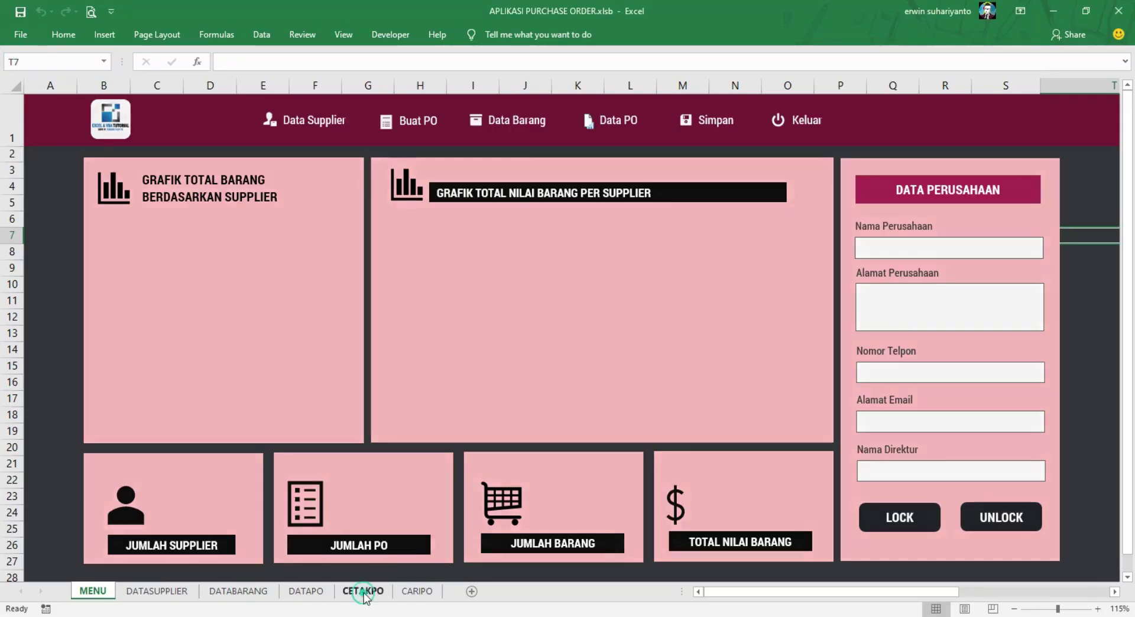
Step: On the CETAKPO sheet, check the subtotal formula in H35 and total payment in H39
left_click(363, 592)
left_click_drag(454, 100, 467, 497)
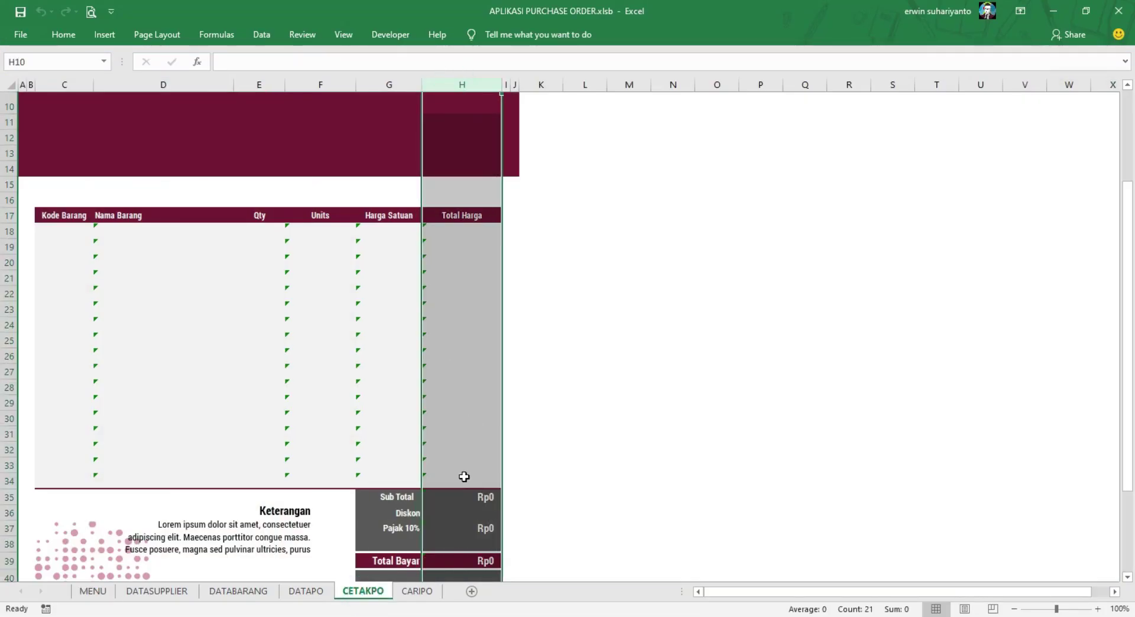
left_click(468, 499)
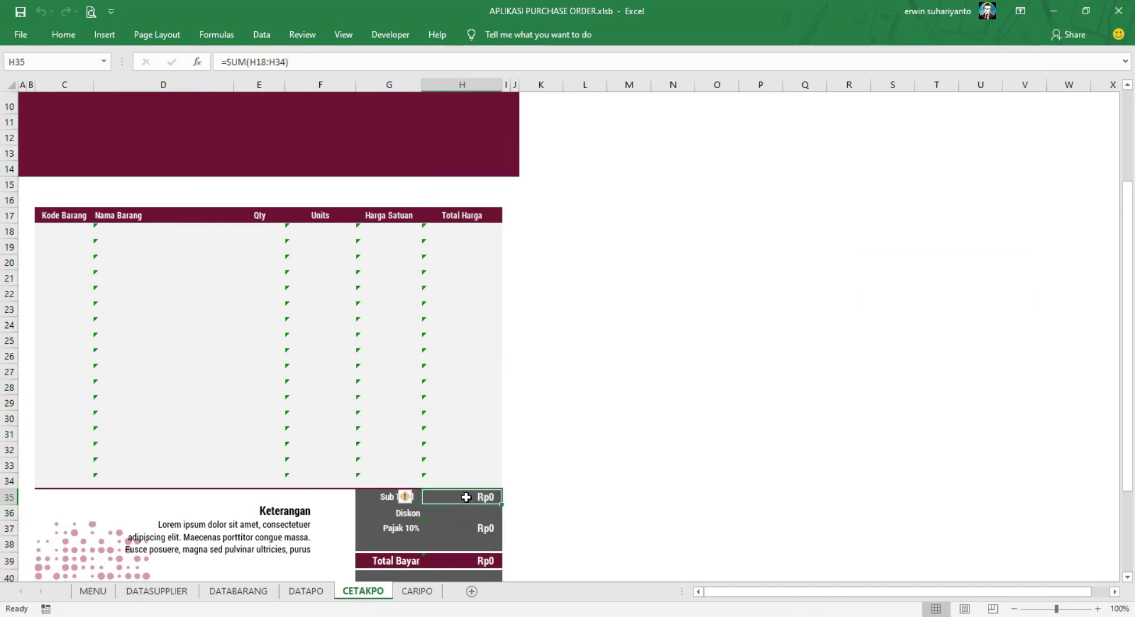
left_click(486, 565)
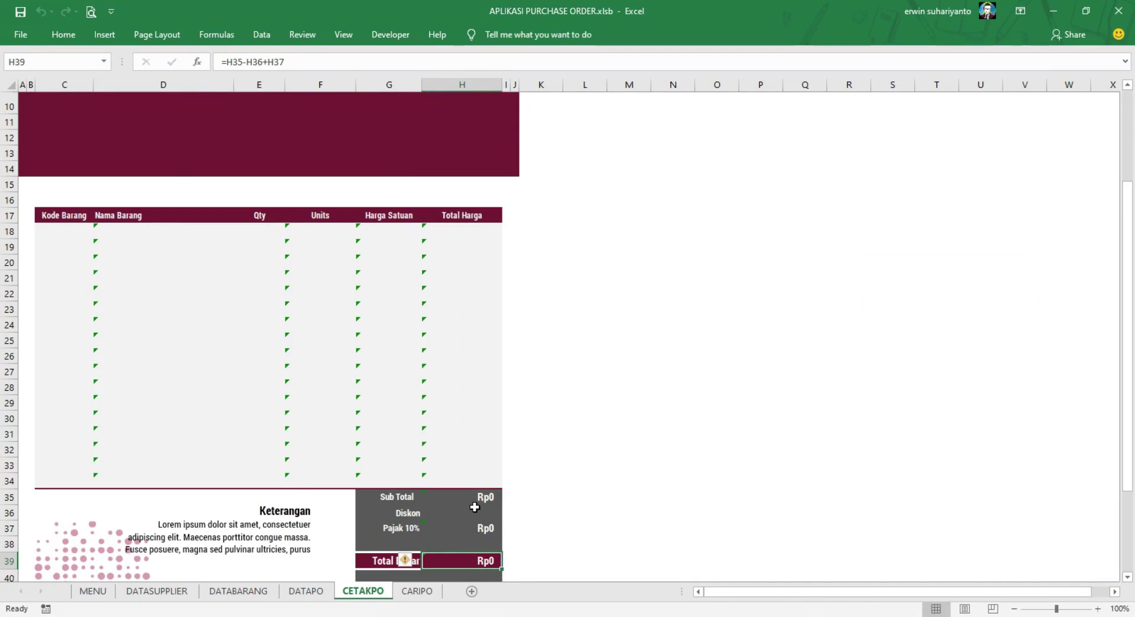
Step: Review the Call HitungTotal, TXTBAYAR and TABELDATA lines, then reopen FORMPO's layout and code
left_click(532, 571)
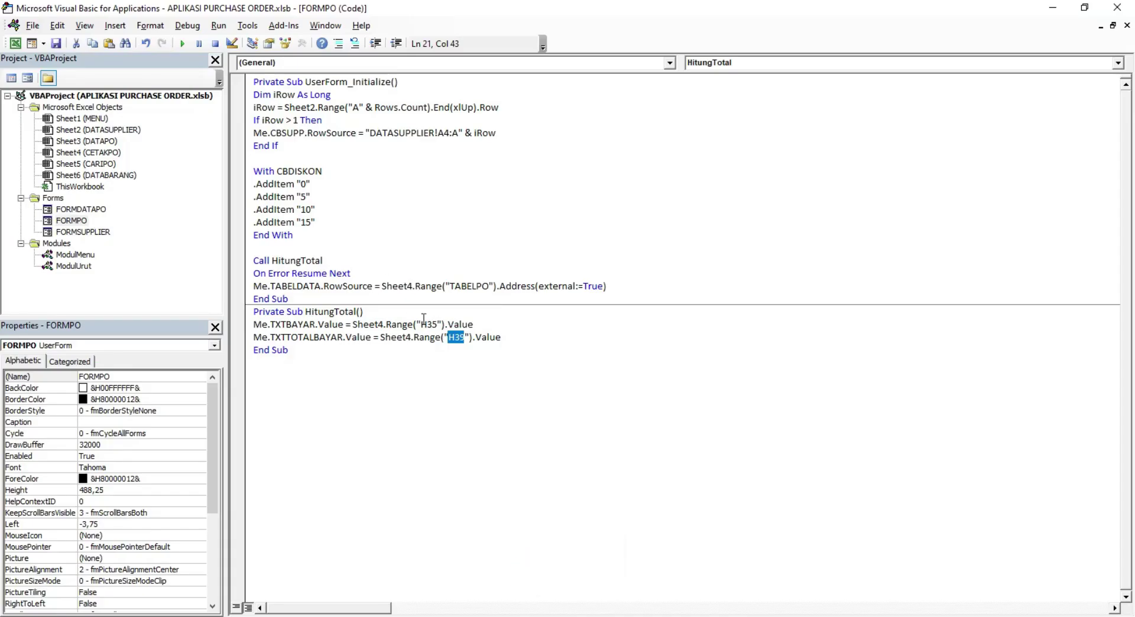
left_click(348, 336)
left_click_drag(334, 265, 253, 261)
left_click(293, 320)
double_click(296, 287)
double_click(71, 221)
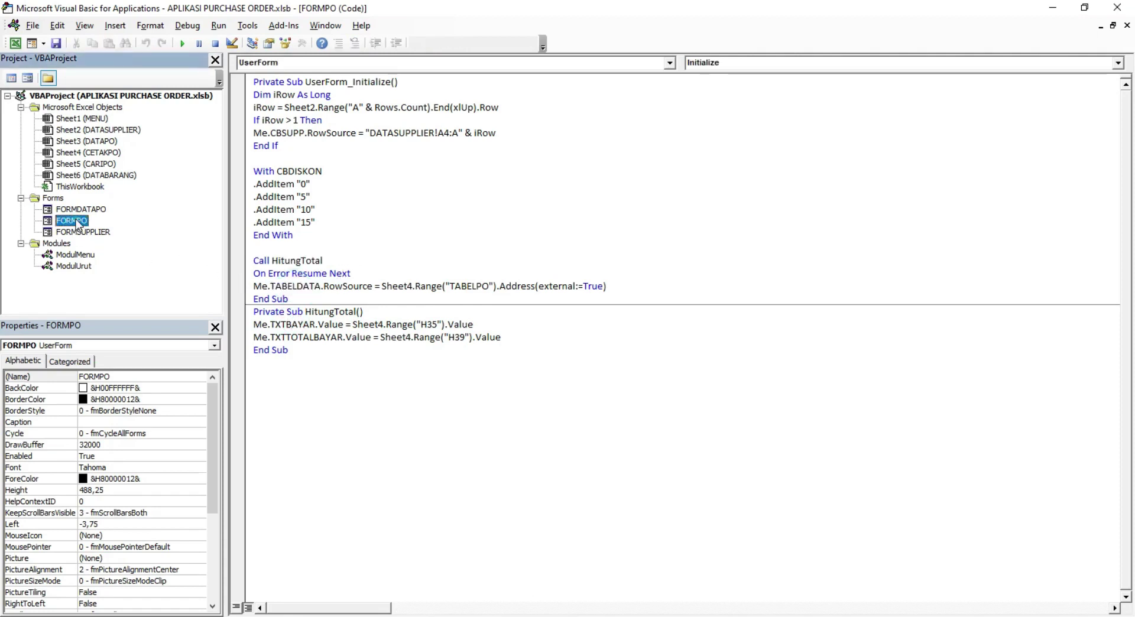
left_click(517, 382)
key("F7")
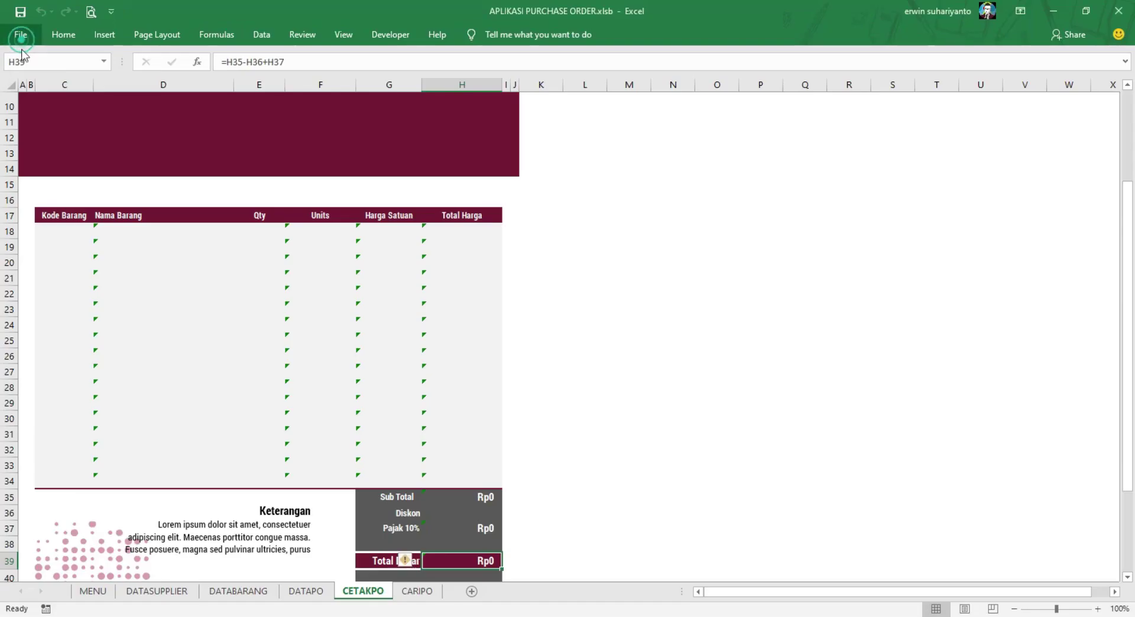
Step: In Excel's Name Manager, inspect the TABELPO name's OFFSET range on CETAKPO
left_click(15, 43)
left_click(213, 34)
left_click(404, 71)
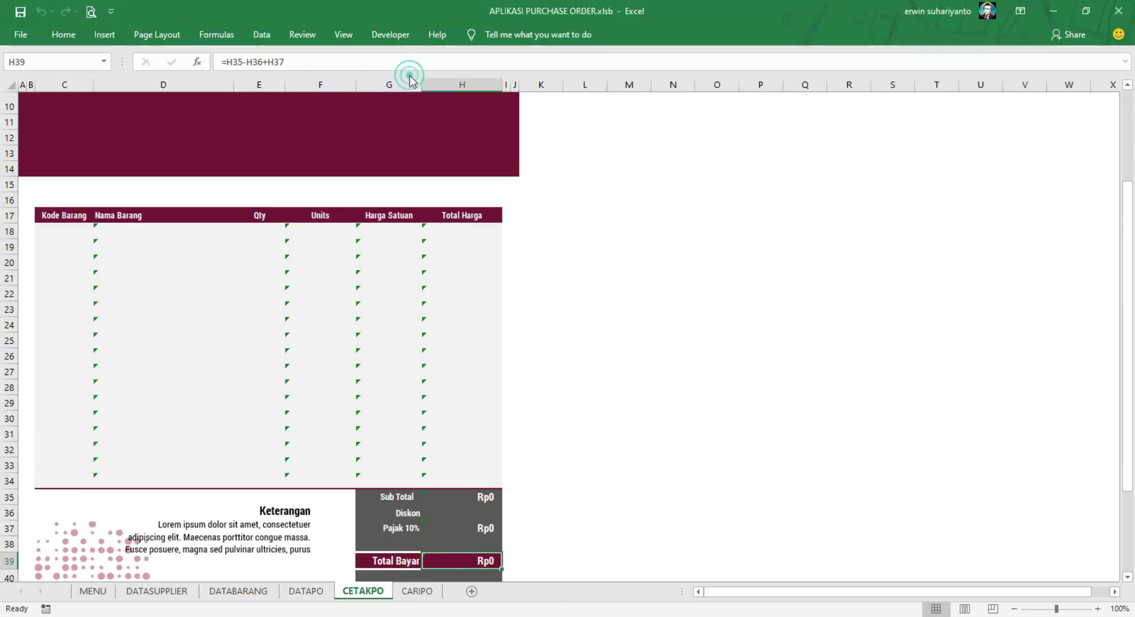
left_click(550, 309)
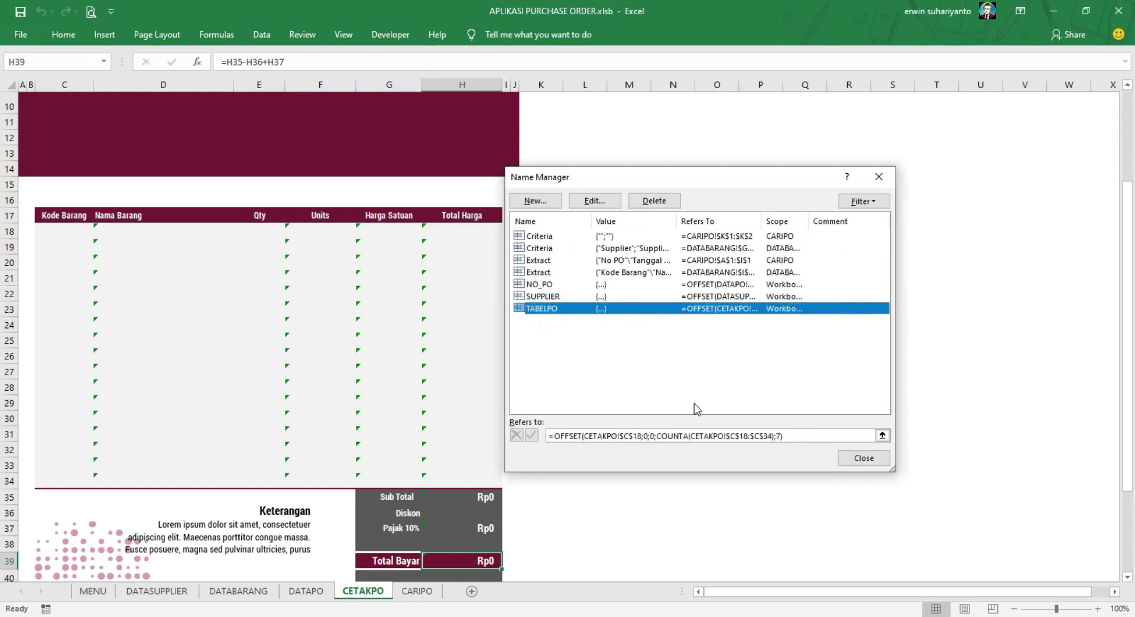
left_click(795, 435)
left_click(864, 458)
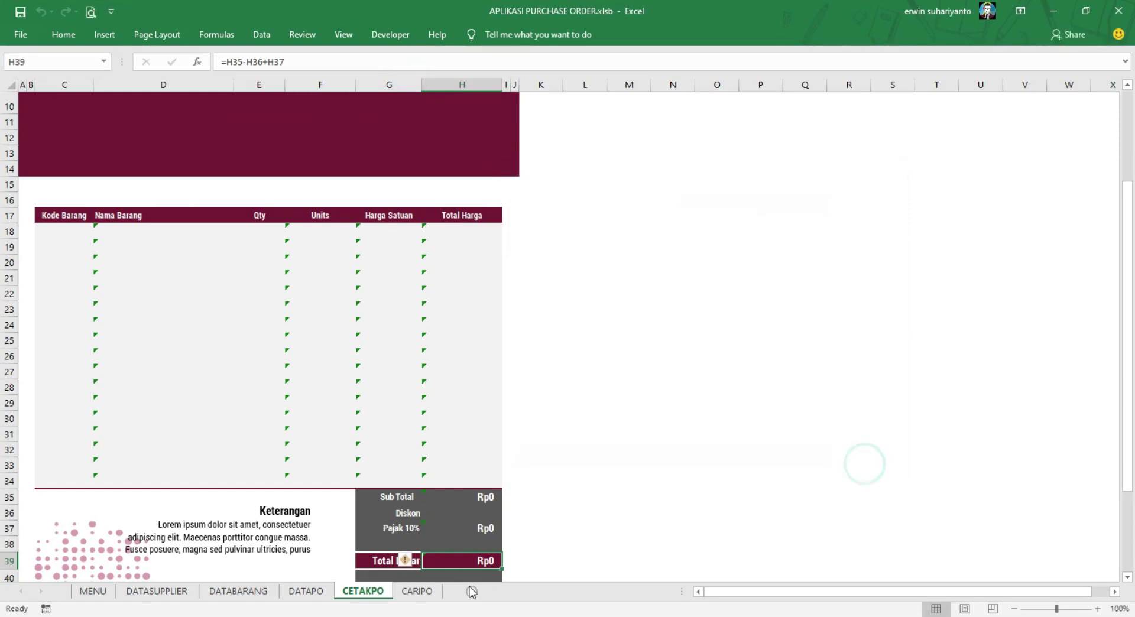
Step: Back in the Visual Basic editor, open the FORMPO form design from the Project Explorer
mouse_move(461, 615)
left_click(536, 568)
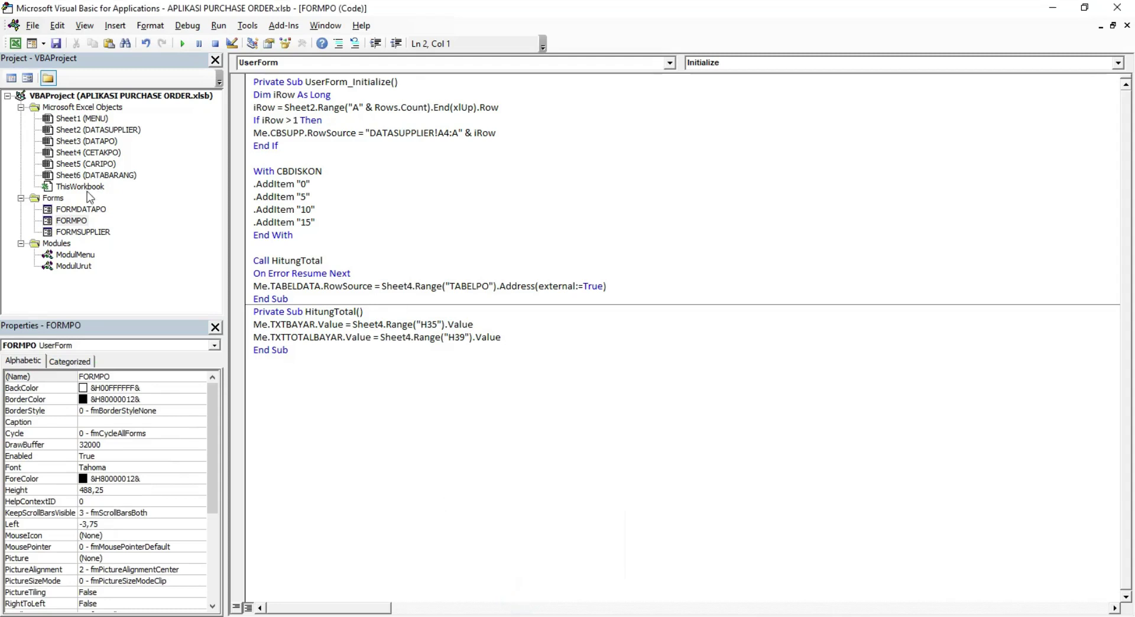
double_click(86, 232)
double_click(73, 220)
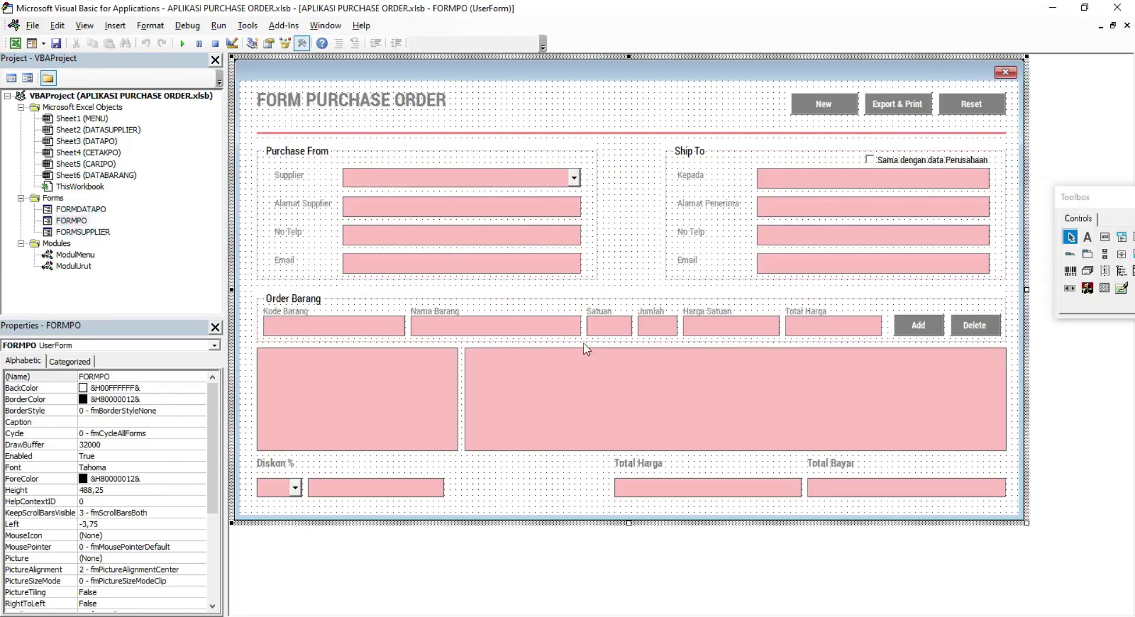
Step: Run the FORMPO purchase order form and set the Diskon discount to 10
left_click(573, 396)
left_click(550, 475)
left_click(184, 44)
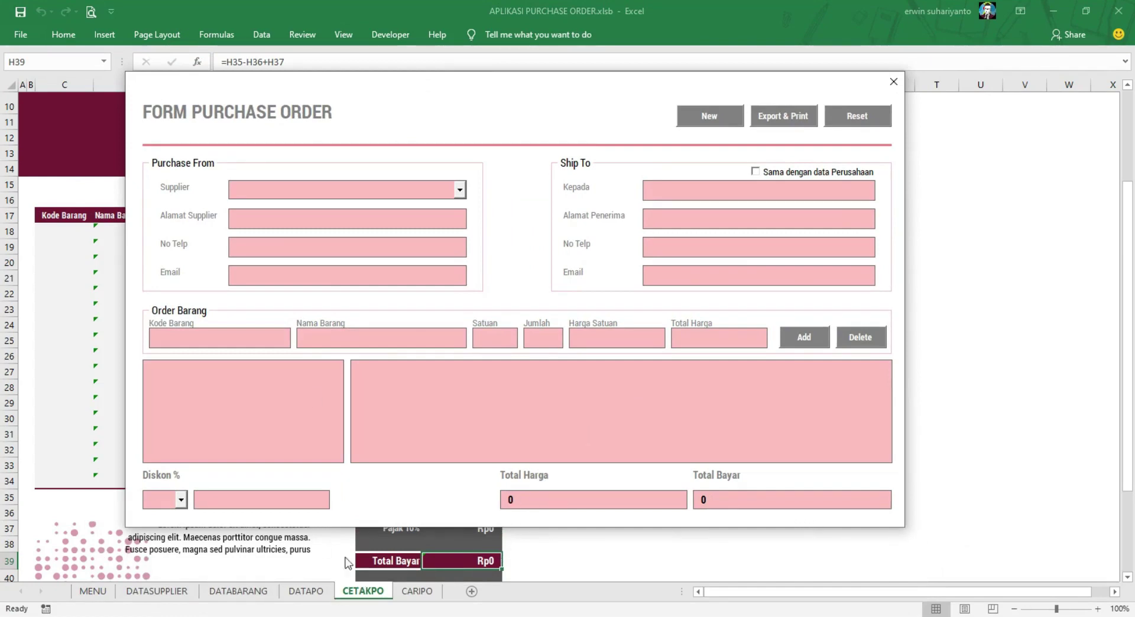
left_click(182, 501)
left_click(161, 528)
left_click(181, 502)
left_click(181, 501)
left_click(182, 502)
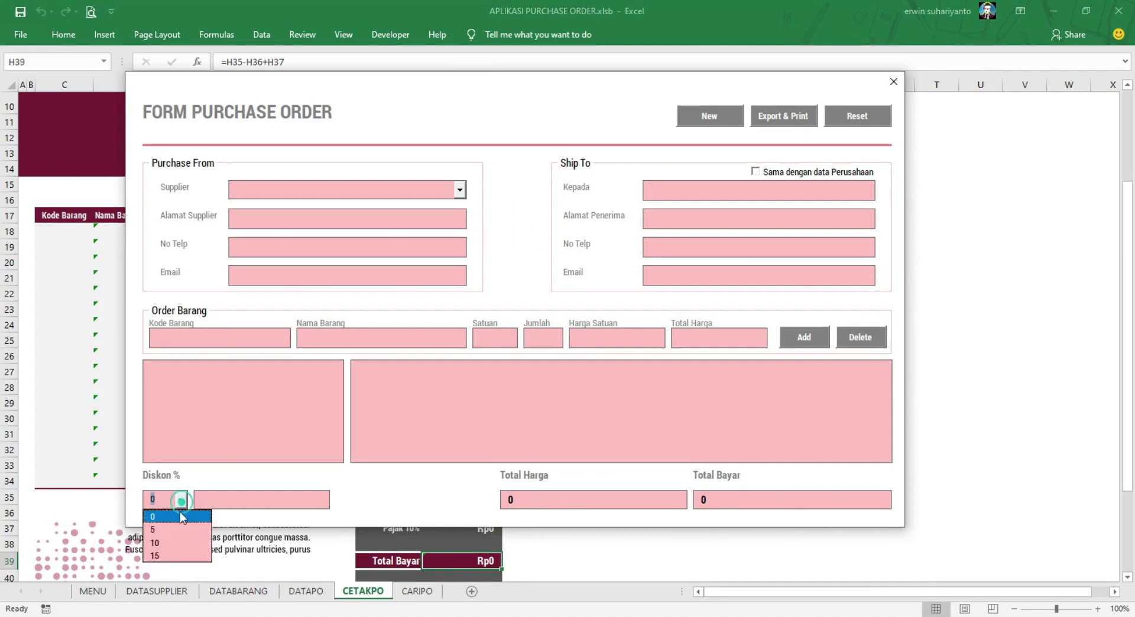
left_click(169, 543)
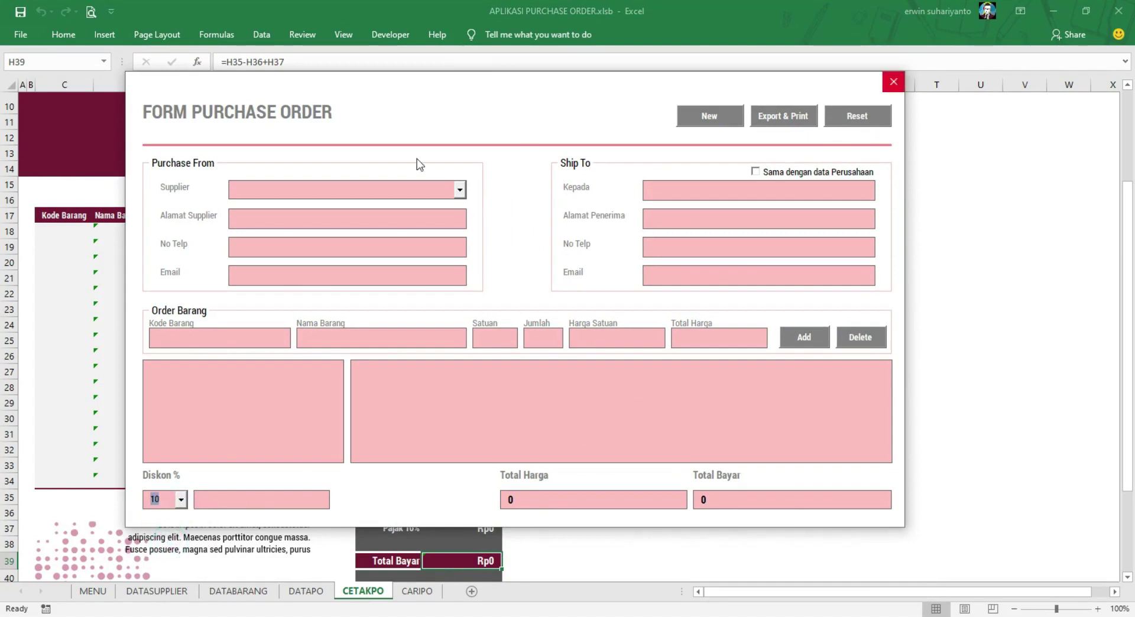
Step: Try Supplier 2, Supplier 3 and Supplier 1 in the Supplier list, then close the form
left_click(461, 190)
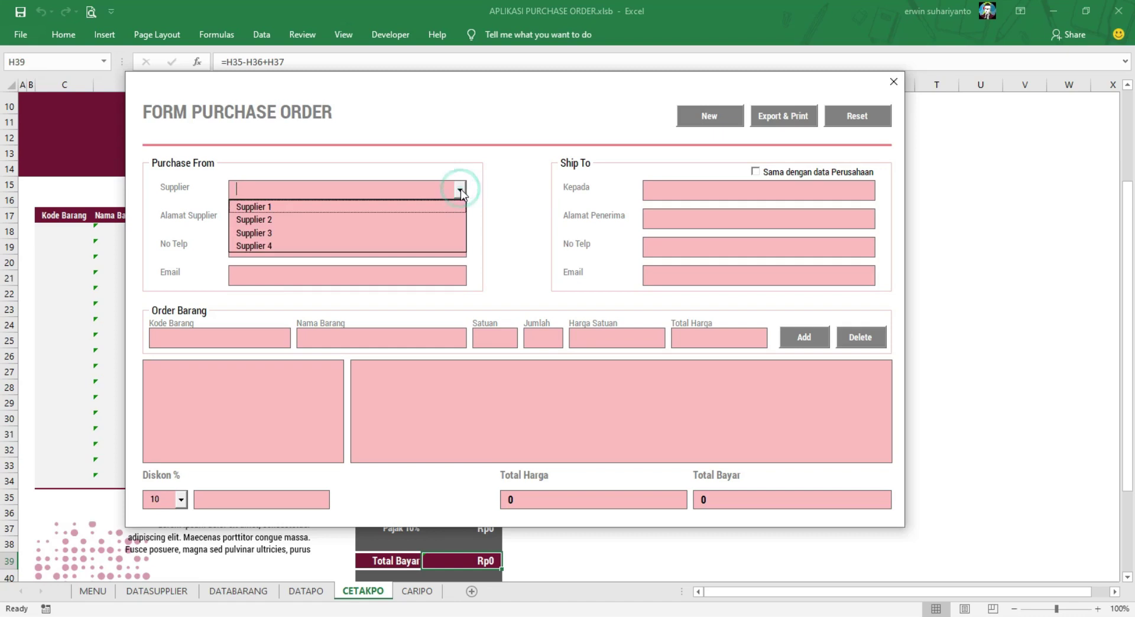
left_click(414, 216)
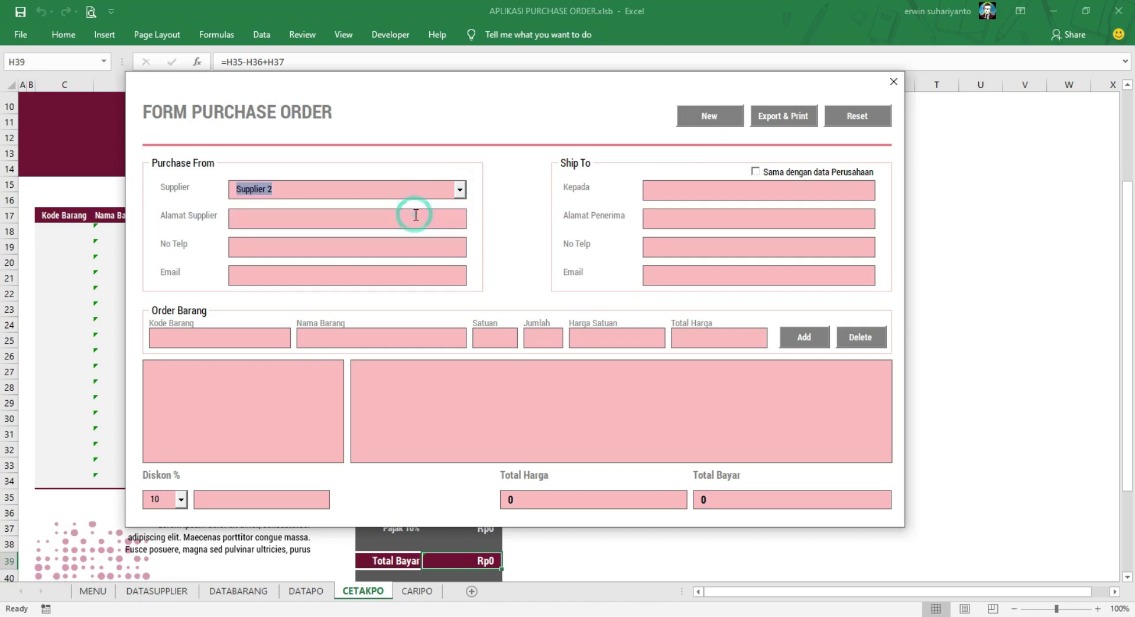
left_click(460, 191)
left_click(401, 238)
left_click(459, 190)
left_click(388, 206)
left_click(894, 82)
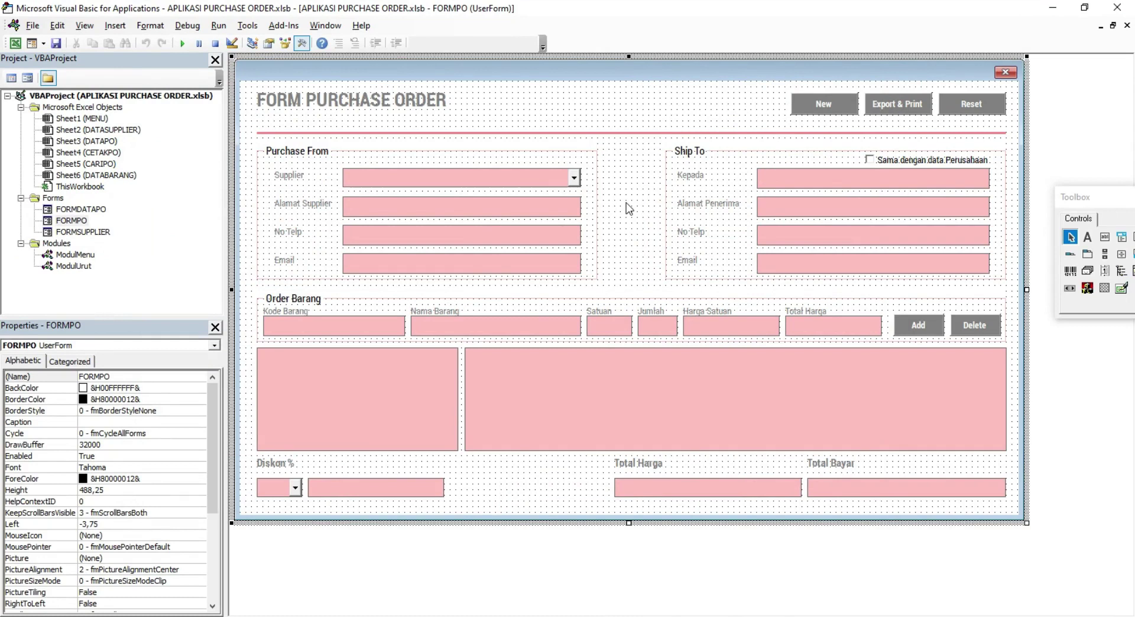
Step: Clear the previous 'hitung' search in the Word coding document's Navigation pane
left_click(838, 112)
left_click(640, 103)
left_click(526, 615)
scroll(445, 414, "up", 3)
left_click(532, 325)
left_click(159, 159)
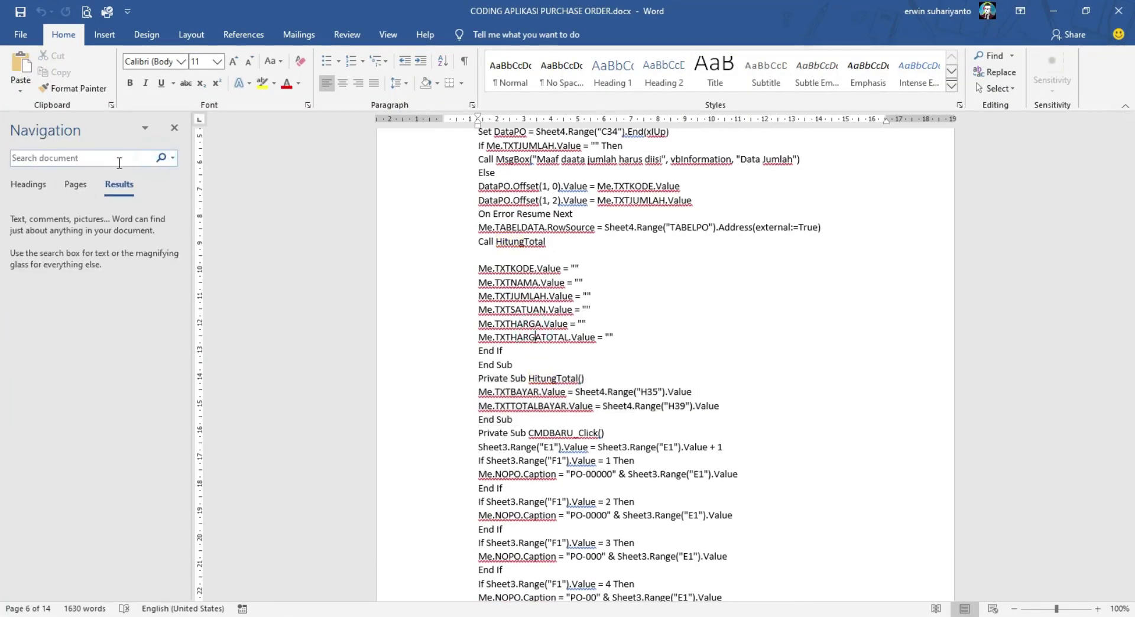
scroll(634, 278, "up", 3)
scroll(634, 278, "up", 6)
scroll(634, 279, "up", 2)
scroll(634, 281, "up", 5)
scroll(634, 281, "up", 5)
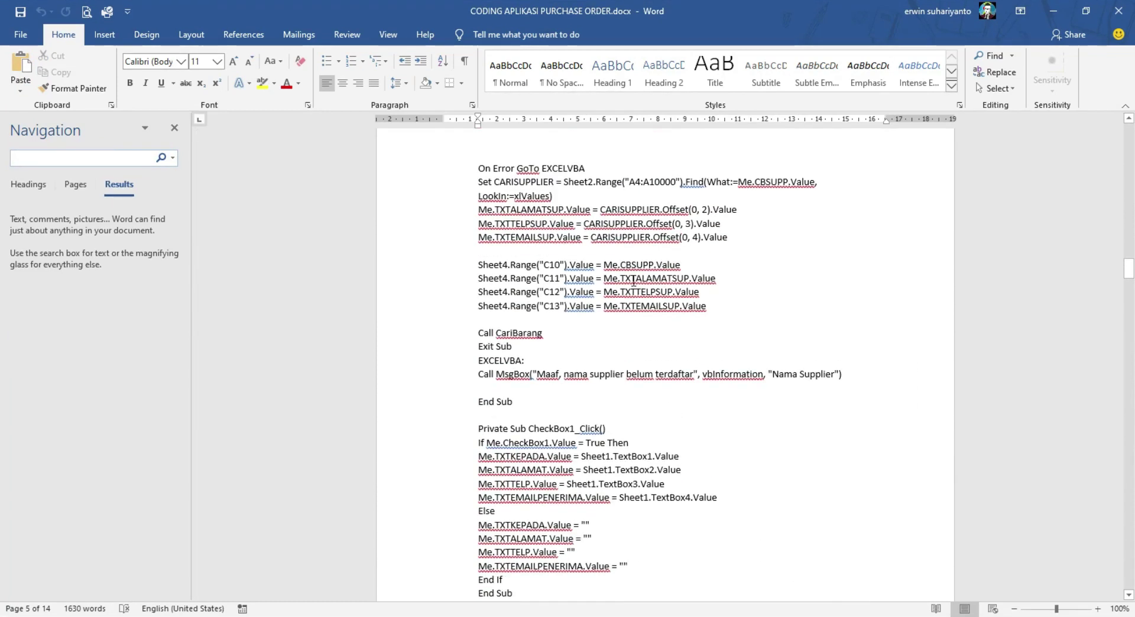
key("alt+Tab")
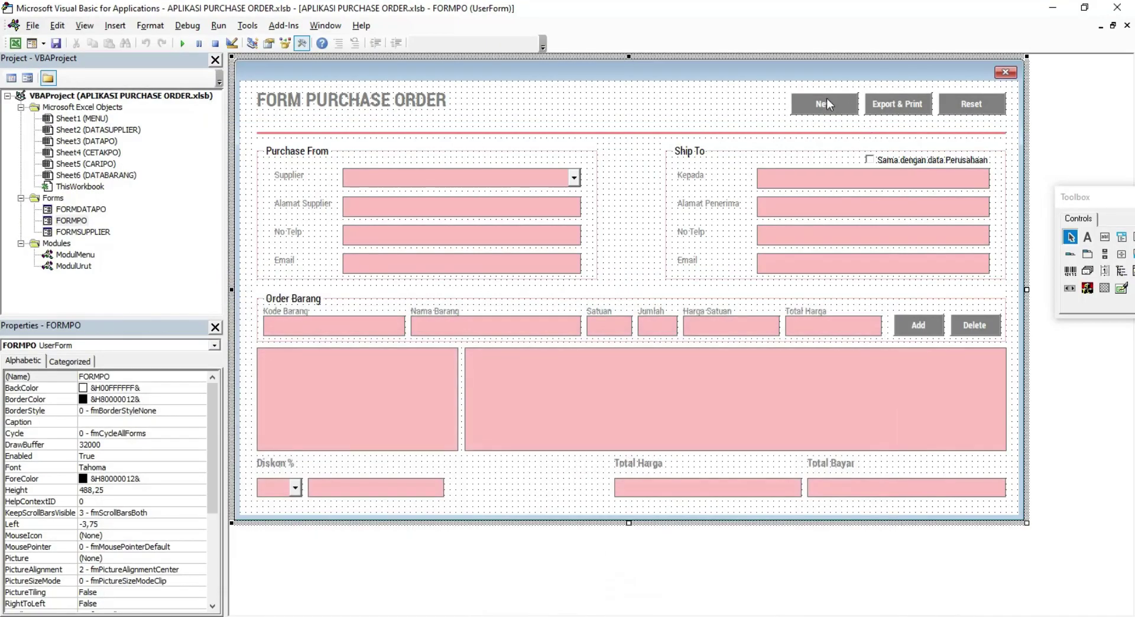
left_click(827, 98)
key("alt+Tab")
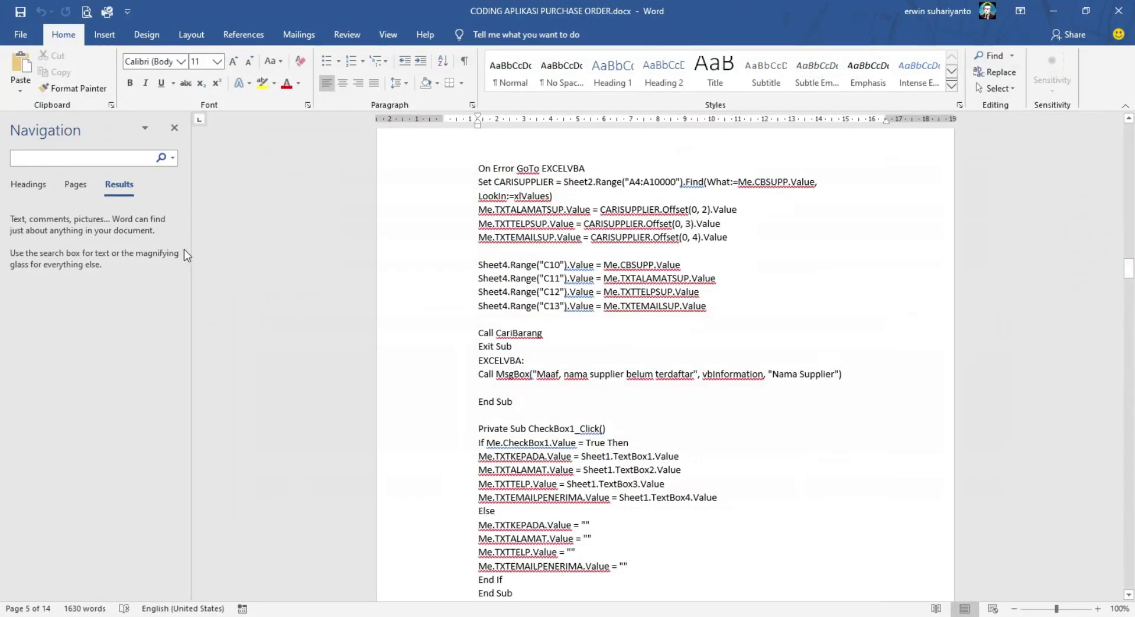
Step: Search the Word document for 'cmd' to locate the CMDBARU_Click routine
type("cmdbaruATOTAL.Value = \"")
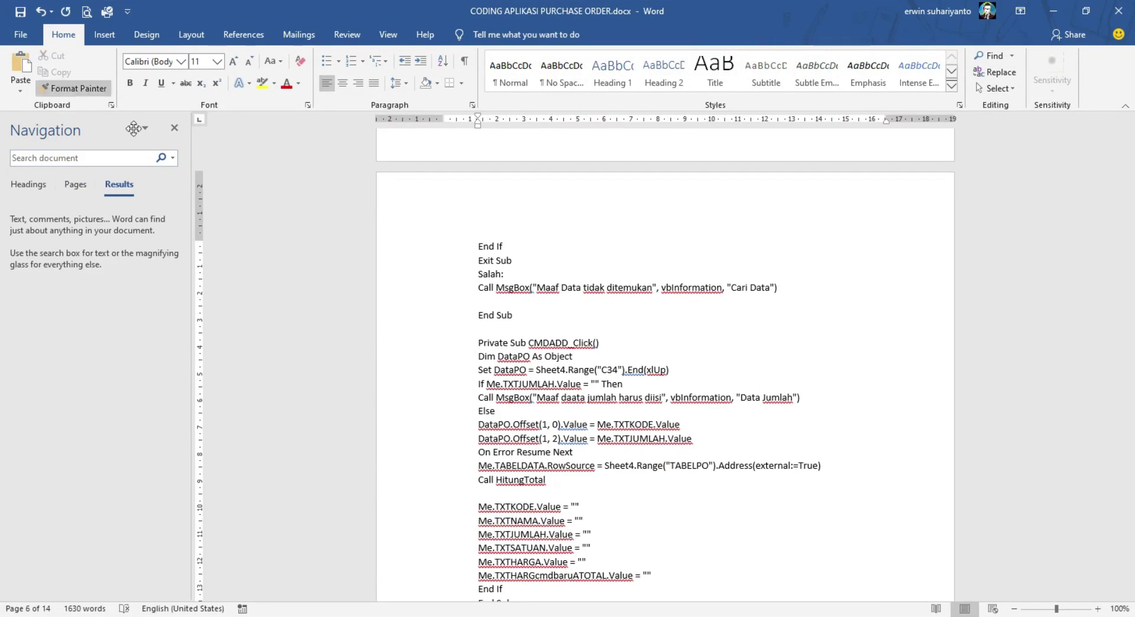
left_click(102, 157)
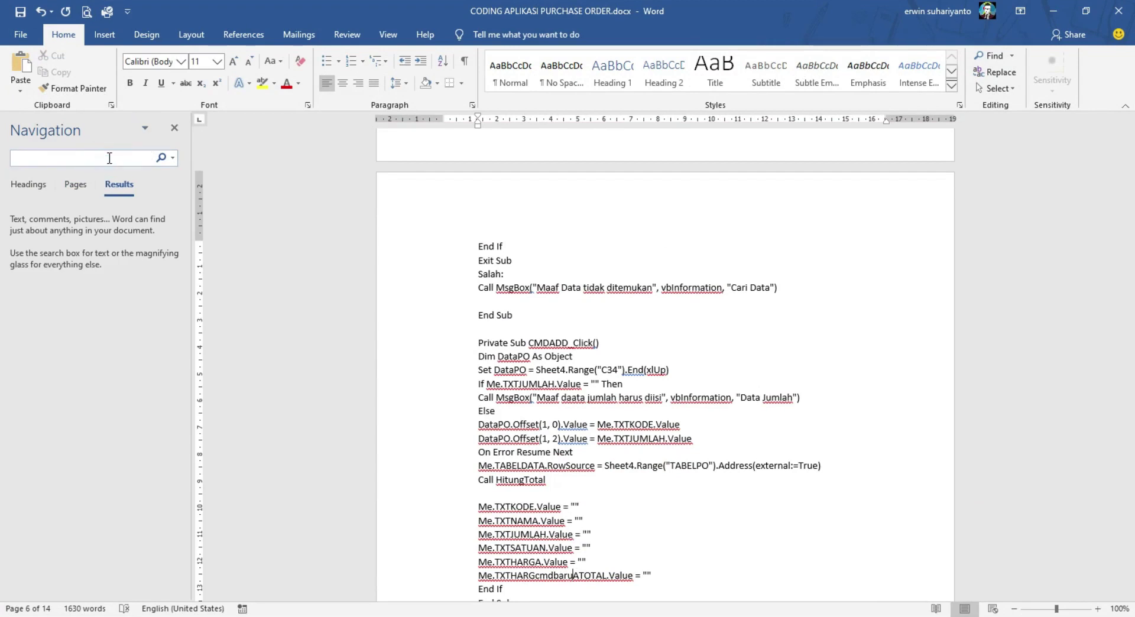
type("cmdbar")
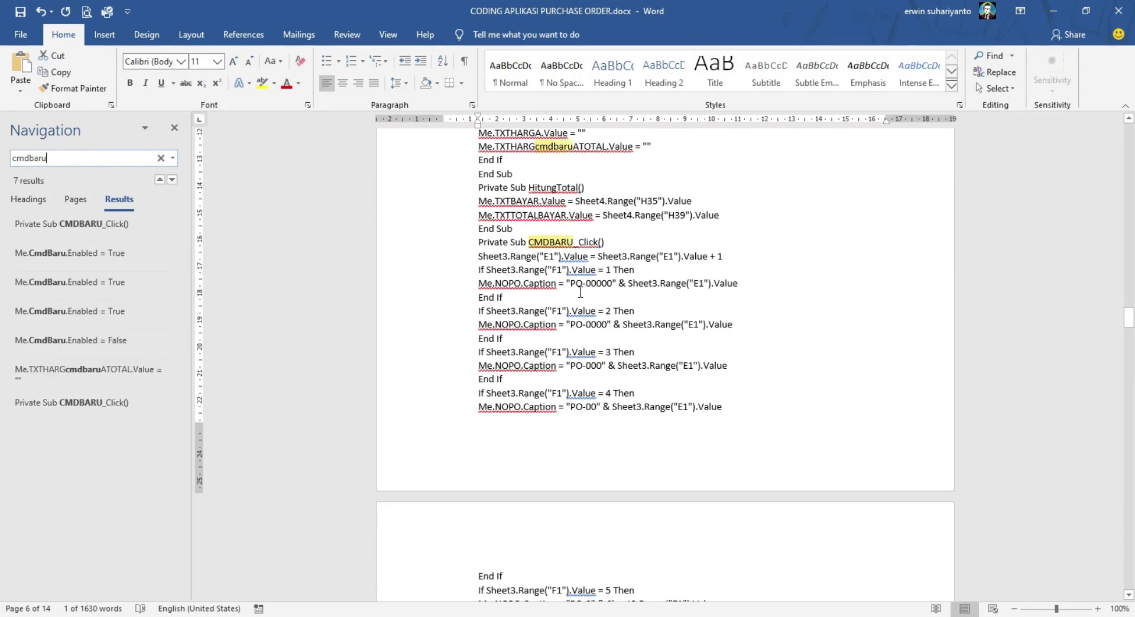
key("BackSpace")
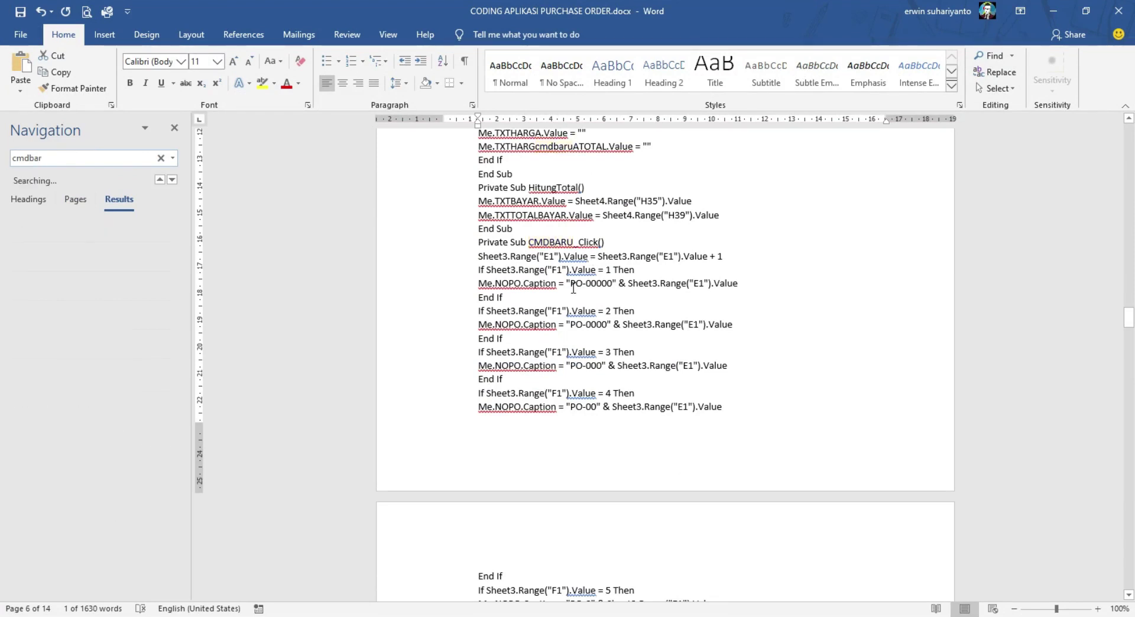
key("BackSpace")
Step: Select and copy the CMDBARU_Click procedure code from the document
left_click(526, 261)
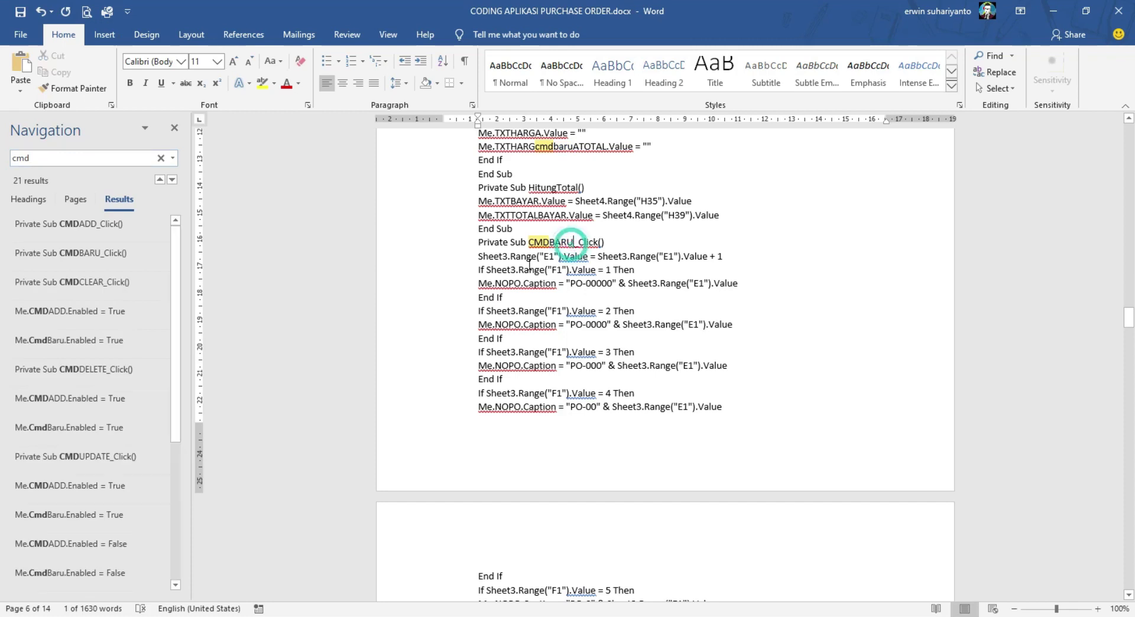
scroll(668, 363, "up", 3)
left_click(618, 332)
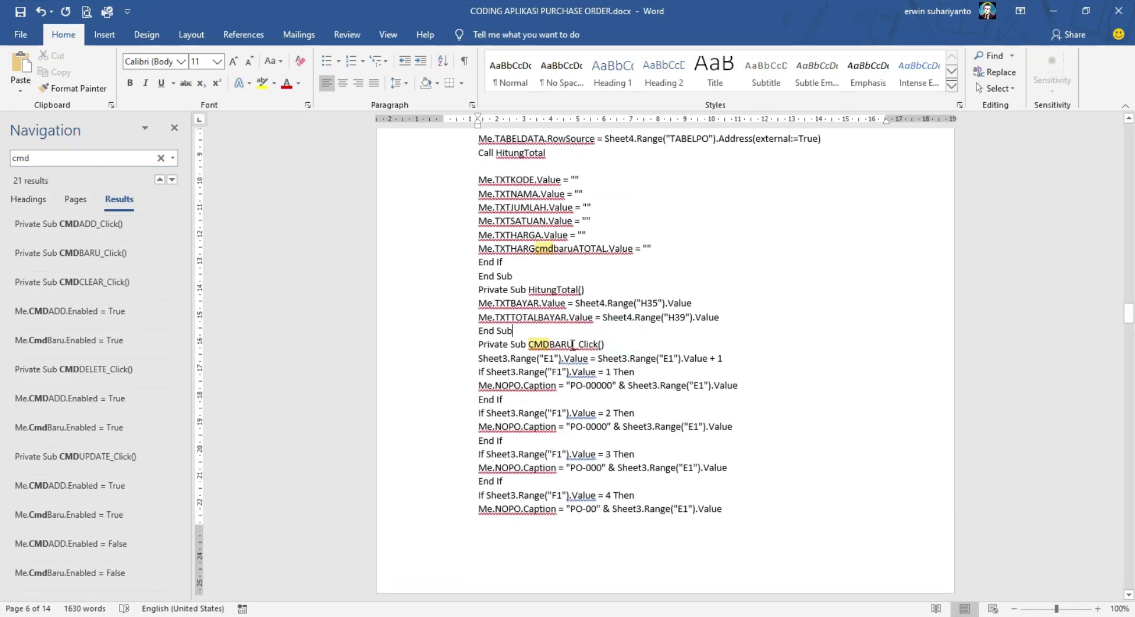
scroll(532, 359, "down", 3)
left_click(473, 242)
mouse_move(518, 250)
left_mouse_down()
mouse_move(642, 597)
mouse_move(556, 259)
left_mouse_up()
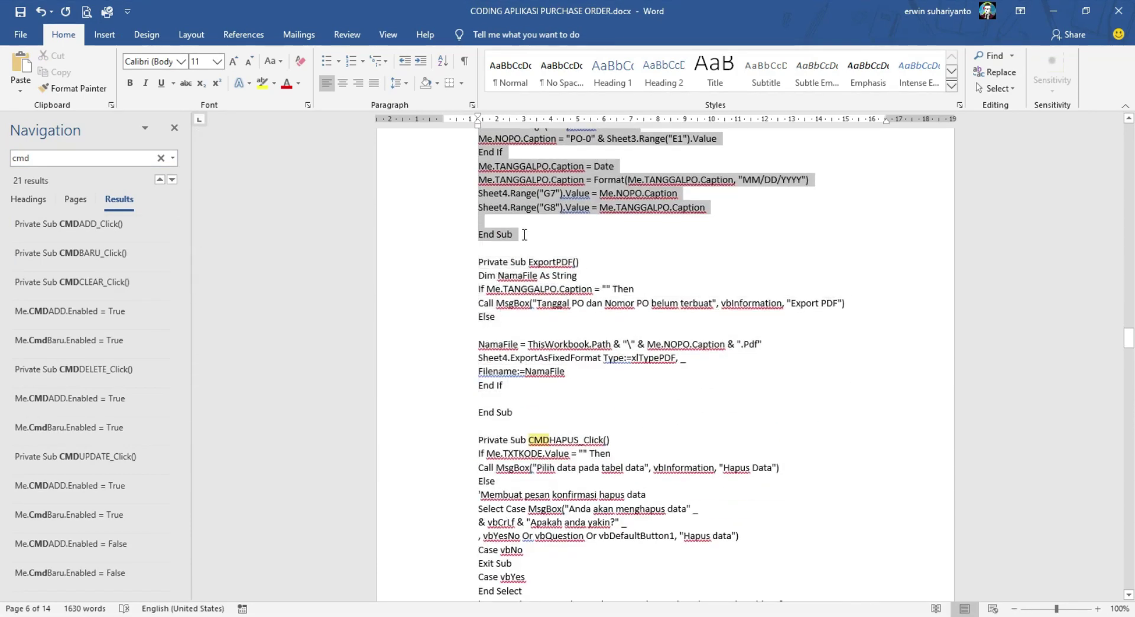
scroll(556, 259, "up", 2)
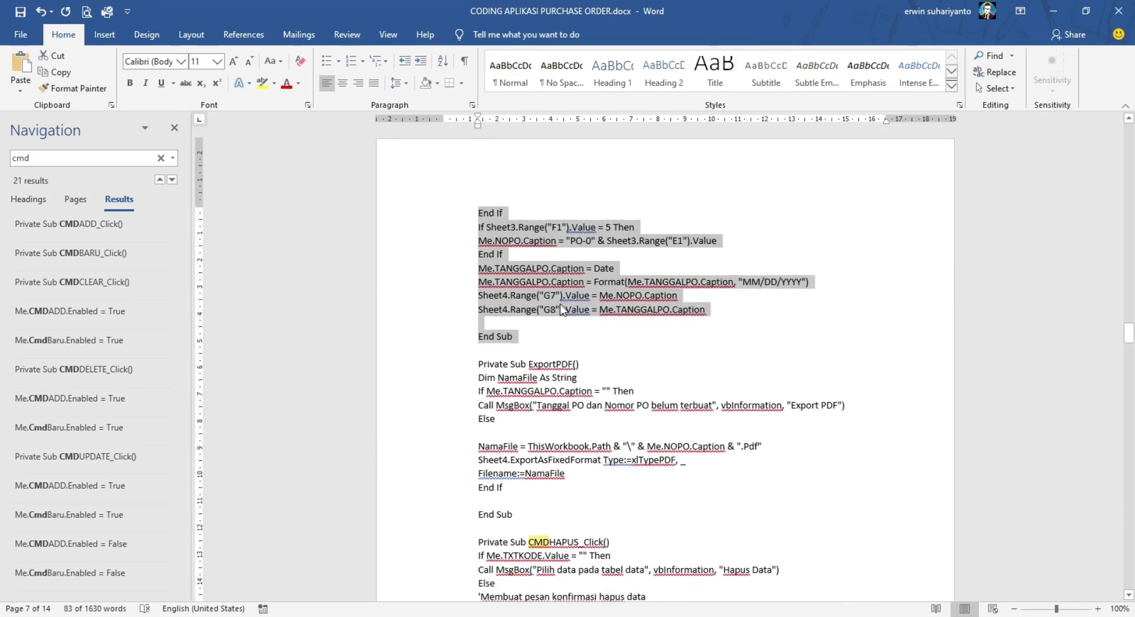
right_click(562, 310)
left_click(548, 311)
key("alt+Tab")
Step: Paste the copied CMDBARU_Click code into the New button's click routine
left_click(761, 92)
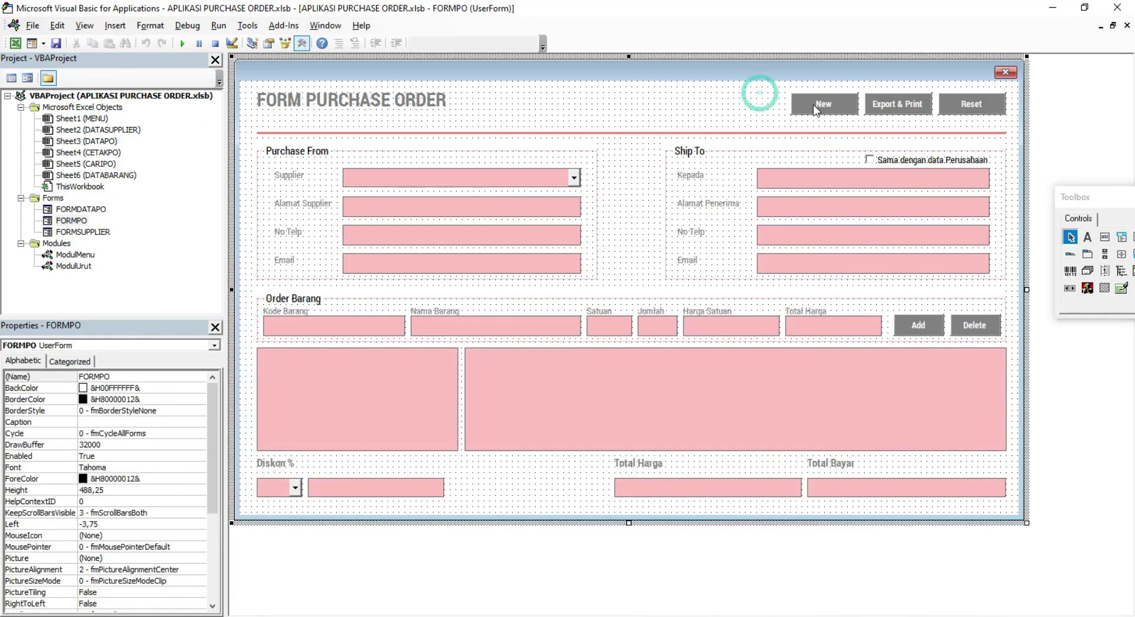
double_click(816, 111)
right_click(297, 95)
left_click(304, 122)
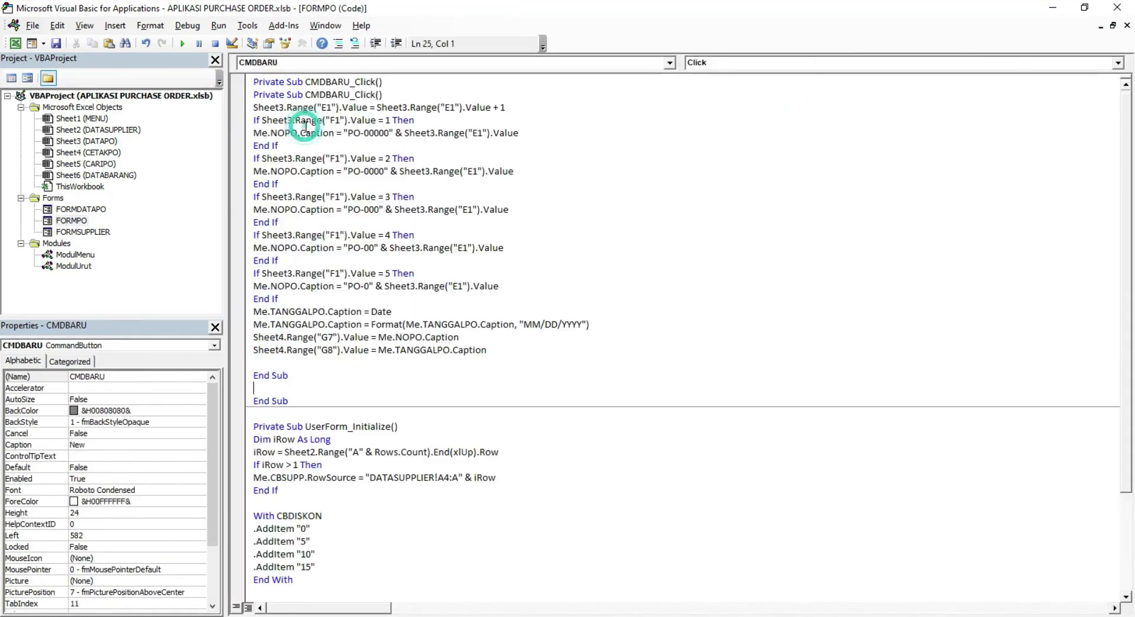
Step: Delete the duplicate Private Sub and End Sub lines plus the leftover blank lines
left_click_drag(390, 81, 232, 87)
key("Delete")
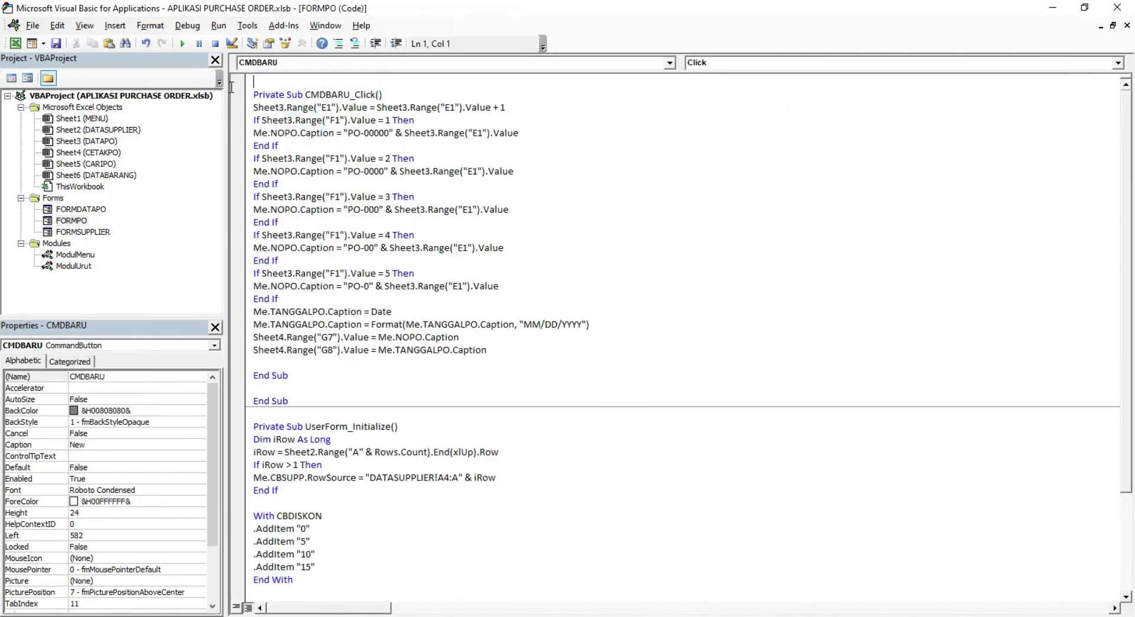
key("Delete")
double_click(298, 390)
key("BackSpace")
key("BackSpace")
key("BackSpace")
left_click(264, 350)
key("Delete")
left_click(360, 235)
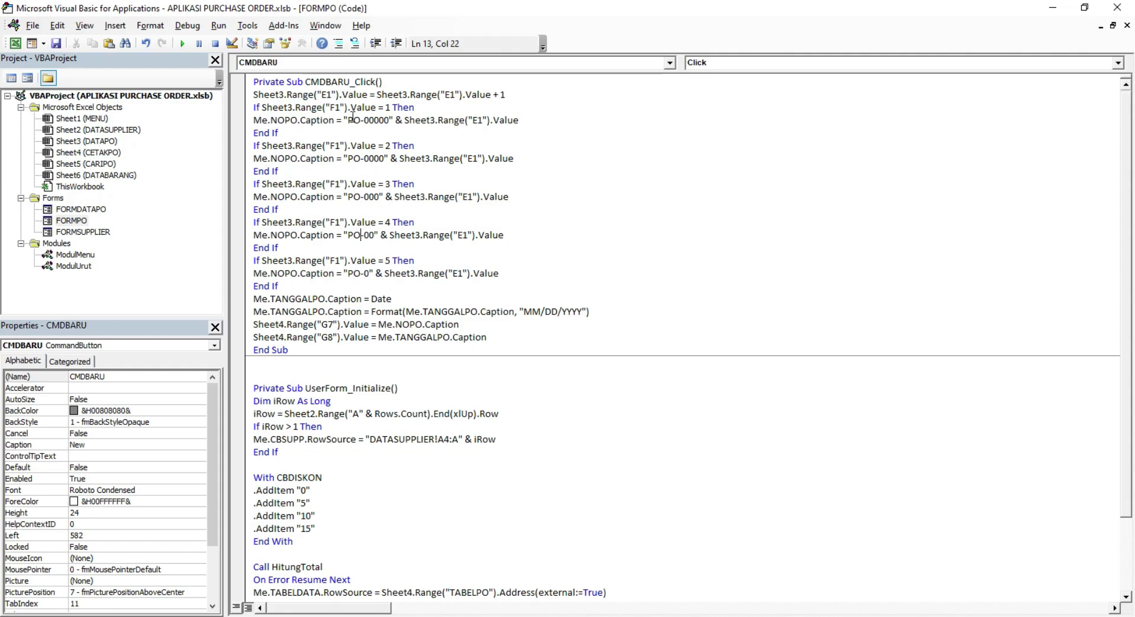
Step: Highlight the PO-00000, PO-0000 and PO-000 prefixes in the PO-number code
left_click_drag(347, 121, 388, 121)
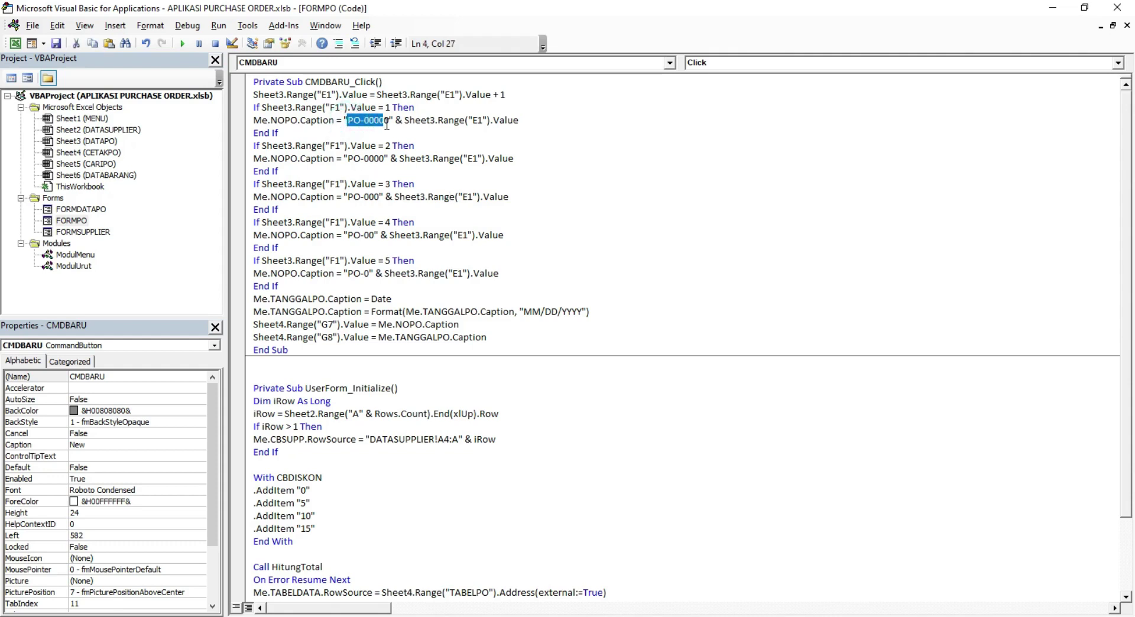
left_click_drag(347, 159, 388, 158)
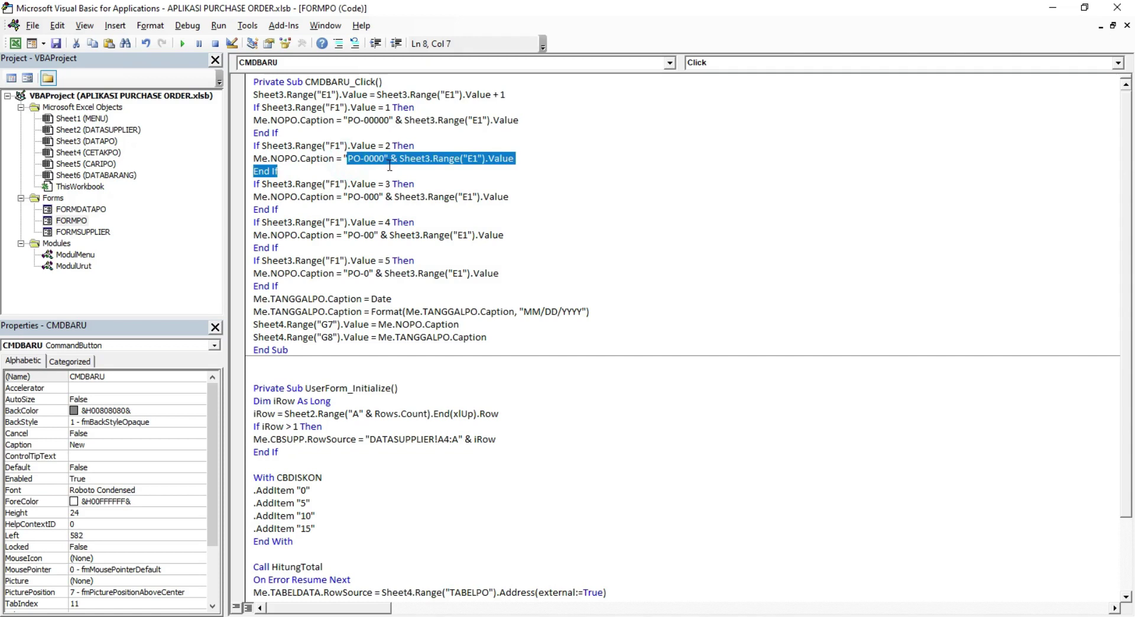
left_click_drag(347, 197, 380, 197)
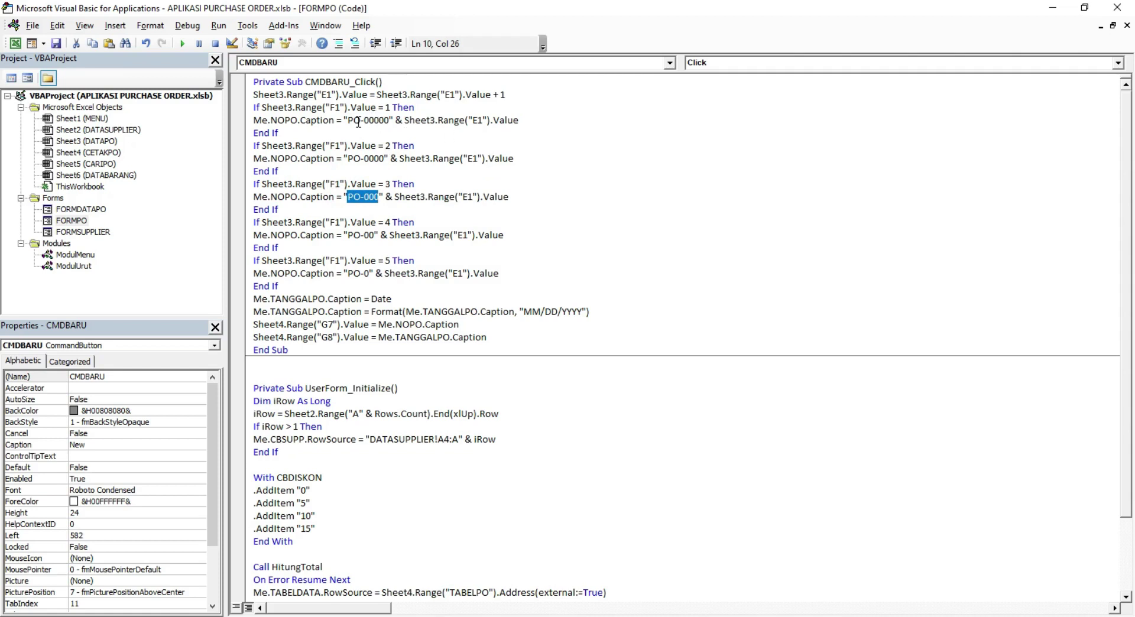
left_click(365, 211)
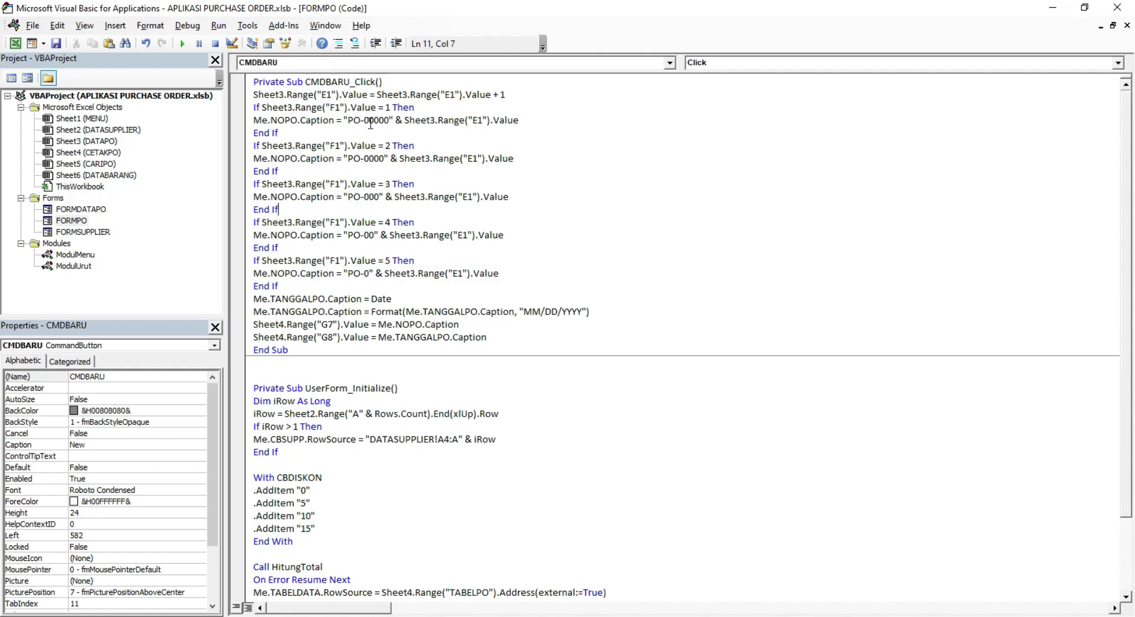
Step: Check the DATAPO sheet's counter 28 in E1 and the =LEN(E1) formula in F1
left_click(1053, 8)
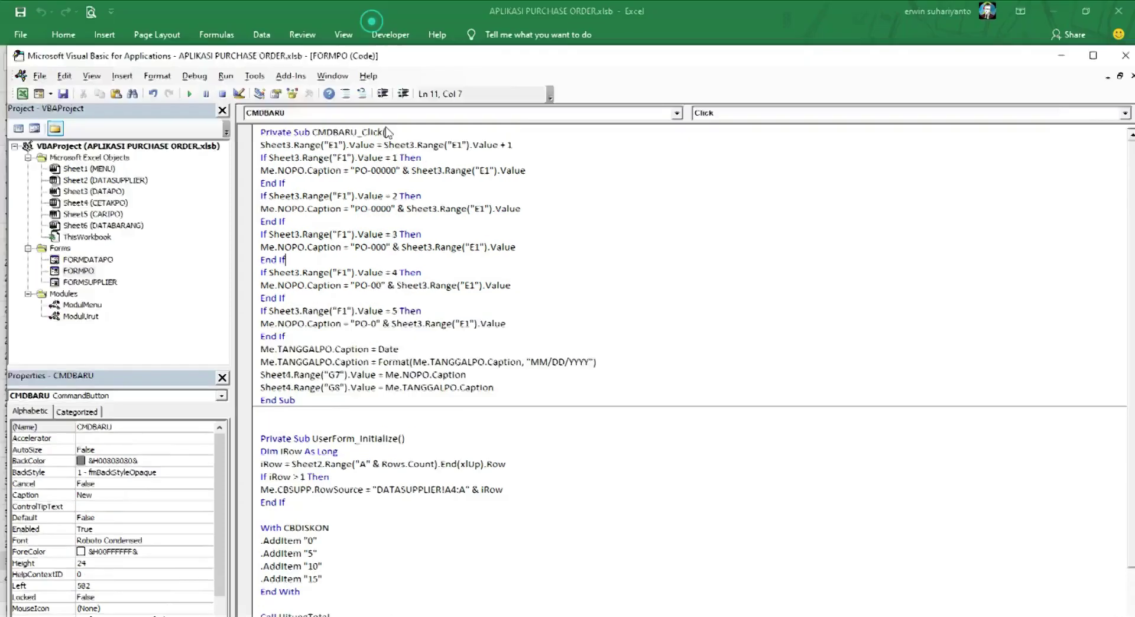
left_click(529, 169)
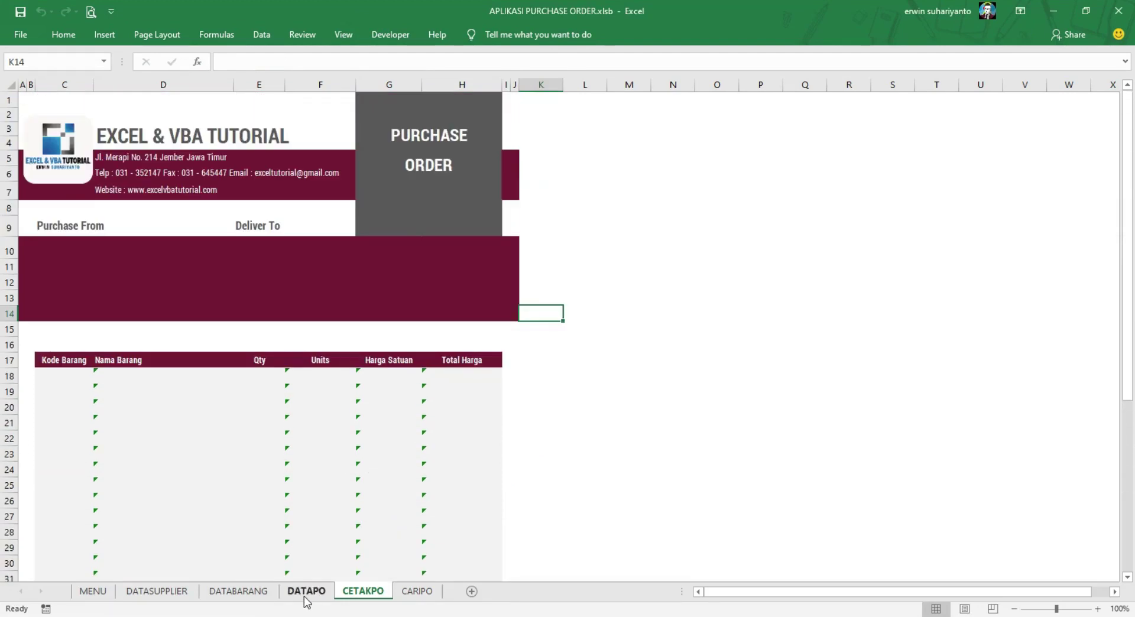
left_click(305, 591)
left_click(448, 121)
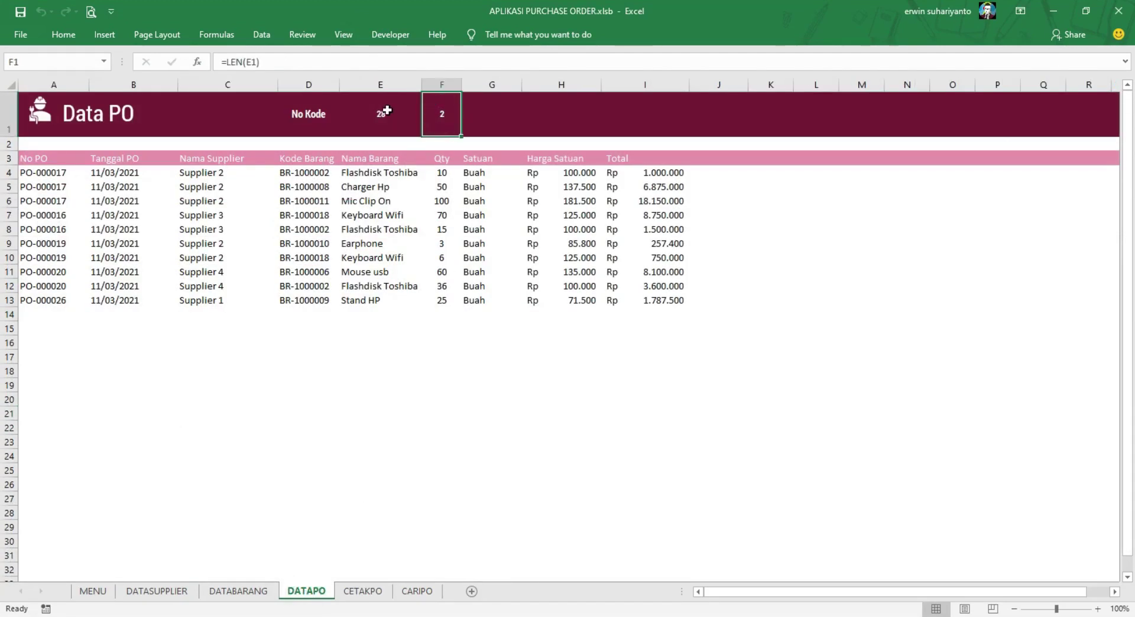
left_click(385, 113)
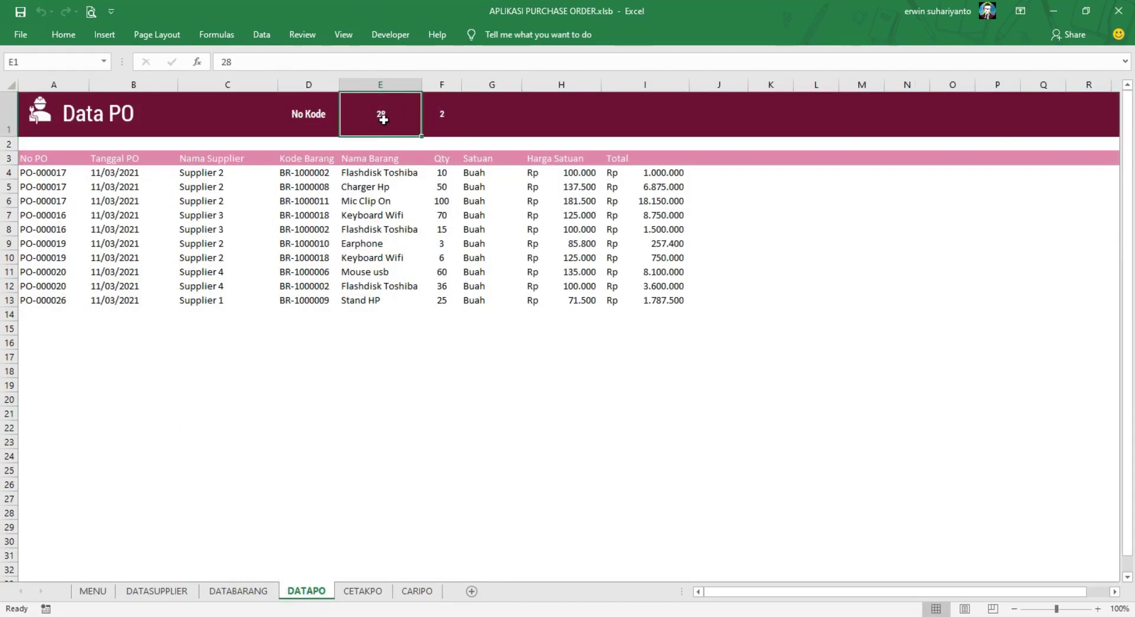
key("alt+F11")
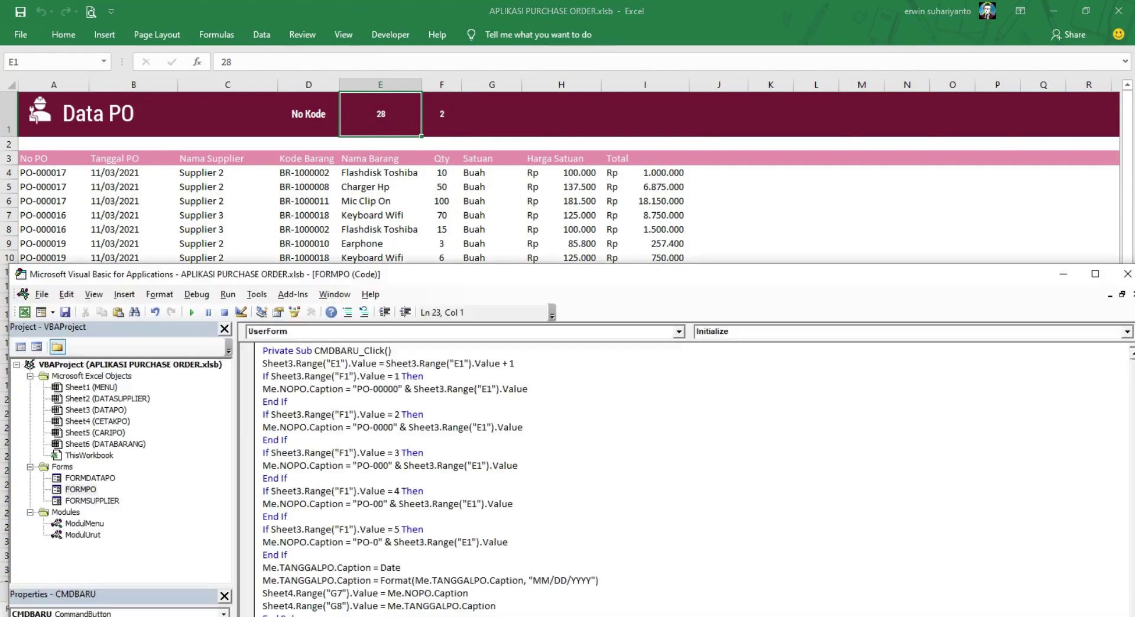
left_click_drag(377, 279, 504, 153)
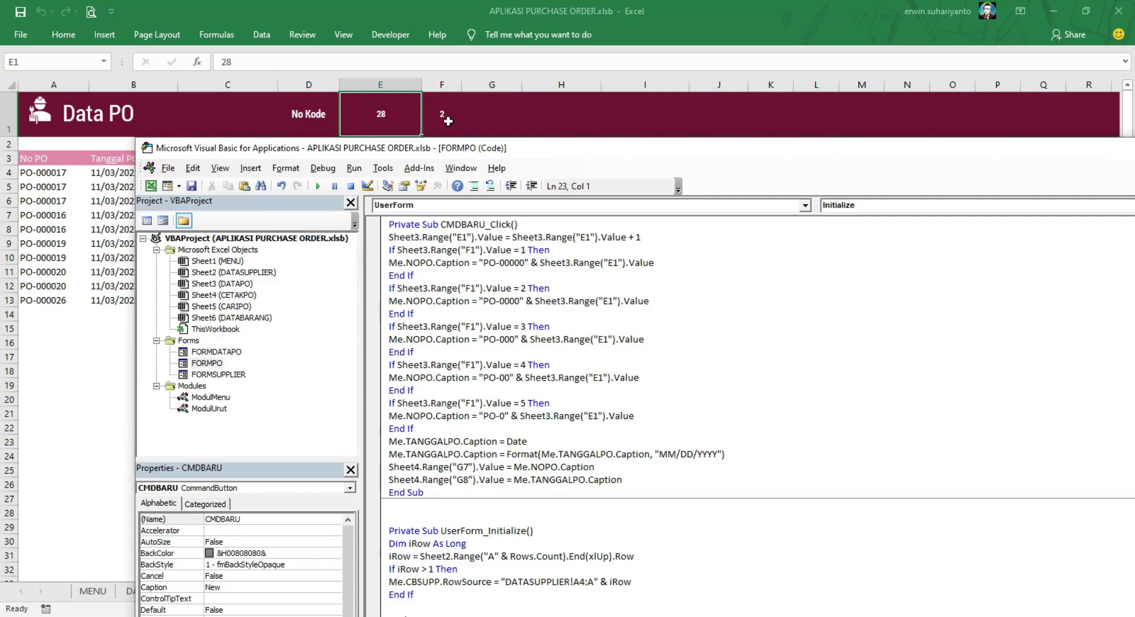
left_click(485, 265)
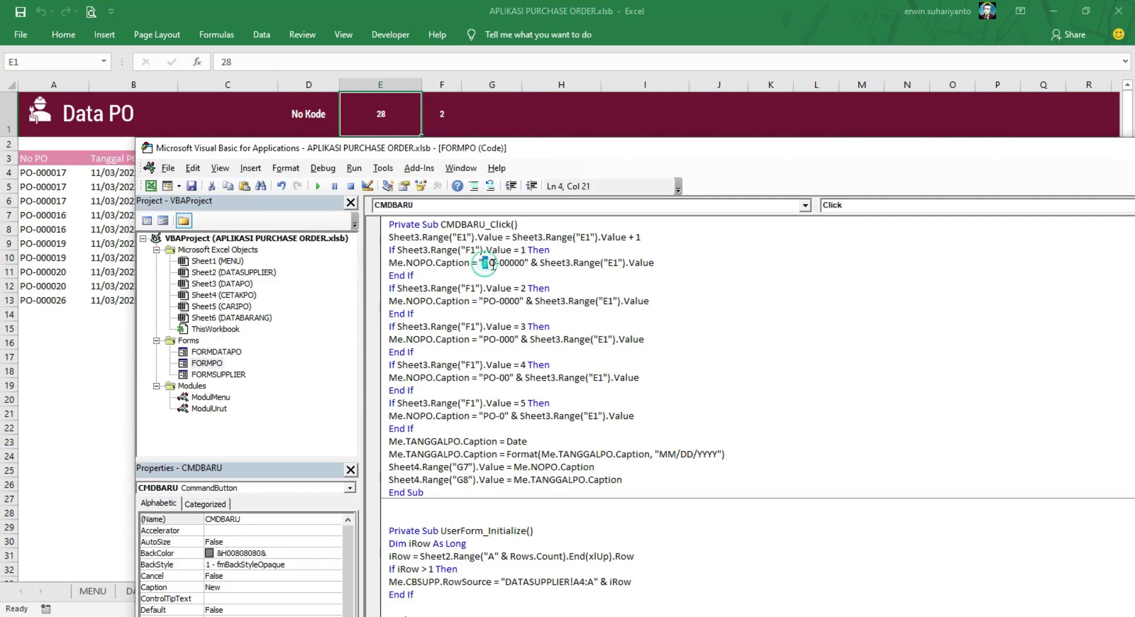
left_click(502, 265)
left_click_drag(500, 265, 525, 267)
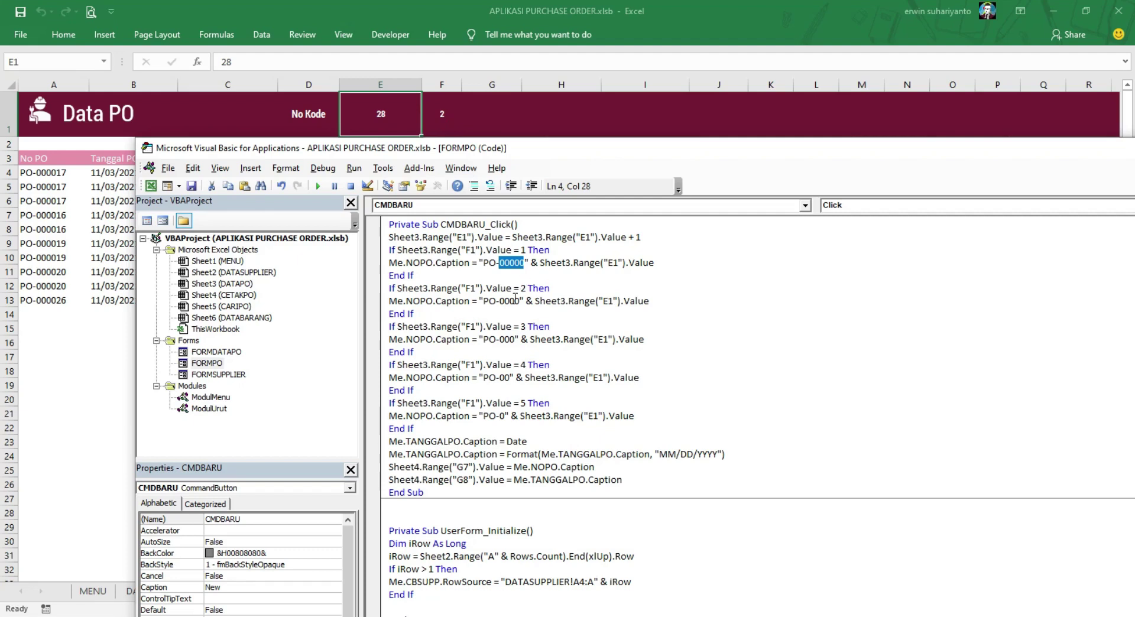
left_click_drag(500, 301, 520, 300)
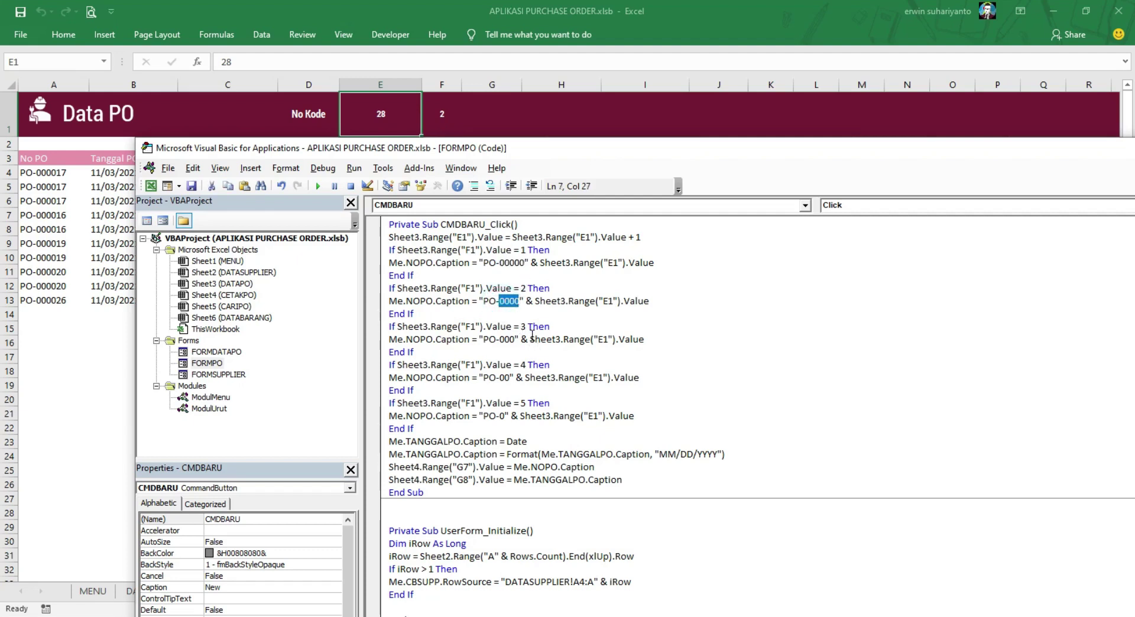
left_click_drag(515, 339, 499, 340)
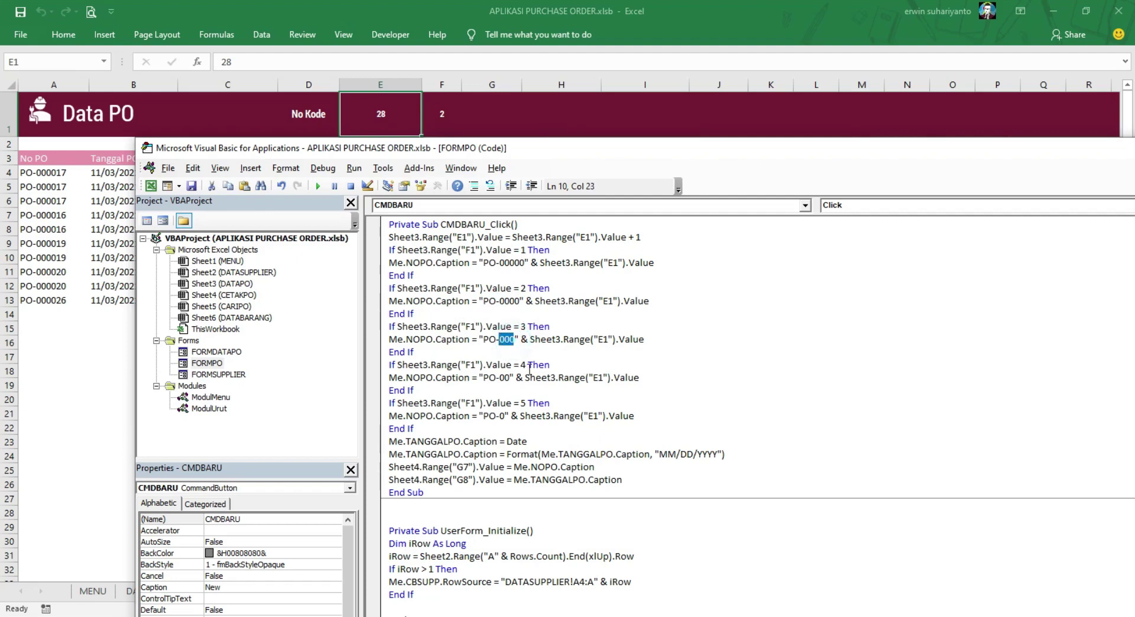
left_click_drag(509, 379, 500, 378)
left_click_drag(507, 416, 500, 416)
left_click_drag(483, 263, 524, 262)
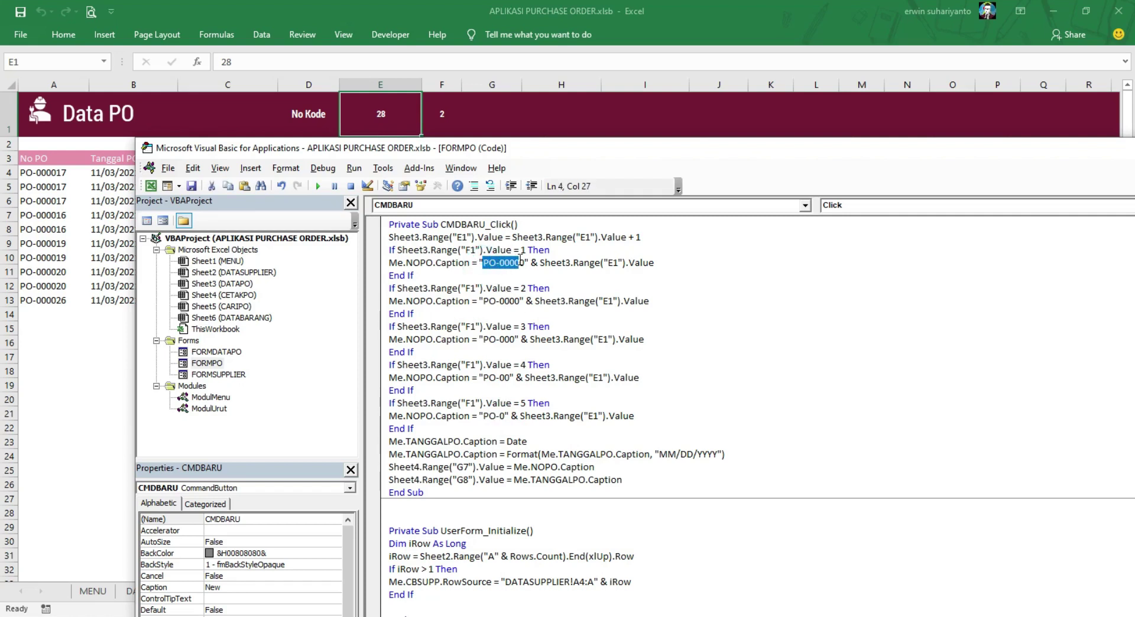
left_click(500, 302)
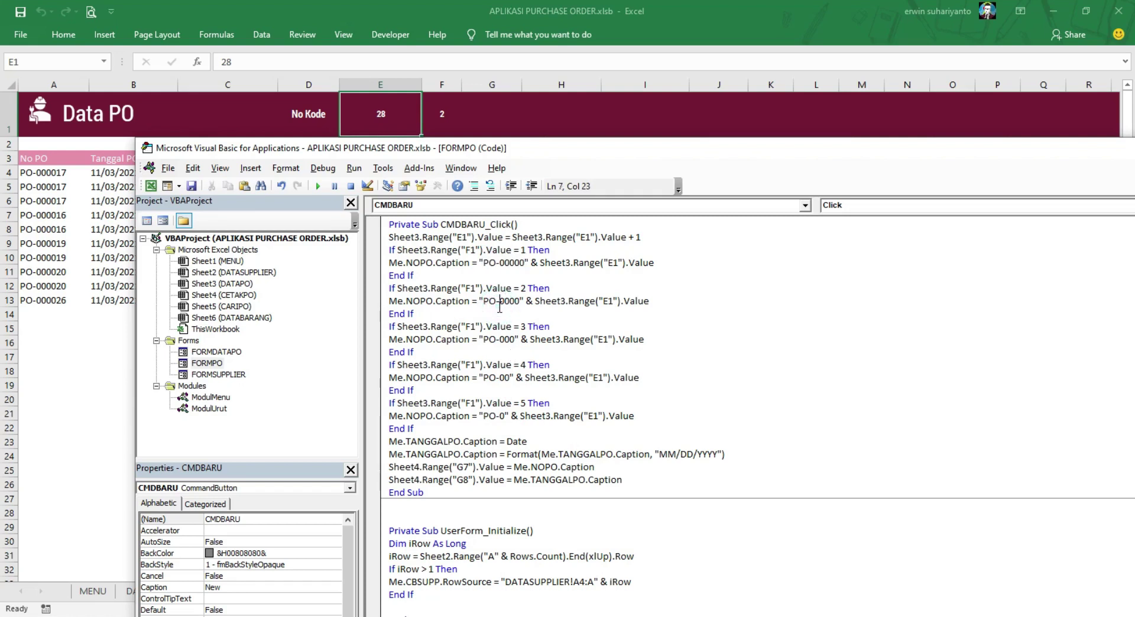
left_click_drag(483, 262, 524, 262)
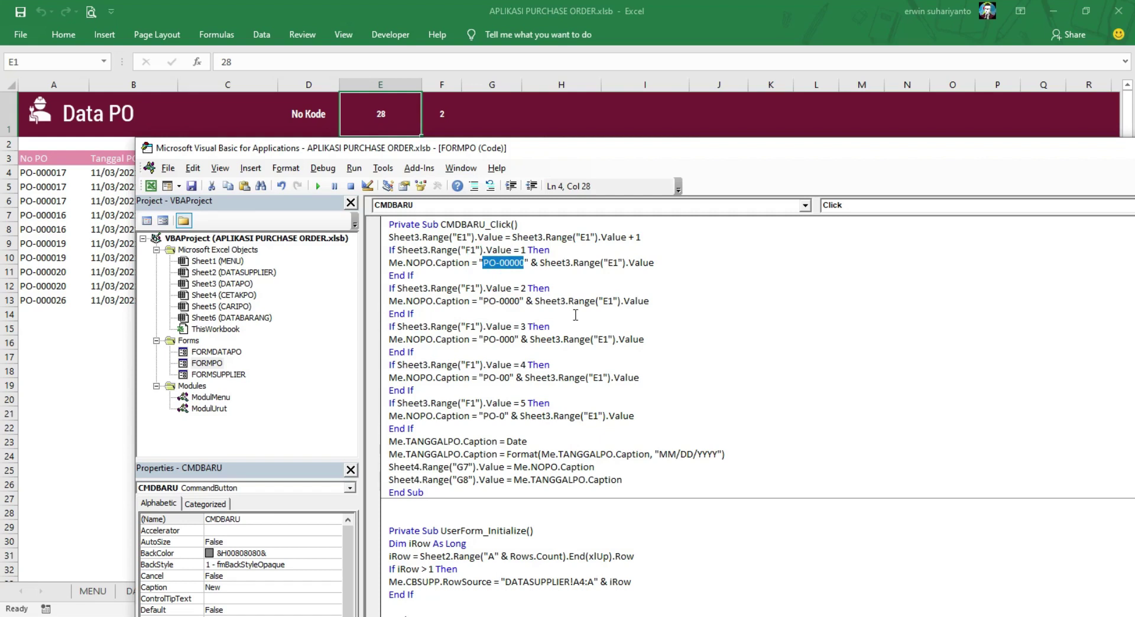
type("PO-10000")
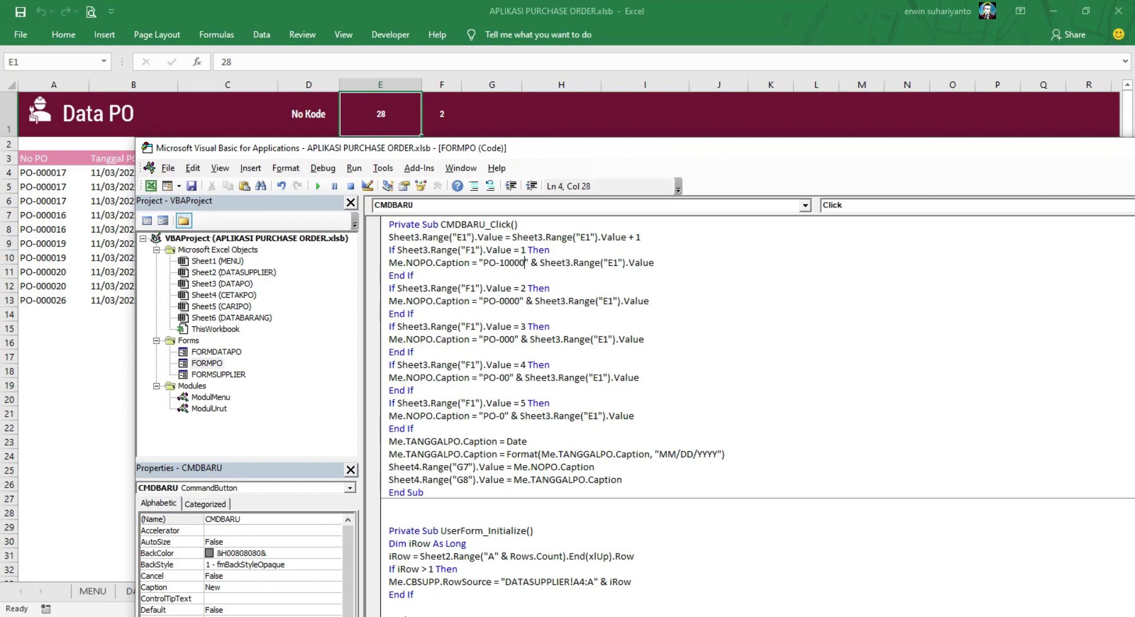
key("ctrl+z")
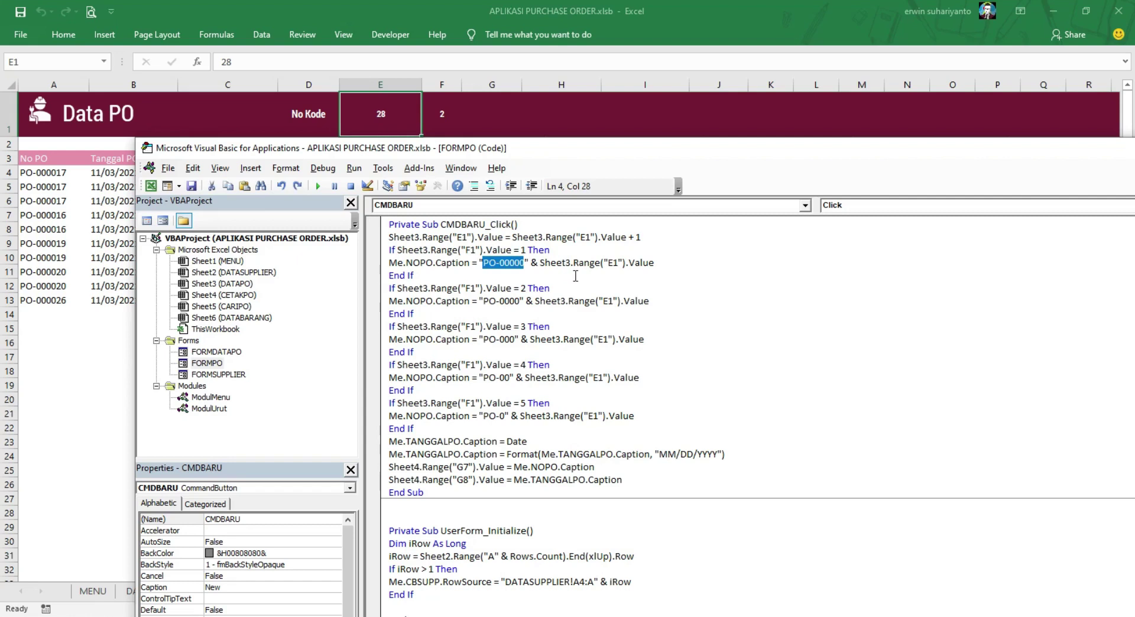
left_click(514, 274)
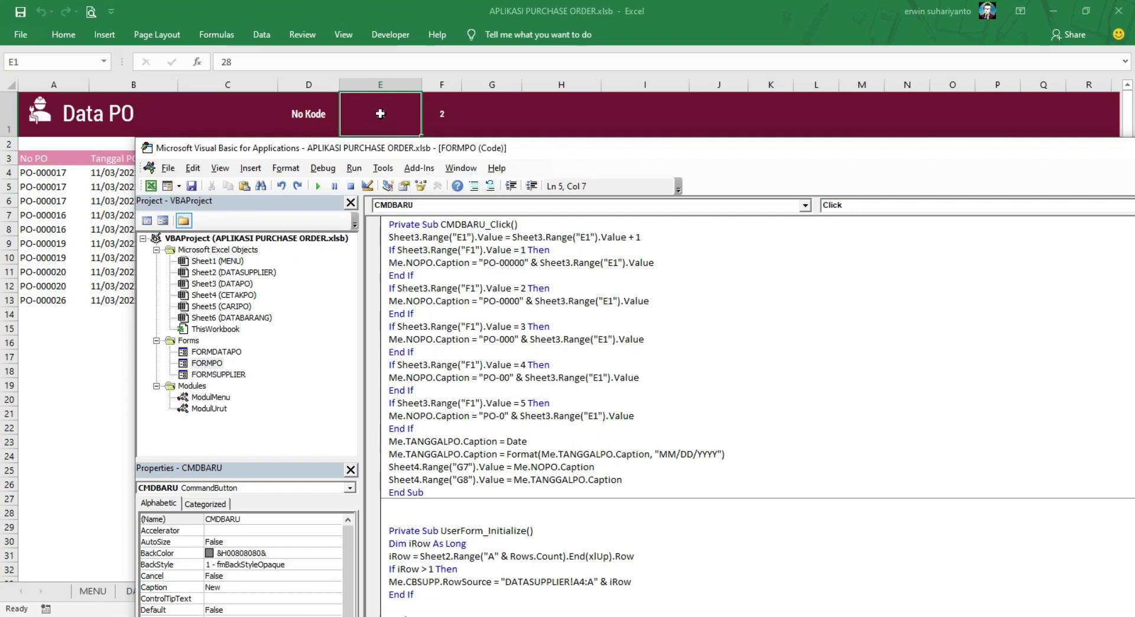
left_click_drag(393, 150, 482, 201)
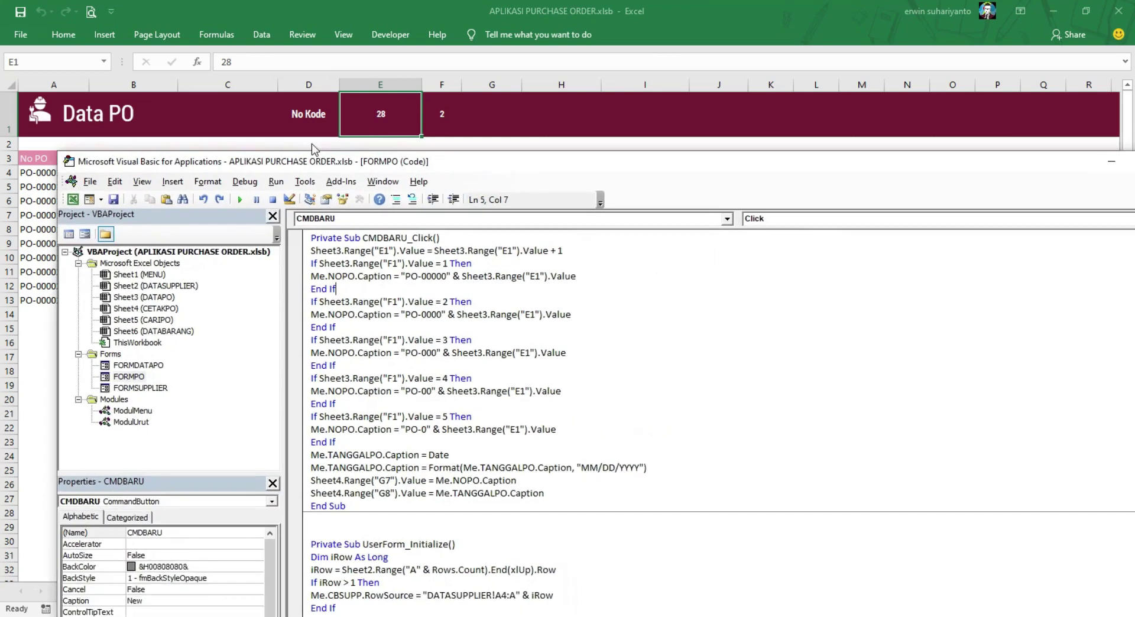
Step: Review the code setting TANGGALPO to Date in MM/DD/YYYY format, then show the form design
left_click_drag(486, 201, 311, 138)
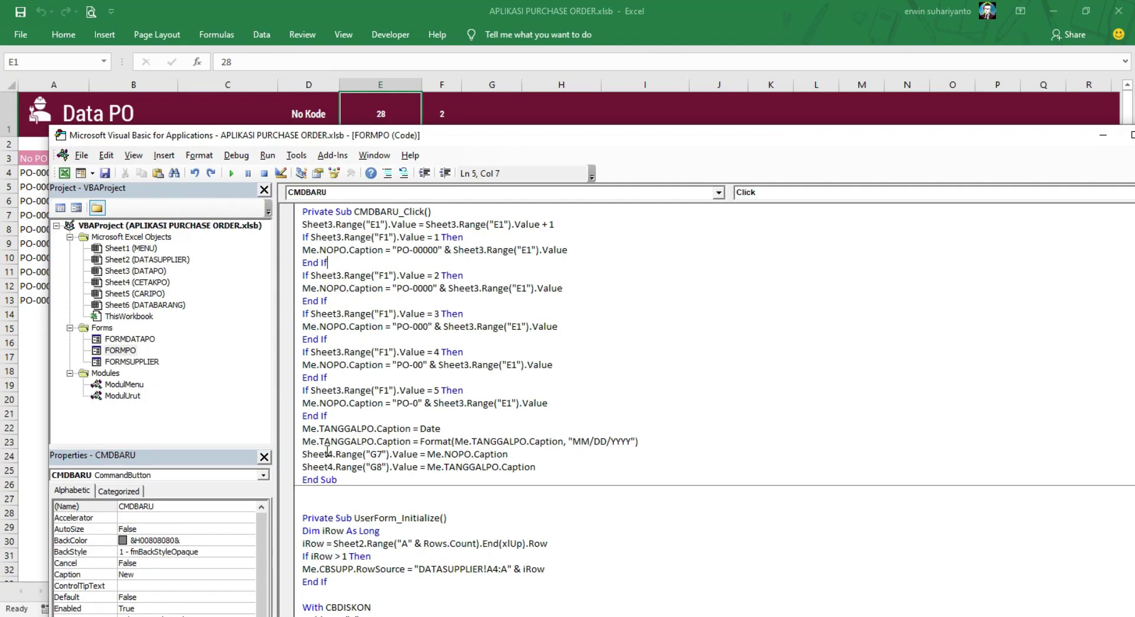
double_click(333, 430)
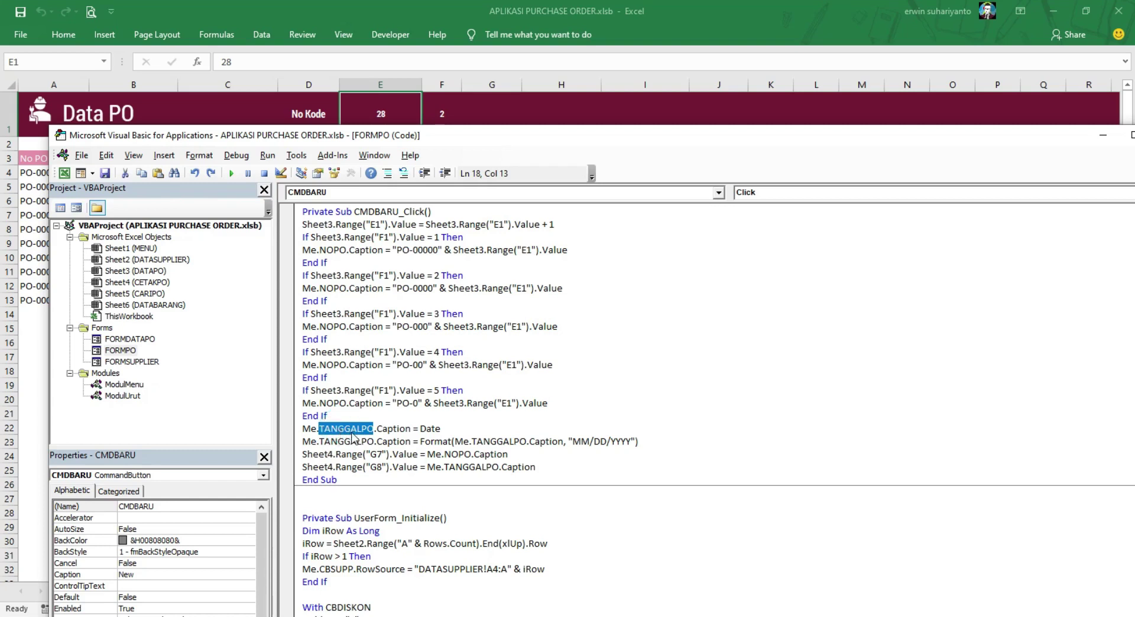
double_click(433, 428)
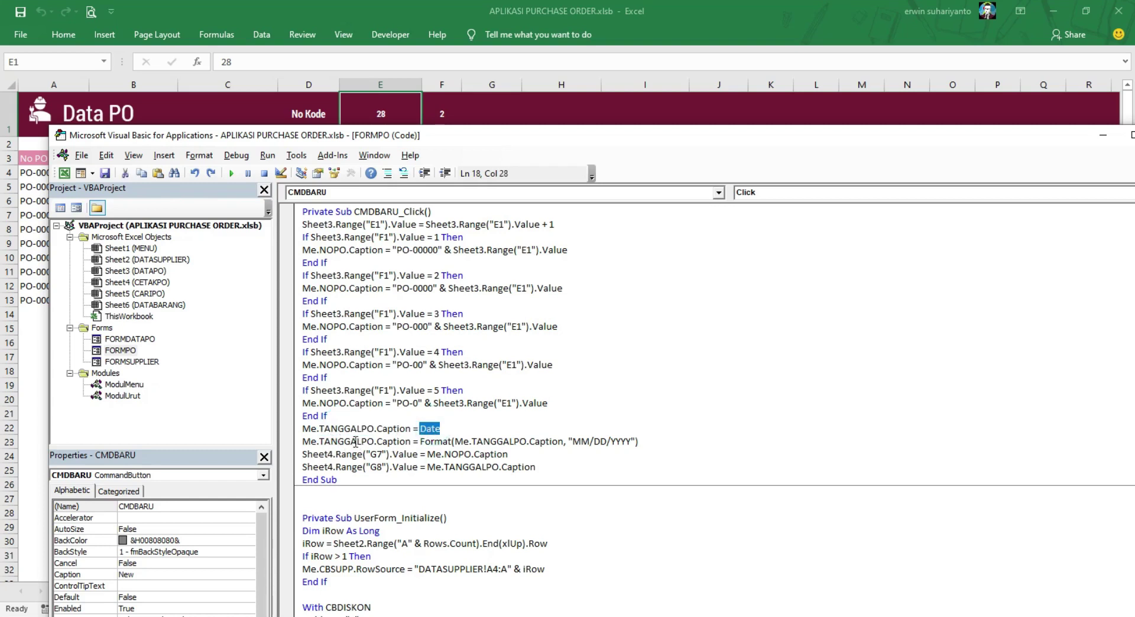
double_click(329, 442)
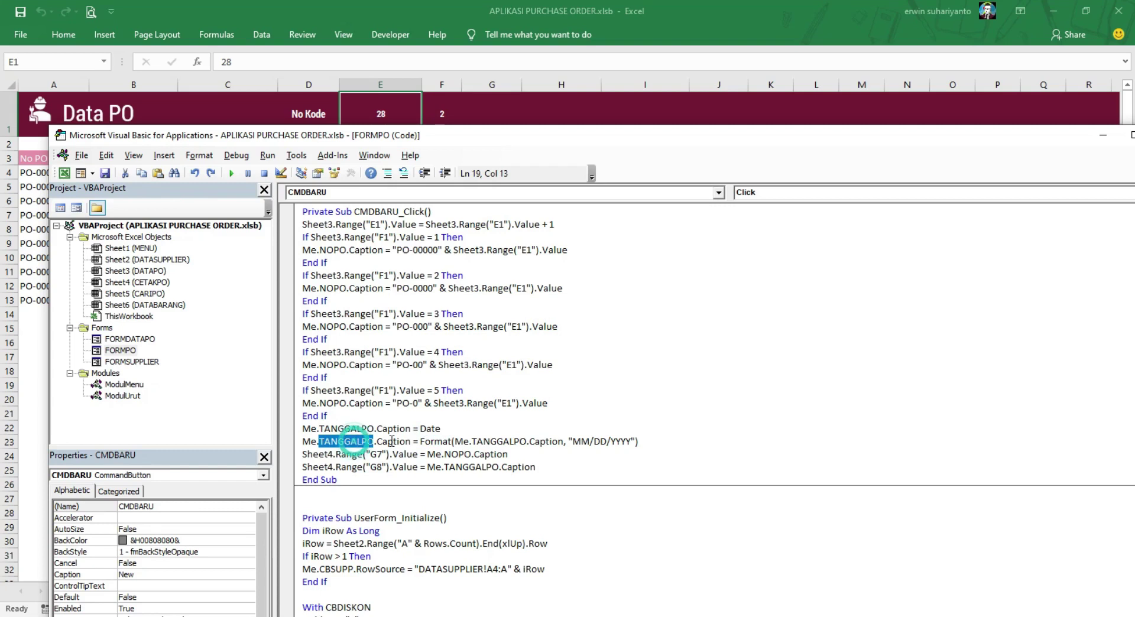
double_click(581, 442)
double_click(601, 442)
double_click(615, 443)
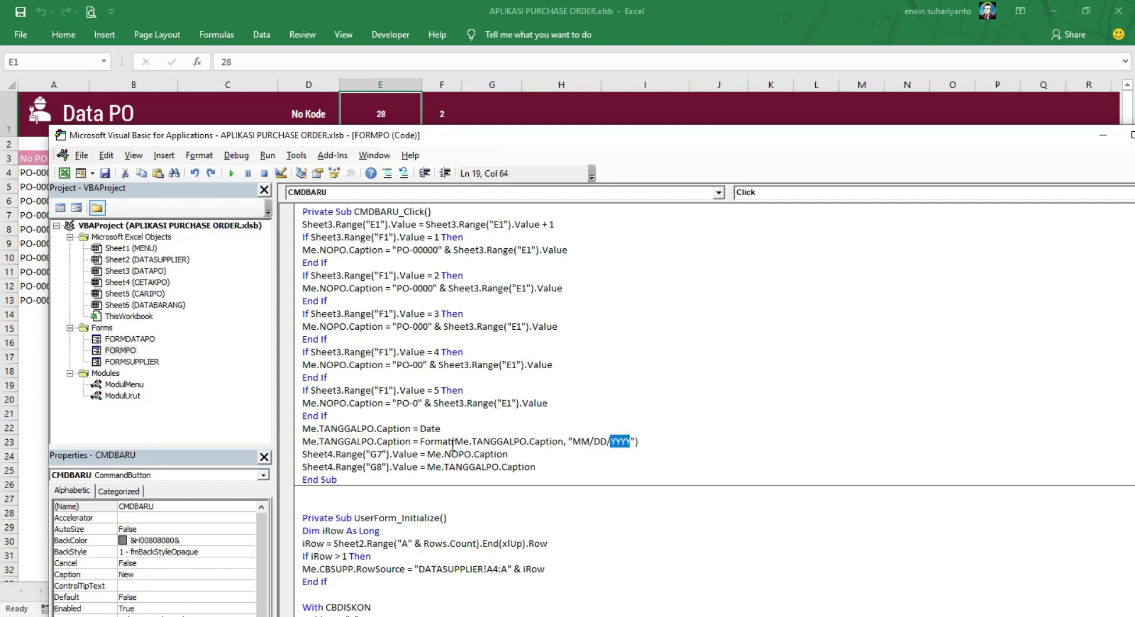
double_click(343, 442)
double_click(343, 442)
double_click(120, 350)
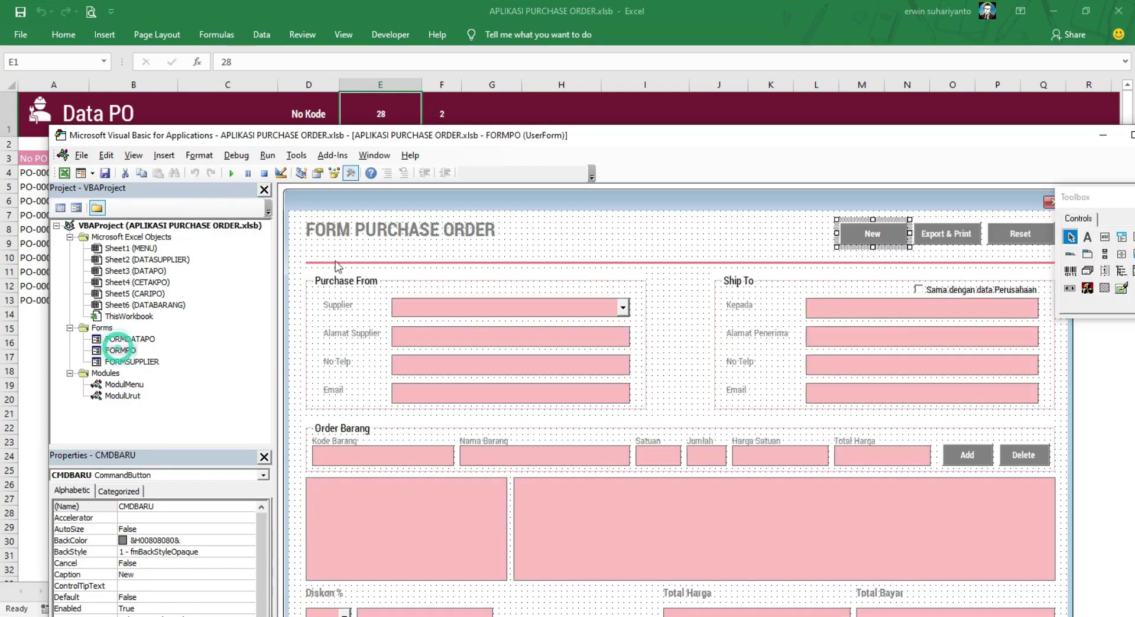
Step: Highlight NOPO in the New button code and confirm the matching NOPO label on the form
left_click(361, 244)
double_click(880, 232)
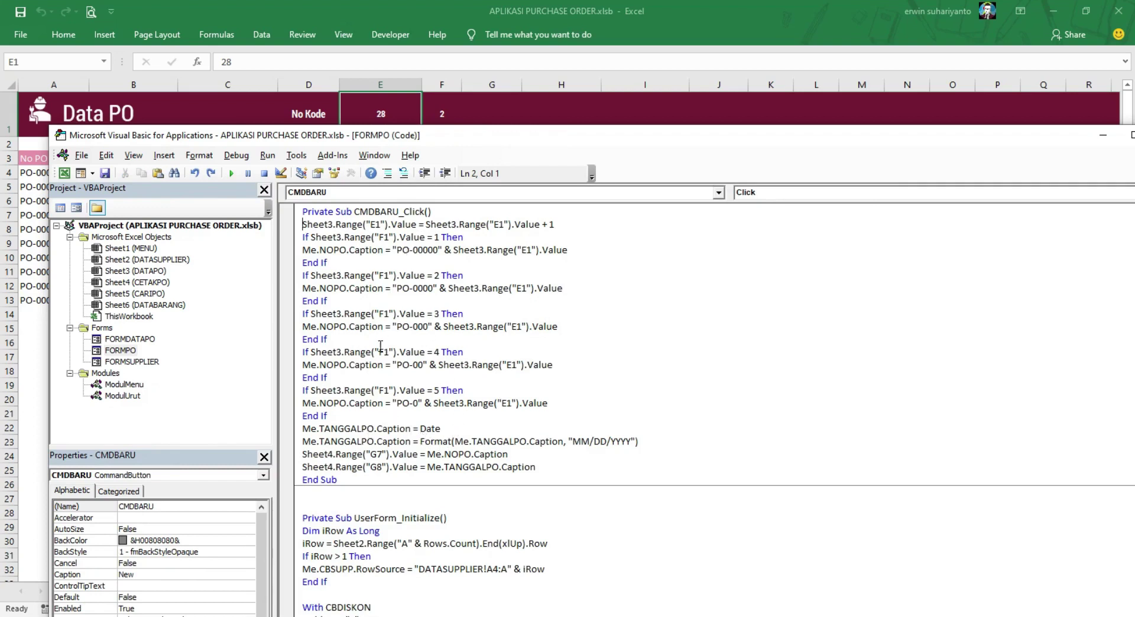
double_click(339, 249)
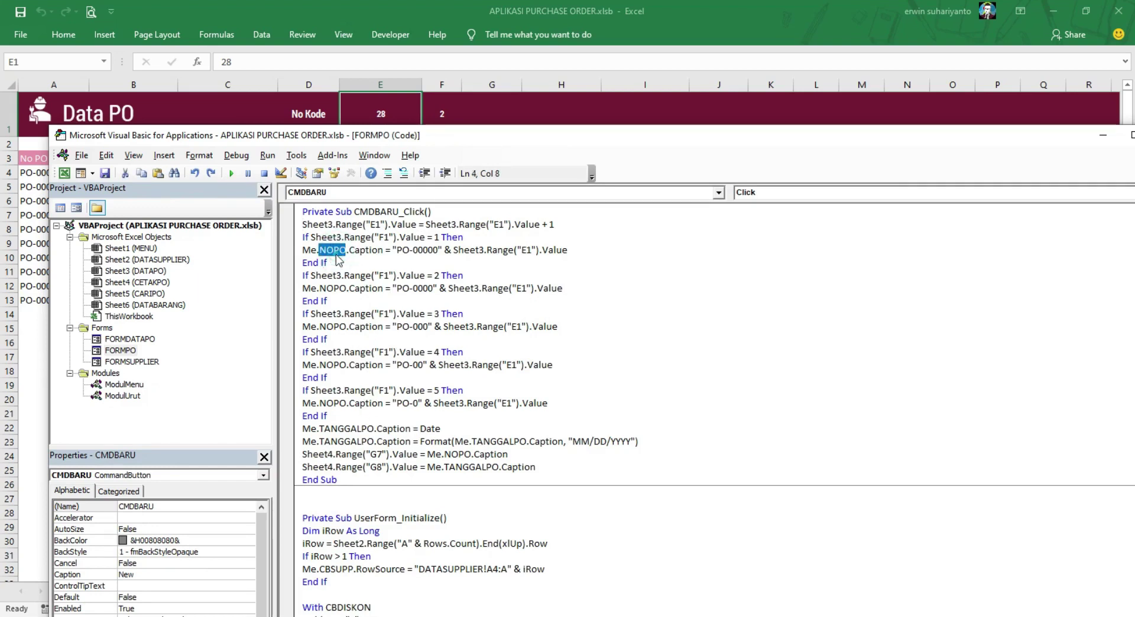
double_click(332, 288)
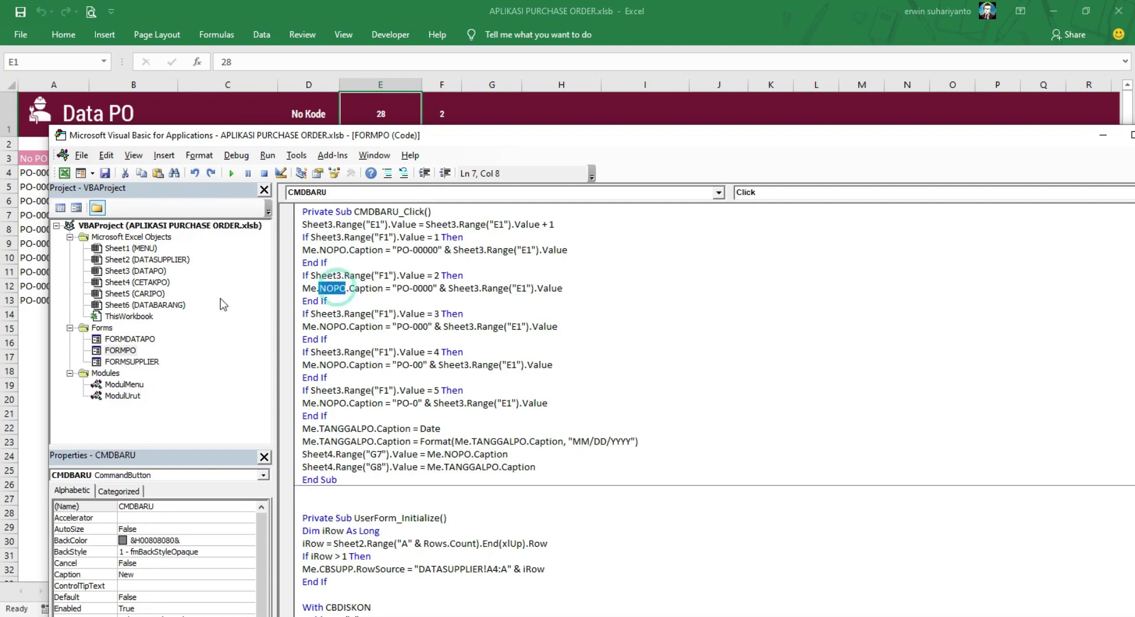
double_click(127, 352)
left_click(408, 255)
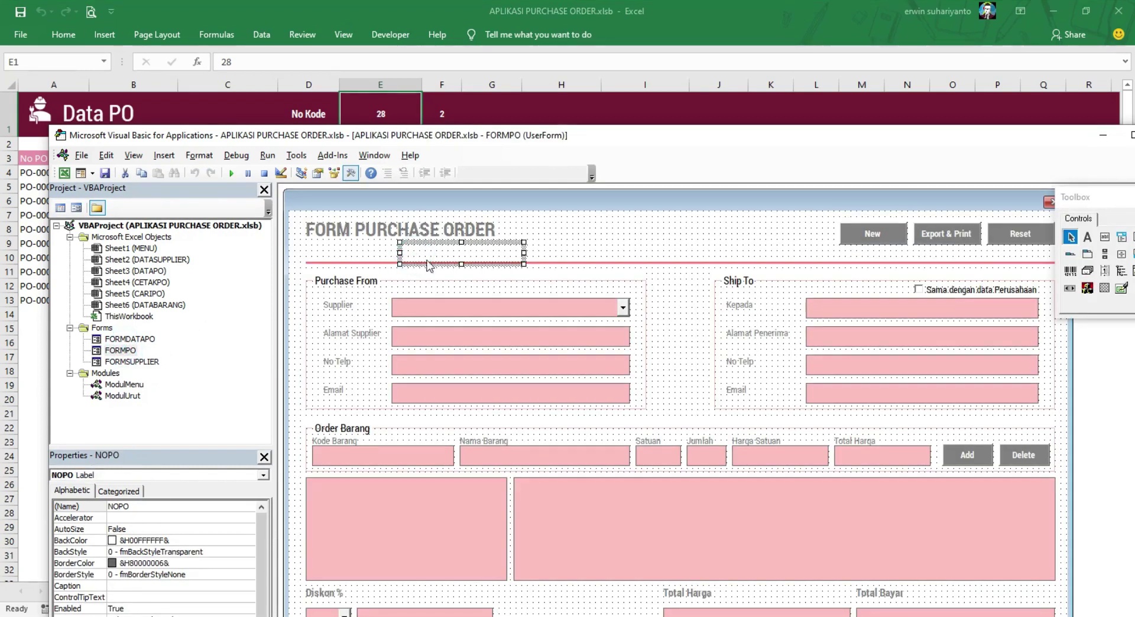
left_click(148, 505)
Step: Review the lines writing NOPO and TANGGALPO to Sheet4 cells G7 and G8
double_click(873, 234)
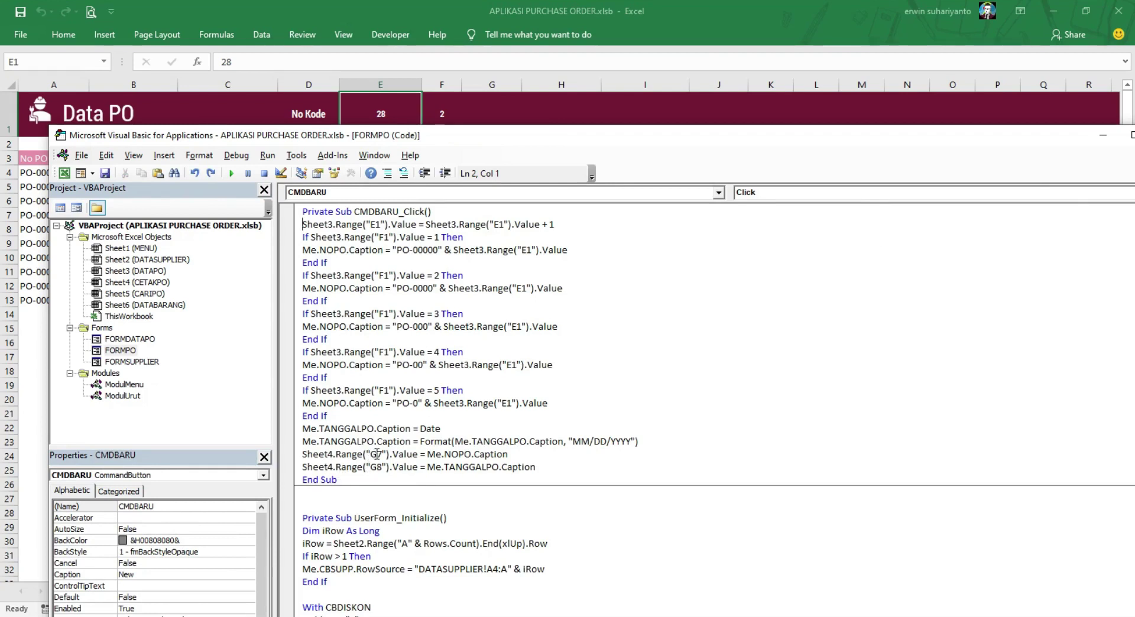
left_click(445, 454)
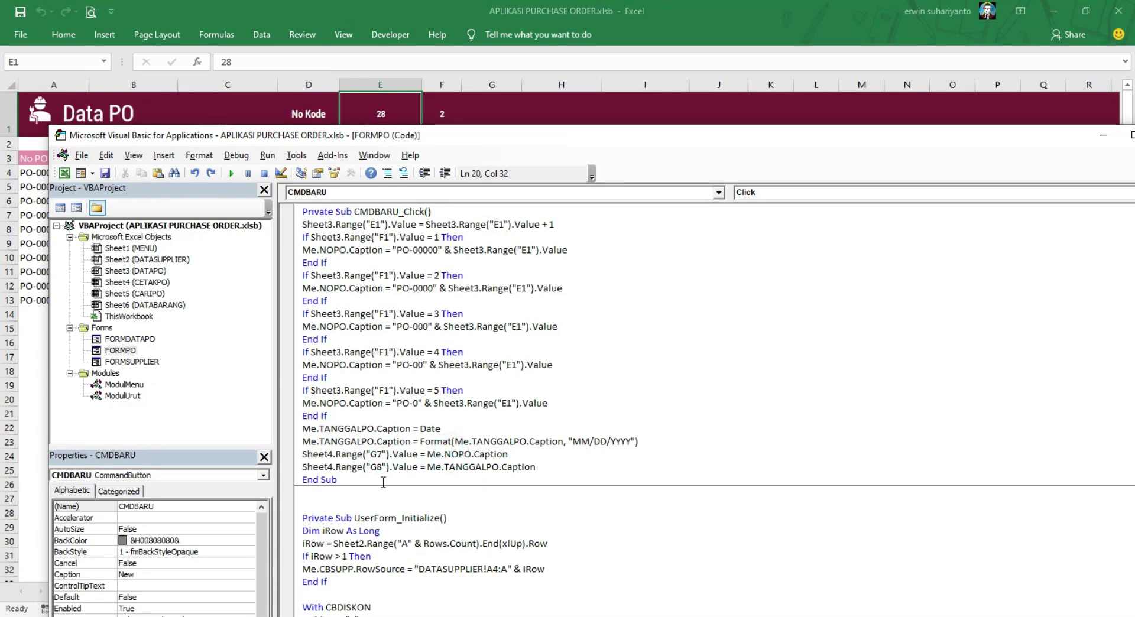
double_click(455, 467)
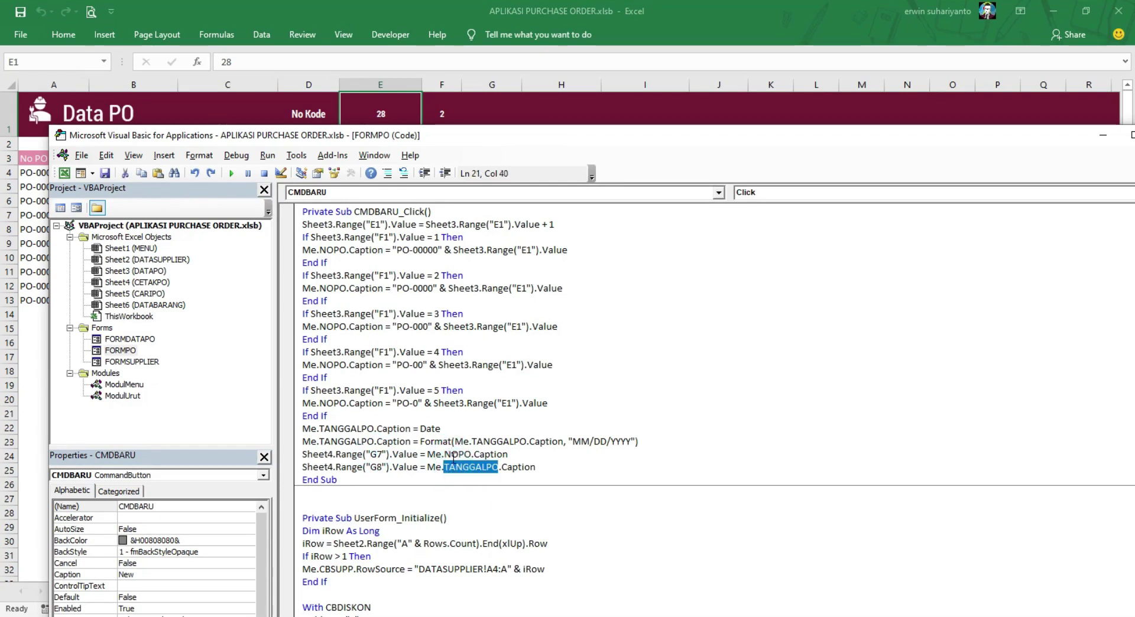
left_click(828, 18)
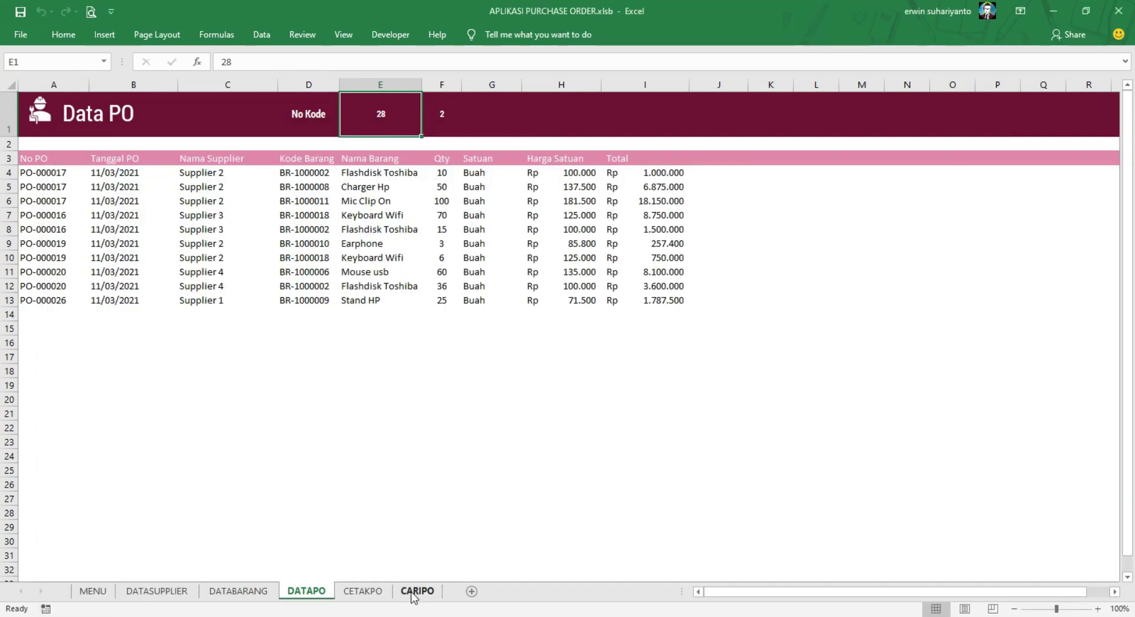
Step: Browse the CARIPO, DATABARANG, MENU and CETAKPO sheets and check the empty G7 and G8 cells
left_click(417, 591)
left_click(239, 592)
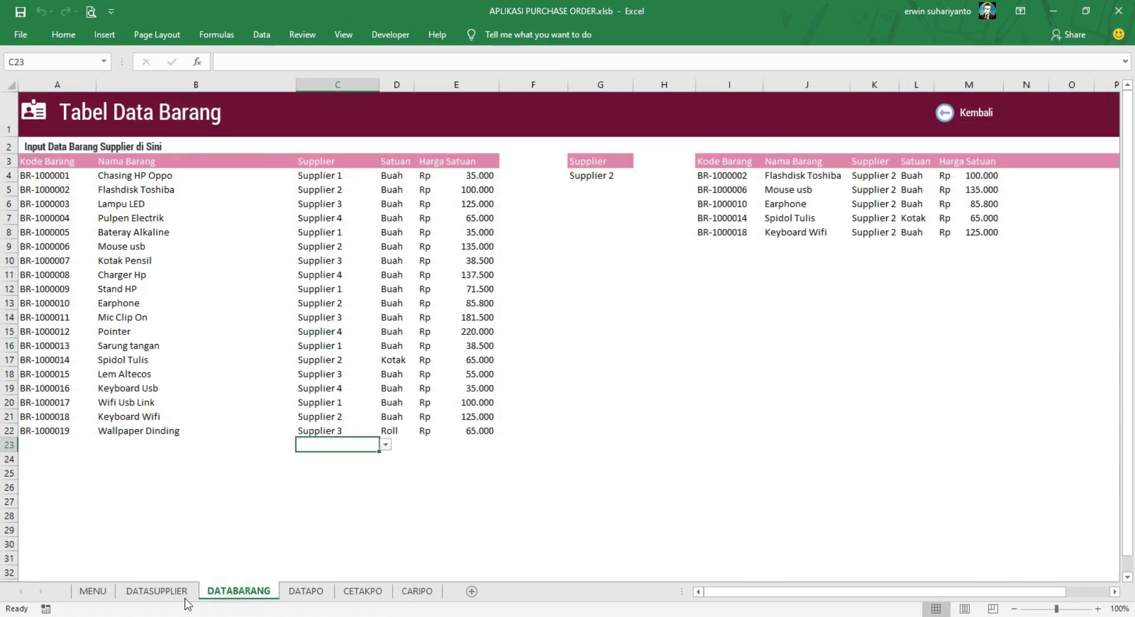
left_click(93, 591)
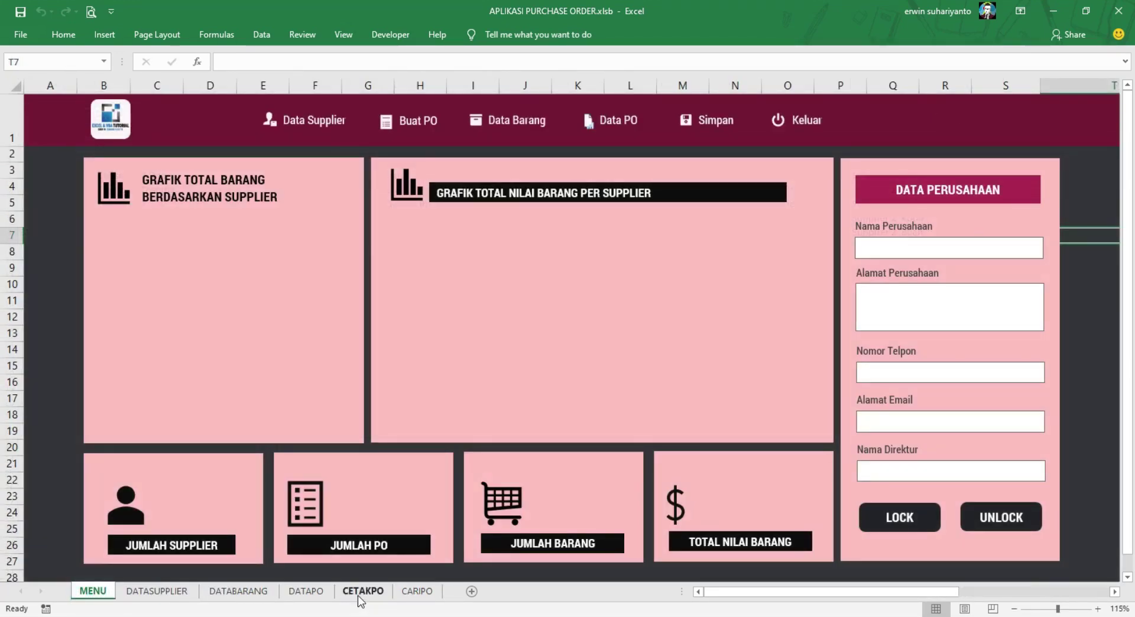
left_click(361, 593)
left_click(418, 193)
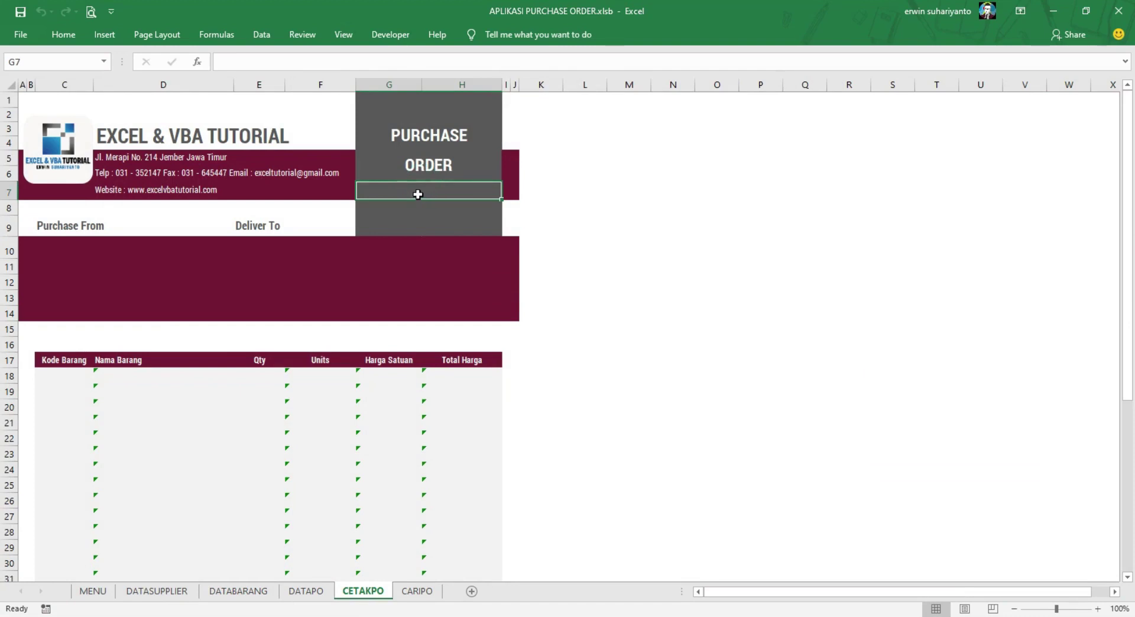
left_click(419, 208)
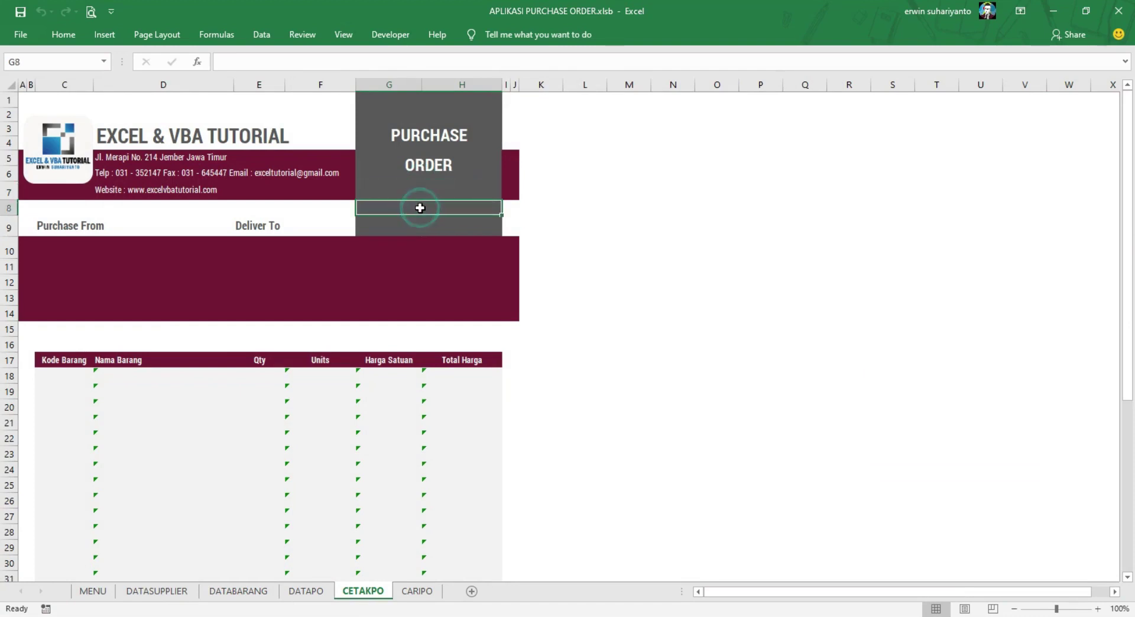
left_click(424, 189)
left_click(423, 208)
Step: Reopen the VBA editor full screen with the FORMPO form design
key("alt+F11")
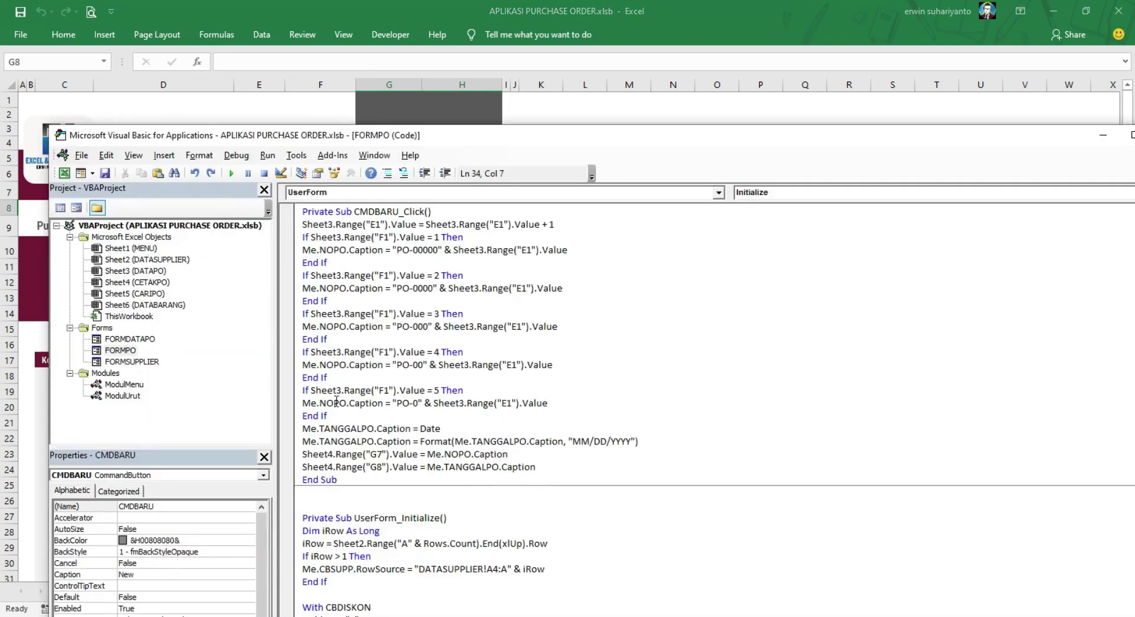
left_click_drag(342, 142, 355, 1)
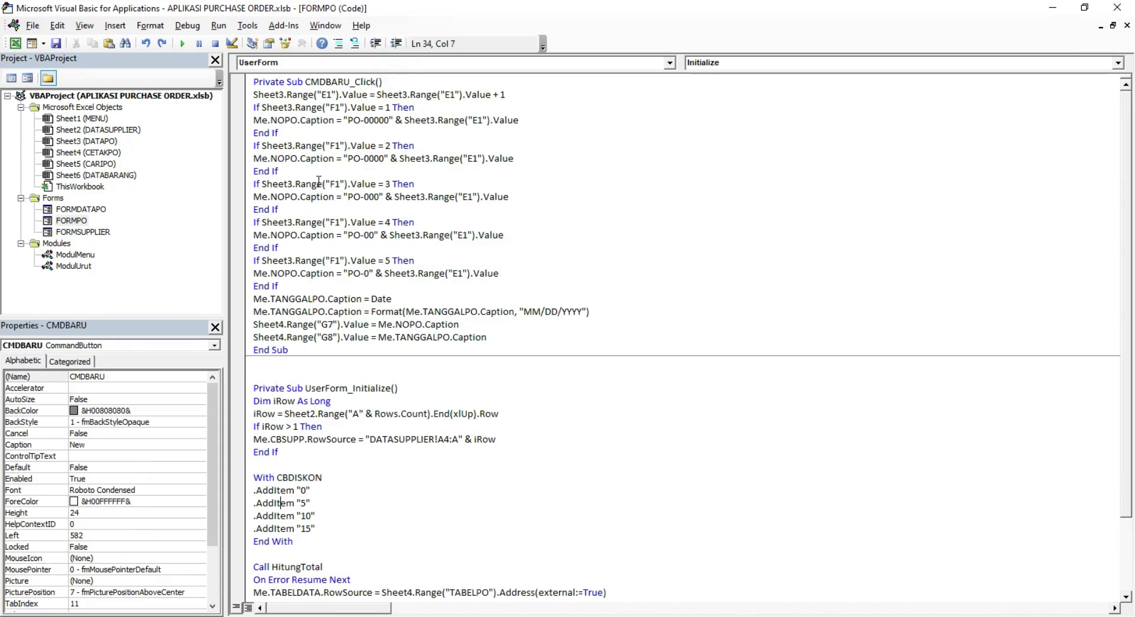
double_click(83, 231)
Step: Run FORMPO and click New, generating PO-000029 dated 03/12/2021
double_click(71, 220)
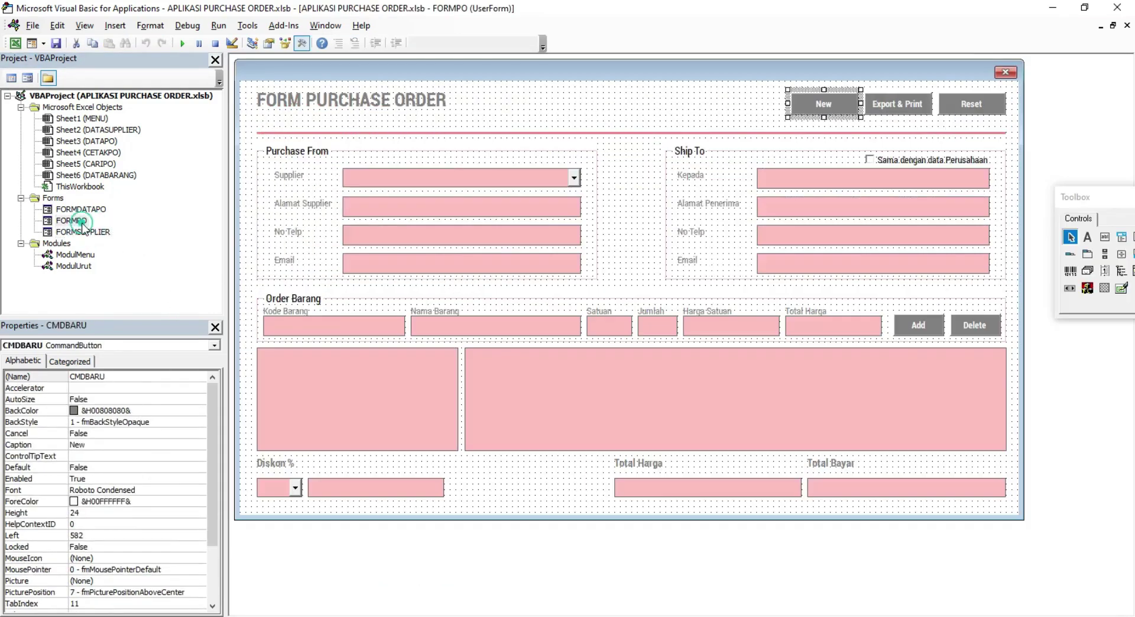
left_click(741, 105)
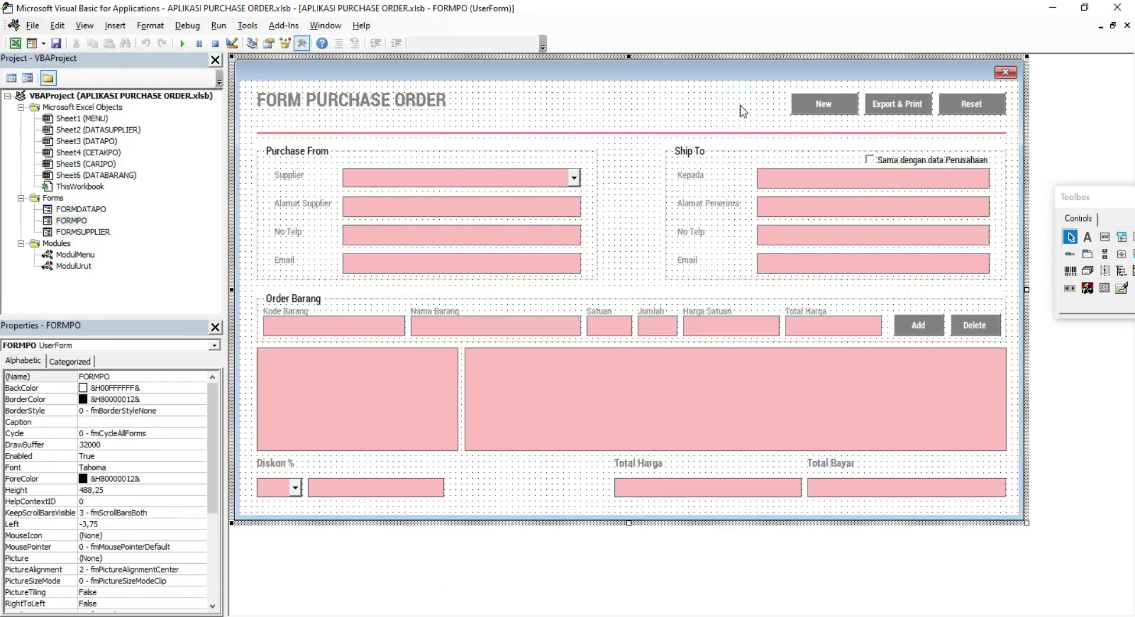
left_click(182, 43)
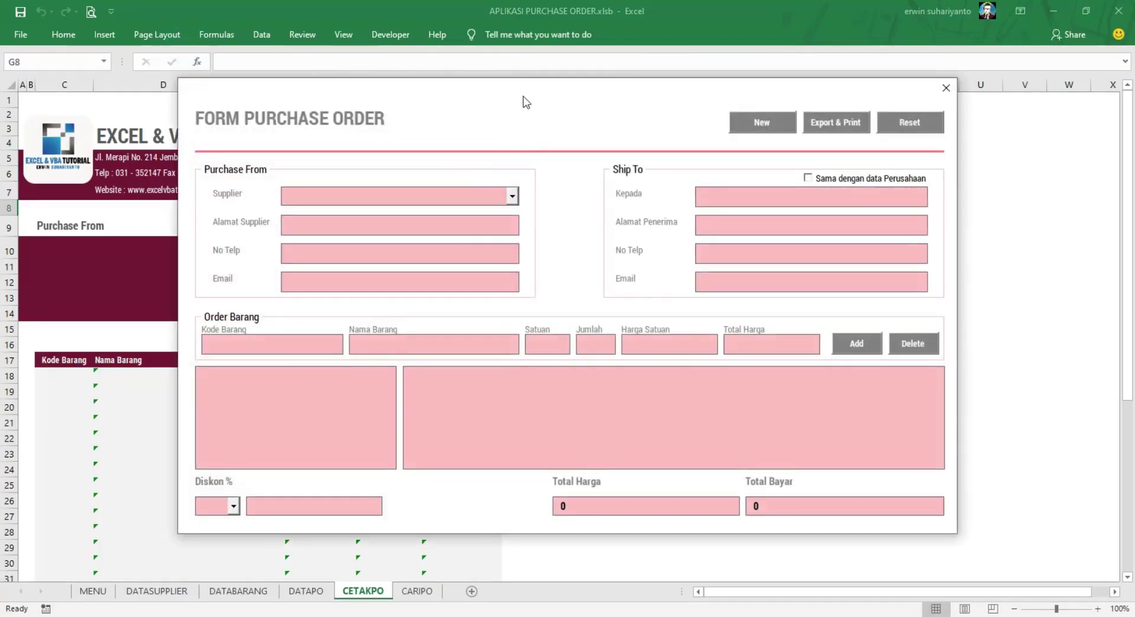
left_click_drag(526, 102, 865, 45)
left_click(1109, 65)
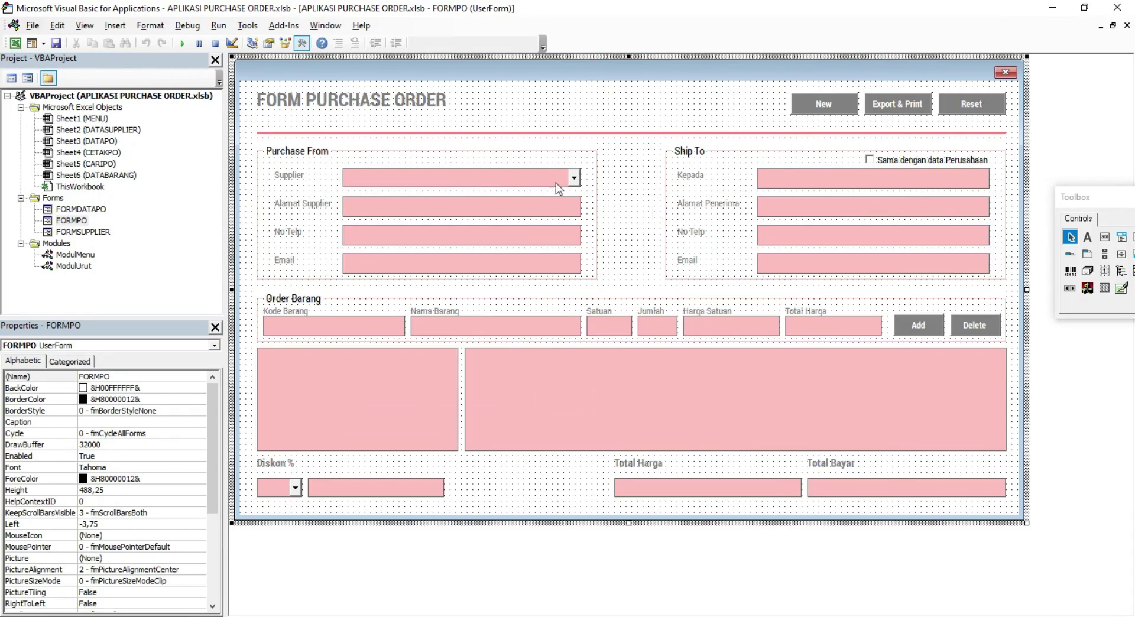
left_click(446, 188)
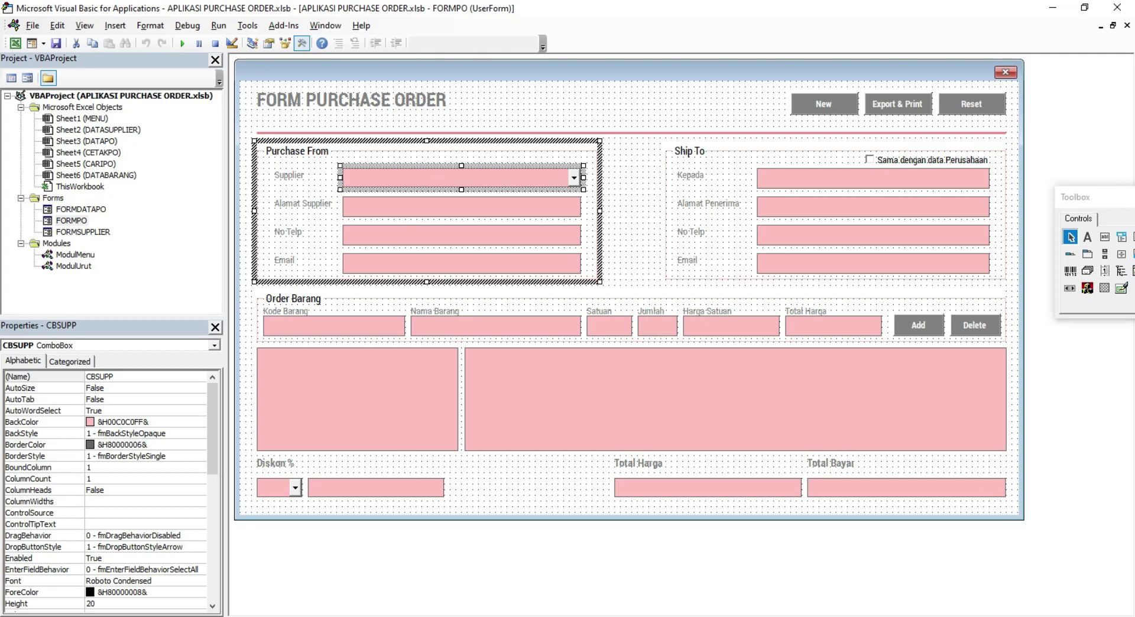
key("alt+Tab")
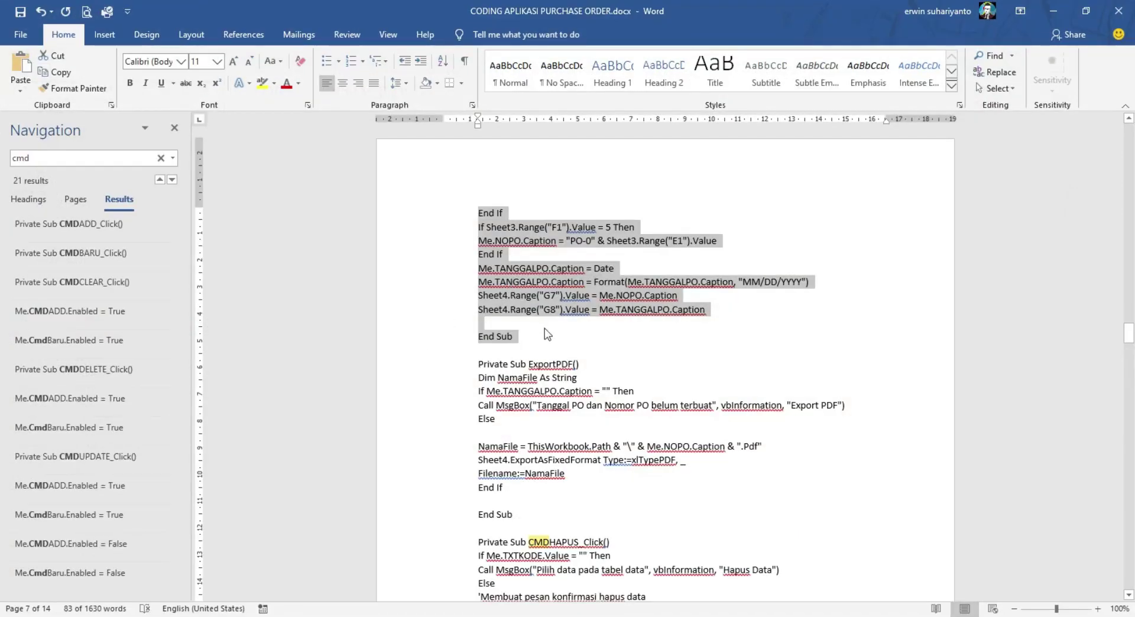
Step: Find CBSUPP_Change in the Word document and copy the whole supplier lookup procedure
left_click(545, 328)
left_click(161, 157)
type("CBSUP")
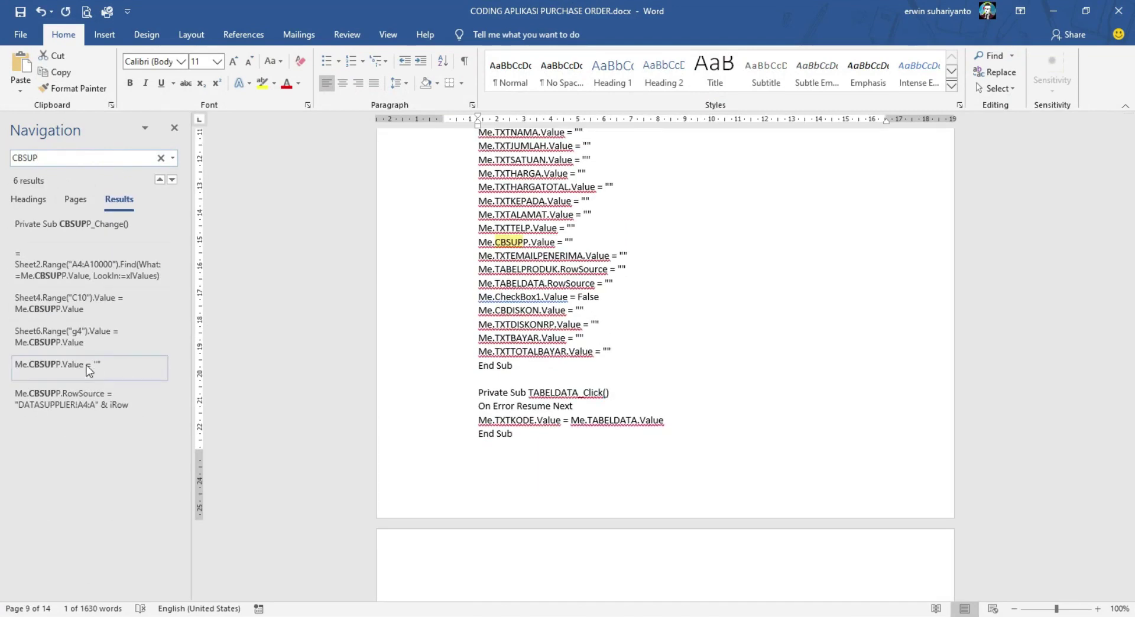
left_click(78, 229)
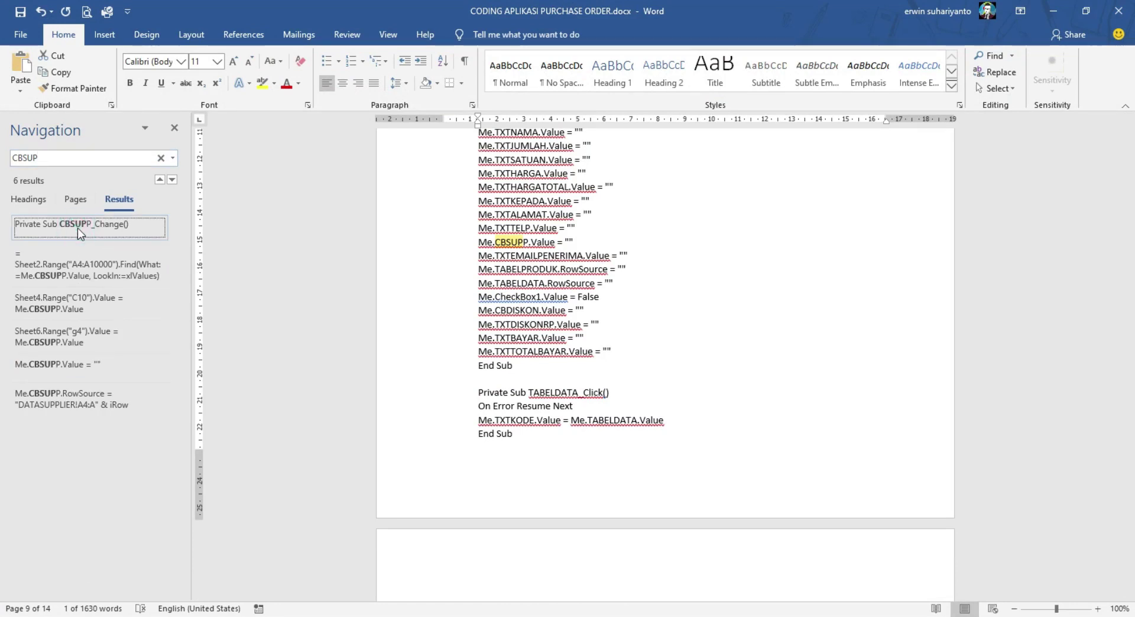
left_click(499, 242)
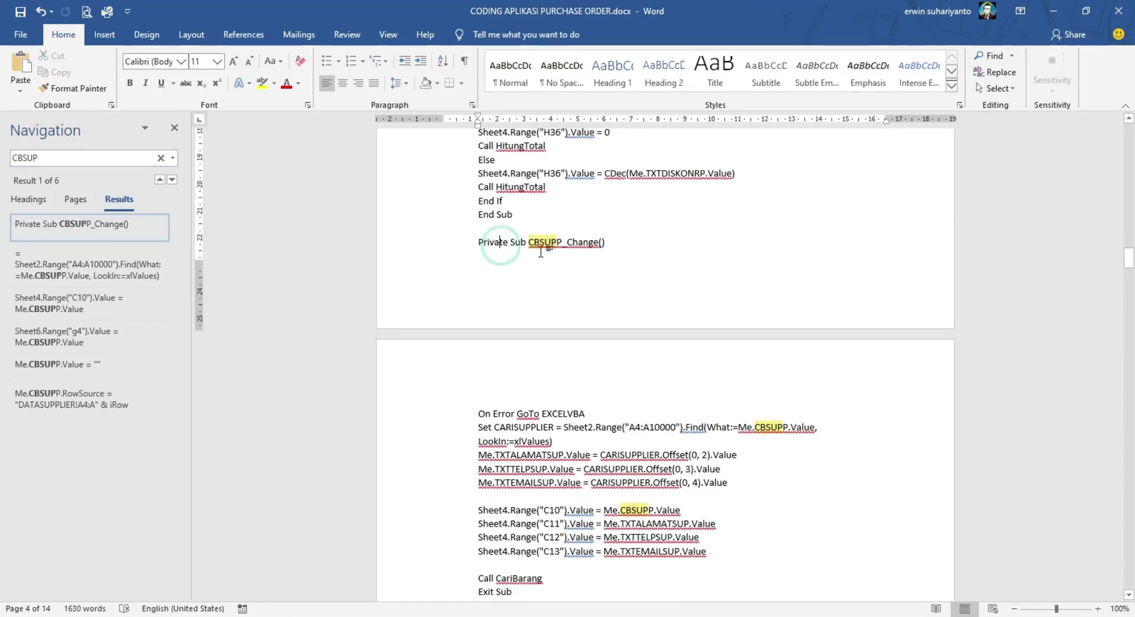
left_click_drag(480, 243, 582, 569)
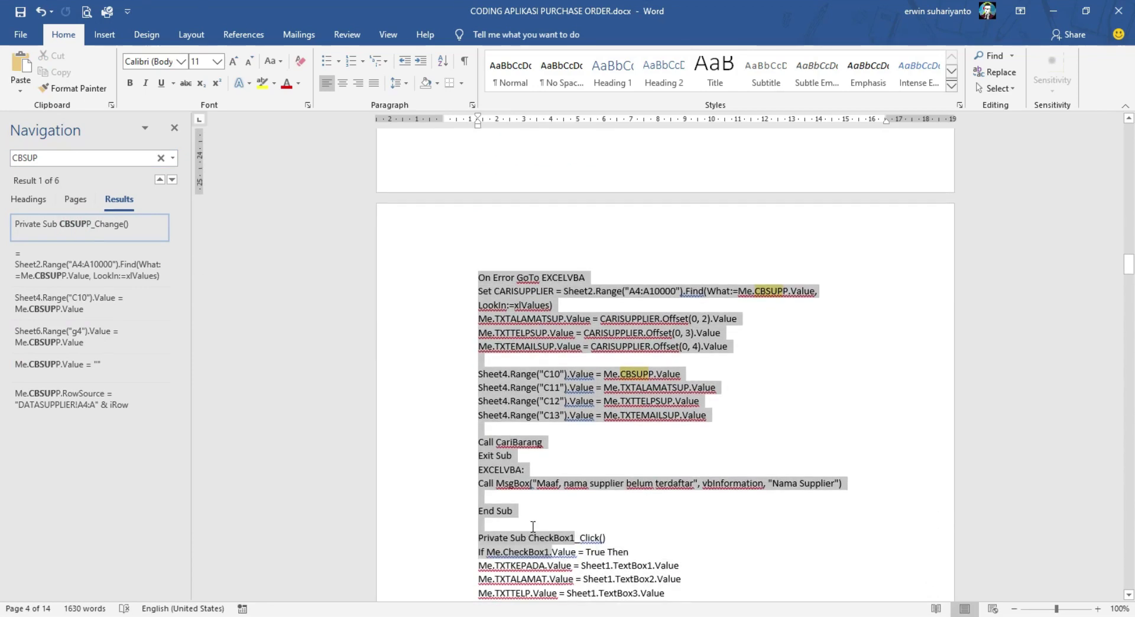
left_click_drag(582, 569, 527, 481)
right_click(509, 402)
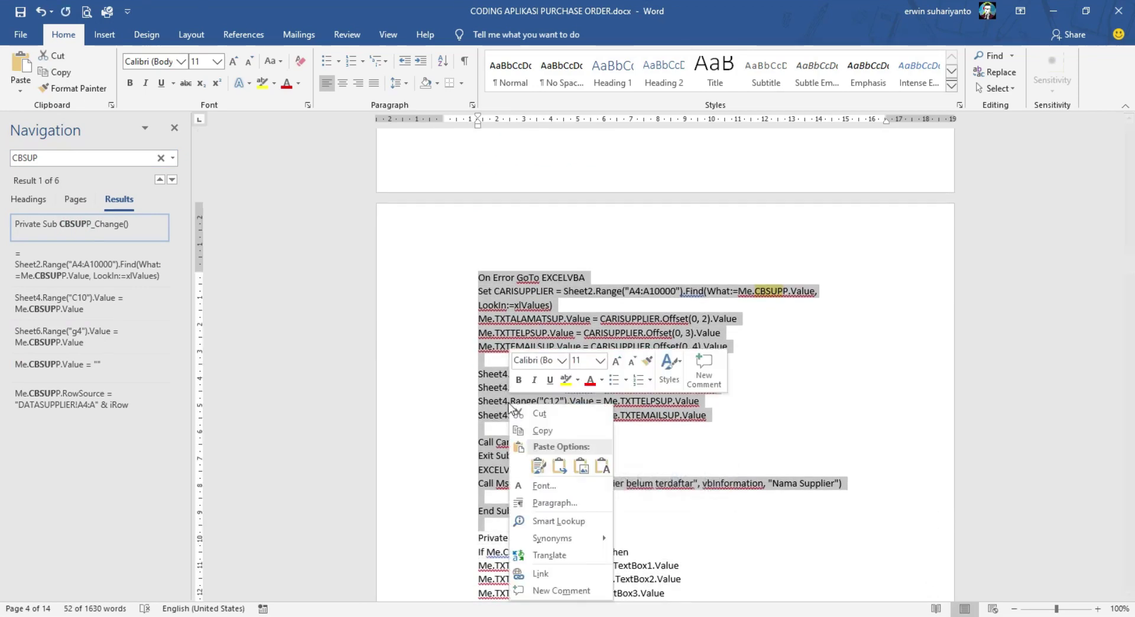
left_click(540, 434)
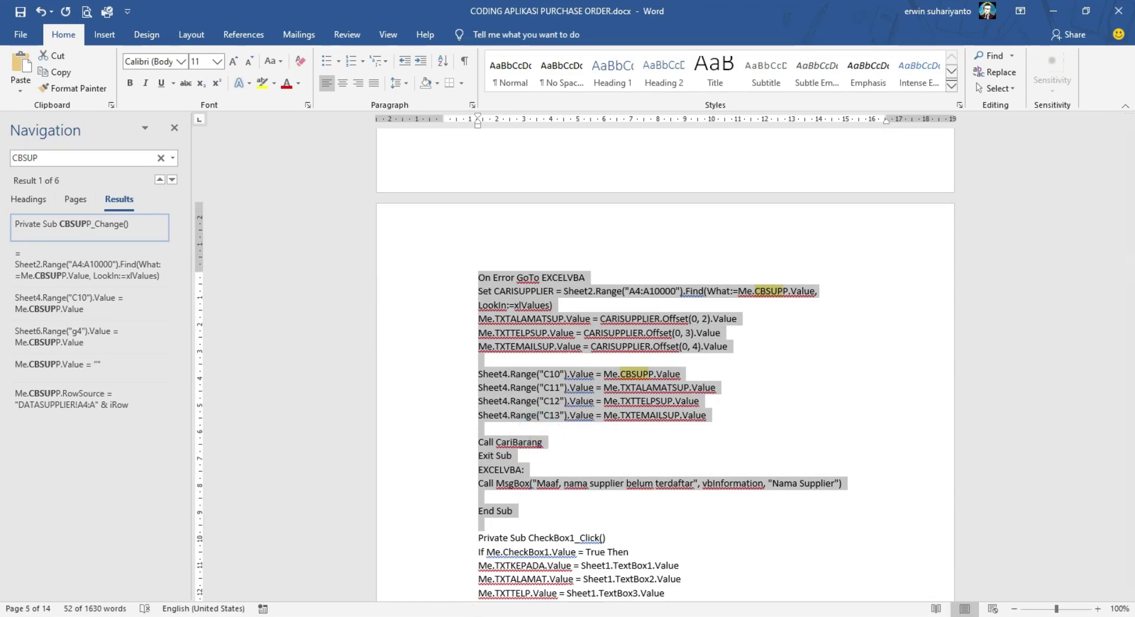
mouse_move(470, 615)
left_click(493, 580)
Step: Paste the supplier lookup code into the Supplier combobox's CBSUPP_Change event
left_click(477, 116)
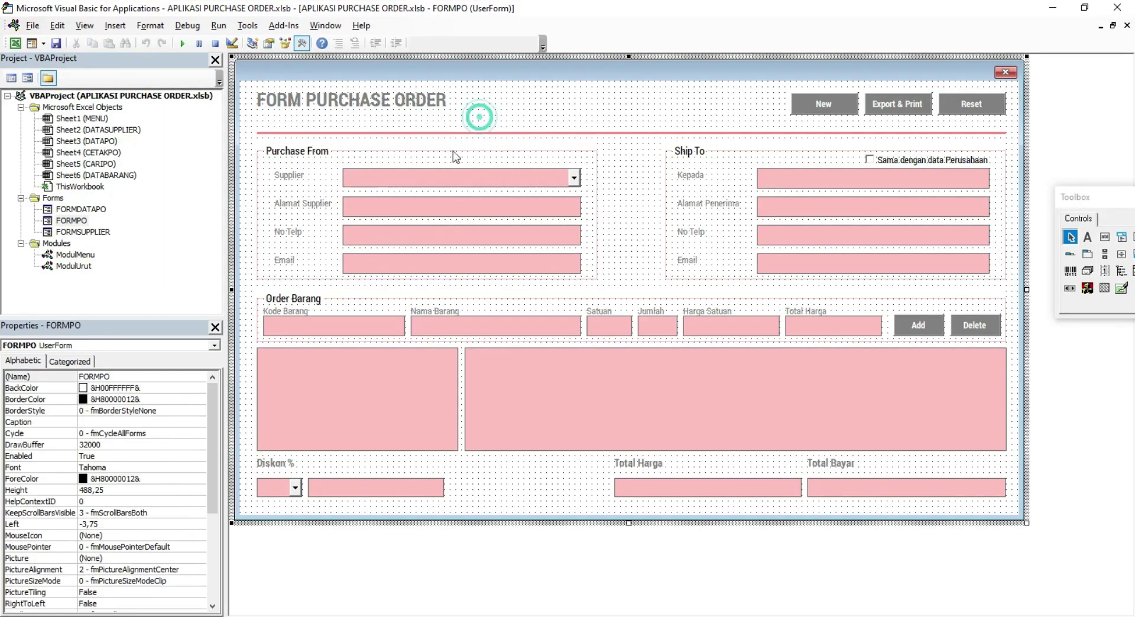
left_click(378, 176)
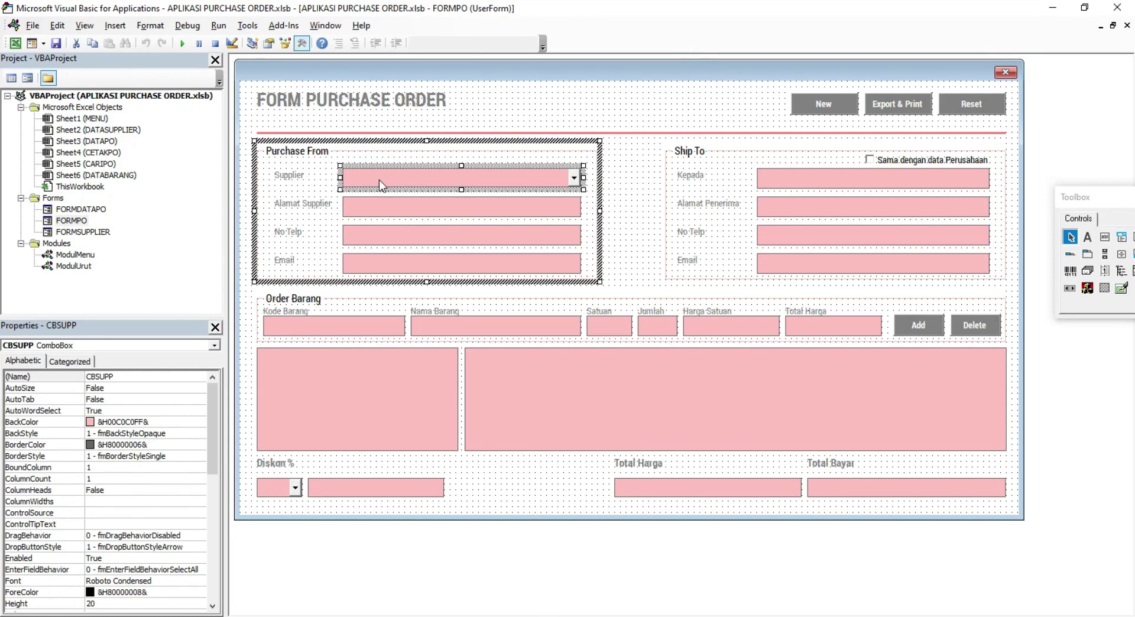
double_click(379, 180)
right_click(264, 100)
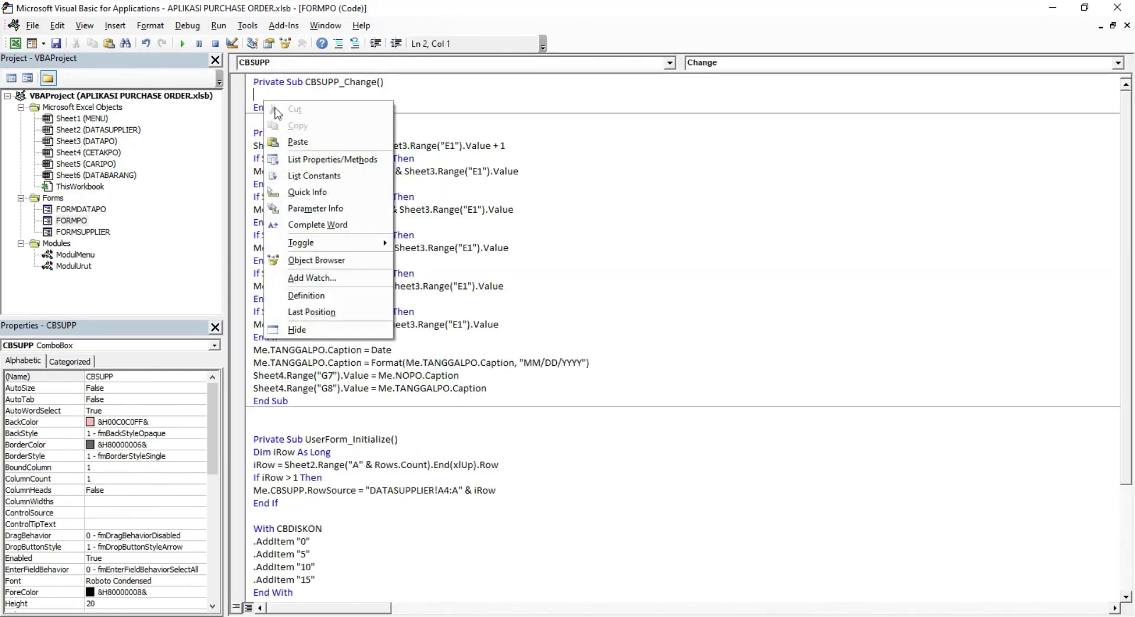
left_click(301, 143)
Step: Remove the duplicate procedure header, extra End Sub and blank lines
left_click_drag(385, 94, 253, 96)
key("Delete")
key("Delete")
left_click_drag(299, 338, 254, 311)
key("Delete")
left_click(268, 284)
key("Delete")
left_click(279, 295)
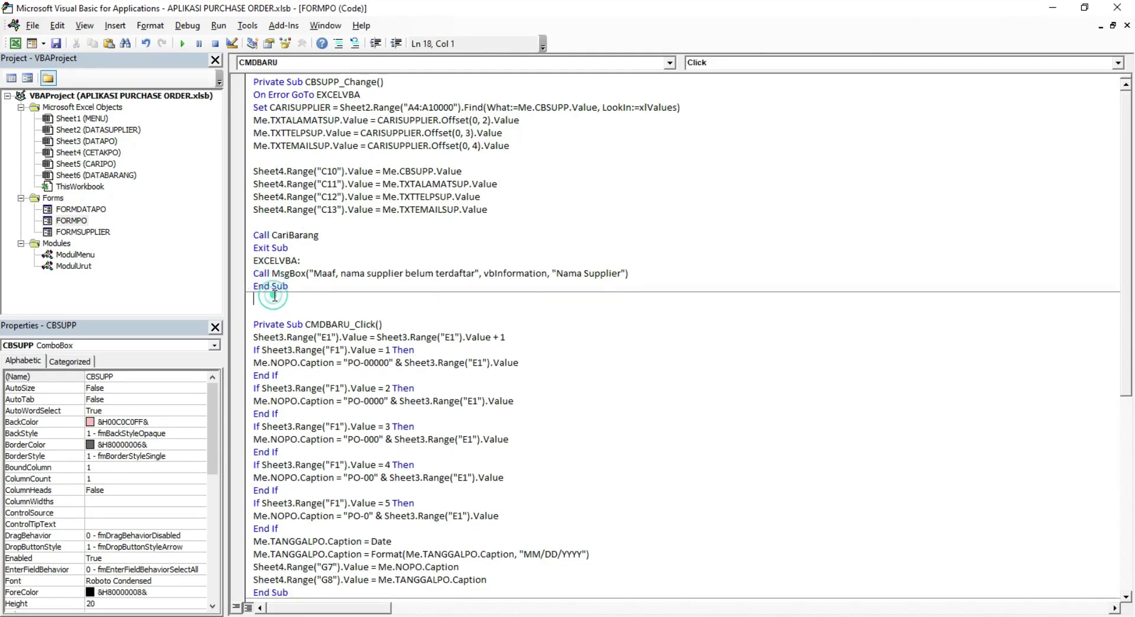
key("Delete")
key("Delete")
left_click(337, 262)
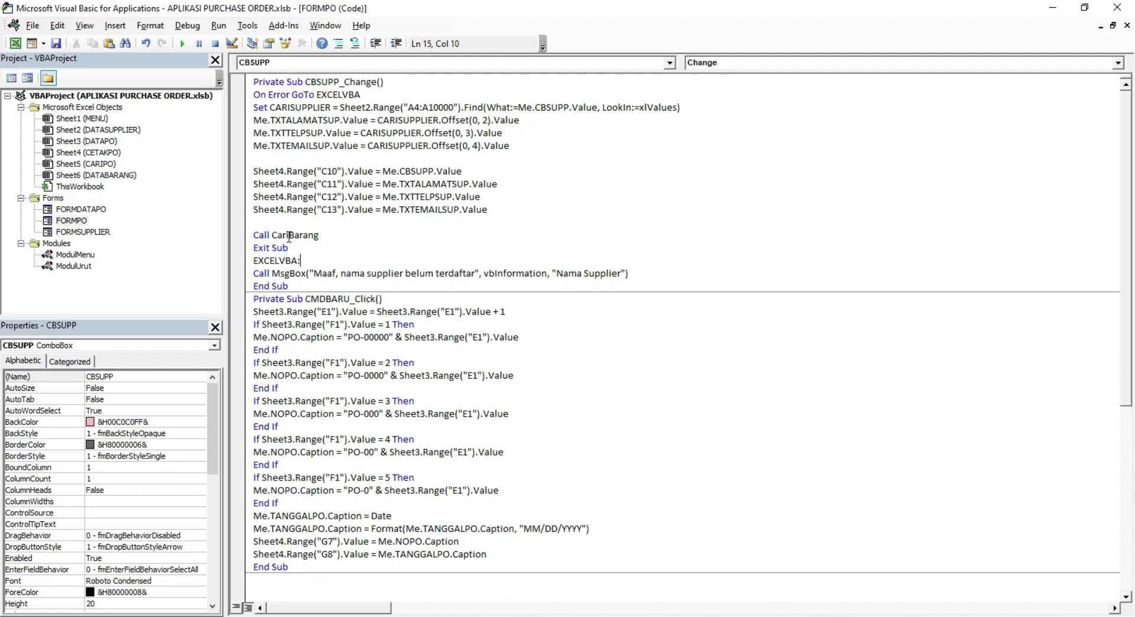
Step: Highlight the CariBarang call at the end of CBSUPP_Change
double_click(296, 232)
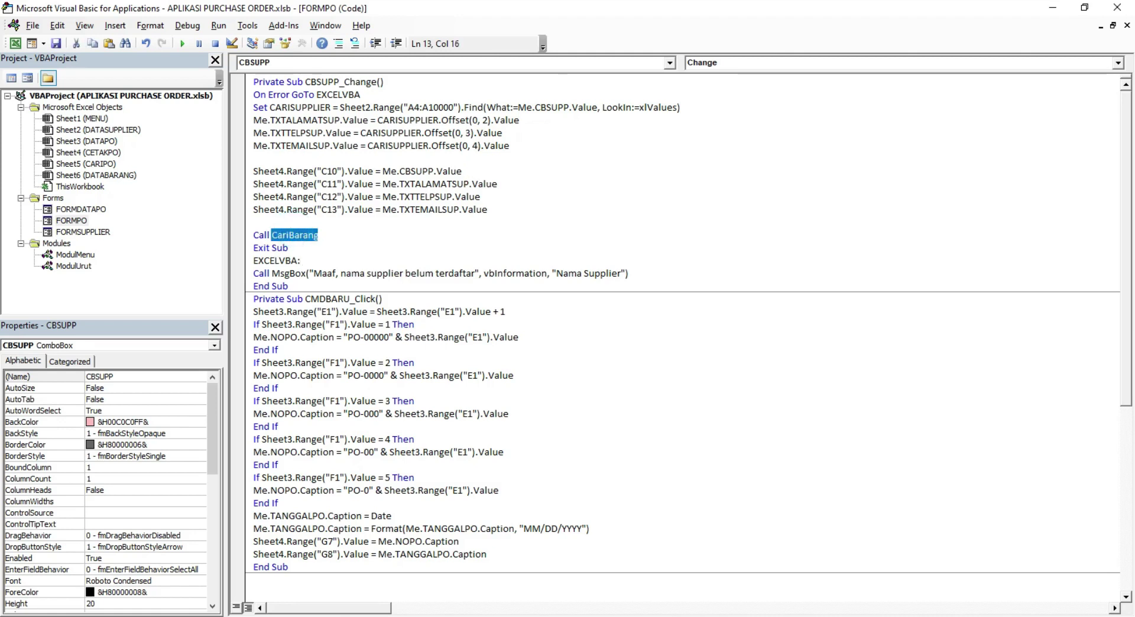
key("alt+Tab")
scroll(554, 490, "up", 8)
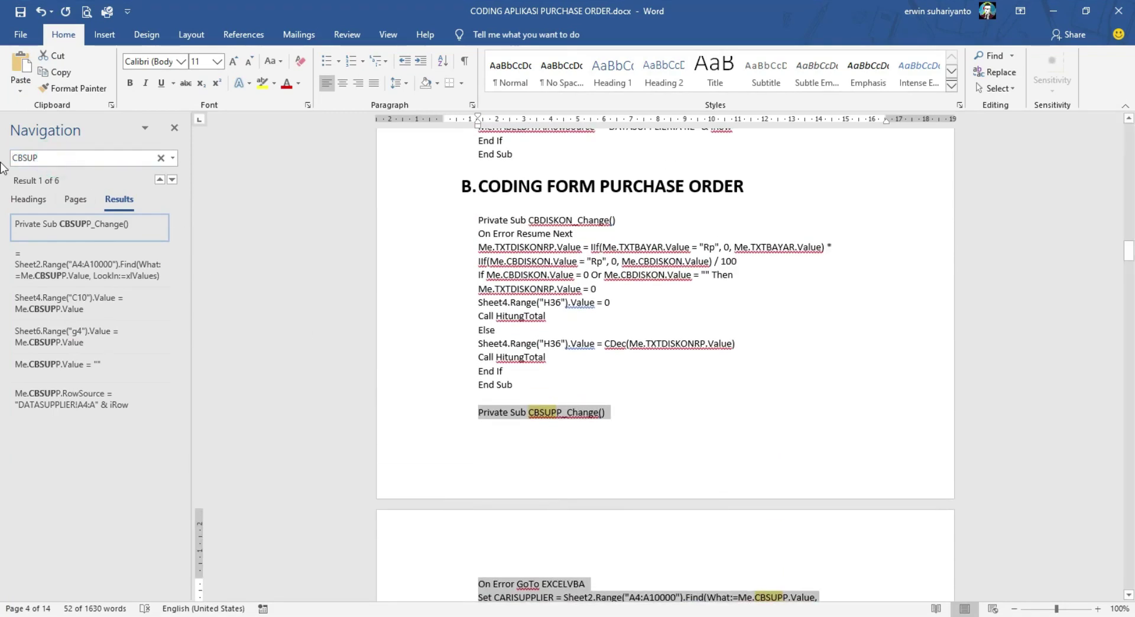
Step: Search the Word coding document for 'CA' to jump to the CariBarang procedure
key("ctrl+a")
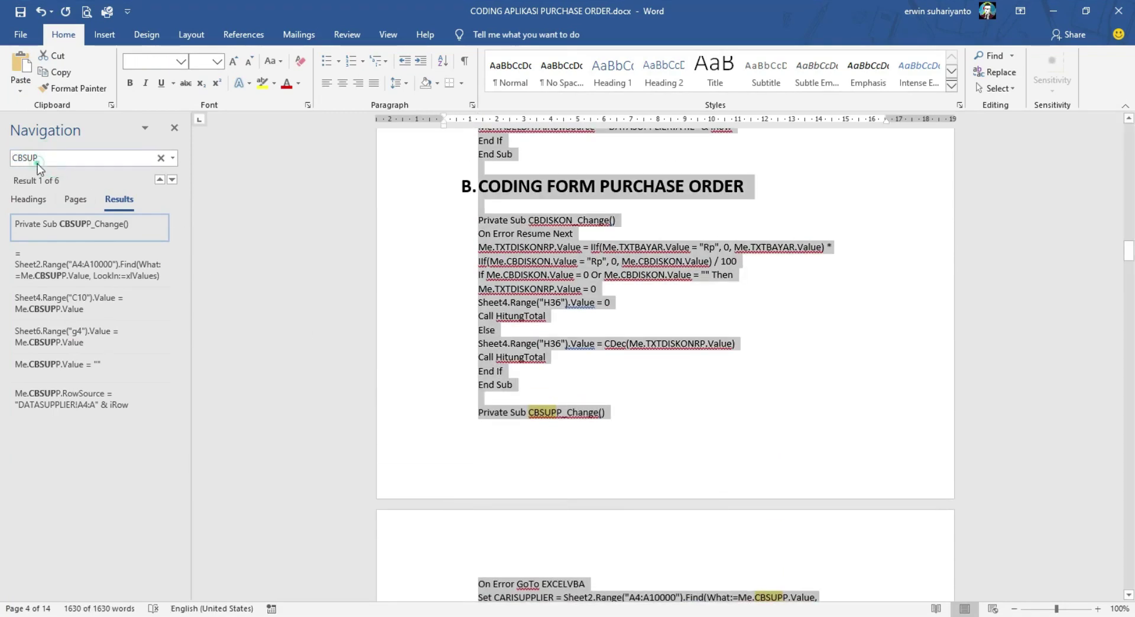
left_click(692, 245)
left_click(66, 155)
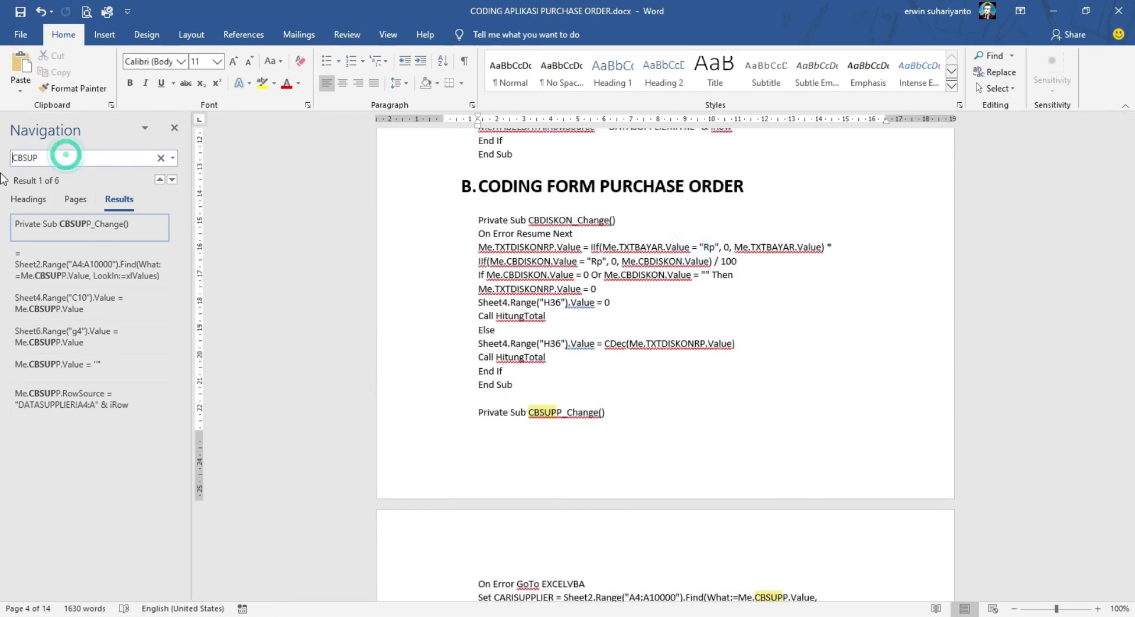
double_click(45, 157)
type("CARIBARANG")
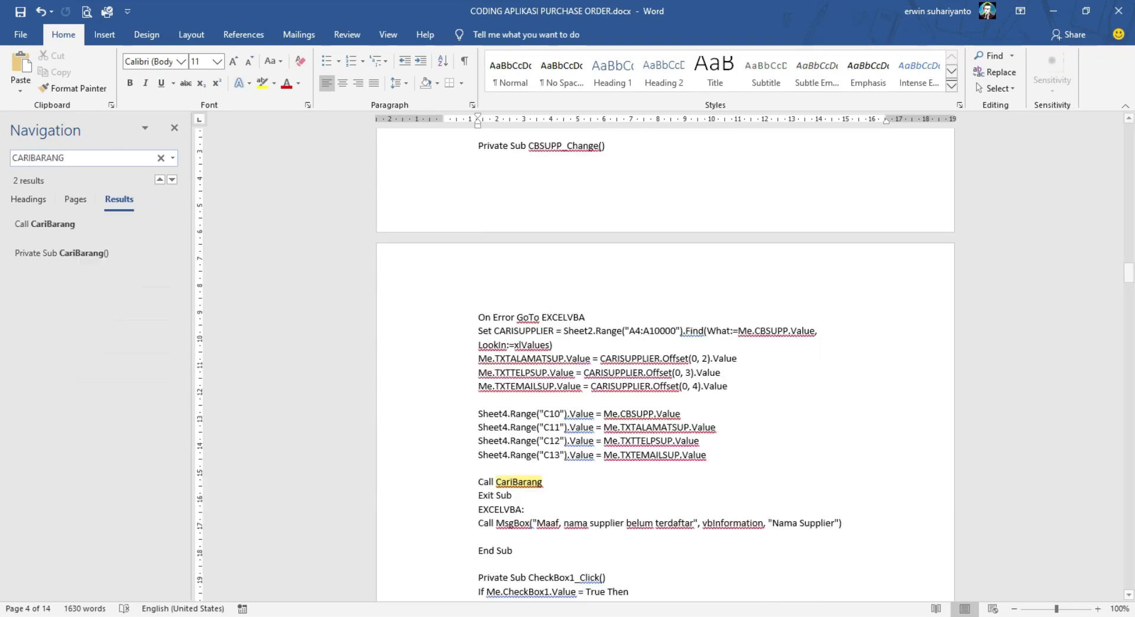
left_click(48, 256)
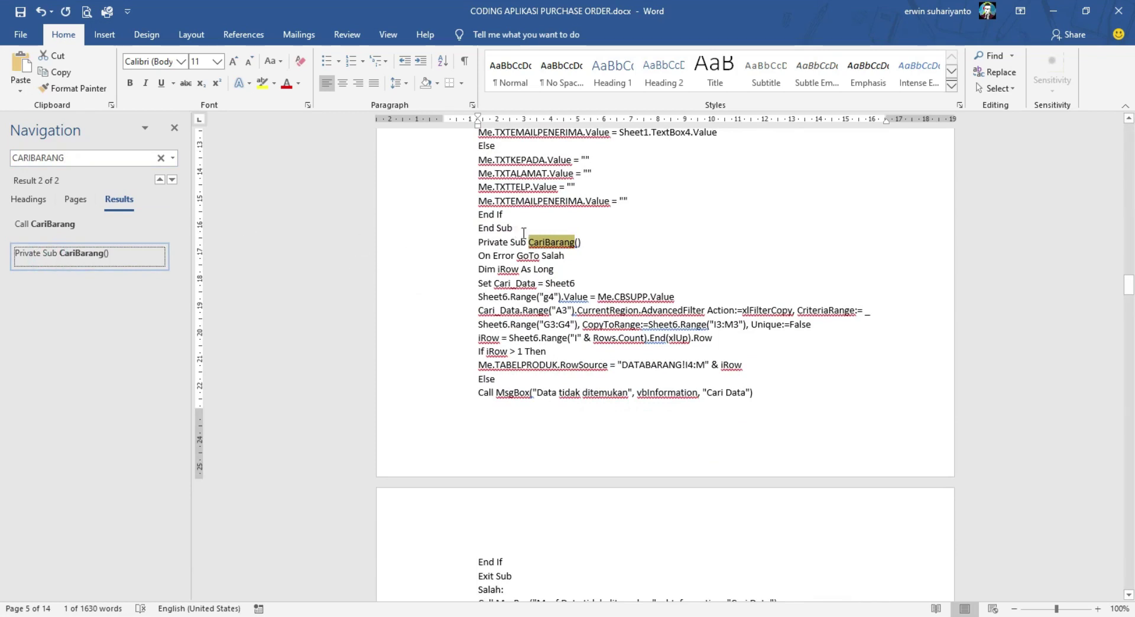
Step: Copy the whole CariBarang procedure and return to the VBA editor
left_click(533, 254)
mouse_move(476, 246)
left_mouse_down()
mouse_move(512, 524)
mouse_move(518, 509)
left_mouse_up()
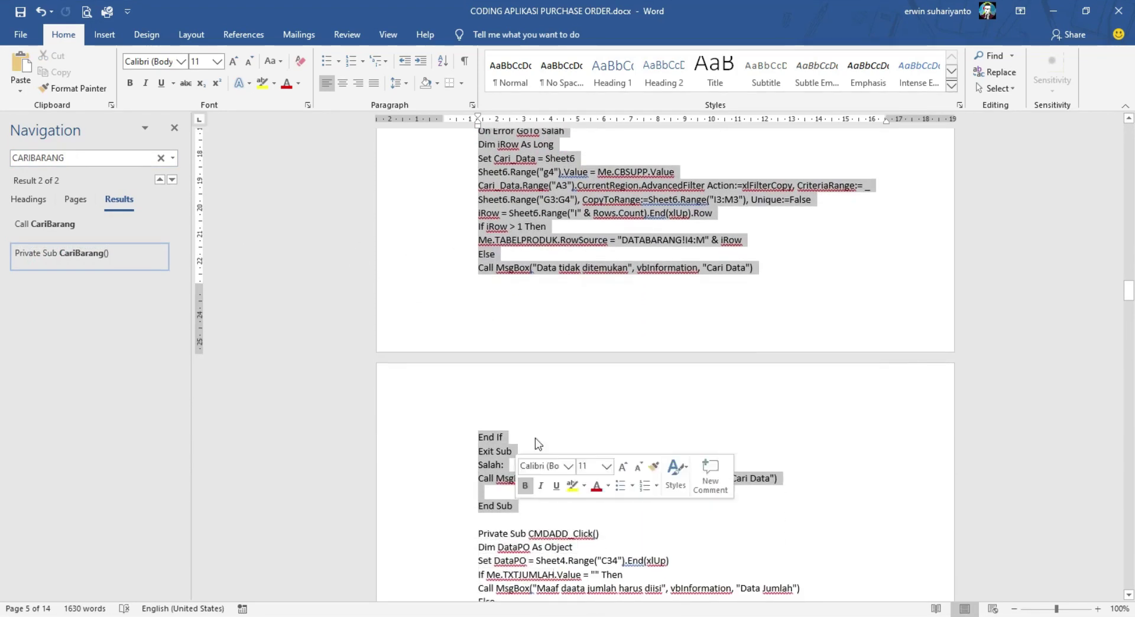
right_click(509, 198)
left_click(536, 224)
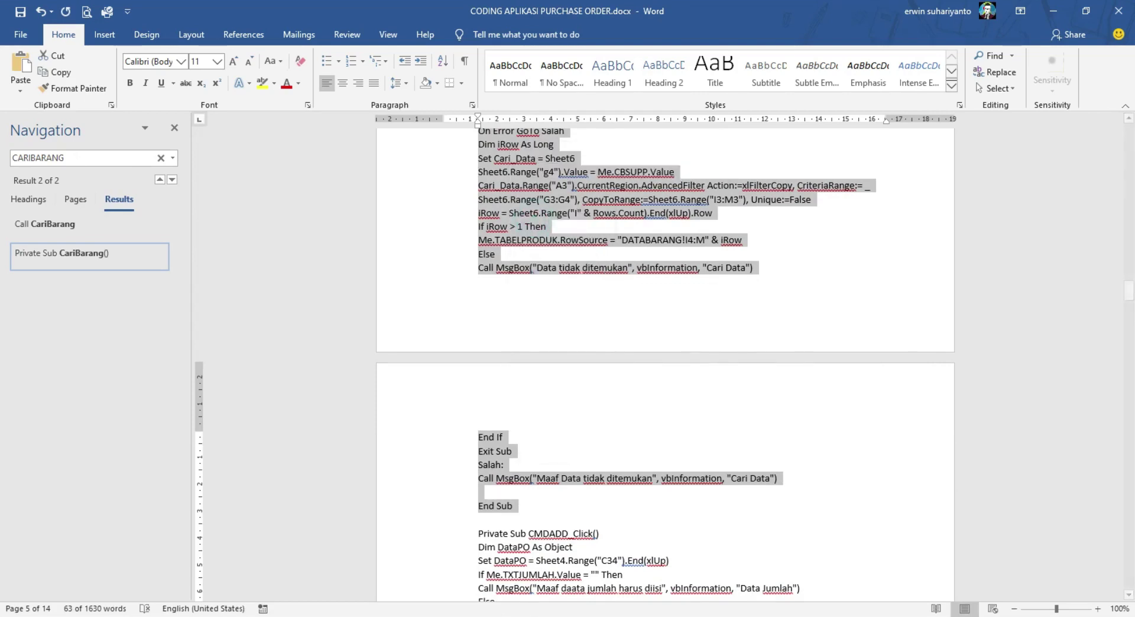
left_click(538, 589)
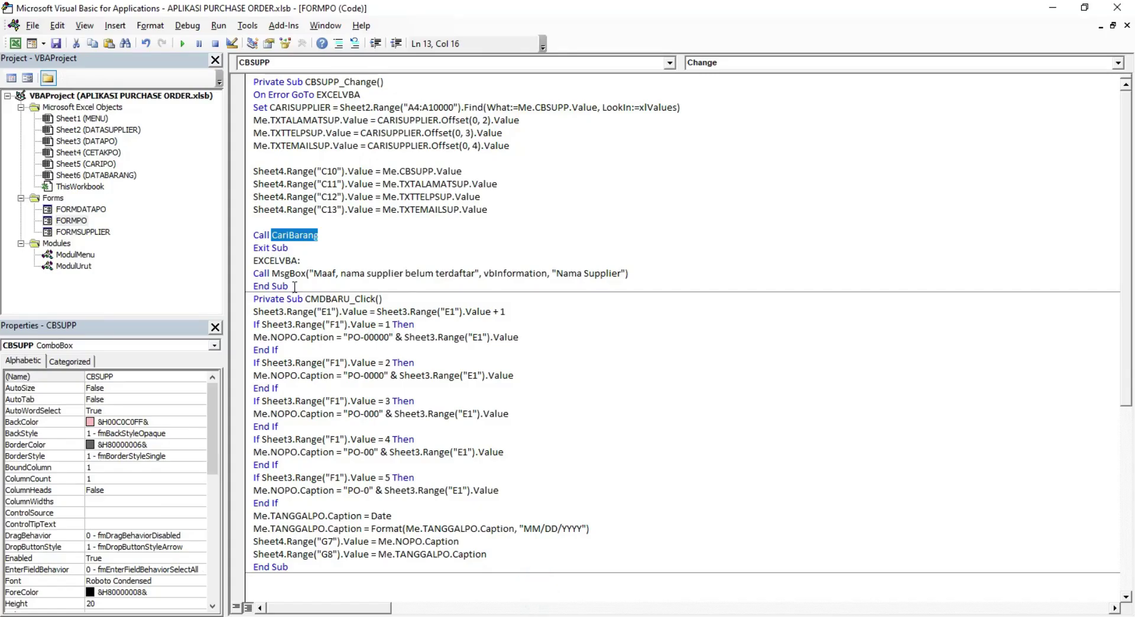
Step: Paste CariBarang on a new line after CBSUPP_Change's End Sub, then select its four Sheet4.Range lines
left_click(295, 287)
key("Return")
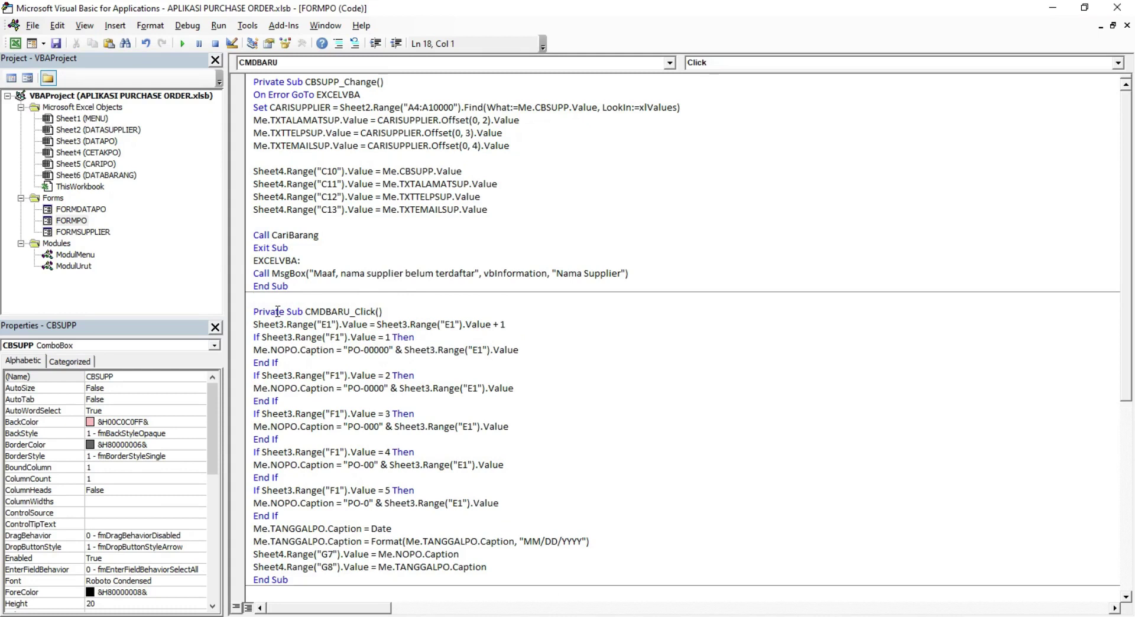
left_click(294, 287)
left_click(273, 298)
right_click(265, 299)
left_click(301, 341)
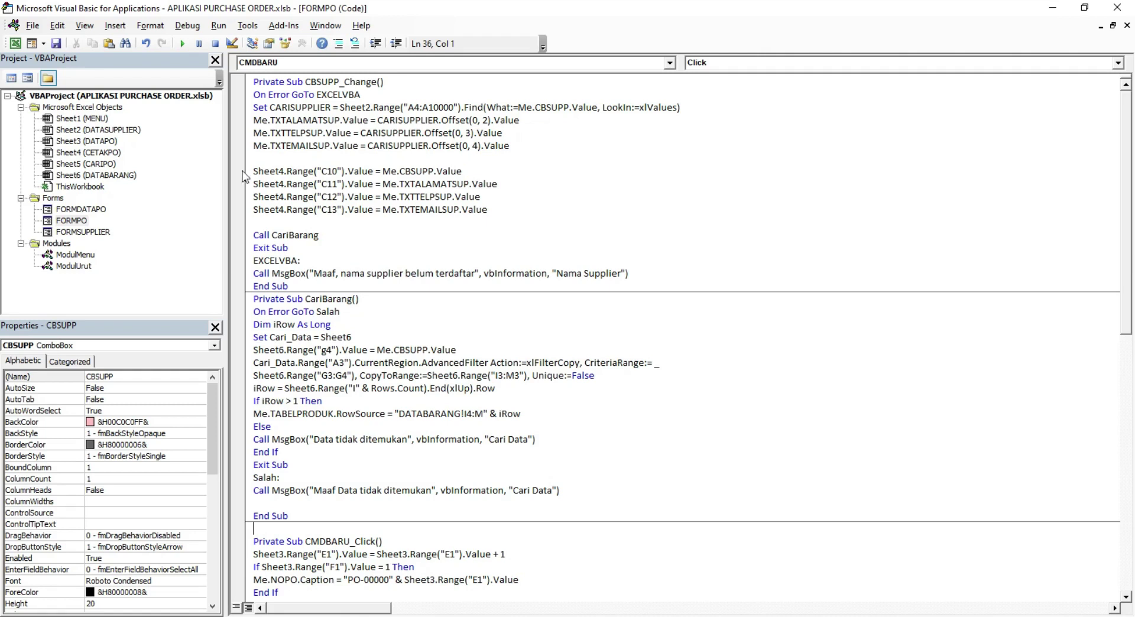
left_click_drag(244, 171, 256, 213)
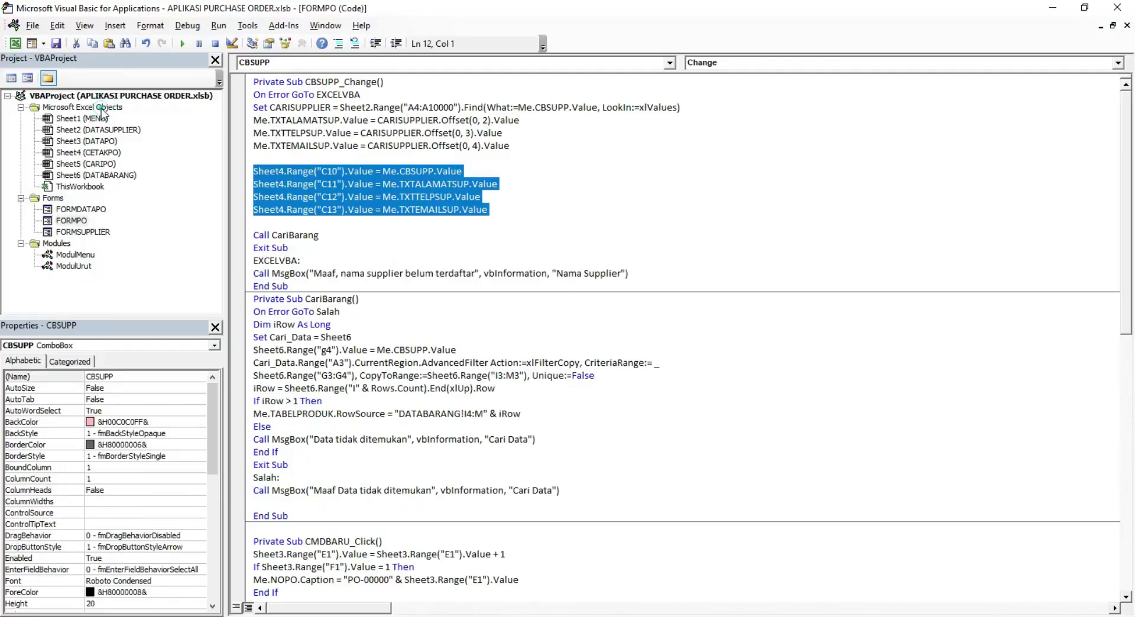
Step: Inspect the supplier block C10:D13 on the Excel print sheet
left_click(15, 43)
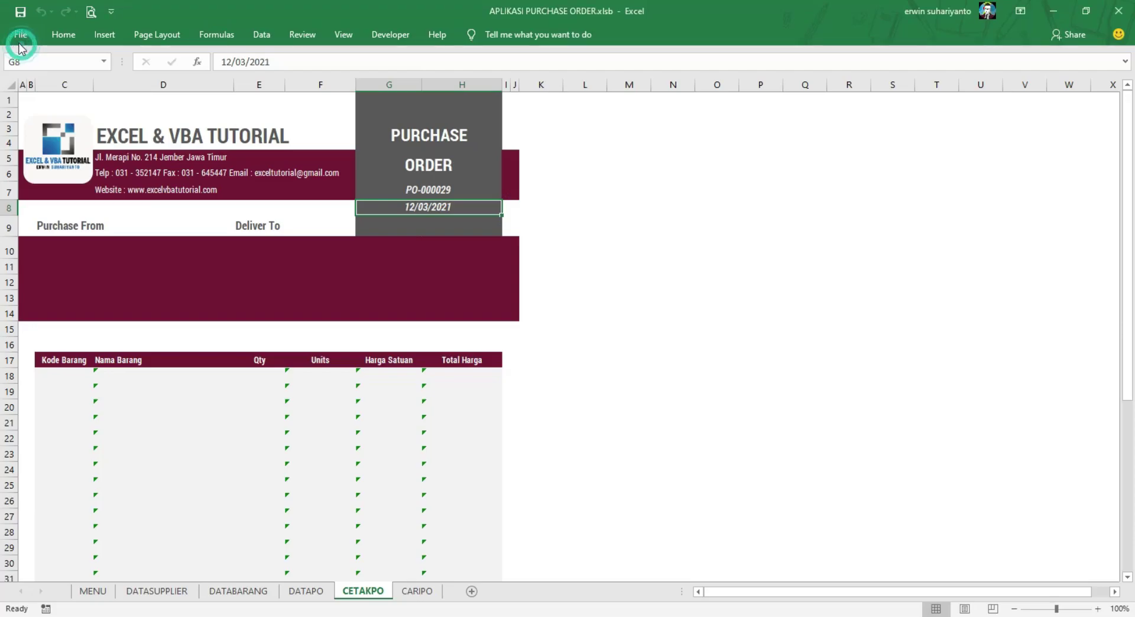
left_click(66, 252)
left_click(64, 267)
left_click(63, 283)
left_click_drag(59, 245, 207, 298)
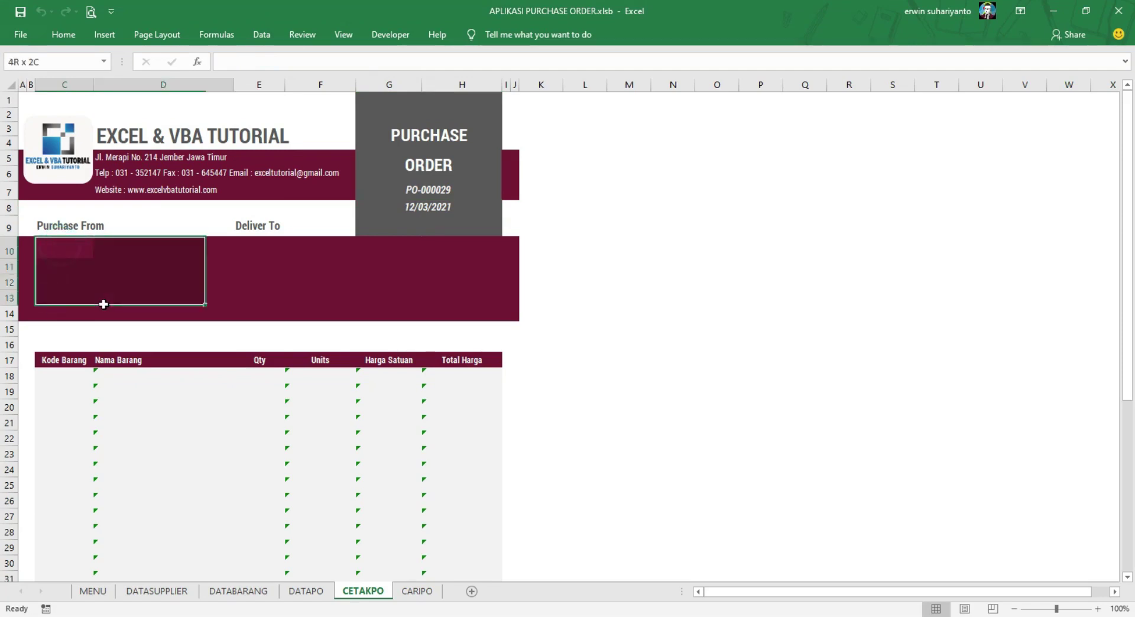
key("alt+F11")
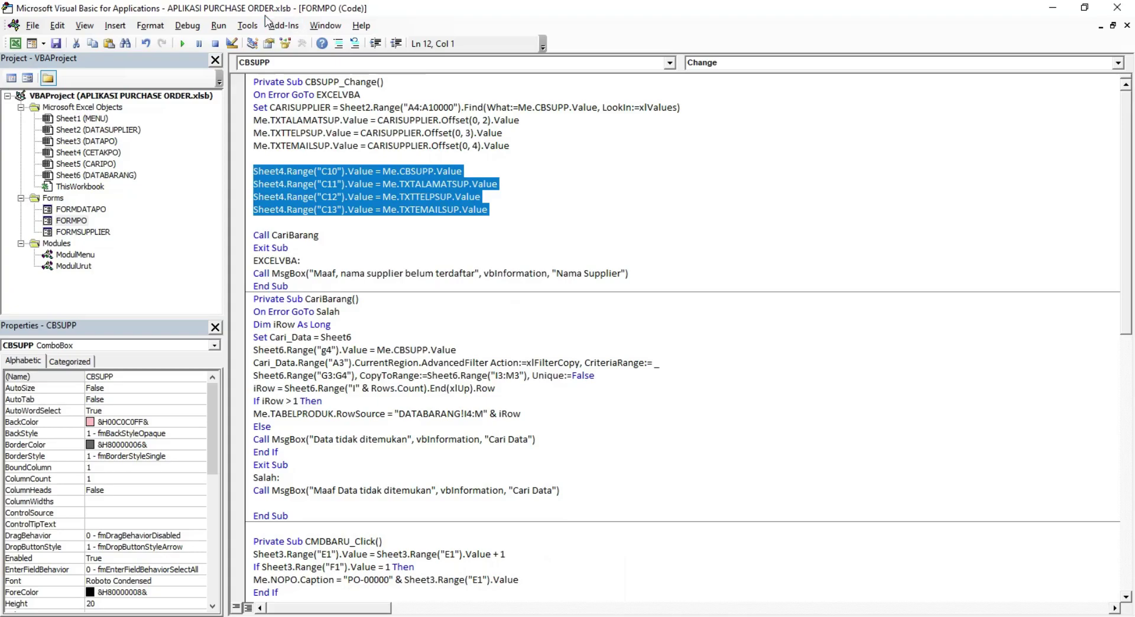
Step: Test-run FORMPO by choosing Supplier 1 to autofill its details, then close the form
left_click(182, 43)
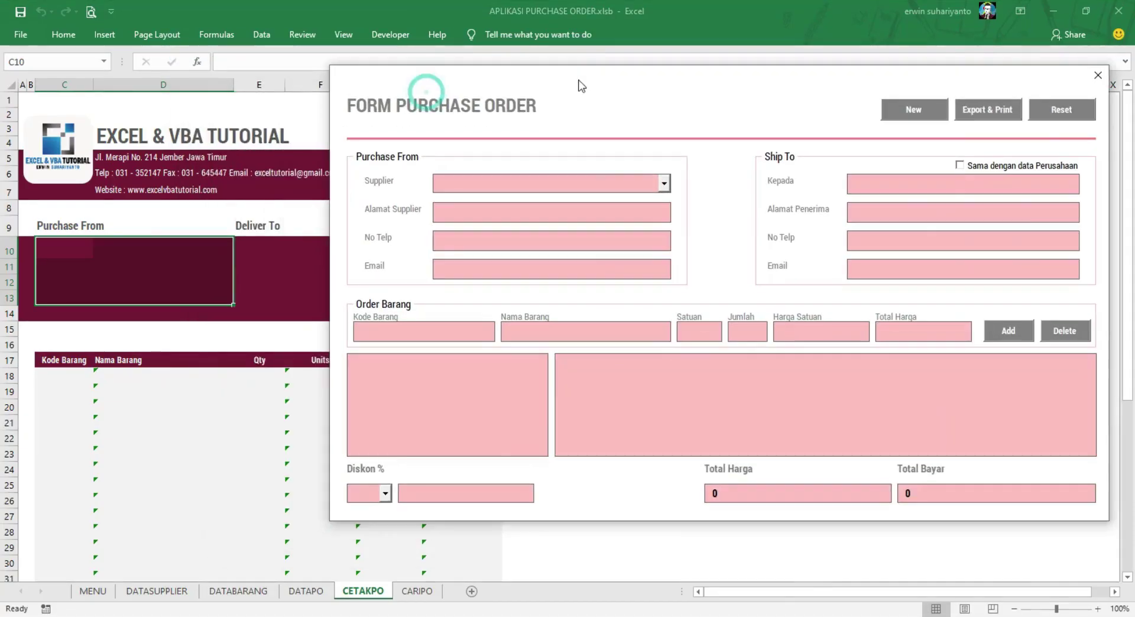
left_click(665, 184)
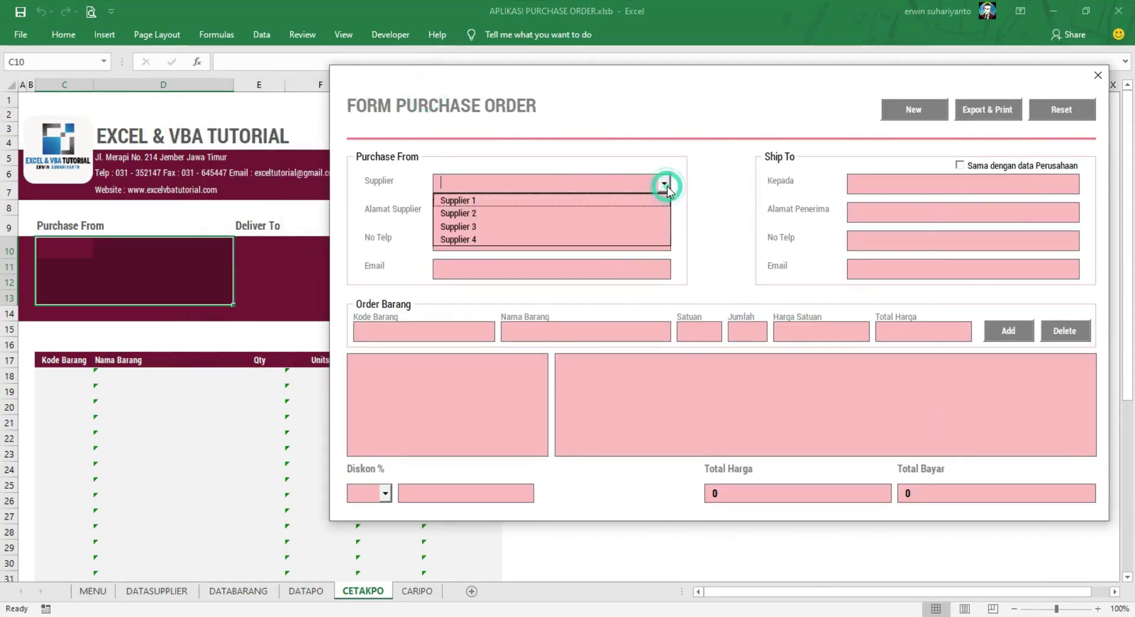
left_click(596, 200)
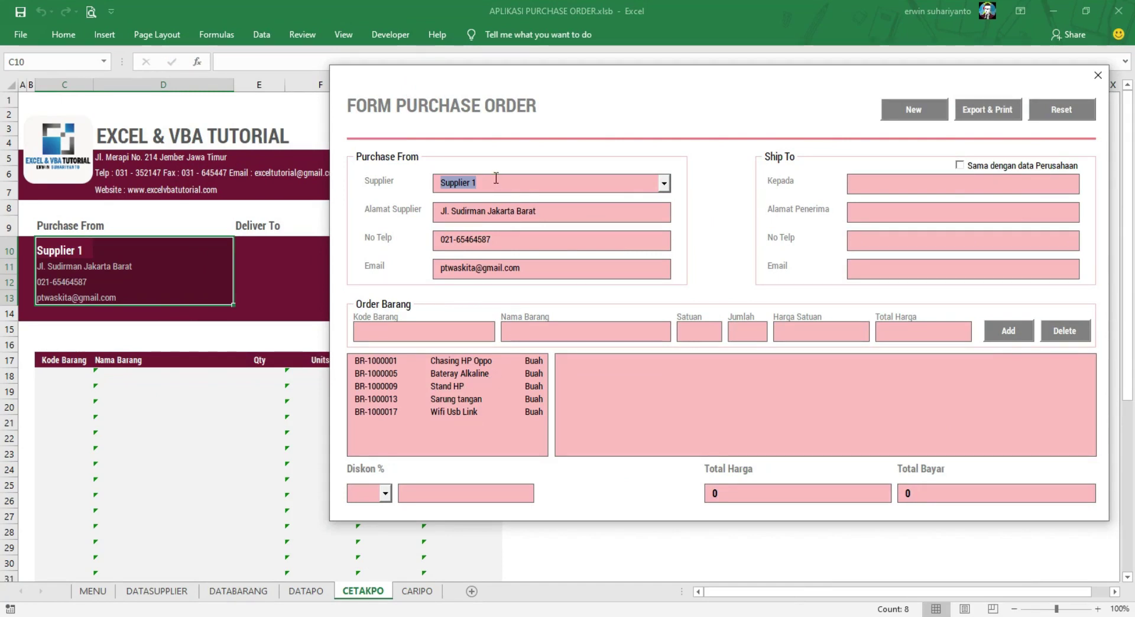
left_click_drag(603, 82, 382, 65)
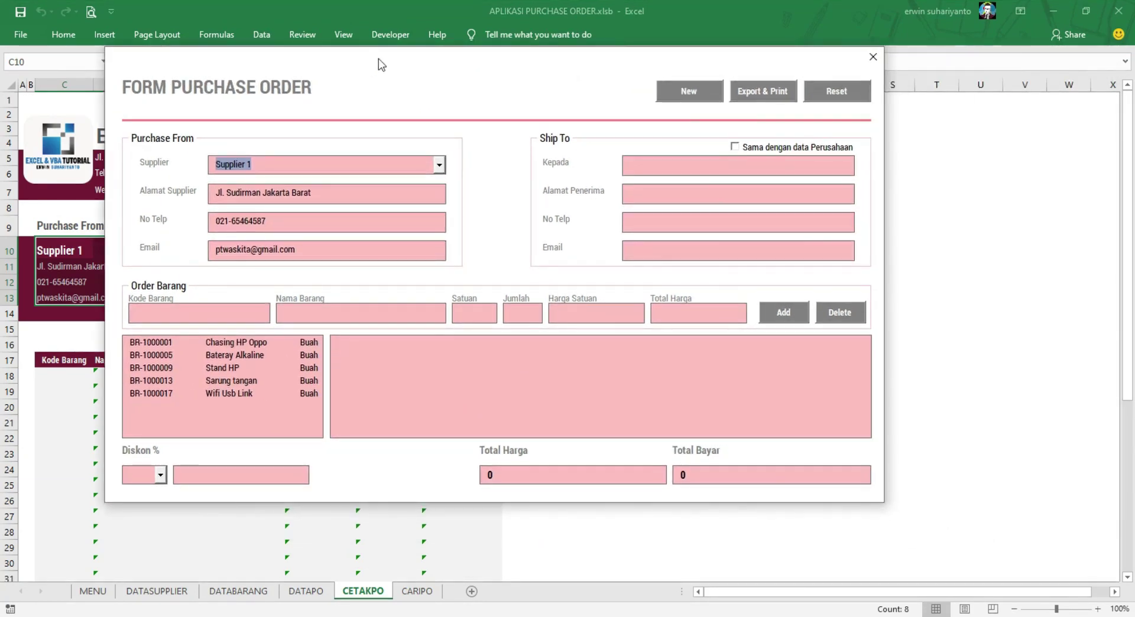
left_click(878, 62)
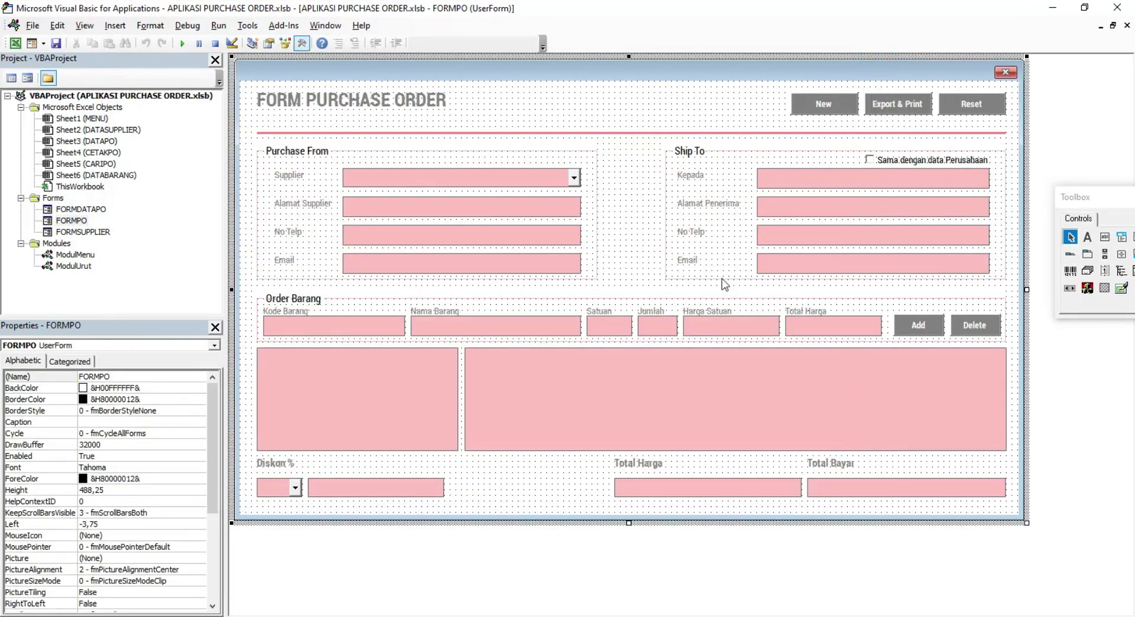
Step: Create an empty CheckBox1_Click procedure from the 'Sama dengan data Perusahaan' checkbox, then go to Word
left_click(465, 177)
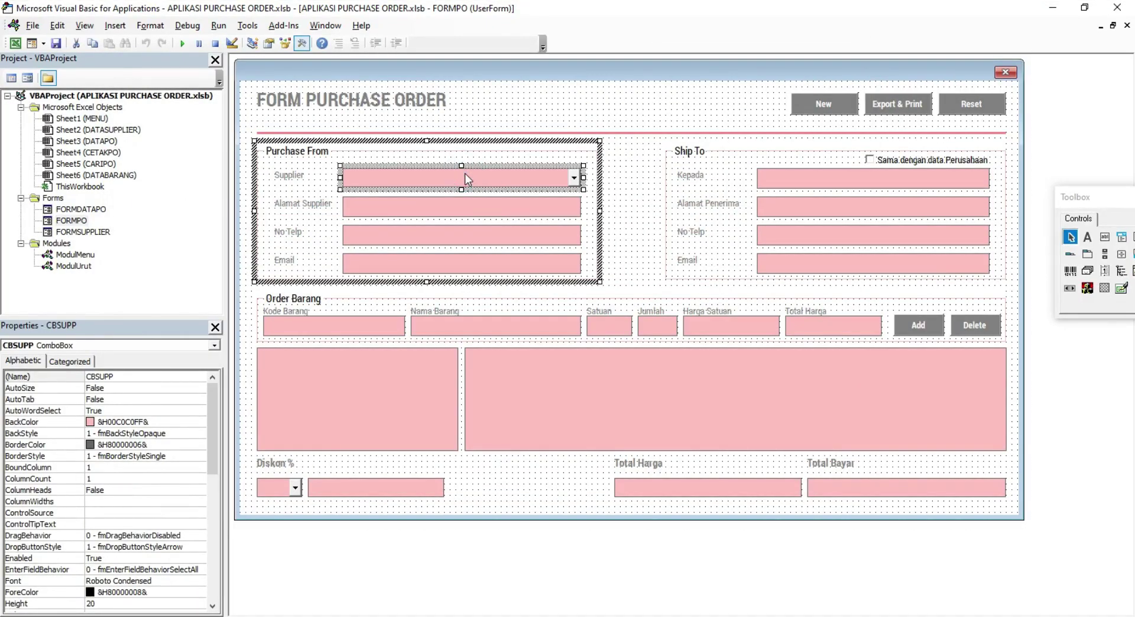
left_click(867, 161)
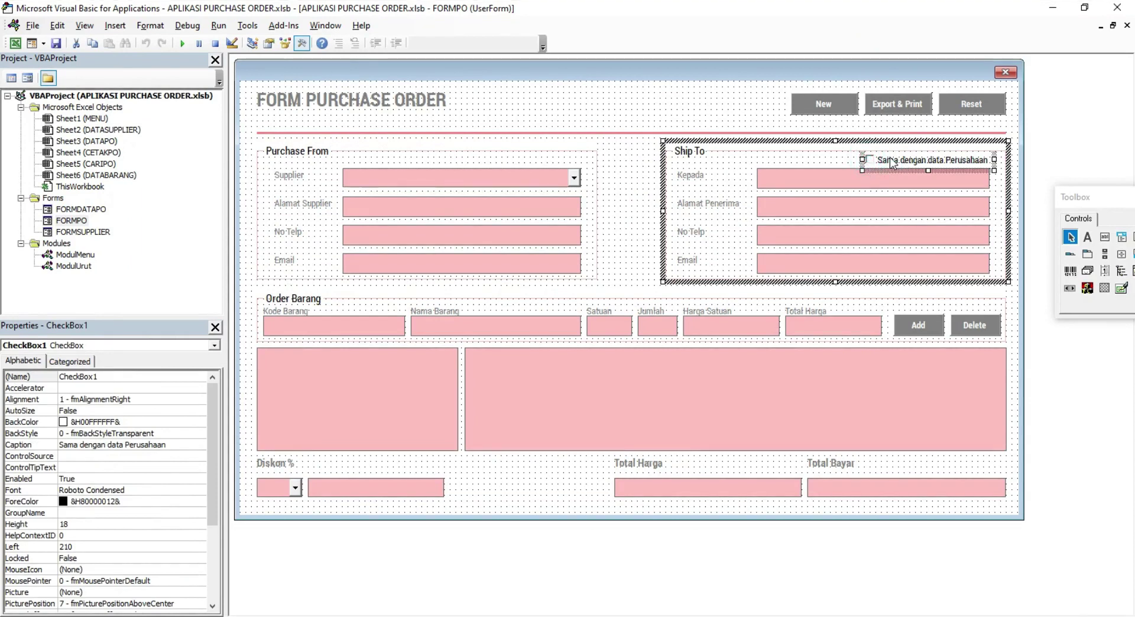
double_click(892, 162)
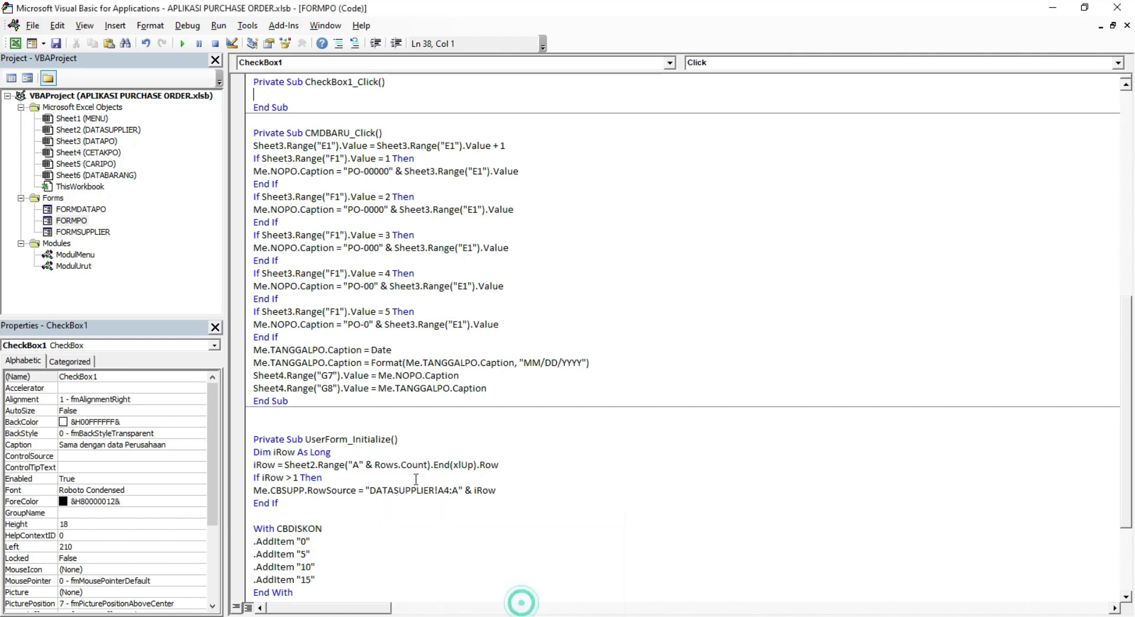
key("alt+Tab")
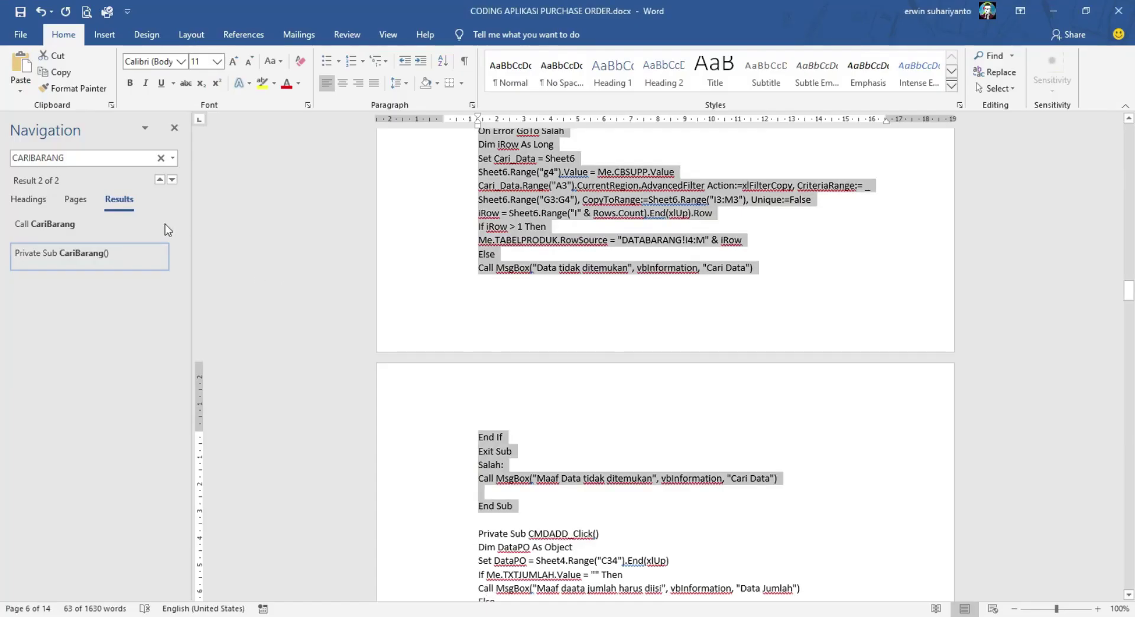
Step: Search Word for 'CH' and select the whole CheckBox1_Click procedure, then return to VBA
mouse_move(75, 155)
left_mouse_down()
mouse_move(16, 165)
mouse_move(105, 172)
left_mouse_up()
key("BackSpace")
type("CHE")
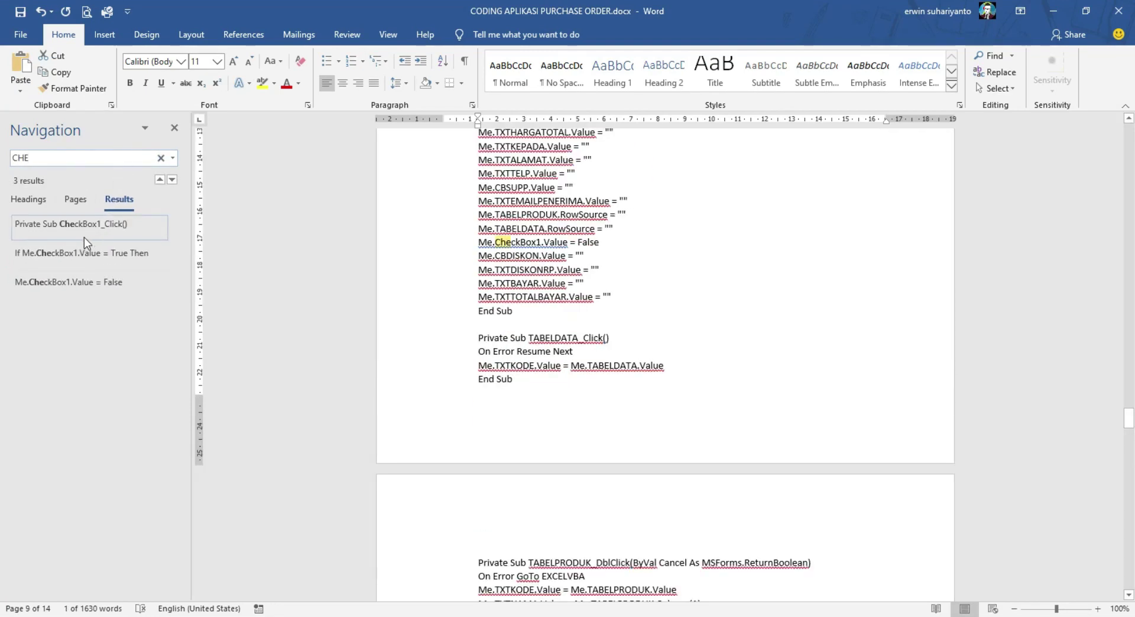
left_click(91, 233)
left_click(521, 283)
scroll(522, 277, "down", 1)
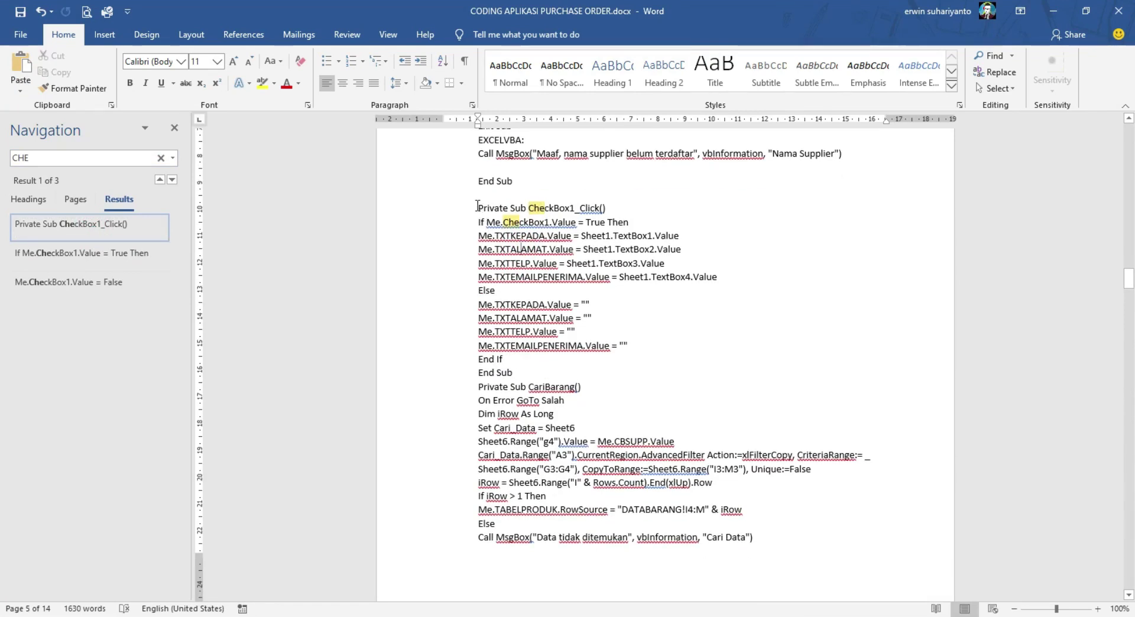
left_click_drag(478, 206, 525, 369)
key("ctrl+c")
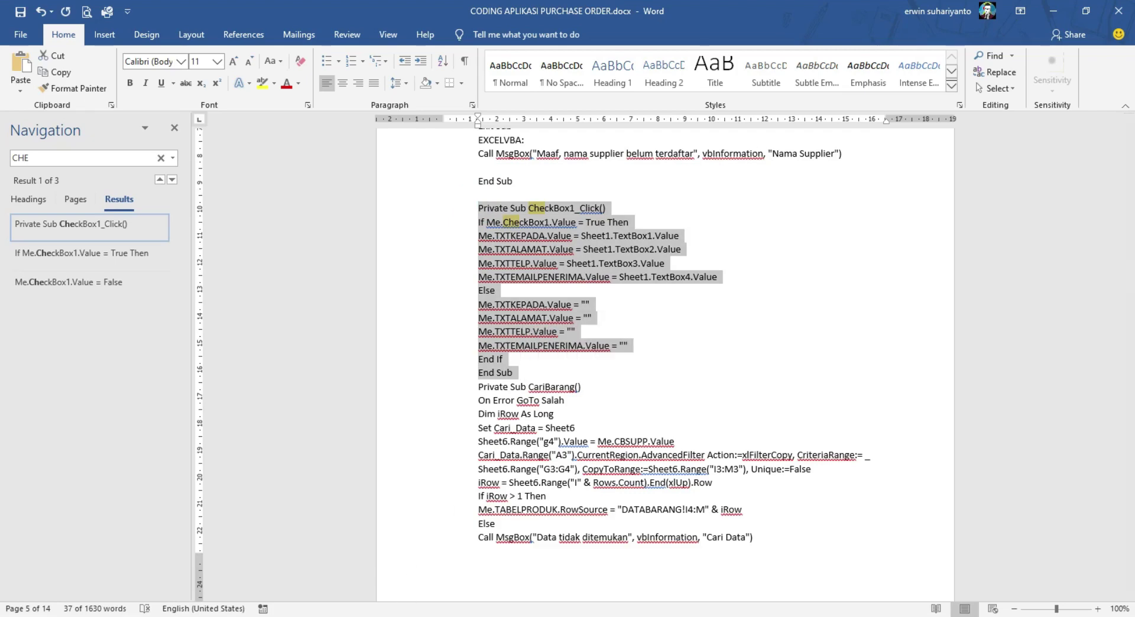
left_click(516, 594)
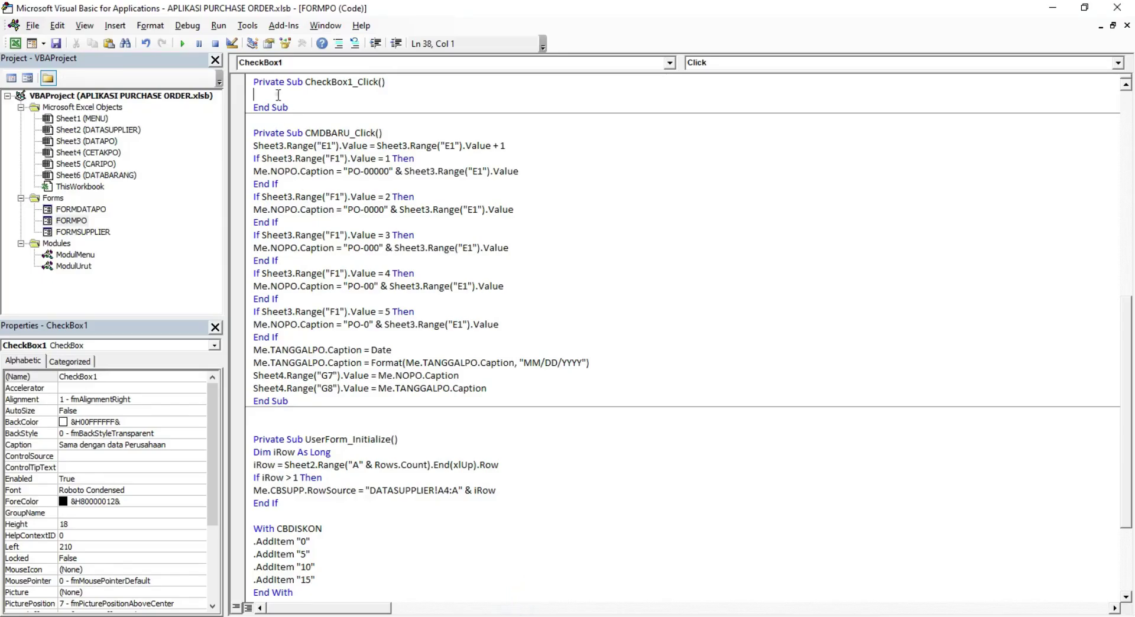
Step: Paste the code into CheckBox1_Click, removing the duplicate header line and extra End Sub
key("ctrl+v")
left_click(237, 82)
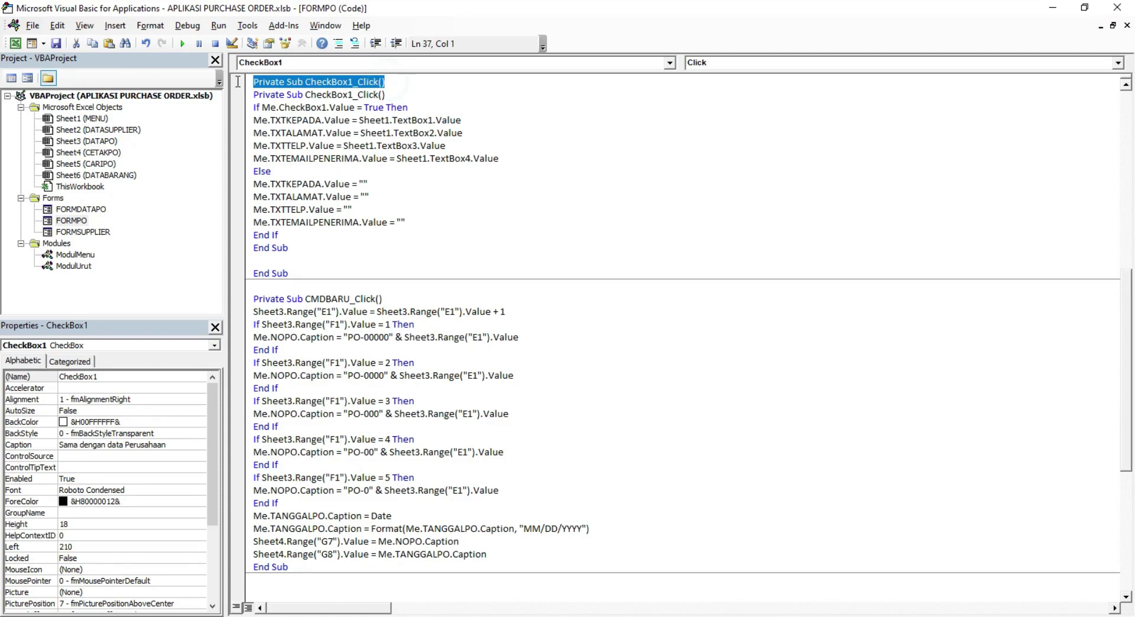
key("Delete")
left_click_drag(296, 261, 247, 250)
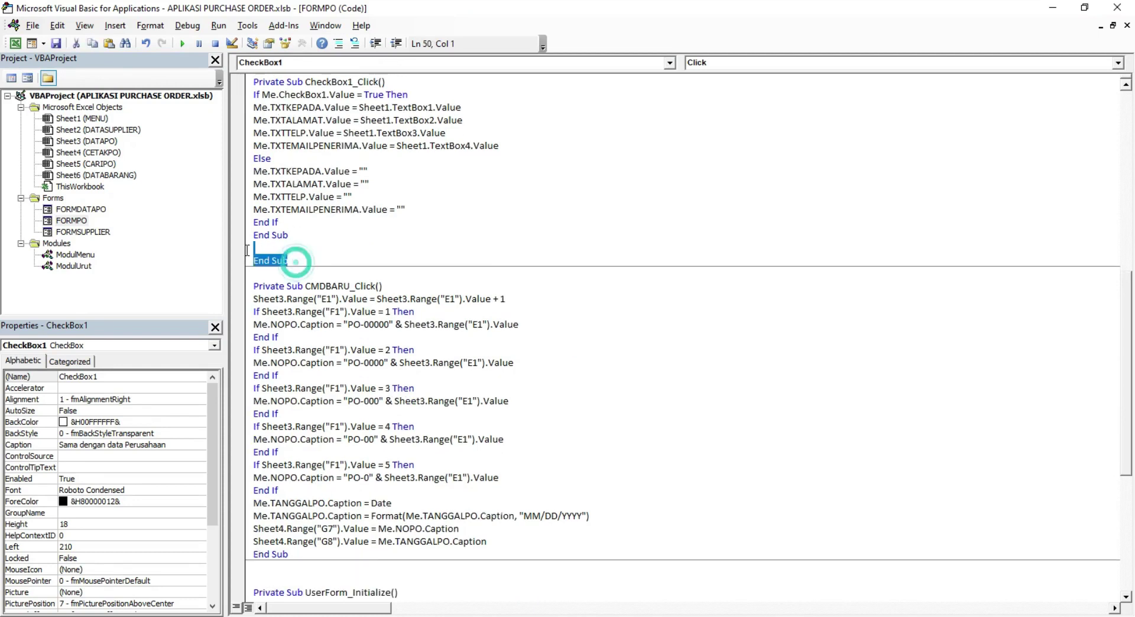
key("Delete")
key("Delete")
left_click(297, 105)
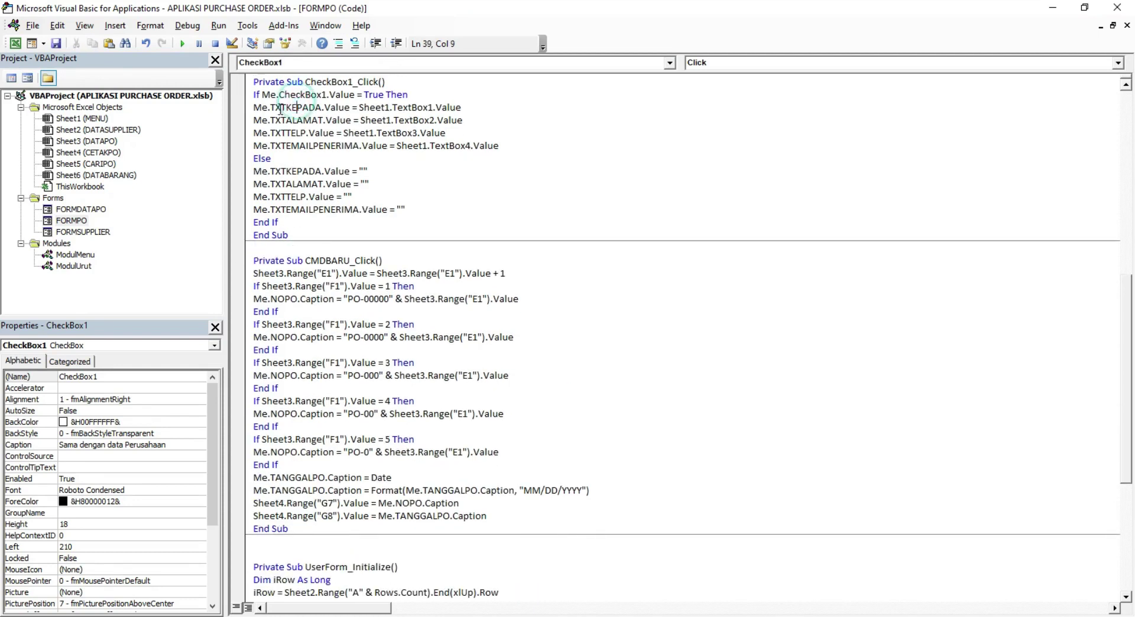
left_click(183, 43)
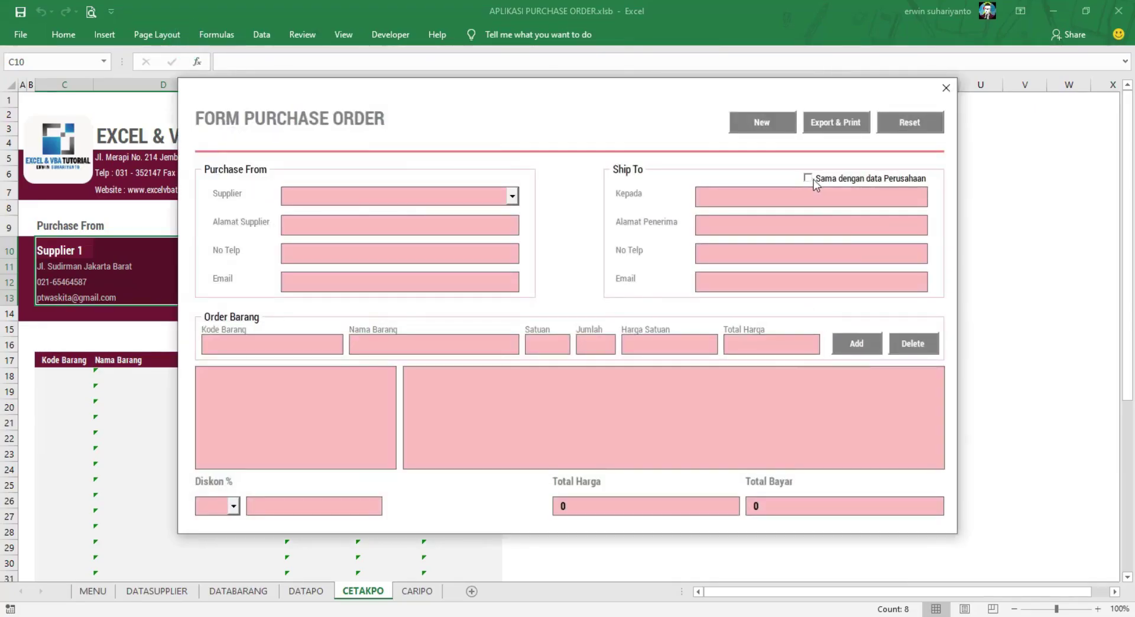
Step: Tick the same-as-company option (Ship To stays blank), then inspect MENU's empty company fields
left_click(809, 178)
left_click(946, 88)
left_click(16, 43)
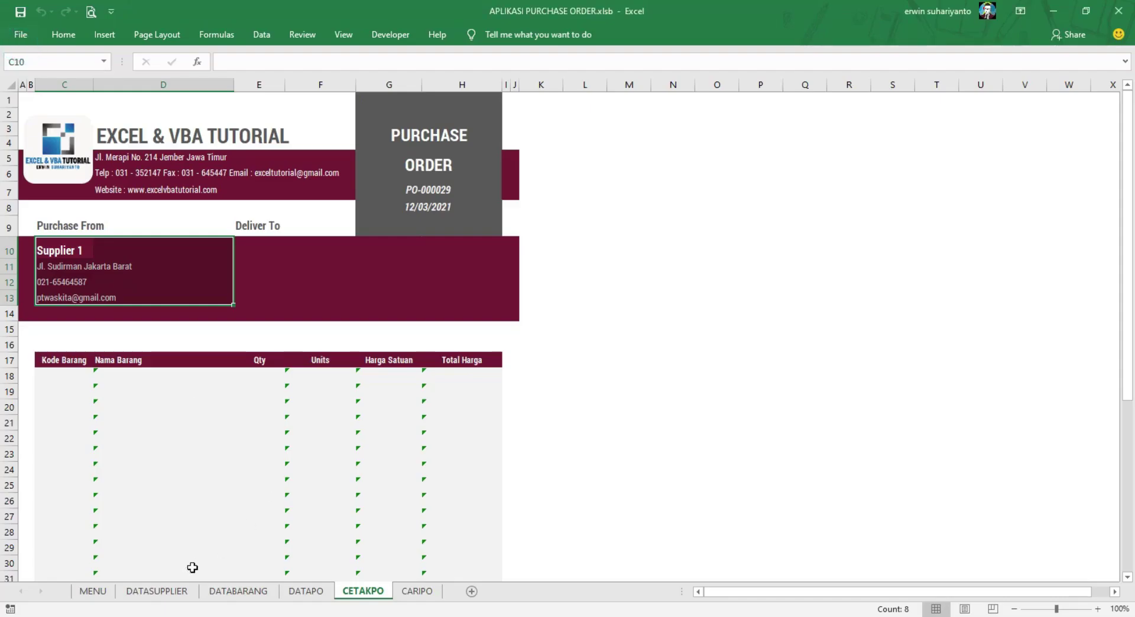
left_click(88, 592)
left_click(904, 304)
left_click(885, 373)
left_click(892, 422)
Step: Enter company name EXCEL & VBA TUTORIAL and the company's address in the Data Perusahaan panel
left_click(899, 471)
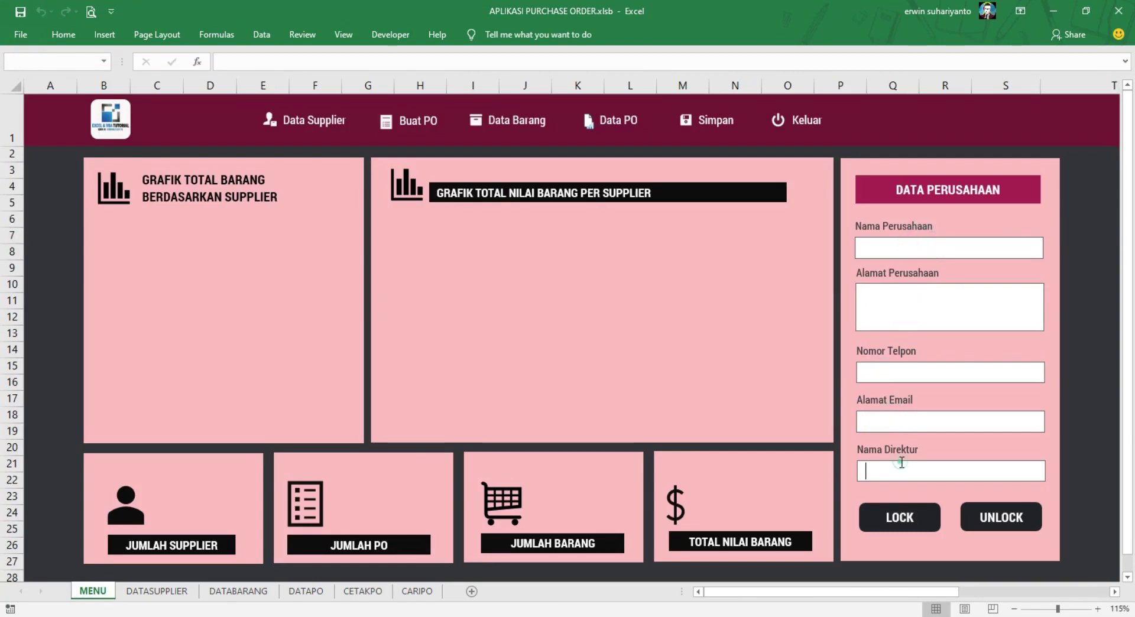
left_click(881, 248)
type("EXCEL & VBA TUTORIAL")
left_click(961, 309)
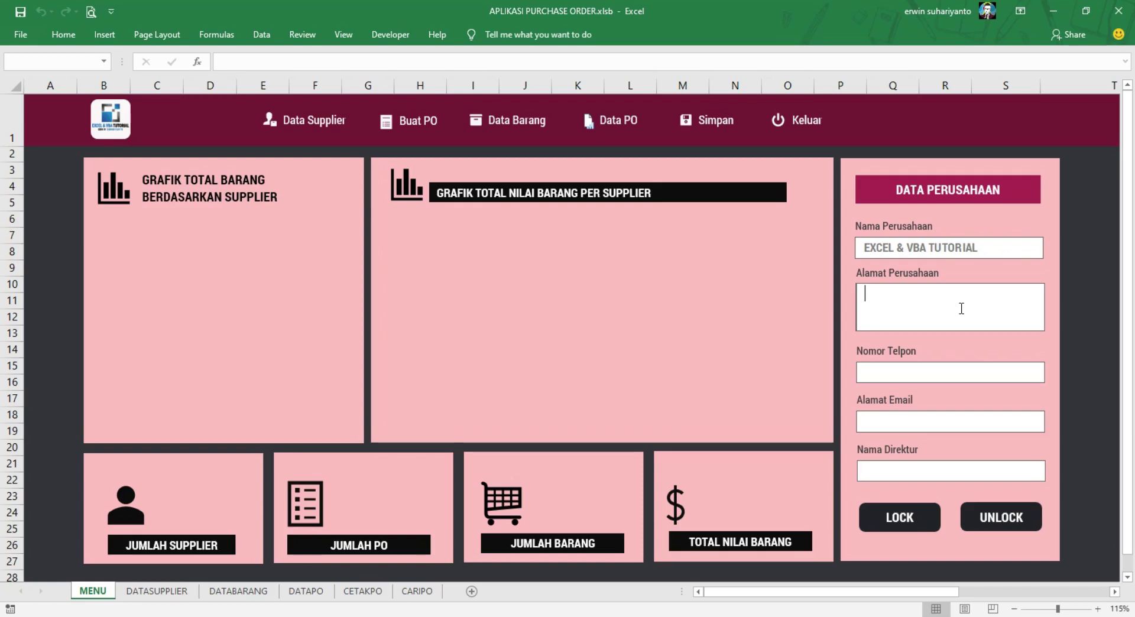
type("Jl.")
type(" Gati")
key("BackSpace")
key("BackSpace")
type("t Subroto J")
type("akarta Ba")
Step: Fill in the company's phone number, e-mail address and director's name
left_click(936, 374)
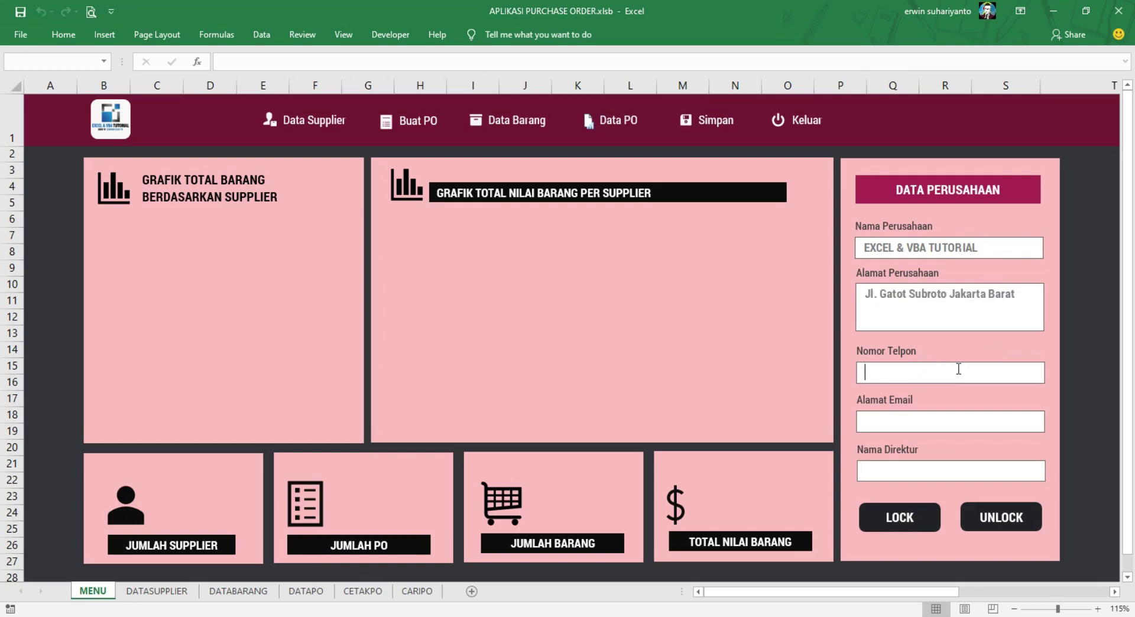
left_click(965, 429)
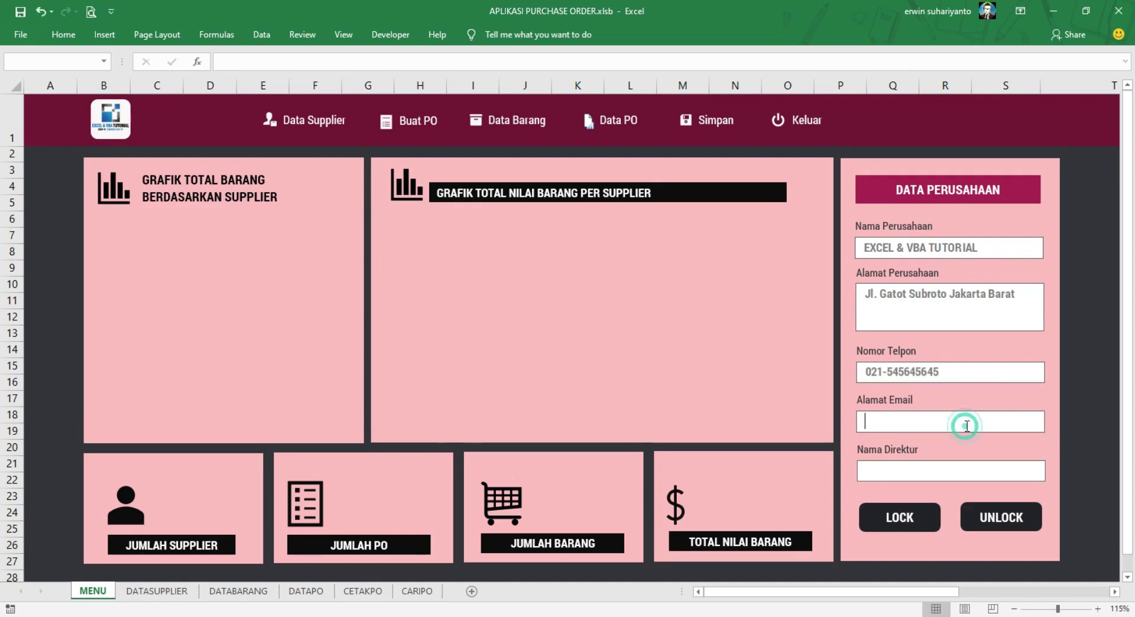
type("emailperusahaan@gmail.")
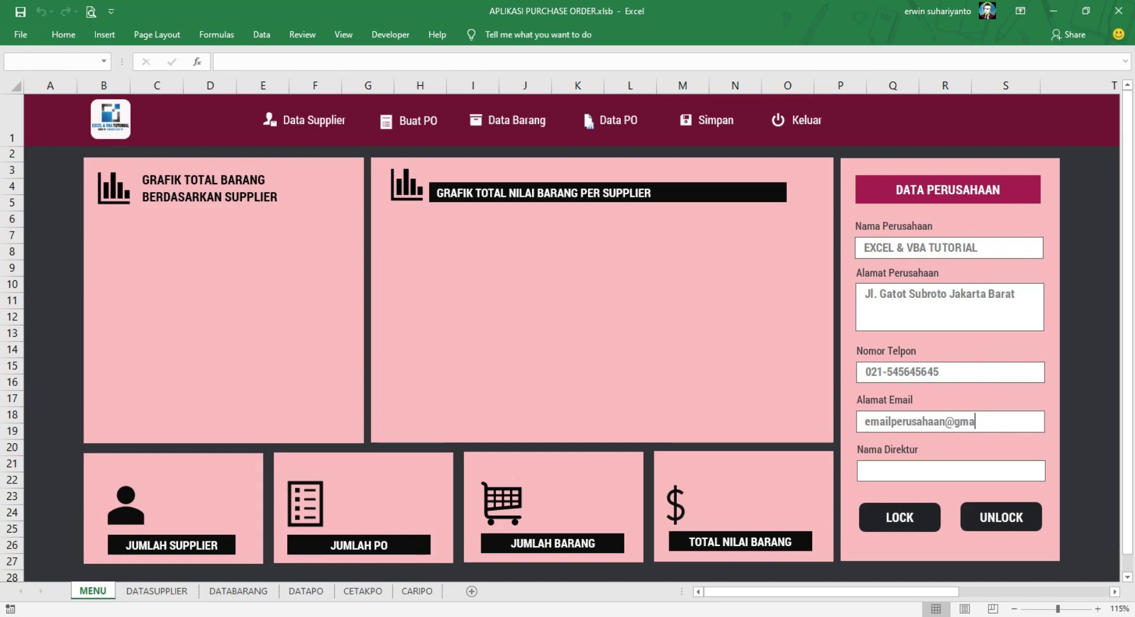
type("com")
left_click(946, 472)
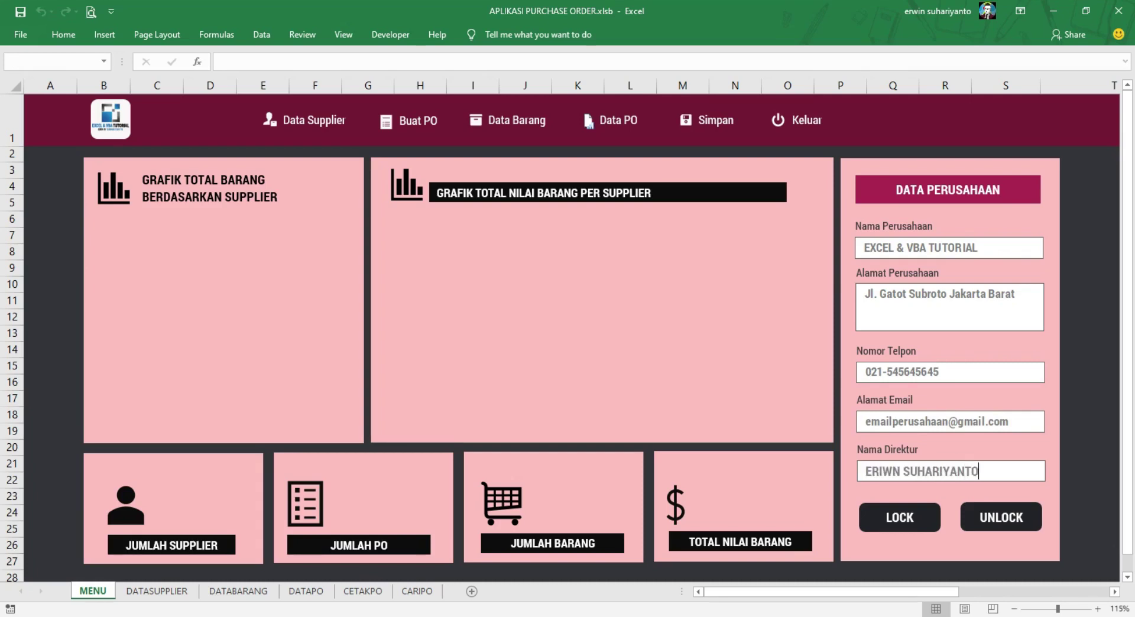
Step: Run FORMPO again and tick the same-as-company option, filling Ship To with company data
mouse_move(514, 609)
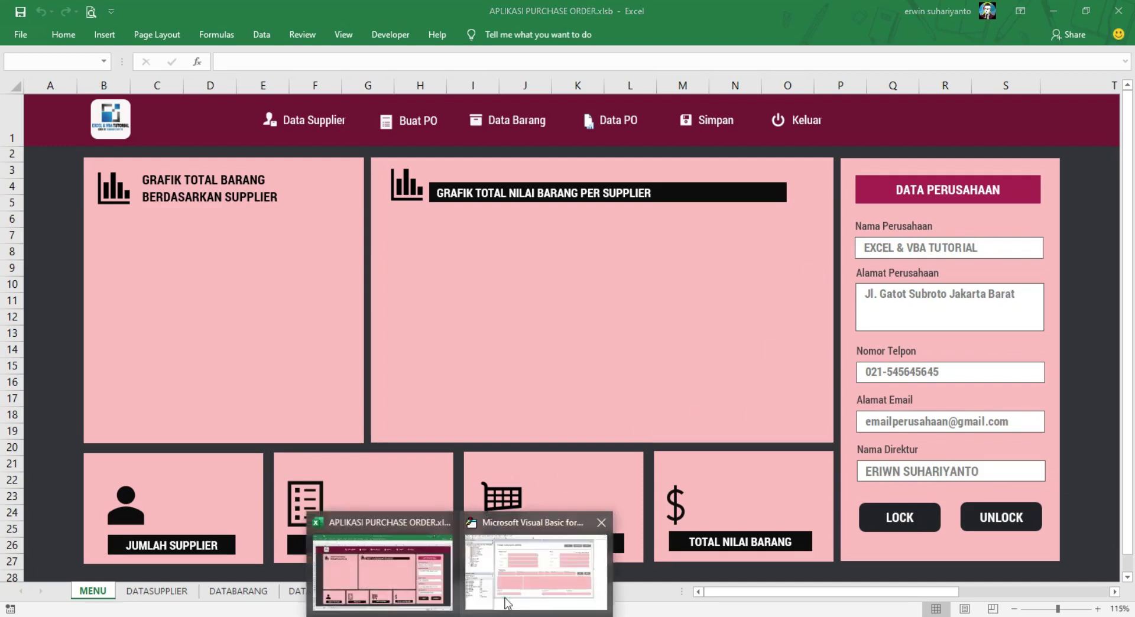
left_click(467, 562)
left_click(184, 45)
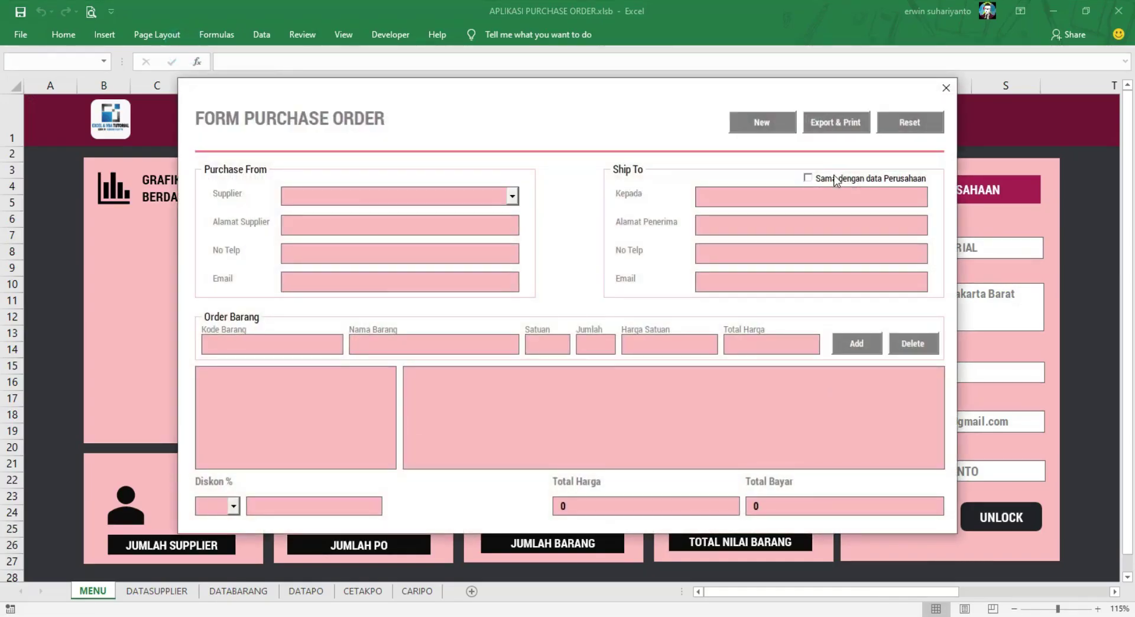
left_click(822, 180)
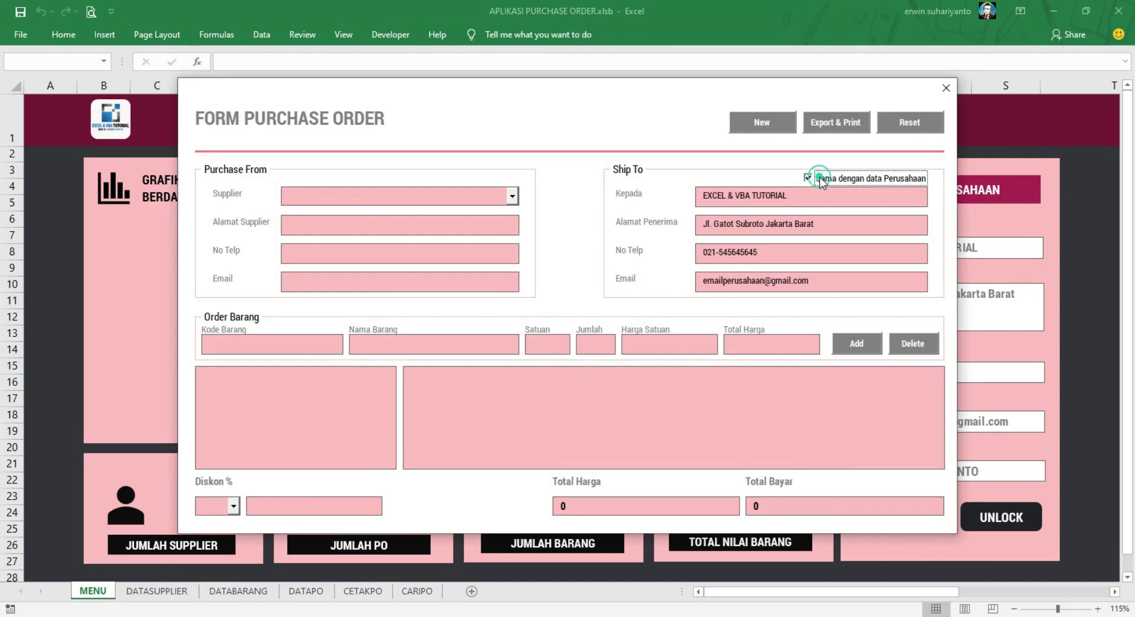
left_click_drag(750, 88, 523, 81)
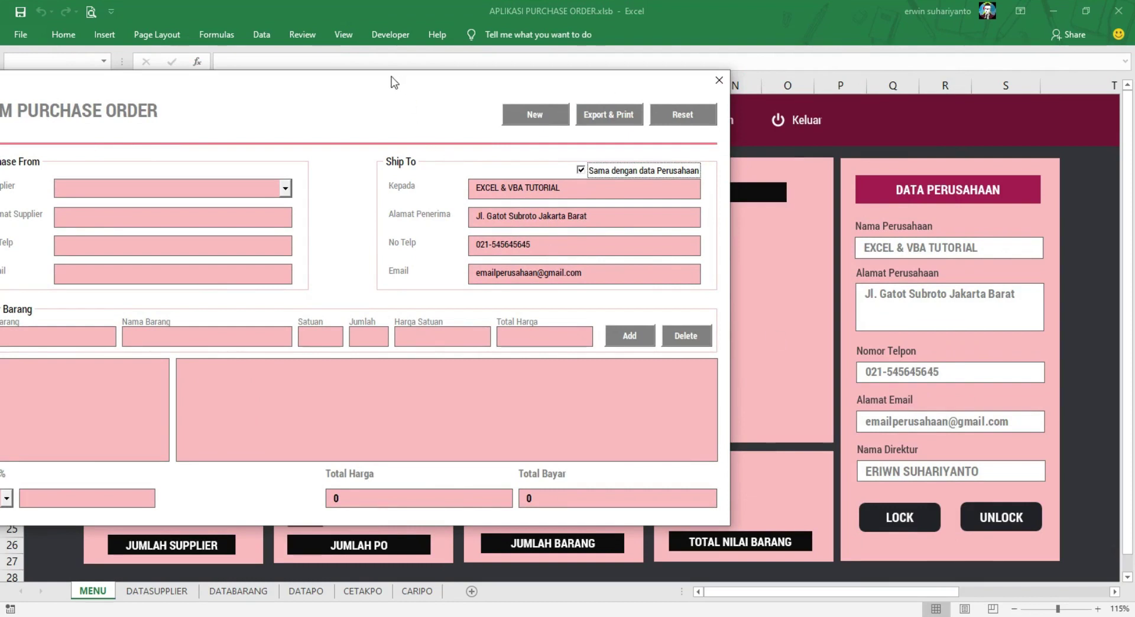
left_click_drag(392, 76, 673, 67)
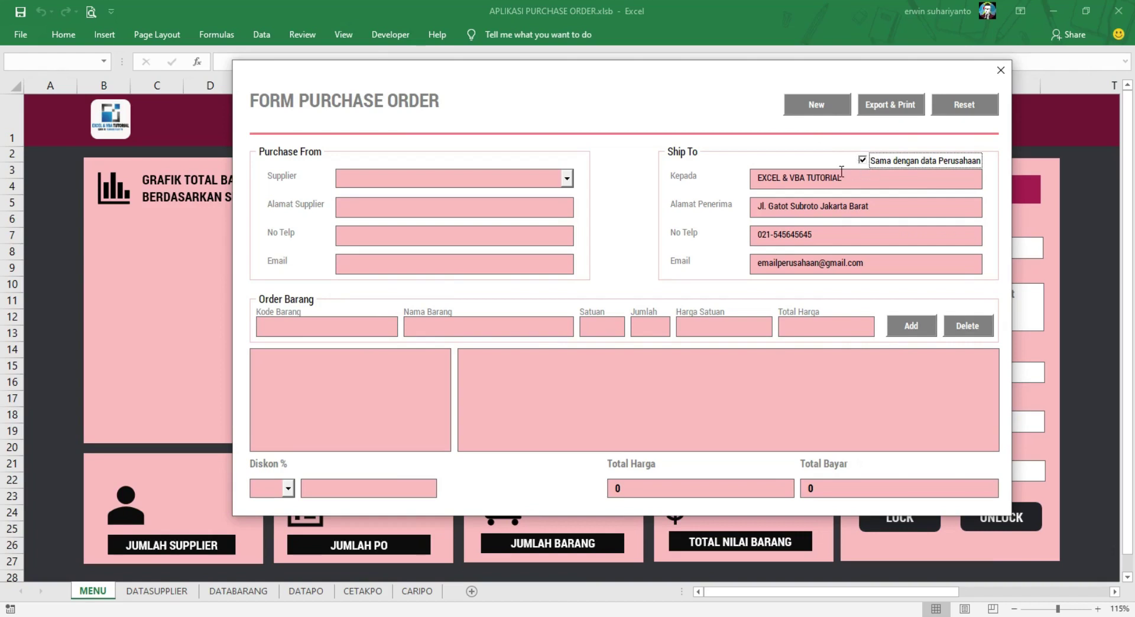
Step: Untick the option to clear the Ship To fields, then close the form
left_click(868, 164)
left_click(850, 175)
left_click(816, 213)
left_click(798, 237)
left_click(1002, 70)
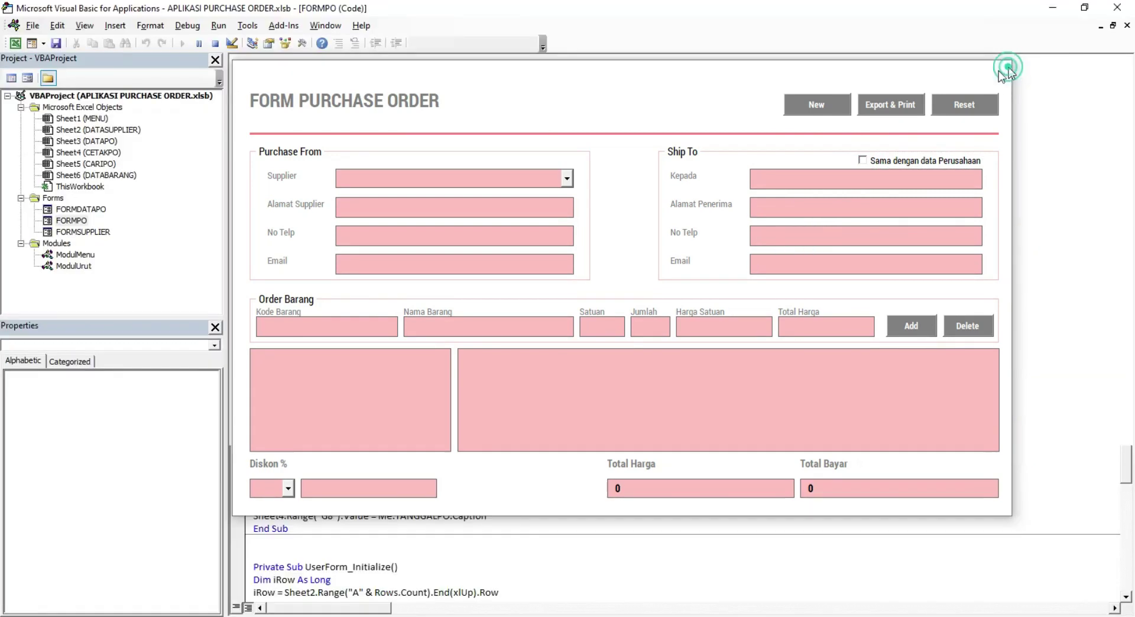
Step: Select the checkbox and the TABELPRODUK list box in FORMPO, then switch to the Word document
left_click(875, 160)
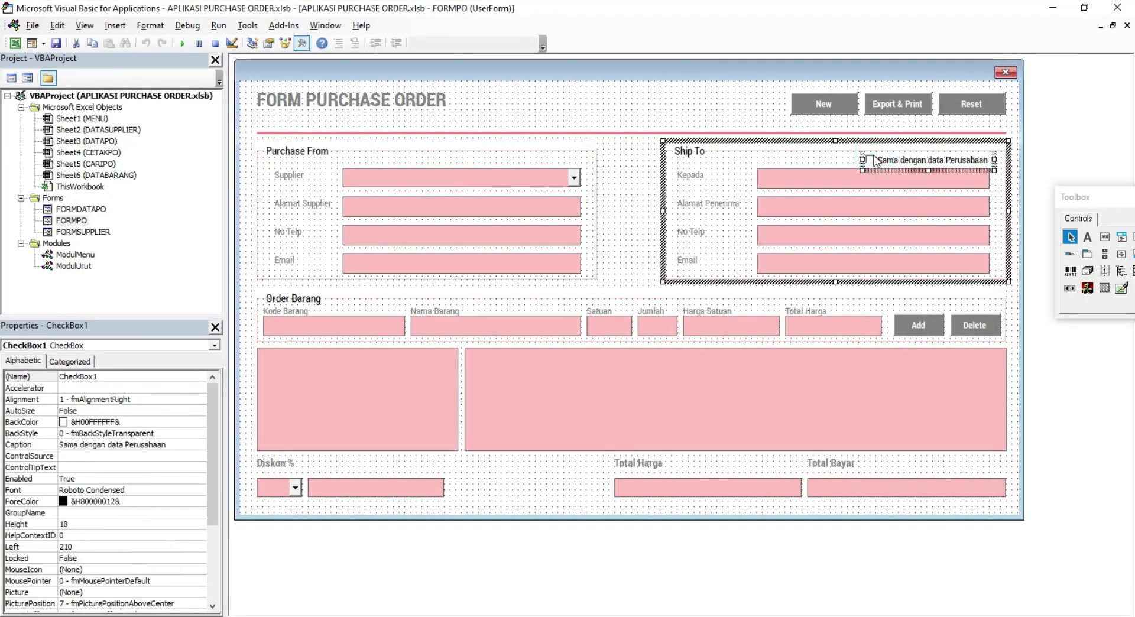
left_click(321, 374)
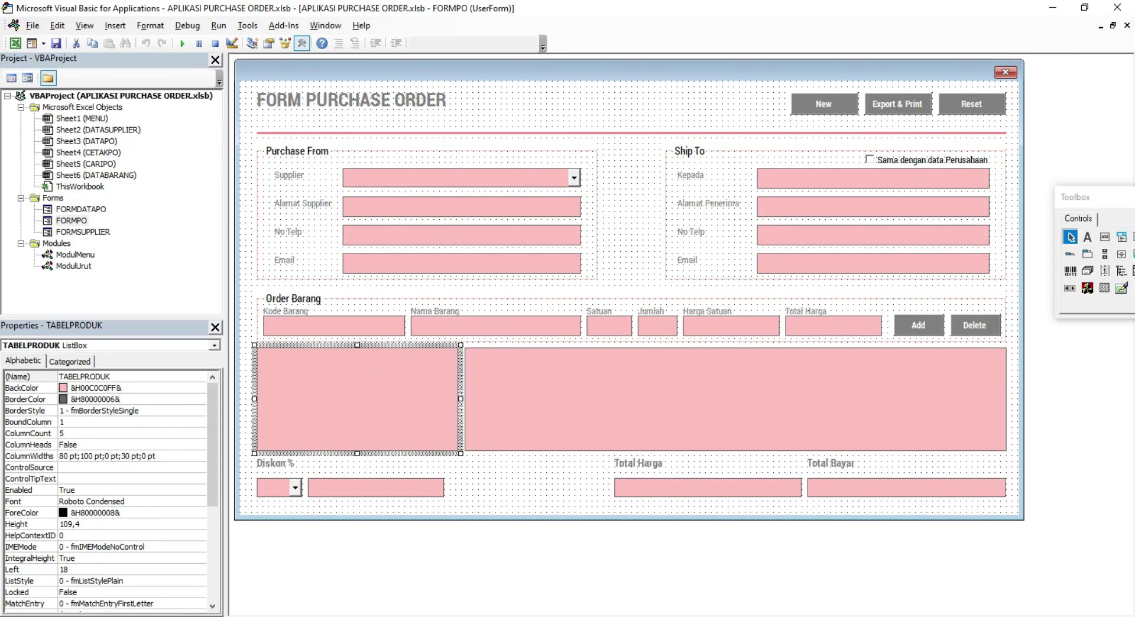
key("alt+Tab")
Step: Search the coding document for TABEL and jump to the TABELPRODUK_DblClick procedure
left_click(70, 162)
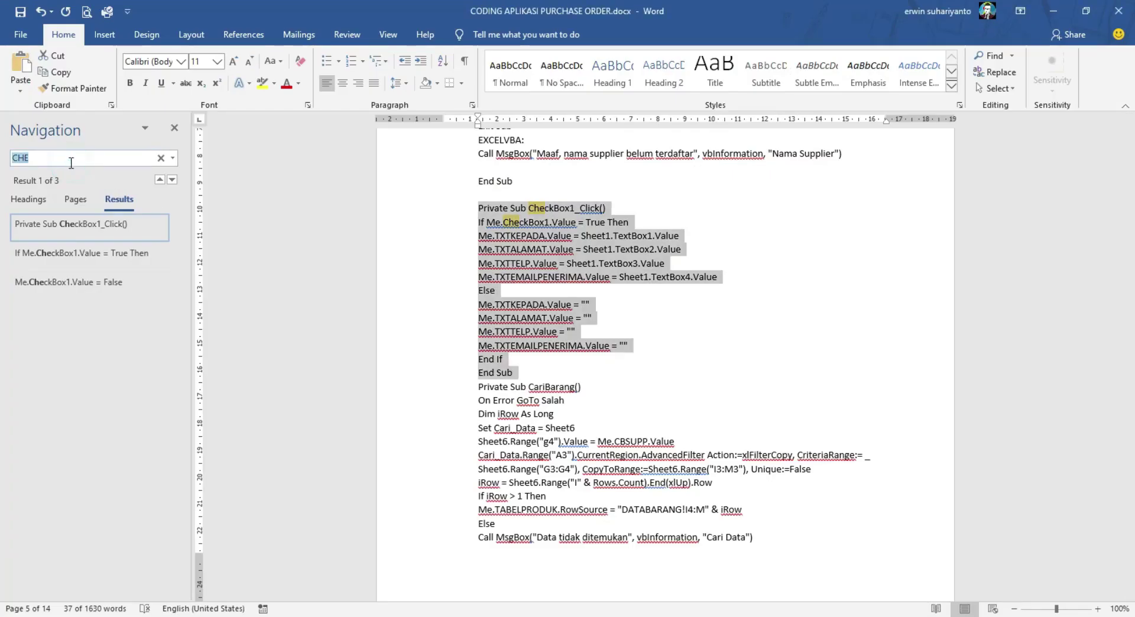
type("TAB")
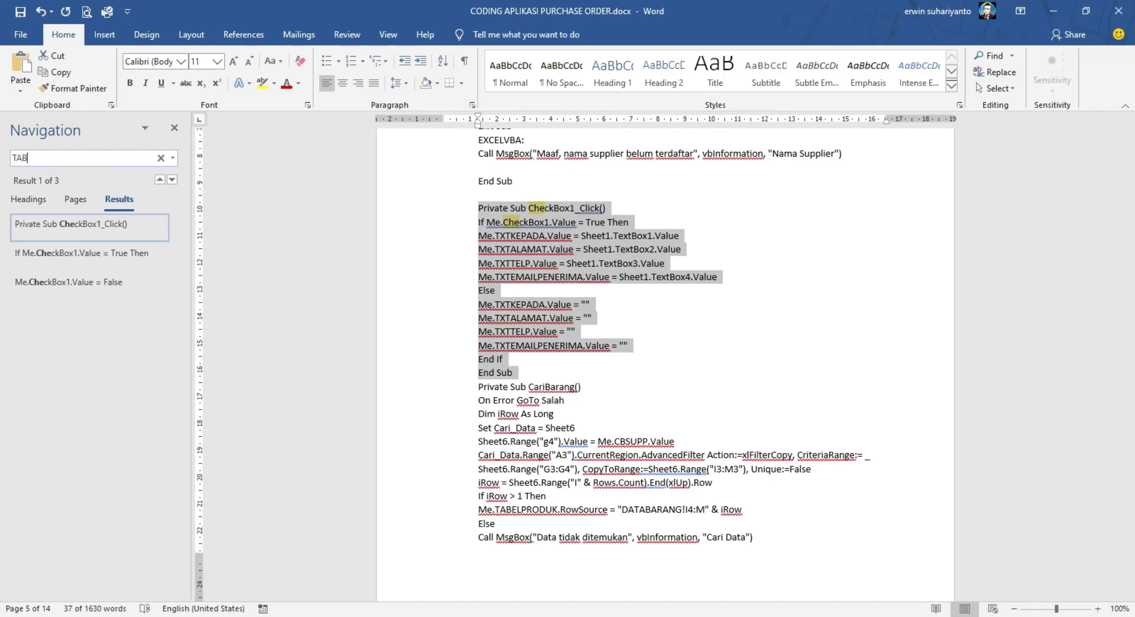
type("ELPRO")
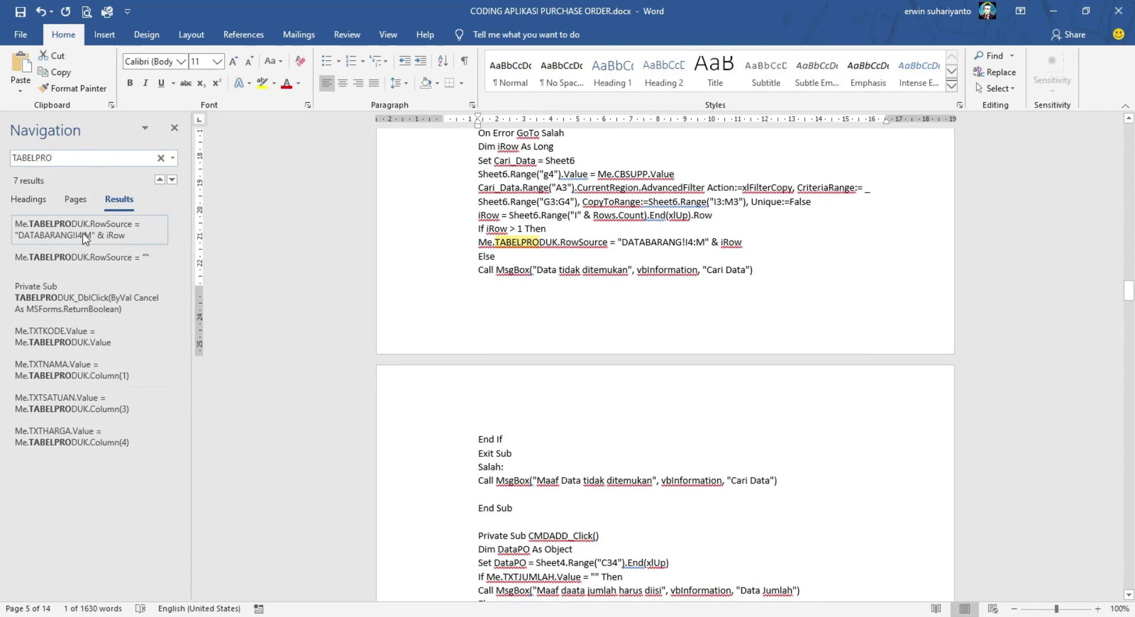
left_click(57, 305)
scroll(542, 263, "down", 1)
Step: Copy the TABELPRODUK_DblClick code and return to the VBA editor
left_click_drag(477, 208, 520, 331)
right_click(520, 331)
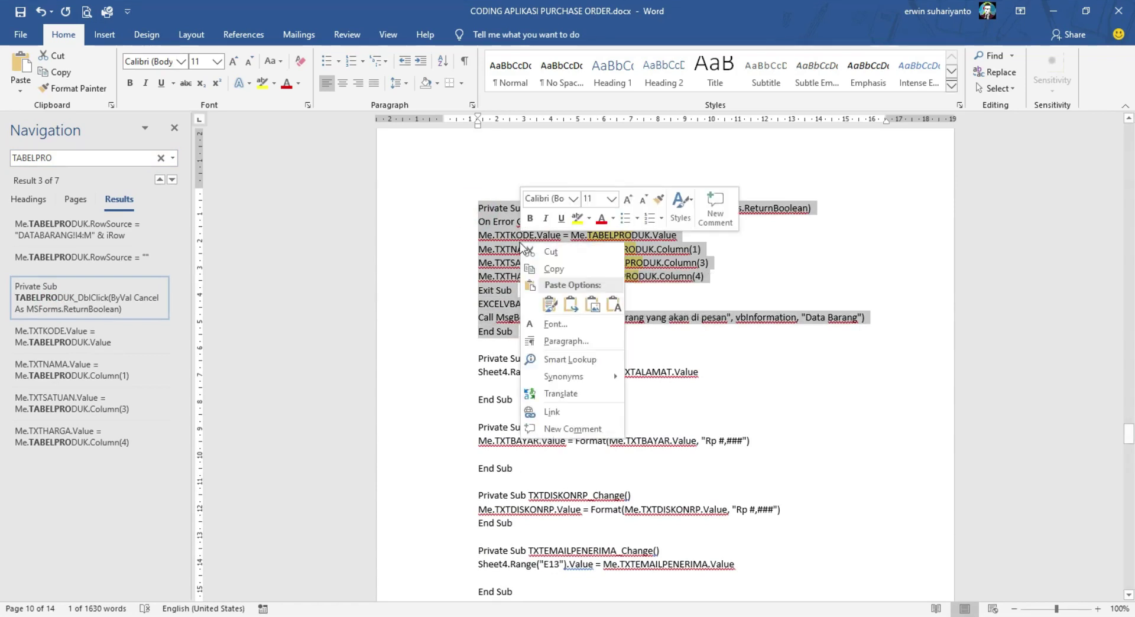
left_click(552, 269)
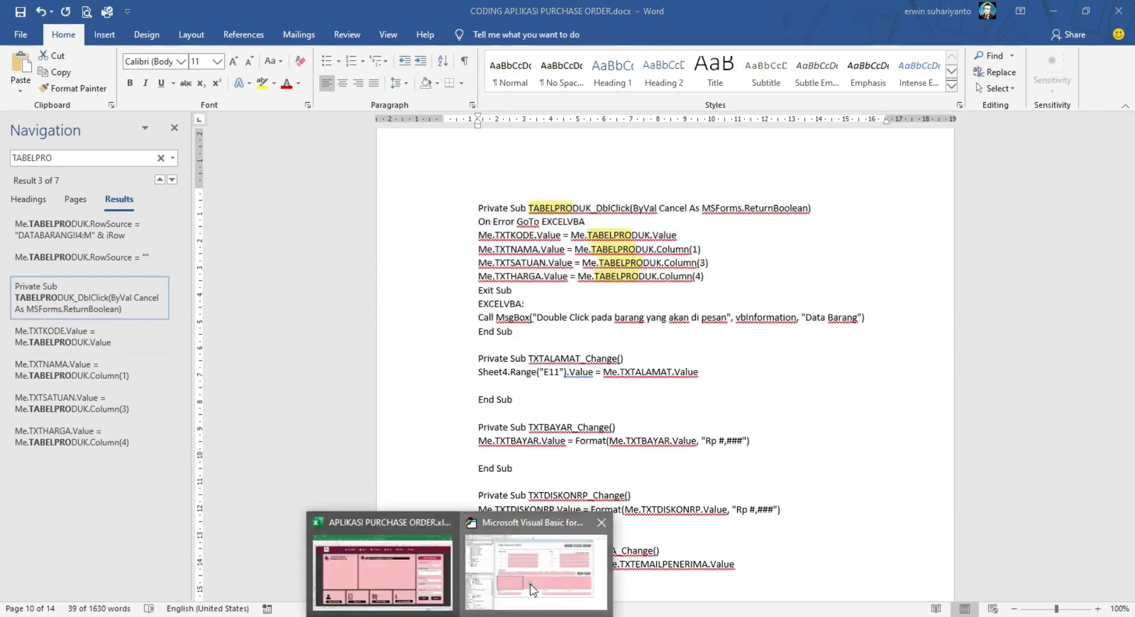
left_click(531, 584)
Step: Create an empty DblClick handler for the TABELPRODUK list box
double_click(304, 361)
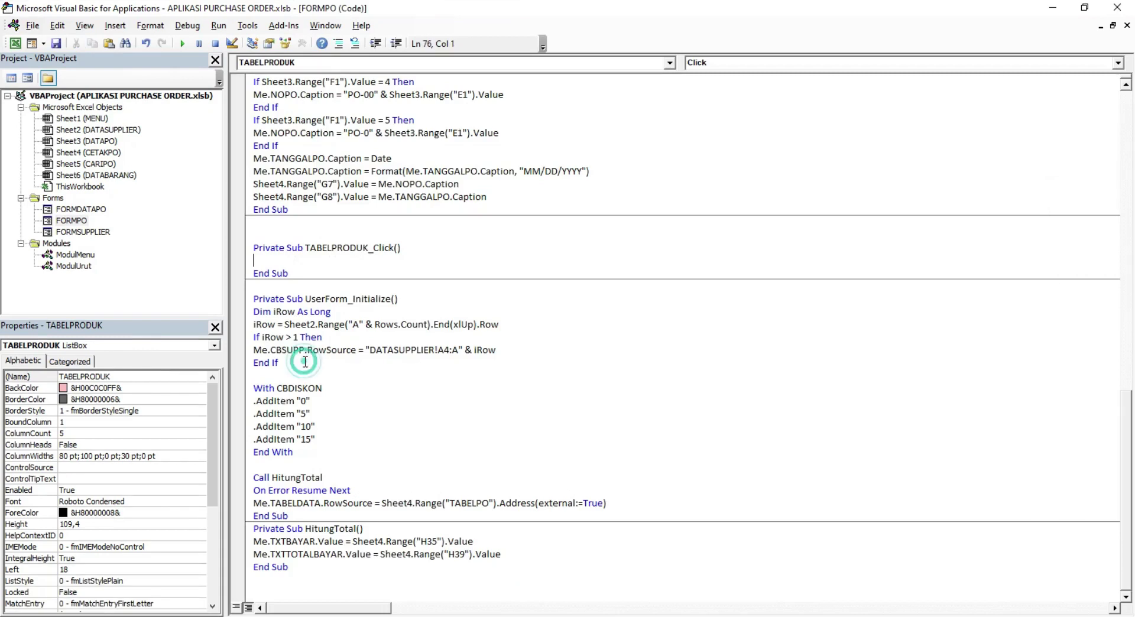
left_click(707, 64)
left_click(700, 96)
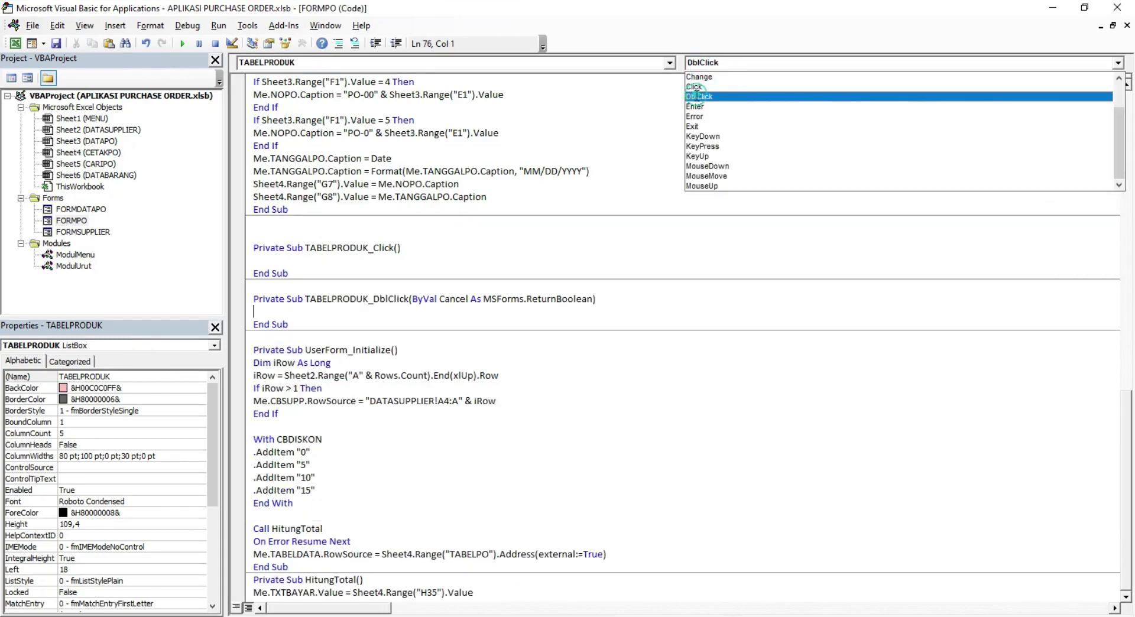
Step: Paste the copied code, delete the duplicate header and End Sub, and run the form
right_click(263, 309)
left_click(295, 353)
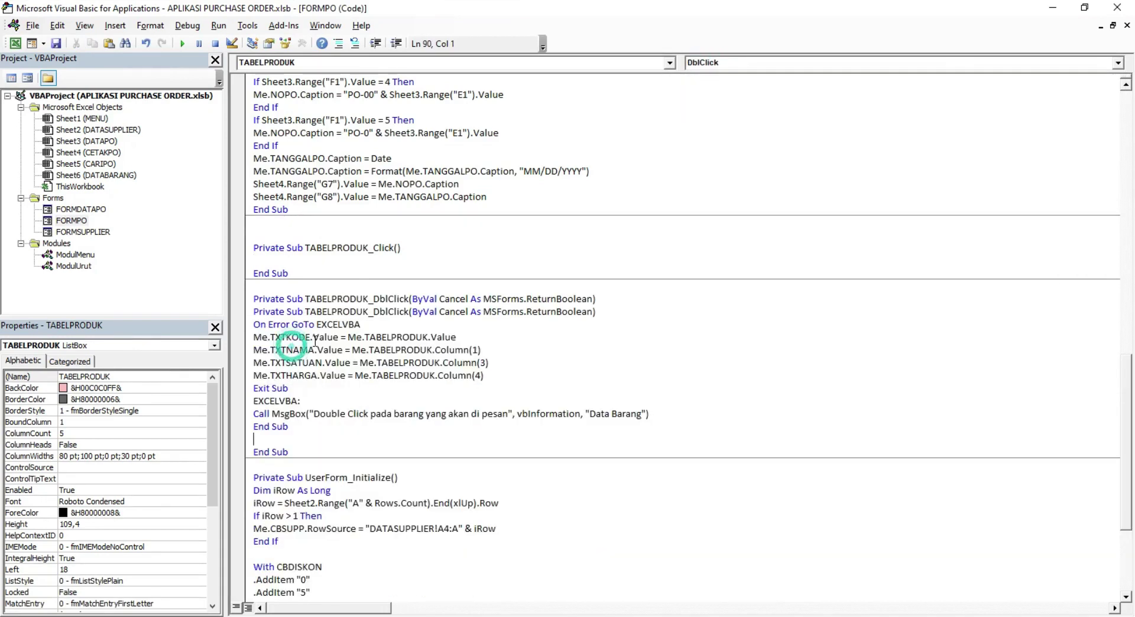
left_click_drag(301, 453, 245, 443)
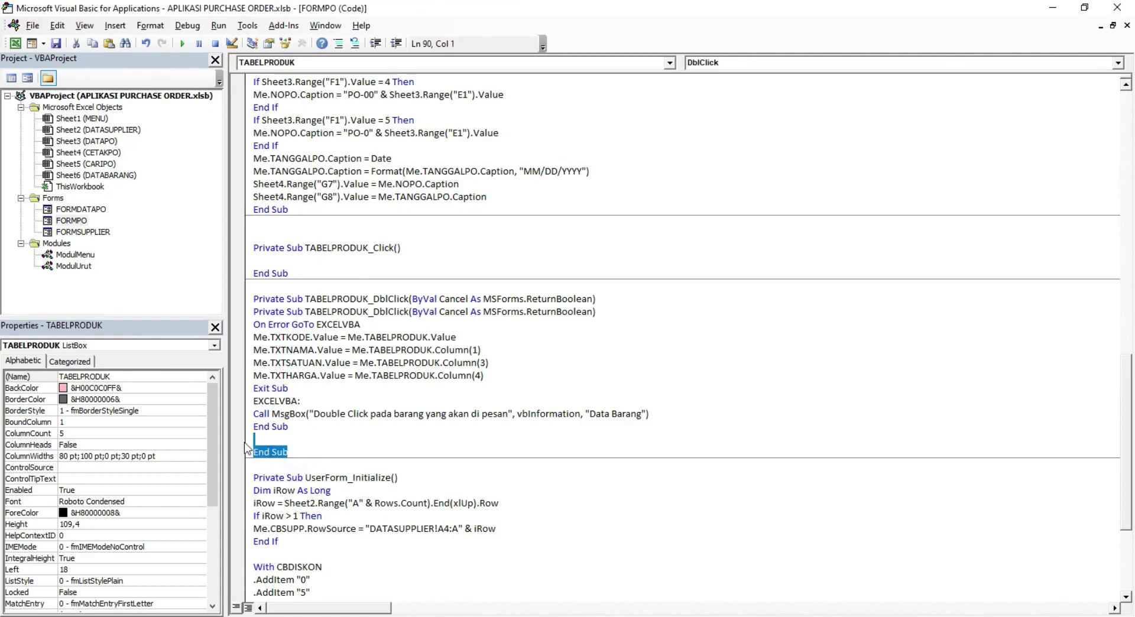
key("Delete")
left_click_drag(600, 312, 249, 306)
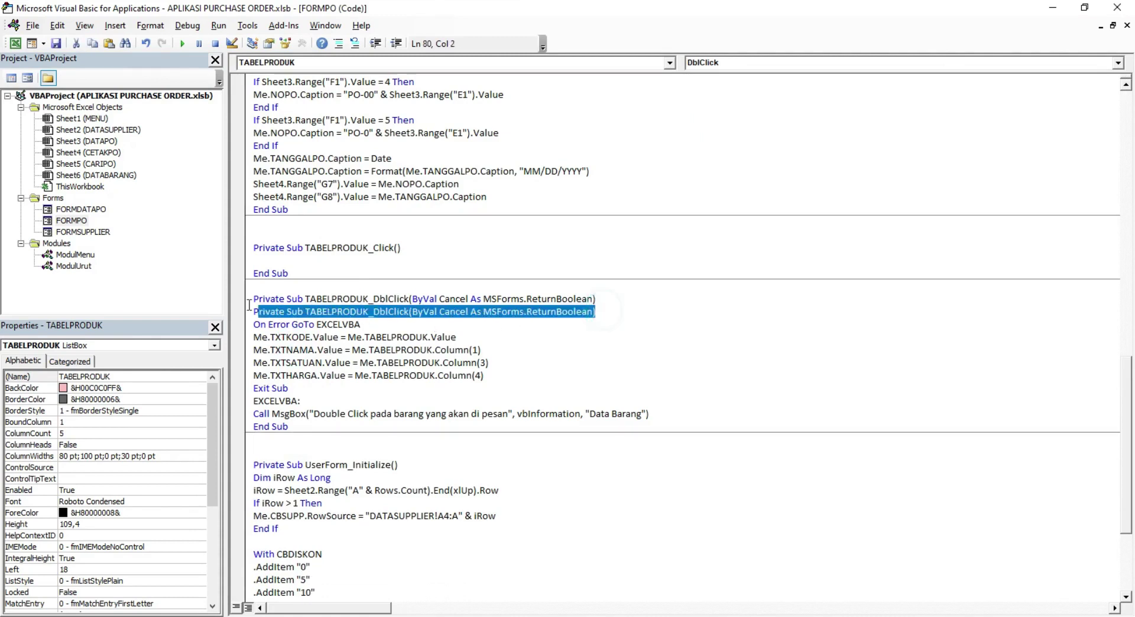
key("Delete")
key("Delete")
left_click(325, 276)
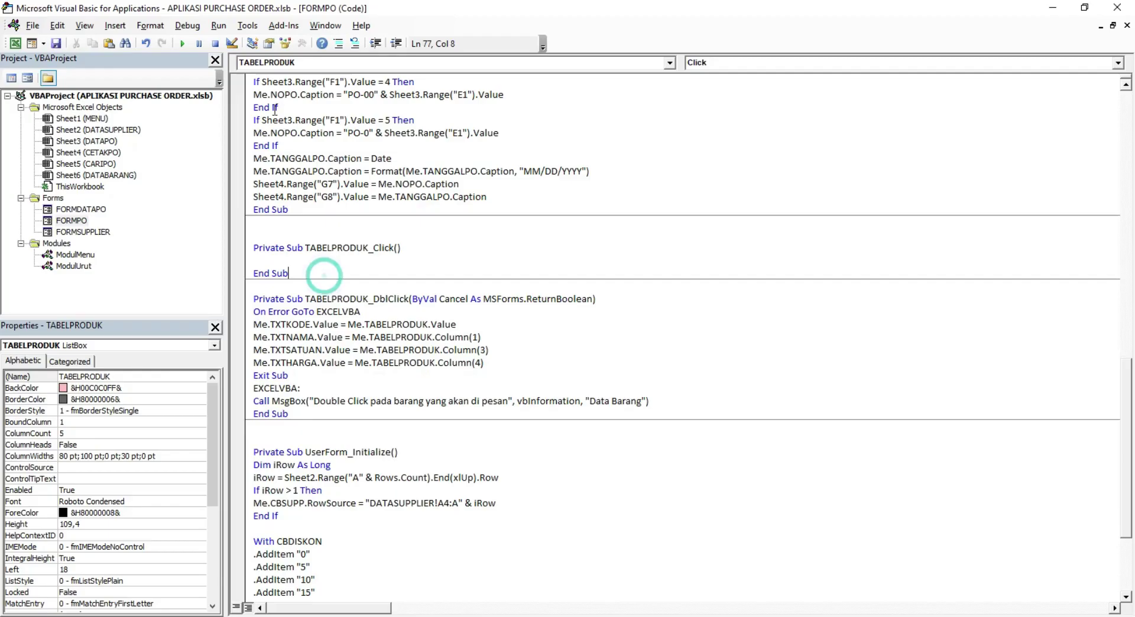
left_click(183, 43)
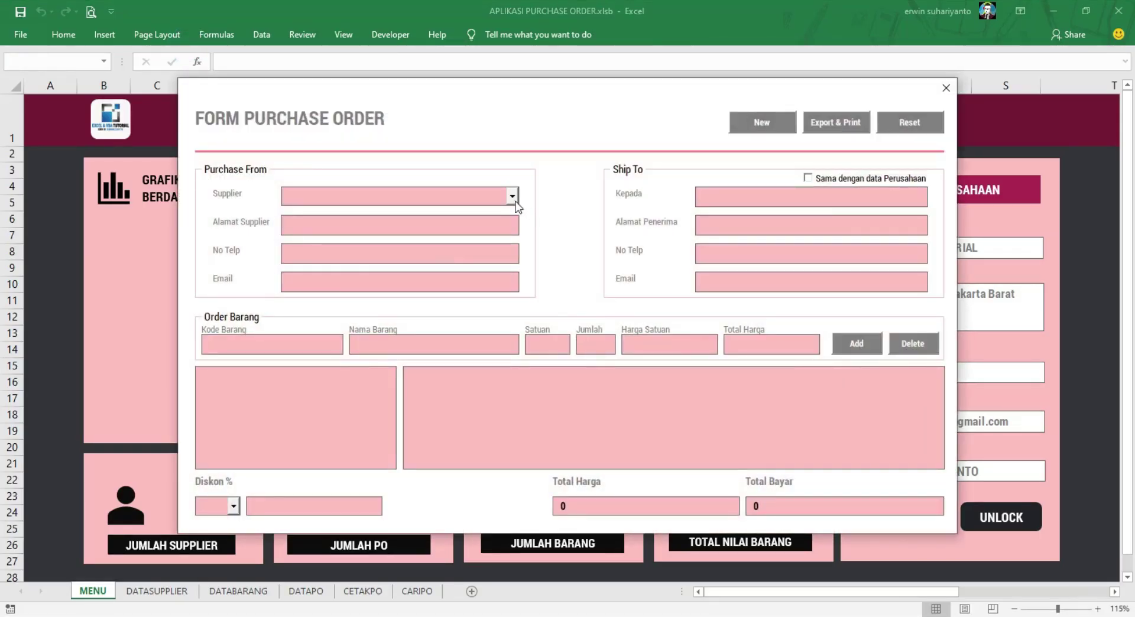
Step: Test the form with Supplier 2 and Earphone, which fills BR-1000010 at 85800
left_click(513, 197)
left_click(329, 227)
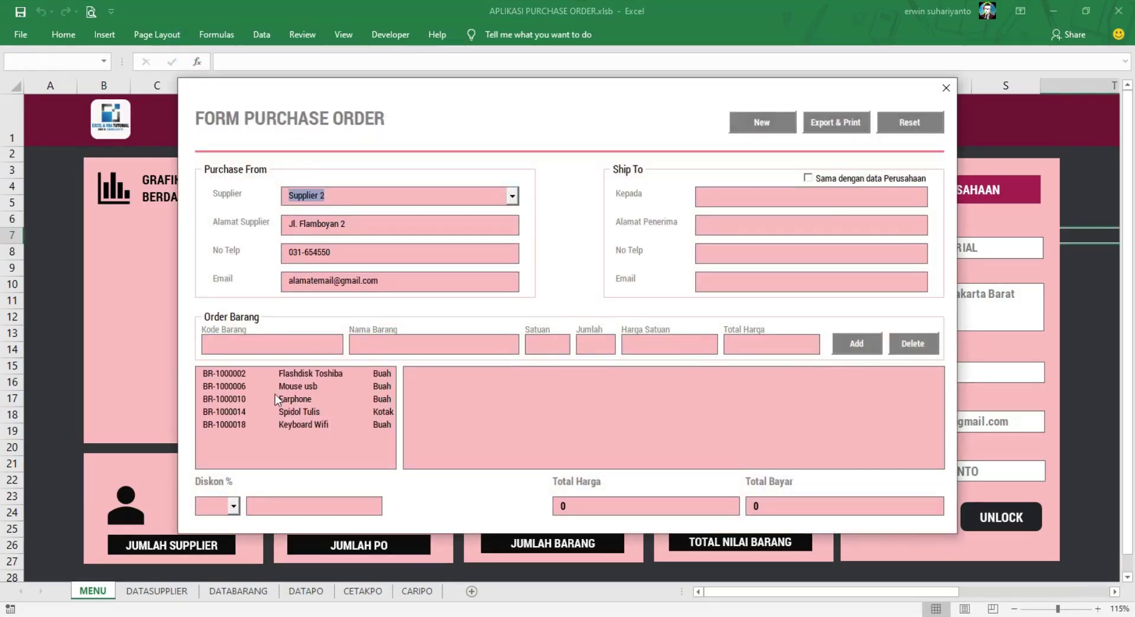
left_click(299, 399)
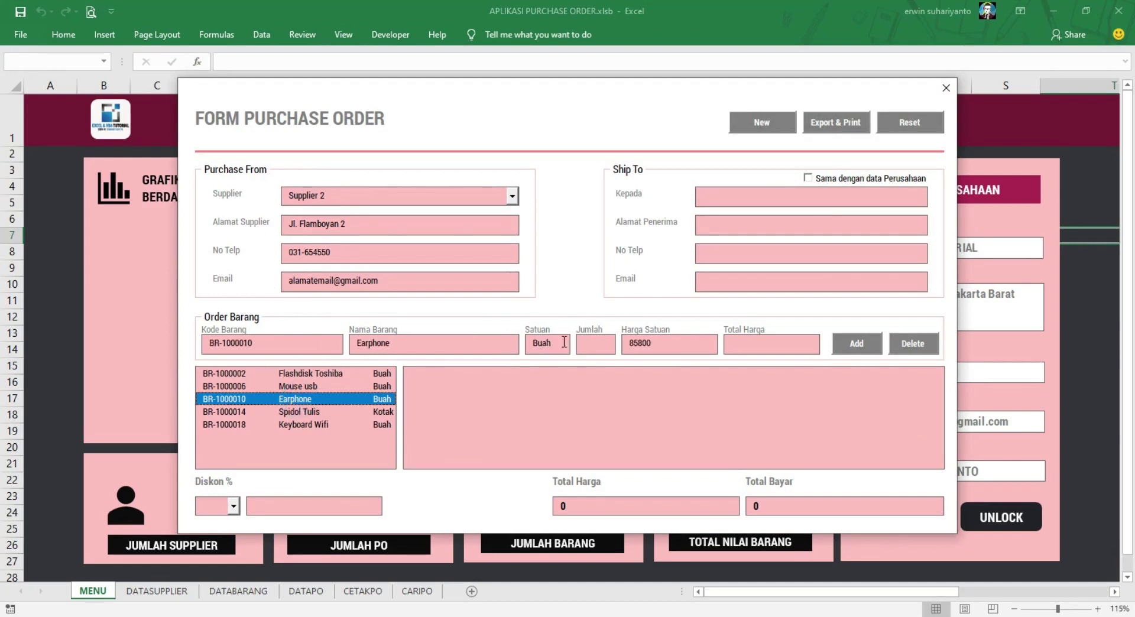
left_click(598, 347)
left_click(746, 344)
Step: Close the test form, create an empty TXTJUMLAH_Change handler, and switch to Word
left_click(946, 88)
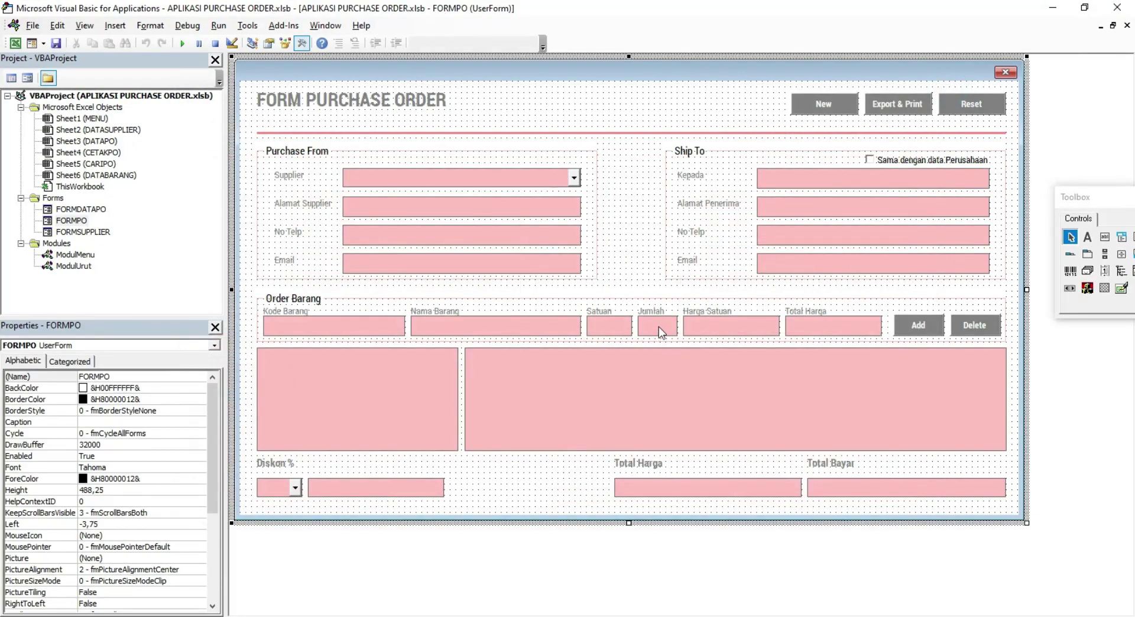
double_click(659, 326)
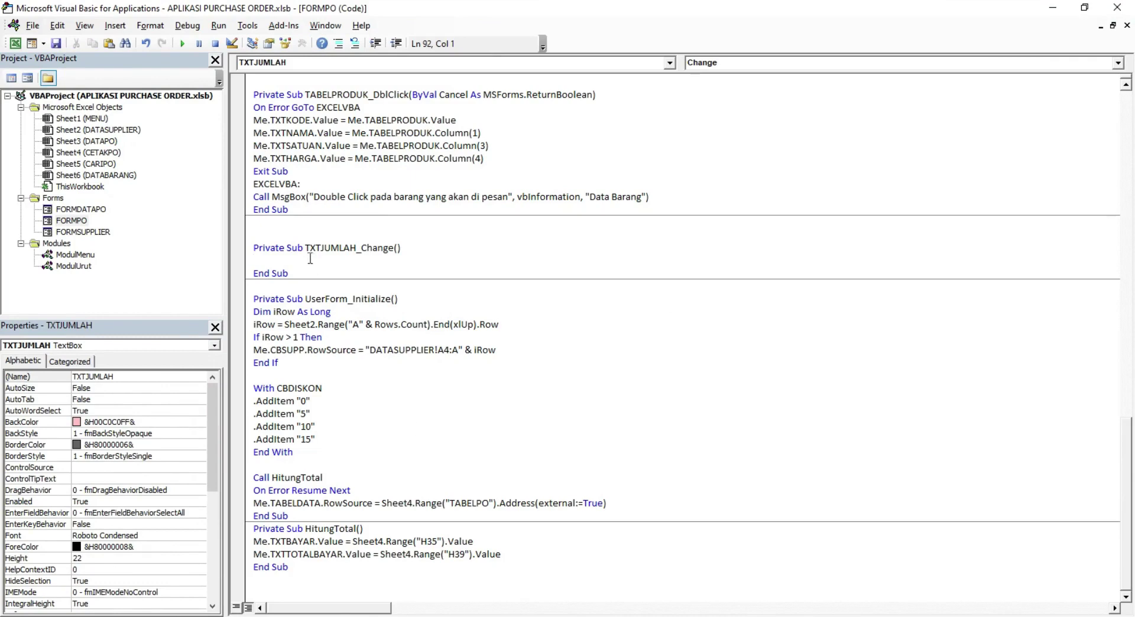
key("alt+Tab")
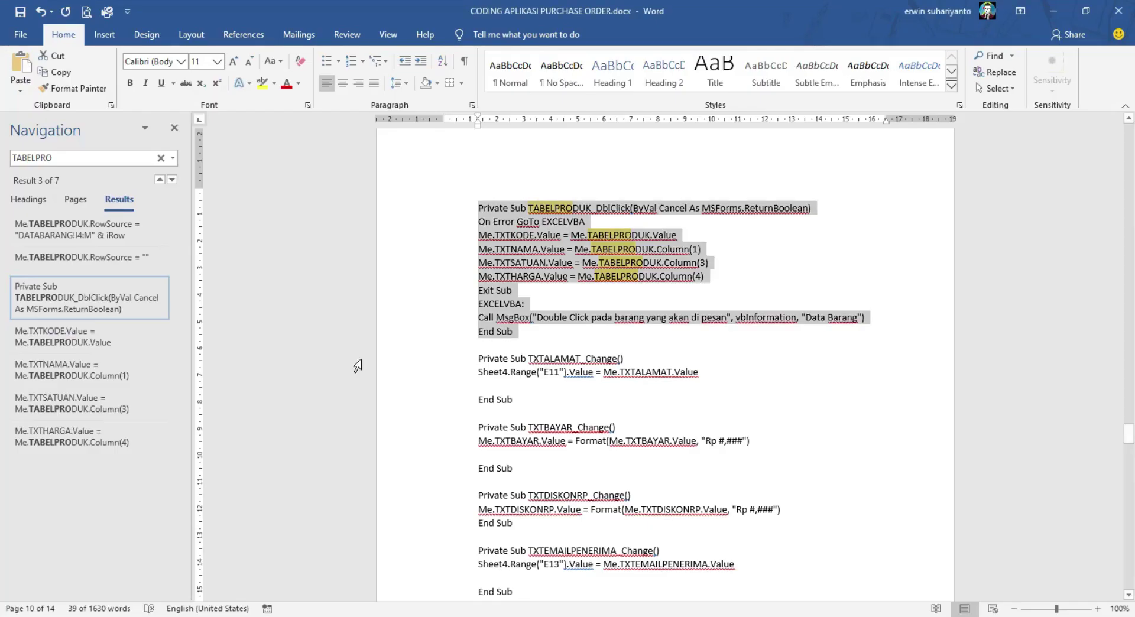
Step: Search for TXTJUMLAH and select the TXTJUMLAH_Change code that multiplies quantity by price into TXTHARGATOTAL
key("ctrl+f")
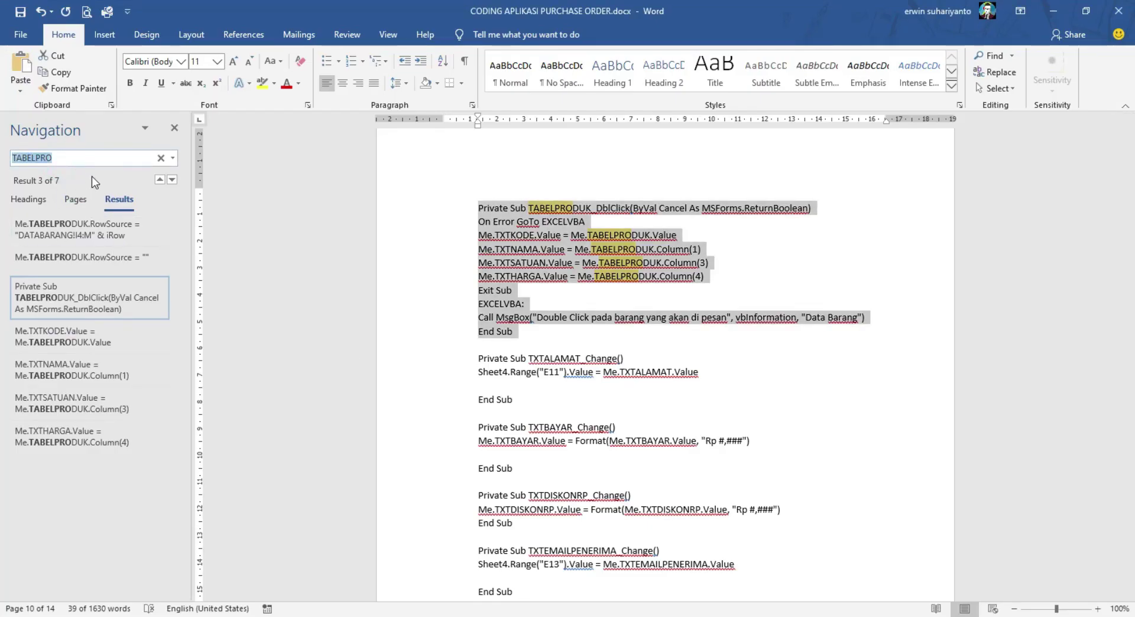
type("TXTJUMLAH")
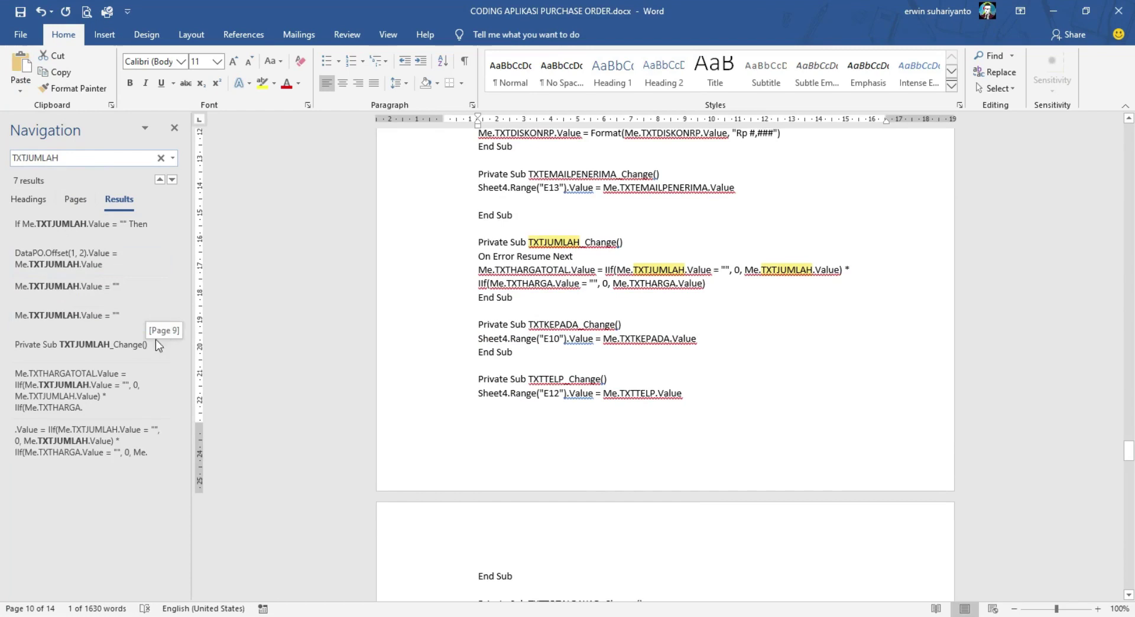
left_click(89, 349)
left_click(638, 270)
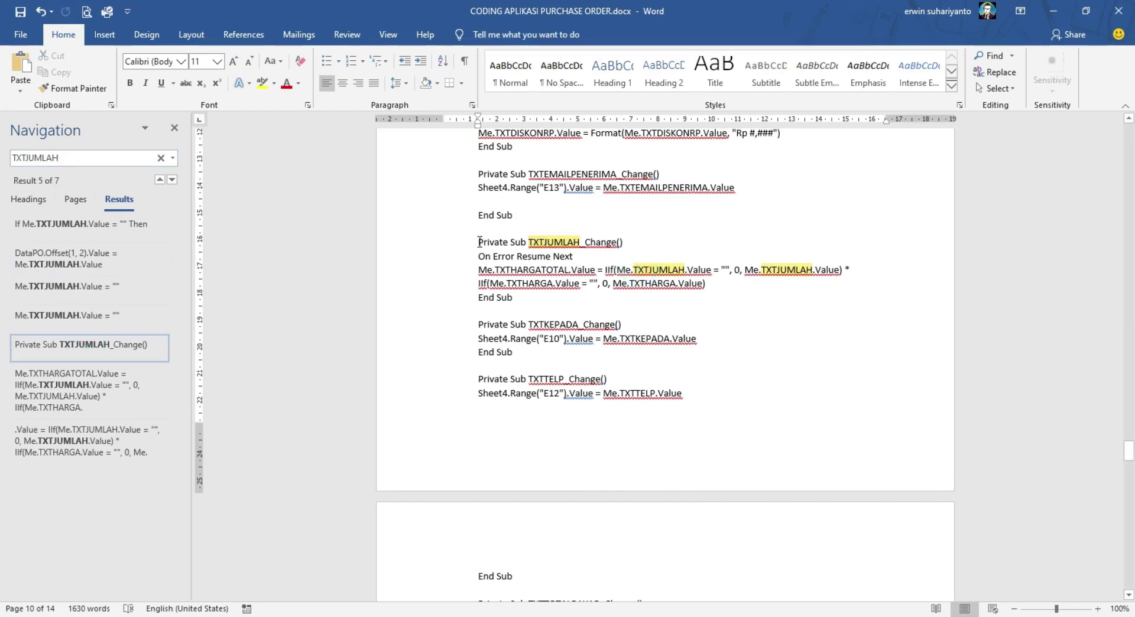
left_click_drag(479, 242, 513, 298)
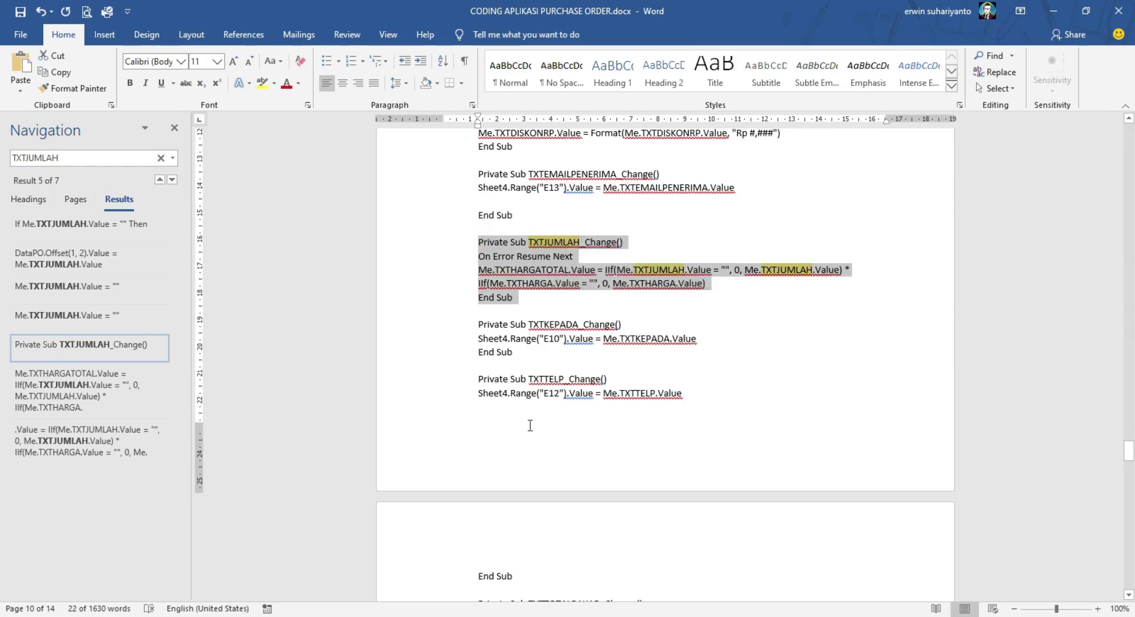
left_click(497, 612)
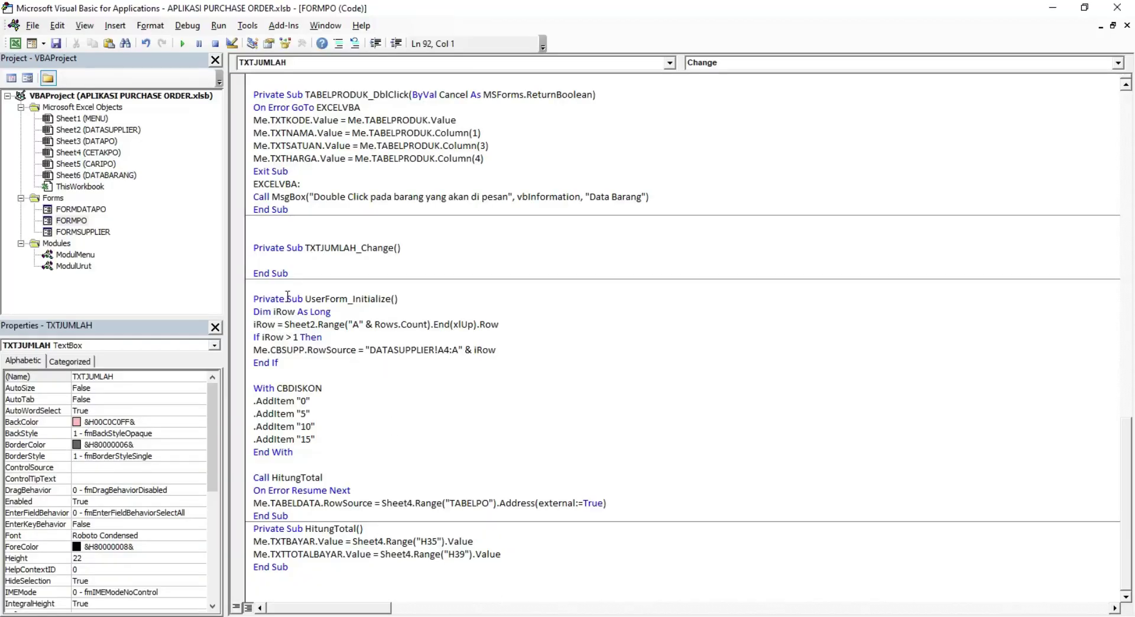
Step: Paste the TXTJUMLAH_Change code and delete the duplicated header, blank line and End Sub
right_click(265, 285)
left_click(278, 299)
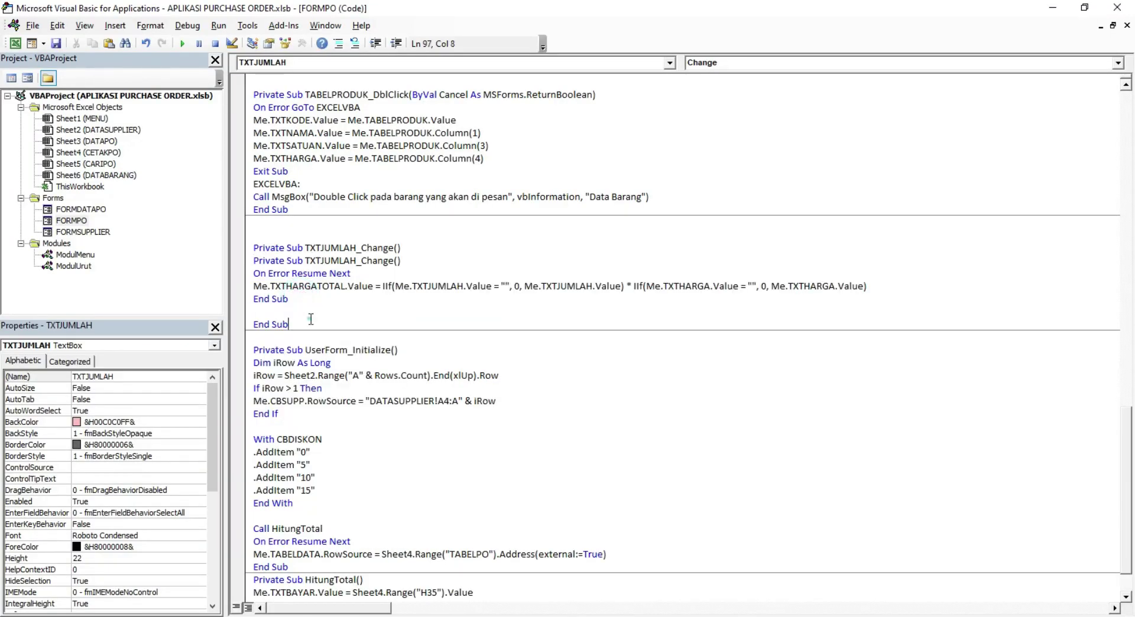
left_click_drag(311, 320, 236, 314)
key("Delete")
key("Delete")
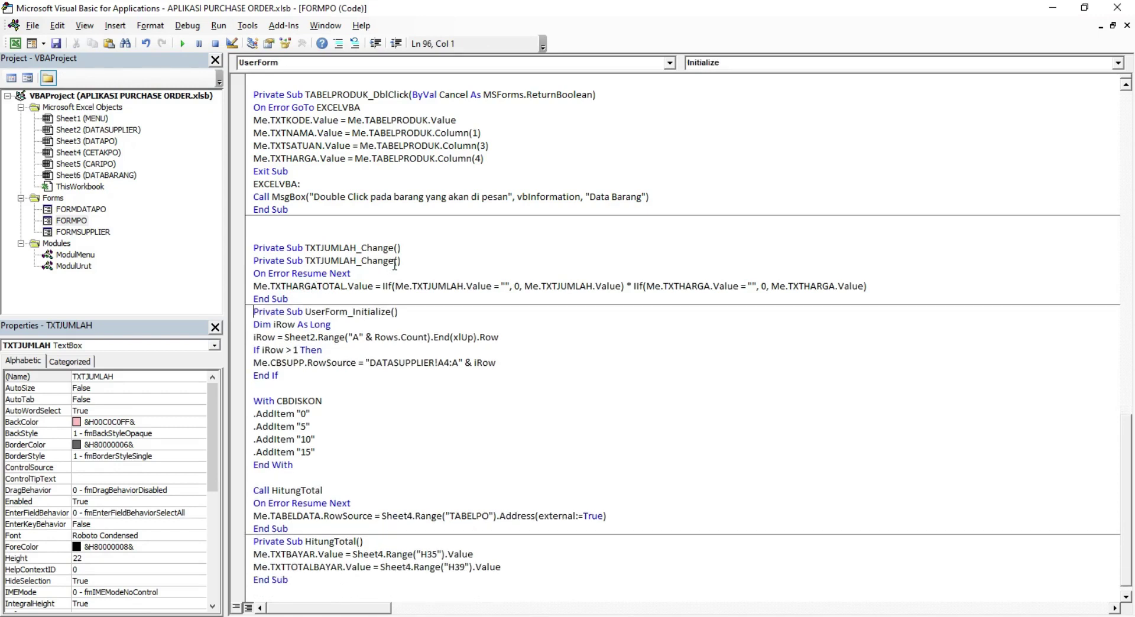
left_click_drag(402, 248, 243, 226)
key("Delete")
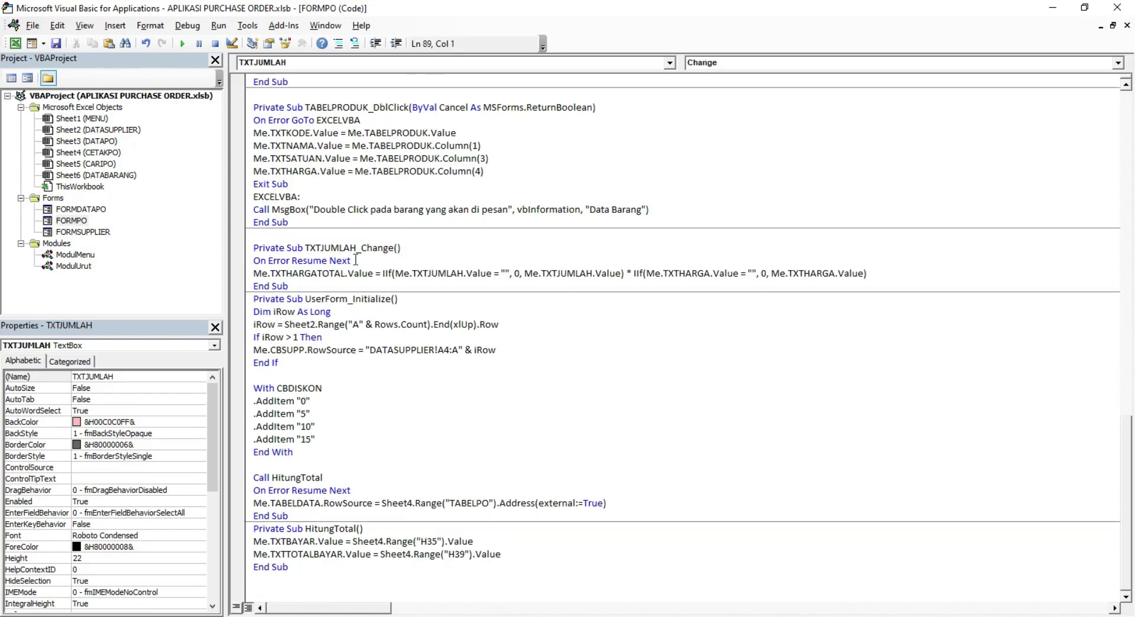
key("Delete")
left_click(349, 287)
Step: Run the form with Supplier 4, Charger Hp and quantity 9, confirming a 1237500 total, then close it
left_click(179, 43)
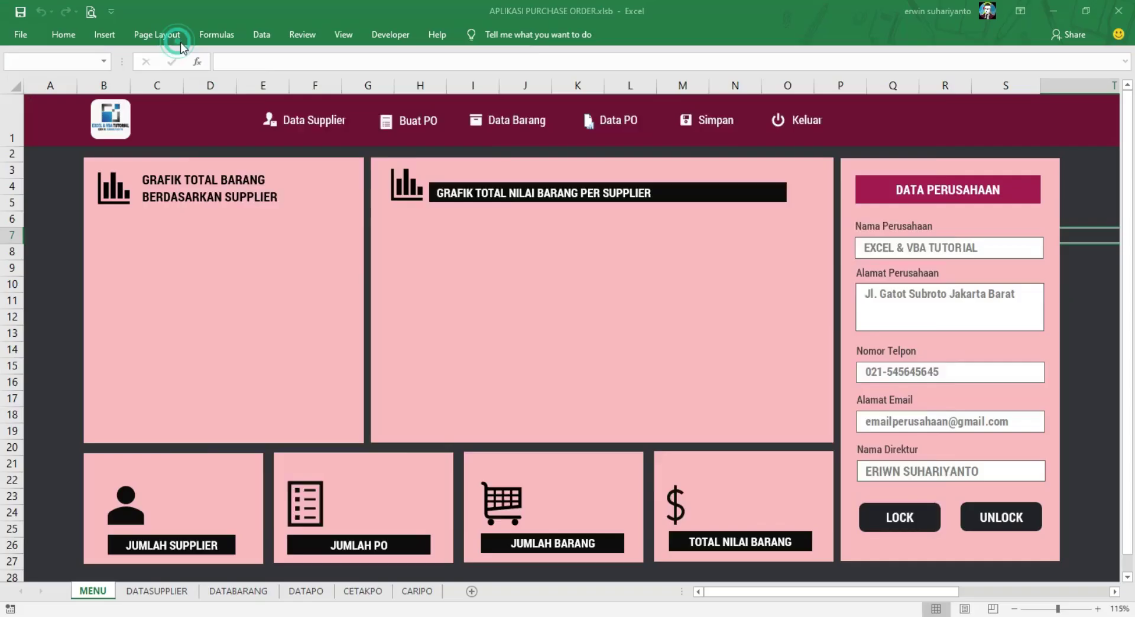
left_click(512, 196)
left_click(445, 252)
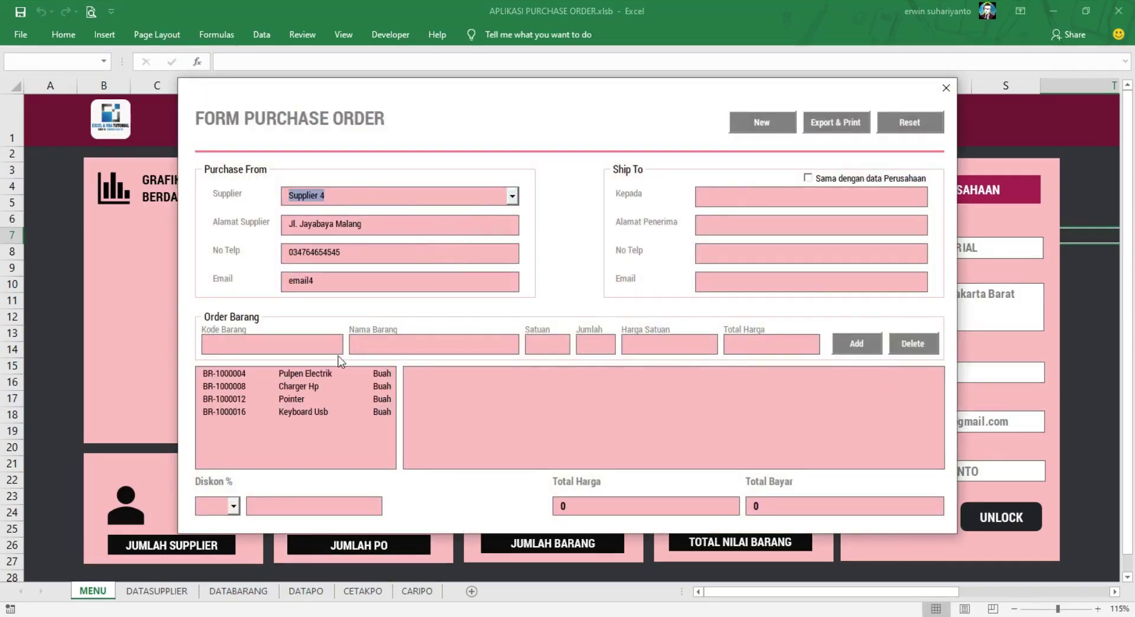
double_click(298, 386)
left_click(596, 345)
type("9")
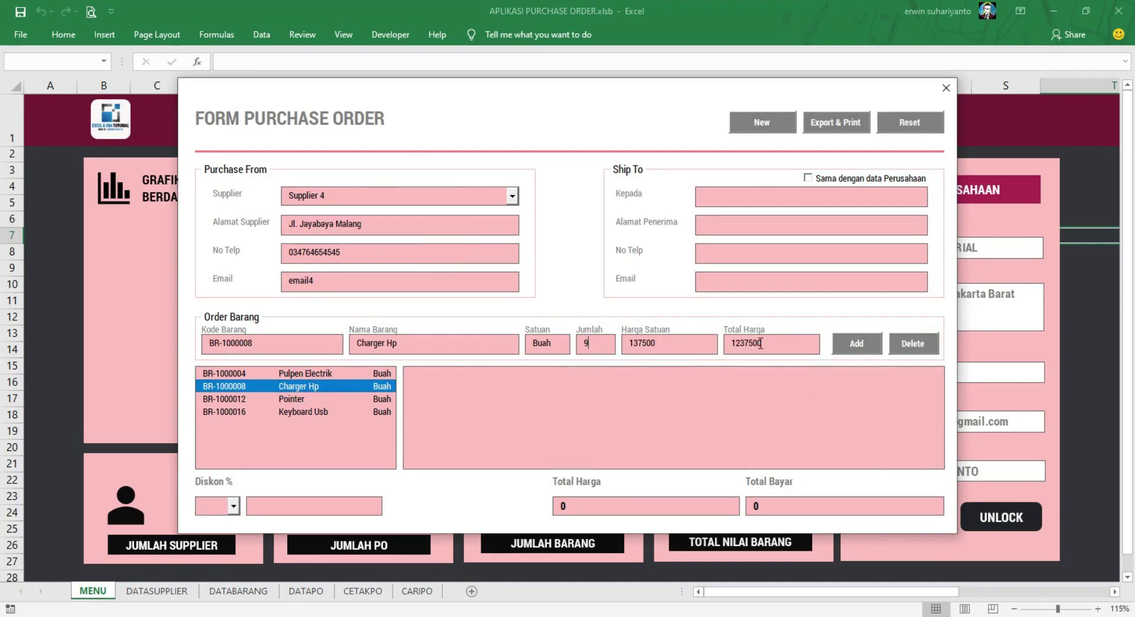
left_click(608, 345)
left_click(663, 348)
left_click(946, 87)
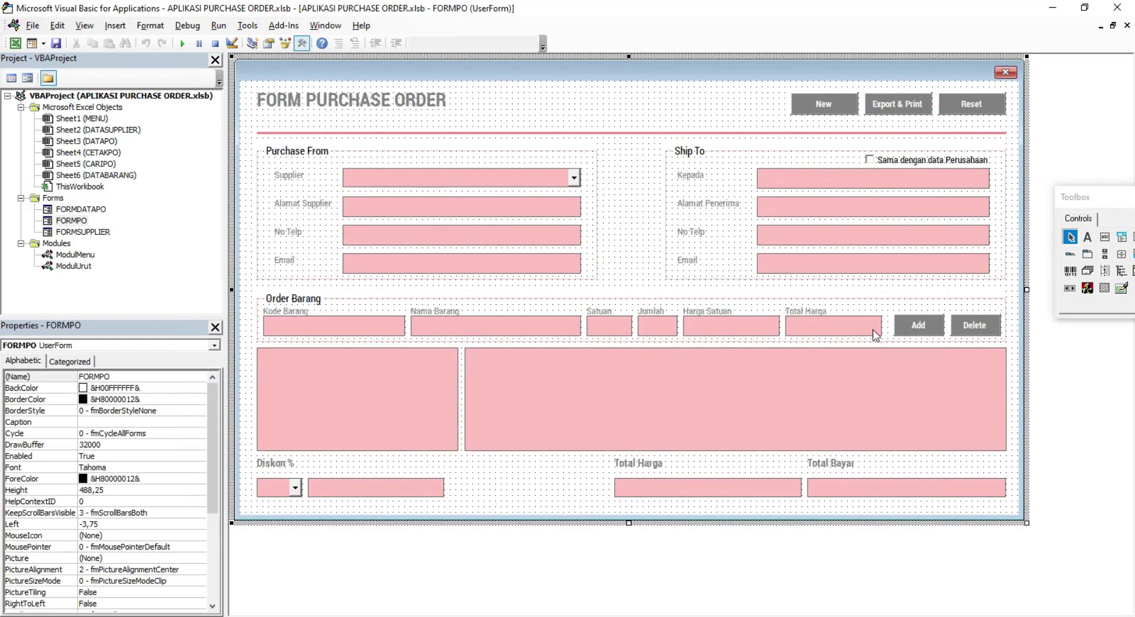
Step: Inspect the Add button and order items list box, then switch to the Word coding document
left_click(916, 326)
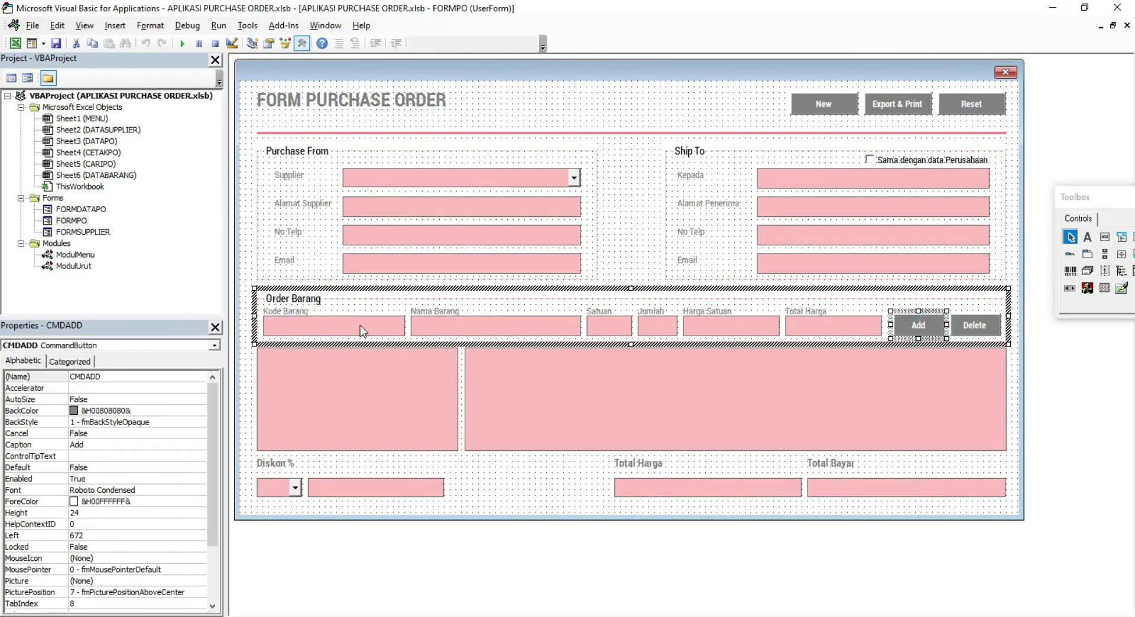
left_click(633, 377)
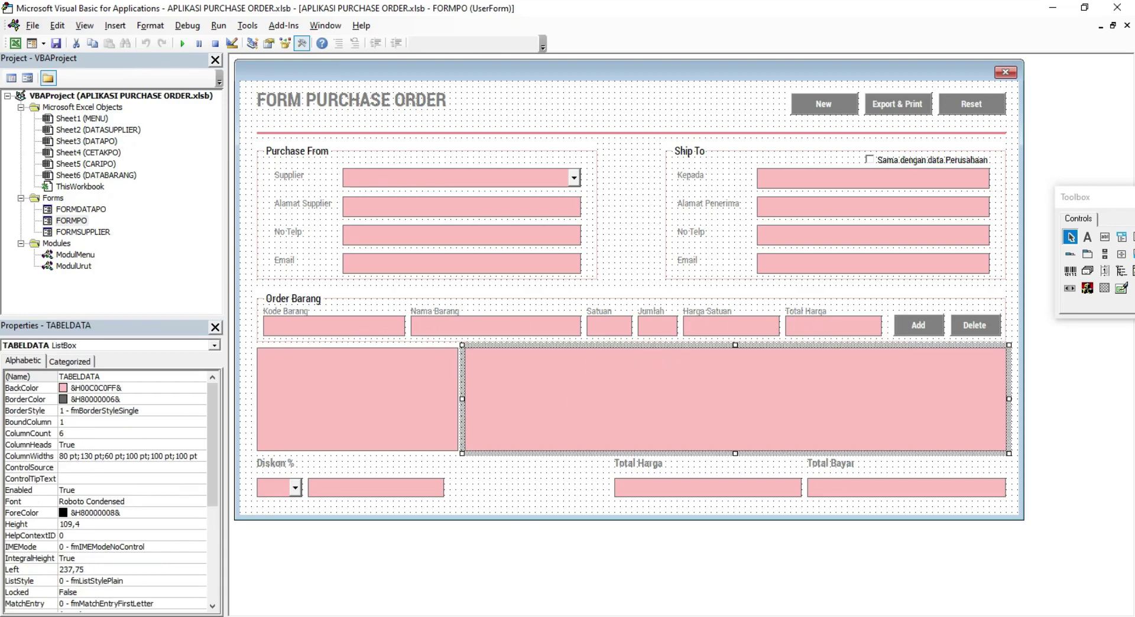
left_click(459, 615)
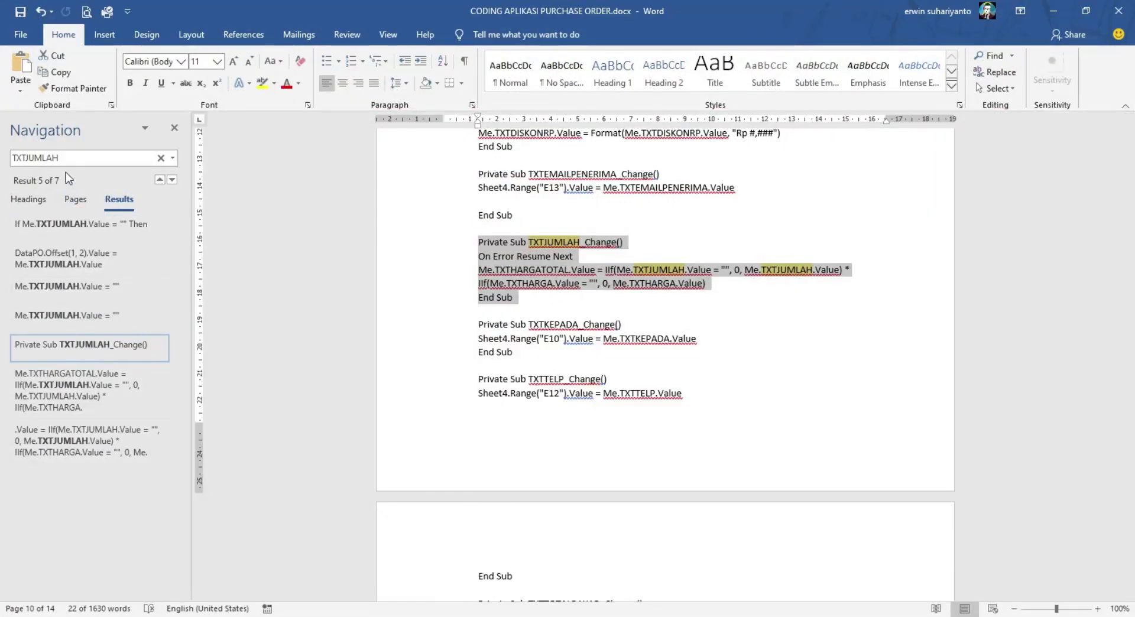
left_click(65, 157)
Step: Reselect the form's Add button in the designer, then return to Word's search box
mouse_move(459, 615)
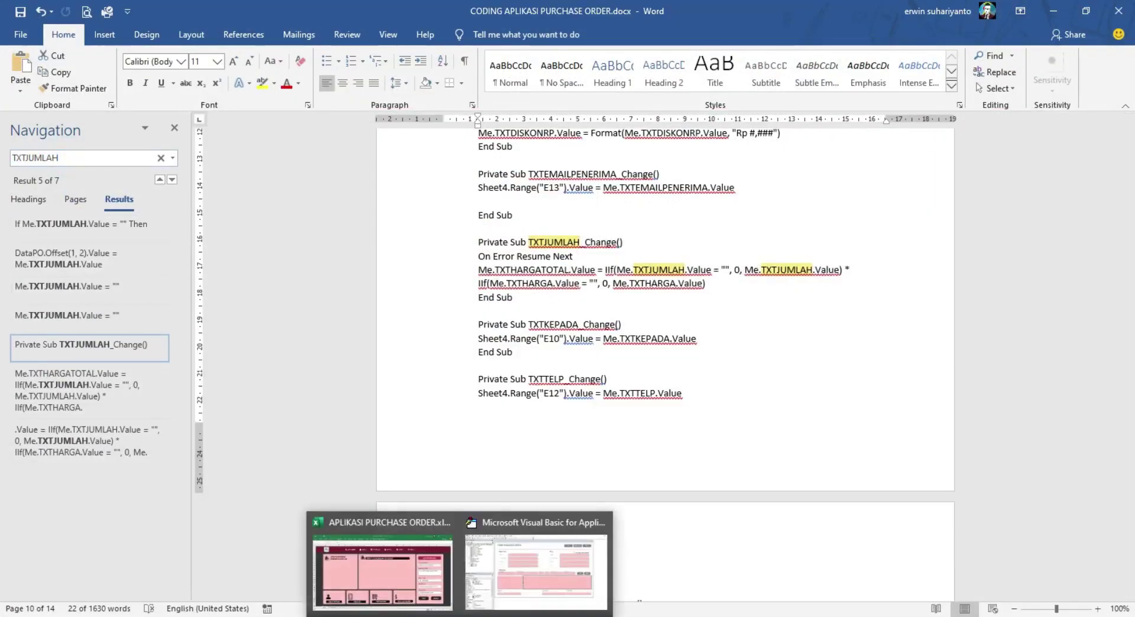
left_click(501, 585)
left_click(918, 325)
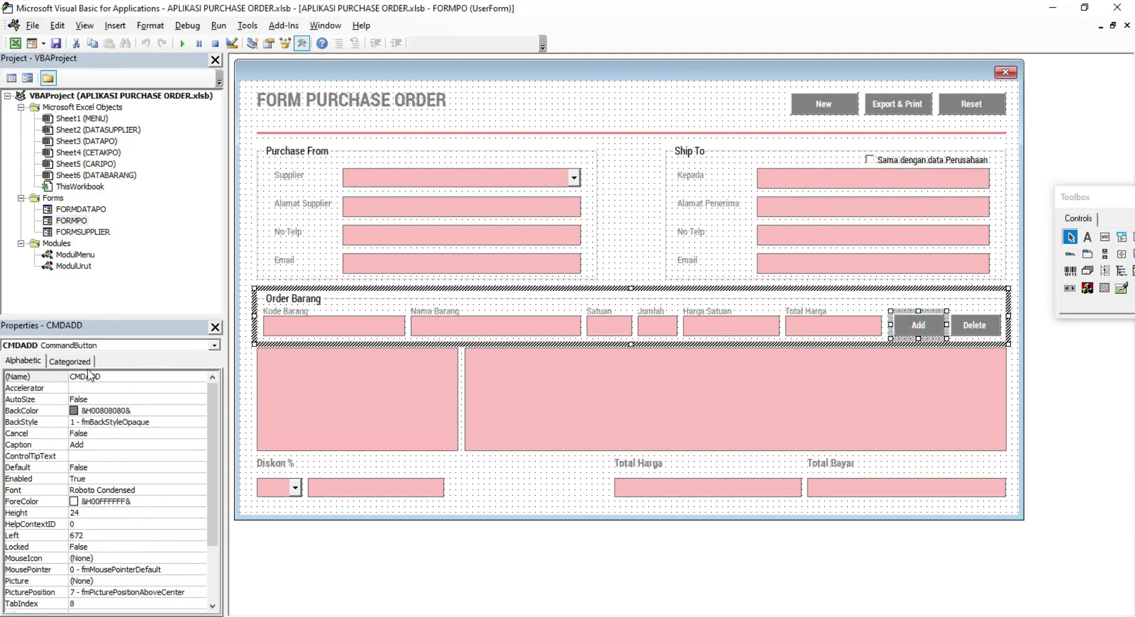
key("alt+Tab")
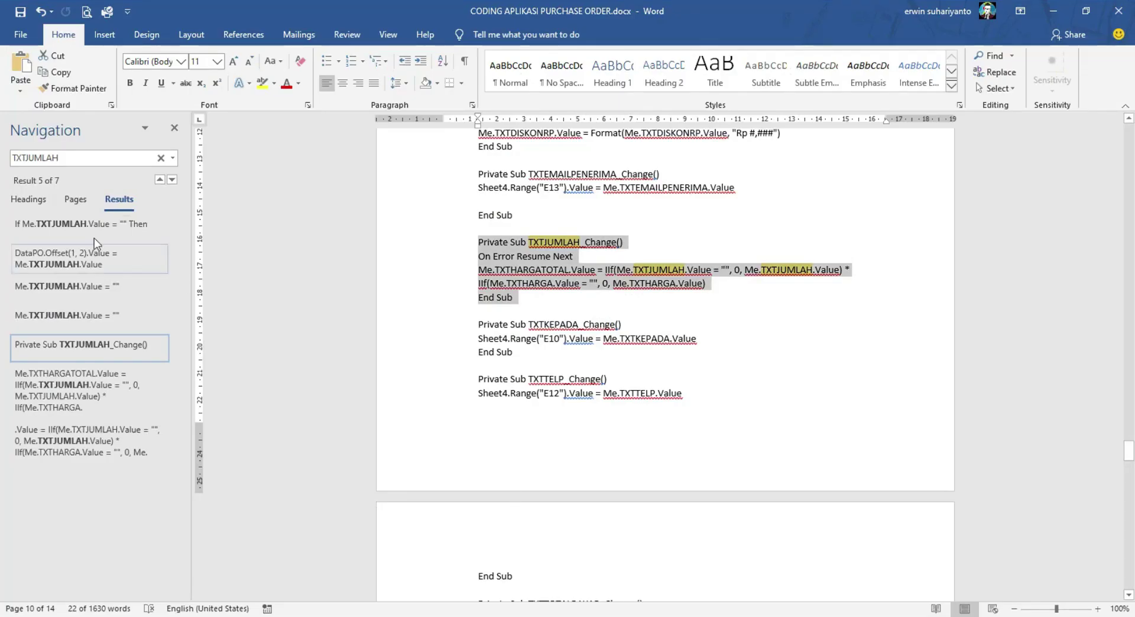
left_click(67, 155)
Step: Search for CMDADD and copy the last CMDADD_Click procedure's code on page 6
type("CMDADD")
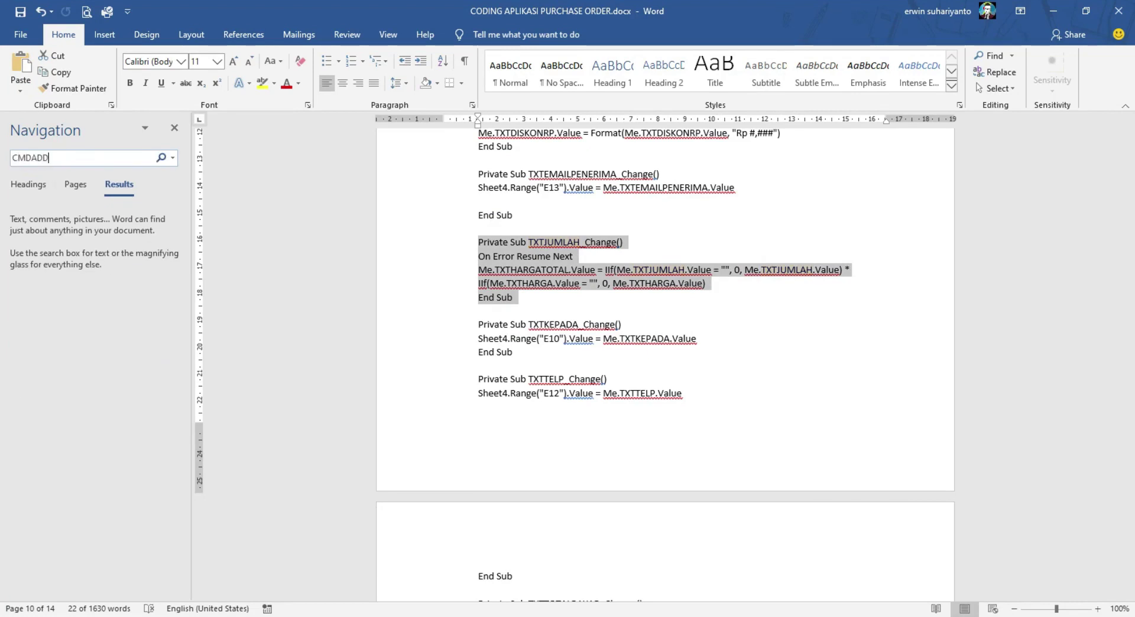
key("Return")
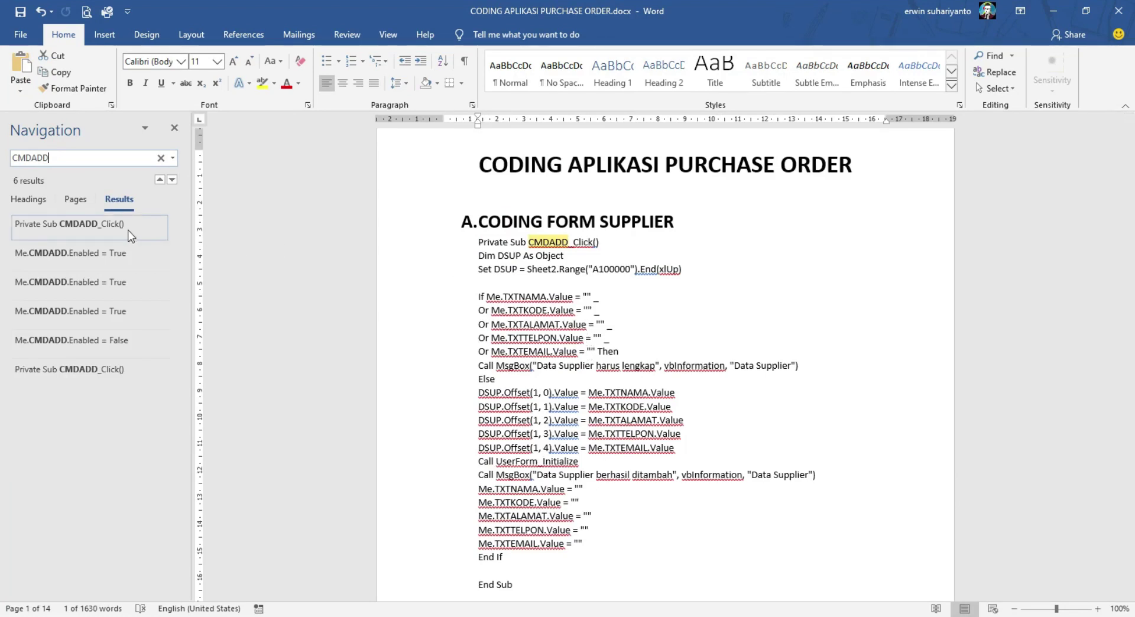
left_click(85, 370)
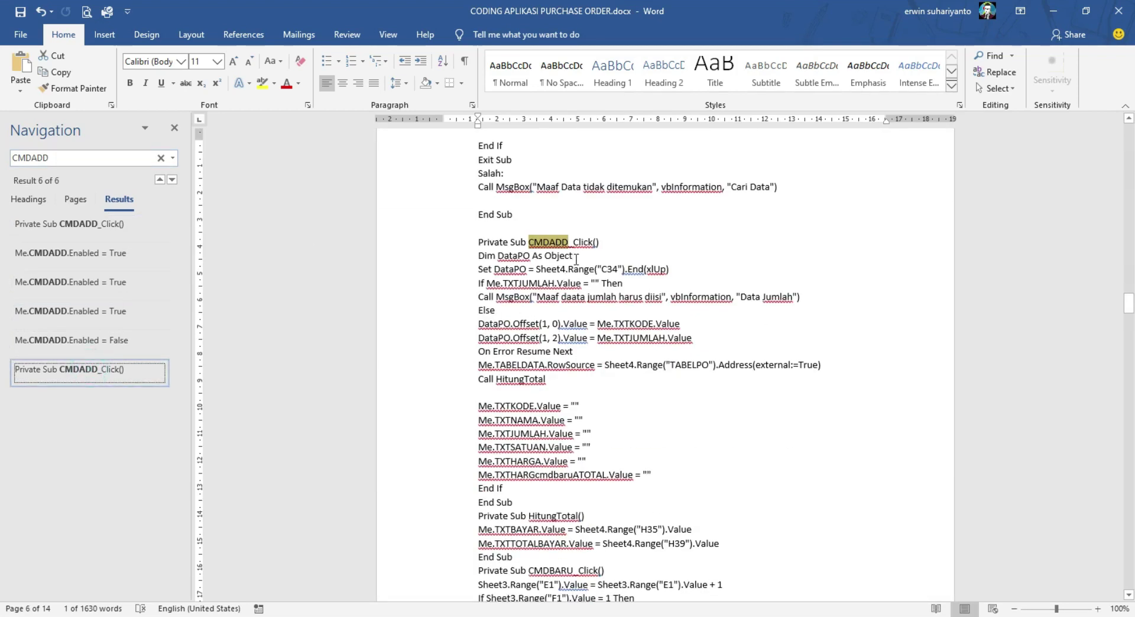
left_click(576, 258)
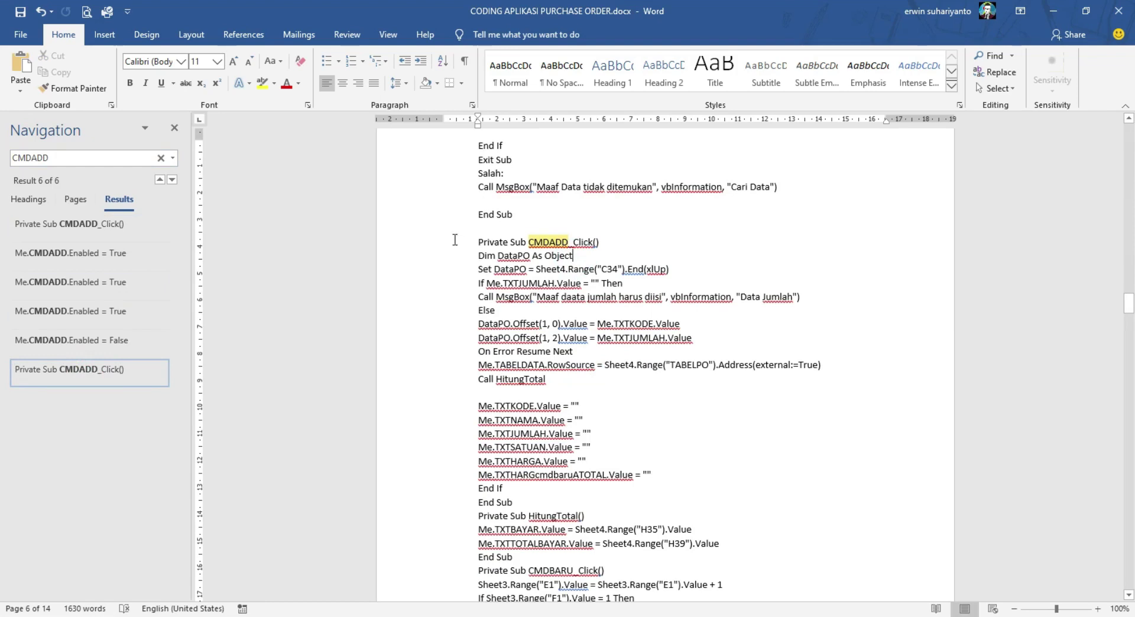
mouse_move(456, 240)
left_mouse_down()
mouse_move(561, 522)
mouse_move(529, 503)
left_mouse_up()
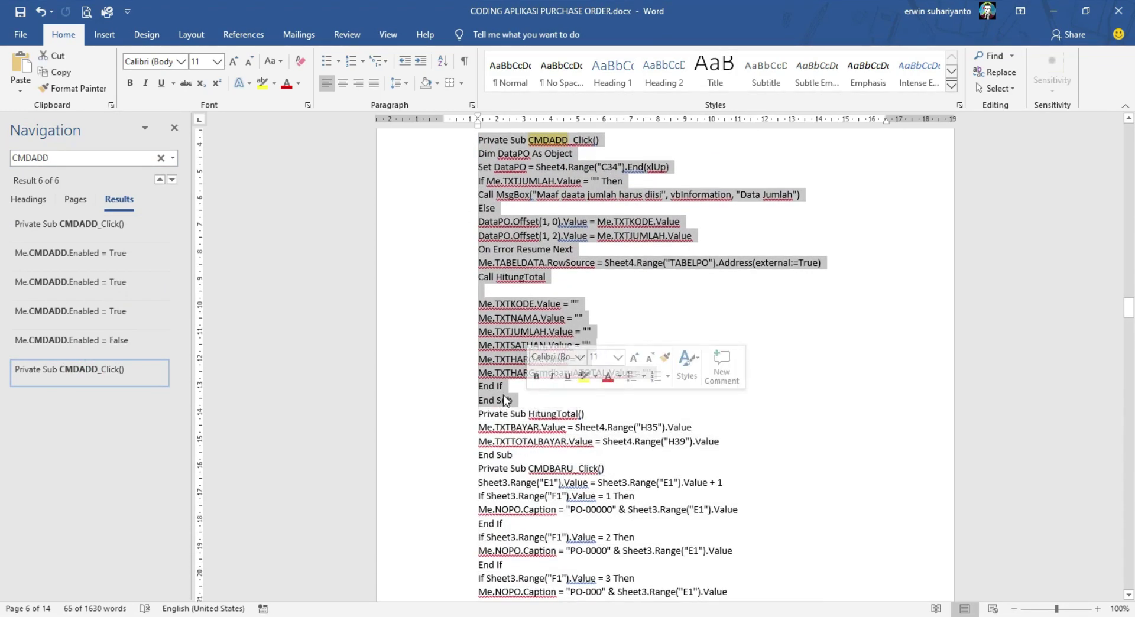
right_click(498, 304)
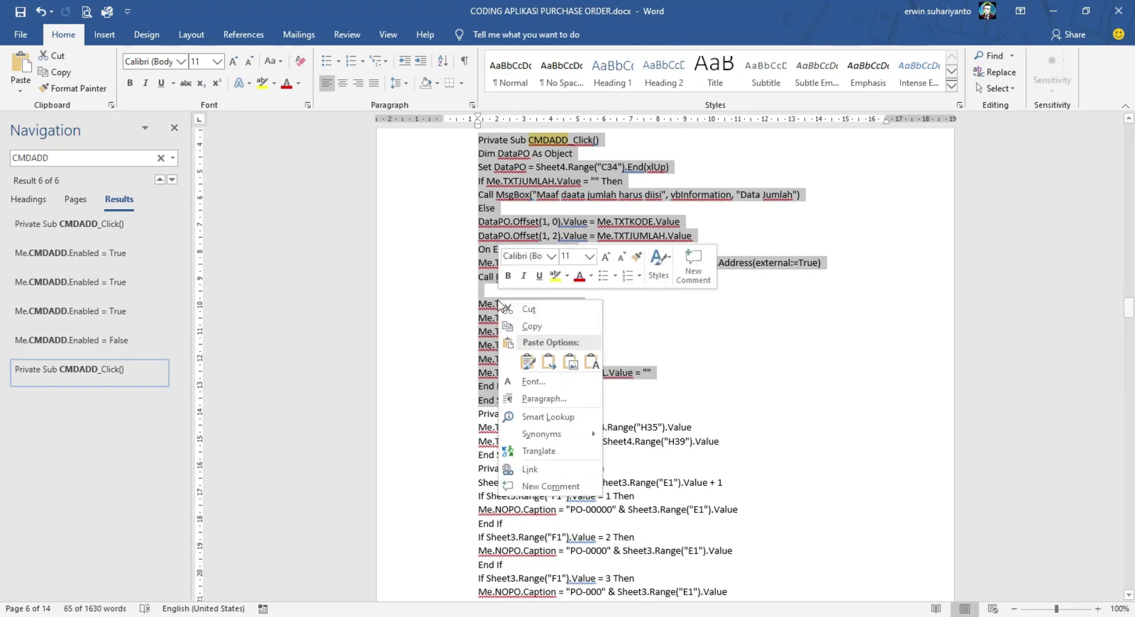
left_click(531, 326)
Step: Create an empty CMDADD_Click procedure from the Add button in the VBA designer
mouse_move(461, 612)
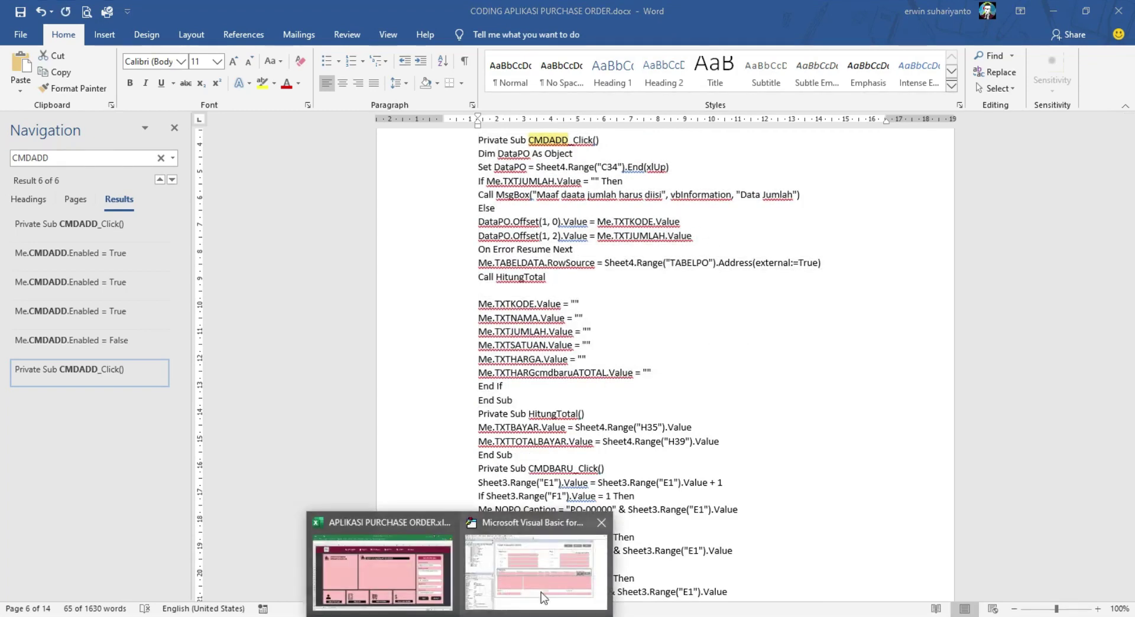
left_click(548, 586)
double_click(924, 319)
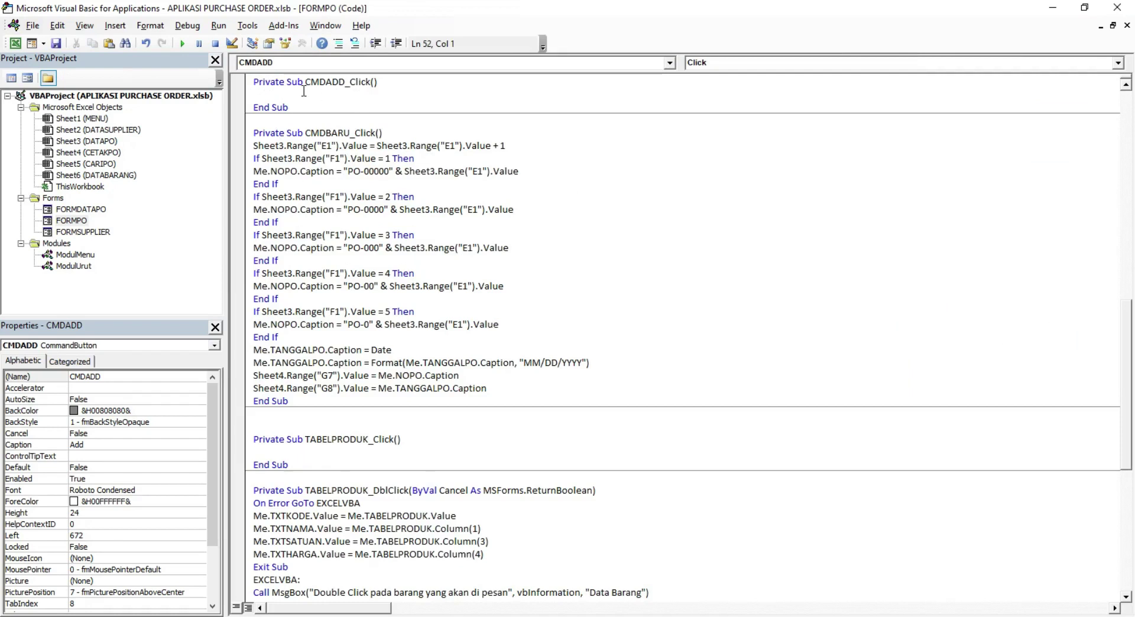
Step: Paste the add-item code into CMDADD_Click, remove the duplicate header and End Sub, and run
right_click(287, 86)
left_click(312, 126)
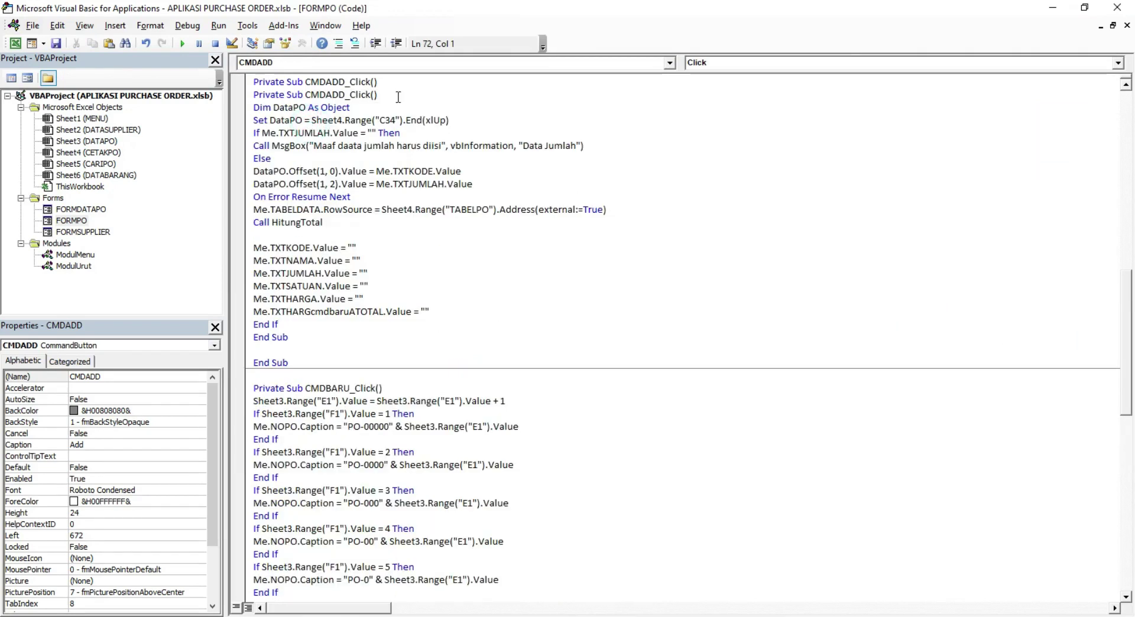
left_click_drag(399, 96, 251, 95)
key("Delete")
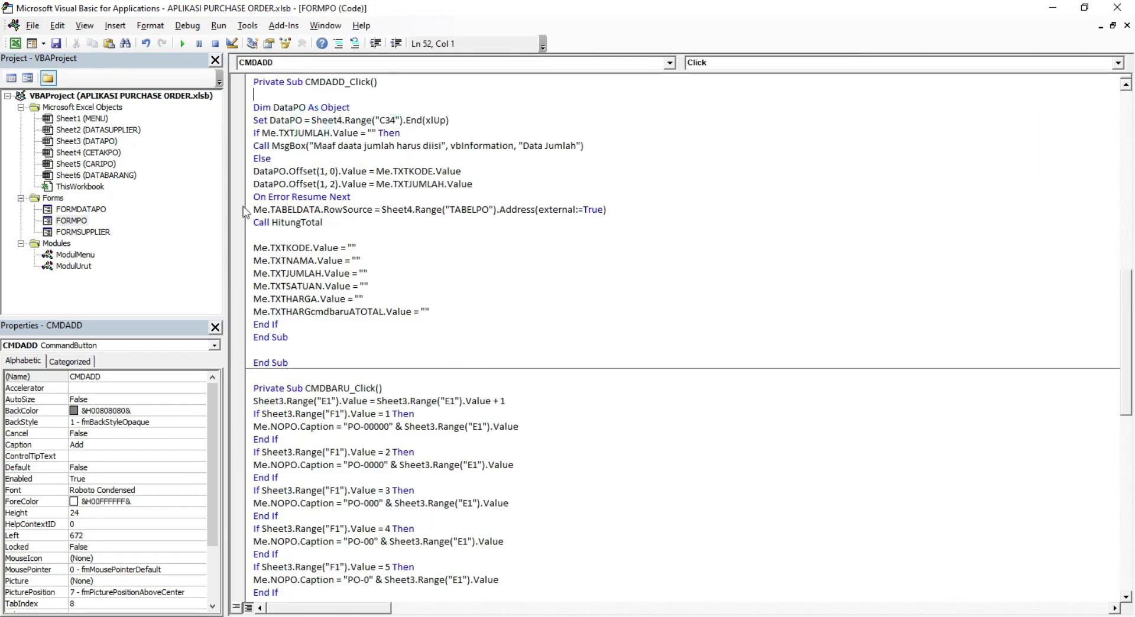
left_click_drag(293, 362, 257, 349)
key("Delete")
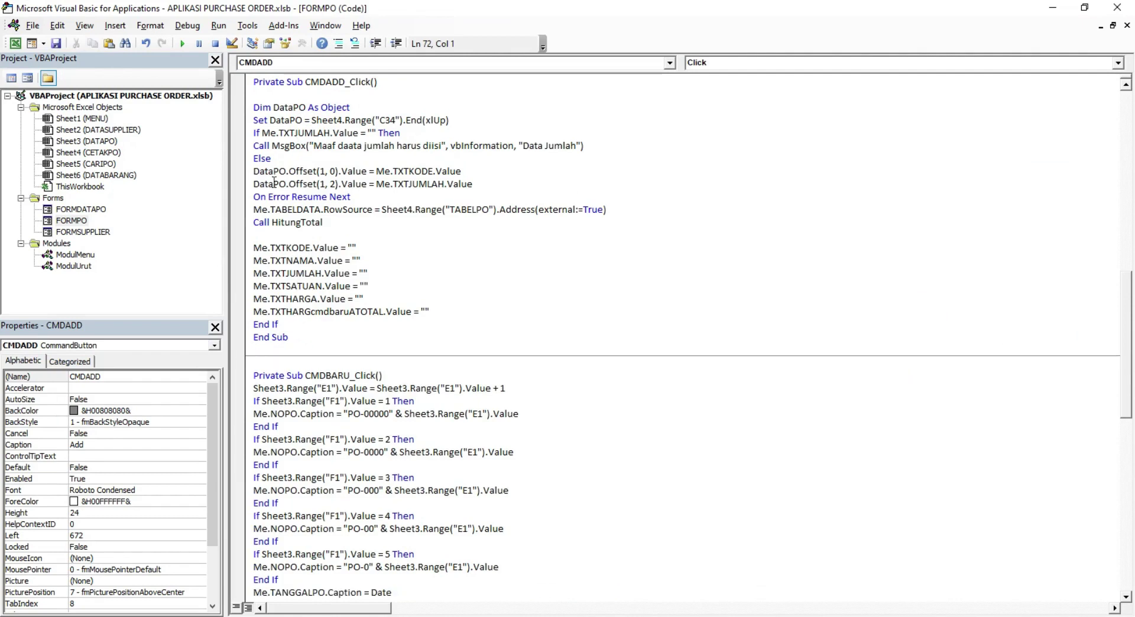
left_click(184, 44)
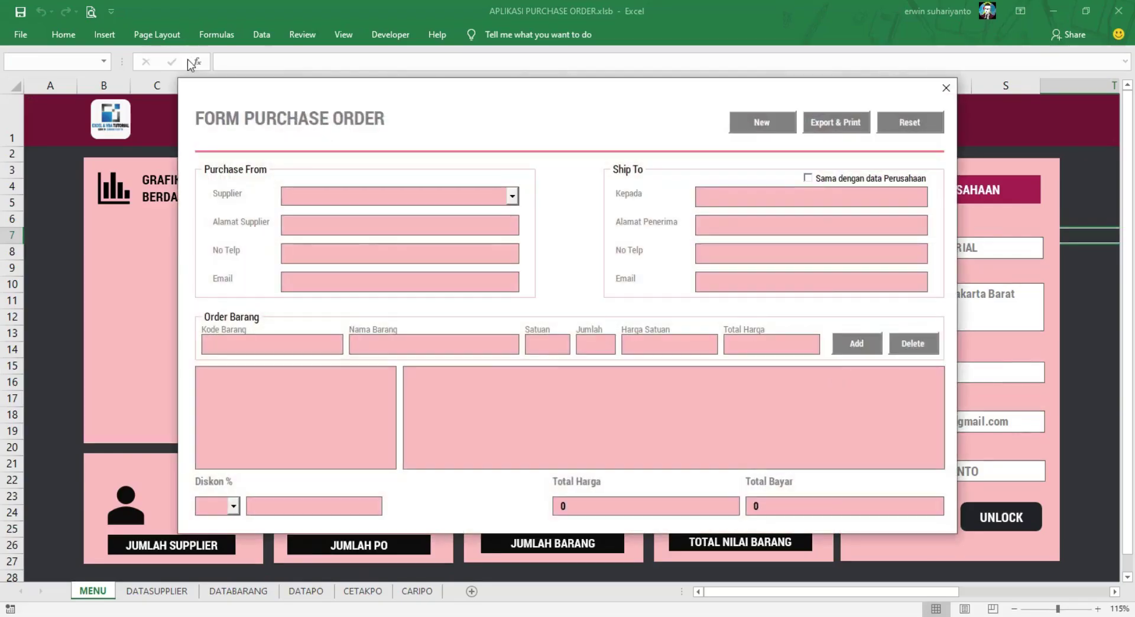
Step: Choose Supplier 2, load Earphone, and enter quantity 15 for a 1287000 total
left_click(512, 197)
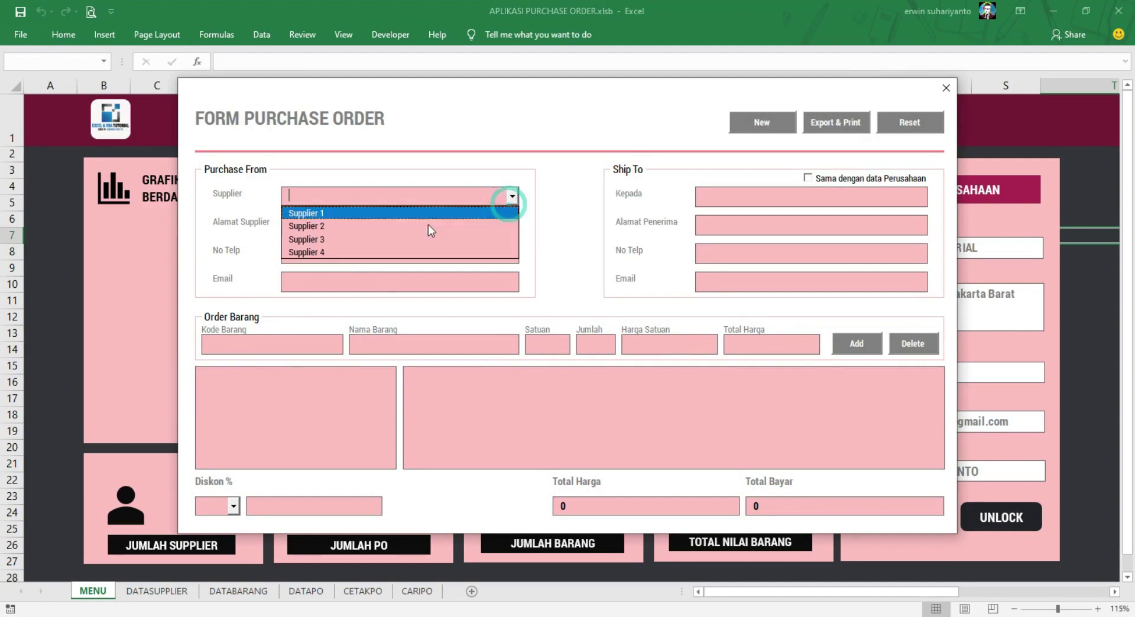
left_click(429, 225)
left_click(284, 399)
double_click(284, 400)
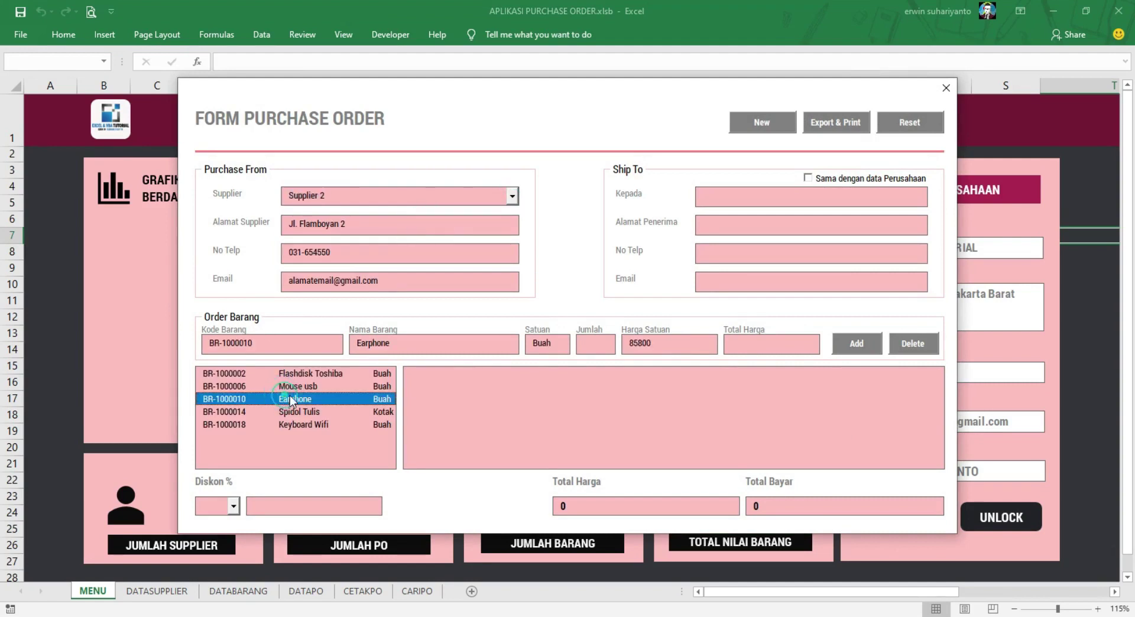
type("15")
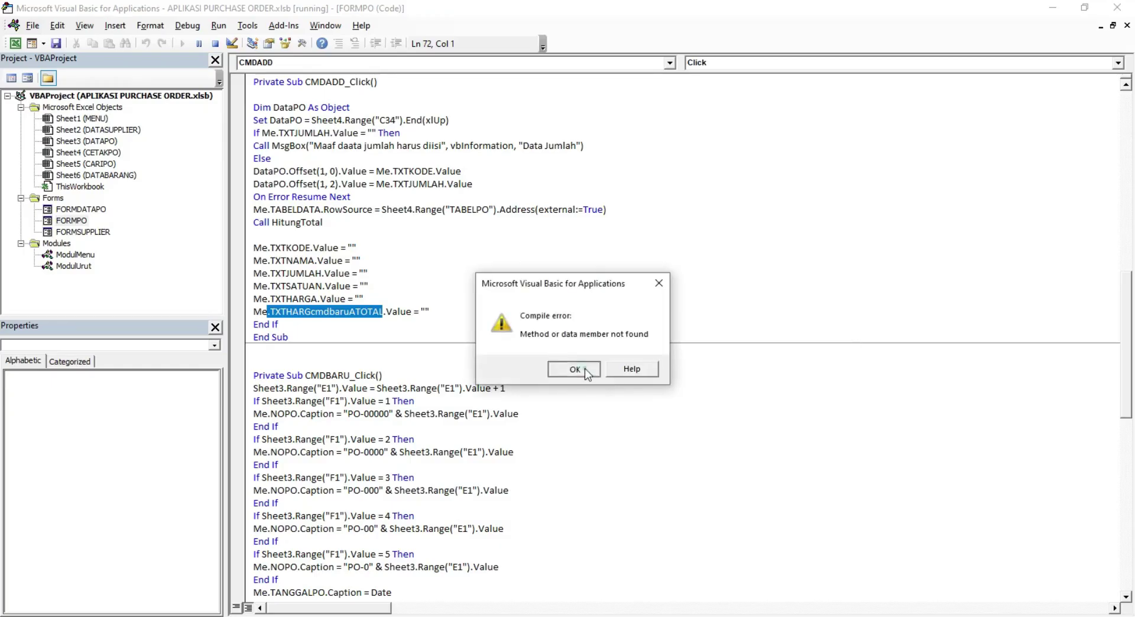
Step: Correct the TXTHARGcmdbaruATOTAL typo to TXTHARGATOTAL, then resume so Earphone, quantity 15, gets listed
left_click(577, 371)
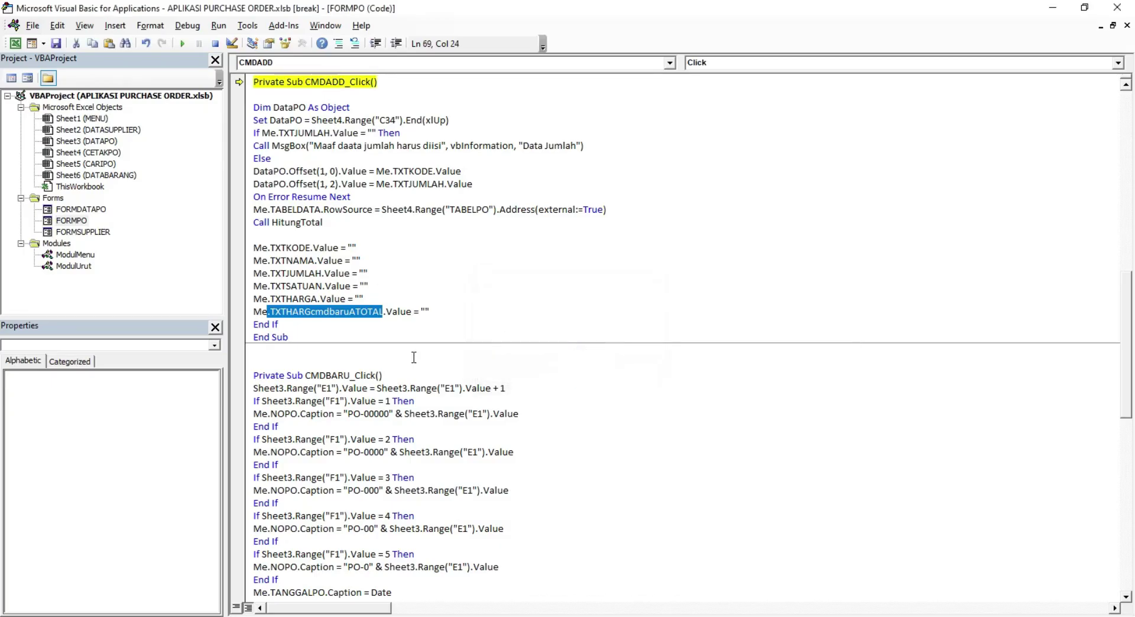
left_click(292, 334)
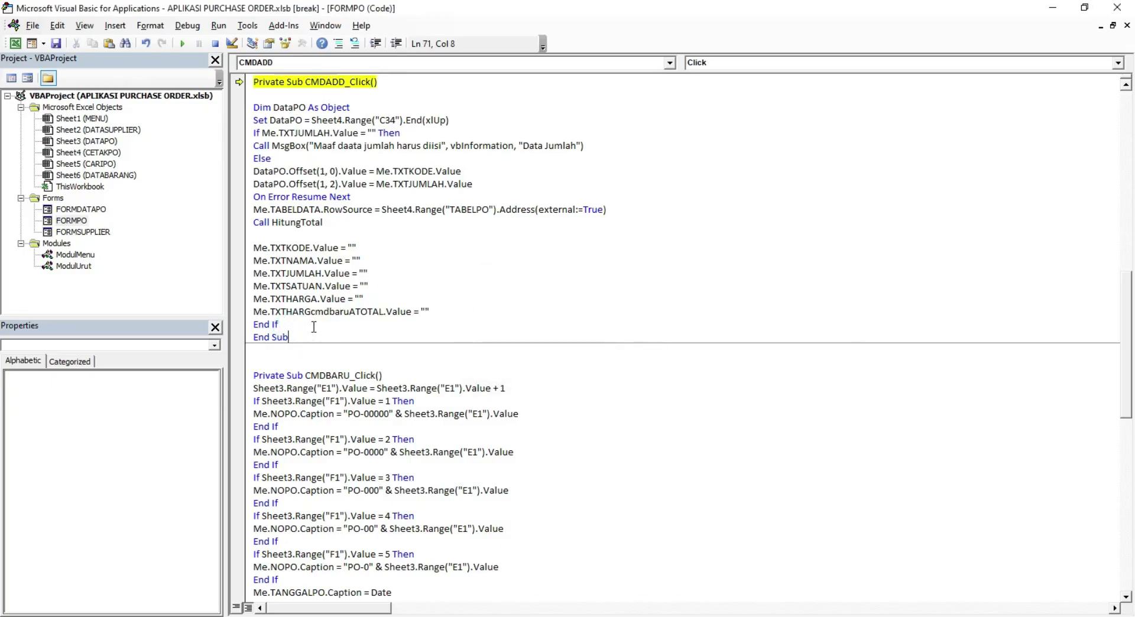
left_click(350, 312)
key("BackSpace")
key("BackSpace")
key("BackSpace")
key("BackSpace")
key("BackSpace")
key("BackSpace")
key("BackSpace")
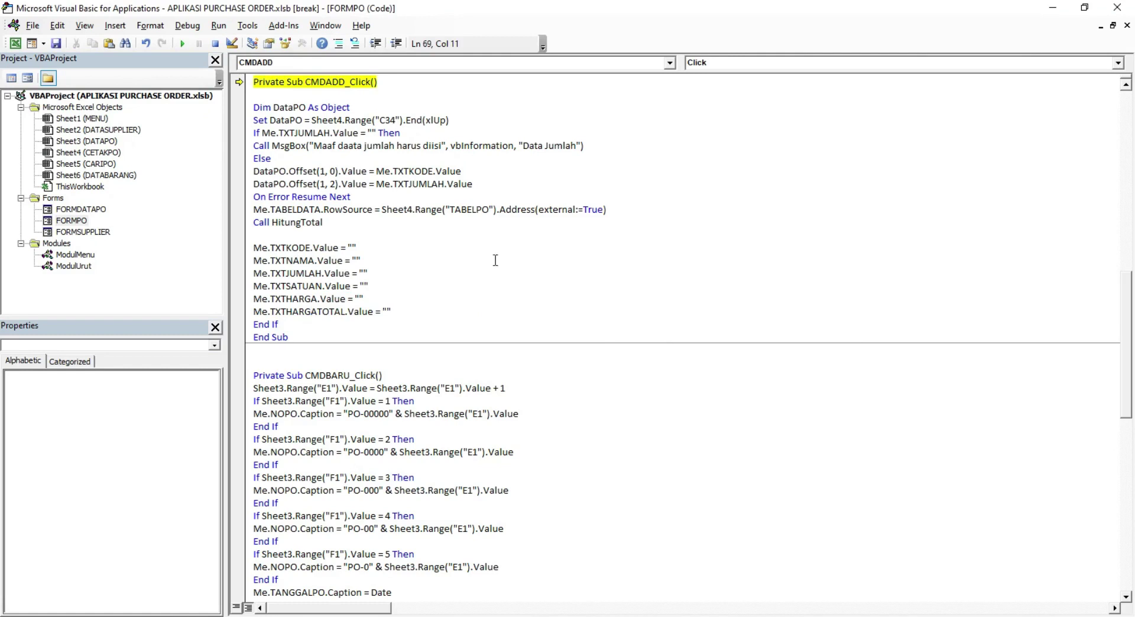
left_click(379, 260)
left_click(188, 43)
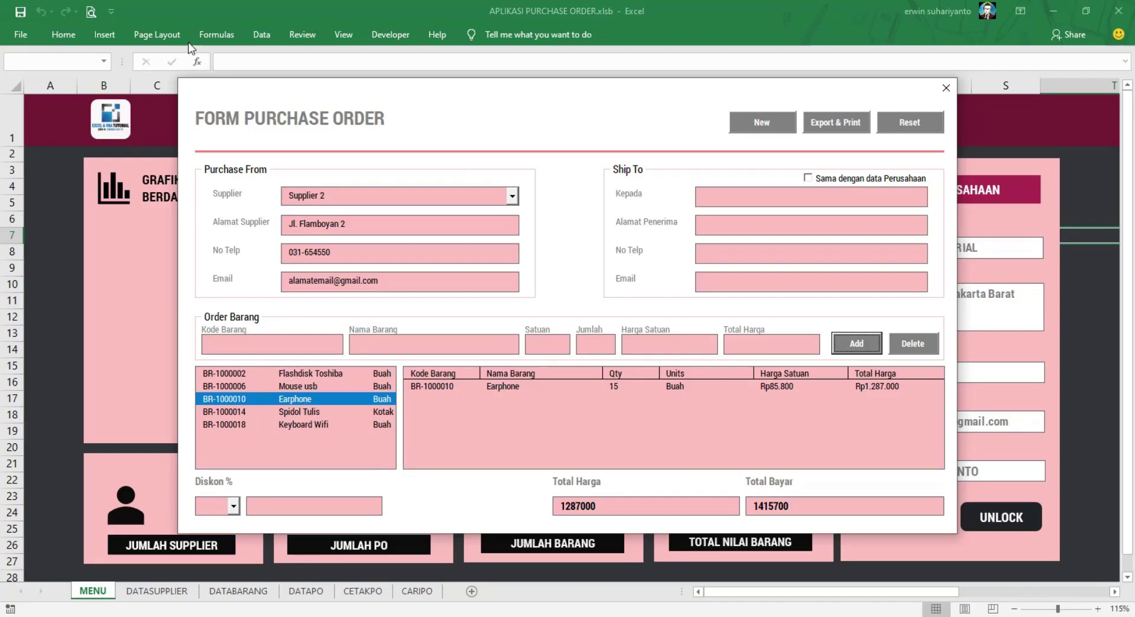
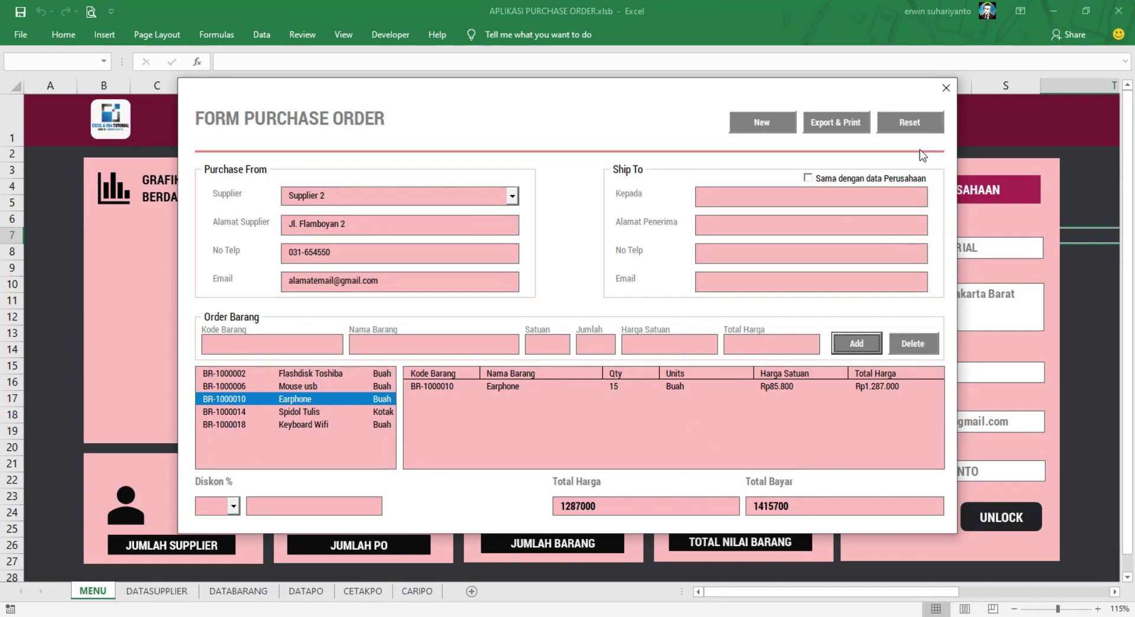
Step: Close the running purchase order form and select the Delete button to inspect its properties
left_click(946, 89)
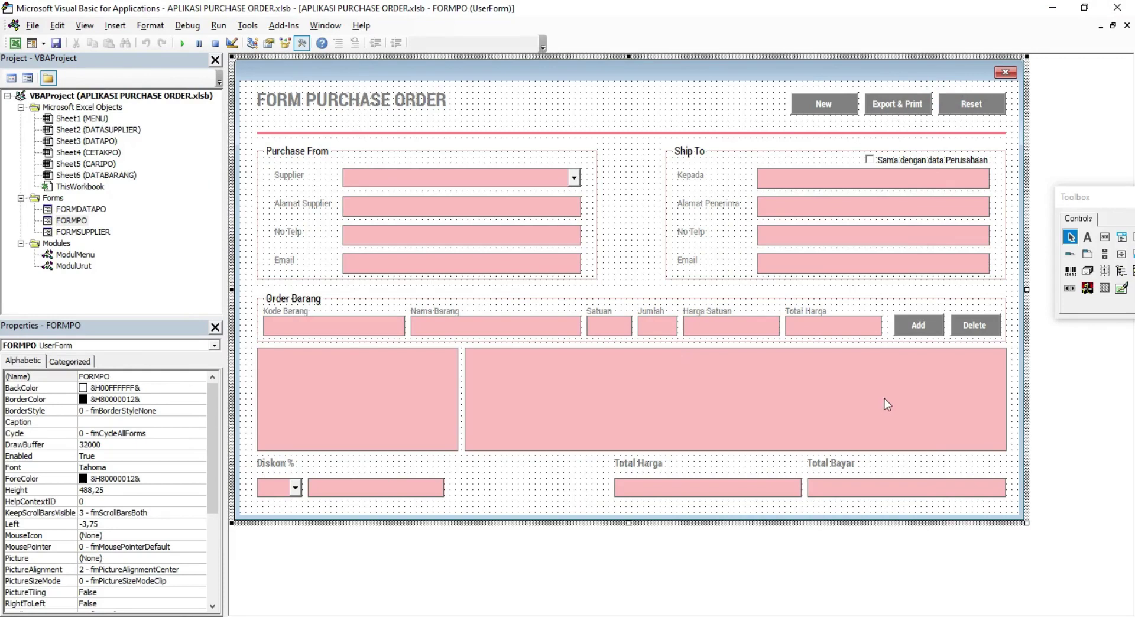
left_click(921, 334)
left_click(989, 321)
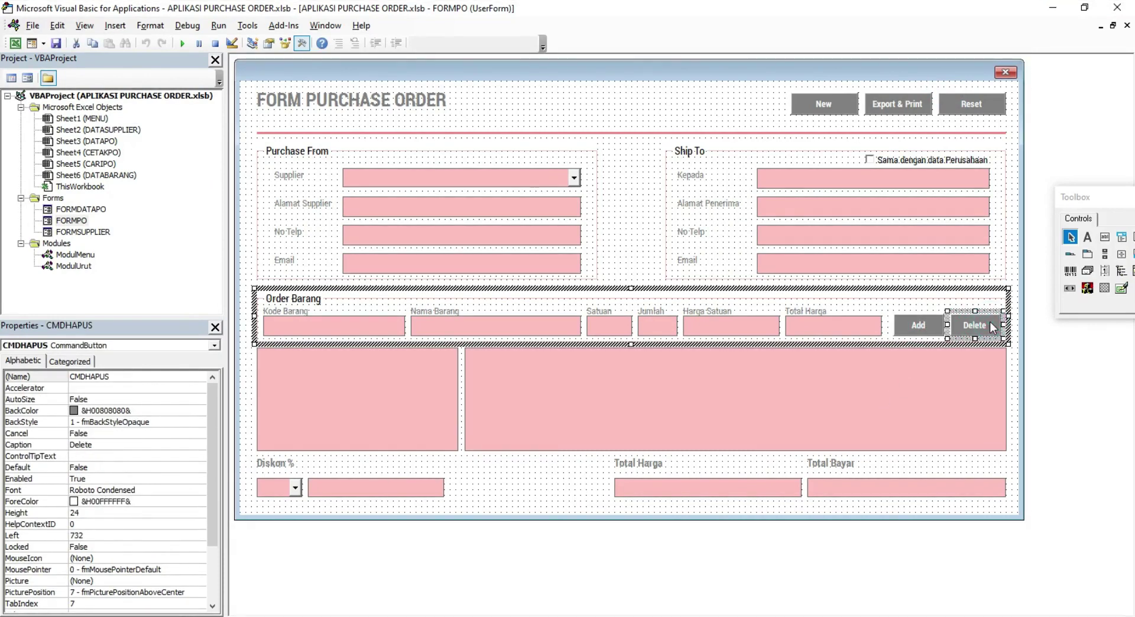
Step: Inspect the TABELDATA item list and the FORMPO form properties in the designer
left_click(738, 408)
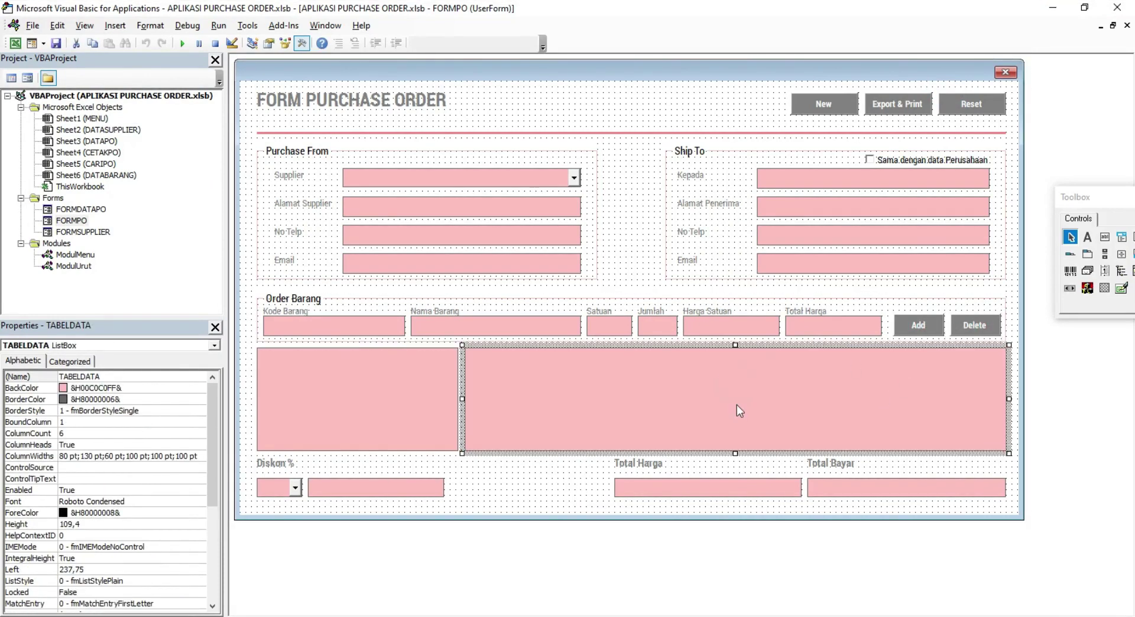
left_click(520, 473)
left_click(626, 373)
Step: In the Word code, remove the stray 'cmdbaru' so the line reads Me.TXTHARGATOTAL.Value = ""
key("alt+Tab")
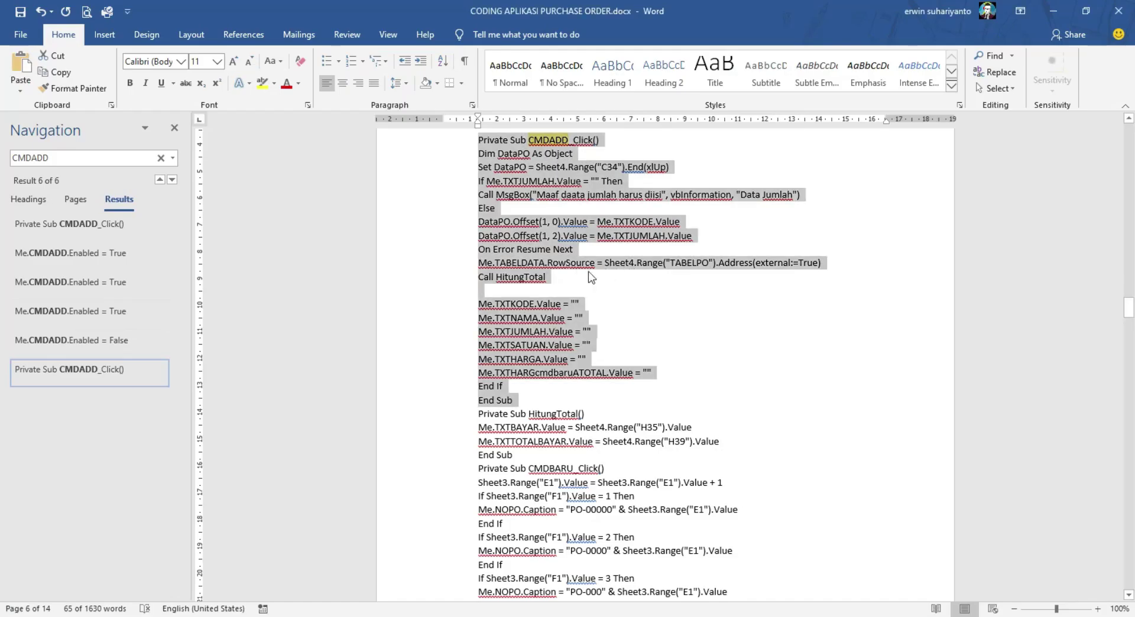
scroll(566, 314, "down", 2)
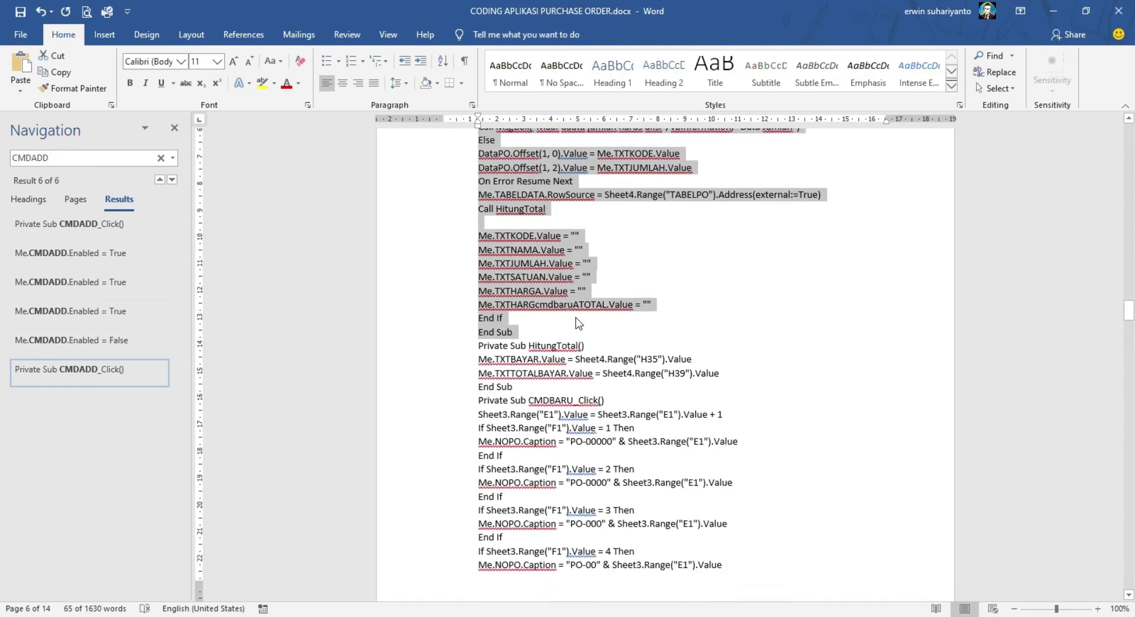
left_click(578, 321)
left_click(565, 305)
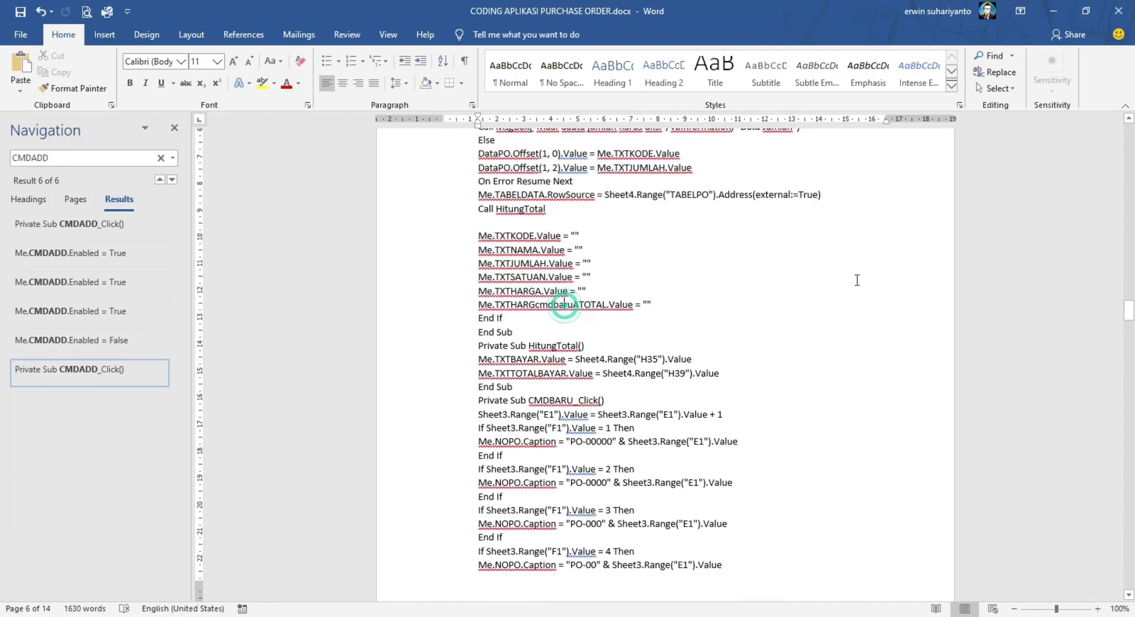
key("BackSpace")
key("BackSpace")
key("BackSpace")
key("BackSpace")
key("BackSpace")
key("Delete")
key("Delete")
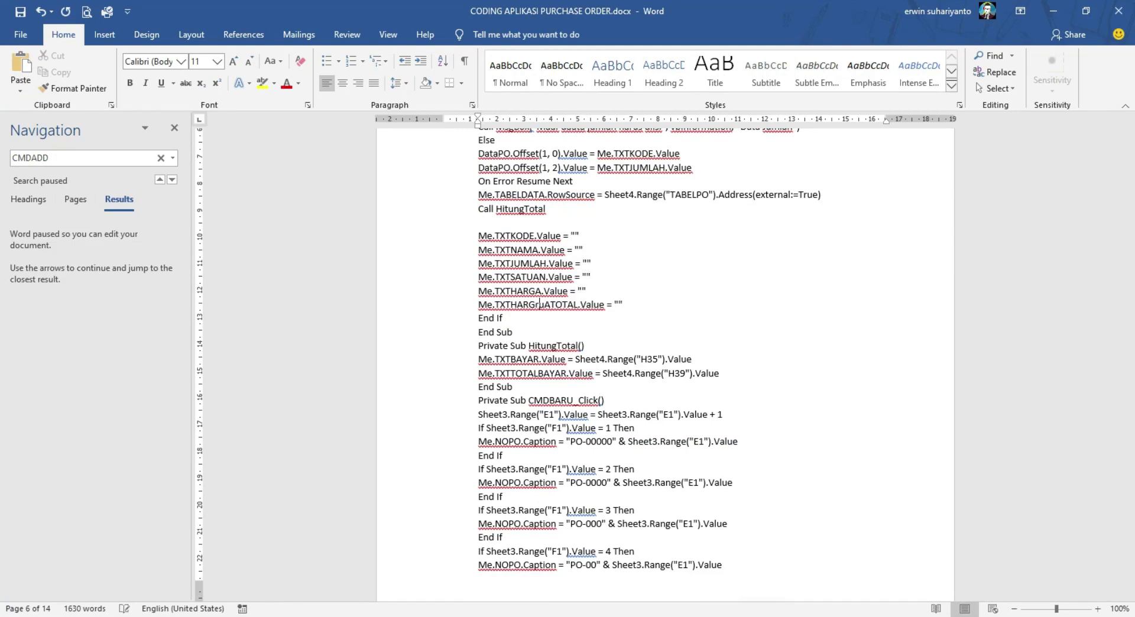
left_click(532, 320)
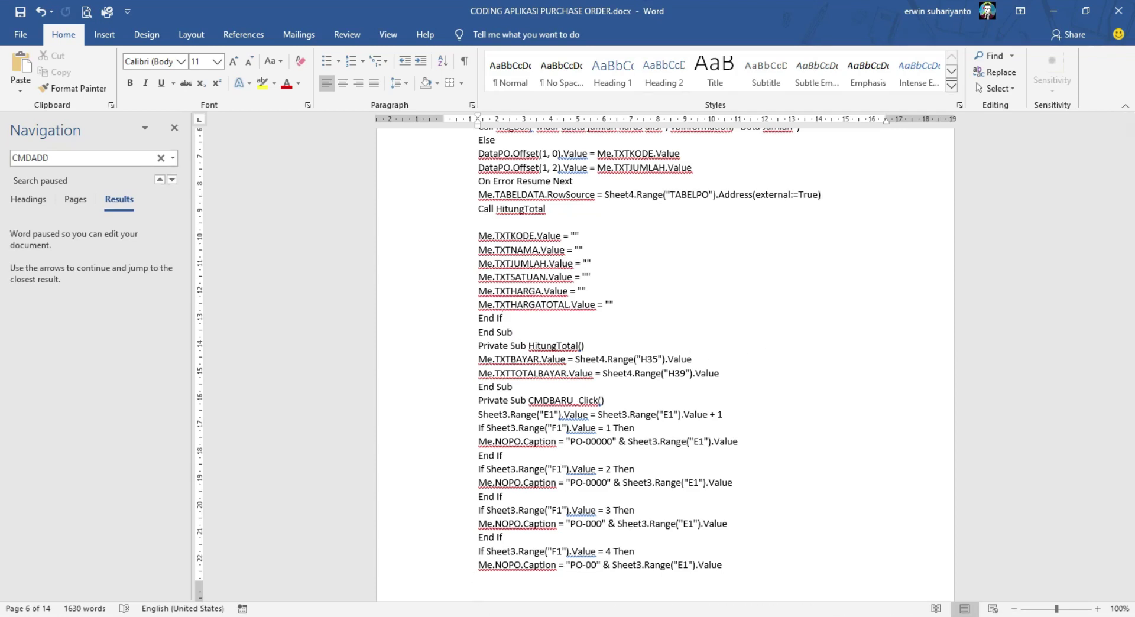
left_click(522, 591)
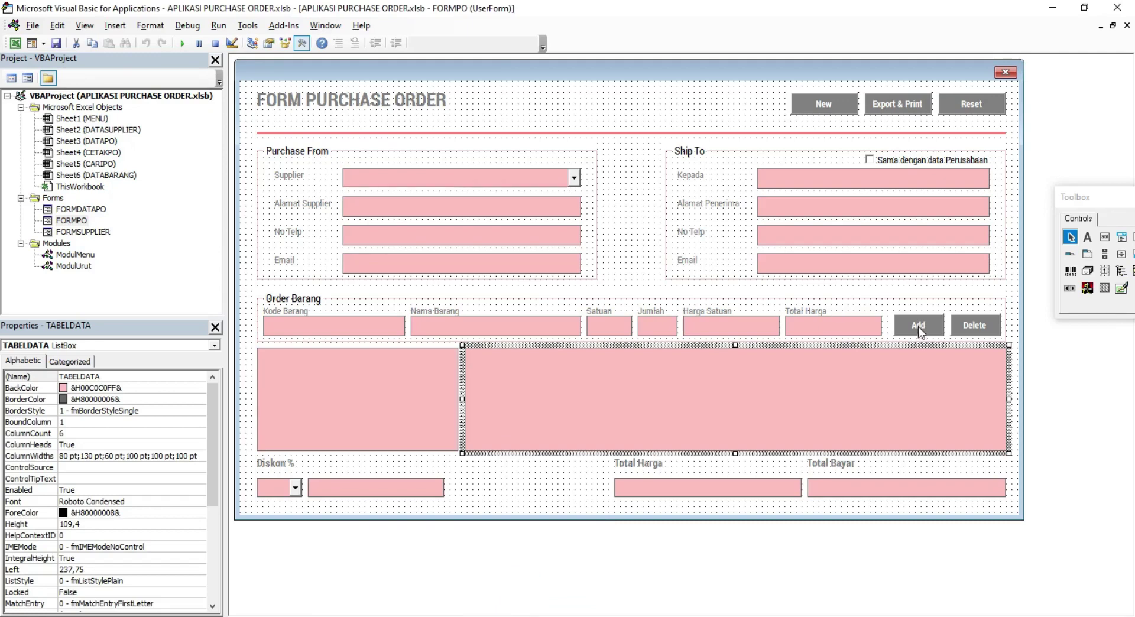
Step: Open the Add button's CMDADD_Click code and compare it with the Word document
double_click(918, 327)
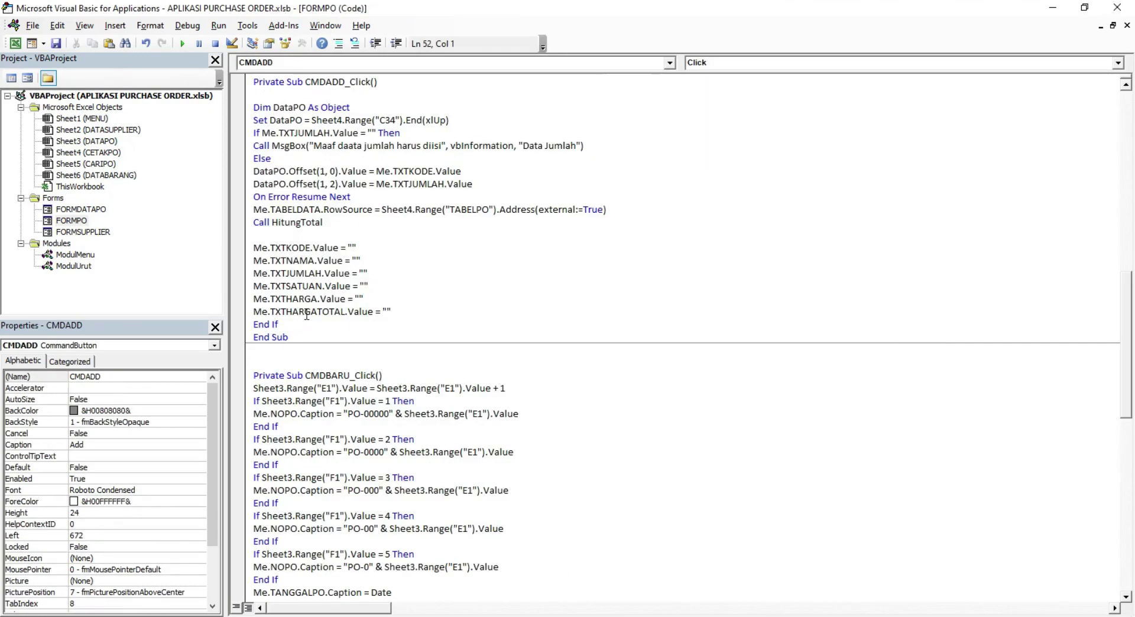
key("alt+Tab")
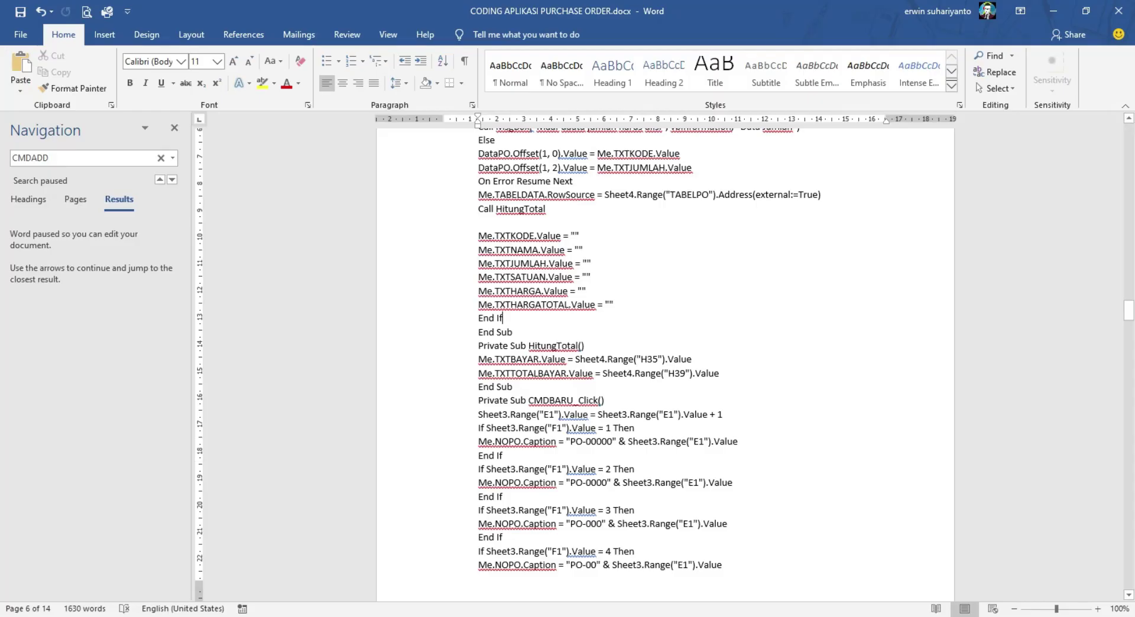
left_click(580, 553)
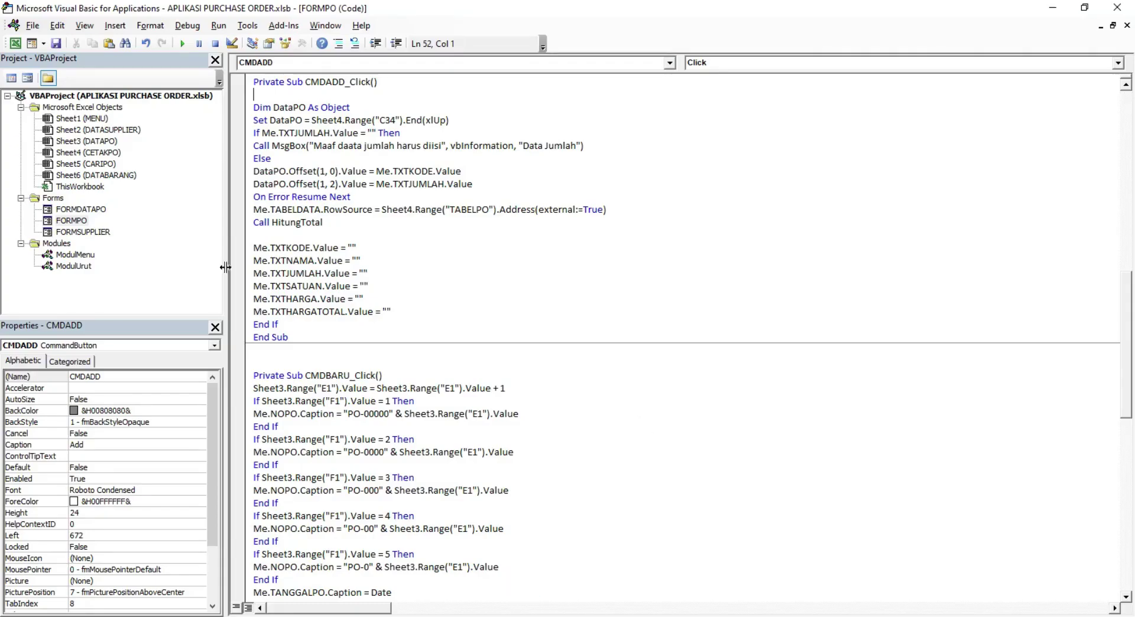
Step: Inspect the TABELDATA list, TXTKODE text box and FORMPO form properties in the designer
double_click(76, 224)
left_click(582, 380)
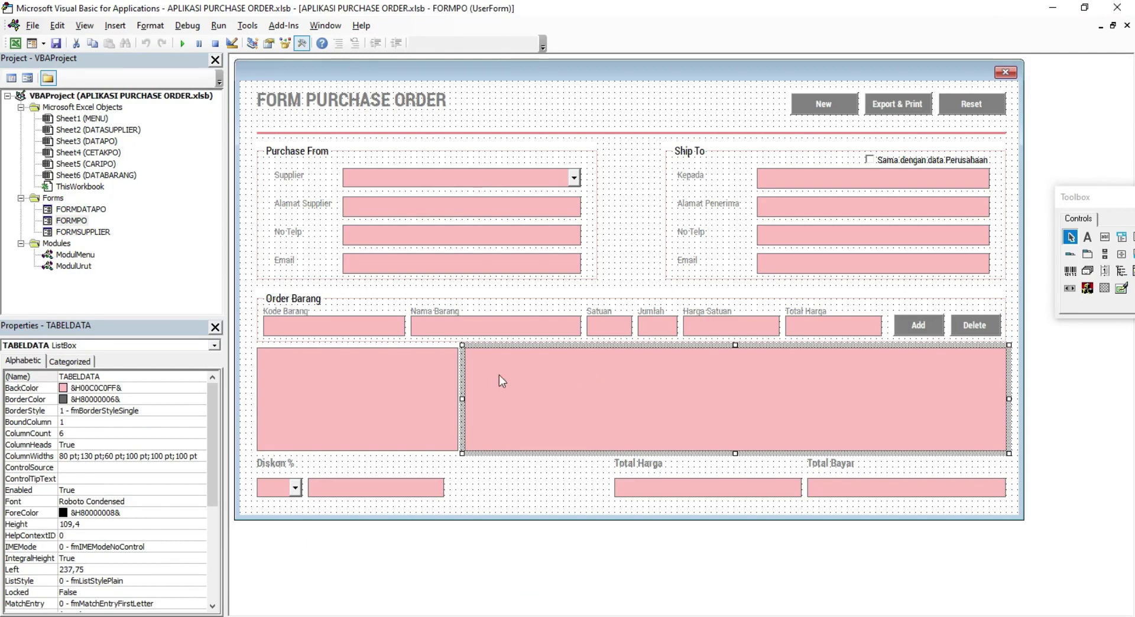
left_click(306, 329)
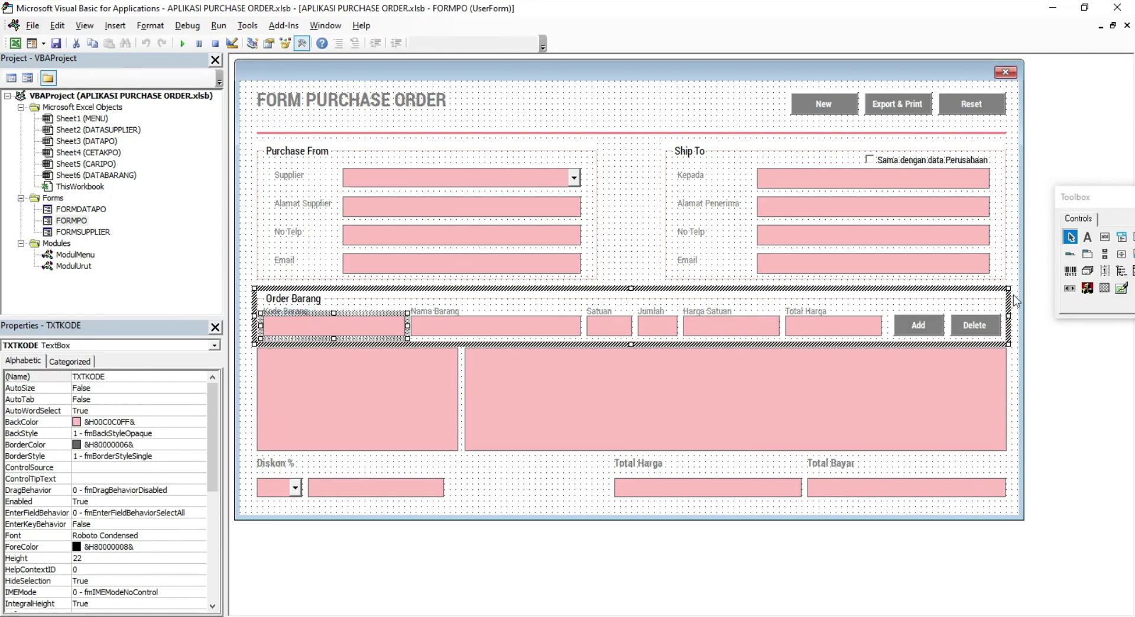
left_click(550, 485)
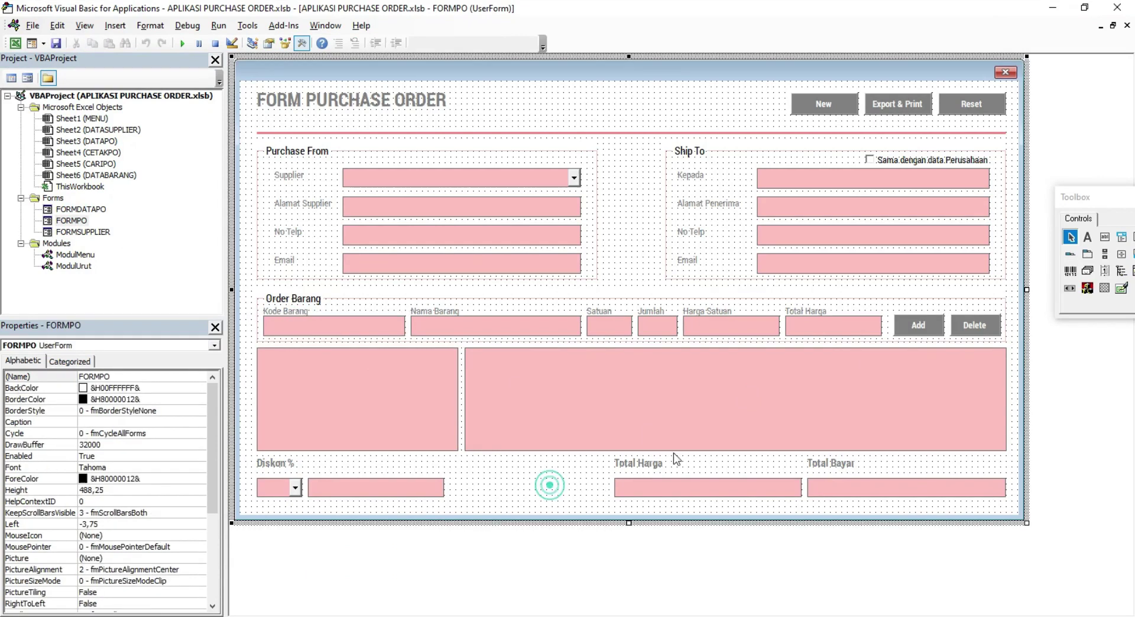
left_click(750, 403)
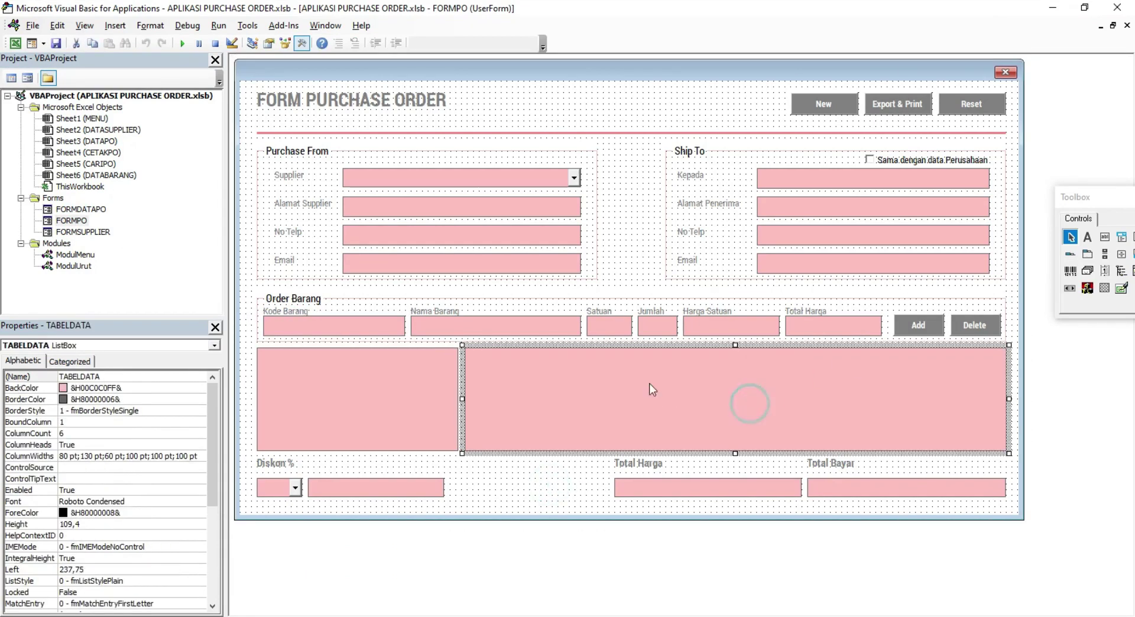
left_click(324, 320)
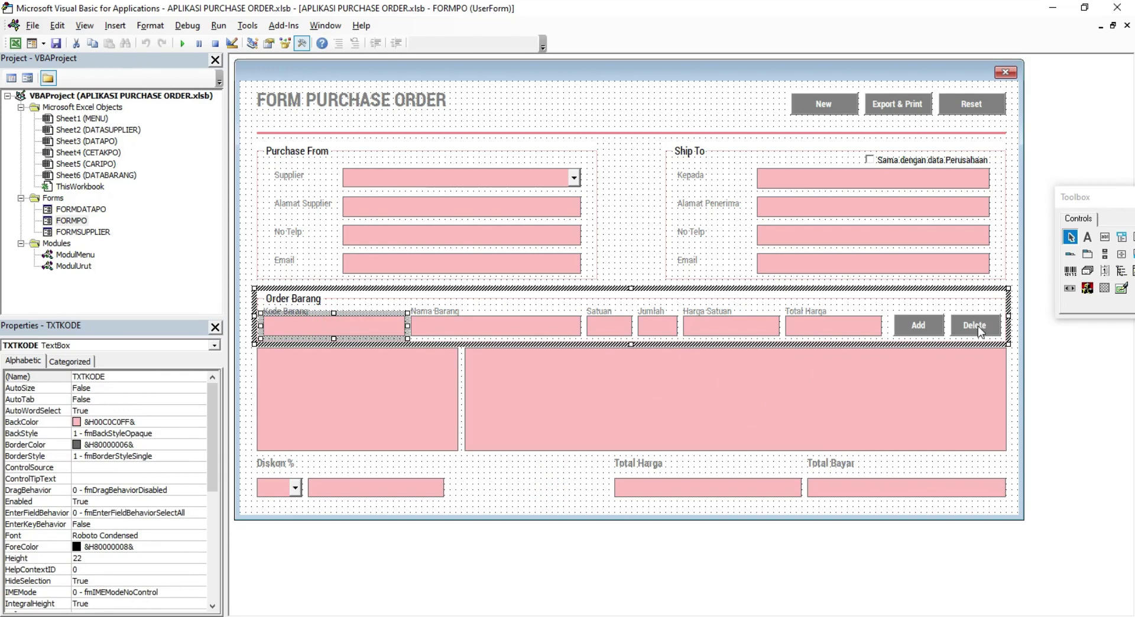
left_click(524, 467)
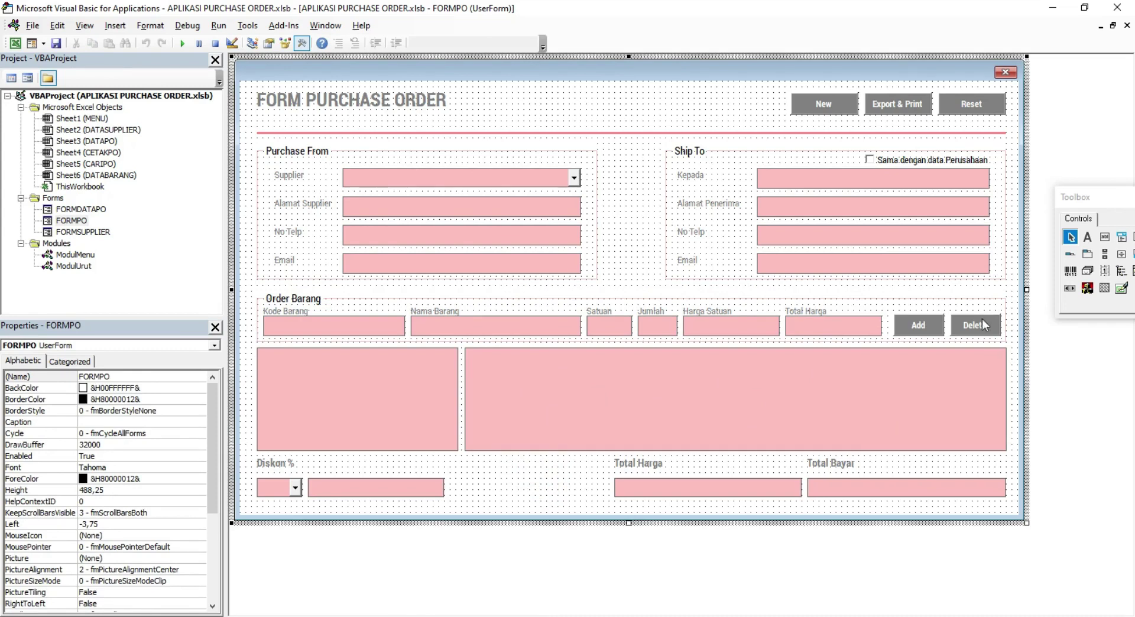
left_click(791, 378)
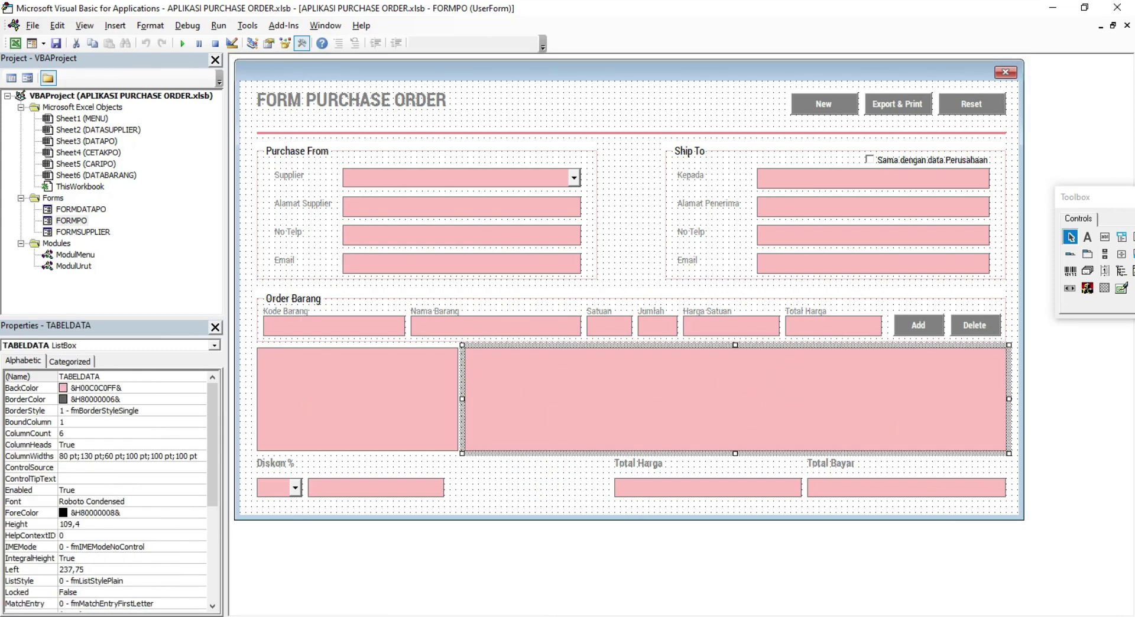
key("alt+Tab")
Step: Search the Word code document for TABELDATA
left_click(73, 162)
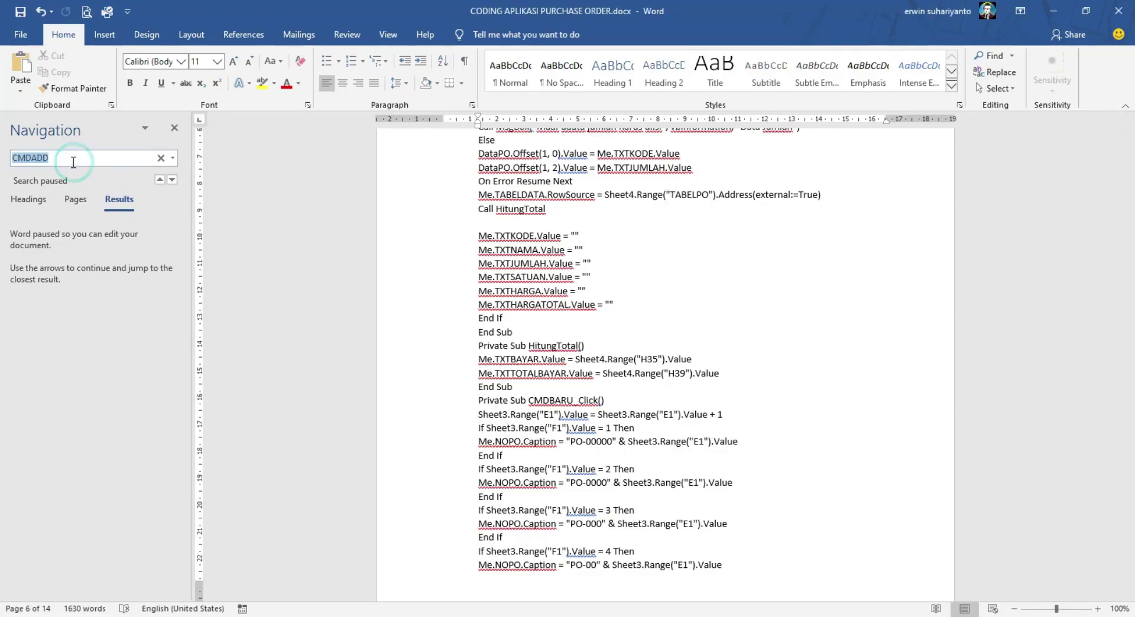
type("TABEK")
left_click(503, 318)
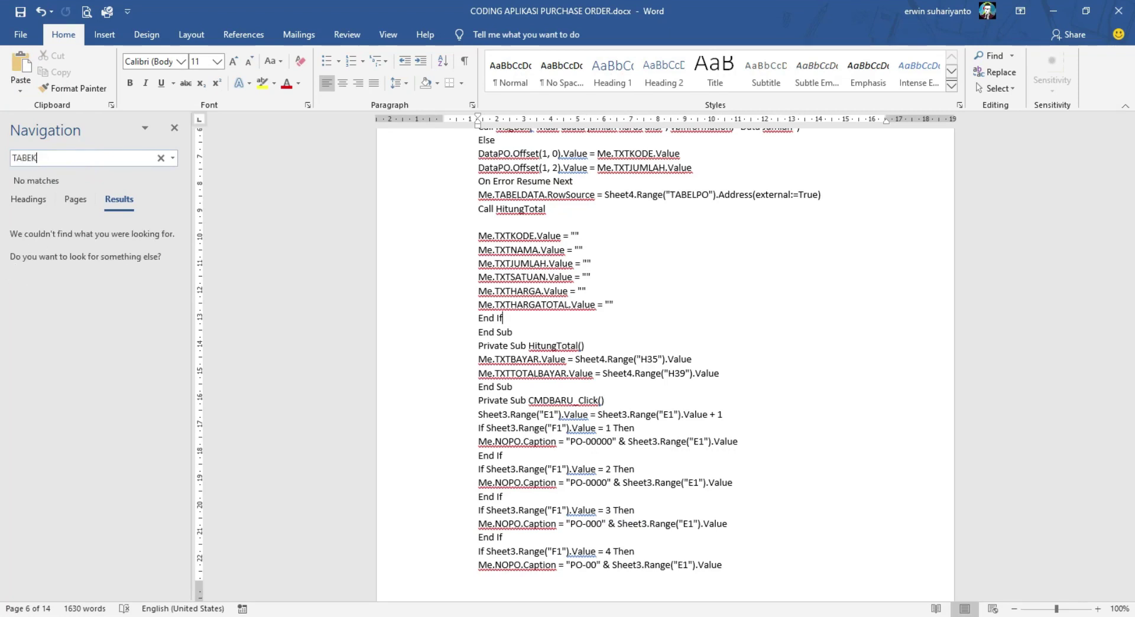
type("LDATA")
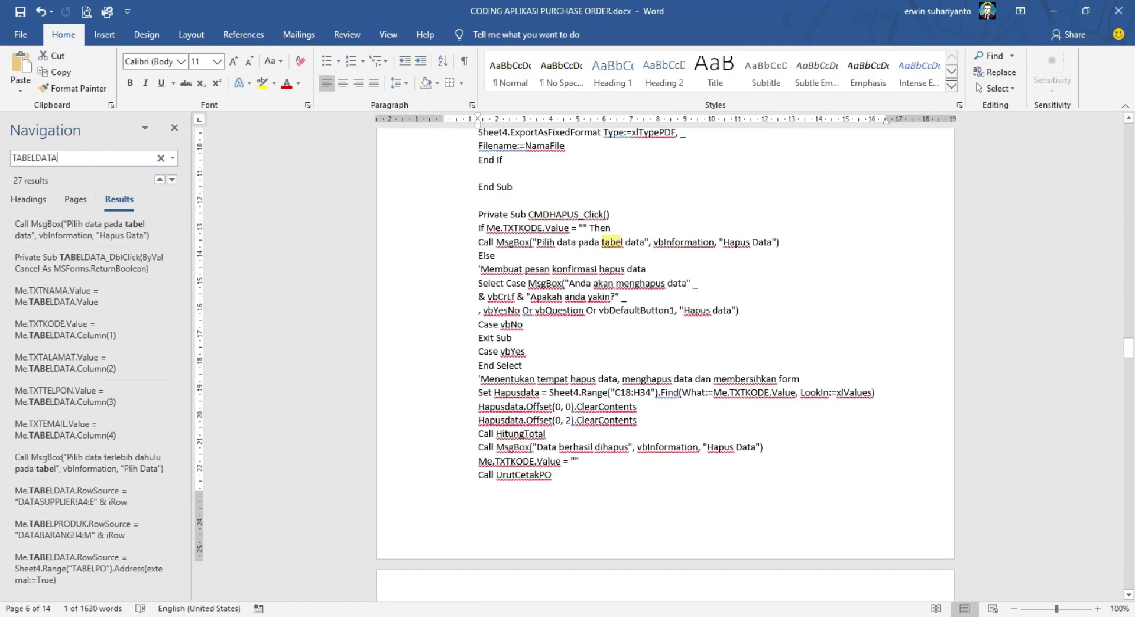
scroll(574, 328, "down", 2)
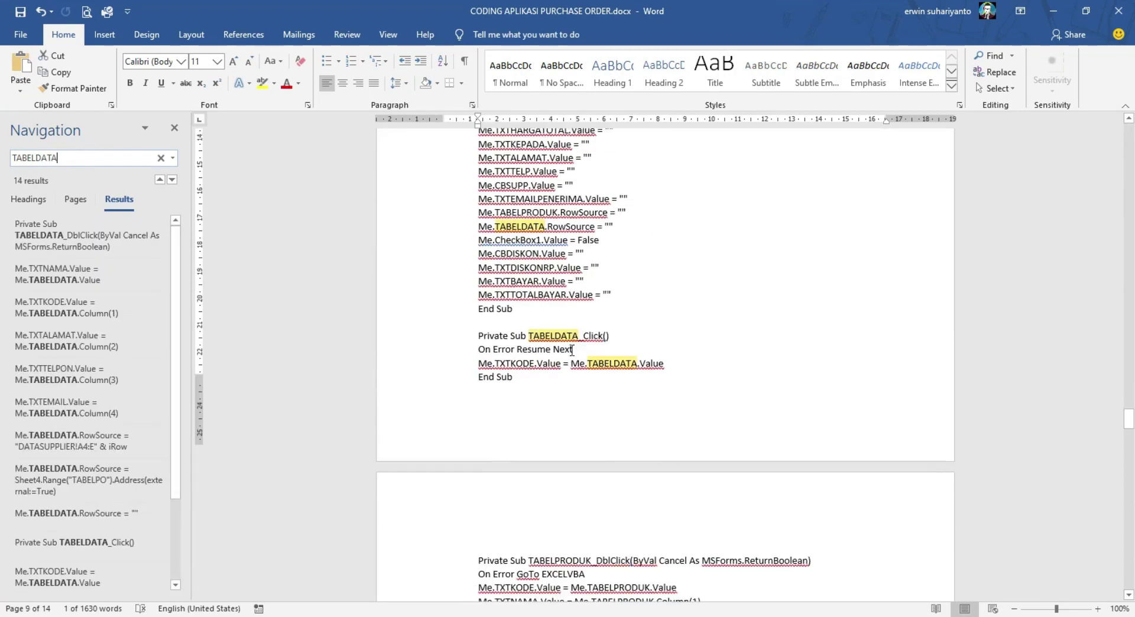
Step: Copy the TABELDATA_Click procedure and create an empty TABELDATA_Click handler in FORMPO
left_click(477, 285)
left_click_drag(477, 285, 518, 325)
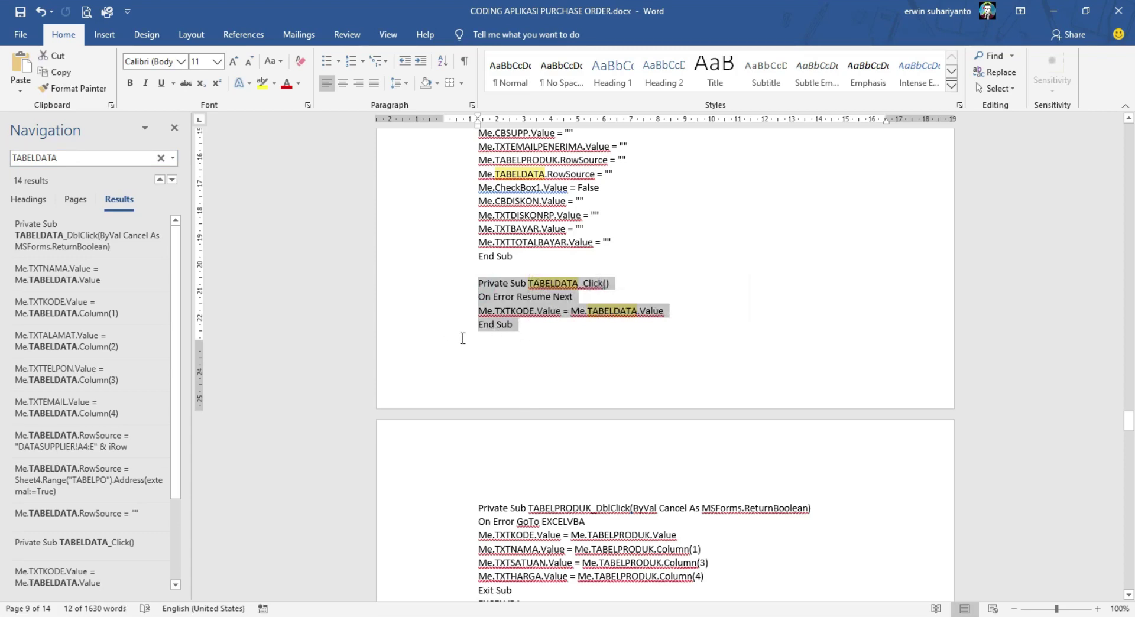
right_click(495, 293)
left_click(538, 326)
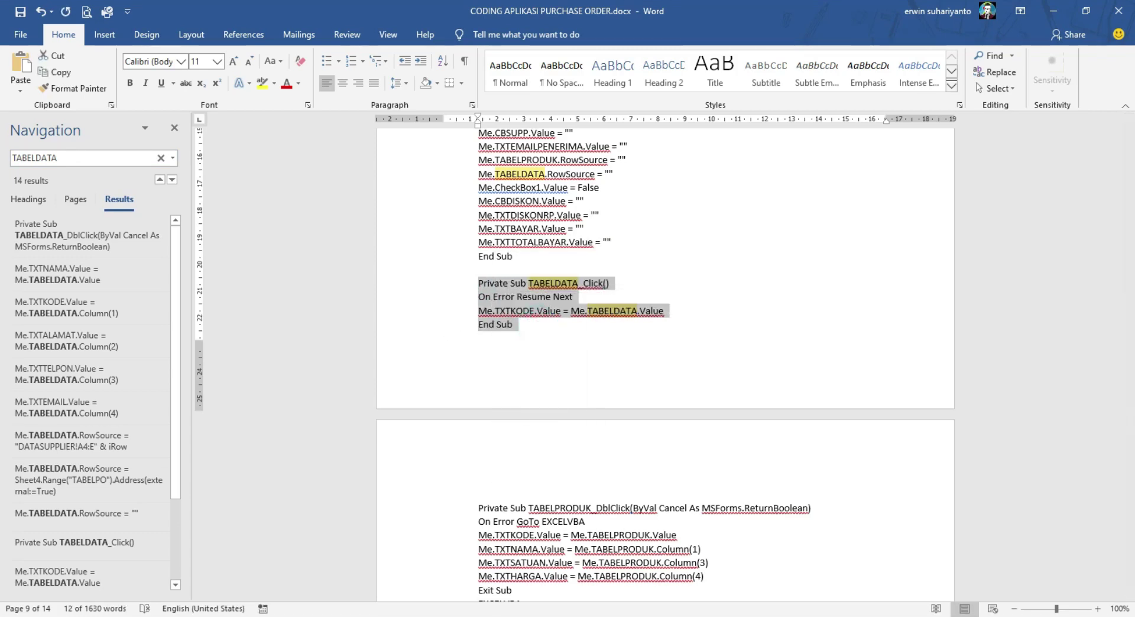
key("alt+Tab")
double_click(580, 374)
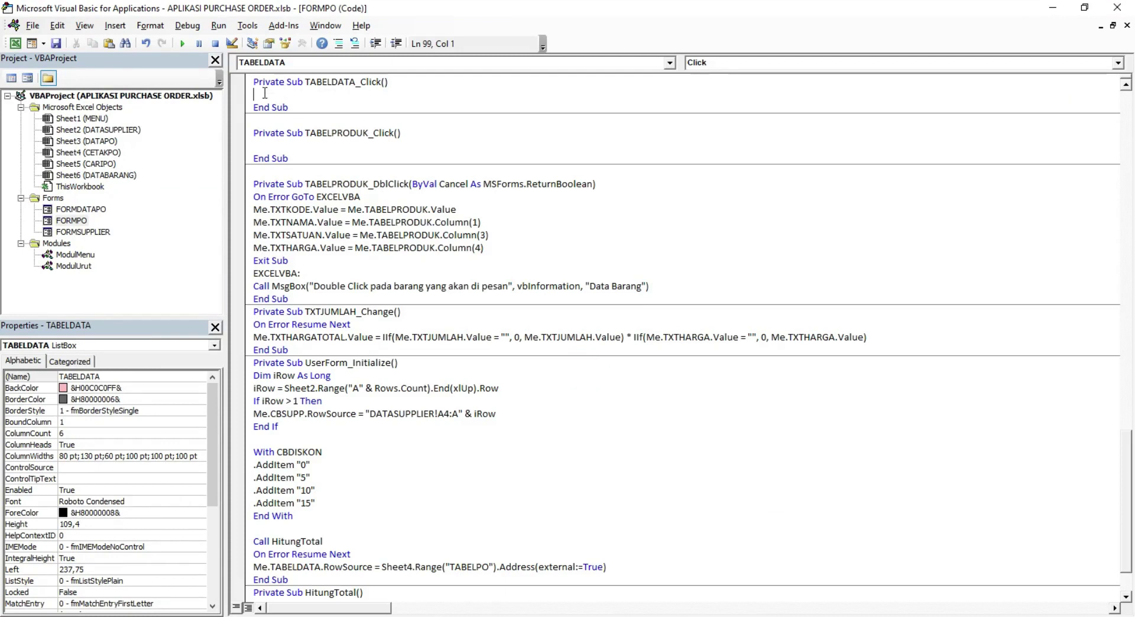
Step: Paste the TABELDATA_Click code and delete the empty TABELPRODUK_Click sub
right_click(278, 98)
left_click(296, 128)
left_click_drag(307, 204, 243, 178)
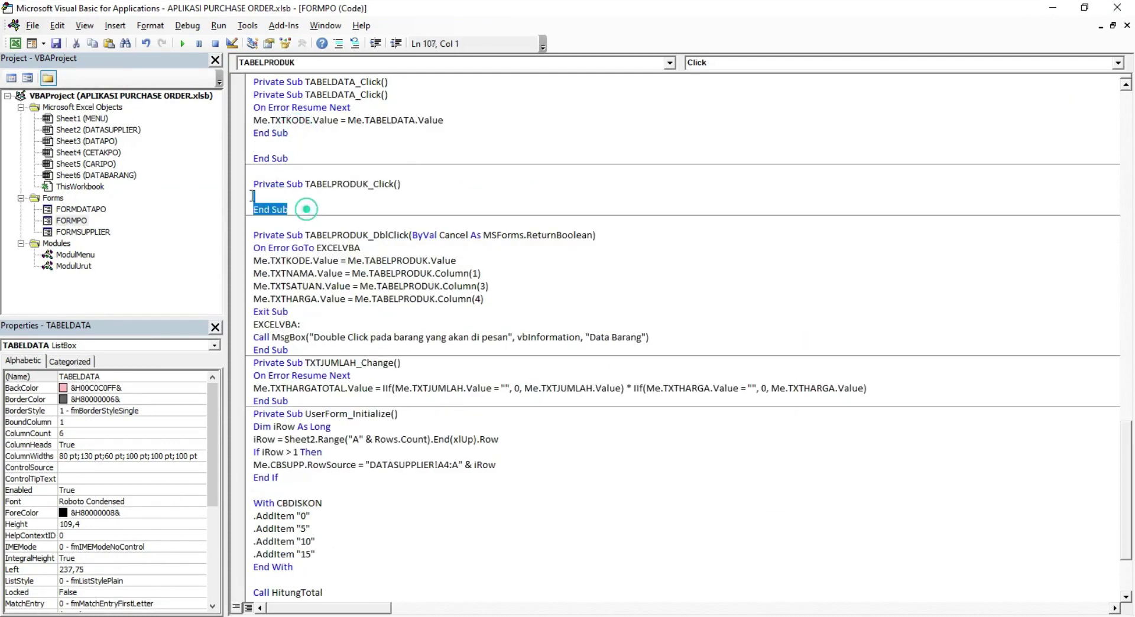
key("Delete")
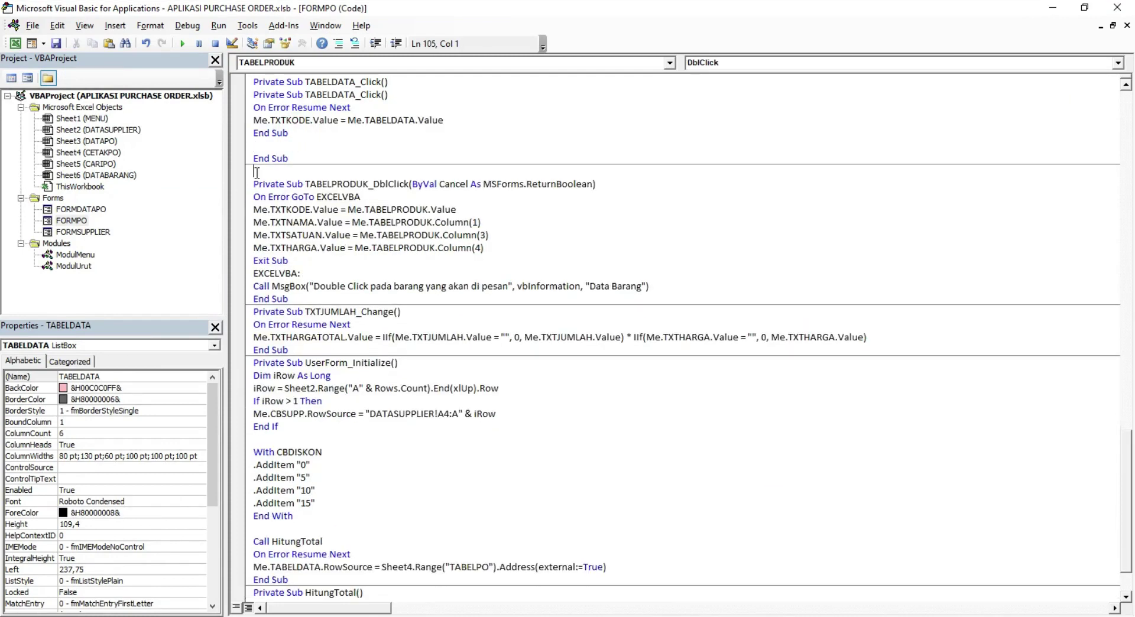
key("Delete")
key("Delete")
Step: Remove the stray End Sub and duplicate header line, then run the form to test it
left_click(287, 107)
left_click_drag(290, 159, 253, 146)
key("Delete")
left_click_drag(389, 94, 254, 95)
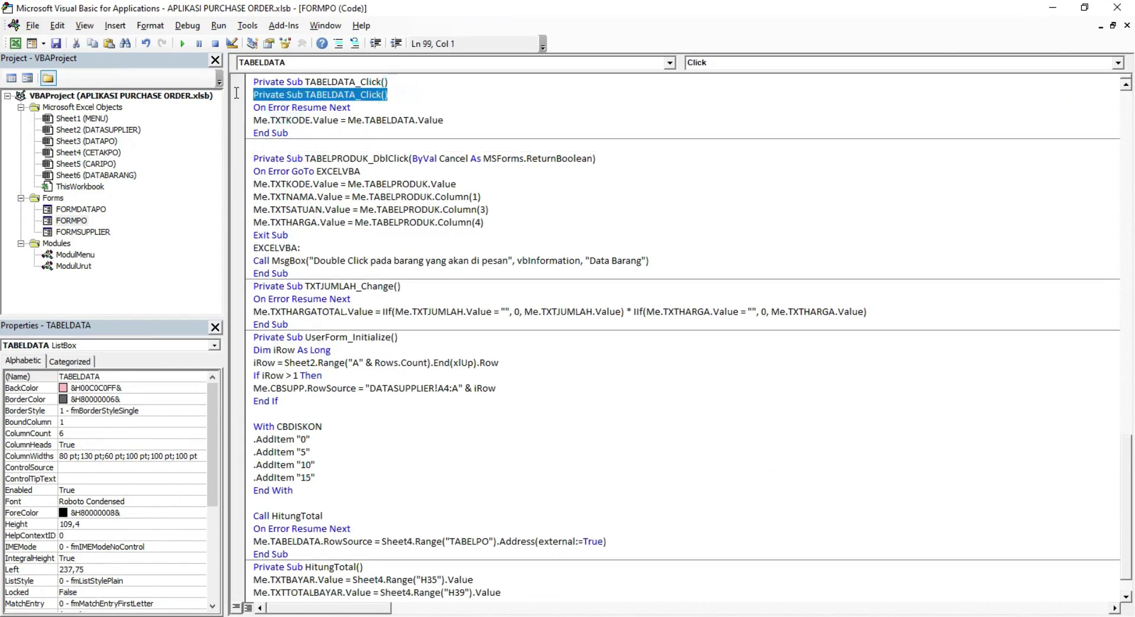
key("Delete")
left_click(309, 157)
left_click(274, 107)
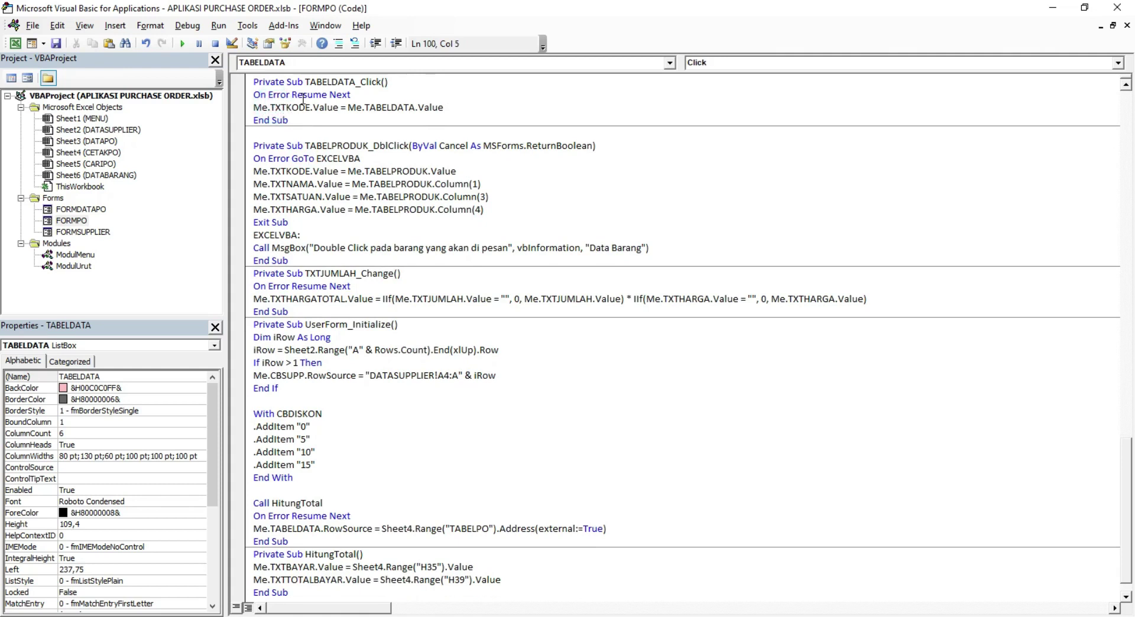
left_click(184, 50)
Step: Pick the Earphone row to test, close the form, and create the Delete button's CMDHAPUS_Click sub
left_click(463, 386)
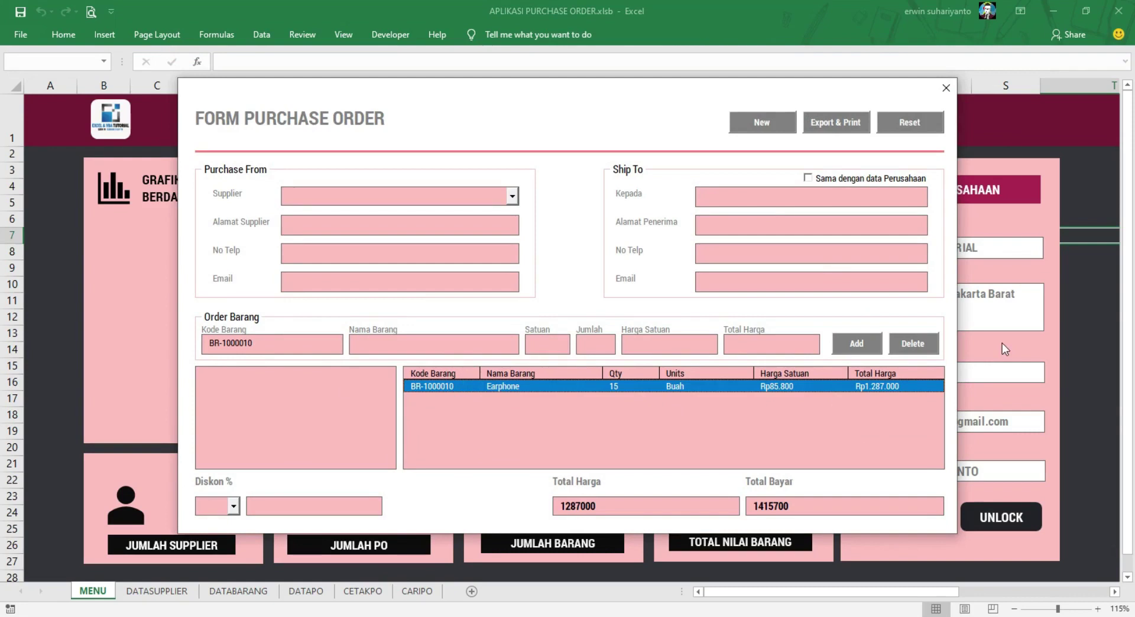
left_click(948, 86)
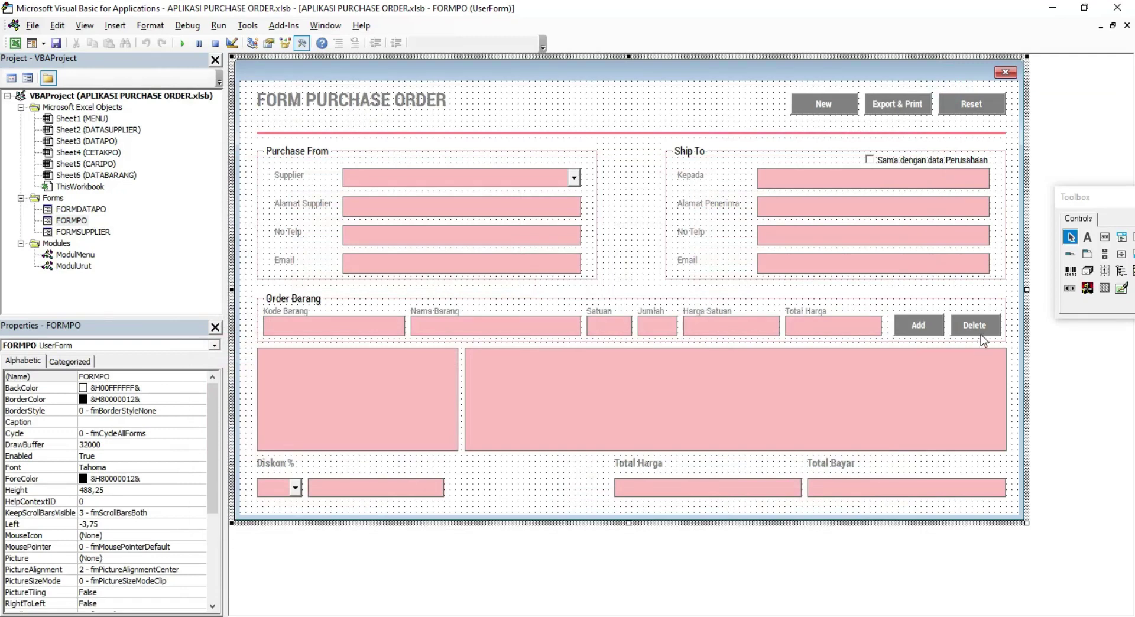
double_click(981, 325)
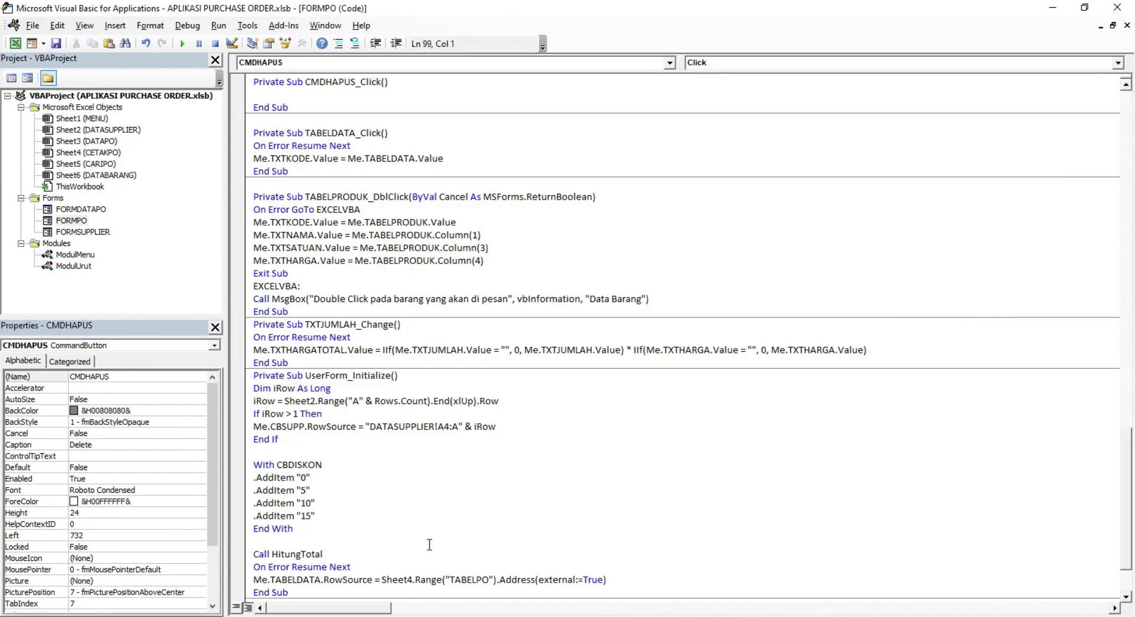
Step: Locate the CMDHAPUS_Click procedure in the Word code document with a CMDHAPUS search
key("alt+Tab")
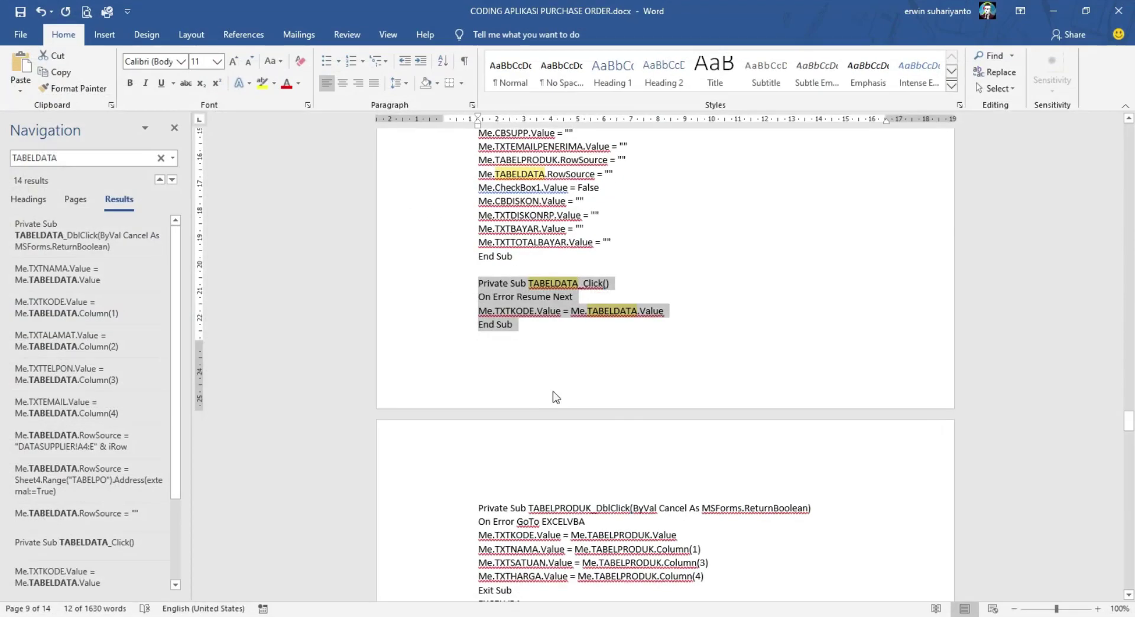
scroll(556, 396, "up", 5)
scroll(555, 393, "up", 5)
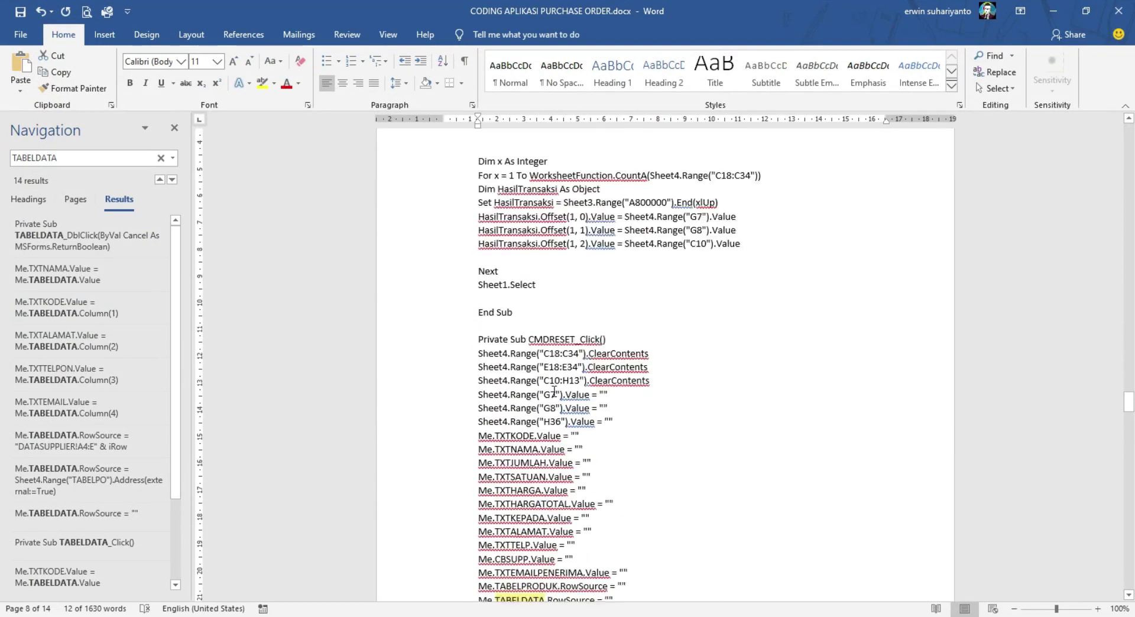
scroll(554, 391, "down", 6)
scroll(554, 391, "down", 2)
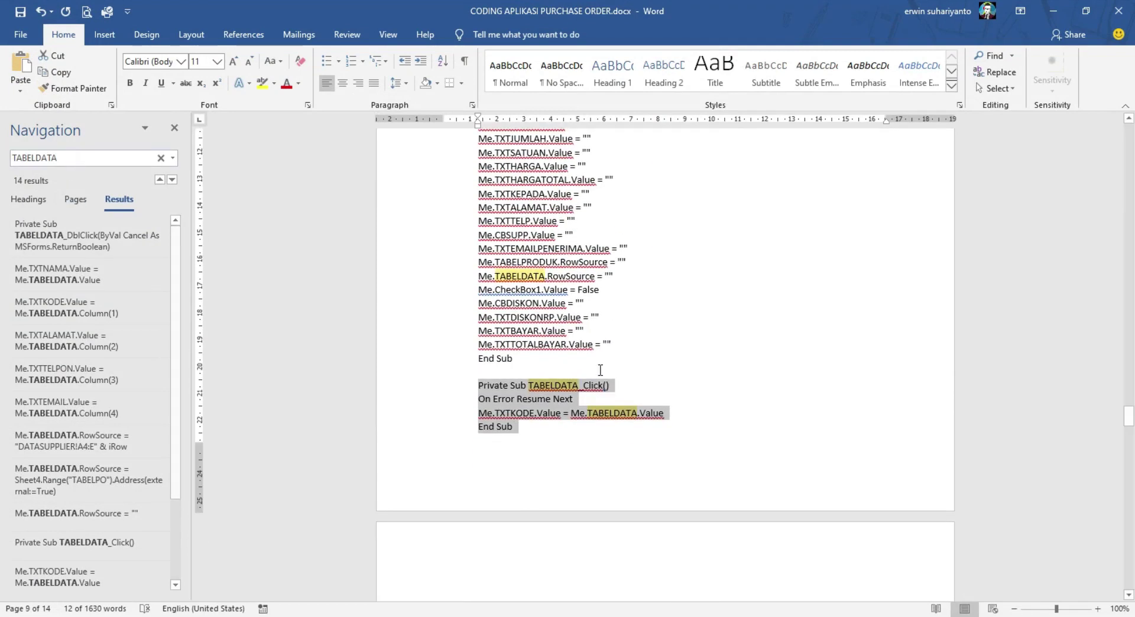
scroll(600, 370, "down", 5)
scroll(600, 370, "down", 7)
scroll(600, 370, "down", 2)
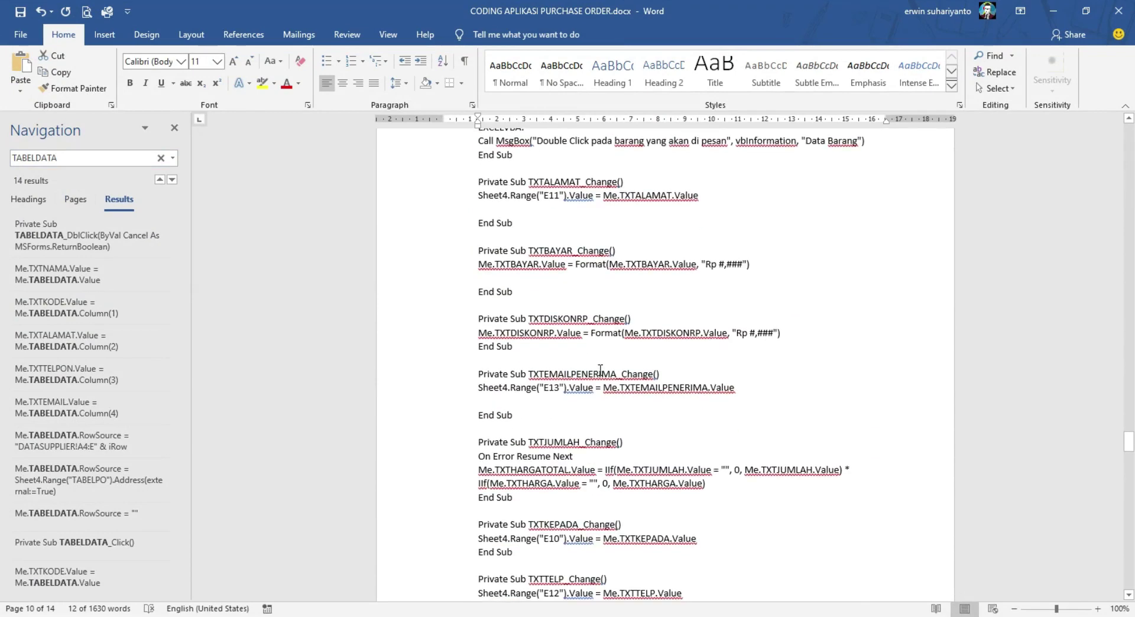
left_click(589, 594)
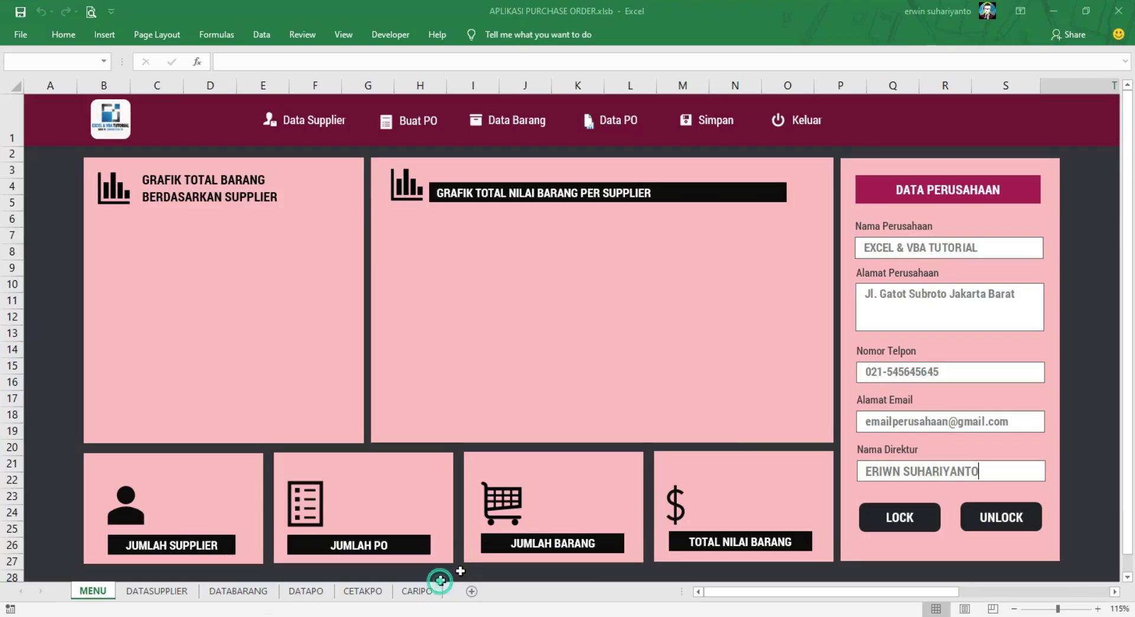
left_click(520, 567)
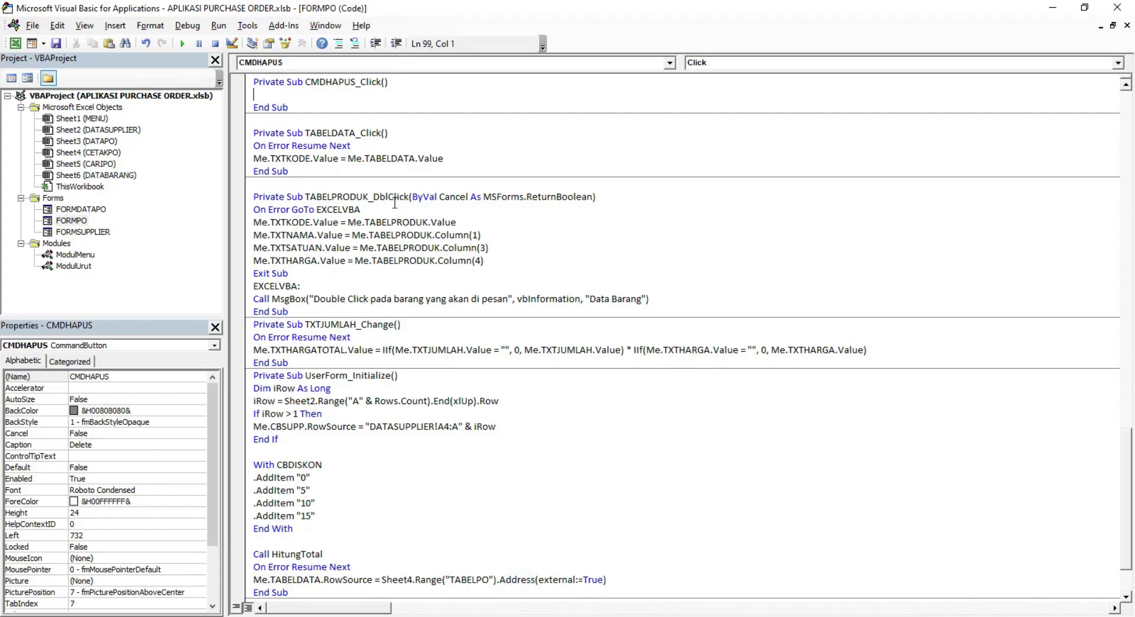
left_click(534, 611)
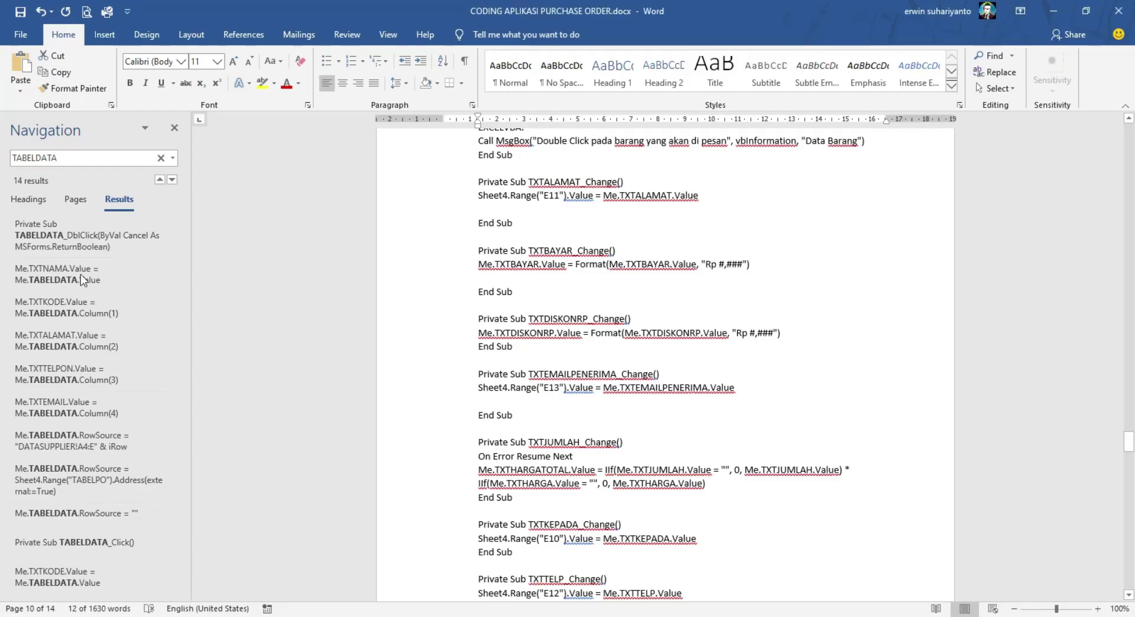
left_click(64, 159)
type("CMDHAPUS")
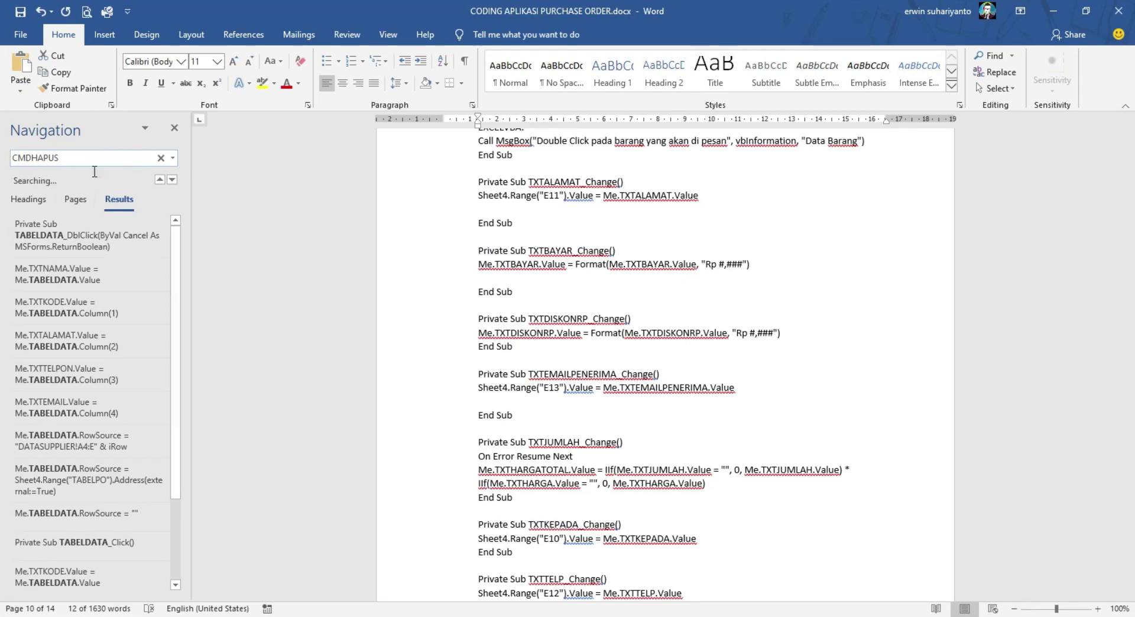
left_click(74, 228)
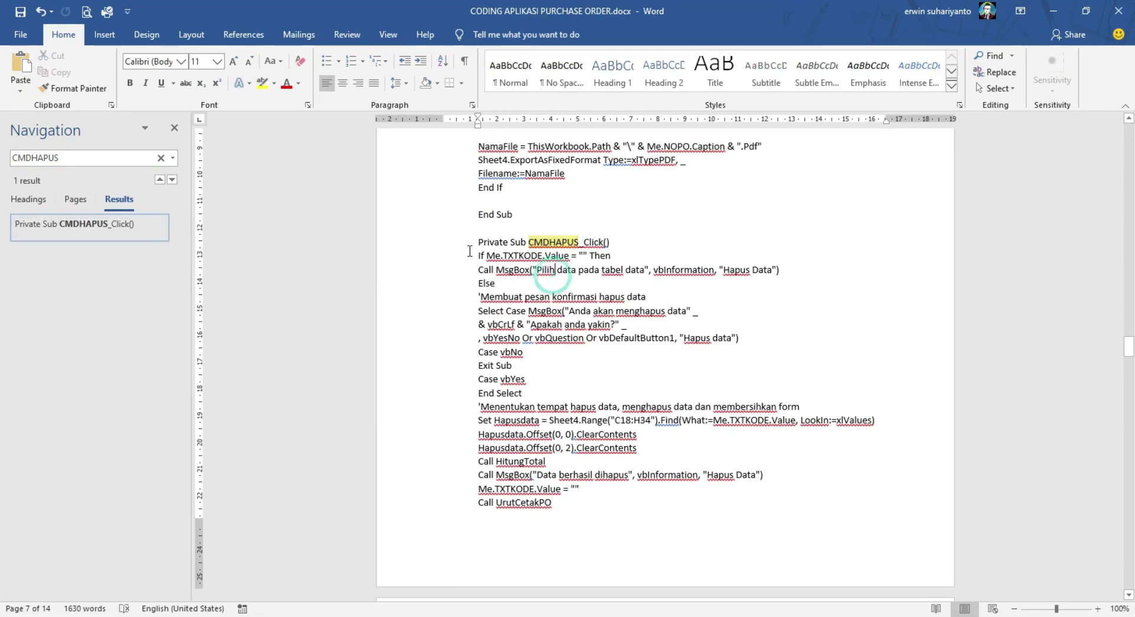
Step: Copy the whole CMDHAPUS_Click code block and return to the VBA editor
mouse_move(477, 242)
left_mouse_down()
mouse_move(529, 348)
mouse_move(560, 515)
left_mouse_up()
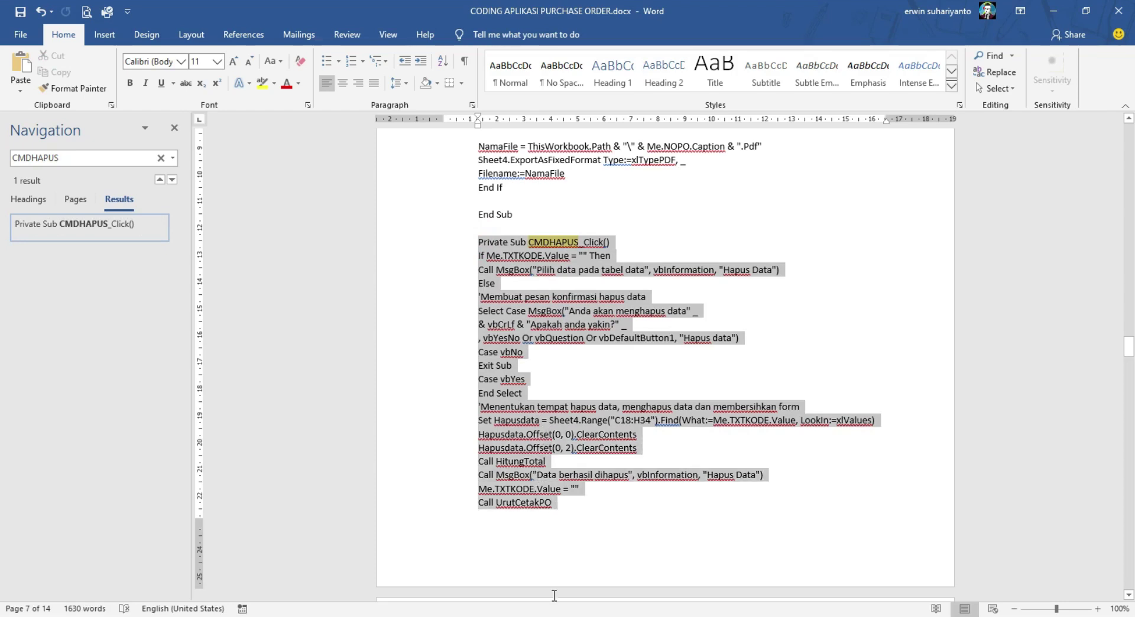
left_click_drag(554, 596, 535, 388)
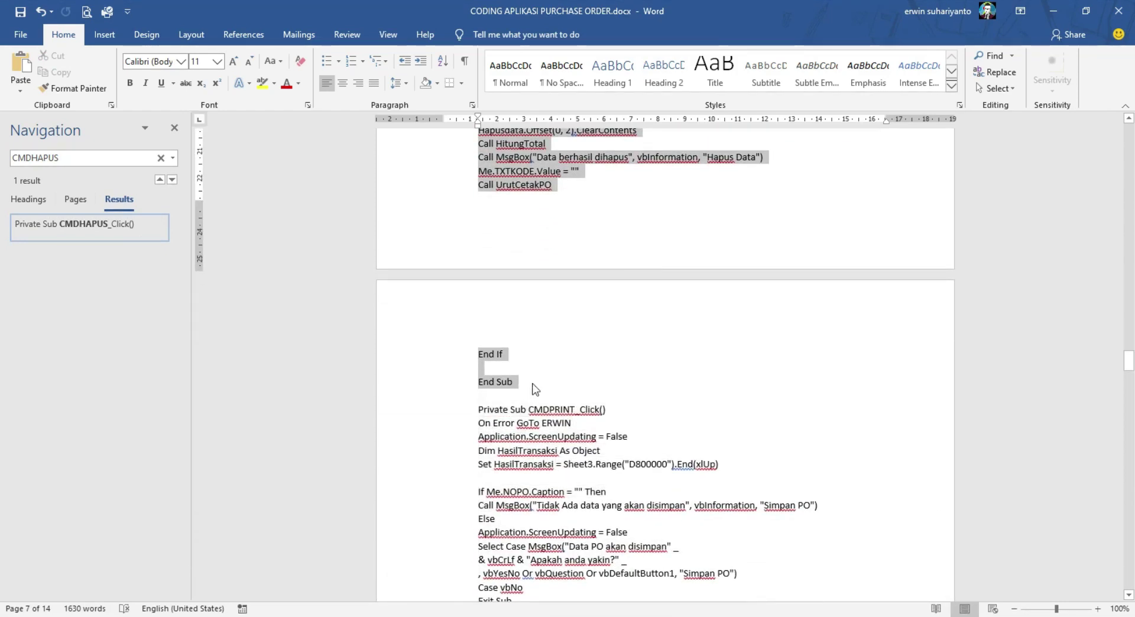
scroll(521, 343, "up", 9)
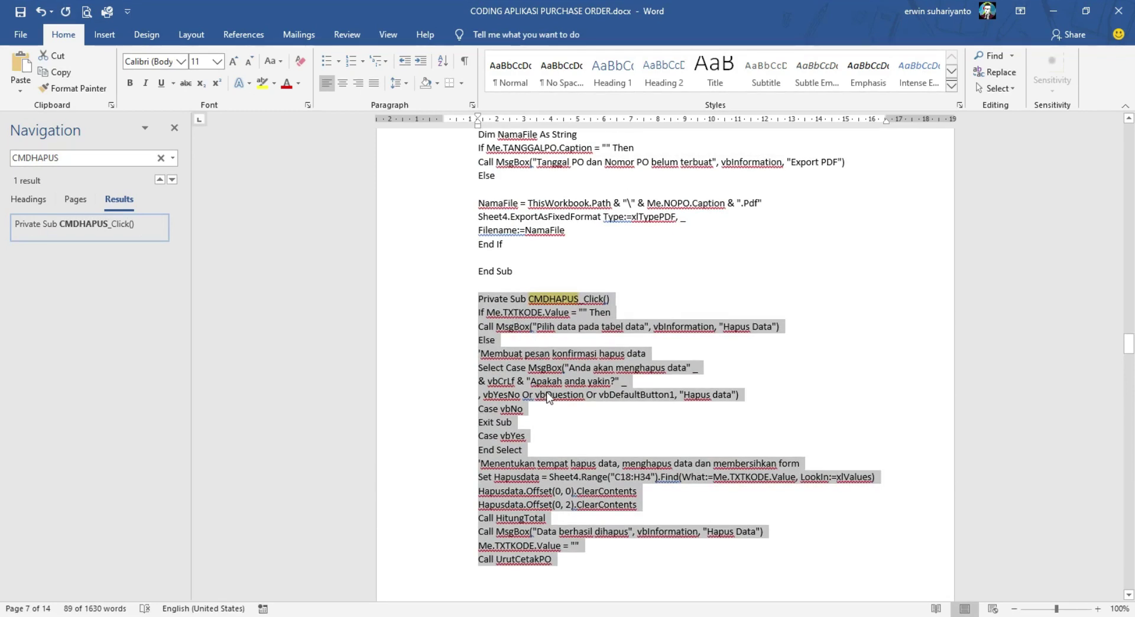
scroll(548, 398, "down", 6)
scroll(533, 385, "up", 2)
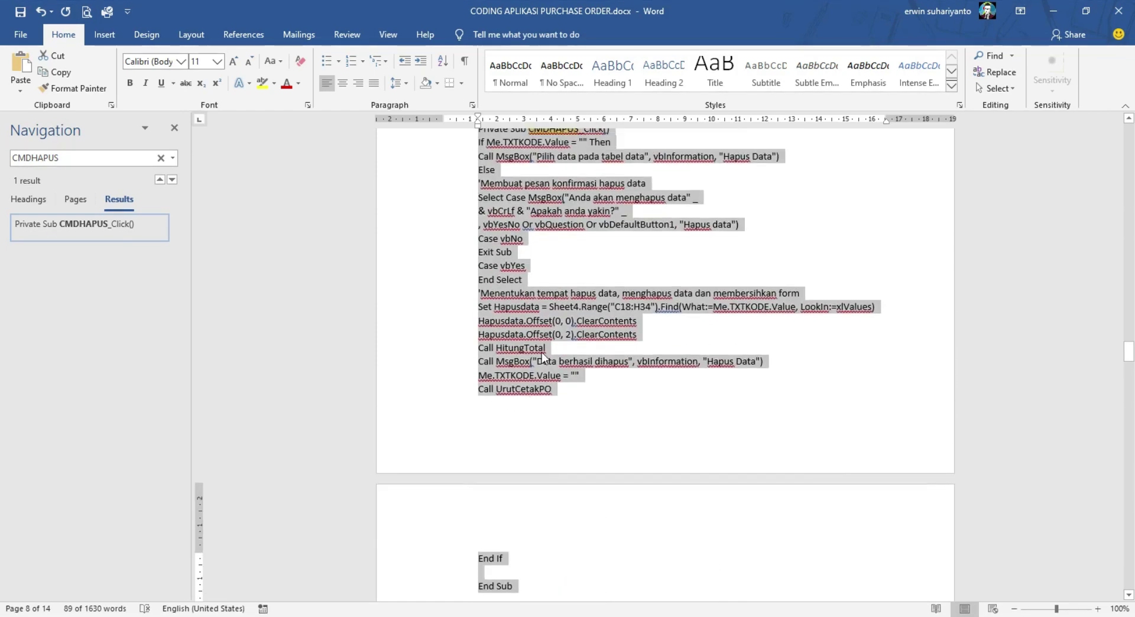
right_click(499, 272)
left_click(521, 296)
left_click(510, 567)
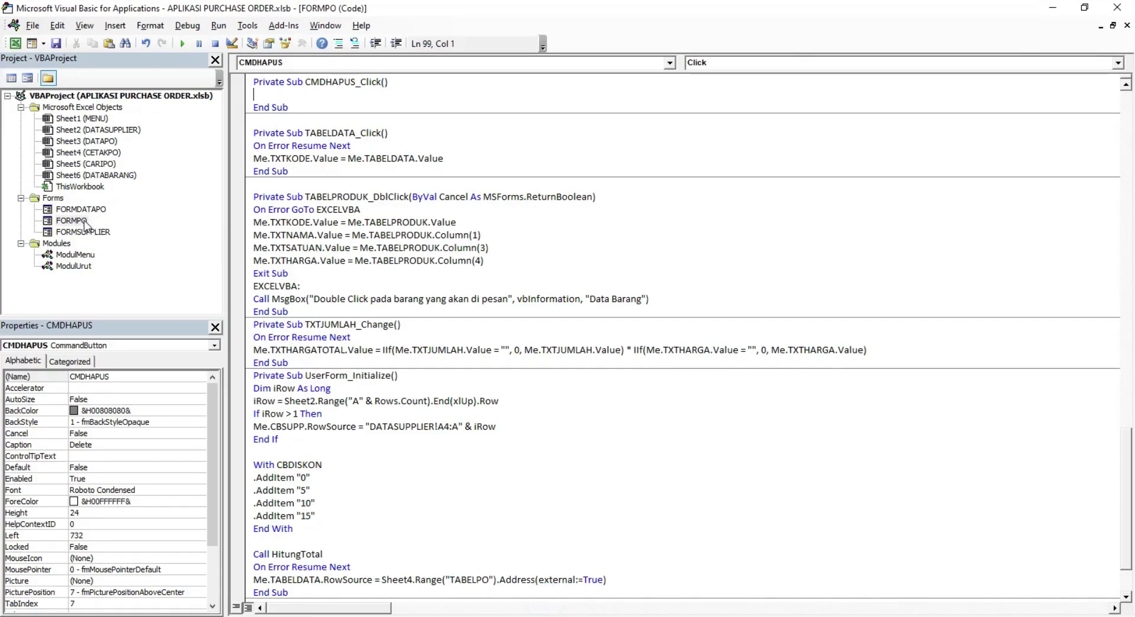
Step: Paste the CMDHAPUS_Click code and delete the duplicate header, extra End Sub and blank lines
right_click(268, 96)
left_click(302, 132)
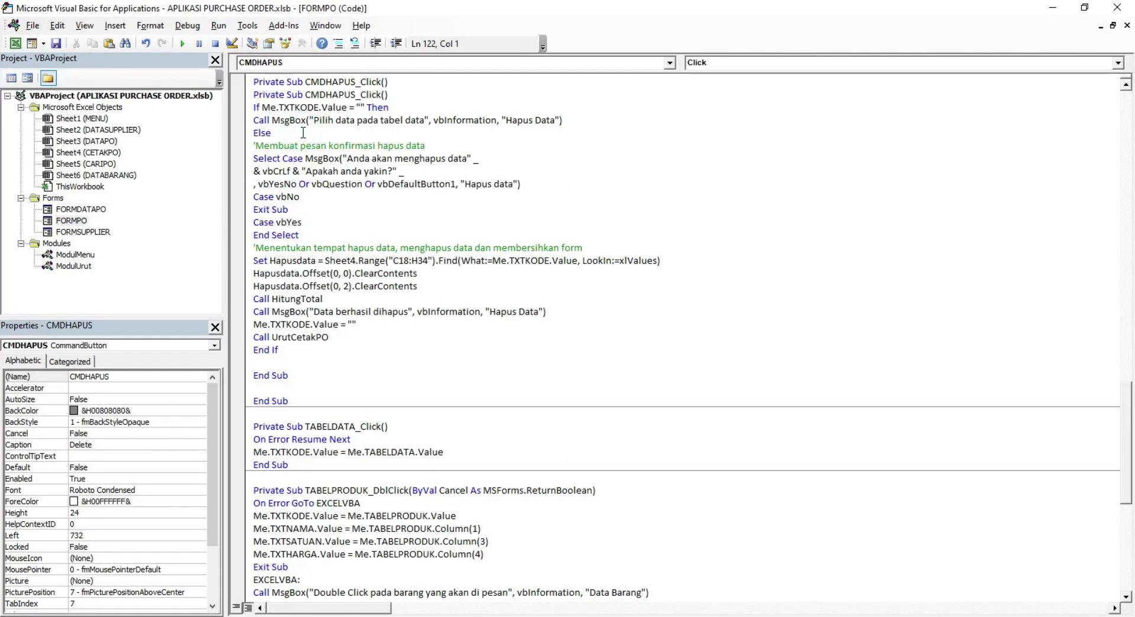
left_click_drag(399, 93, 252, 96)
key("Delete")
left_click_drag(302, 390, 292, 378)
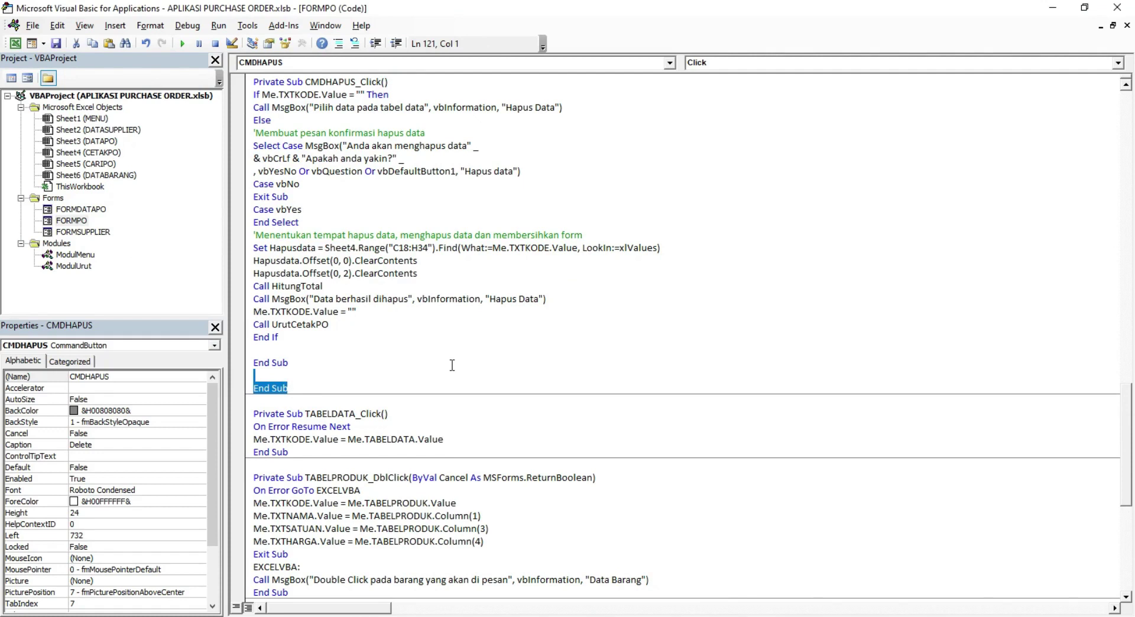
key("Delete")
key("Delete")
key("Delete")
left_click(266, 350)
key("Delete")
Step: Review the Call UrutCetakPO and Call HitungTotal lines and the HitungTotal procedure
left_click(320, 325)
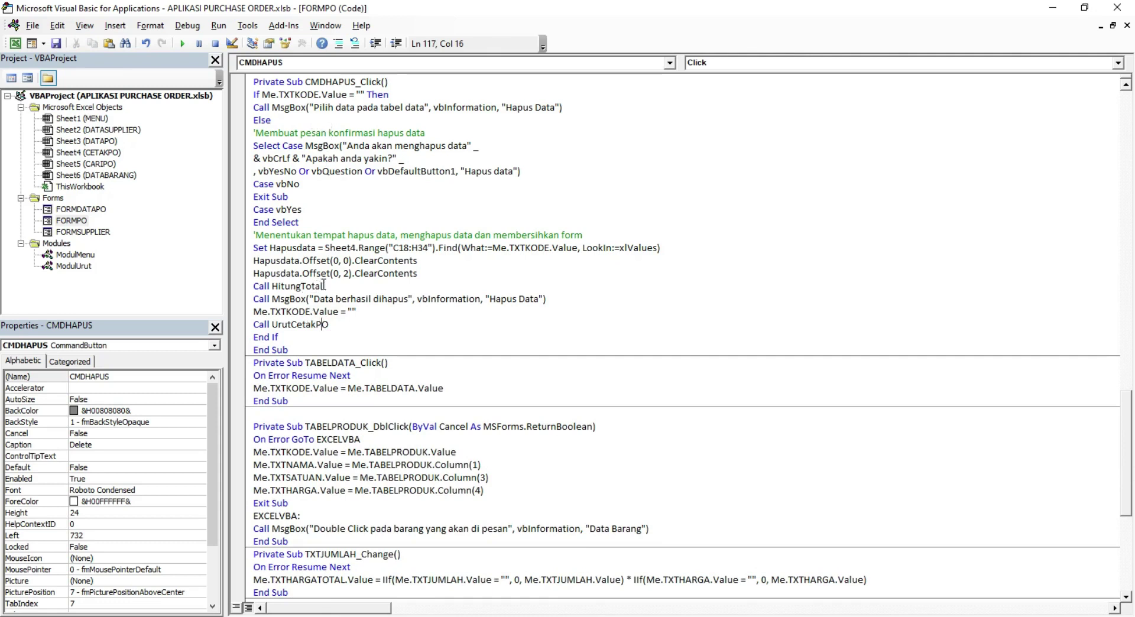
left_click_drag(335, 324, 242, 325)
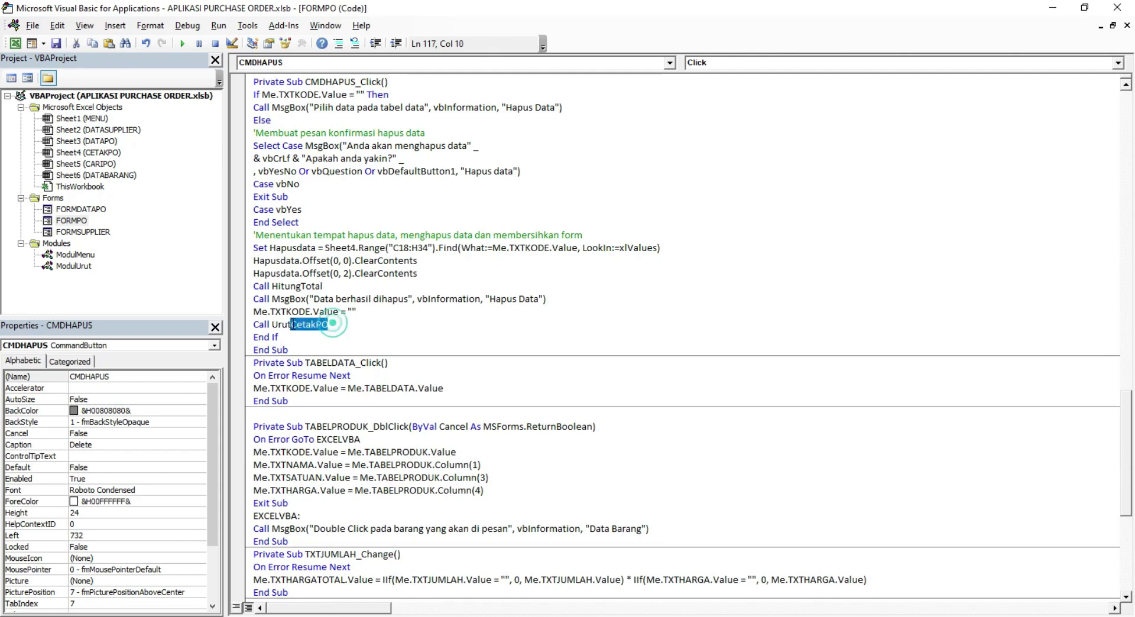
left_click(285, 287)
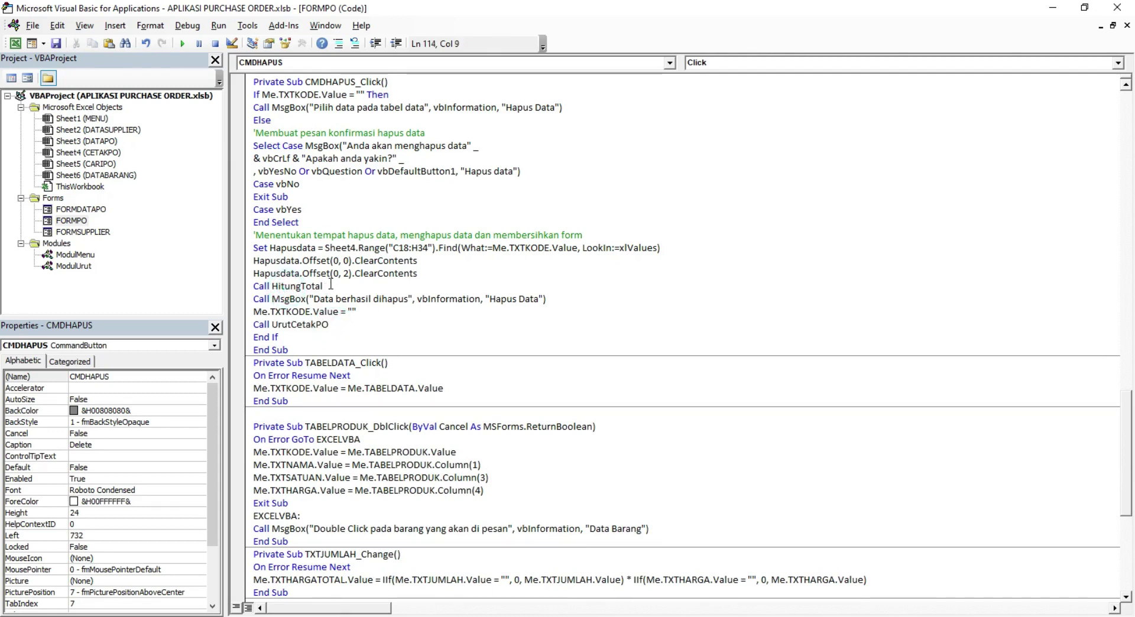
scroll(382, 377, "down", 2)
scroll(396, 366, "down", 3)
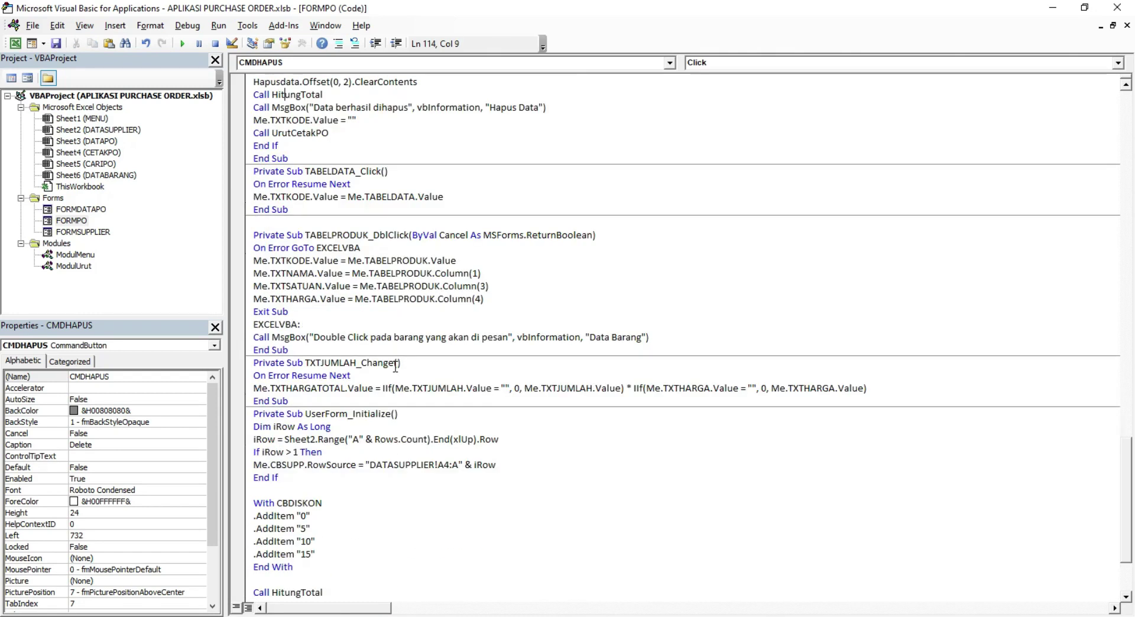
scroll(395, 366, "down", 3)
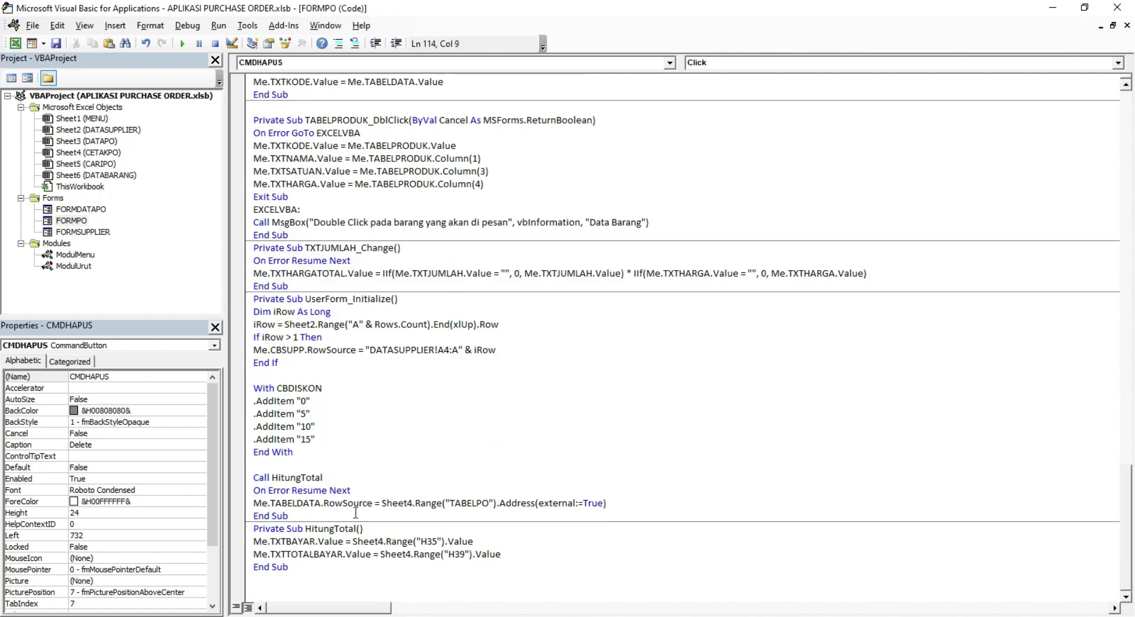
double_click(311, 535)
scroll(346, 193, "up", 1)
scroll(347, 193, "up", 6)
scroll(346, 193, "up", 4)
scroll(347, 193, "up", 2)
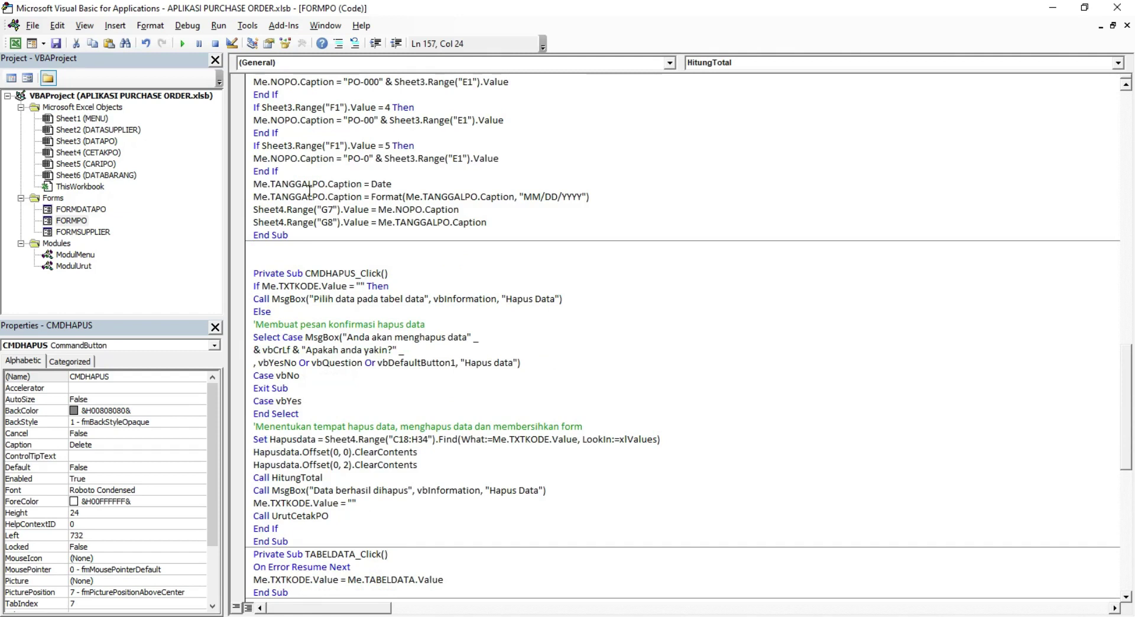
scroll(307, 384, "up", 3)
scroll(326, 367, "up", 6)
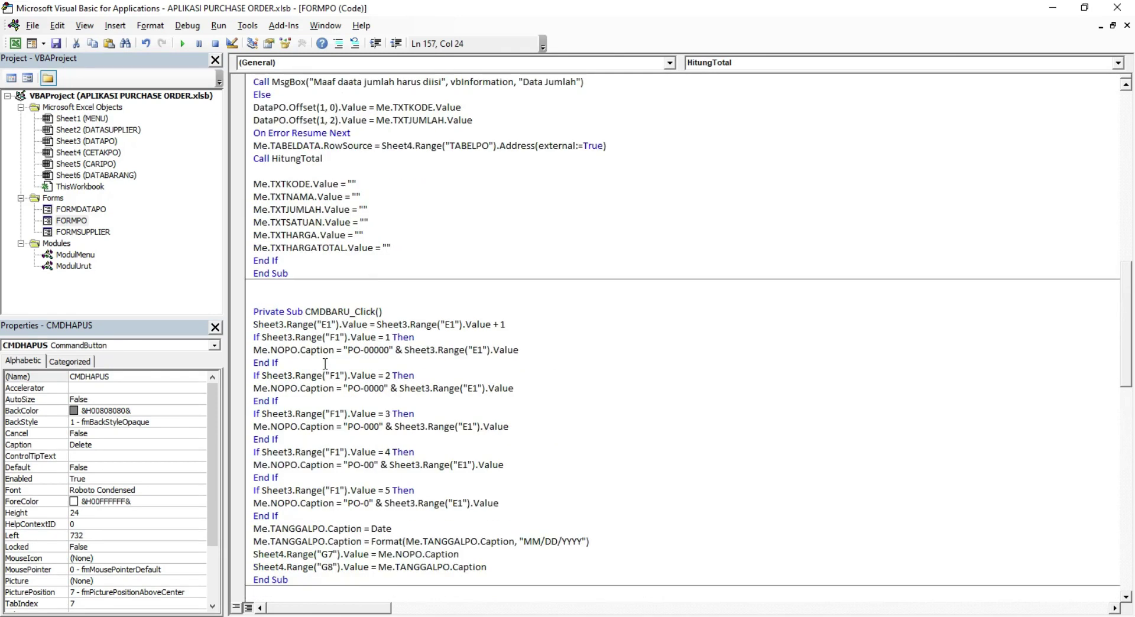
scroll(326, 364, "down", 2)
Step: Reopen the Delete button's code and highlight the HitungTotal and UrutCetakPO calls
double_click(72, 221)
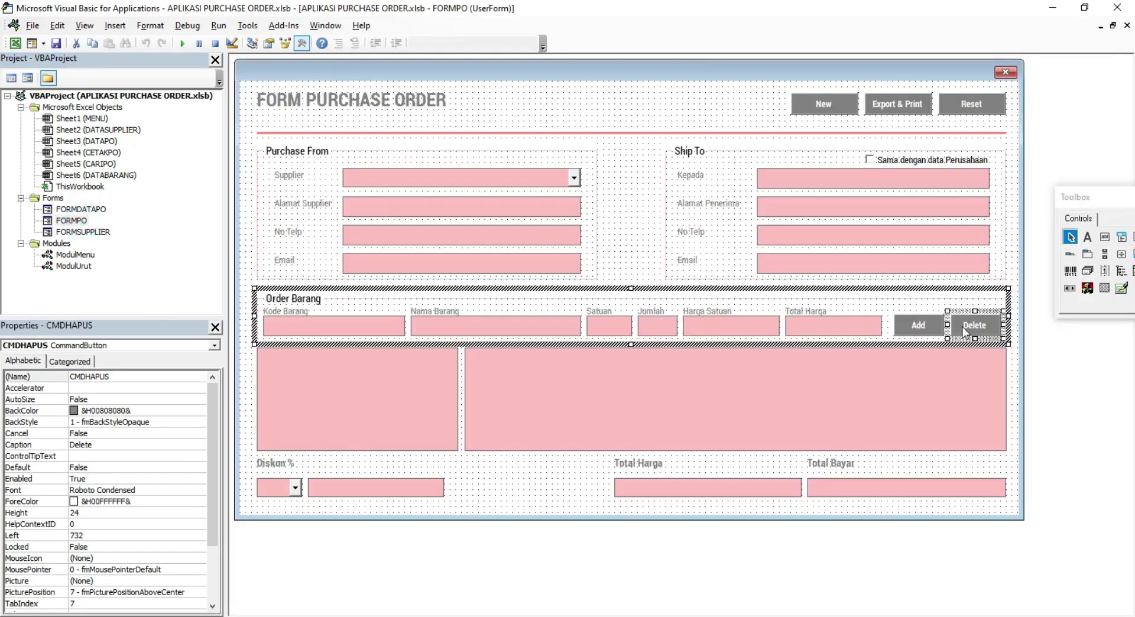
double_click(964, 331)
left_click_drag(338, 286, 244, 284)
left_click_drag(337, 324, 242, 324)
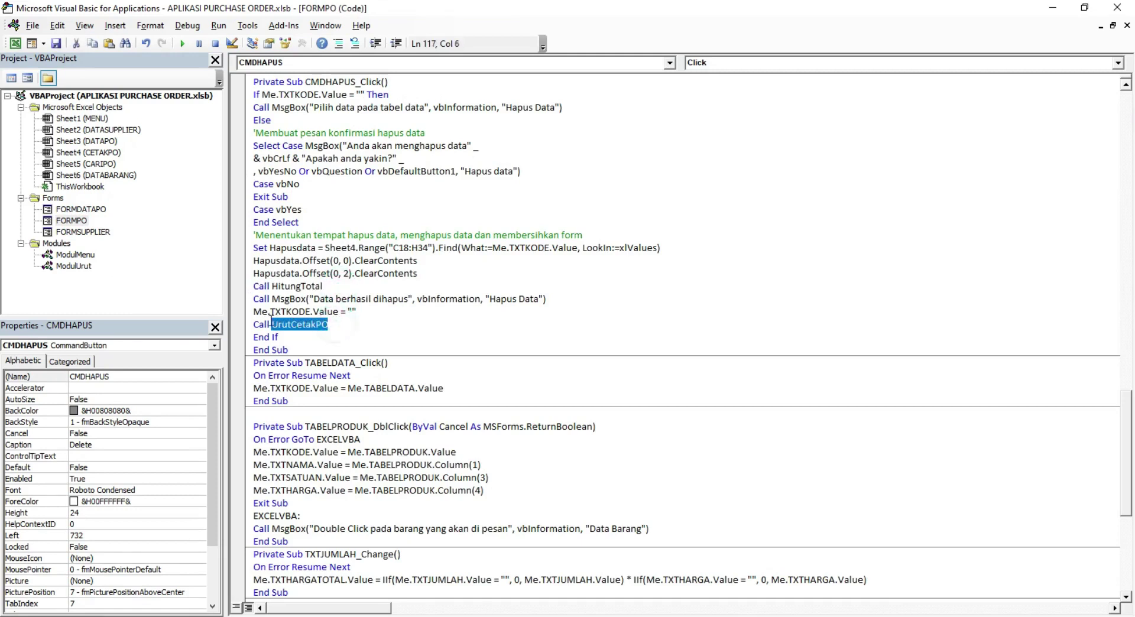
Step: Paste the UrutCetakPO sub from the Word document into ModulUrut below UrutSupplier
key("alt+Tab")
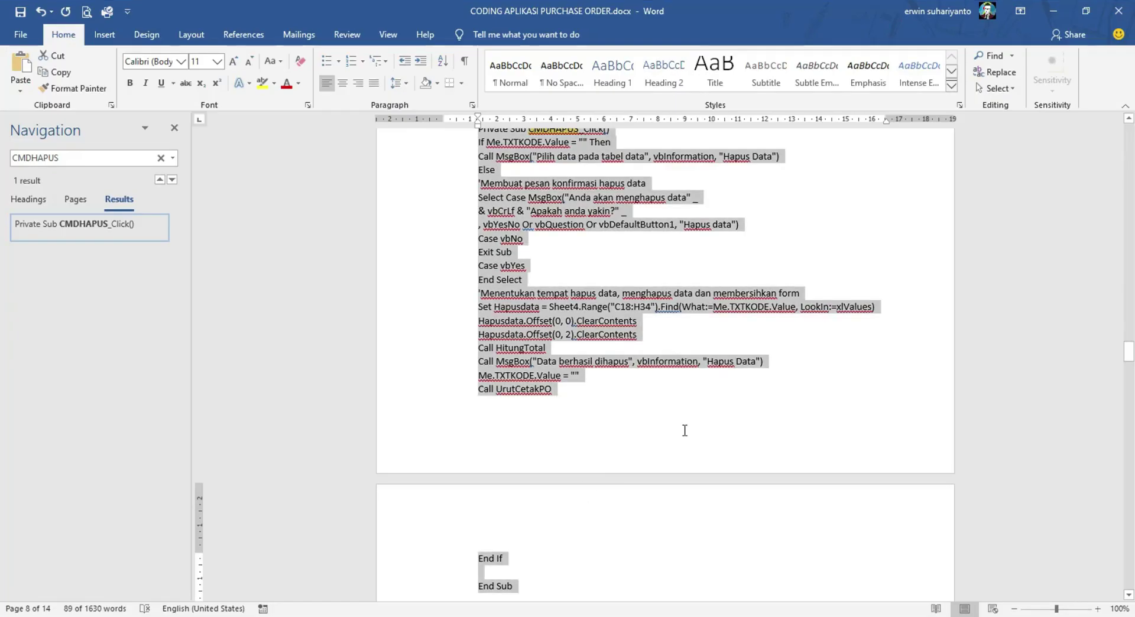
left_click_drag(1128, 354, 1115, 587)
scroll(685, 408, "up", 5)
scroll(651, 391, "up", 5)
left_click_drag(531, 393, 468, 322)
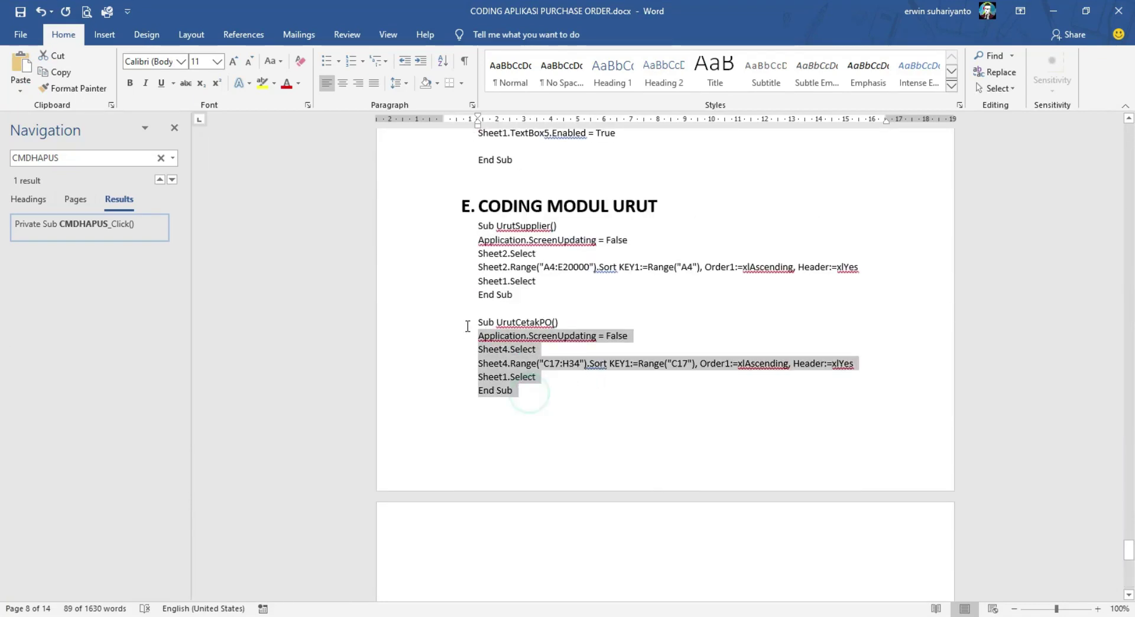
mouse_move(520, 615)
left_click(519, 591)
double_click(74, 266)
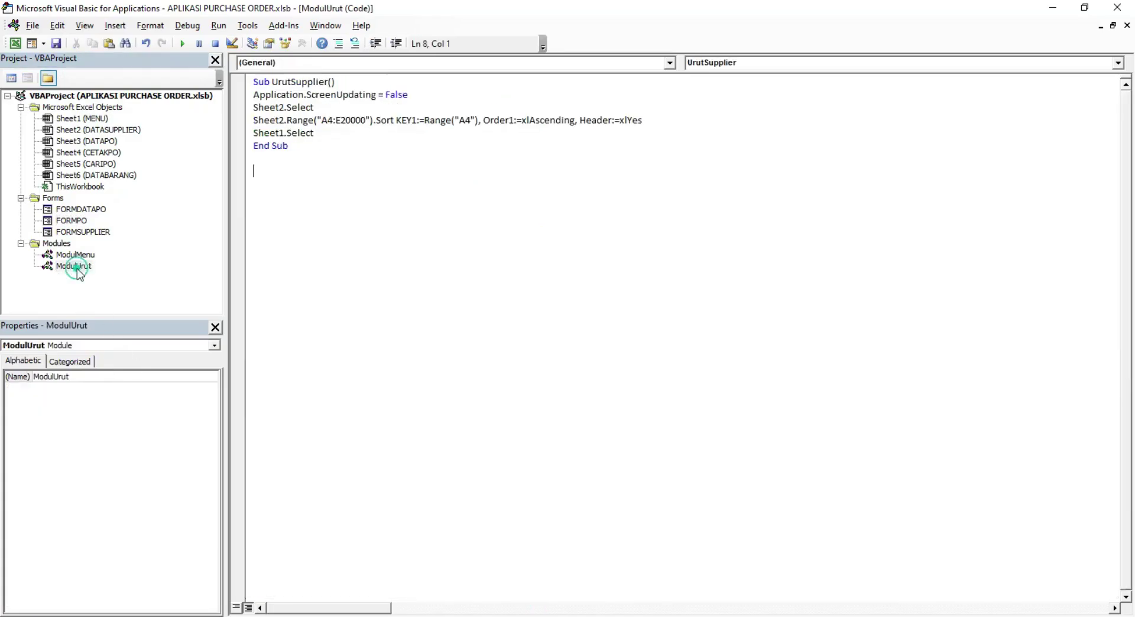
key("ctrl+v")
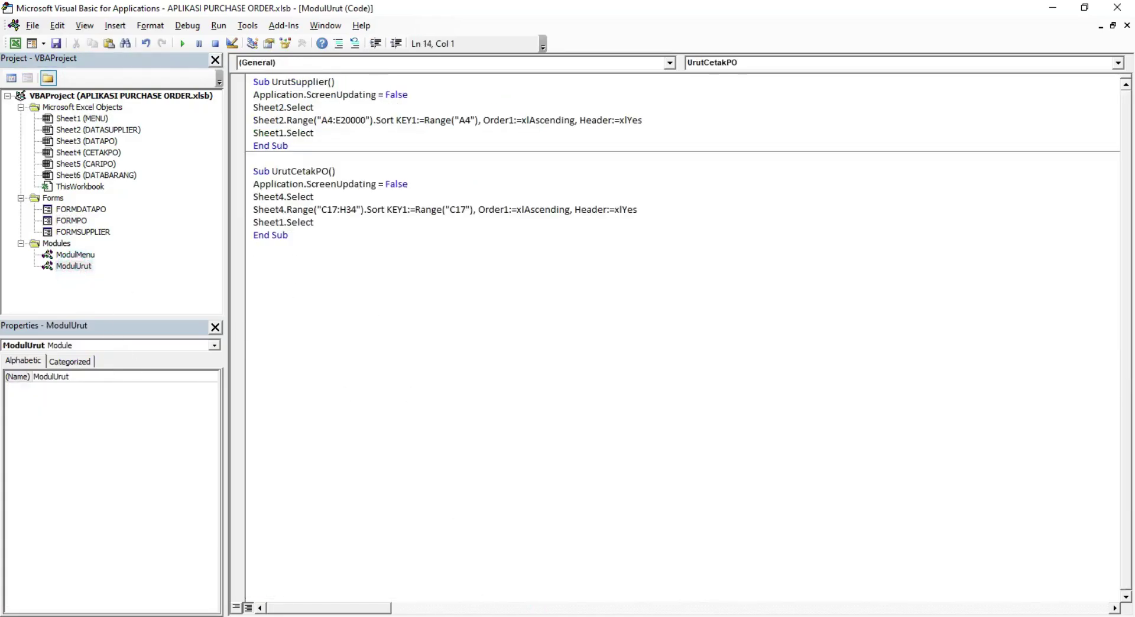
Step: Run the UrutCetakPO sort procedure and reopen the FORMPO form designer
key("alt+Tab")
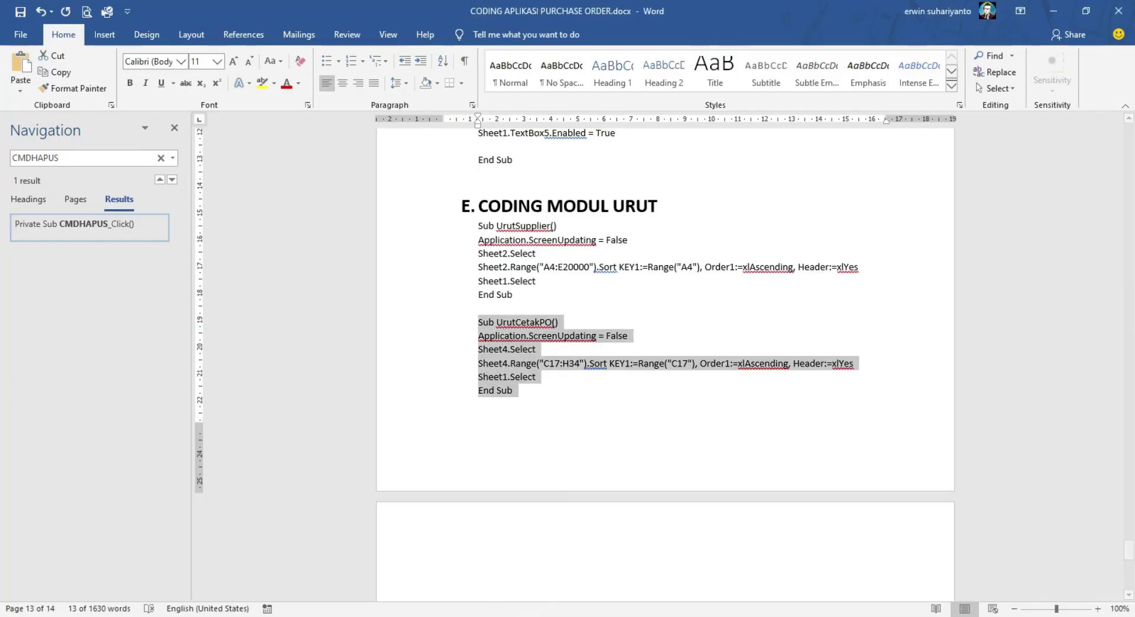
left_click(527, 566)
left_click(260, 186)
left_click(182, 44)
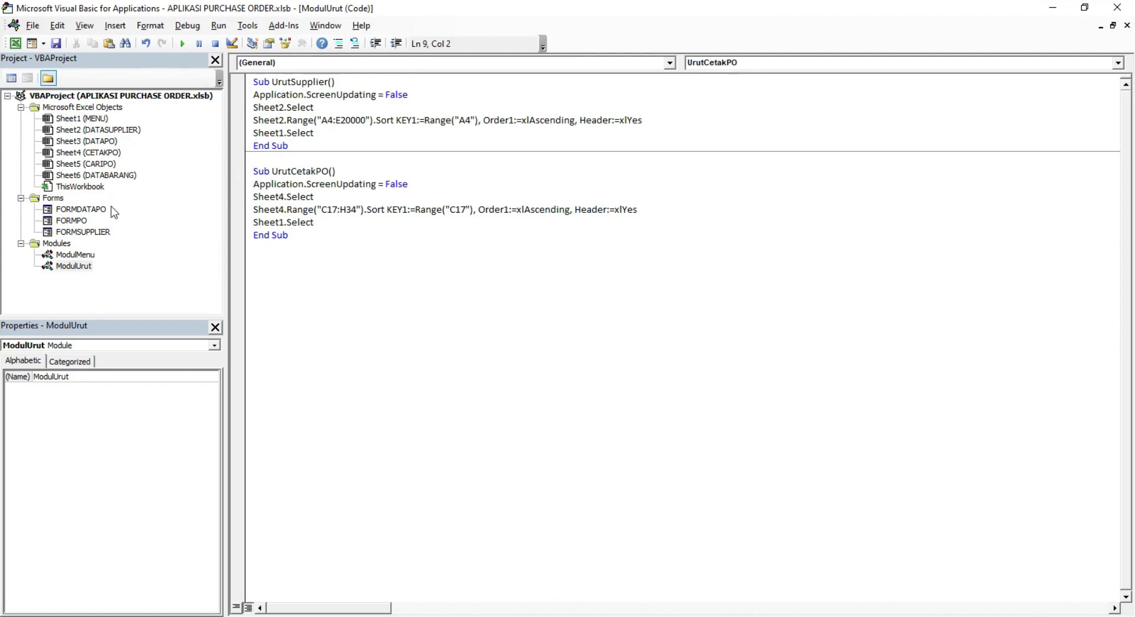
double_click(71, 220)
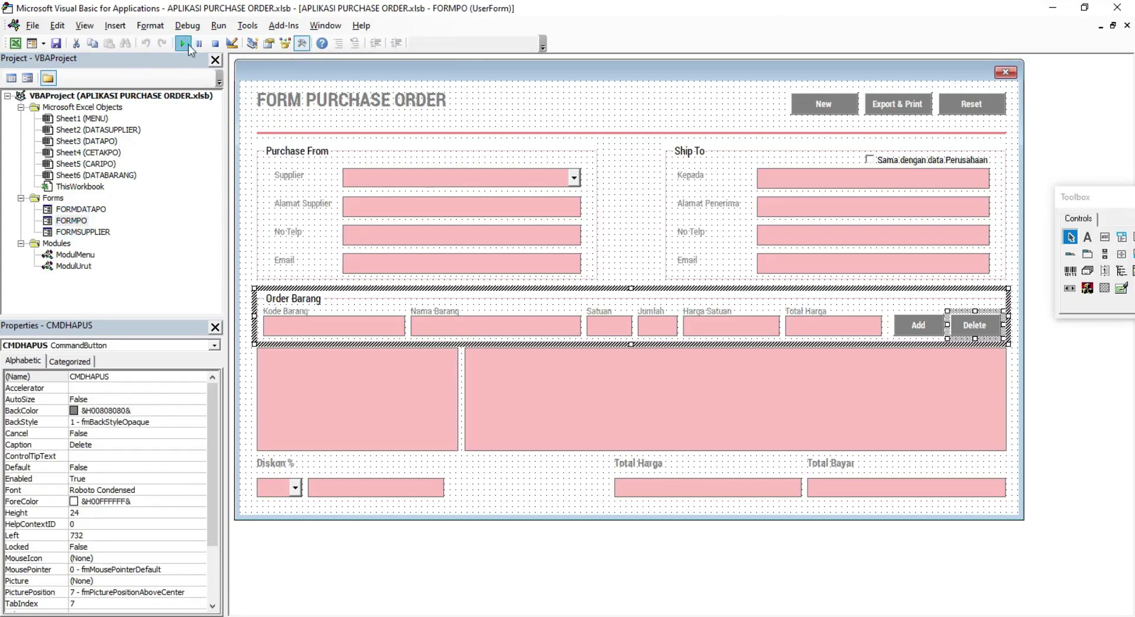
Step: Run FORMPO and add Mouse usb (58) and Flashdisk Toshiba (25) for Supplier 2
left_click(188, 46)
left_click(512, 196)
left_click(454, 226)
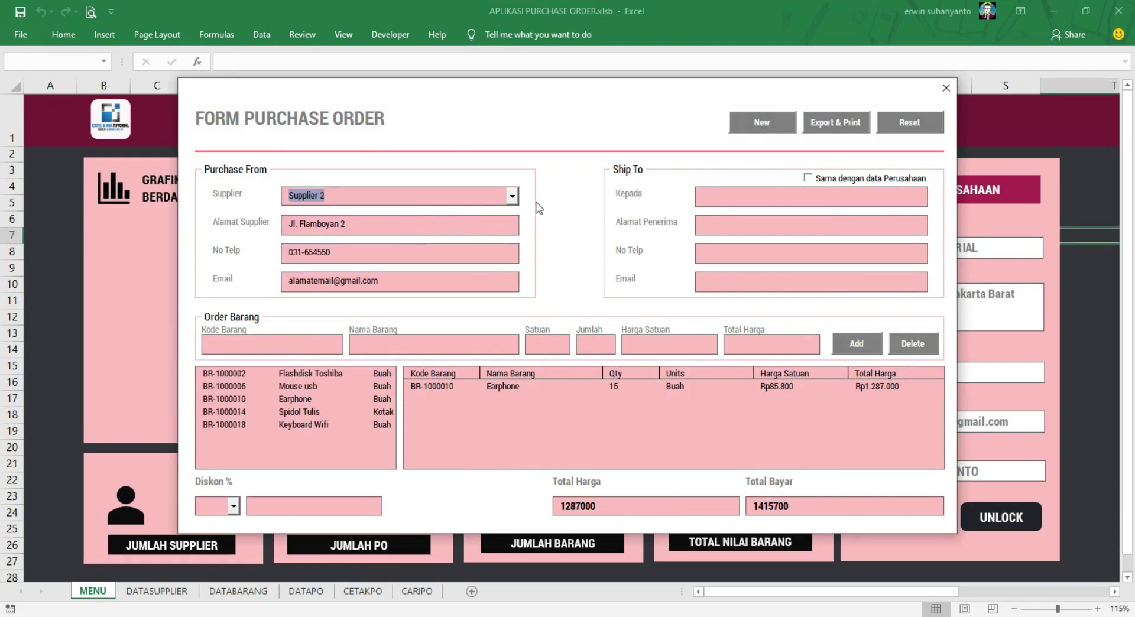
left_click(286, 399)
left_click(320, 387)
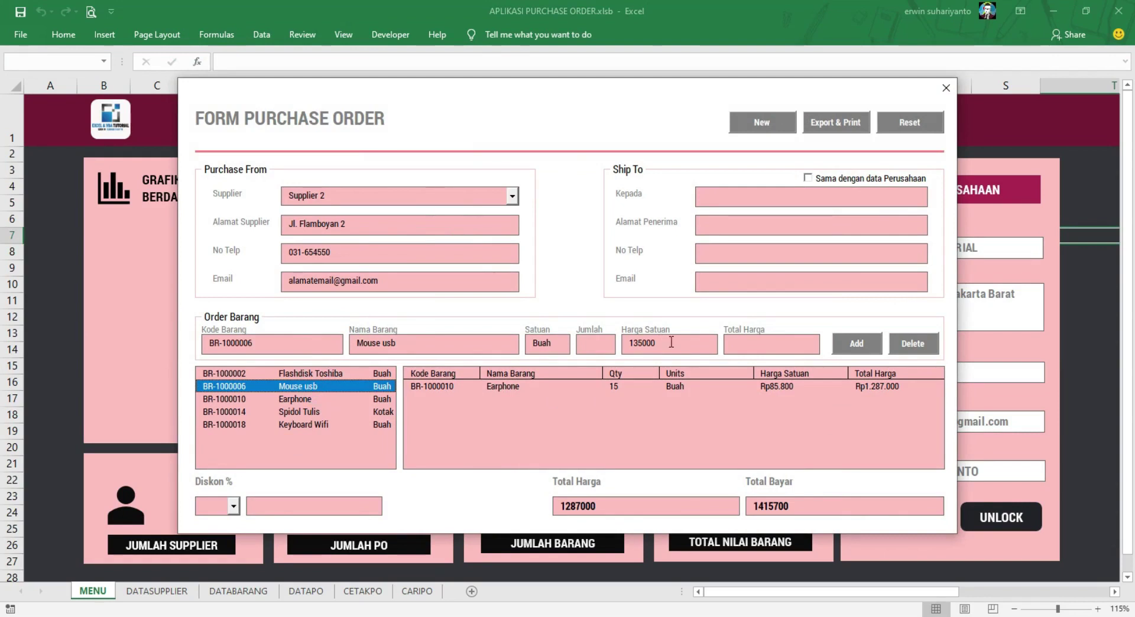
type("58")
left_click(864, 348)
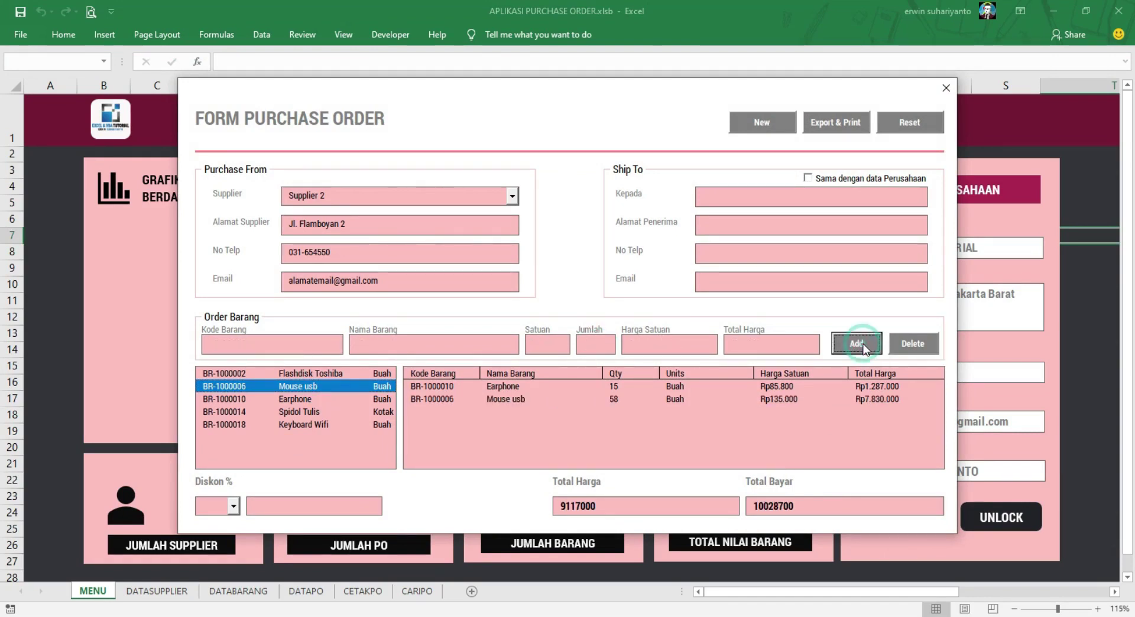
left_click(308, 374)
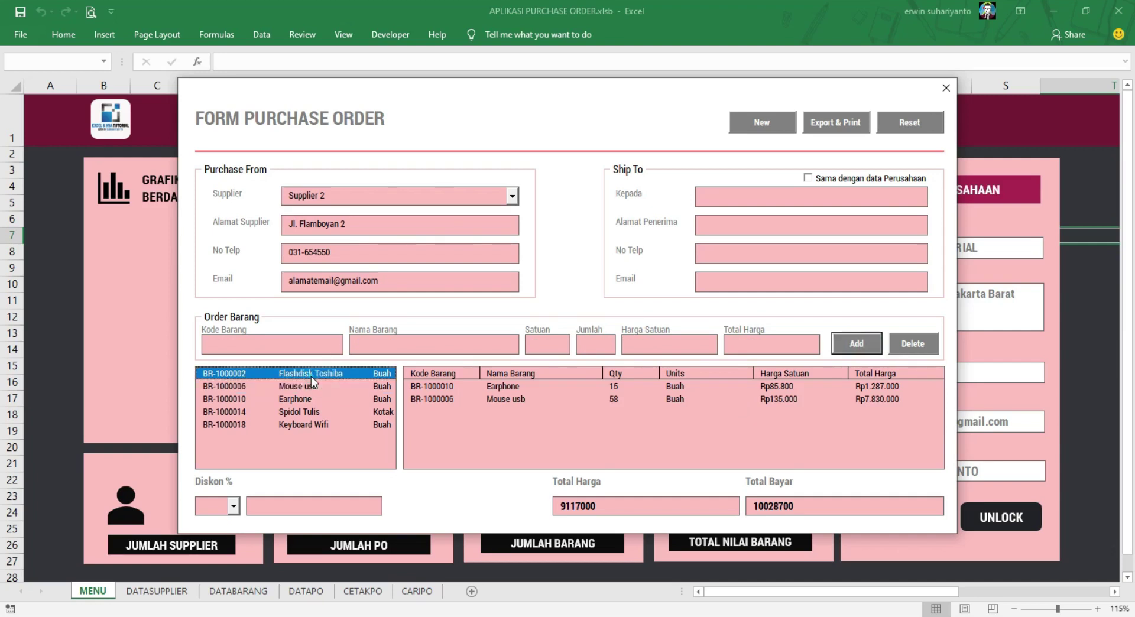
left_click(596, 348)
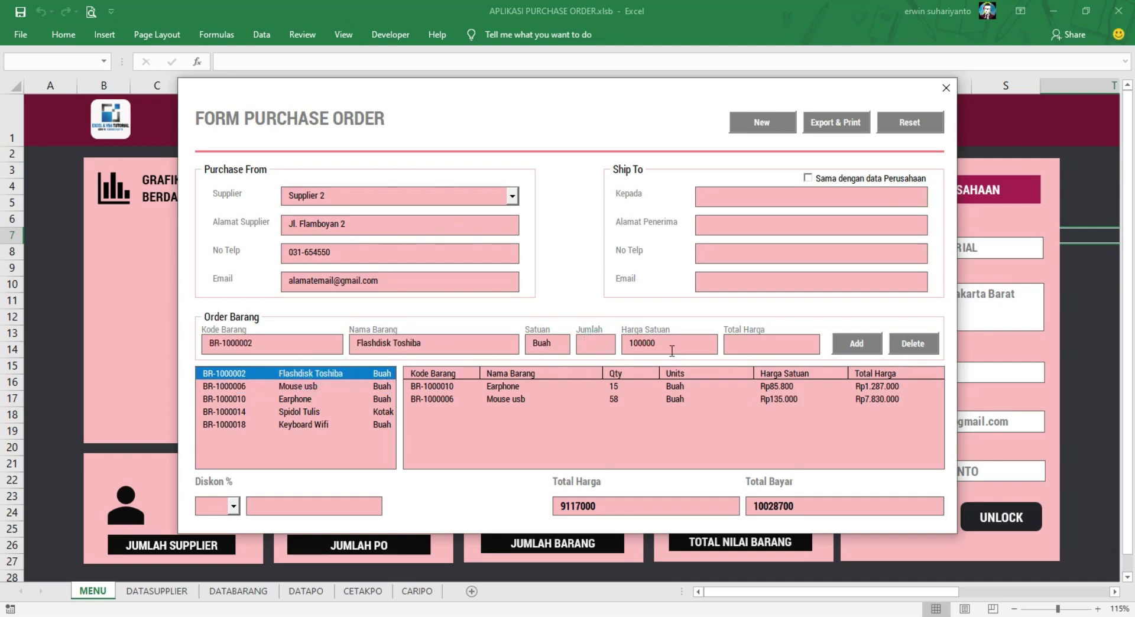
type("25")
left_click(857, 344)
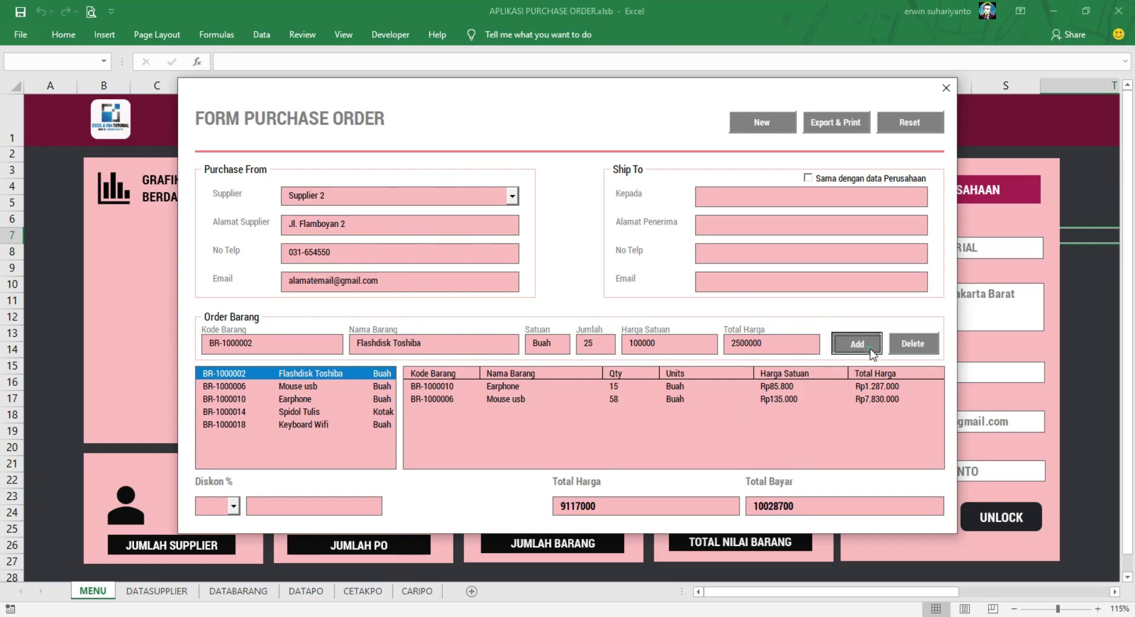
Step: Delete the Mouse usb row, confirming the prompts, and close the form
left_click(488, 397)
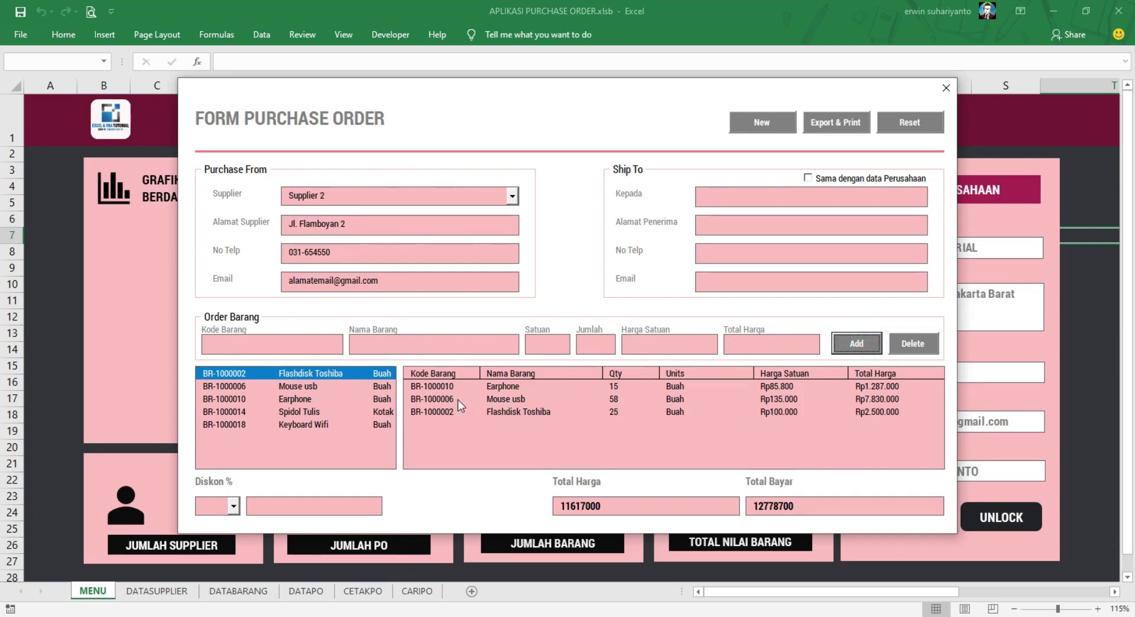
left_click(916, 342)
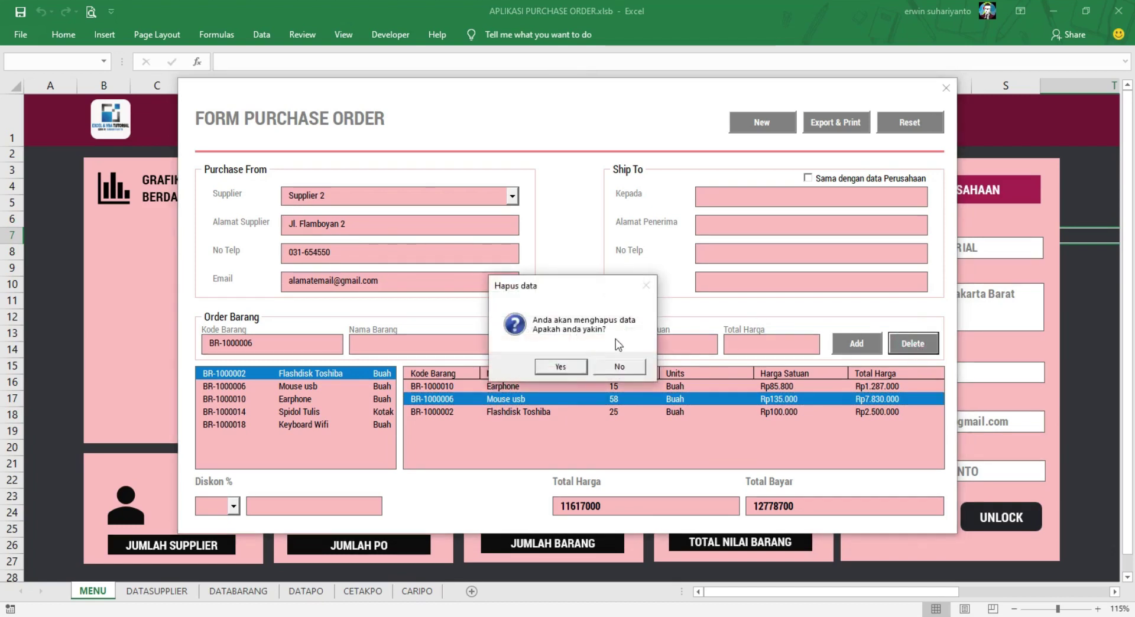
left_click(573, 367)
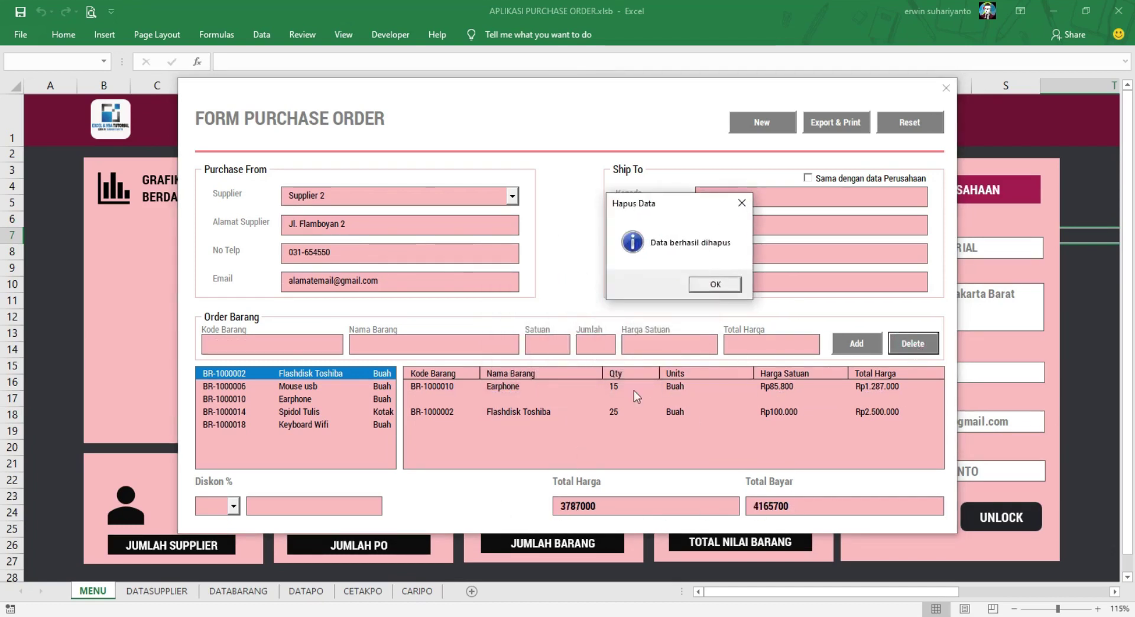
left_click(733, 285)
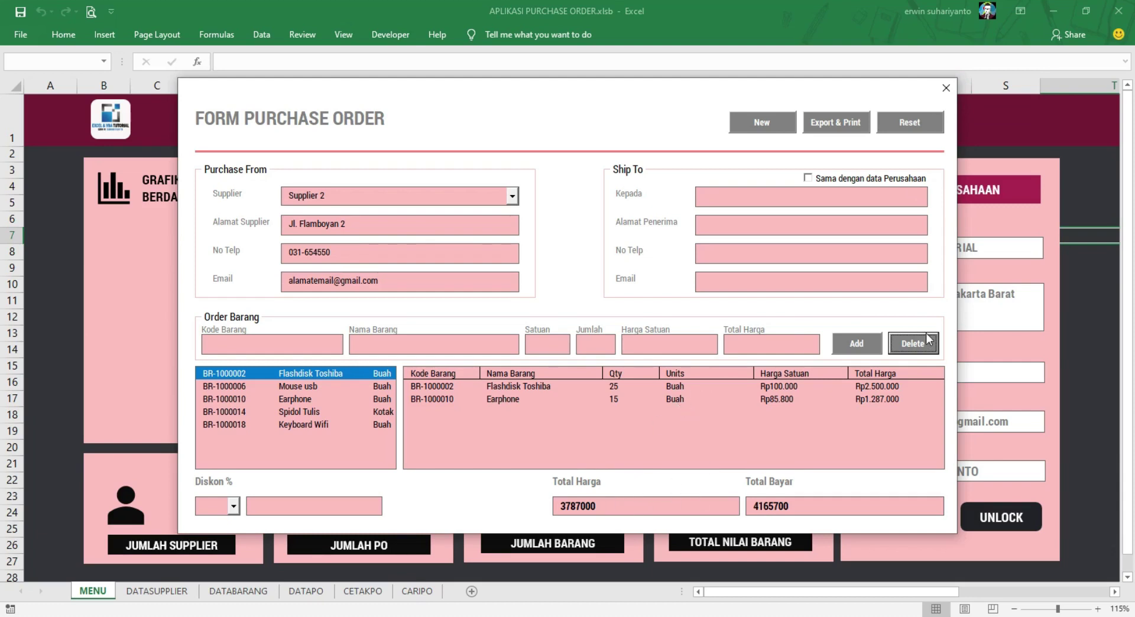
left_click(947, 90)
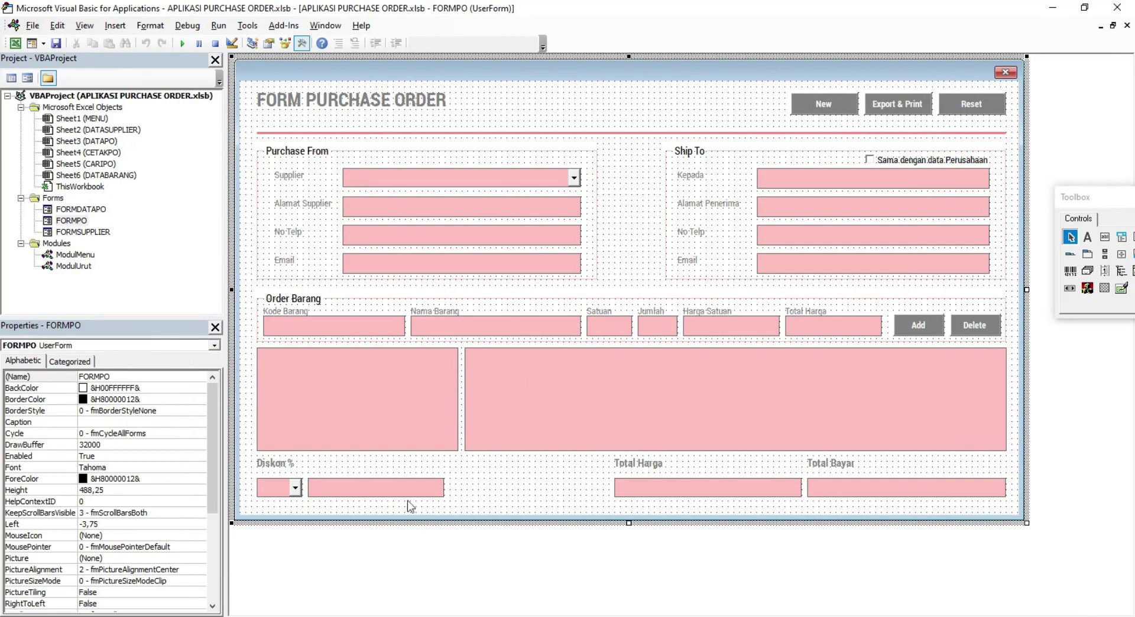
Step: Create the CBDISKON_Change stub and copy its discount code from the Word coding document
double_click(275, 489)
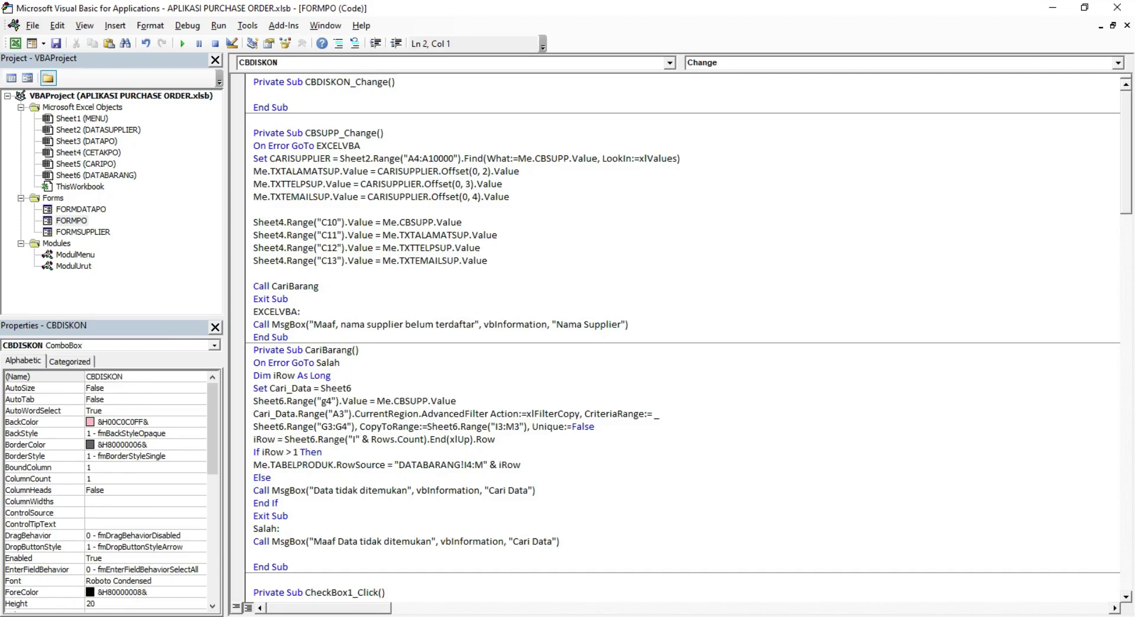
mouse_move(512, 615)
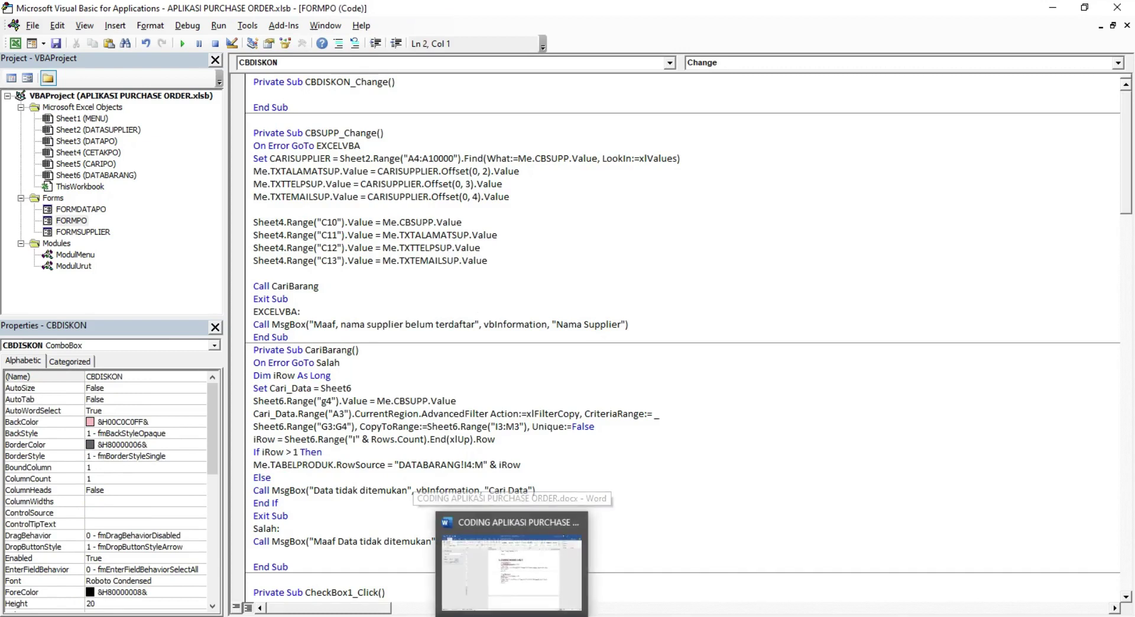
left_click(512, 574)
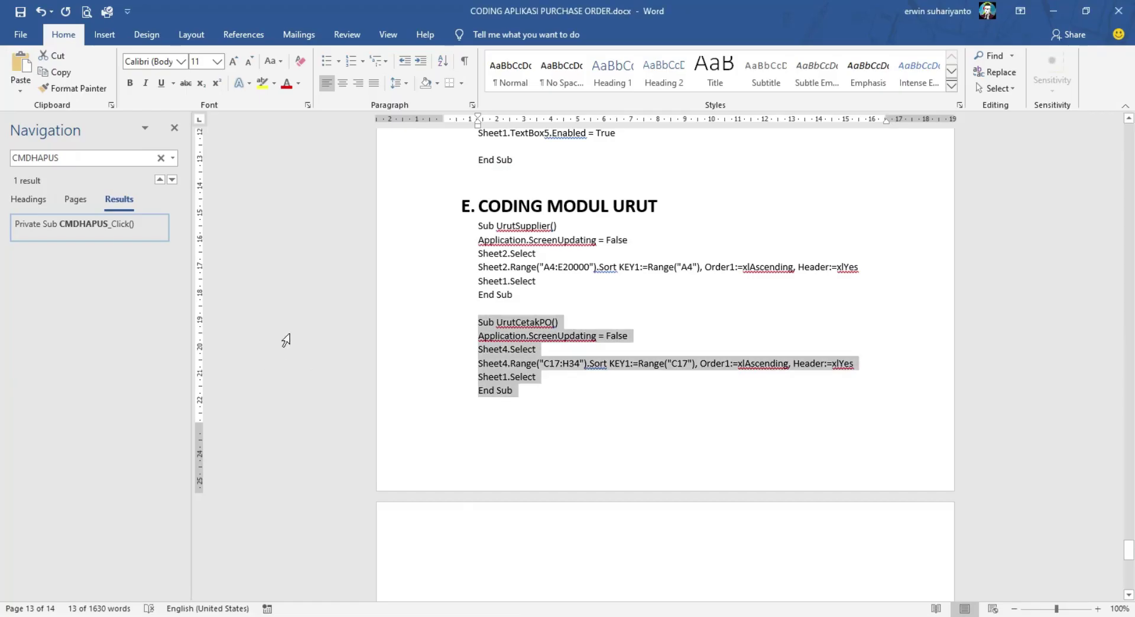
left_click(64, 162)
key("BackSpace")
type("CBDISKO")
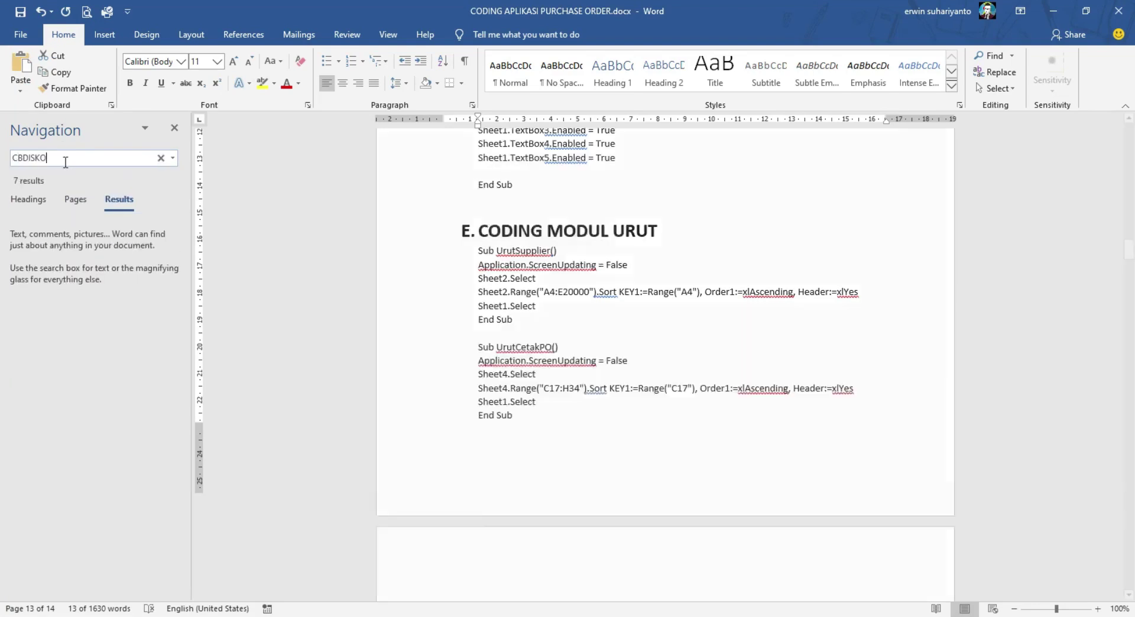
left_click(92, 234)
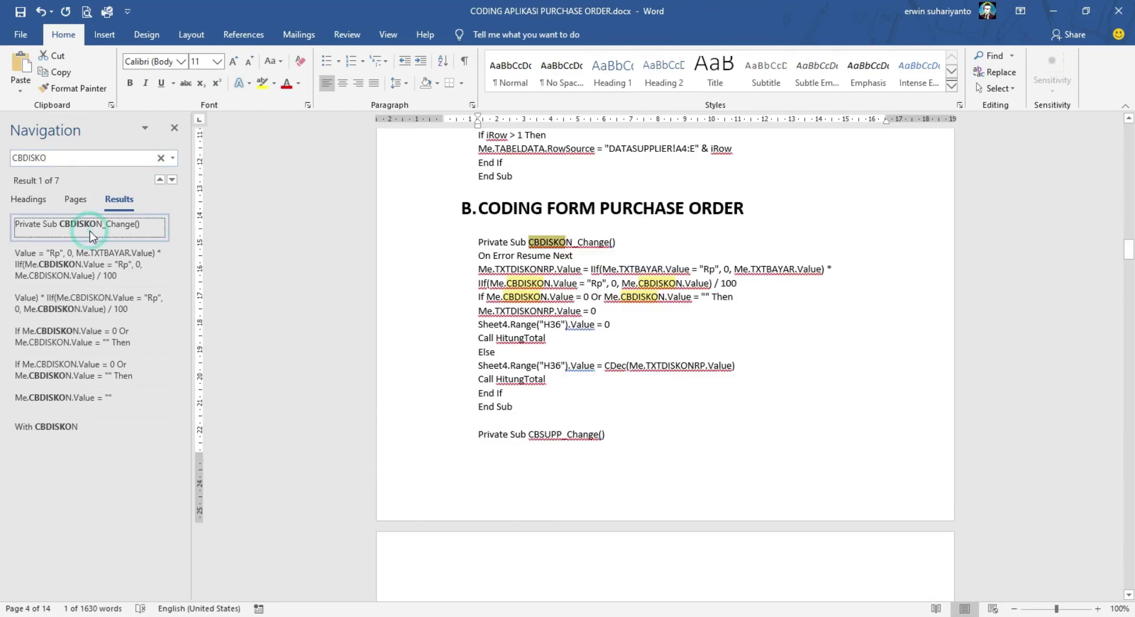
left_click(503, 251)
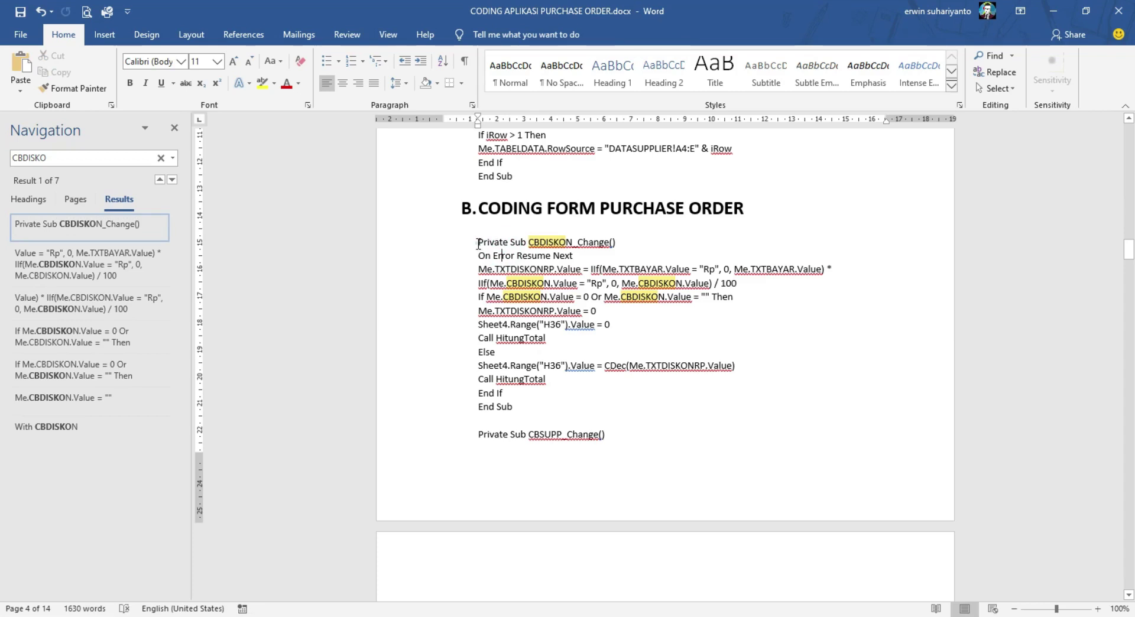
left_click_drag(478, 243, 517, 409)
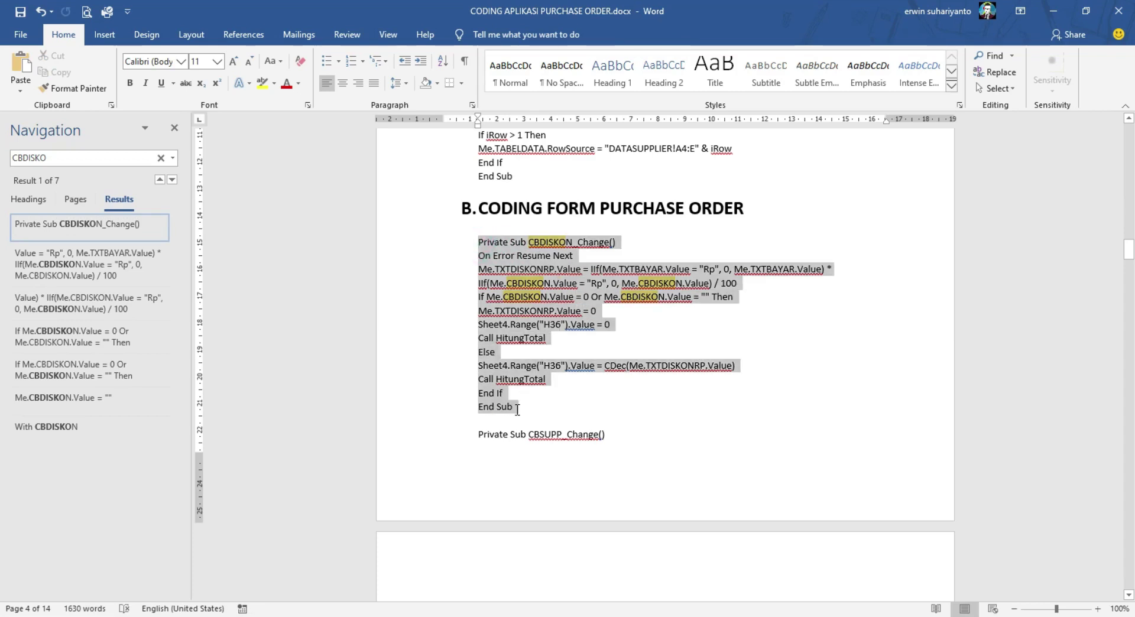
right_click(542, 300)
left_click(575, 327)
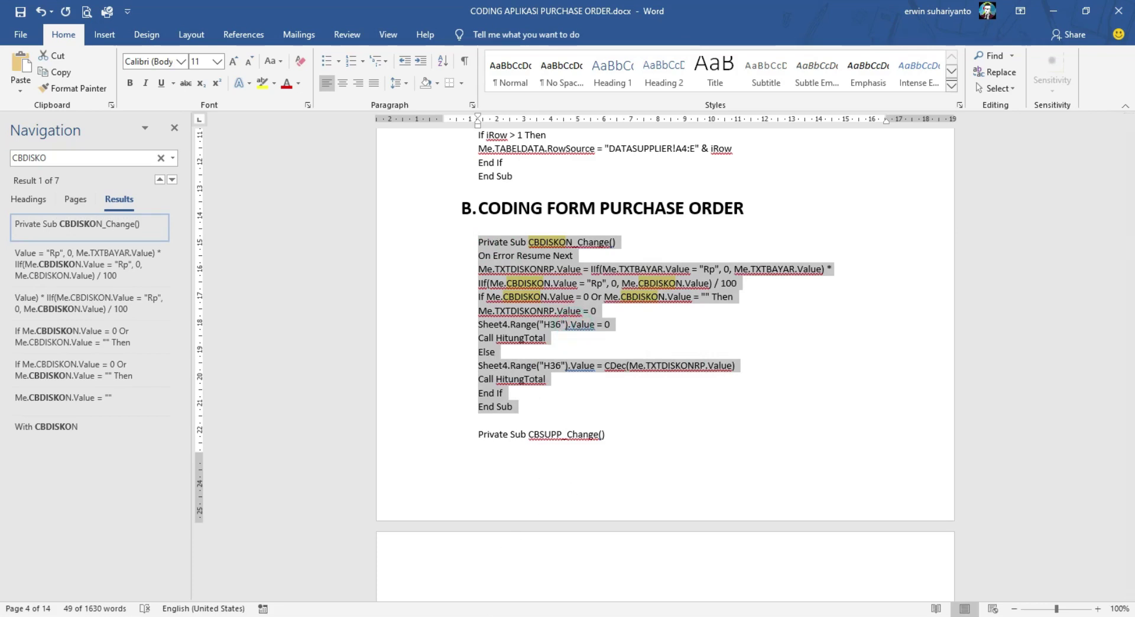
Step: Paste the discount code into CBDISKON_Change and delete the duplicate header and End Sub
key("alt+Tab")
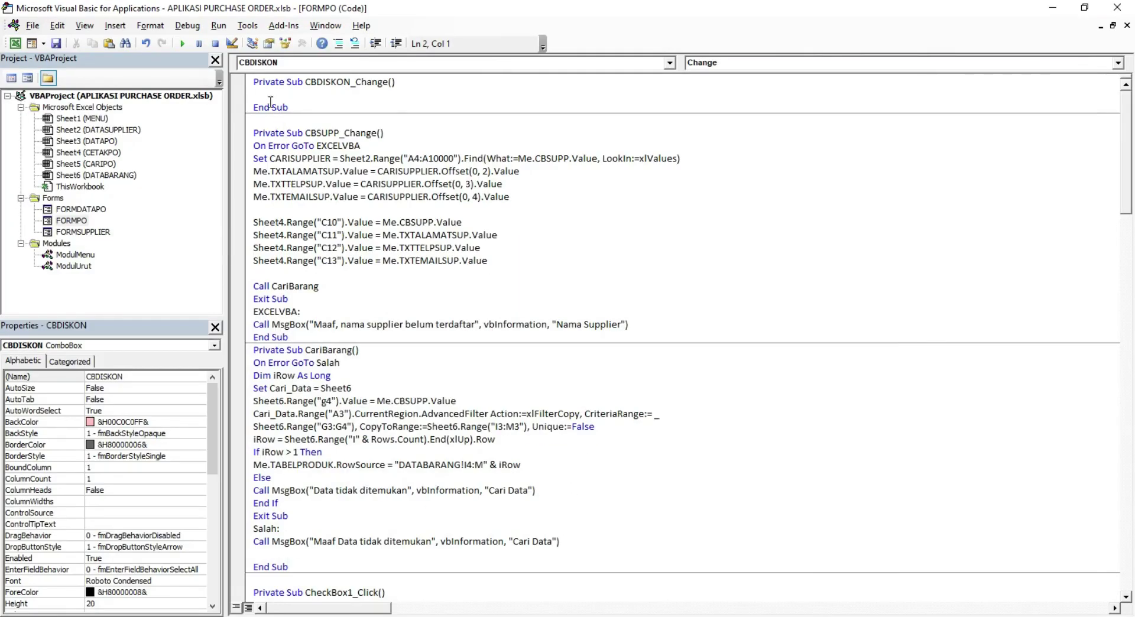
right_click(266, 92)
left_click(290, 137)
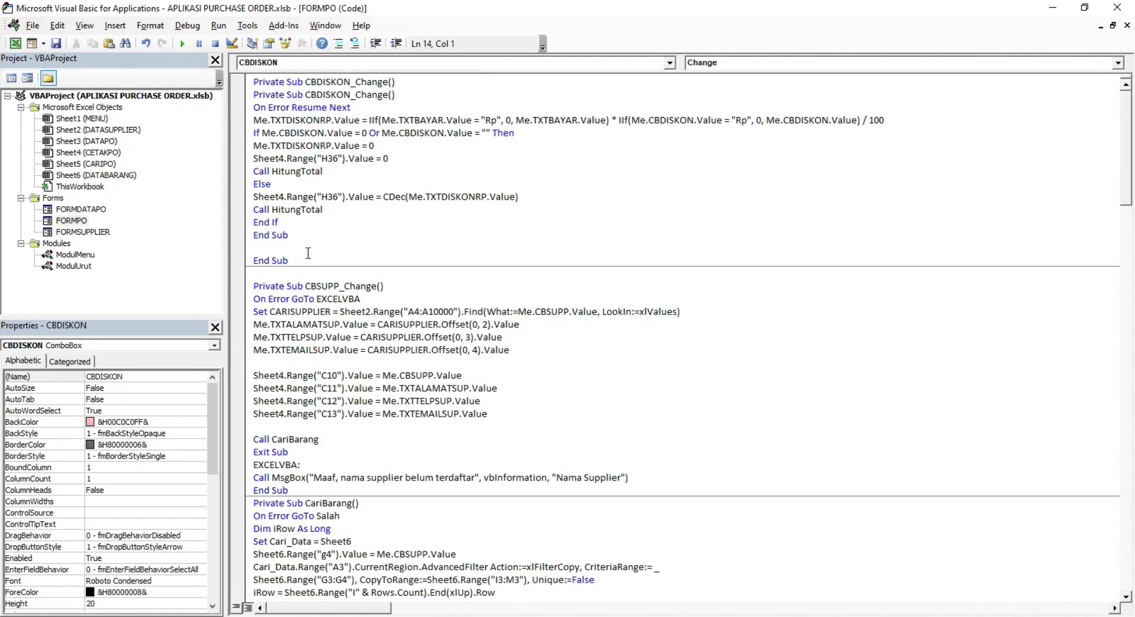
left_click_drag(308, 253, 294, 272)
key("Delete")
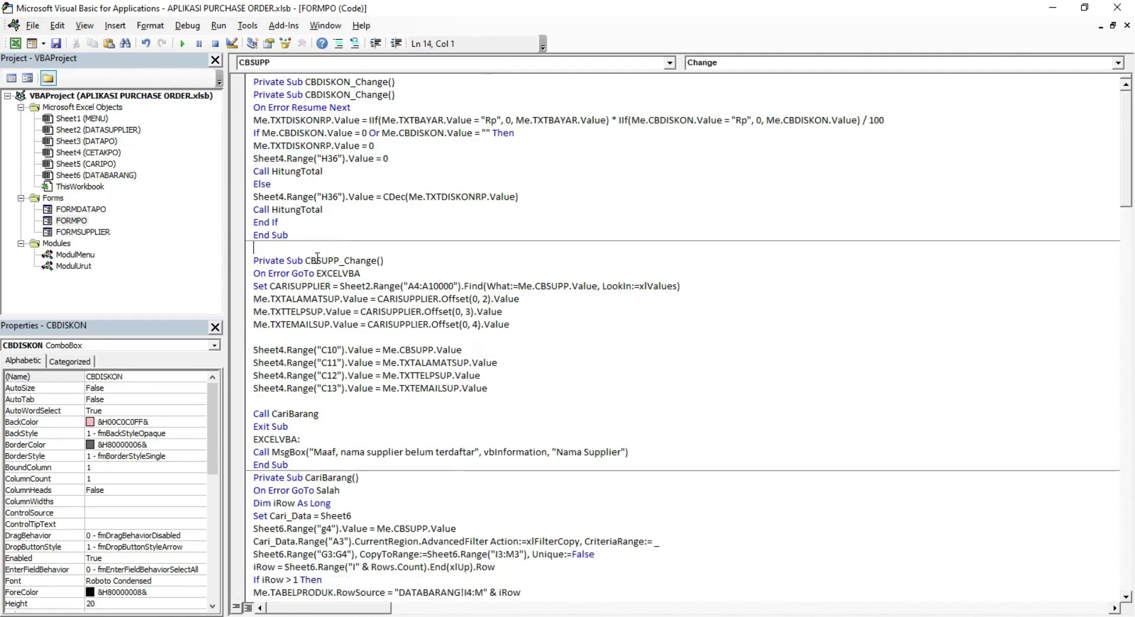
left_click_drag(406, 83, 253, 83)
key("Delete")
key("Delete")
Step: Run the form, apply a 5% discount (189350, Total Bayar 3976350), then close it
left_click(182, 43)
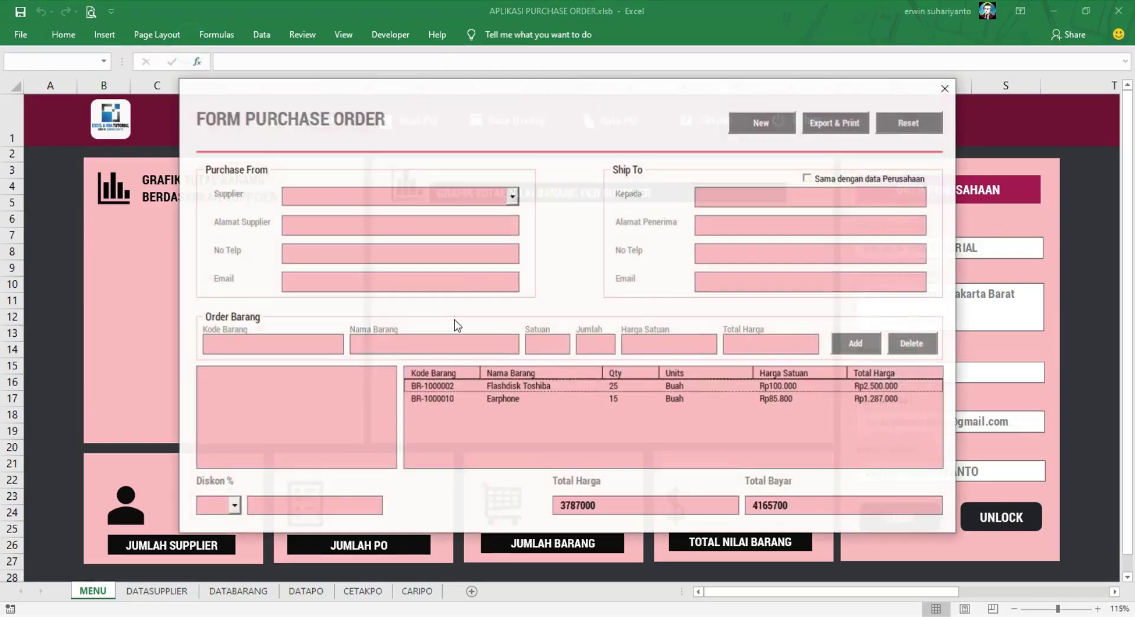
left_click(234, 507)
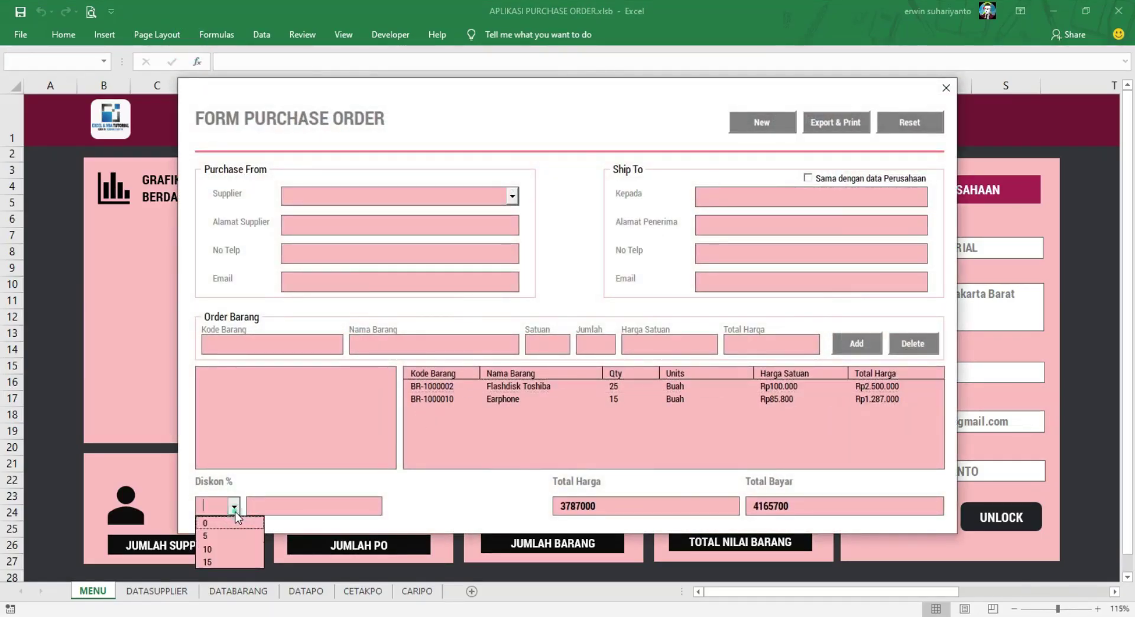
left_click(218, 537)
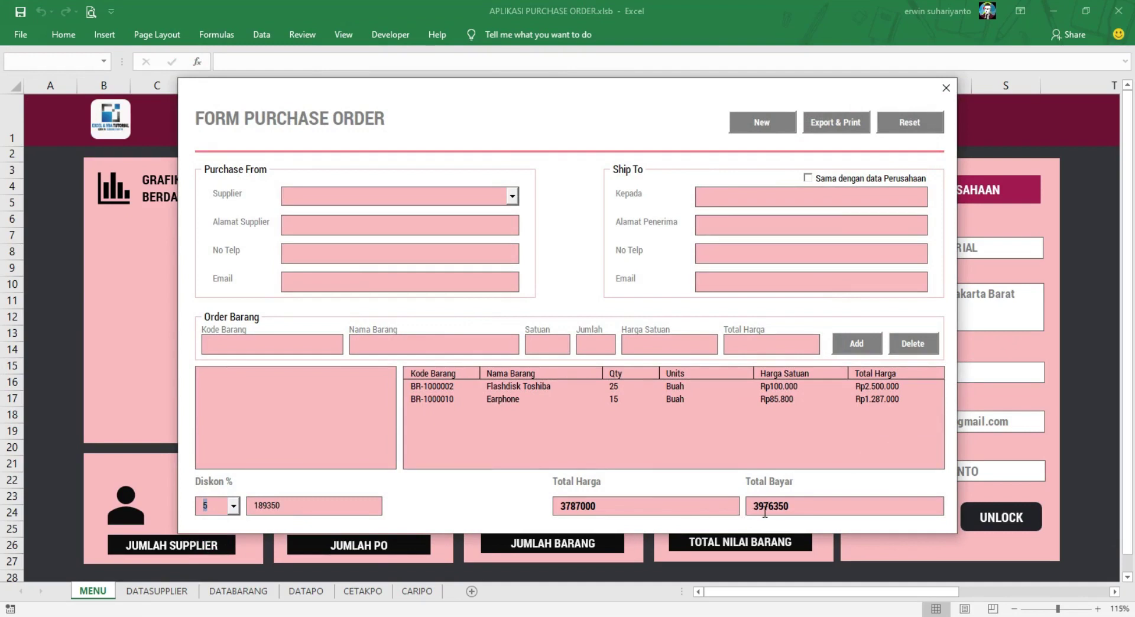
left_click(943, 92)
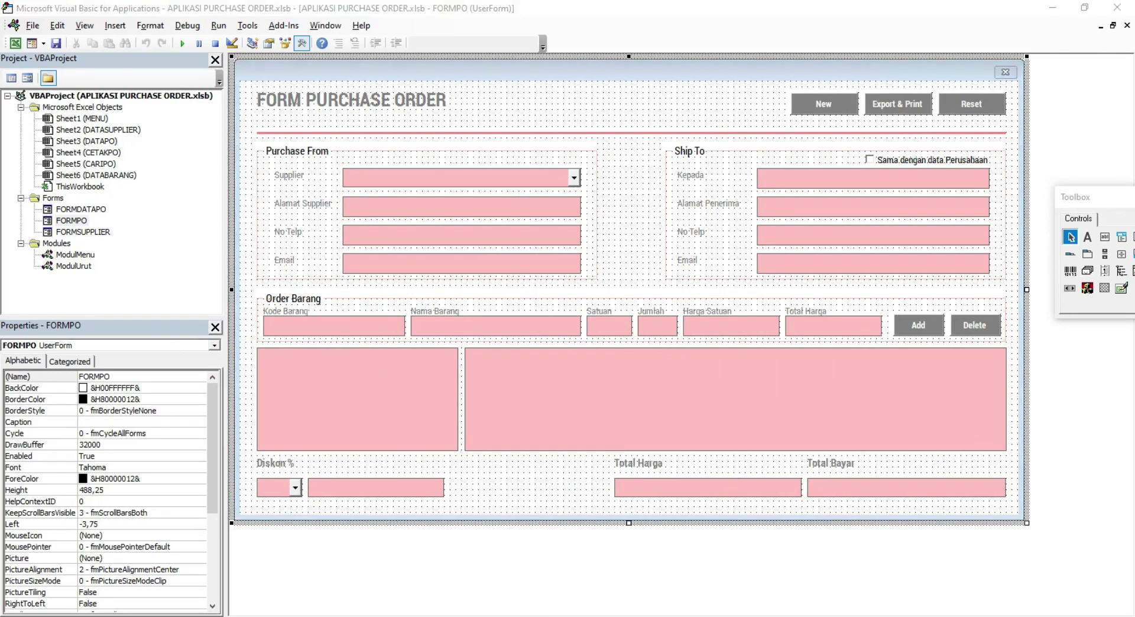
Step: Search the Word coding document for 'RP' to locate the TXTBAYAR formatting code
key("alt+Tab")
scroll(598, 335, "up", 2)
scroll(599, 334, "down", 4)
scroll(598, 334, "down", 3)
scroll(598, 335, "down", 8)
scroll(598, 334, "down", 7)
scroll(599, 334, "down", 2)
scroll(598, 334, "down", 3)
scroll(598, 333, "down", 2)
scroll(599, 332, "down", 9)
scroll(599, 333, "down", 7)
scroll(599, 332, "down", 1)
scroll(600, 331, "down", 7)
scroll(602, 329, "down", 2)
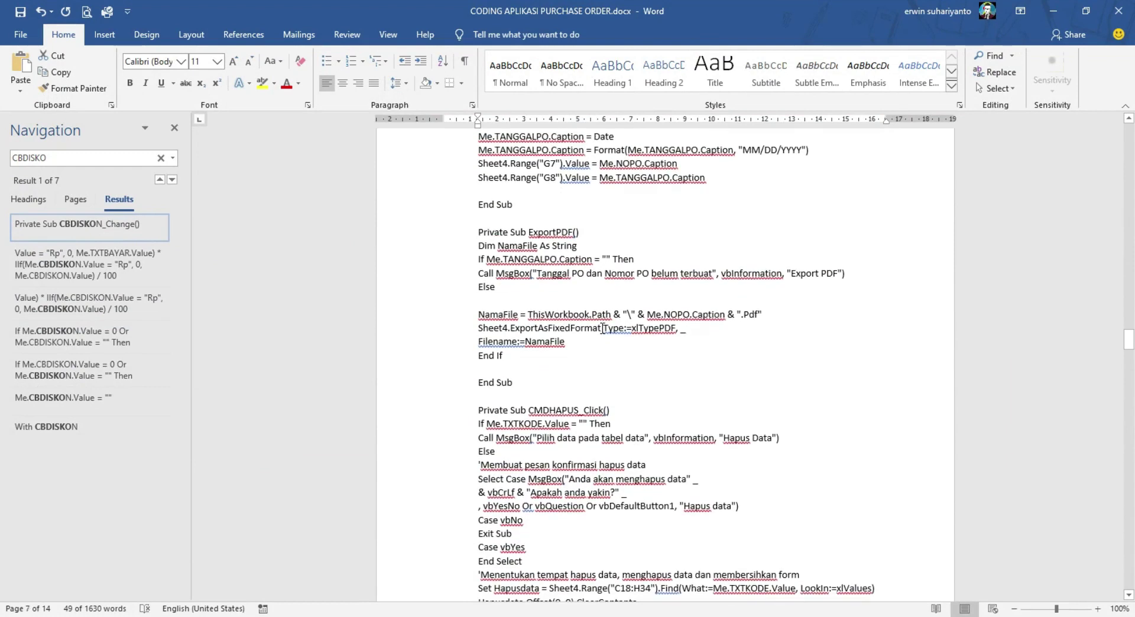
scroll(602, 329, "down", 5)
scroll(603, 329, "down", 7)
scroll(603, 328, "down", 5)
scroll(602, 328, "down", 2)
scroll(603, 329, "down", 5)
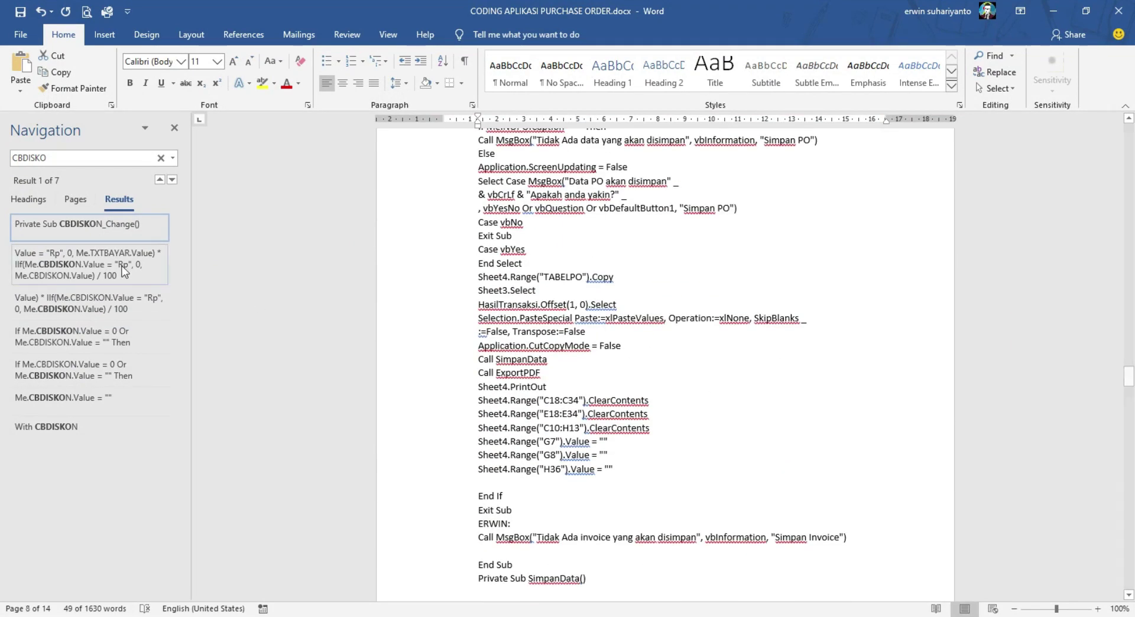
scroll(588, 420, "down", 3)
scroll(588, 420, "down", 6)
scroll(587, 420, "down", 5)
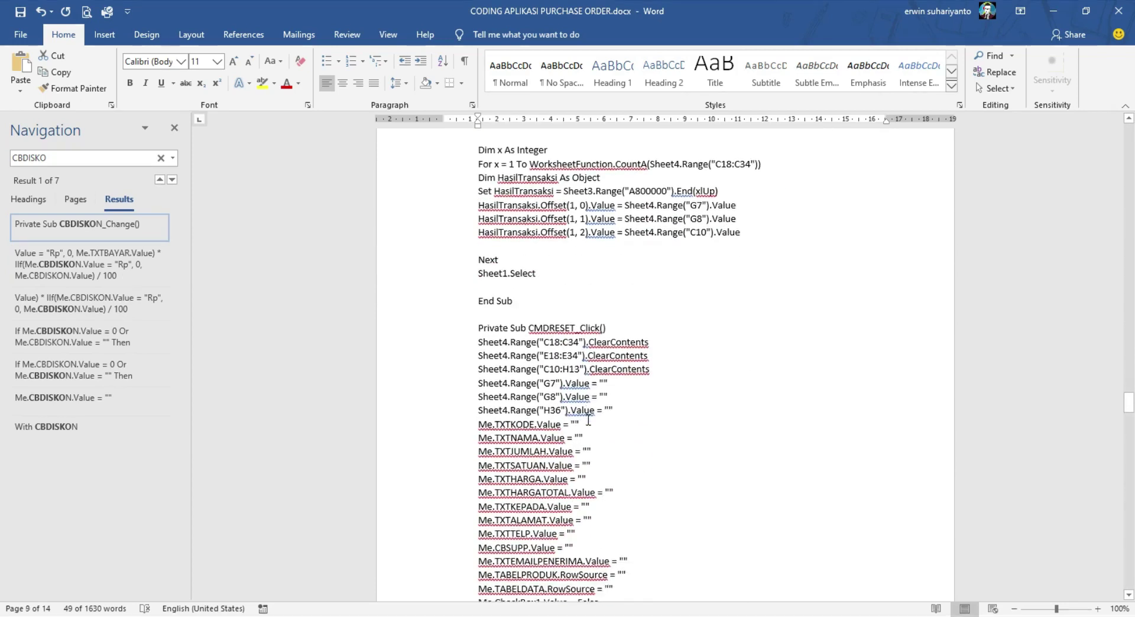
left_click(96, 158)
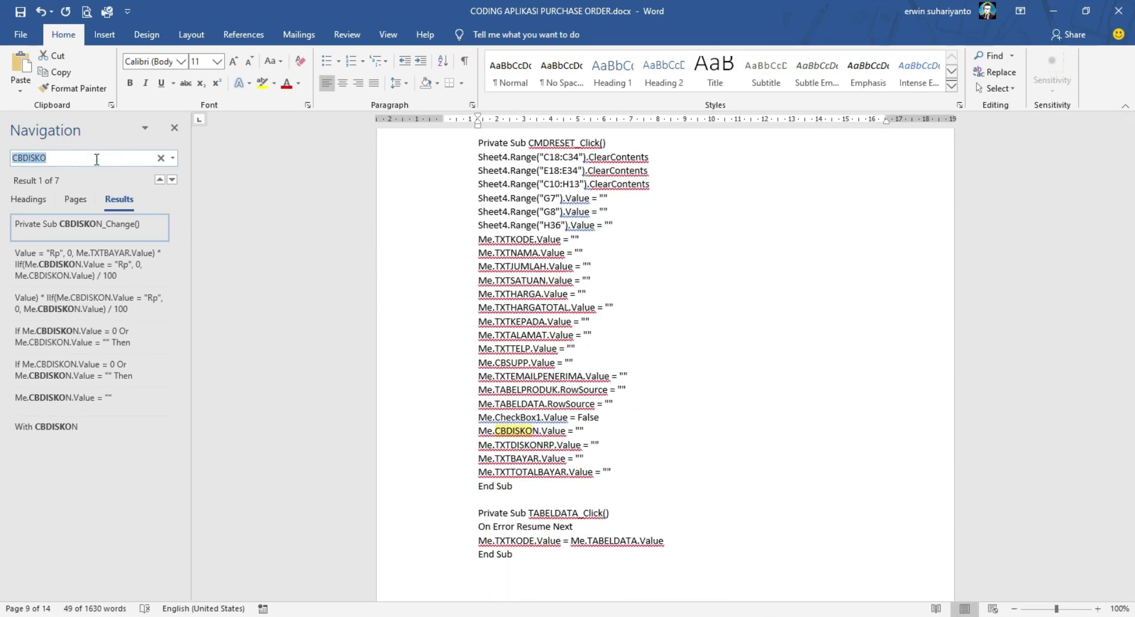
type("RP")
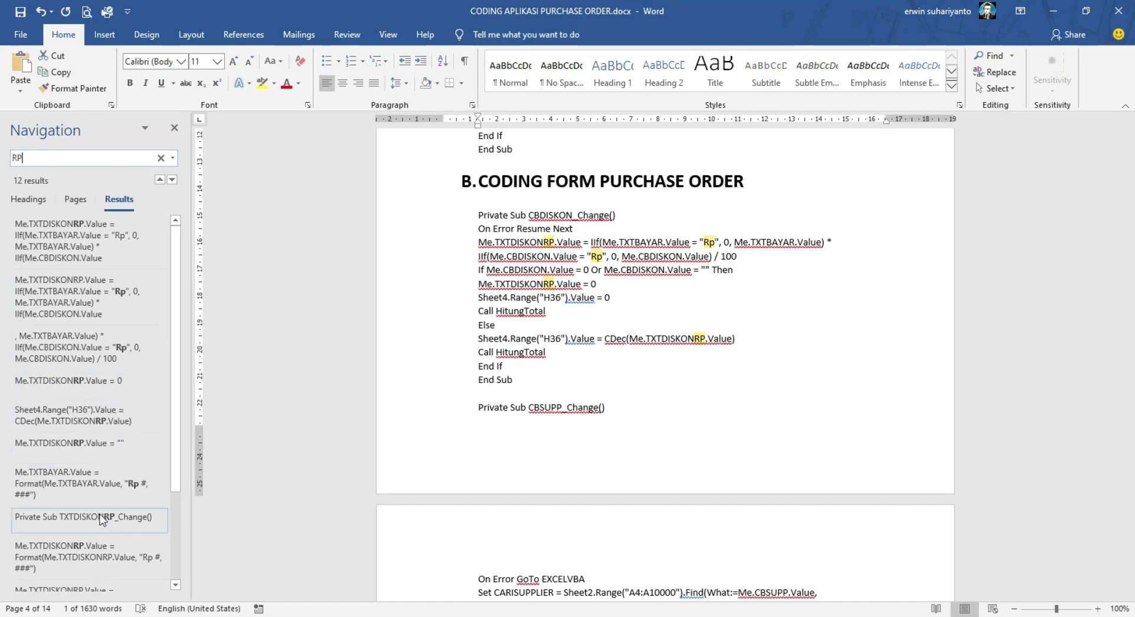
left_click(100, 451)
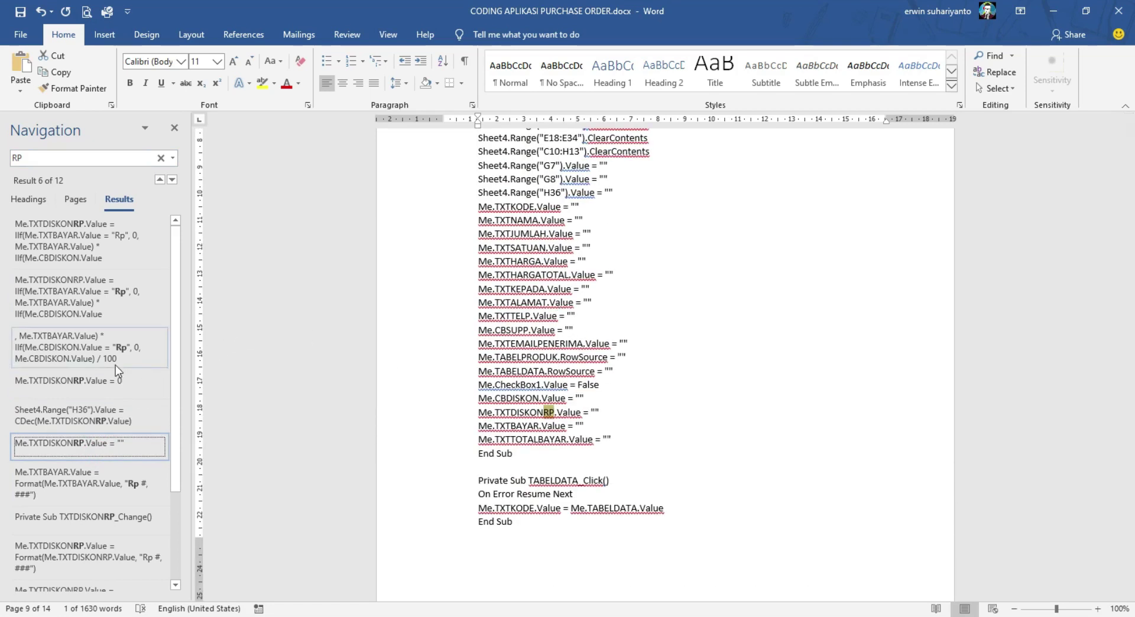
left_click(108, 485)
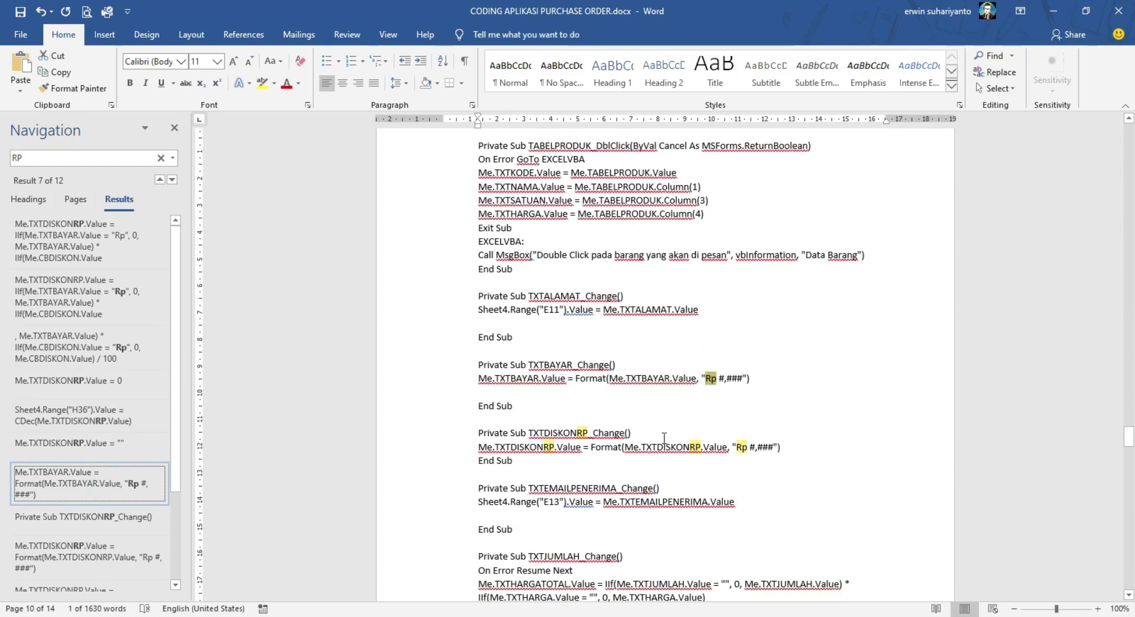
Step: Copy the TXTBAYAR_Change procedure from the Word document
scroll(601, 374, "down", 2)
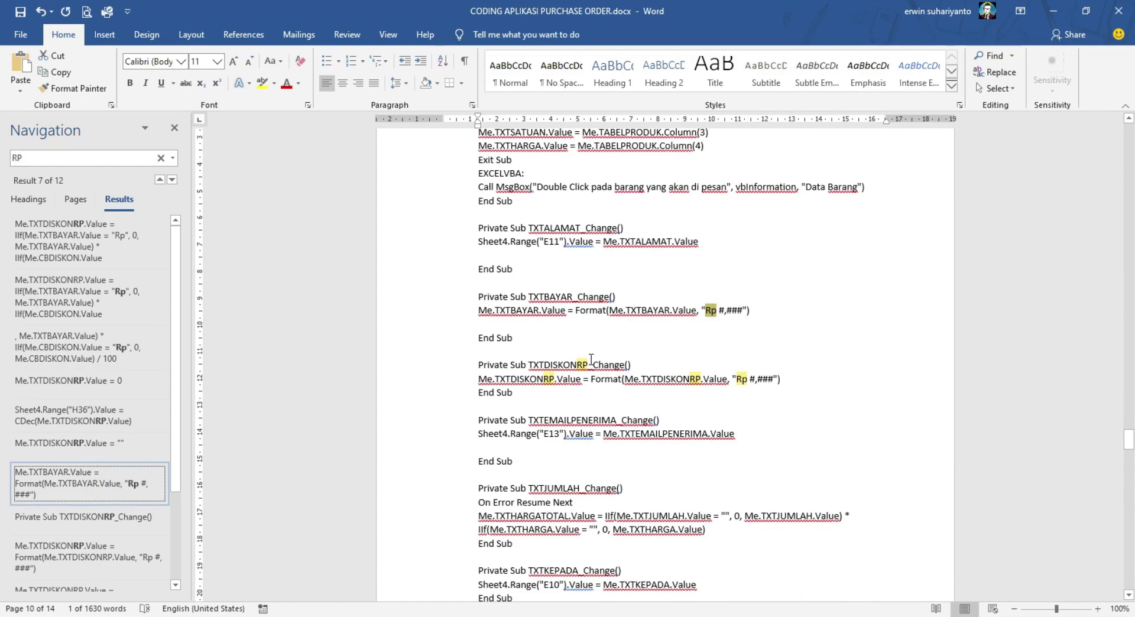
left_click(550, 295)
left_click_drag(479, 298, 518, 337)
right_click(498, 320)
left_click(517, 339)
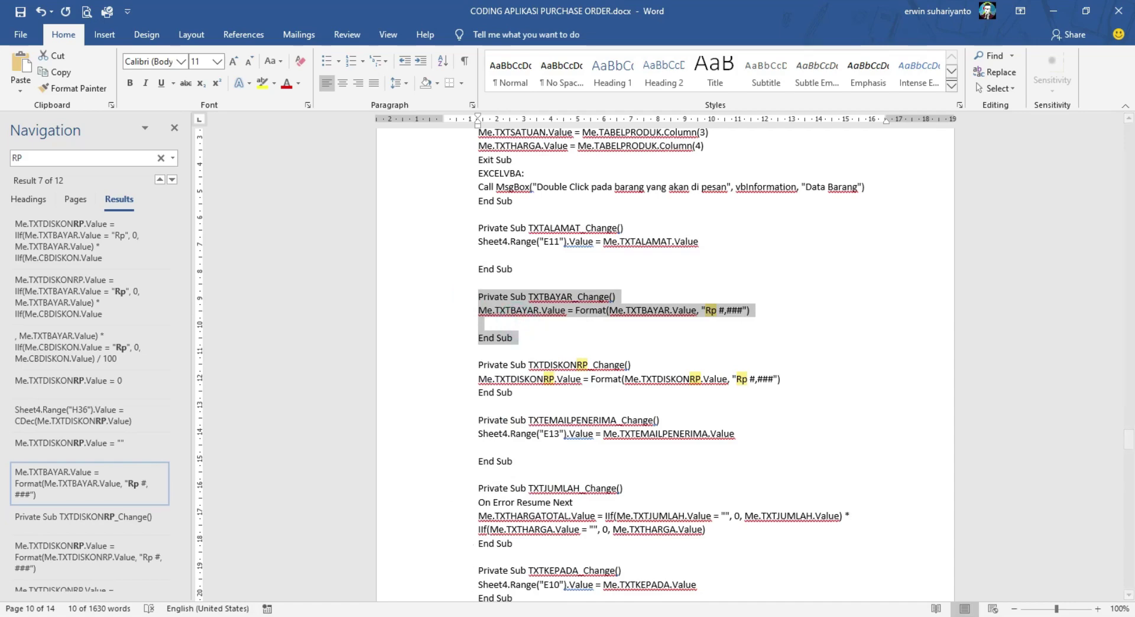
left_click(525, 583)
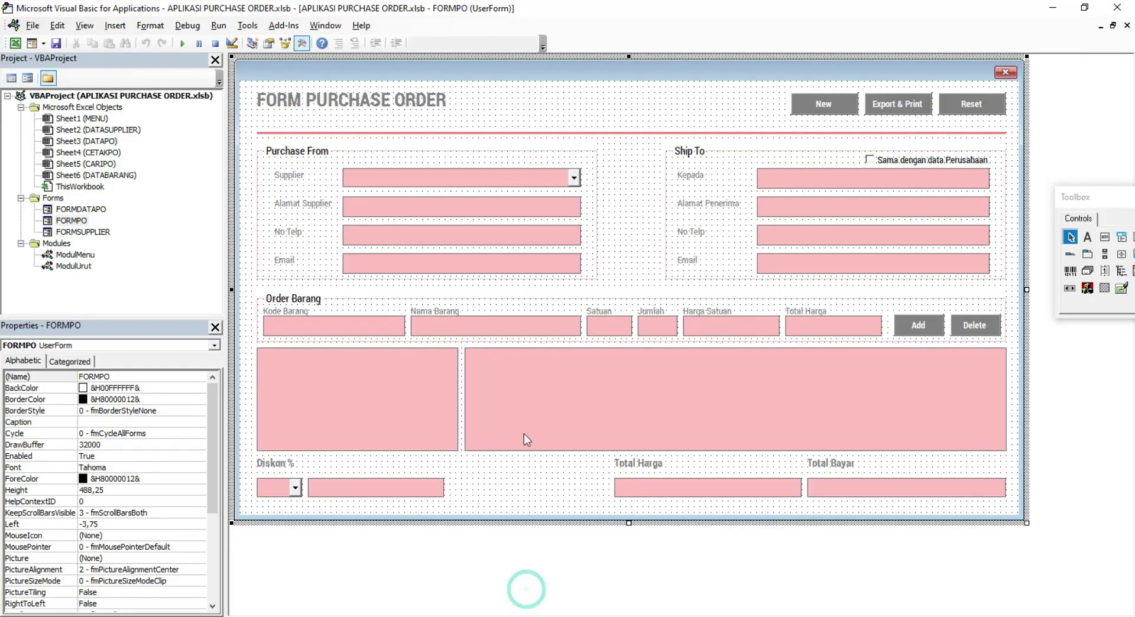
Step: Paste the TXTBAYAR_Change code into its handler and remove the duplicate header, End Sub and blank lines
double_click(659, 489)
right_click(276, 209)
left_click(317, 249)
left_click_drag(307, 271, 217, 263)
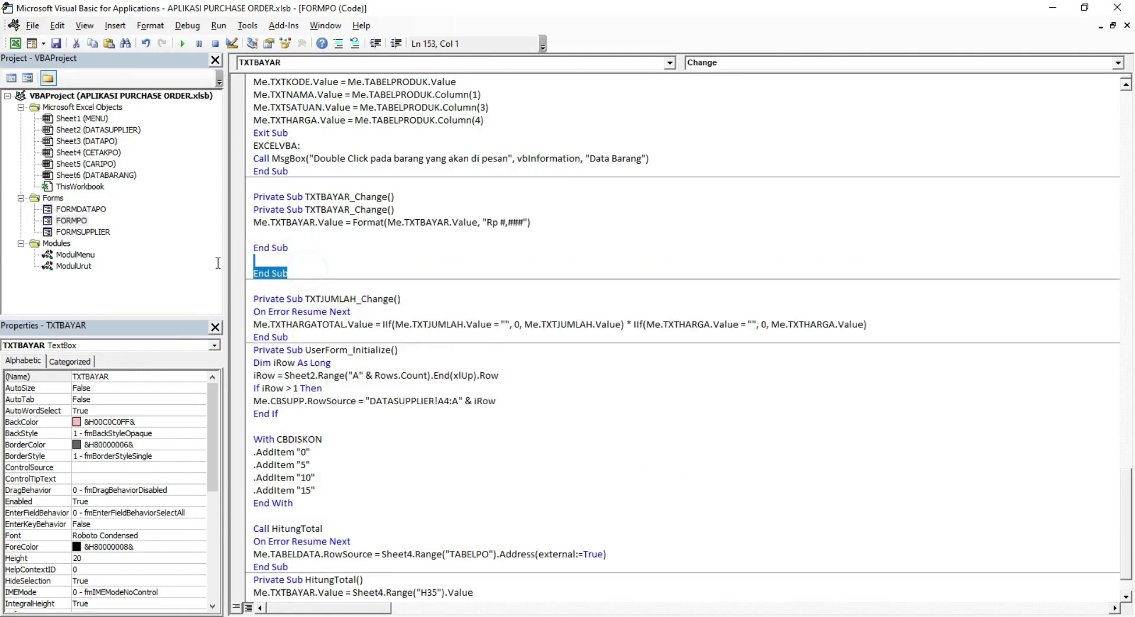
key("Delete")
key("Delete")
left_click(270, 235)
key("Delete")
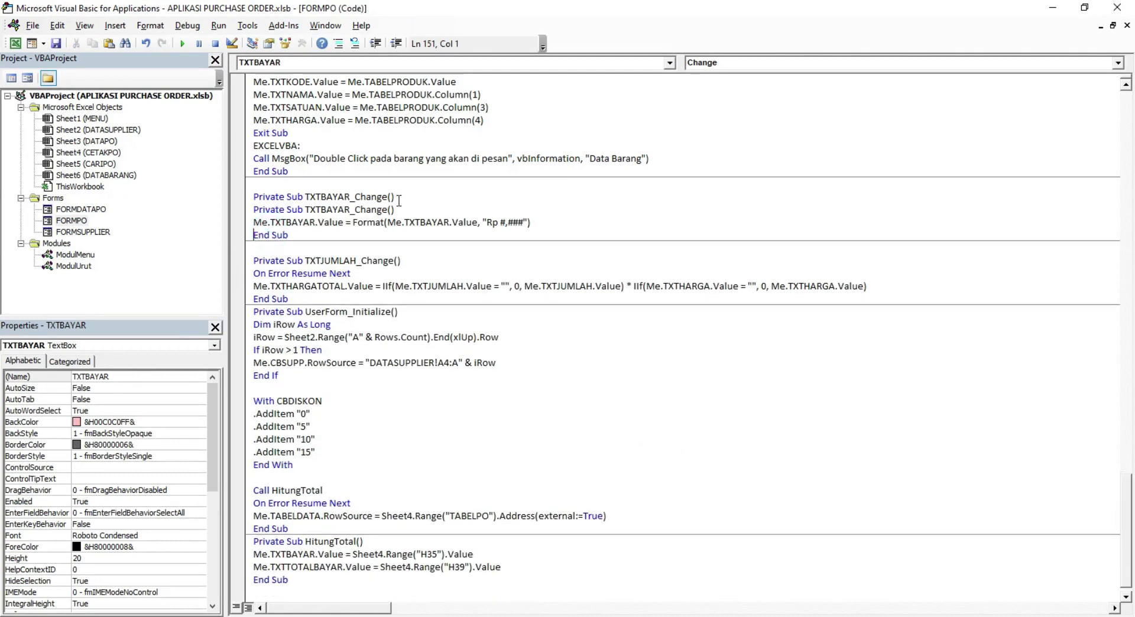
left_click_drag(396, 210, 220, 211)
key("Delete")
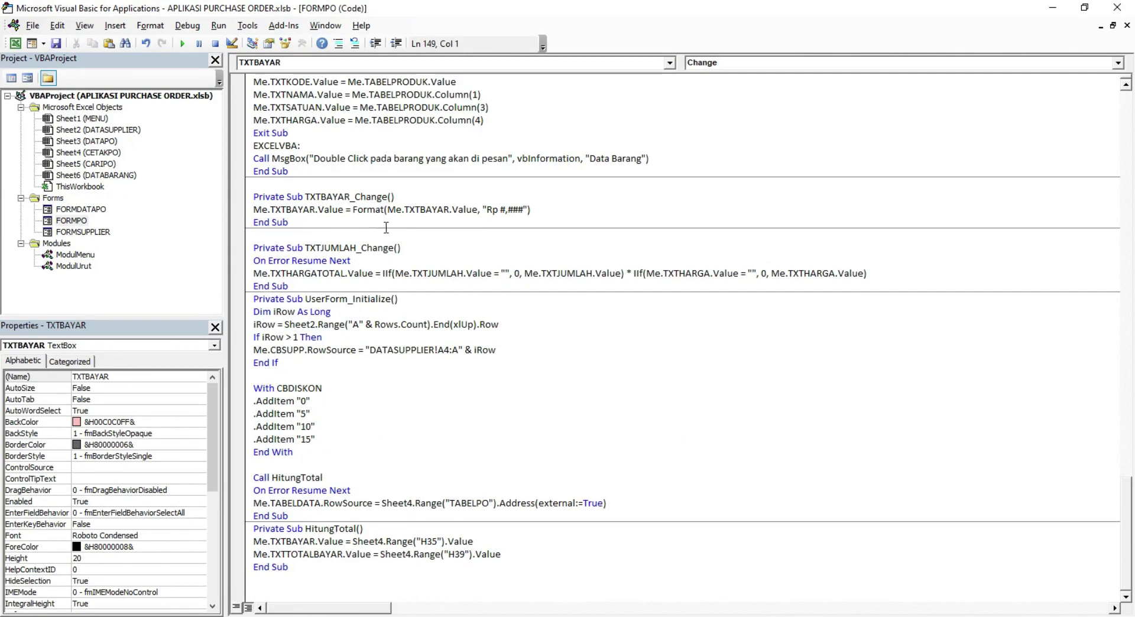
Step: Select the TXTDISKONRP_Change procedure in the Word coding document
key("alt+Tab")
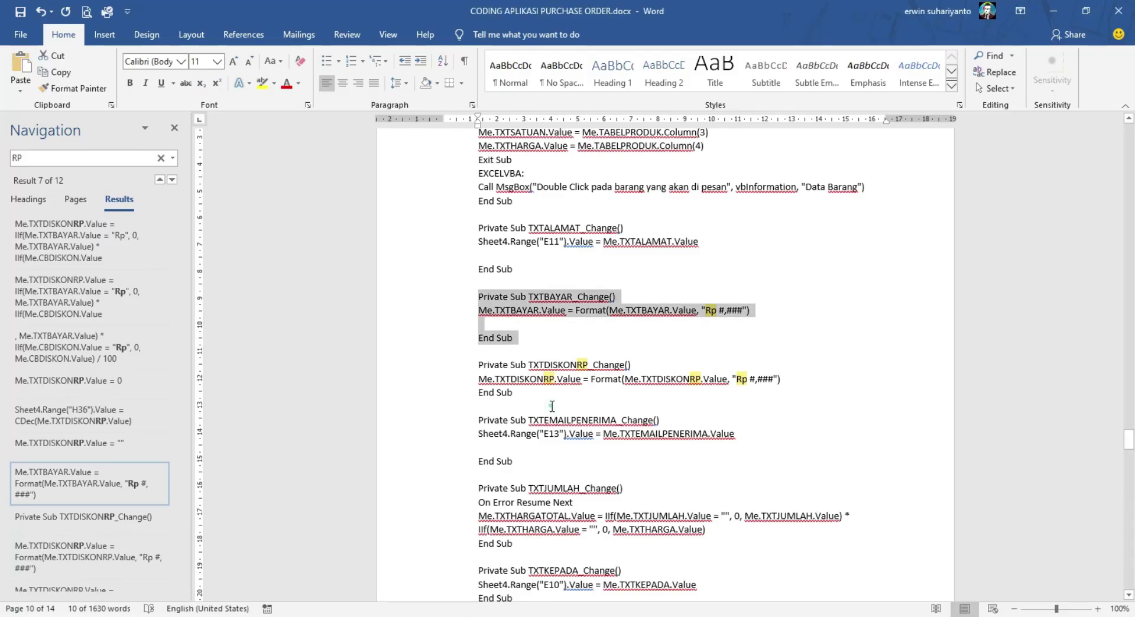
left_click(552, 406)
left_click_drag(474, 367, 516, 394)
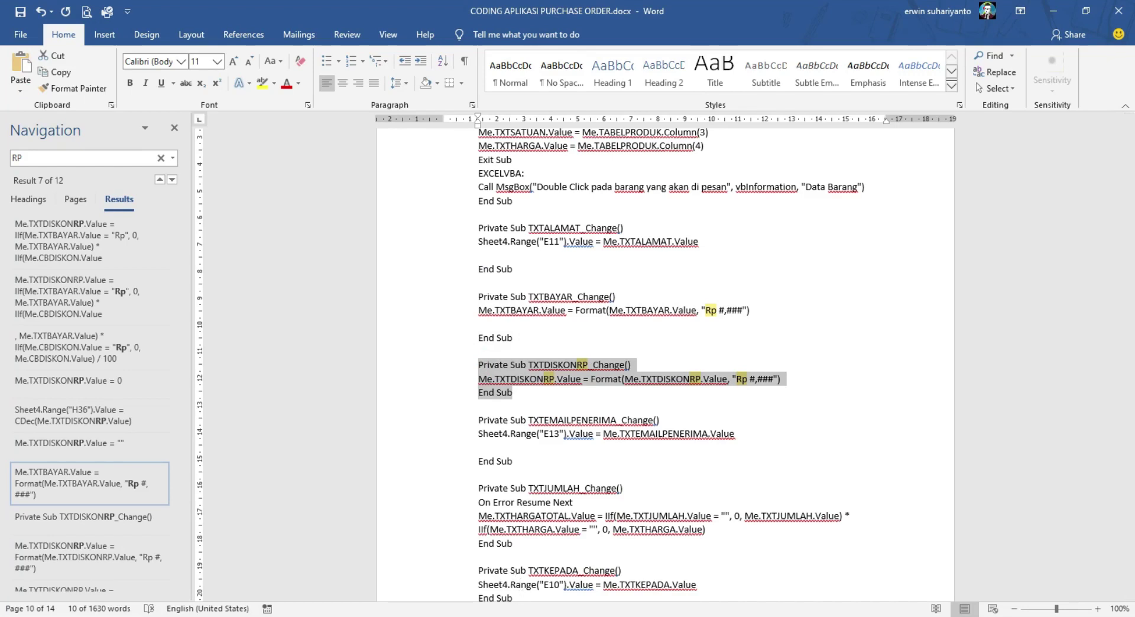
mouse_move(517, 612)
left_click(490, 538)
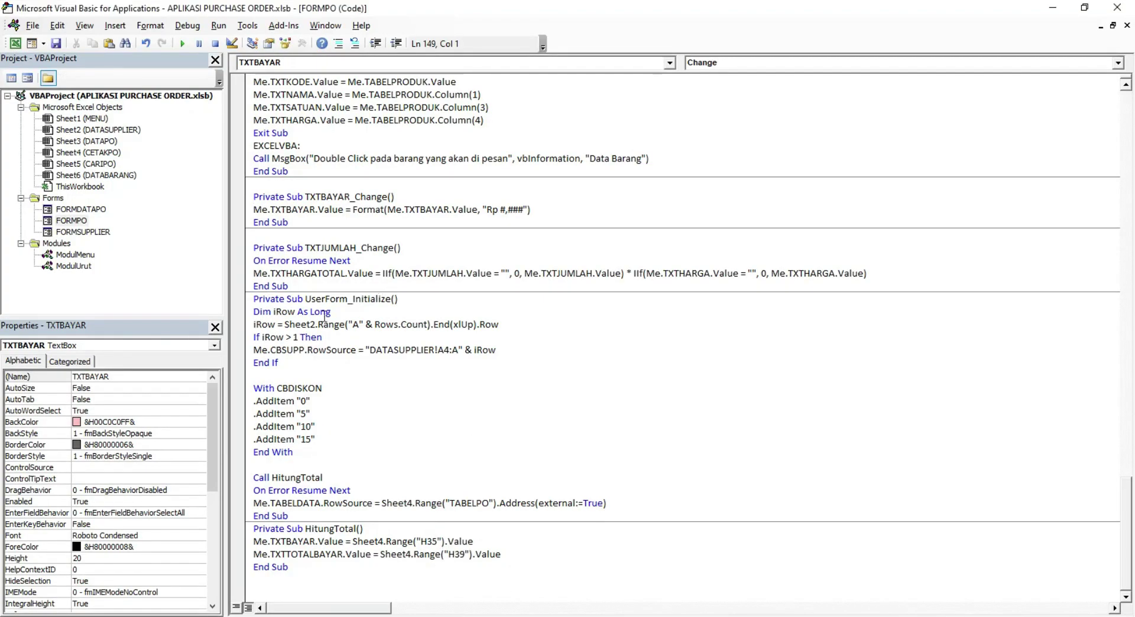
Step: Paste the TXTDISKONRP_Change code into its handler and delete the duplicate header and End Sub
double_click(83, 221)
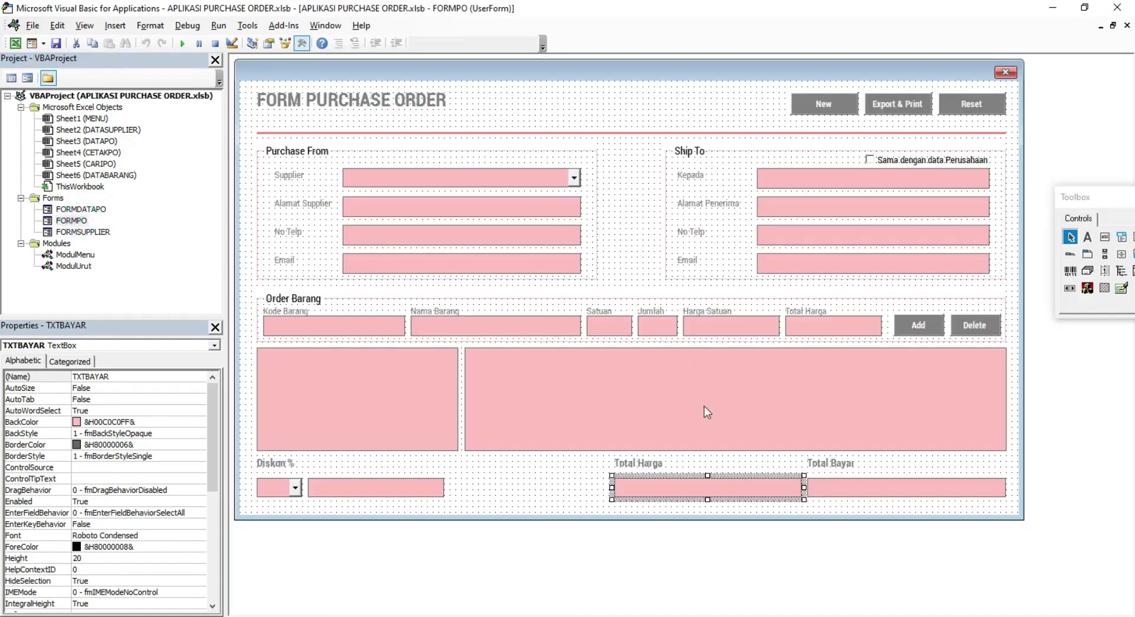
double_click(378, 482)
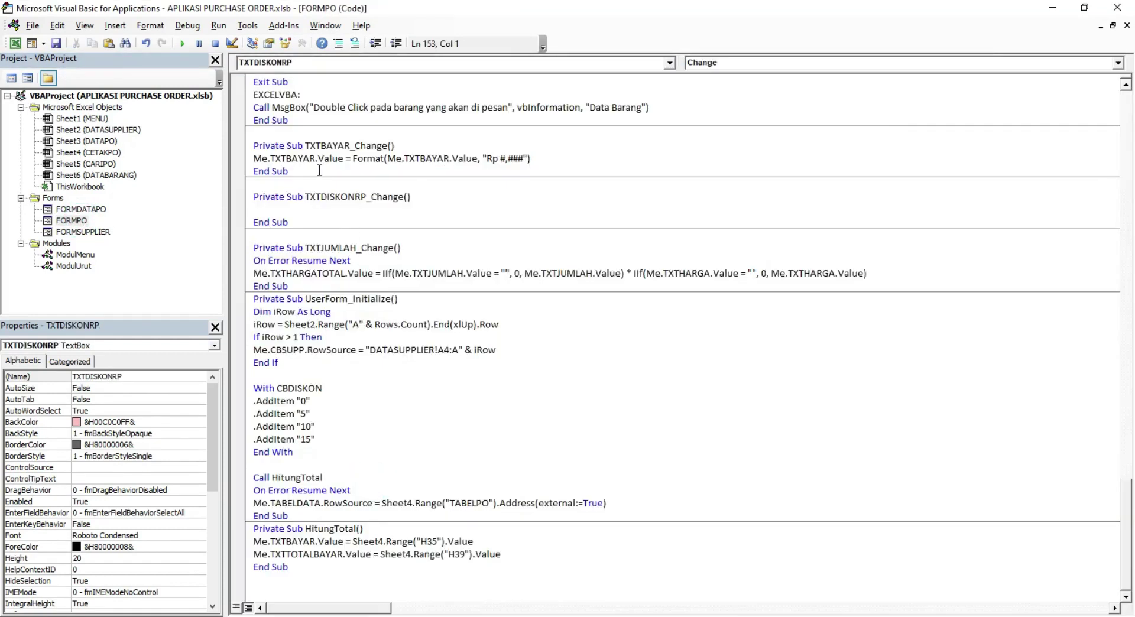
right_click(272, 209)
left_click(302, 248)
left_click_drag(298, 260, 236, 247)
key("Delete")
left_click_drag(418, 197, 253, 197)
key("Delete")
key("Delete")
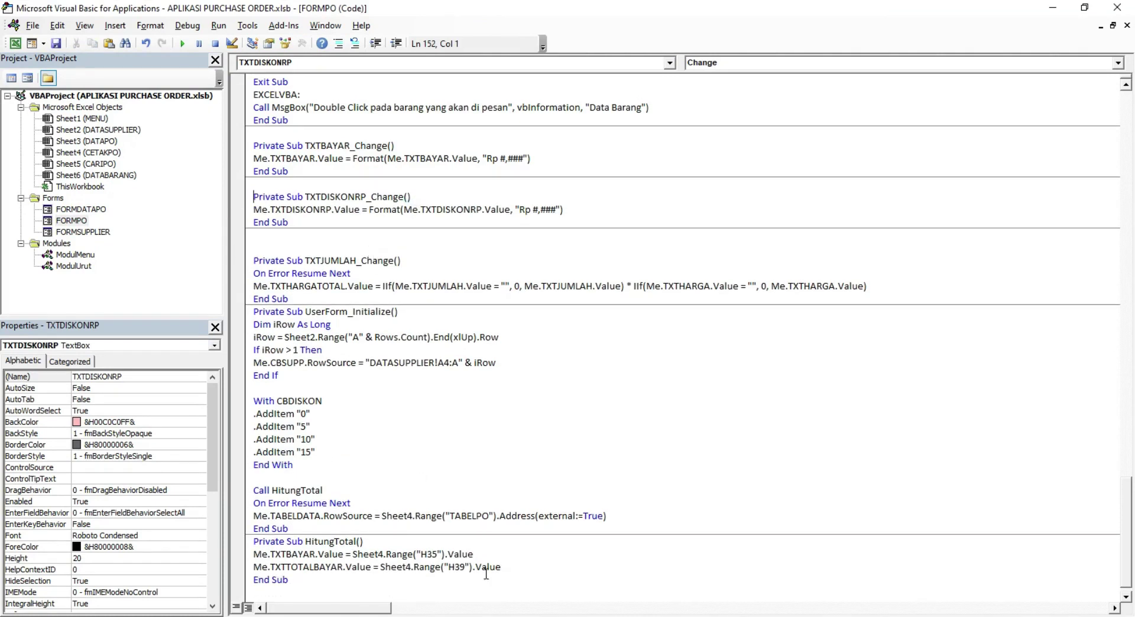
Step: In Word, remove the blank line and copy the TXTEMAILPENERIMA_Change procedure
key("alt+Tab")
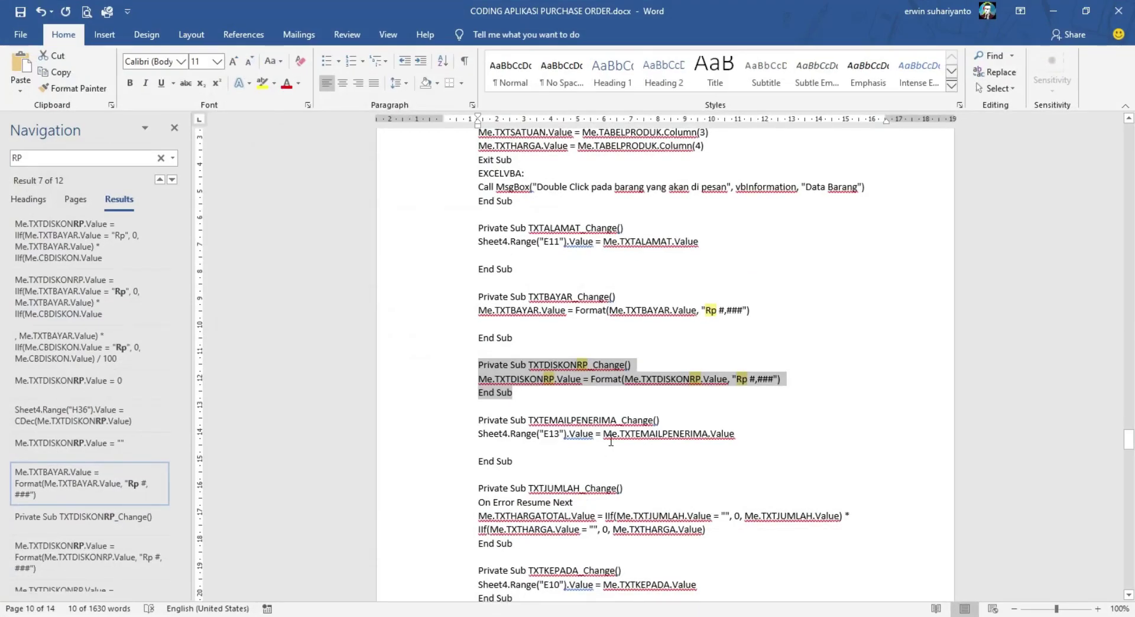
left_click(565, 433)
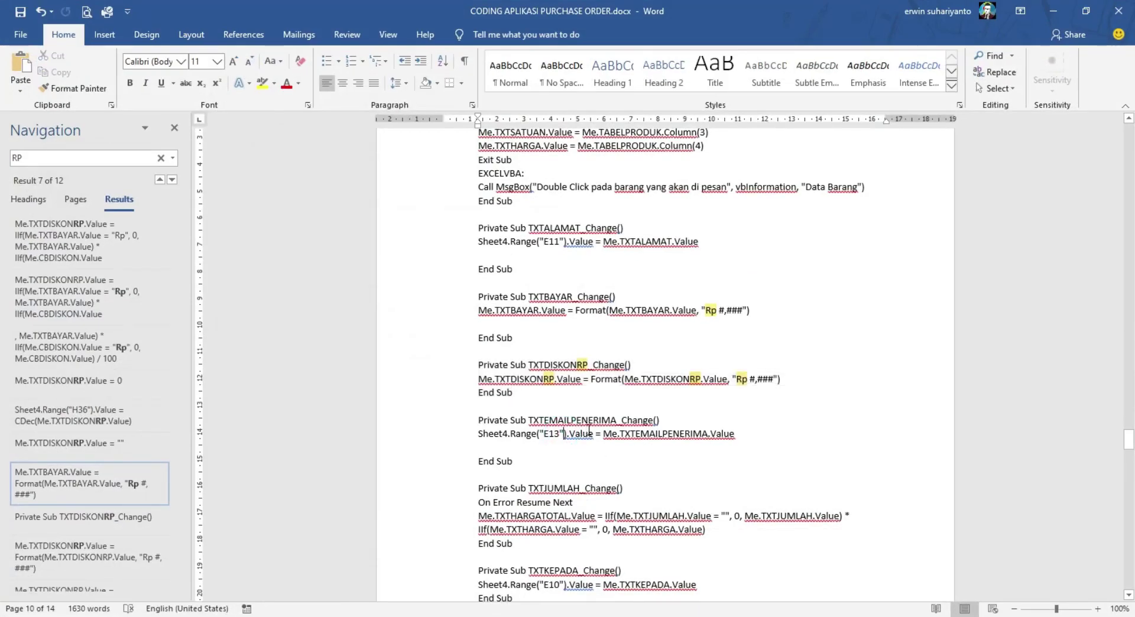
scroll(589, 426, "down", 2)
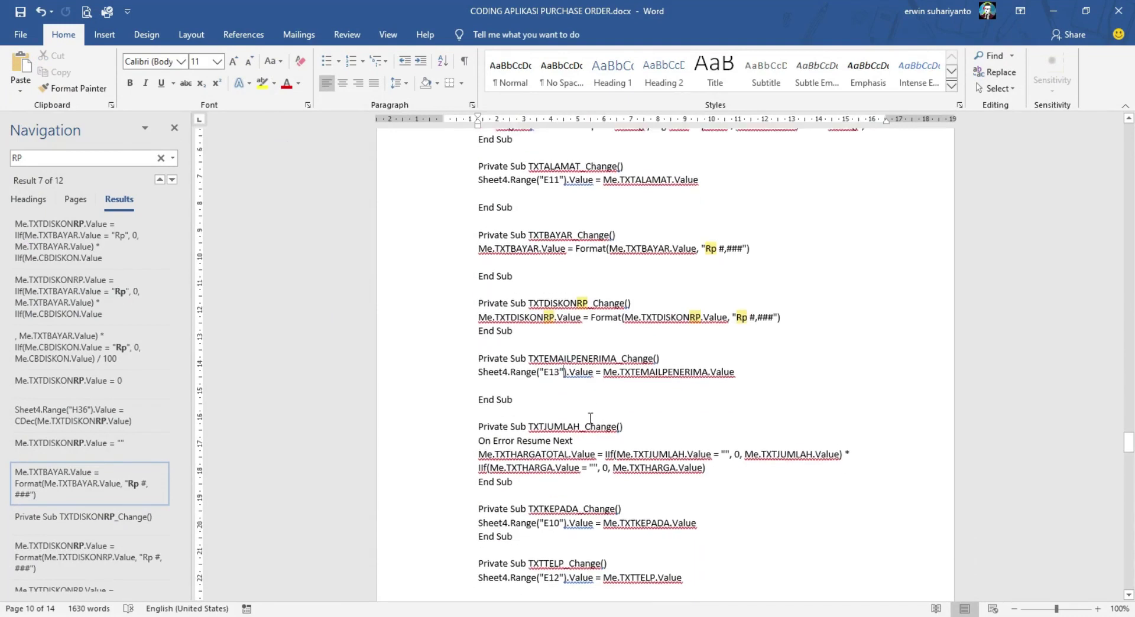
left_click(482, 375)
key("BackSpace")
left_click_drag(477, 351, 516, 379)
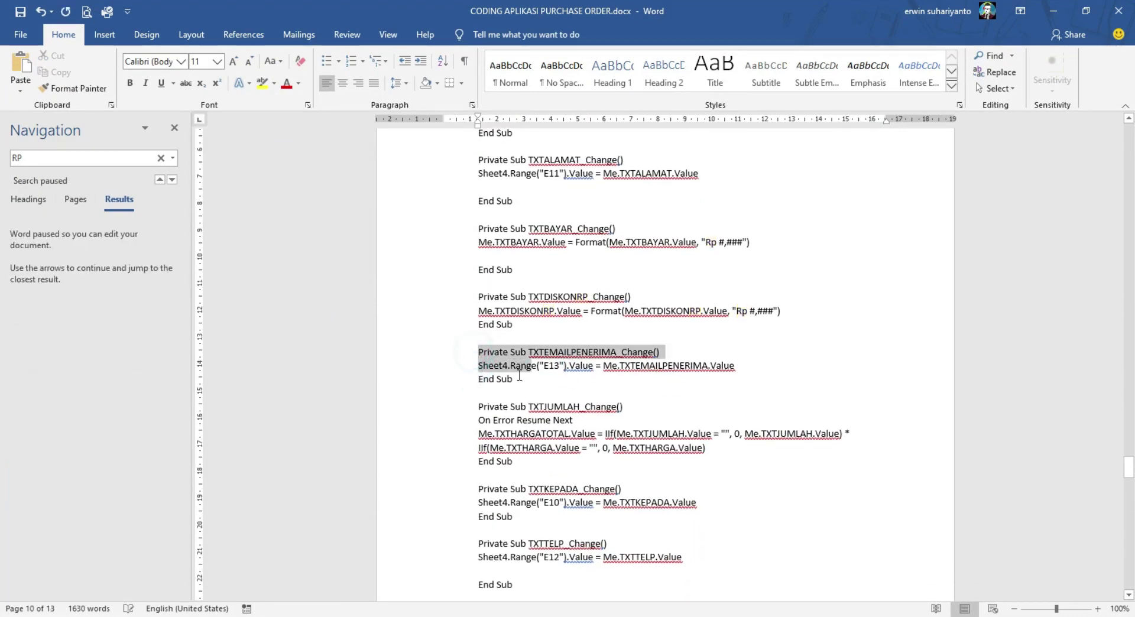
right_click(500, 363)
left_click(529, 387)
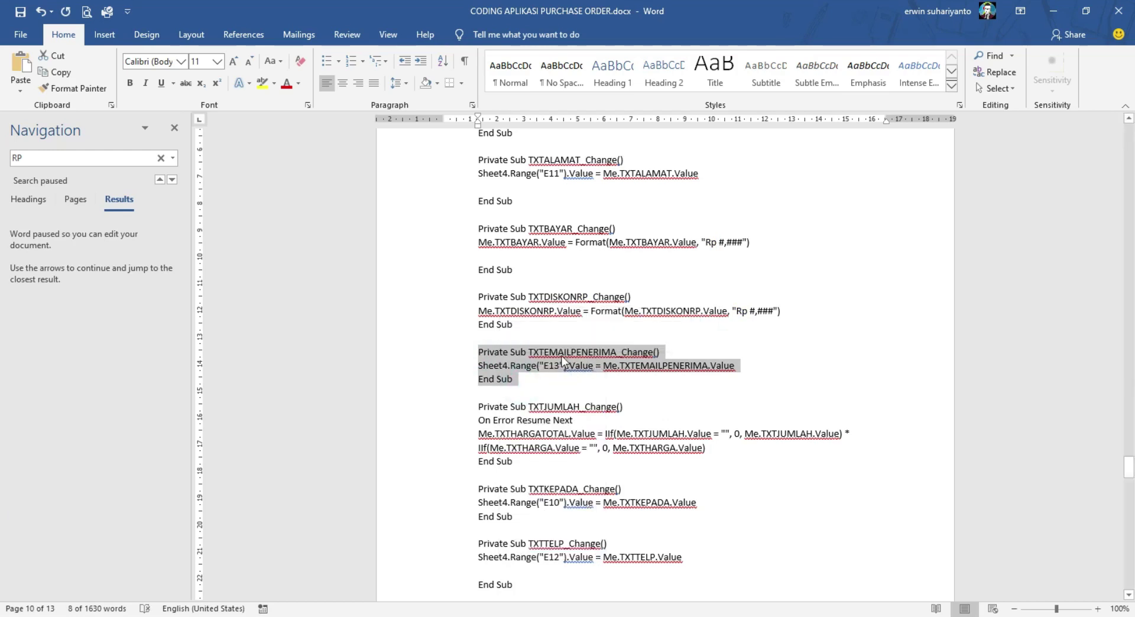
right_click(562, 356)
left_click(582, 382)
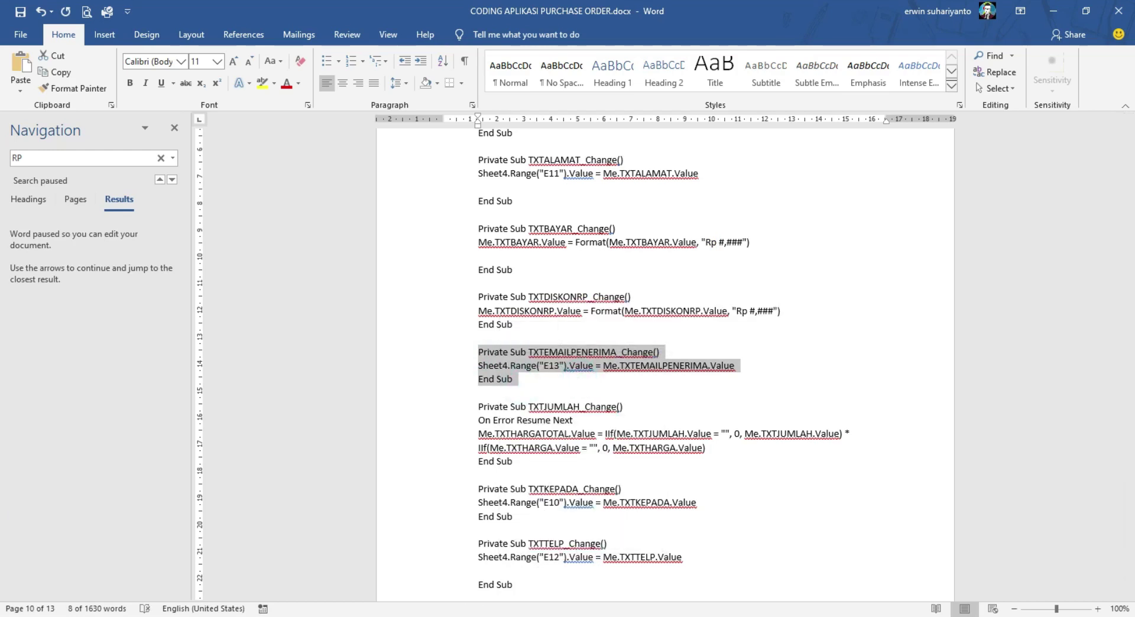
left_click(492, 552)
Step: Paste TXTEMAILPENERIMA_Change code into the Ship To Email handler and remove duplicate and blank lines
double_click(71, 221)
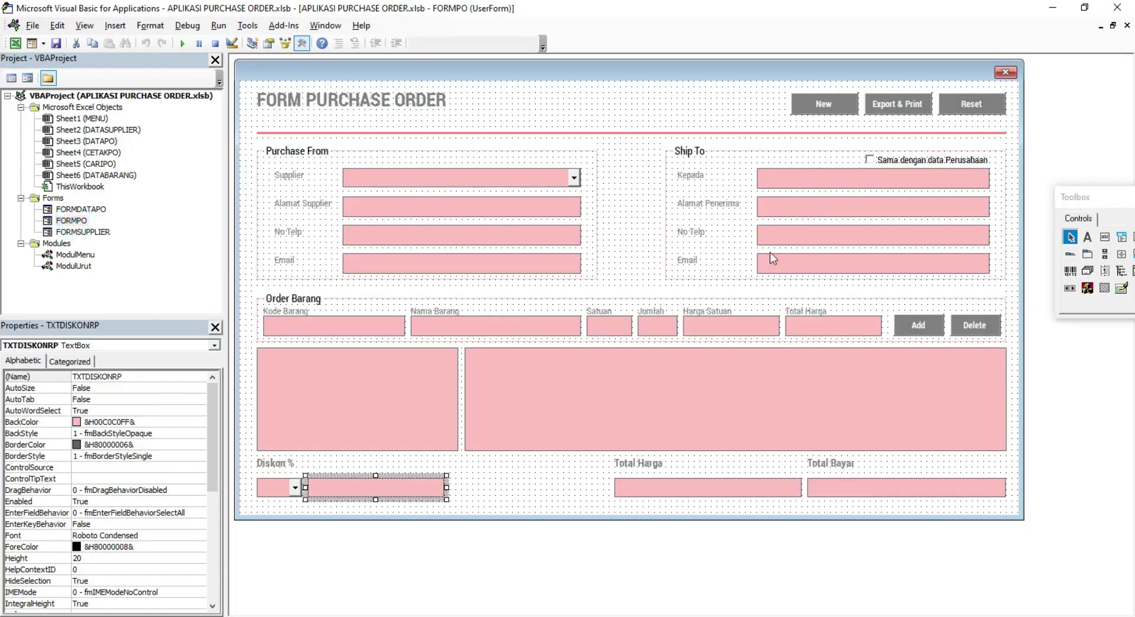
left_click(771, 260)
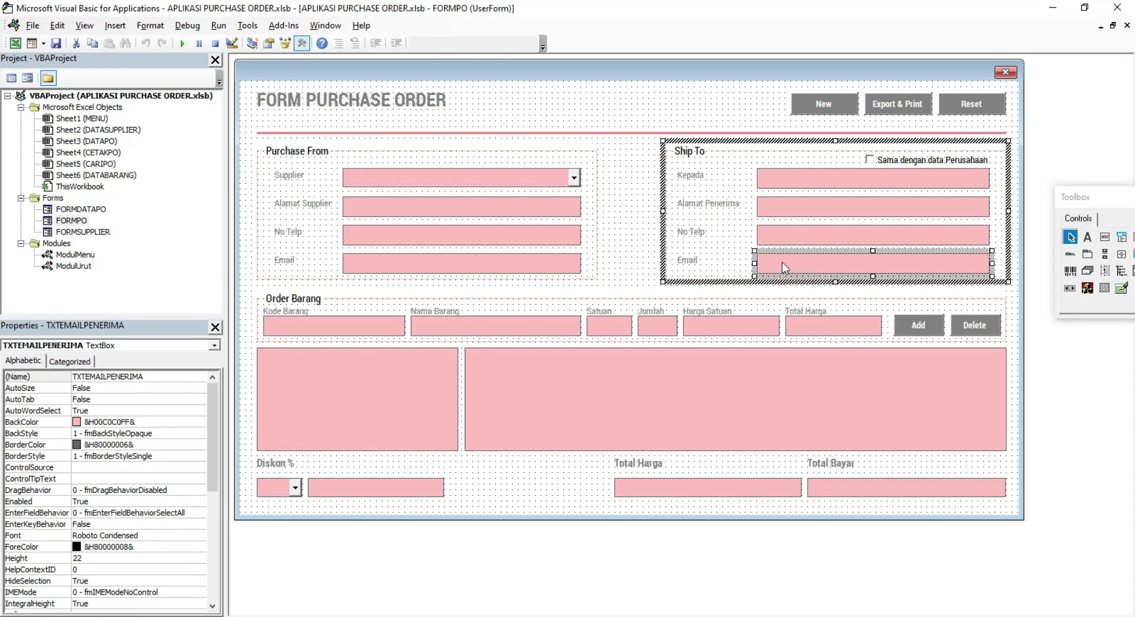
double_click(782, 262)
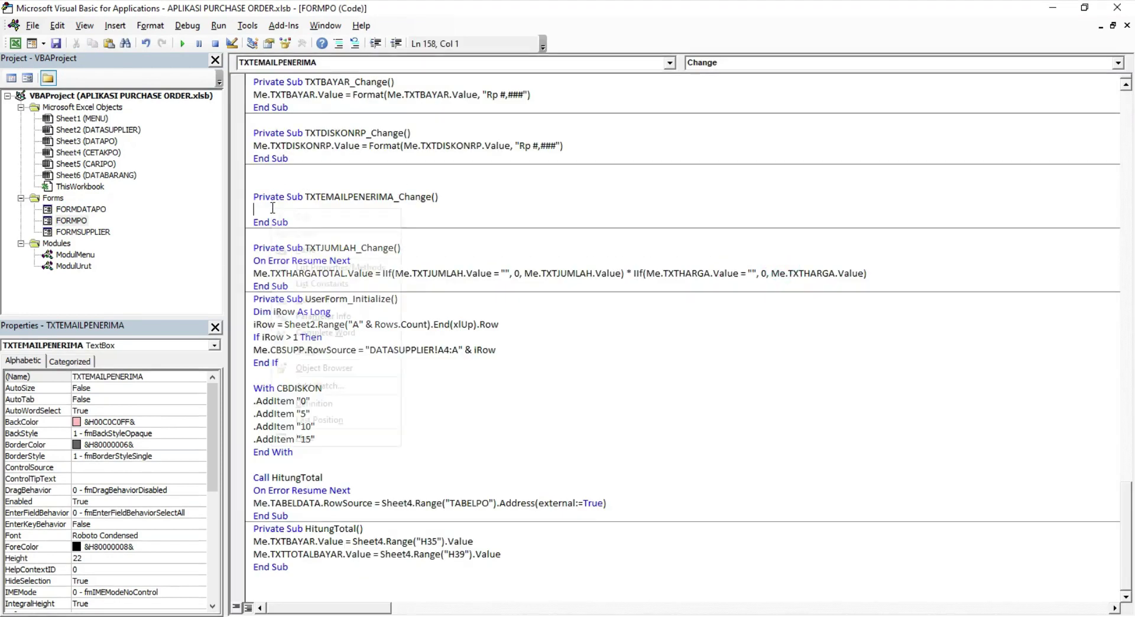
left_click(311, 251)
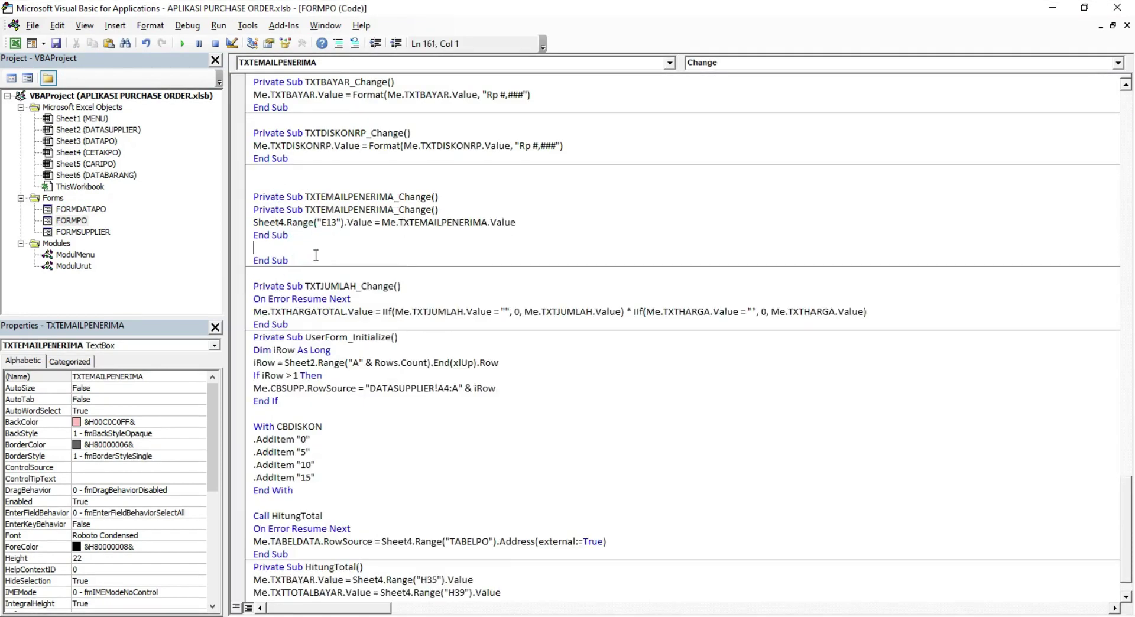
left_click_drag(316, 255, 252, 248)
key("Delete")
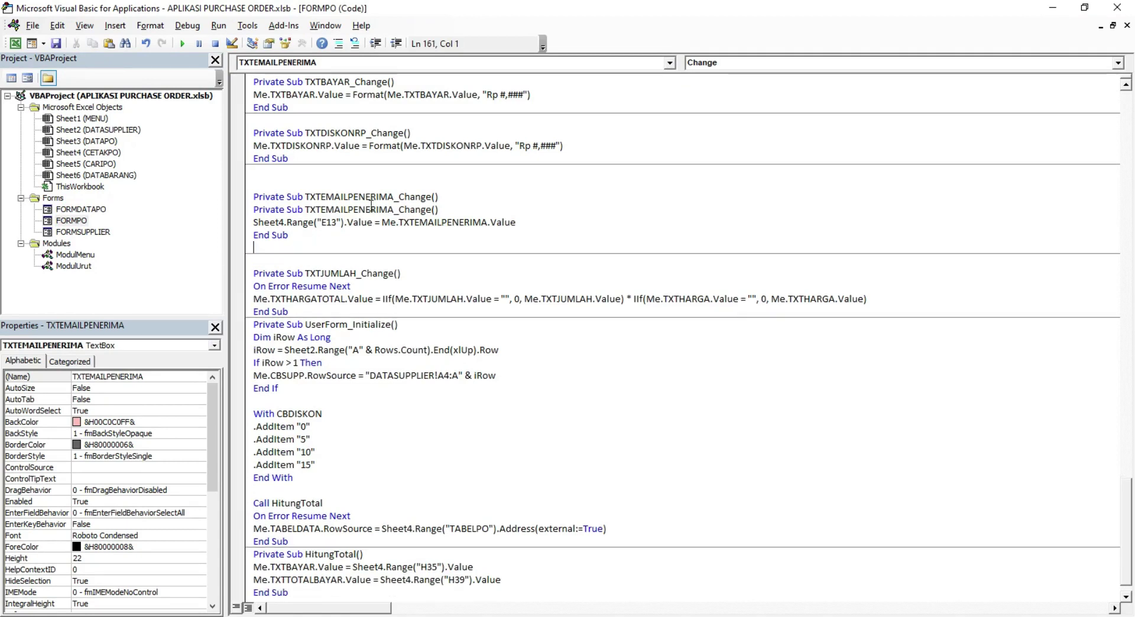
left_click_drag(446, 194, 252, 196)
key("Delete")
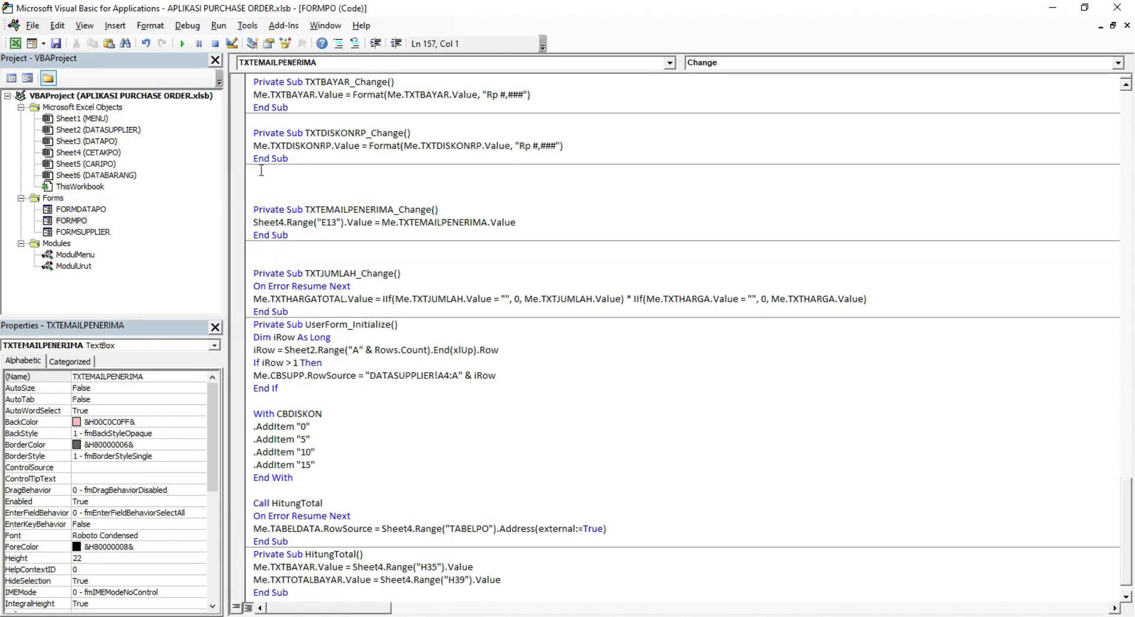
left_click(262, 170)
key("Delete")
key("Delete")
key("Delete")
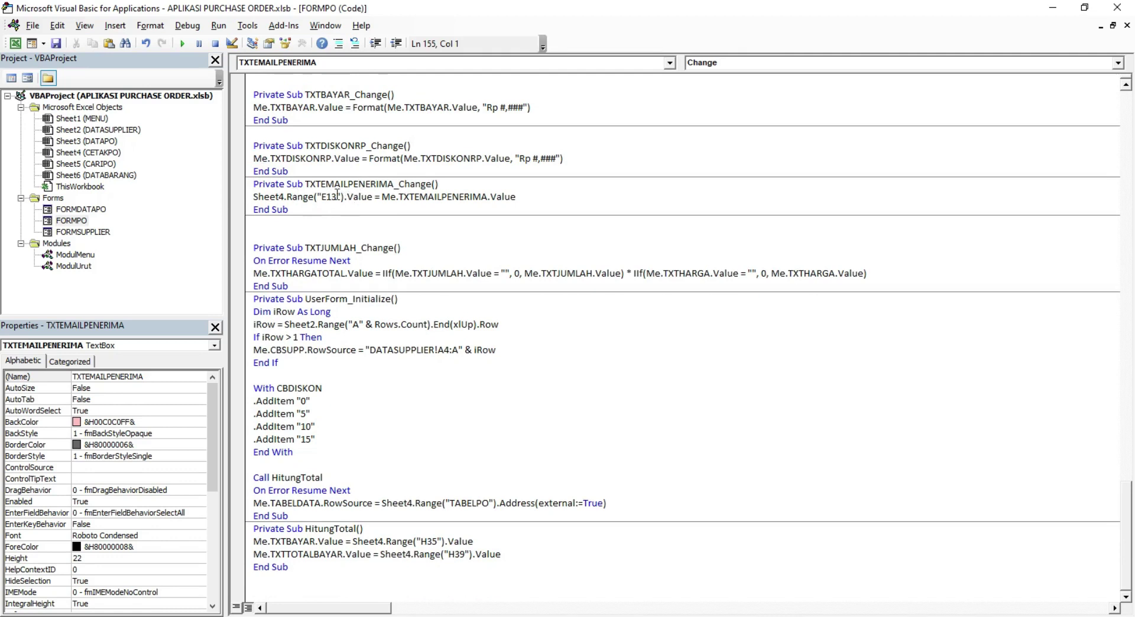
left_click(15, 43)
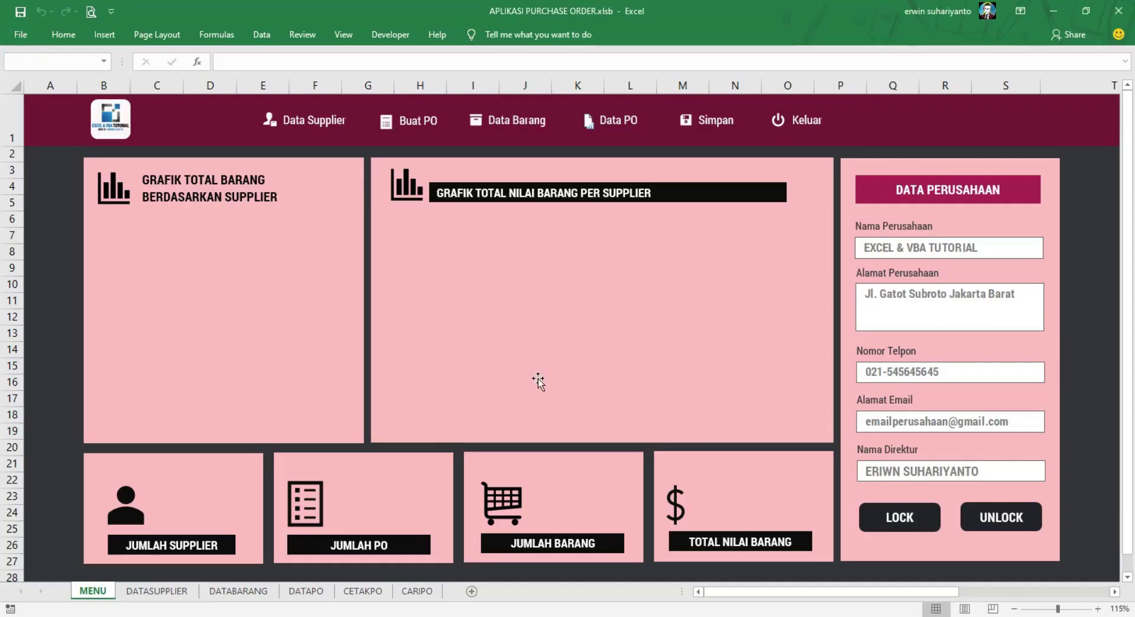
Step: Check that the Deliver To email cell E13 on the CETAKPO sheet is blank
left_click(356, 592)
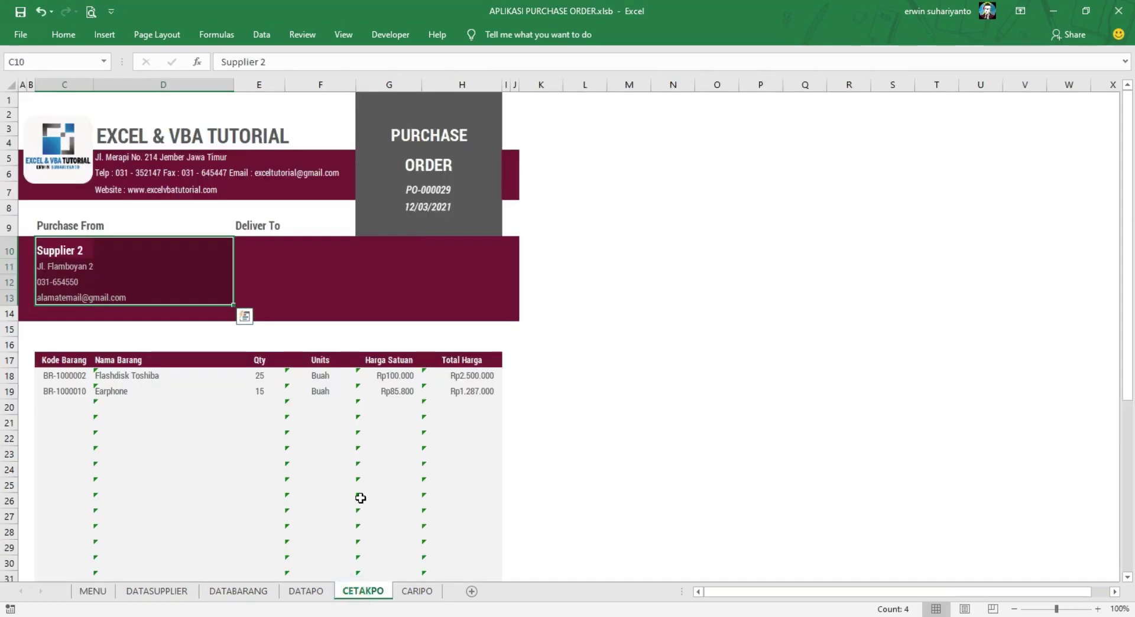
left_click(256, 299)
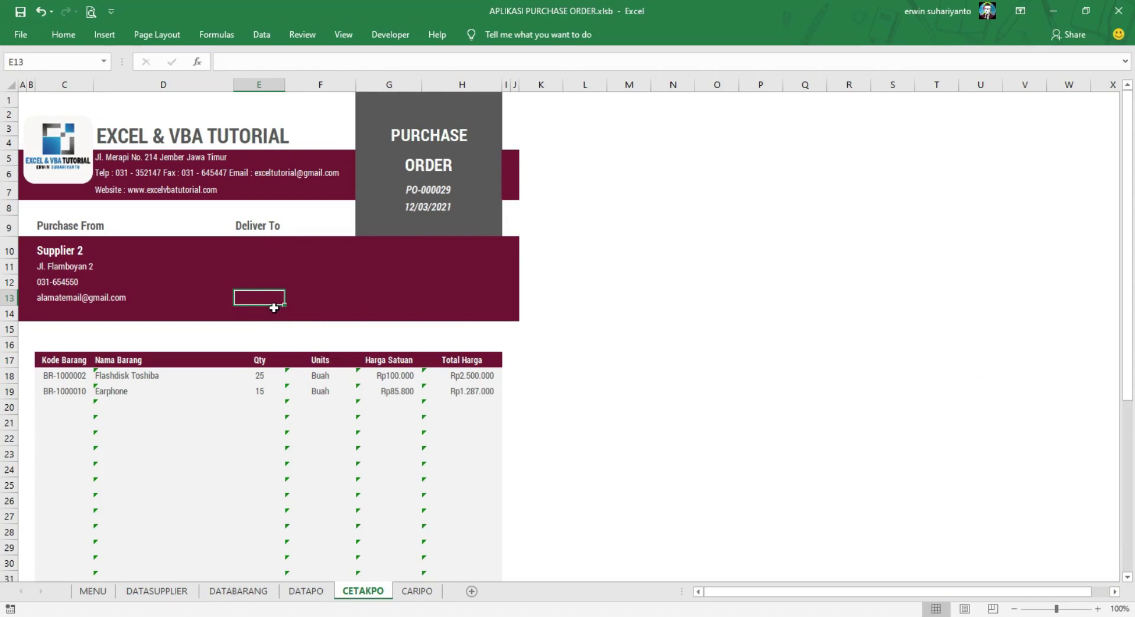
mouse_move(460, 616)
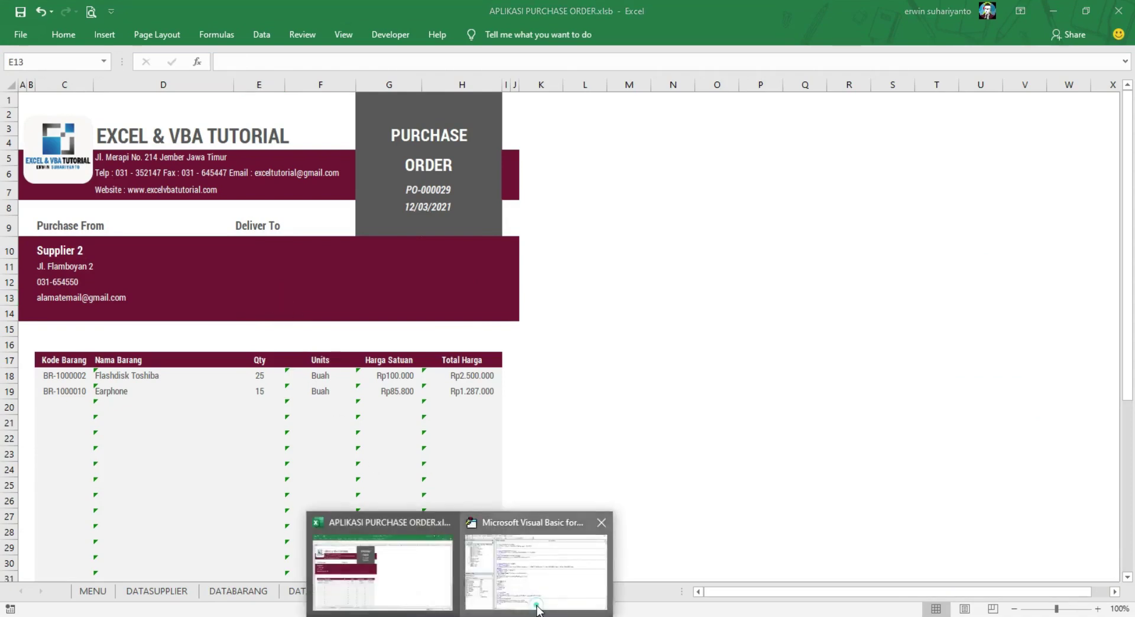
left_click(538, 571)
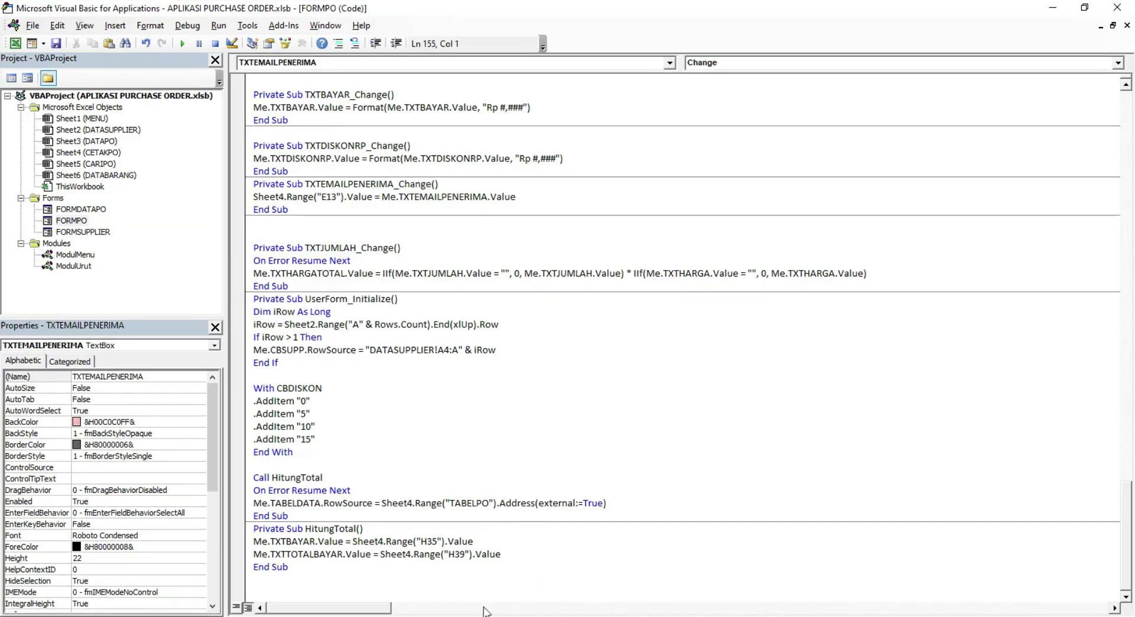
Step: Copy the TXTKEPADA_Change code block from the Word coding document
key("alt+Tab")
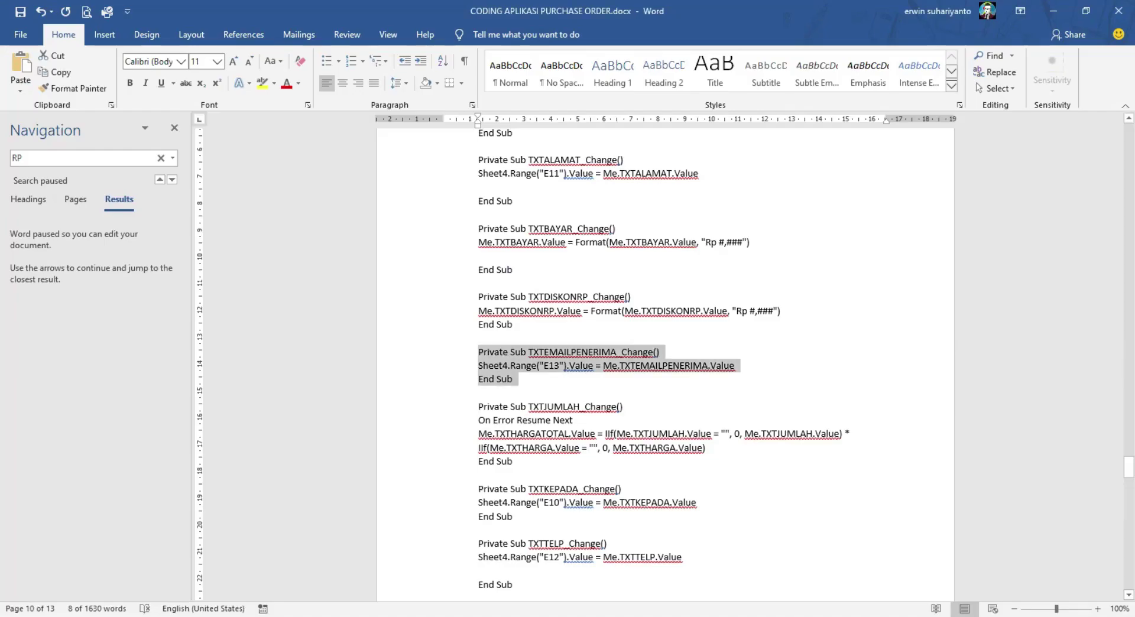
scroll(577, 378, "down", 2)
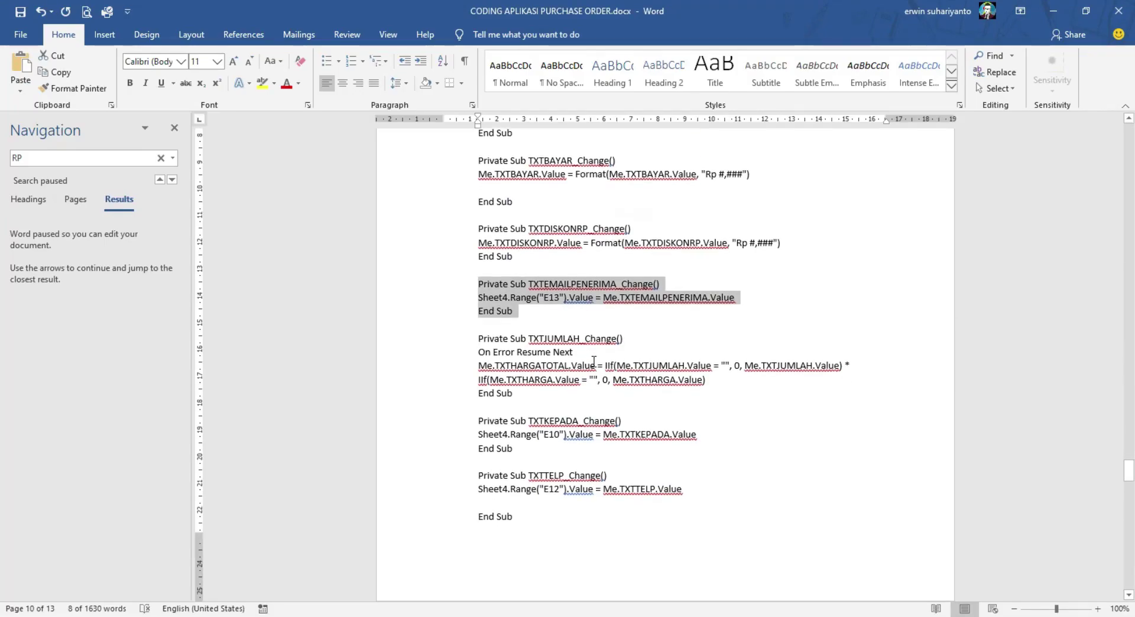
scroll(594, 360, "down", 2)
scroll(538, 358, "down", 1)
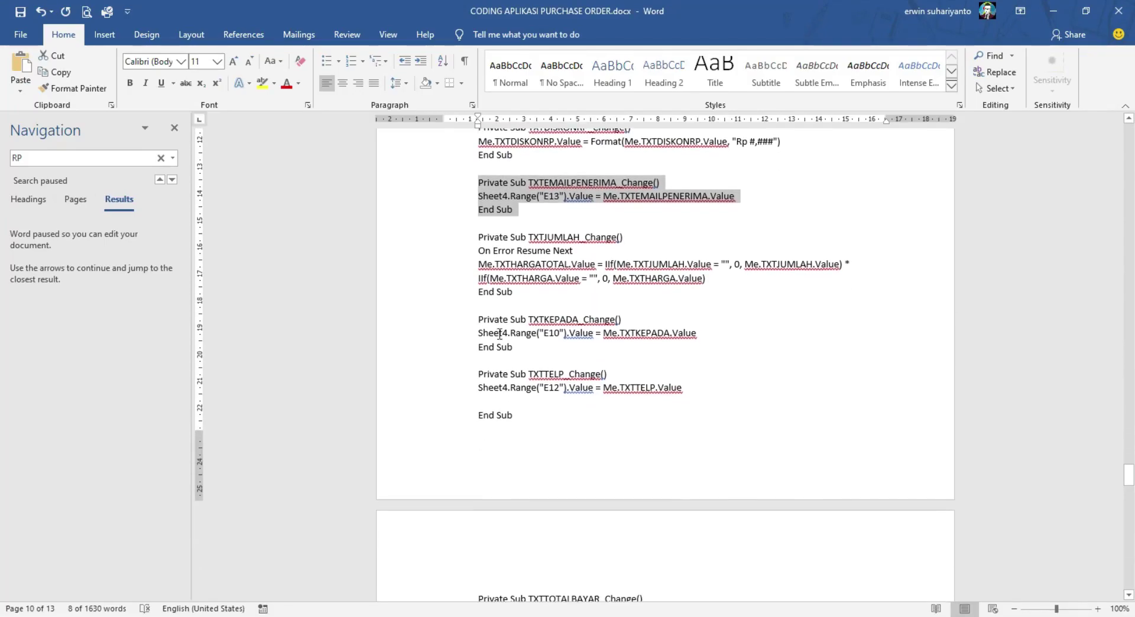
left_click_drag(479, 320, 514, 348)
key("ctrl+c")
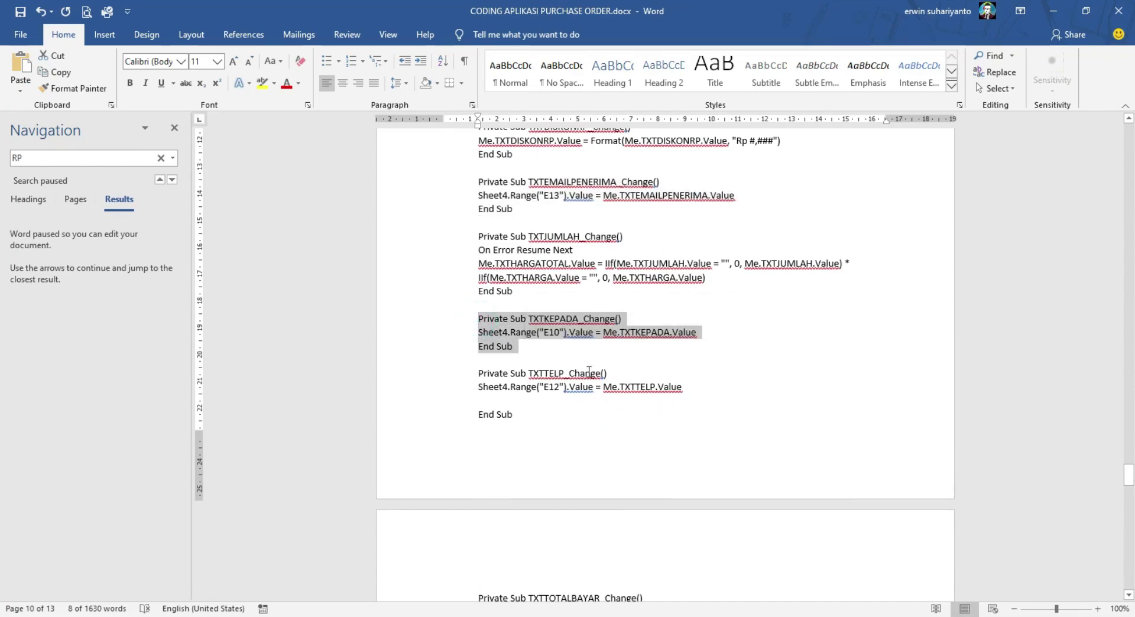
mouse_move(448, 615)
left_click(522, 589)
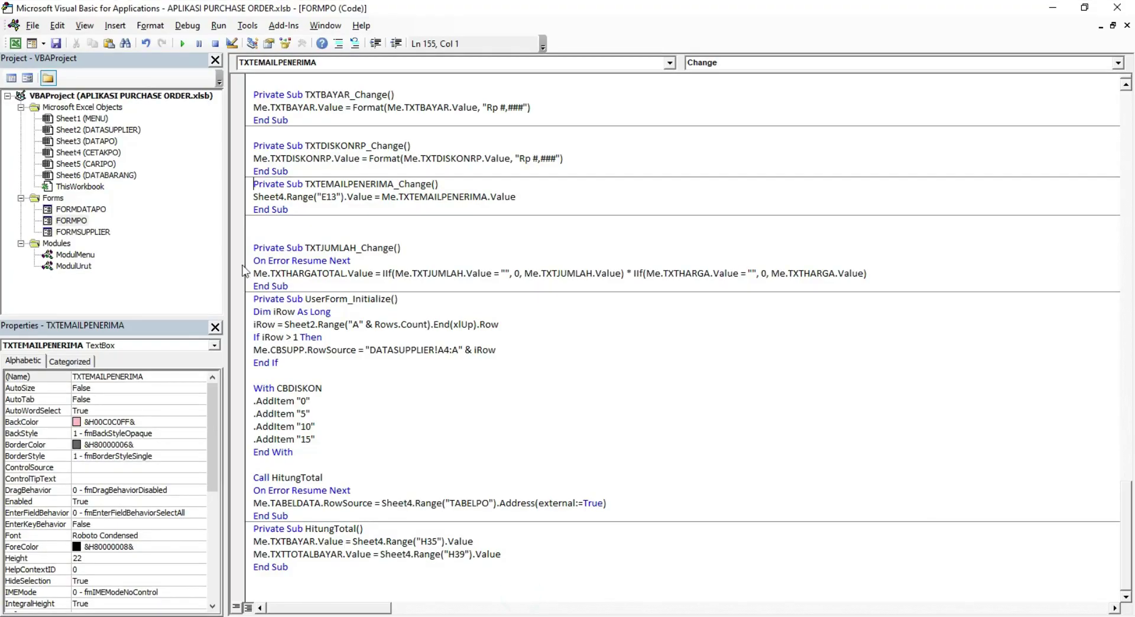
Step: Paste TXTKEPADA_Change code, remove duplicate and blank lines, and create the TXTALAMAT_Change stub
double_click(72, 220)
double_click(803, 187)
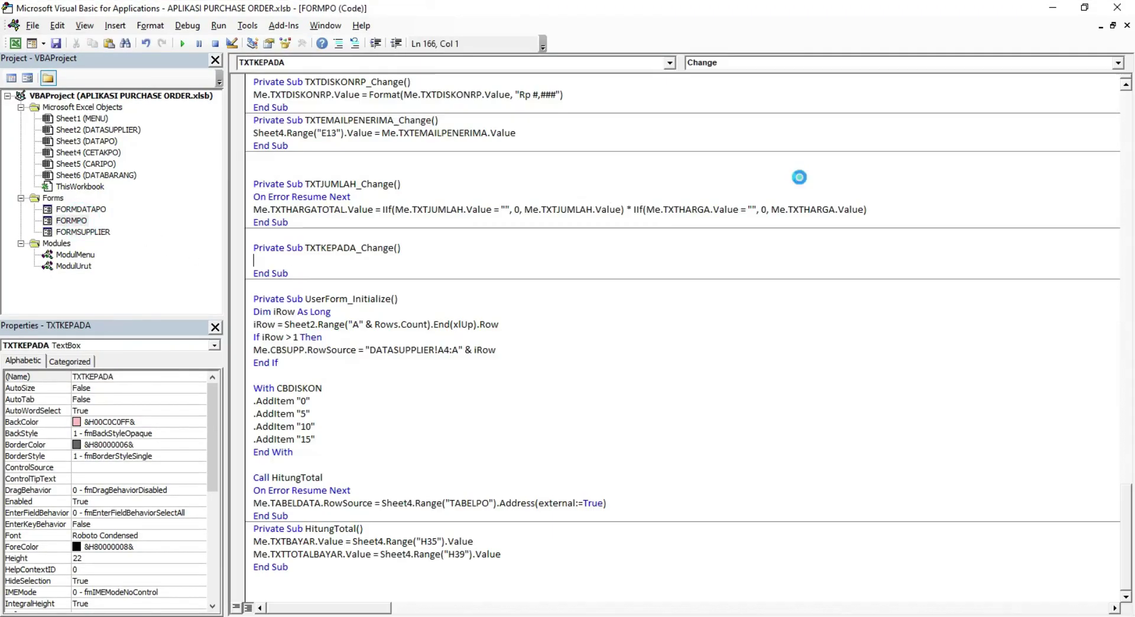
key("ctrl+v")
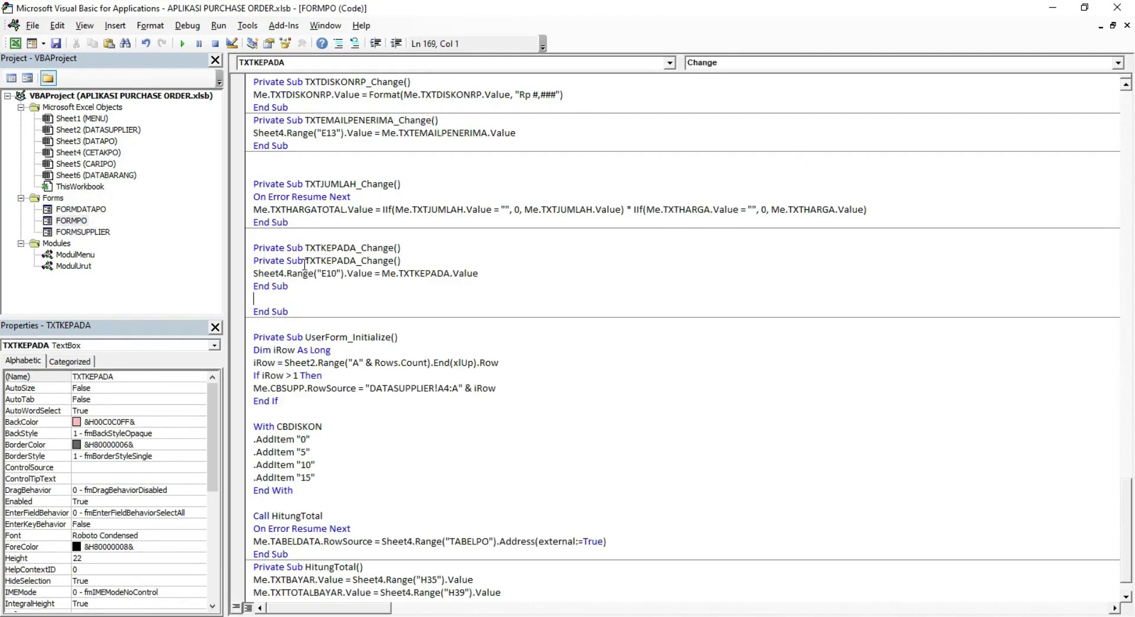
left_click_drag(303, 313, 248, 303)
key("Delete")
left_click(411, 244)
left_click_drag(411, 245, 253, 249)
key("Delete")
left_click(255, 235)
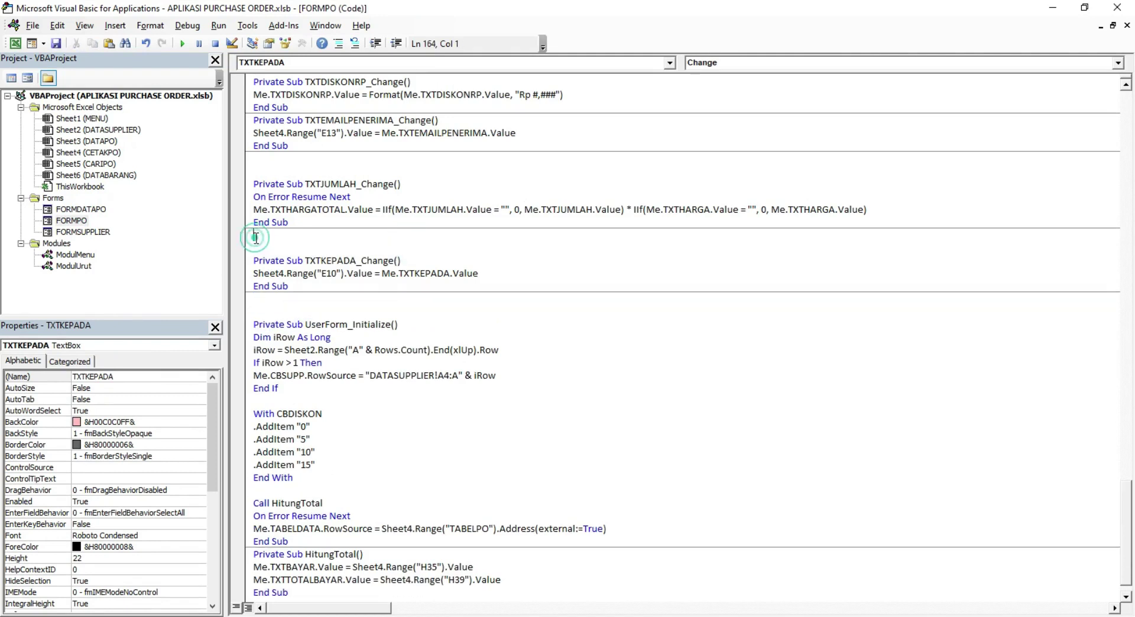
key("Delete")
key("Delete")
left_click(255, 273)
key("Delete")
key("Delete")
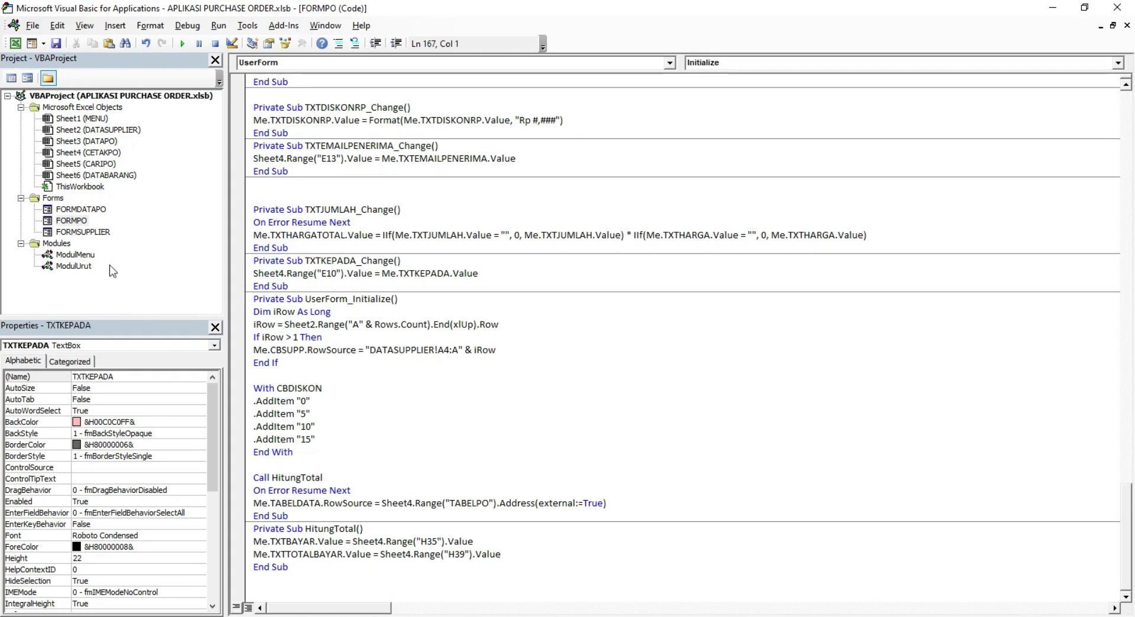
double_click(79, 223)
double_click(793, 212)
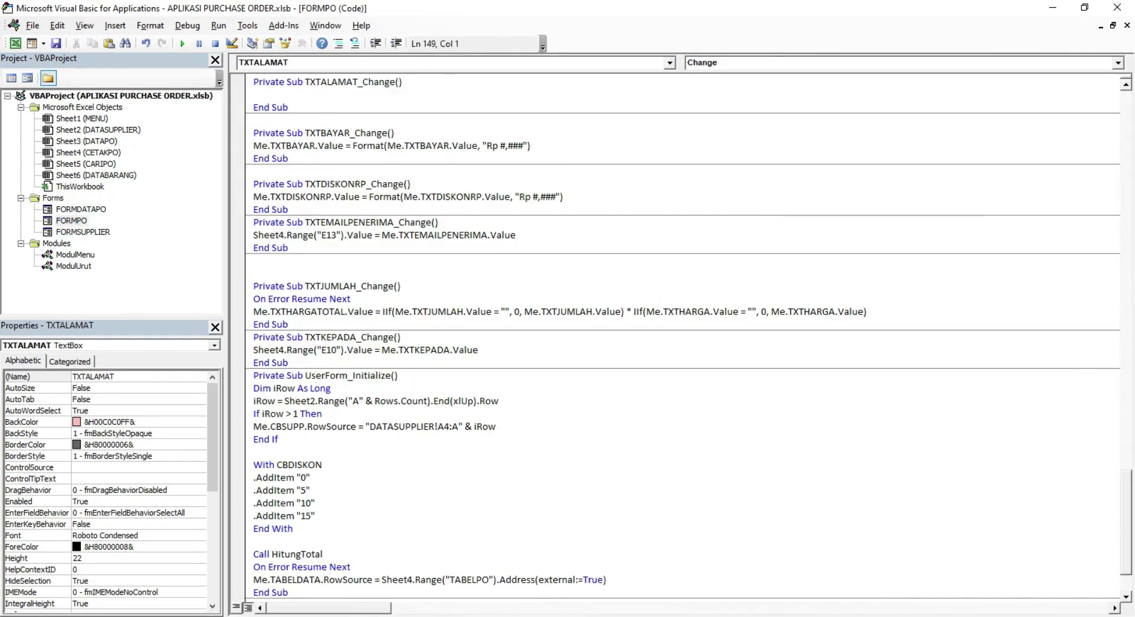
Step: Copy the TXTTELP_Change code block from the Word reference document
key("alt+Tab")
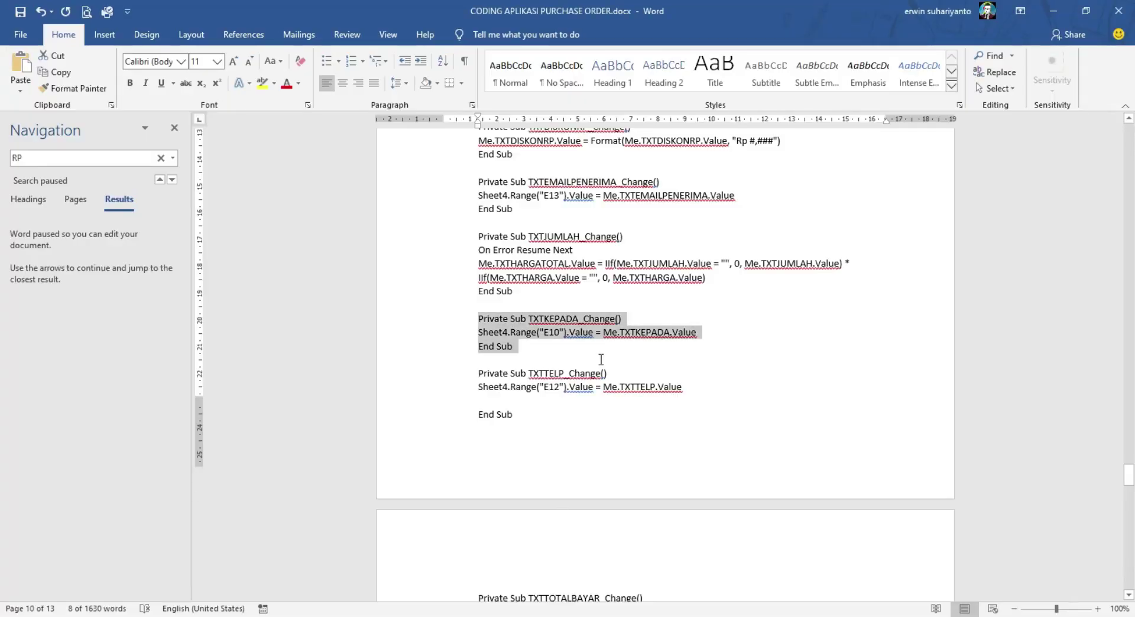
scroll(600, 354, "down", 2)
scroll(585, 334, "down", 1)
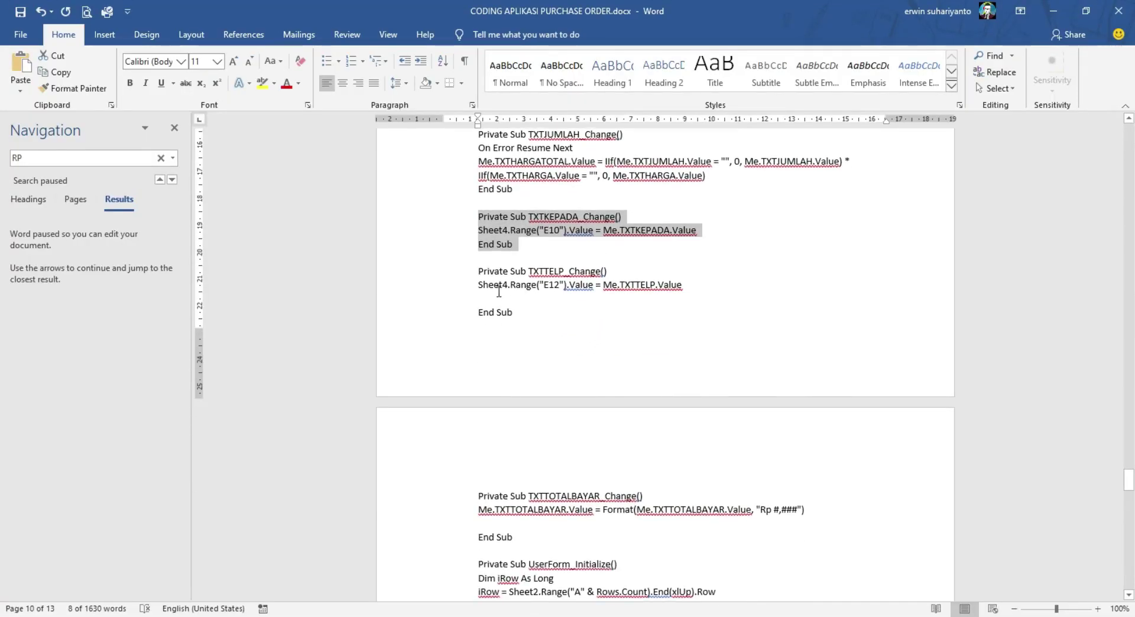
scroll(517, 334, "up", 2)
left_click(545, 340)
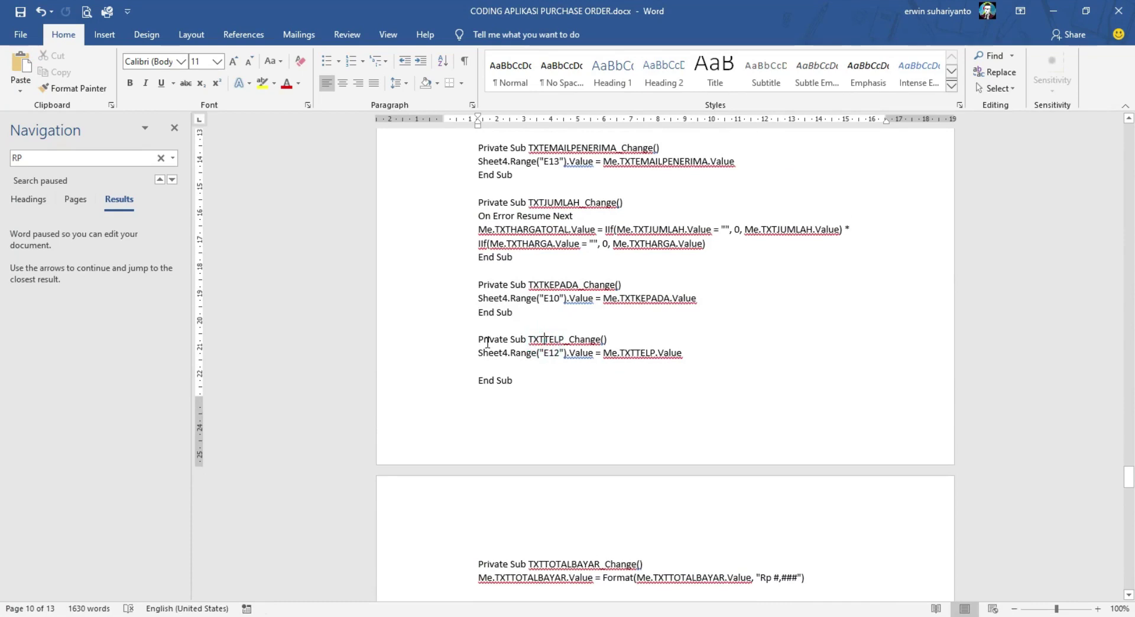
left_click_drag(480, 337, 519, 383)
key("ctrl+c")
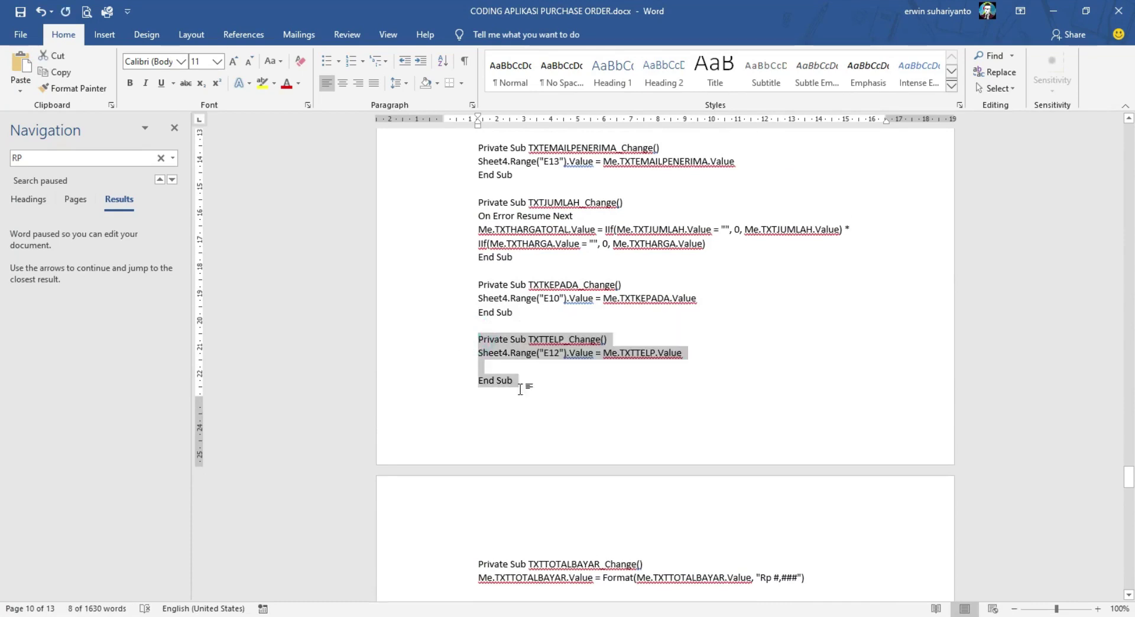
Step: Paste the code into a new TXTTELP_Change handler for FORMPO's TXTTELP box
mouse_move(469, 615)
left_click(543, 594)
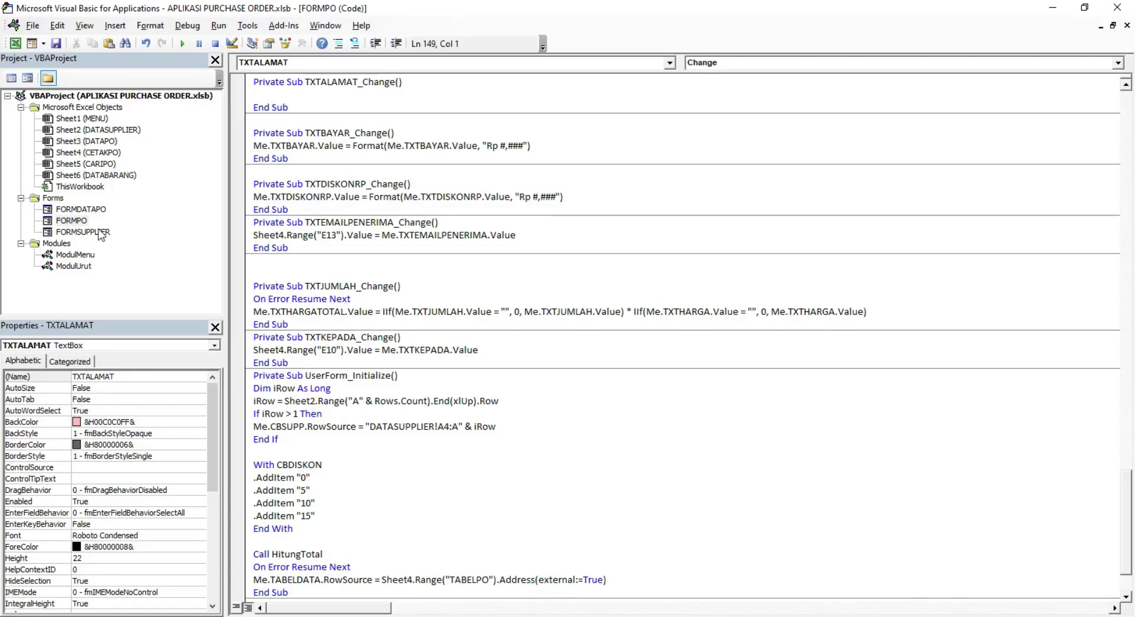
double_click(71, 221)
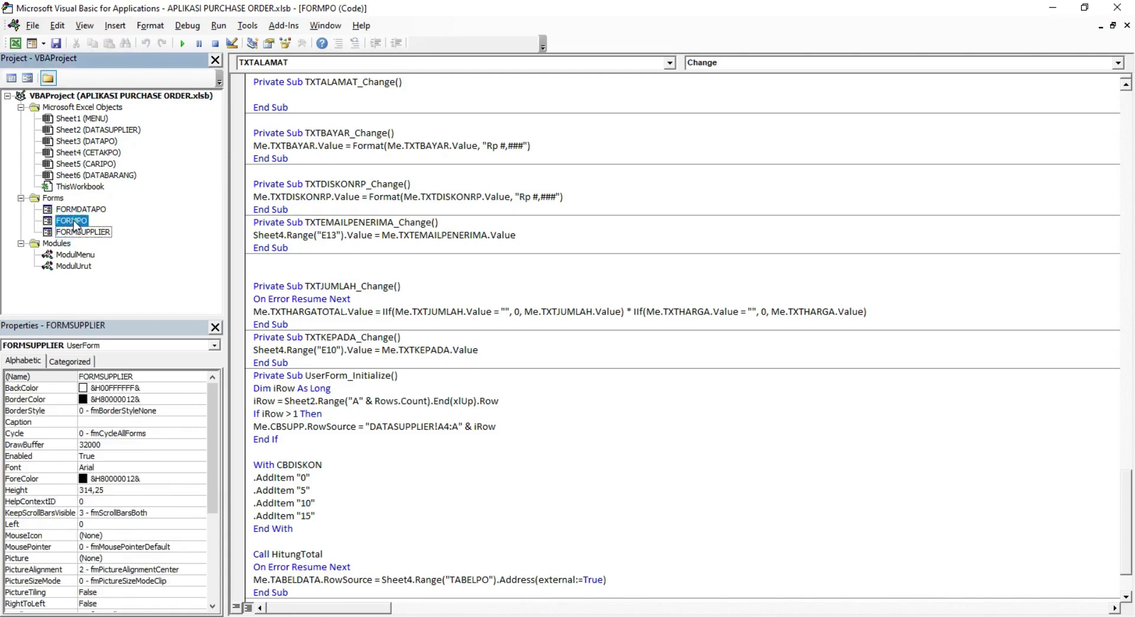
double_click(762, 240)
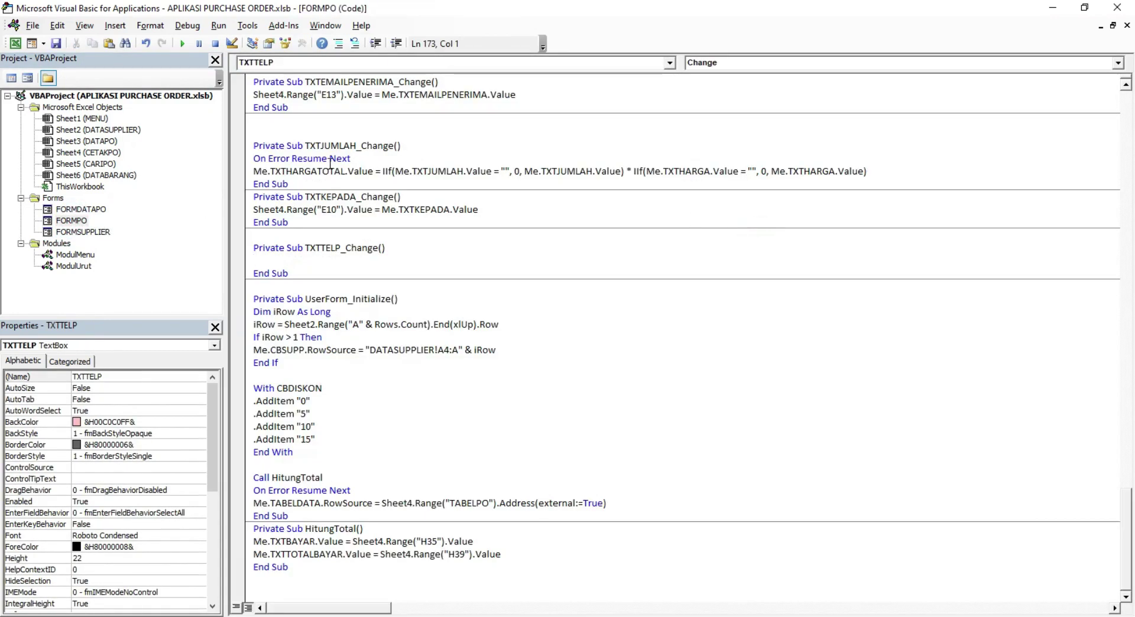
key("ctrl+v")
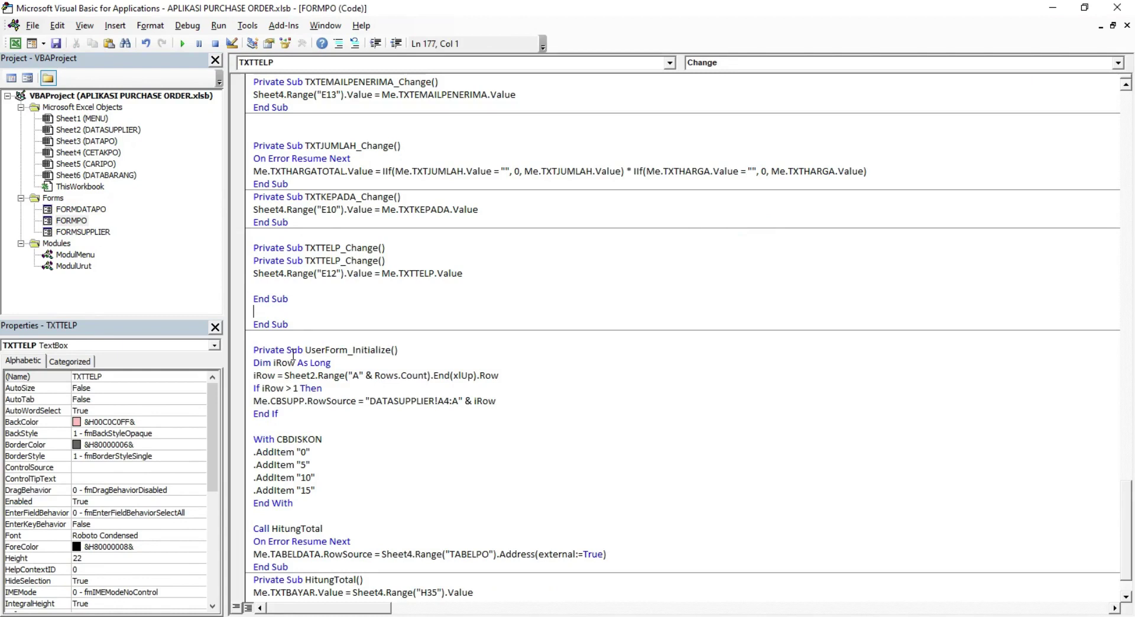
Step: Delete the duplicate TXTTELP_Change header, extra End Sub and blank lines
left_click_drag(253, 349, 289, 298)
key("Delete")
left_click(271, 287)
key("BackSpace")
left_click_drag(402, 258, 253, 260)
key("Delete")
key("BackSpace")
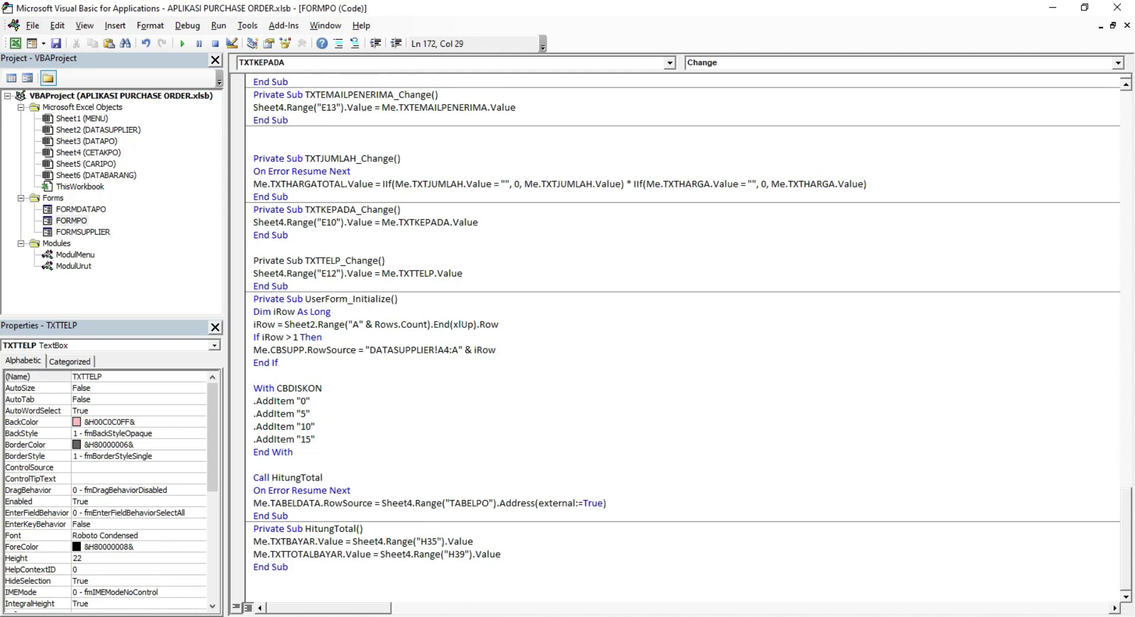
left_click(296, 248)
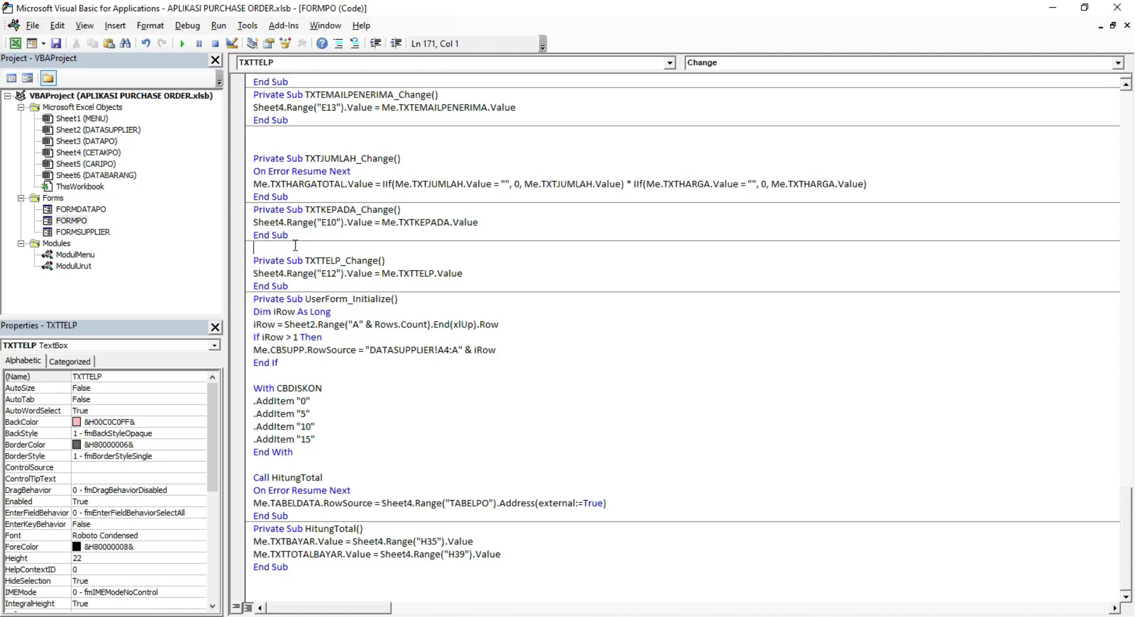
Step: Run FORMPO, tick 'Sama dengan data Perusahaan', check CETAKPO's Deliver To company details, then close it
key("BackSpace")
left_click(182, 43)
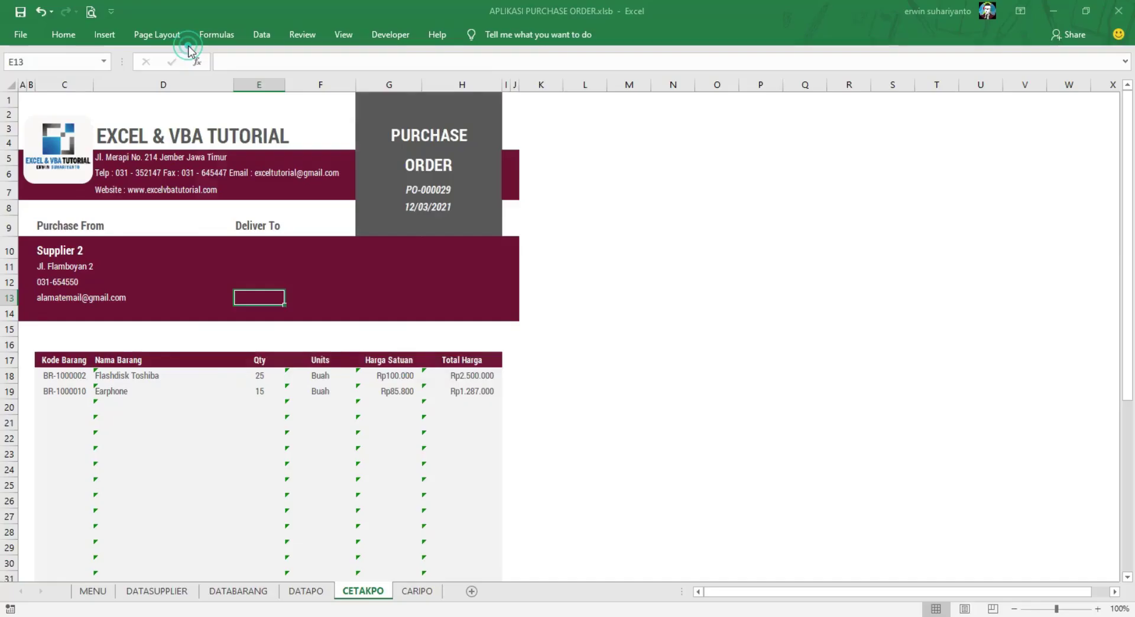
left_click(807, 177)
mouse_move(641, 96)
left_mouse_down()
mouse_move(859, 300)
mouse_move(833, 84)
left_mouse_up()
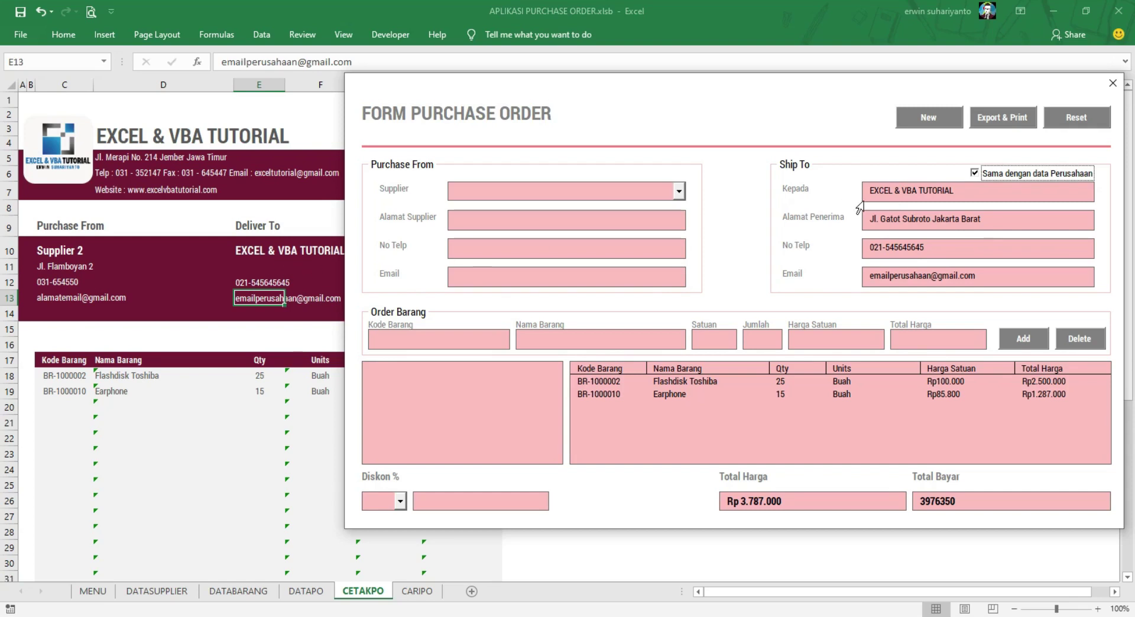
left_click(1113, 83)
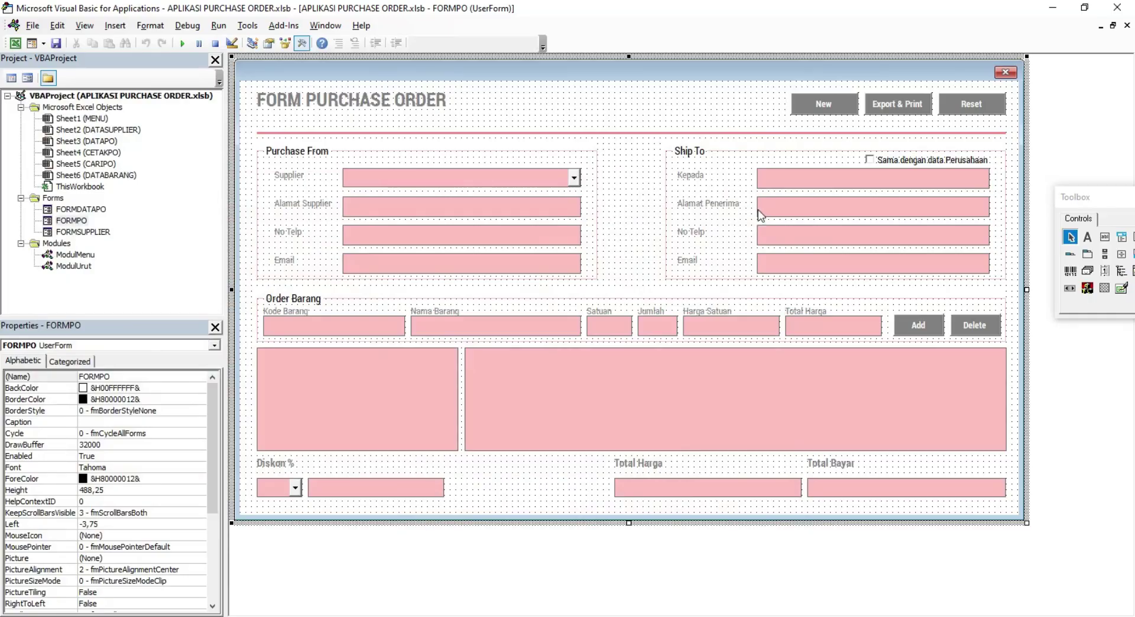
Step: Search the Word notes for TXTALAMAT and copy the TXTALAMAT_Change code block
key("alt+Tab")
left_click(58, 155)
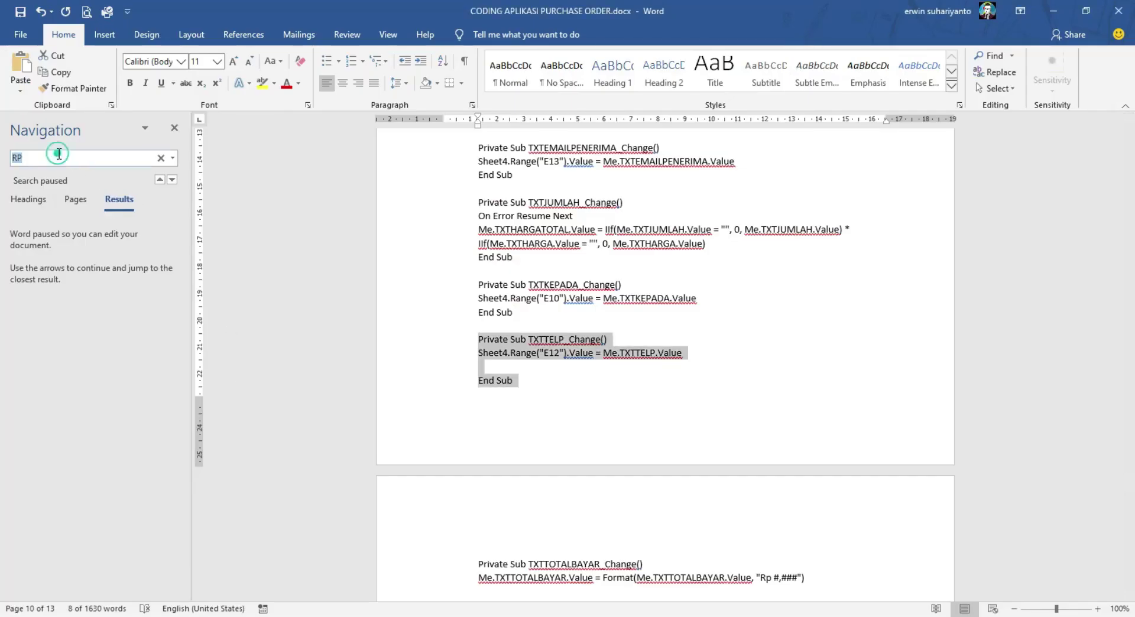
type("TXTALAMAT")
key("Return")
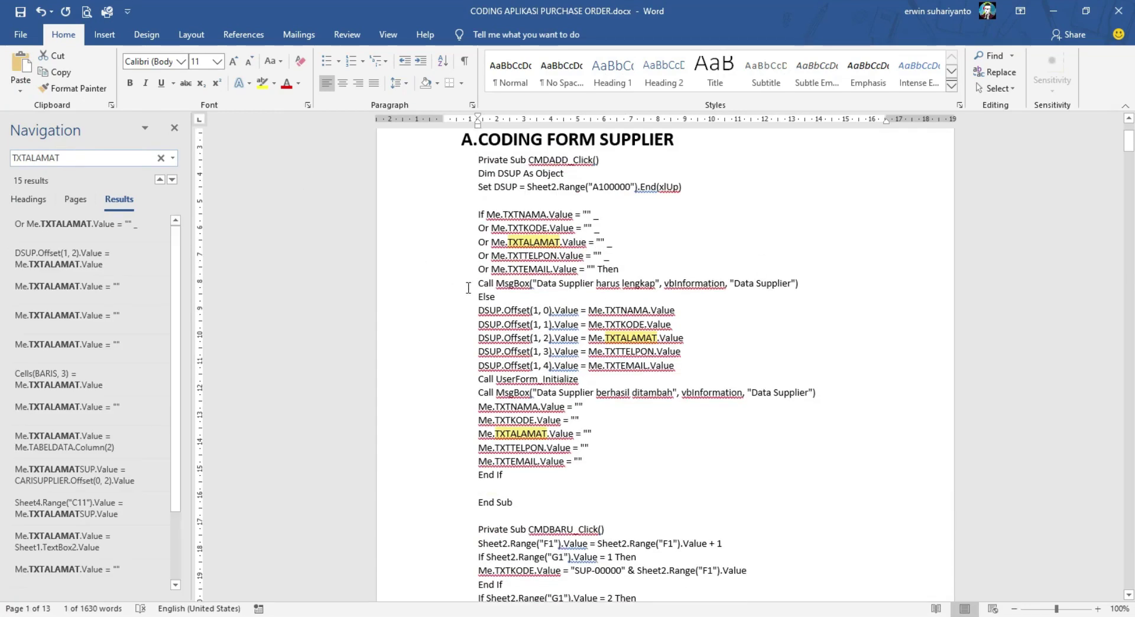
scroll(148, 386, "down", 3)
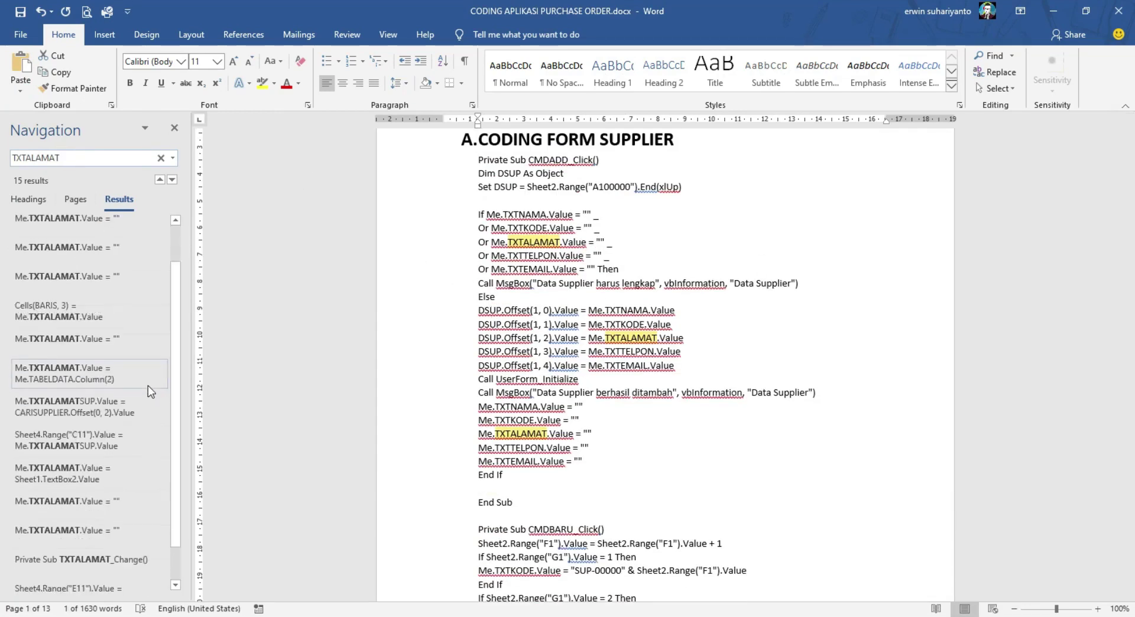
left_click(133, 539)
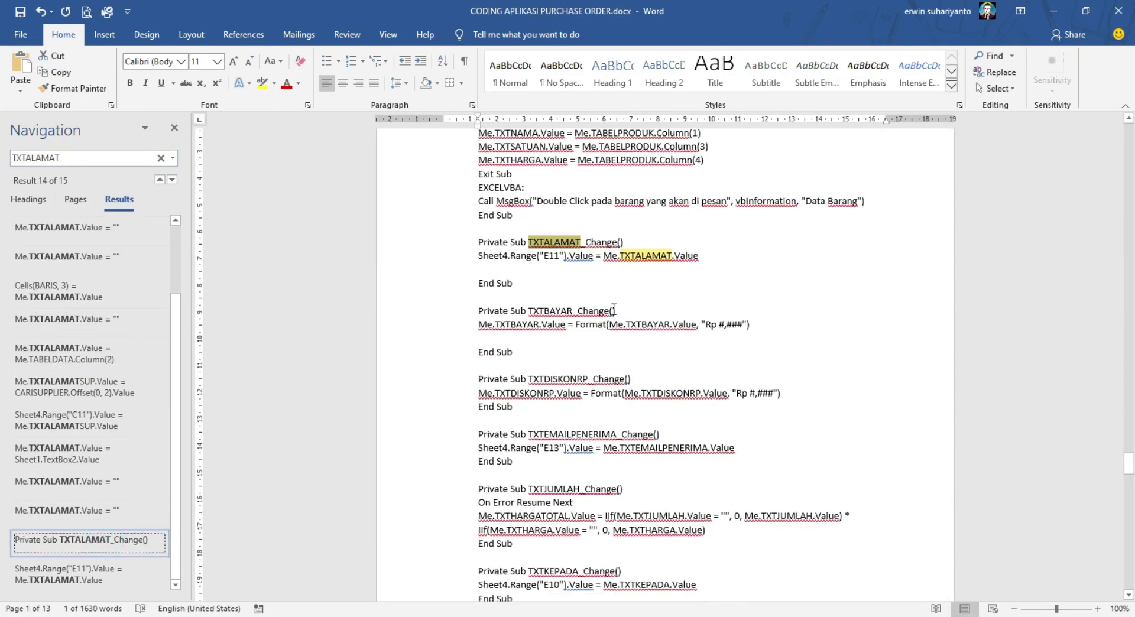
left_click_drag(478, 242, 482, 296)
right_click(495, 246)
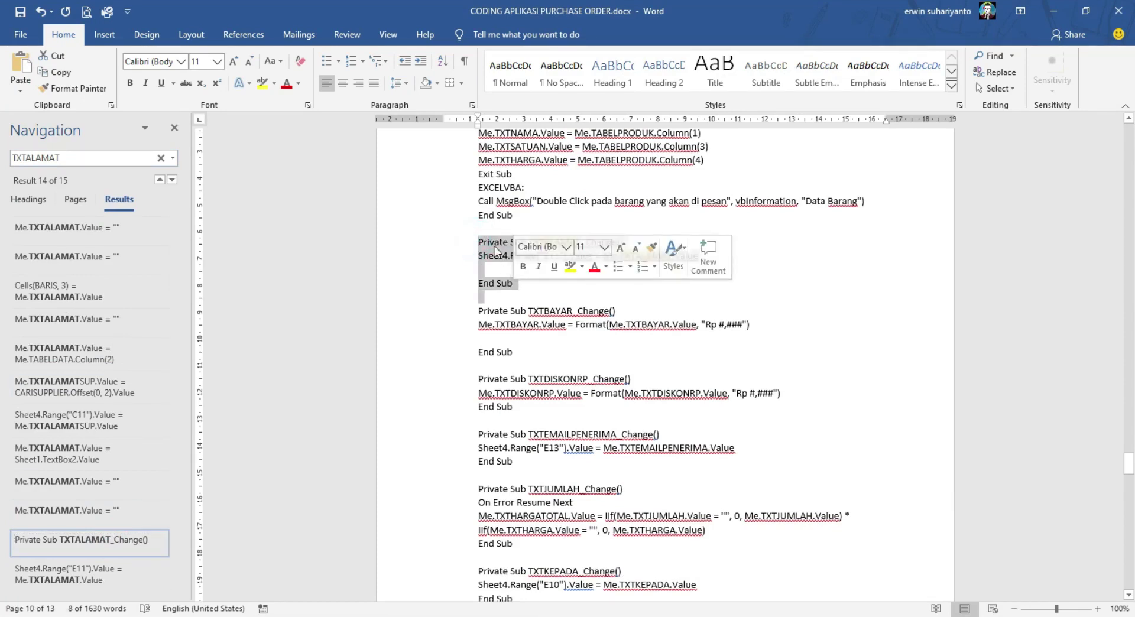
left_click(525, 275)
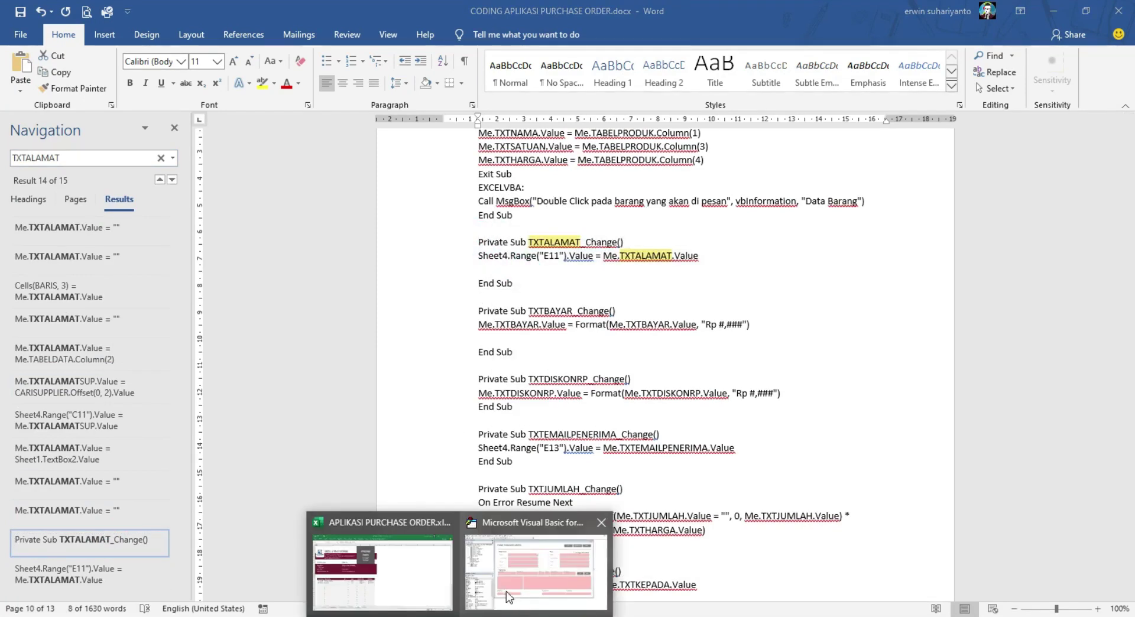
Step: Paste the code into the TXTALAMAT_Change procedure in the VBA editor
left_click(509, 592)
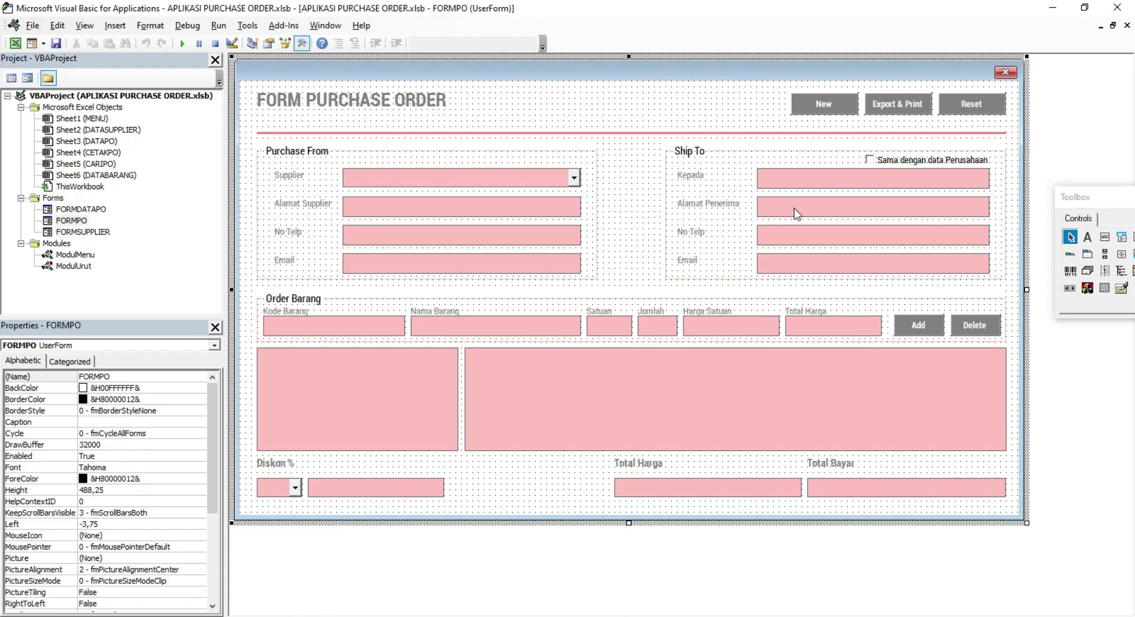
double_click(793, 207)
right_click(259, 95)
left_click(298, 134)
Step: Remove the extra End Sub, blank lines and duplicate TXTALAMAT_Change header
left_click(250, 147)
left_click_drag(346, 175, 331, 147)
key("Delete")
key("Delete")
key("Up")
key("Up")
key("Delete")
left_click_drag(408, 94, 253, 95)
key("Delete")
key("Delete")
Step: Test-run FORMPO with company Ship To, Supplier 2 and Diskon 5, noting Total Bayar 3976350
left_click(187, 46)
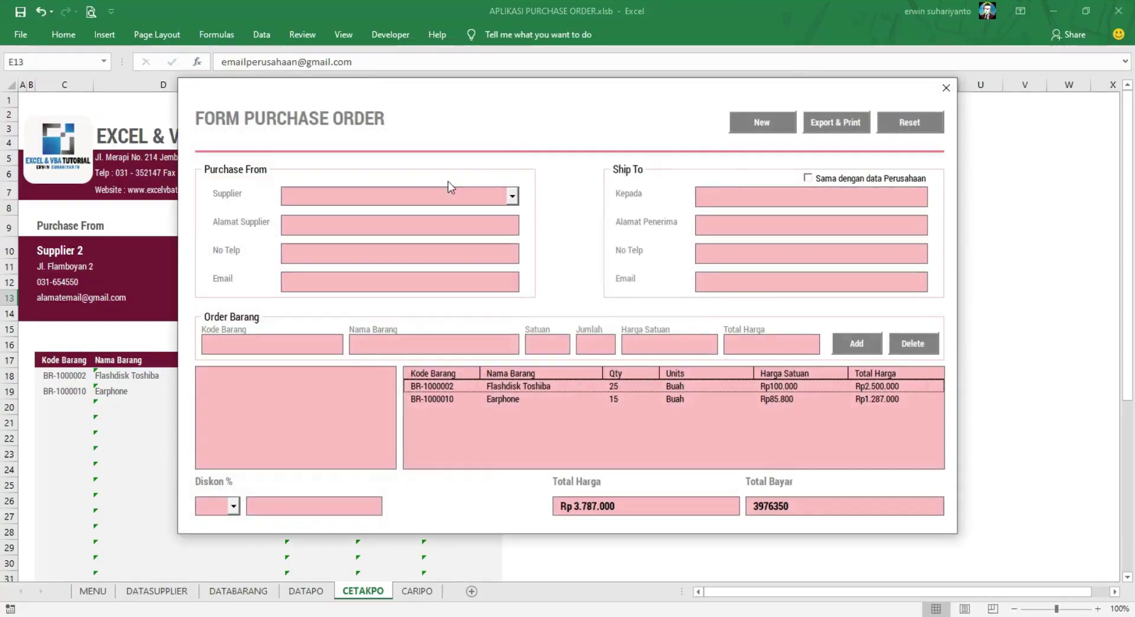
left_click(805, 178)
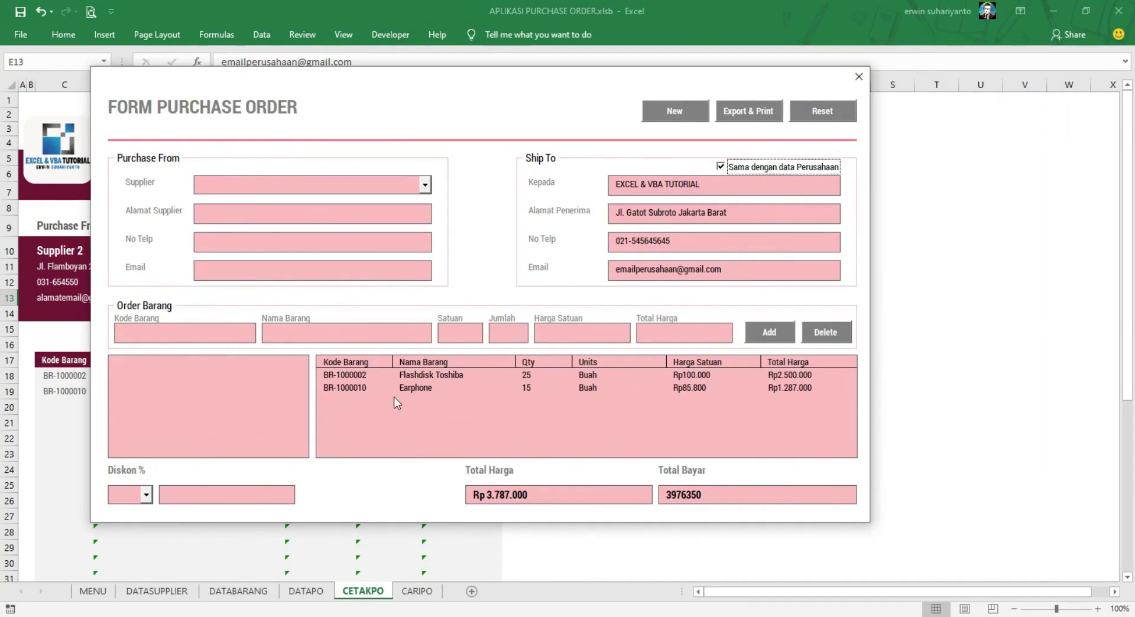
left_click(145, 494)
left_click(127, 518)
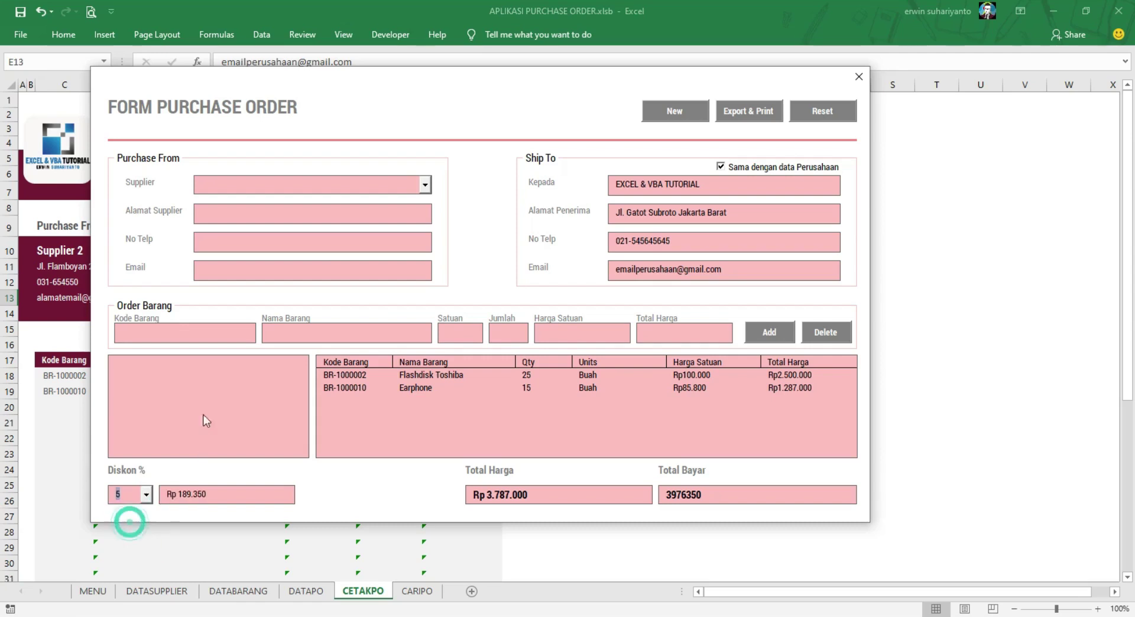
left_click(425, 185)
left_click(343, 214)
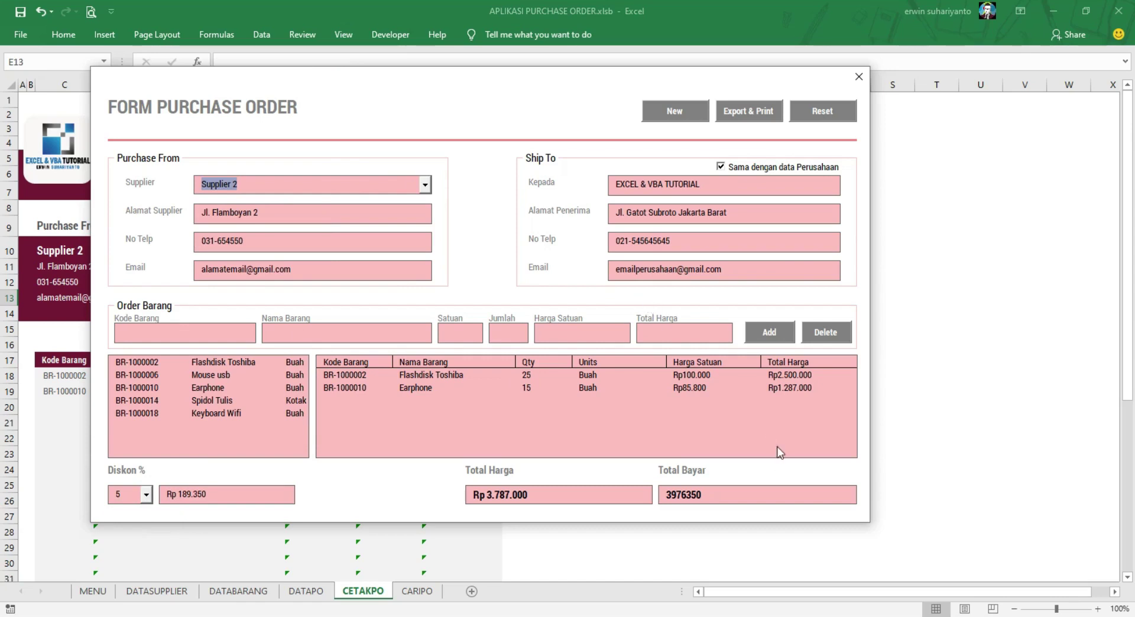
left_click(732, 501)
left_click(859, 79)
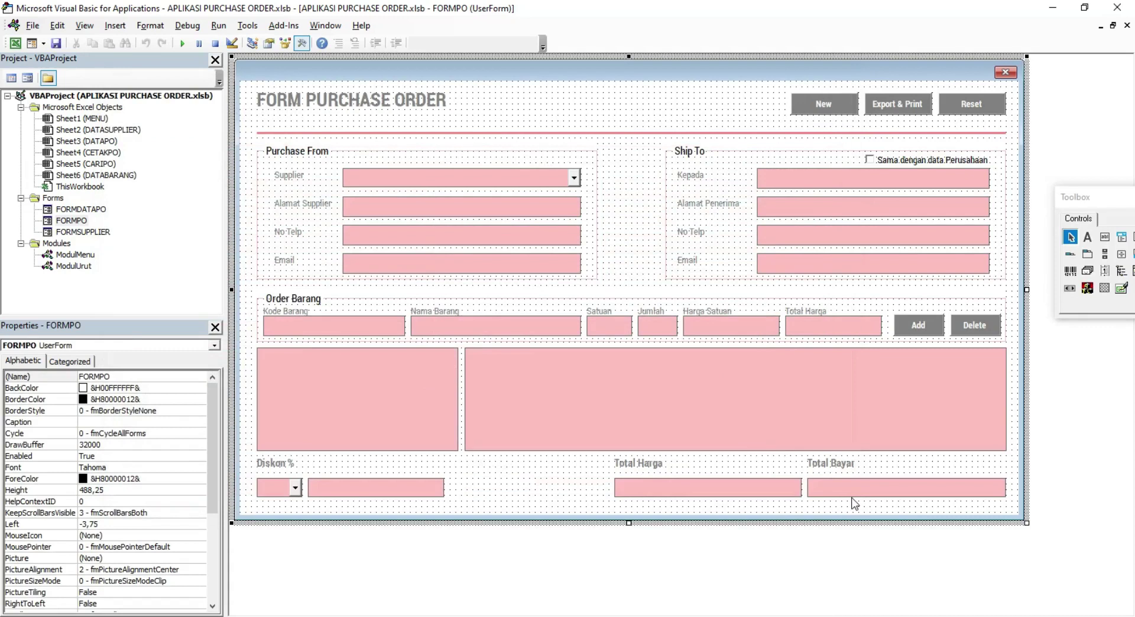
Step: Find and copy the TXTTOTALBAYAR_Change procedure in the Word notes
left_click(850, 493)
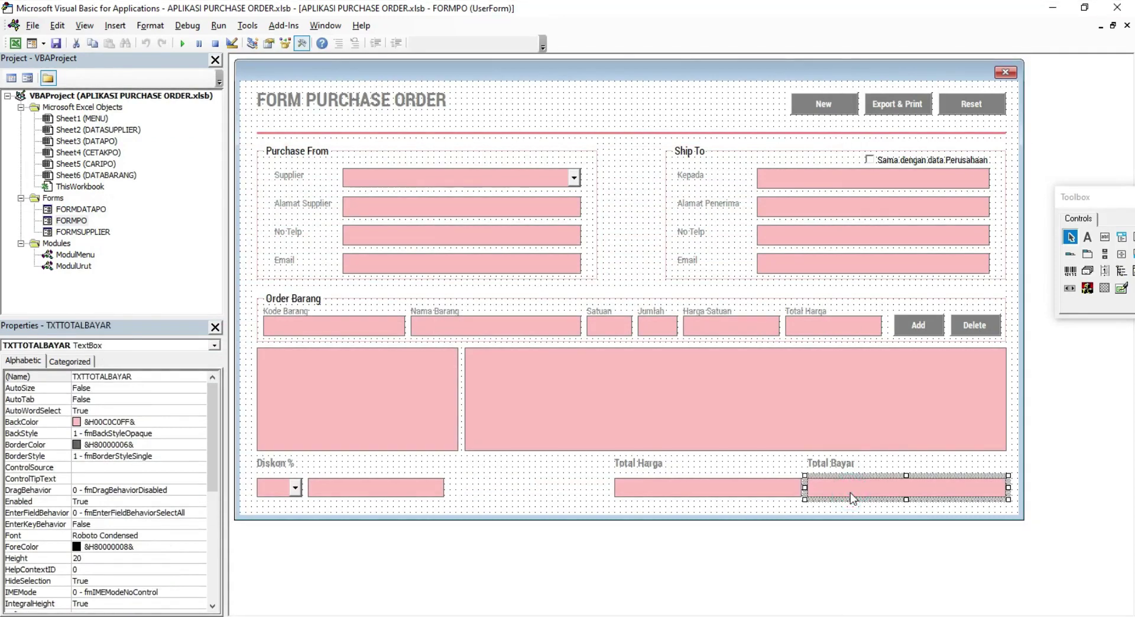
left_click(564, 609)
left_click(67, 158)
type("TXTTOTAL")
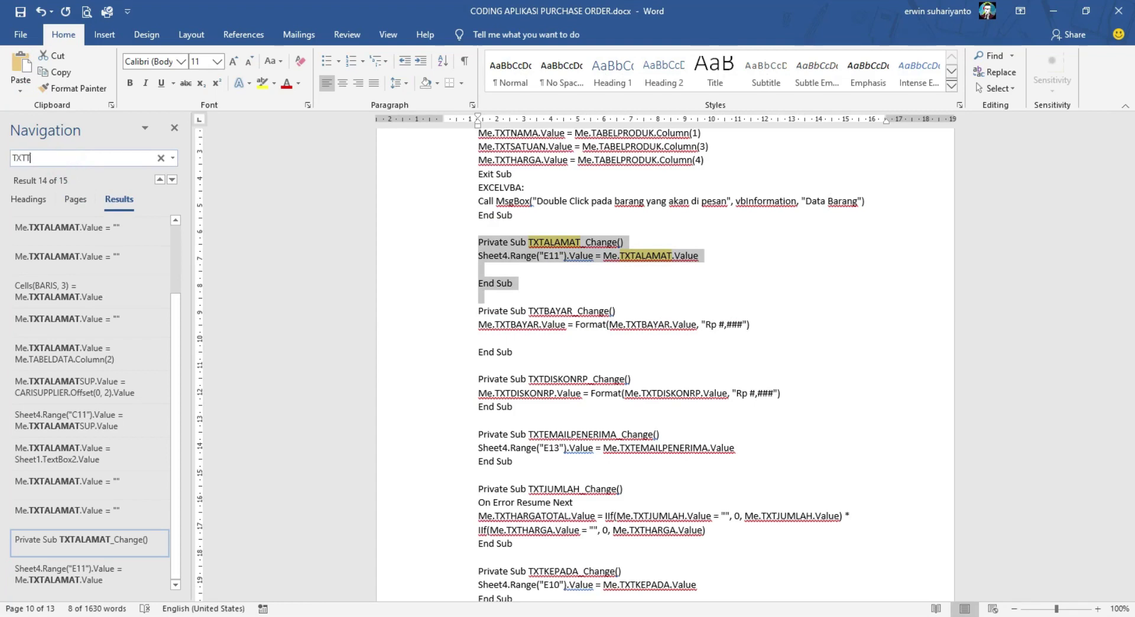
type("BAYAR")
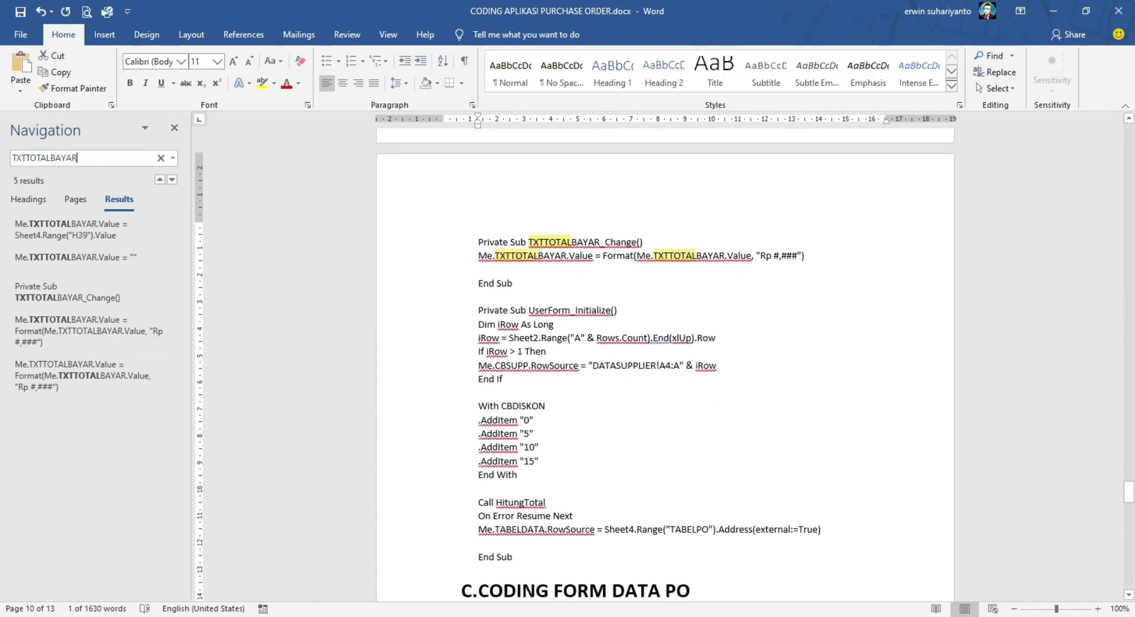
left_click(94, 304)
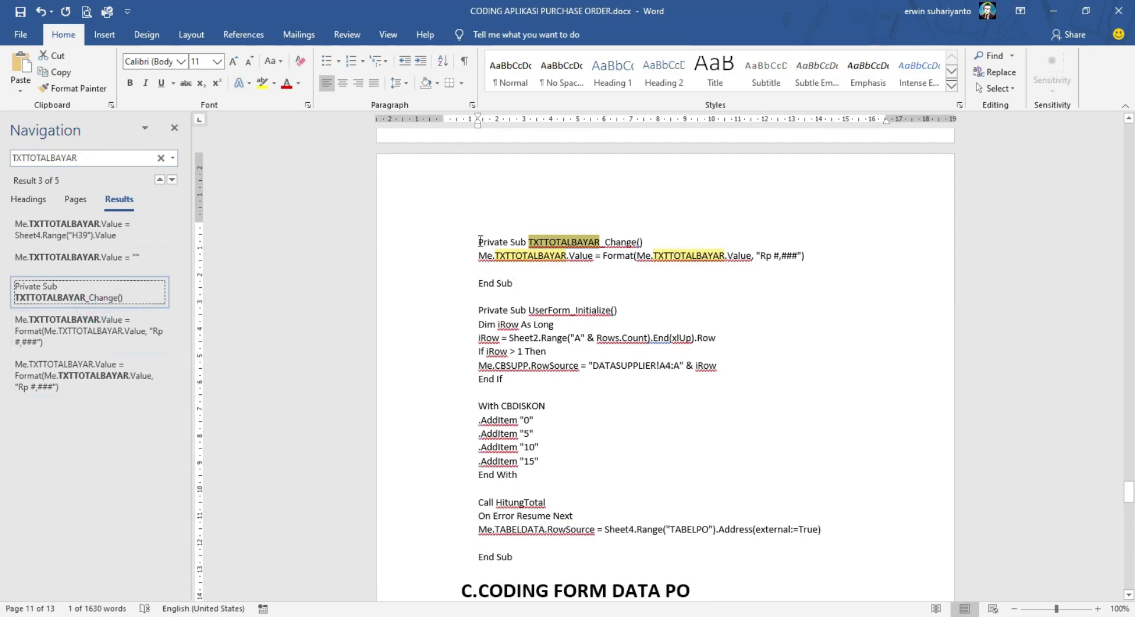
left_click_drag(479, 242, 520, 285)
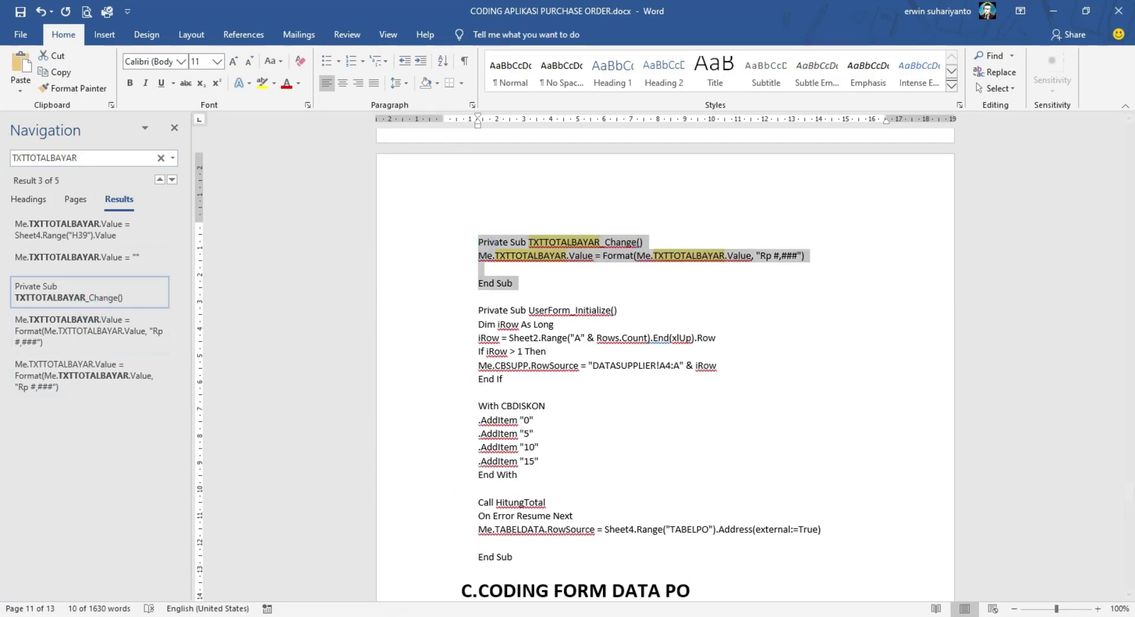
Step: Paste it as the Total Bayar box's Change handler, remove duplicate lines, and rerun the form
mouse_move(456, 615)
left_click(502, 578)
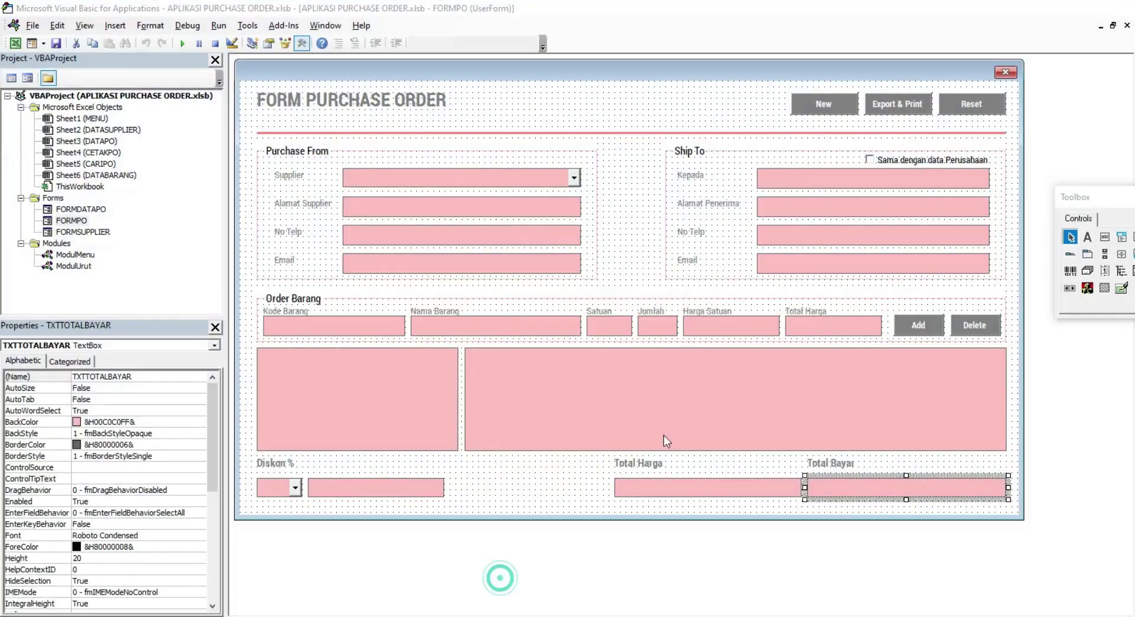
double_click(853, 496)
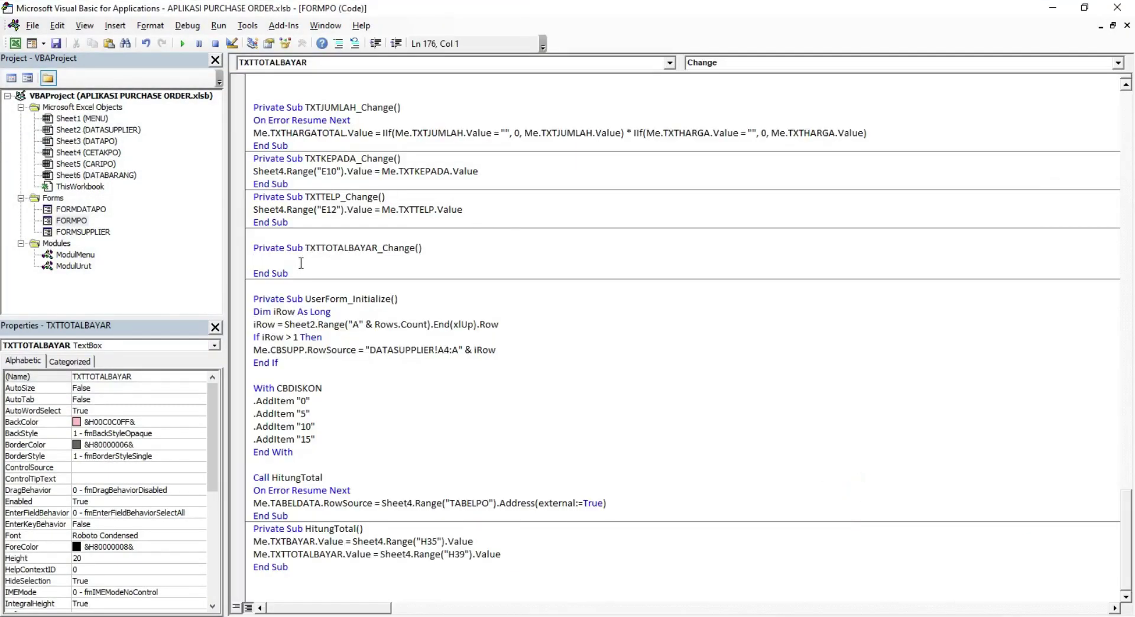
key("ctrl+v")
left_click_drag(296, 327, 243, 307)
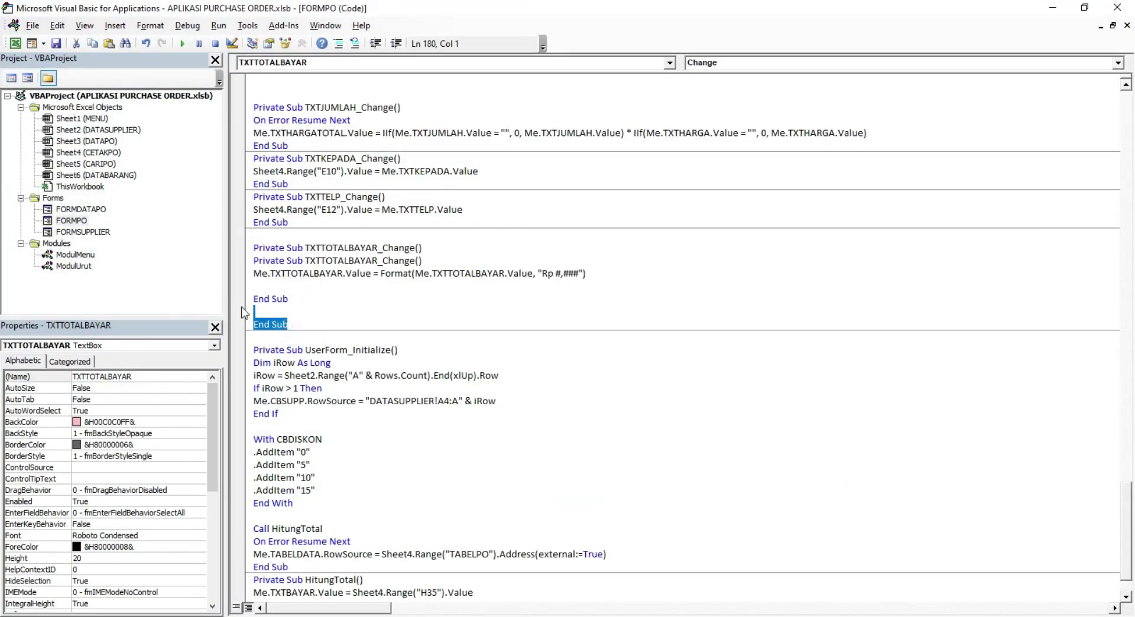
key("Delete")
key("Delete")
left_click(261, 287)
key("BackSpace")
left_click_drag(435, 258, 252, 261)
key("Delete")
key("Delete")
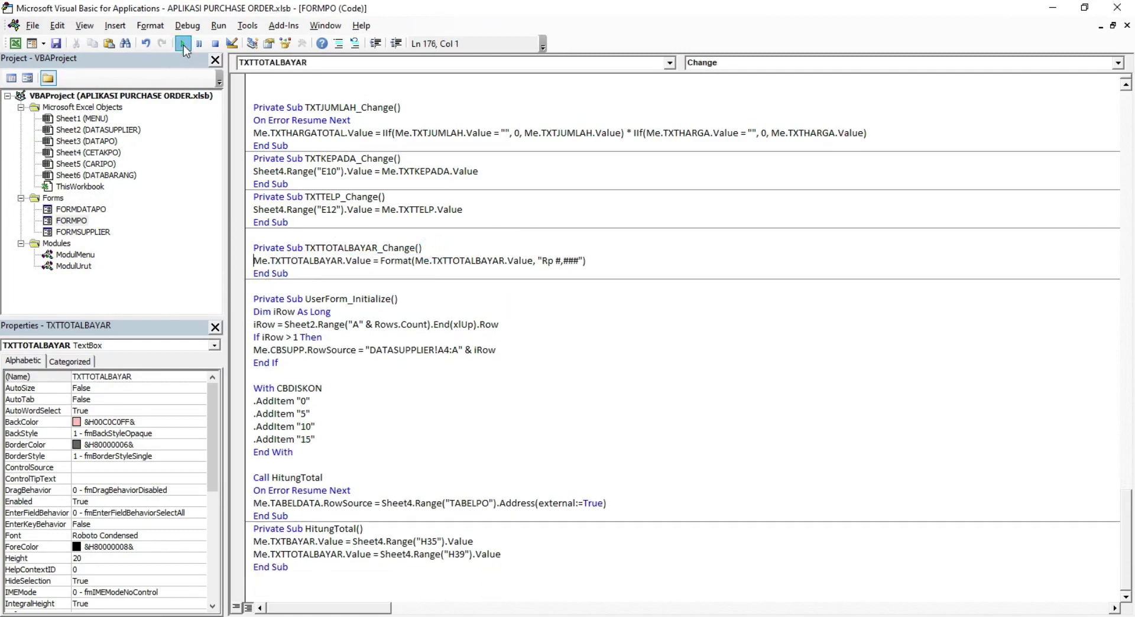
left_click(183, 44)
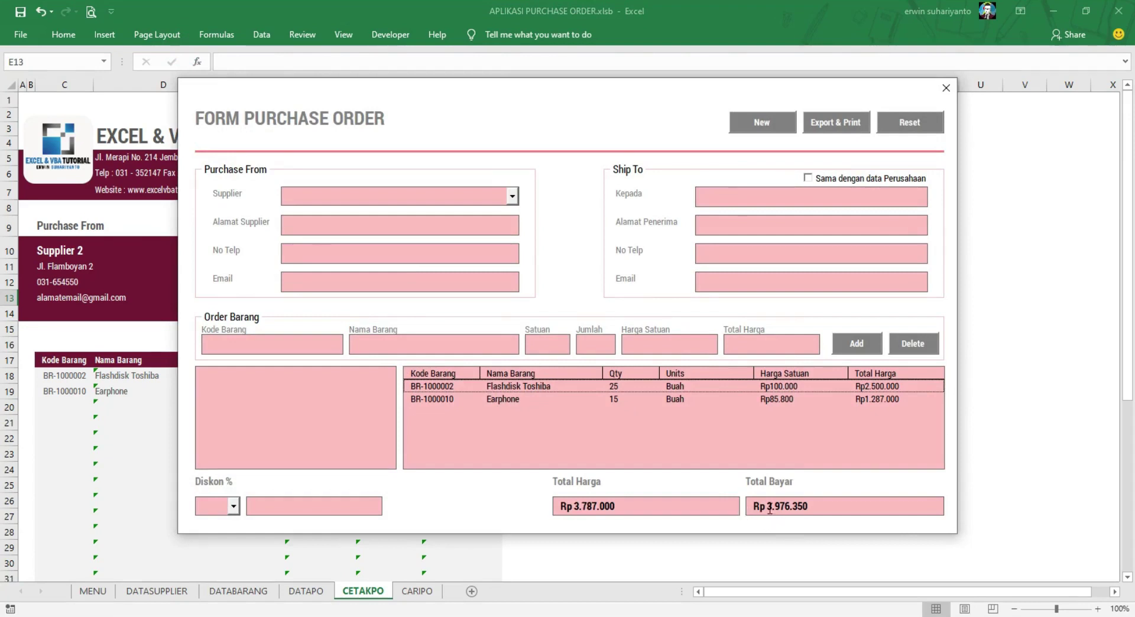
Step: Close the form, go to Excel's CETAKPO sheet, and open its Print Preview
left_click(946, 88)
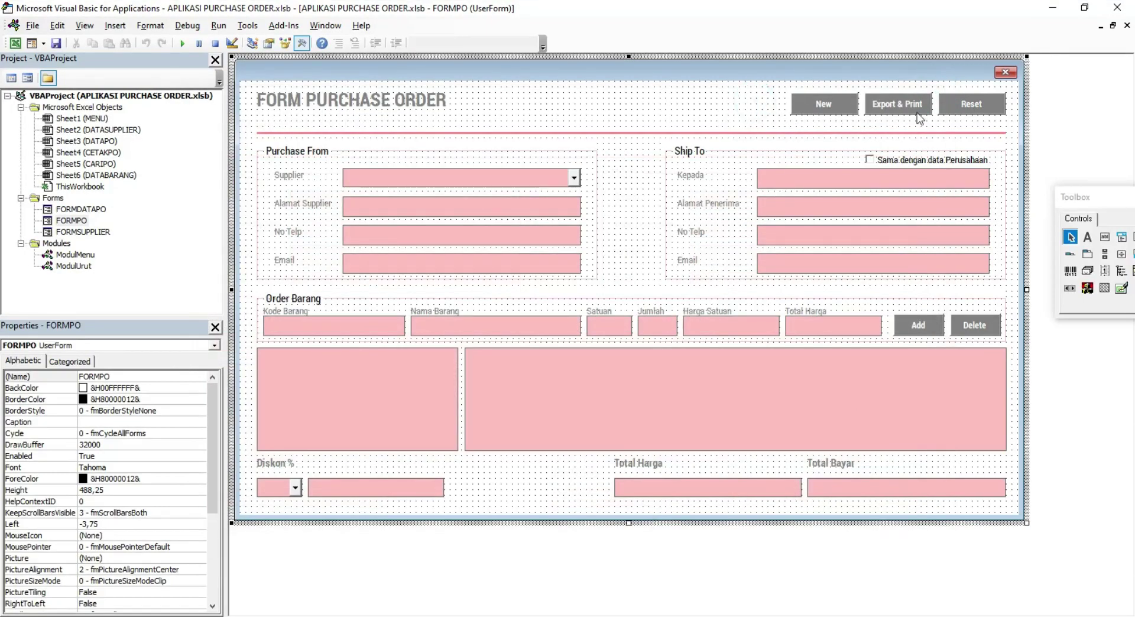
left_click(904, 104)
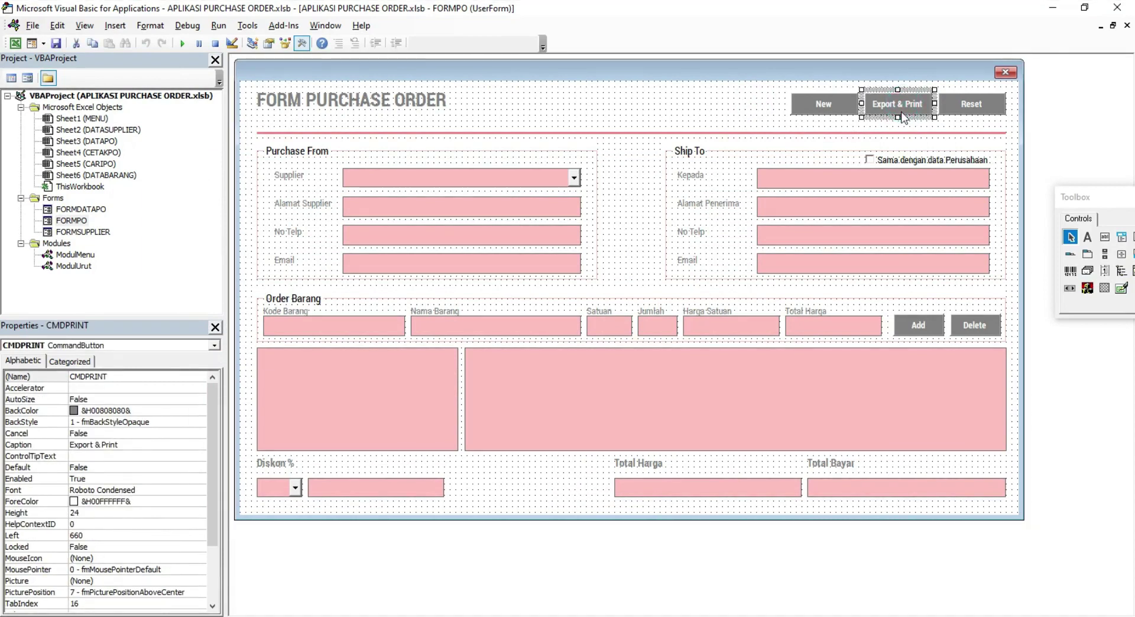
left_click(460, 616)
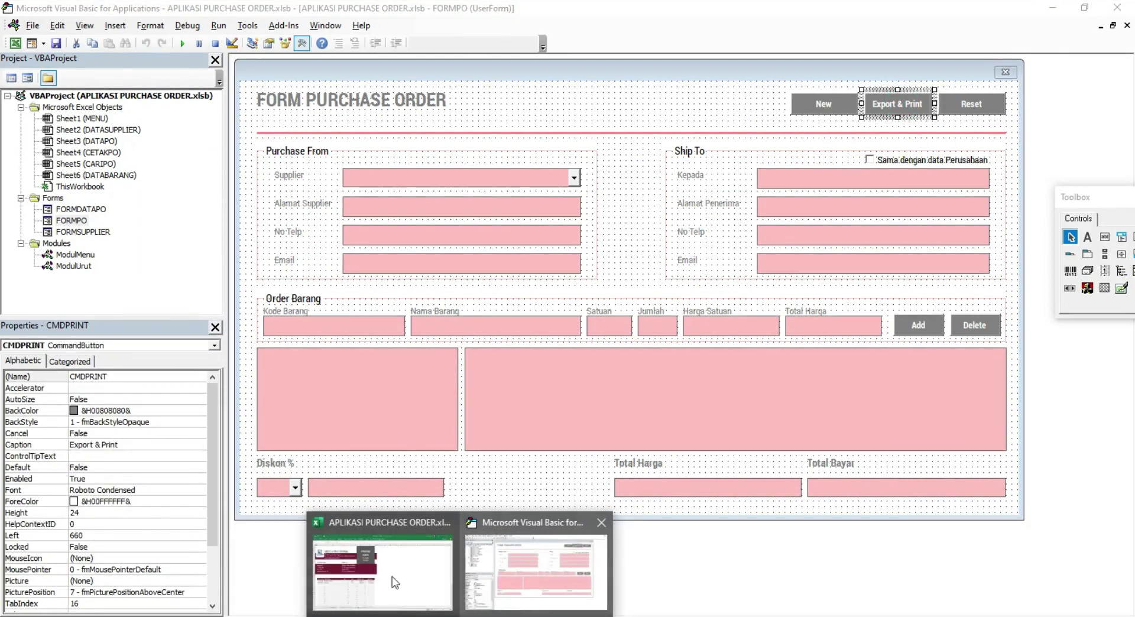
left_click(417, 572)
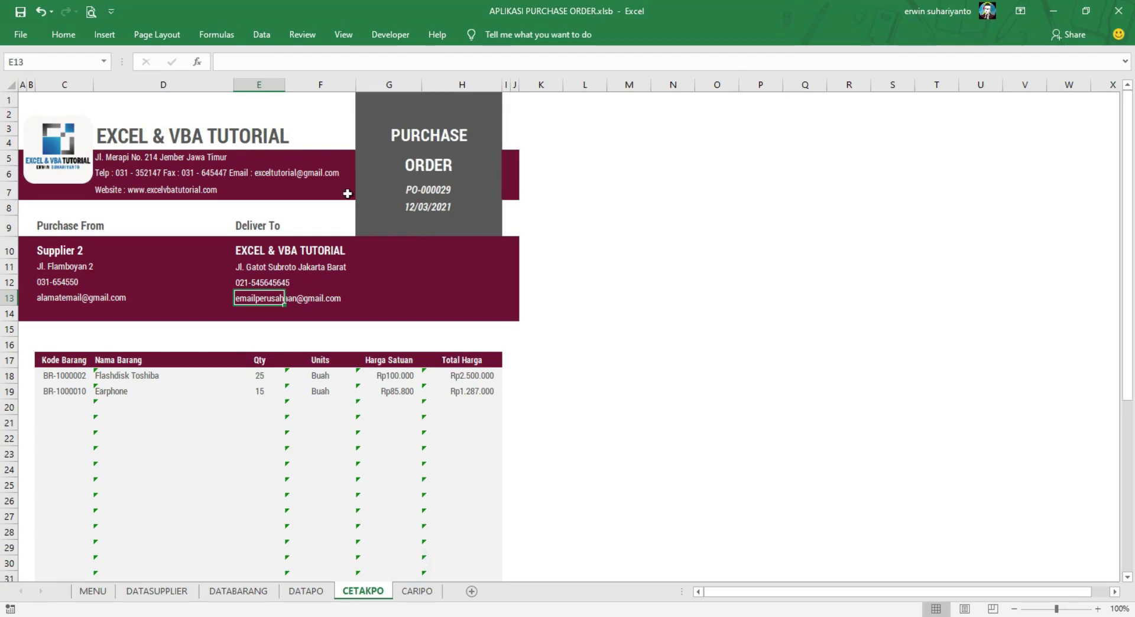
left_click(602, 156)
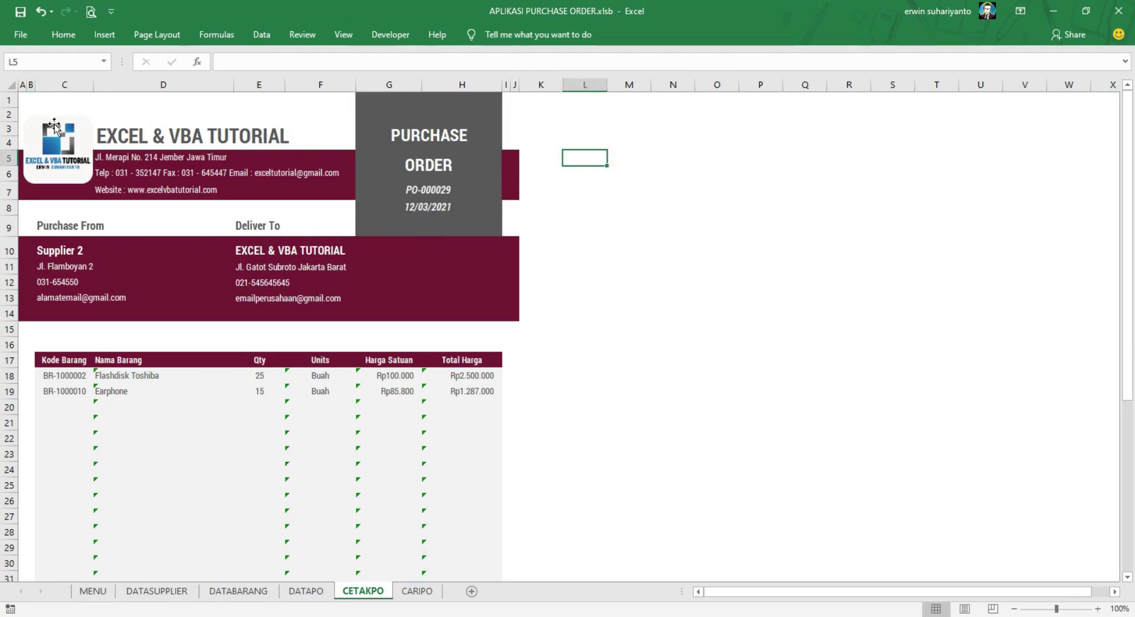
scroll(60, 94, "down", 2)
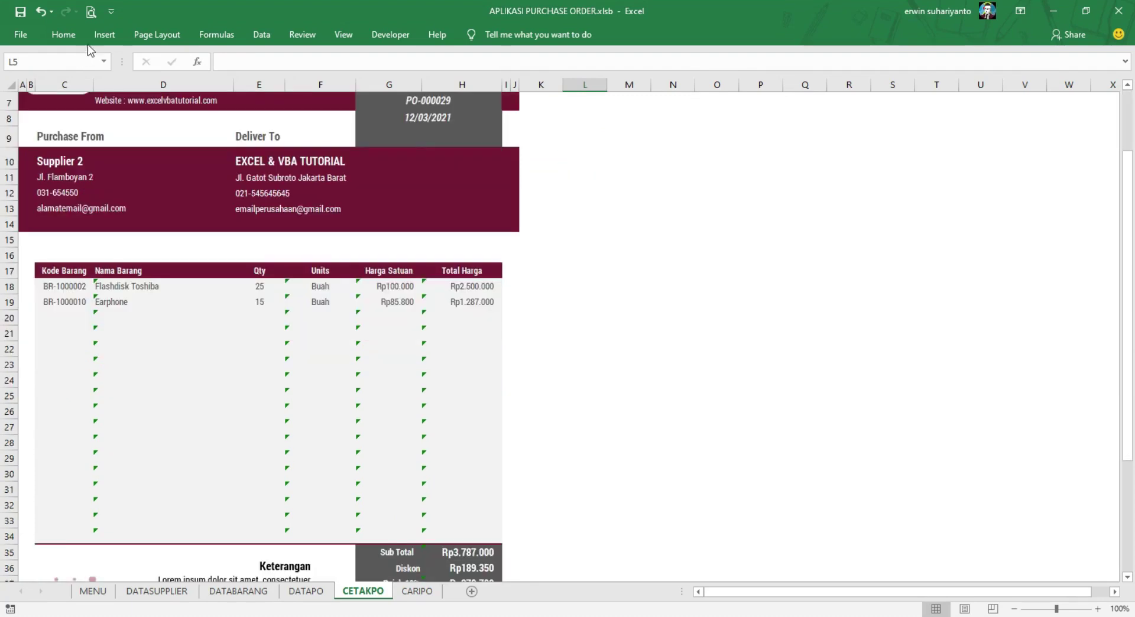
left_click(91, 13)
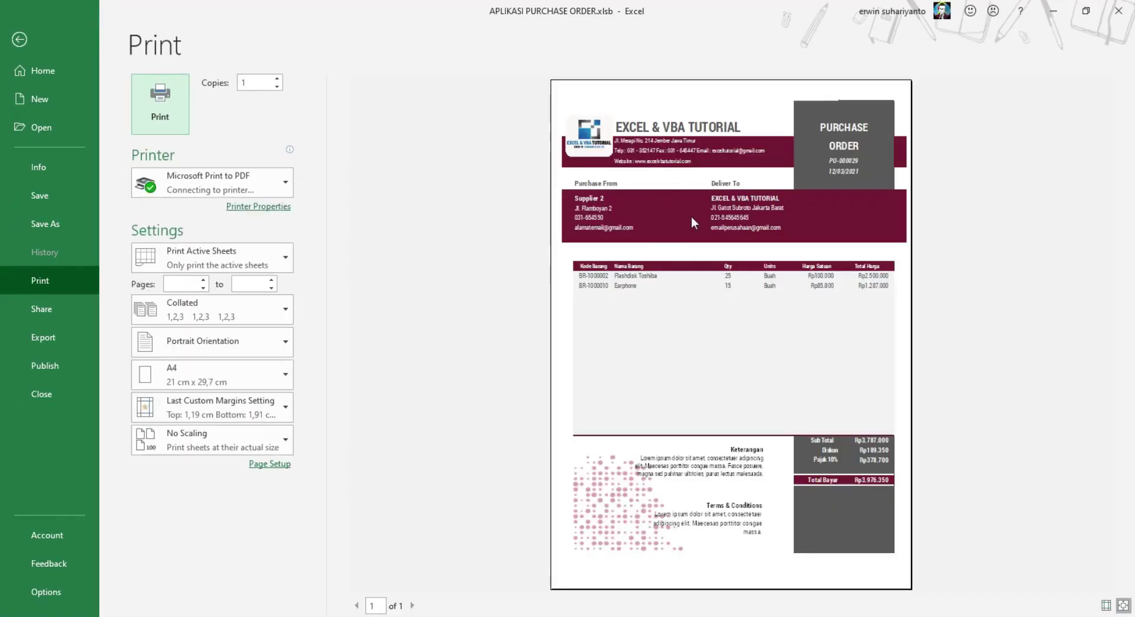
Step: Exit Print Preview and scroll CETAKPO to its Sub Total, Diskon, Pajak 10% and Total Bayar rows
left_click(23, 41)
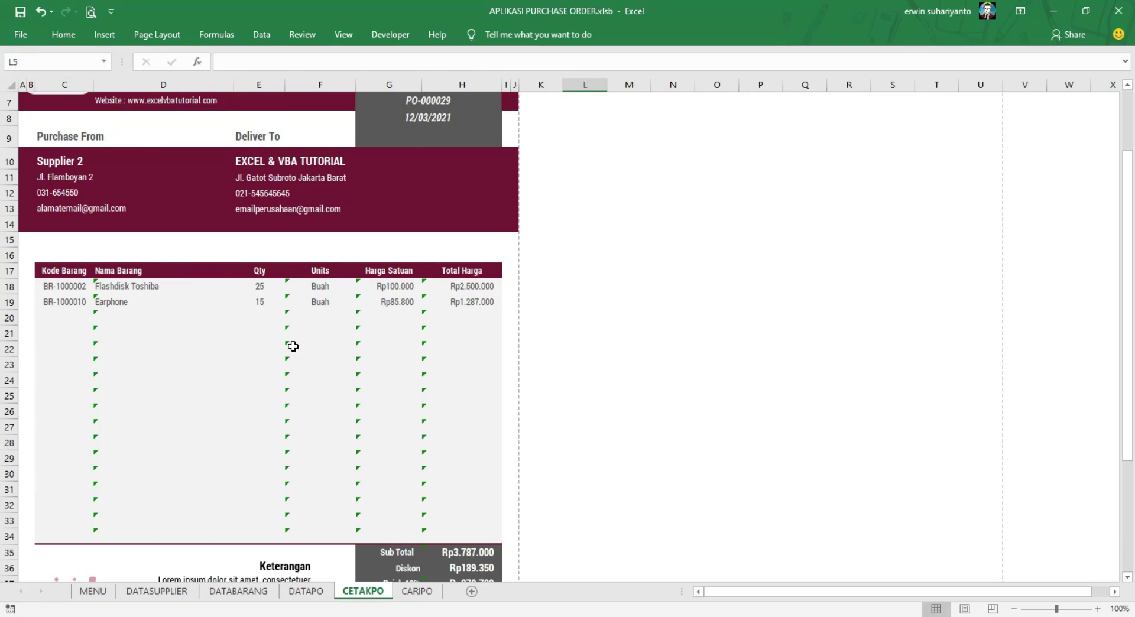
scroll(299, 341, "down", 4)
scroll(299, 341, "up", 4)
scroll(441, 286, "down", 4)
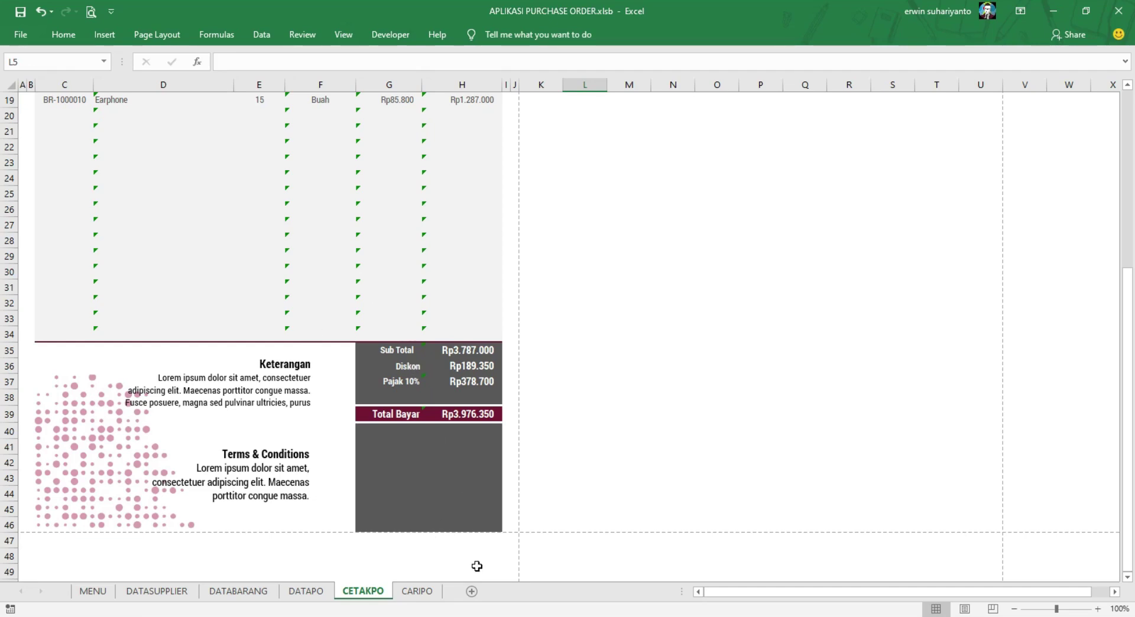
mouse_move(461, 609)
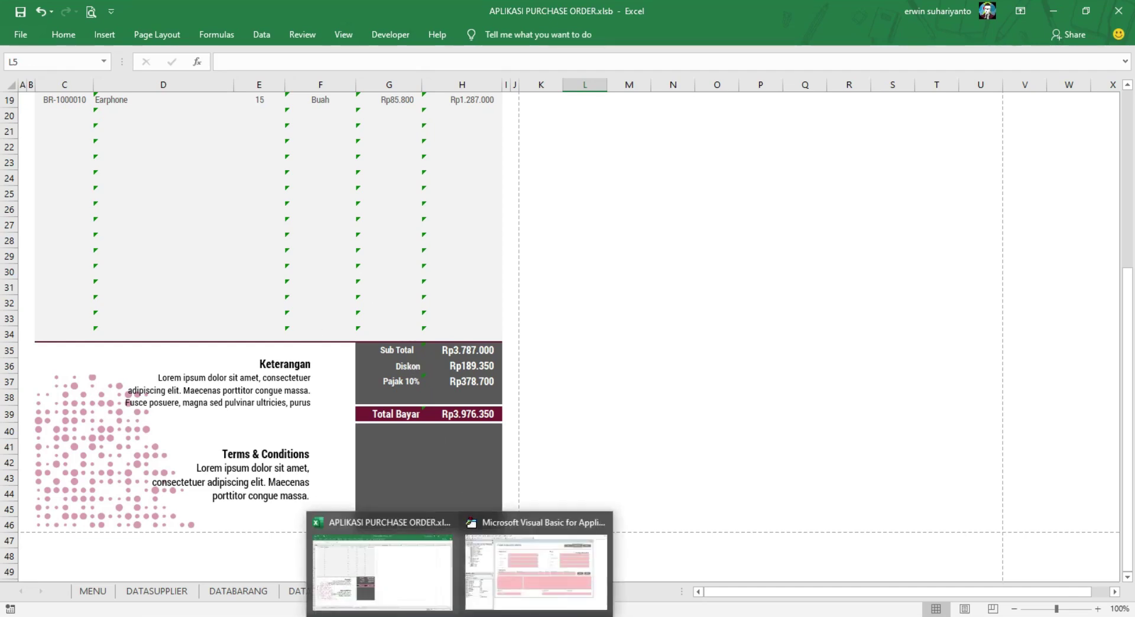
left_click(514, 576)
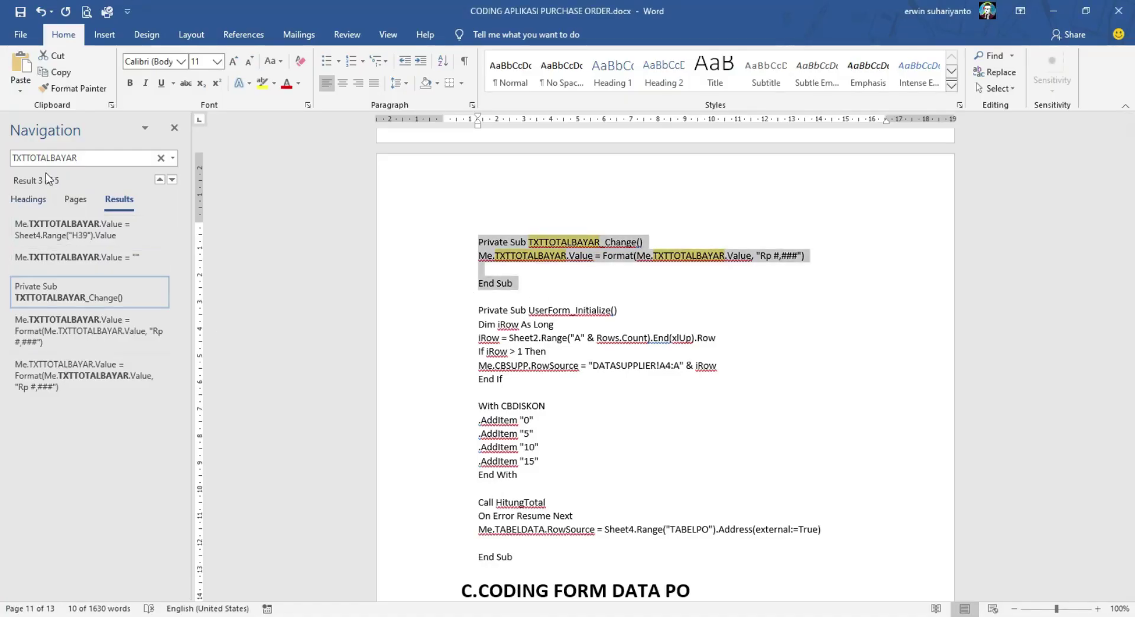
Step: Search the Word notes for EXPORT and review the ExportPDF routine
double_click(87, 157)
type("E")
type("XPORT")
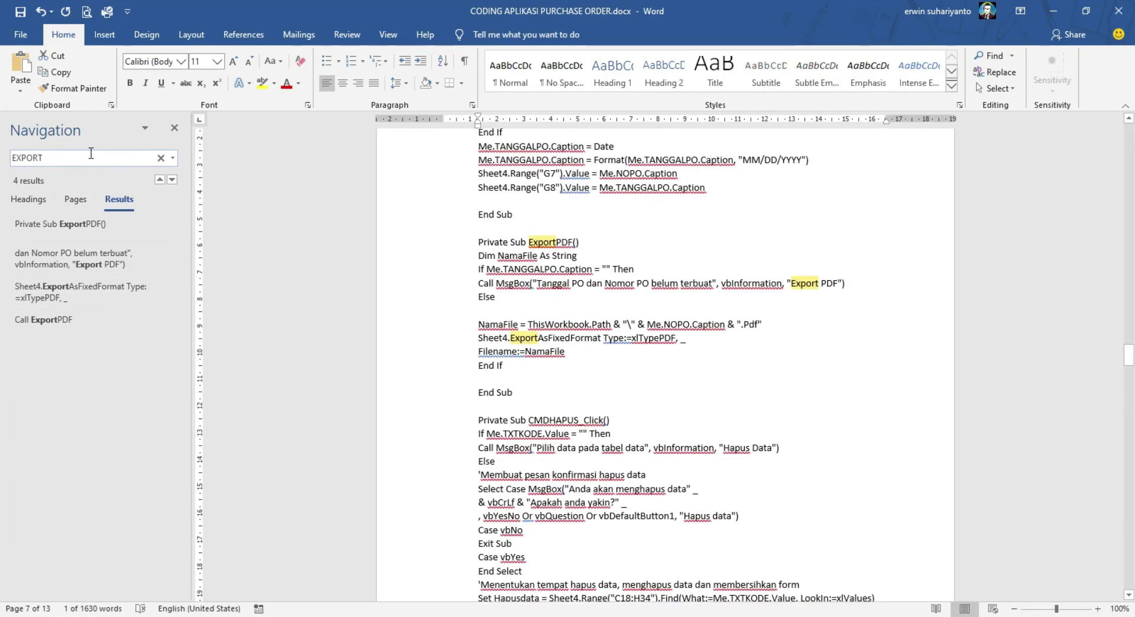
left_click(552, 283)
scroll(553, 284, "up", 3)
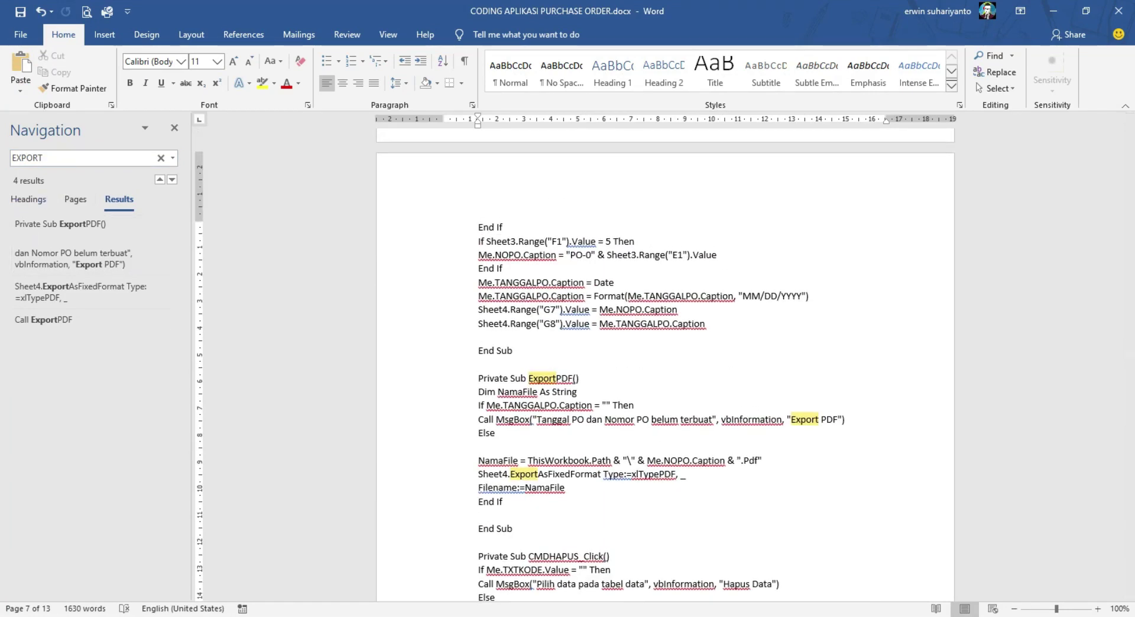
left_click(511, 587)
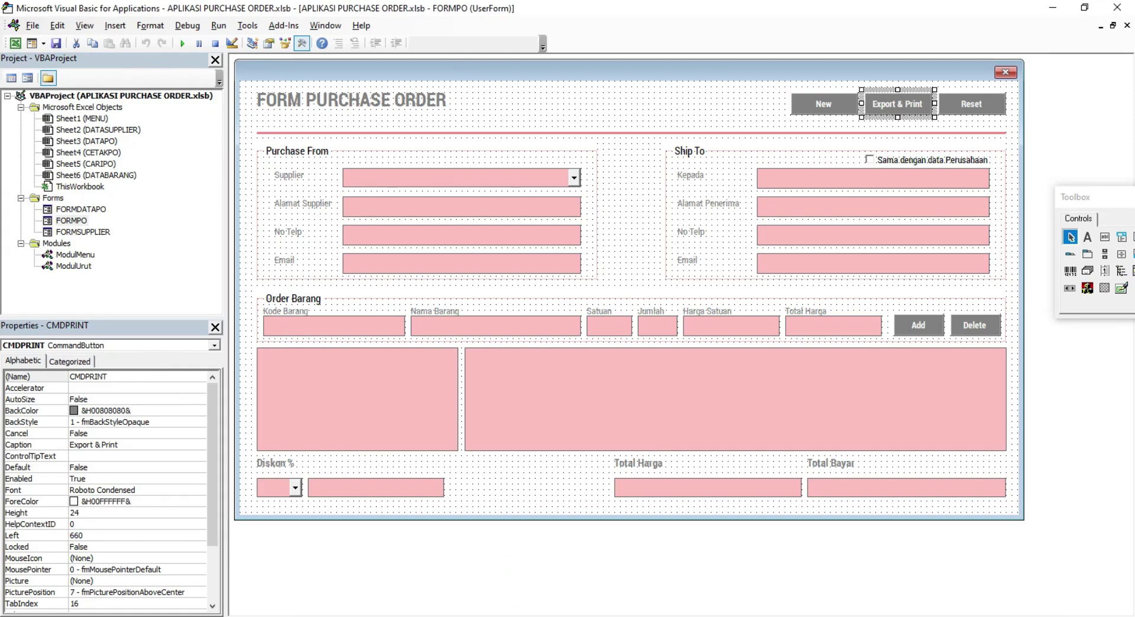
Step: Search the Word notes for CMDPRINT and copy the whole CMDPRINT_Click procedure
key("alt+Tab")
left_click(68, 155)
type("CMDPRINT")
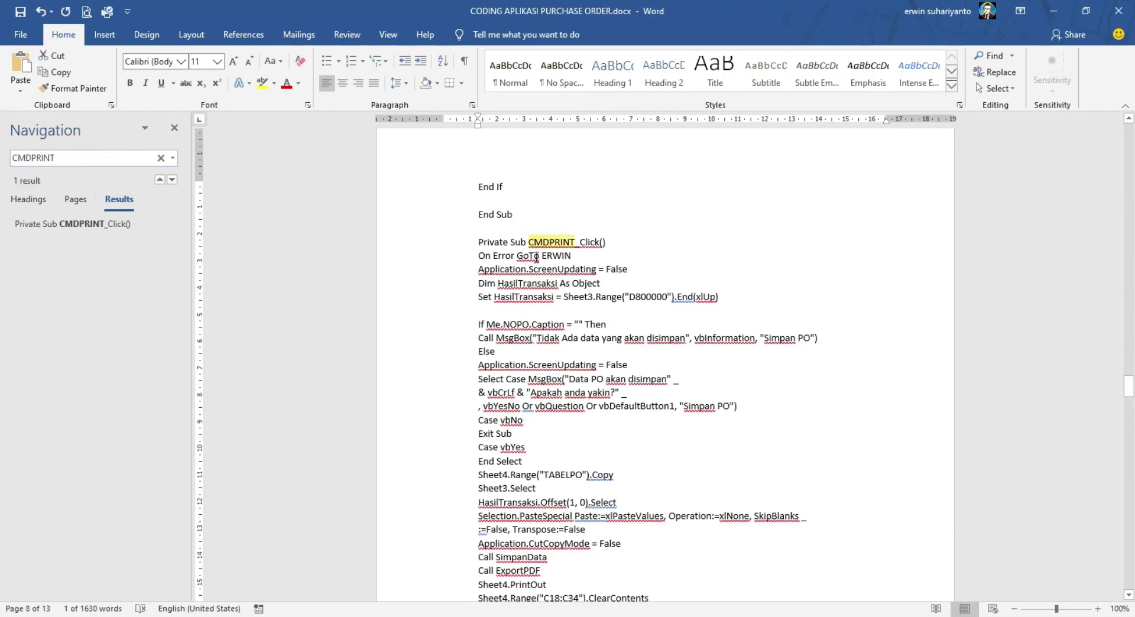
left_click_drag(479, 239, 528, 451)
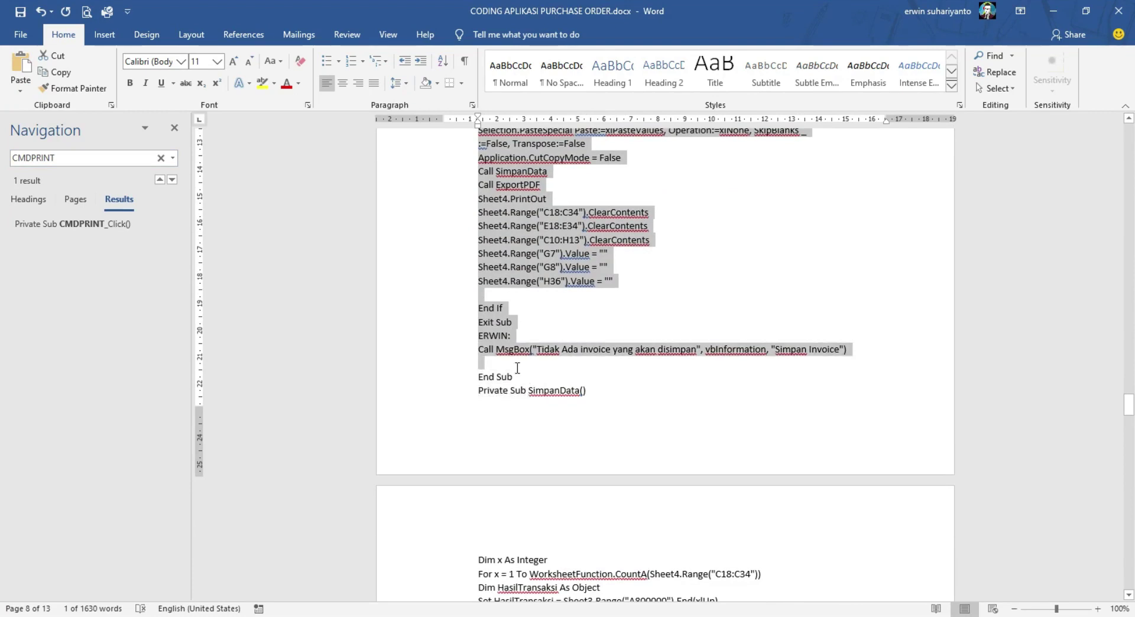
right_click(545, 237)
left_click(580, 267)
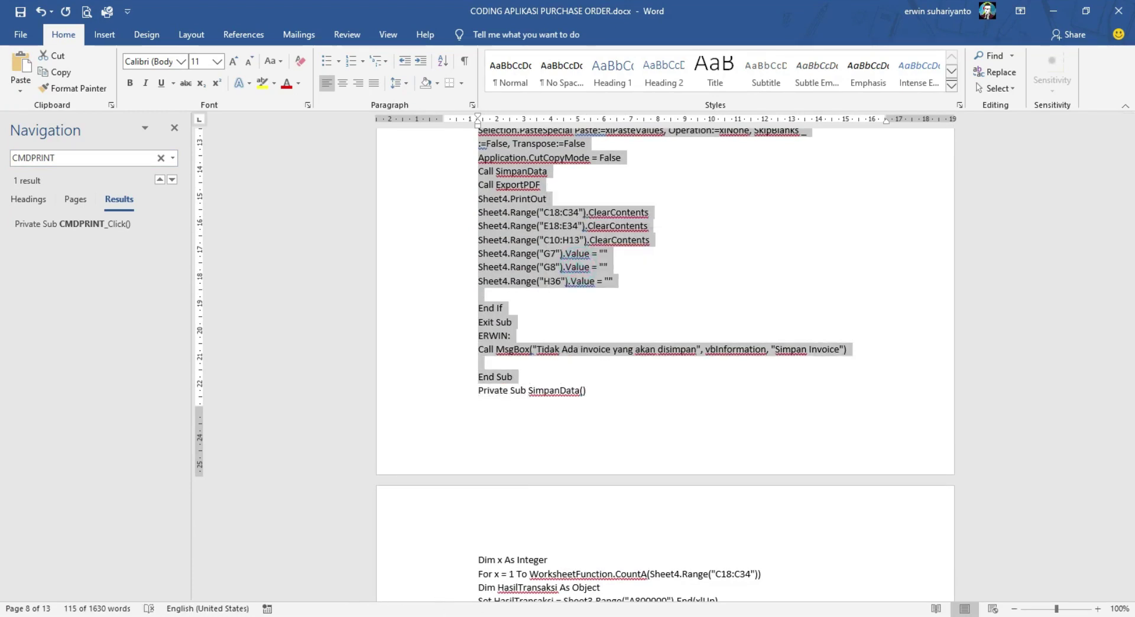
Step: Paste the code into the Export & Print button's CMDPRINT_Click handler
left_click(459, 615)
left_click(515, 601)
left_click(970, 107)
left_click(887, 109)
double_click(887, 110)
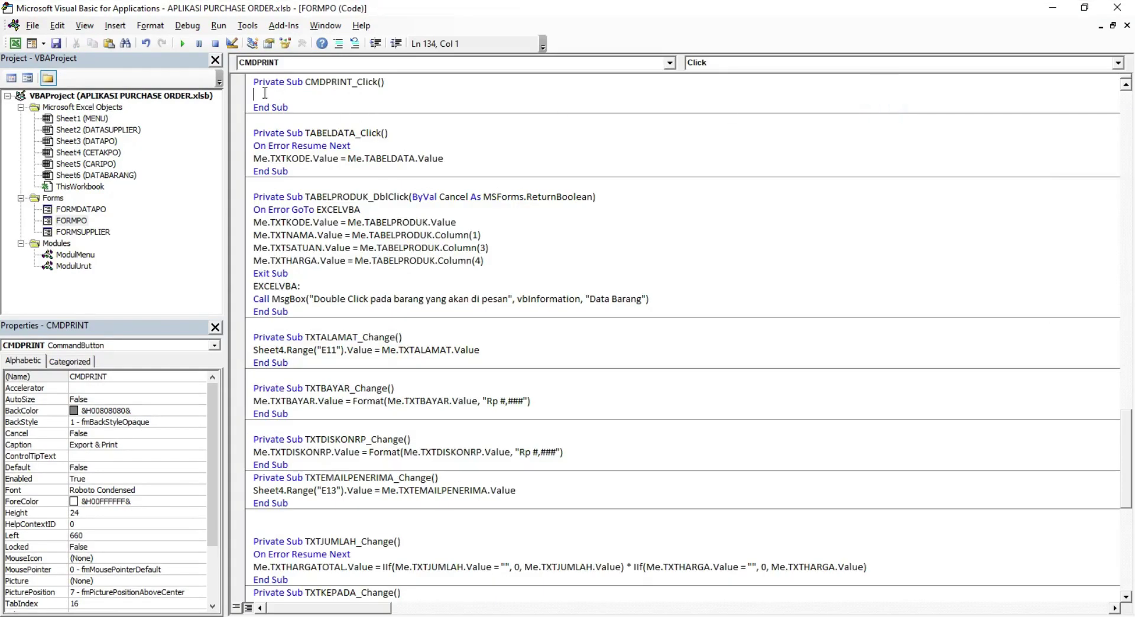
right_click(265, 93)
left_click(289, 127)
Step: Delete the duplicate CMDPRINT_Click header, extra End Sub and blank lines
left_click_drag(405, 89, 211, 97)
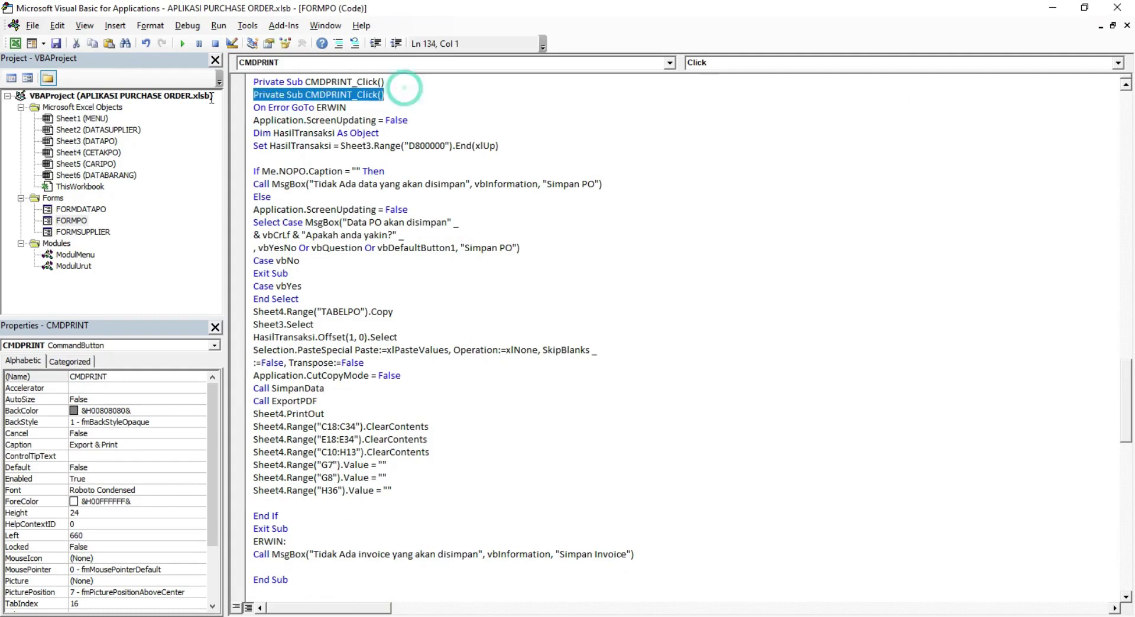
key("Delete")
key("Delete")
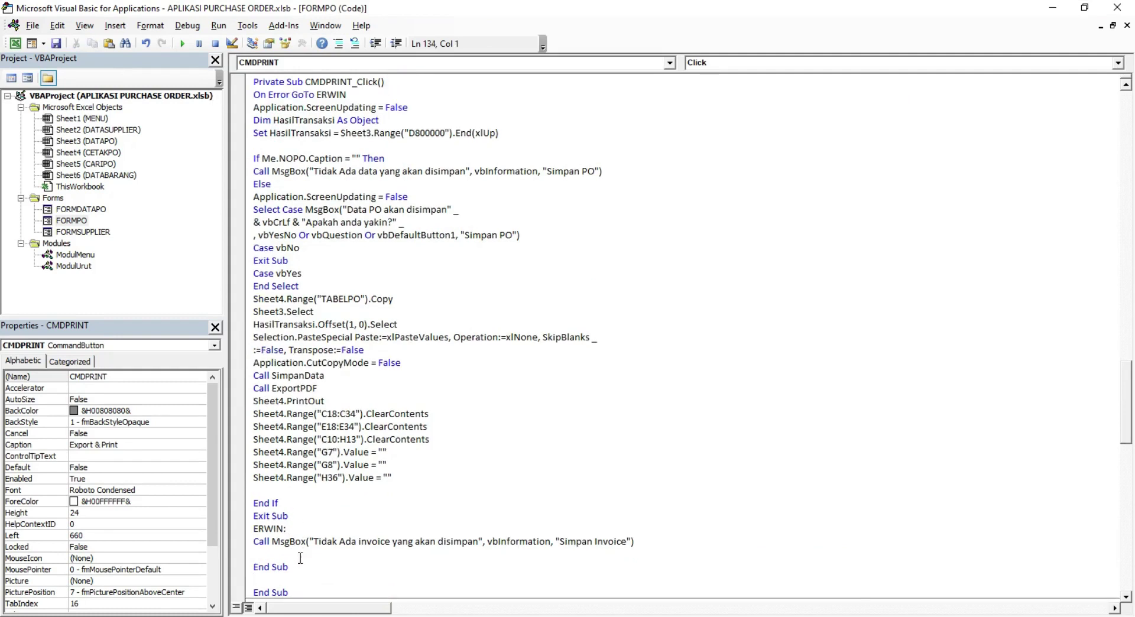
scroll(300, 558, "down", 2)
left_click_drag(299, 519, 254, 510)
key("Delete")
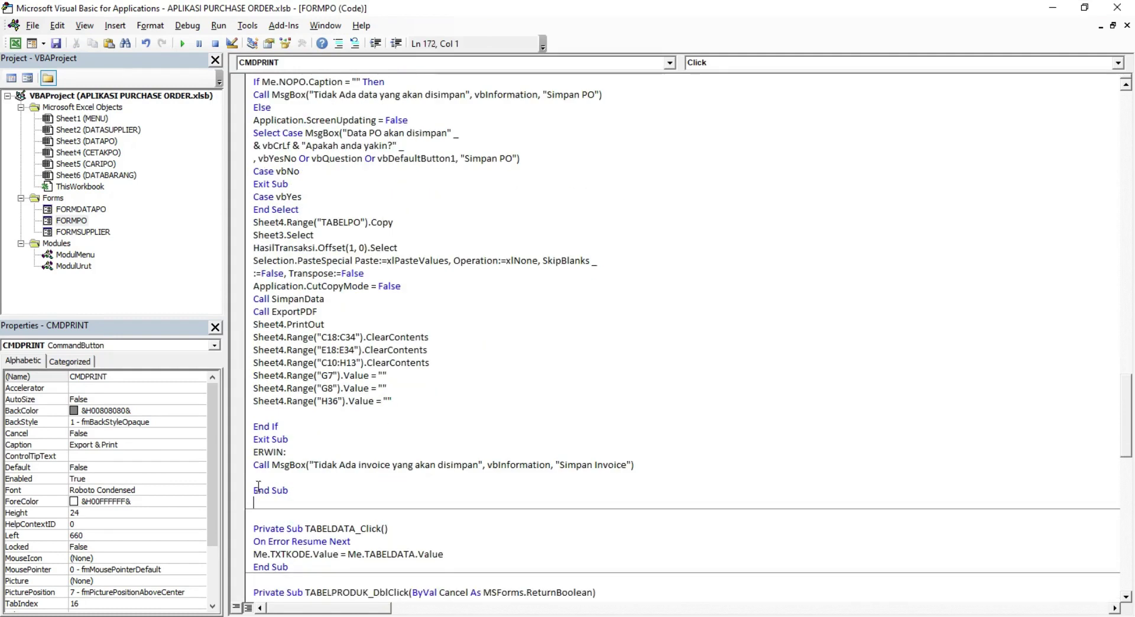
left_click(263, 478)
key("Delete")
left_click(313, 416)
key("Delete")
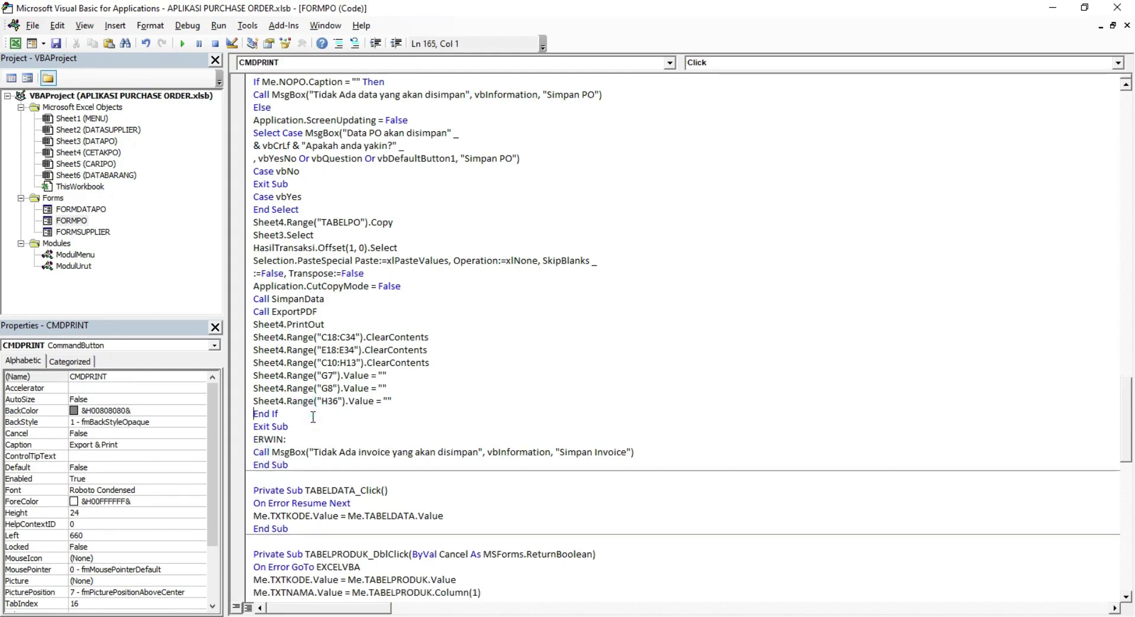
scroll(304, 310, "up", 2)
scroll(304, 309, "down", 1)
scroll(304, 310, "down", 1)
Step: Highlight the Call SimpanData and Call ExportPDF lines in CMDPRINT_Click
left_click_drag(331, 300, 203, 301)
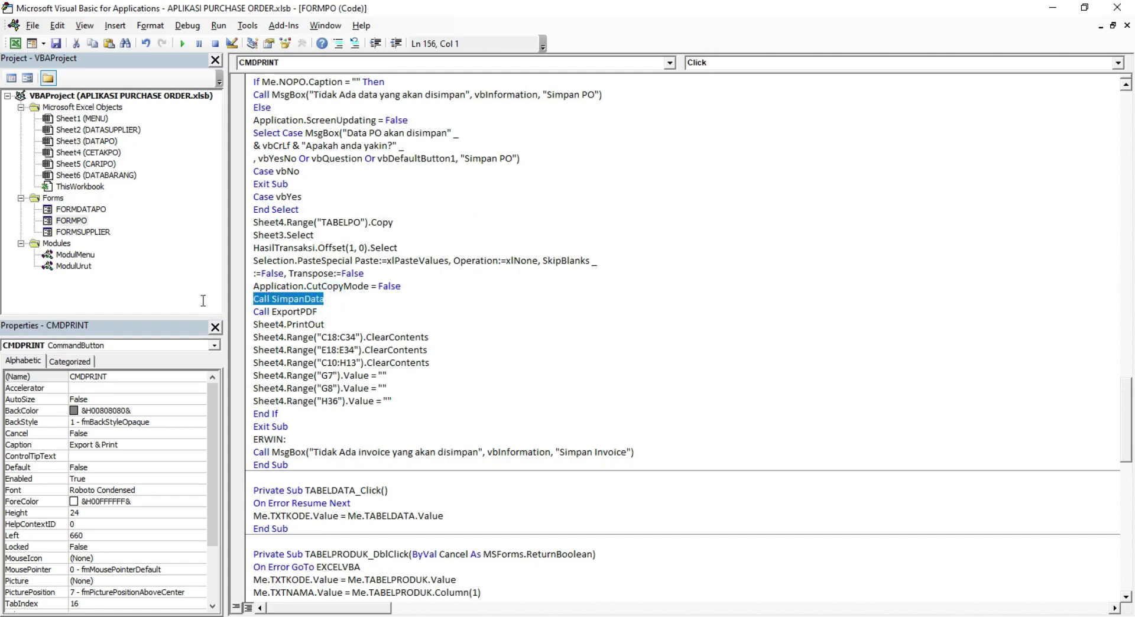
left_click(329, 312)
key("shift+Home")
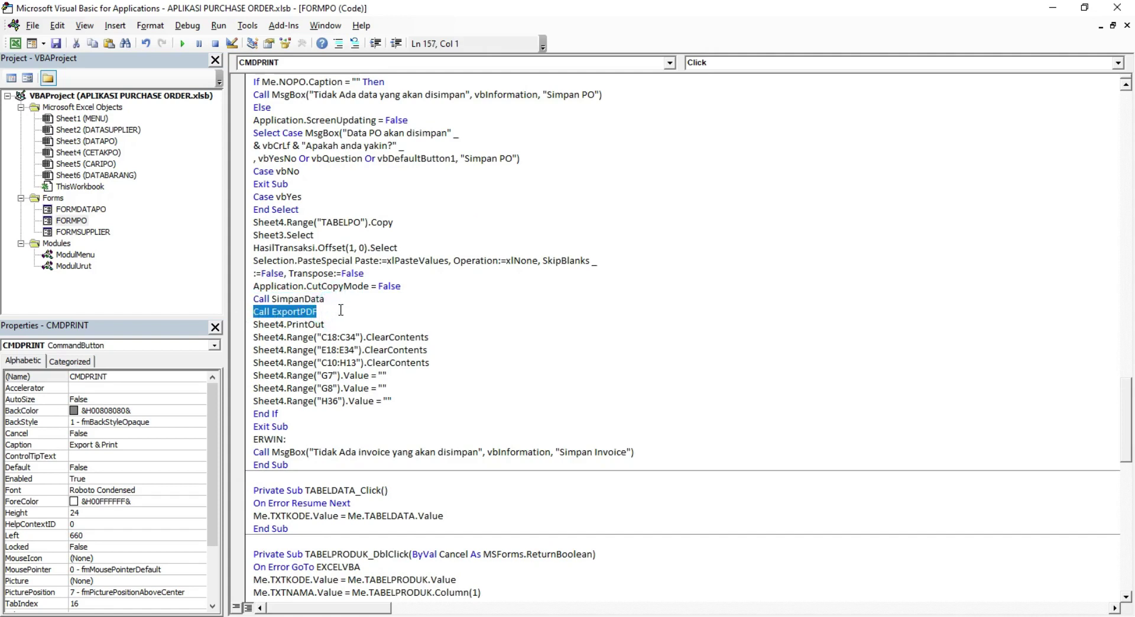
scroll(343, 306, "up", 2)
scroll(343, 307, "up", 1)
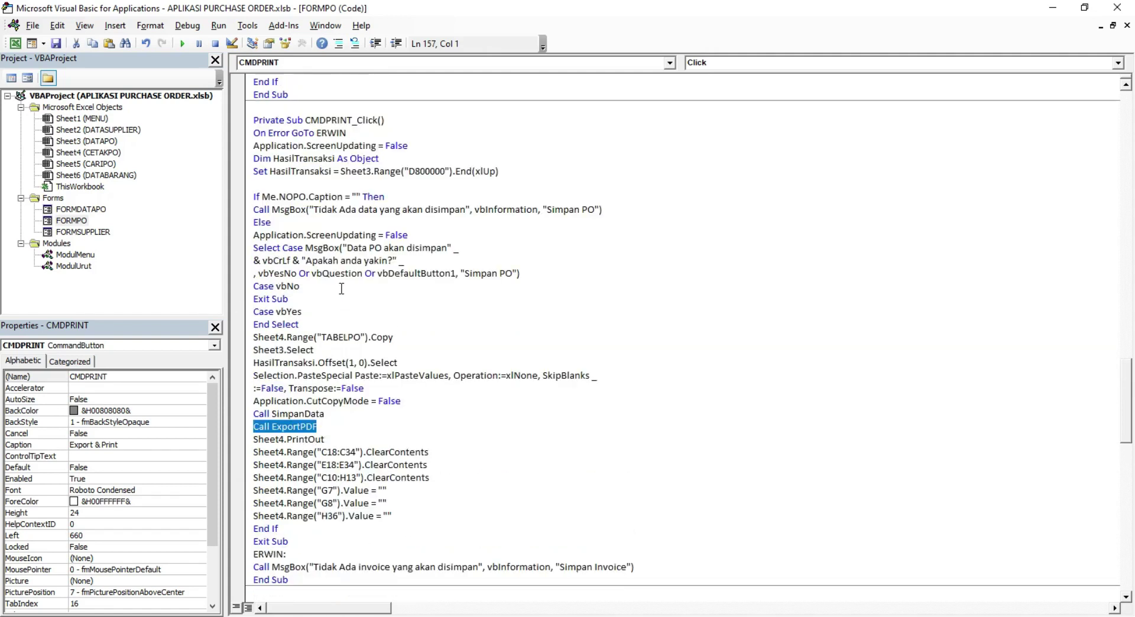
scroll(346, 292, "down", 3)
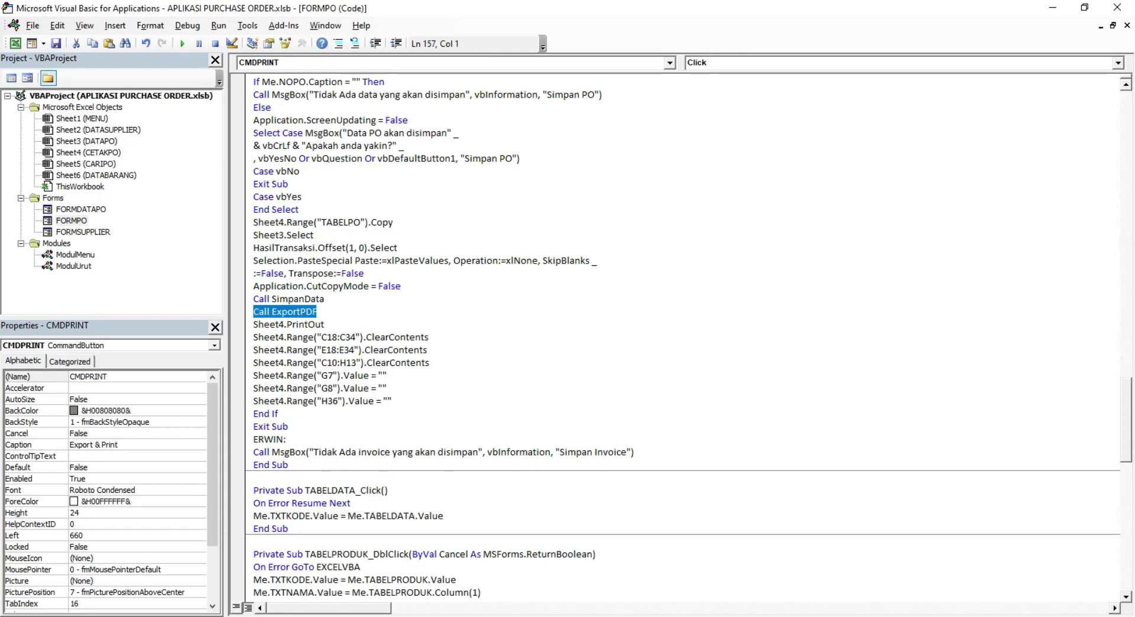
left_click(460, 616)
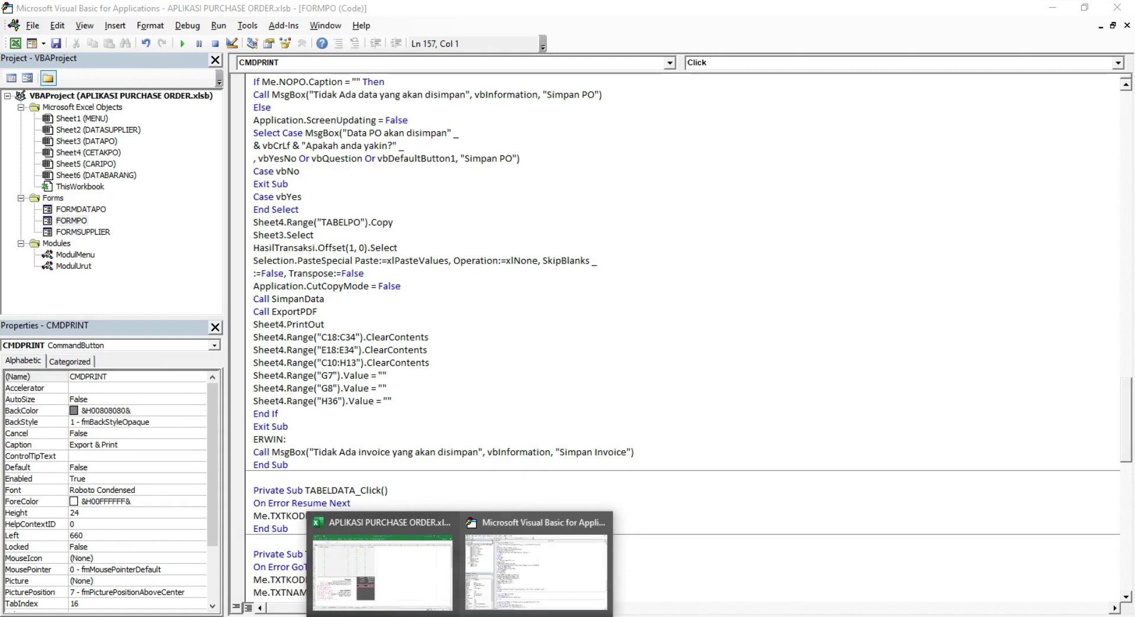
left_click(533, 568)
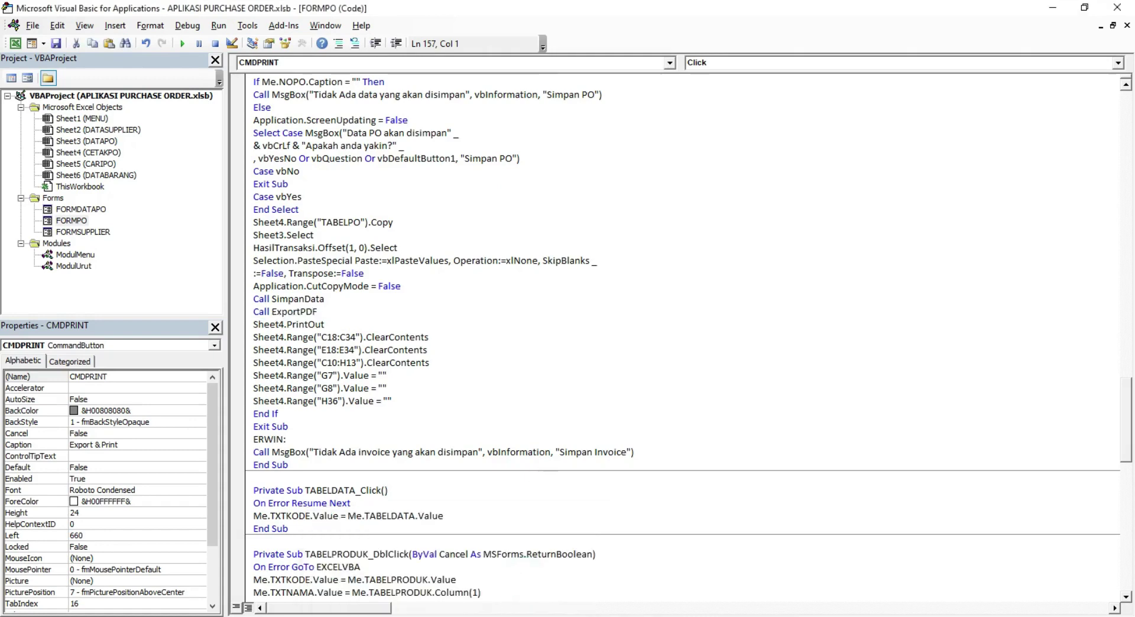
key("alt+Tab")
Step: Find the SimpanData procedure in the Word notes and copy it
left_click(64, 157)
type("CAL")
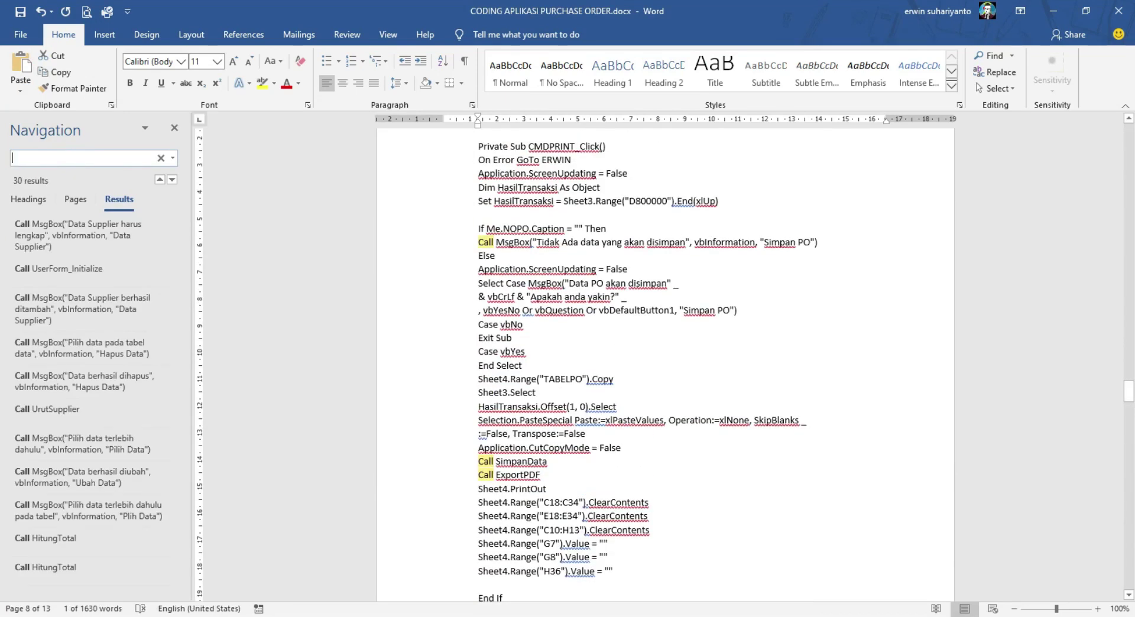
type("DATA")
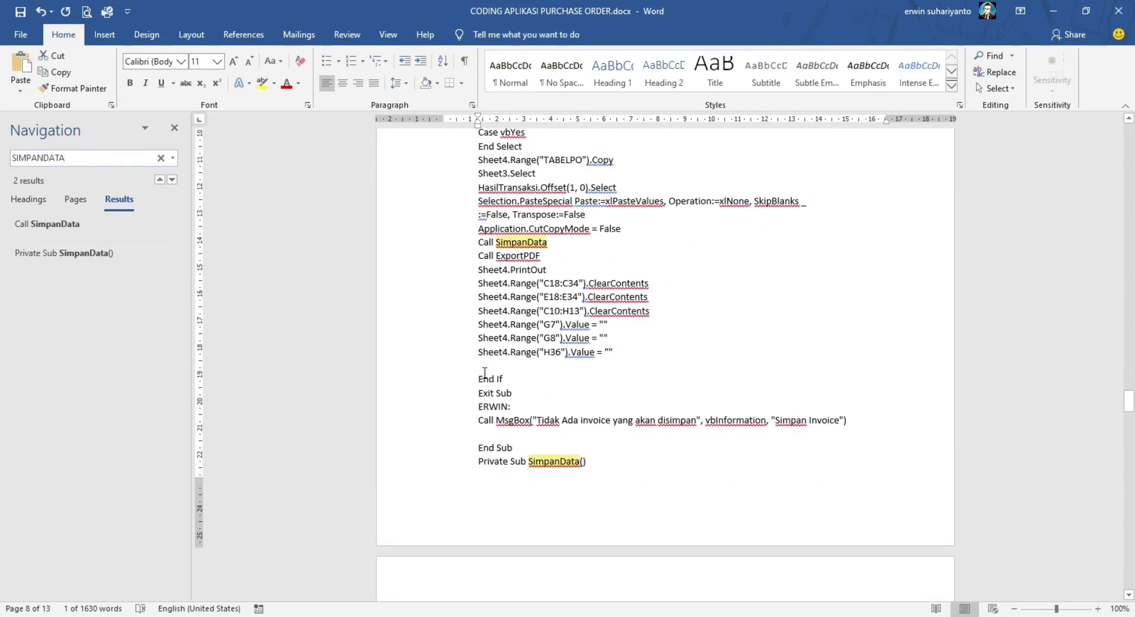
scroll(503, 478, "down", 2)
scroll(507, 442, "down", 3)
left_click_drag(480, 259, 570, 598)
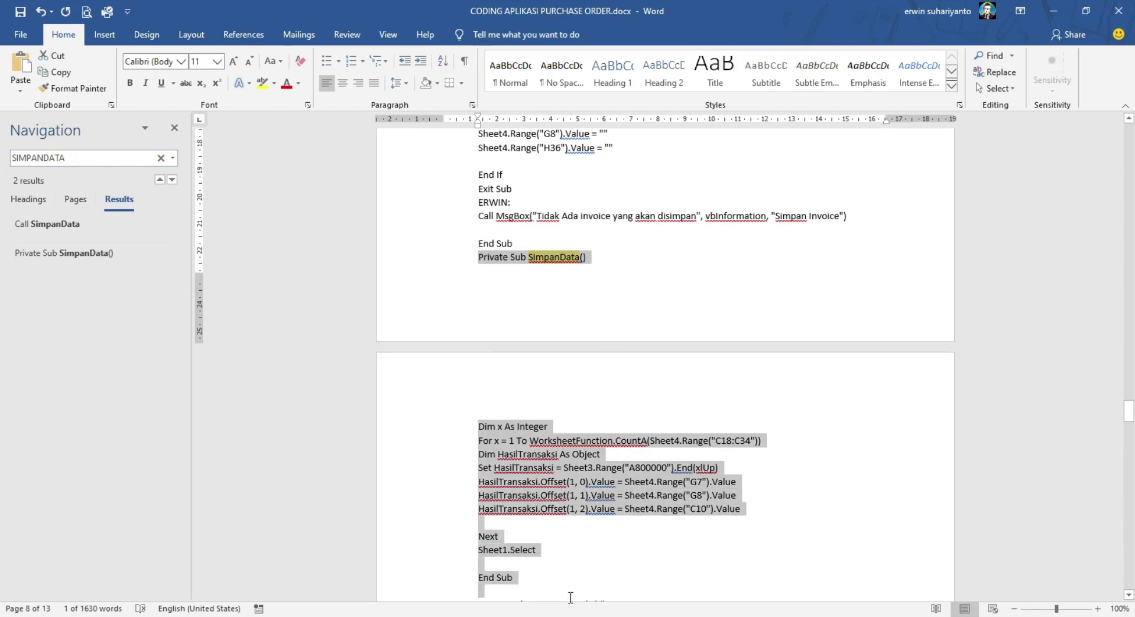
left_click_drag(570, 597, 526, 323)
right_click(506, 235)
left_click(522, 244)
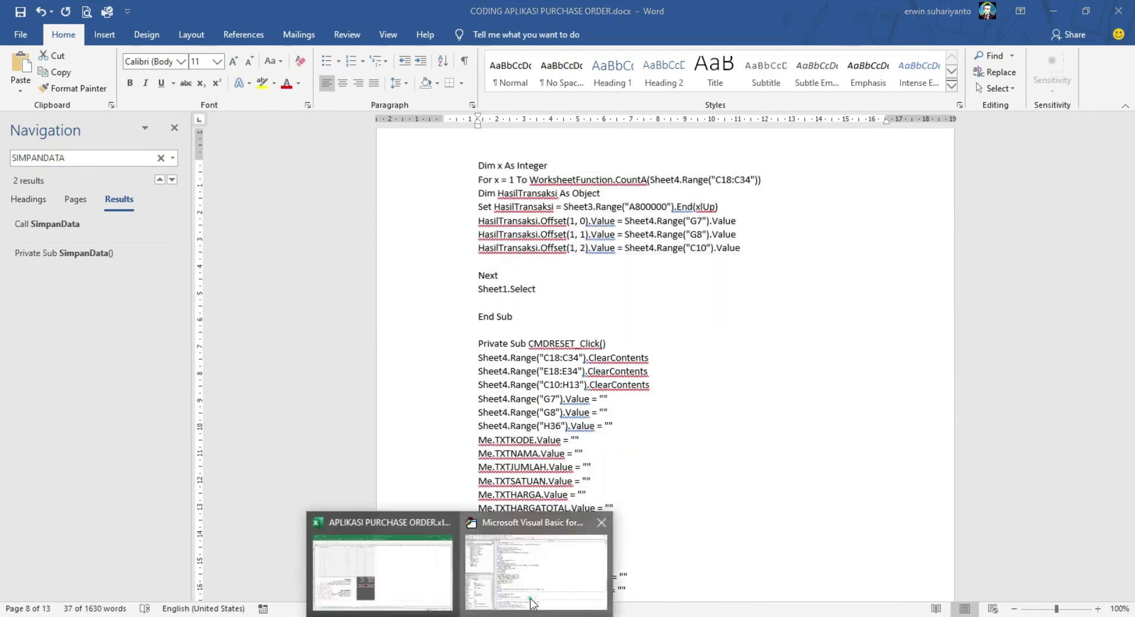
left_click(532, 603)
scroll(401, 428, "down", 1)
scroll(344, 372, "up", 1)
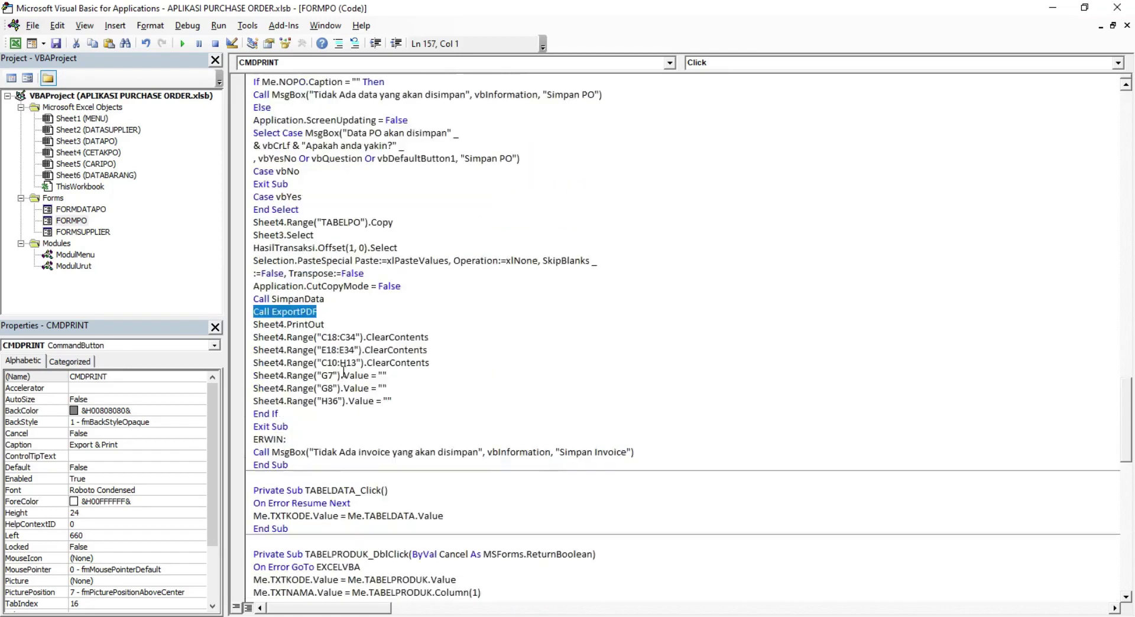
scroll(344, 373, "down", 2)
Step: Paste the SimpanData procedure on a new line after CMDPRINT_Click's End Sub
left_click(271, 401)
right_click(271, 401)
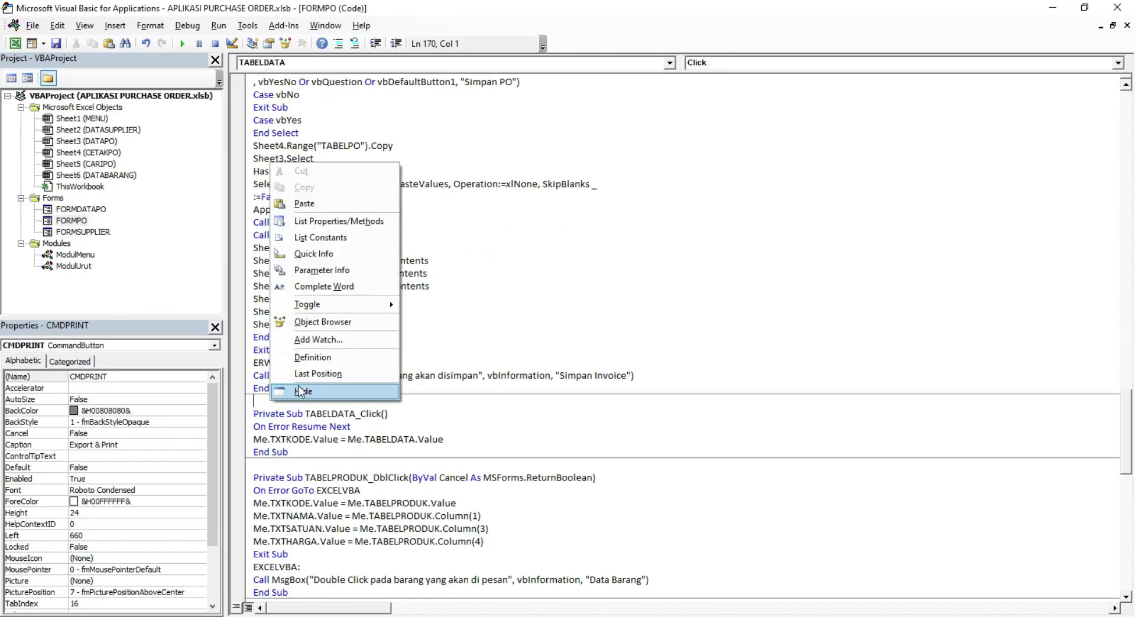
left_click(256, 402)
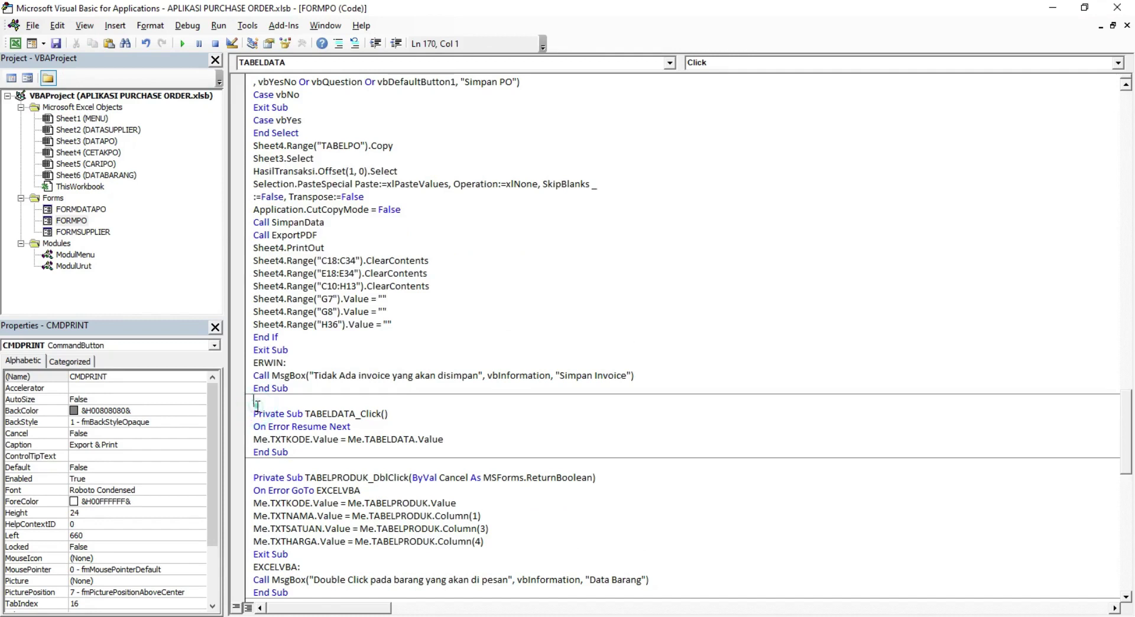
key("BackSpace")
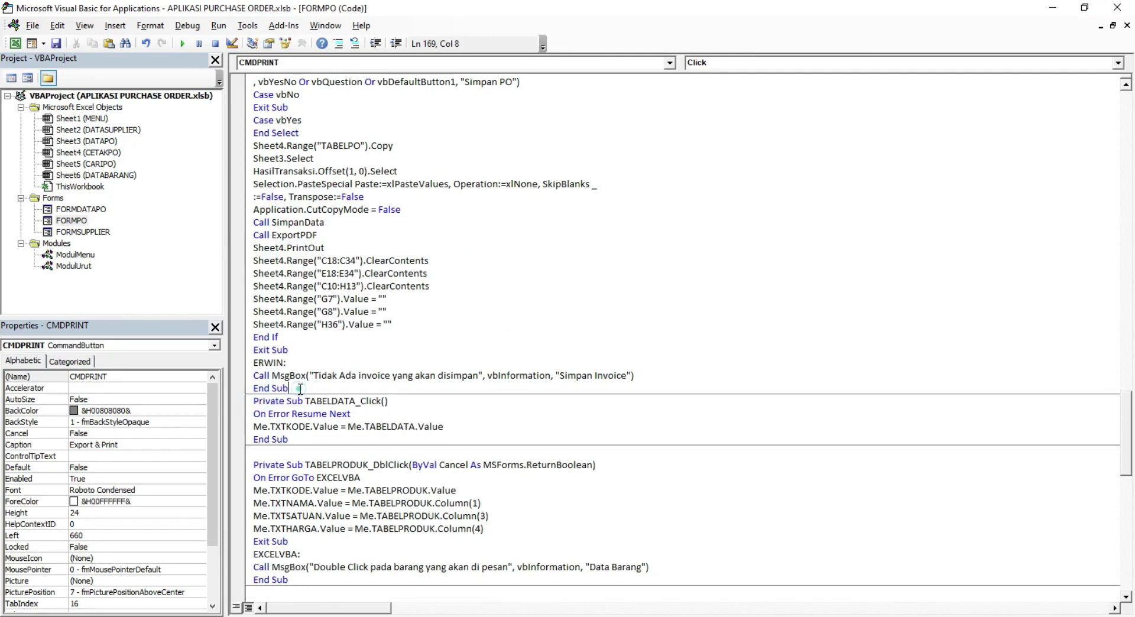
key("Return")
right_click(265, 406)
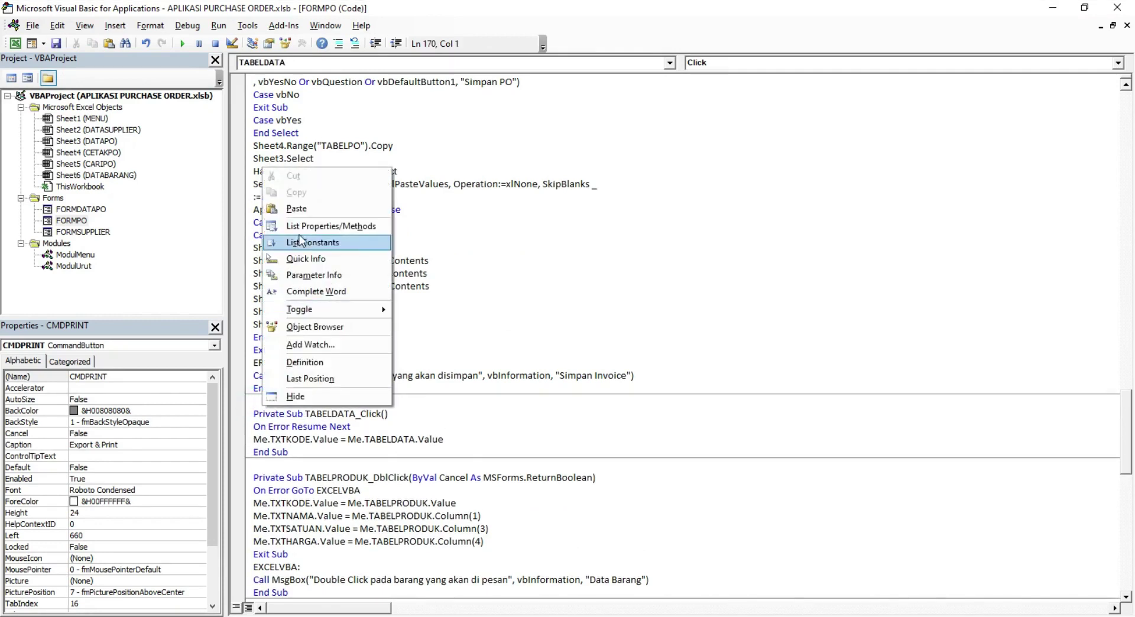
left_click(297, 208)
Step: Delete the blank lines before Next and above End Sub in SimpanData
left_click(259, 504)
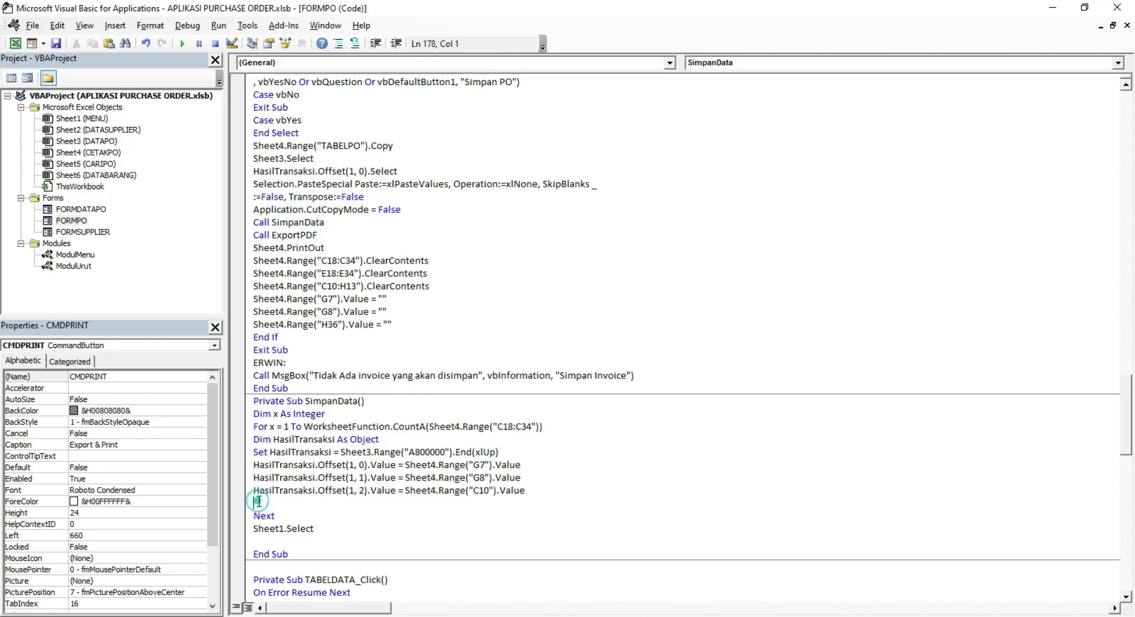
key("Delete")
left_click(285, 528)
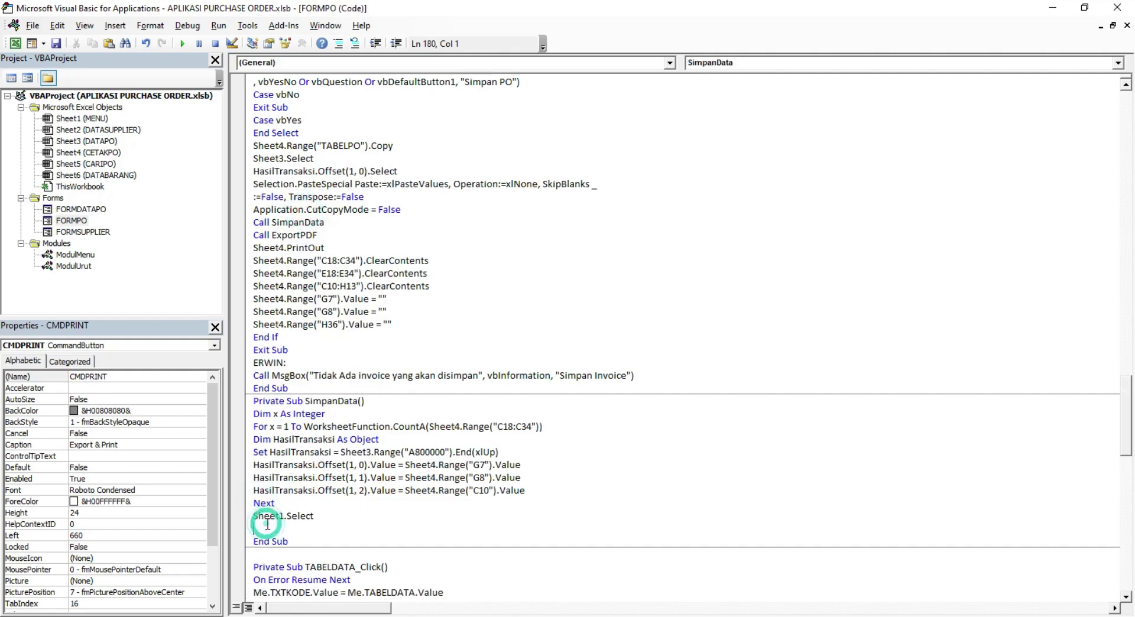
key("Delete")
left_click(279, 546)
key("alt+Tab")
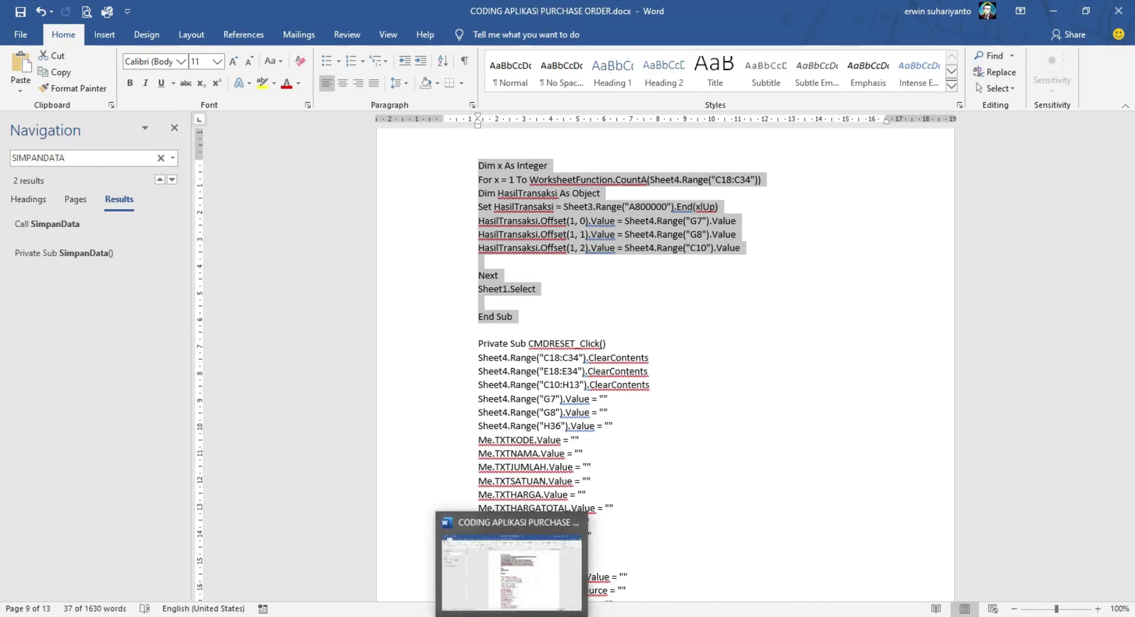
left_click(495, 582)
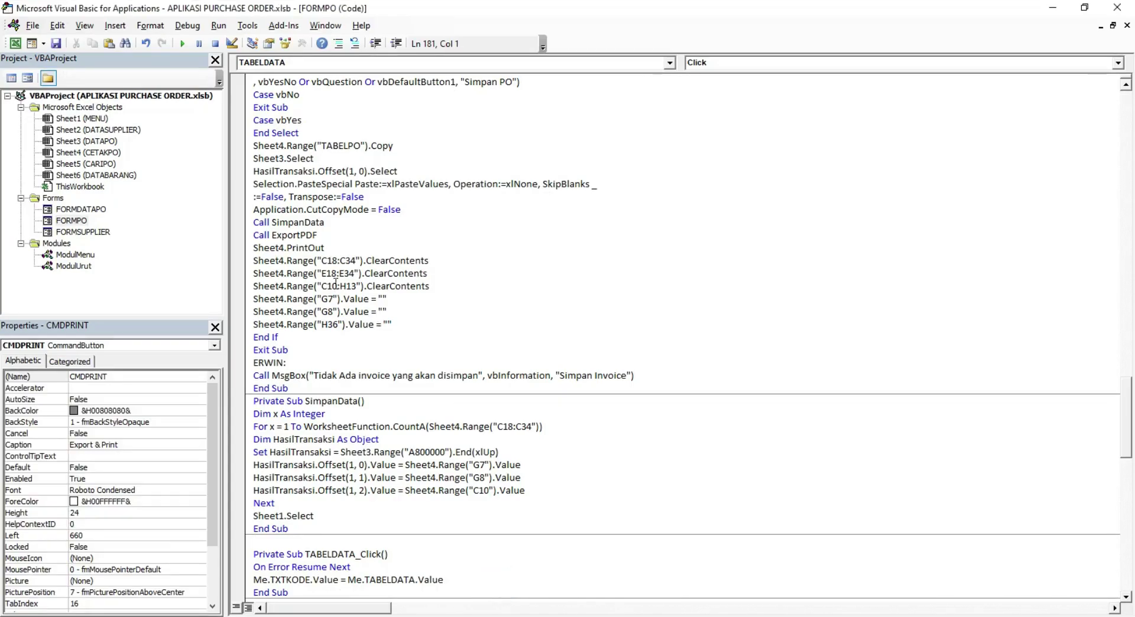
Step: Search EXPORT in the Word coding document and copy the ExportPDF procedure
key("alt+Tab")
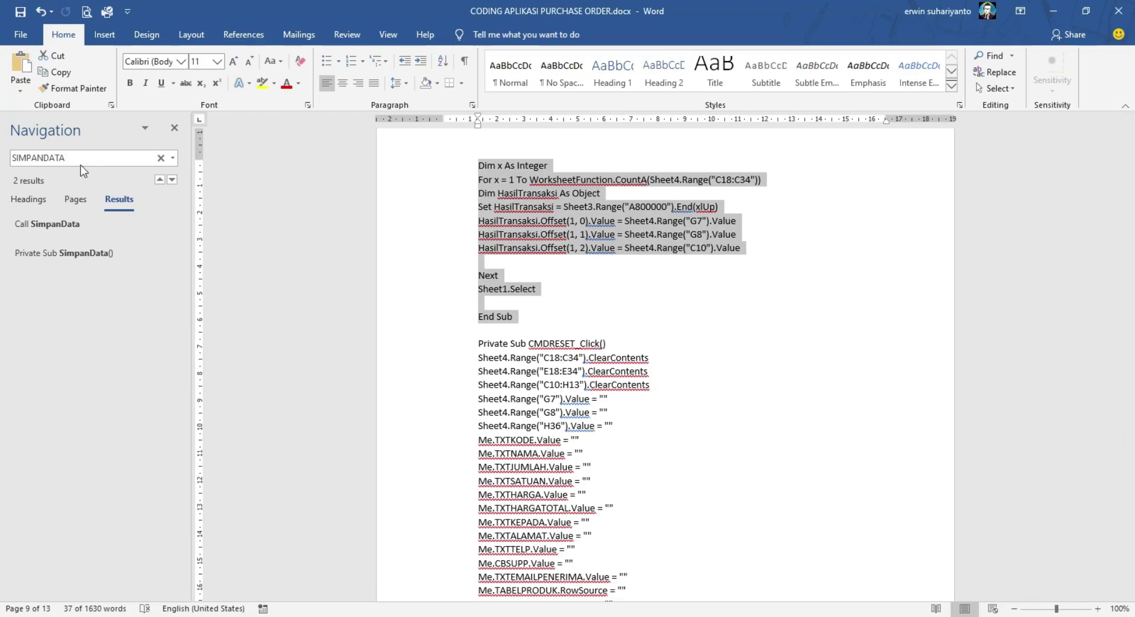
left_click(79, 160)
type("EXPORT")
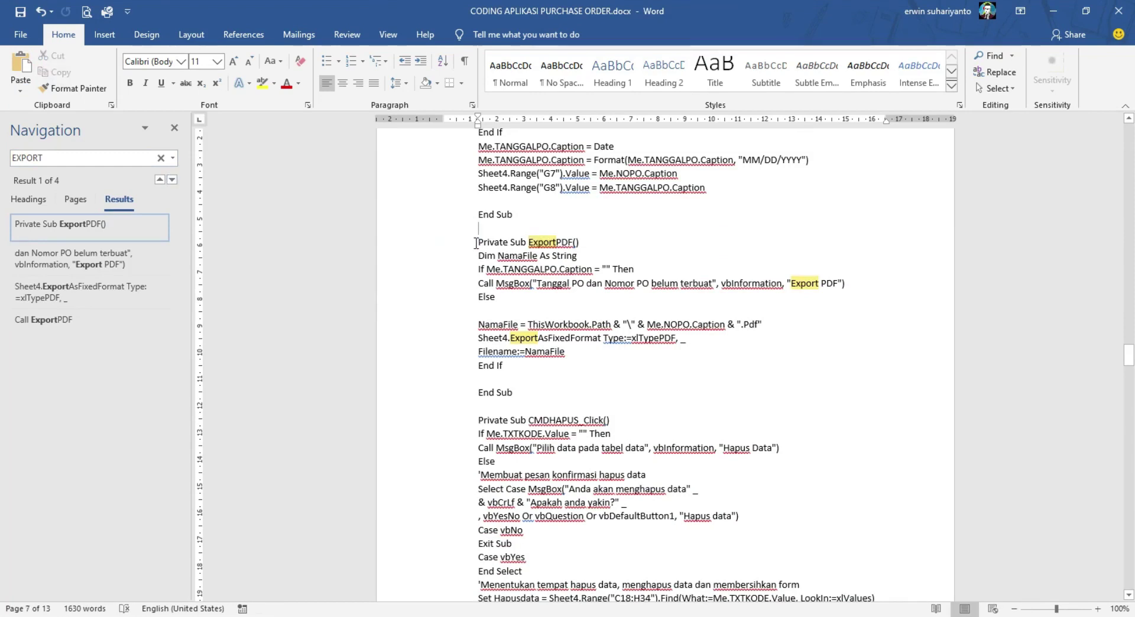
mouse_move(467, 242)
left_mouse_down()
mouse_move(510, 305)
mouse_move(517, 392)
left_mouse_up()
key("ctrl+c")
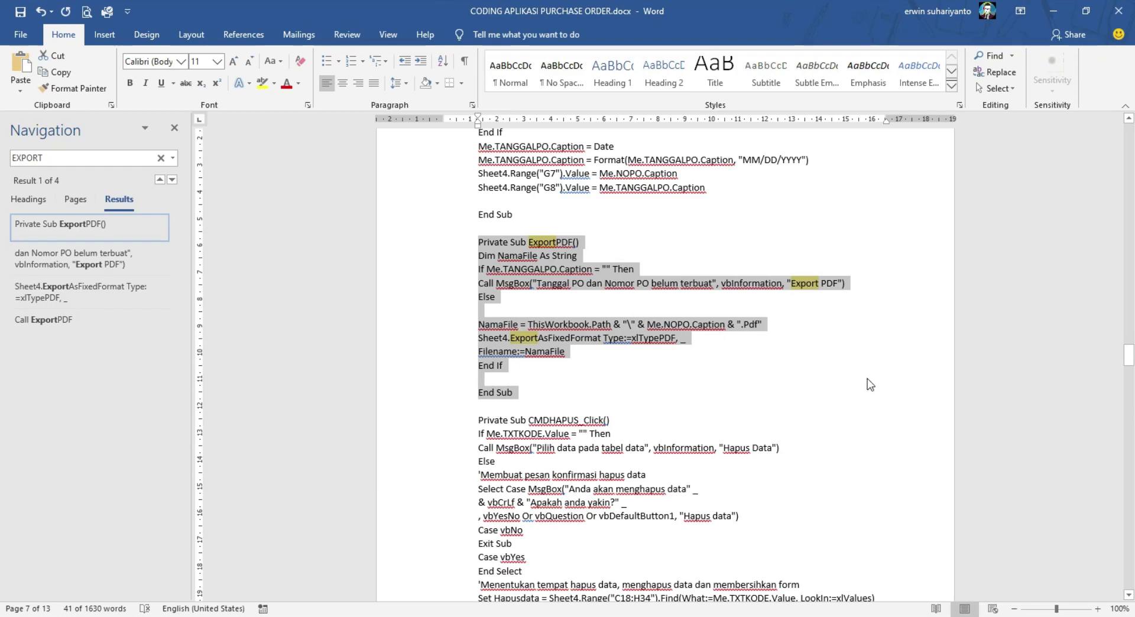
key("alt+Tab")
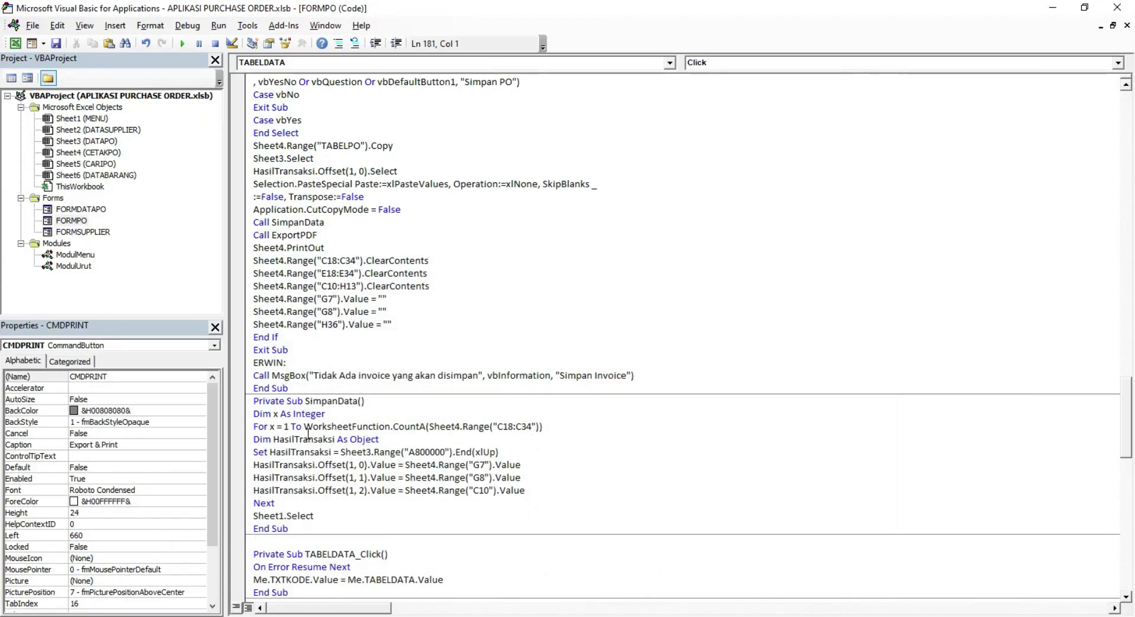
Step: Paste the ExportPDF procedure below SimpanData's End Sub
scroll(271, 503, "down", 3)
right_click(276, 428)
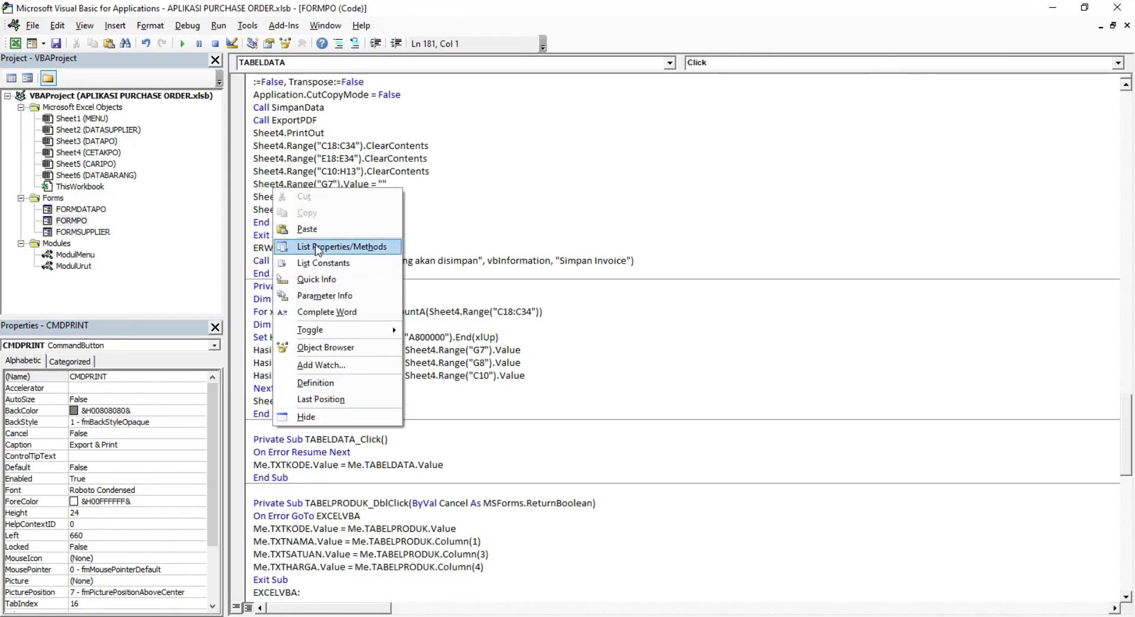
left_click(310, 229)
Step: Delete the blank line after Else and review NOPO in the PDF file-name line
scroll(307, 260, "down", 3)
left_click(270, 377)
key("BackSpace")
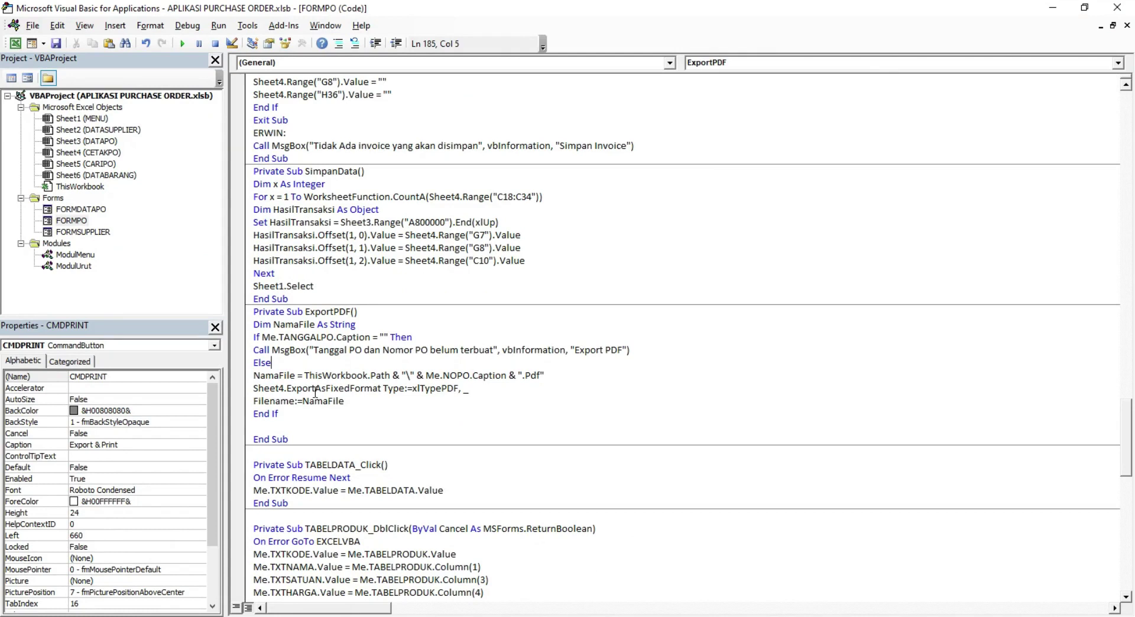
left_click_drag(442, 375, 471, 380)
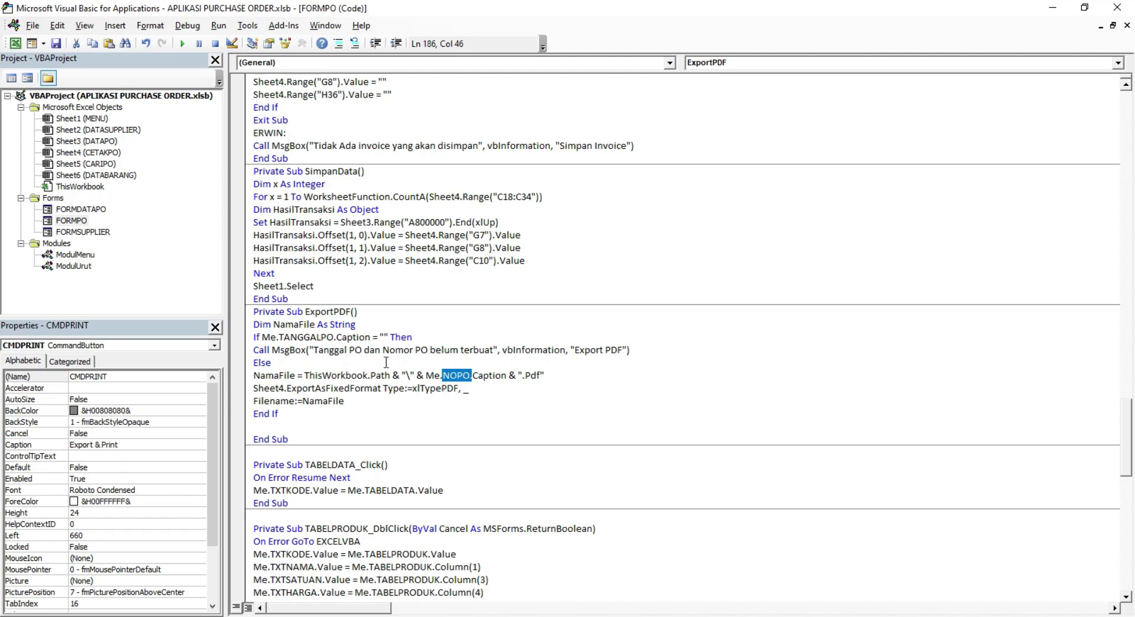
left_click(451, 376)
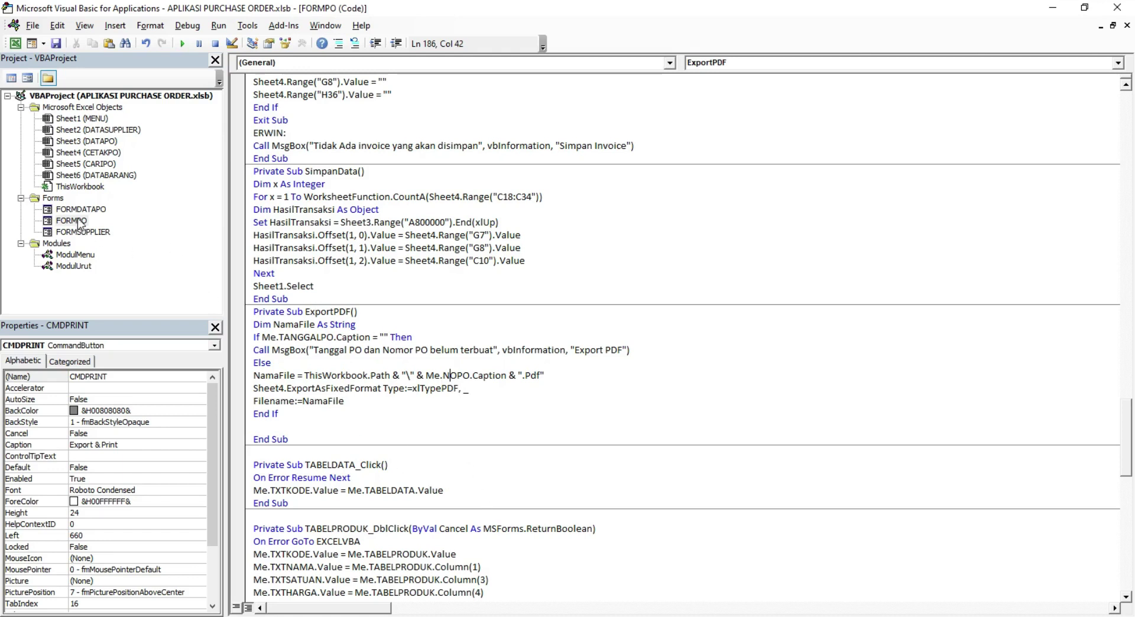
Step: Run FORMPO, start new purchase order PO-000030, and select Supplier 2 as the supplier
left_click(182, 43)
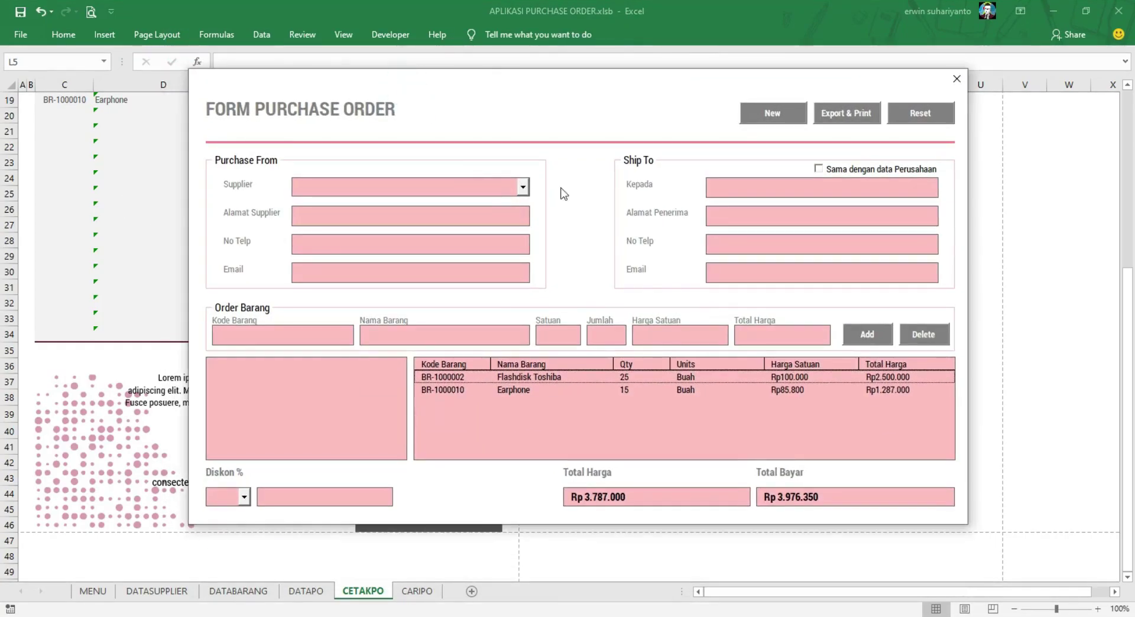
left_click(779, 115)
left_click(523, 186)
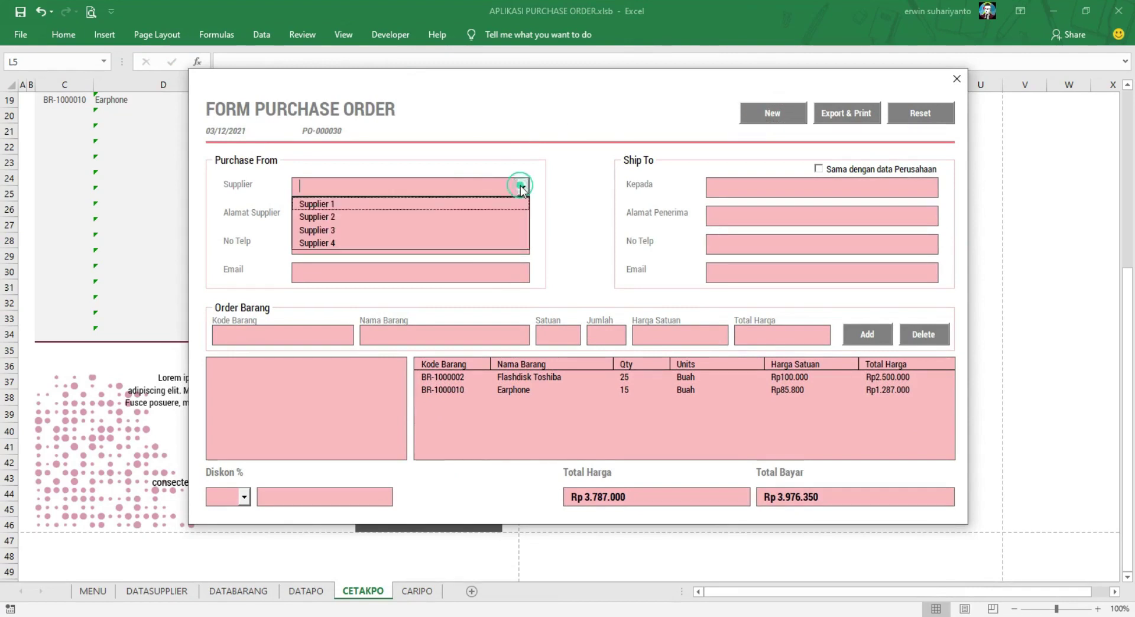
left_click(362, 231)
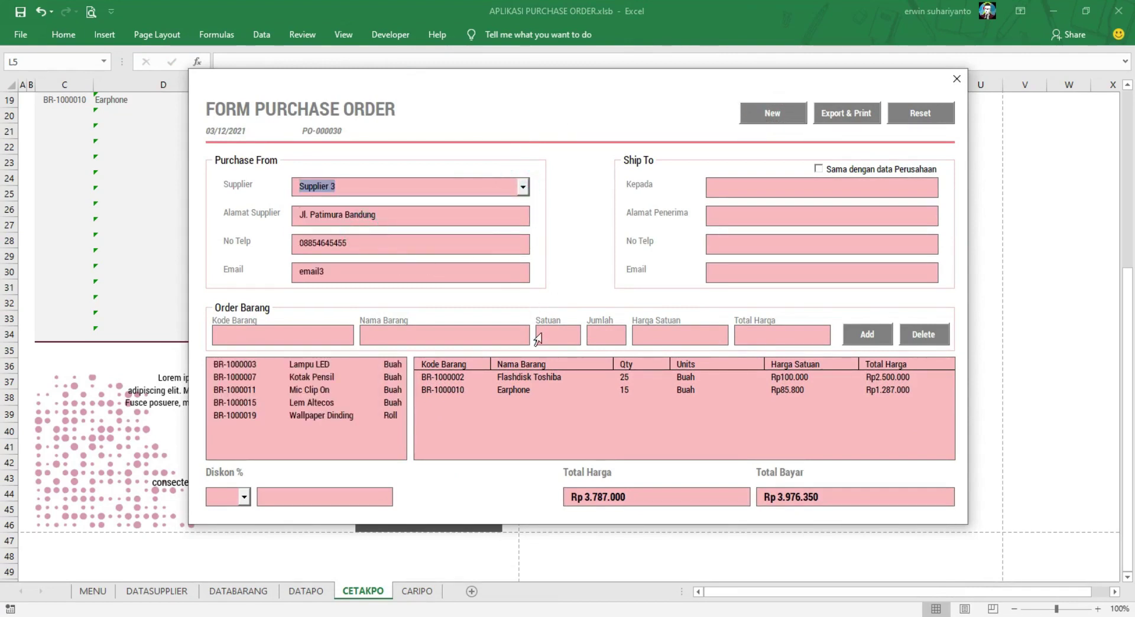
left_click(524, 185)
left_click(503, 204)
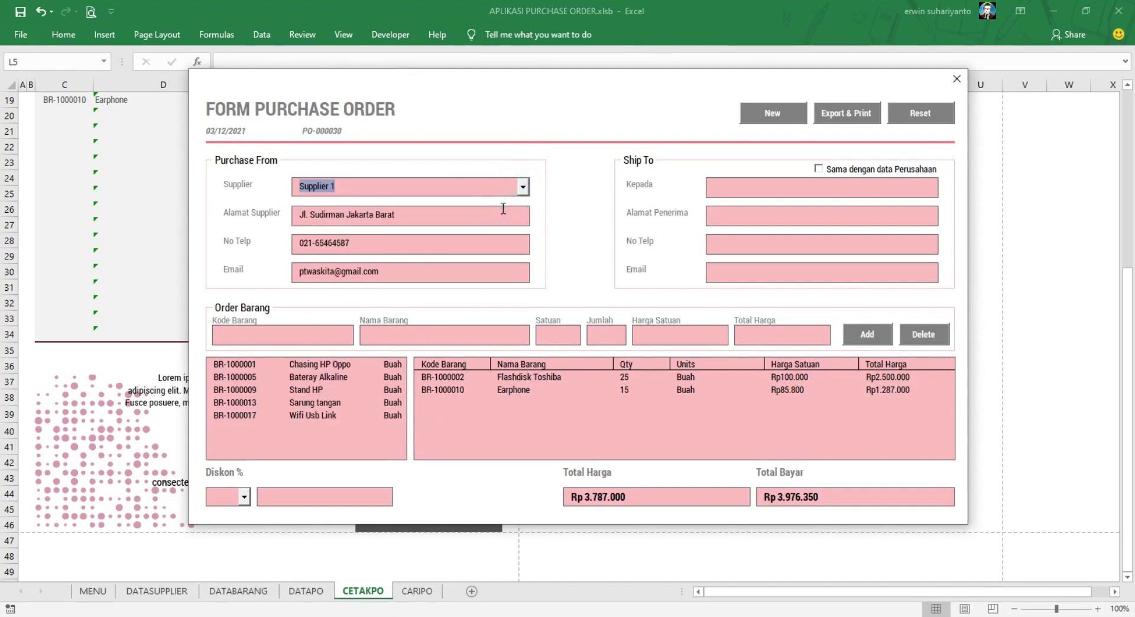
left_click(524, 188)
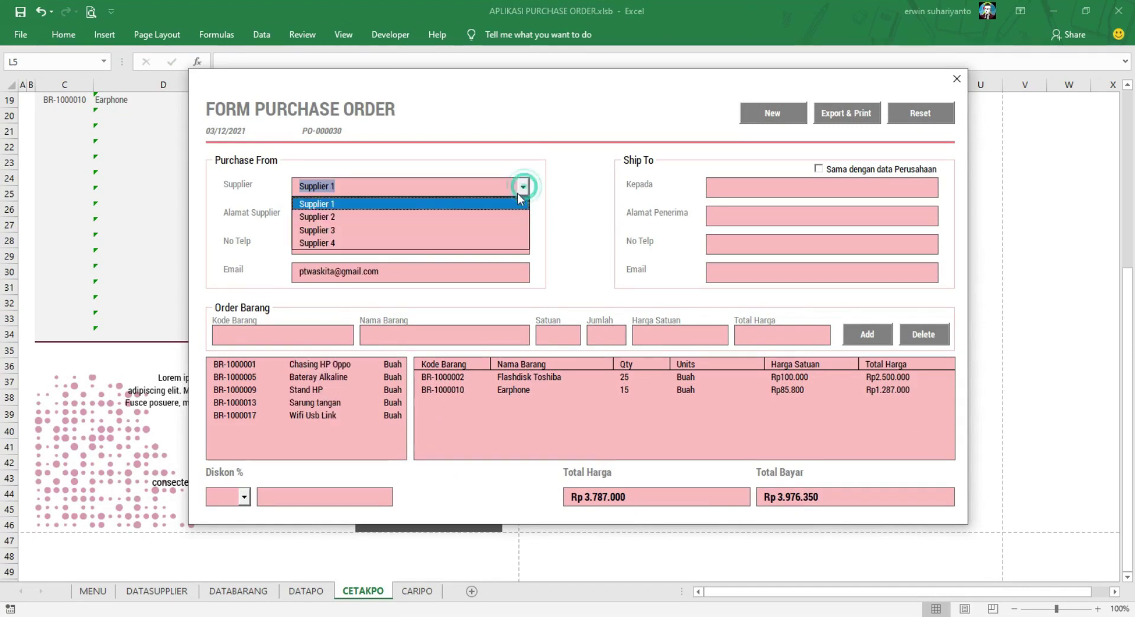
left_click(509, 216)
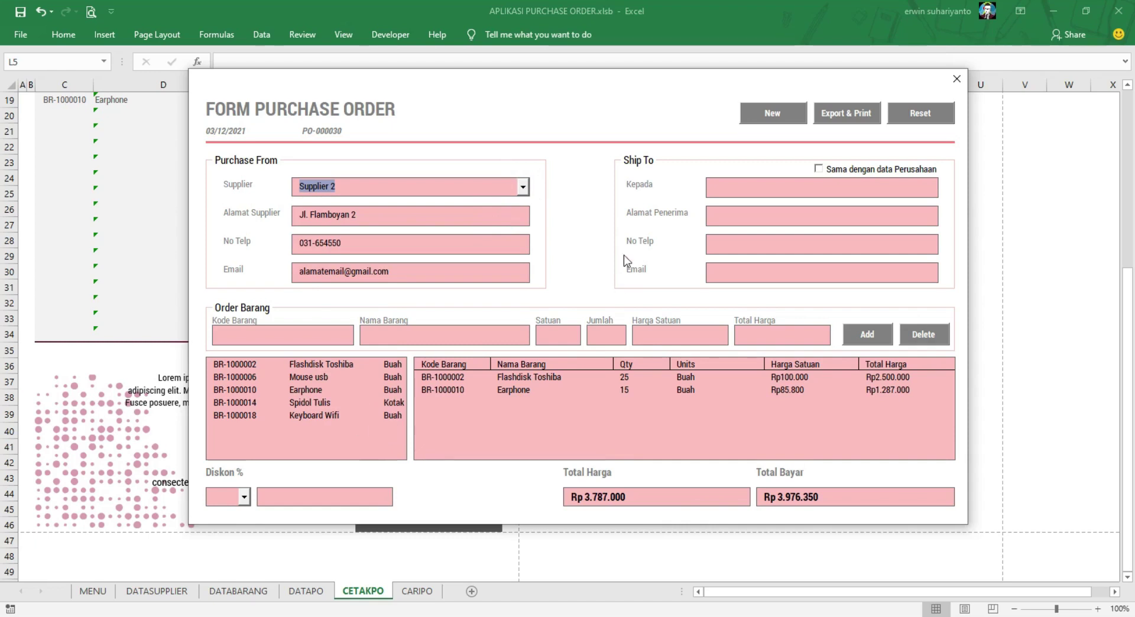
Step: Use the company data as the Ship To details and apply a 10% discount
left_click(824, 171)
left_click(819, 170)
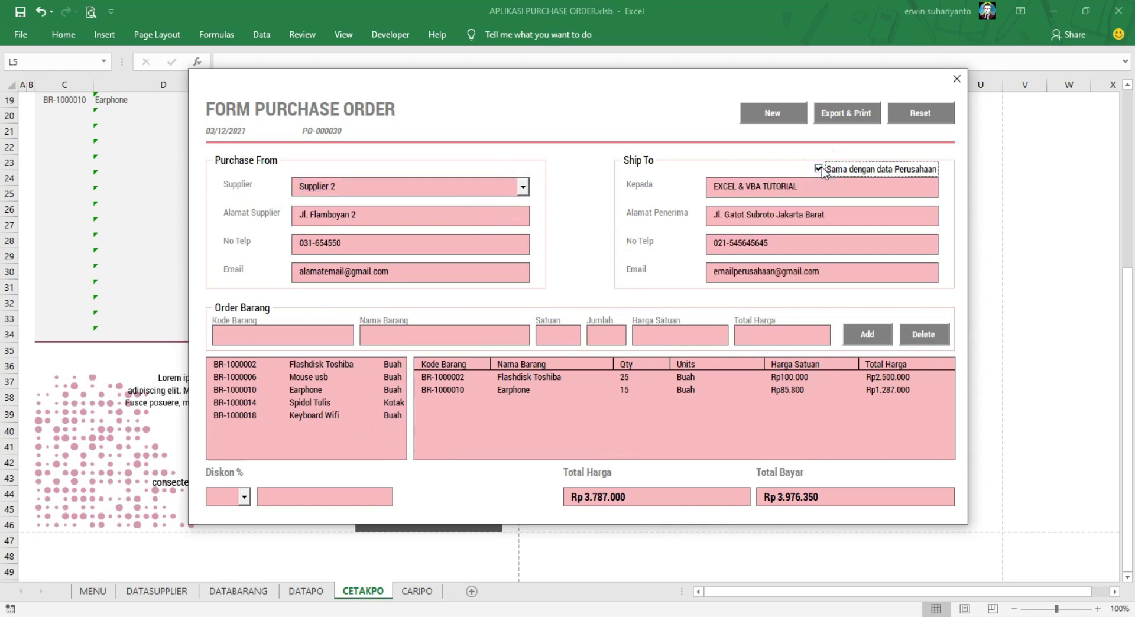
left_click(244, 498)
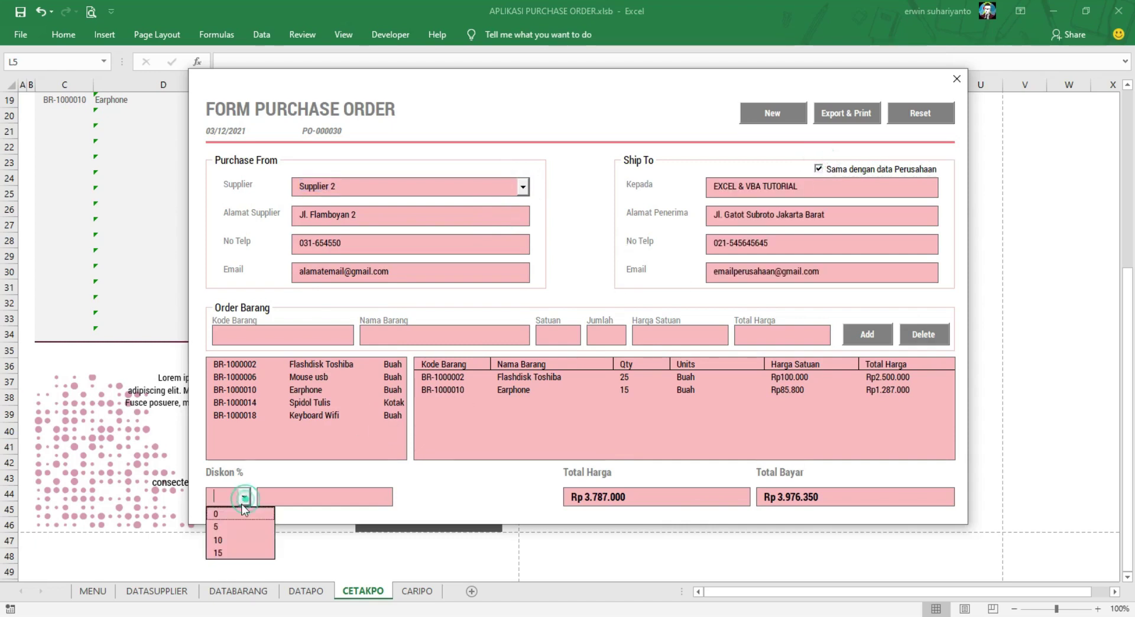
left_click(235, 535)
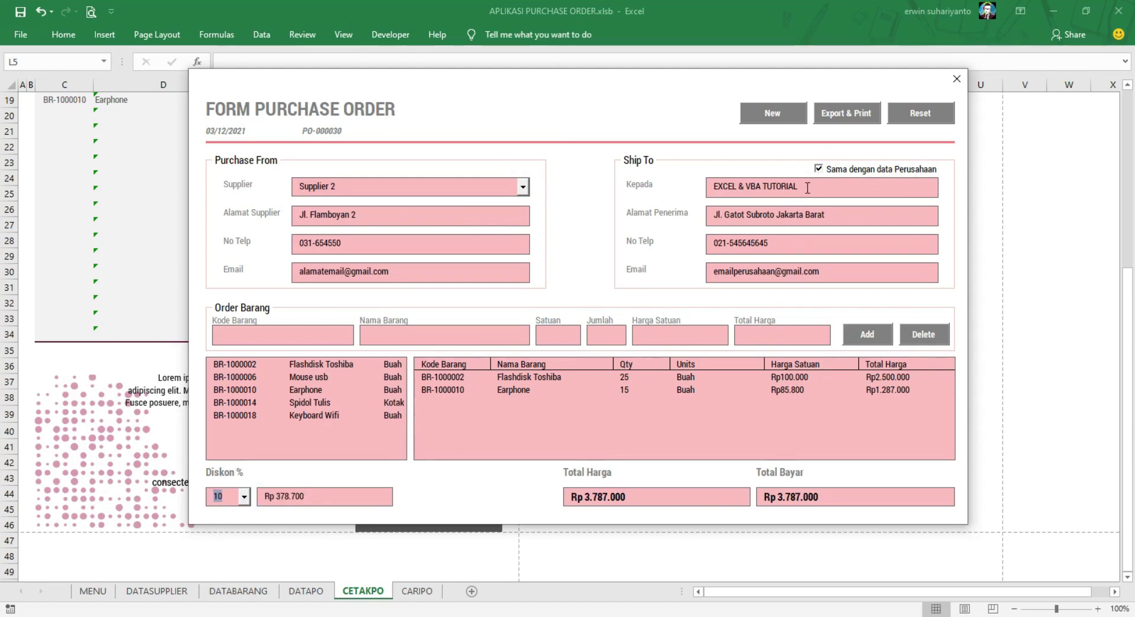
Step: Export PO-000030, confirm saving it, and cancel the save-as-file prompt
left_click(846, 114)
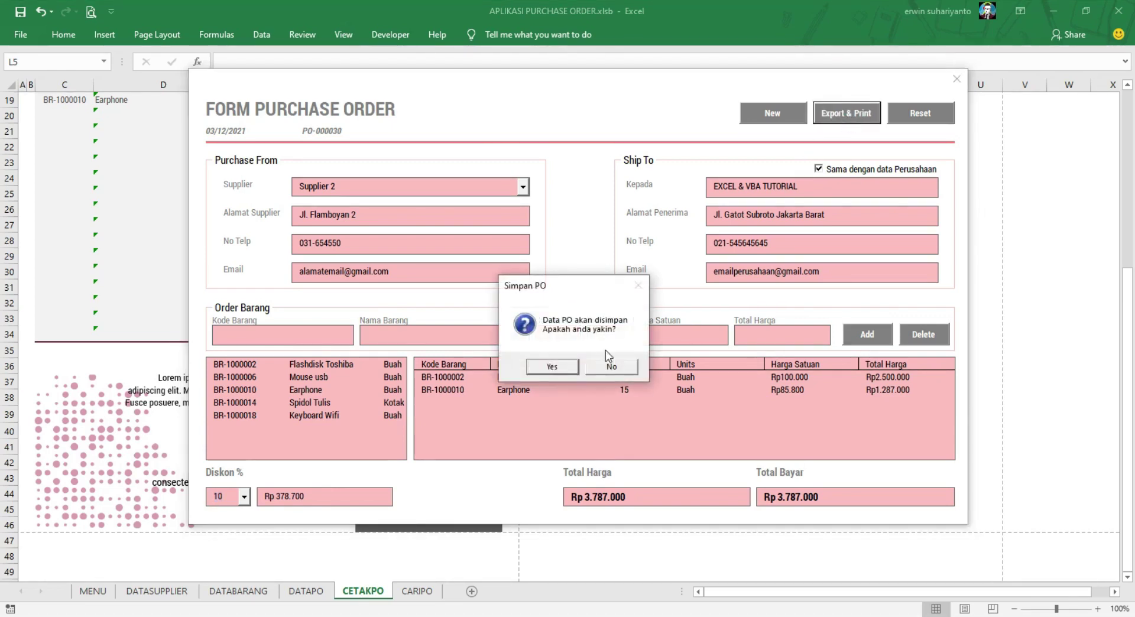
left_click(553, 367)
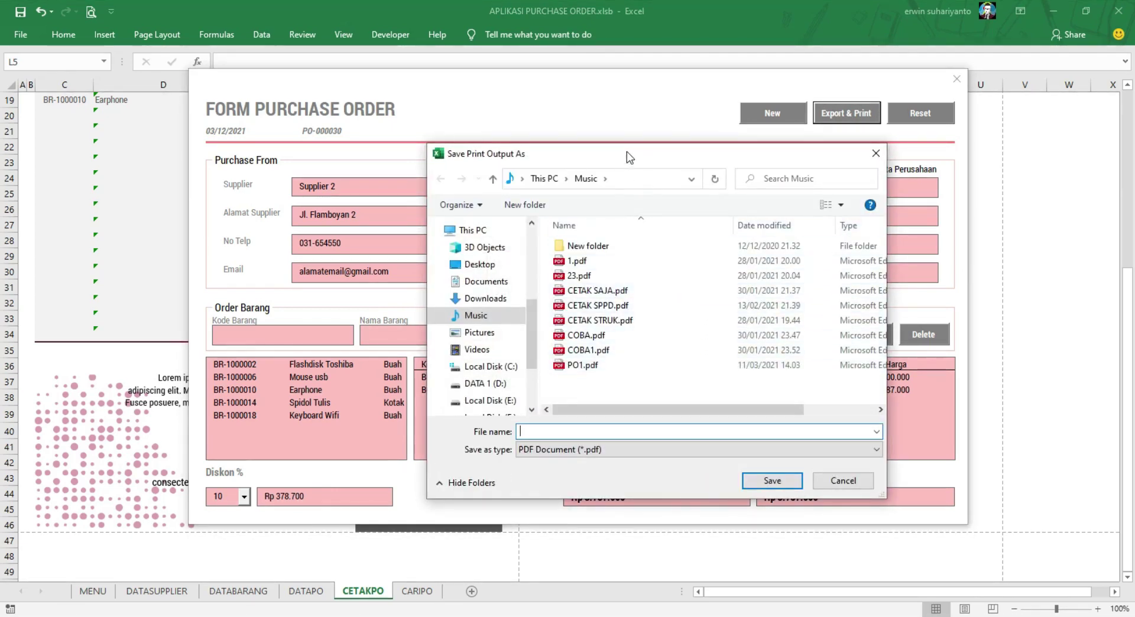
left_click(849, 485)
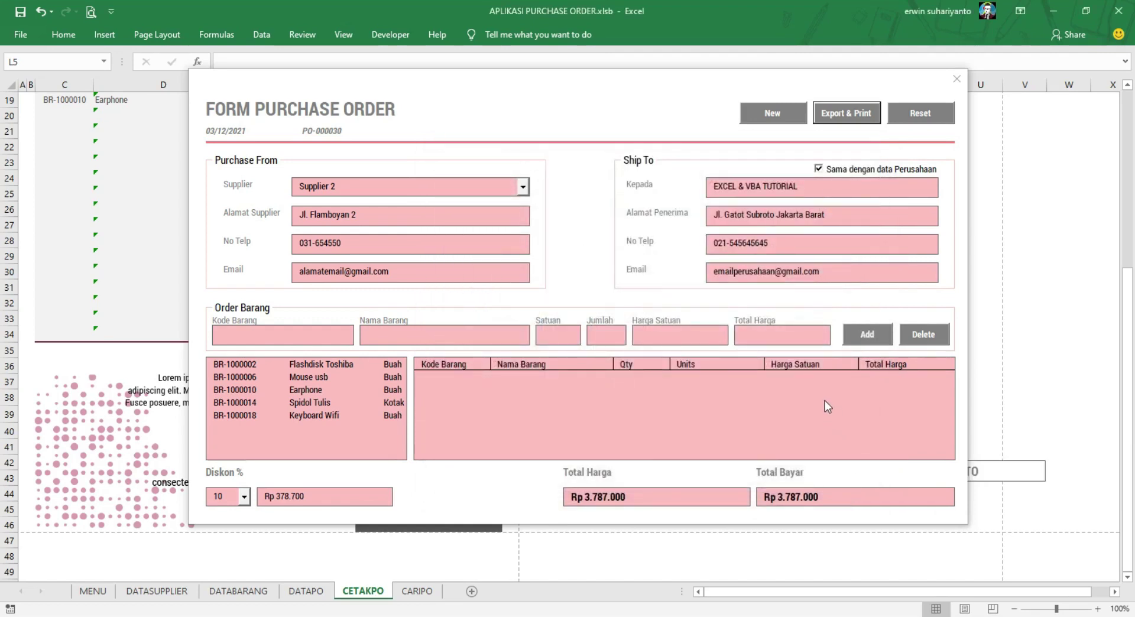
Step: Reposition the order form, reset all its fields, and close it
left_click_drag(744, 86, 787, 179)
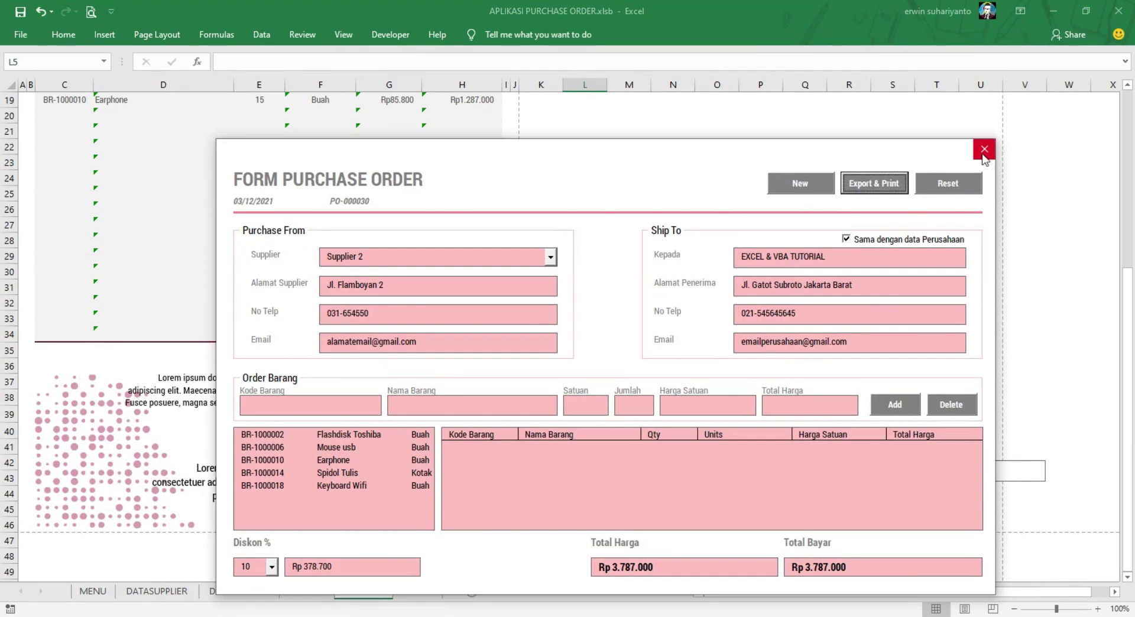
left_click_drag(812, 159, 875, 97)
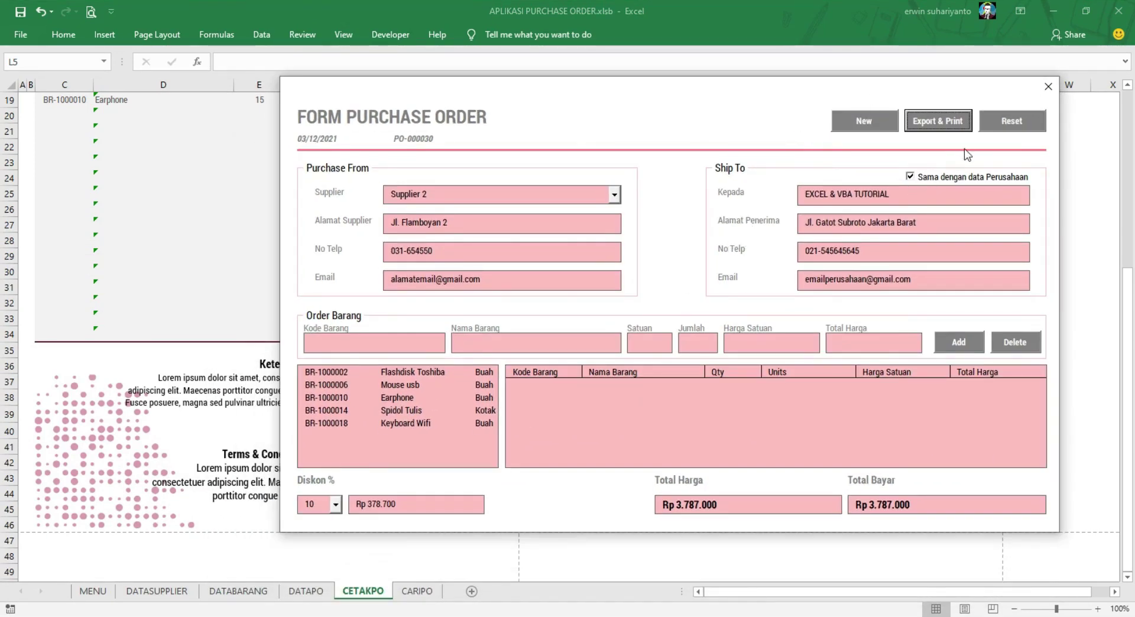
left_click(1021, 124)
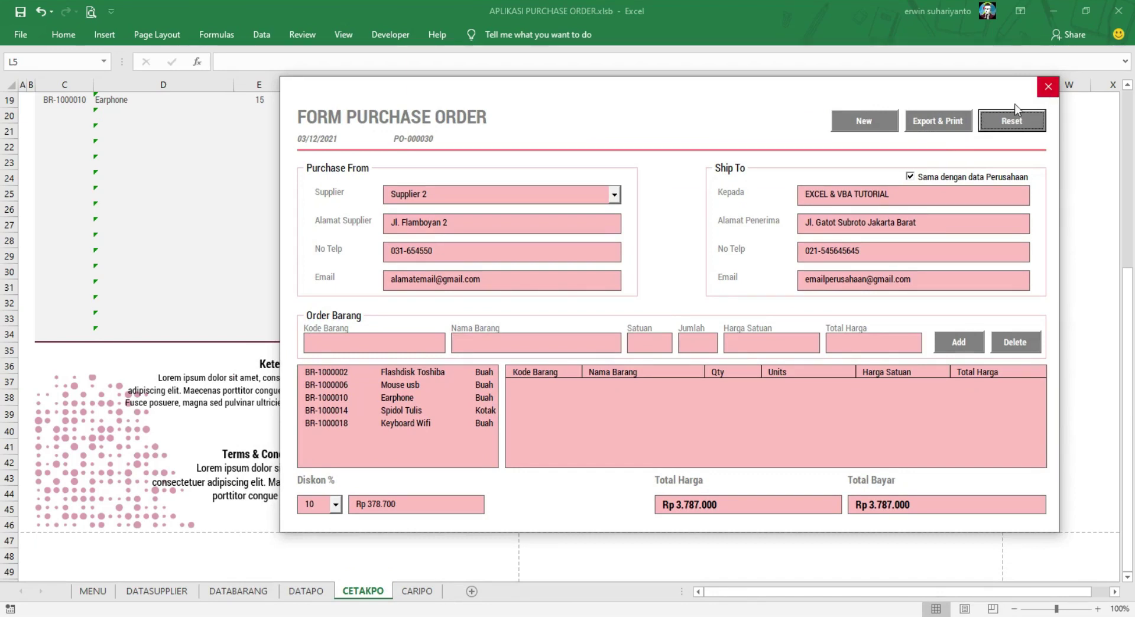
left_click(1048, 87)
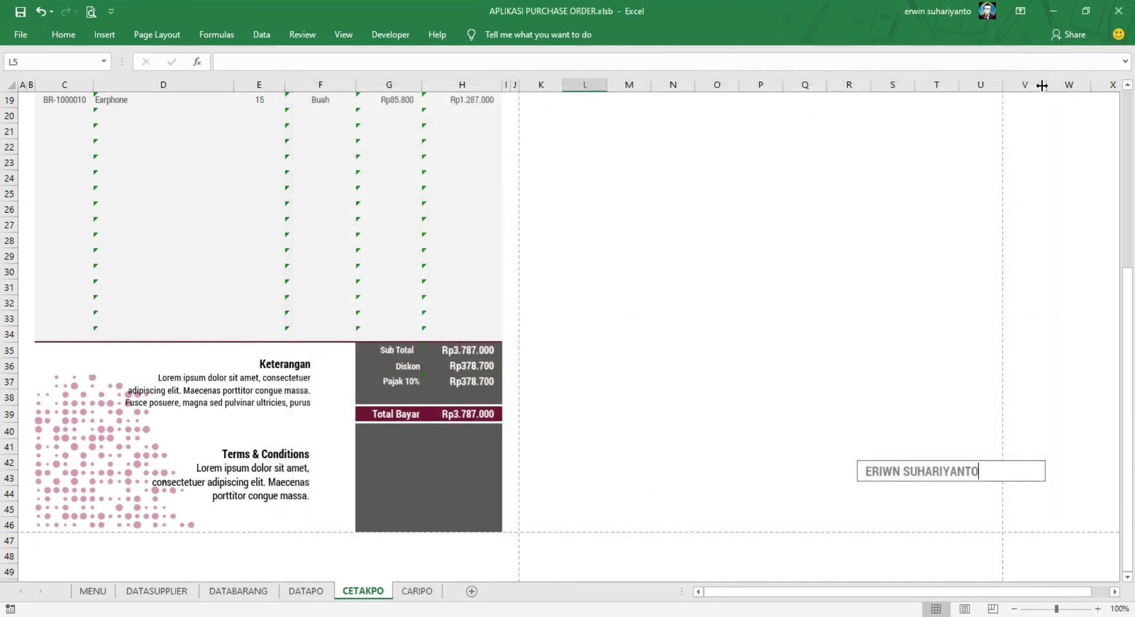
left_click(712, 282)
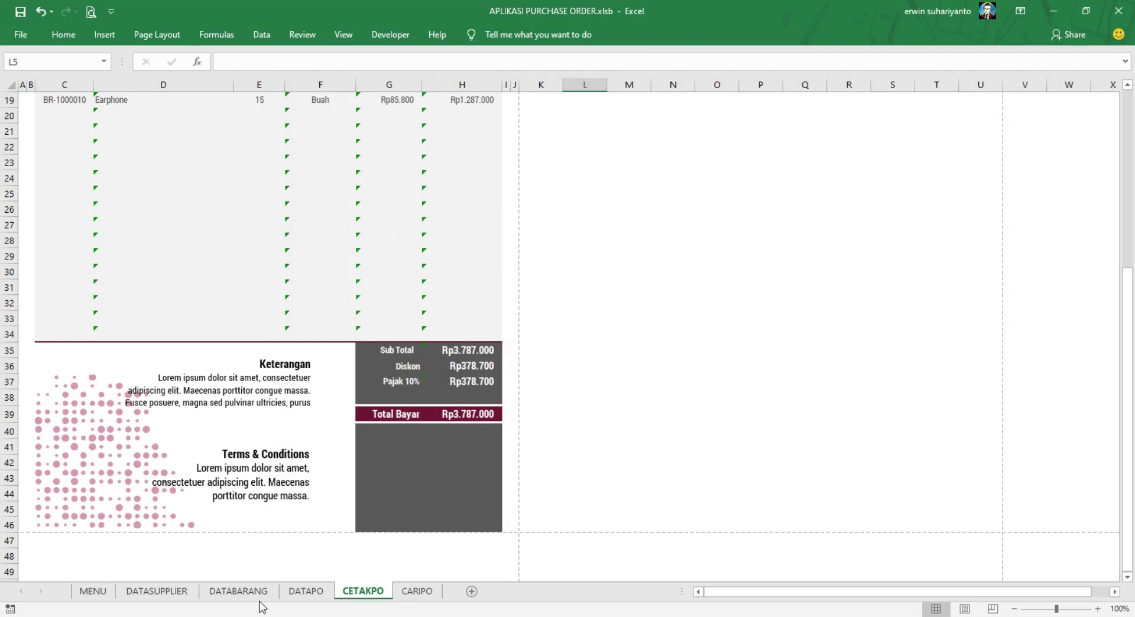
Step: Open the exported PO-000030.Pdf from the TEMPLATE - CODING folder
key("alt+Tab")
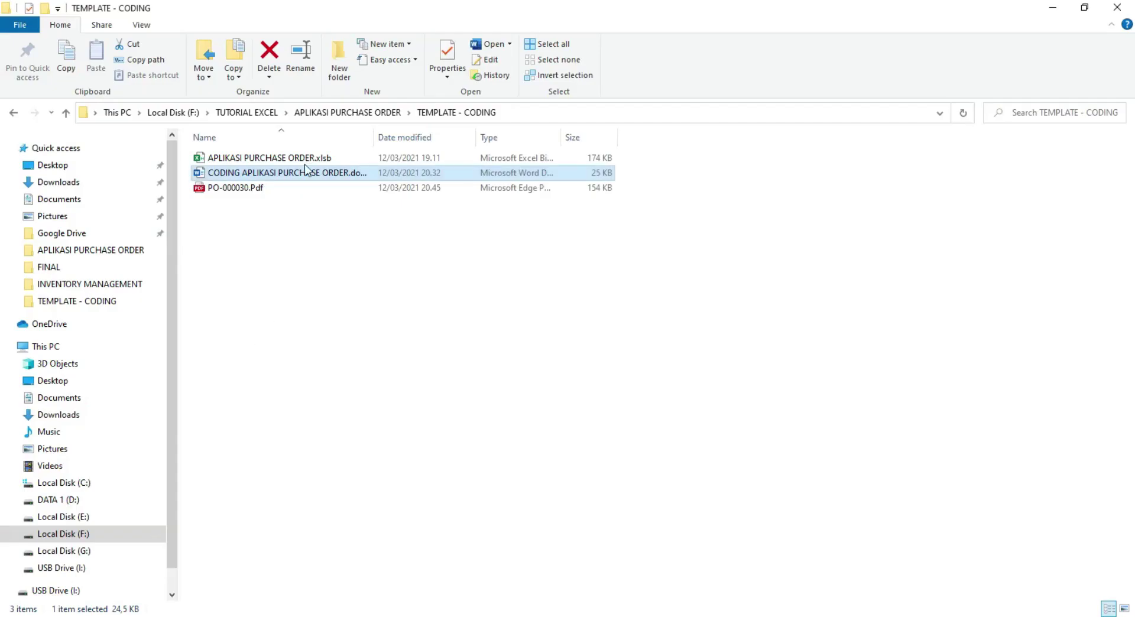
left_click(347, 112)
double_click(237, 173)
left_click(236, 189)
double_click(256, 189)
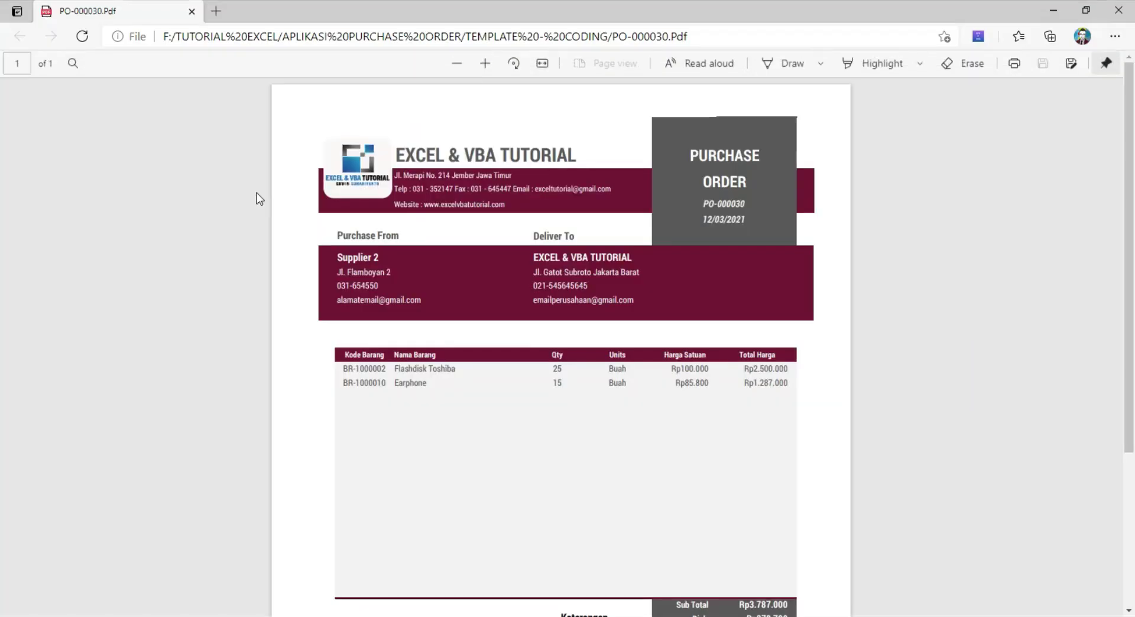
Step: Review the PO-000030 PDF down to the Rp3.787.000 total, close Edge, and return to the VBA editor
scroll(560, 343, "down", 3)
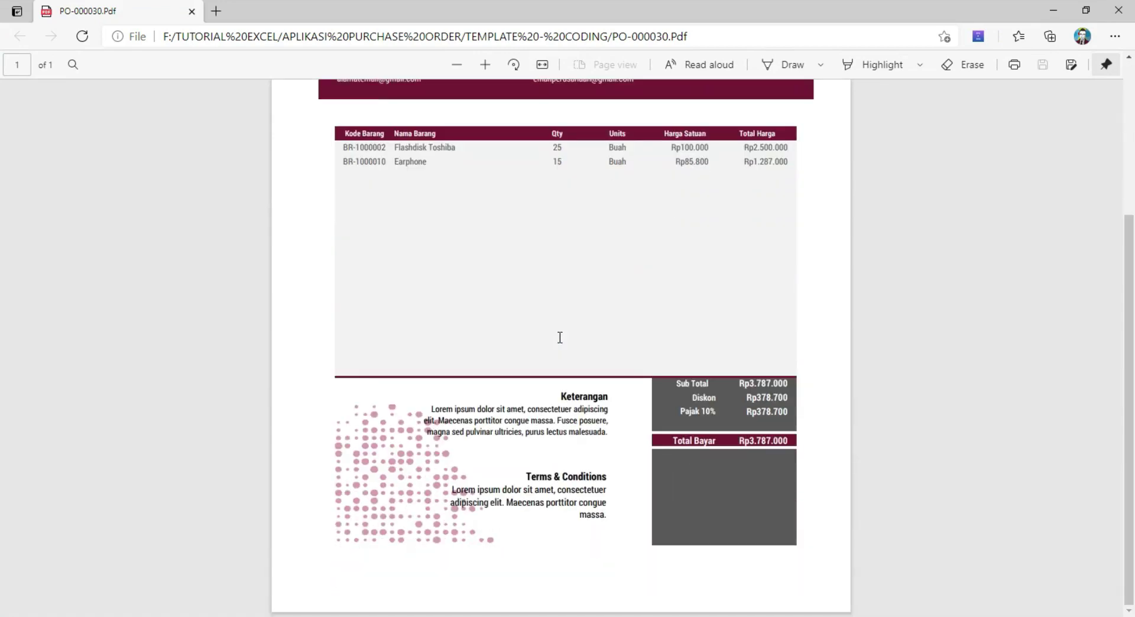
scroll(602, 358, "up", 3)
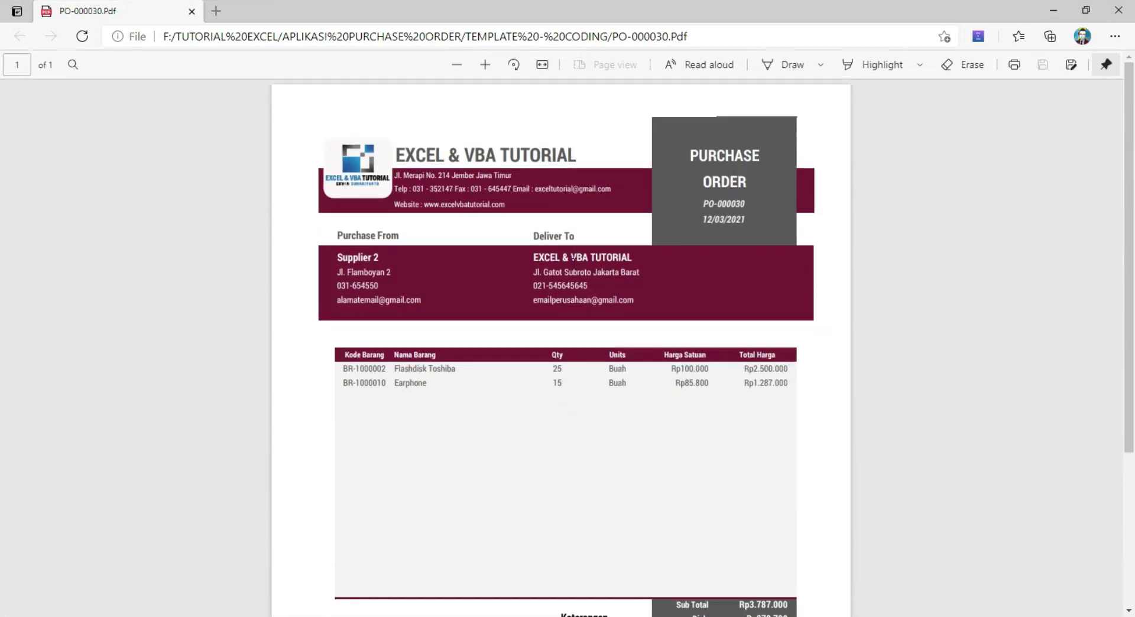
left_click(1118, 10)
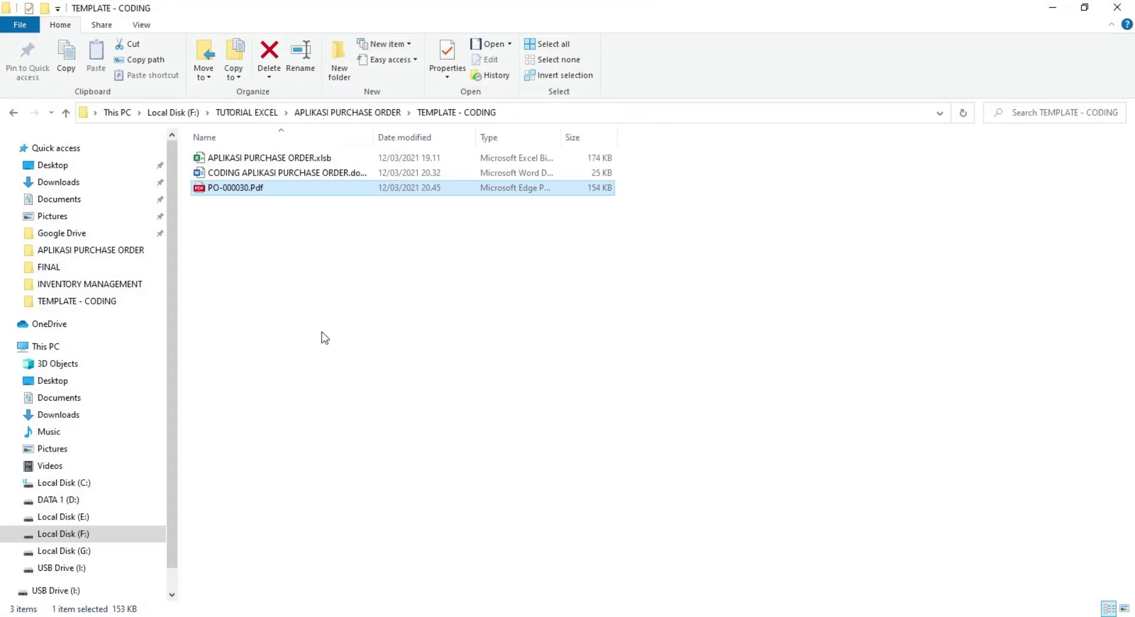
left_click(532, 568)
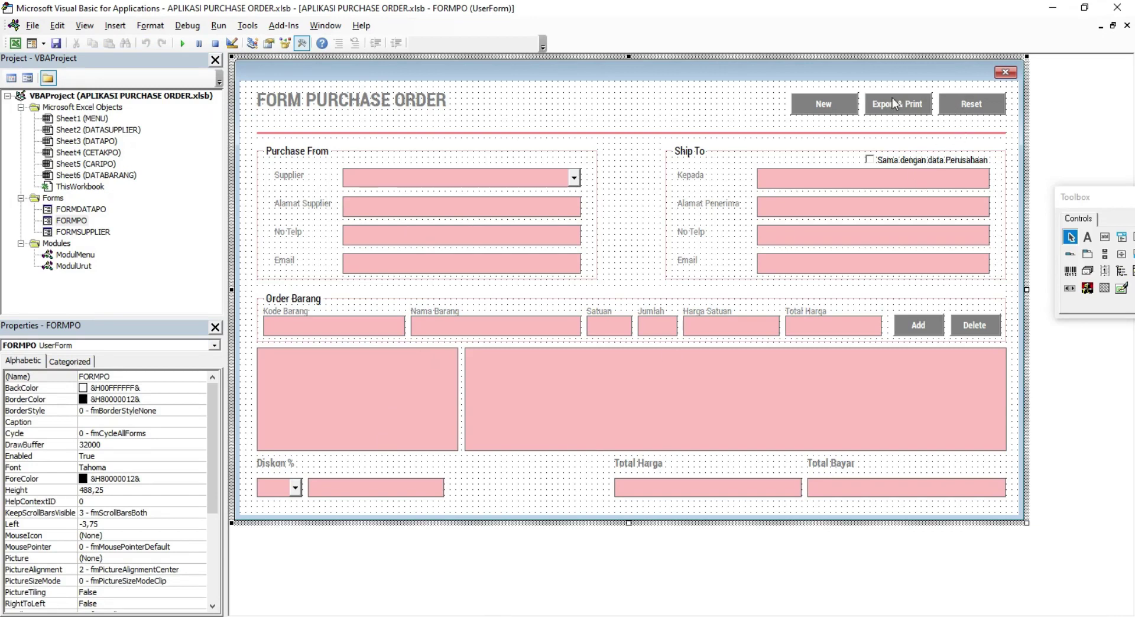
Step: Search the Word coding document for CMDRESET and jump to the result
left_click(562, 615)
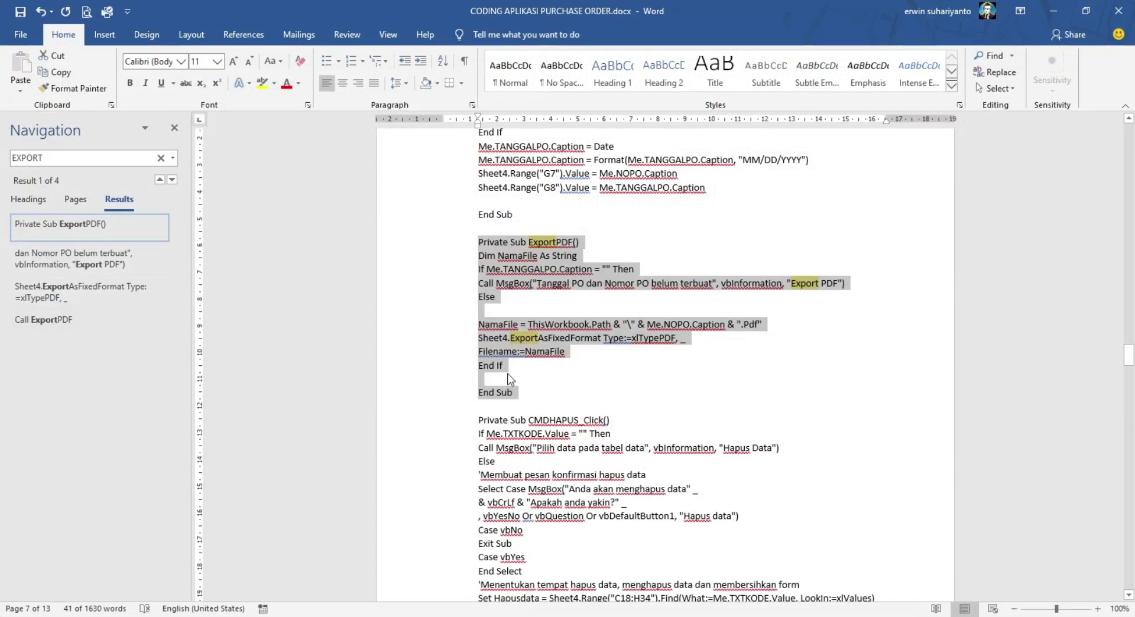
left_click(37, 157)
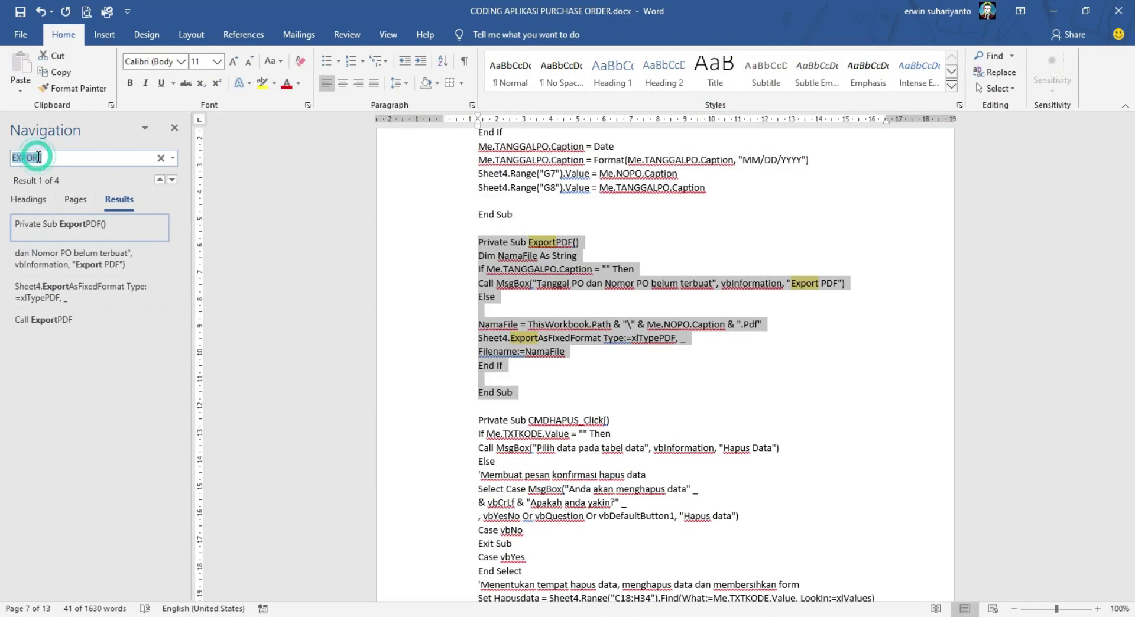
type("CMDRESET")
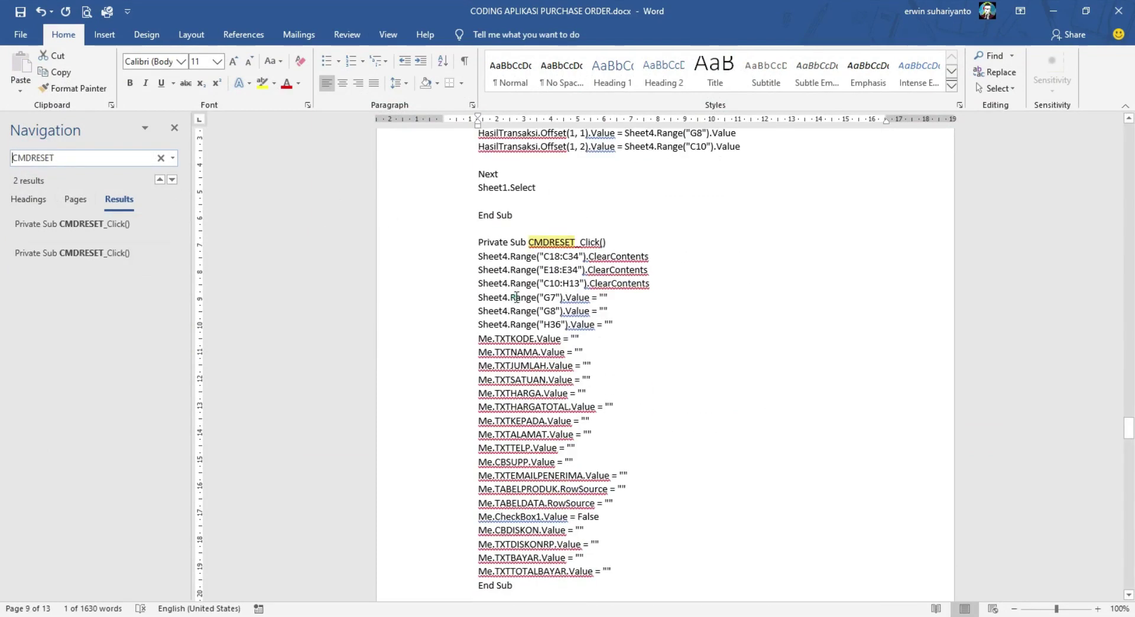
left_click(518, 297)
Step: Copy the entire CMDRESET_Click procedure through its End Sub line
triple_click(476, 254)
left_click(480, 239)
left_click_drag(479, 240, 512, 467)
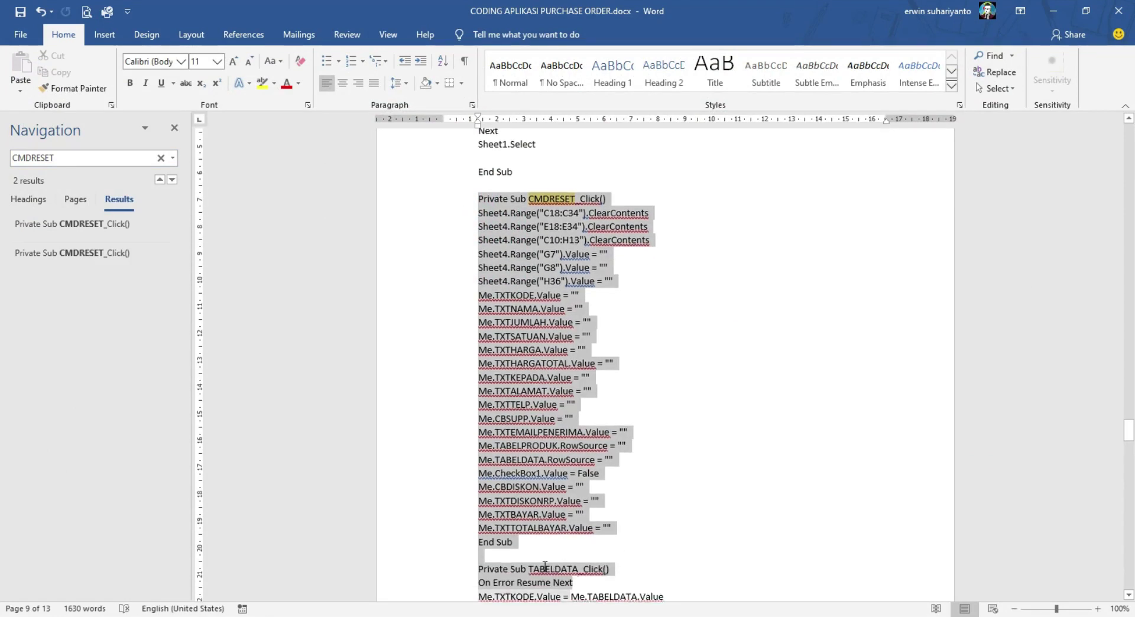
key("shift+Down")
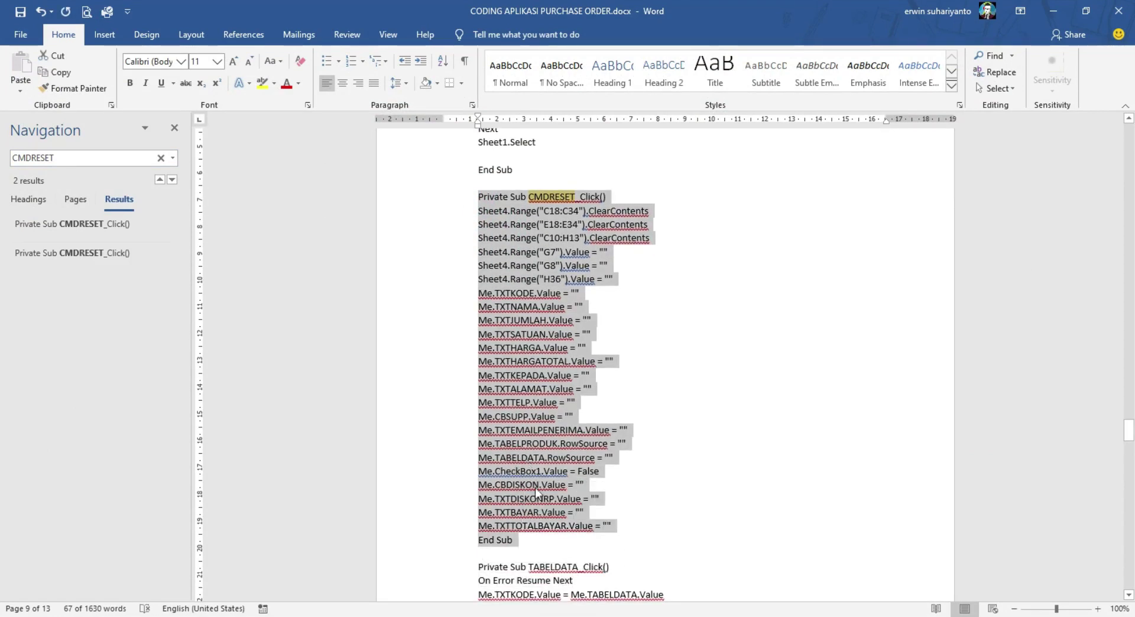
right_click(528, 402)
left_click(549, 422)
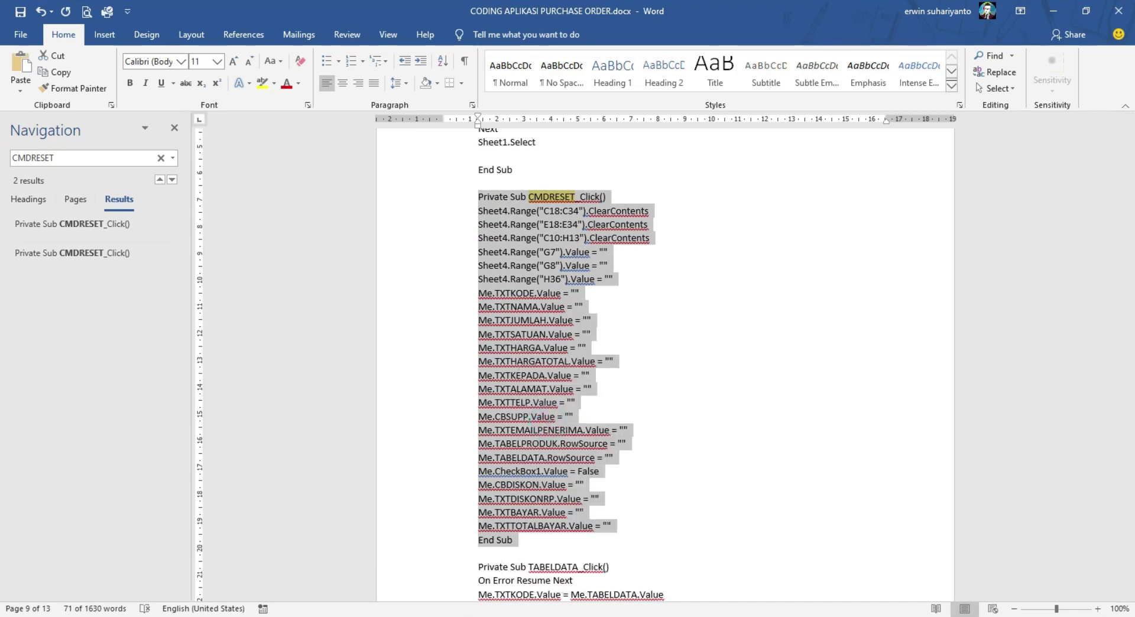
key("alt+Tab")
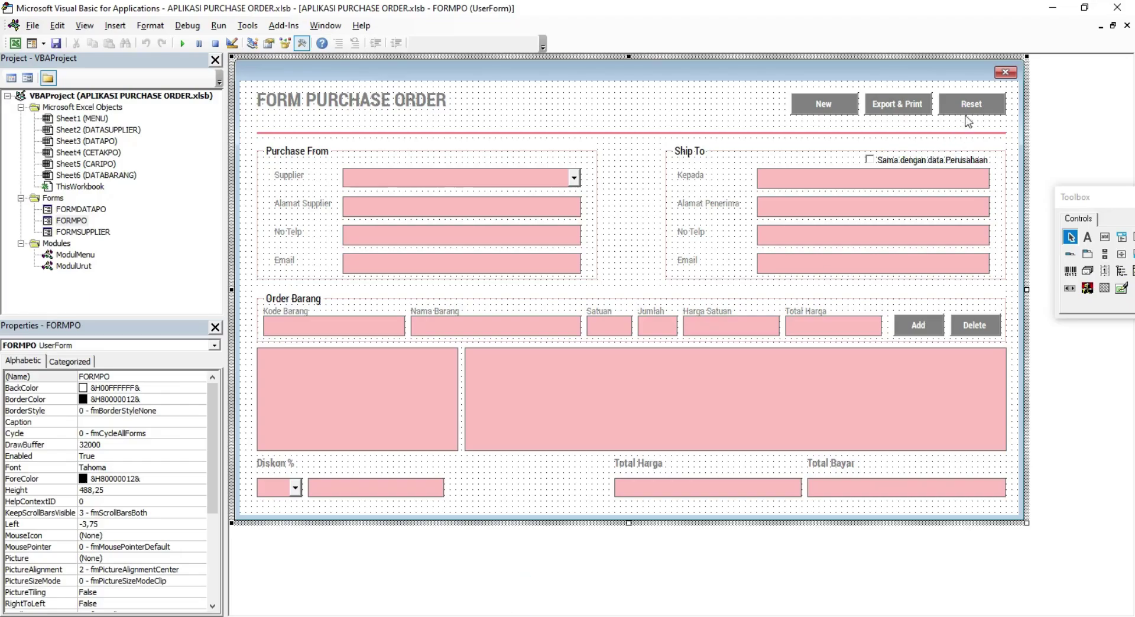
Step: Paste the copied reset code into FORMPO's CMDRESET_Click and delete the duplicate Sub and End Sub lines
double_click(967, 105)
right_click(268, 93)
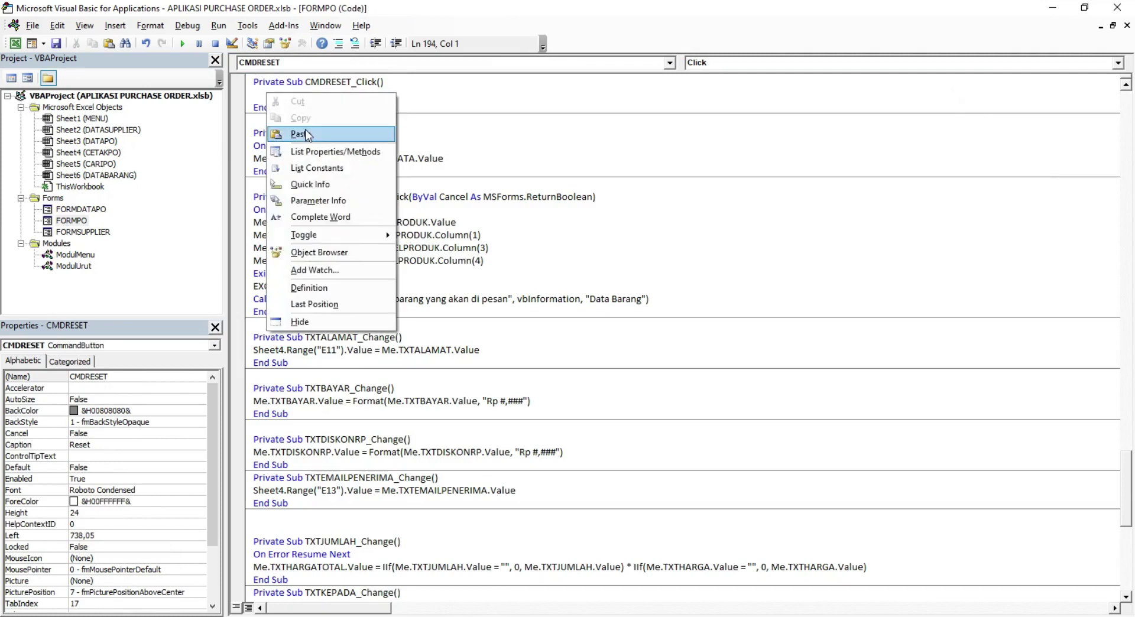
left_click(283, 133)
left_click(395, 95)
left_click(245, 95)
key("Delete")
left_click_drag(292, 425, 253, 426)
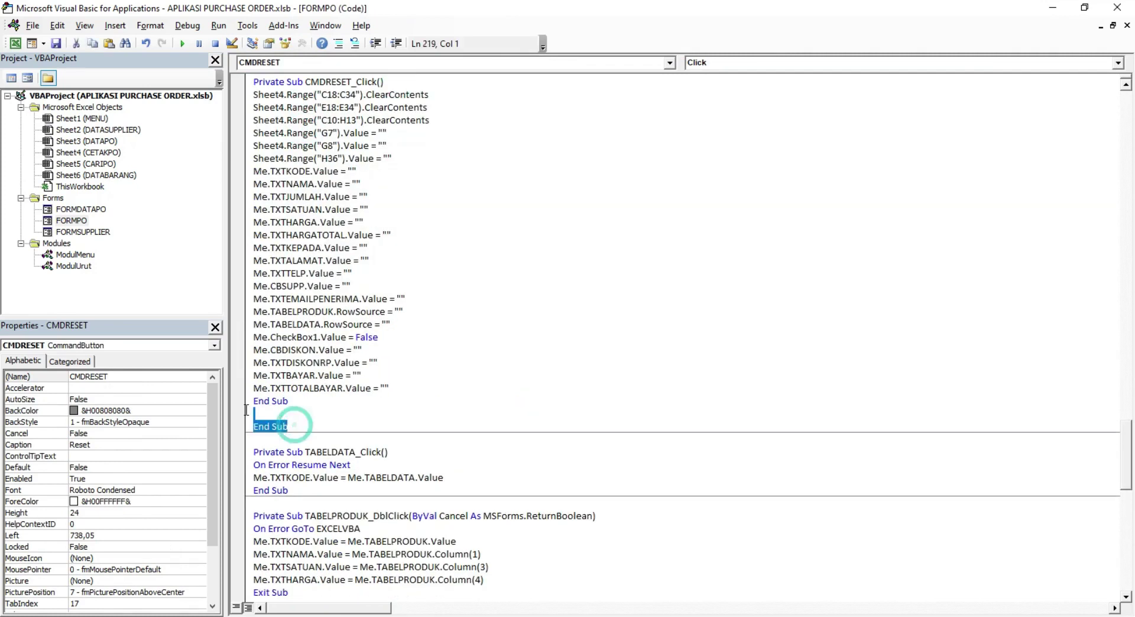
key("BackSpace")
key("BackSpace")
left_click(183, 43)
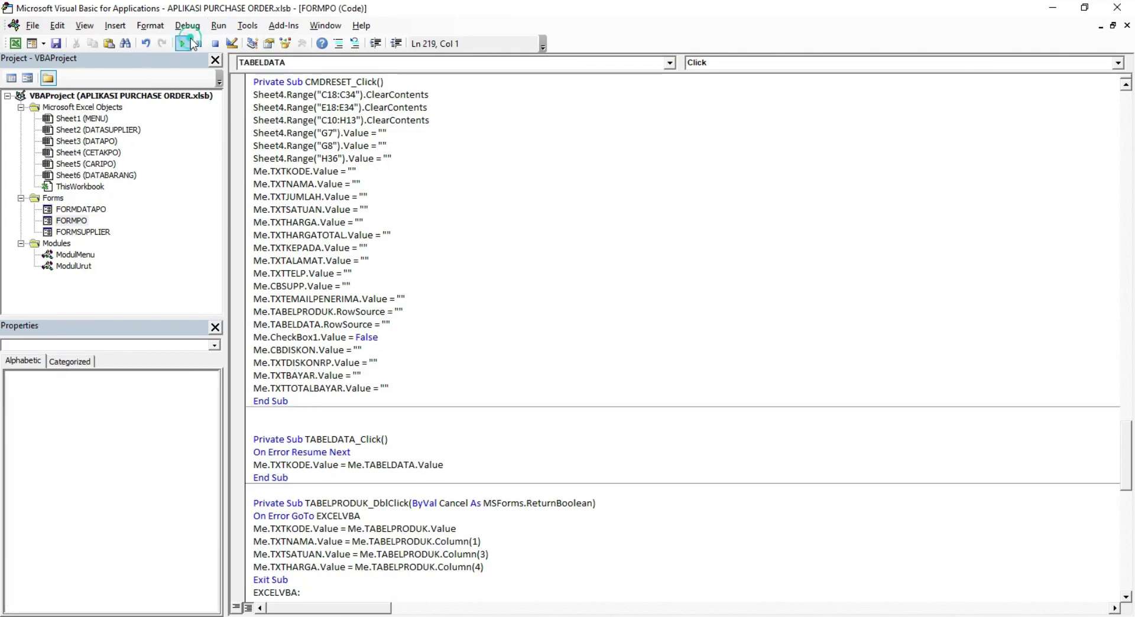
Step: Fill Supplier 2, a new PO number and company Ship To, then Reset the form and close it
left_click(516, 204)
left_click(481, 225)
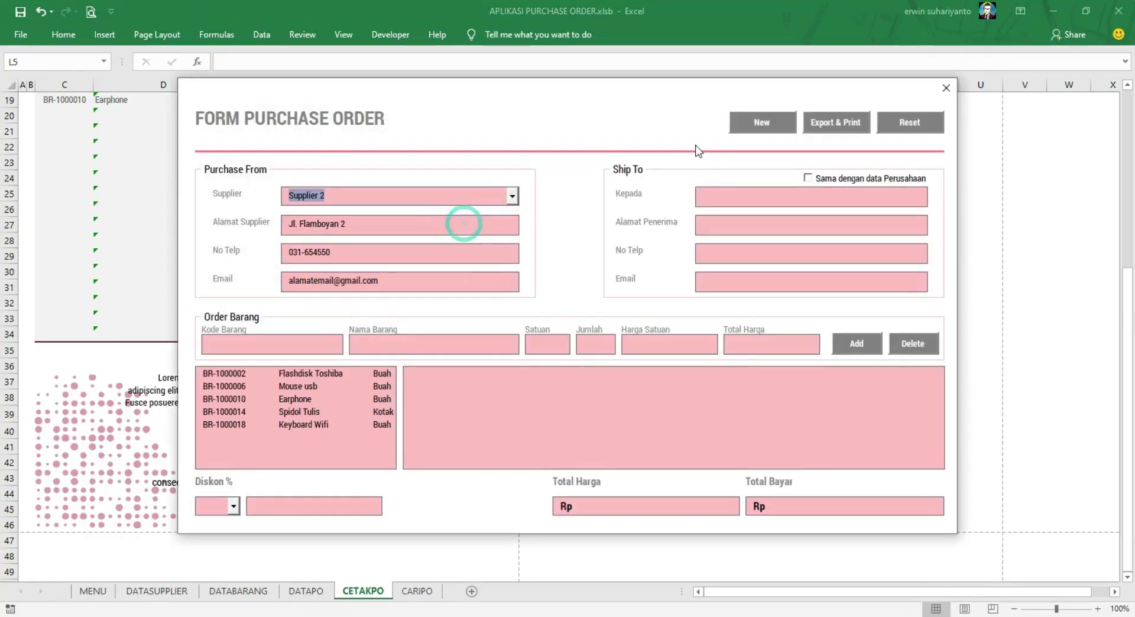
left_click(740, 124)
left_click(805, 178)
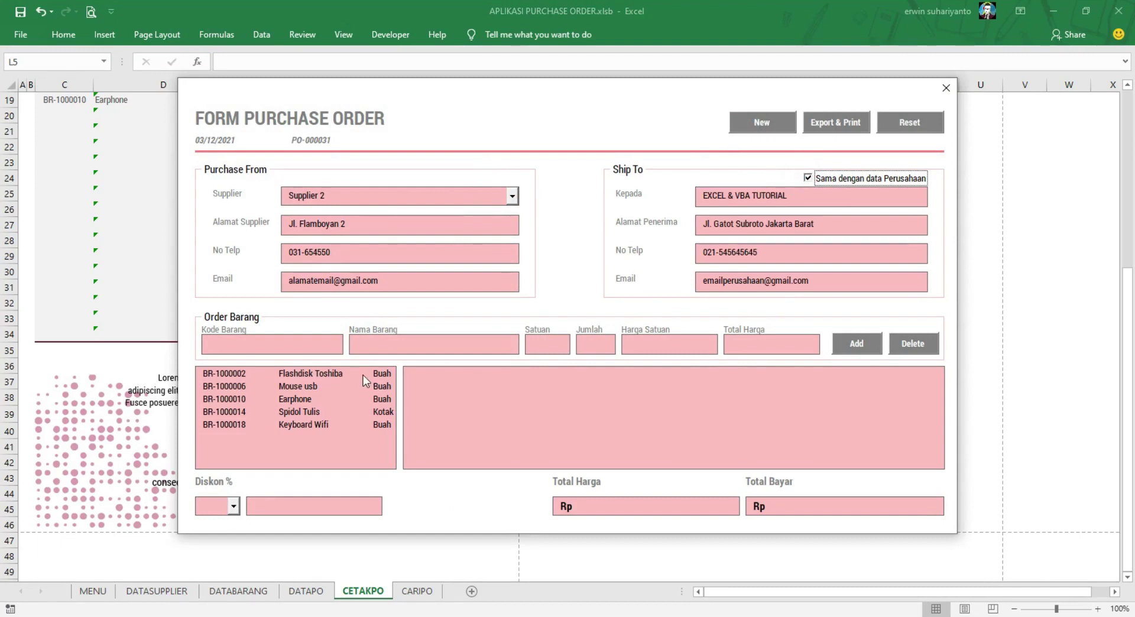
left_click(909, 123)
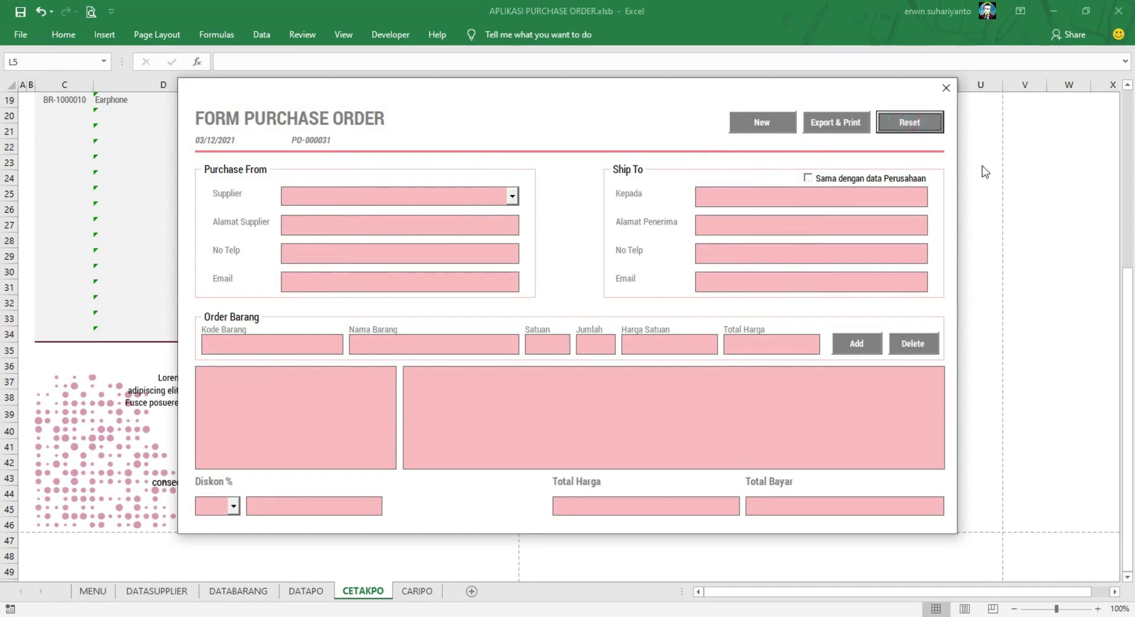
left_click(945, 87)
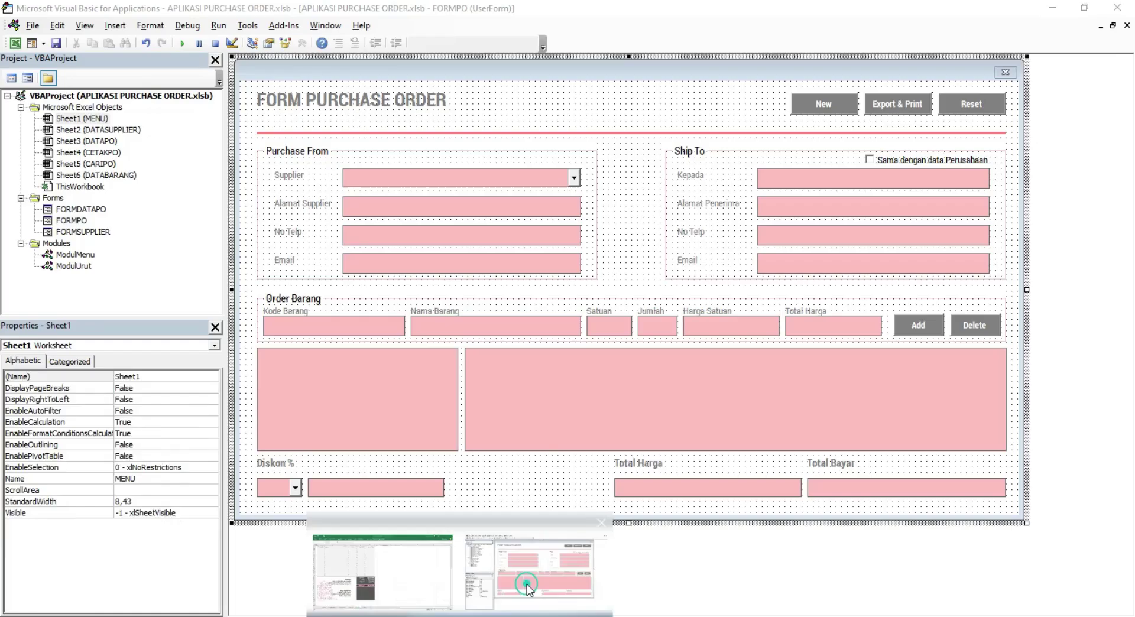
Step: In CMDRESET_Click, select the Me.* field-clearing lines down to TXTTOTALBAYAR
left_click(520, 584)
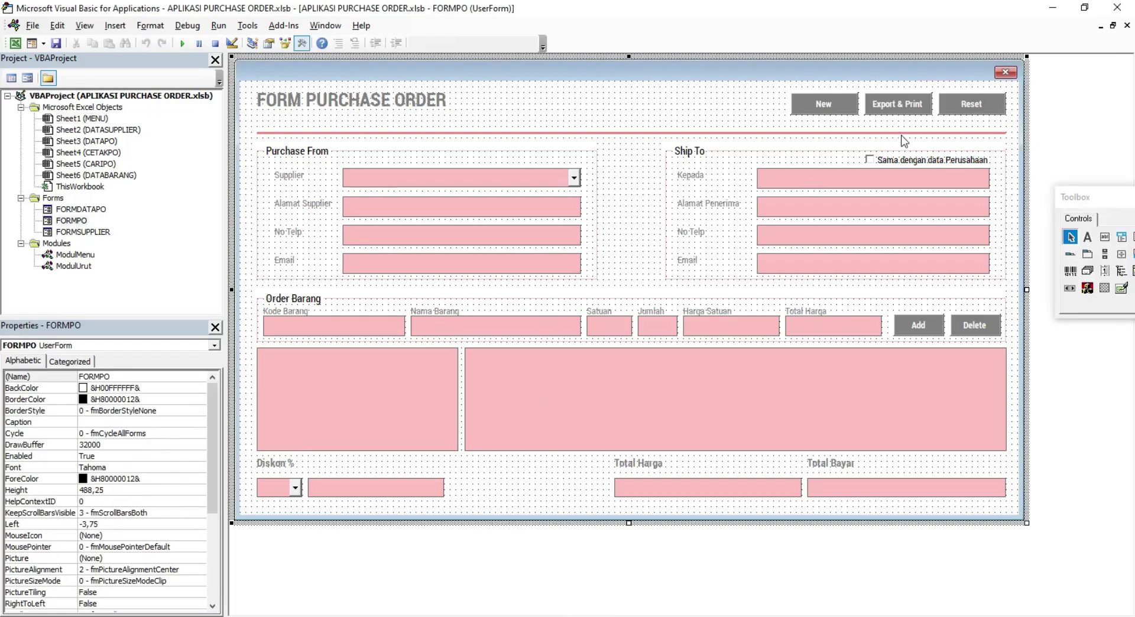
double_click(969, 106)
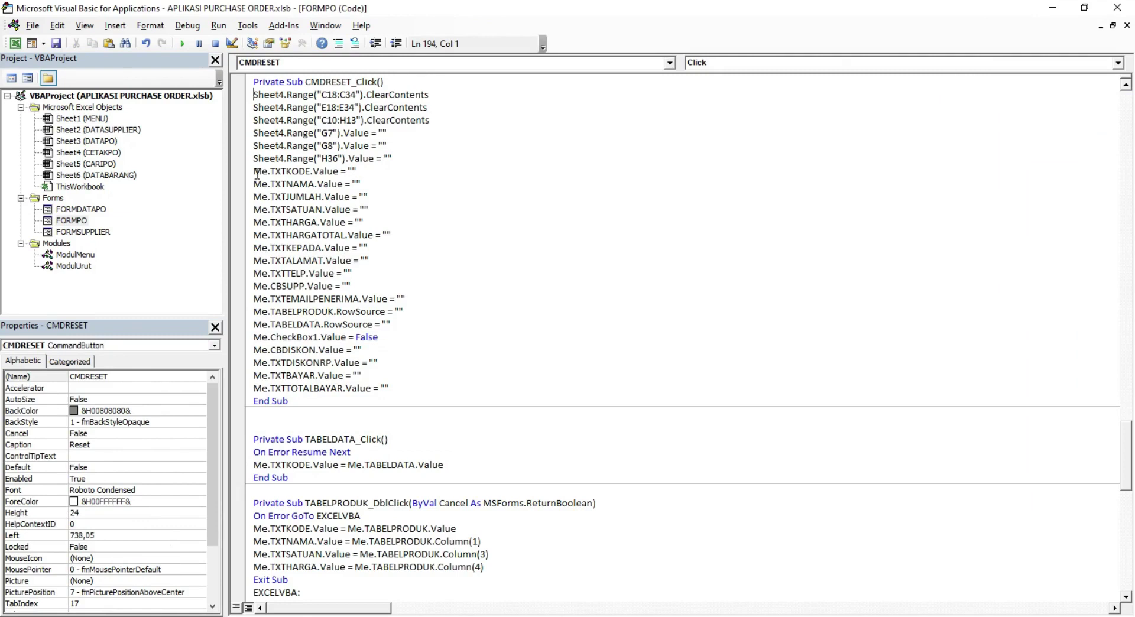
left_click_drag(254, 171, 381, 312)
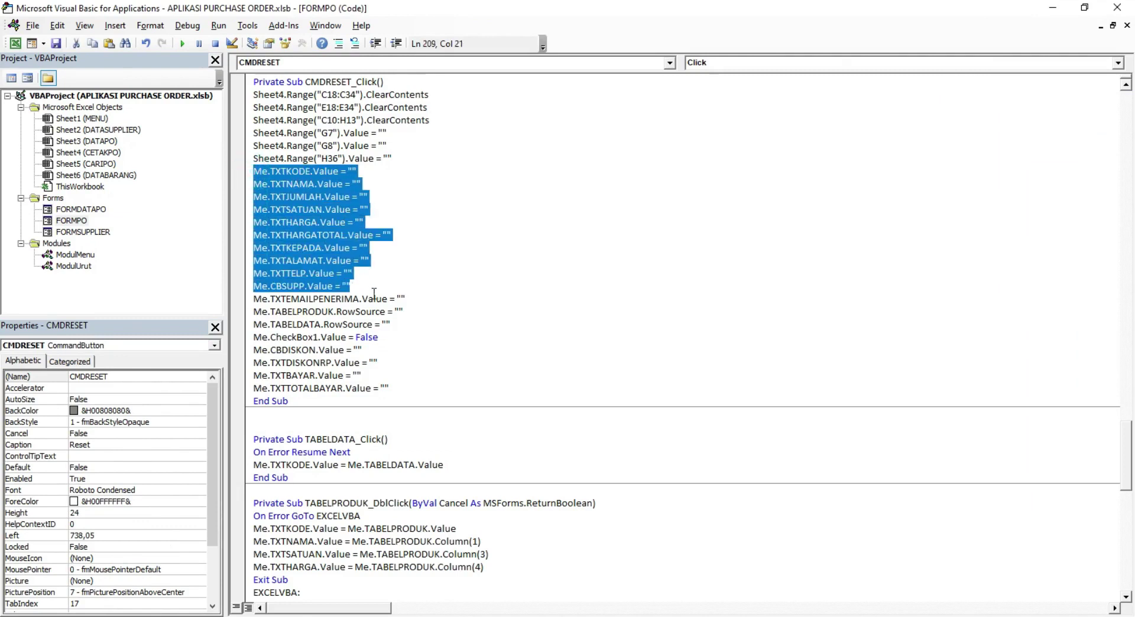
left_click_drag(382, 315, 394, 390)
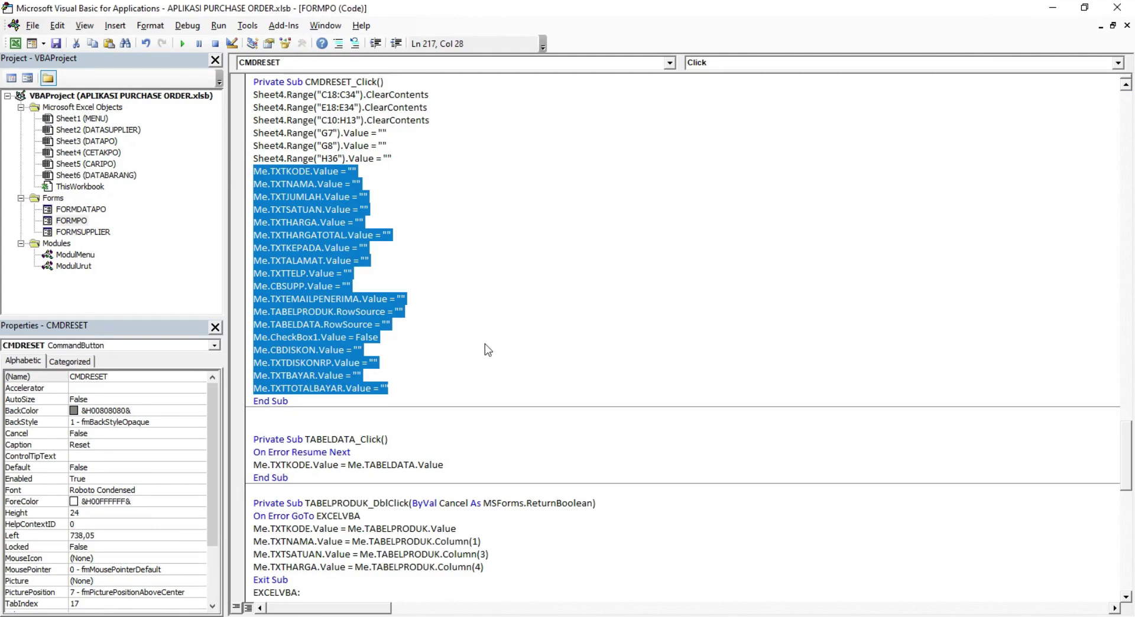
left_click(306, 194)
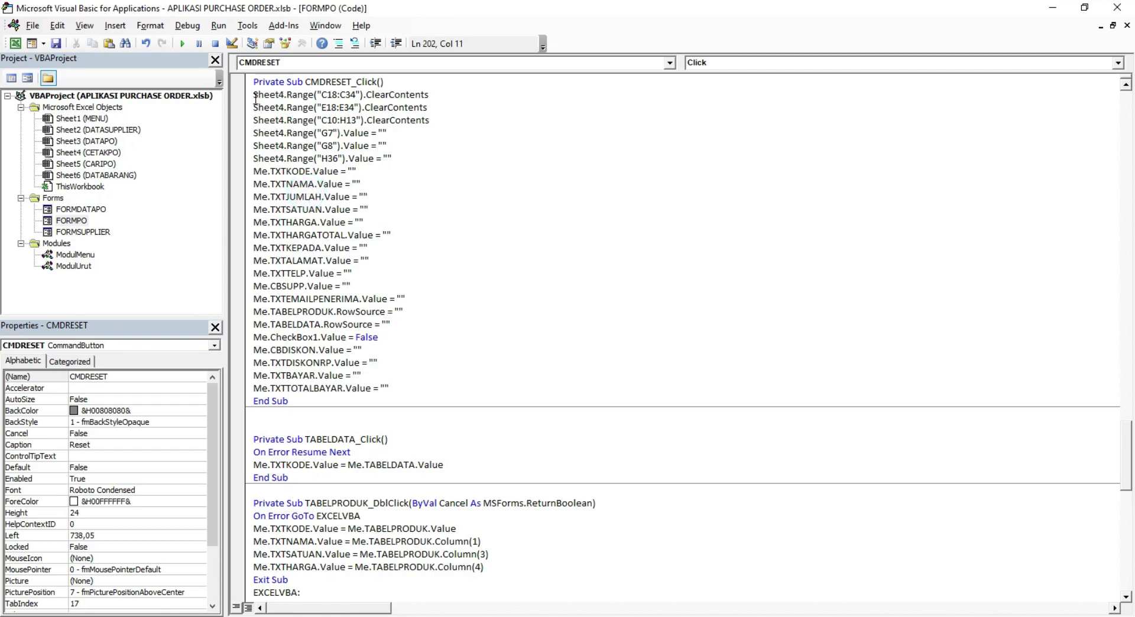
left_click_drag(253, 95, 363, 222)
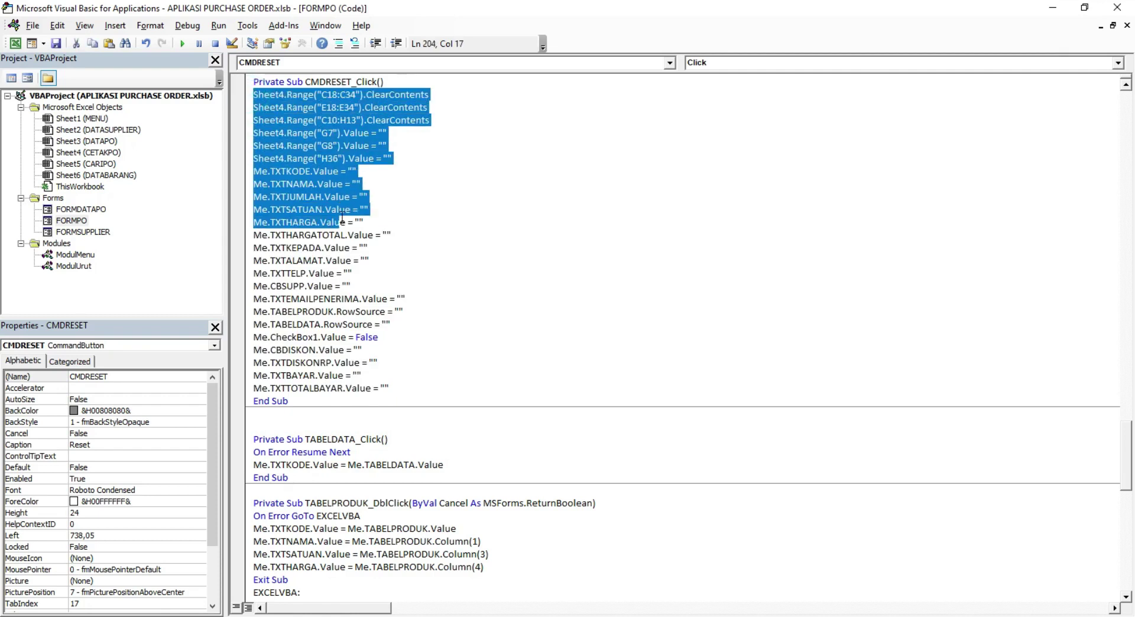
Step: Look over the Export & Print code and FORMSUPPLIER design, then return to FORMPO
double_click(84, 218)
double_click(897, 104)
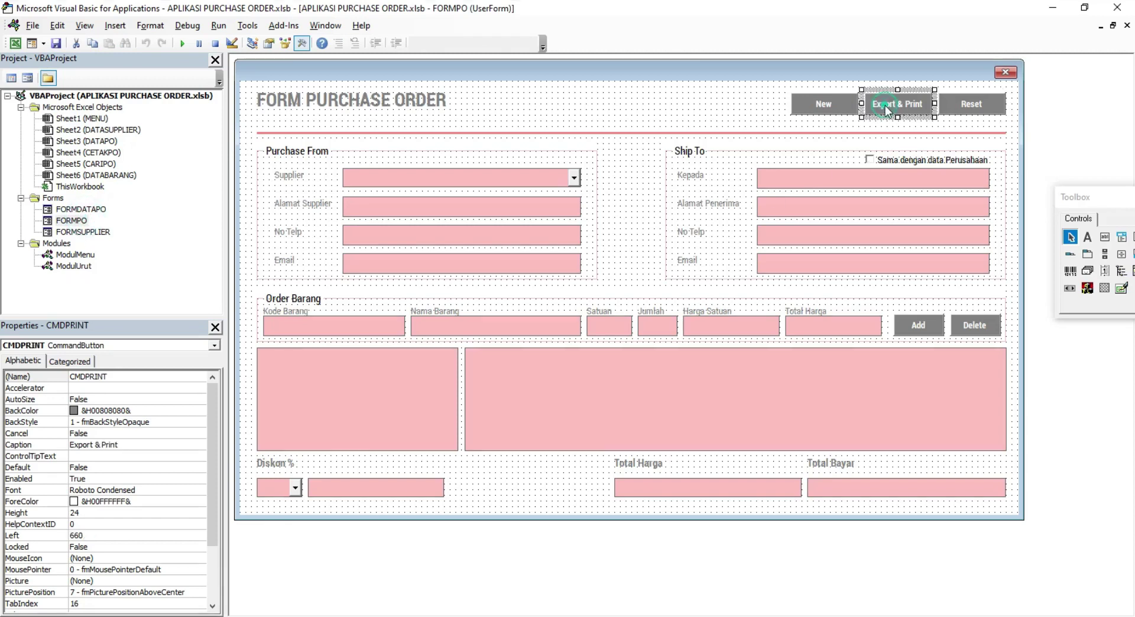
scroll(359, 340, "down", 2)
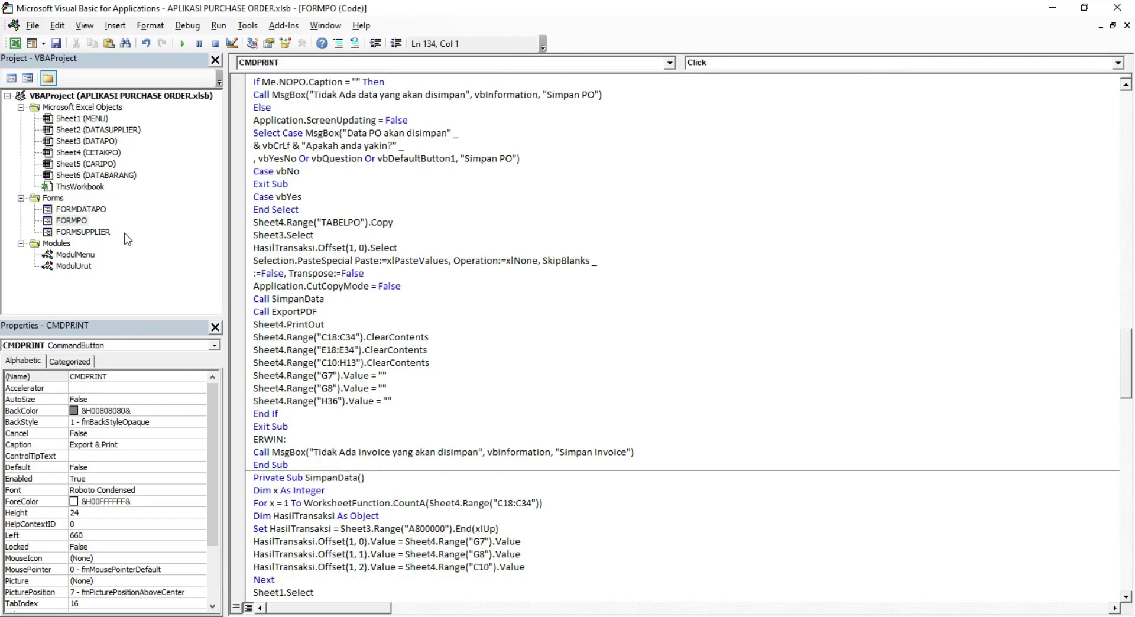
double_click(82, 232)
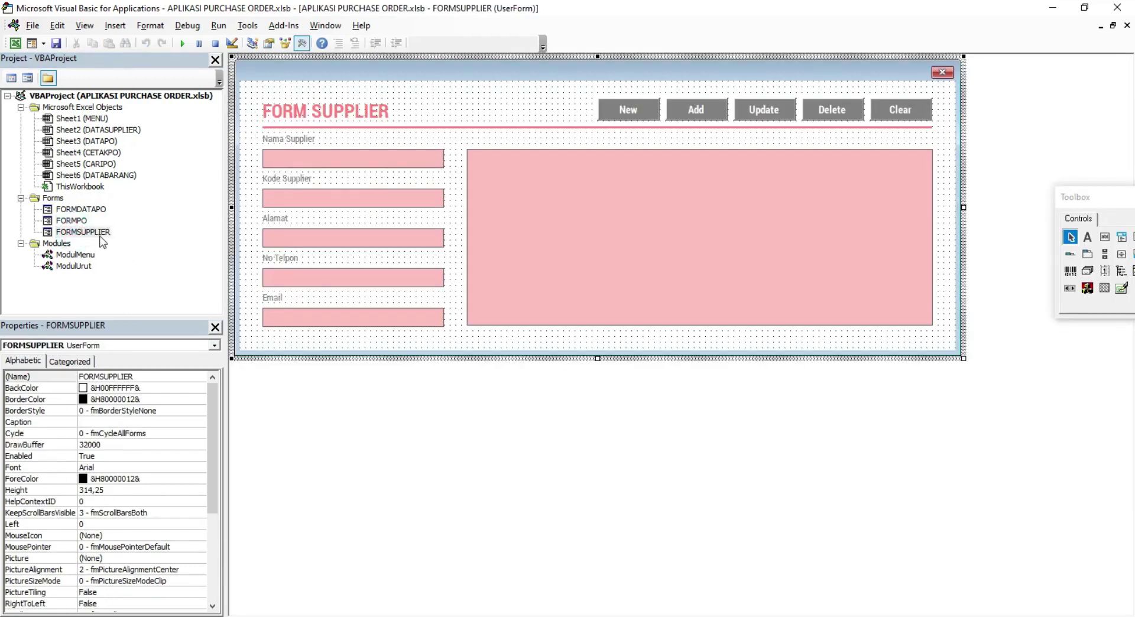
double_click(71, 221)
Step: Reselect all 18 Me.* field-clearing lines in CMDRESET_Click
left_click(963, 104)
double_click(963, 104)
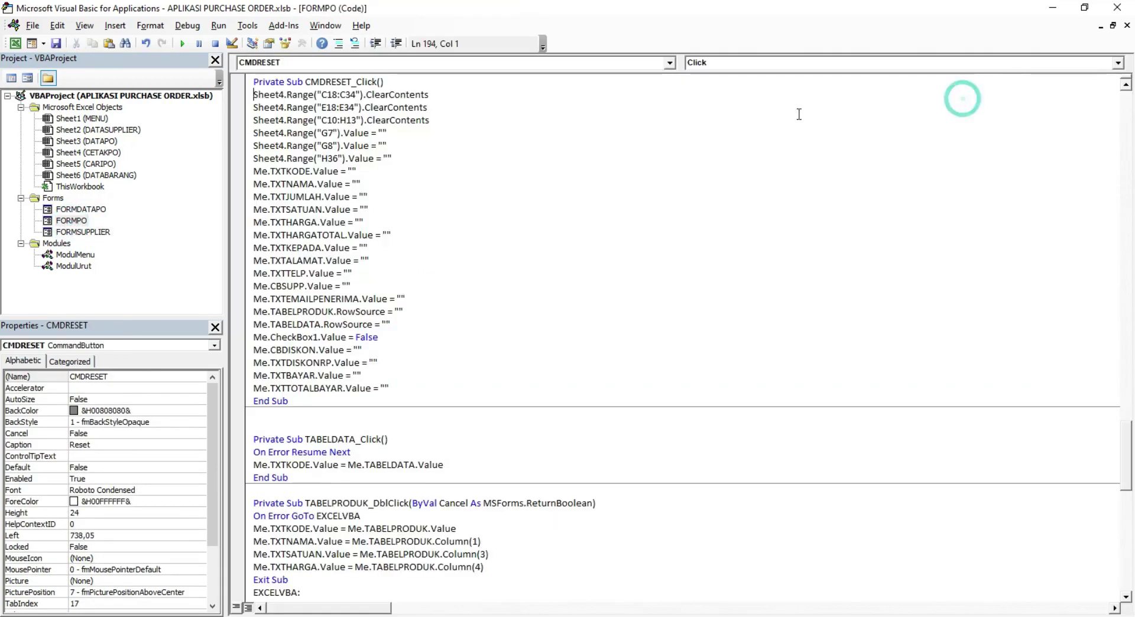
left_click_drag(249, 172, 251, 312)
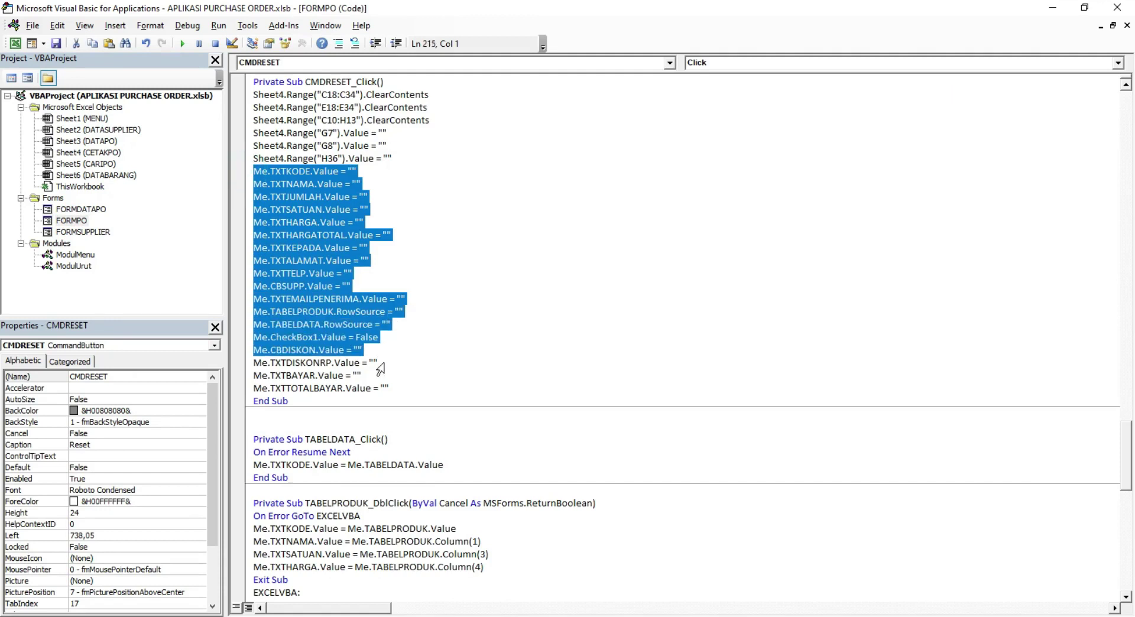
left_click_drag(369, 318, 392, 388)
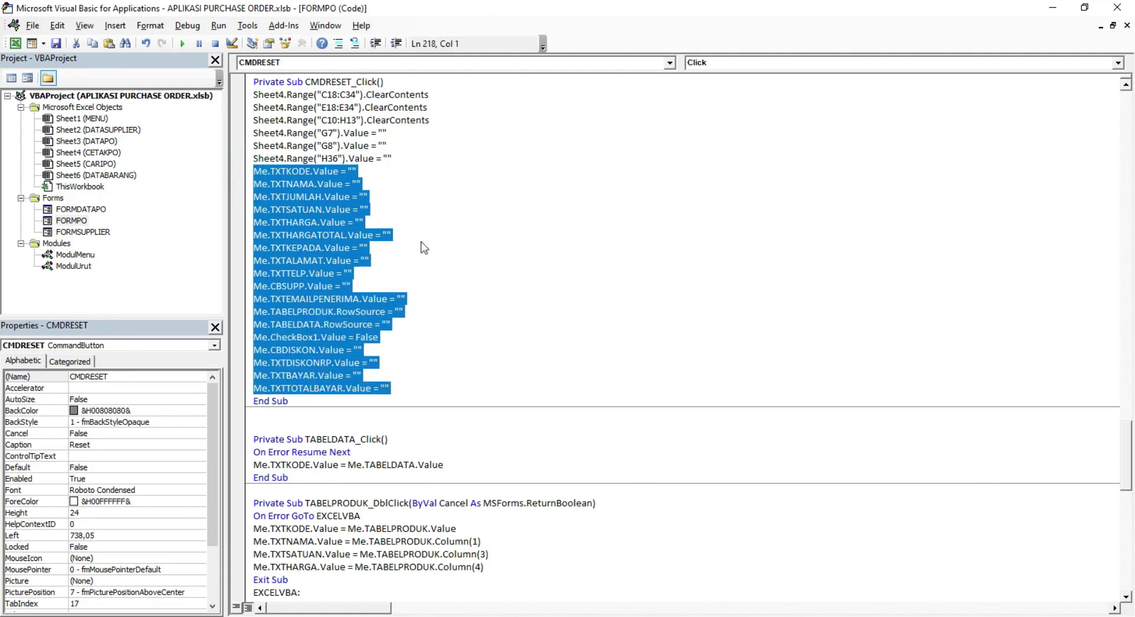
left_click(393, 228)
mouse_move(243, 172)
left_mouse_down()
mouse_move(357, 365)
mouse_move(399, 390)
left_mouse_up()
key("ctrl+c")
Step: Paste the 18 clearing lines on a new line after H36 in CMDPRINT_Click, then rerun the form
double_click(86, 221)
double_click(884, 105)
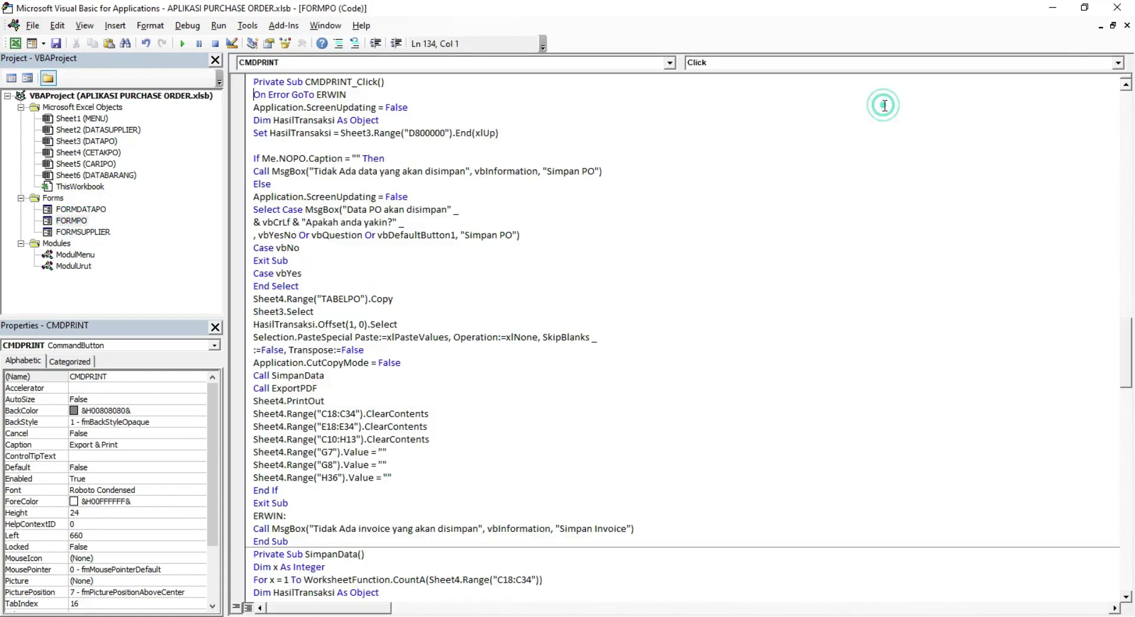
scroll(462, 361, "down", 4)
left_click(404, 322)
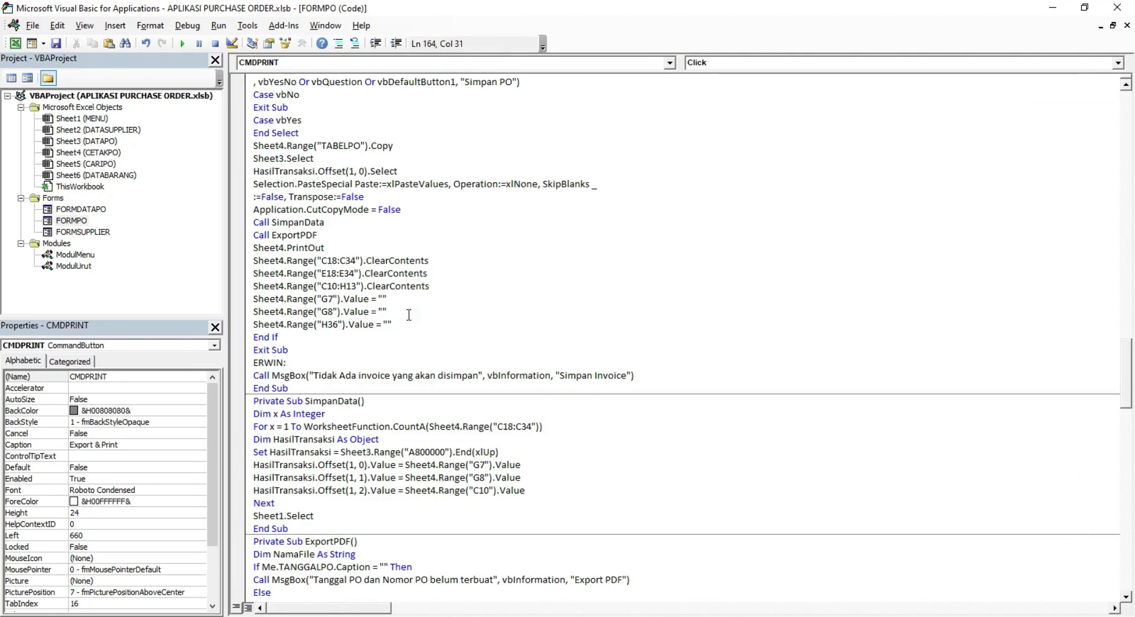
key("Return")
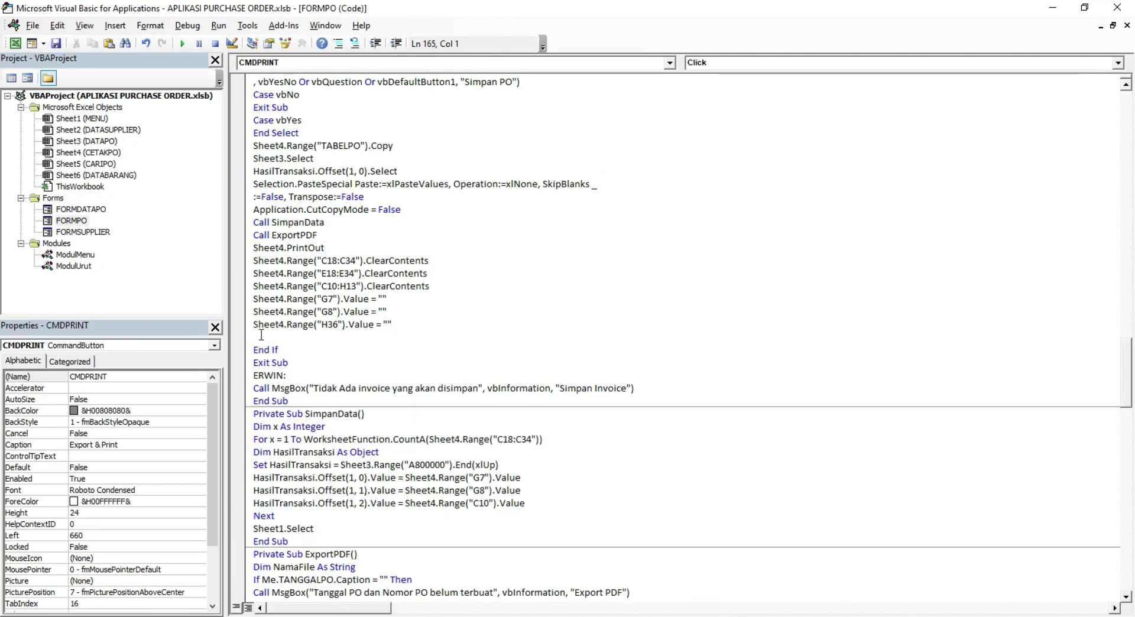
right_click(278, 354)
left_click(296, 380)
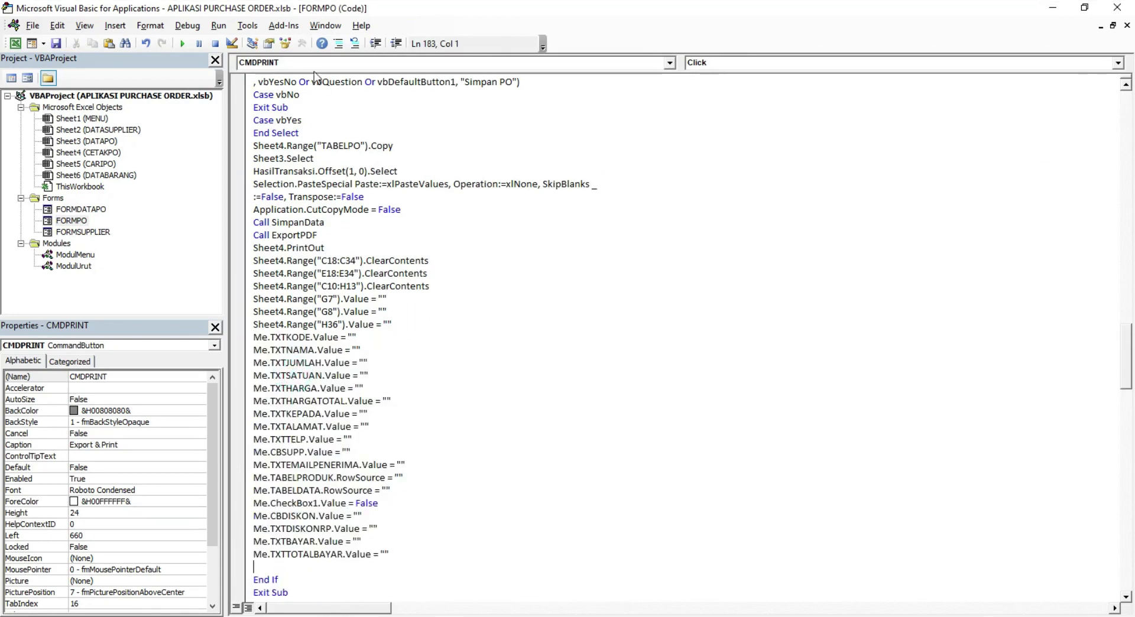
left_click(183, 43)
left_click(513, 197)
Step: Fill a test order with Supplier 3, 5 Lem Altecos, company Ship To, and new PO-000032
left_click(464, 225)
left_click(366, 386)
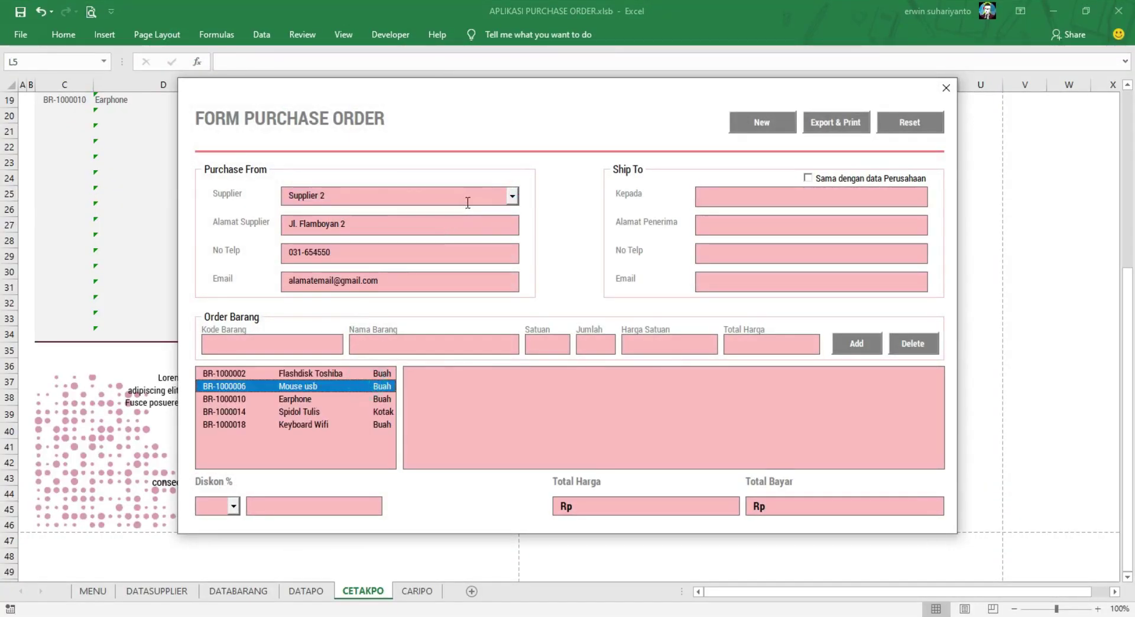
left_click(512, 195)
left_click(419, 244)
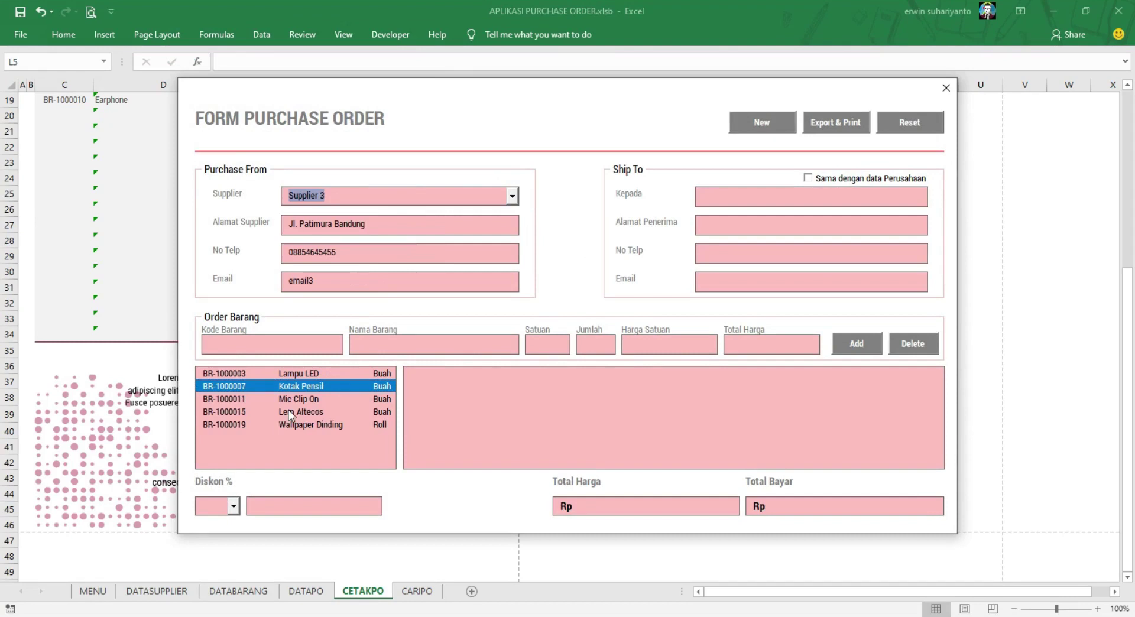
left_click(306, 411)
left_click(593, 343)
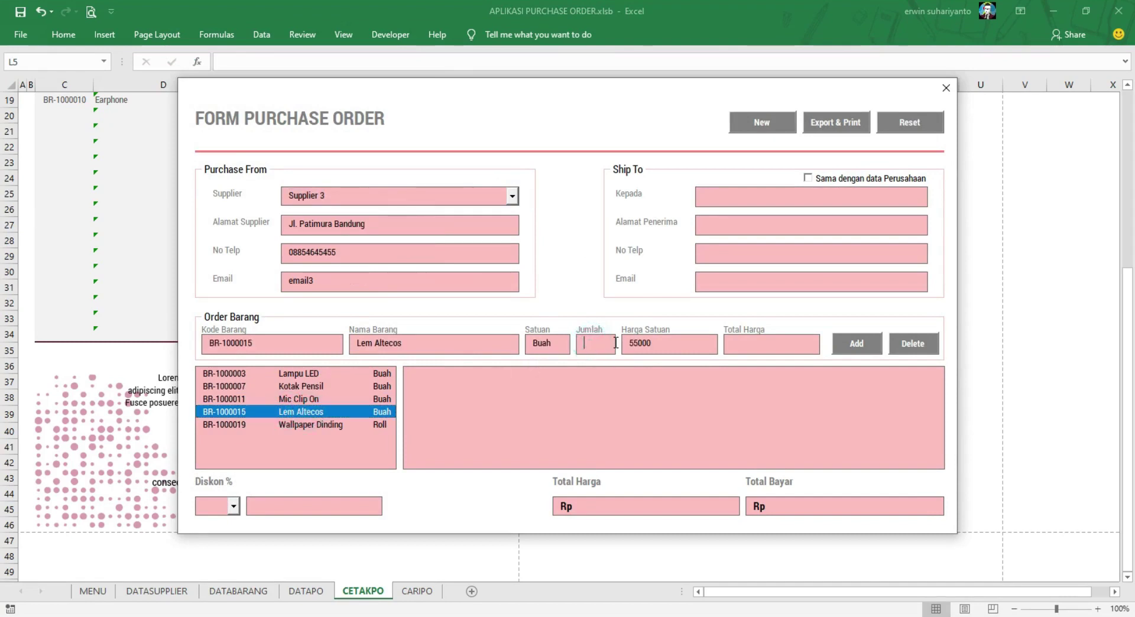
type("50")
left_click(842, 342)
left_click(811, 179)
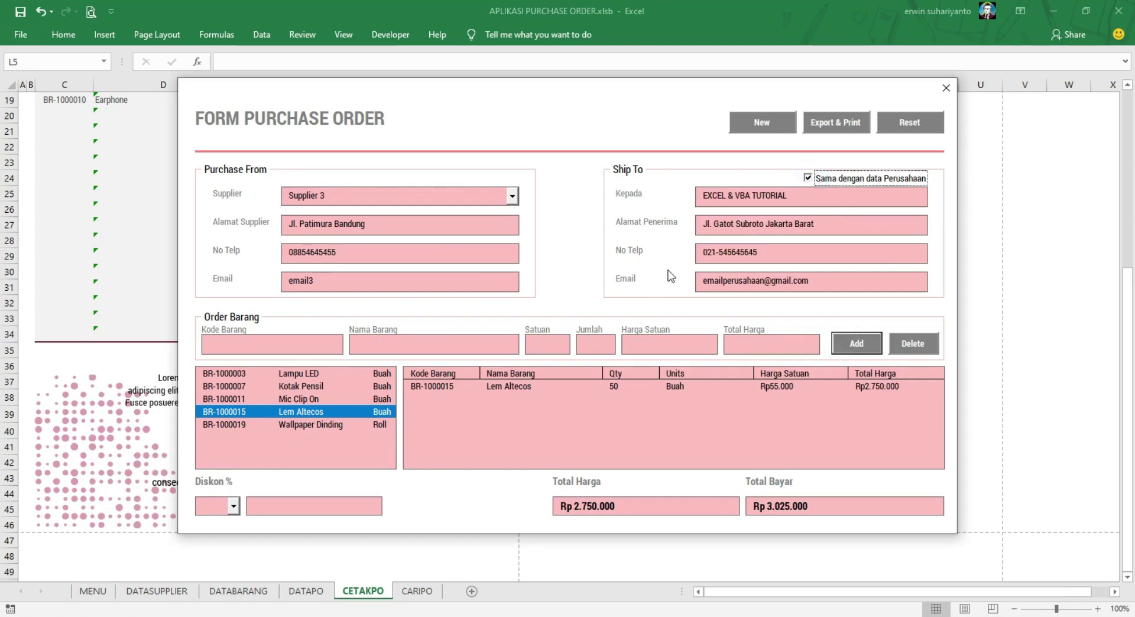
left_click(763, 125)
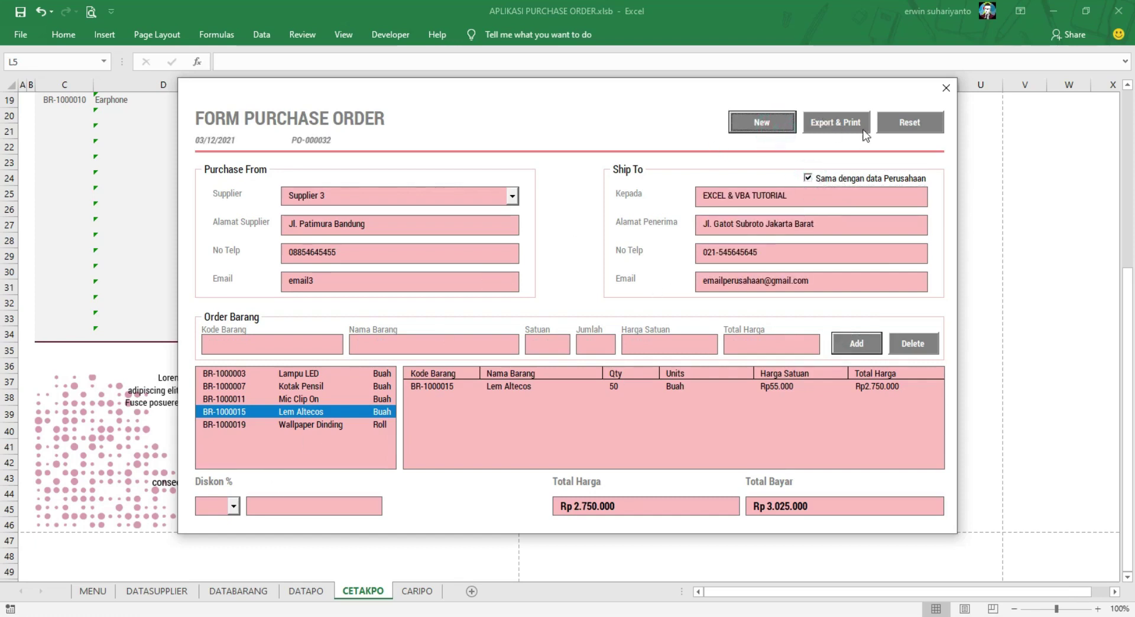
Step: Export and save PO-000032 without a print file, then pick Supplier 2, reset, and close the form
left_click(829, 129)
left_click(552, 367)
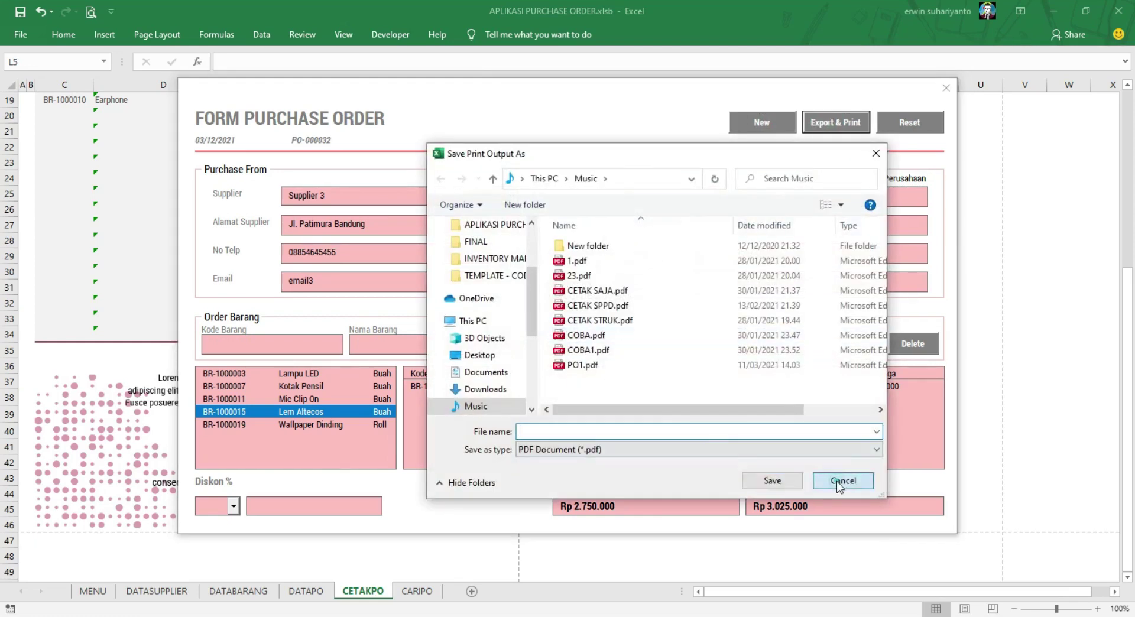
left_click(839, 482)
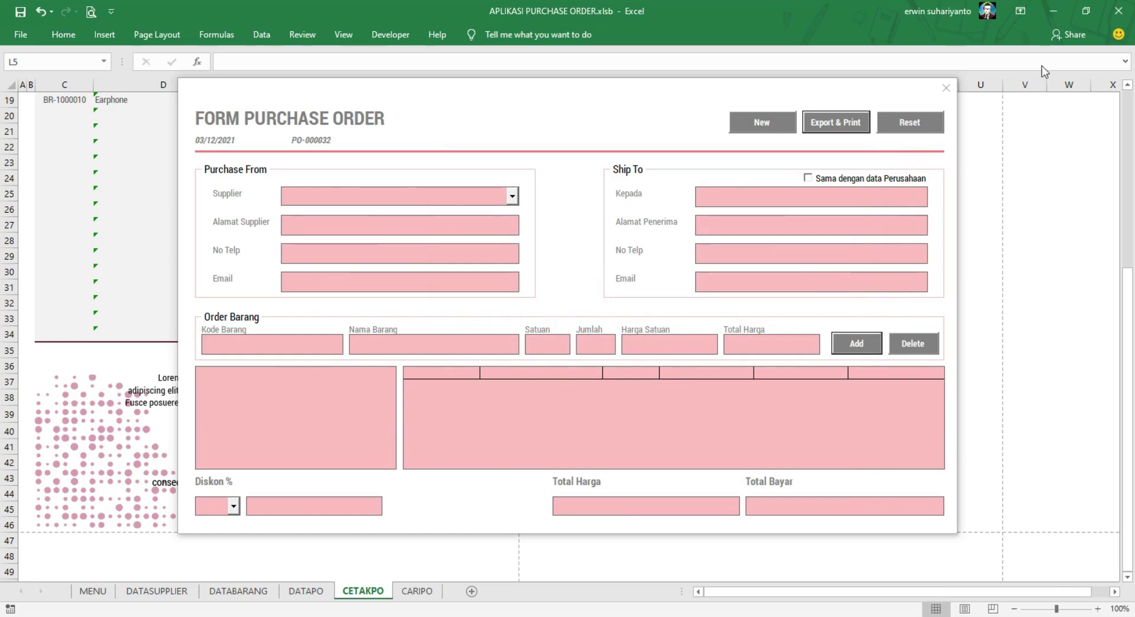
left_click(511, 201)
left_click(459, 223)
left_click(911, 127)
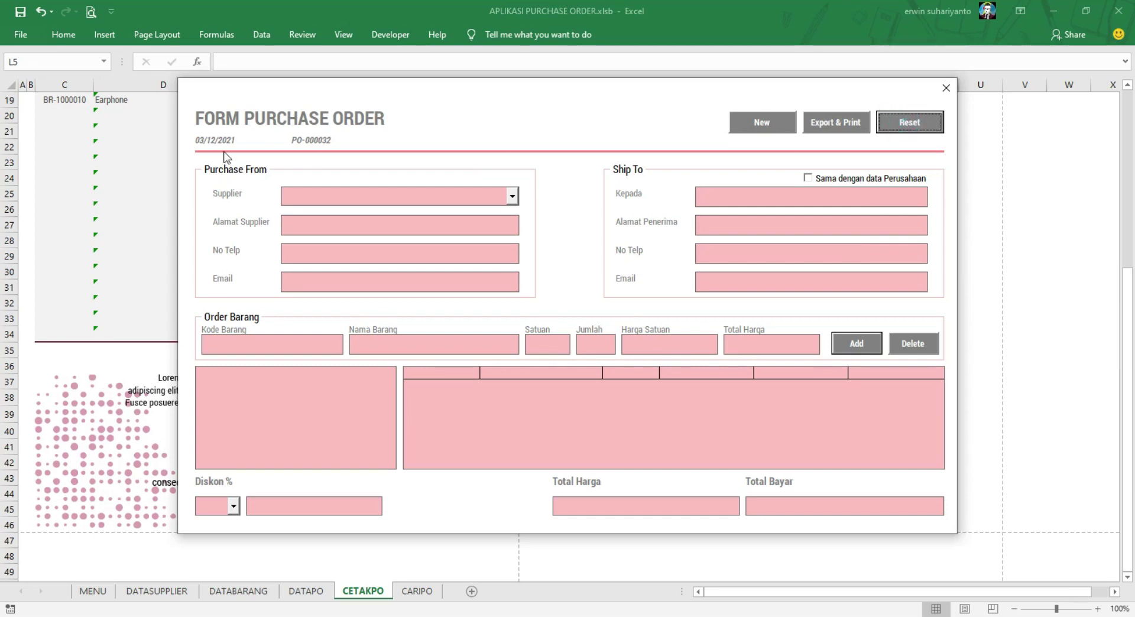
left_click(938, 90)
Step: In CMDRESET_Click, add Me.TANGGALPO.Caption = "" and Me.NOPO.Caption = "" after TXTTOTALBAYAR
mouse_move(487, 612)
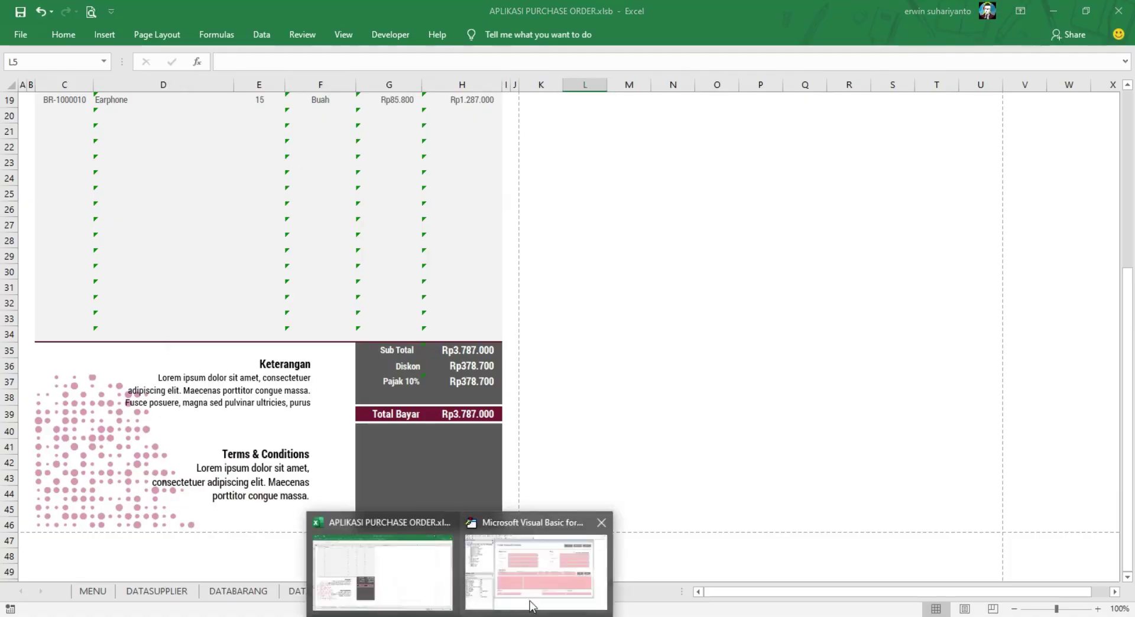
left_click(560, 562)
double_click(968, 101)
left_click(405, 386)
key("Return")
type("me.")
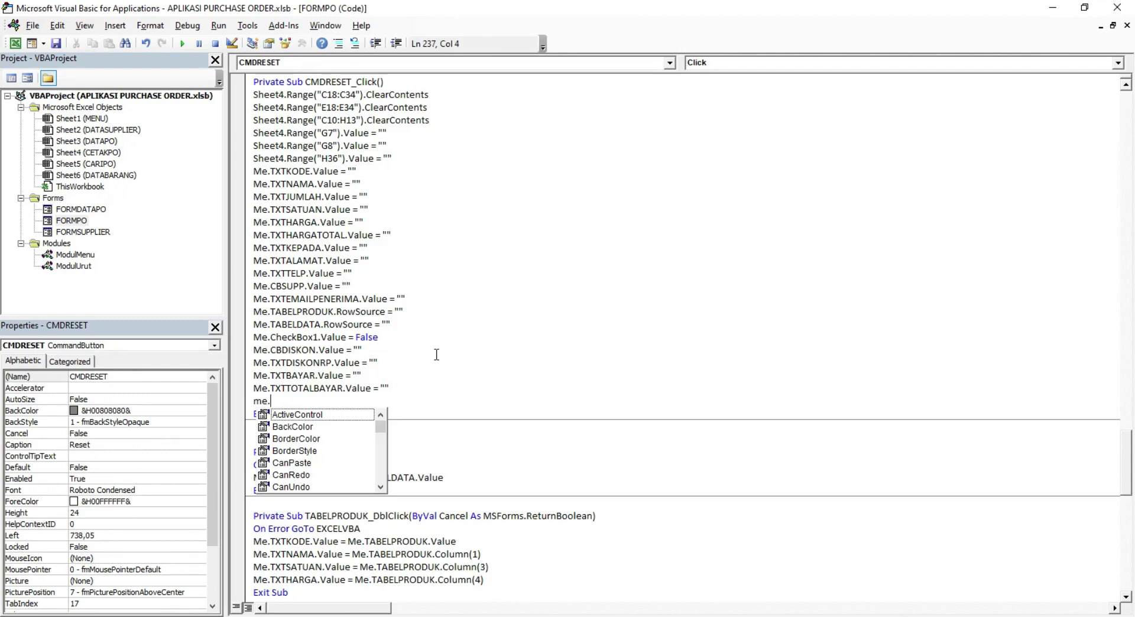
type("ta")
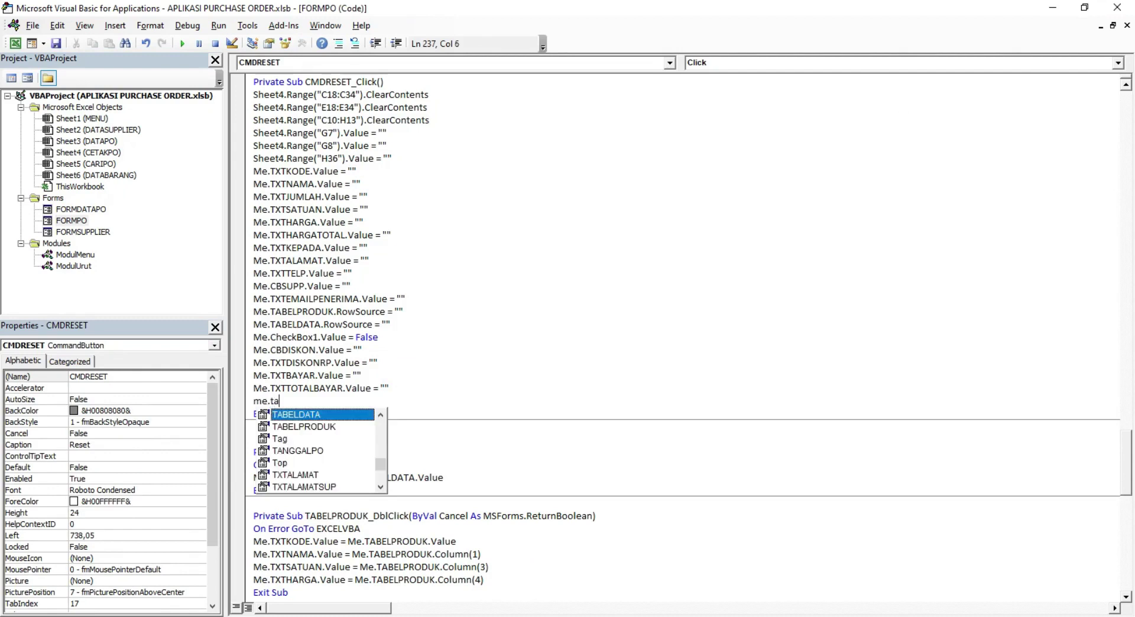
key("Down")
key("Down")
key("Down")
type(".")
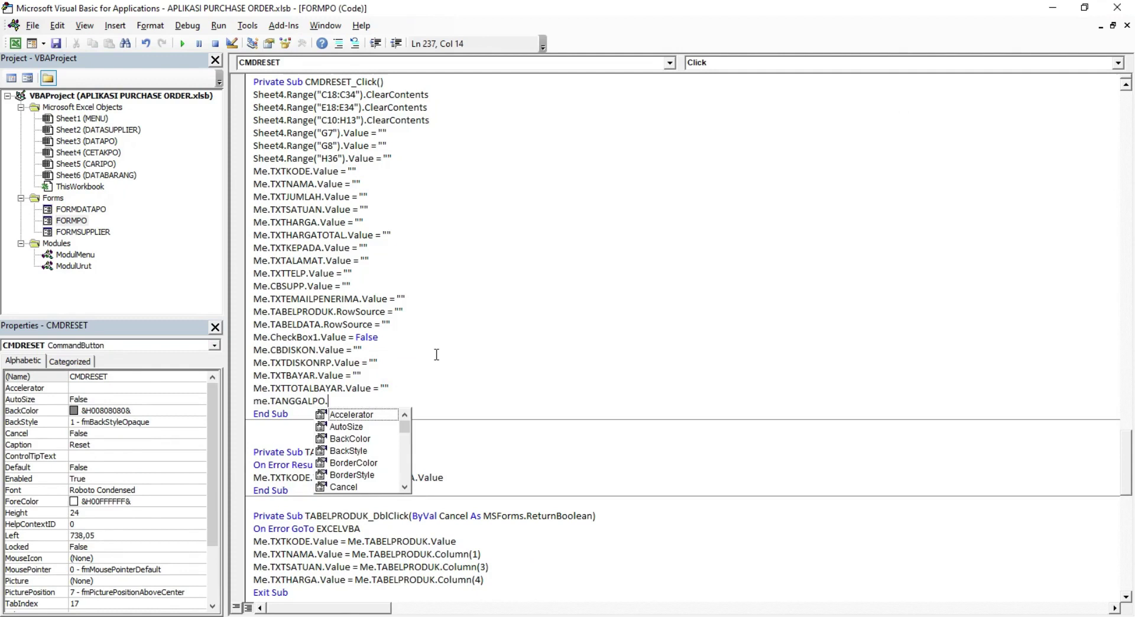
type("captop")
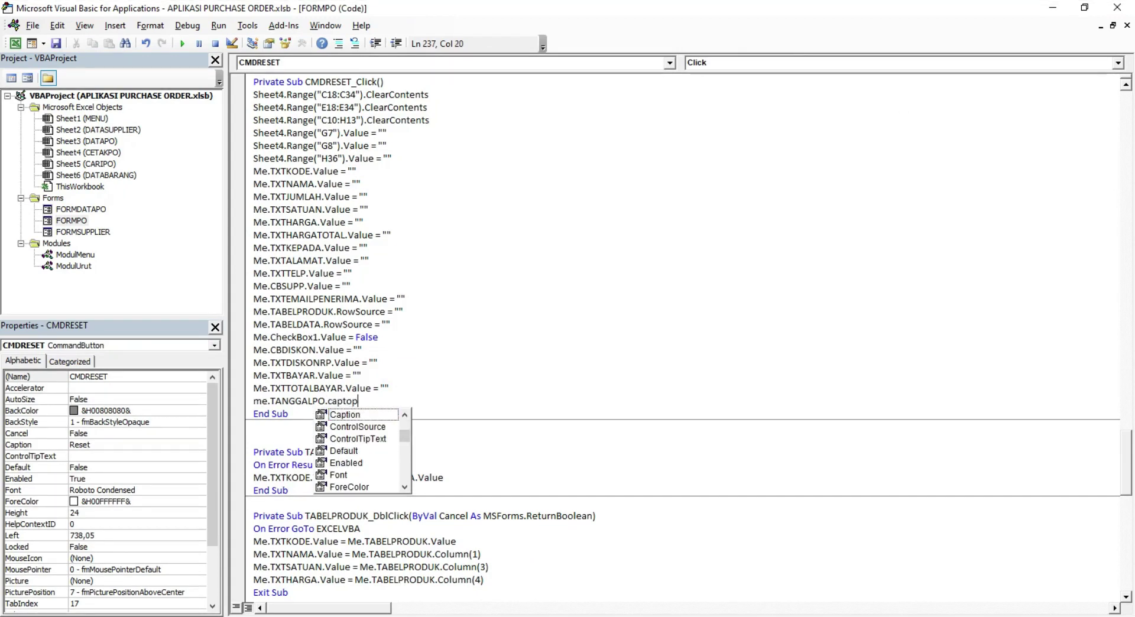
key("BackSpace")
key("BackSpace")
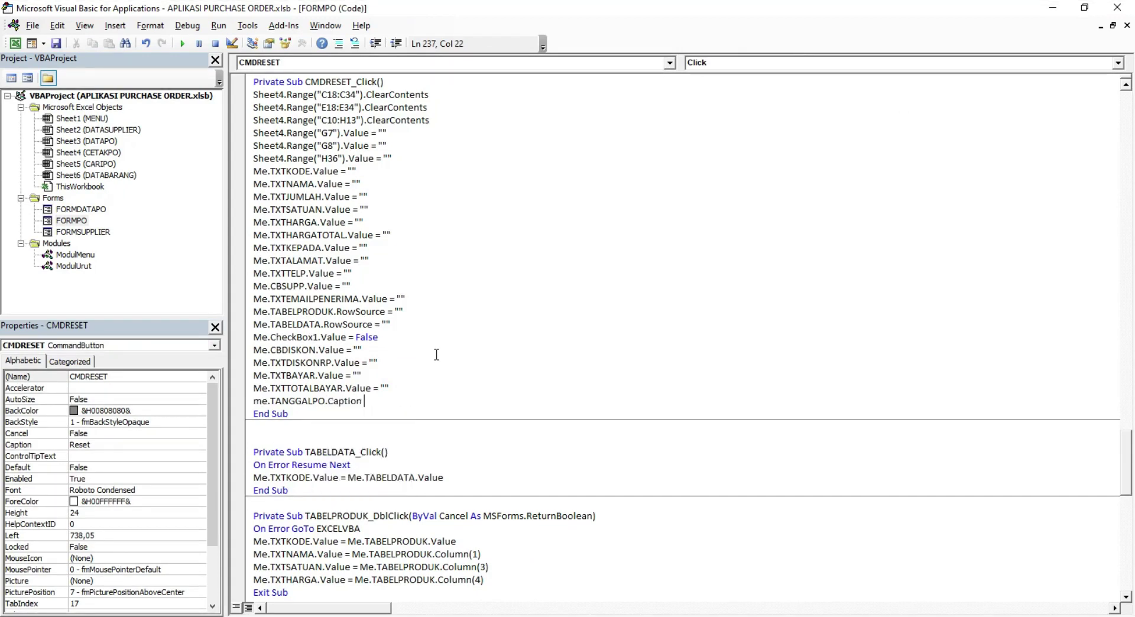
type("\"\"")
key("Return")
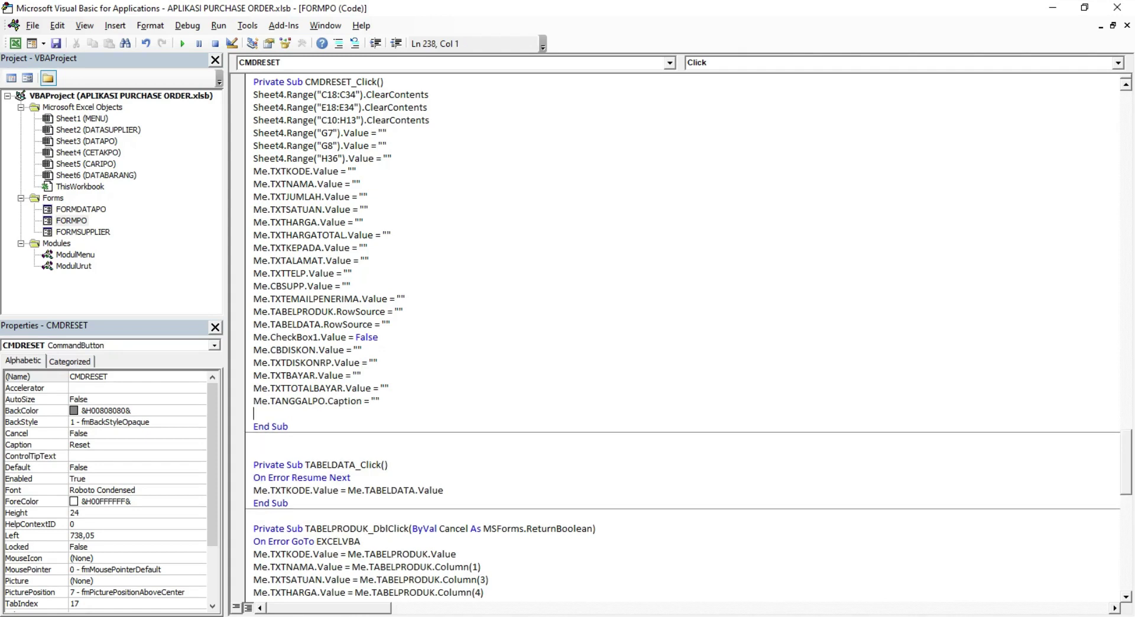
type("Me.")
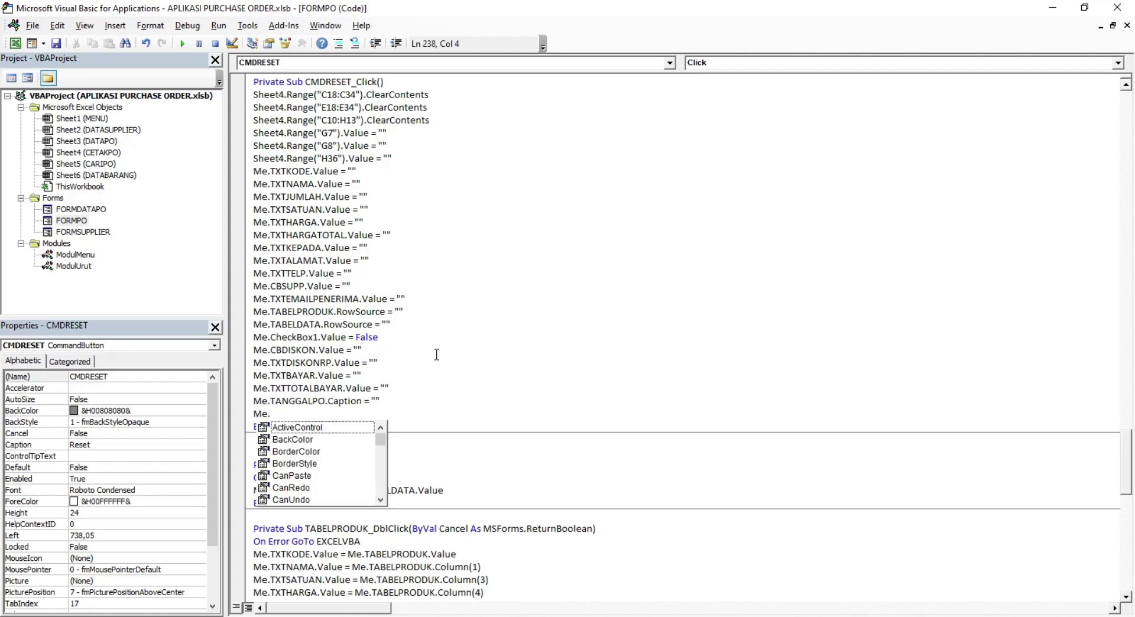
type("nopo")
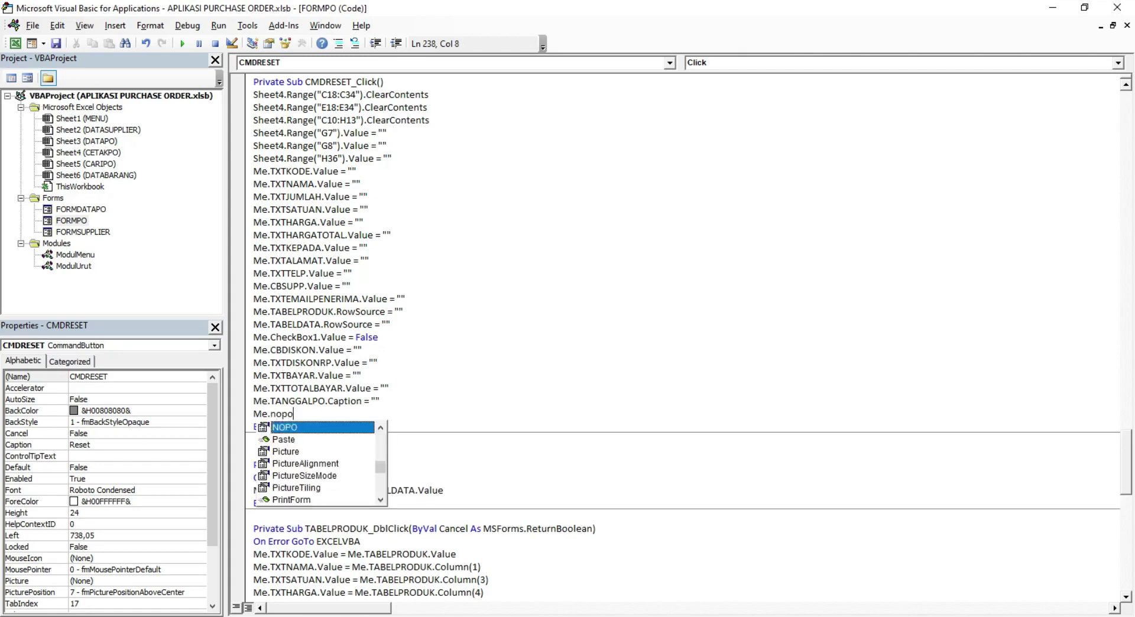
type(".caption = \"")
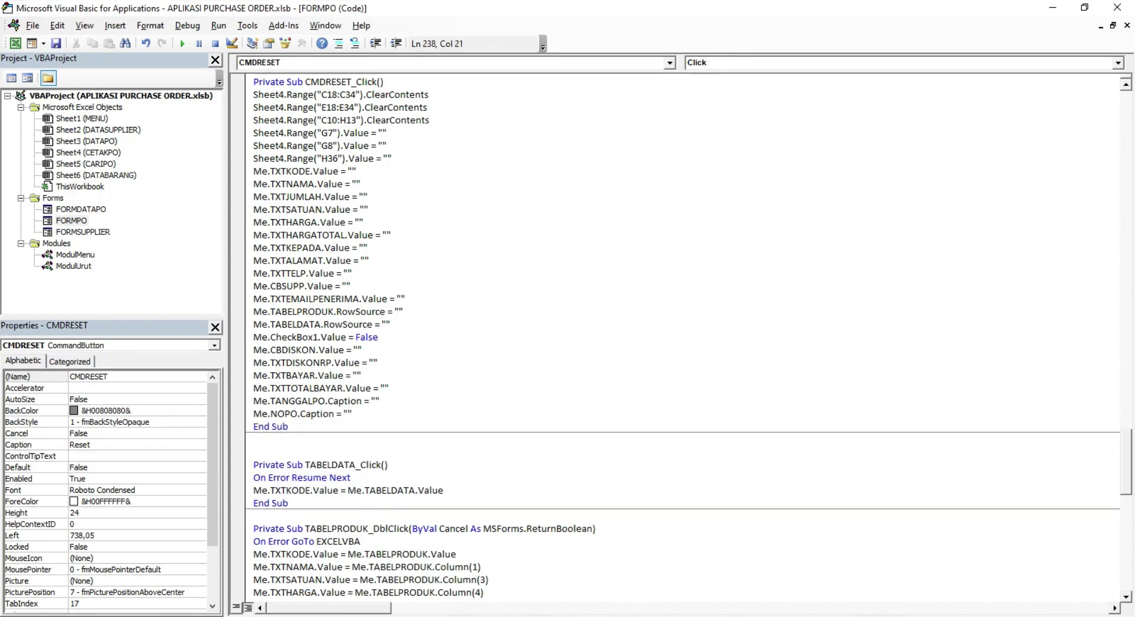
Step: Copy both caption-clearing lines into CMDPRINT_Click right after the TXTTOTALBAYAR line
left_click_drag(253, 401, 254, 421)
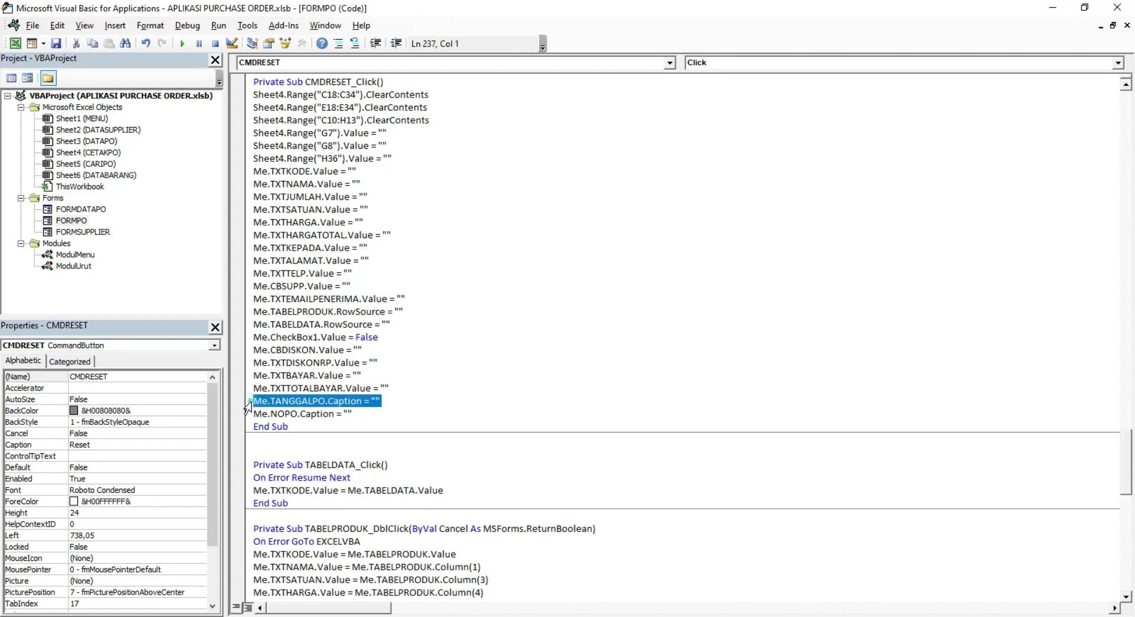
double_click(79, 222)
double_click(897, 103)
scroll(358, 511, "down", 4)
scroll(358, 510, "down", 1)
scroll(359, 510, "down", 1)
left_click(269, 489)
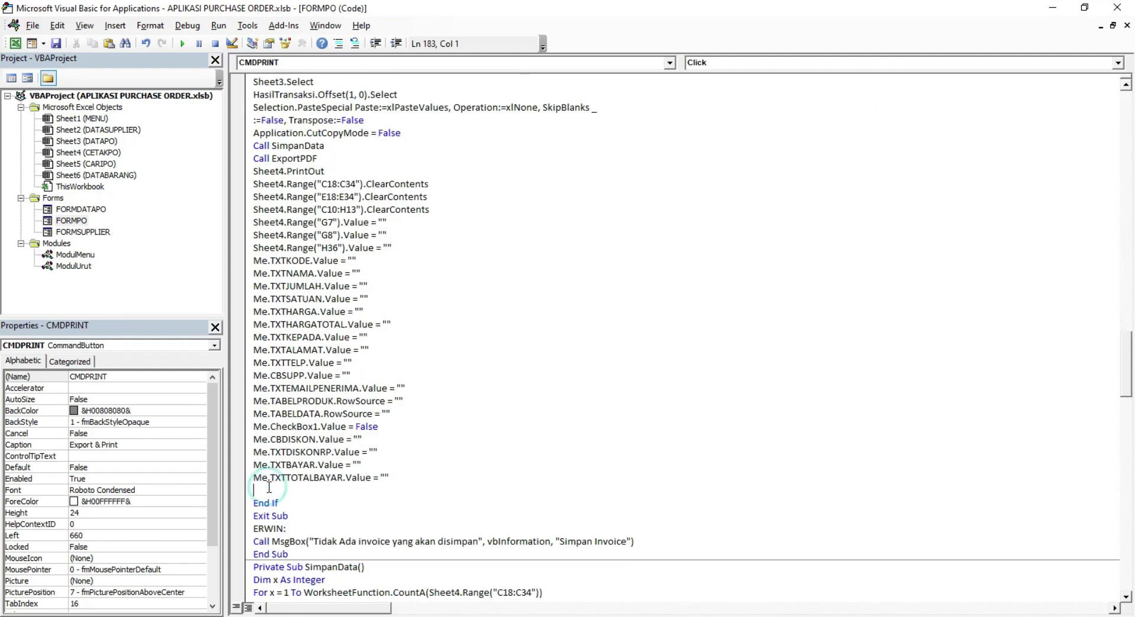
type("Me.TANGGALPO.Caption = \"\" Me.NOPO.Caption = \"\"")
key("BackSpace")
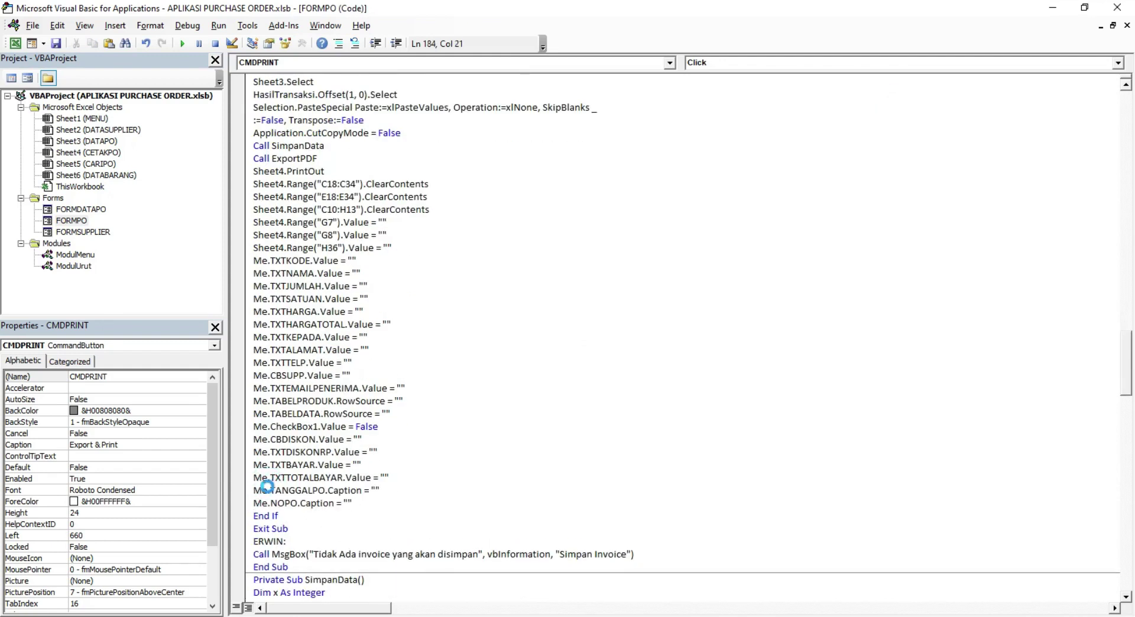
left_click(383, 235)
Step: Select the FORMPO form, then open the FORMDATAPO form design
double_click(74, 220)
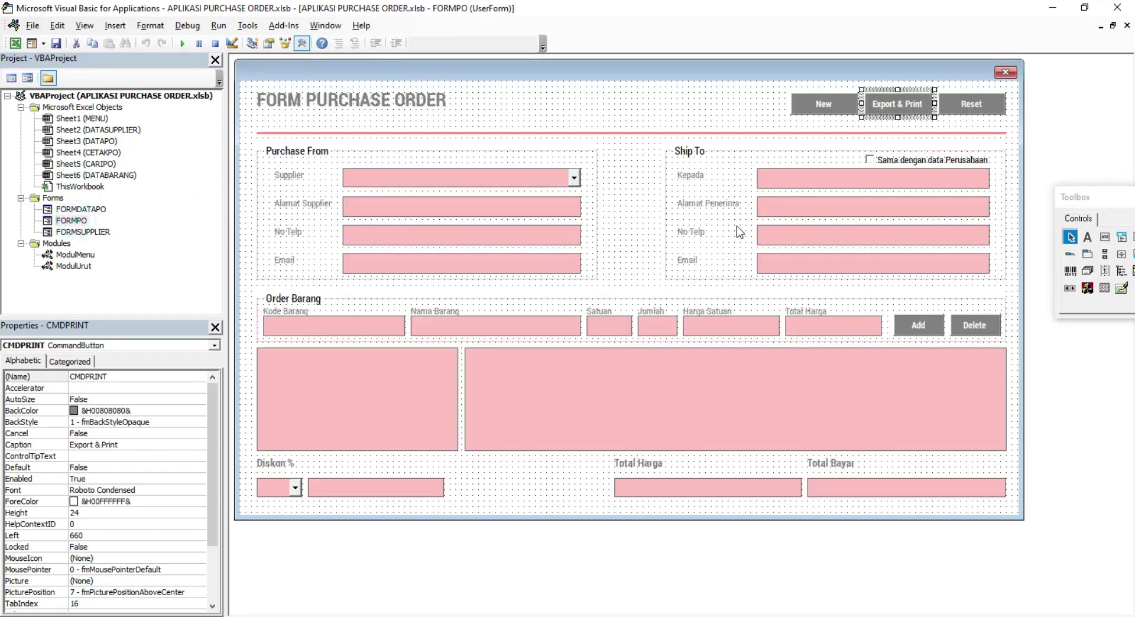
left_click(702, 92)
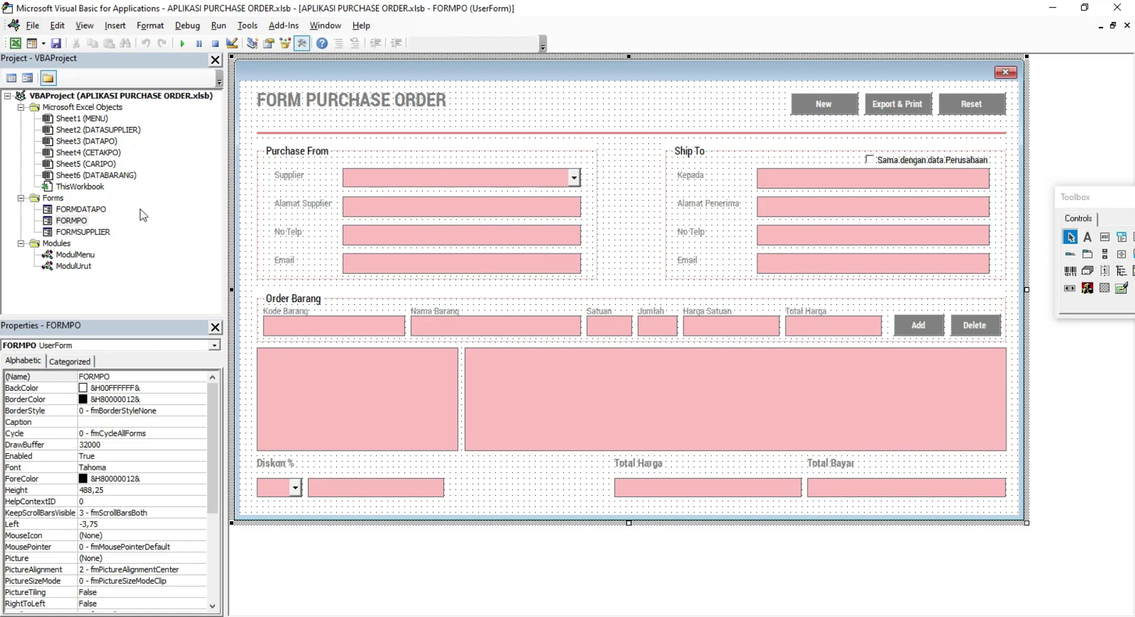
double_click(87, 210)
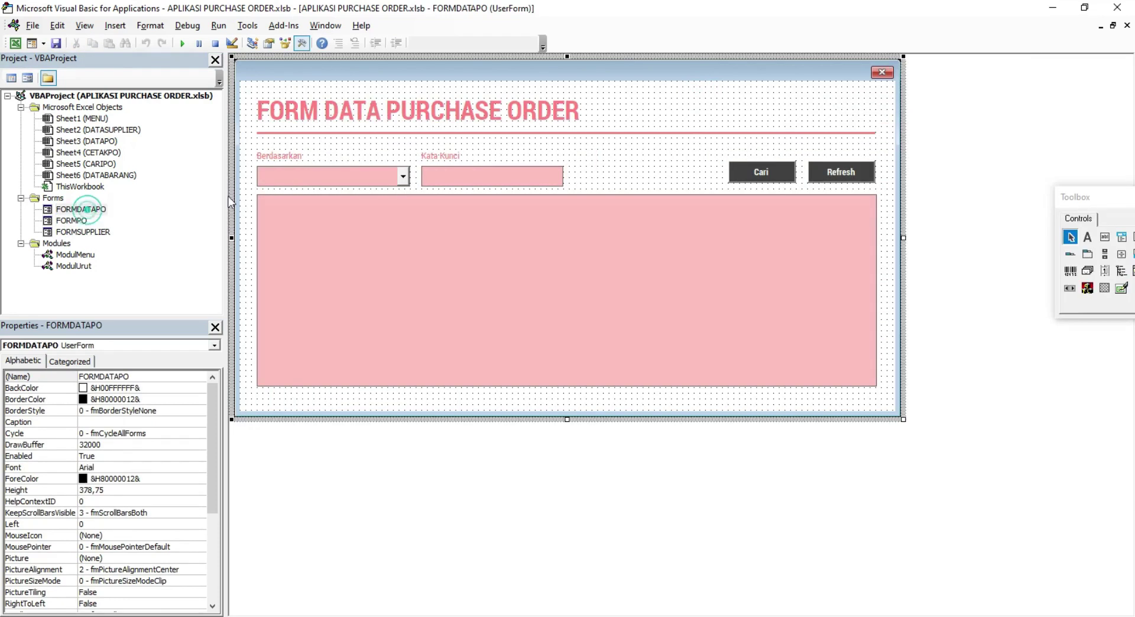
Step: Scroll Word's coding notes to the C.CODING FORM DATA PO section
key("alt+Tab")
scroll(535, 426, "down", 5)
scroll(536, 425, "down", 5)
scroll(536, 426, "down", 5)
scroll(536, 426, "down", 8)
scroll(538, 355, "down", 1)
scroll(544, 274, "down", 1)
Step: Copy the Word code from CMDCARI_Click through UserForm_Initialize, then return to the VBA editor
mouse_move(479, 220)
left_mouse_down()
mouse_move(578, 585)
mouse_move(531, 344)
left_mouse_up()
scroll(538, 331, "up", 2)
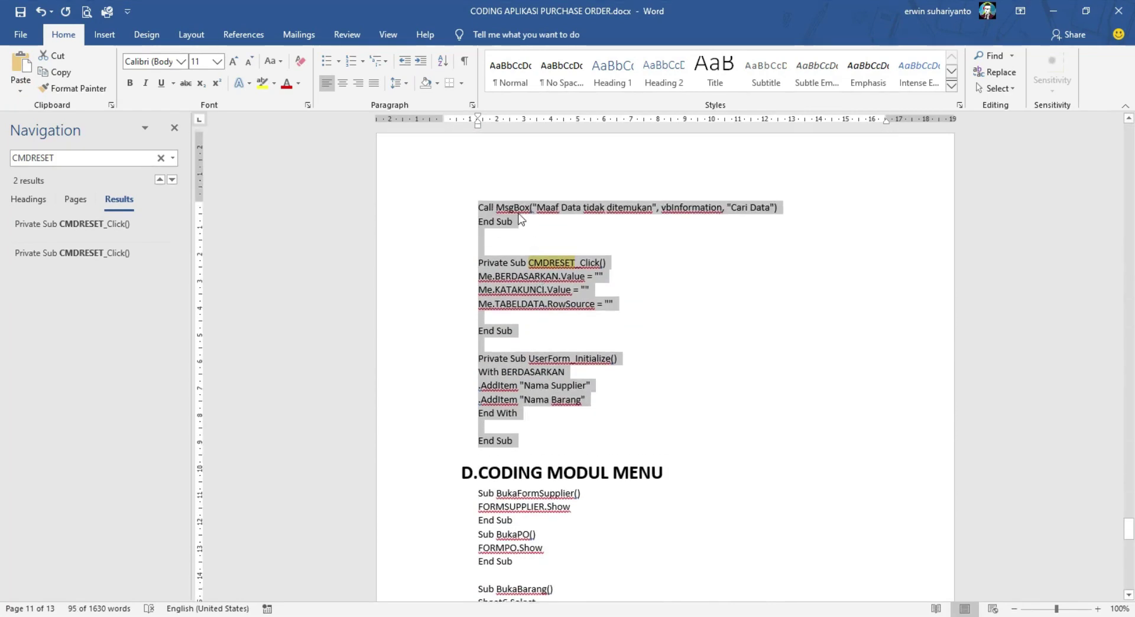
right_click(509, 210)
left_click(537, 235)
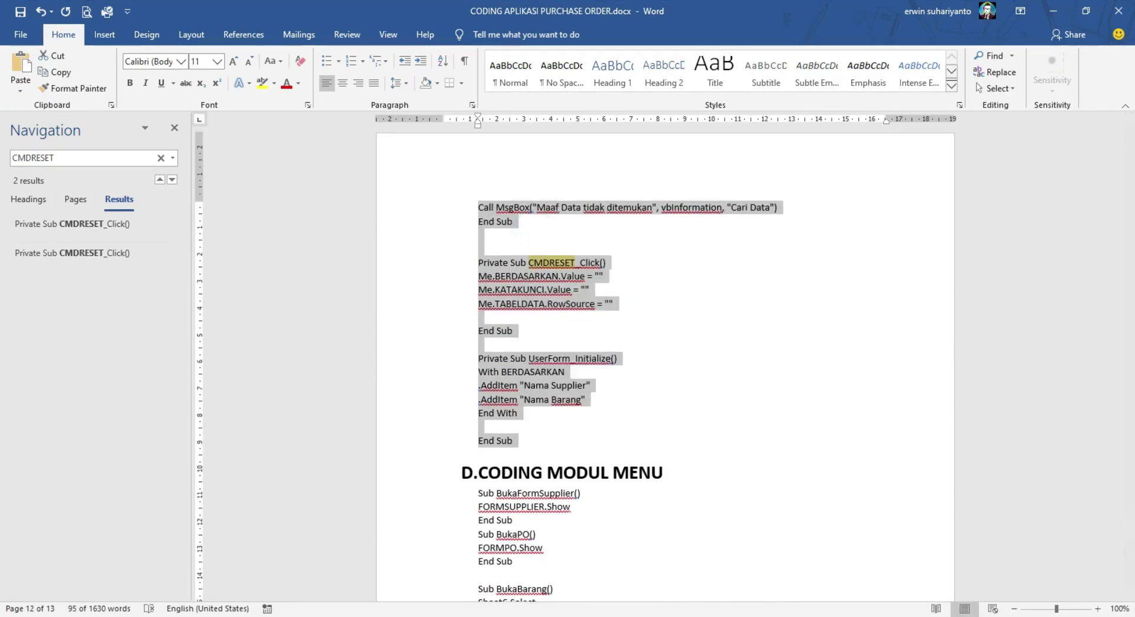
mouse_move(502, 612)
left_click(519, 594)
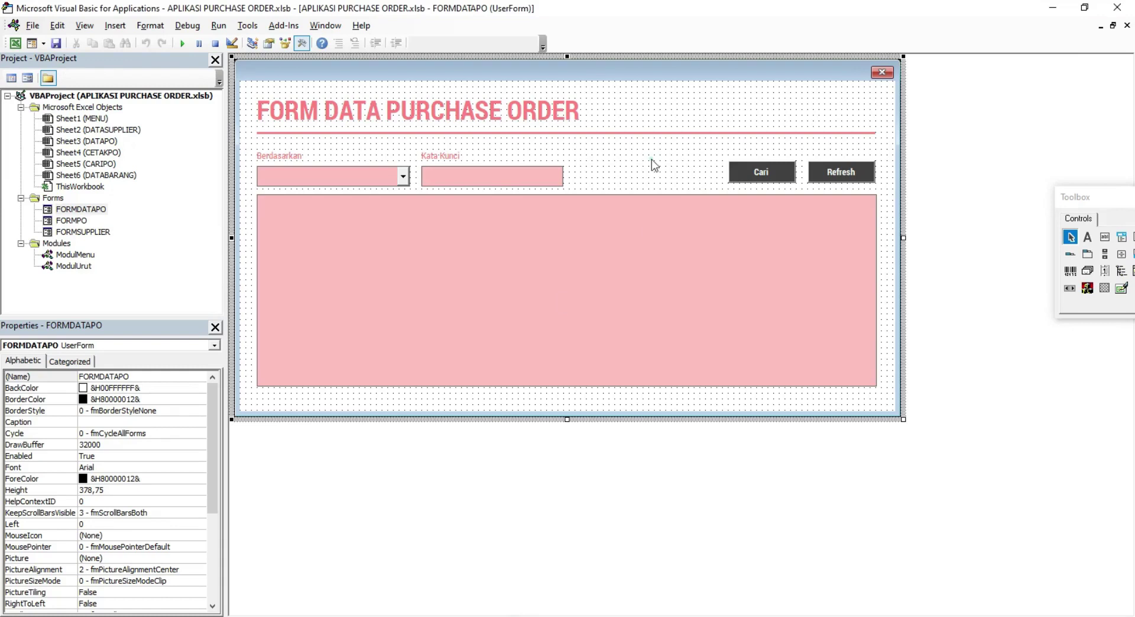
double_click(653, 163)
left_click_drag(321, 106, 253, 81)
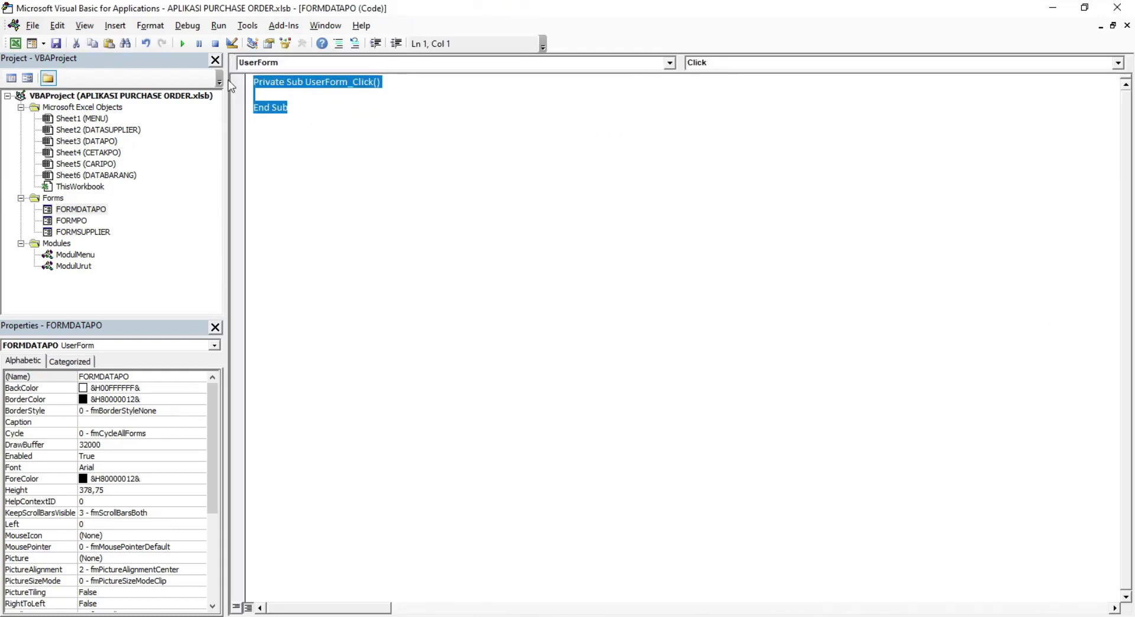
key("Delete")
key("ctrl+v")
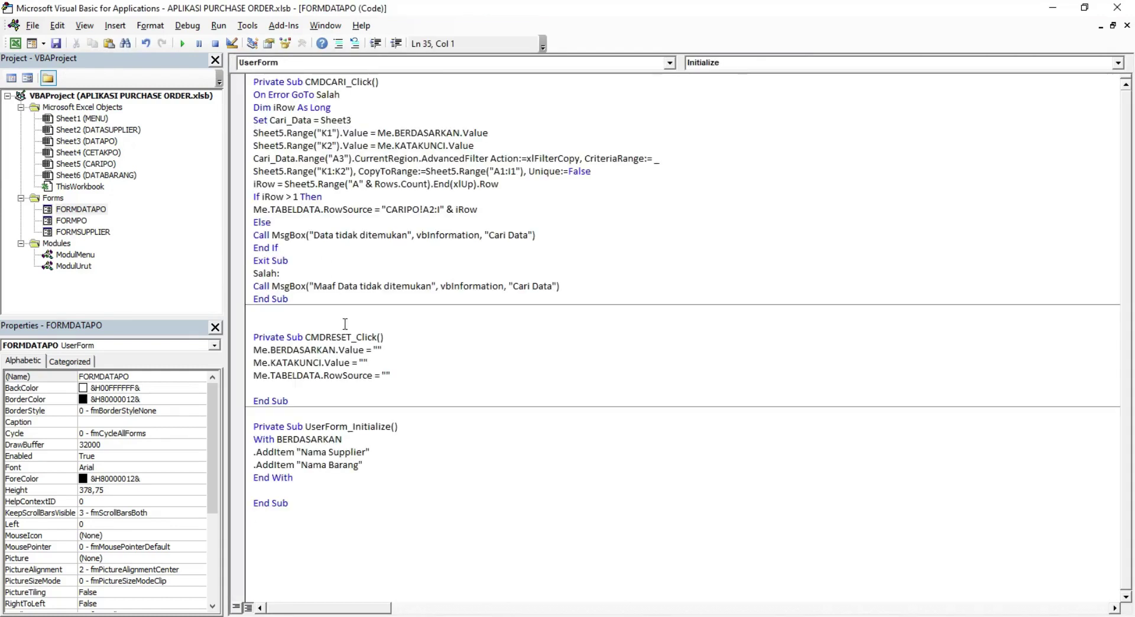
left_click(263, 324)
key("BackSpace")
key("BackSpace")
left_click(255, 375)
key("BackSpace")
key("Down")
key("BackSpace")
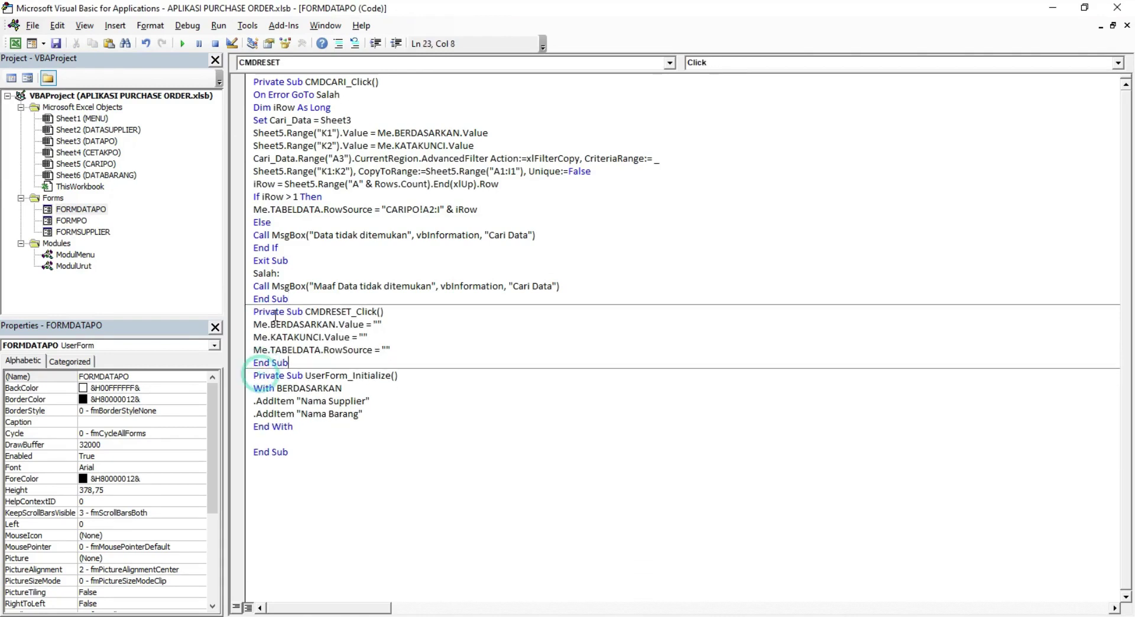
left_click(337, 120)
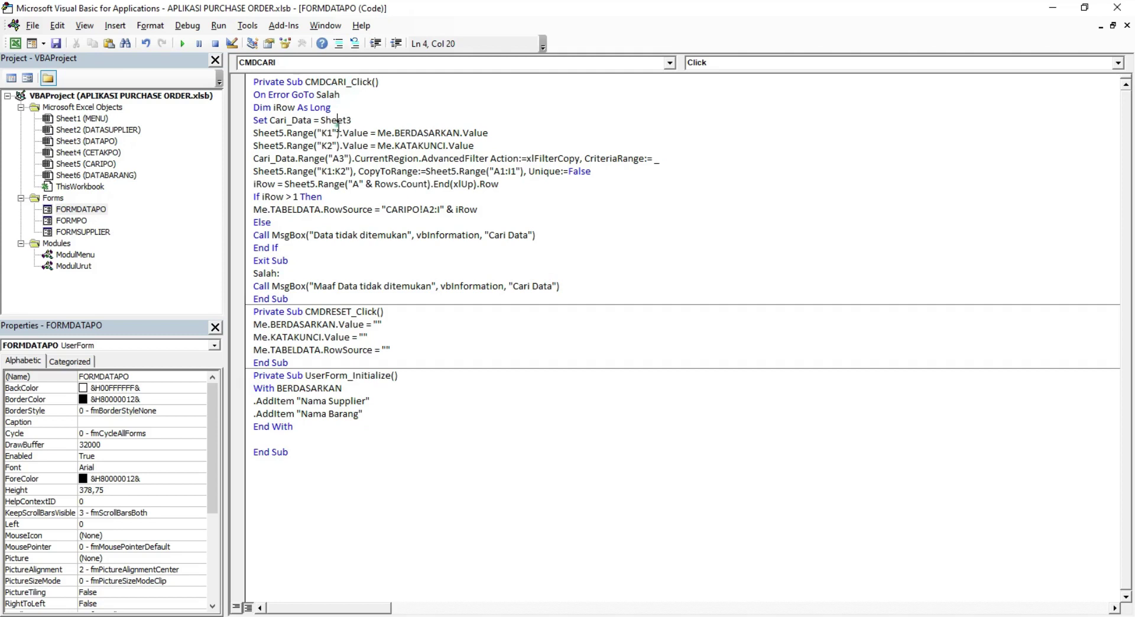
left_click(325, 349)
left_click(266, 439)
key("BackSpace")
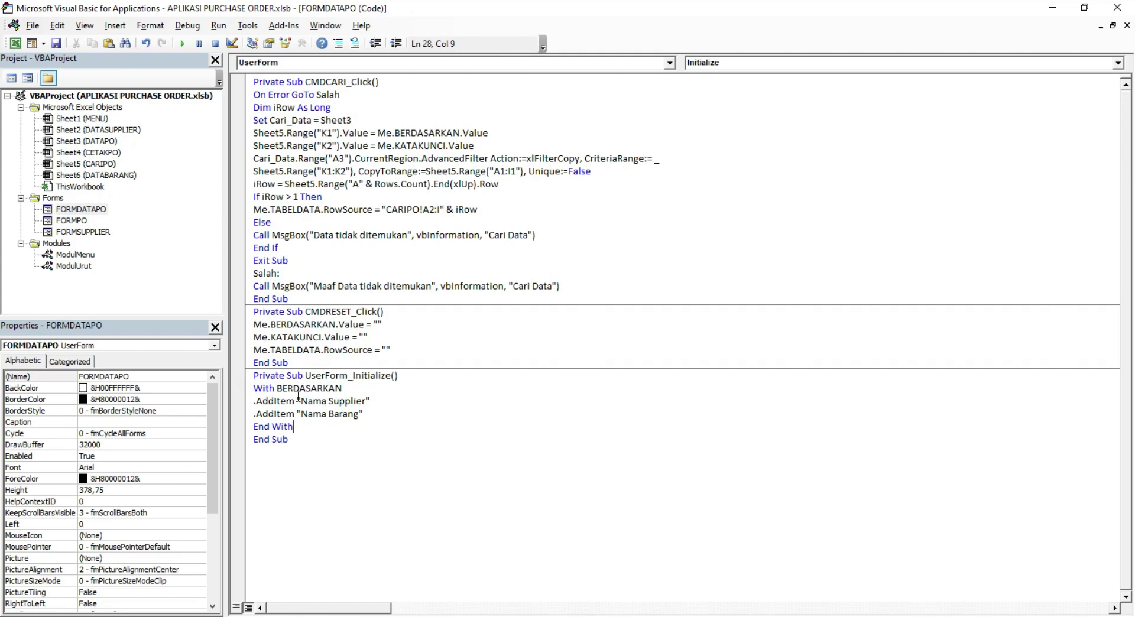
double_click(83, 210)
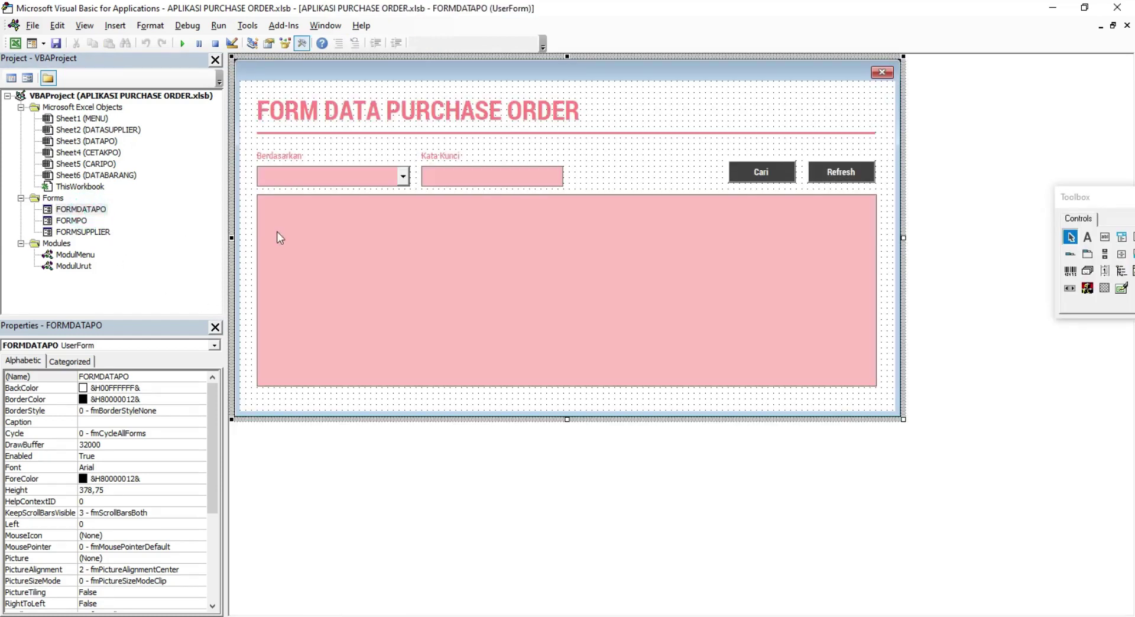
left_click(698, 104)
left_click(347, 180)
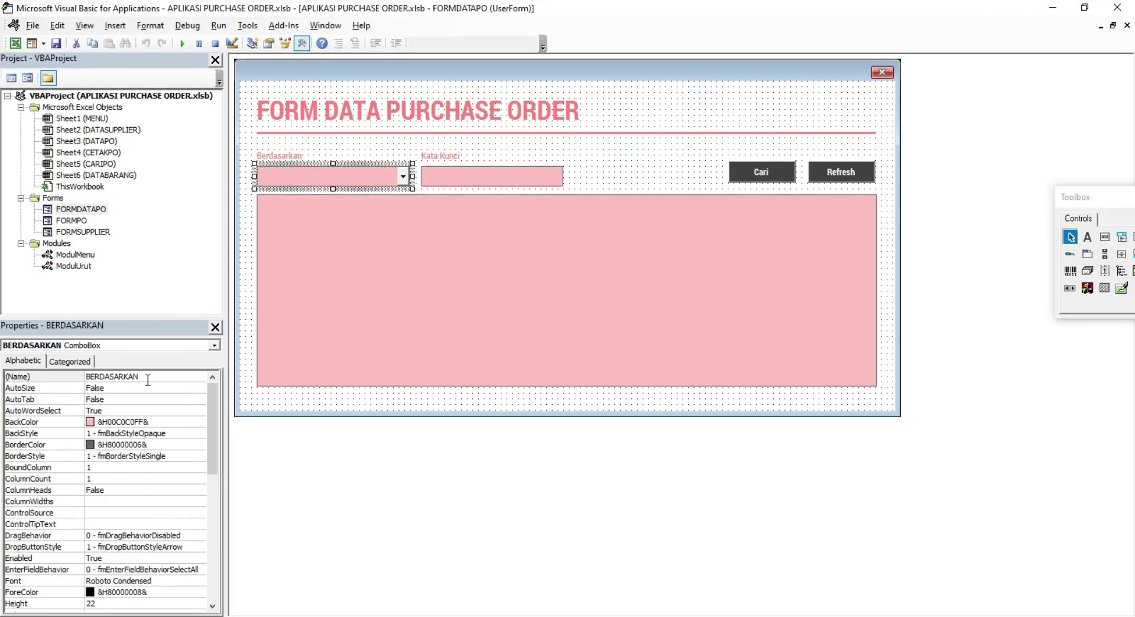
left_click(471, 176)
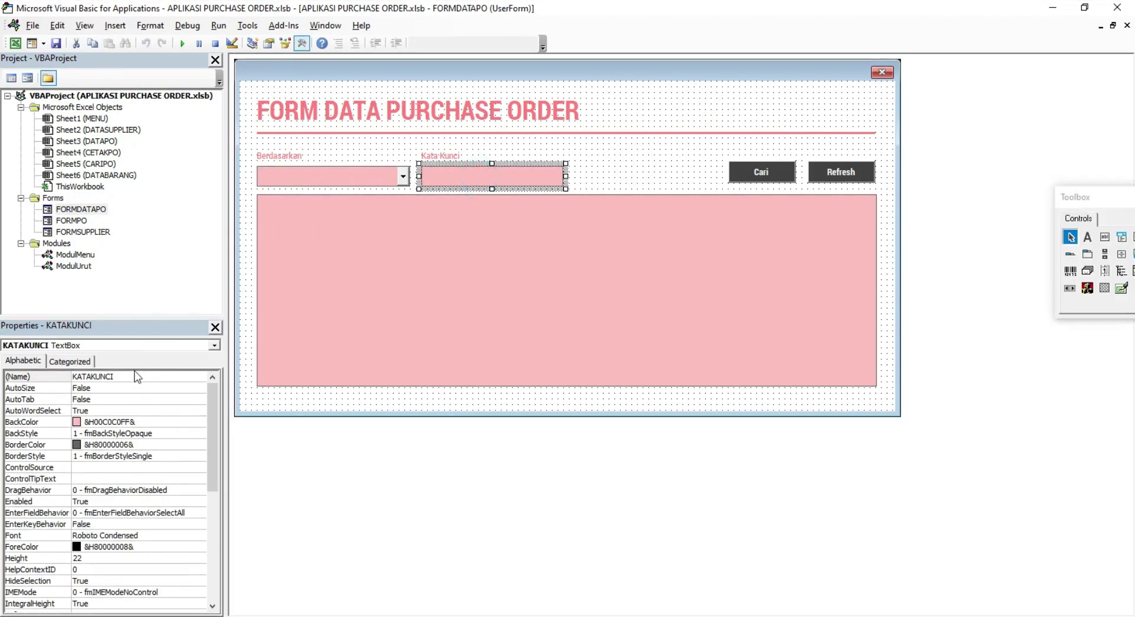
left_click(367, 261)
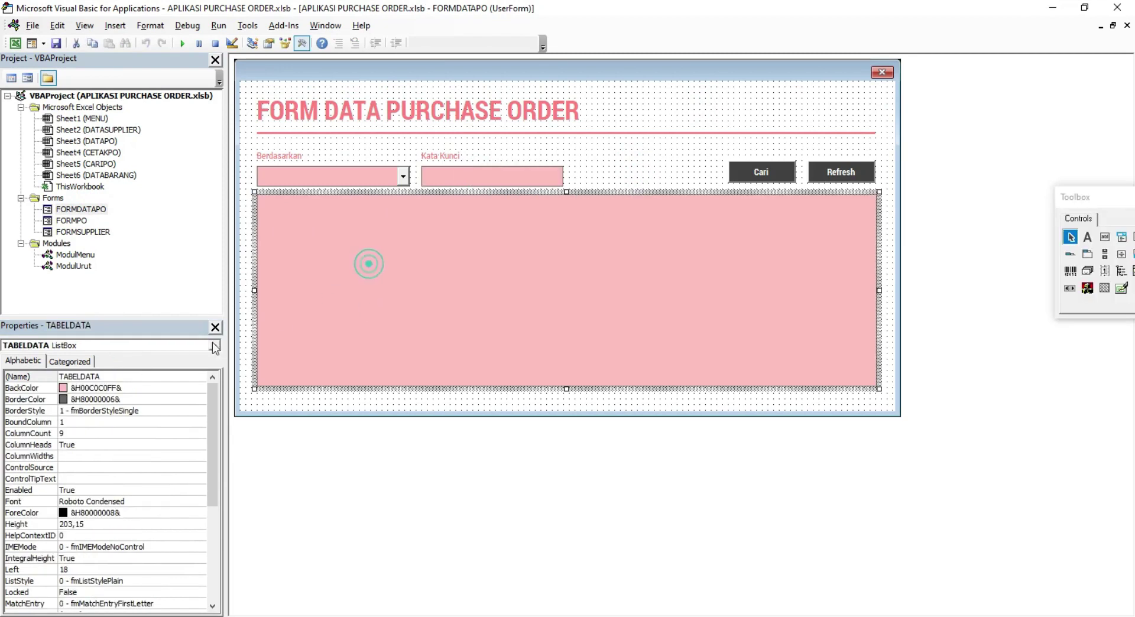
double_click(95, 377)
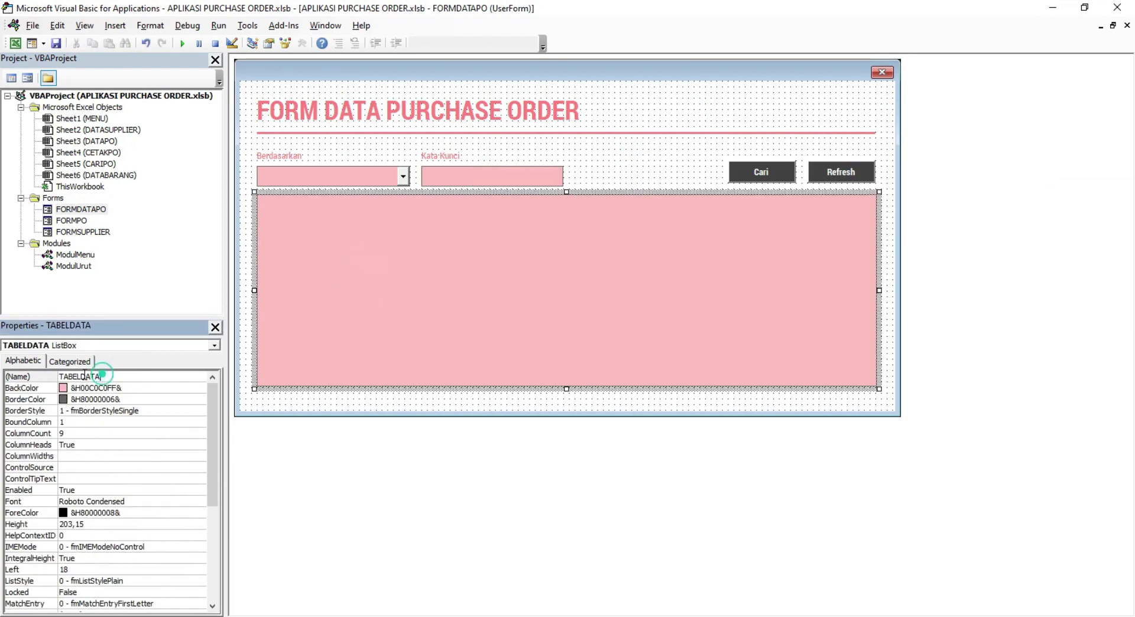
left_click(73, 438)
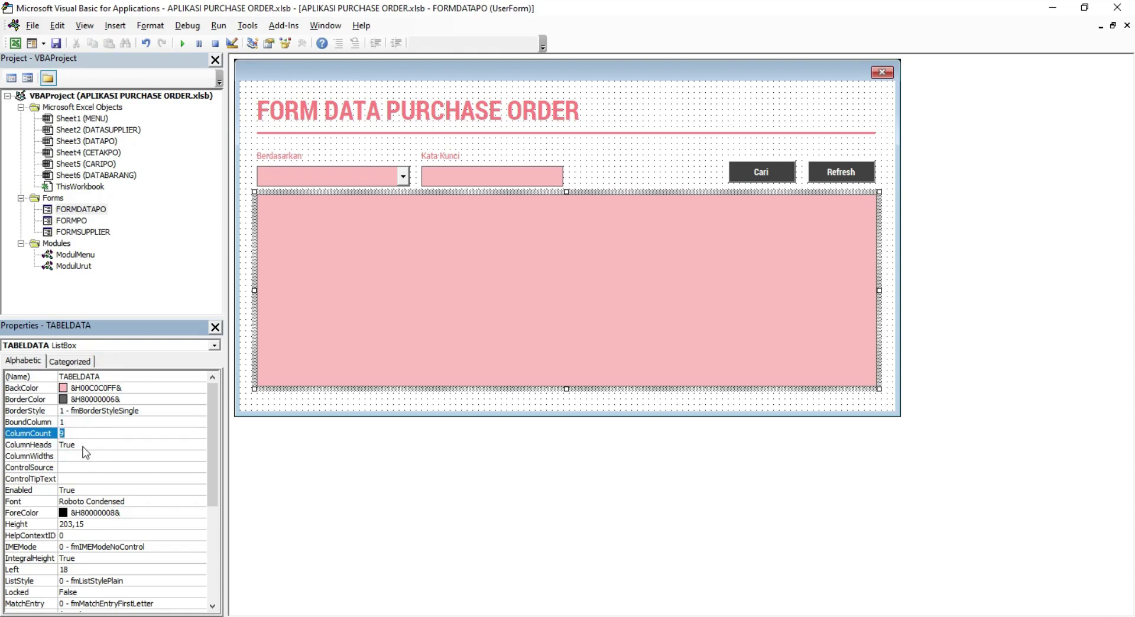
left_click(83, 447)
left_click(769, 178)
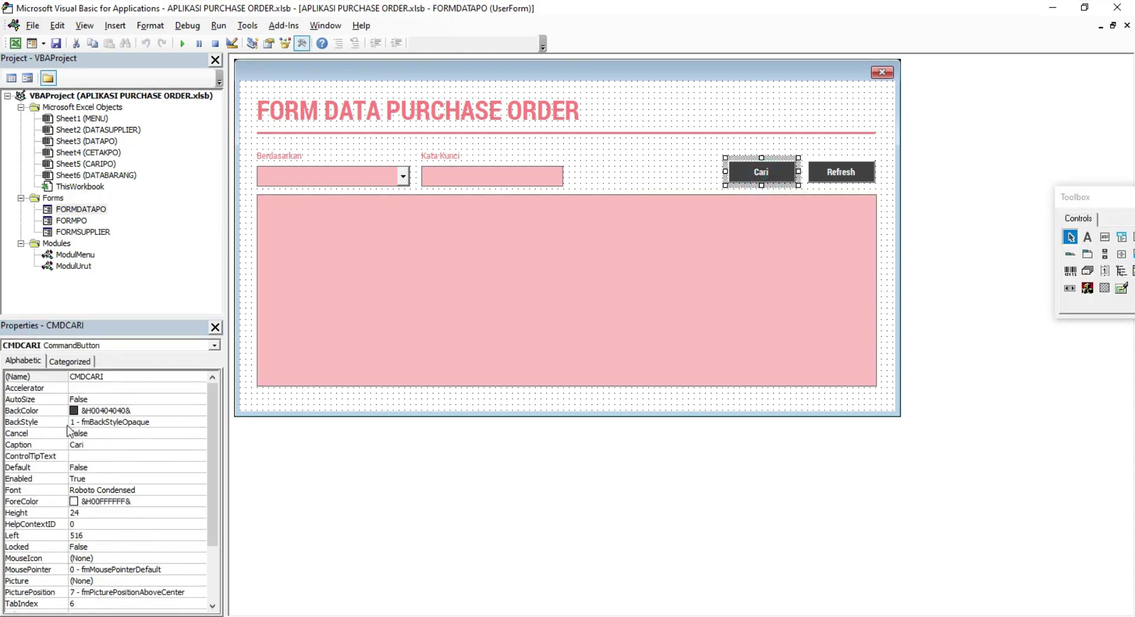
left_click(836, 180)
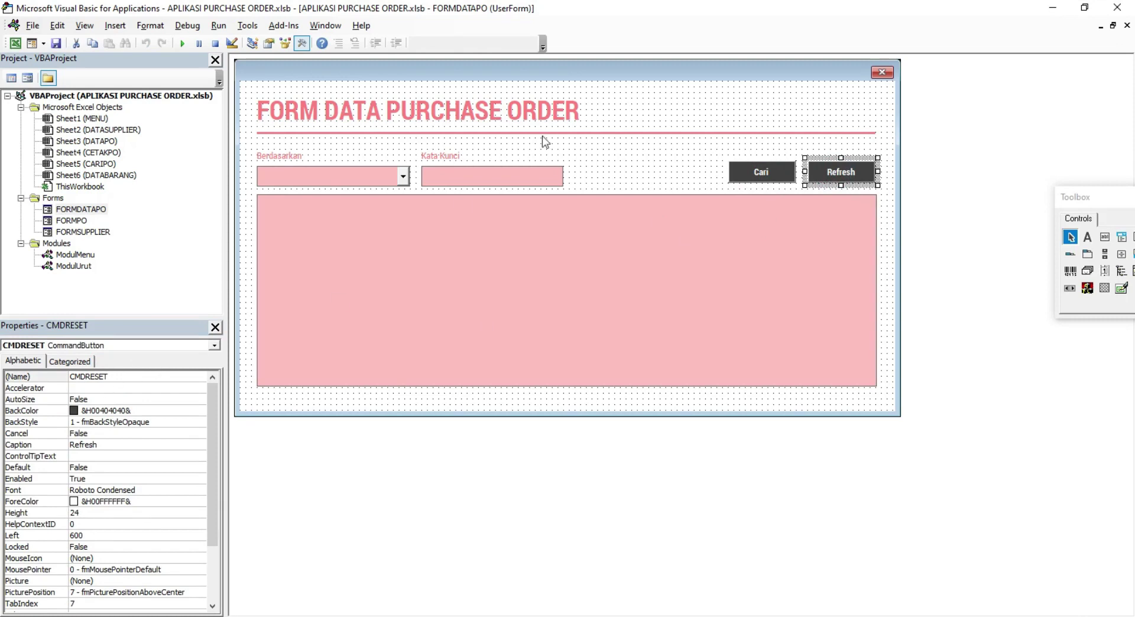
left_click(692, 92)
Step: Test-run the FORMDATAPO form, check its Berdasarkan dropdown, then close the form
key("F7")
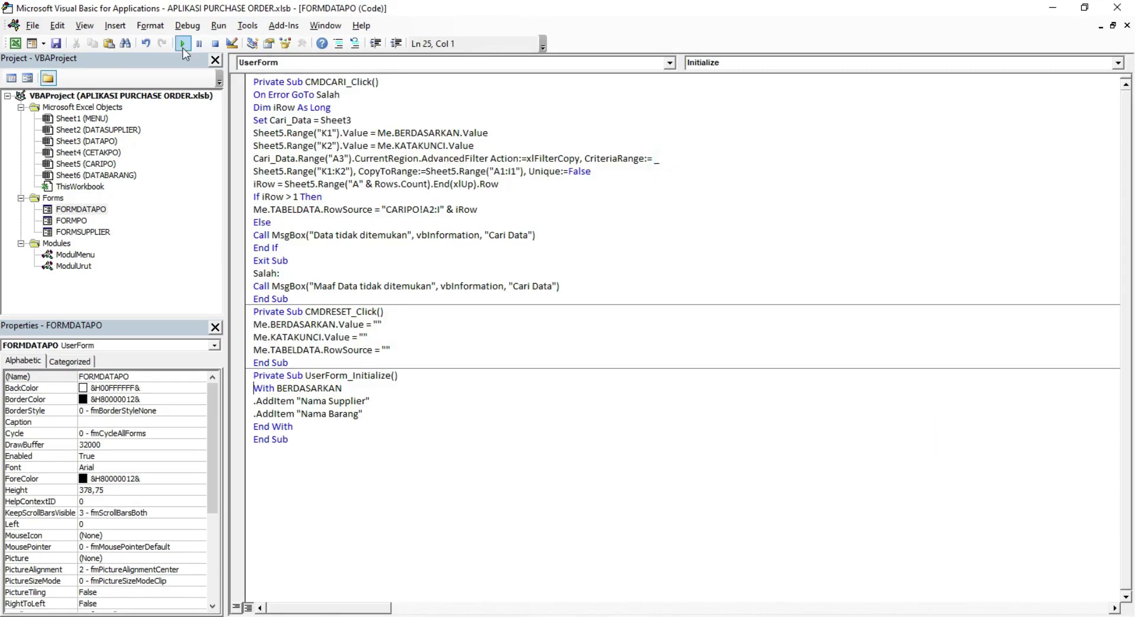
left_click(182, 48)
left_click(403, 247)
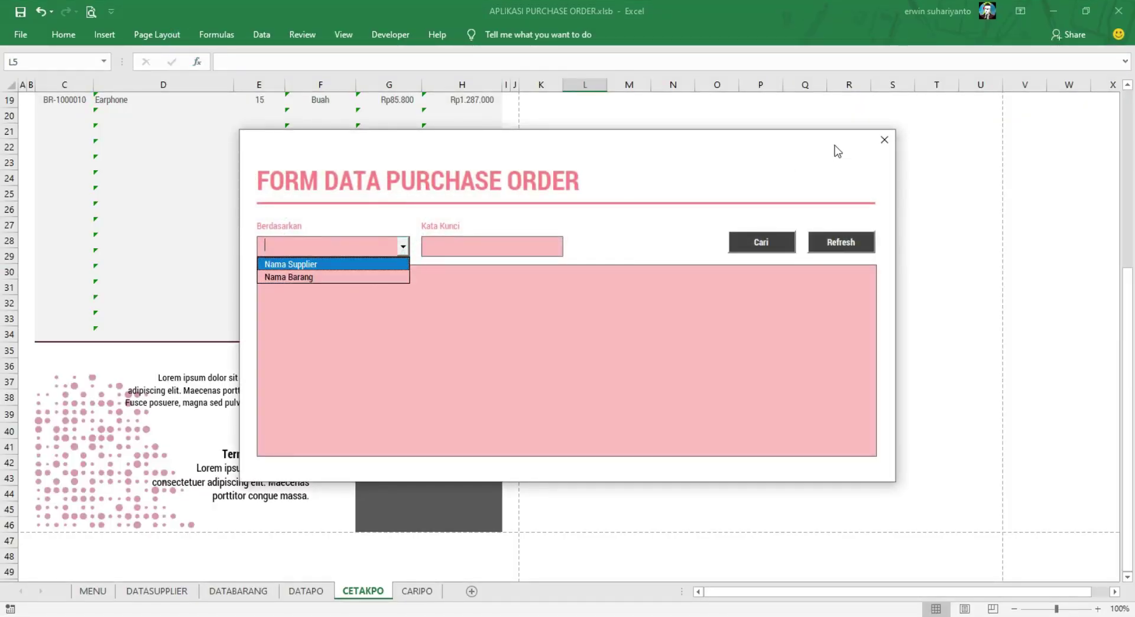
left_click(884, 142)
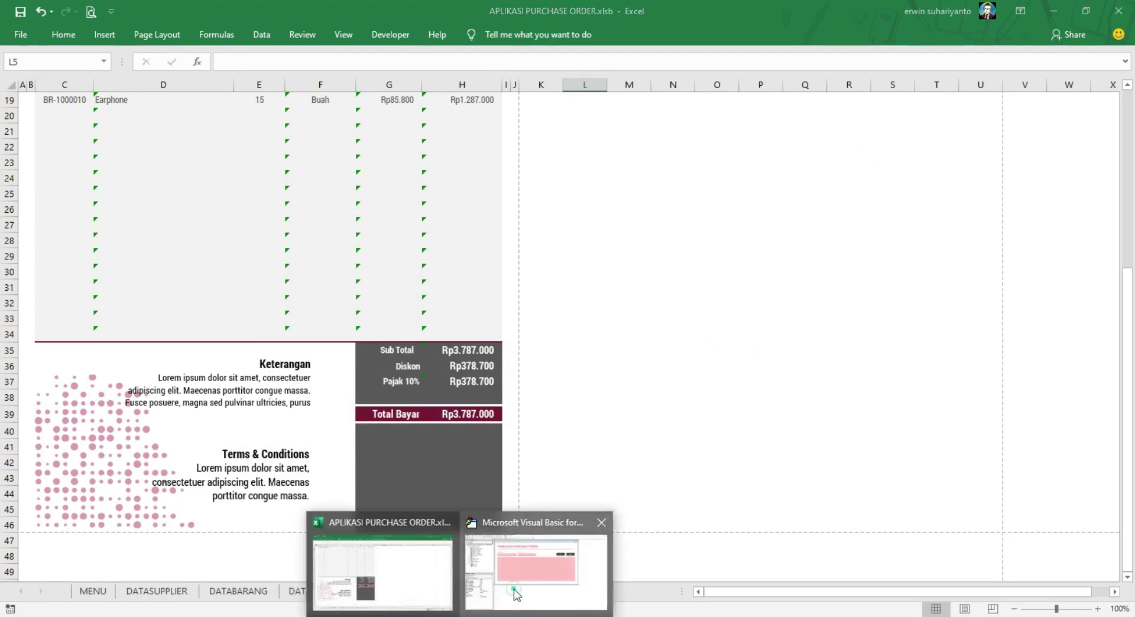
Step: Return to the Excel workbook and open the File backstage
left_click(520, 585)
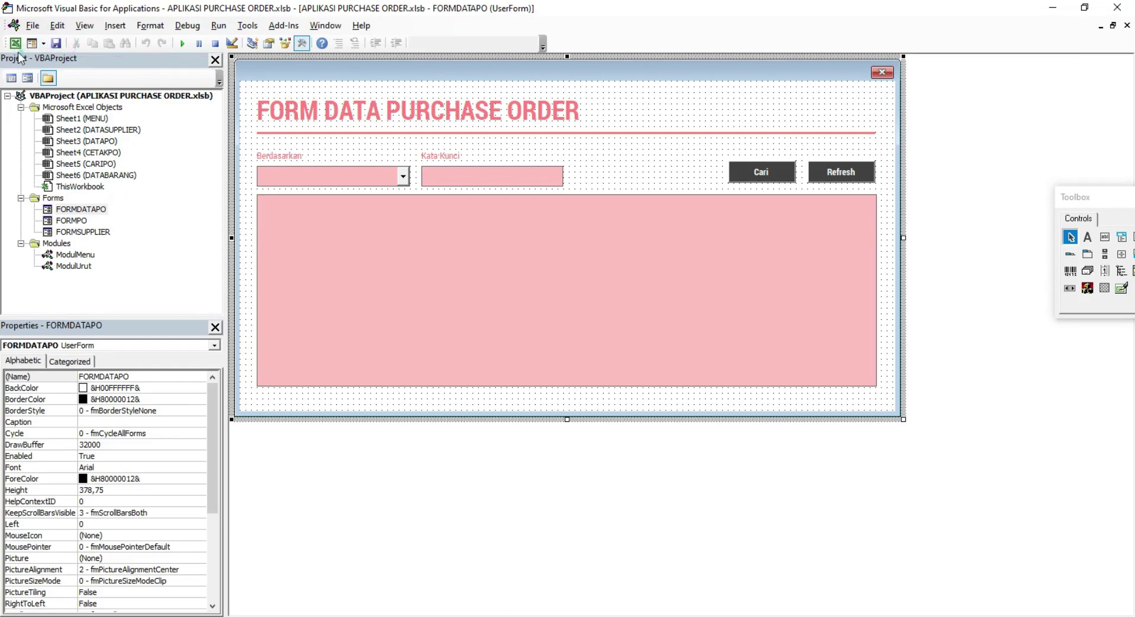
left_click(16, 44)
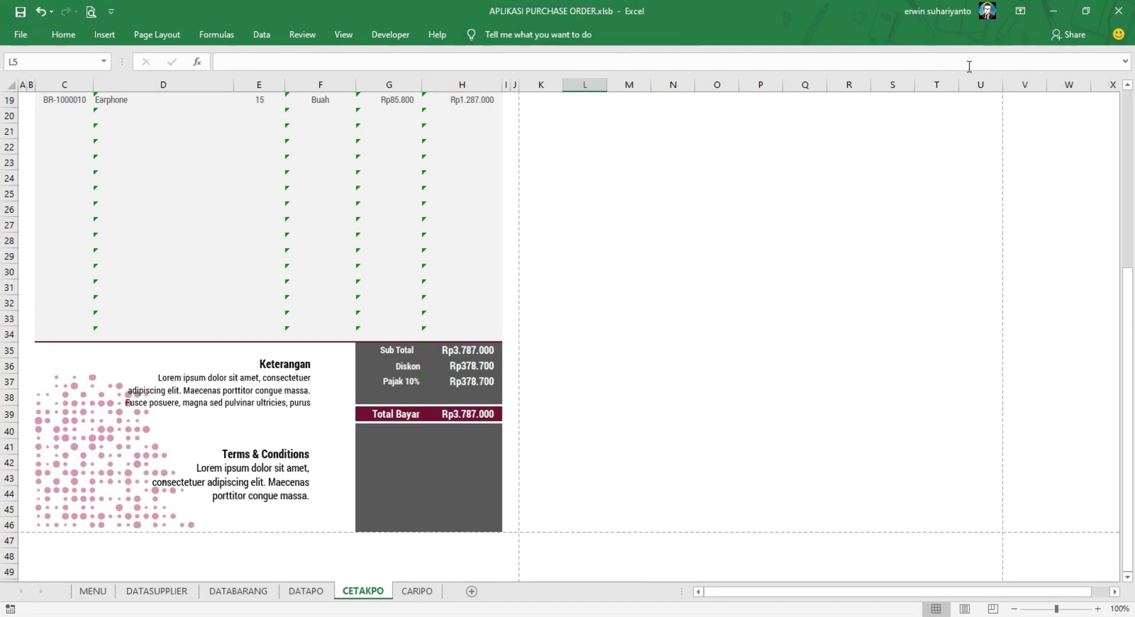
left_click(21, 34)
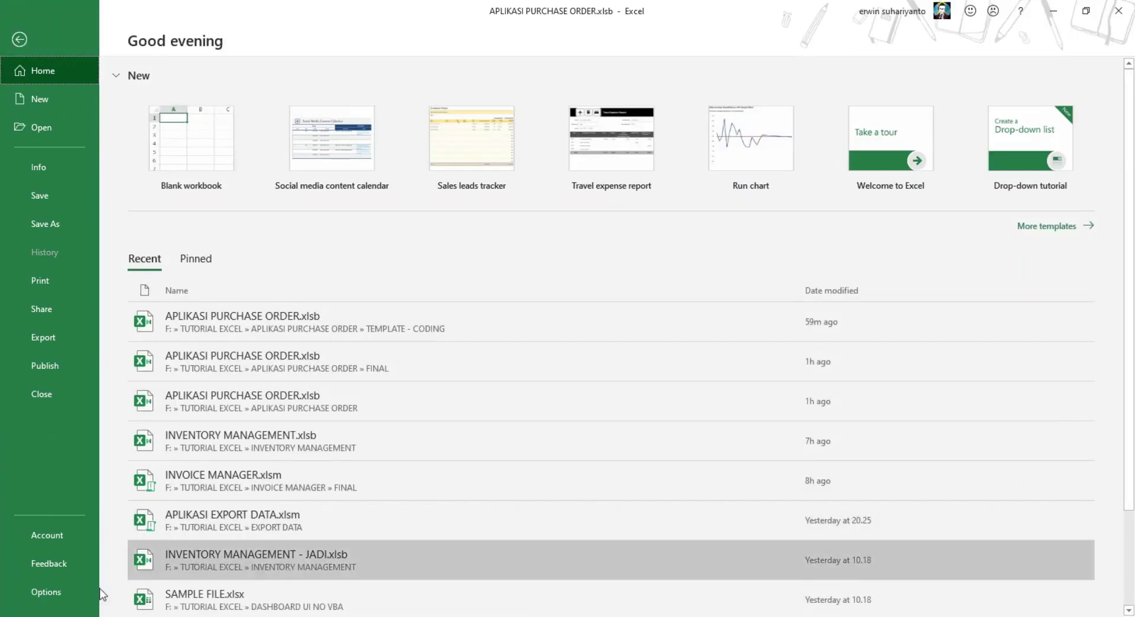
Step: Close APLIKASI PURCHASE ORDER.xlsb and reopen it from the Recent list
left_click(66, 391)
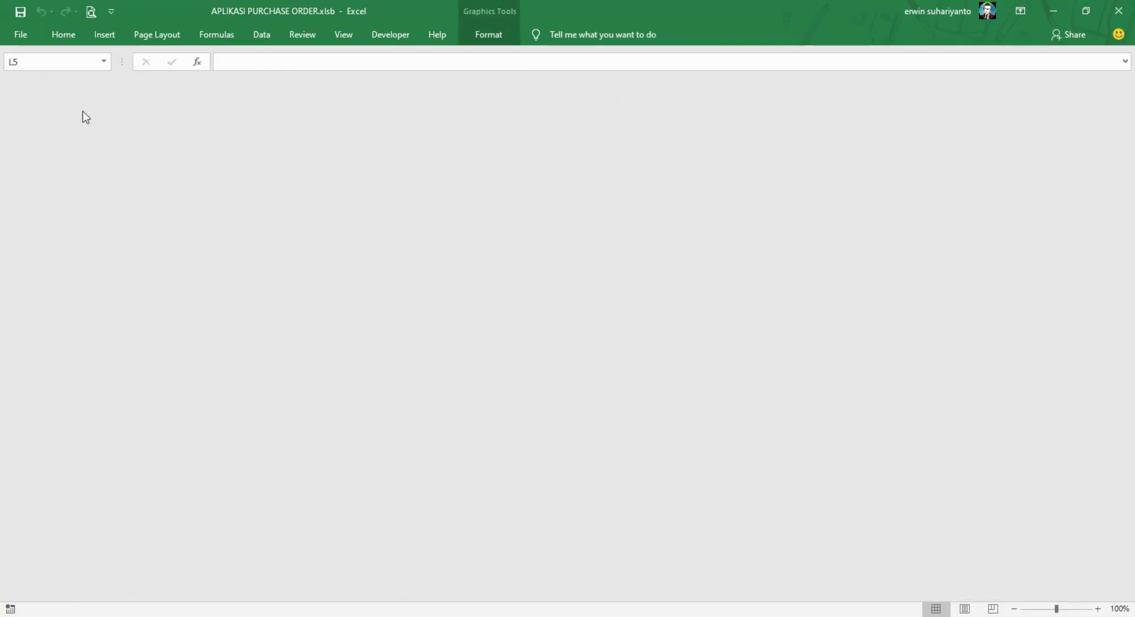
left_click(19, 40)
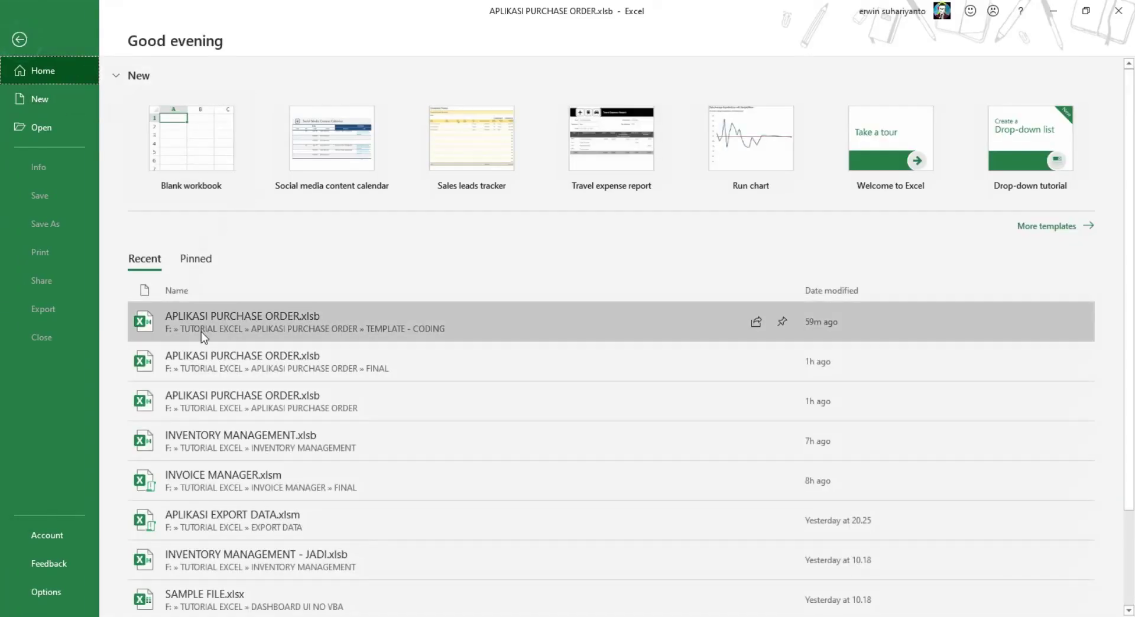
left_click(302, 331)
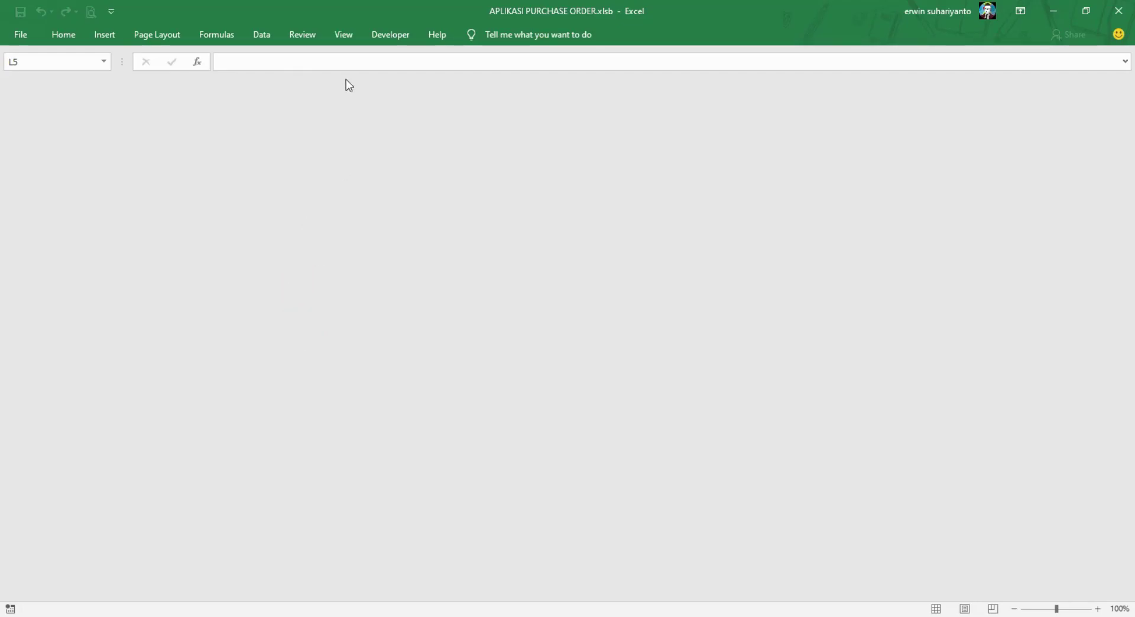
left_click(349, 39)
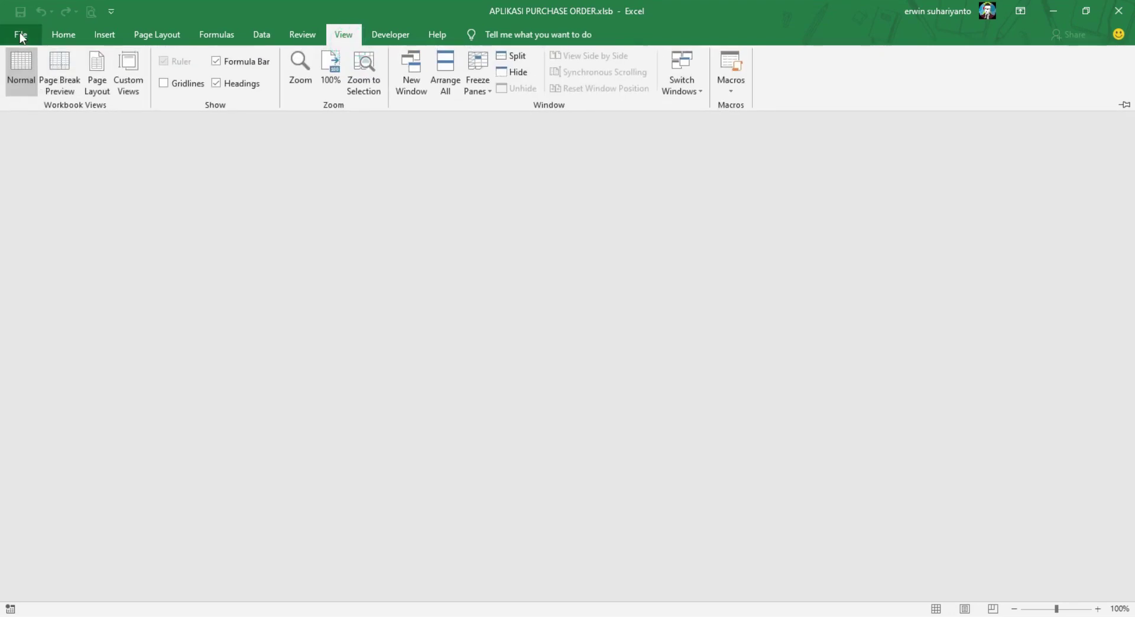
left_click(21, 37)
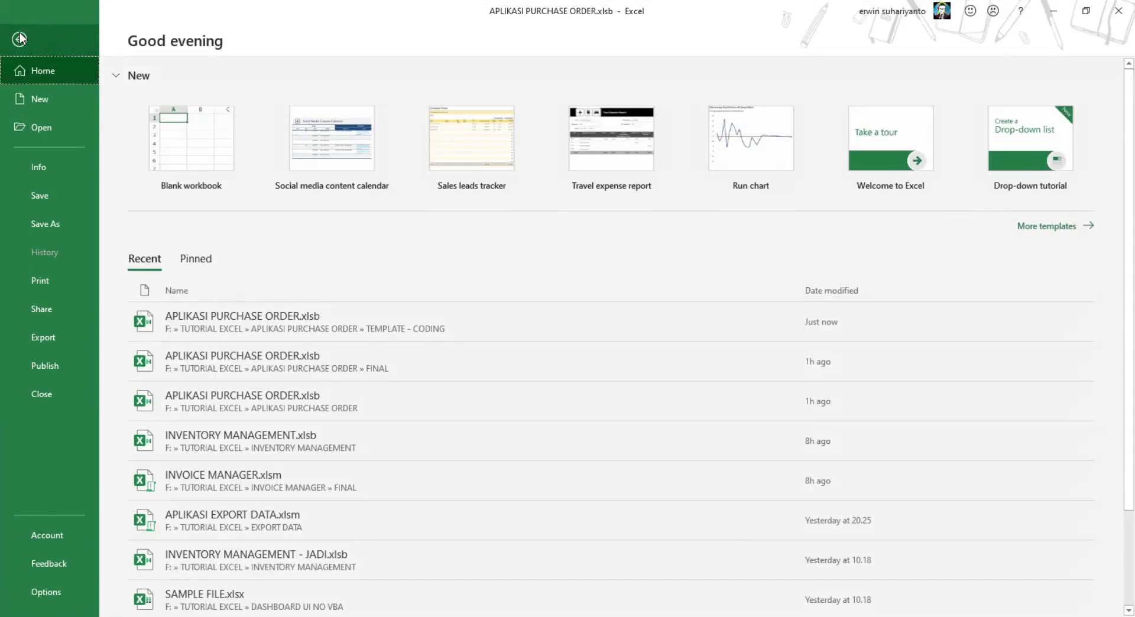
left_click(300, 319)
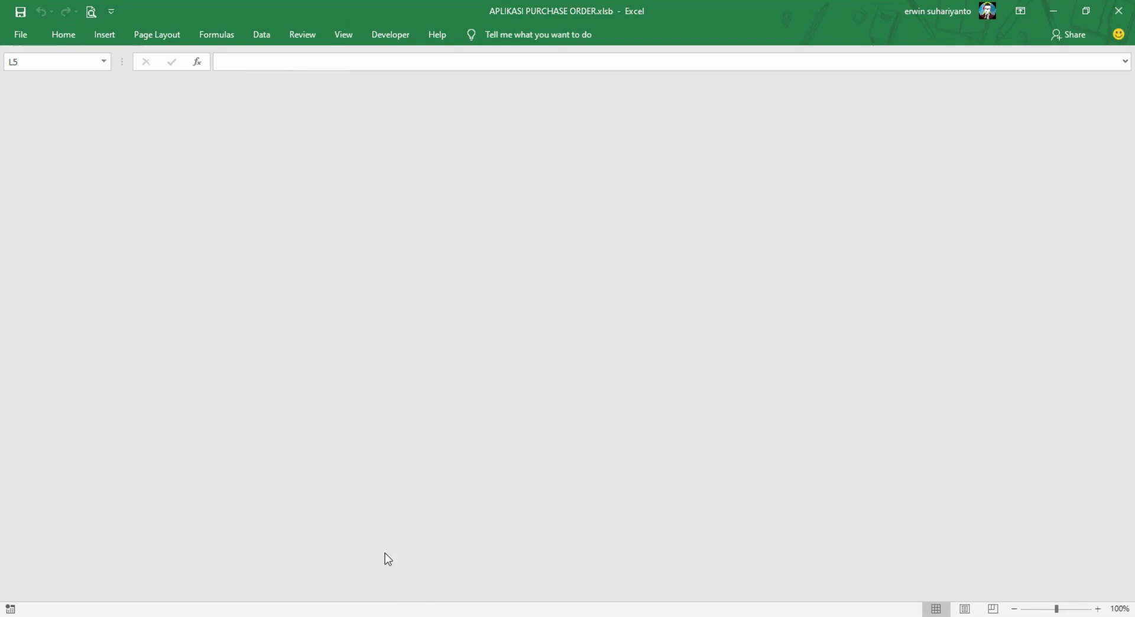
Step: Quit Excel and reopen APLIKASI PURCHASE ORDER.xlsb from the TEMPLATE - CODING folder
mouse_move(462, 615)
left_click(497, 591)
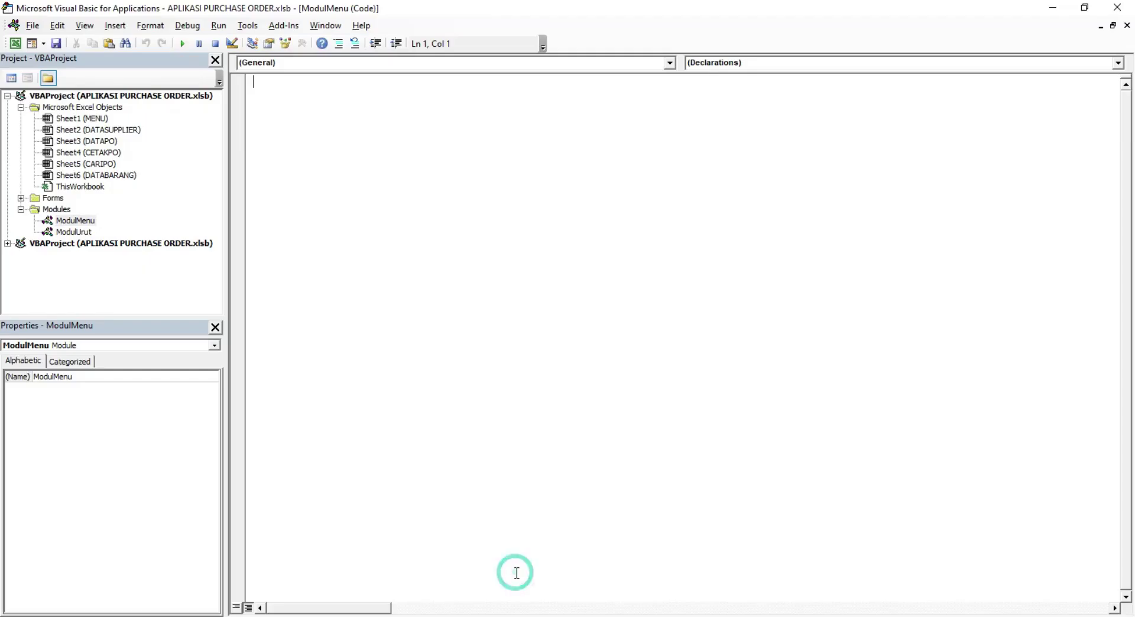
left_click(372, 578)
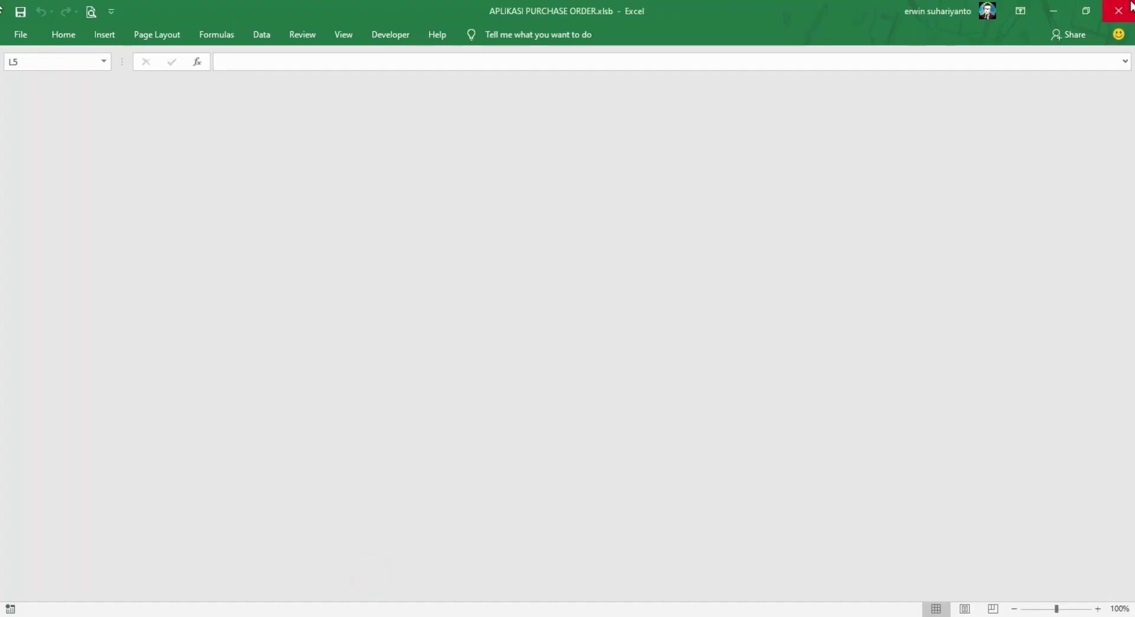
left_click(1119, 9)
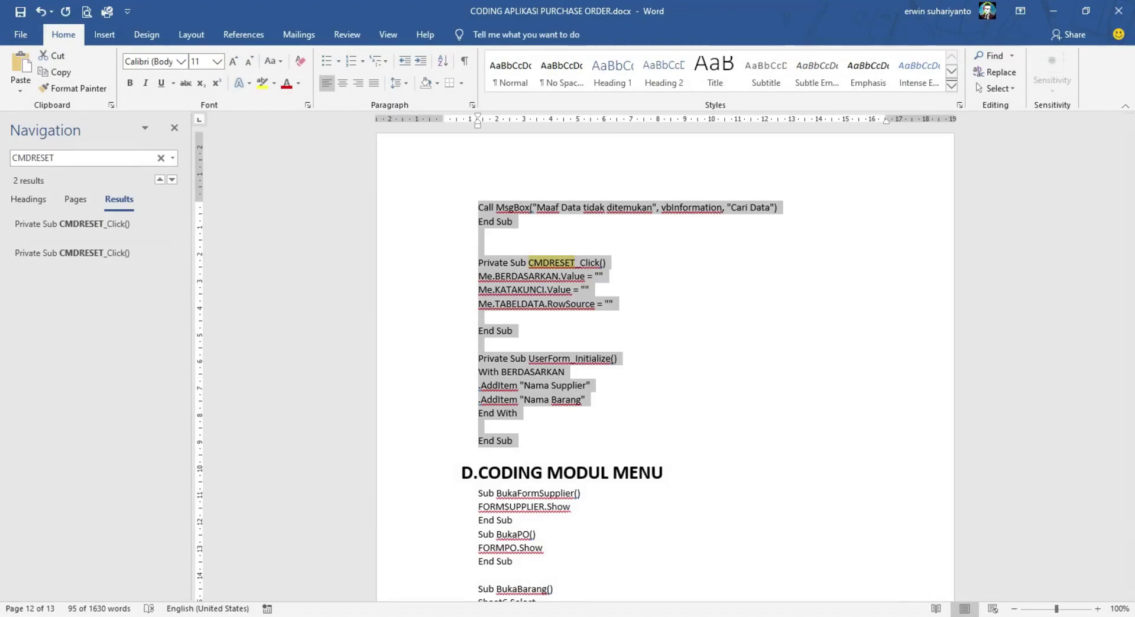
left_click(242, 615)
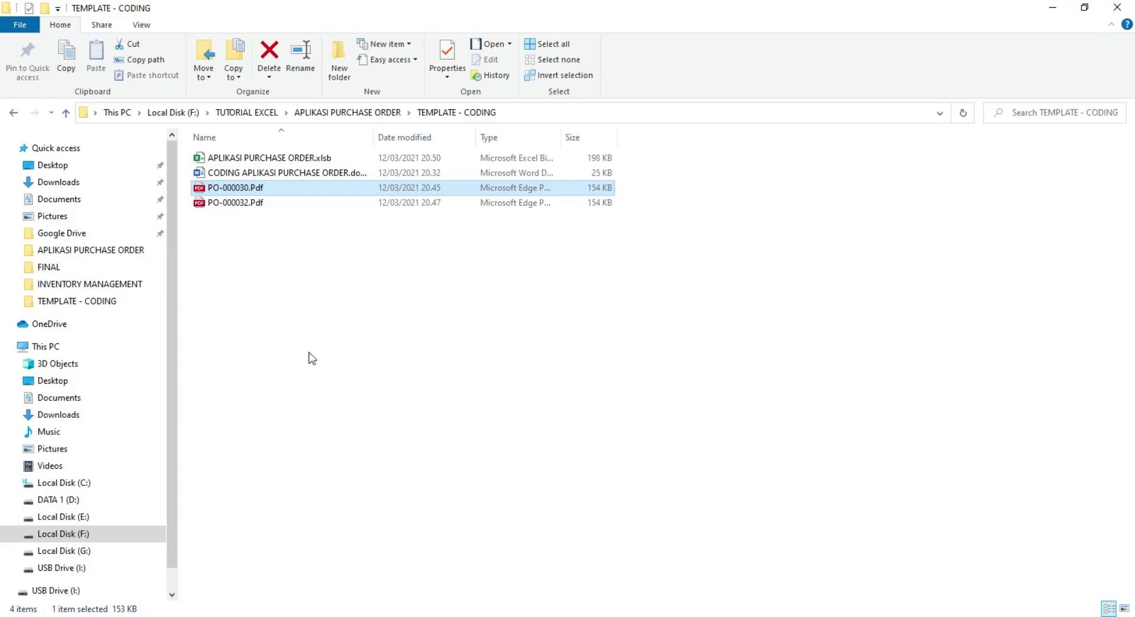
double_click(303, 158)
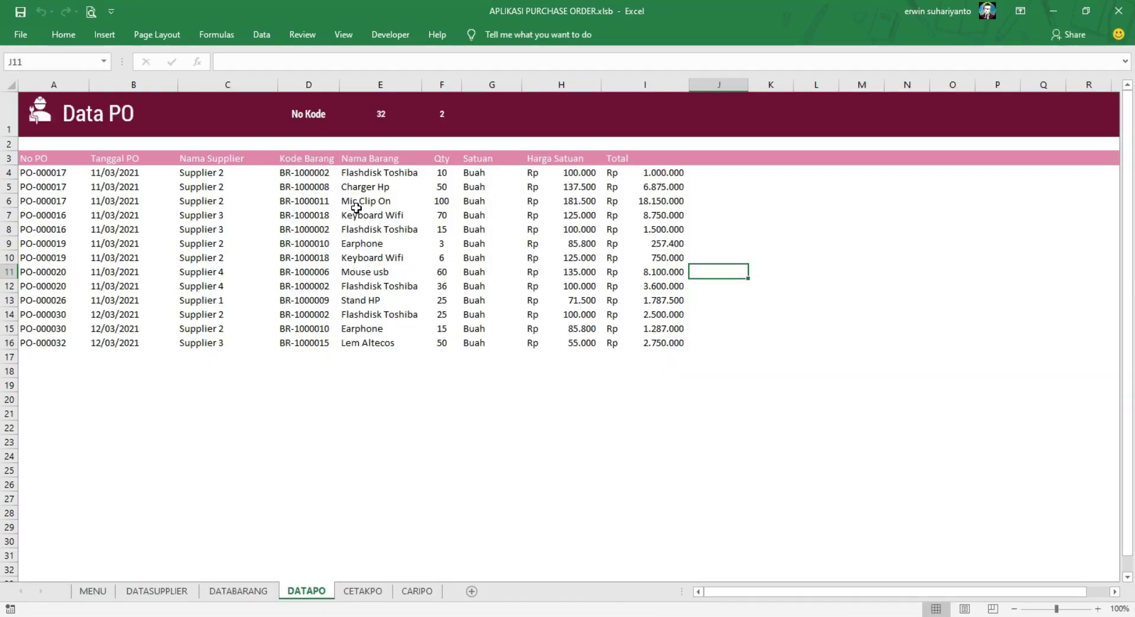
Step: Select cell D18, then open the FORMDATAPO form design in the VBA editor
left_click(319, 368)
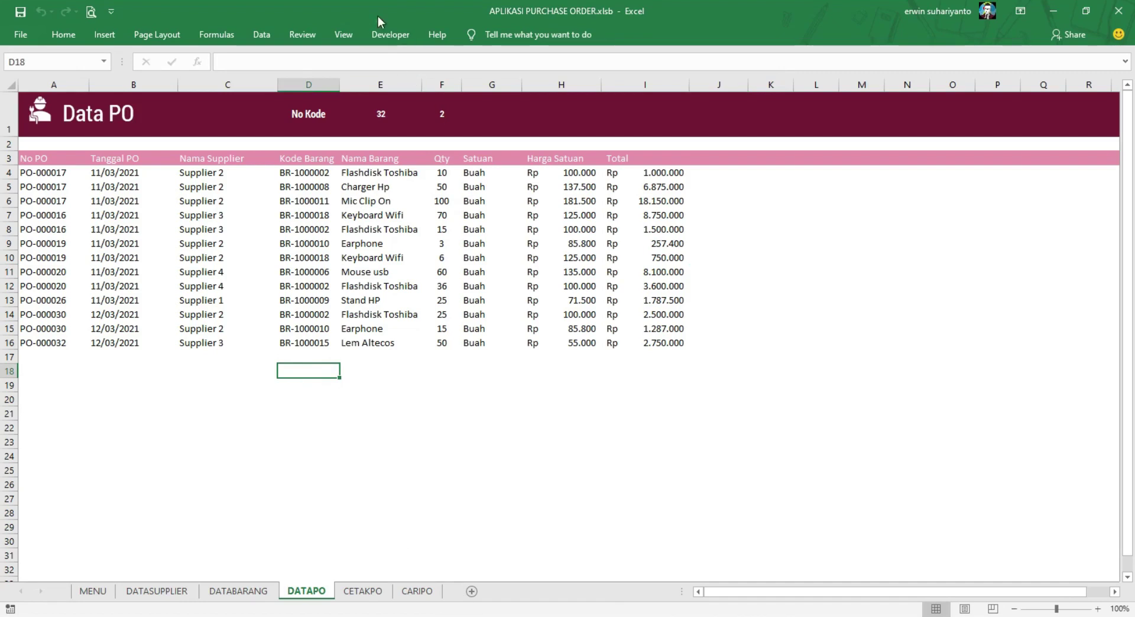
left_click(382, 33)
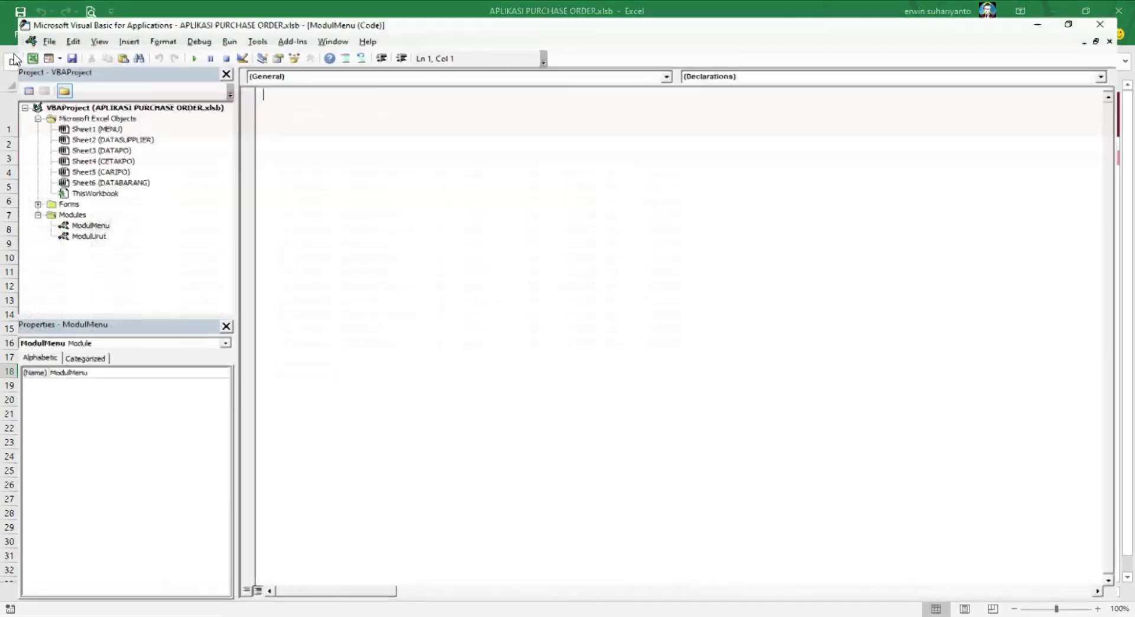
left_click(21, 199)
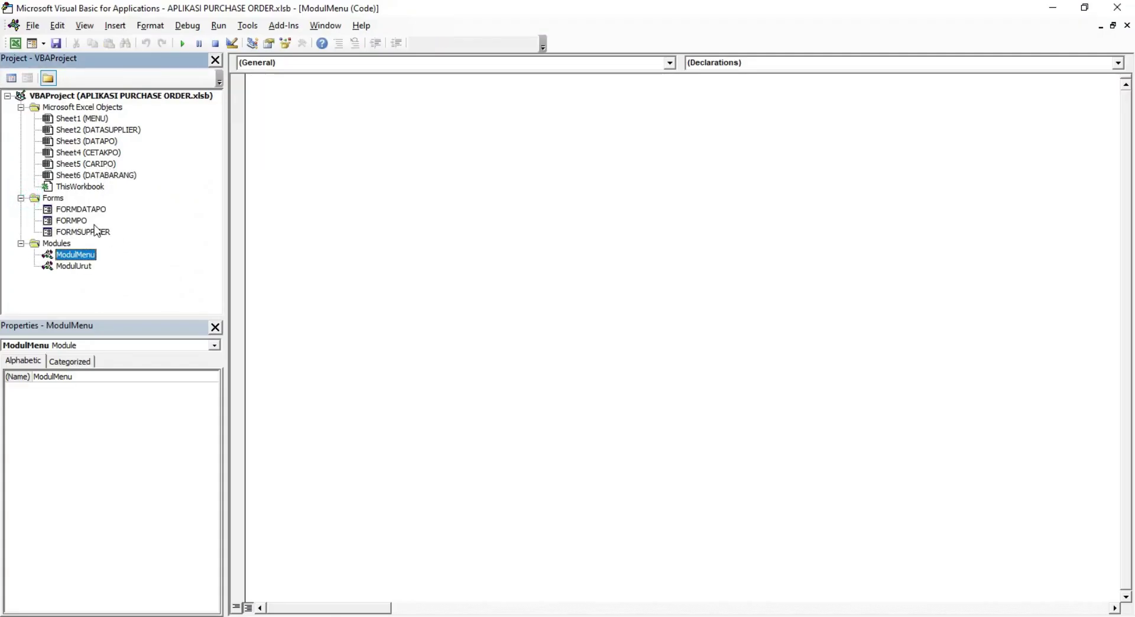
double_click(81, 209)
Step: Run FORMDATAPO, reposition it over the sheet, test the Berdasarkan dropdown, and close it
key("F5")
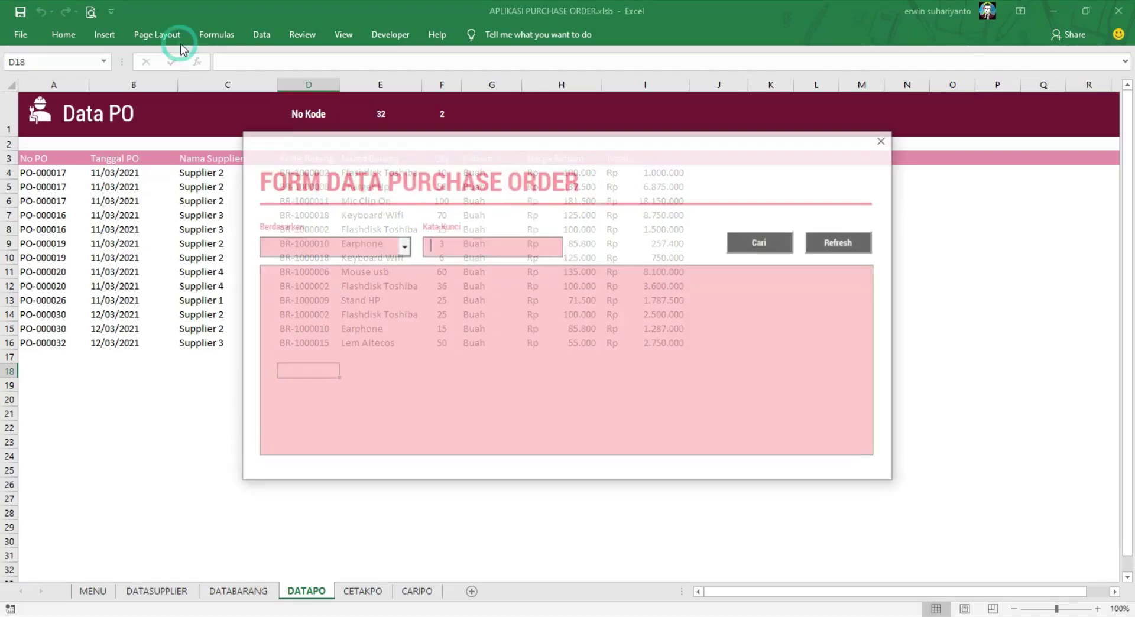
left_click(403, 247)
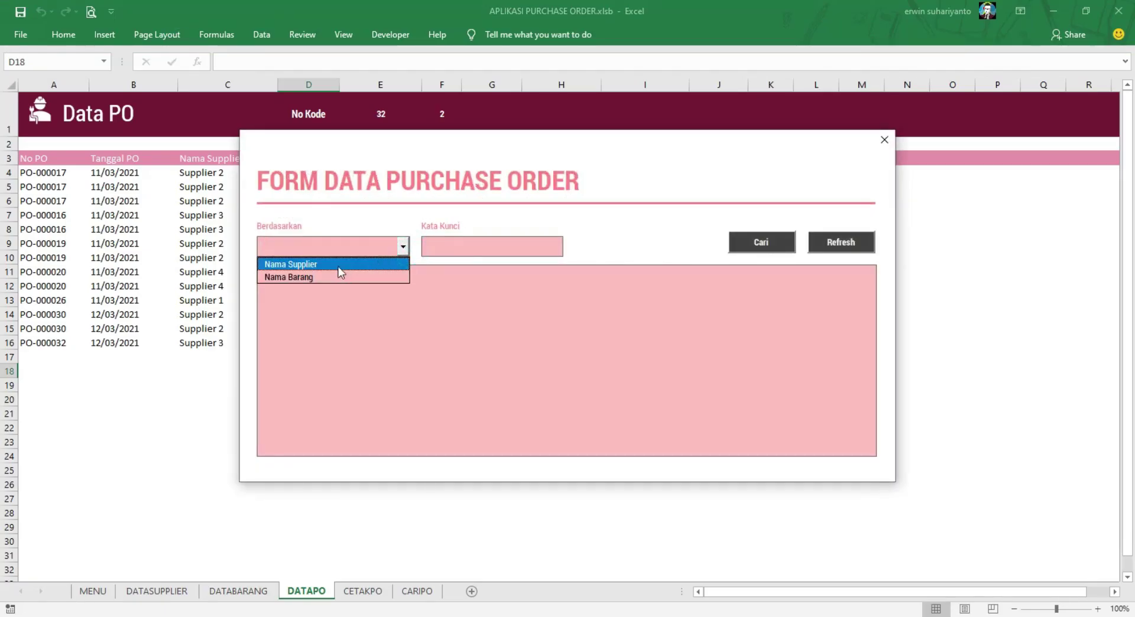
left_click(380, 144)
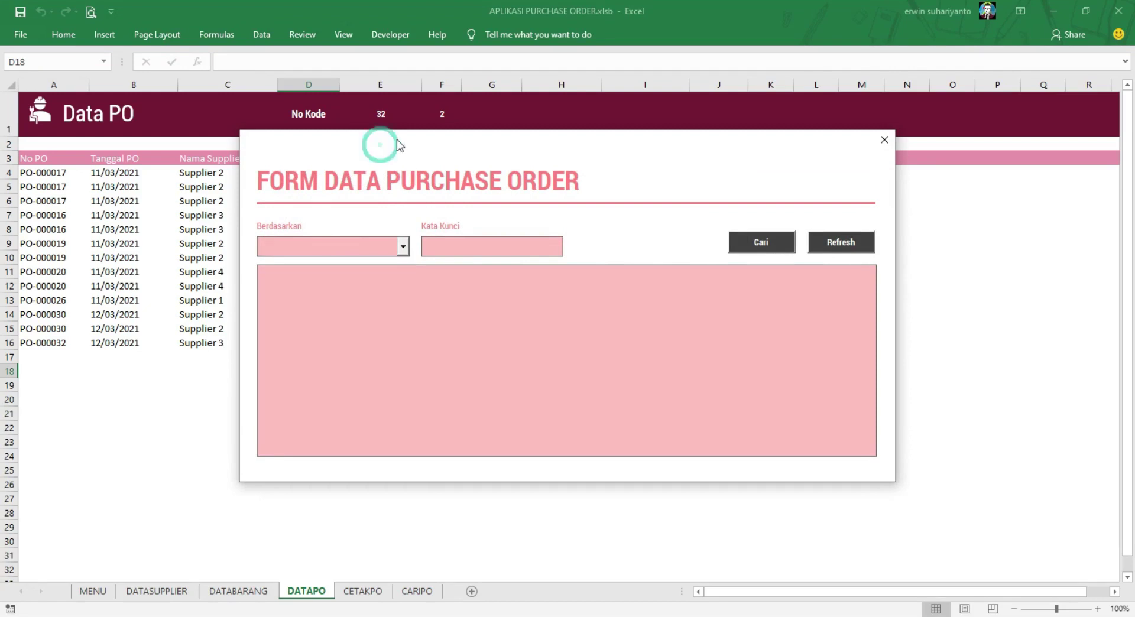
left_click_drag(397, 140, 335, 308)
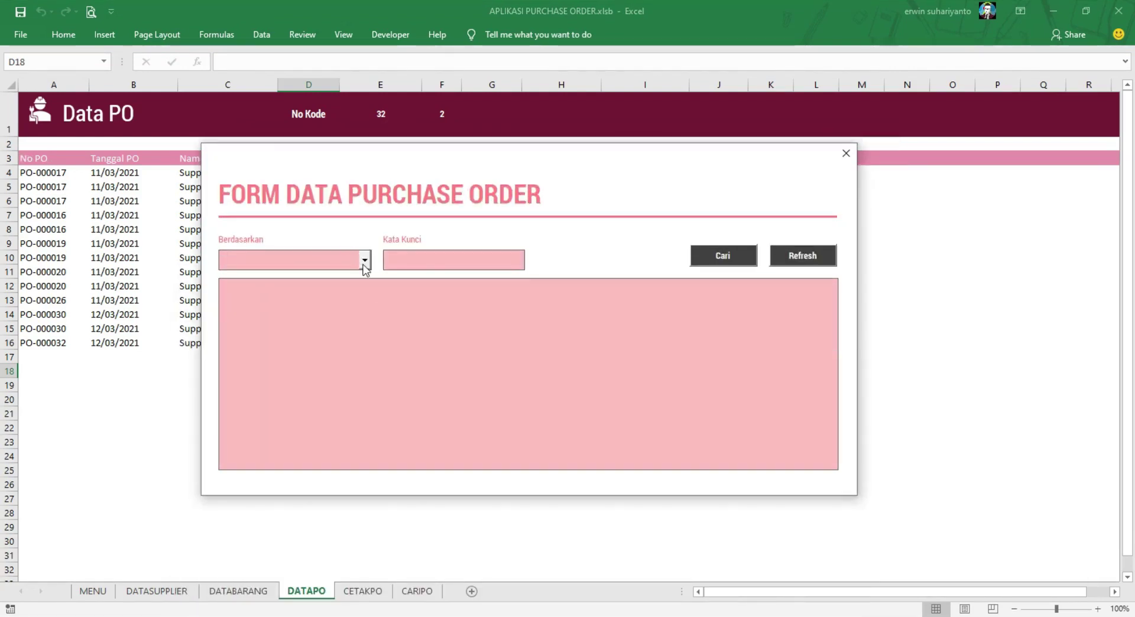
left_click(365, 259)
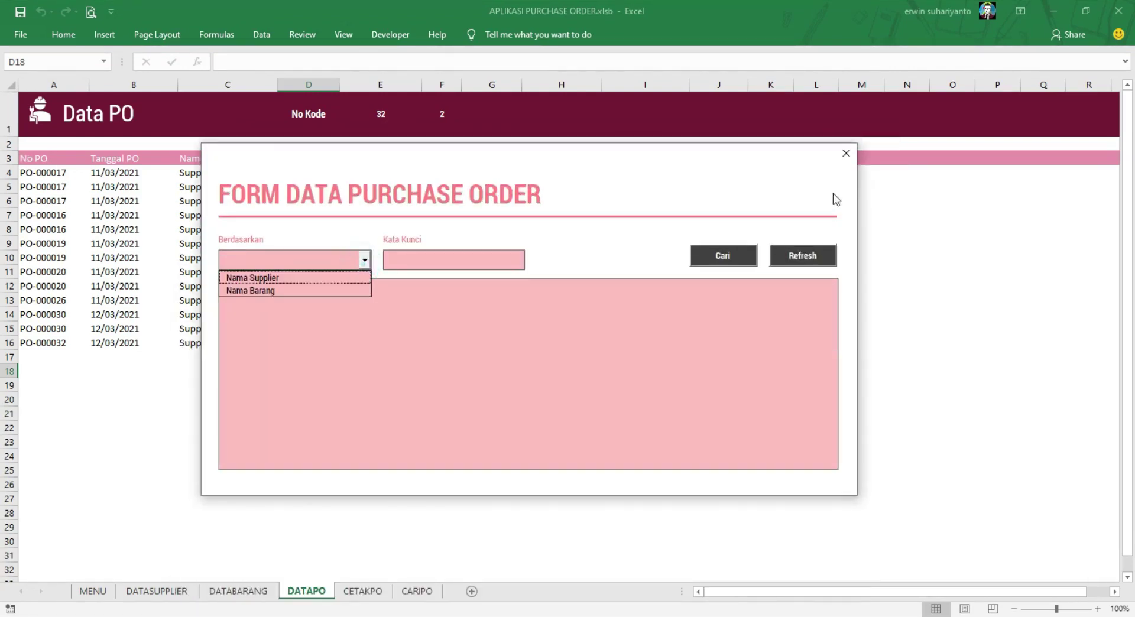
left_click(853, 157)
Step: Open the FORMDATAPO code window at UserForm_Initialize
left_click(651, 144)
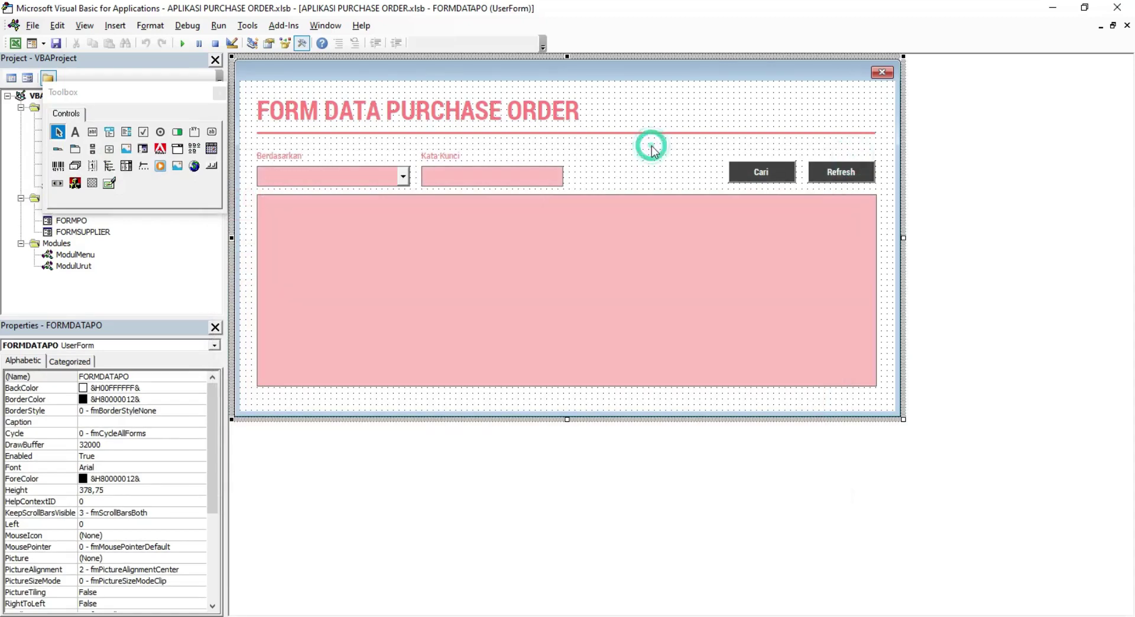
left_click(664, 165)
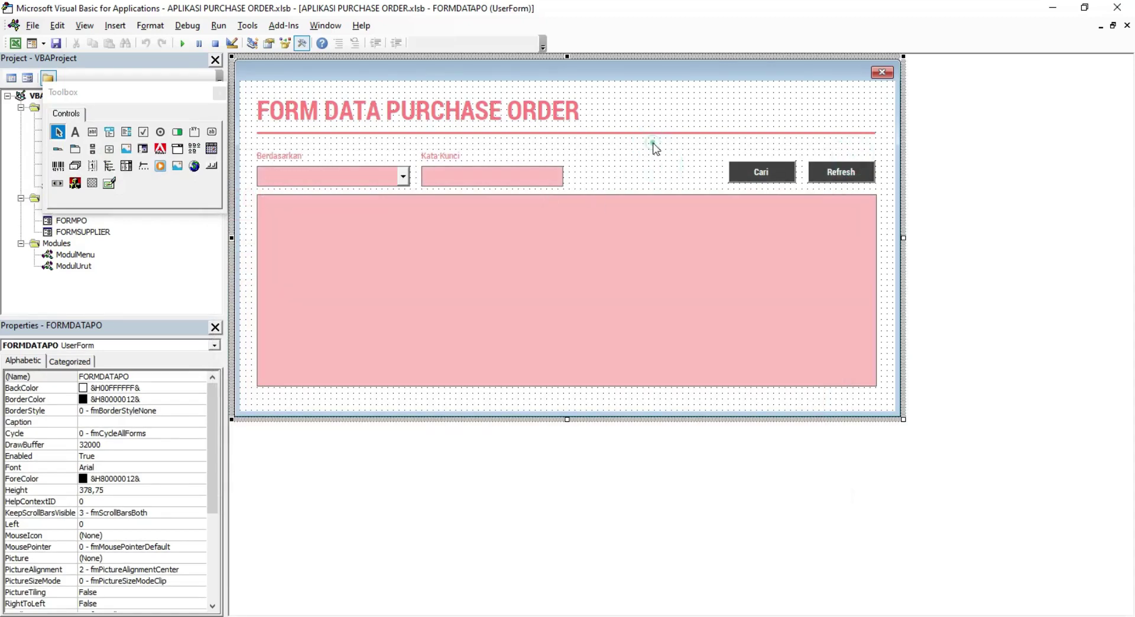
double_click(653, 145)
Step: Insert a line .AddItem "No PO" below .AddItem "Nama Barang" in the BERDASARKAN block
left_click(363, 414)
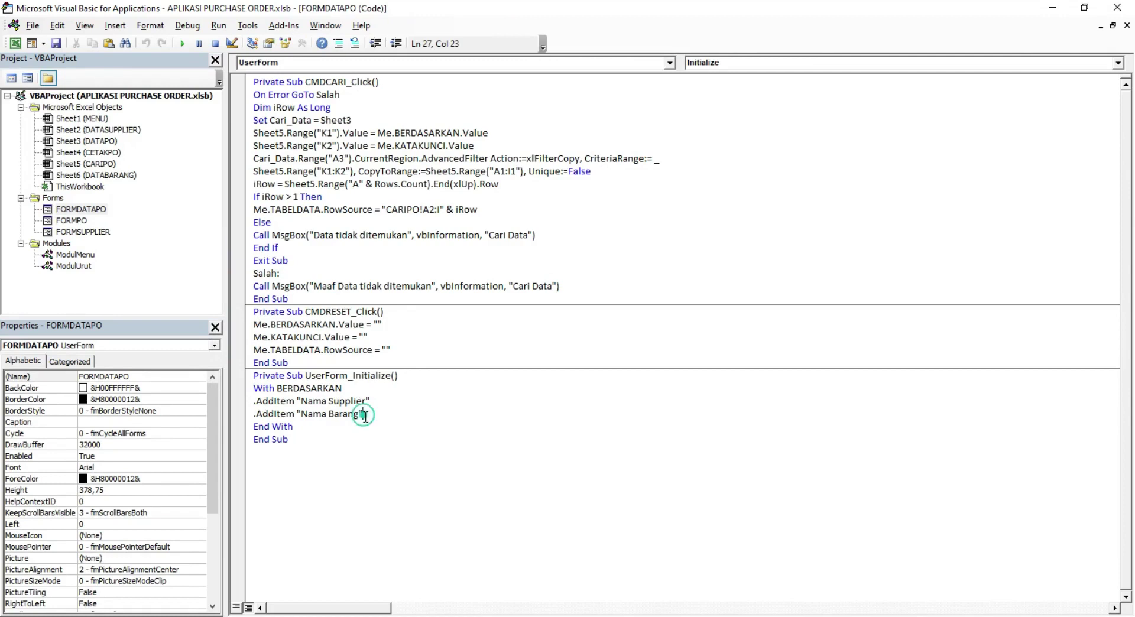
key("Return")
type(".AddItem")
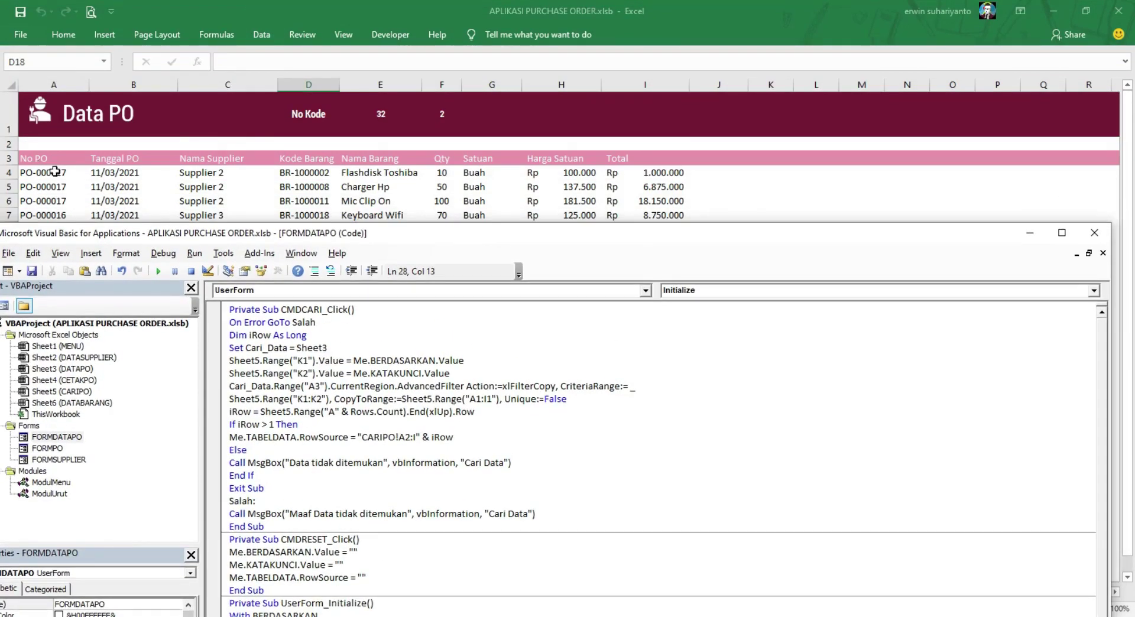
left_click_drag(181, 234, 395, 29)
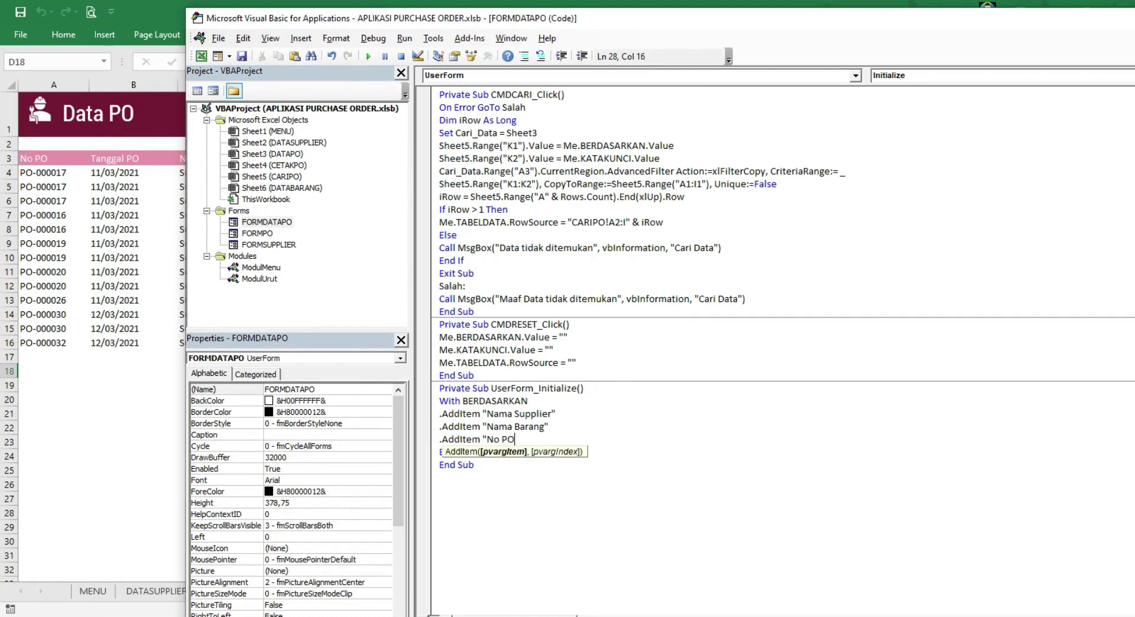
key("Return")
key("BackSpace")
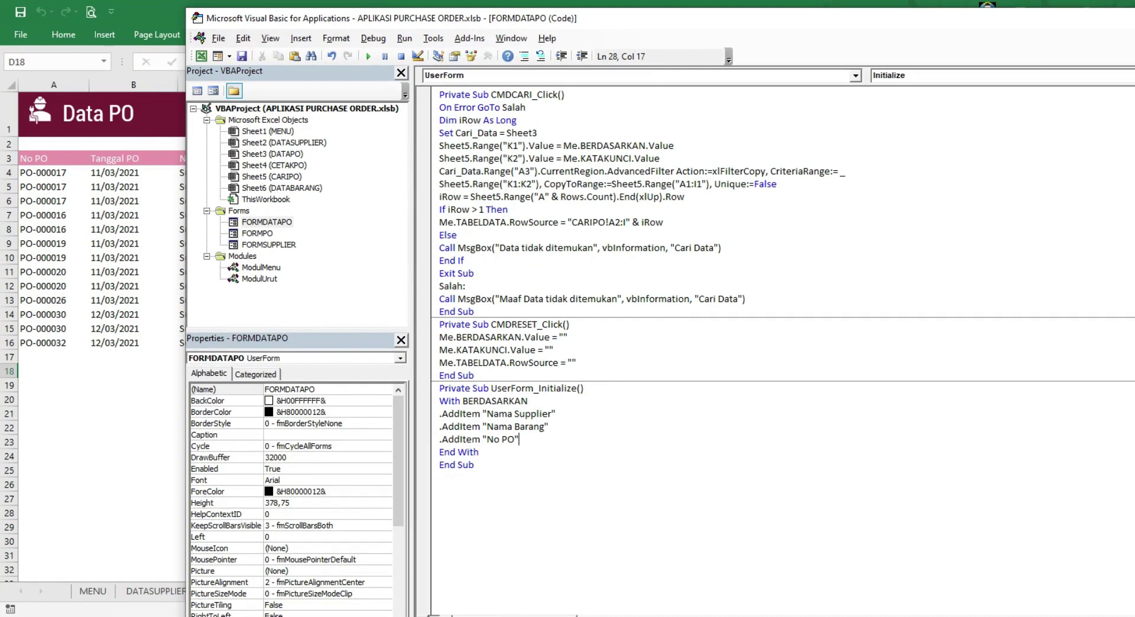
left_click(368, 56)
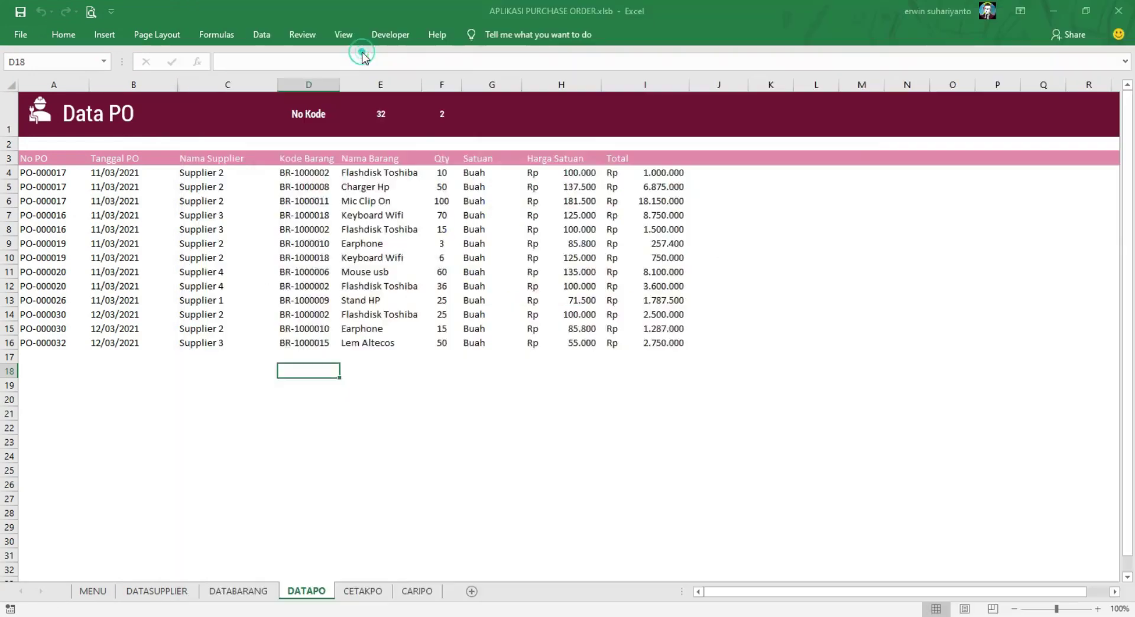
left_click(402, 246)
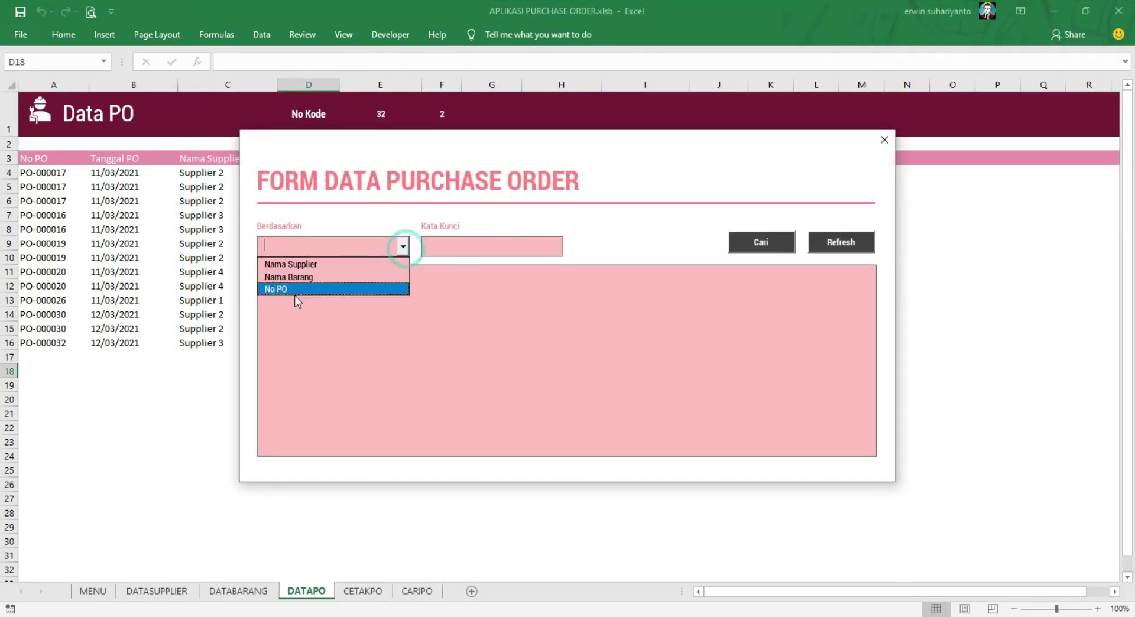
left_click(291, 291)
left_click(434, 247)
type("PO-000017")
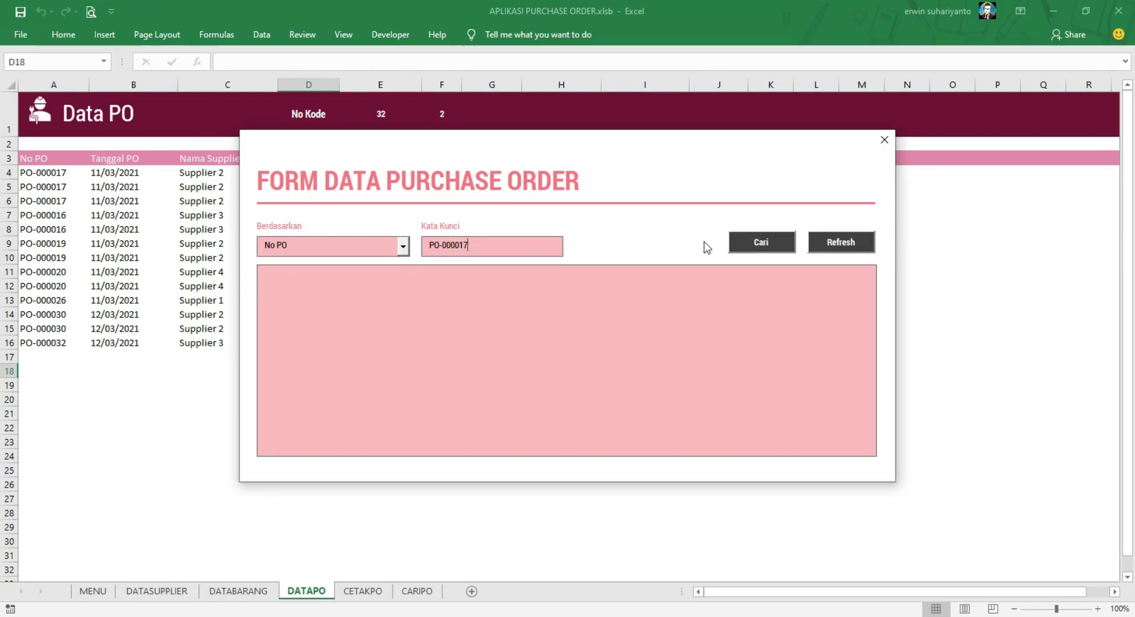
left_click(756, 245)
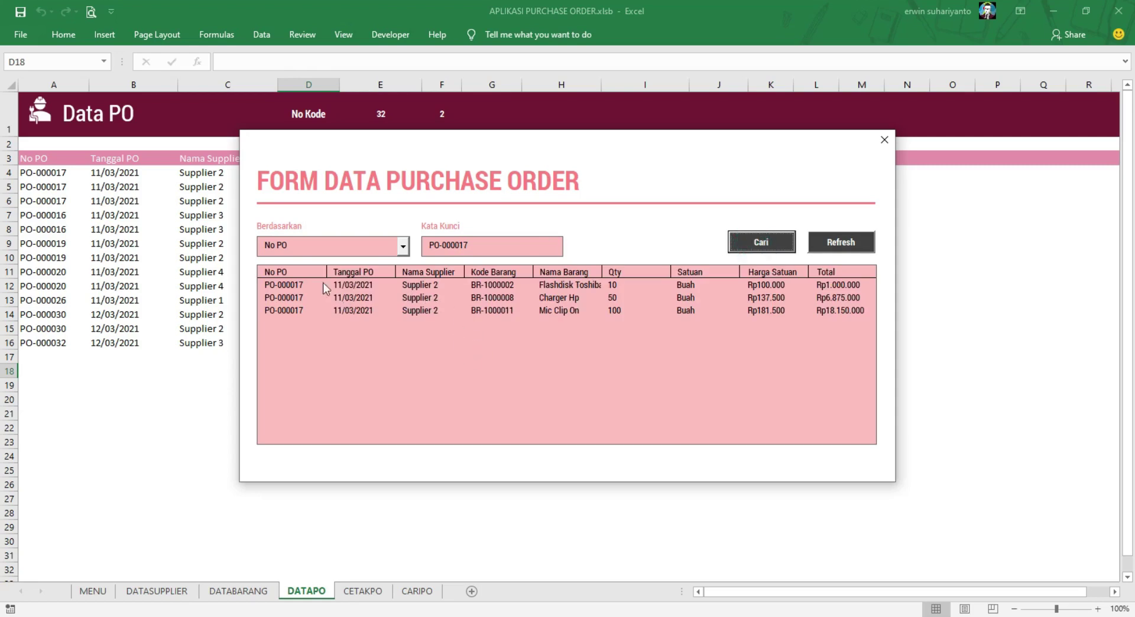
left_click(848, 245)
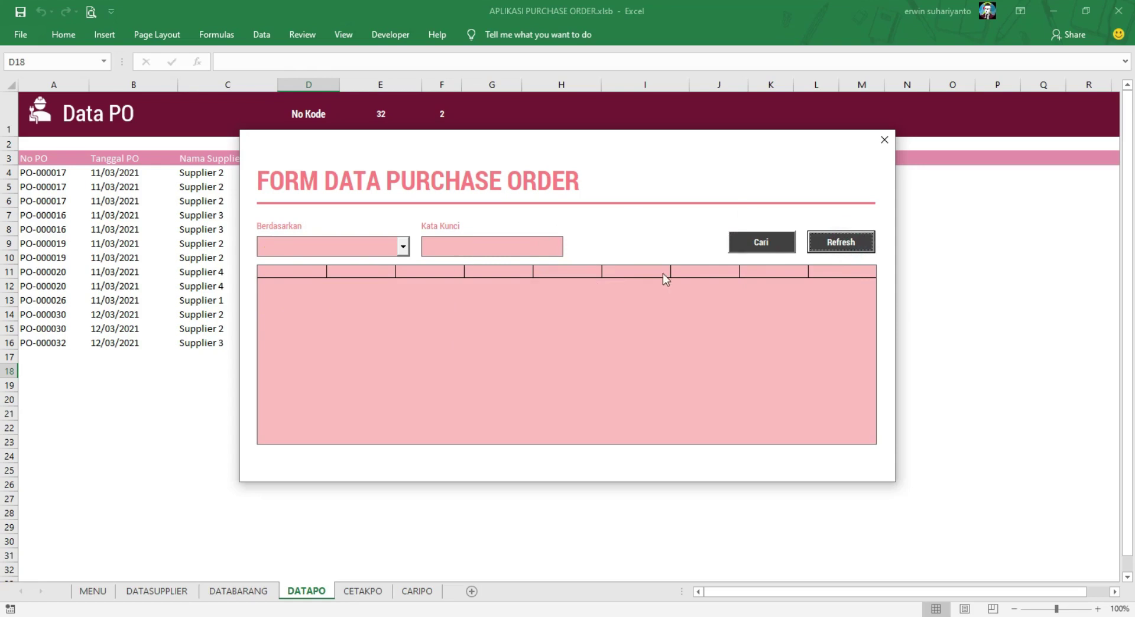
left_click(885, 140)
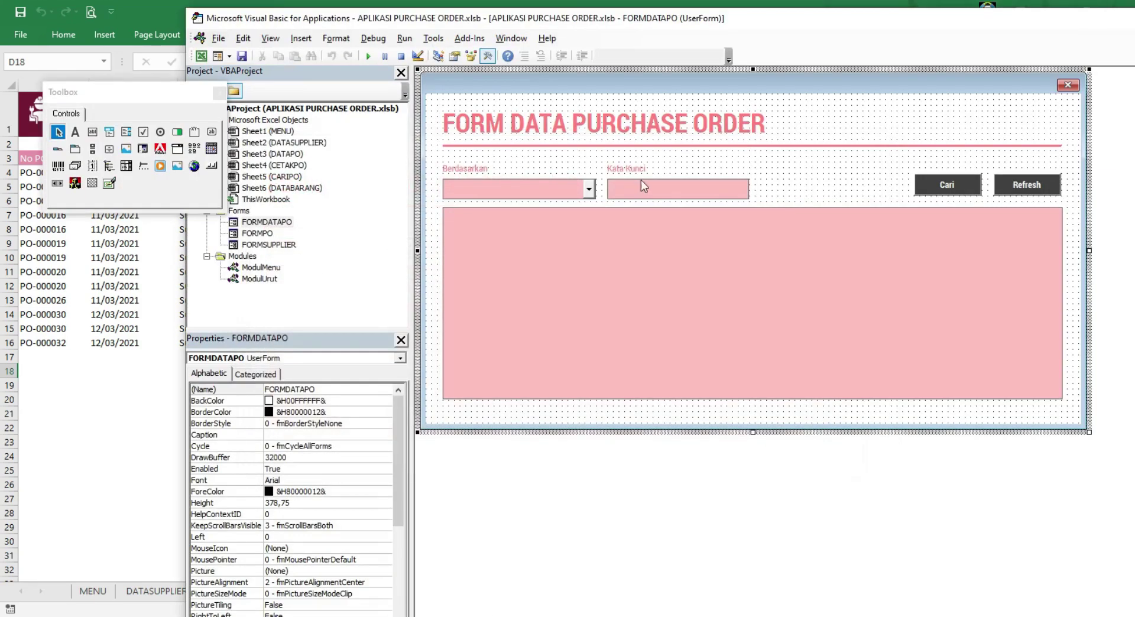
double_click(718, 21)
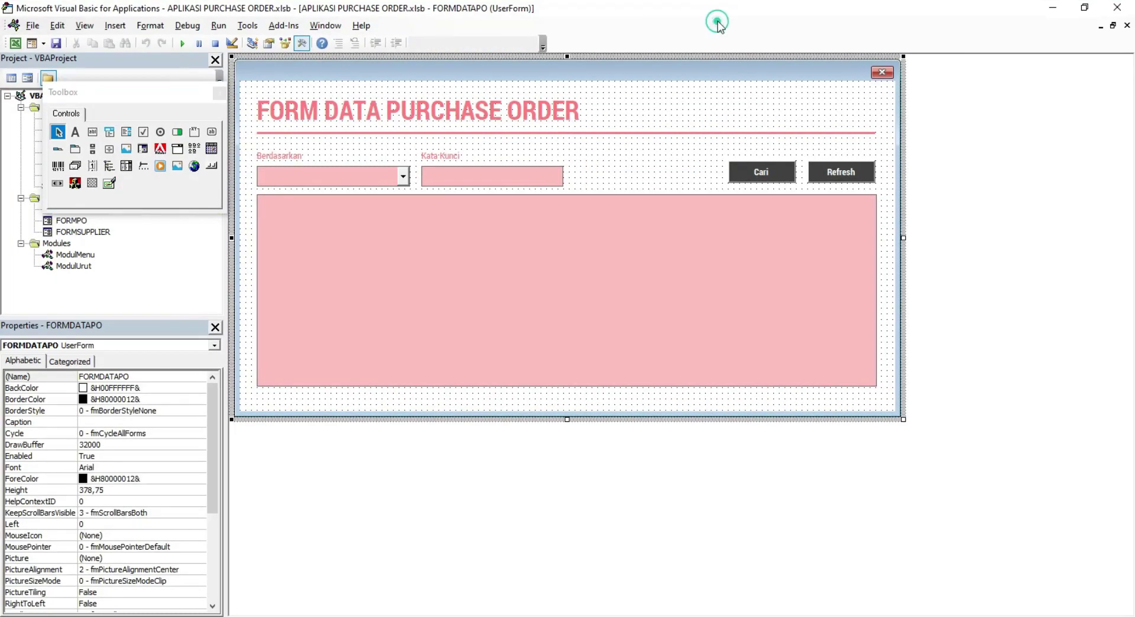
left_click(1052, 7)
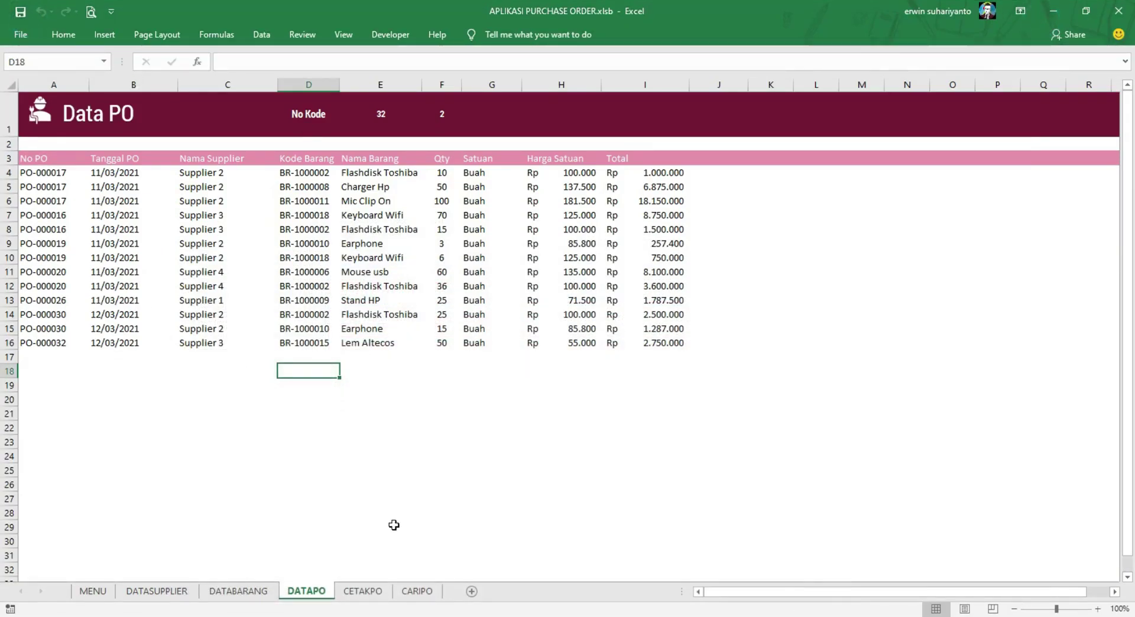
Step: Open the ModulMenu module and copy the Modul Menu code from the Word document
left_click(508, 518)
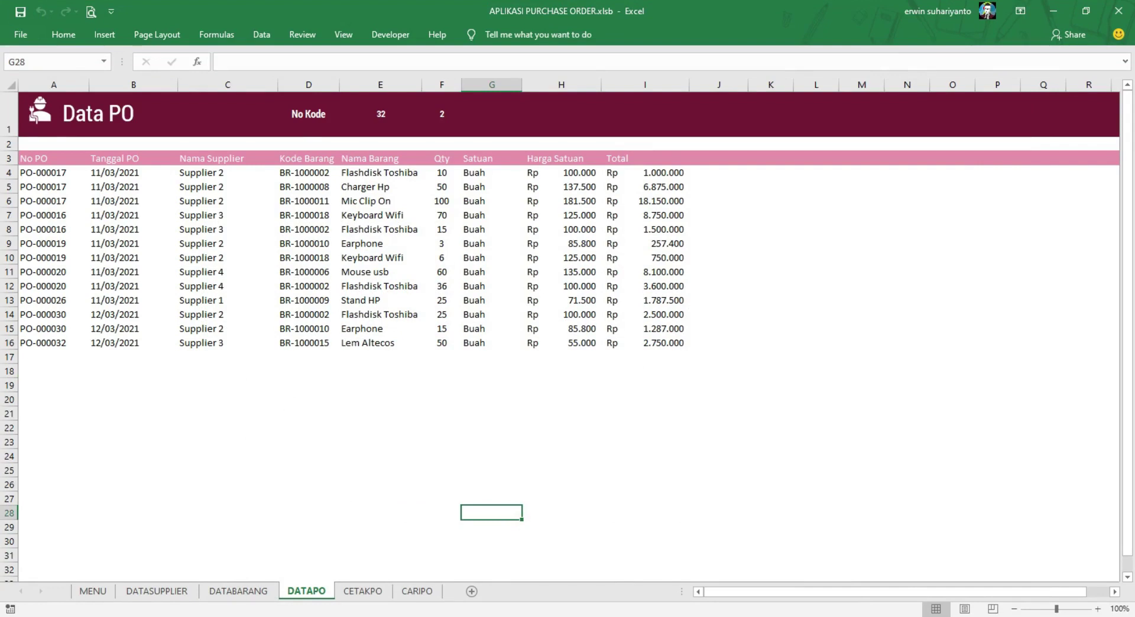
left_click(504, 590)
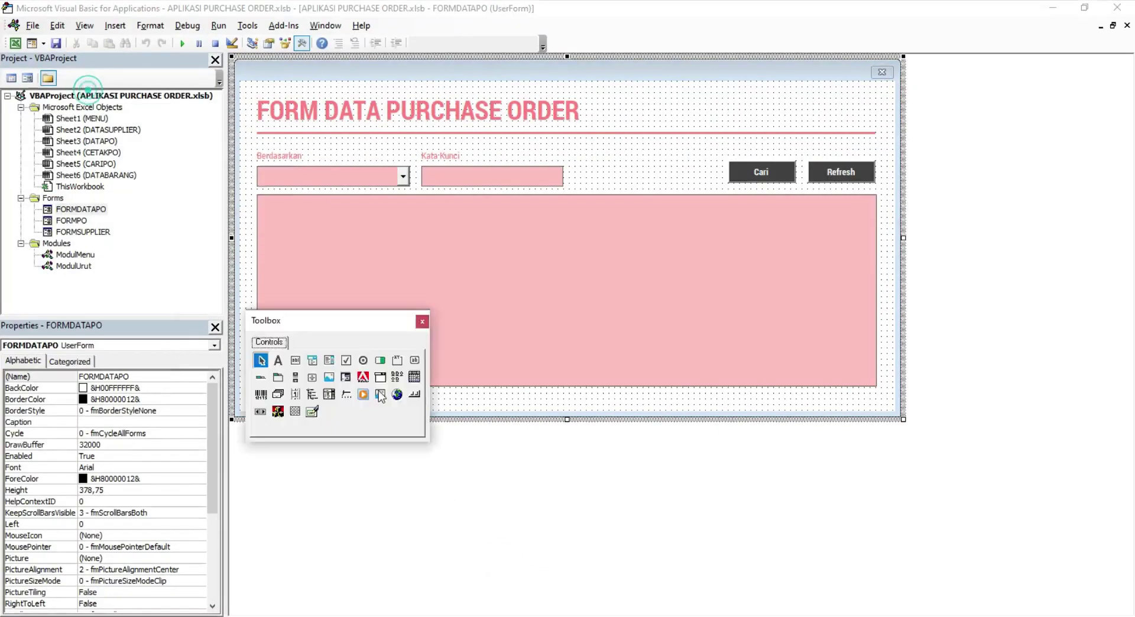
double_click(86, 257)
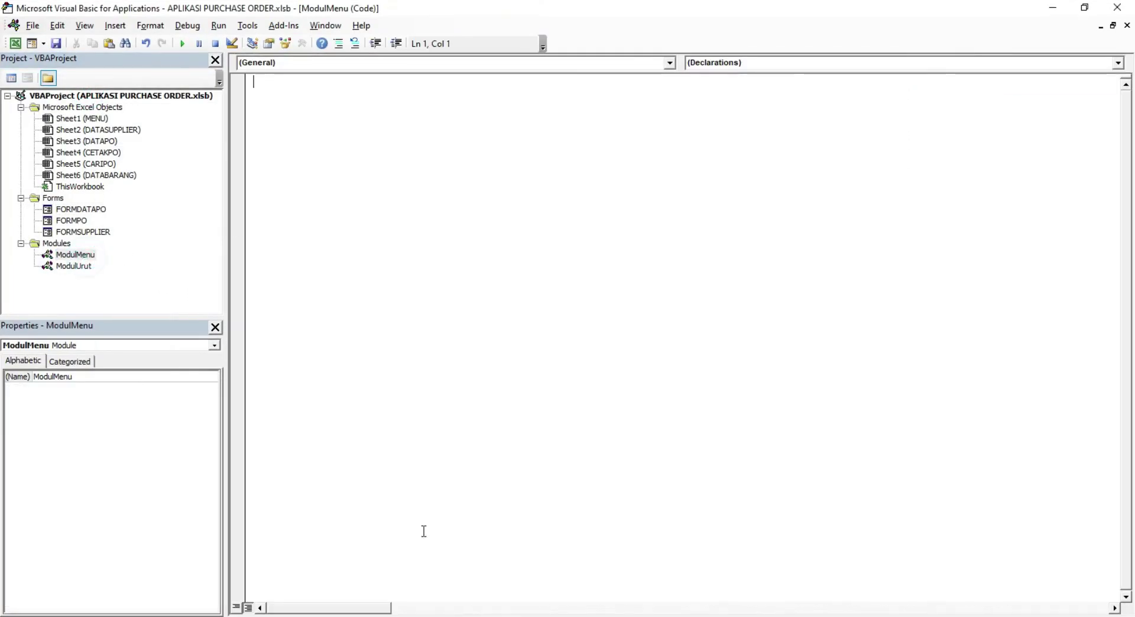
key("alt+Tab")
scroll(495, 261, "down", 5)
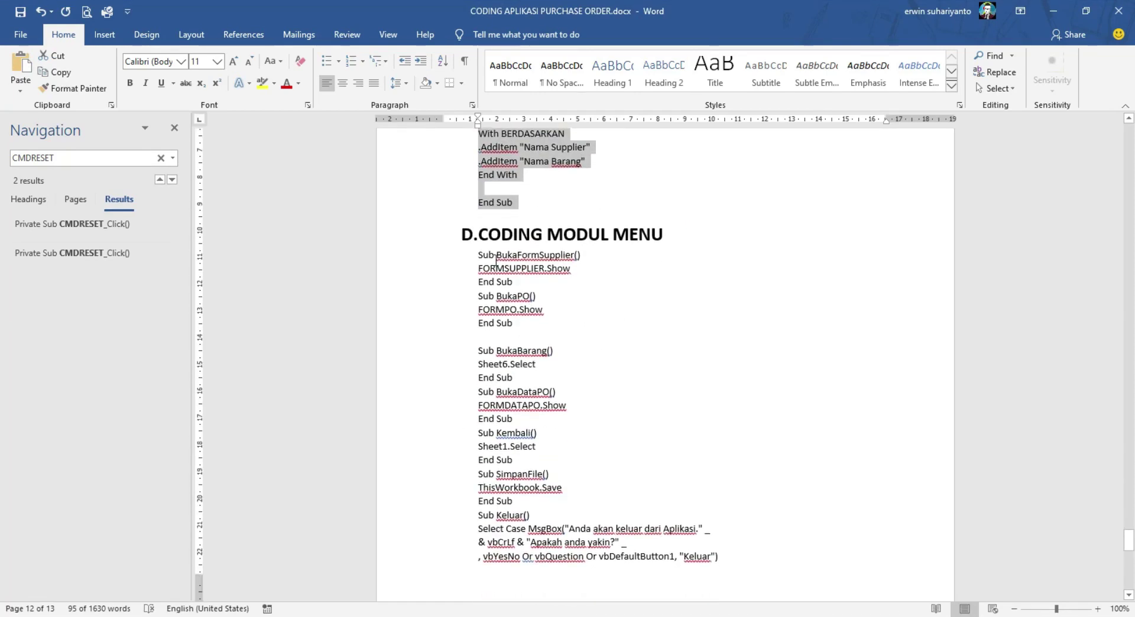
mouse_move(479, 258)
left_mouse_down()
mouse_move(598, 600)
mouse_move(526, 257)
left_mouse_up()
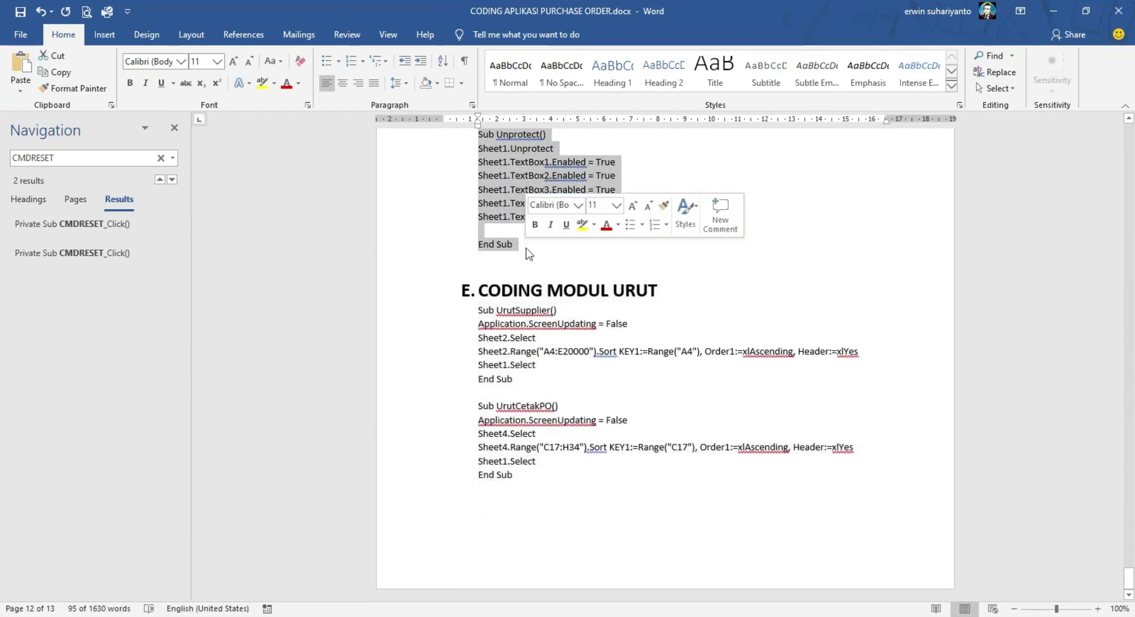
right_click(485, 204)
left_click(515, 226)
Step: Paste the menu code into ModulMenu and return to Excel's MENU dashboard sheet
mouse_move(461, 615)
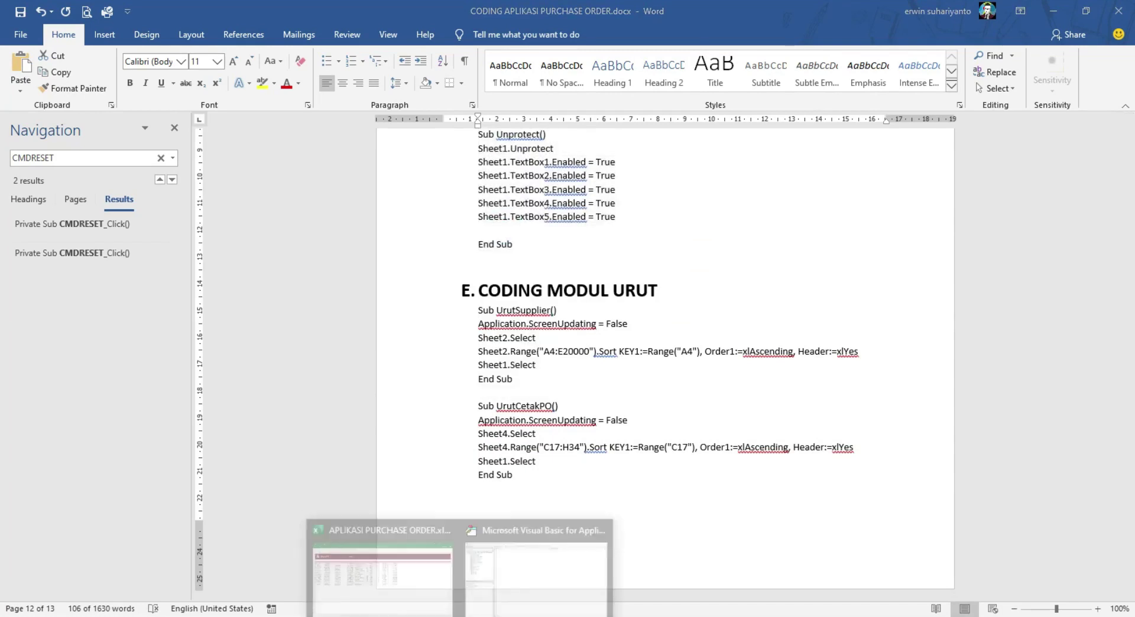
left_click(509, 593)
right_click(331, 143)
left_click(365, 183)
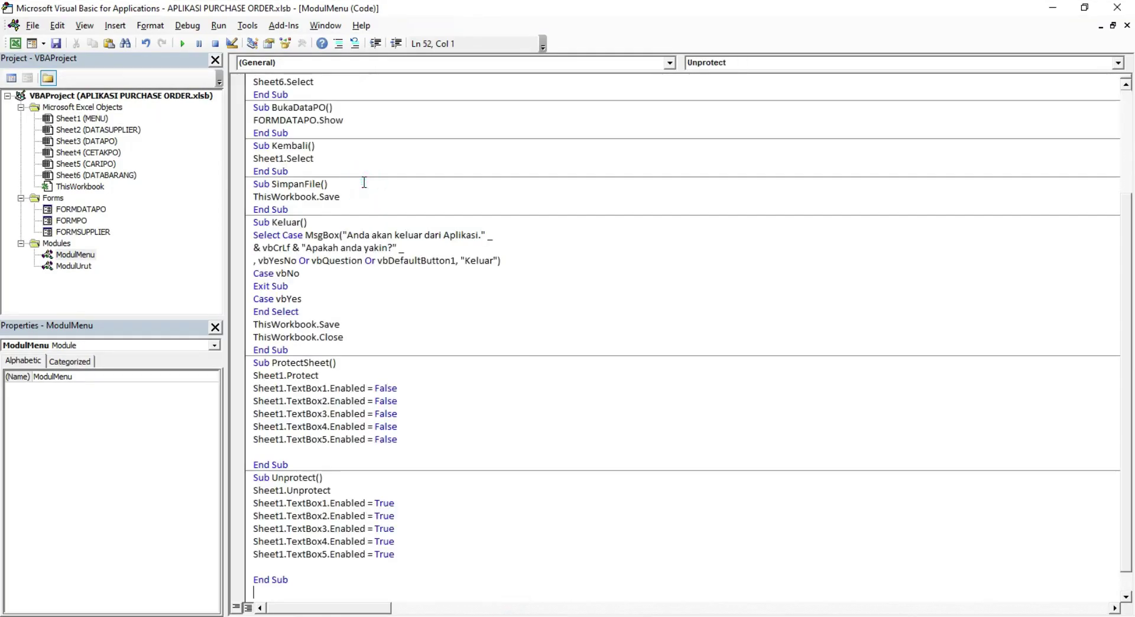
left_click(14, 44)
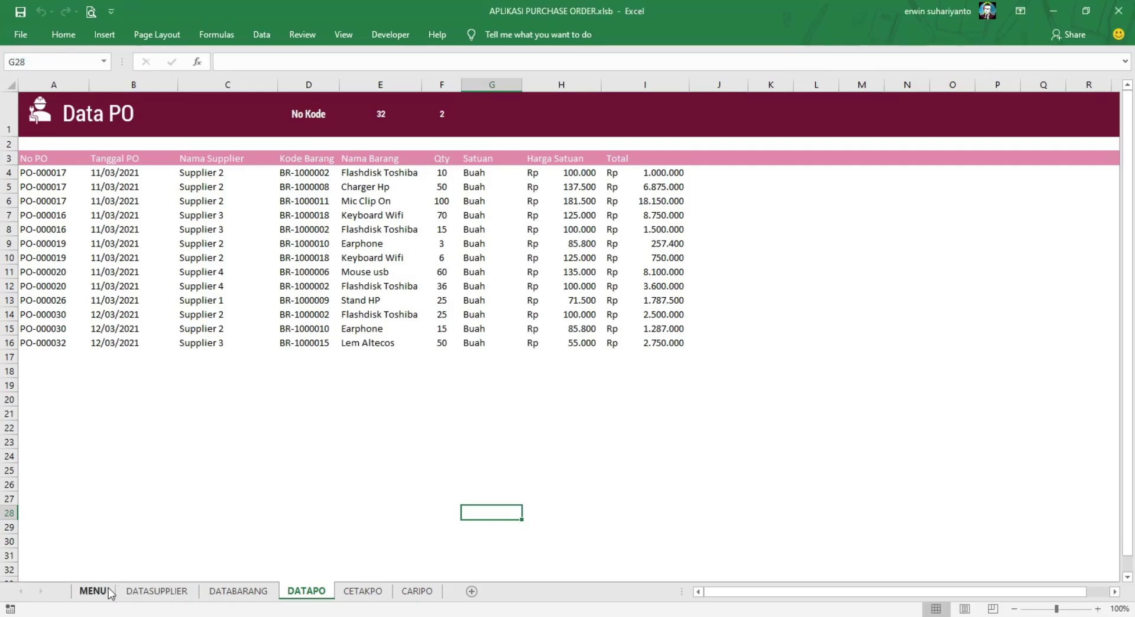
left_click(92, 591)
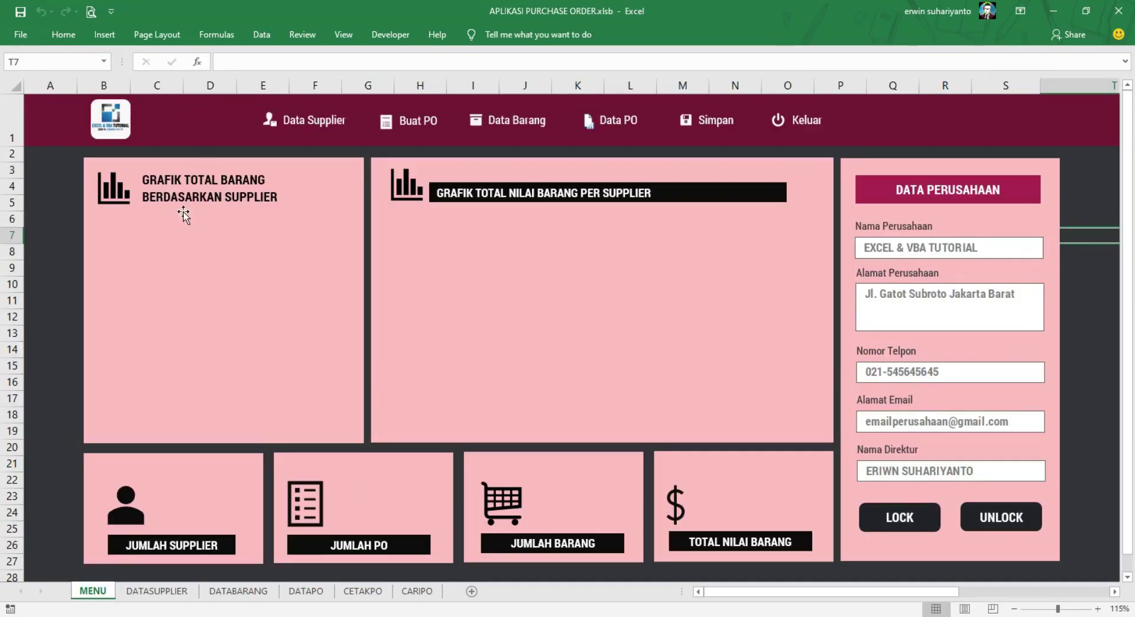
Step: Assign the ProtectSheet macro to the LOCK button
right_click(882, 530)
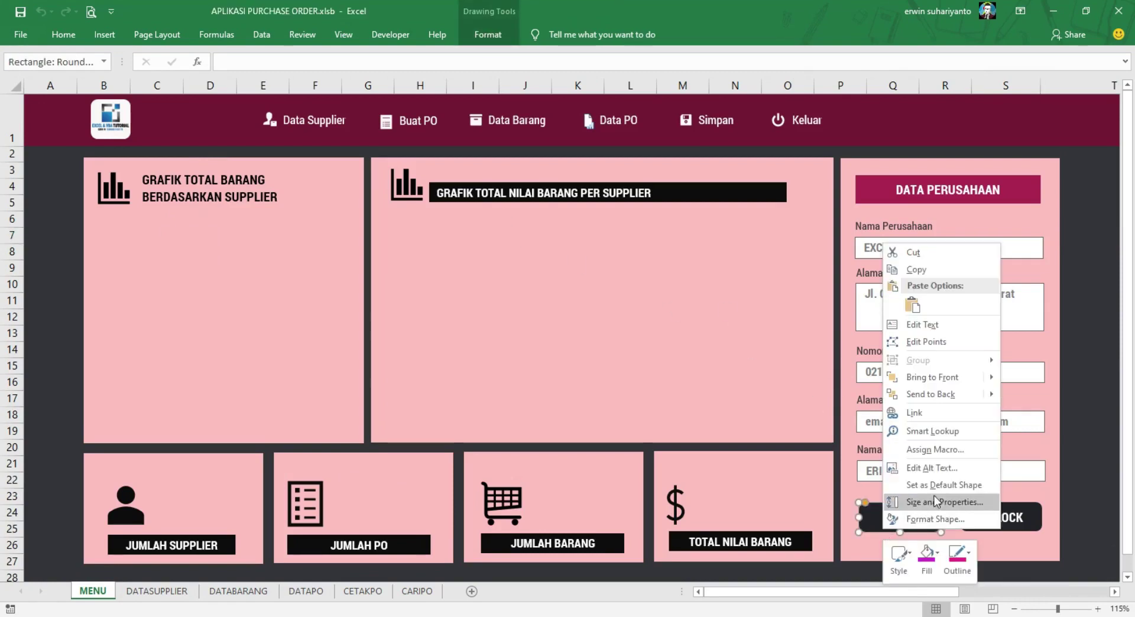
left_click(957, 450)
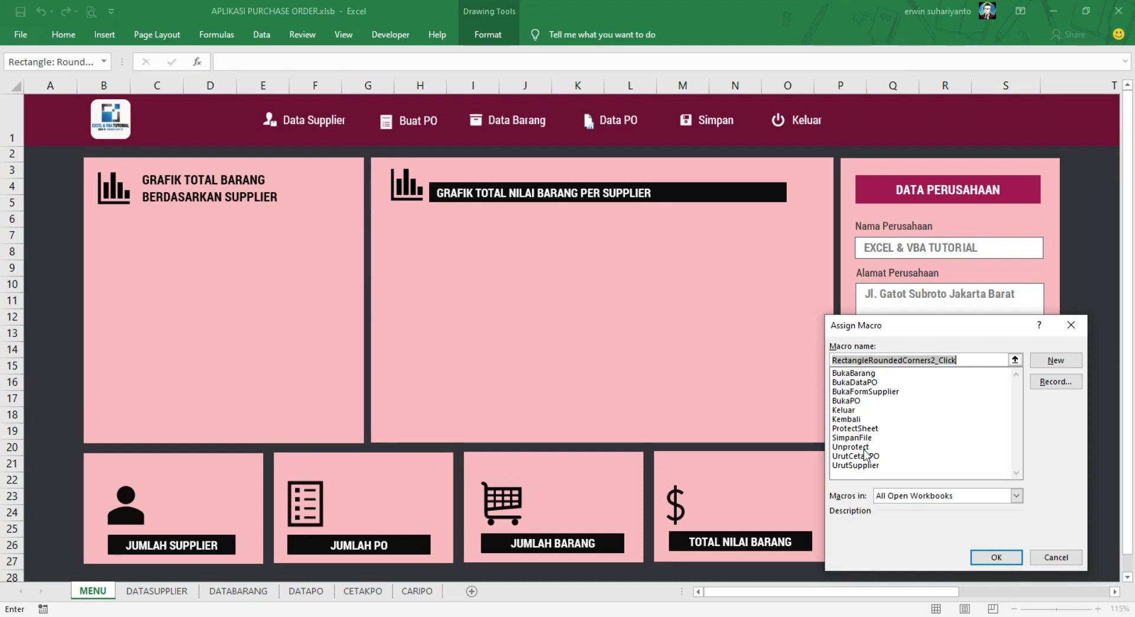
left_click(864, 429)
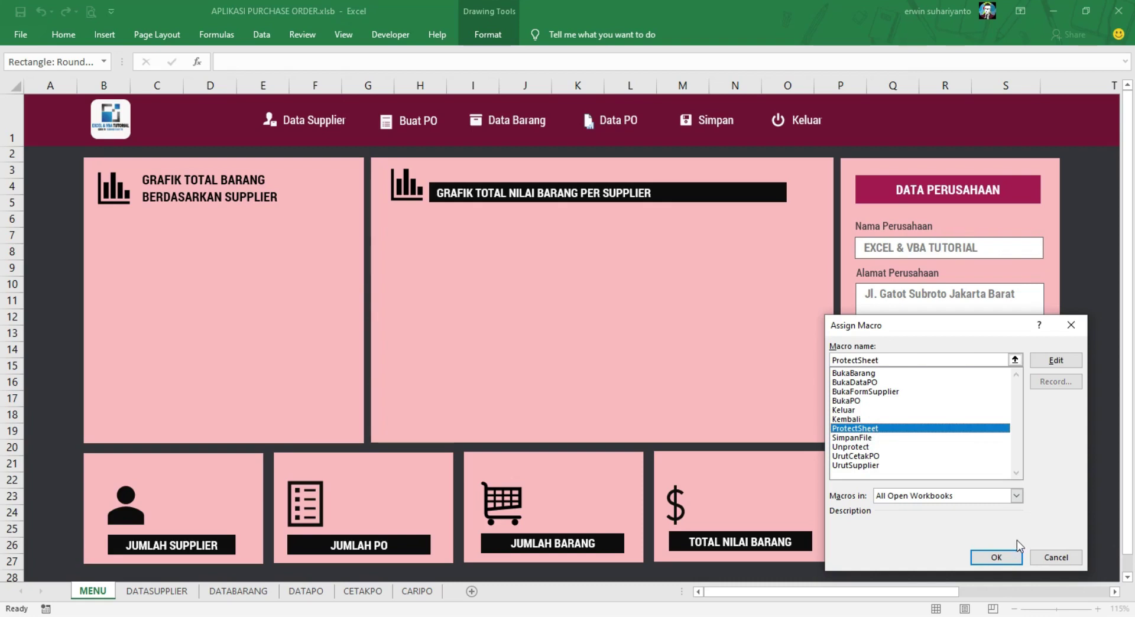
left_click(996, 558)
Step: Assign the Unprotect macro to the UNLOCK button
right_click(990, 519)
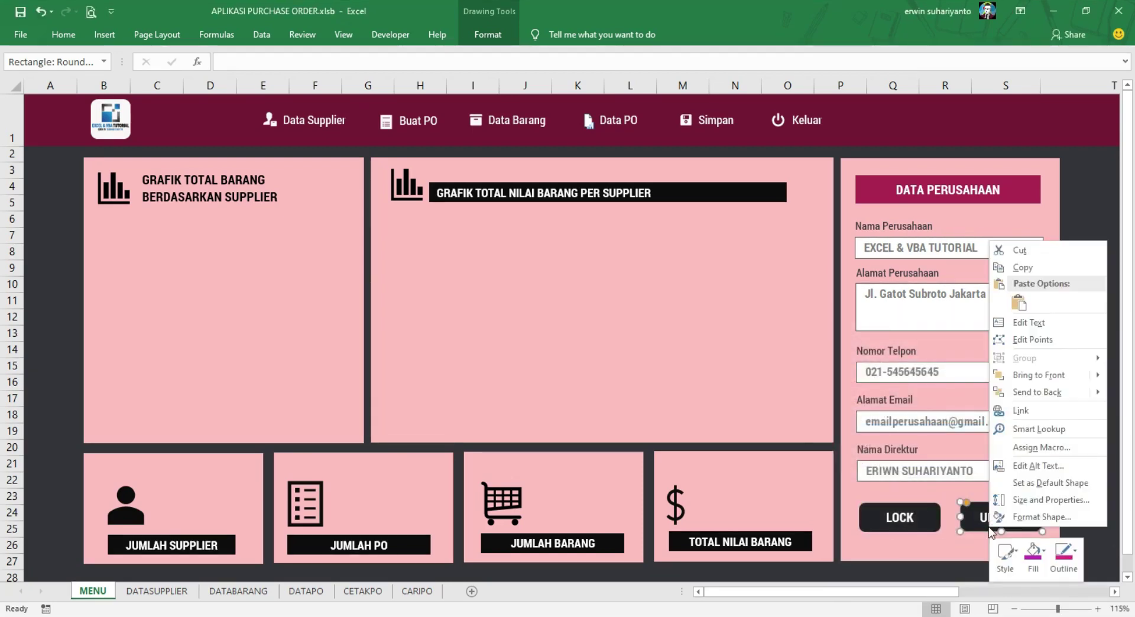
left_click(999, 448)
double_click(899, 438)
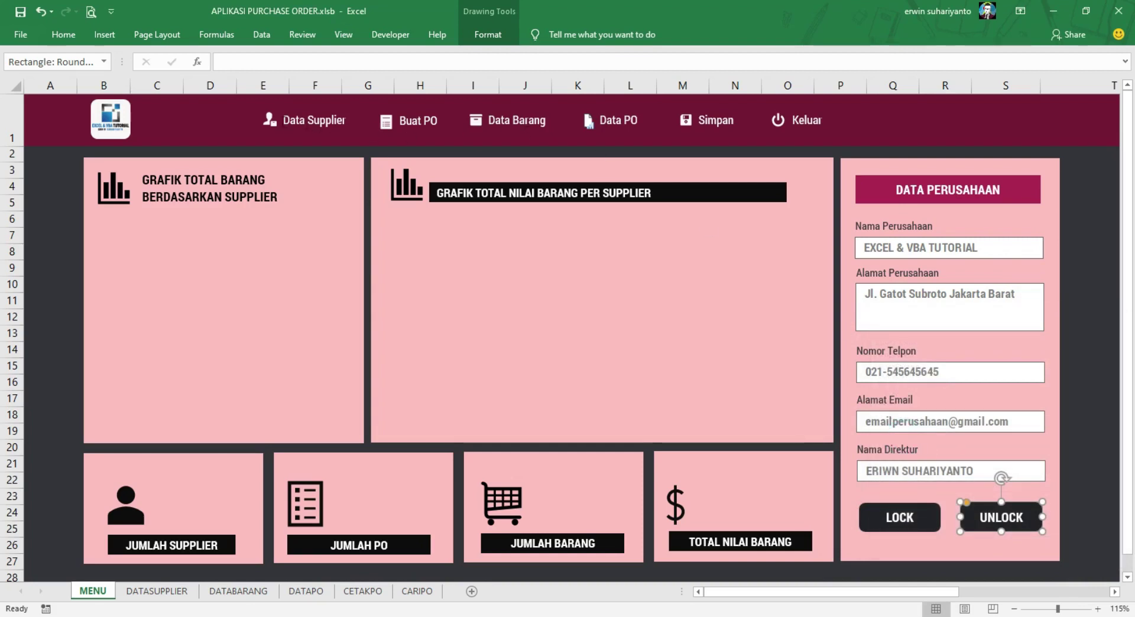
Step: Link Data Supplier to BukaFormSupplier and Buat PO to BukaPO
right_click(268, 122)
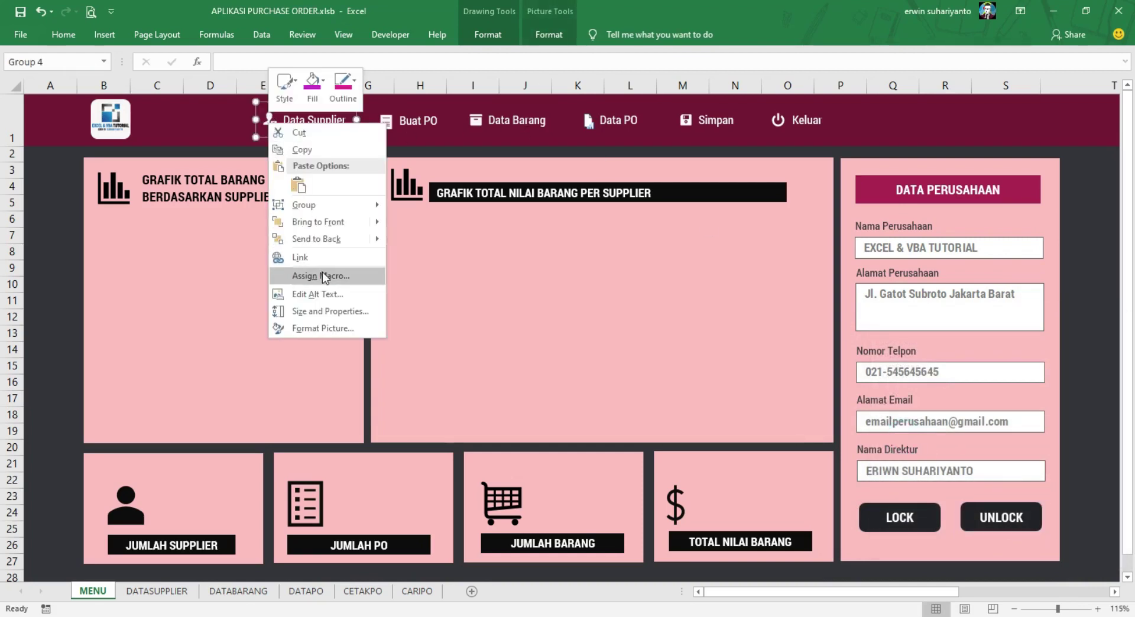
left_click(325, 271)
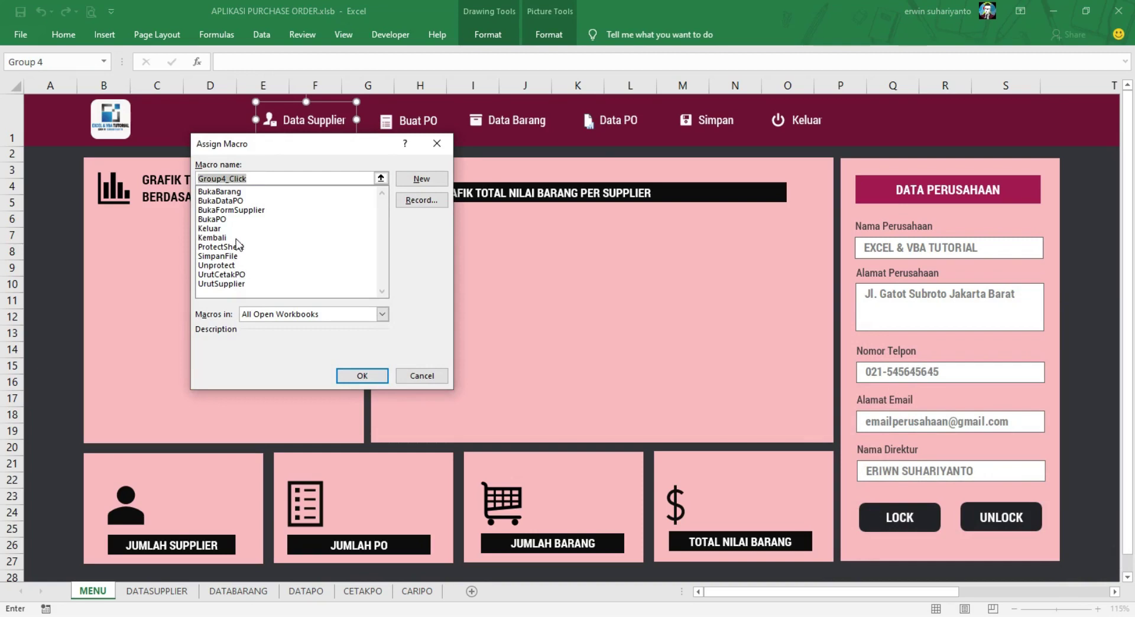
left_click(246, 211)
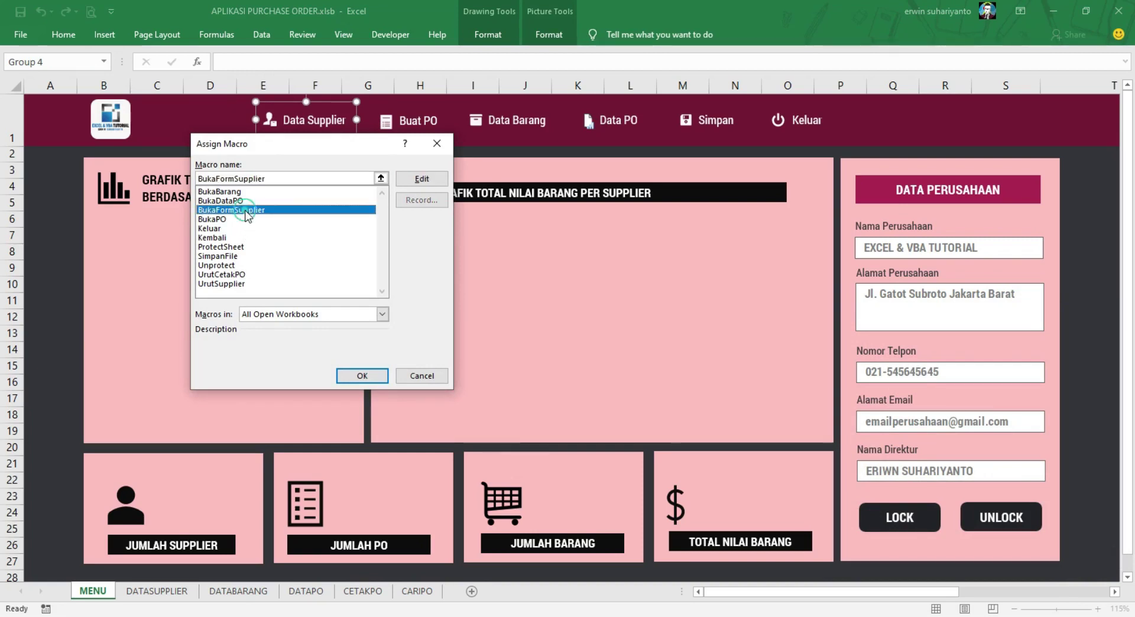
left_click(362, 376)
right_click(384, 130)
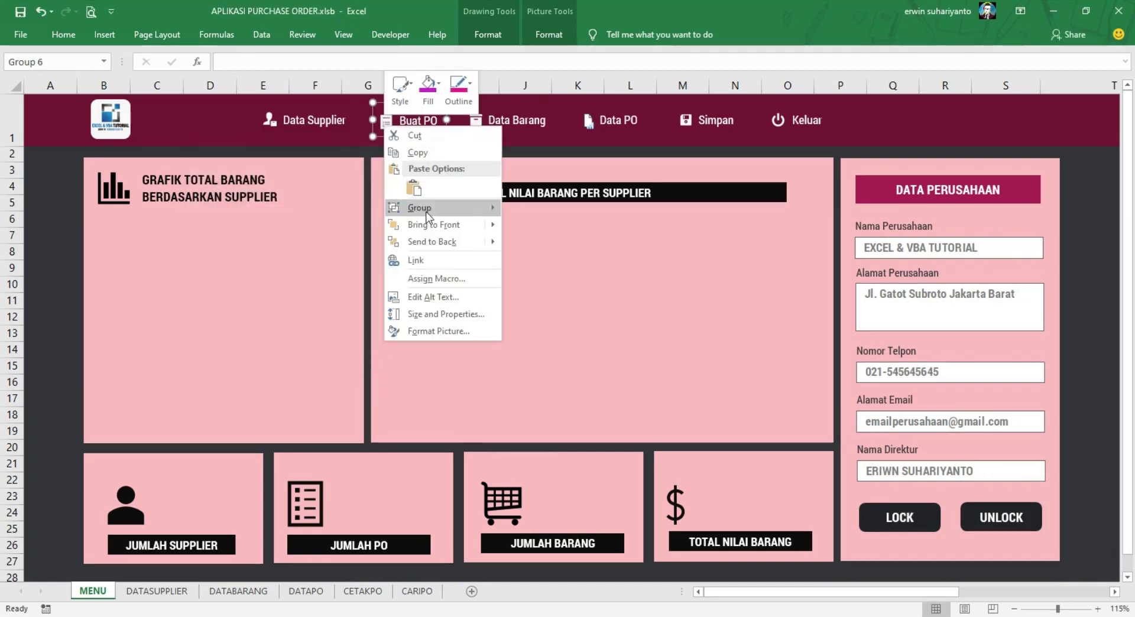
left_click(436, 279)
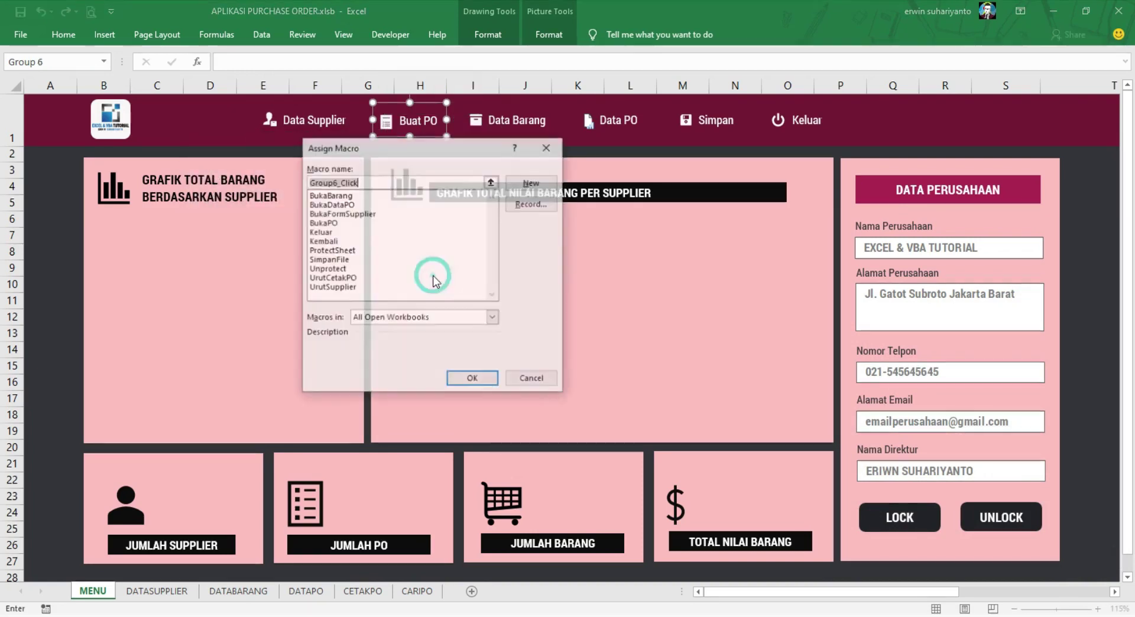
left_click(331, 223)
left_click(473, 379)
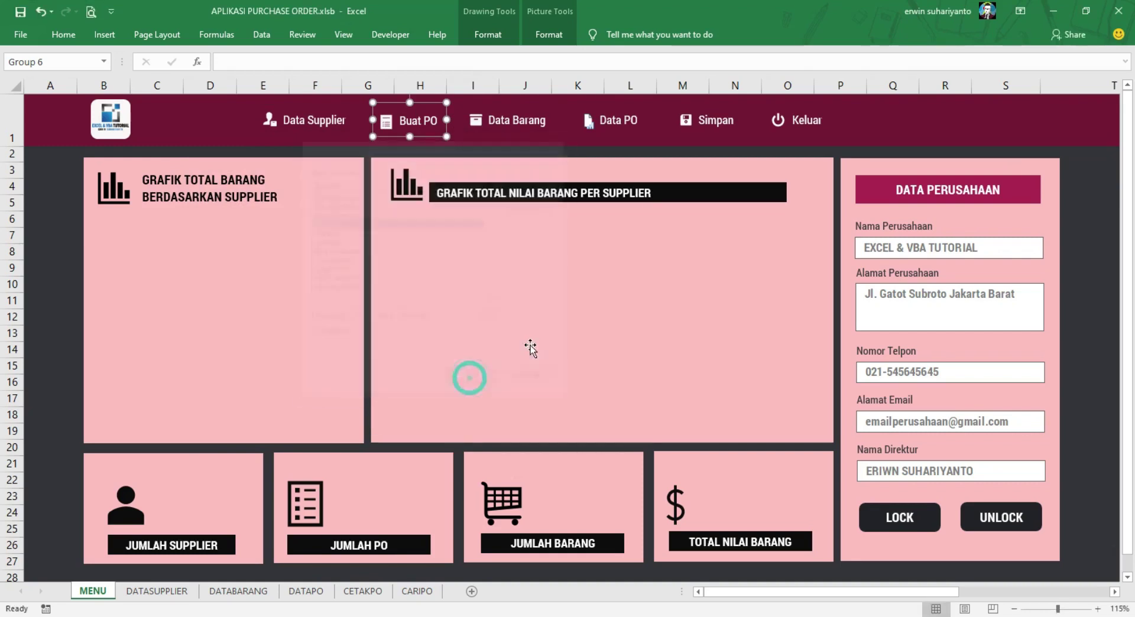
Step: Link Data Barang to BukaBarang and Data PO to BukaDataPO
right_click(477, 119)
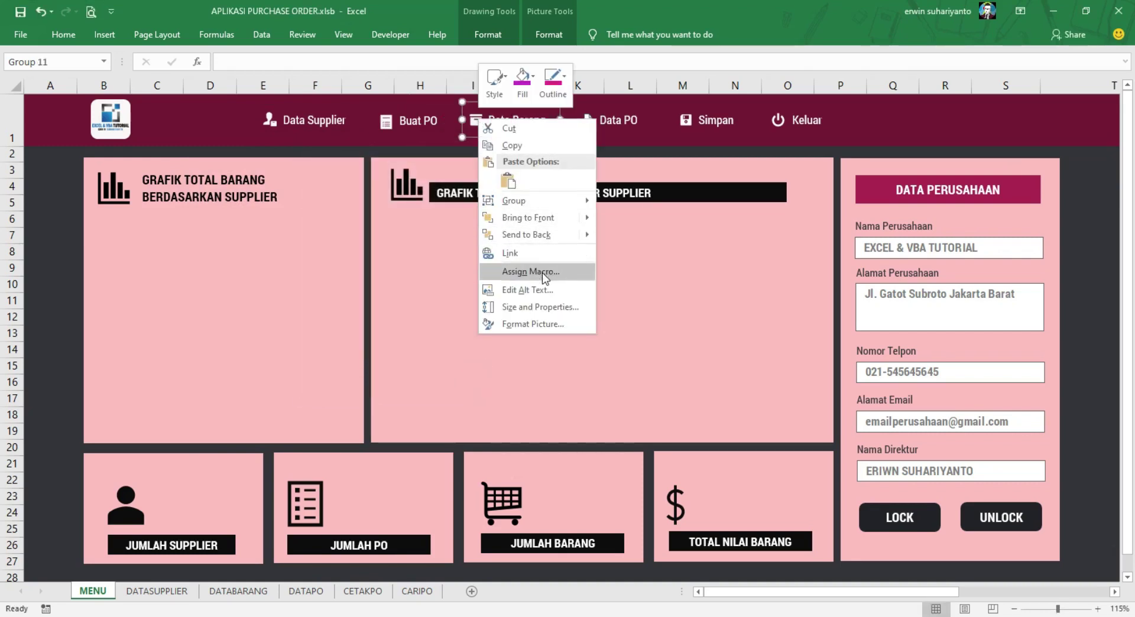
left_click(542, 274)
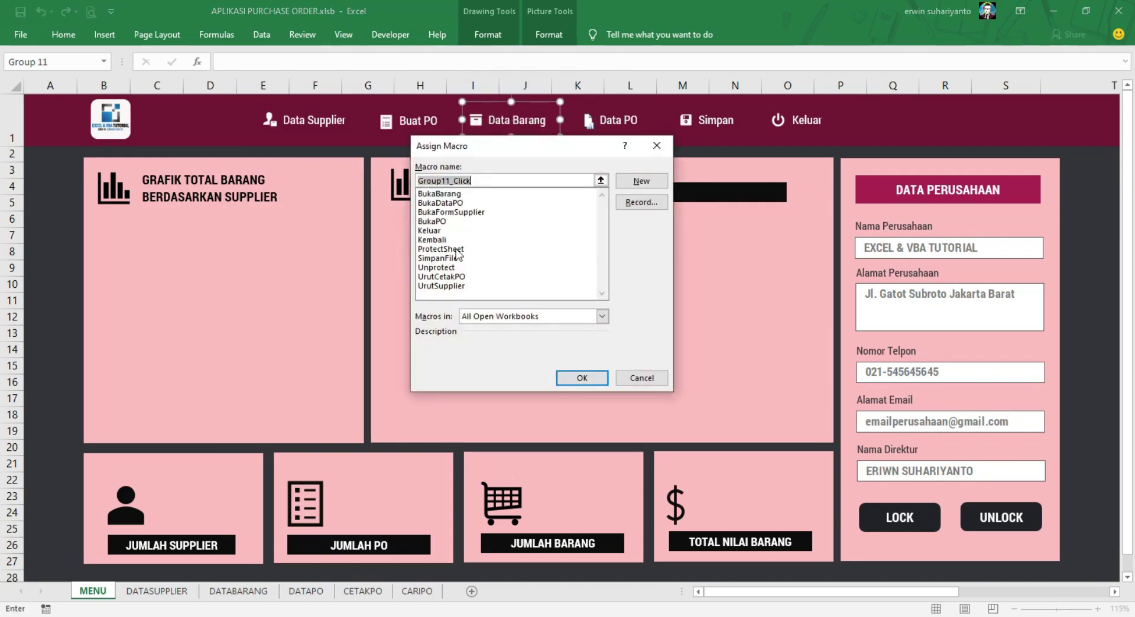
left_click(439, 194)
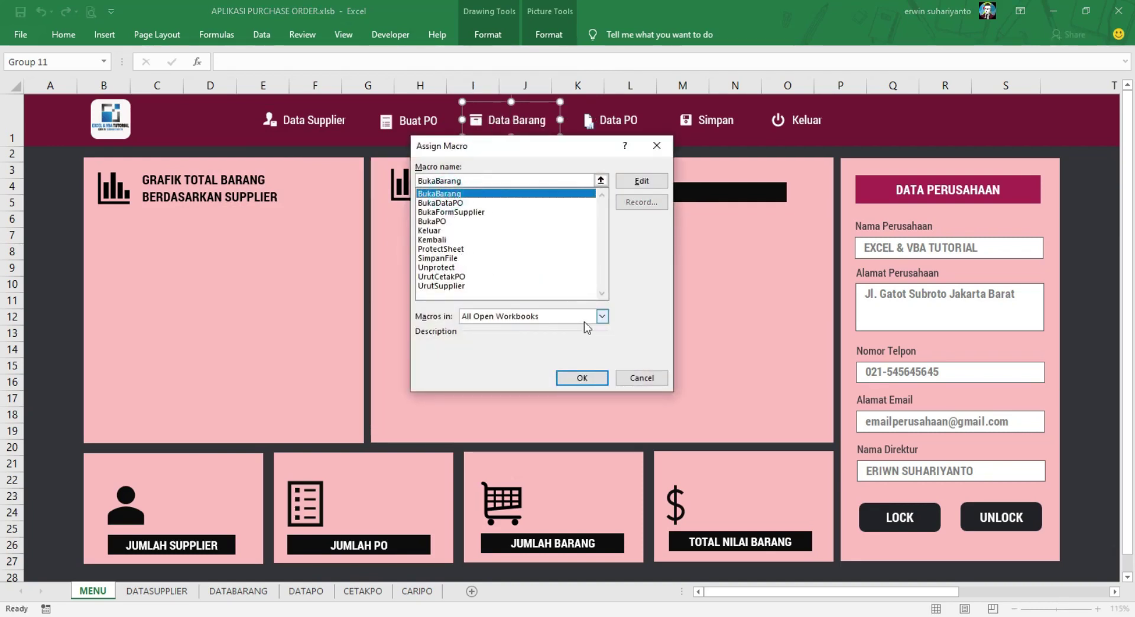
left_click(582, 378)
right_click(589, 124)
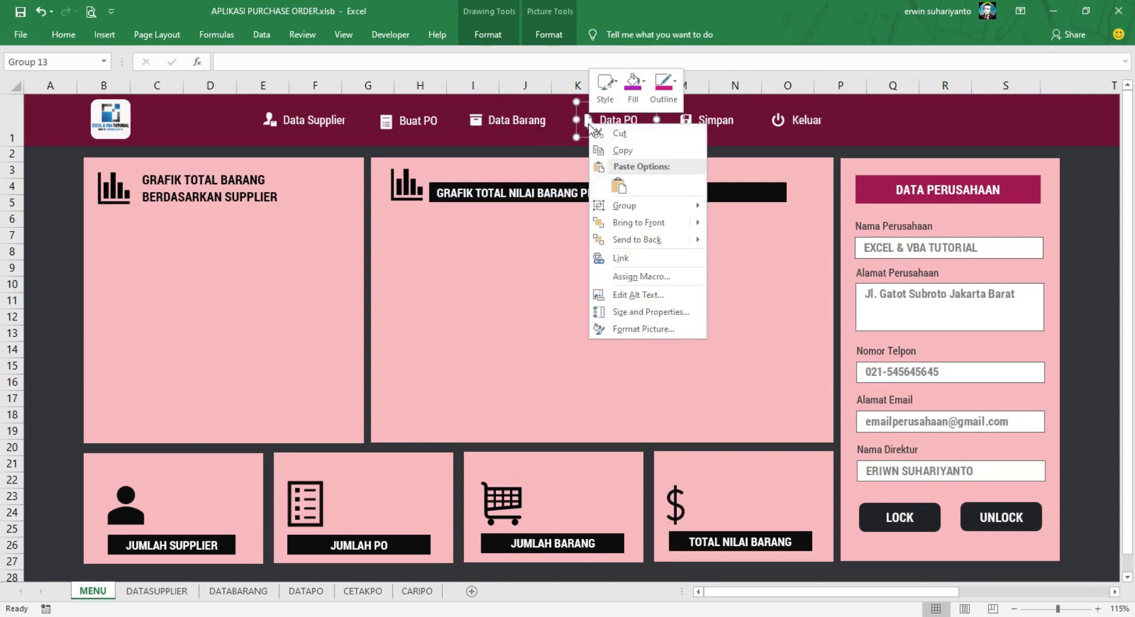
left_click(643, 278)
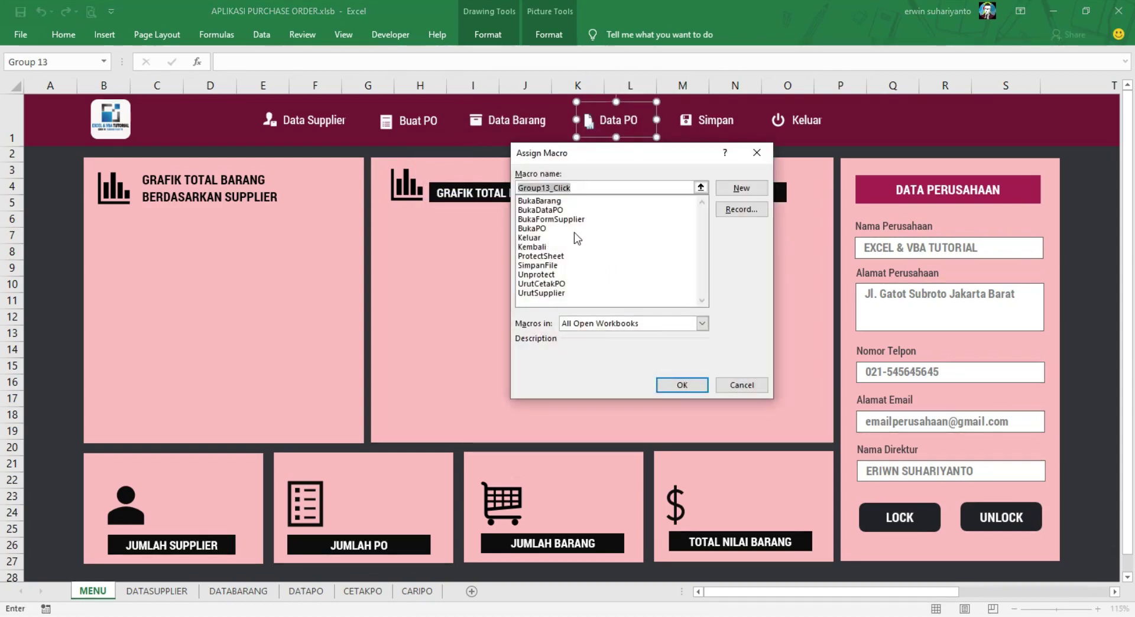
left_click(557, 210)
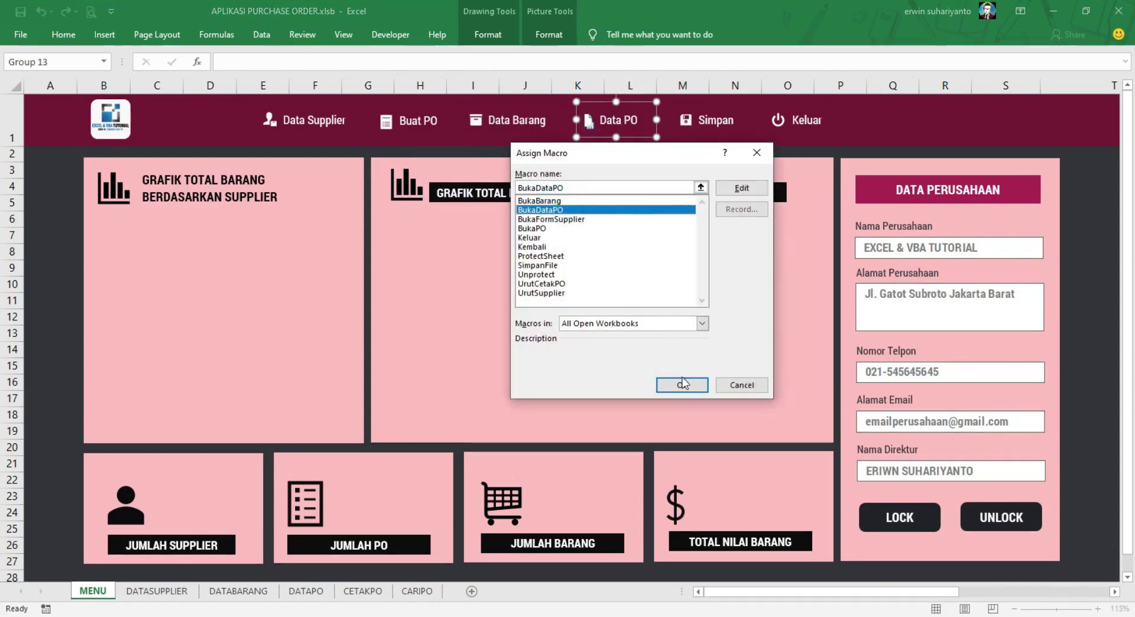
left_click(681, 385)
Step: Link Simpan to SimpanFile and Keluar to the Keluar macro
right_click(699, 127)
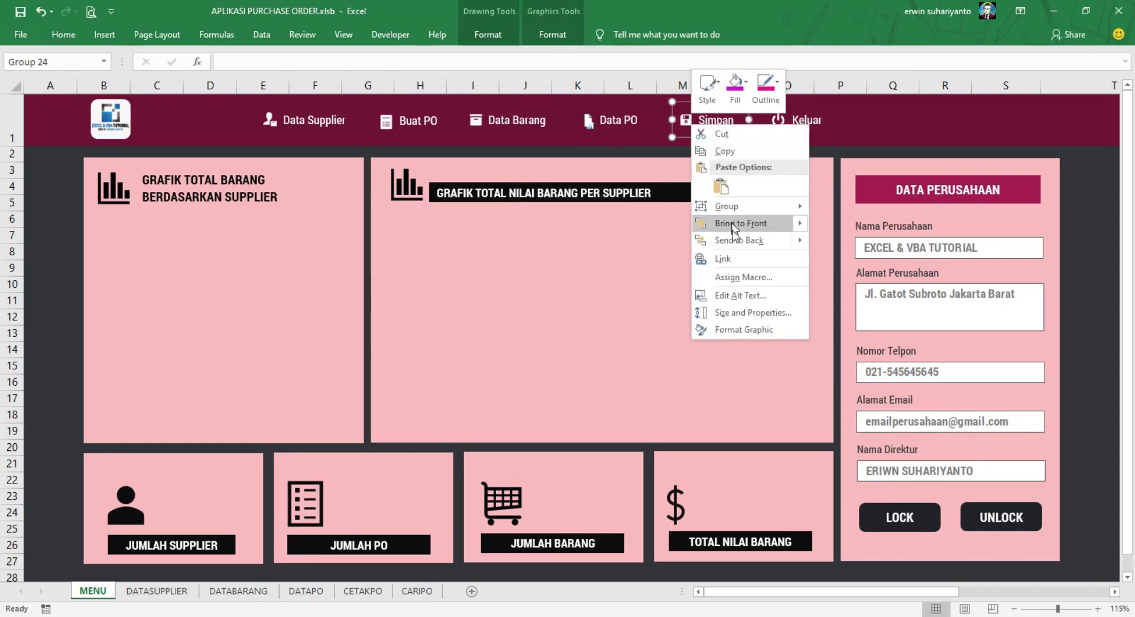
left_click(729, 281)
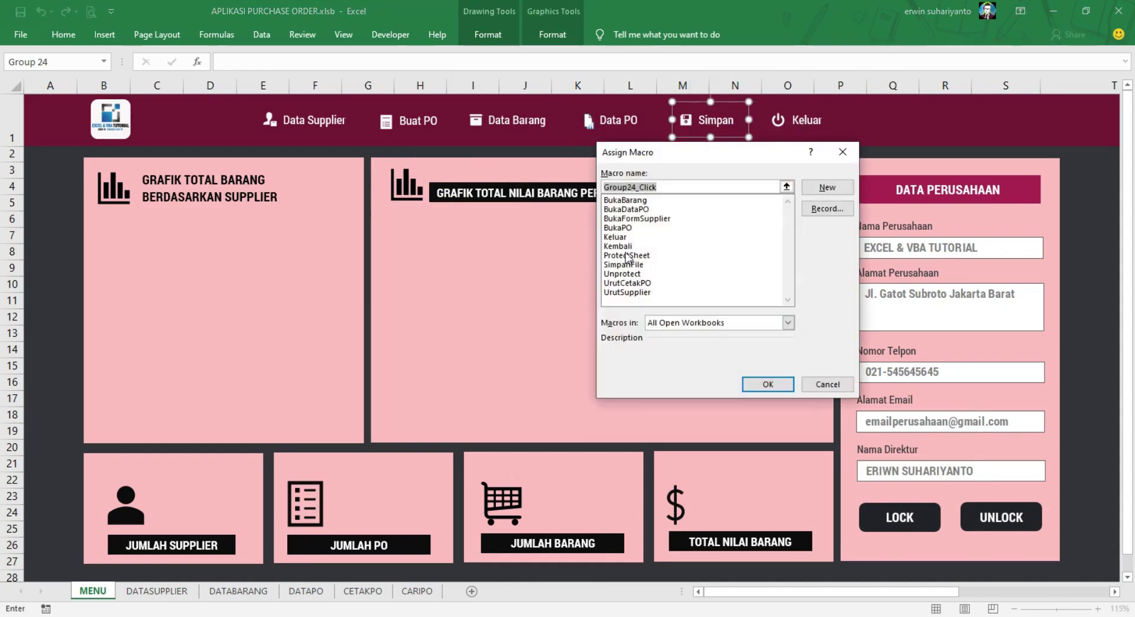
left_click(626, 265)
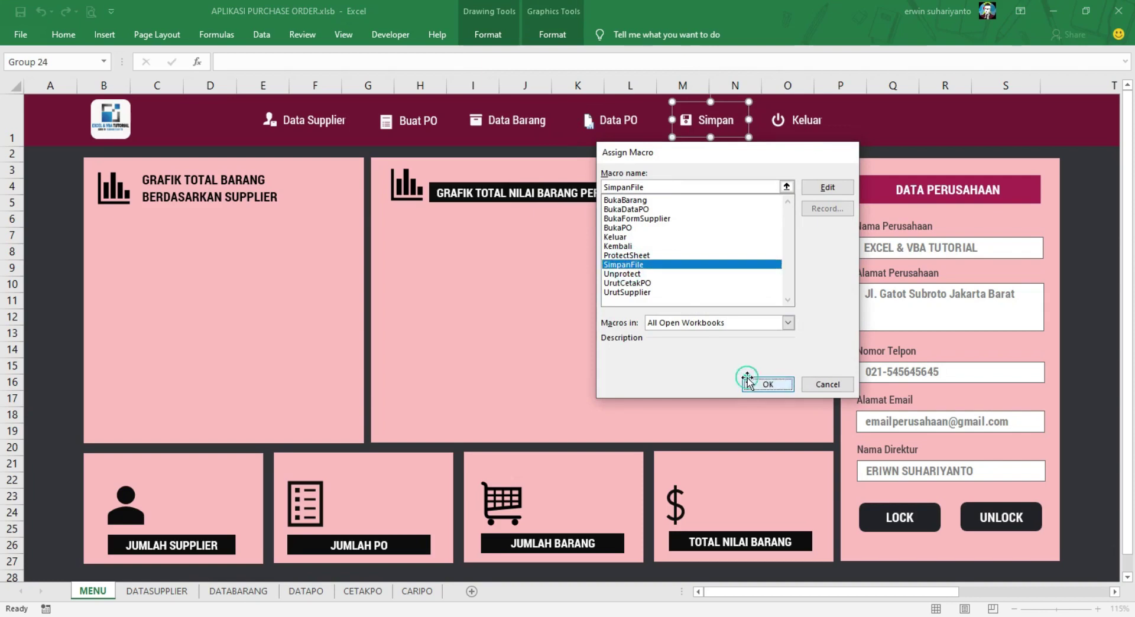
left_click(768, 384)
right_click(779, 129)
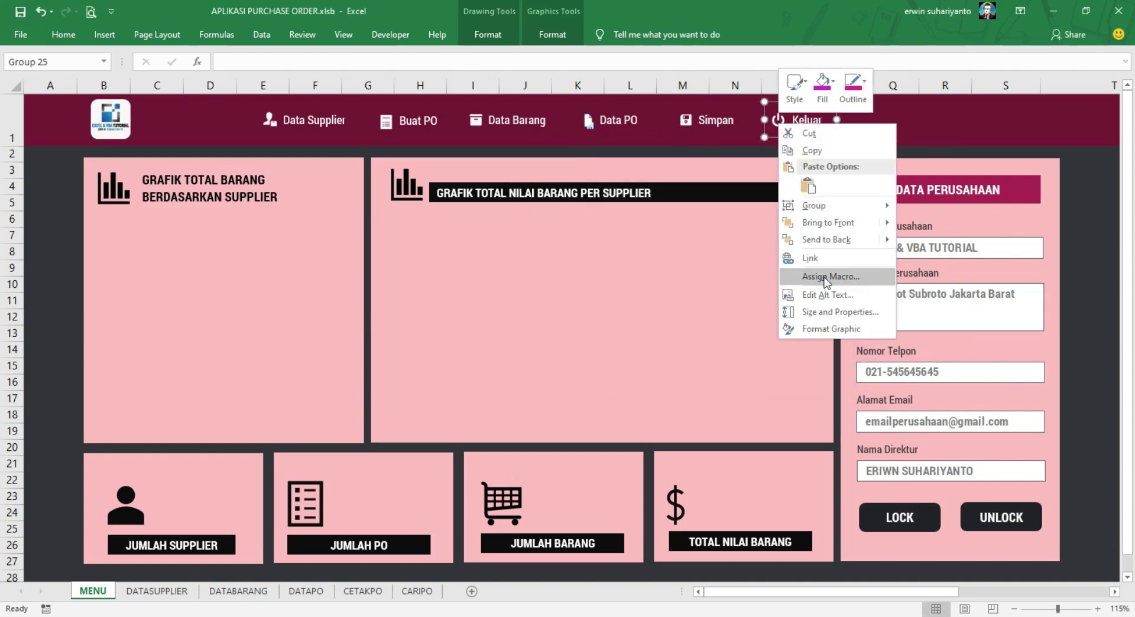
left_click(825, 278)
left_click(712, 233)
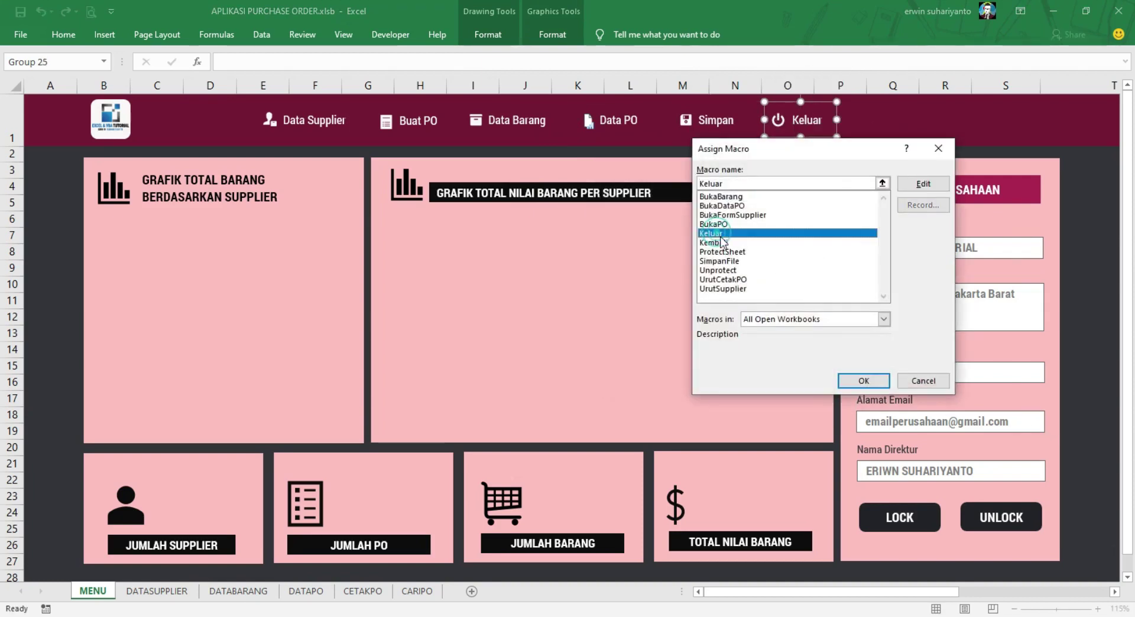
left_click(863, 381)
left_click(899, 142)
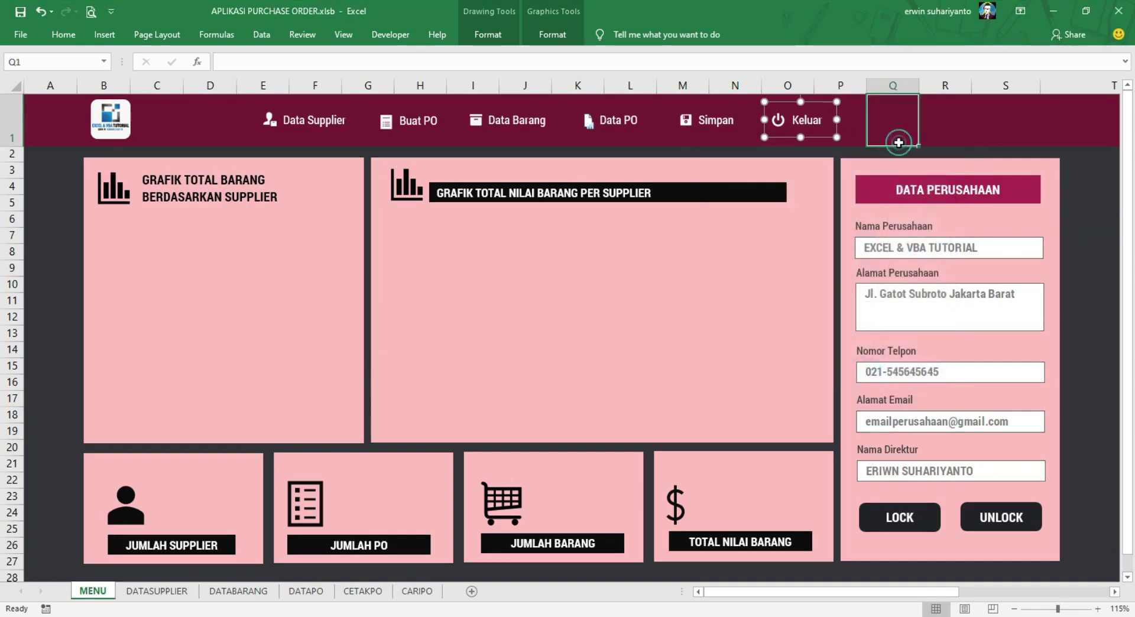
Step: On the DATABARANG sheet, link the Kembali group to the Kembali macro
left_click(241, 593)
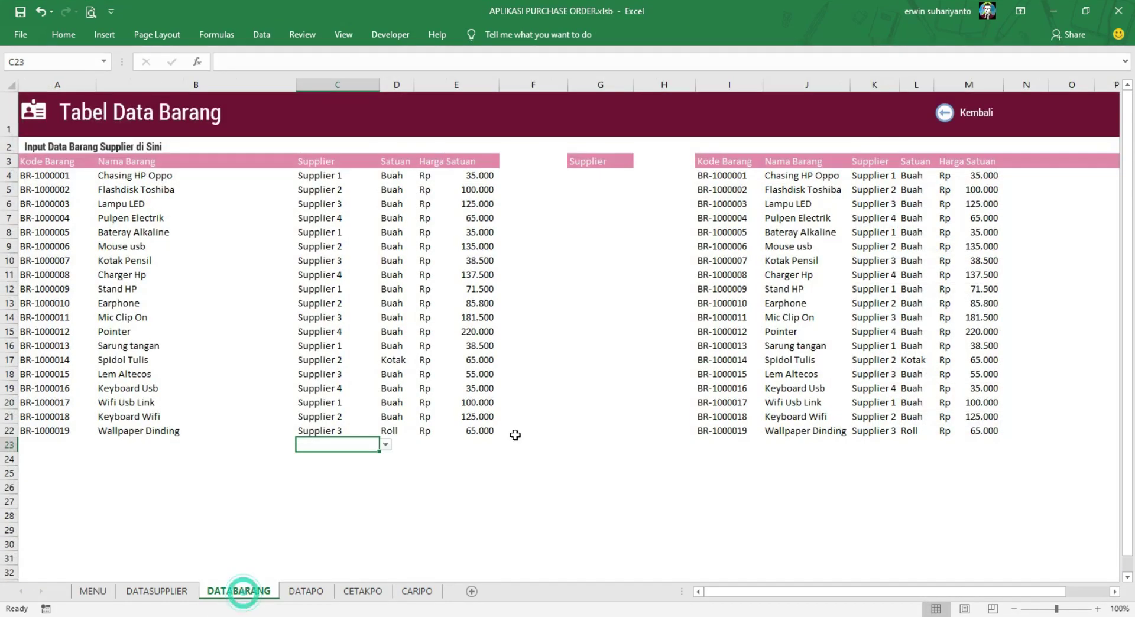
right_click(950, 123)
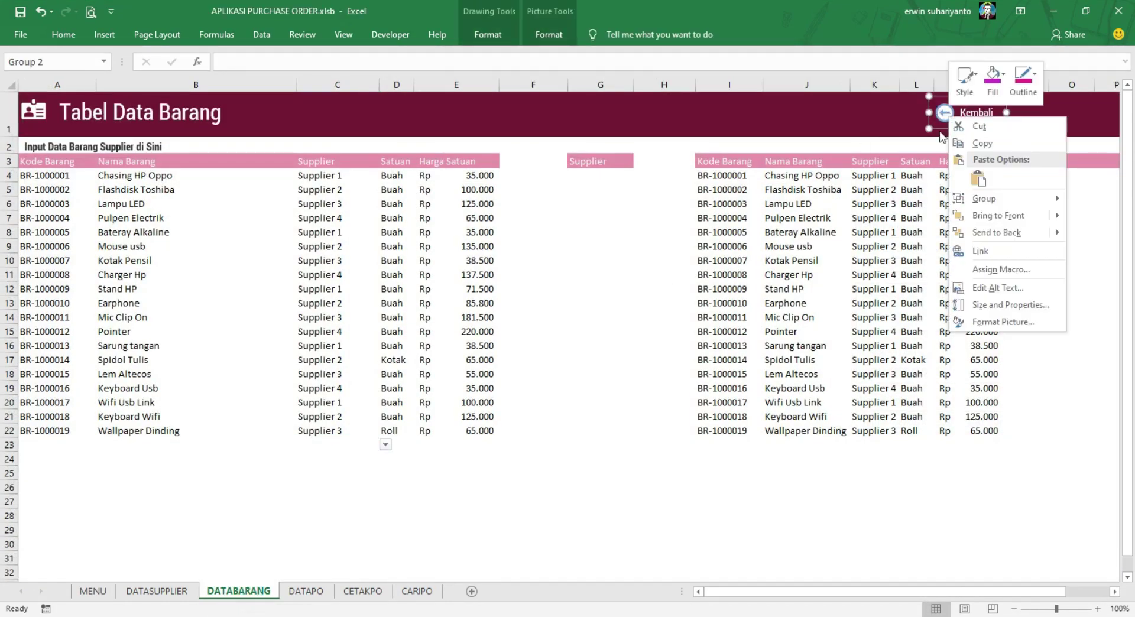
left_click(982, 268)
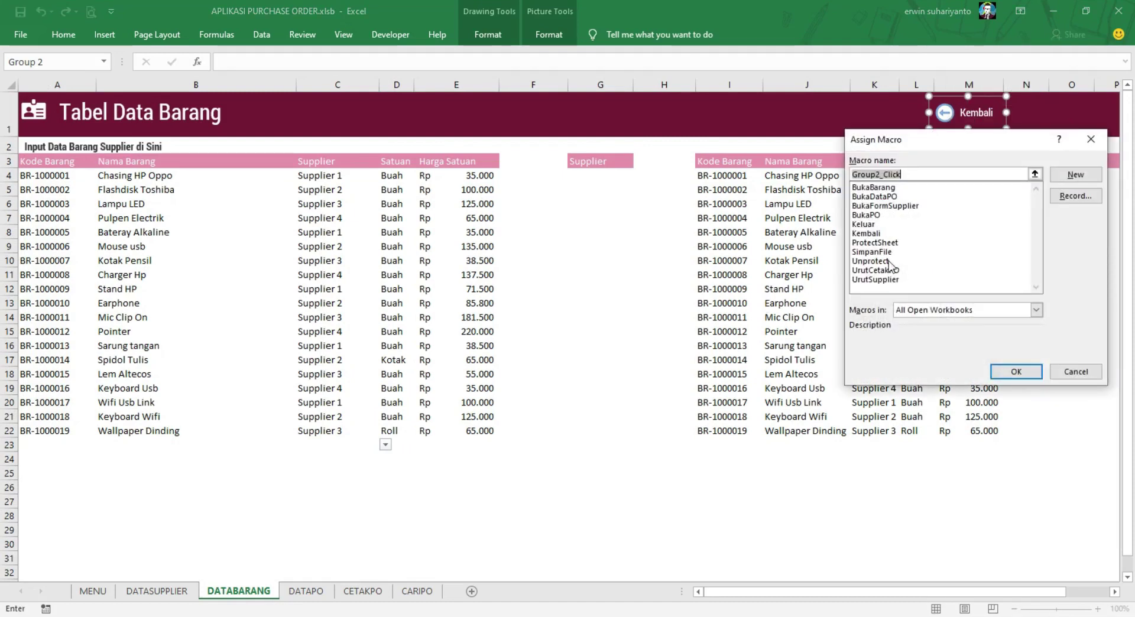
left_click(874, 242)
left_click(866, 233)
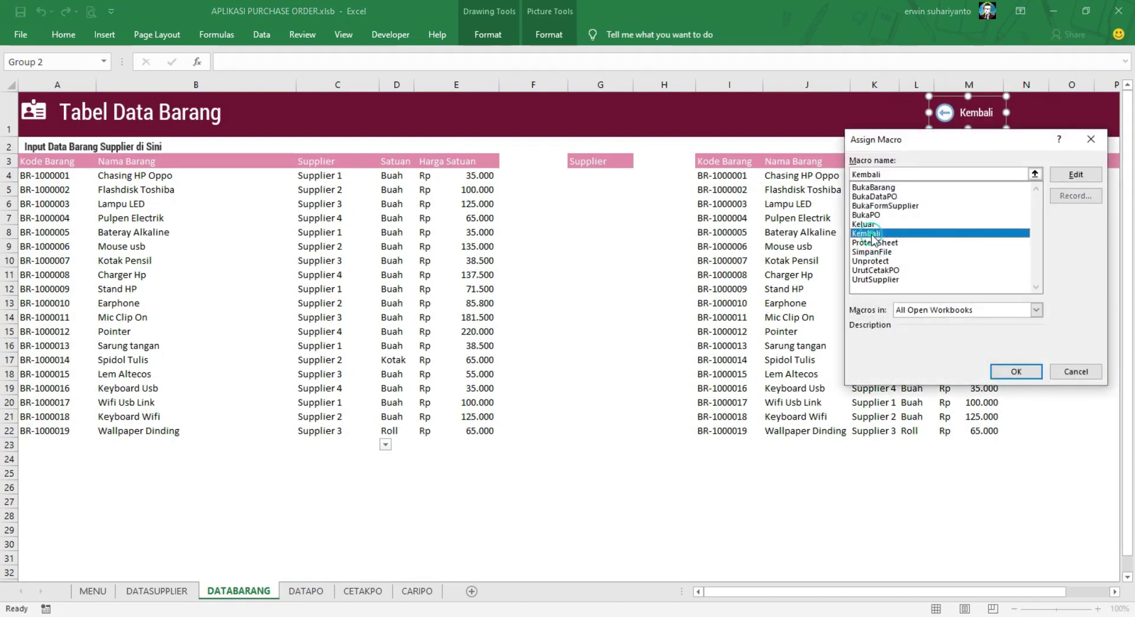
left_click(1017, 371)
left_click(1031, 343)
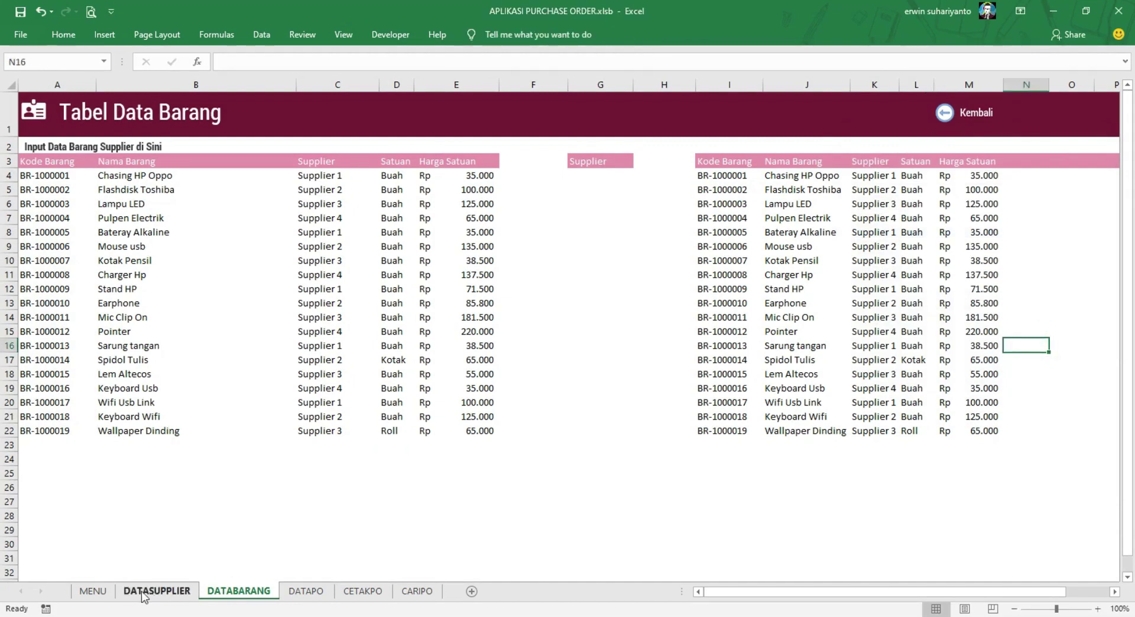
Step: From MENU, test Simpan, then open and close the supplier and purchase order forms
left_click(93, 591)
left_click(710, 120)
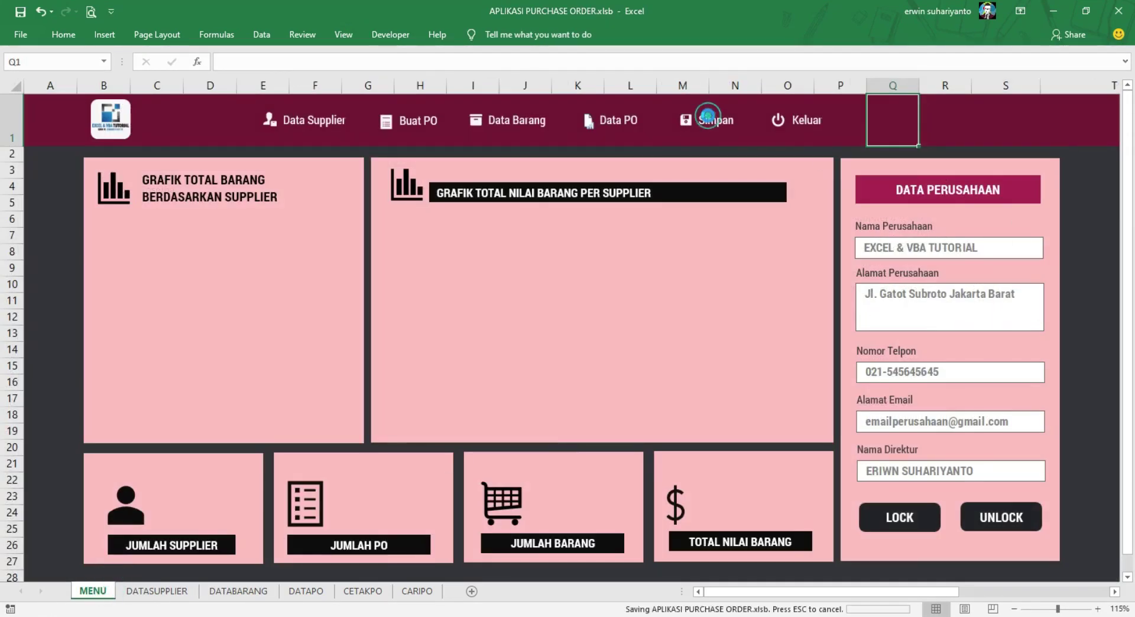
left_click(282, 131)
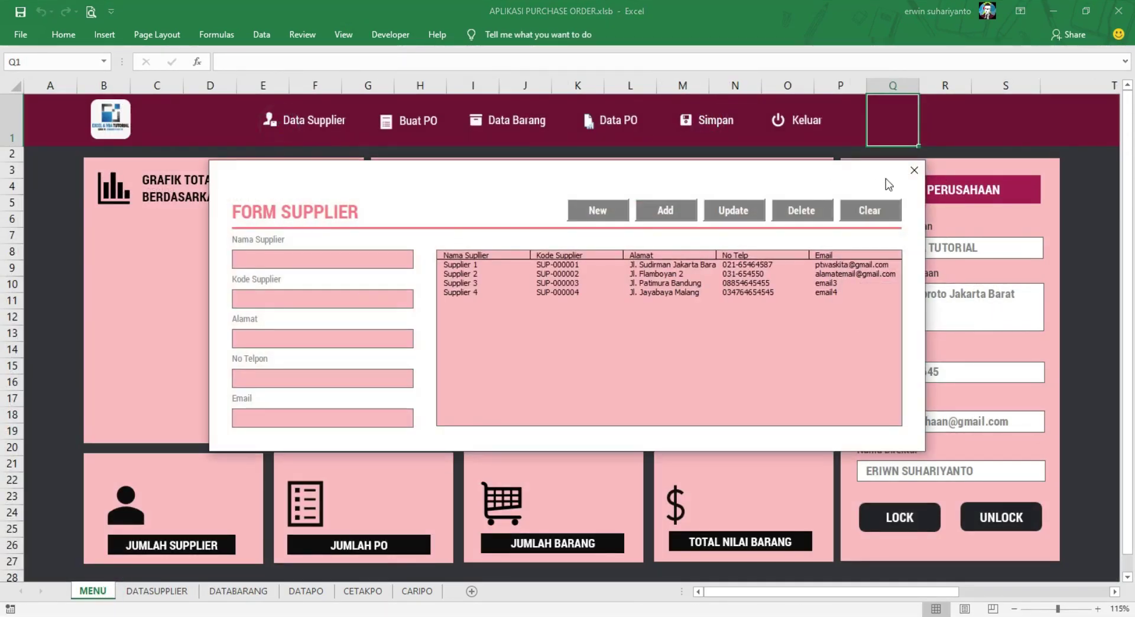
left_click(913, 170)
left_click(419, 126)
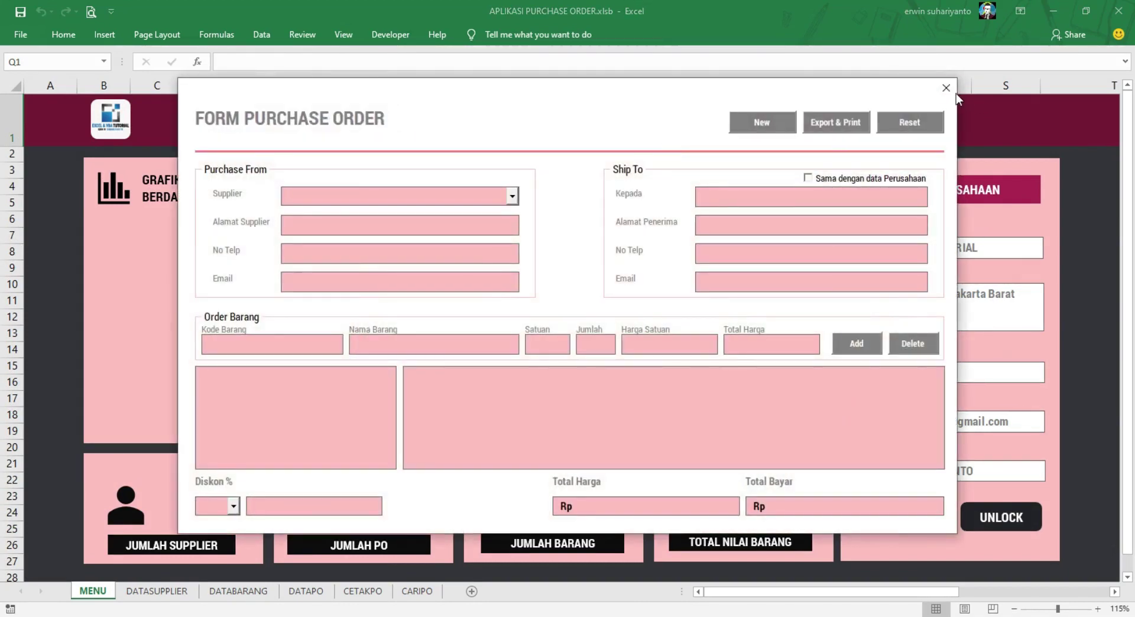
left_click(954, 92)
Step: Test Data Barang, Kembali back to MENU, and the Data PO form
left_click(514, 139)
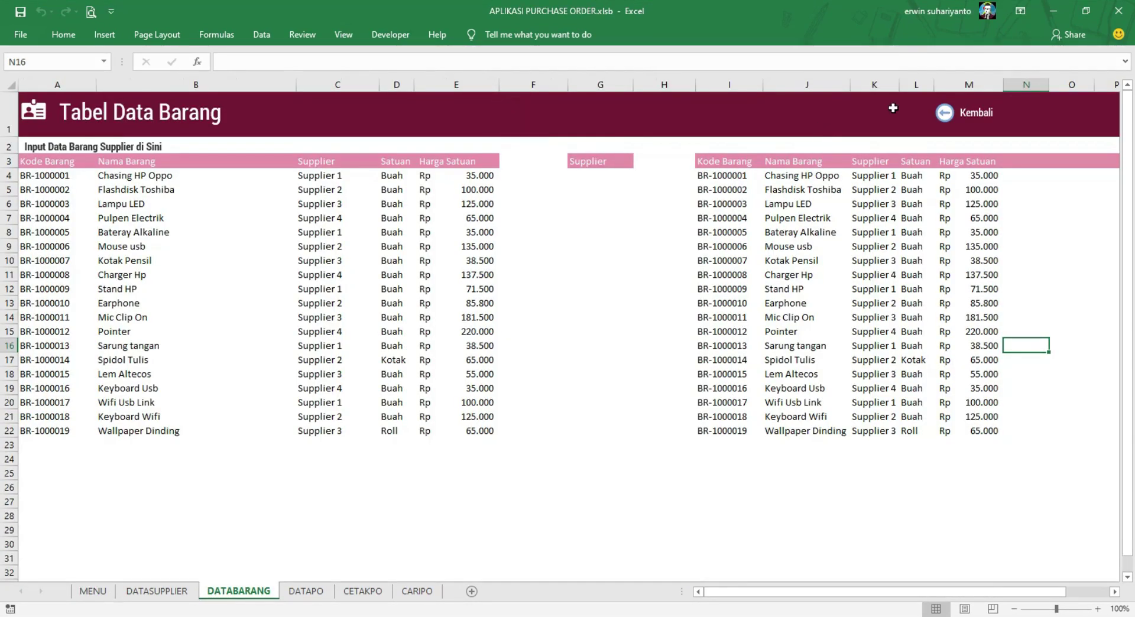
left_click(961, 115)
left_click(610, 120)
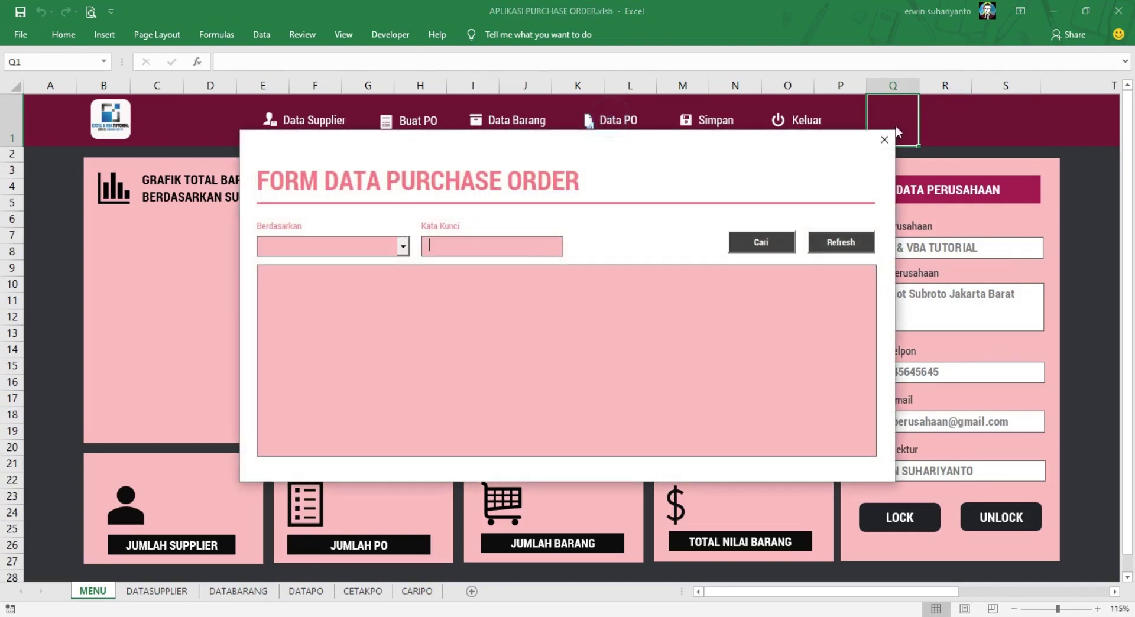
left_click(884, 138)
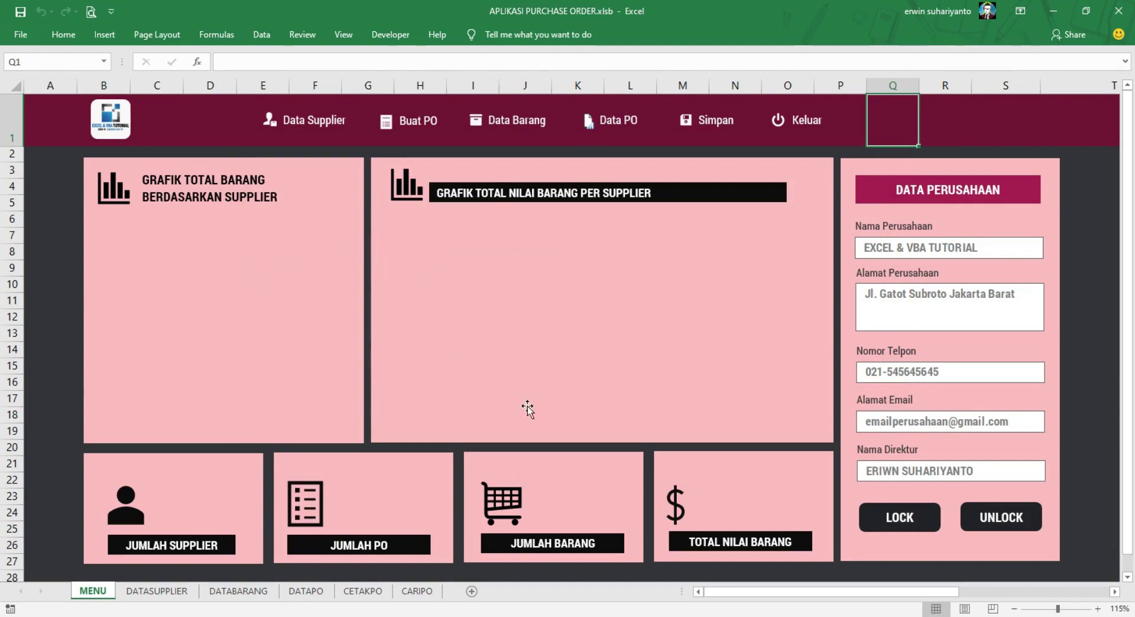
Step: Inspect the V5 and V6 count formulas and recommit the Jumlah Supplier COUNTA formula
mouse_move(738, 592)
left_mouse_down()
mouse_move(863, 599)
mouse_move(869, 611)
left_mouse_up()
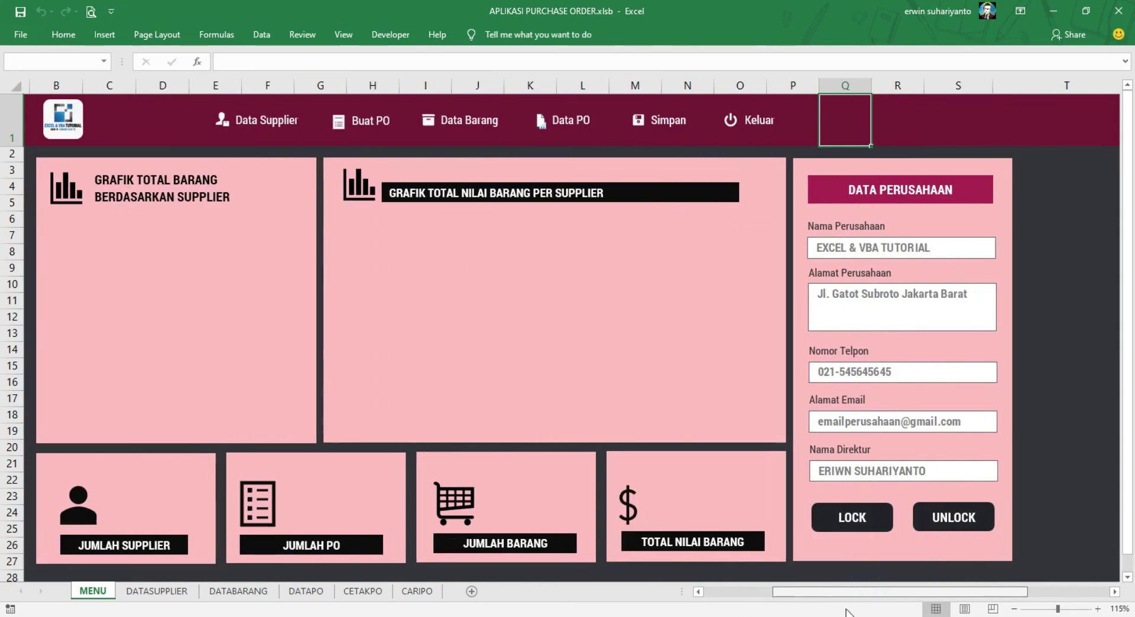
left_click(890, 287)
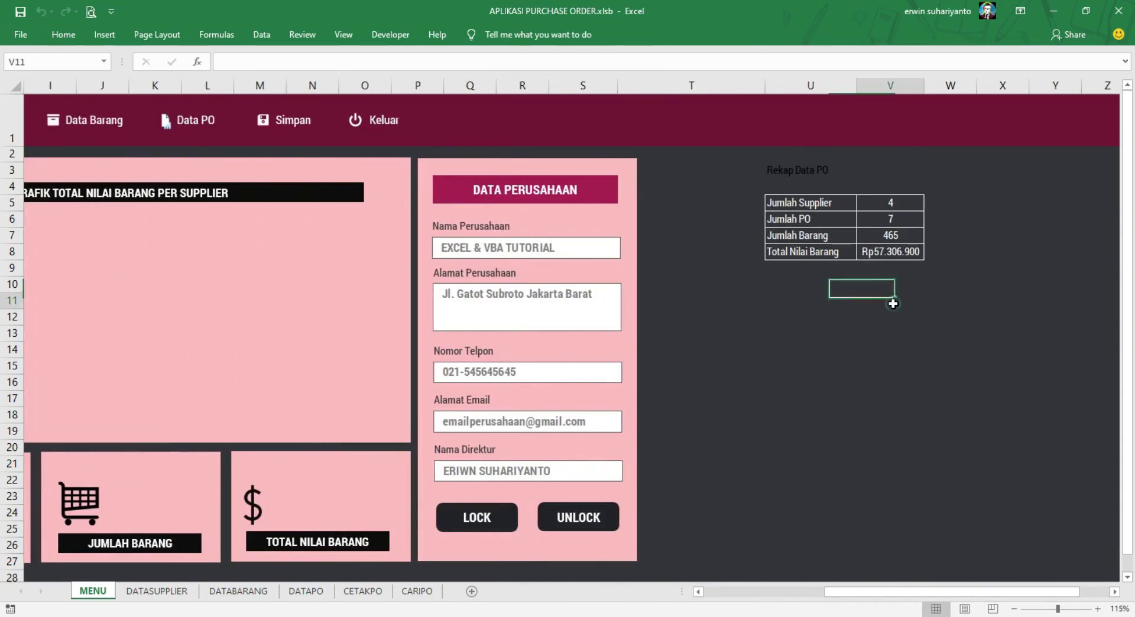
left_click(891, 207)
left_click(887, 220)
left_click(894, 204)
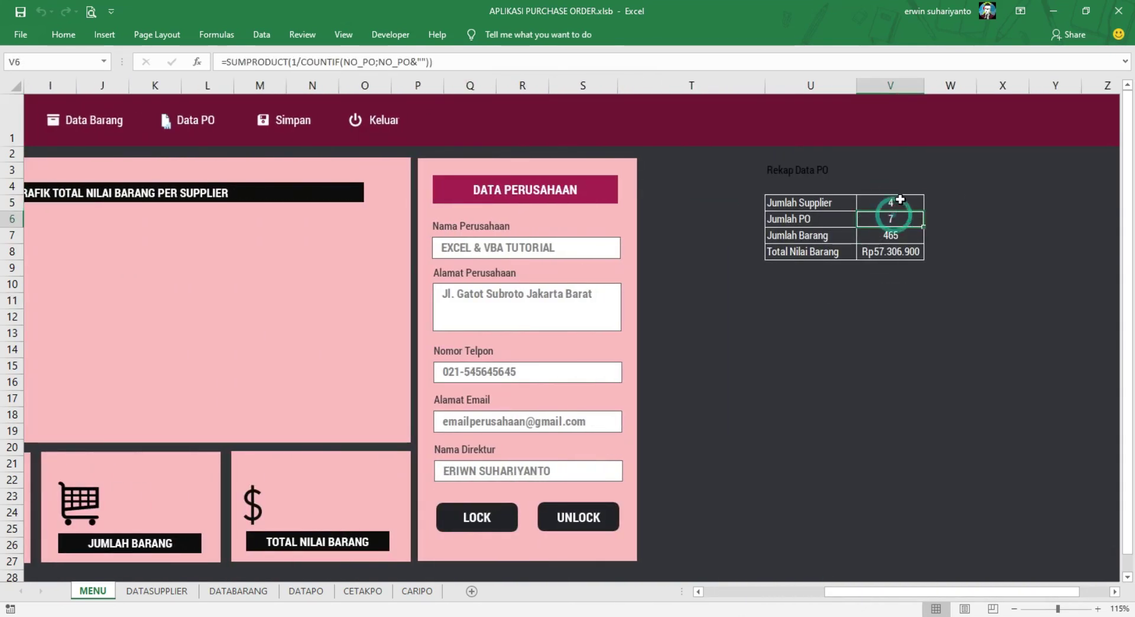
left_click(412, 62)
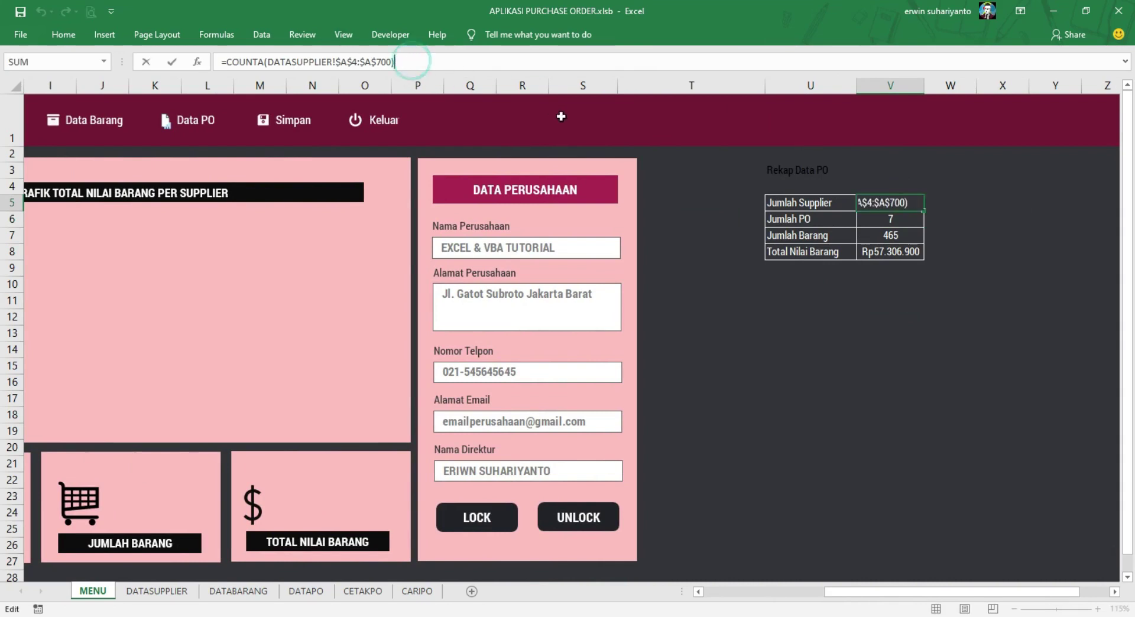
key("Return")
Step: Re-edit and confirm the supplier count formula in V5 so it shows 4
left_click(806, 203)
left_click(874, 201)
left_click(425, 61)
left_click(424, 62)
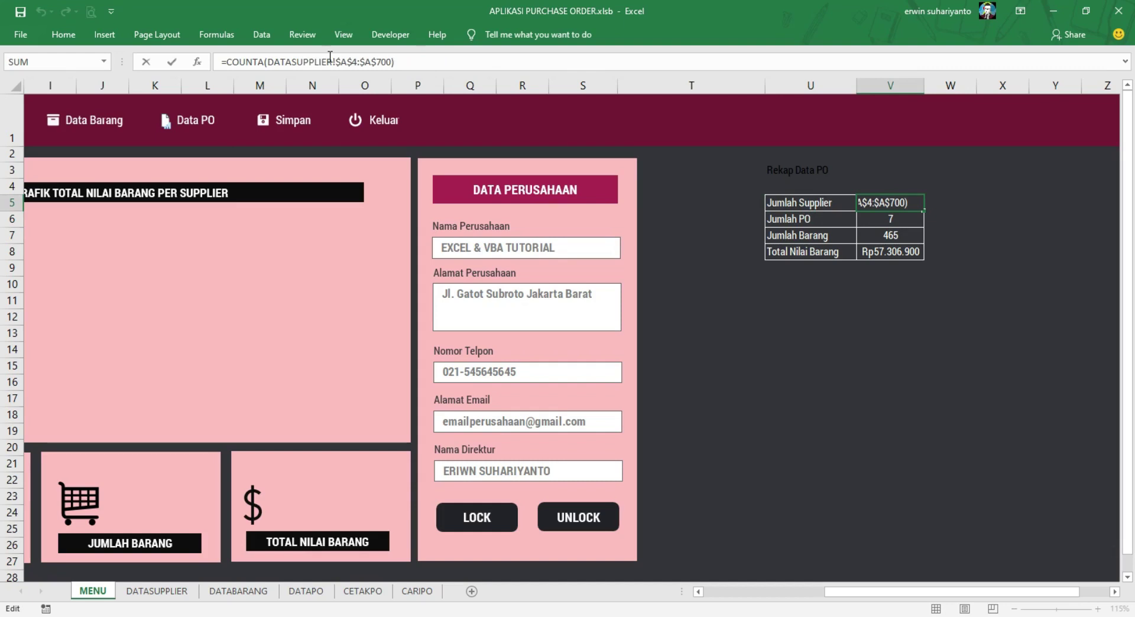
key("Return")
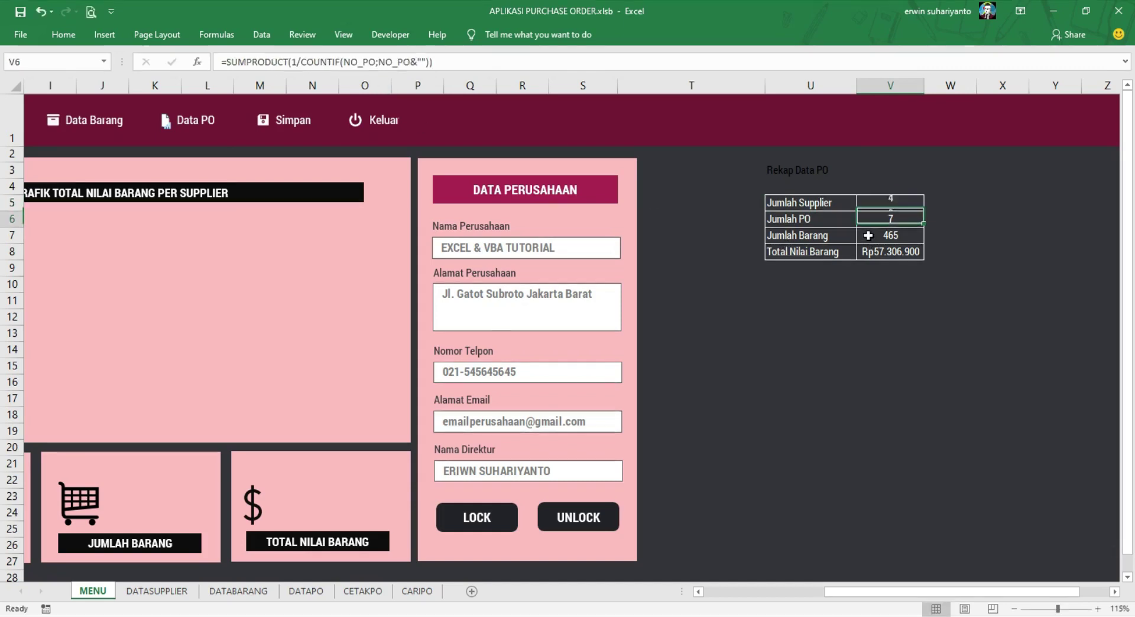
left_click(884, 207)
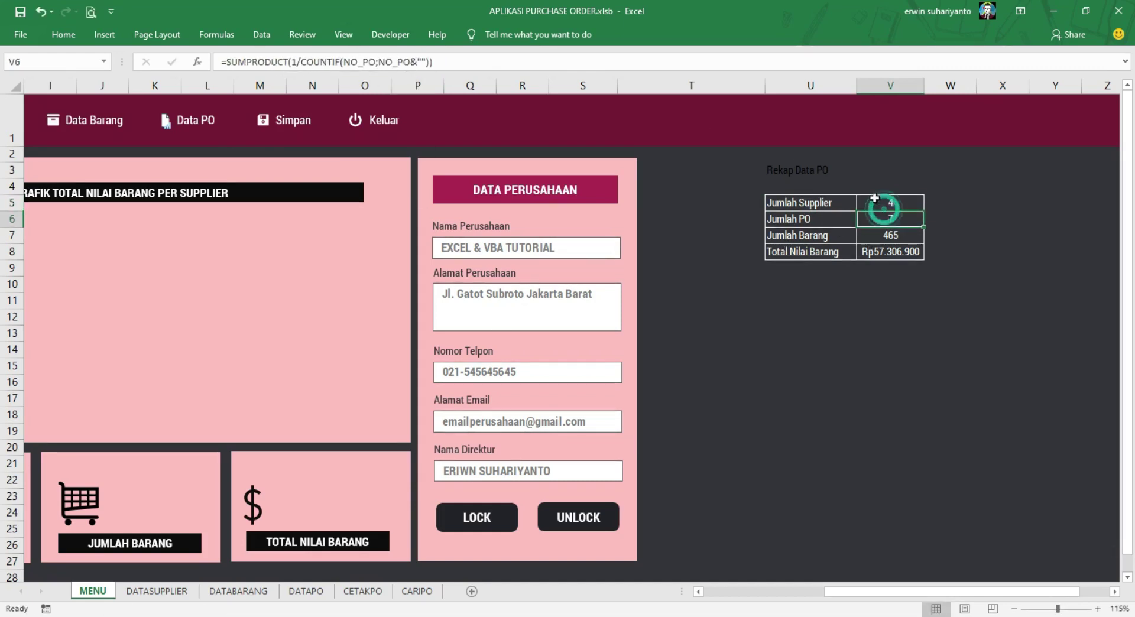
left_click(417, 59)
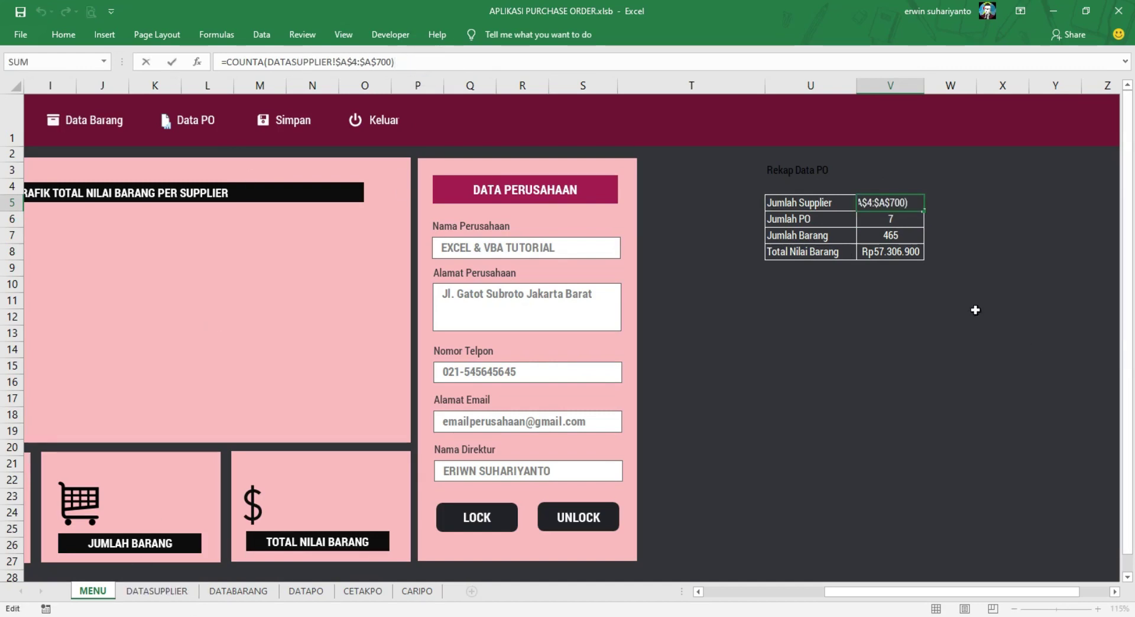
key("Return")
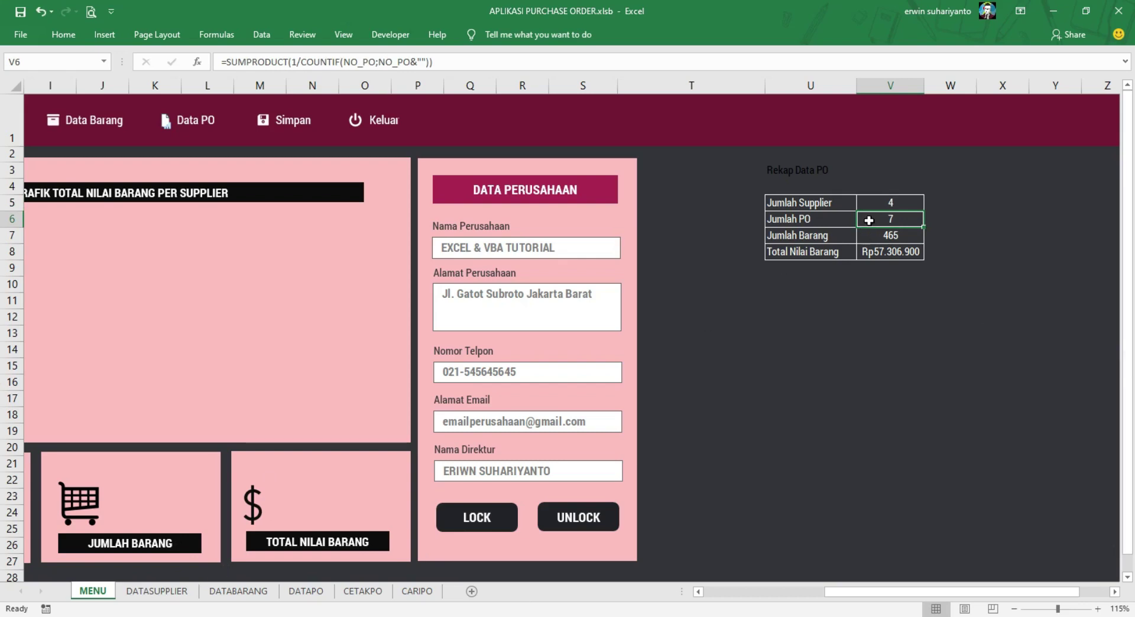
Step: Check the supplier list on DATASUPPLIER, then inspect the PO count formula on MENU
left_click(157, 592)
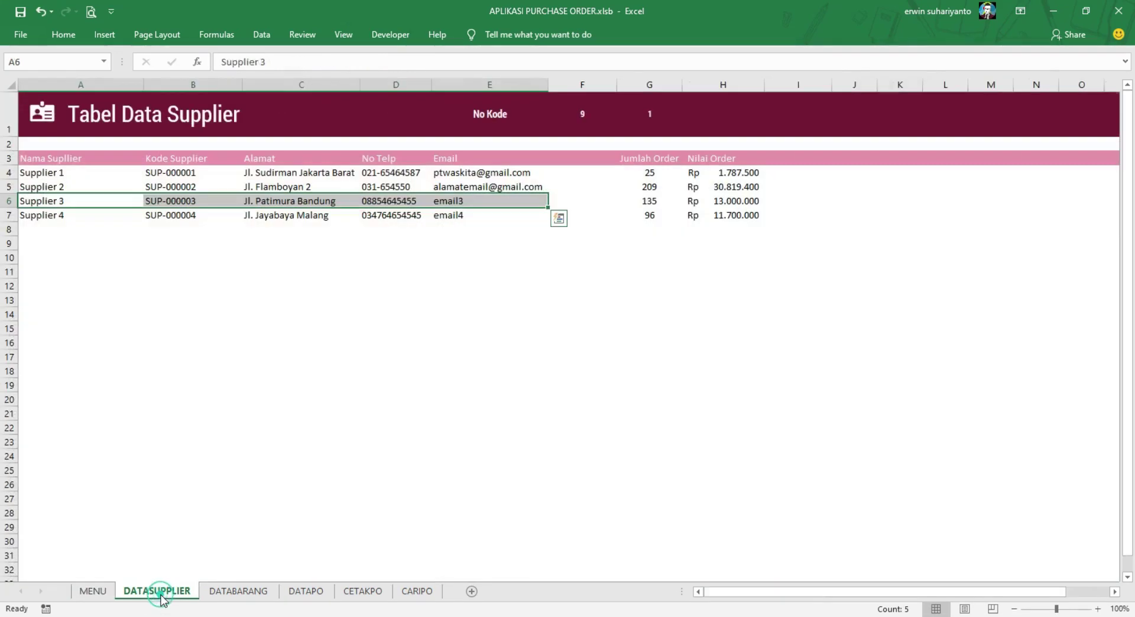
left_click(613, 539)
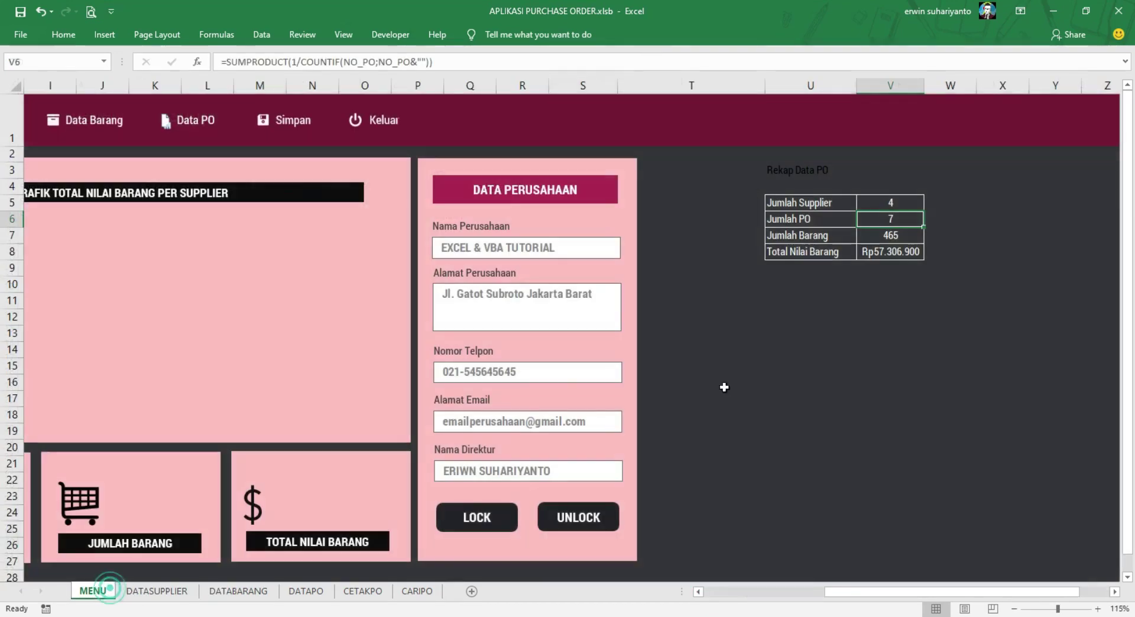
left_click(93, 592)
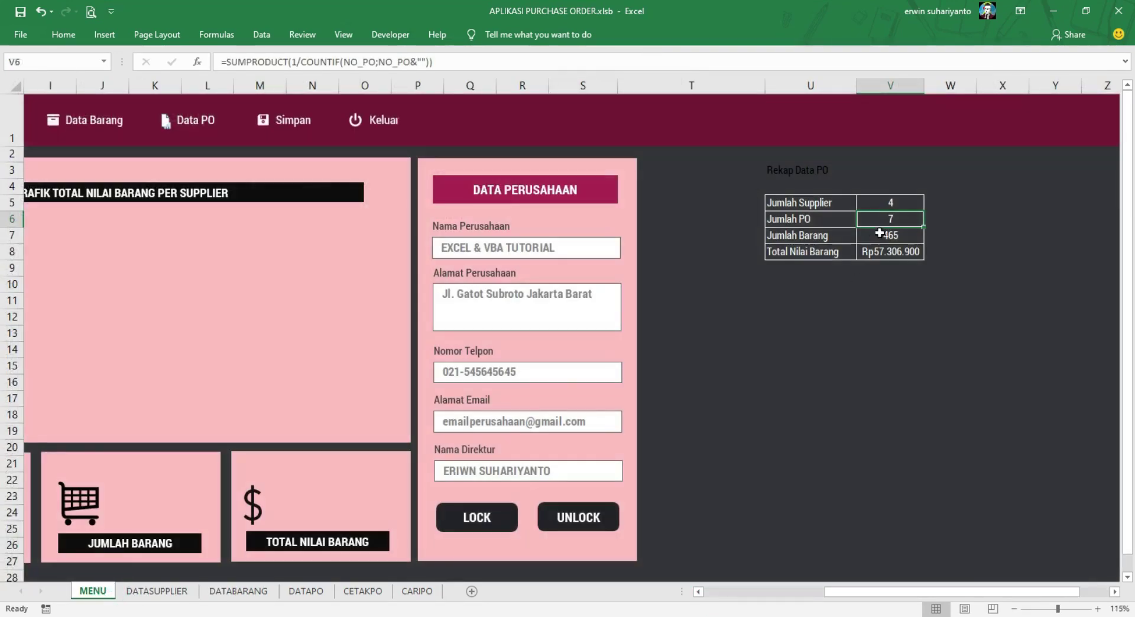
left_click(349, 63)
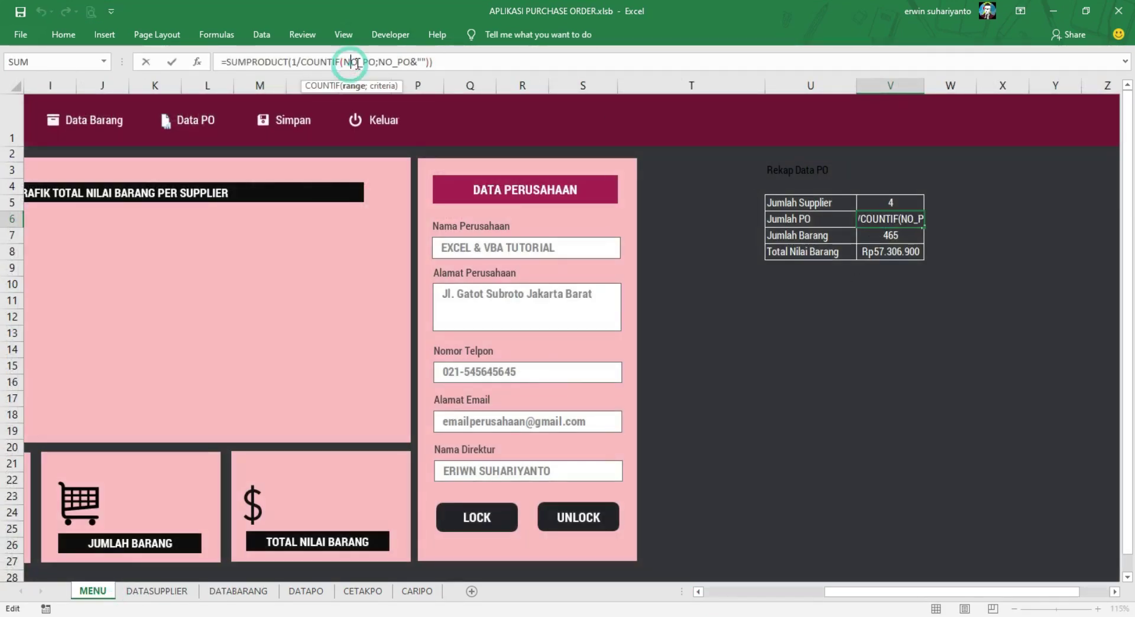
key("Return")
Step: Check which cells the NO_PO named range refers to in Name Manager
left_click(217, 34)
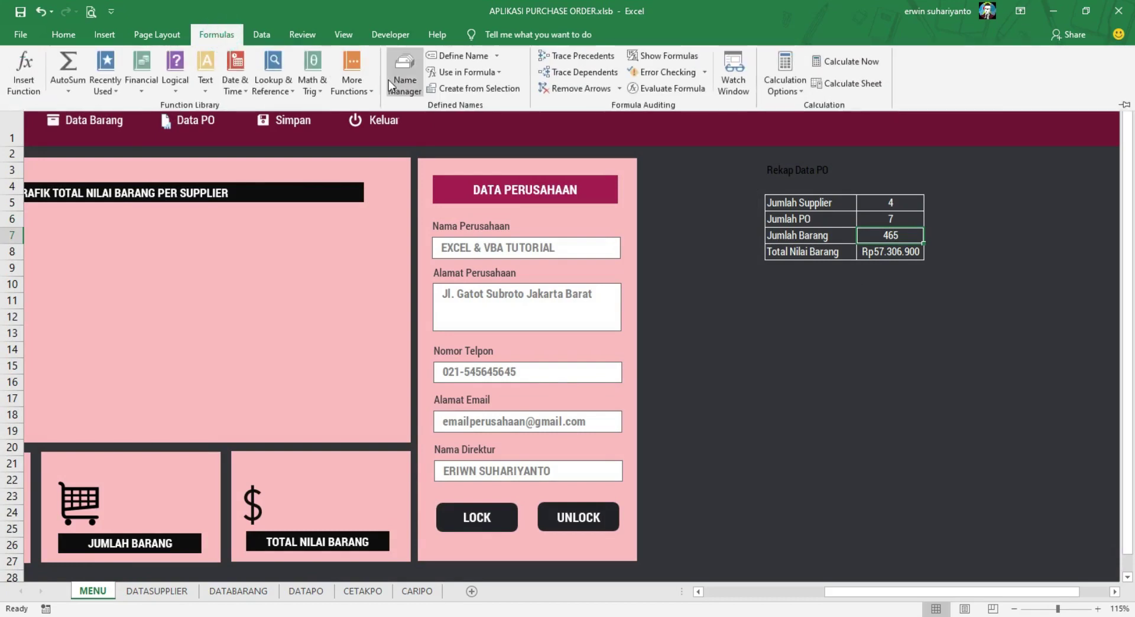
left_click(402, 71)
left_click(555, 285)
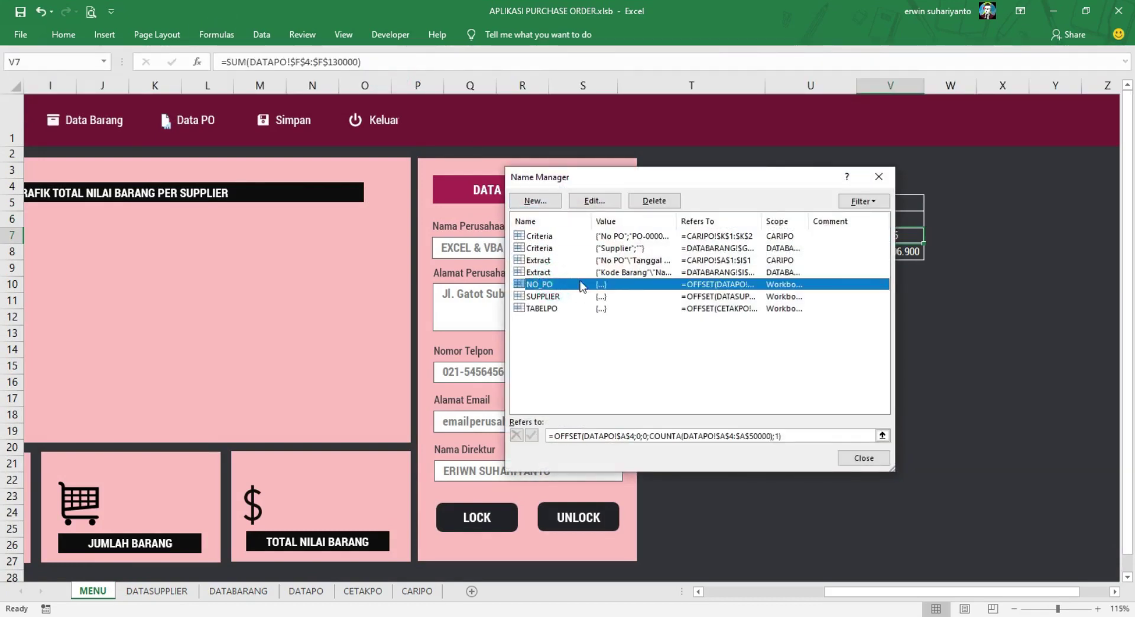
left_click(787, 437)
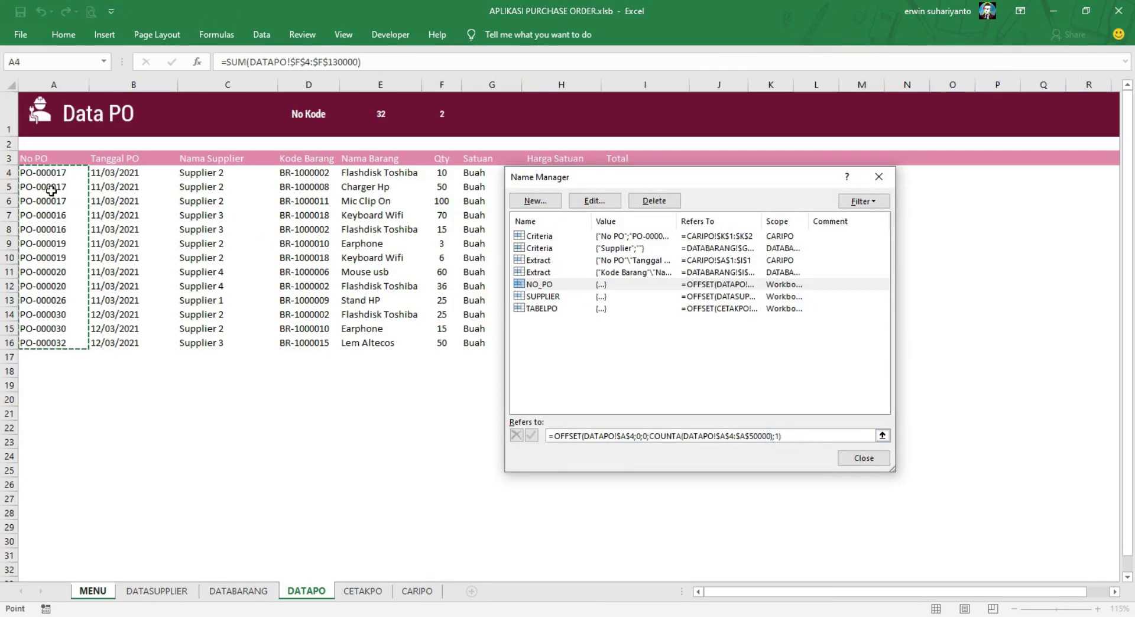
left_click(864, 458)
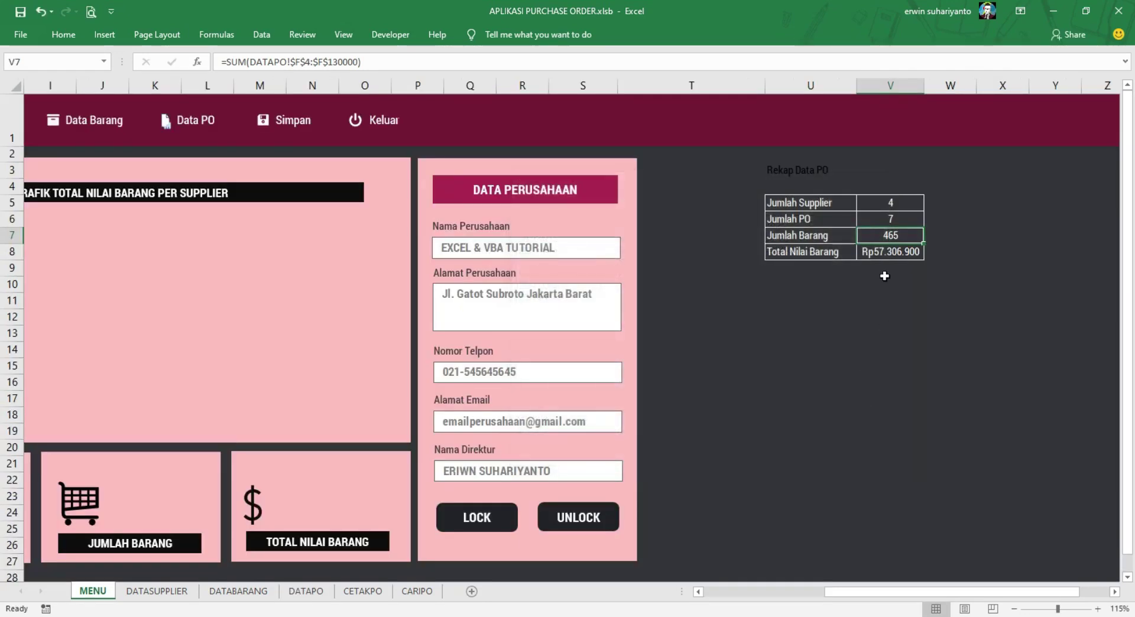
Step: Inspect the item count and total value formulas in V7 and V8 without changing them
left_click(351, 62)
key("Return")
left_click(348, 61)
key("Escape")
left_click(866, 237)
Step: Verify on DATAPO that the Qty column sums to 465 items
left_click(319, 592)
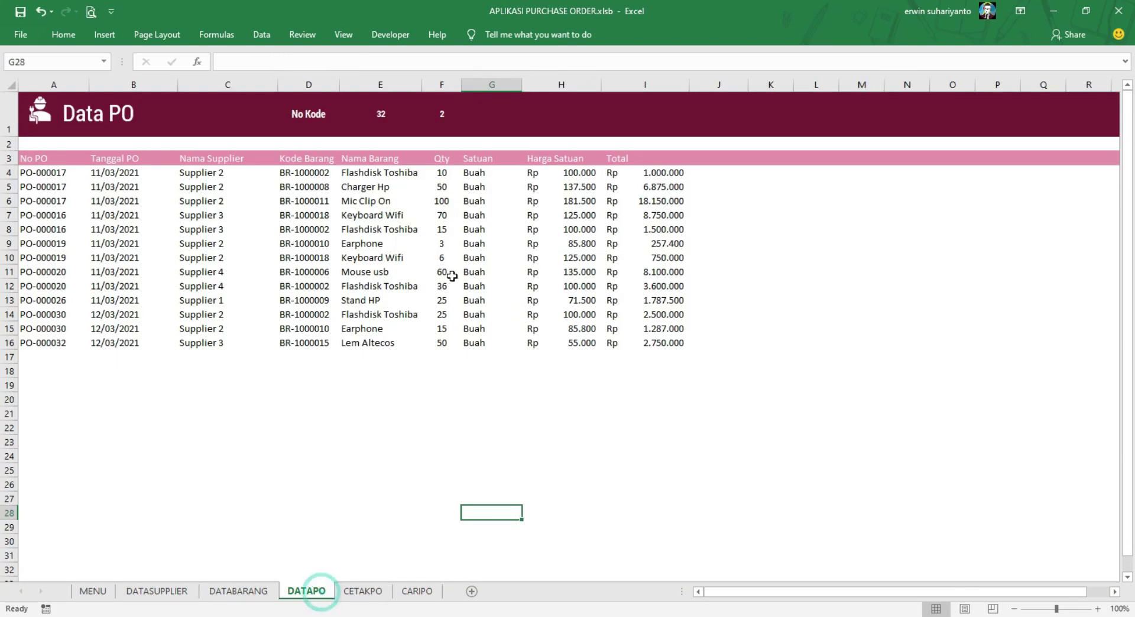
left_click(443, 85)
left_click_drag(444, 173, 443, 343)
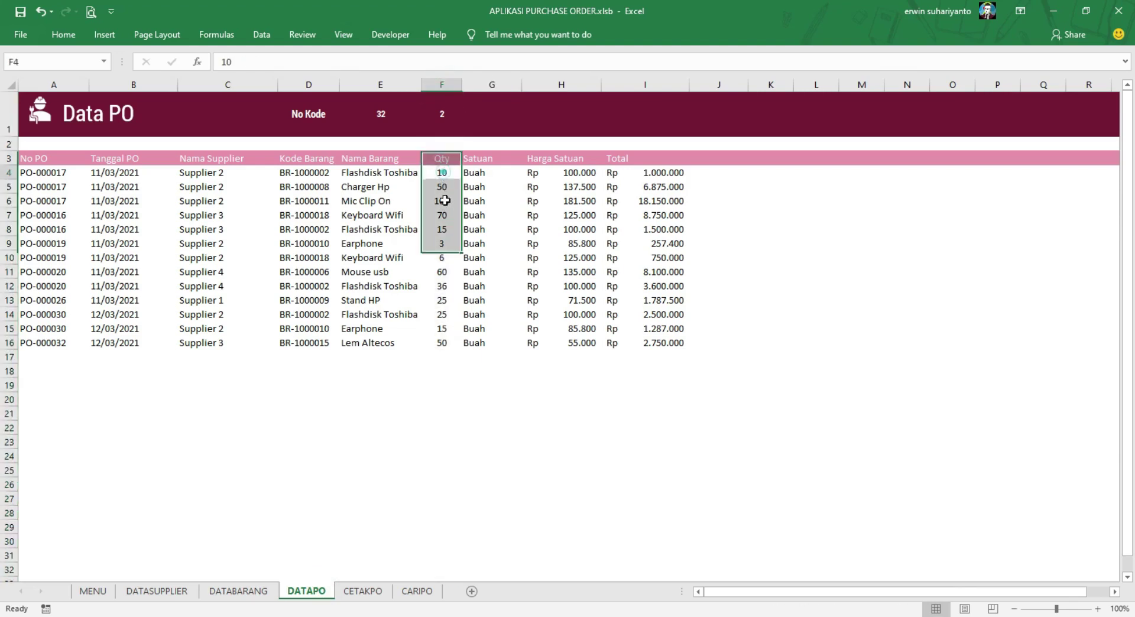
left_click(104, 594)
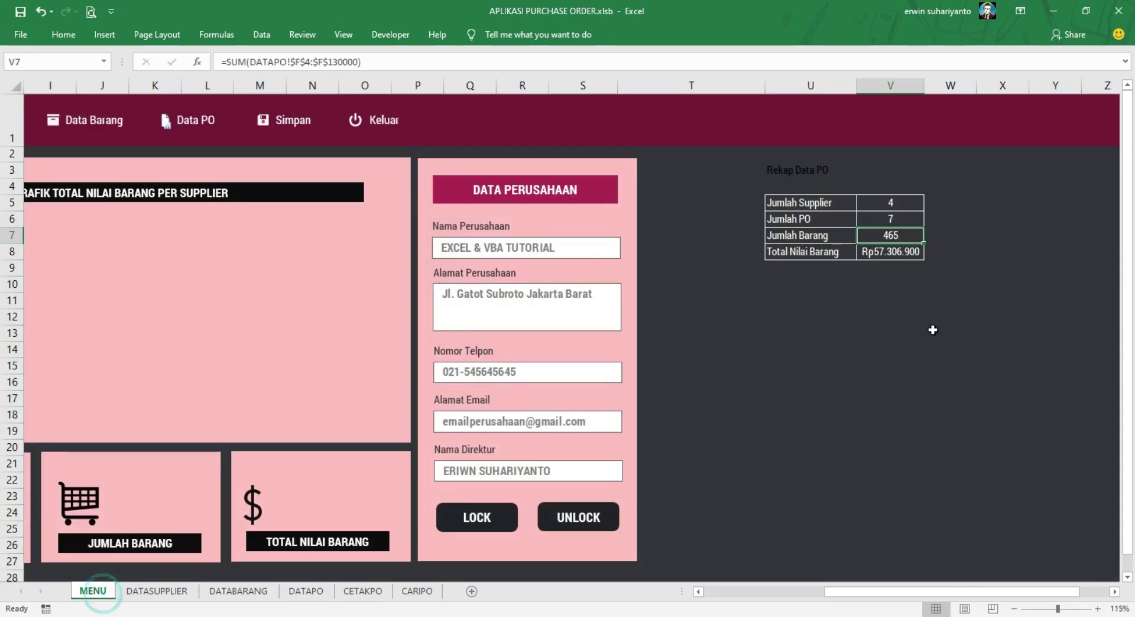
Step: Verify the DATAPO Total column matches Rp57.306.900, then return to the MENU dashboard
left_click(890, 251)
left_click(307, 592)
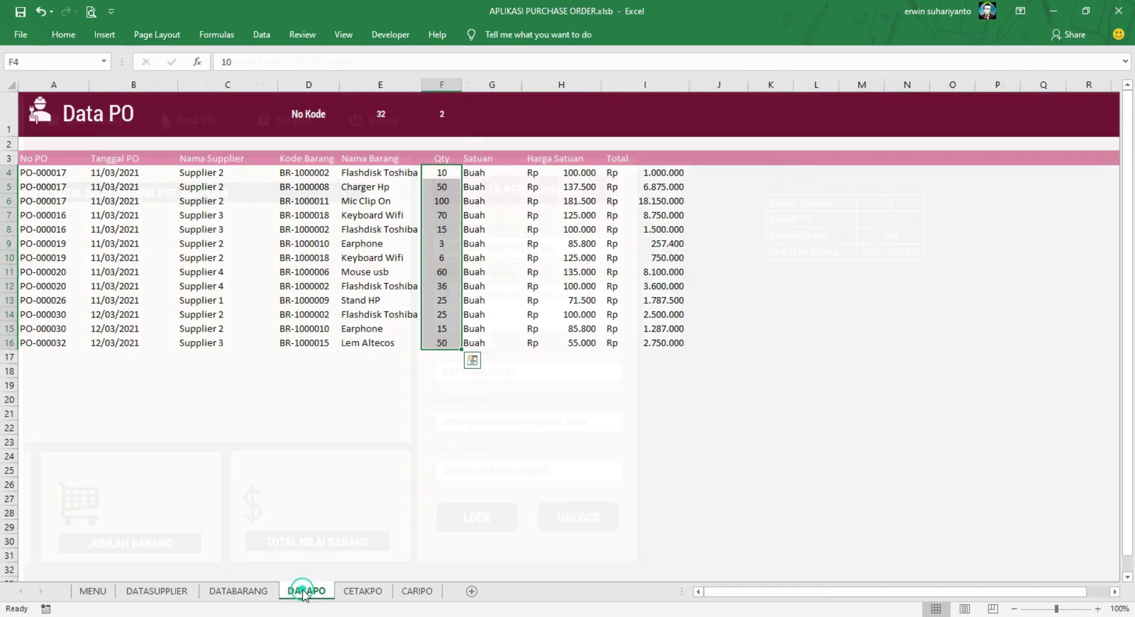
left_click_drag(638, 169, 651, 346)
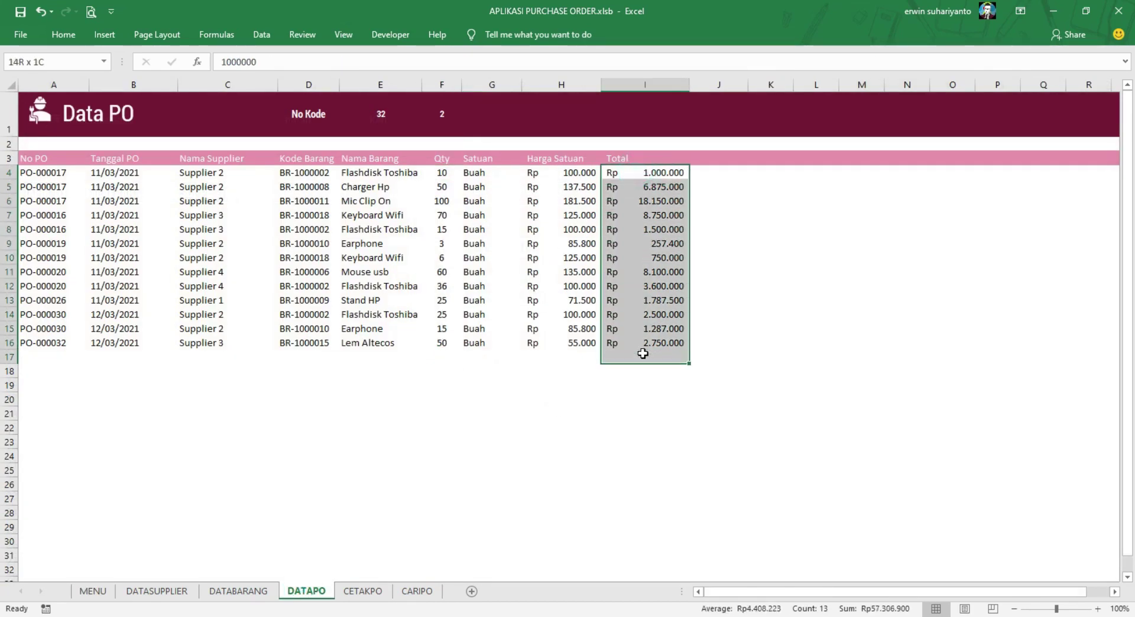
left_click(816, 300)
left_click(93, 592)
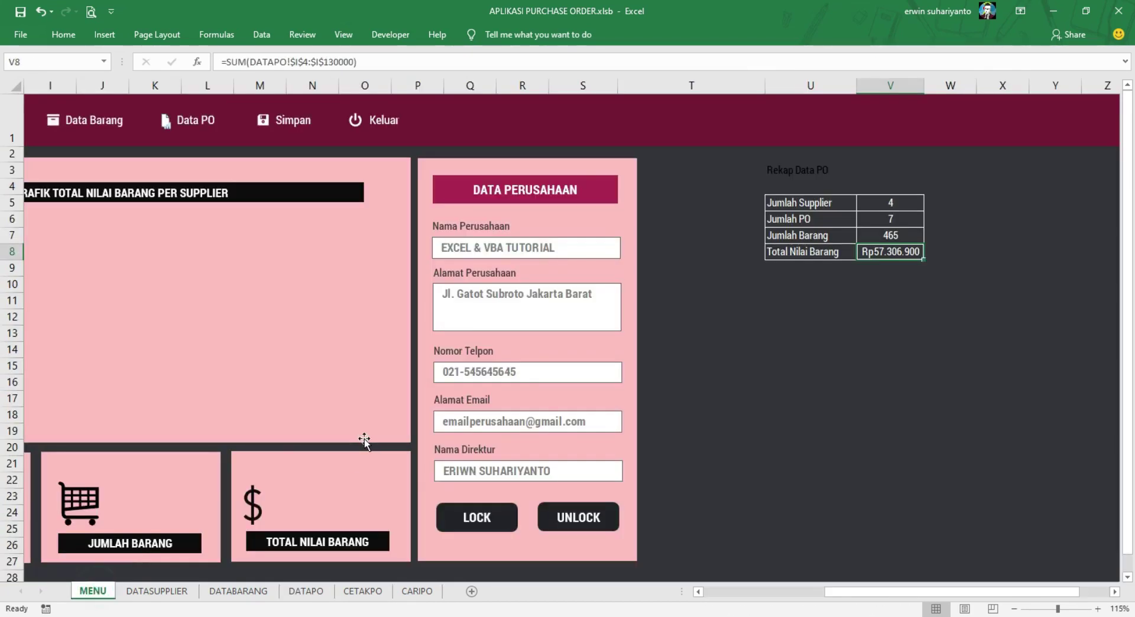
left_click(780, 591)
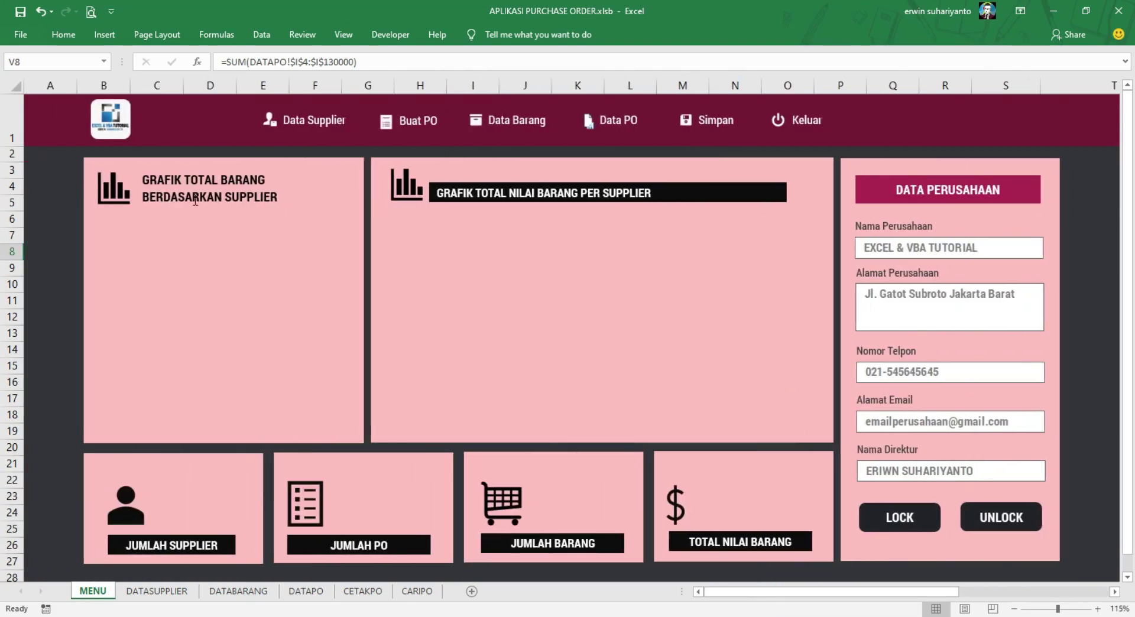
Step: Insert a rectangle on the MENU sheet linked to =$V$5, showing 4 suppliers
left_click(105, 34)
left_click(207, 56)
left_click(244, 97)
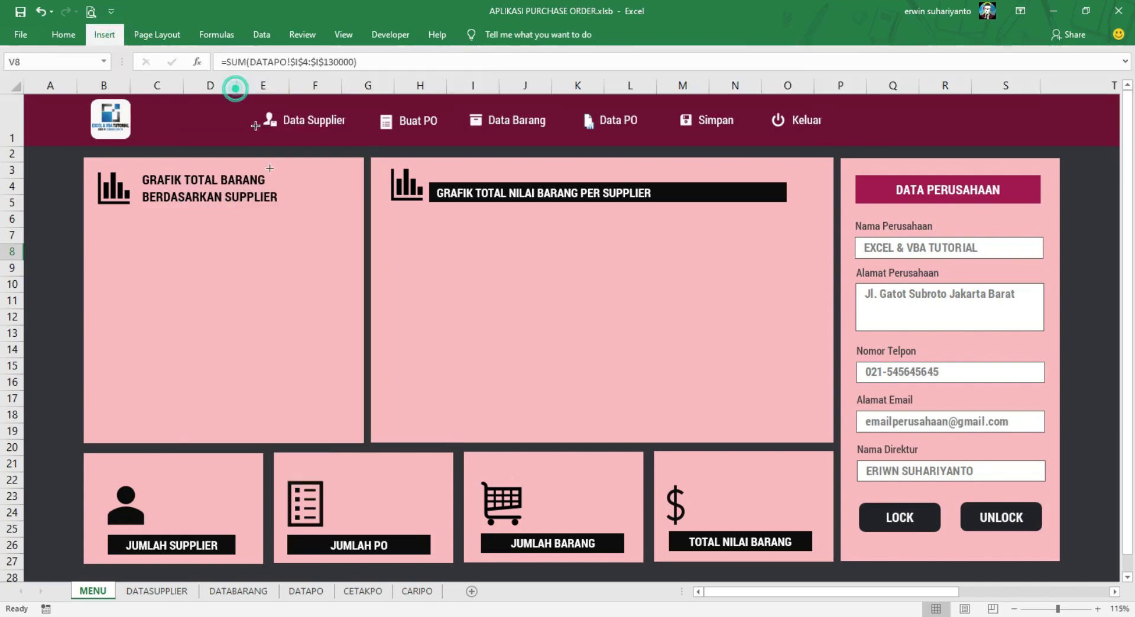
left_click(180, 301)
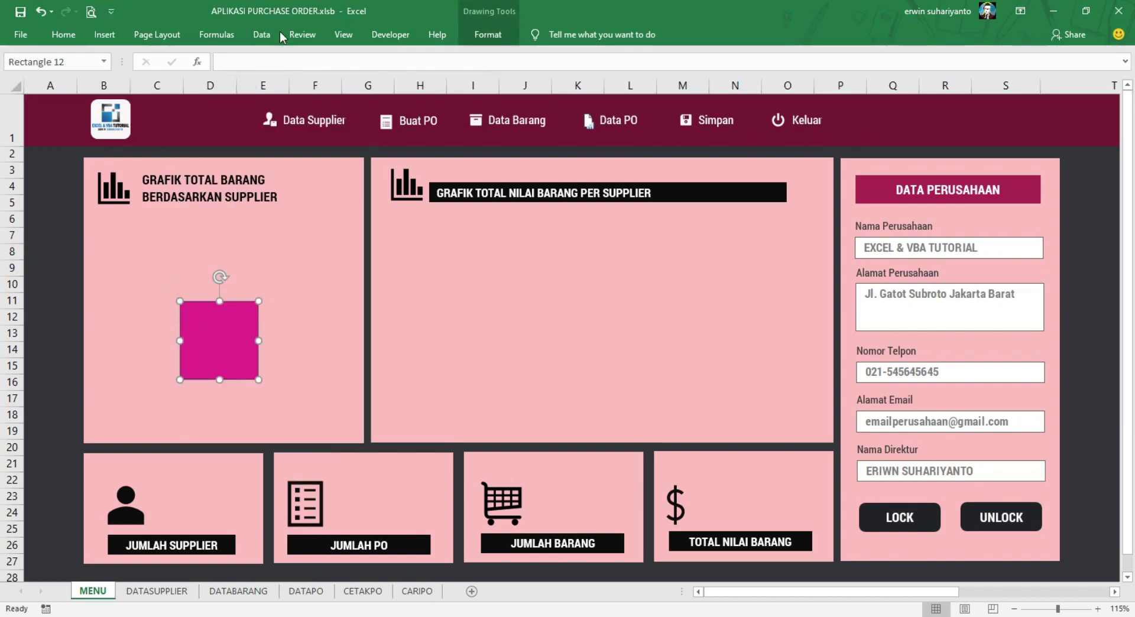
left_click(237, 58)
type("=")
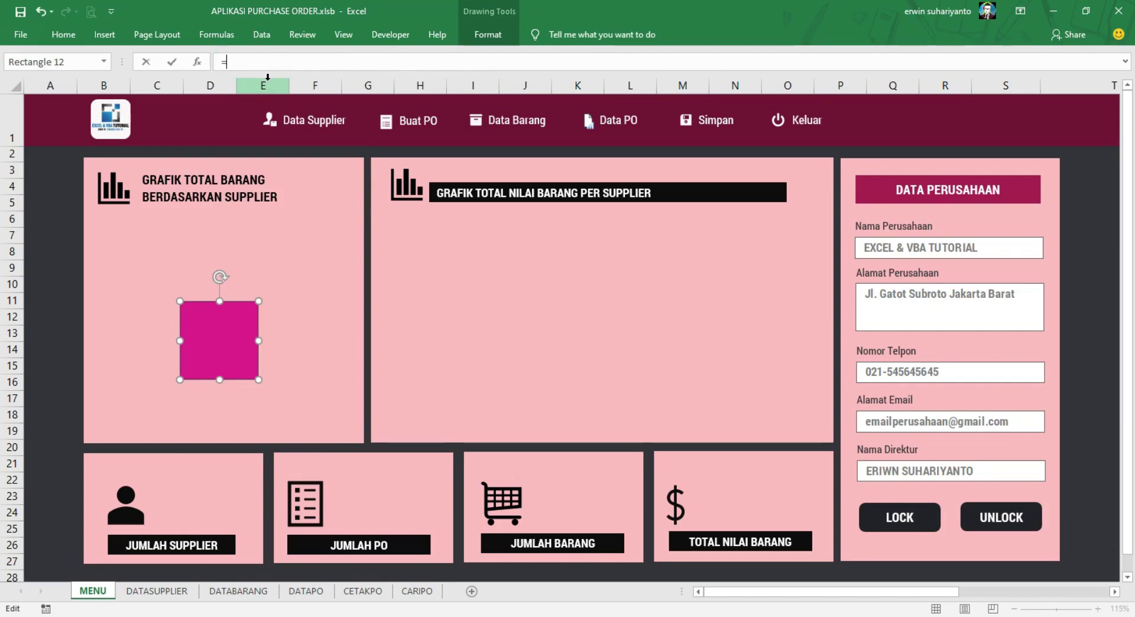
left_click_drag(801, 592, 944, 583)
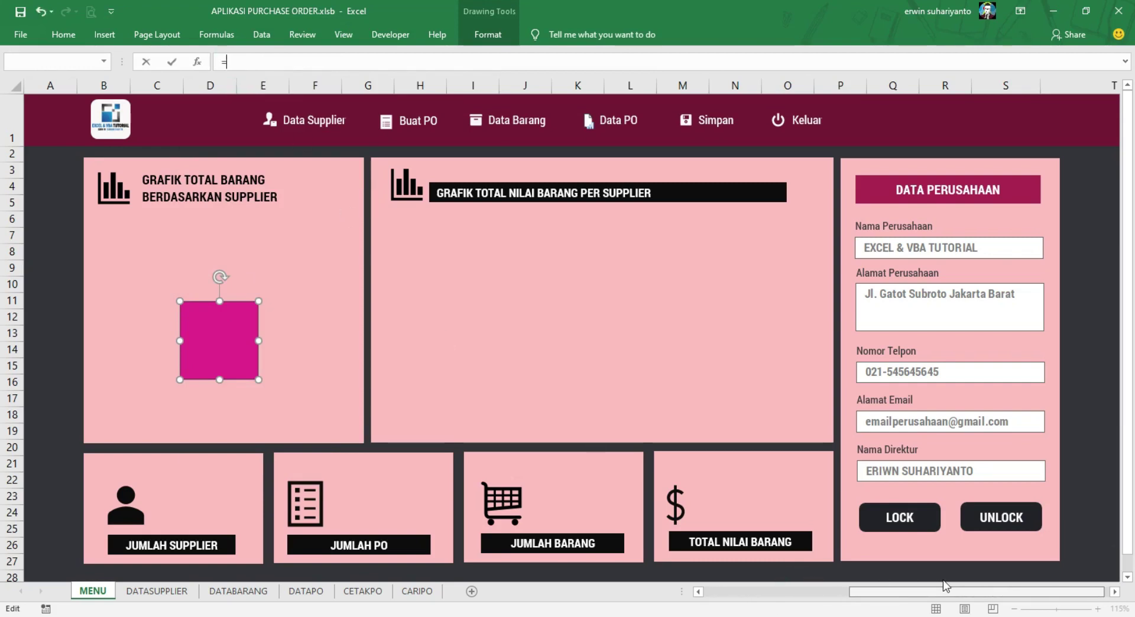
left_click(807, 205)
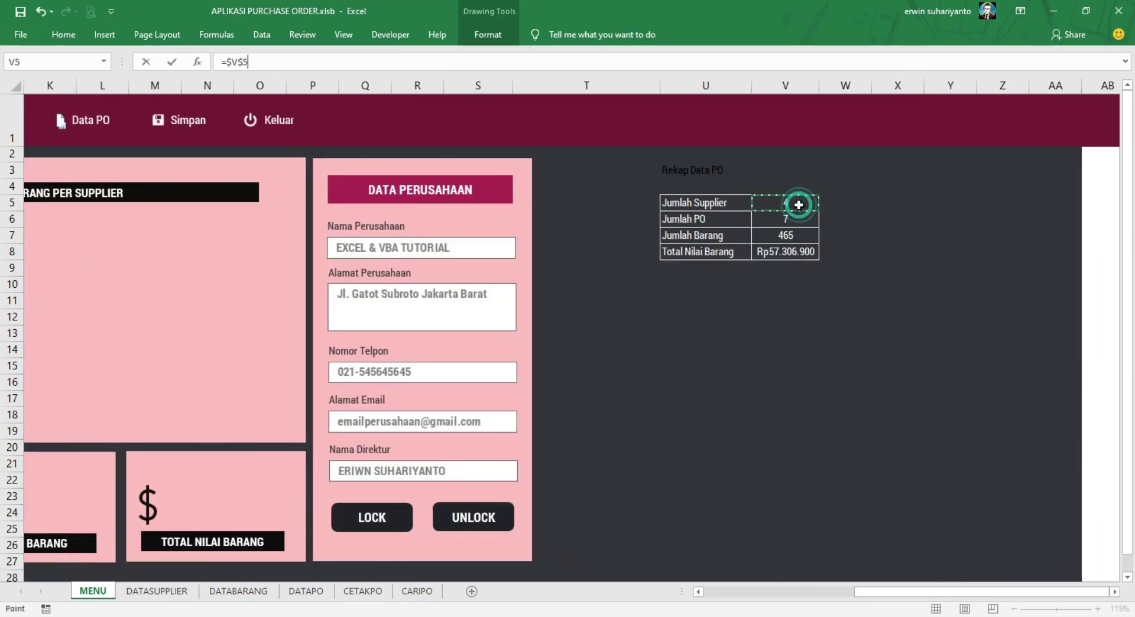
key("Return")
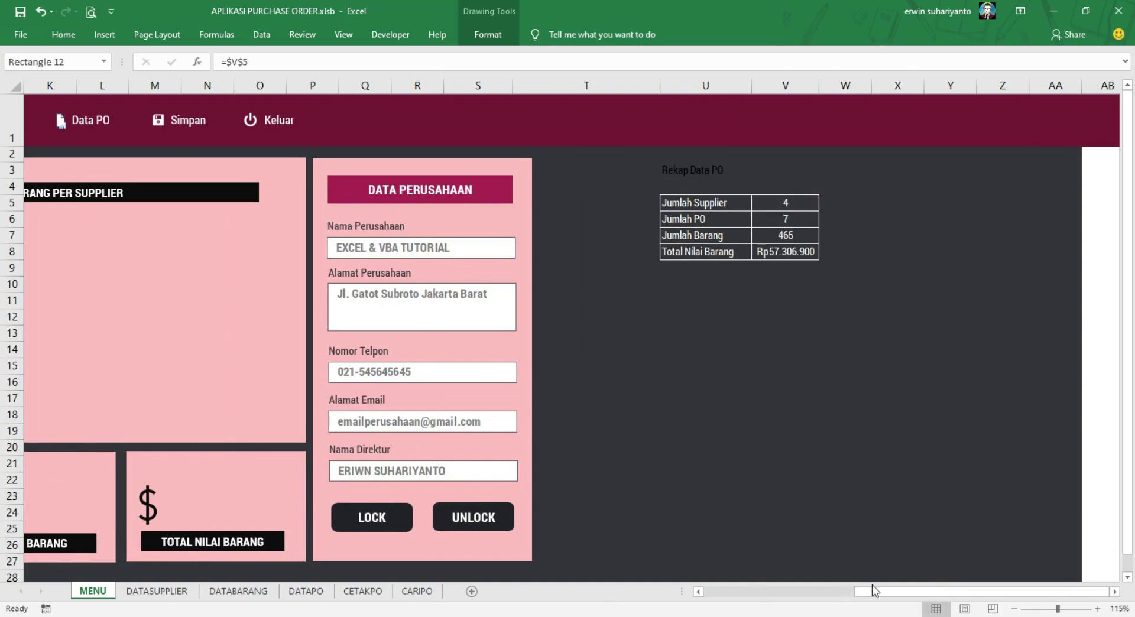
Step: Duplicate the box, link the copy to V6 to show 7 POs, and place it beside
left_click_drag(872, 591, 750, 592)
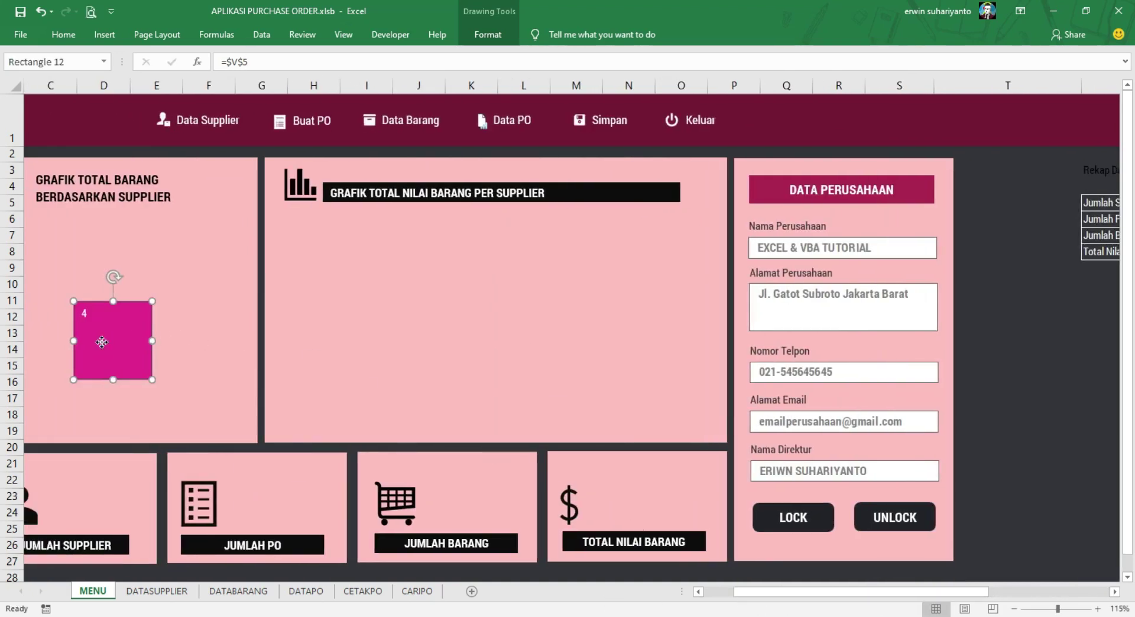
left_click_drag(102, 342, 965, 319)
left_click_drag(939, 592, 1073, 587)
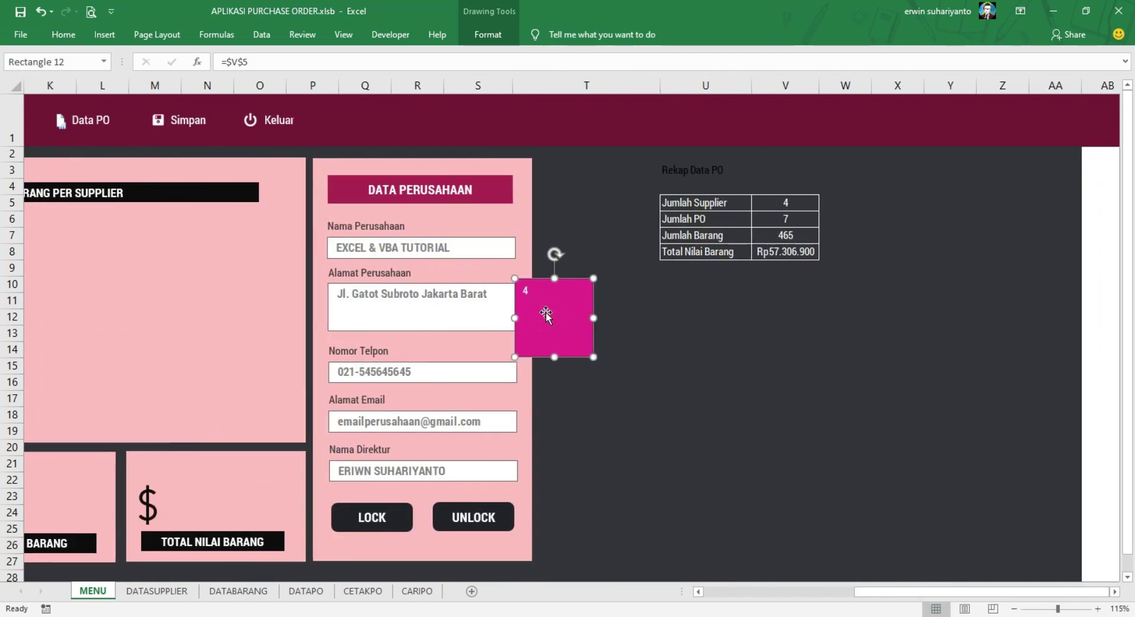
left_click_drag(549, 317, 701, 336, "ctrl")
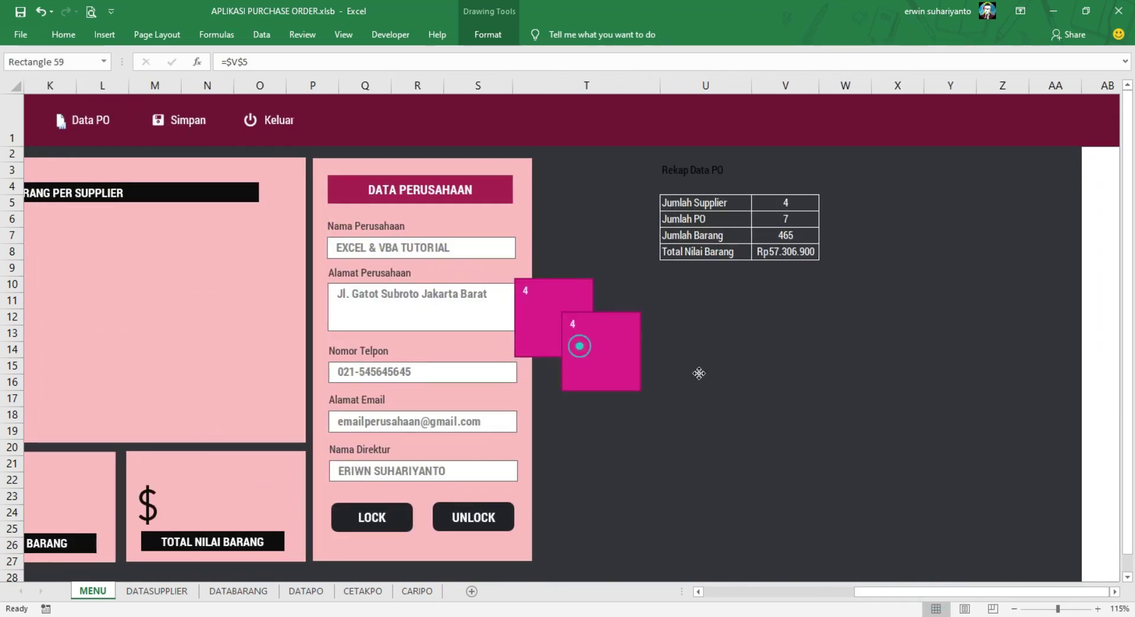
left_click_drag(258, 61, 220, 61)
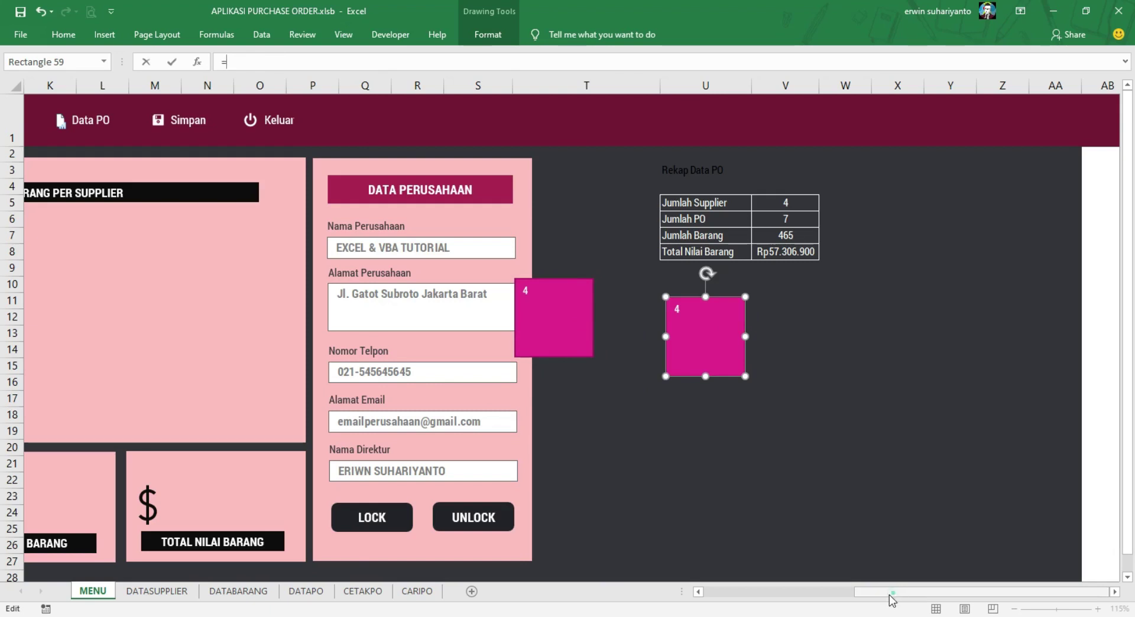
left_click_drag(895, 591, 876, 573)
left_click(839, 220)
key("Return")
mouse_move(770, 350)
left_mouse_down()
mouse_move(678, 425)
mouse_move(809, 393)
left_mouse_up()
Step: Relink the next box to =$V$7 so it shows 465 items
left_click_drag(279, 64, 193, 67)
key("BackSpace")
type("=")
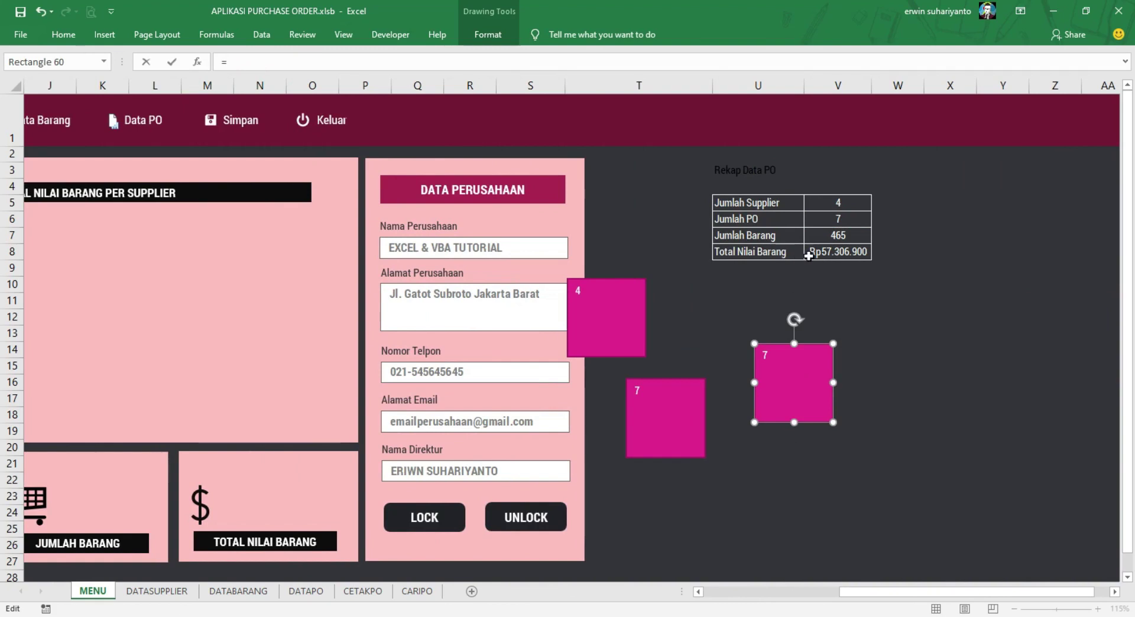
left_click(835, 237)
key("Return")
Step: Duplicate the 465 box with Ctrl+D and link it to =$V$8 to show Rp57.306.900
left_click(884, 354)
left_click(786, 390)
key("ctrl+d")
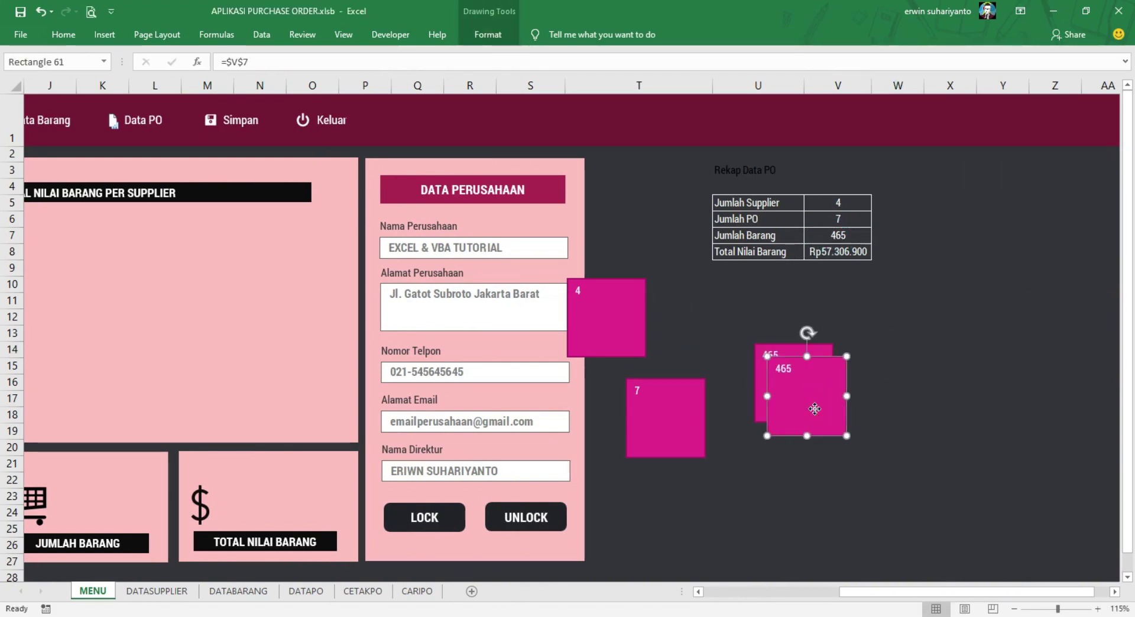
left_click_drag(815, 409, 891, 411)
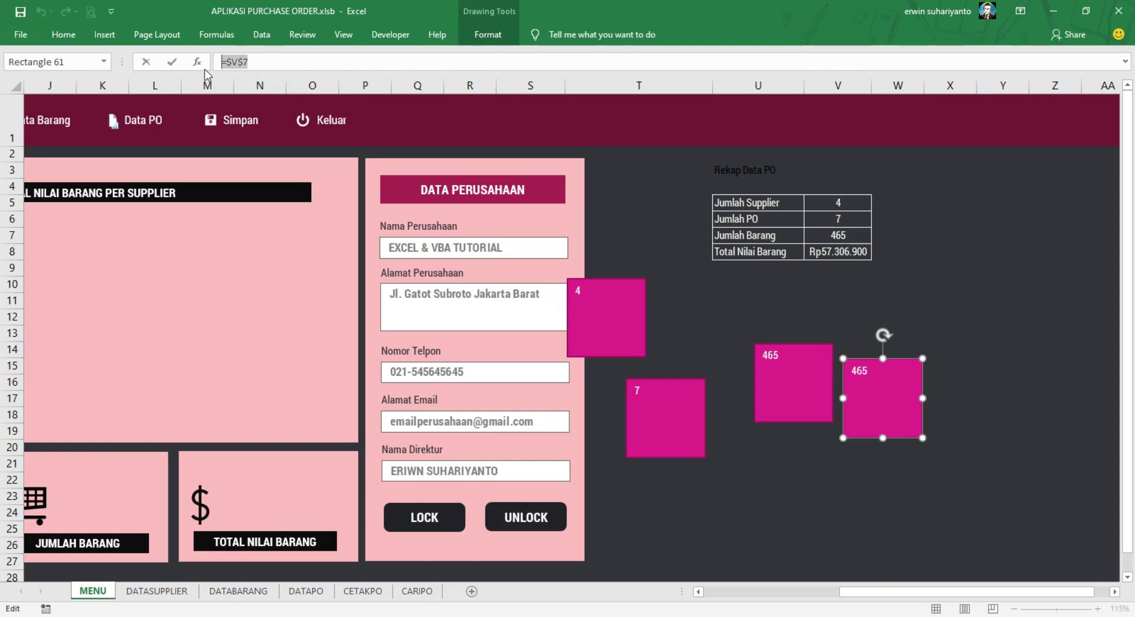
left_click(849, 255)
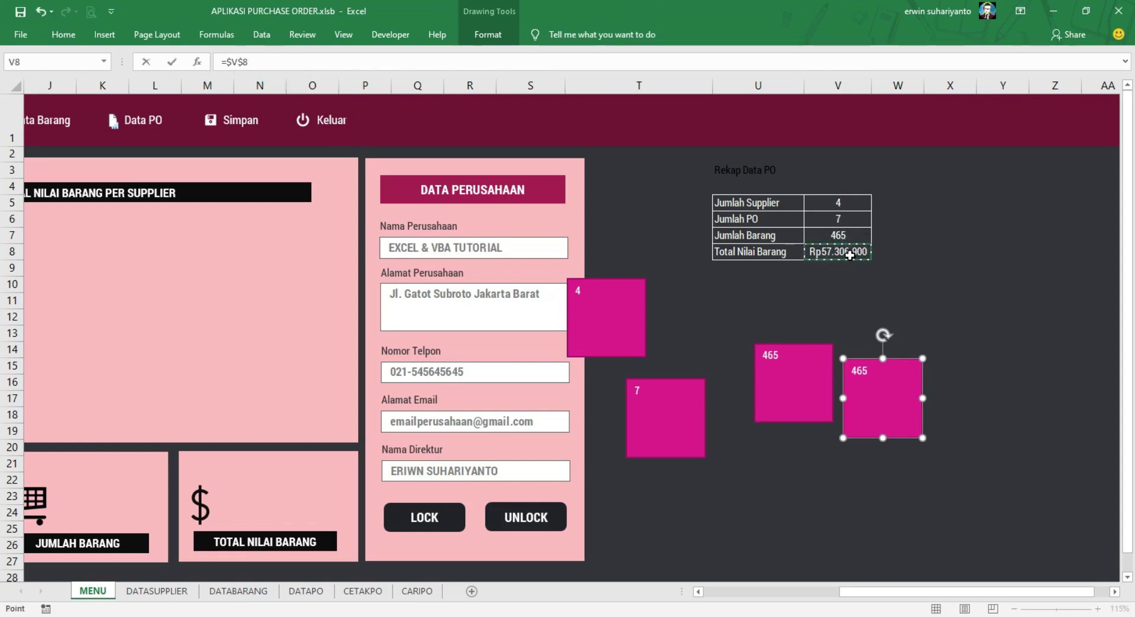
key("Return")
left_click(999, 365)
Step: Select all four value boxes (4, 7, 465, Rp57.306.900) together
left_click(609, 311)
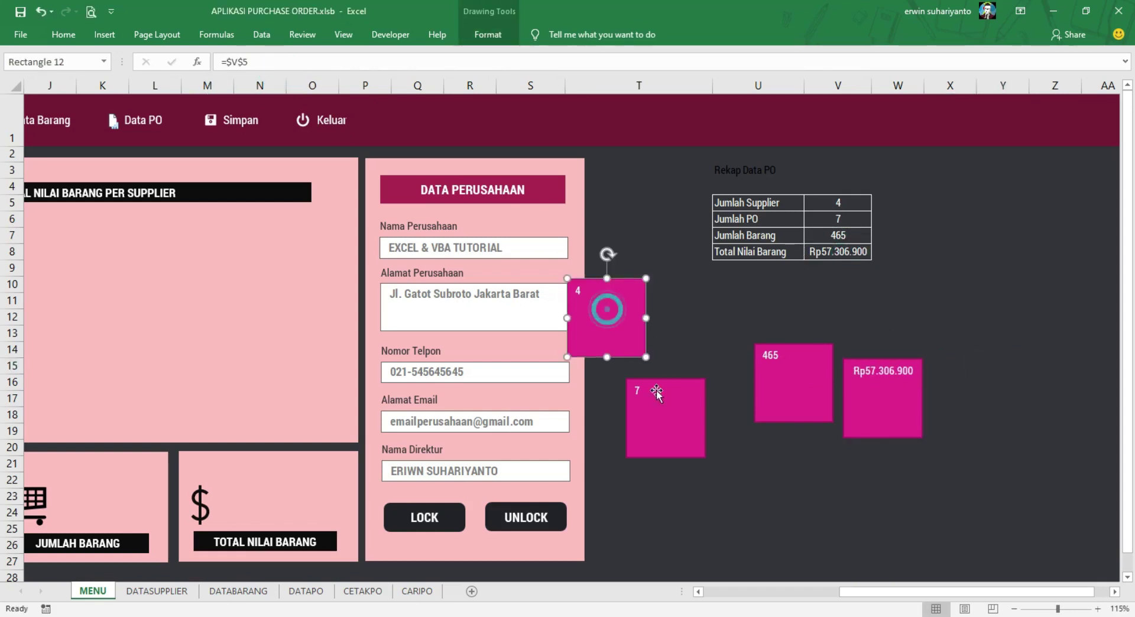
left_click(666, 407, "ctrl")
left_click(763, 384, "ctrl")
left_click(864, 385, "ctrl")
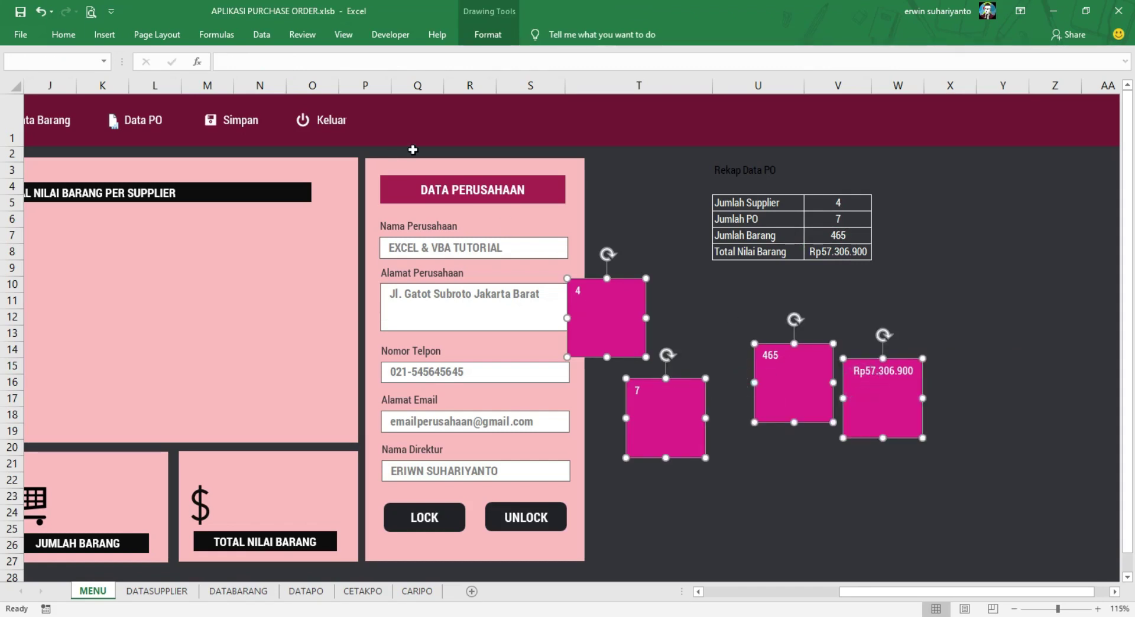
left_click(486, 34)
Step: Give the value boxes No Fill and No Outline, and move them over the chart panels
left_click(534, 56)
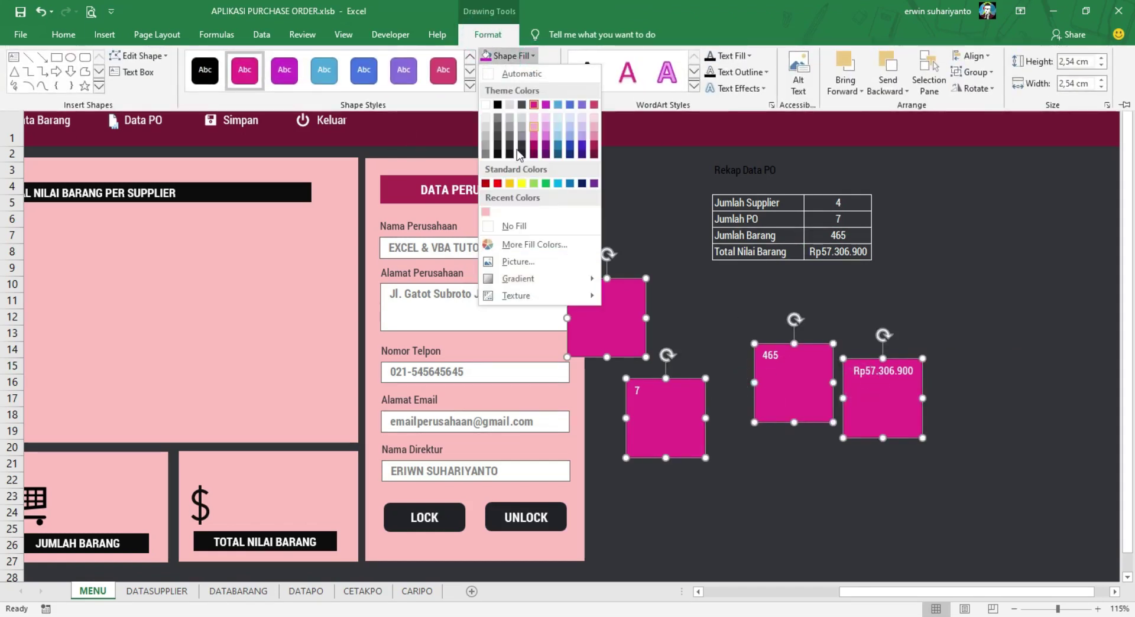
left_click(514, 227)
left_click(520, 72)
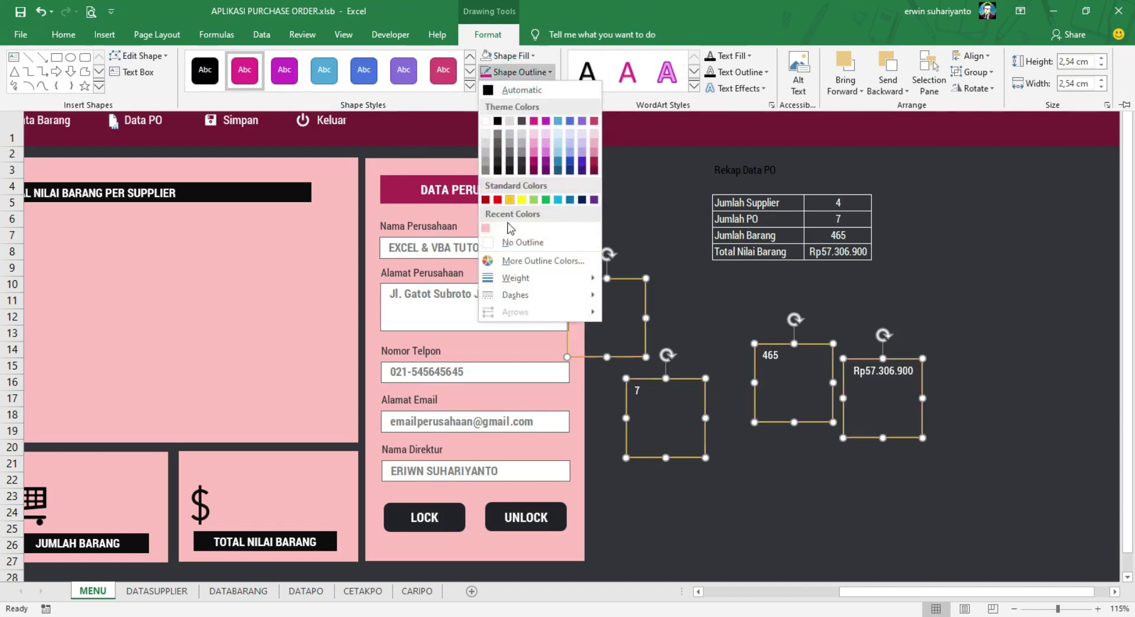
left_click(511, 243)
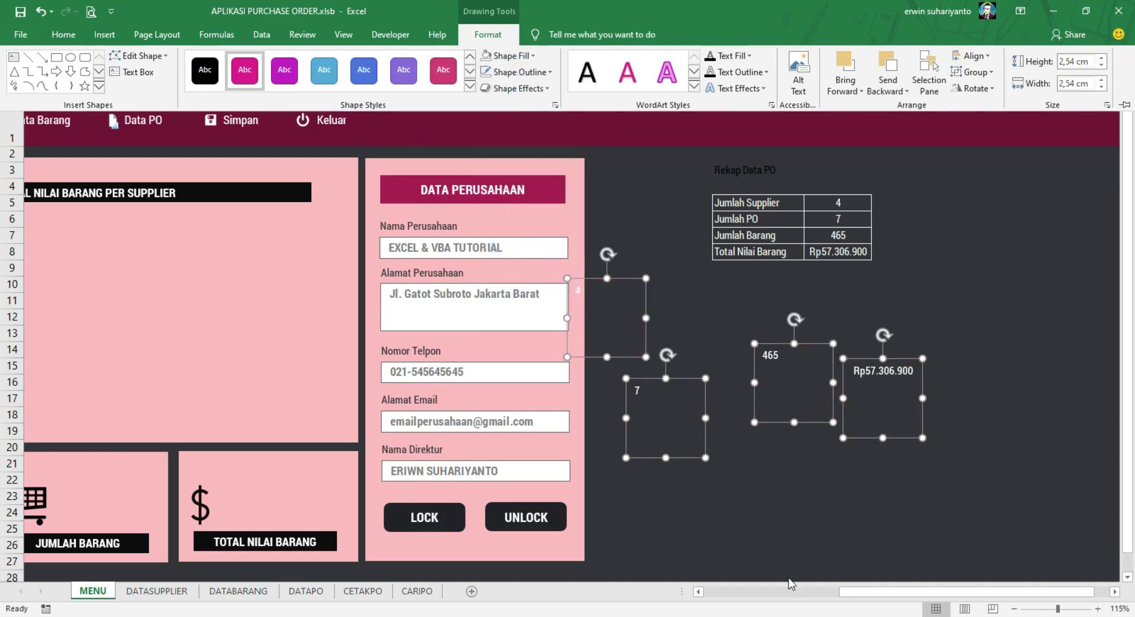
left_click(762, 591)
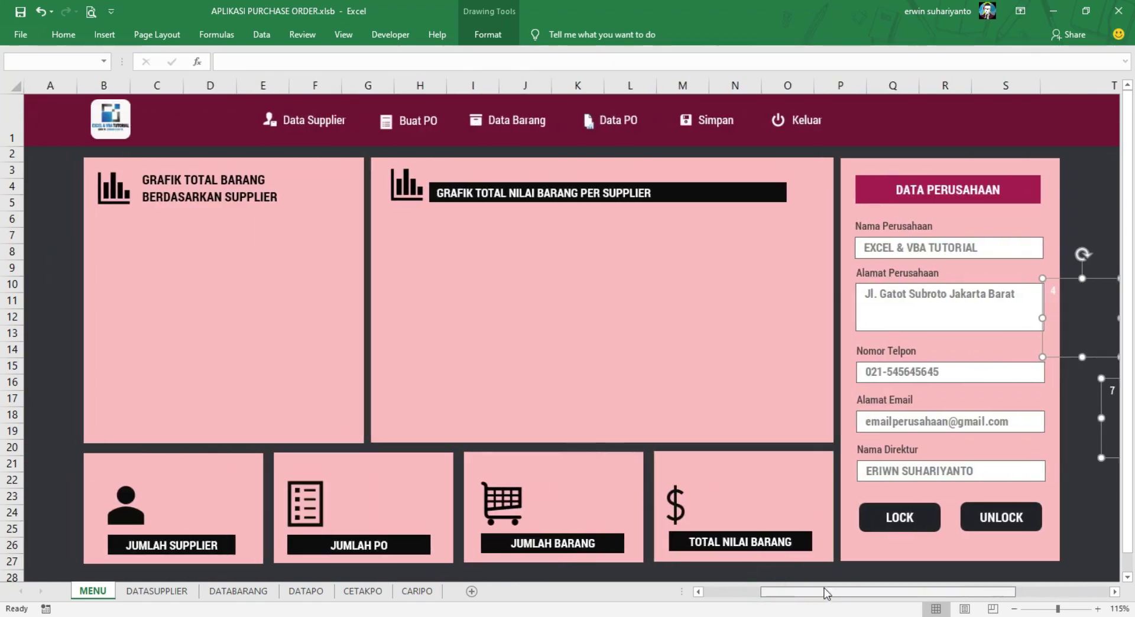
left_click_drag(826, 593, 830, 593)
left_click_drag(894, 359, 127, 345)
left_click_drag(781, 591, 743, 593)
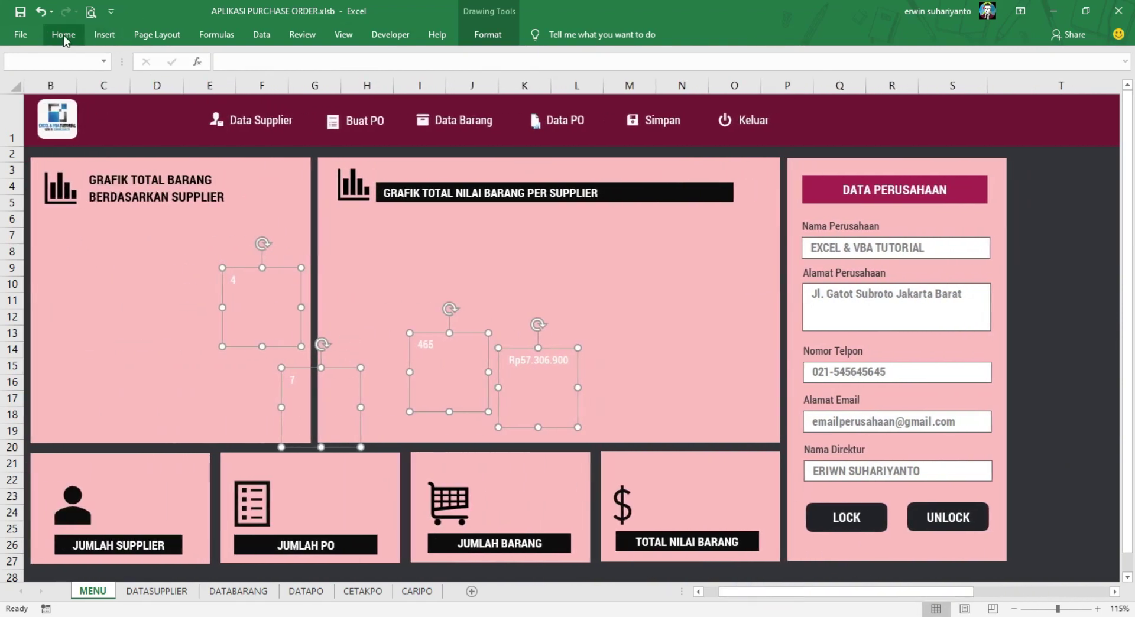
Step: Make the value text black, centred both ways, bold, and enlarged to 40 point
left_click(63, 34)
left_click(260, 84)
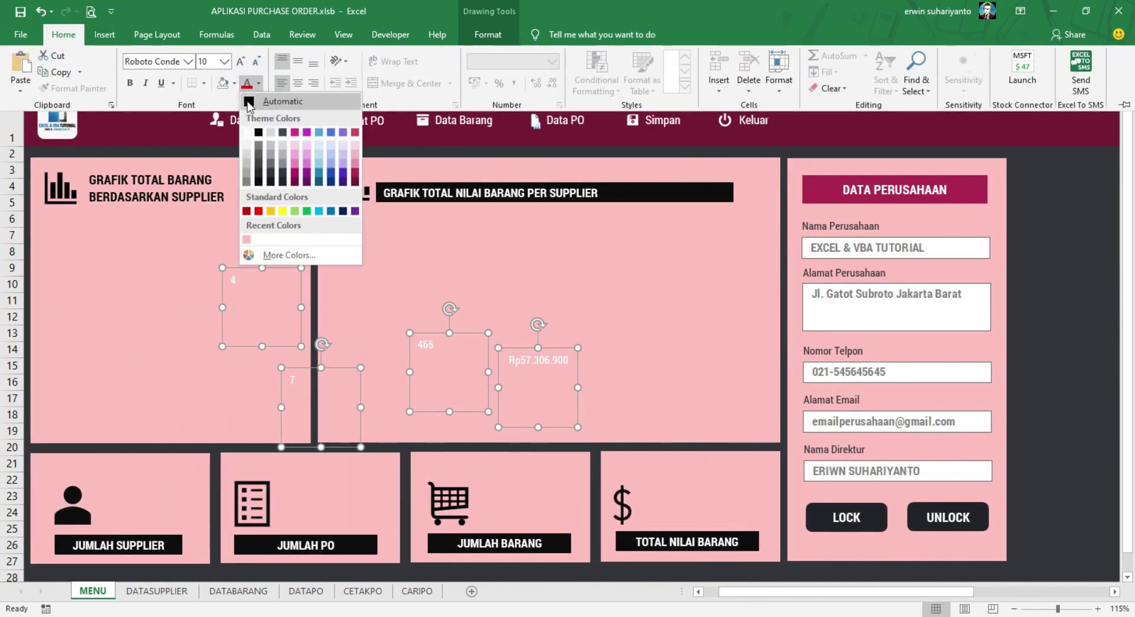
left_click(259, 125)
left_click(302, 84)
left_click(298, 61)
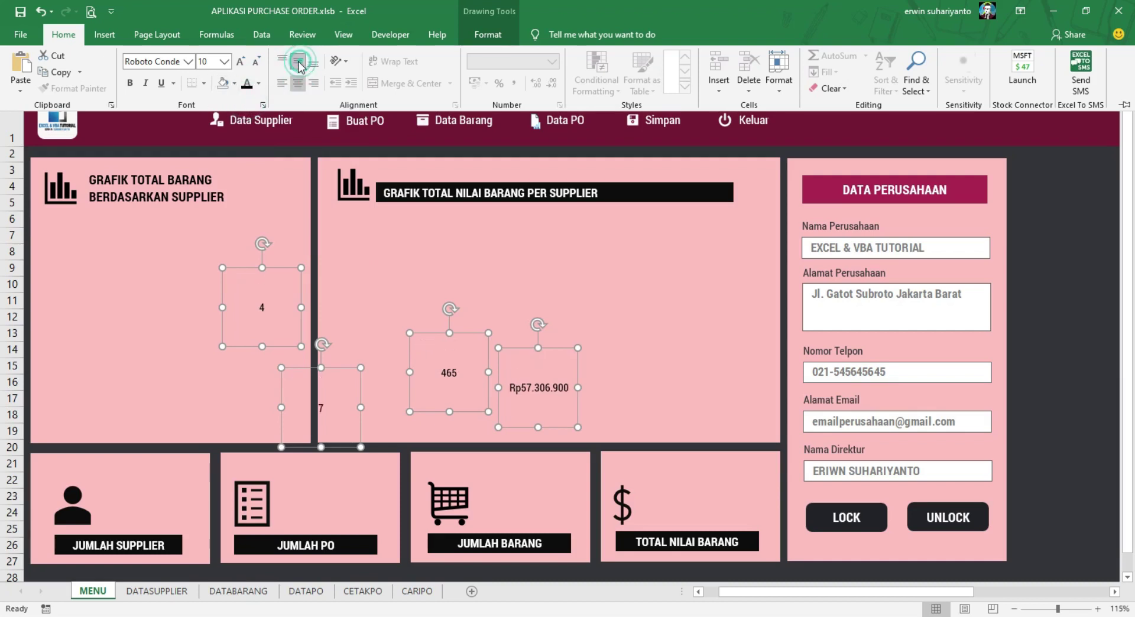
left_click(130, 83)
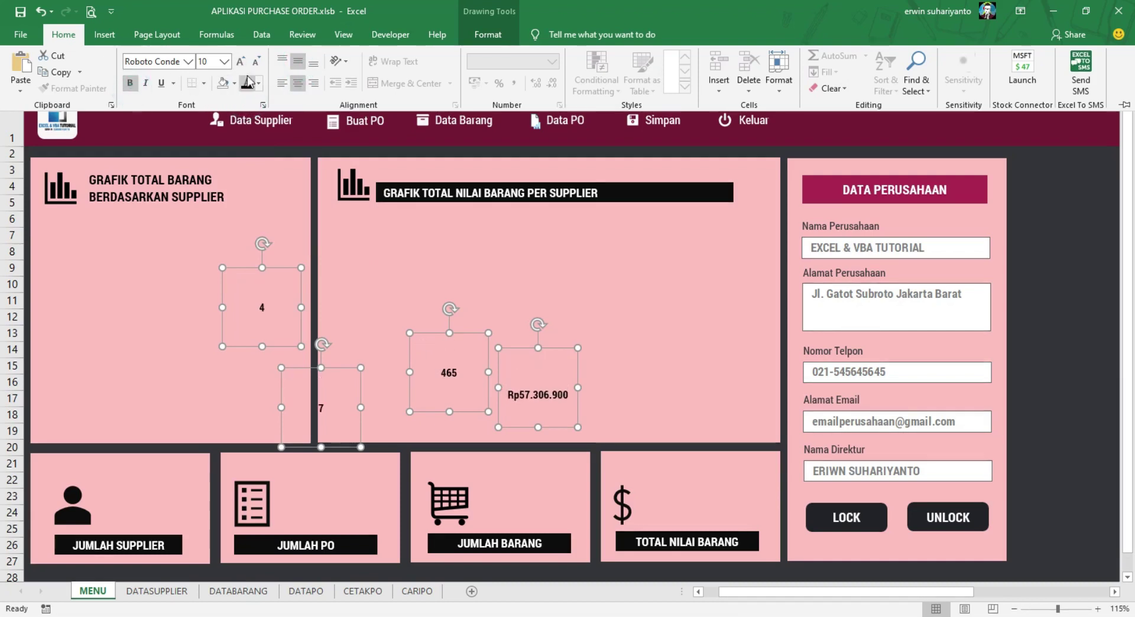
left_click(241, 62)
left_click(241, 61)
left_click(241, 61)
left_click(241, 62)
left_click(241, 62)
left_click(241, 62)
left_click(240, 62)
left_click(240, 62)
left_click(241, 61)
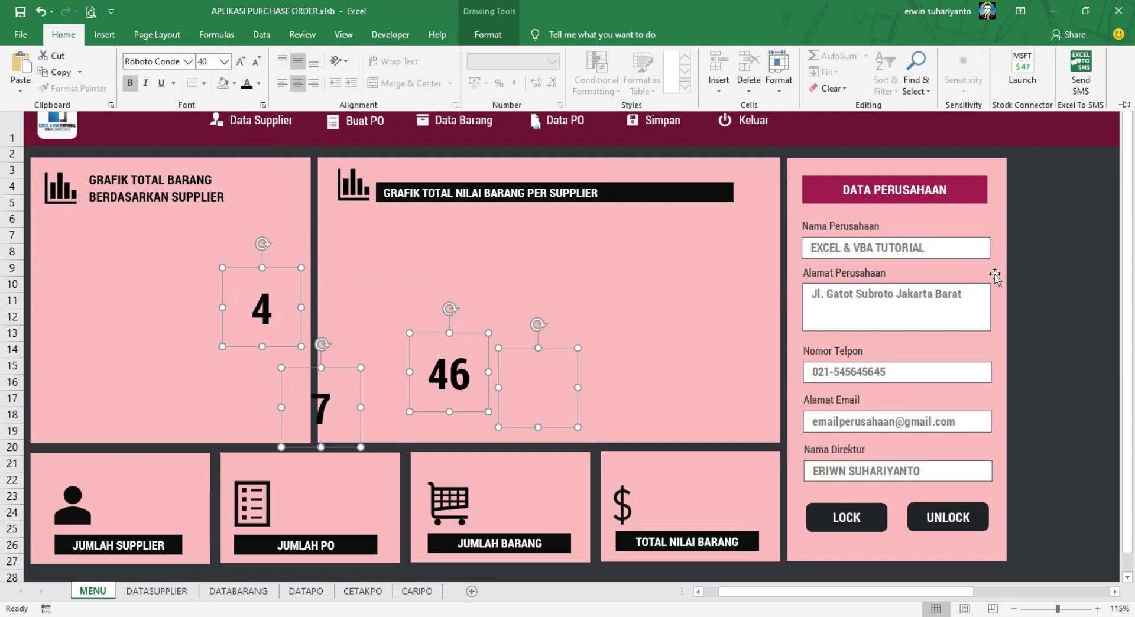
left_click(1041, 281)
Step: Move the 4, 7 and 465 boxes into the JUMLAH SUPPLIER, JUMLAH PO and JUMLAH BARANG cards
left_click(1015, 241)
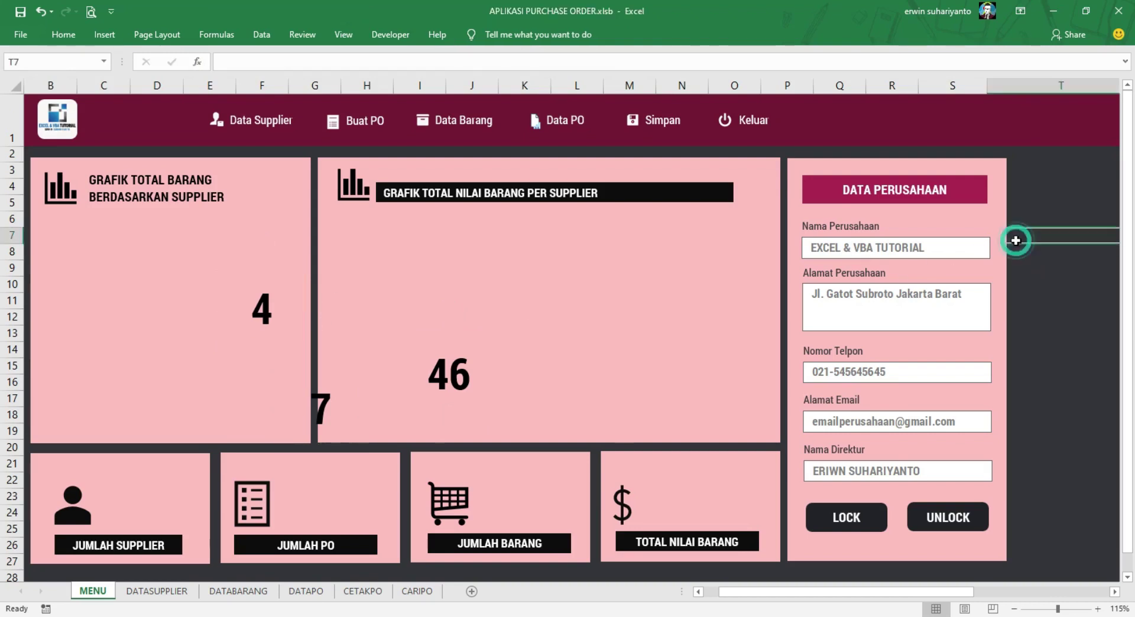
scroll(654, 271, "down", 1)
left_click(263, 225)
left_click_drag(264, 228, 146, 424)
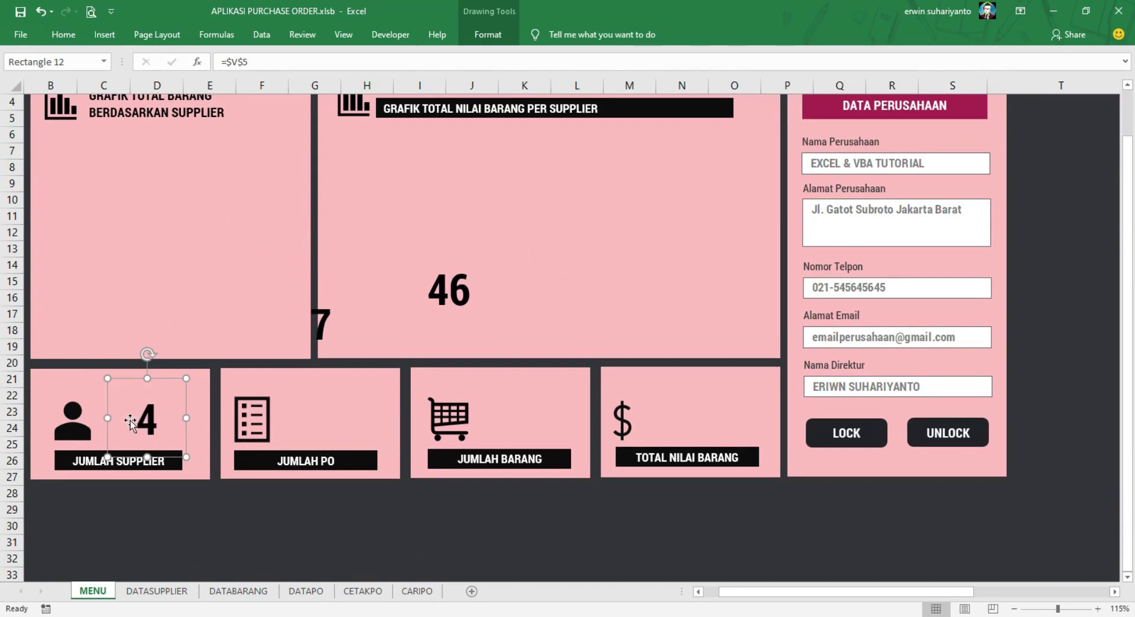
mouse_move(324, 324)
left_mouse_down()
mouse_move(318, 410)
mouse_move(331, 410)
left_mouse_up()
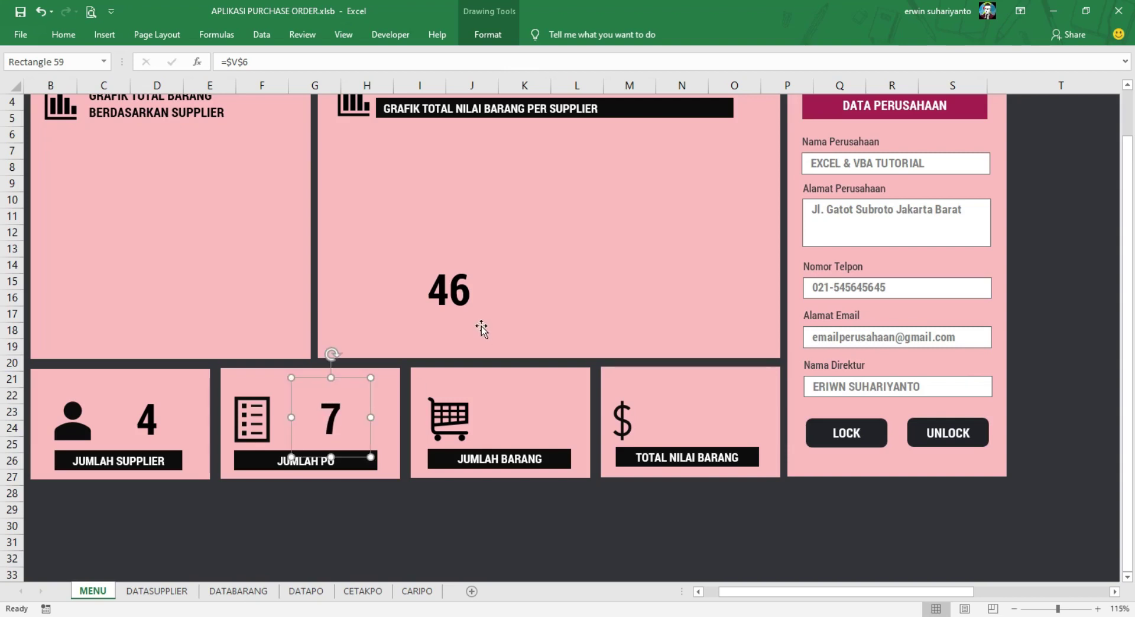
left_click_drag(455, 296, 530, 424)
Step: Select the four value boxes, including the empty total box, and shift them slightly up and right
left_click(533, 246)
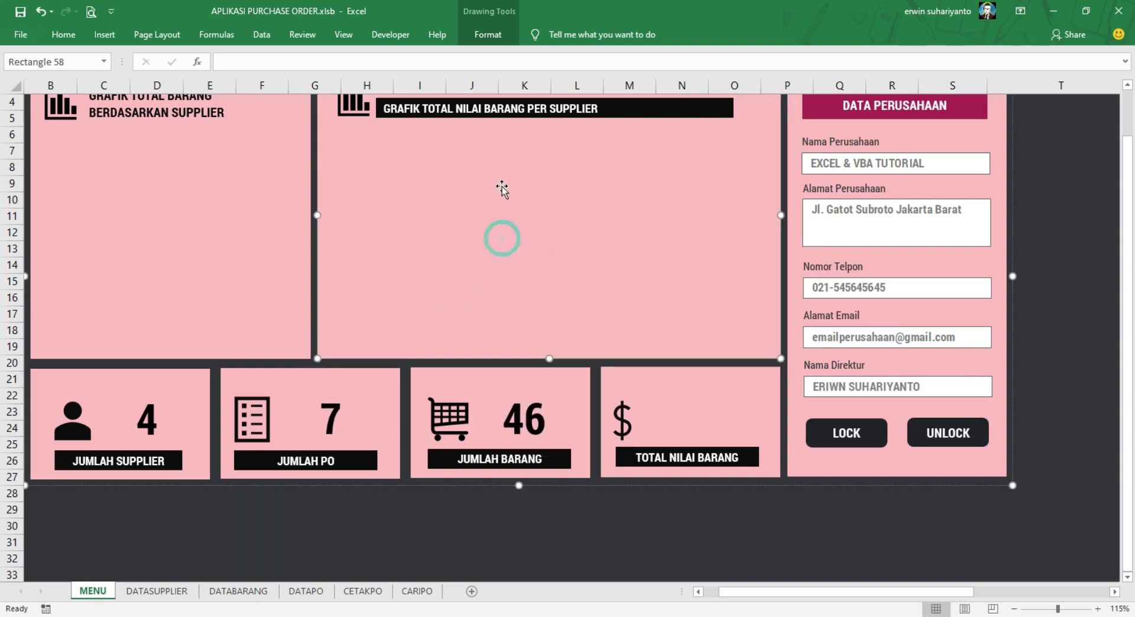
scroll(603, 276, "down", 2, "ctrl")
left_click(831, 313)
left_click(417, 304)
left_click(266, 319)
left_click(327, 250)
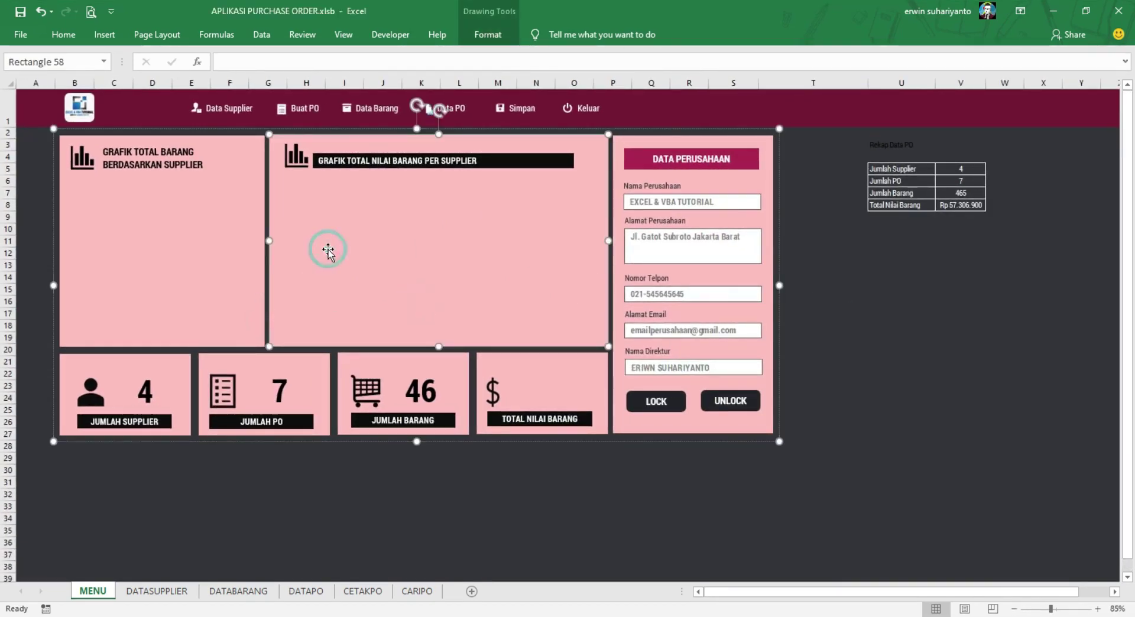
left_click(878, 268)
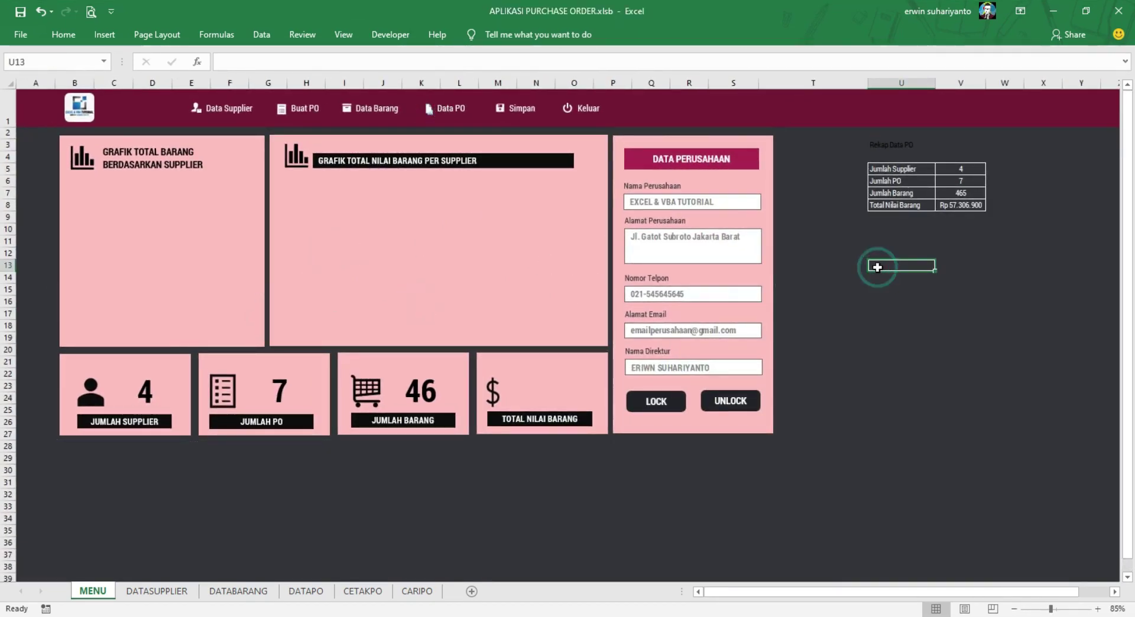
left_click(594, 269)
scroll(595, 268, "up", 3, "ctrl")
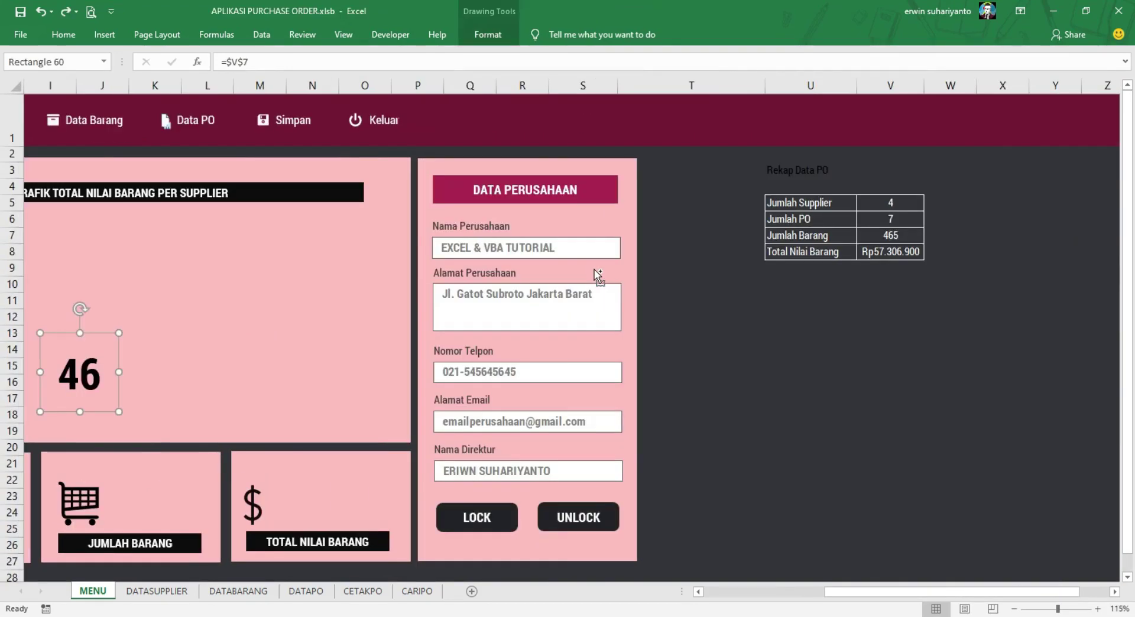
left_click(70, 307, "ctrl")
left_click(237, 372, "ctrl")
left_click(325, 387, "ctrl")
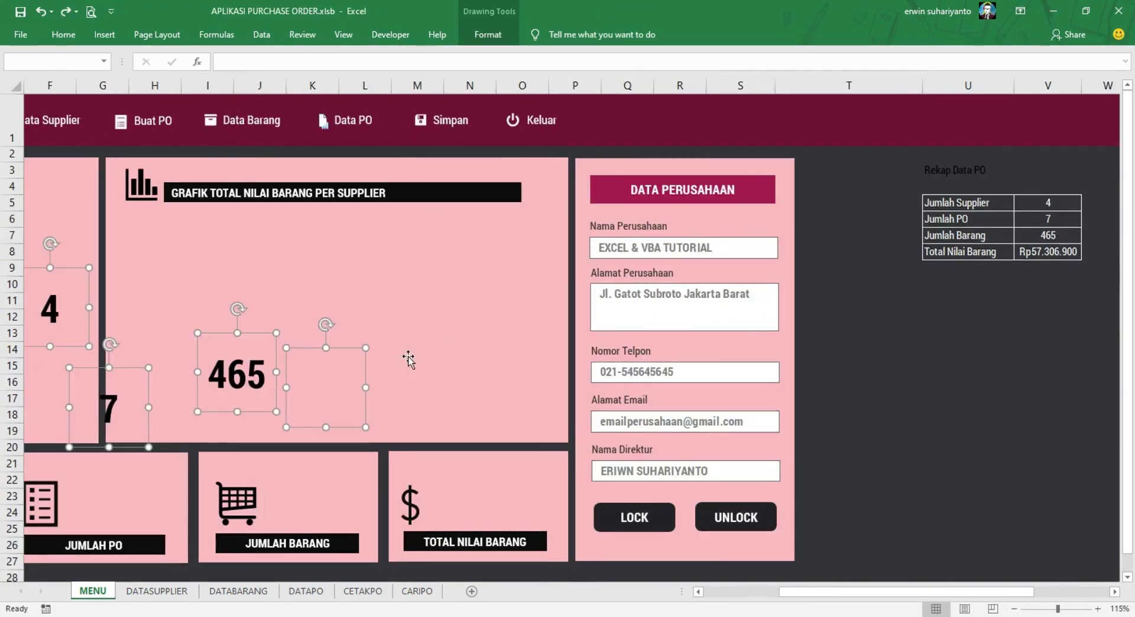
left_click_drag(364, 368, 411, 363)
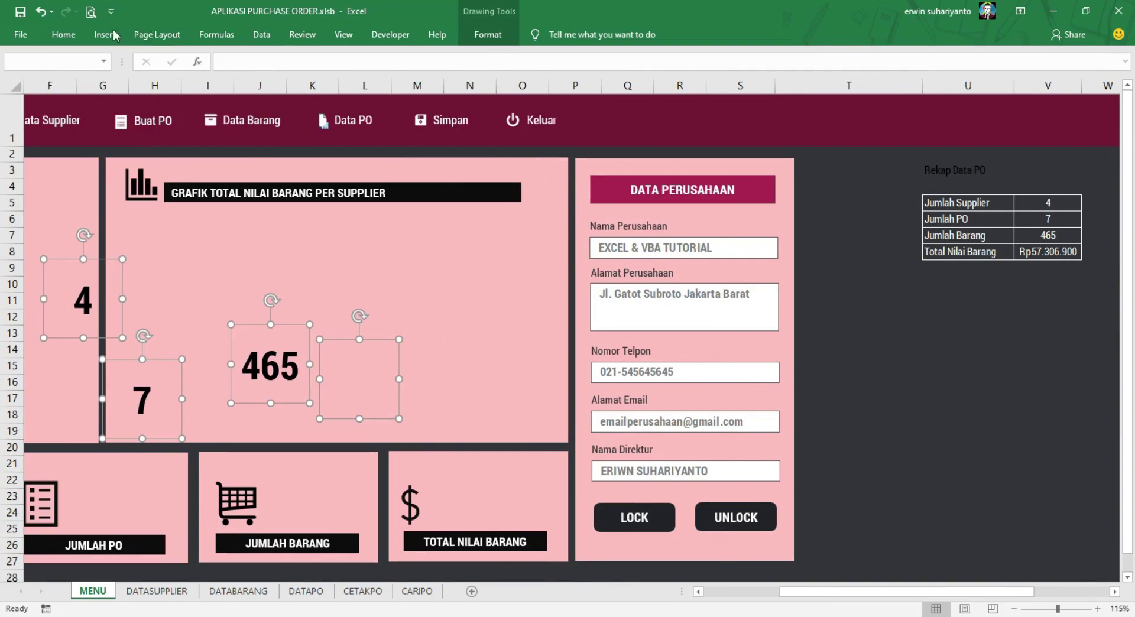
Step: Shrink the selected numbers' font size, then clear the dashboard group selection
left_click(63, 34)
left_click(260, 67)
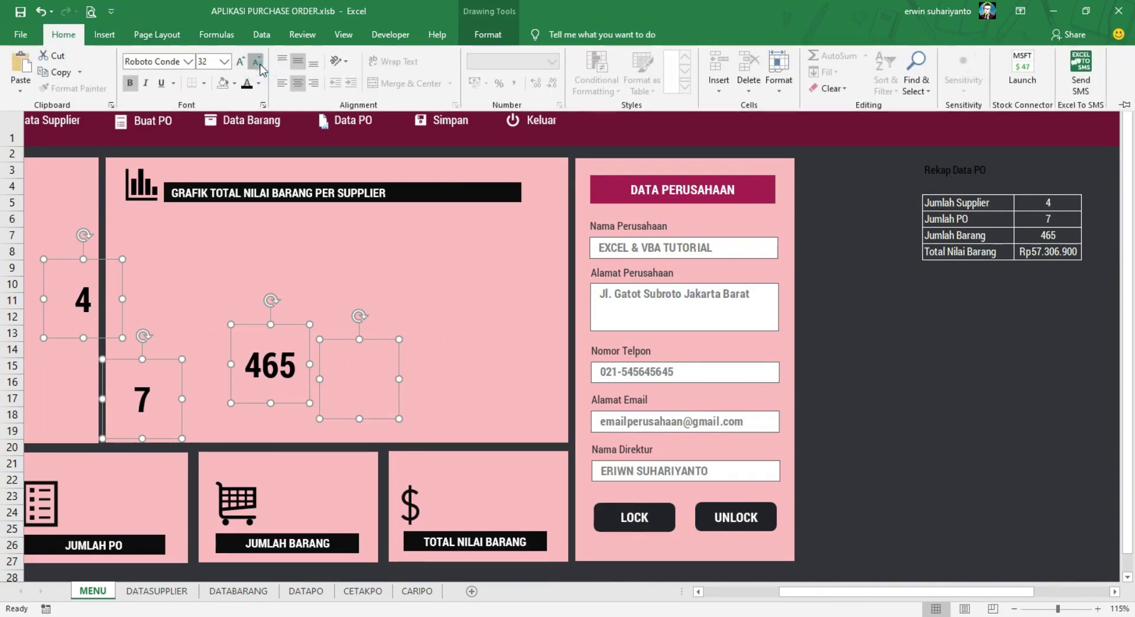
left_click(260, 66)
left_click(260, 66)
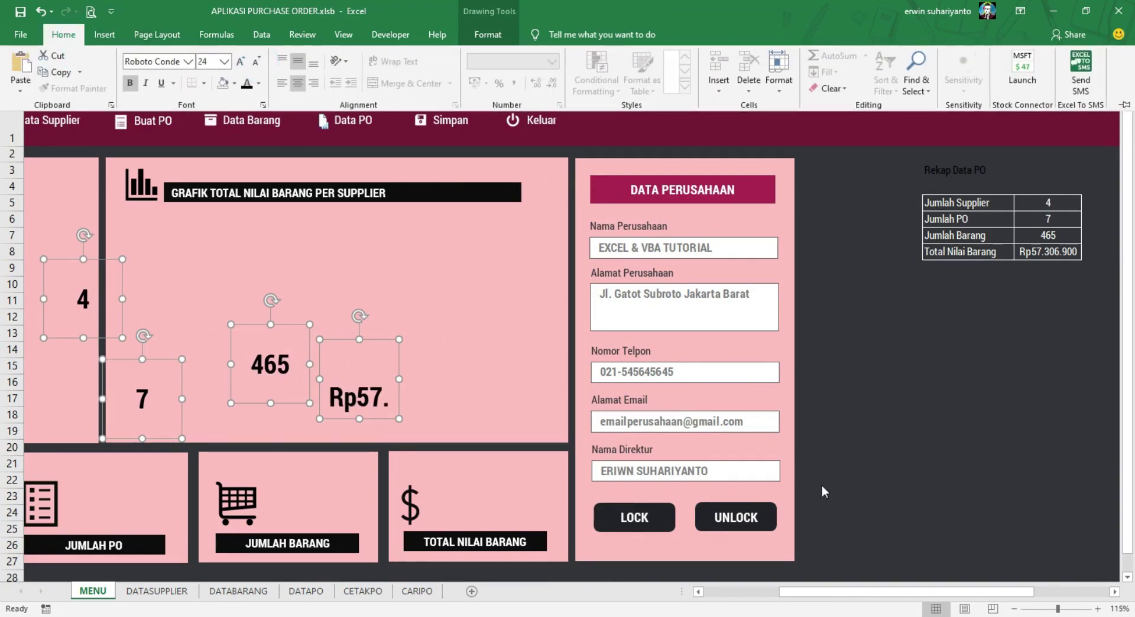
left_click_drag(802, 598, 726, 597)
left_click(213, 322)
left_click(75, 284)
Step: Enlarge the 4, 7 and 465 number boxes to font size 32
left_click(353, 311)
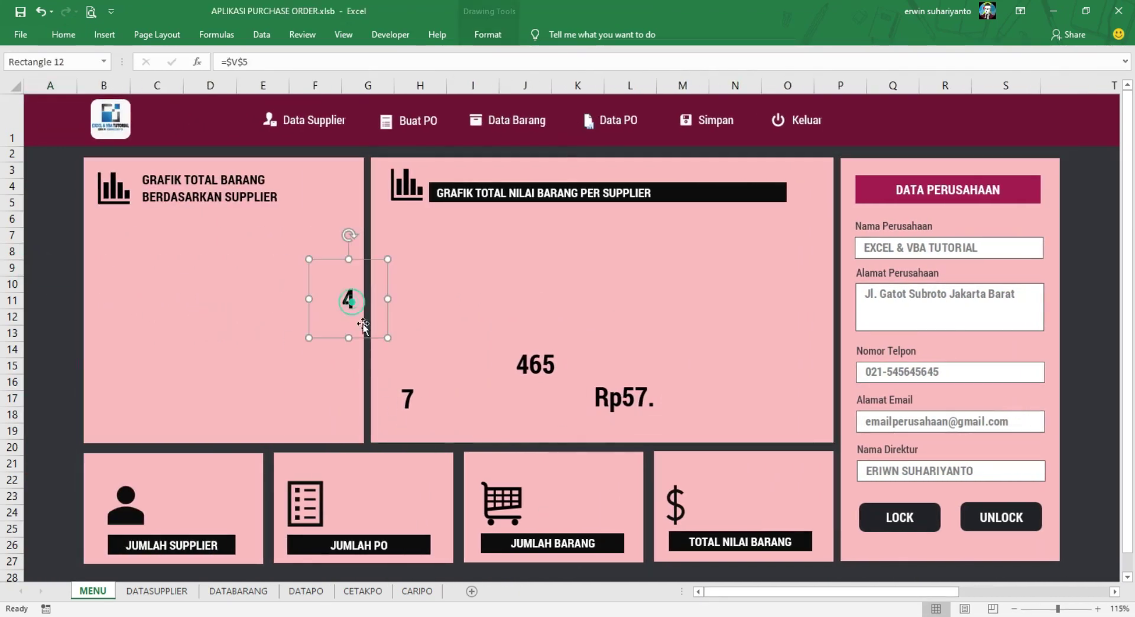
left_click(405, 397, "ctrl")
left_click(543, 363, "ctrl")
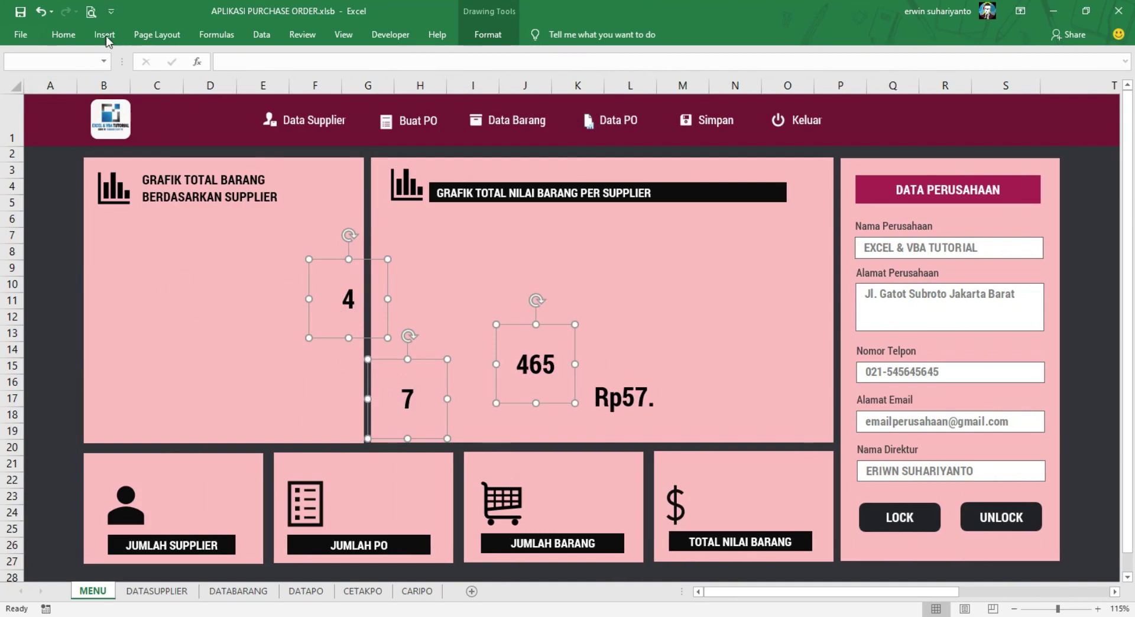
left_click(63, 34)
left_click(239, 62)
left_click(239, 62)
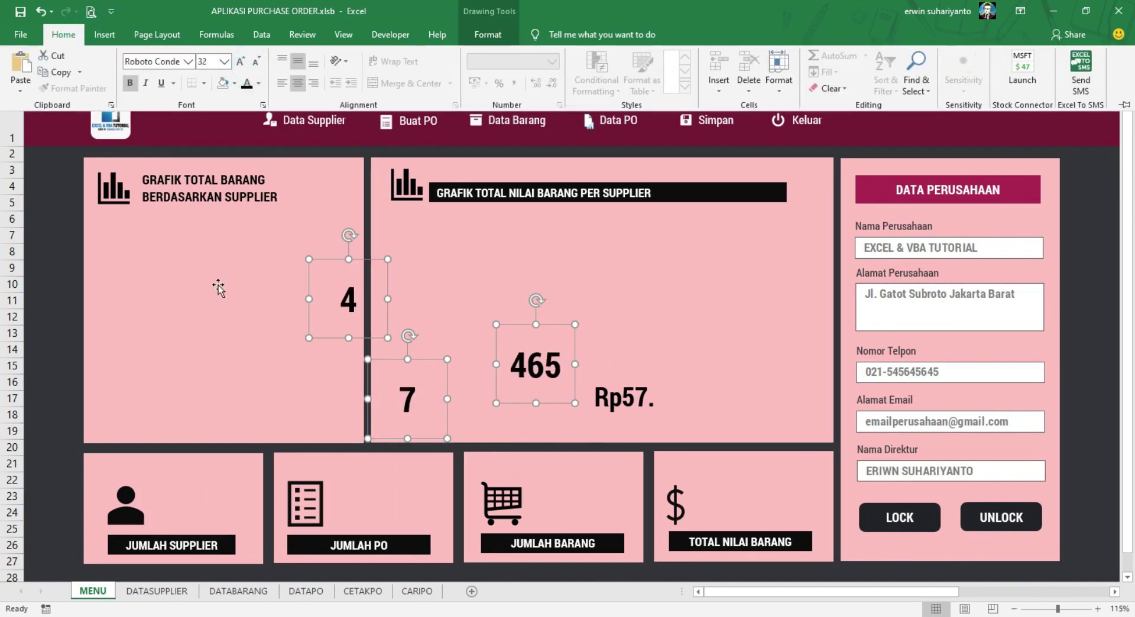
Step: Move the 4 number box into the JUMLAH SUPPLIER card
left_click(344, 310)
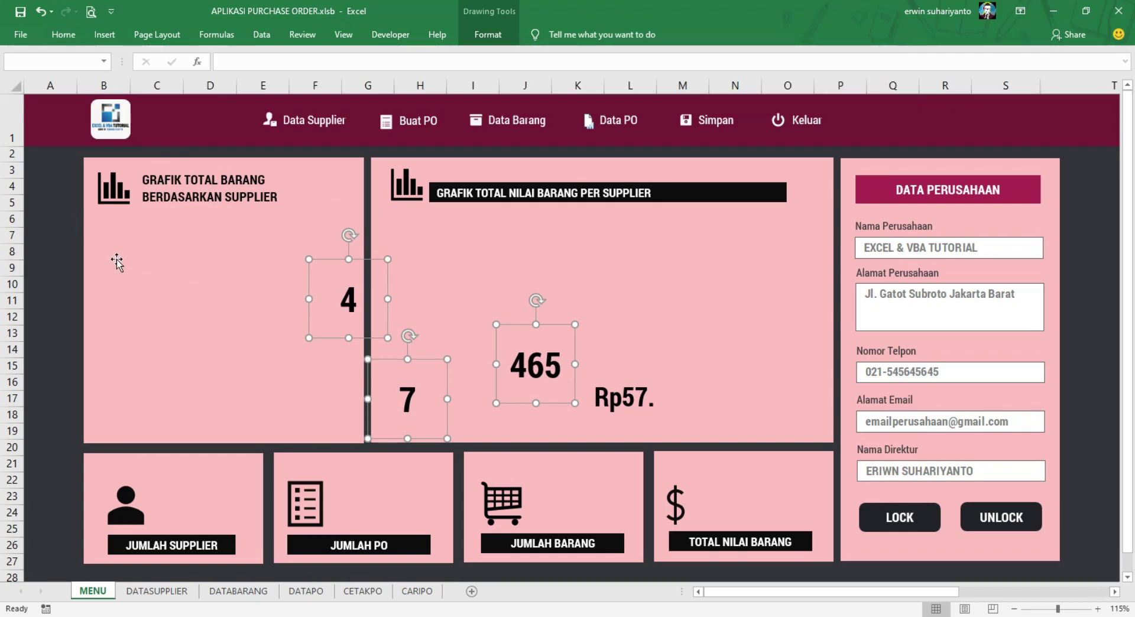
left_click(68, 251)
left_click_drag(348, 298, 199, 508)
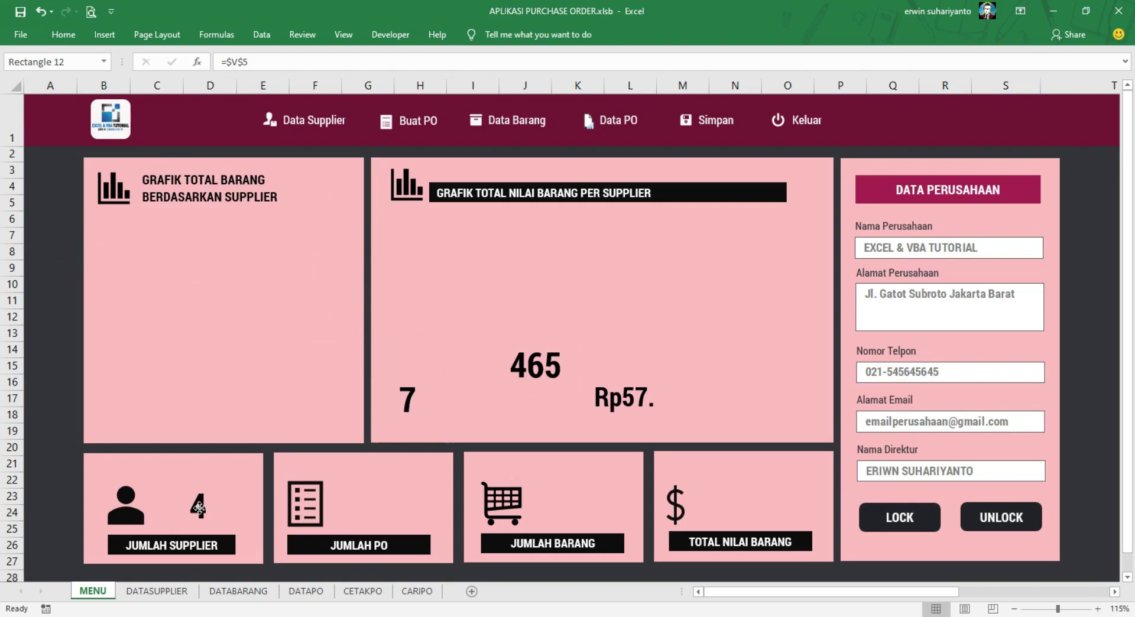
Step: Move 7 into JUMLAH PO and 465 into JUMLAH BARANG, and widen the Rp57.306.900 box
left_click_drag(407, 399, 379, 505)
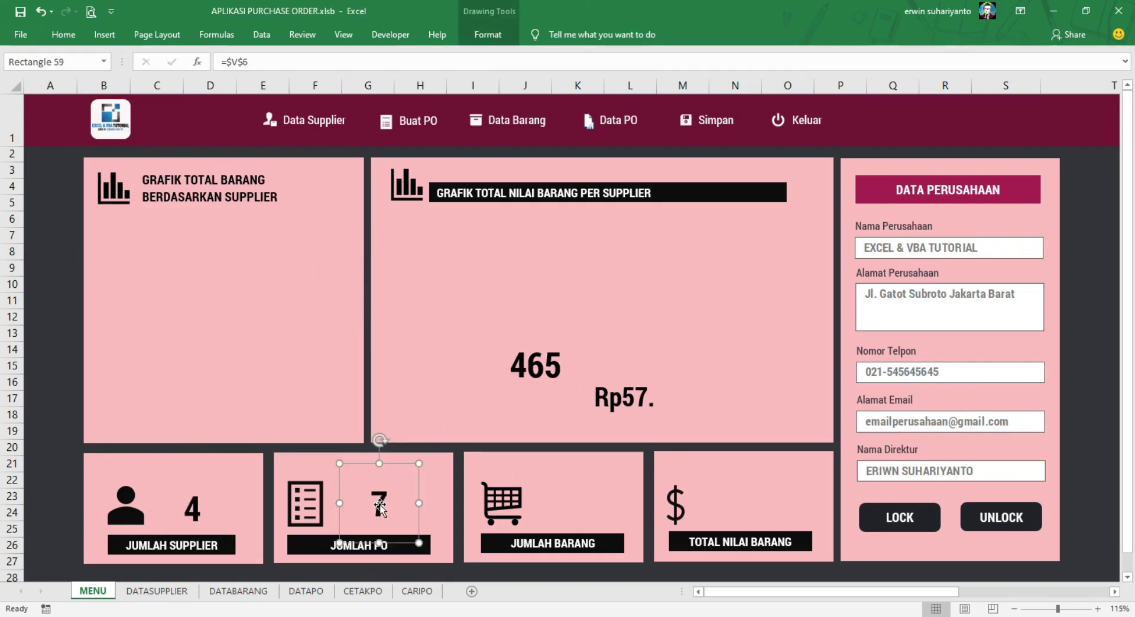
left_click_drag(550, 372, 581, 507)
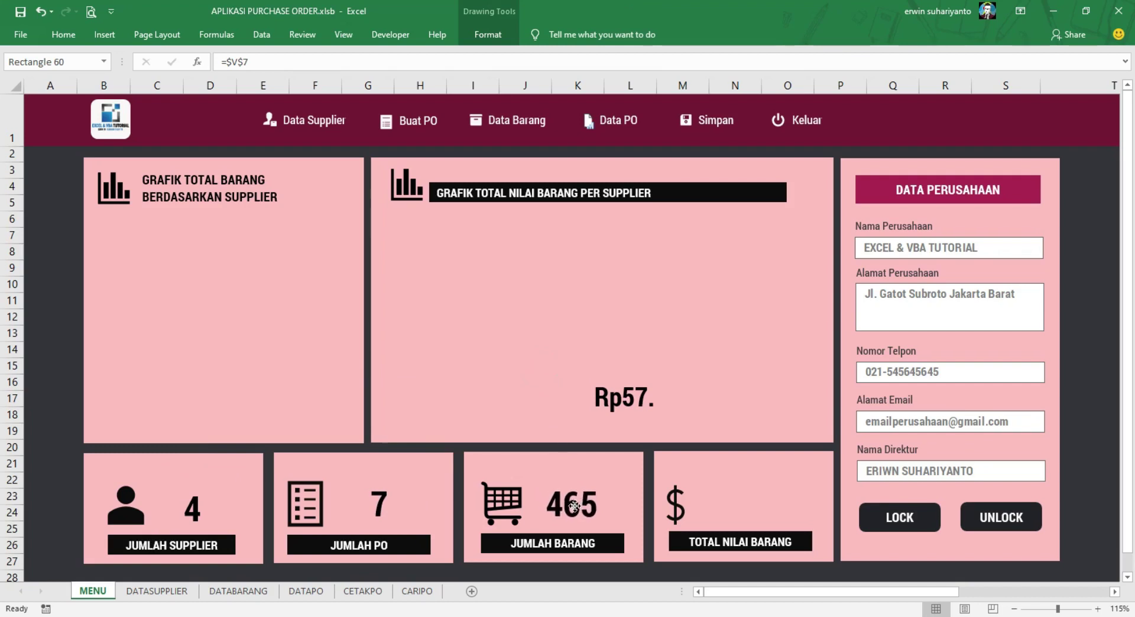
left_click(628, 402)
left_click_drag(669, 367, 789, 391)
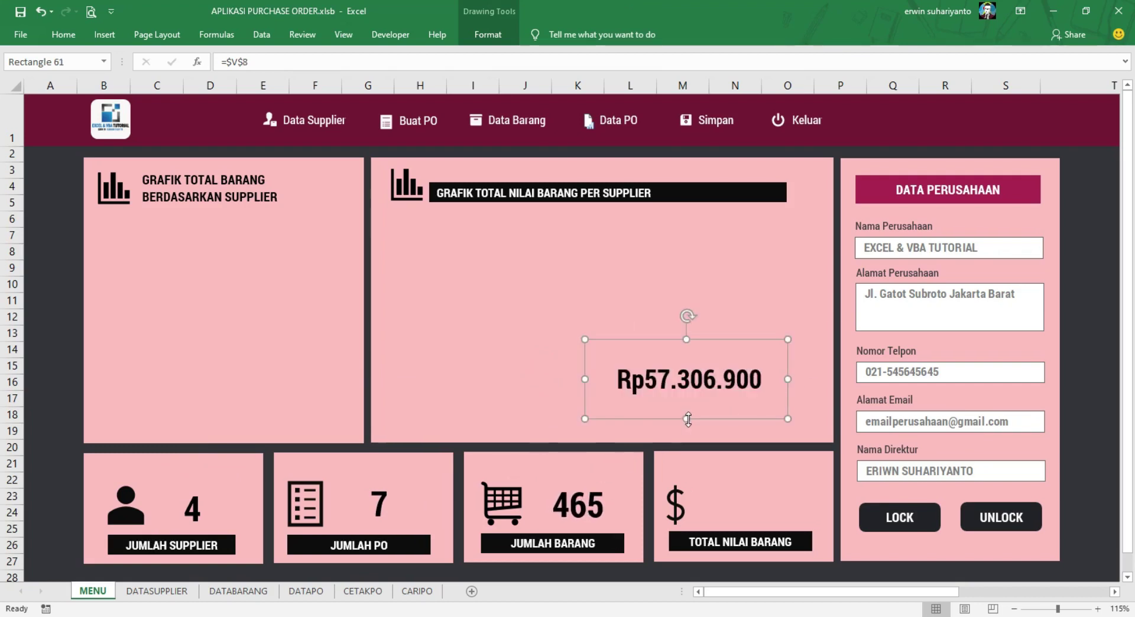
mouse_move(687, 419)
left_mouse_down()
mouse_move(688, 385)
mouse_move(781, 527)
left_mouse_up()
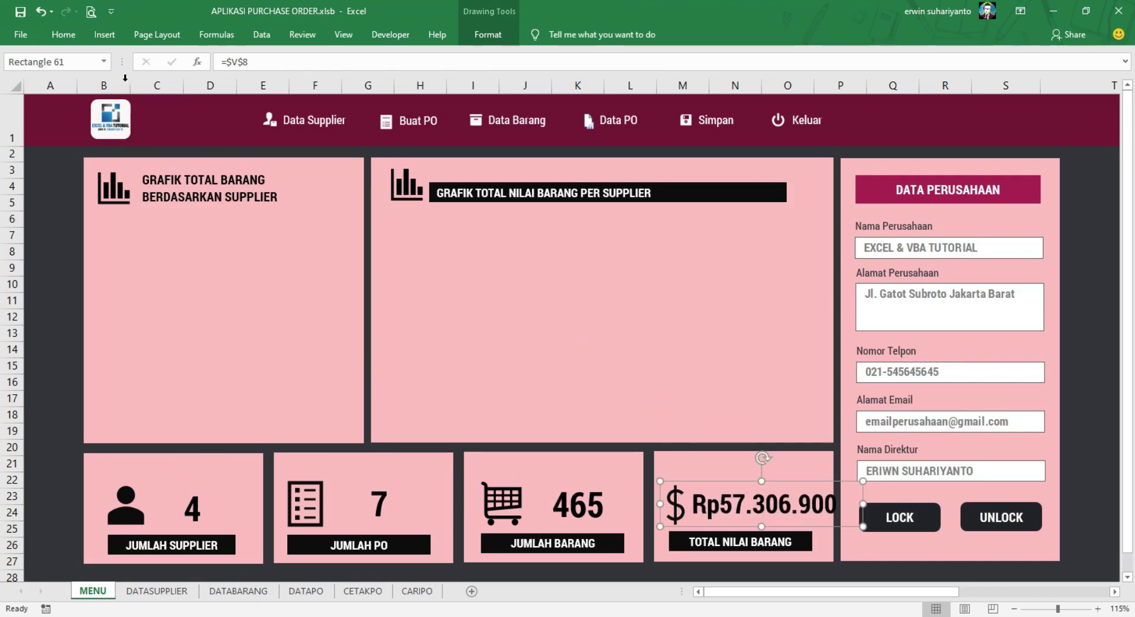
Step: Shrink the Rp57.306.900 text to size 16 and fit it into the TOTAL NILAI BARANG card
left_click(64, 34)
left_click(252, 62)
left_click(252, 62)
left_click(252, 63)
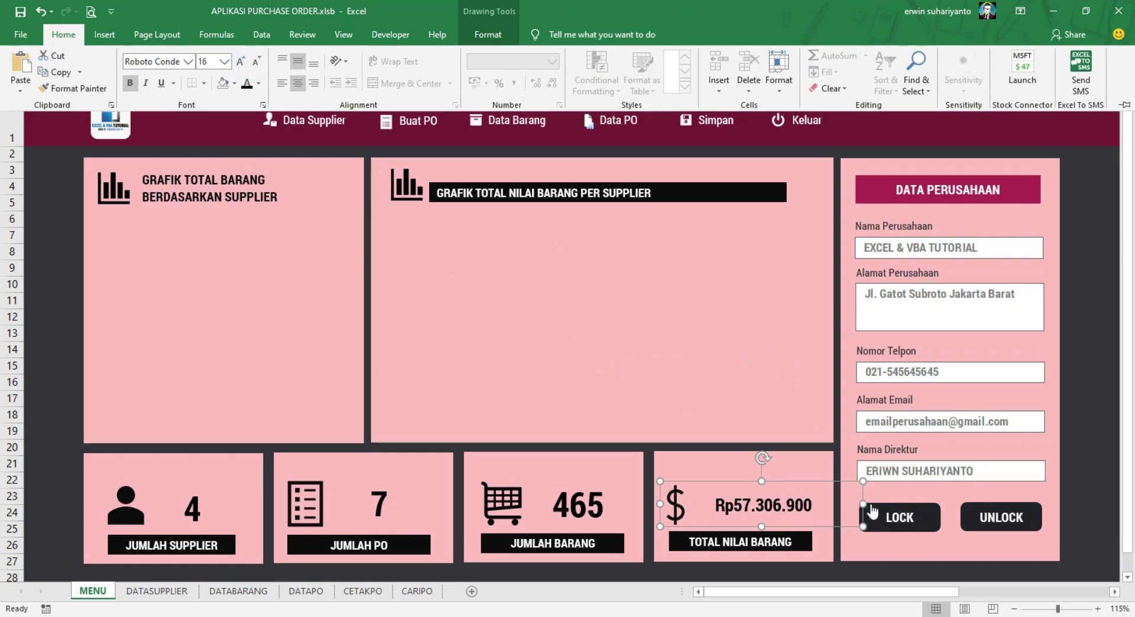
left_click(822, 509)
left_click_drag(864, 504, 815, 507)
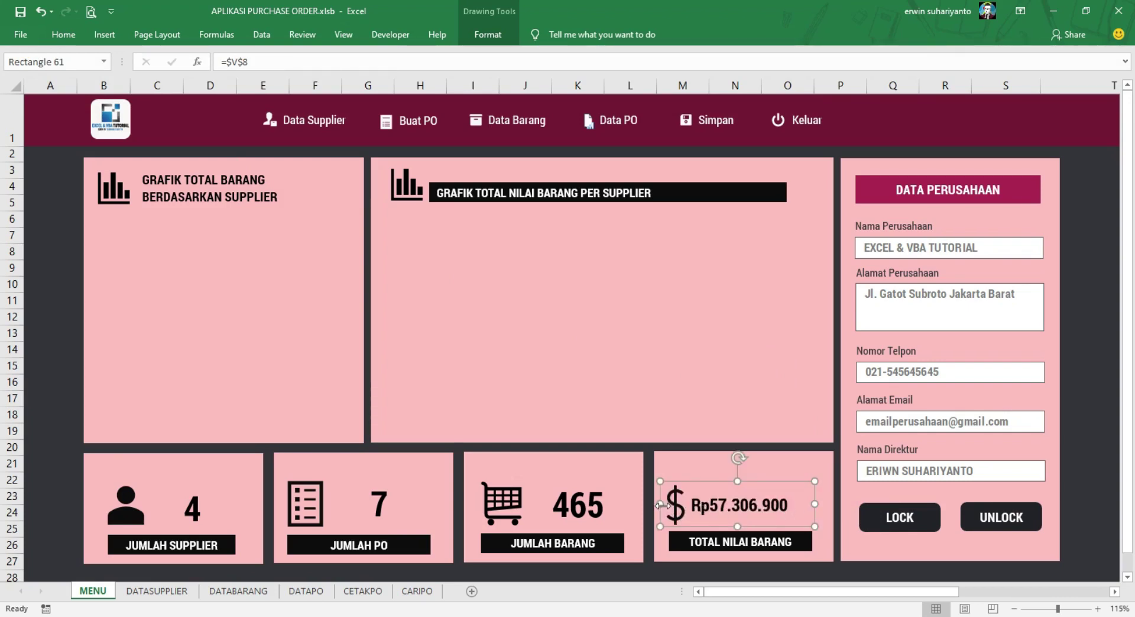
left_click_drag(698, 485, 714, 482)
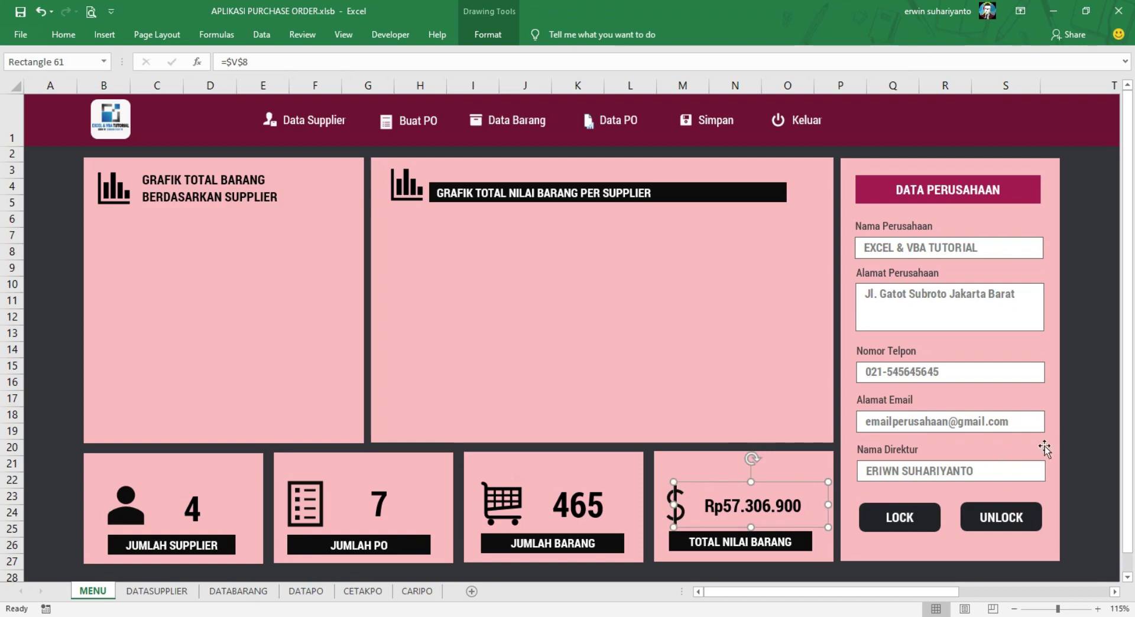
left_click(1080, 432)
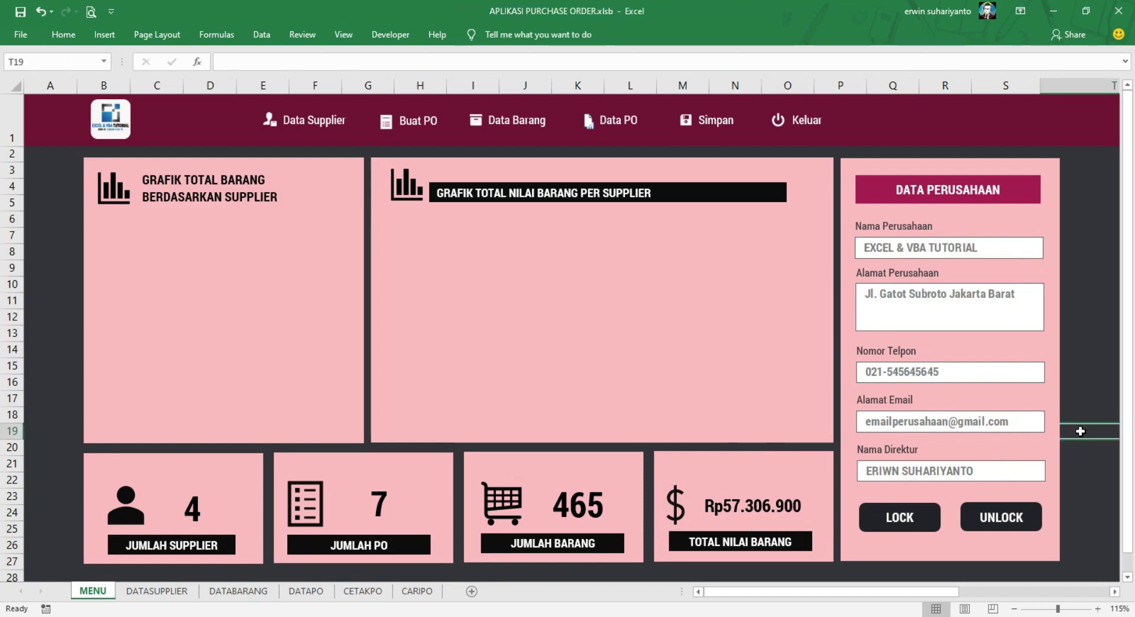
Step: Nudge the 7 slightly right within the JUMLAH PO card
left_click(384, 501)
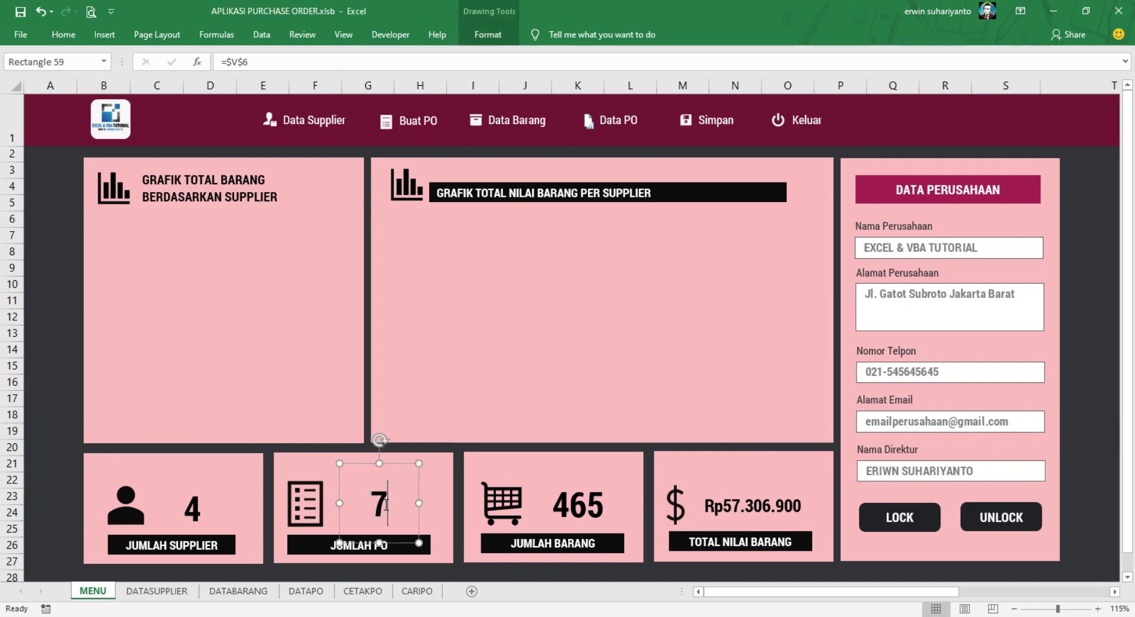
left_click_drag(379, 498, 388, 497)
left_click(1087, 333)
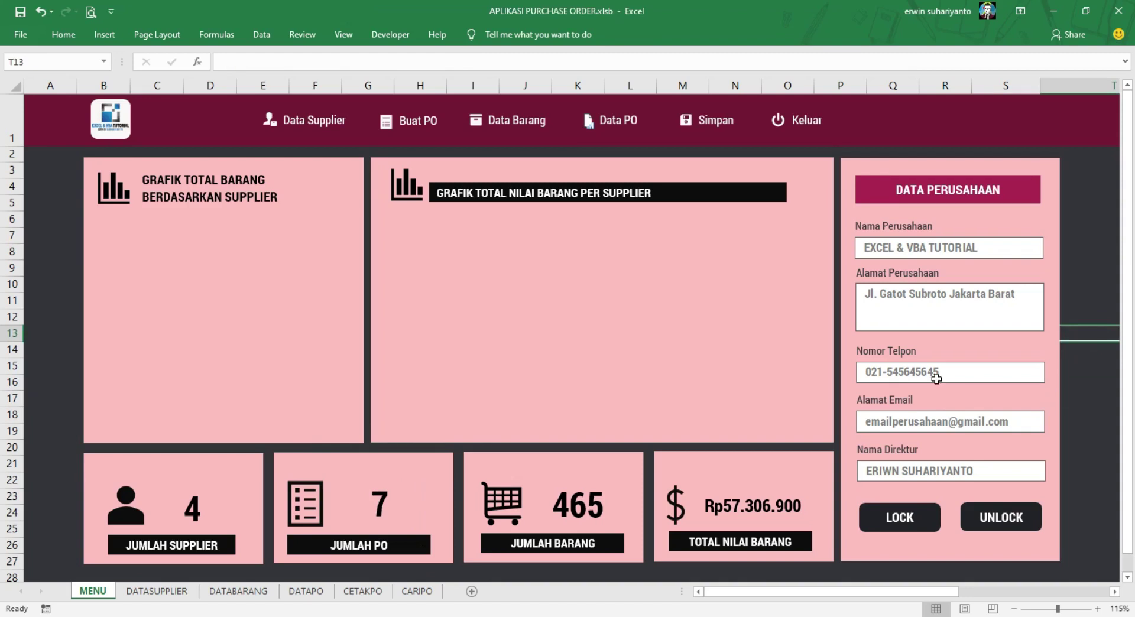
scroll(937, 378, "down", 1, "ctrl")
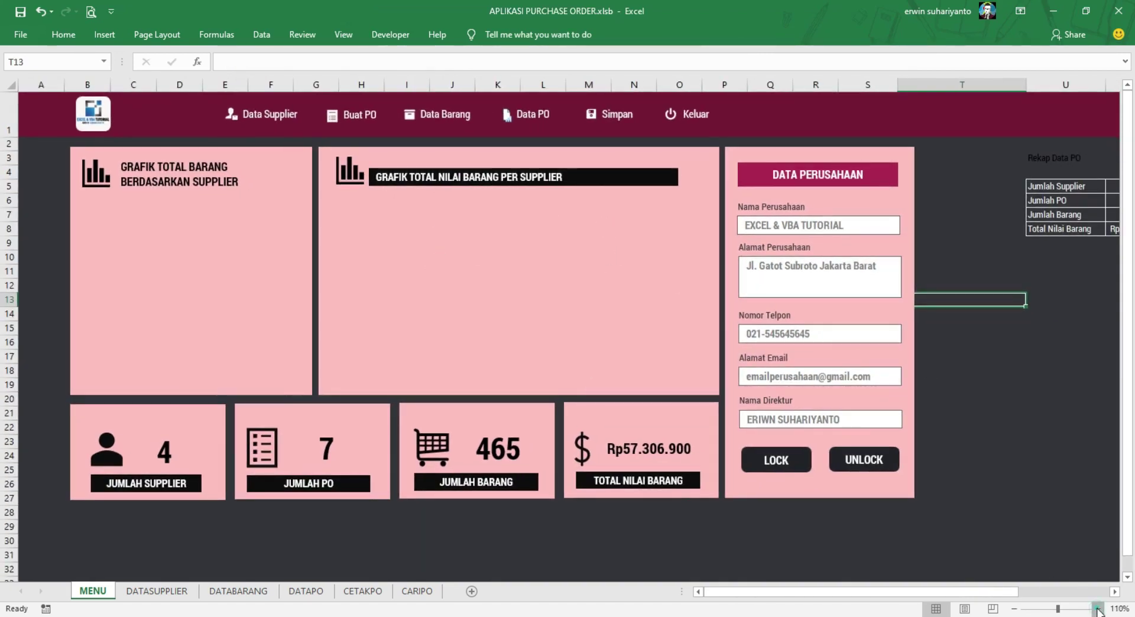
left_click(1013, 609)
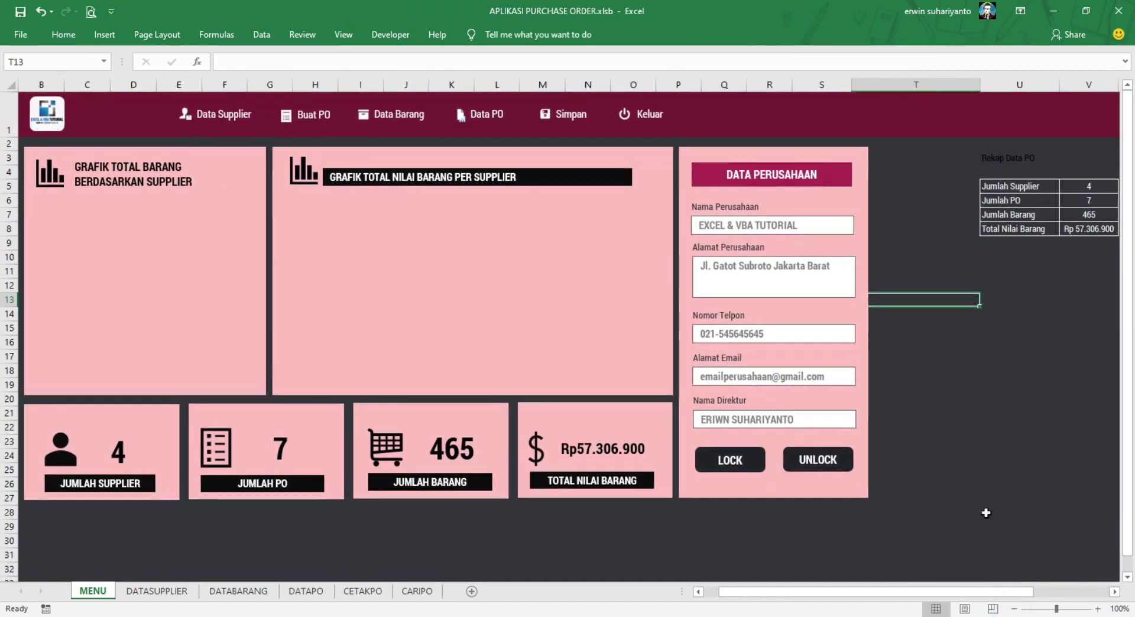
left_click_drag(952, 592, 937, 591)
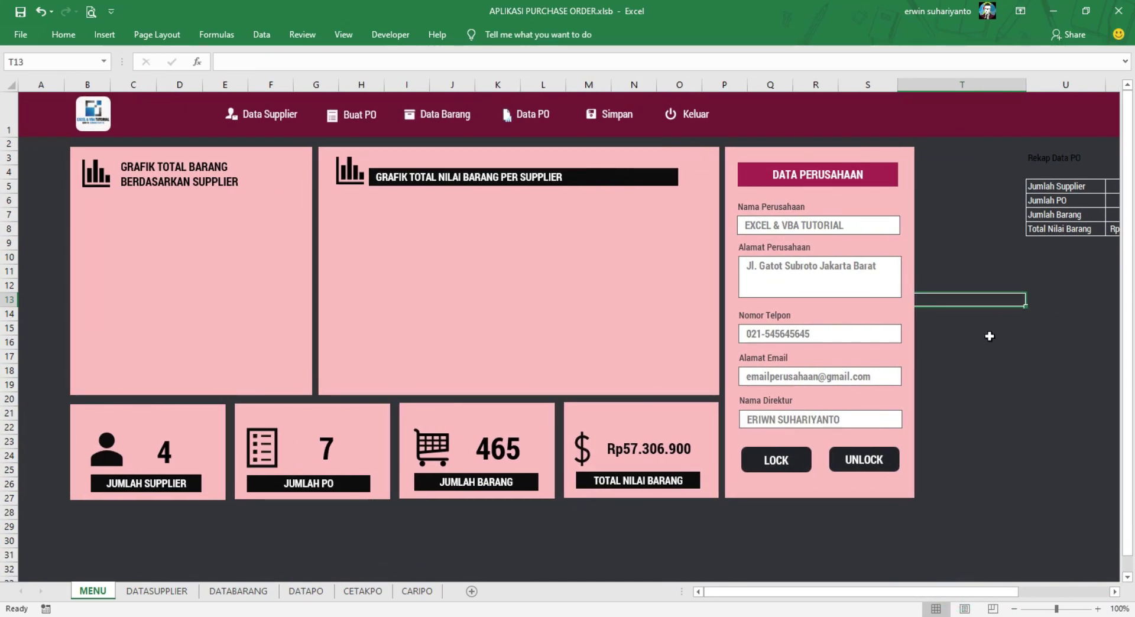
left_click(914, 335)
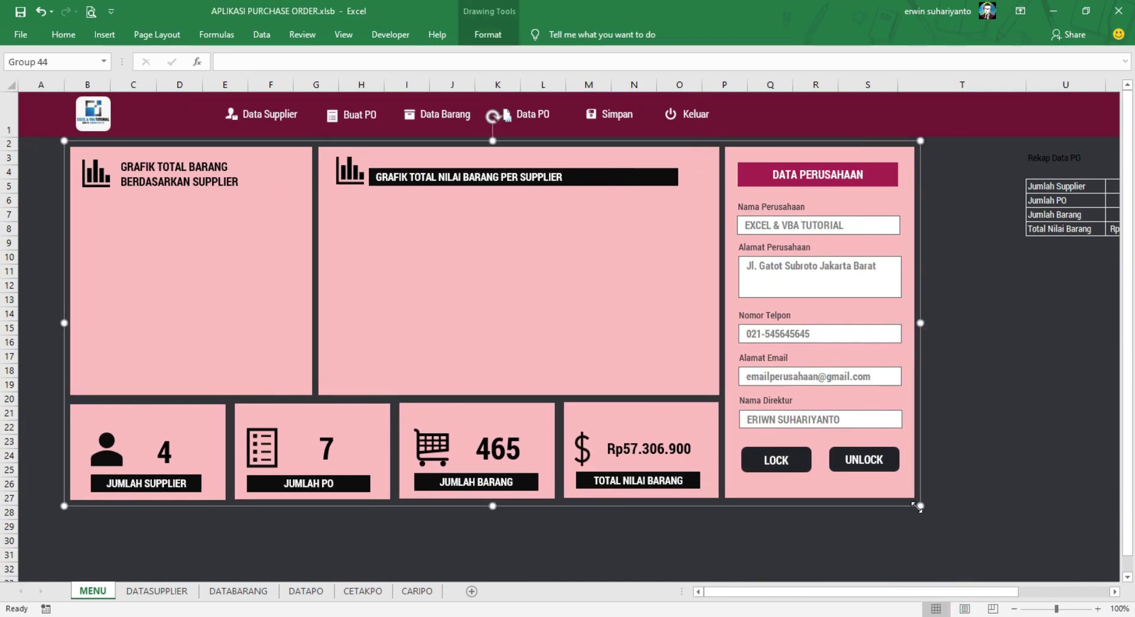
left_click(972, 456)
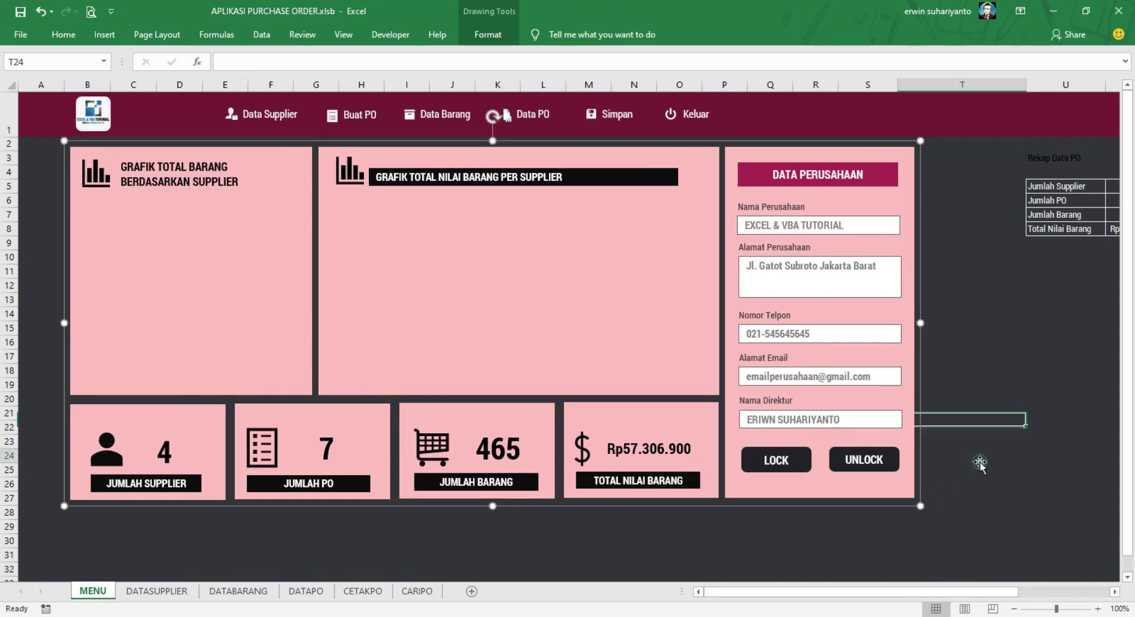
left_click(894, 495)
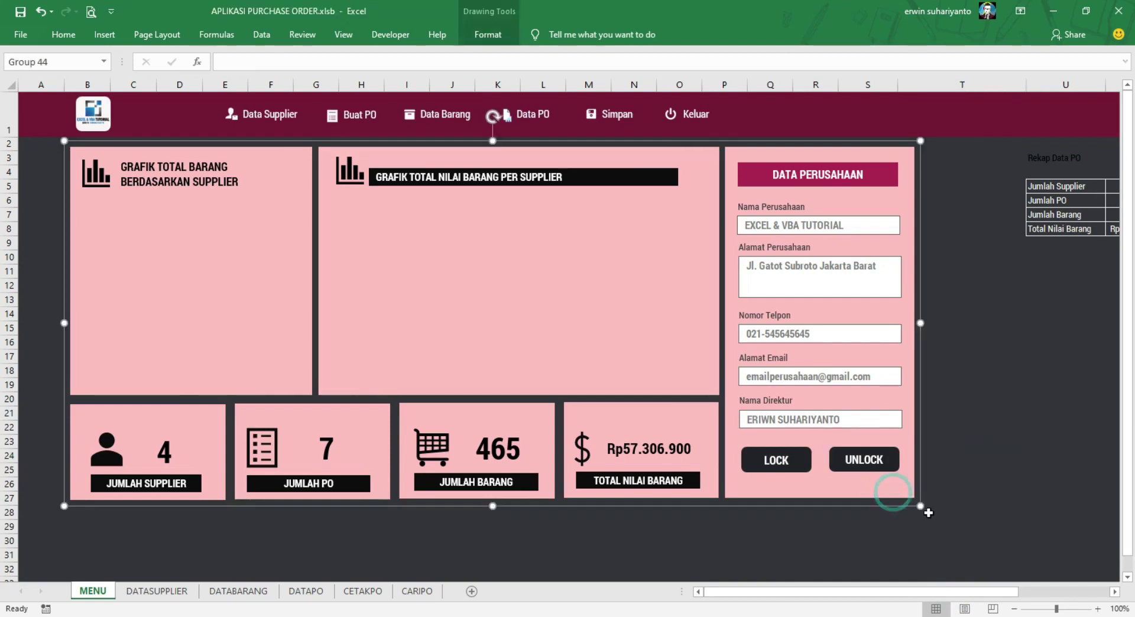
left_click(66, 36)
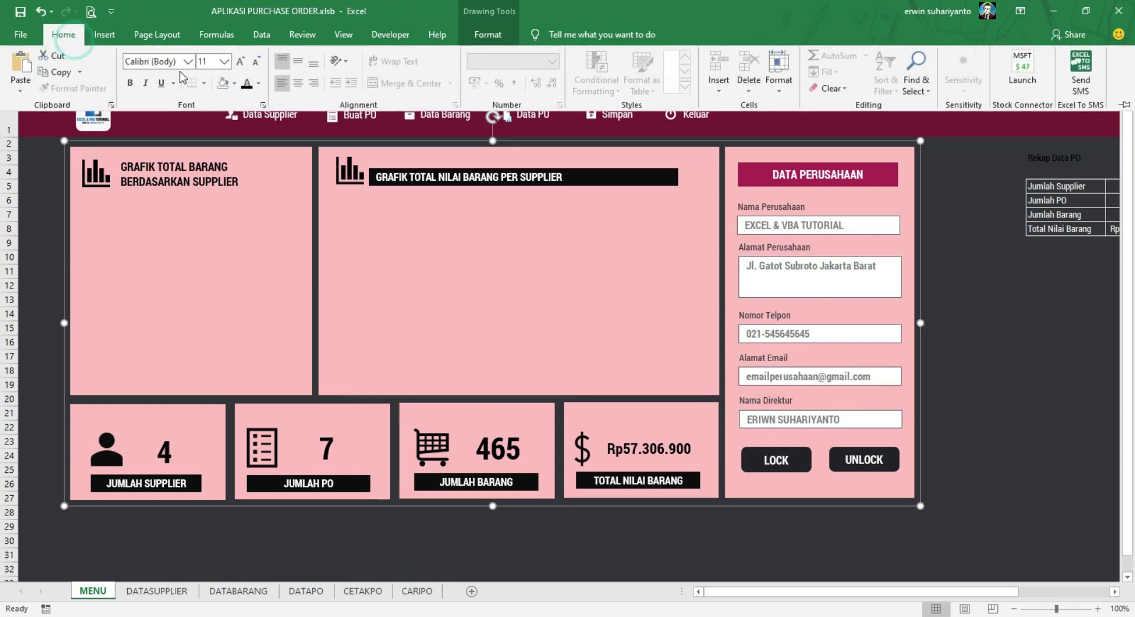
left_click(237, 62)
left_click(253, 65)
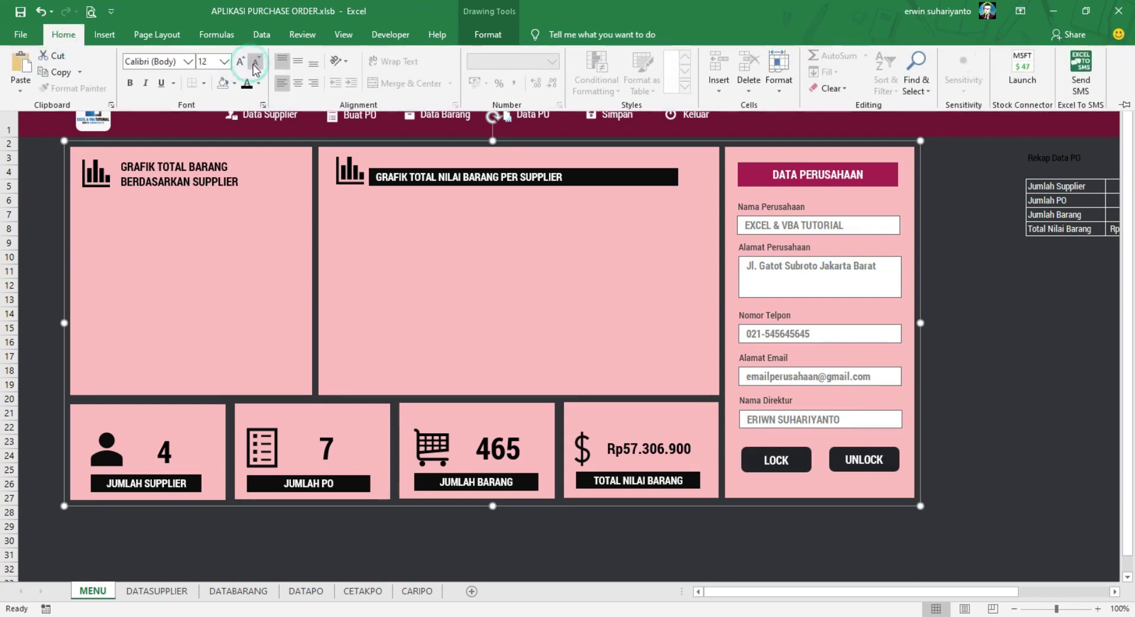
left_click(977, 288)
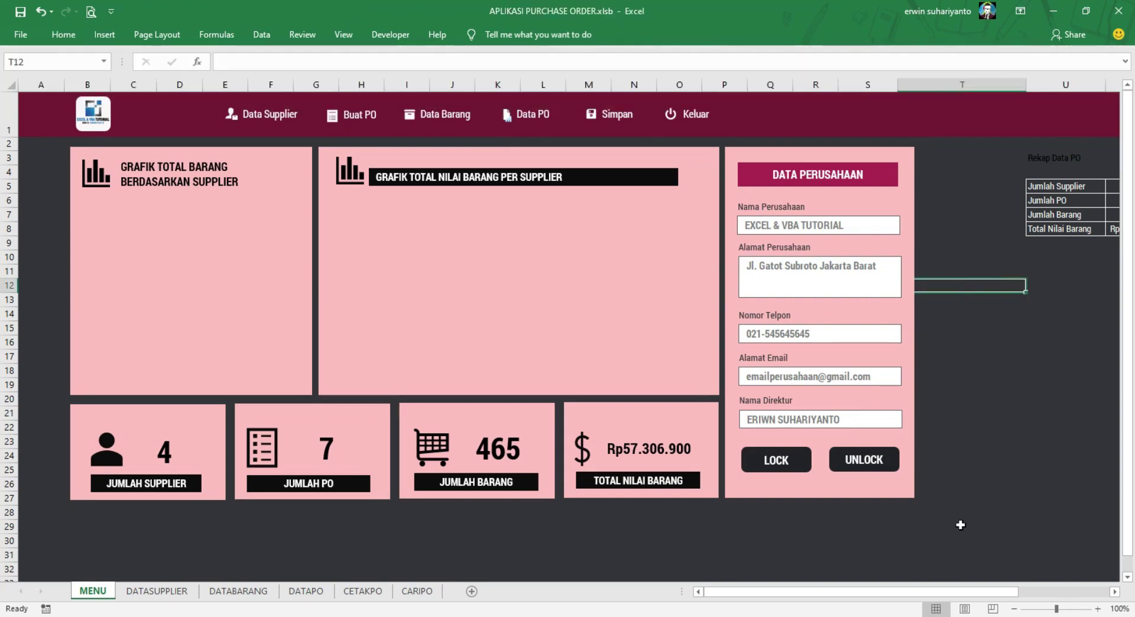
left_click(915, 494)
Step: Try stretching and shifting the dashboard group, then undo the layout change
left_click_drag(921, 504, 971, 541)
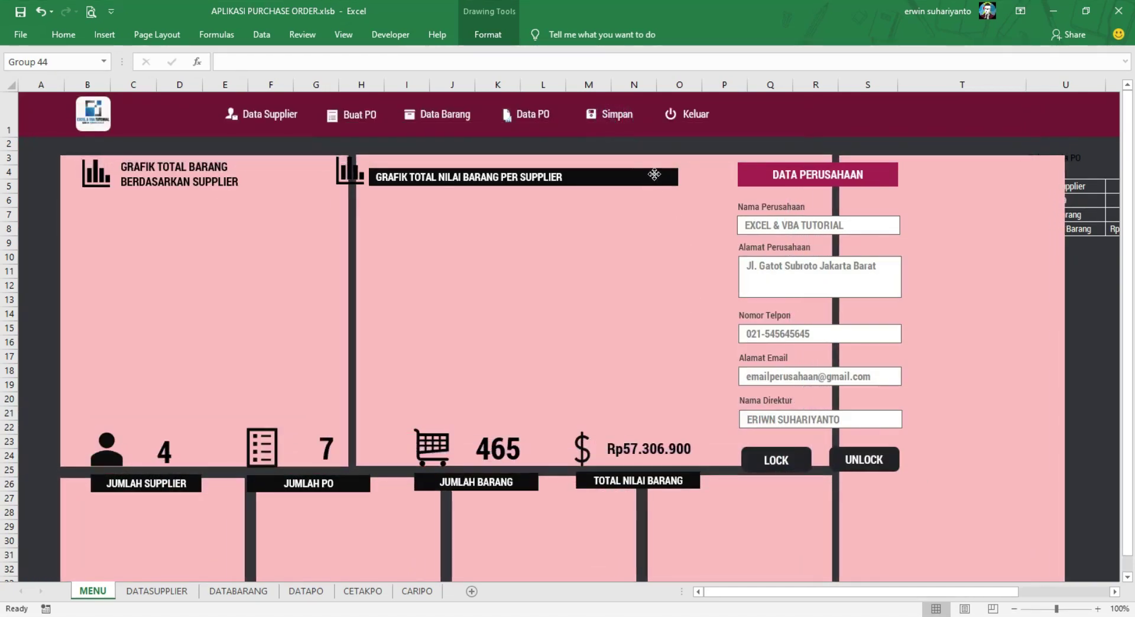
mouse_move(649, 170)
left_mouse_down()
mouse_move(652, 161)
mouse_move(624, 160)
left_mouse_up()
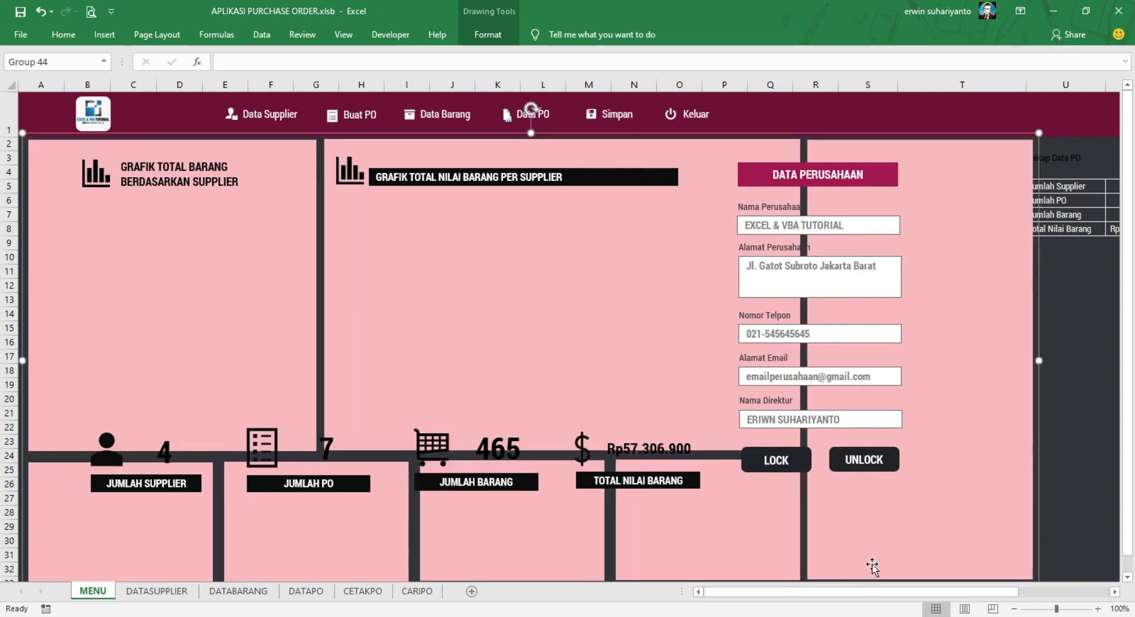
left_click(1067, 359)
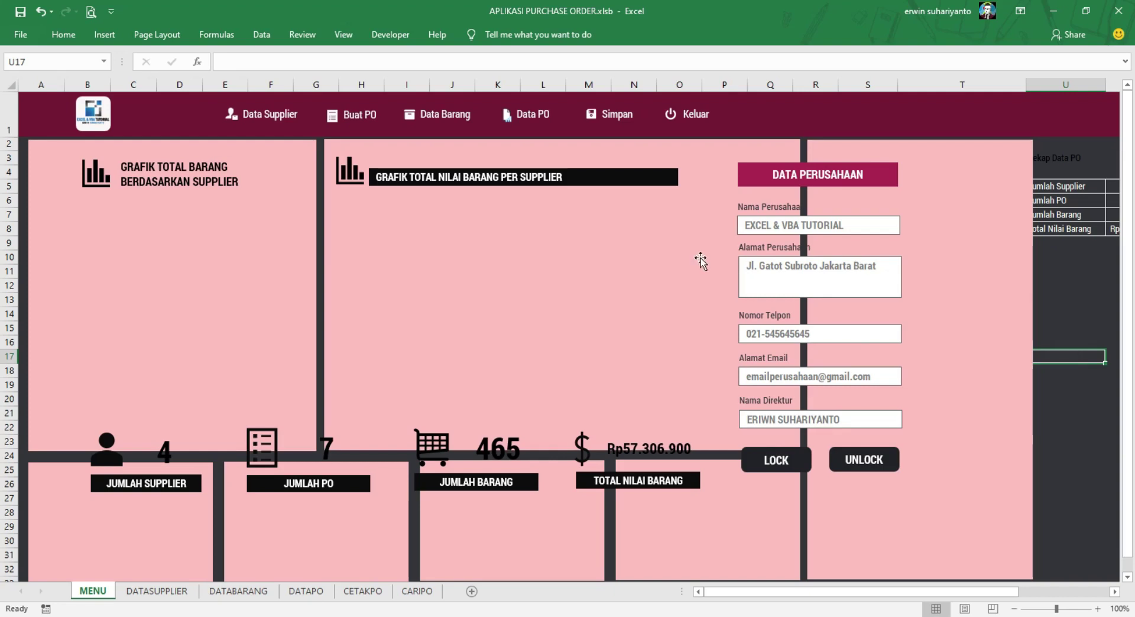
key("ctrl+z")
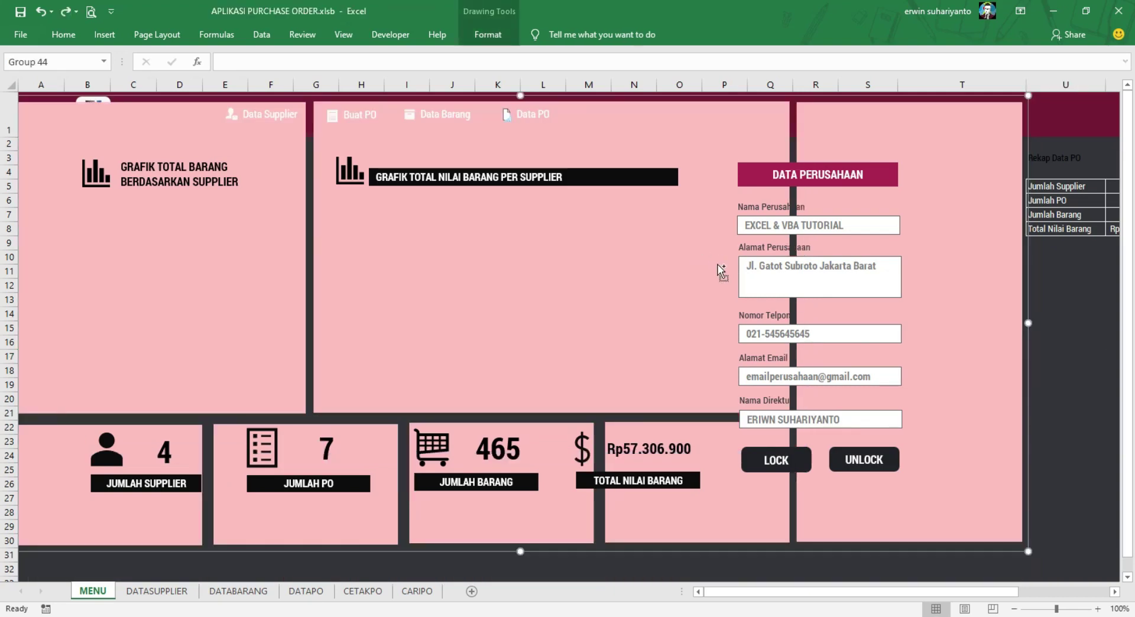
left_click(1007, 275)
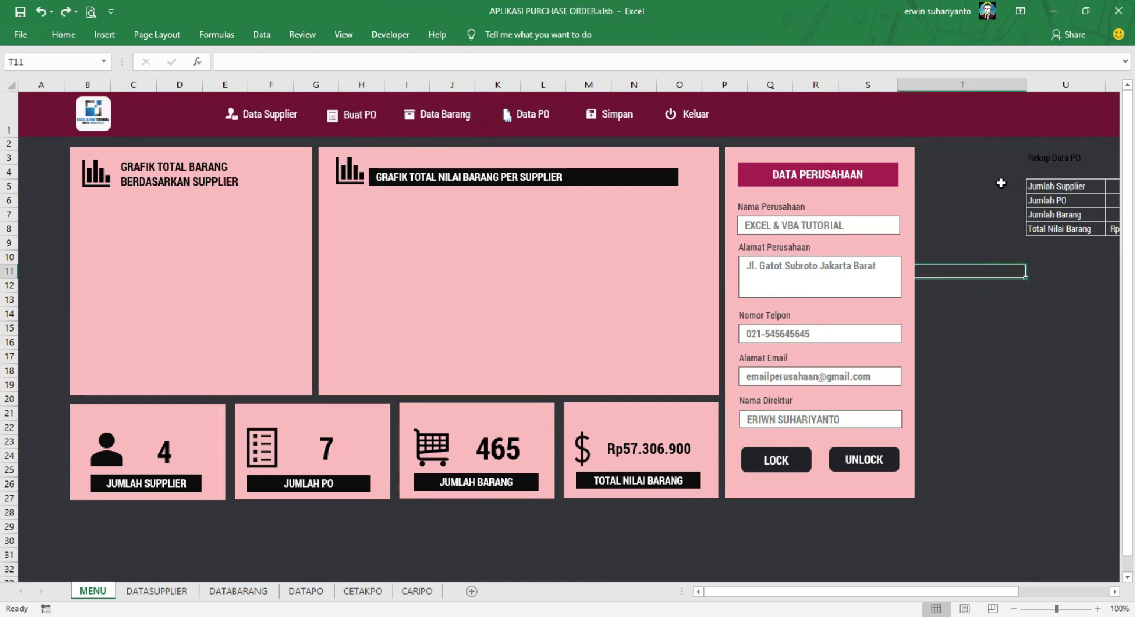
Step: At 110% zoom, AutoFit column V so Total Nilai Barang shows Rp 57.306.900
left_click(1097, 609)
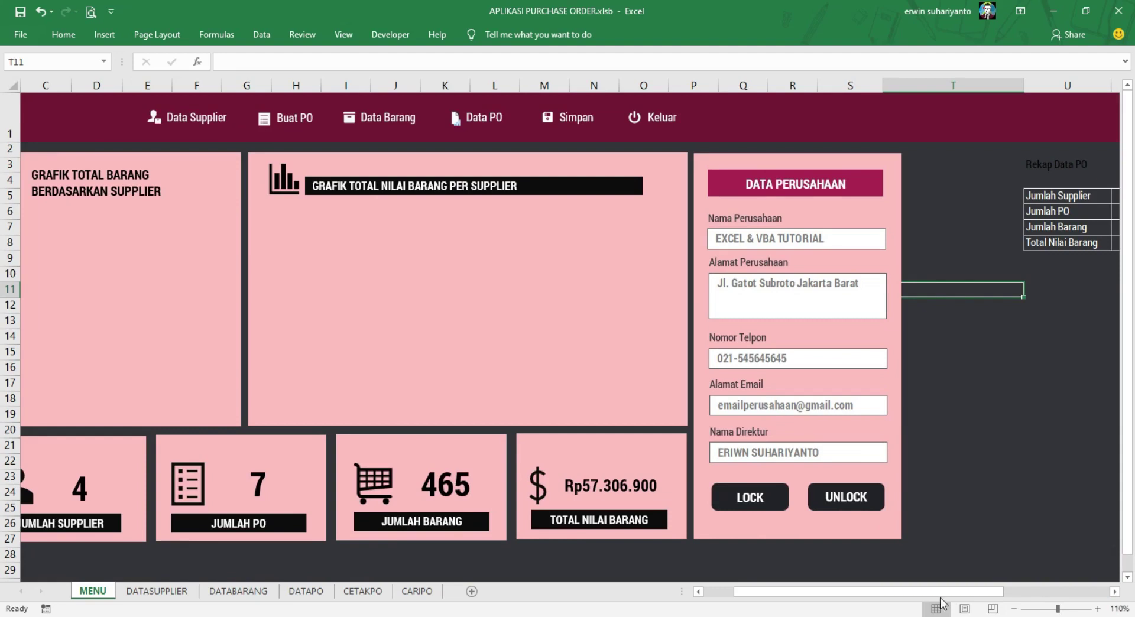
left_click_drag(938, 592, 795, 600)
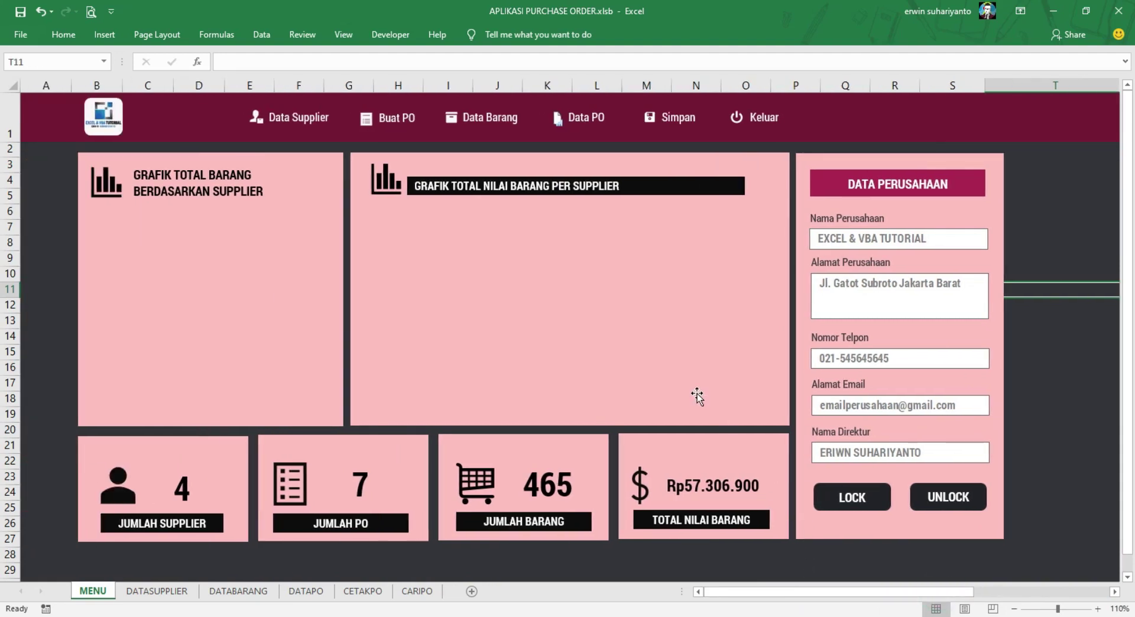
left_click(1049, 356)
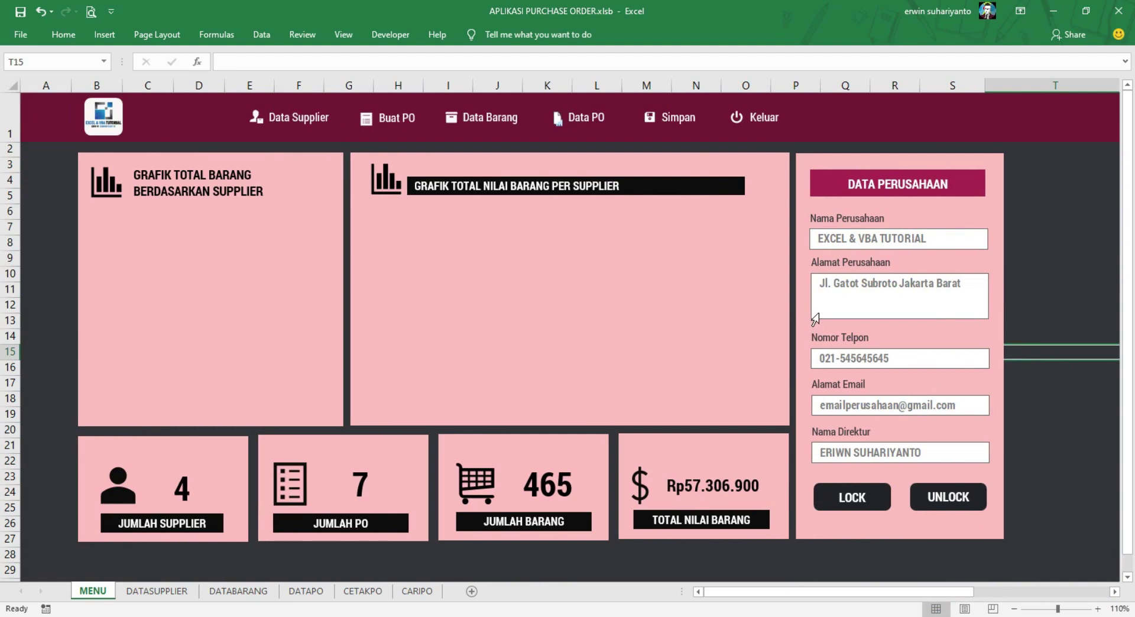
left_click(1030, 462)
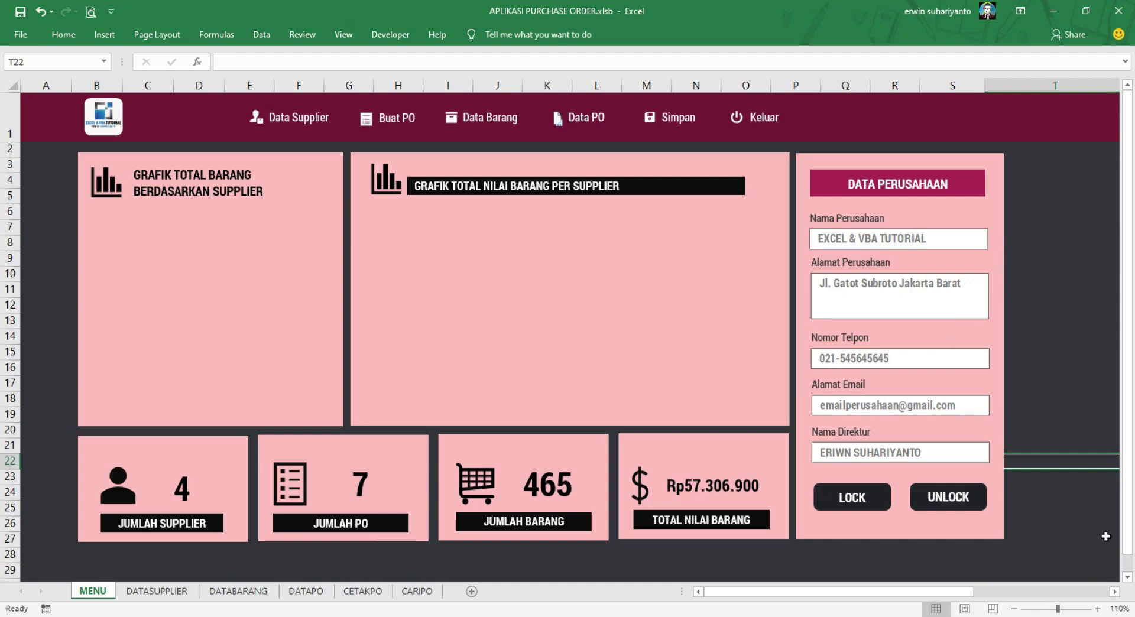
scroll(1114, 592, "right", 4)
left_click(1055, 342)
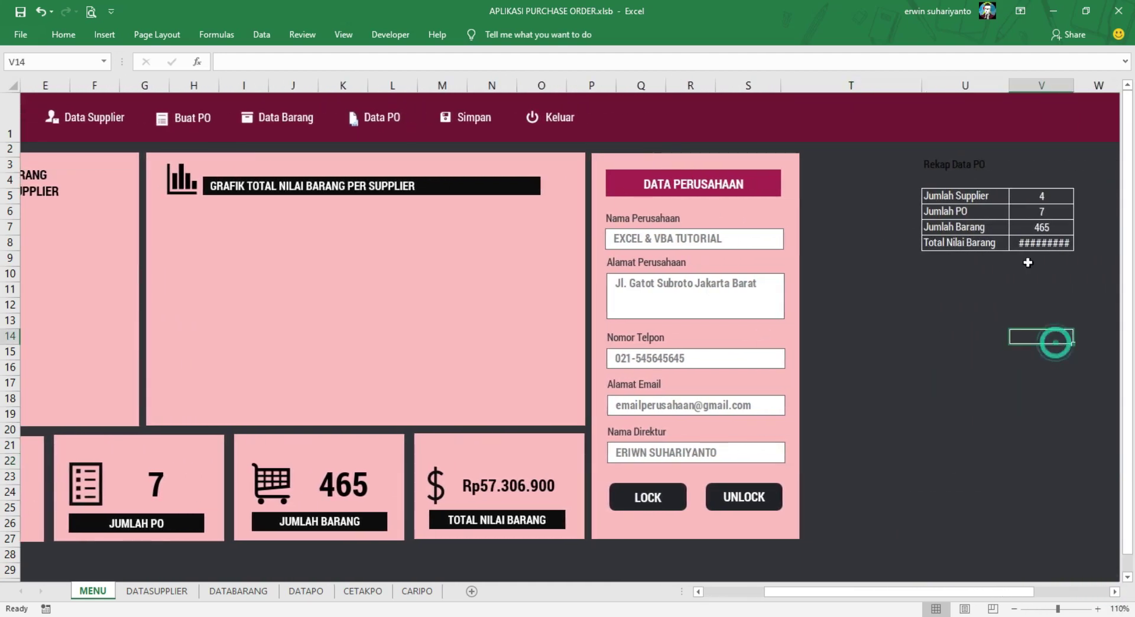
double_click(1075, 85)
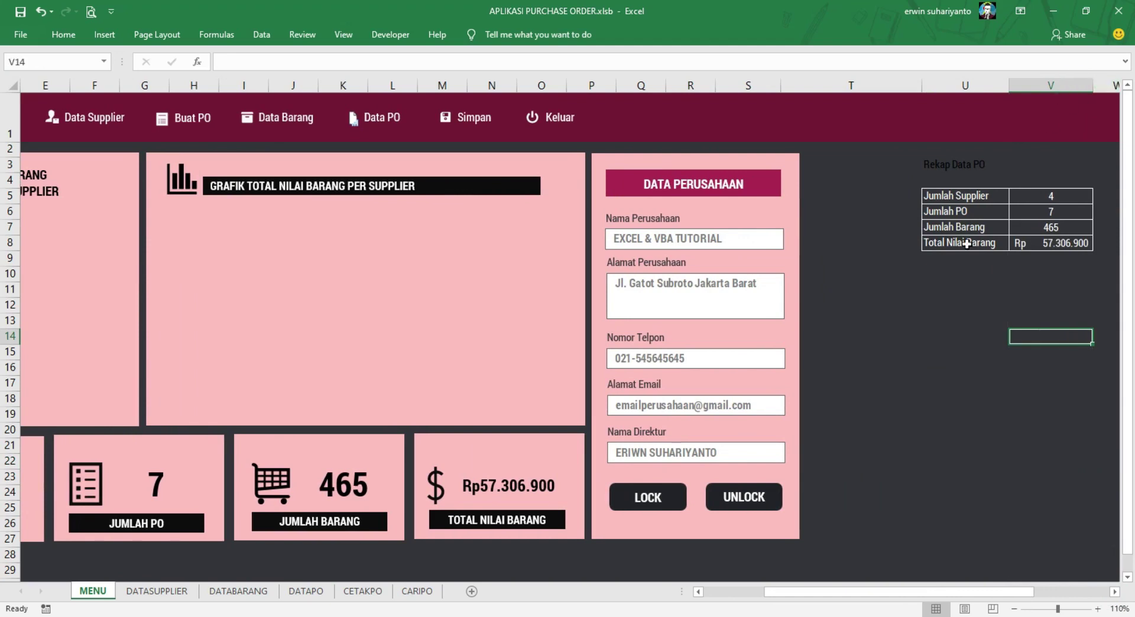
Step: Go to the DATASUPPLIER sheet and inspect the SUMIF formulas in G4:G7 and H5
left_click(292, 592)
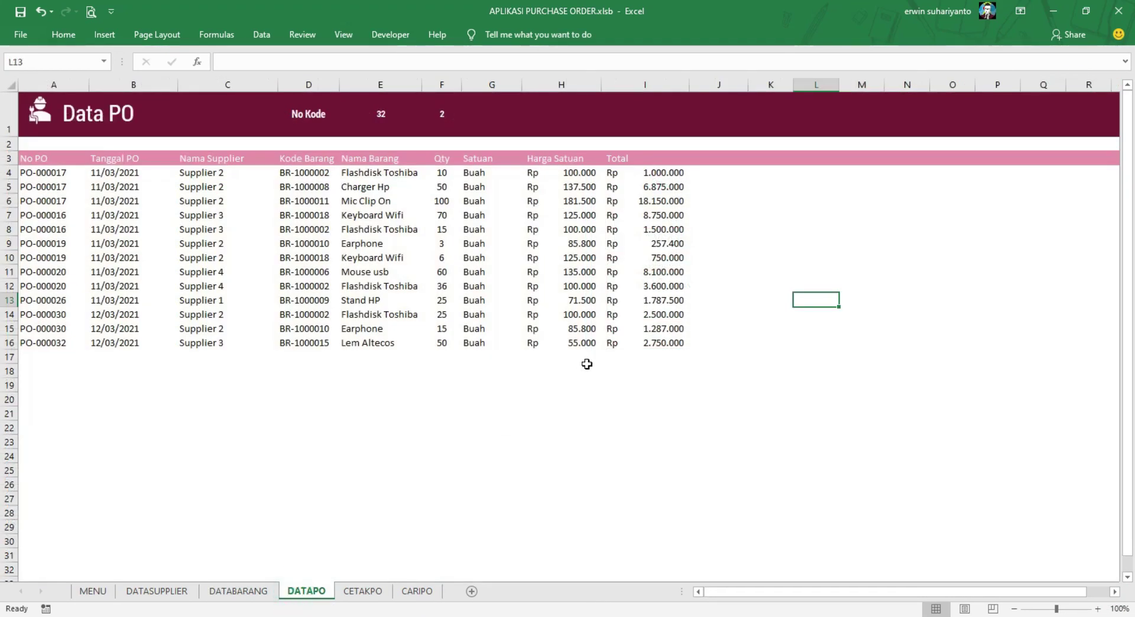
left_click(156, 592)
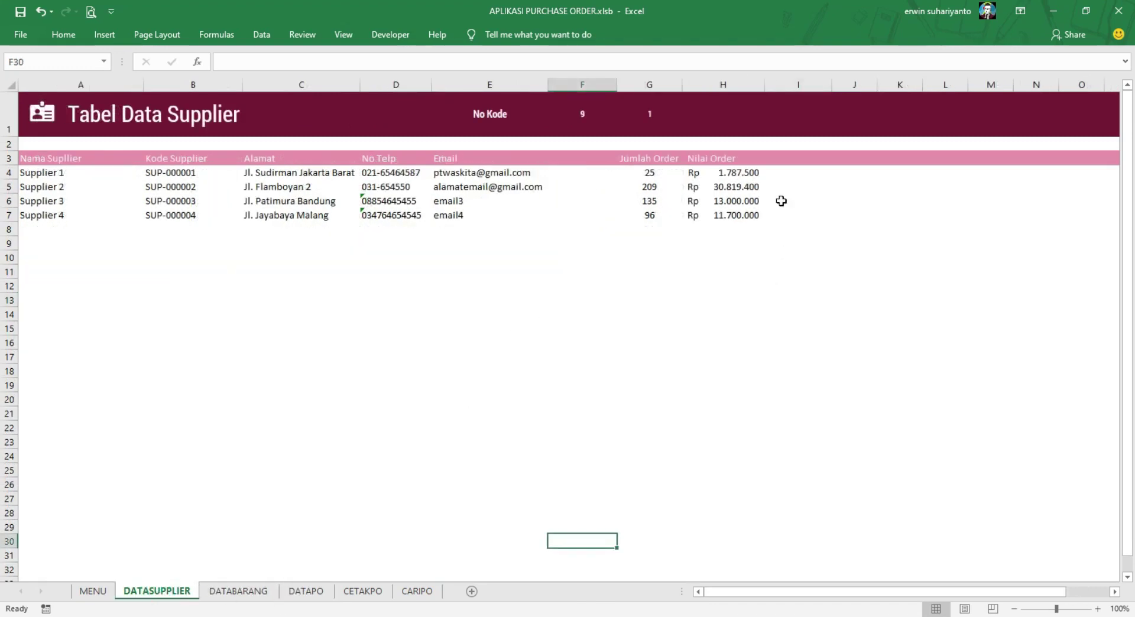
left_click(747, 187)
left_click(658, 173)
left_click(658, 187)
left_click(651, 216)
left_click(649, 201)
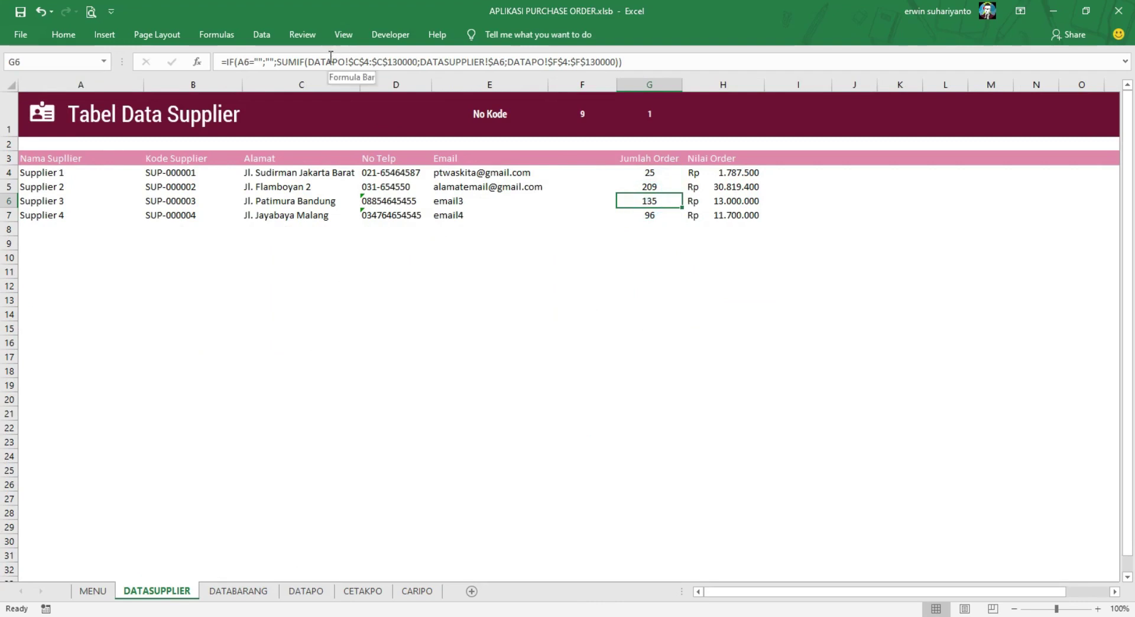
left_click(640, 171)
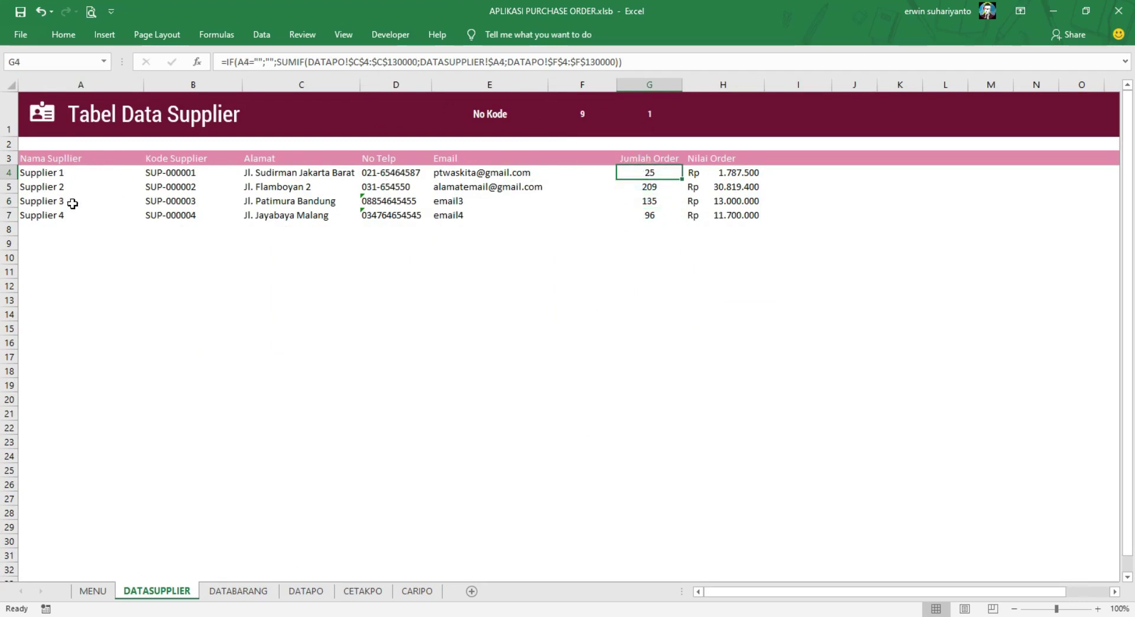
Step: Check whether the Jumlah Order and Nilai Order formulas continue below the table, down to H15
left_click(51, 230)
left_click(656, 230)
left_click(650, 272)
left_click(655, 320)
left_click(657, 369)
left_click(733, 237)
left_click(684, 324)
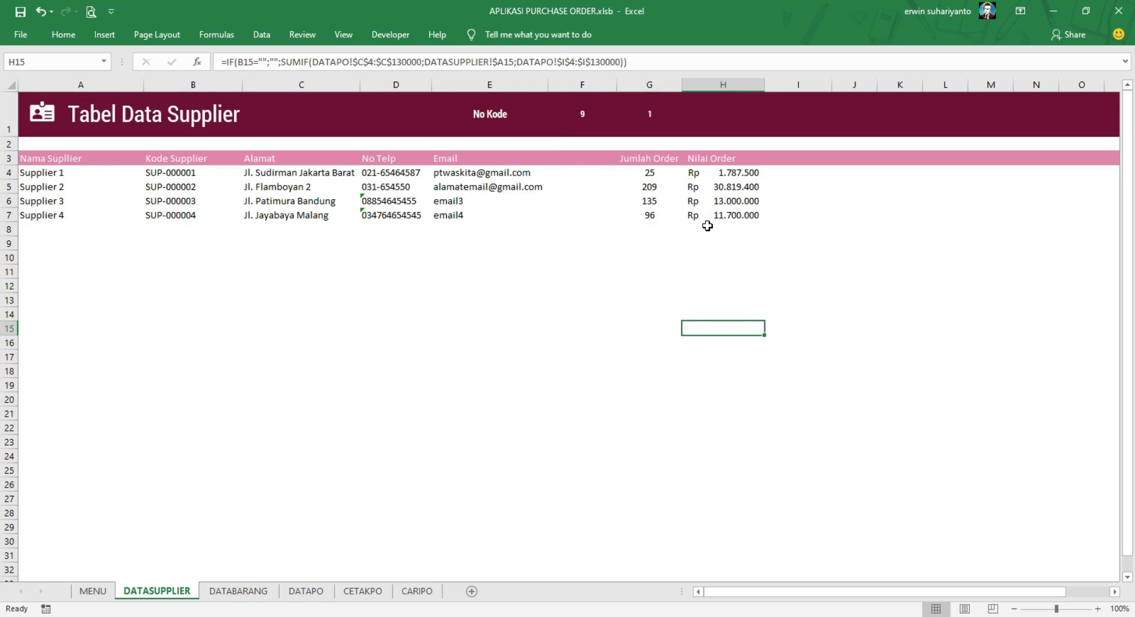
Step: Insert a clustered column chart of Jumlah Order G4:G7 and move it below the table
left_click_drag(656, 171, 651, 218)
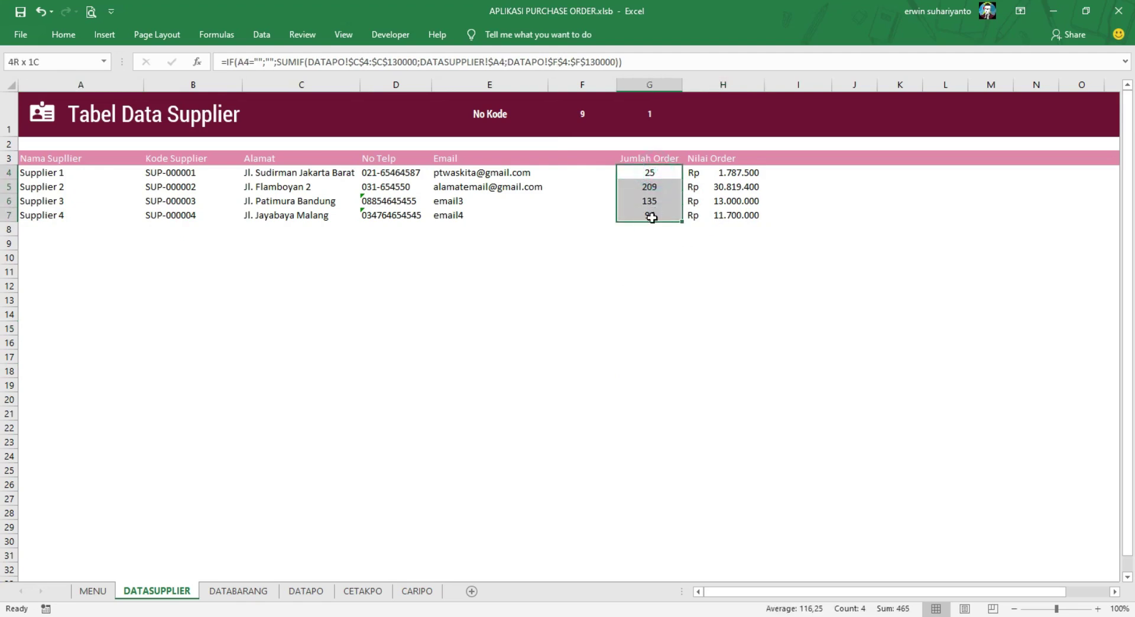
left_click_drag(655, 175, 651, 217)
left_click_drag(654, 172, 650, 217)
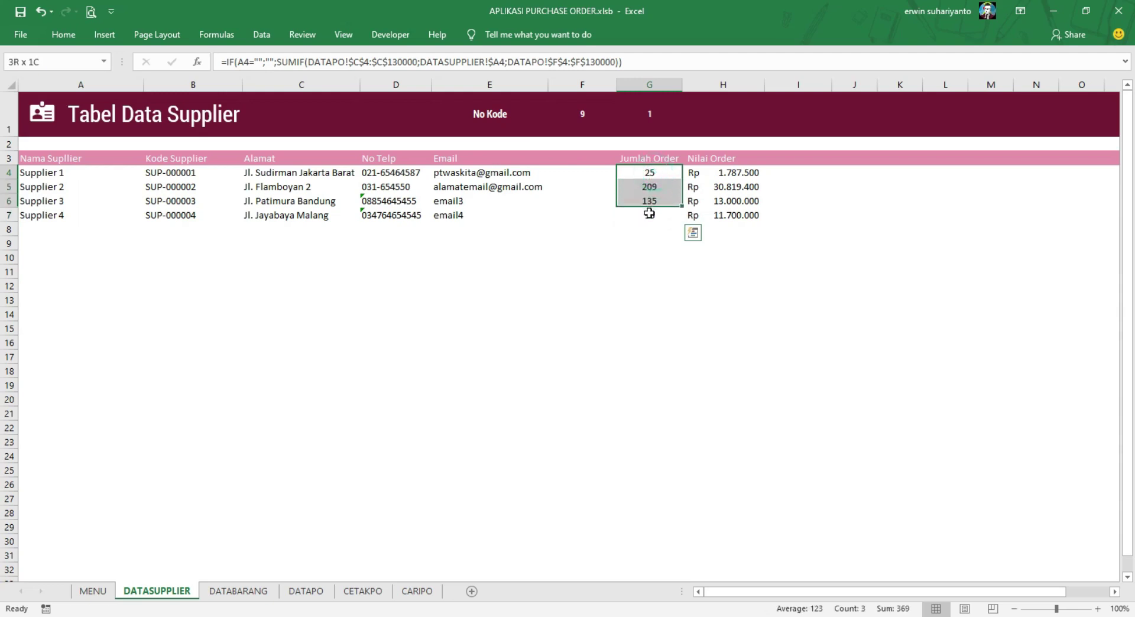
left_click(106, 35)
left_click(502, 59)
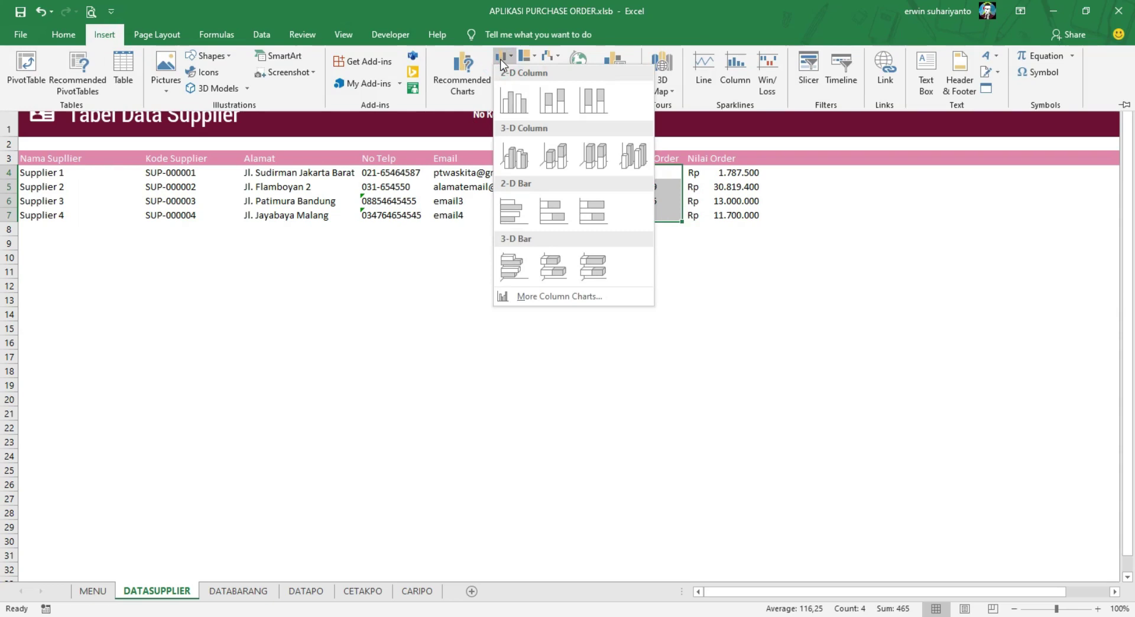
left_click(514, 100)
left_click(518, 242)
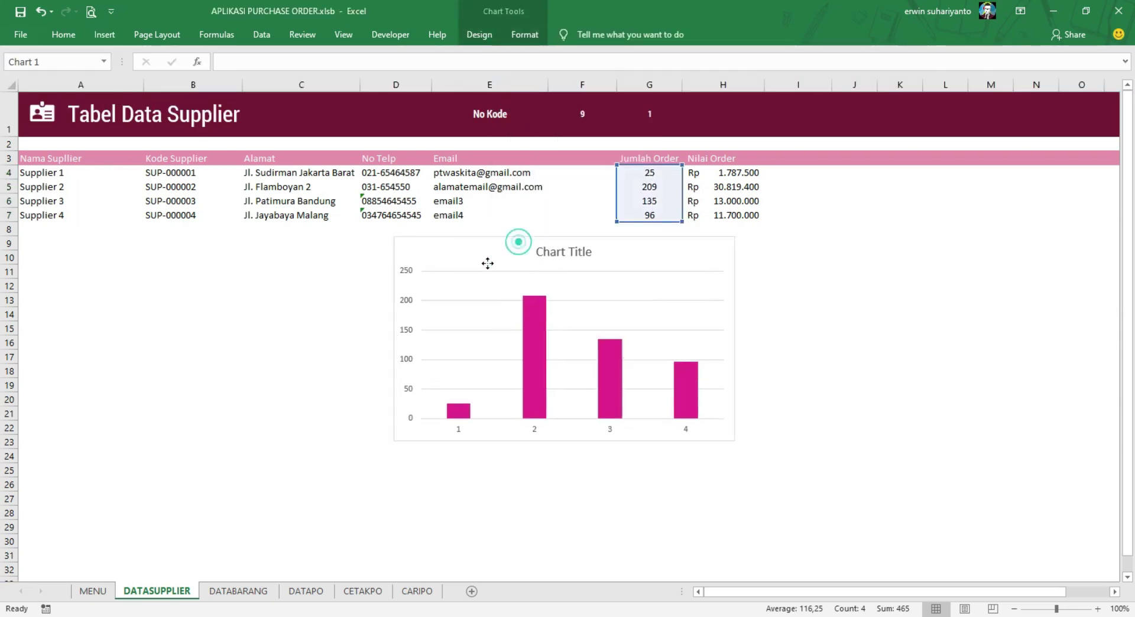
left_click_drag(488, 263, 321, 302)
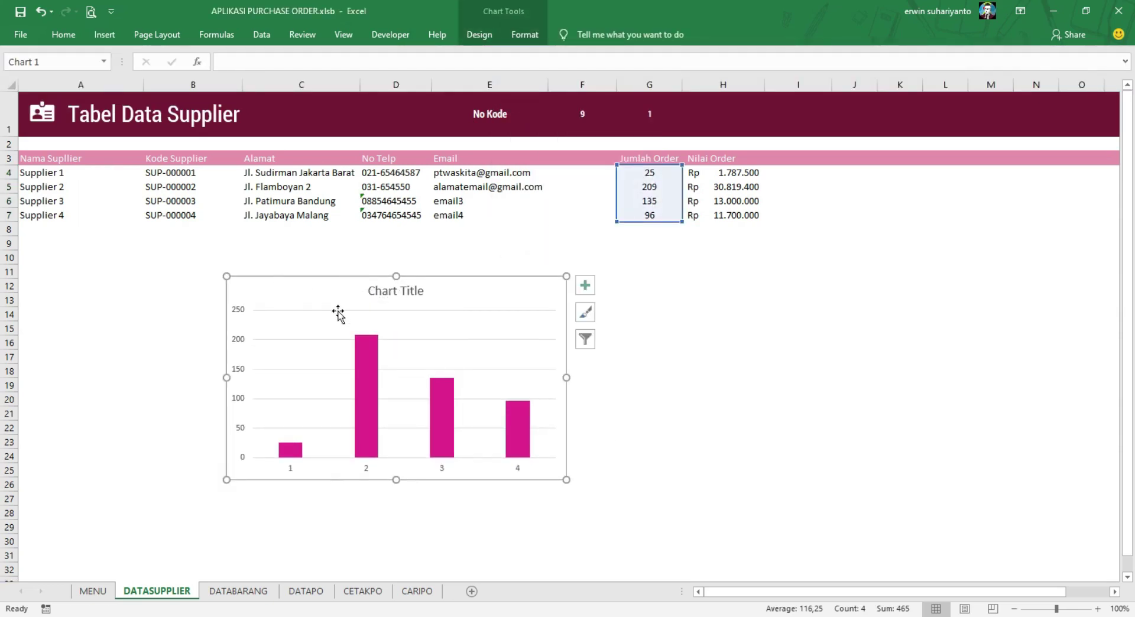
Step: Use supplier names A4:A7 (Supplier 1 to Supplier 4) as the chart's axis labels
right_click(329, 294)
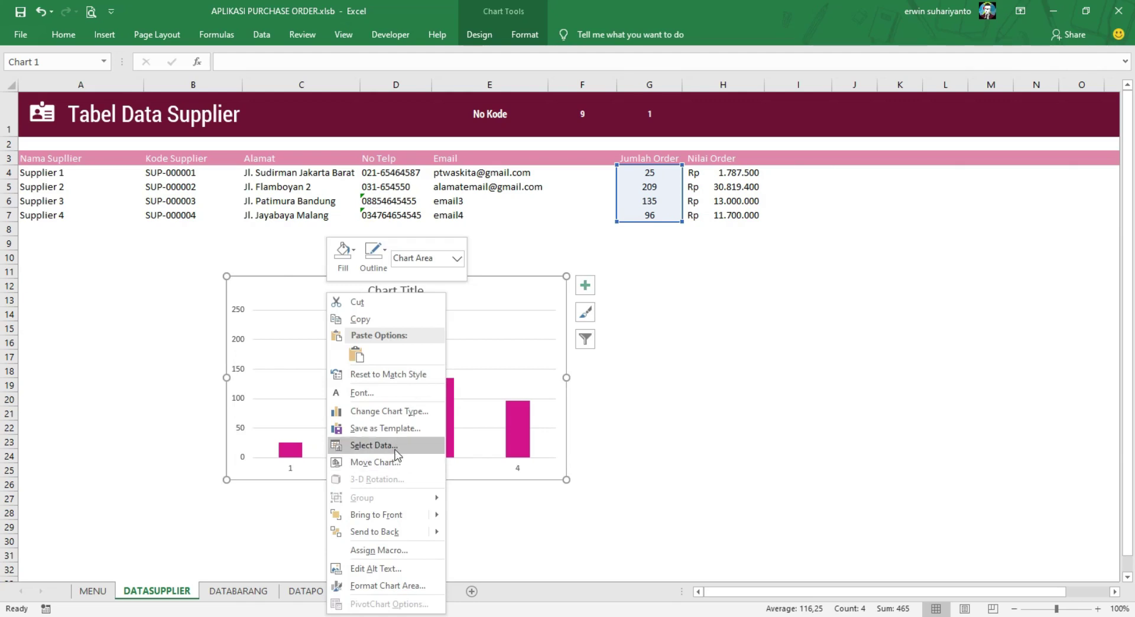
left_click(374, 446)
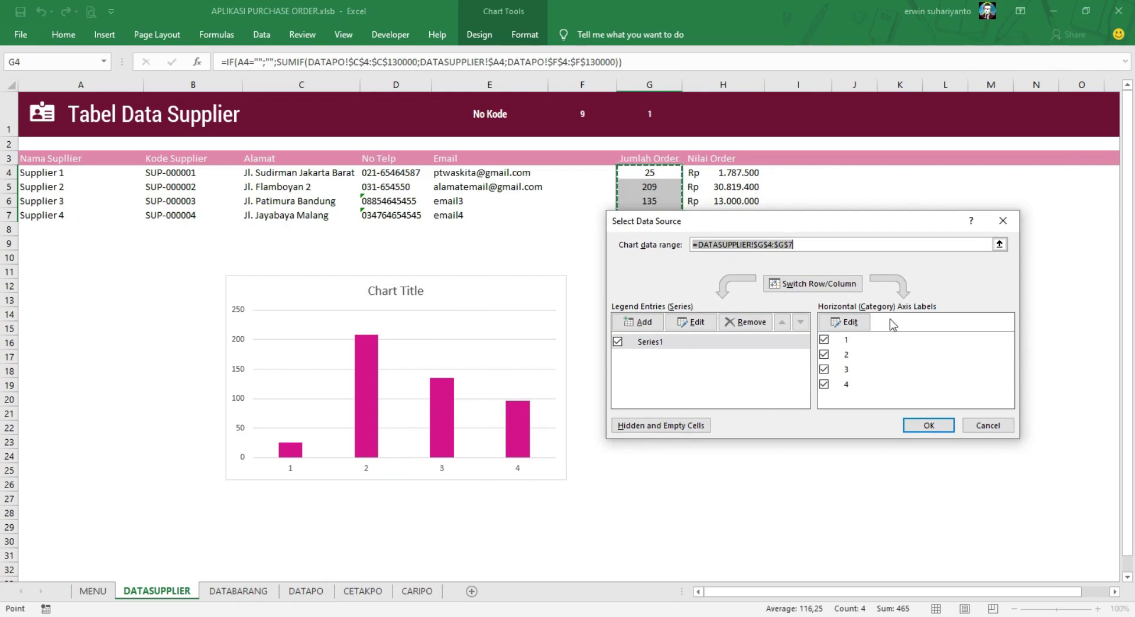
left_click(848, 322)
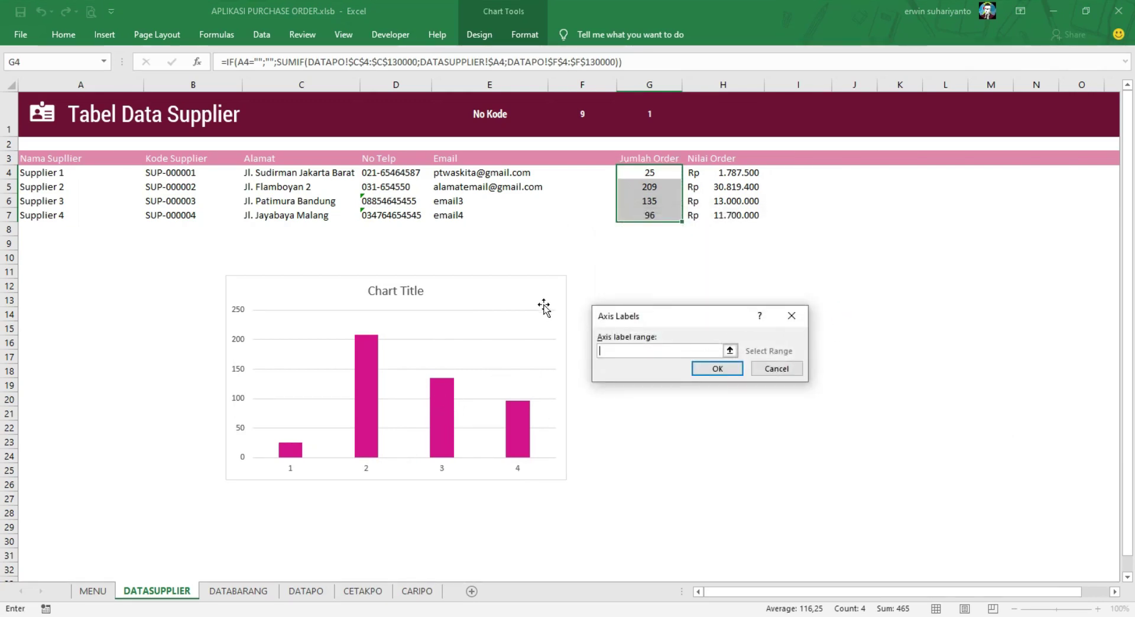
left_click_drag(52, 173, 52, 216)
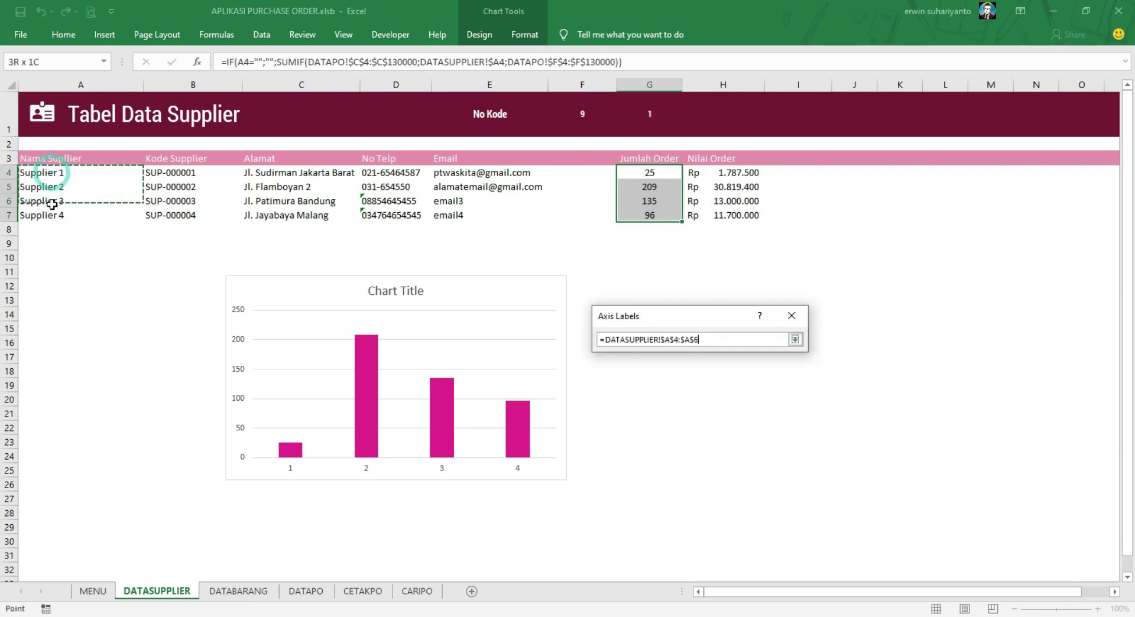
left_click(715, 373)
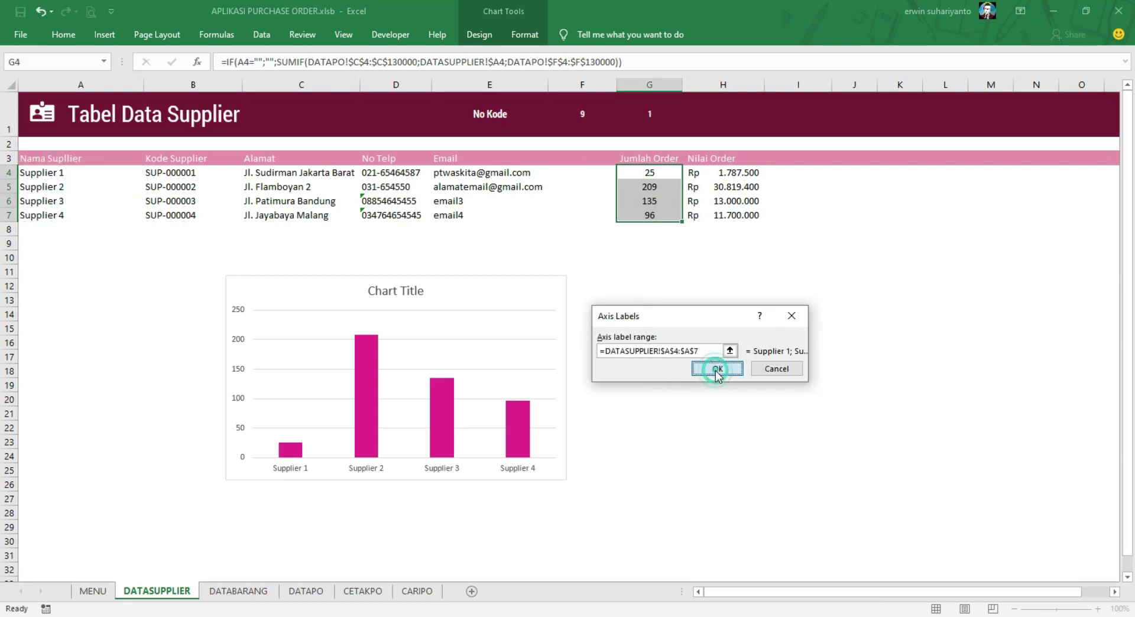
left_click(925, 424)
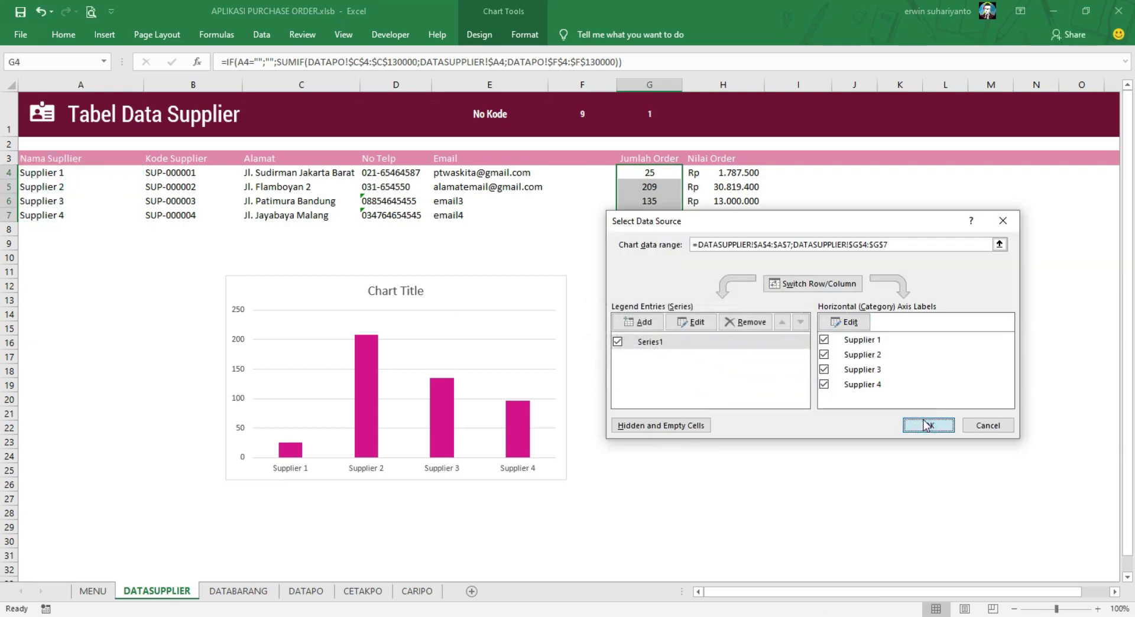
left_click(423, 296)
left_click(374, 292)
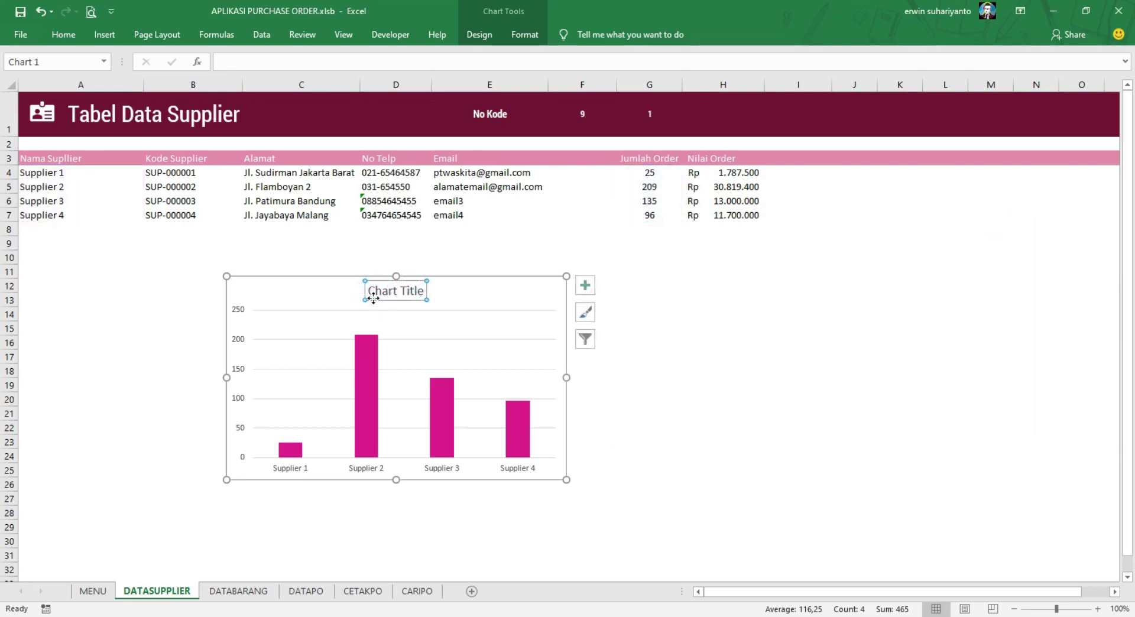
Step: Delete the chart title, vertical axis values and horizontal gridlines
key("Escape")
key("Delete")
left_click(240, 290)
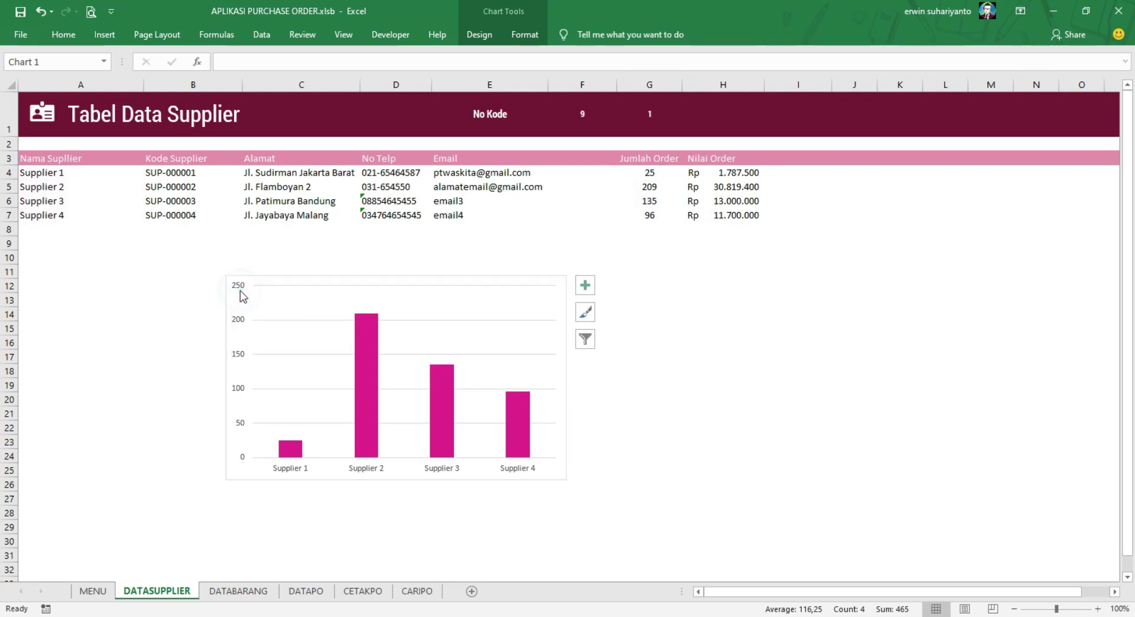
key("Delete")
left_click(280, 284)
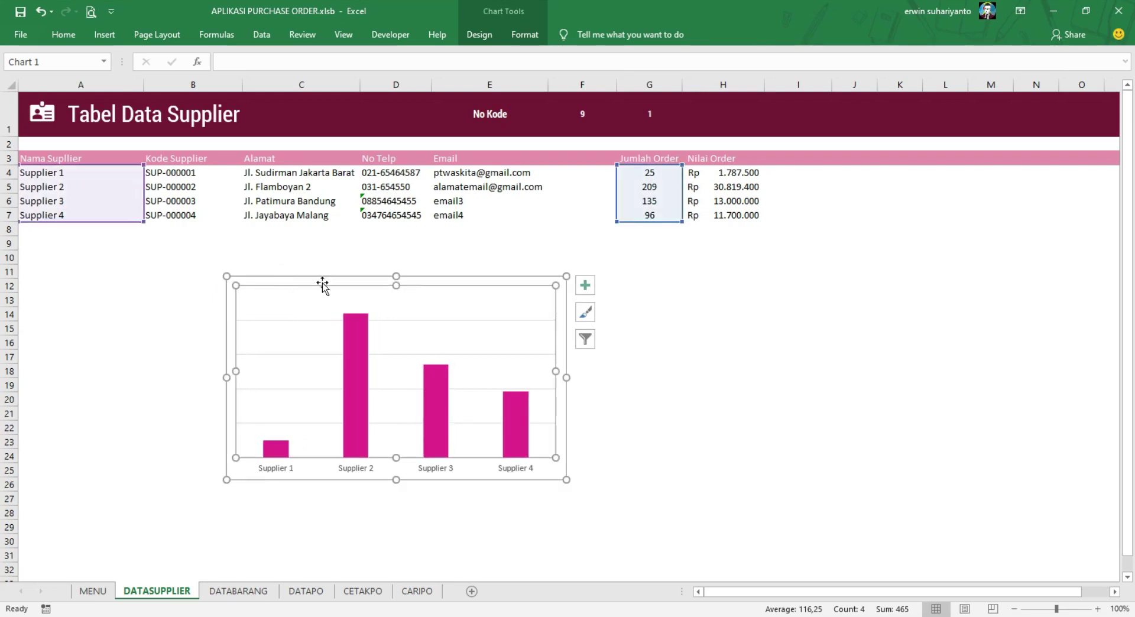
left_click(284, 322)
key("Delete")
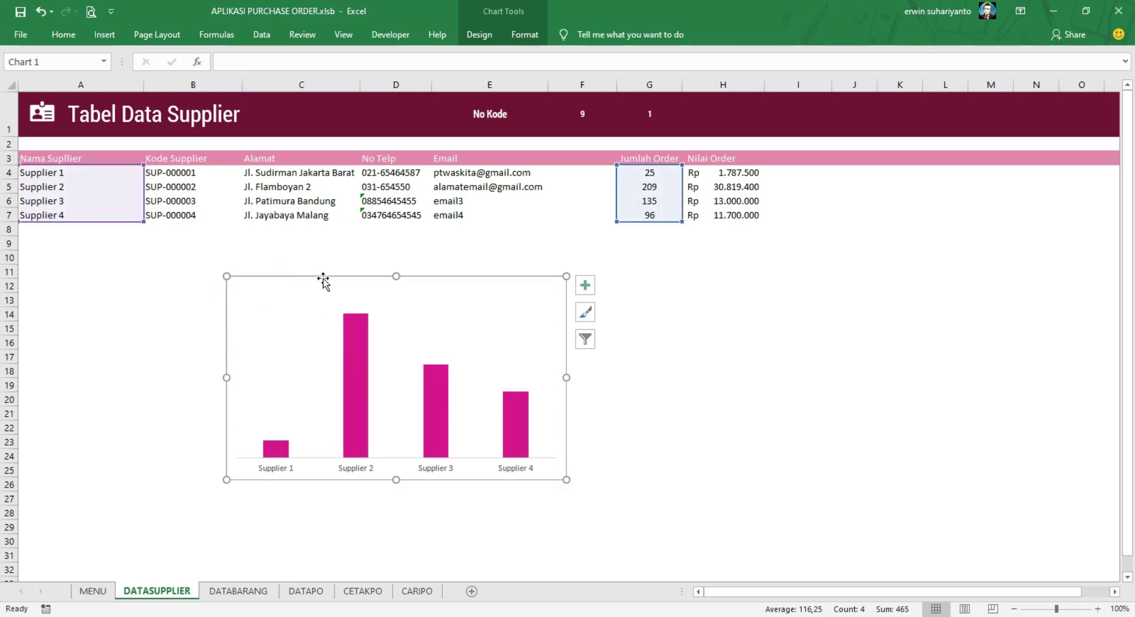
Step: Remove the chart's background fill and border
left_click(525, 34)
left_click(551, 55)
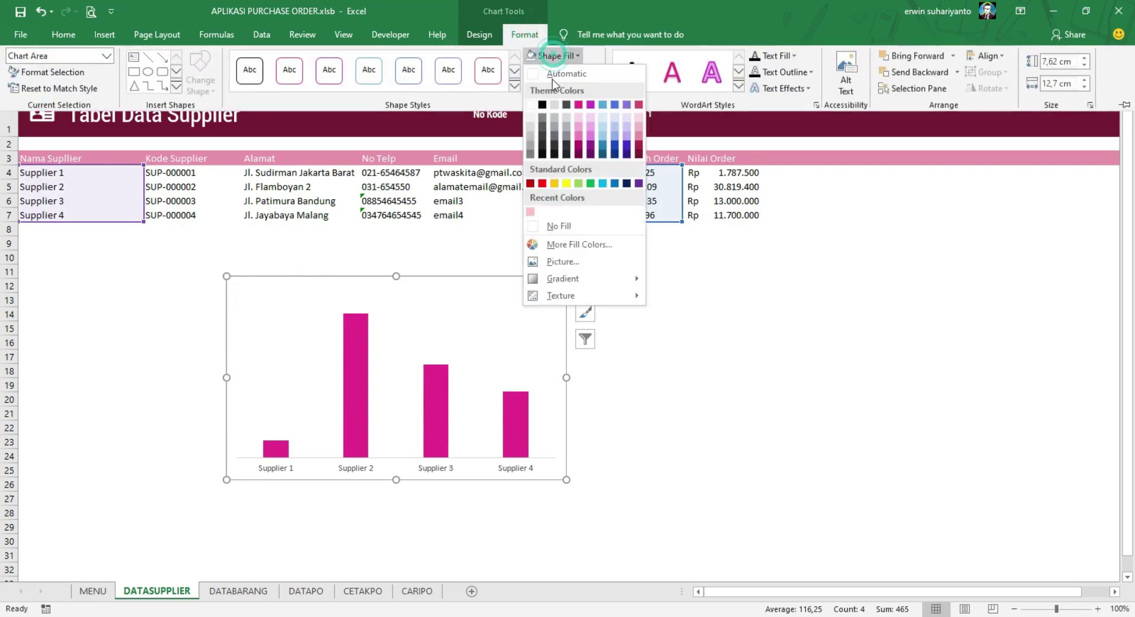
left_click(553, 225)
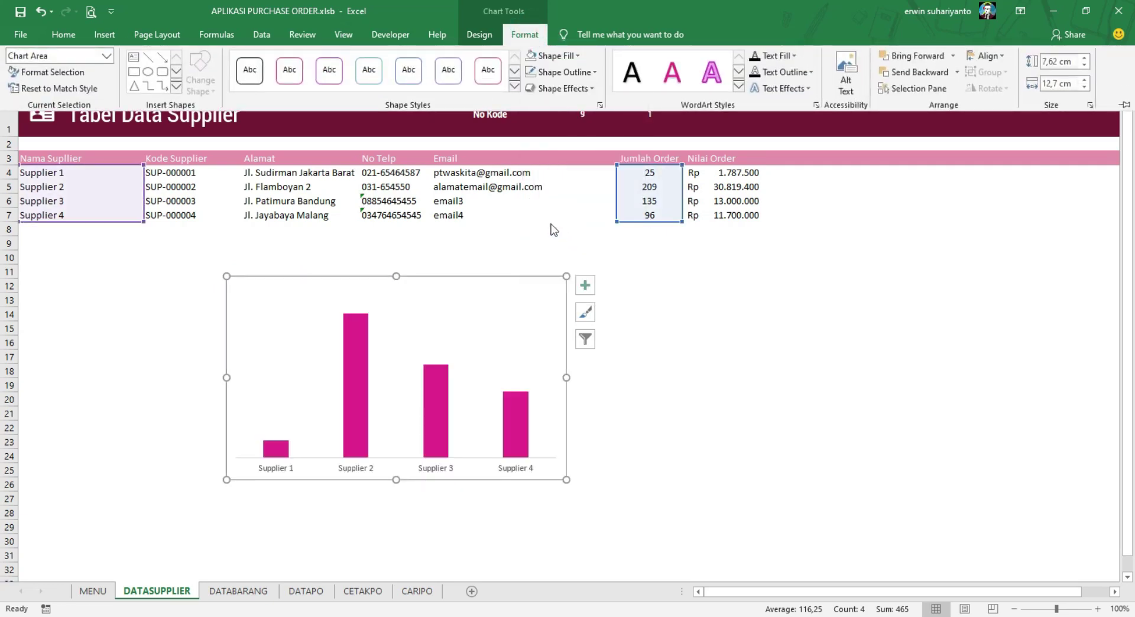
left_click(515, 249)
left_click(567, 281)
left_click(528, 36)
left_click(565, 72)
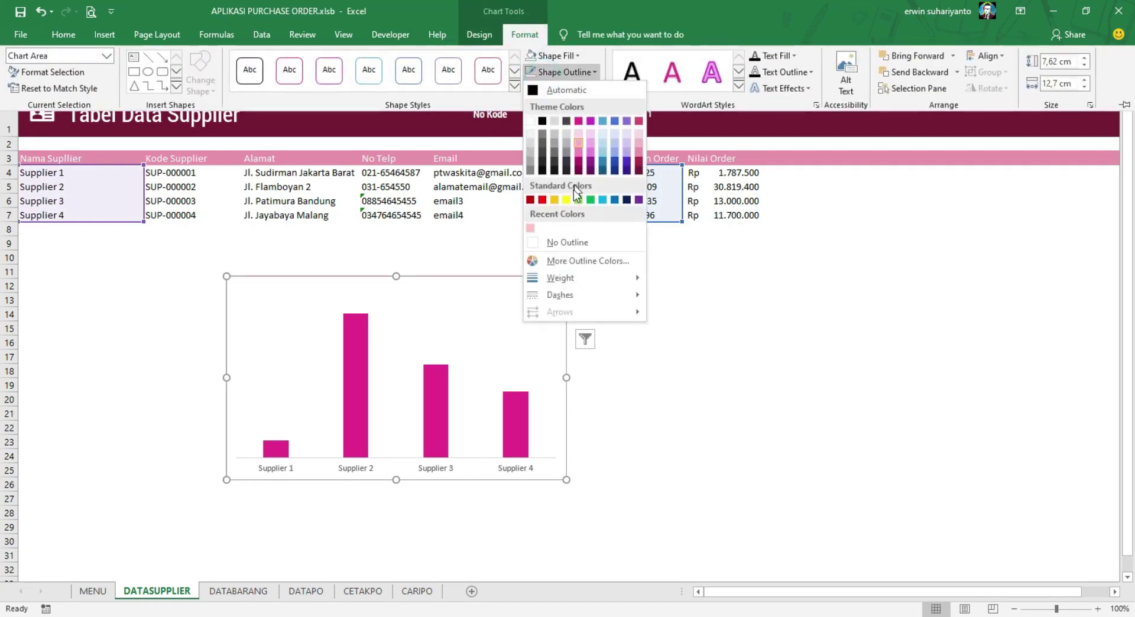
left_click(564, 244)
Step: Fill the four supplier bars with black
left_click(356, 328)
left_click(356, 328)
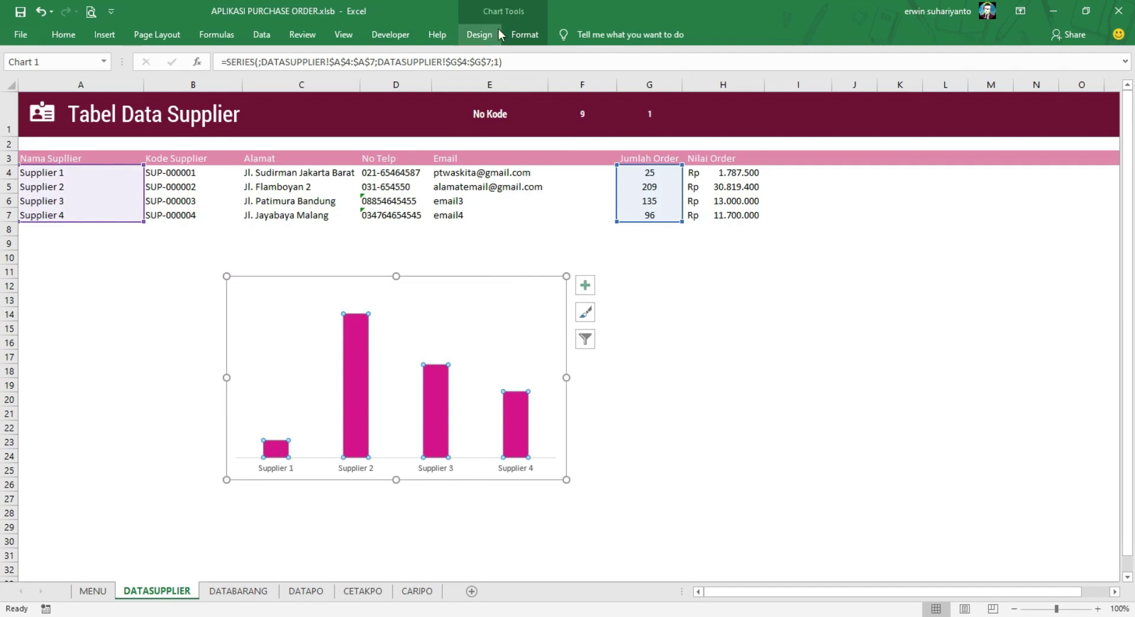
left_click(525, 34)
left_click(555, 56)
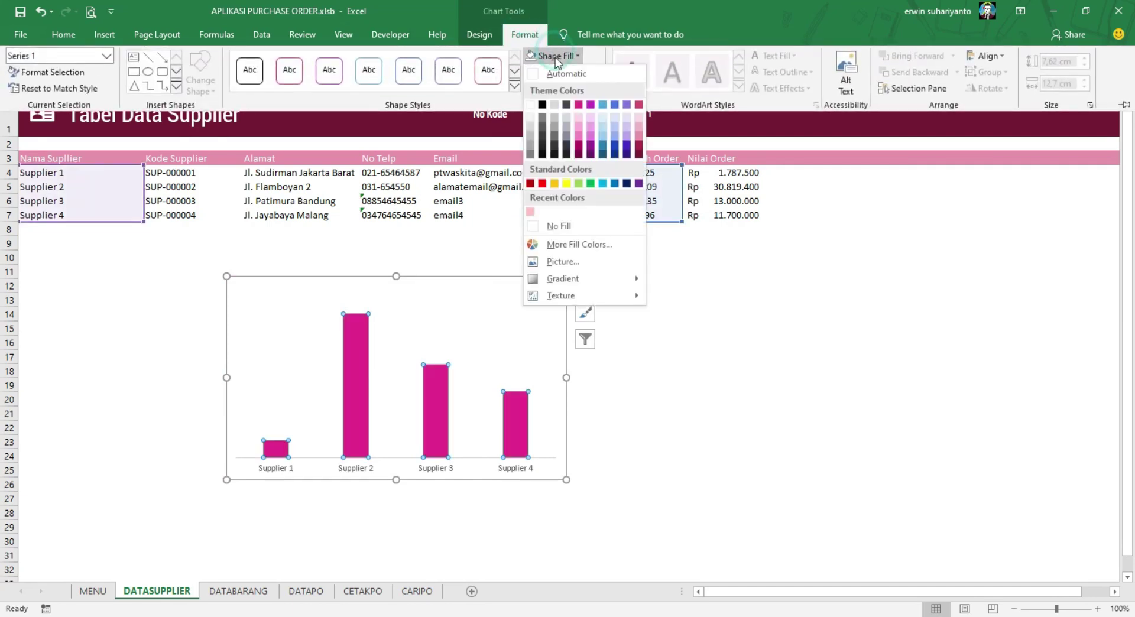
left_click(543, 105)
left_click(355, 473)
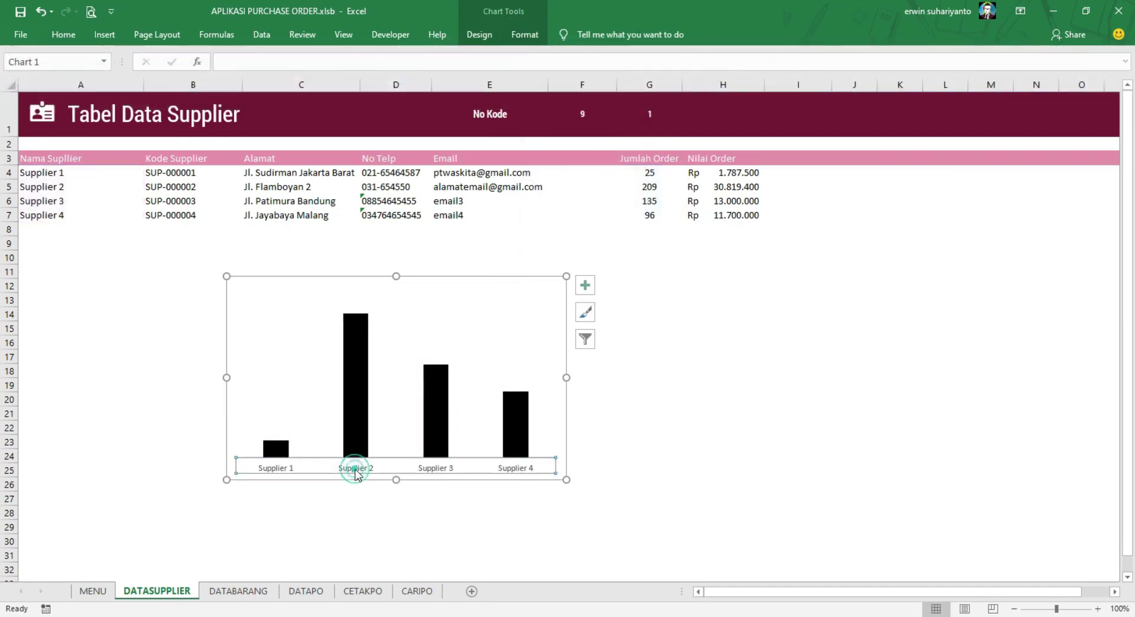
Step: Set the supplier axis labels to bold Roboto Condensed, size 11
left_click(70, 46)
left_click(158, 57)
type("Roboto Conde")
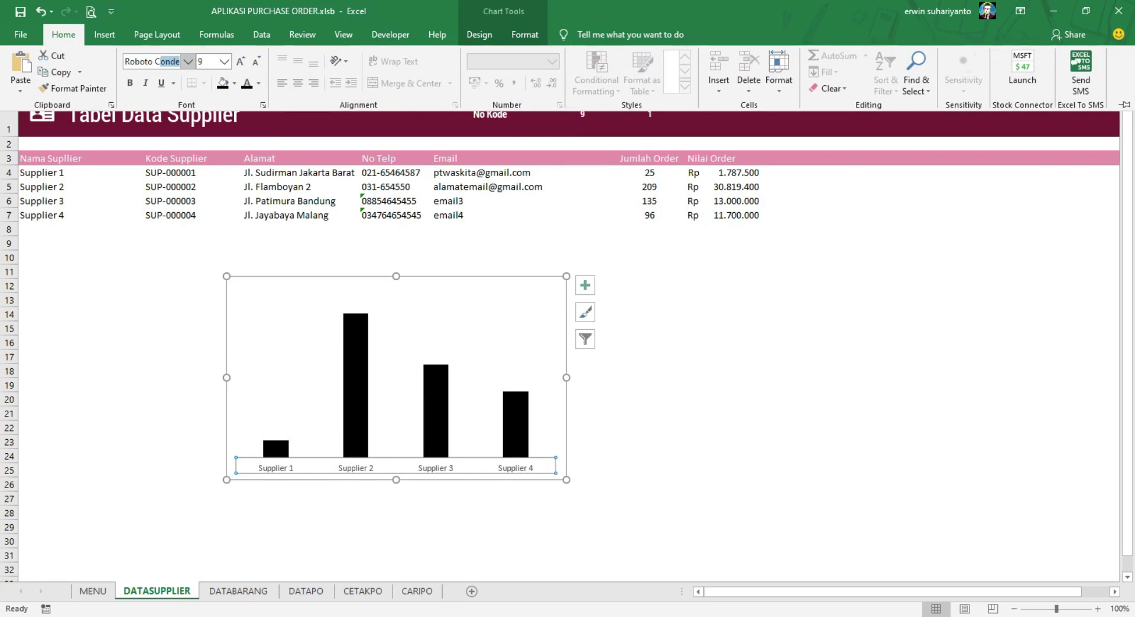
key("Return")
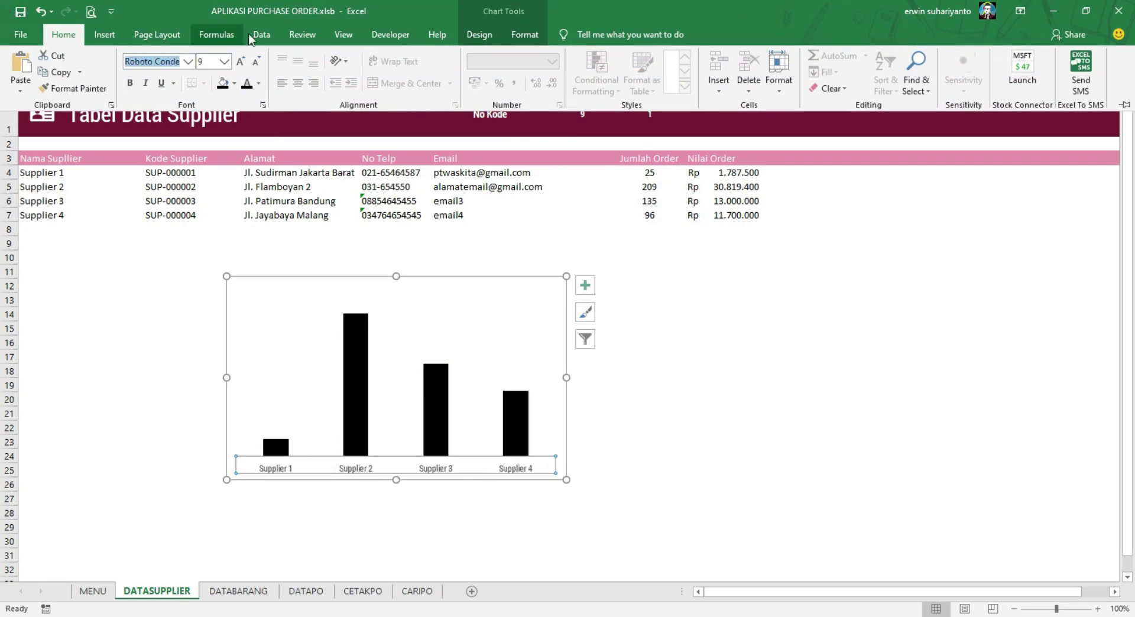
left_click(136, 87)
left_click(238, 62)
left_click(237, 61)
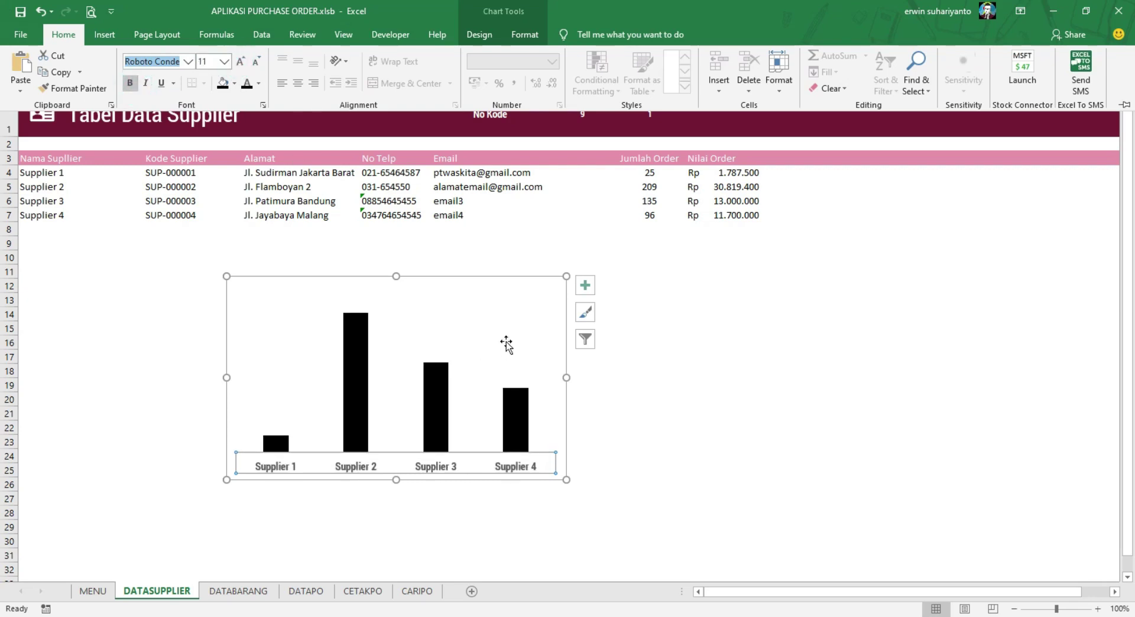
Step: Add data labels (25, 209, 135, 96) to the bars, styled bold italic at size 12
left_click(585, 286)
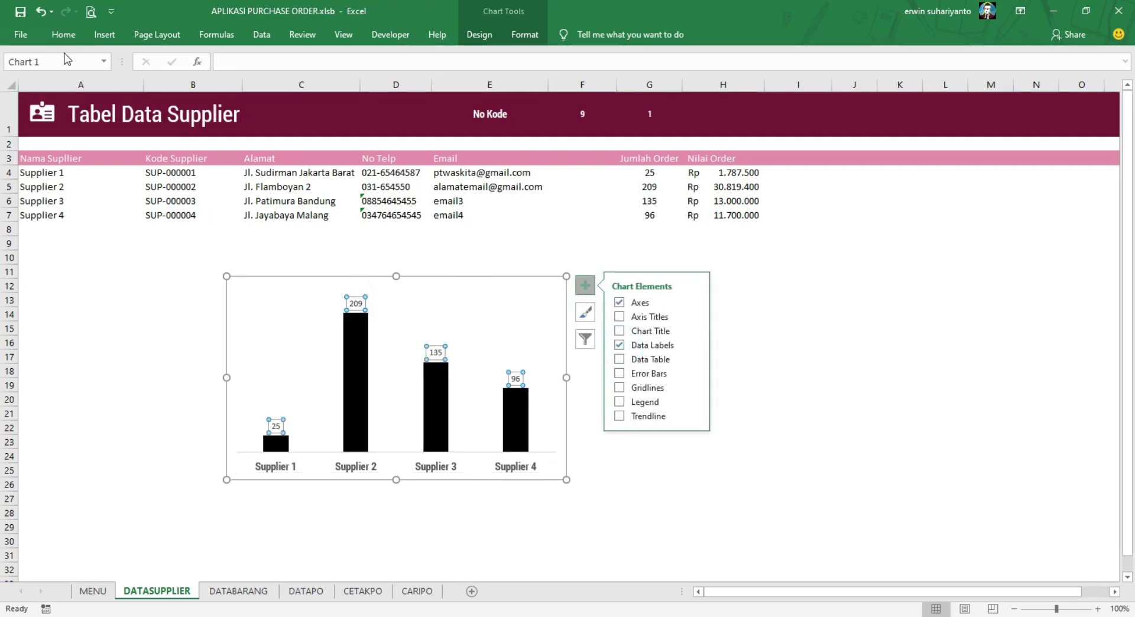
left_click(63, 35)
left_click(145, 83)
left_click(130, 83)
left_click(241, 62)
left_click(241, 62)
left_click(241, 61)
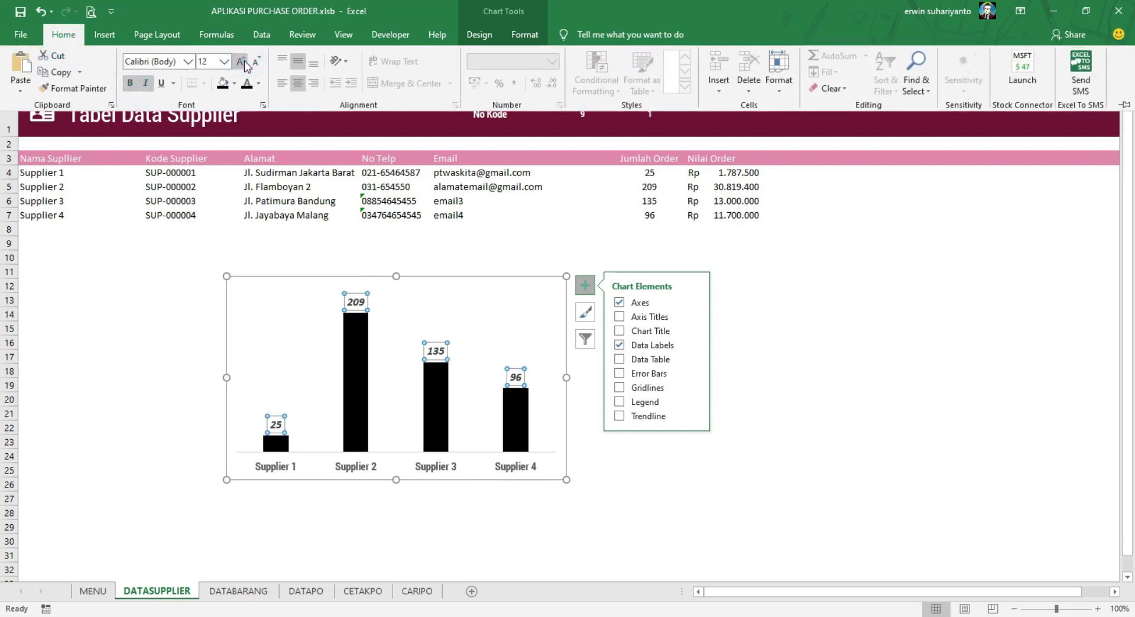
left_click(507, 265)
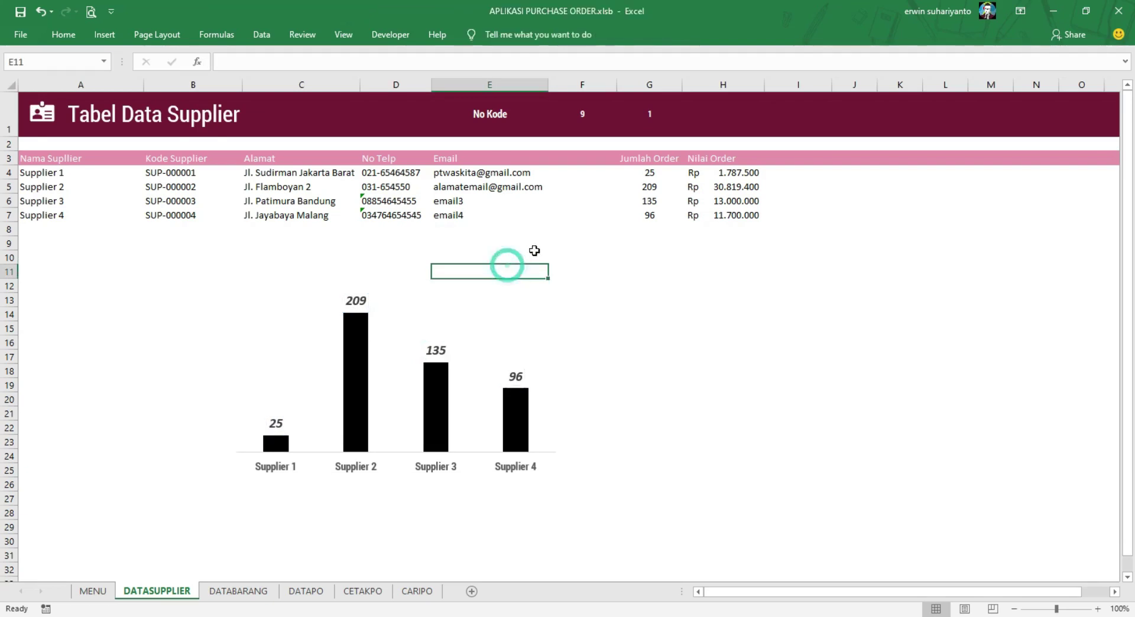
left_click(308, 460)
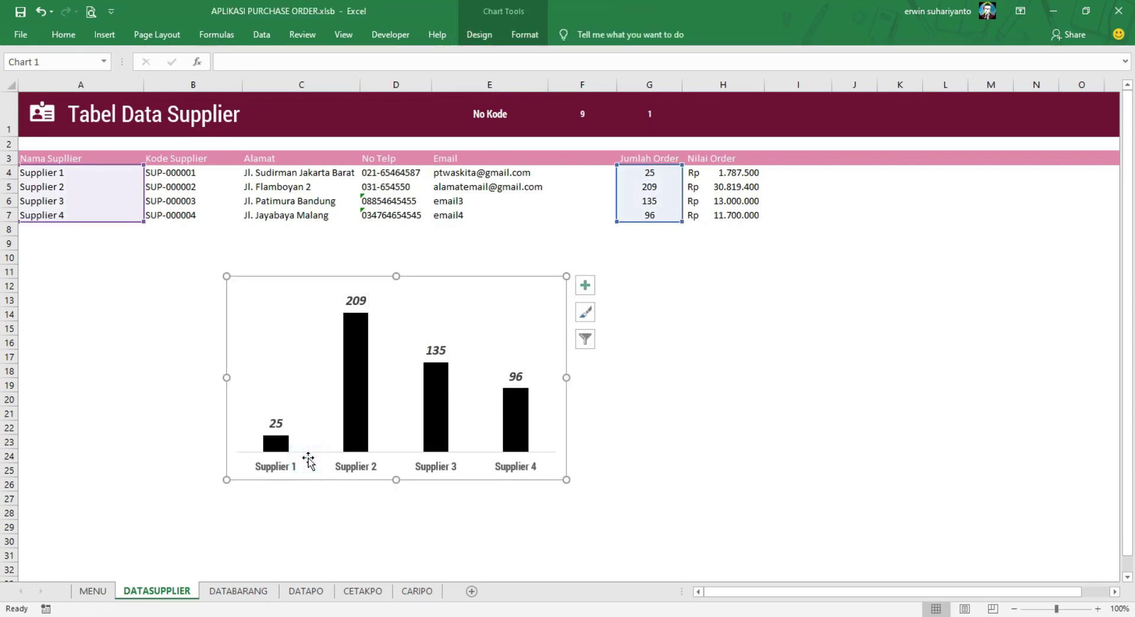
Step: Cut the supplier chart and paste it onto the MENU dashboard
key("Delete")
left_click(93, 591)
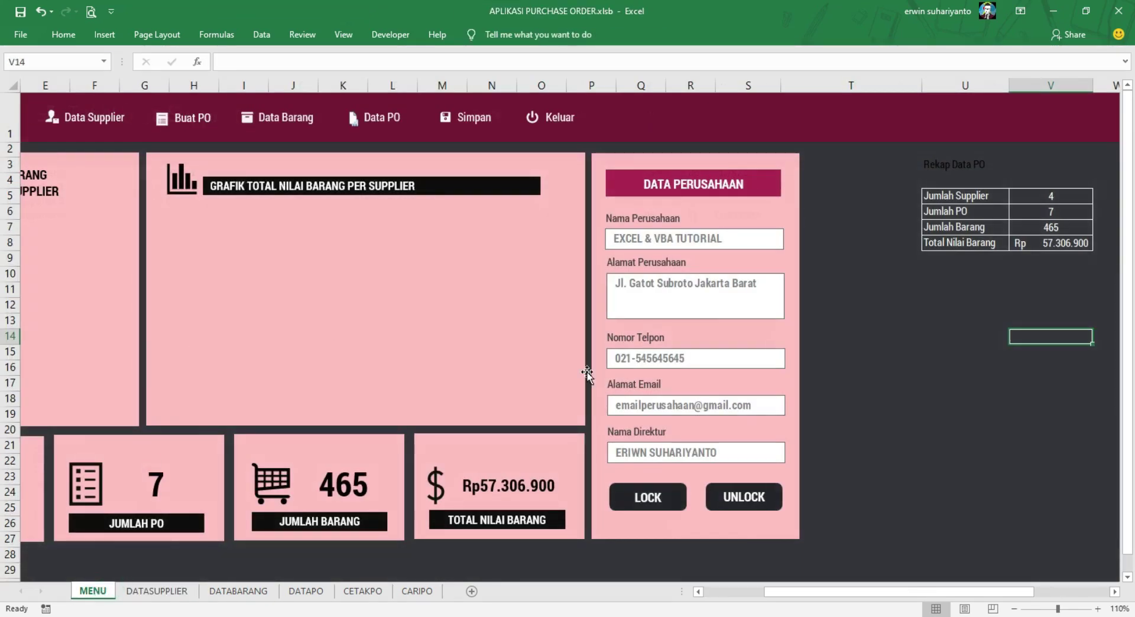
left_click(744, 592)
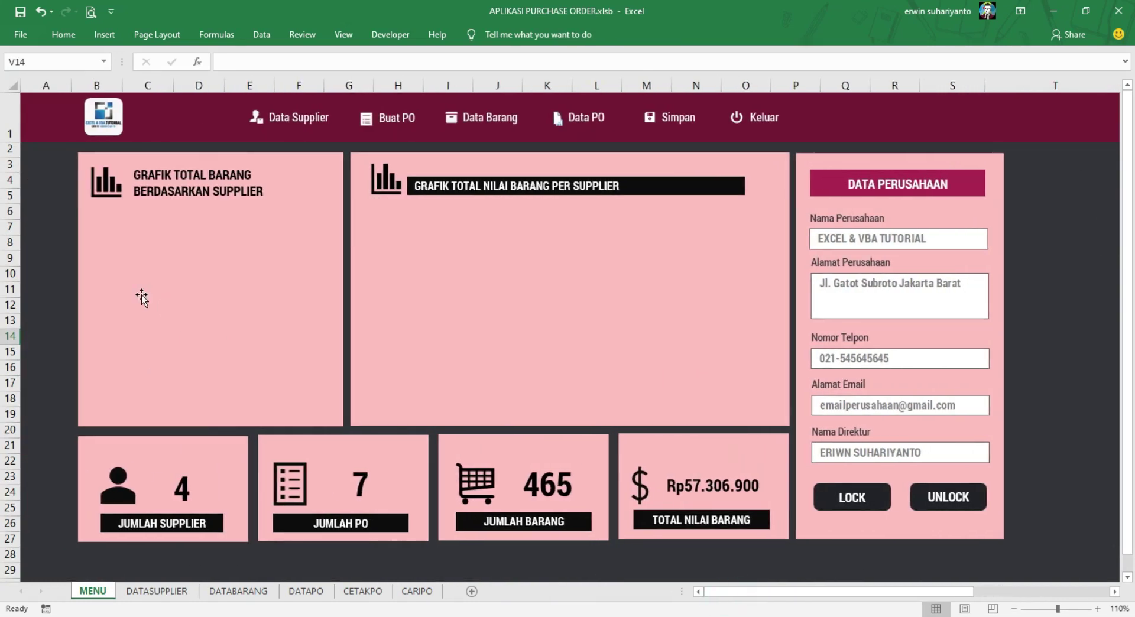
right_click(43, 254)
left_click(95, 304)
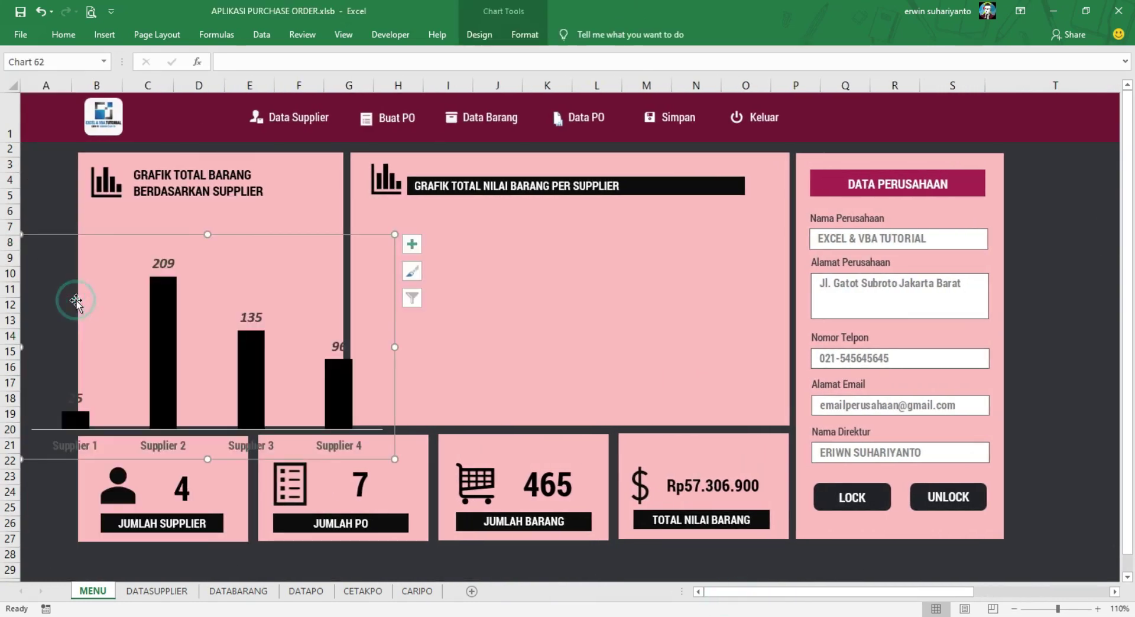
Step: Resize and position the chart inside the GRAFIK TOTAL BARANG BERDASARKAN SUPPLIER card
left_click_drag(393, 453, 315, 413)
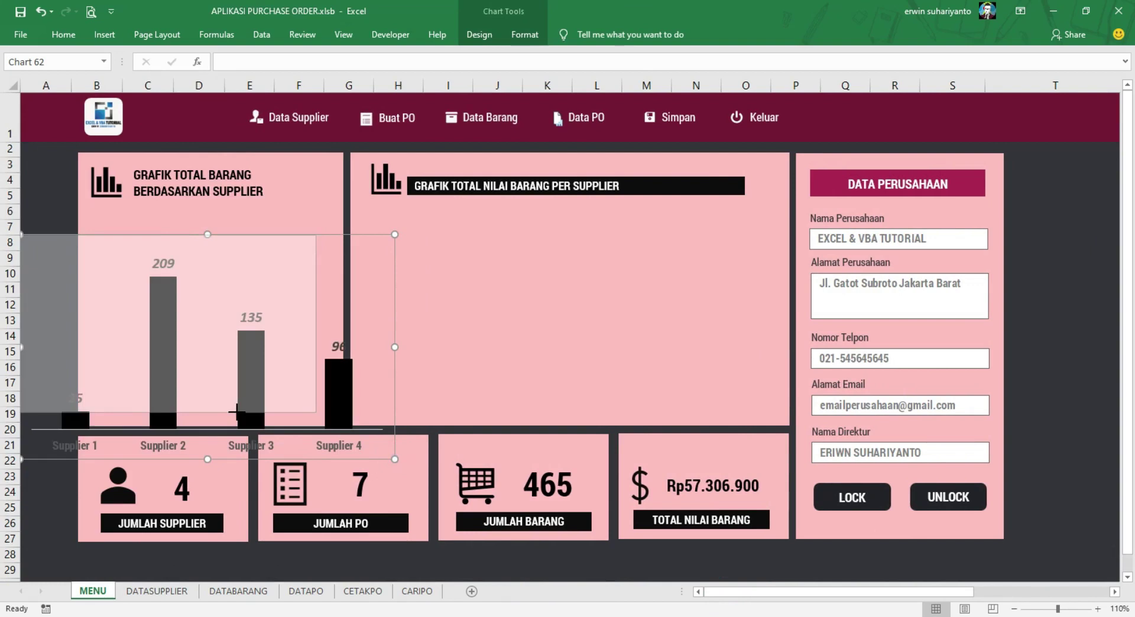
left_click_drag(71, 235, 115, 243)
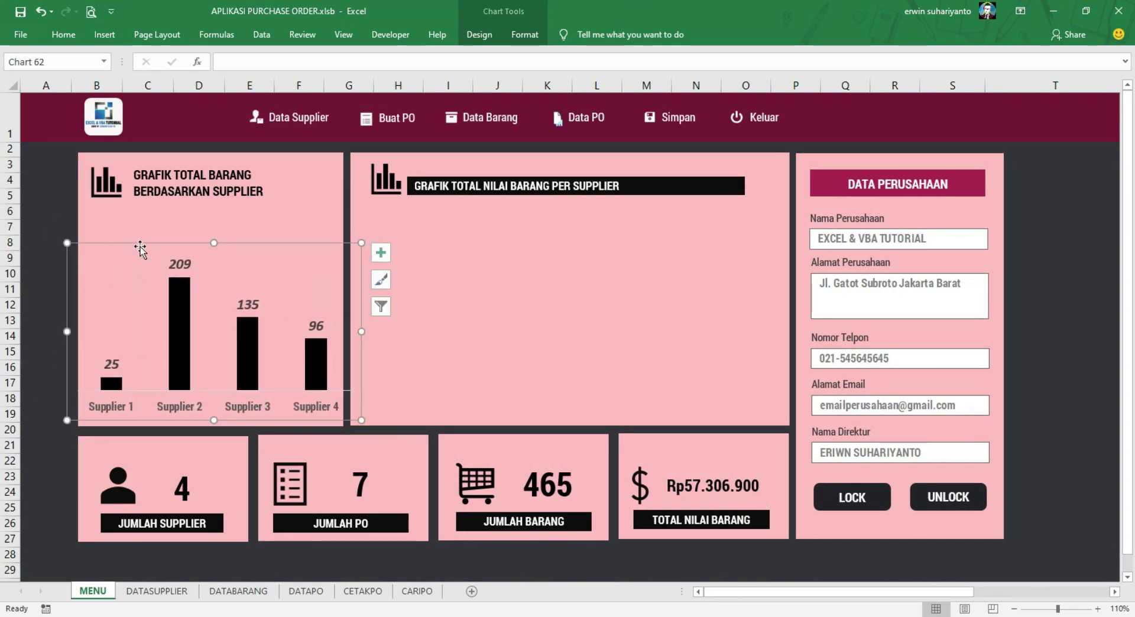
left_click_drag(359, 331, 339, 331)
left_click_drag(65, 330, 79, 332)
left_click_drag(209, 243, 205, 209)
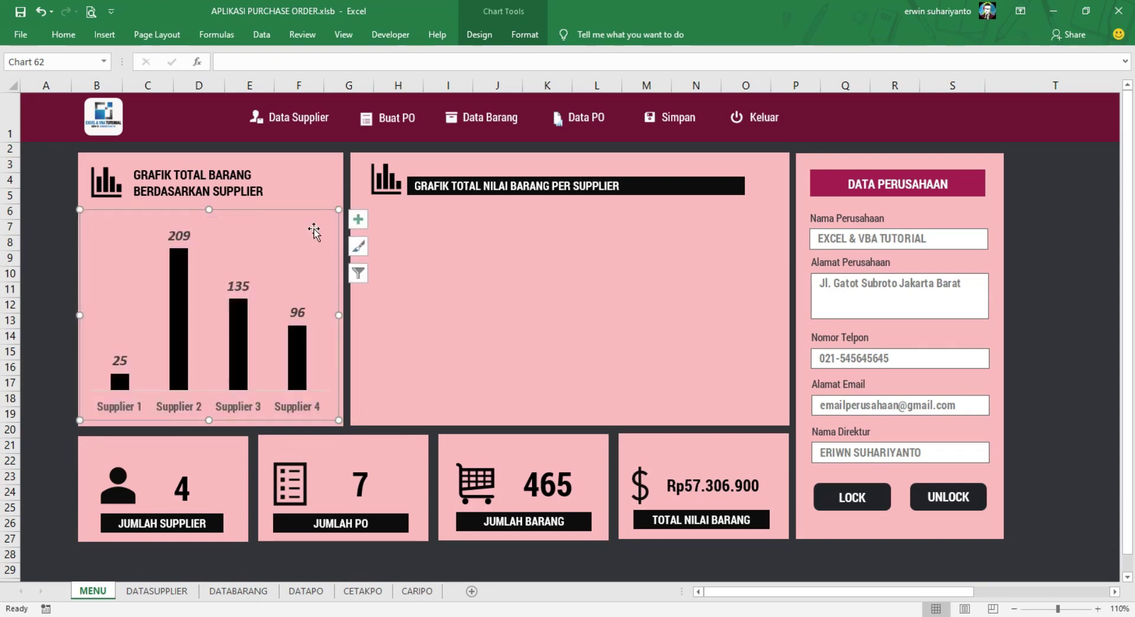
left_click(184, 237)
left_click(64, 34)
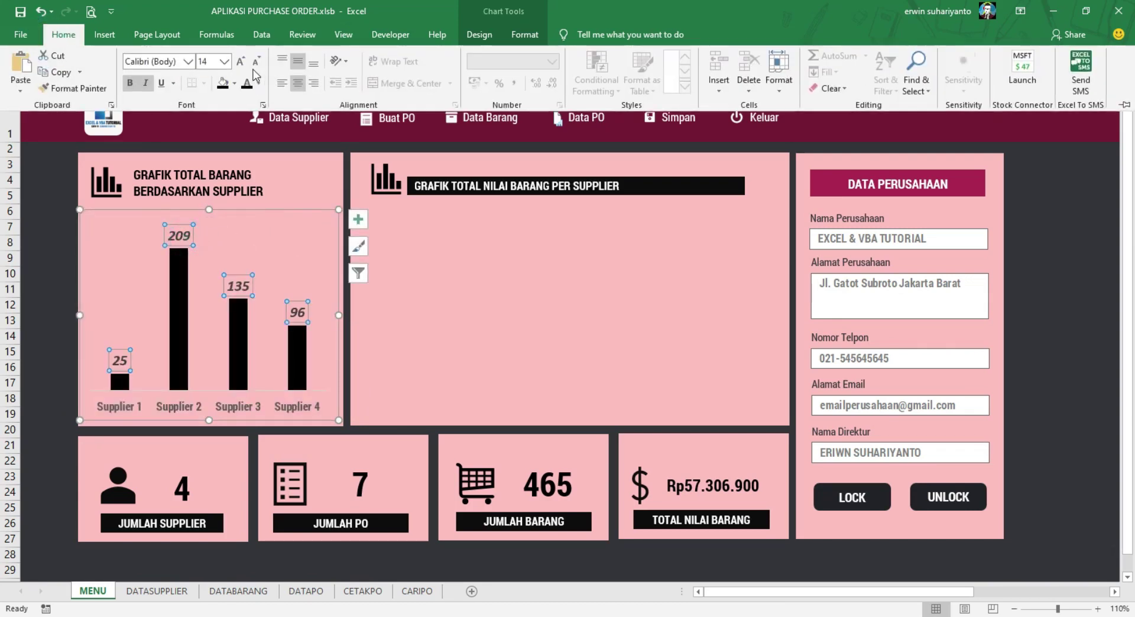
left_click(53, 201)
left_click(52, 201)
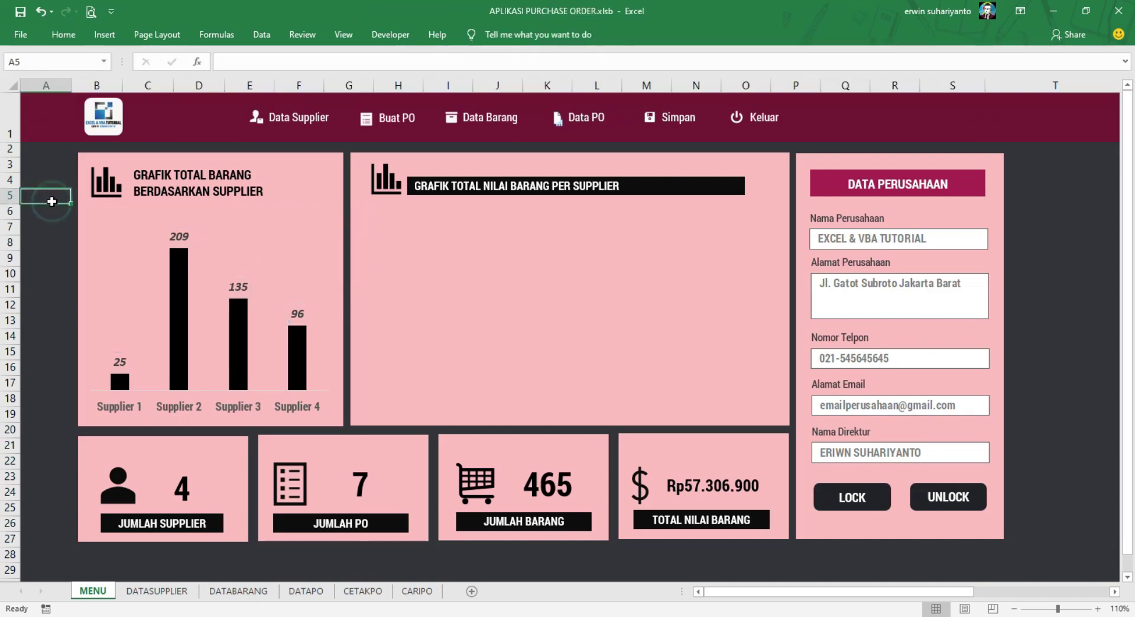
Step: Colour the chart's supplier axis line dark grey
left_click(158, 400)
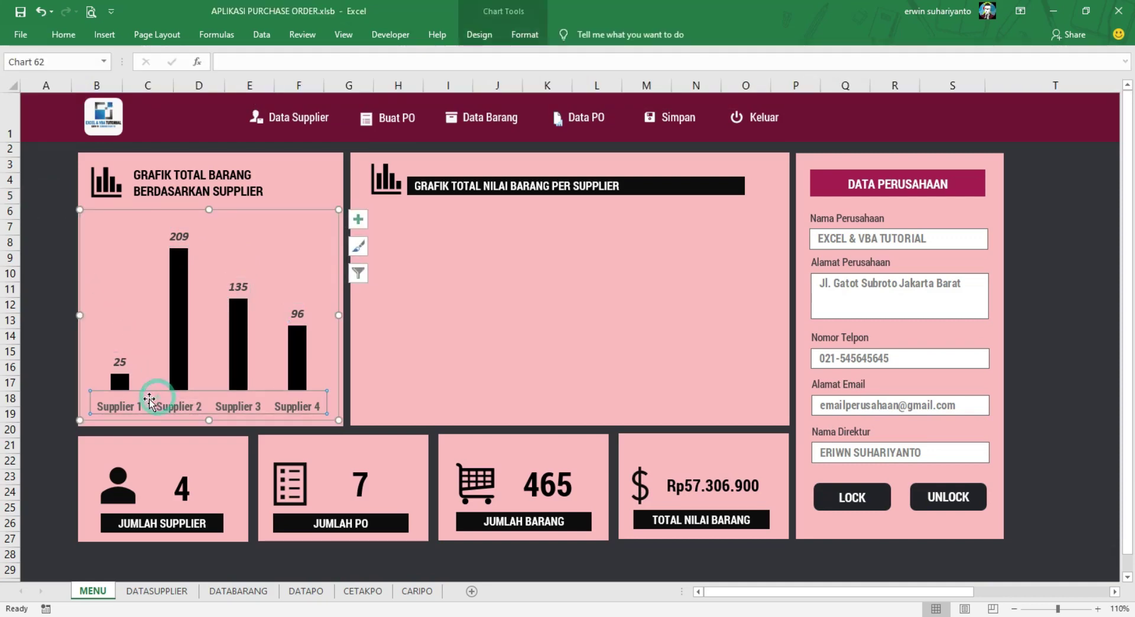
left_click(525, 35)
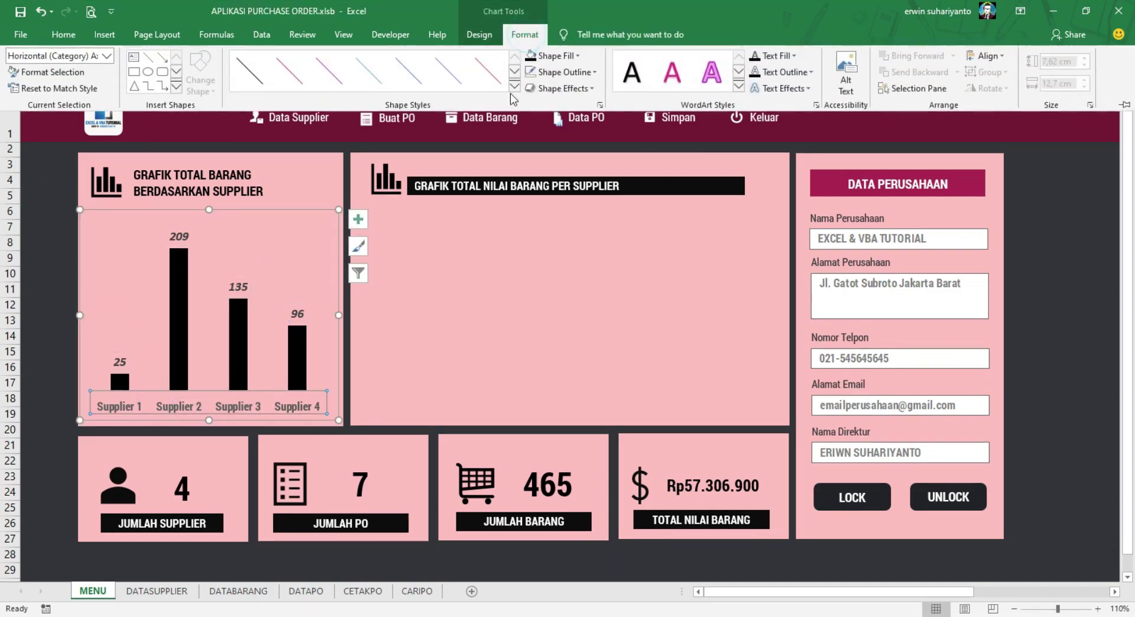
left_click(565, 71)
left_click(542, 161)
left_click(56, 253)
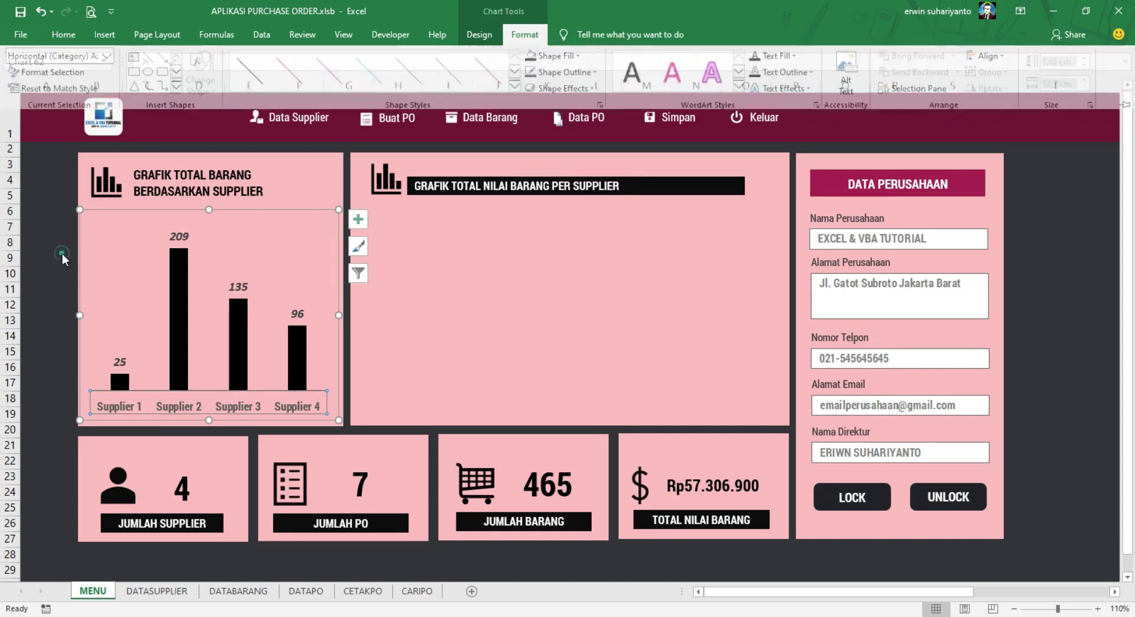
left_click(50, 244)
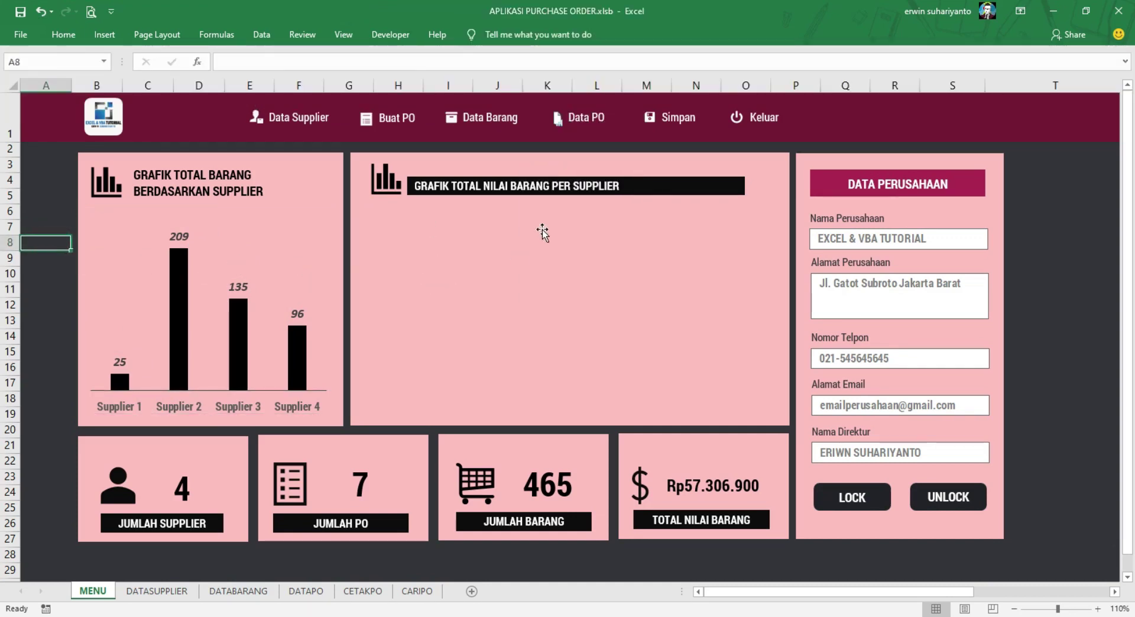
Step: On the DATASUPPLIER sheet, insert a clustered bar chart of the order values in H4:H7
left_click(167, 592)
left_click(721, 175)
left_click_drag(722, 180, 727, 214)
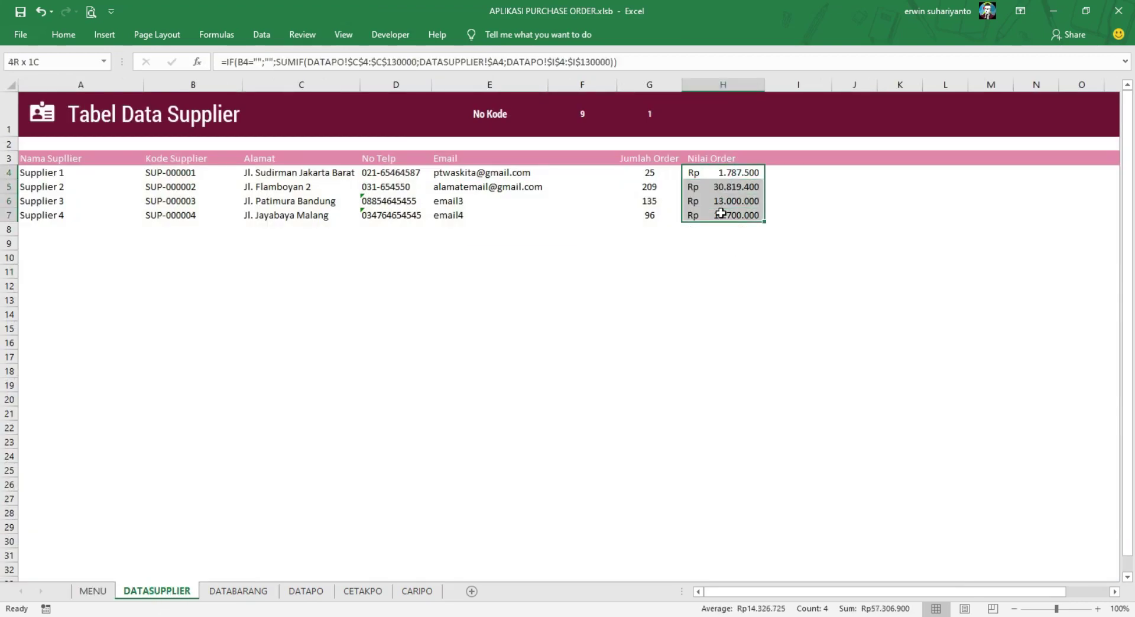
left_click(104, 34)
left_click(500, 59)
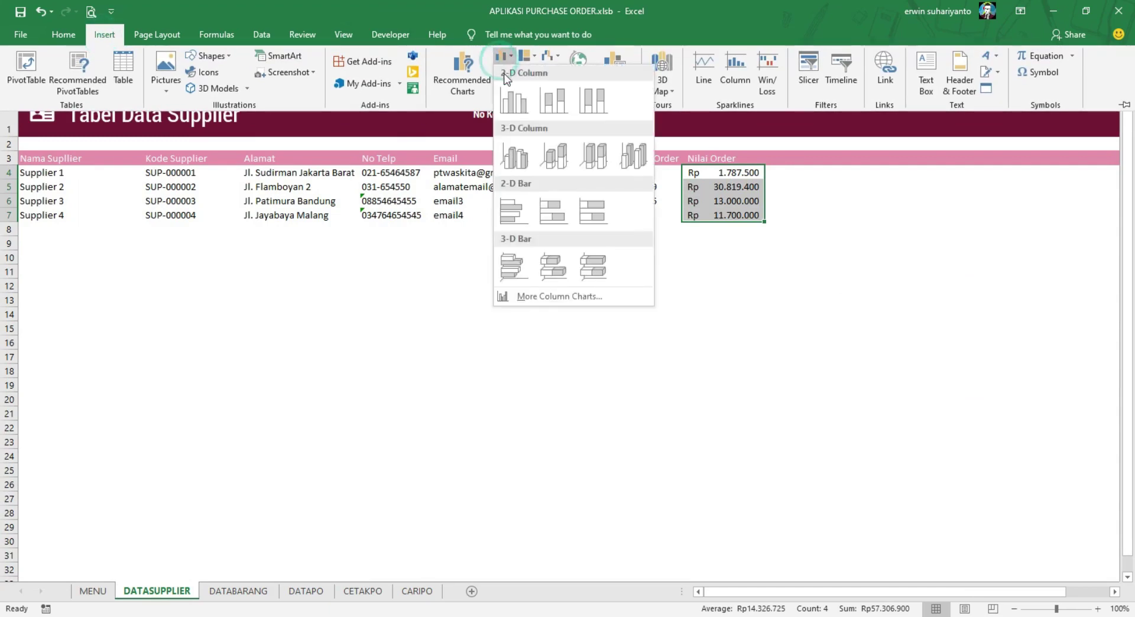
left_click(513, 211)
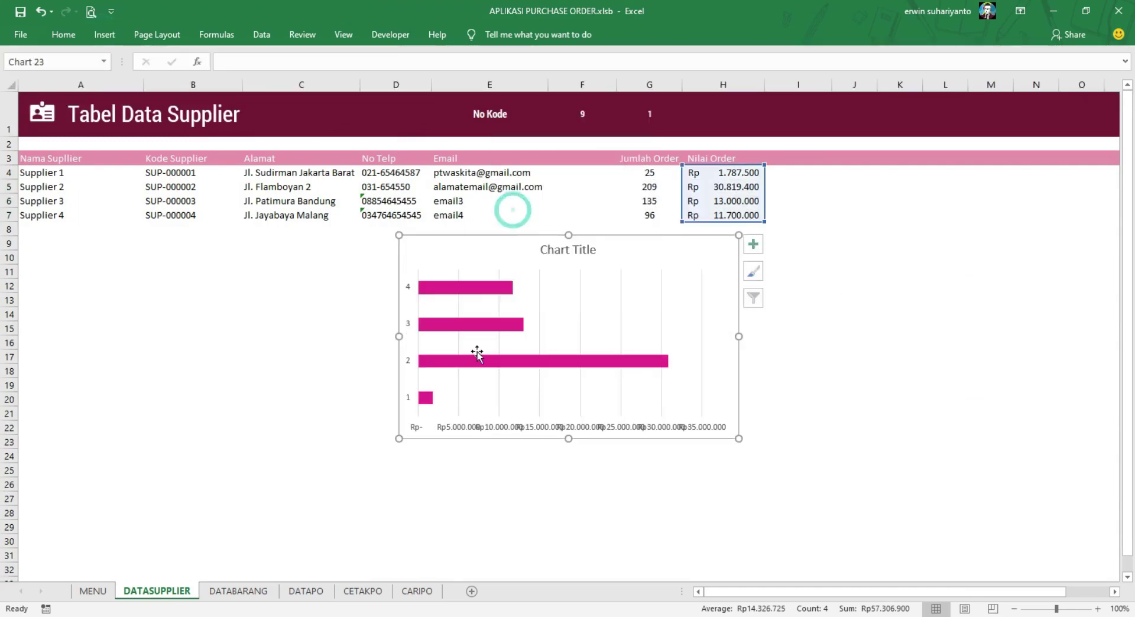
Step: Delete the chart's title, gridlines and horizontal value axis
left_click(561, 250)
key("Delete")
left_click(544, 287)
key("Delete")
left_click(581, 430)
key("Delete")
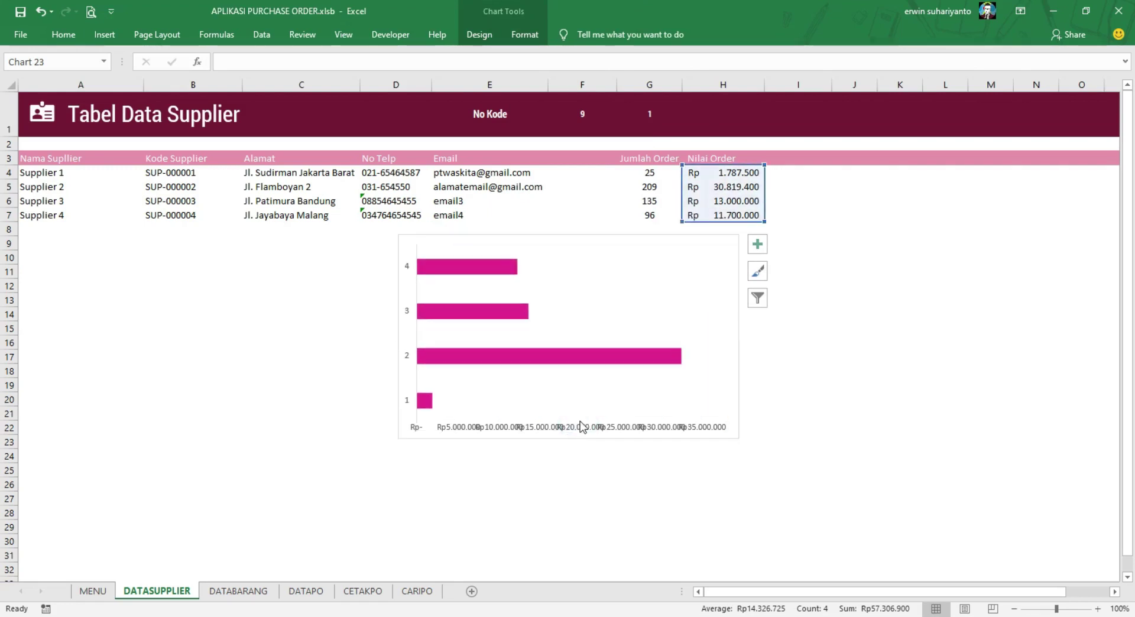
Step: Show Rp value labels on the bars and narrow the plot area from its right side
left_click(759, 246)
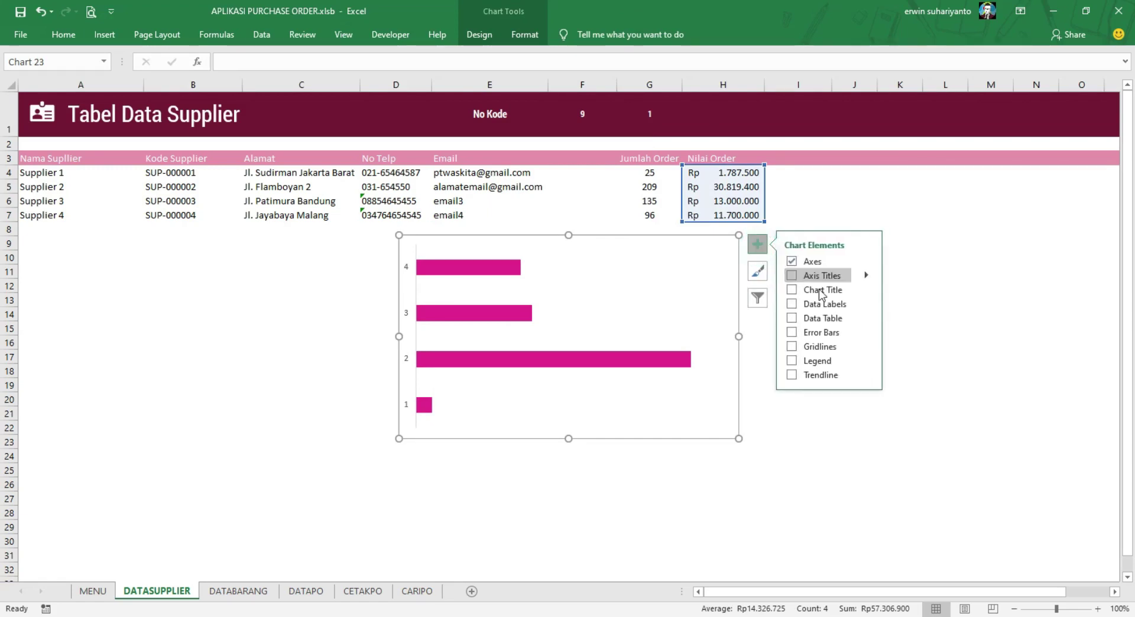
left_click(792, 304)
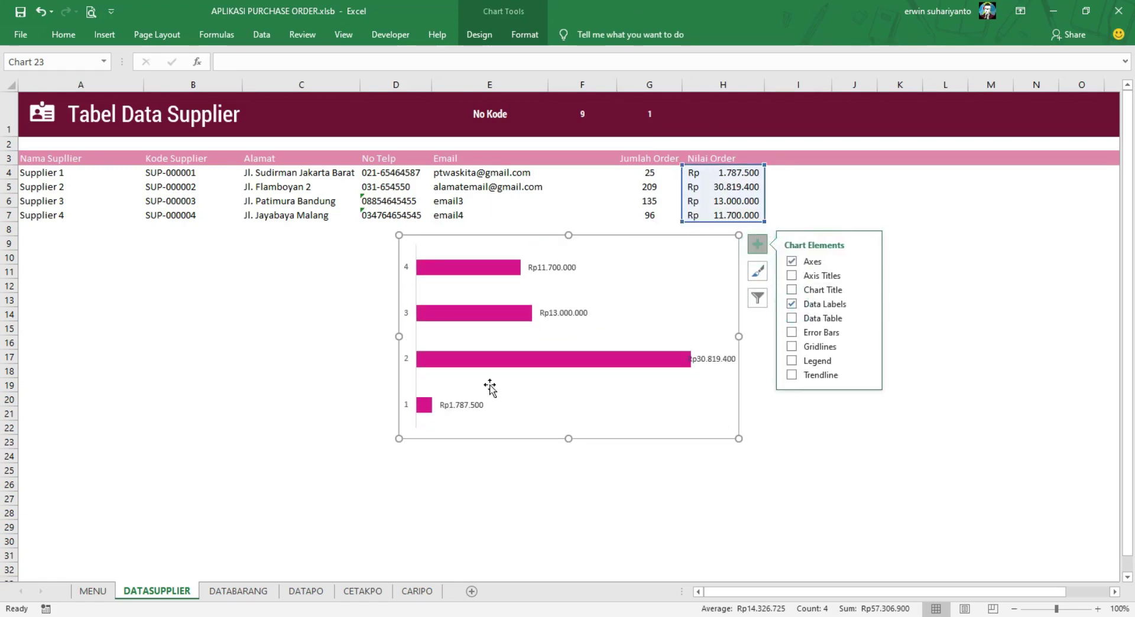
left_click(647, 395)
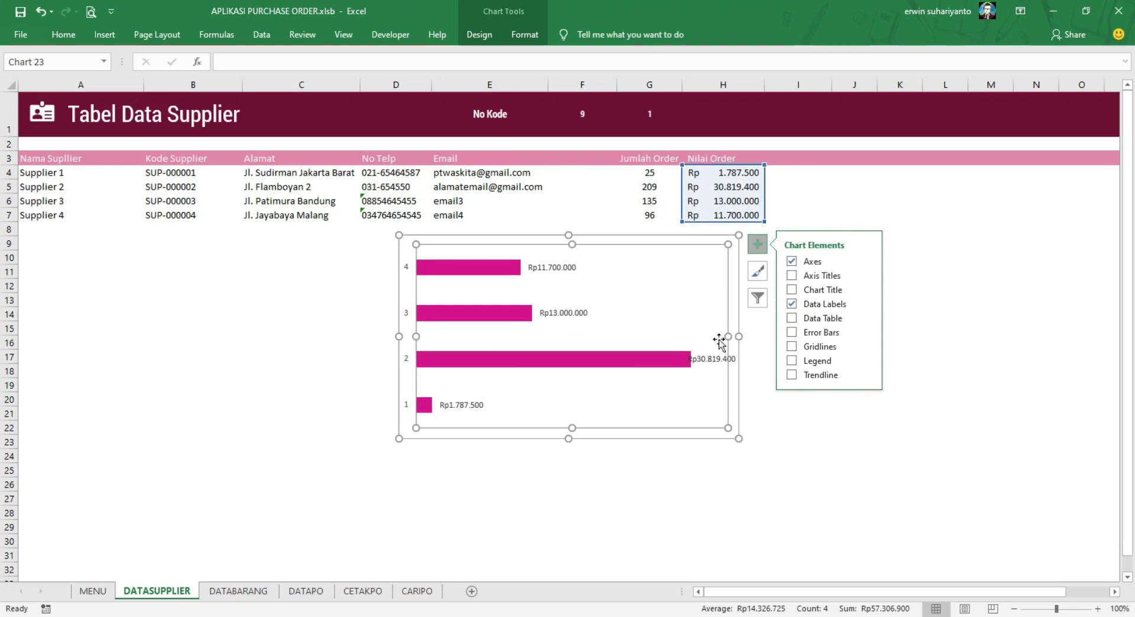
left_click(798, 394)
left_click(679, 392)
left_click(760, 377)
left_click(734, 385)
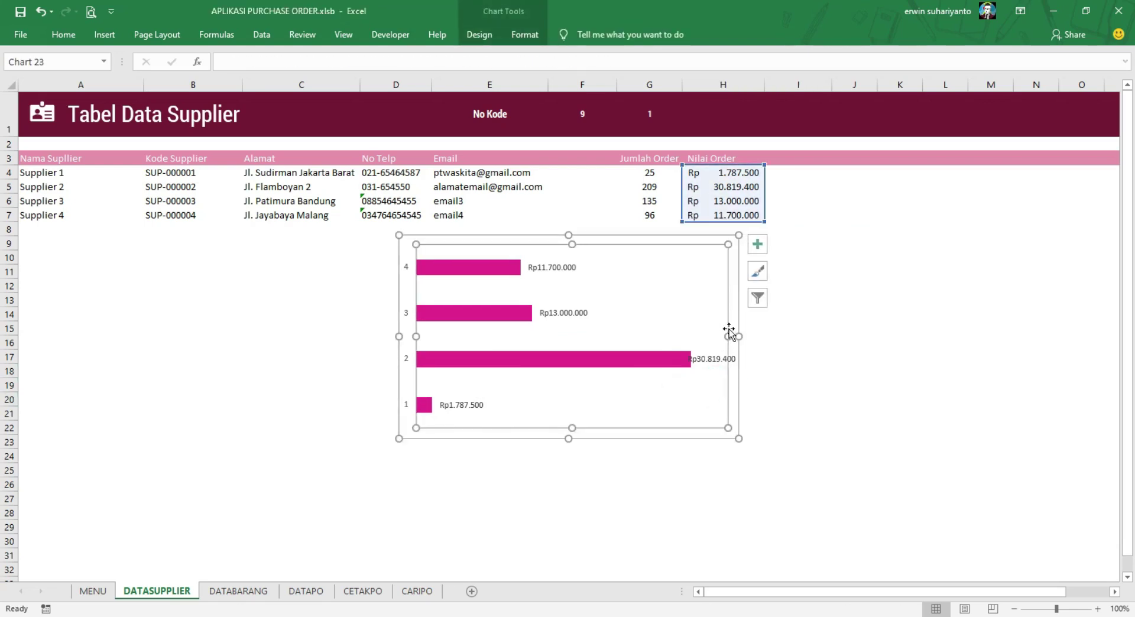
left_click_drag(728, 337, 708, 345)
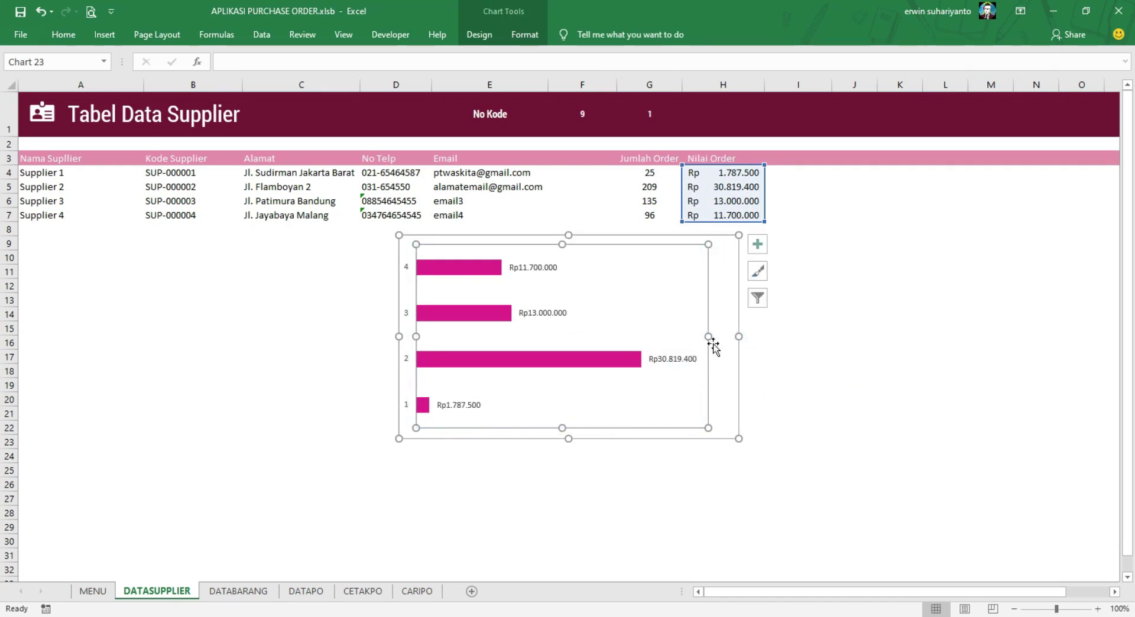
left_click_drag(710, 336, 716, 336)
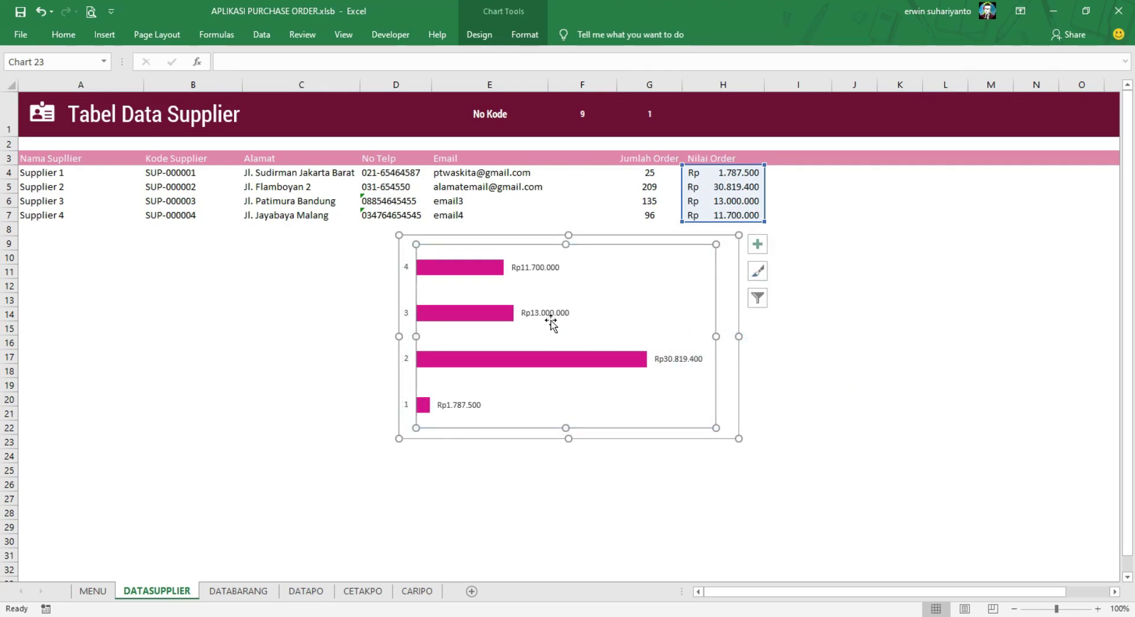
Step: Use the names in A4:A7 as category labels (Supplier 1–4), then widen the chart leftward
right_click(456, 244)
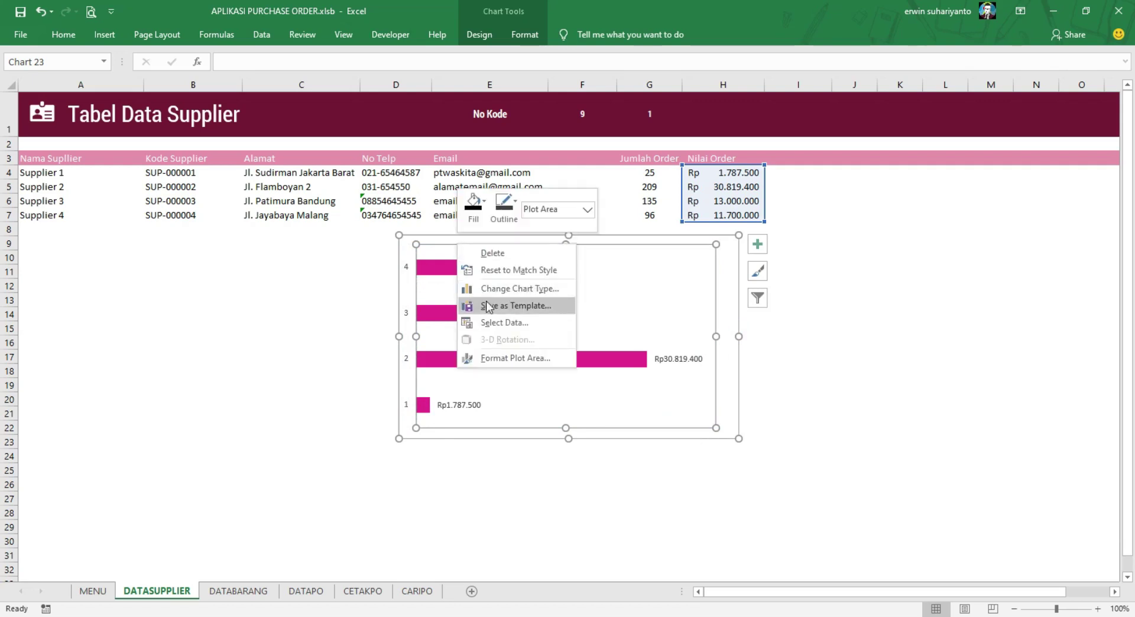
left_click(492, 319)
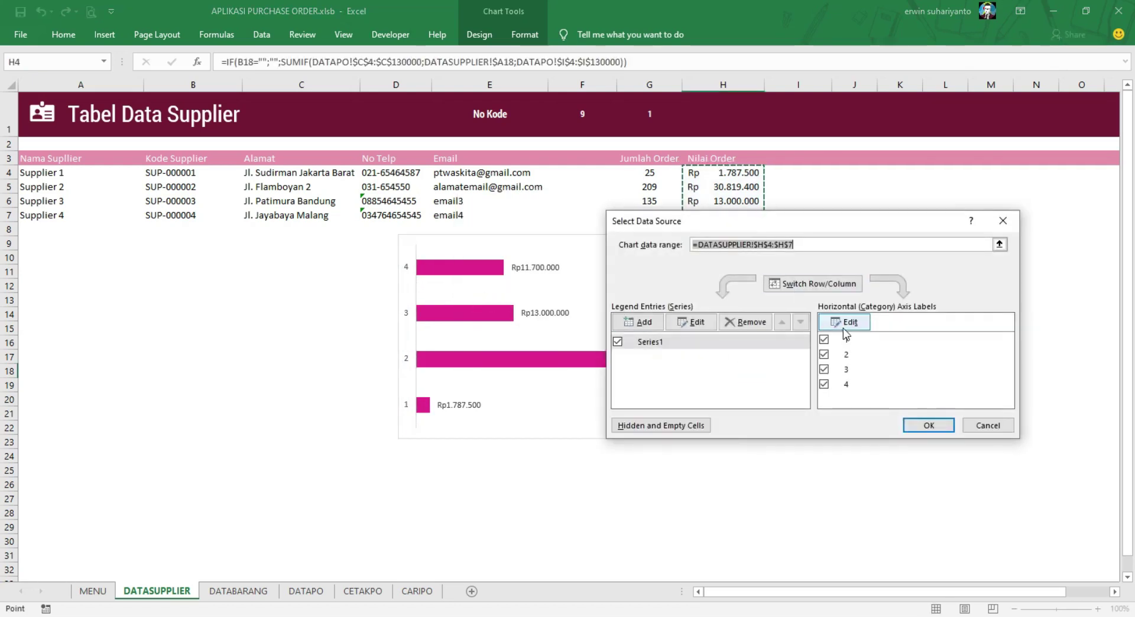
left_click(845, 322)
left_click_drag(54, 170, 53, 215)
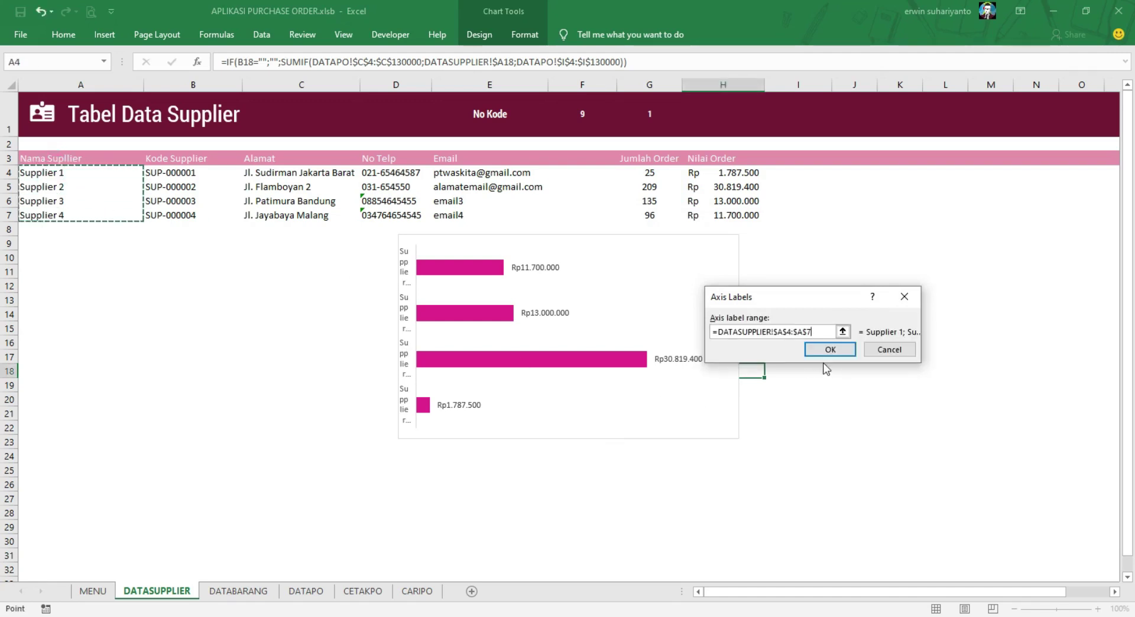
left_click(831, 351)
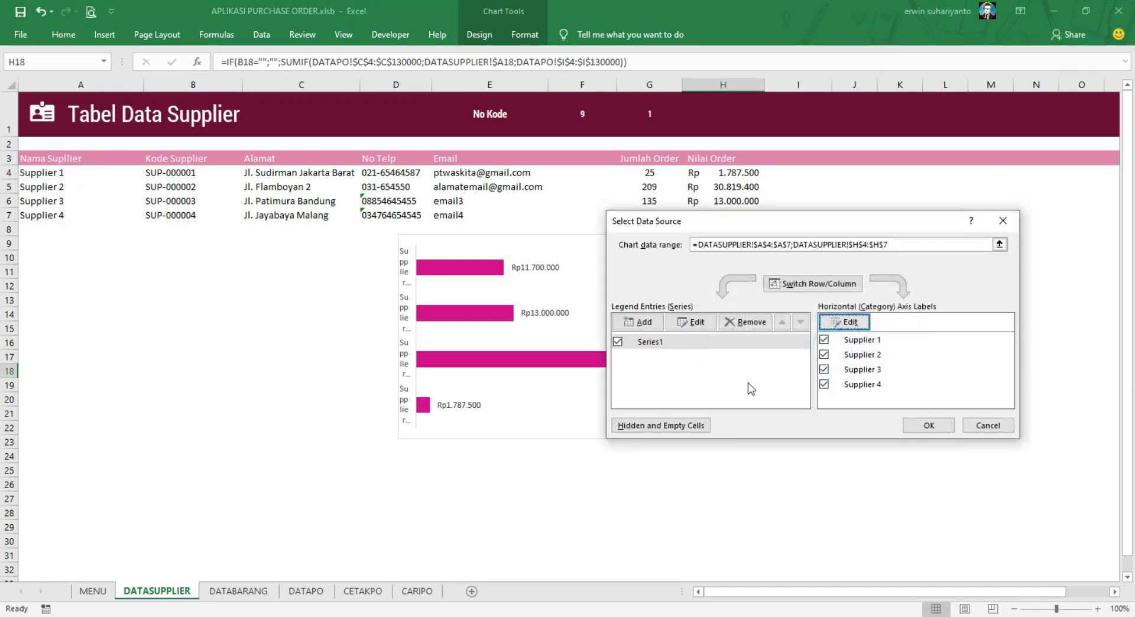
left_click(929, 424)
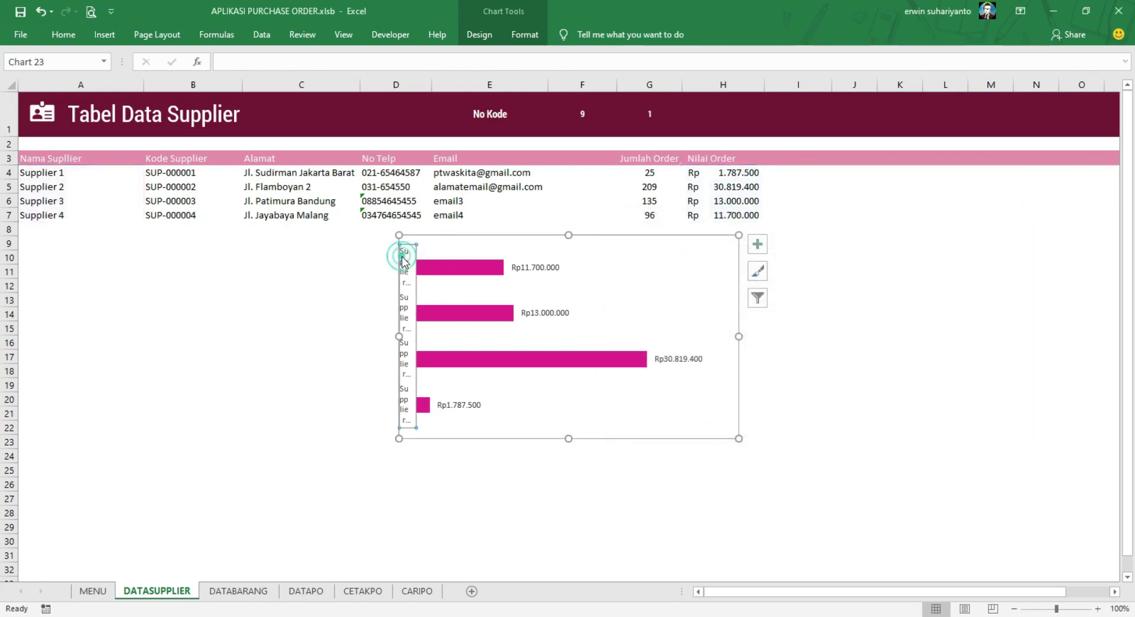
mouse_move(400, 337)
left_mouse_down()
mouse_move(324, 343)
mouse_move(385, 337)
mouse_move(374, 338)
left_mouse_up()
left_click(376, 303)
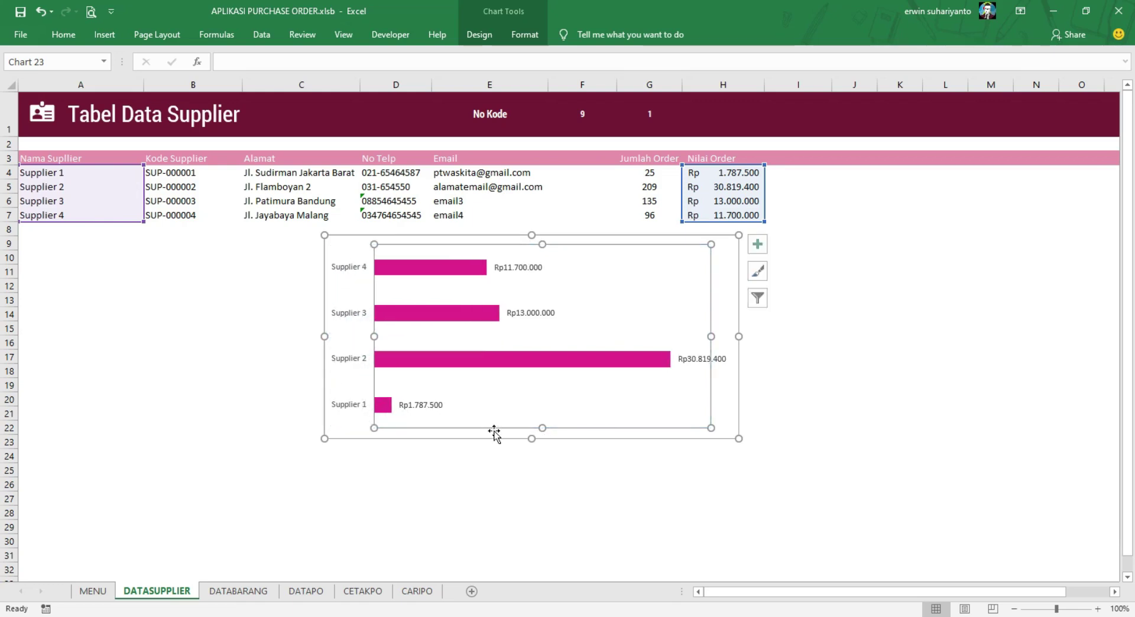
Step: Make the bar value labels bold, italic and two font sizes larger
left_click_drag(713, 338, 712, 336)
left_click(794, 324)
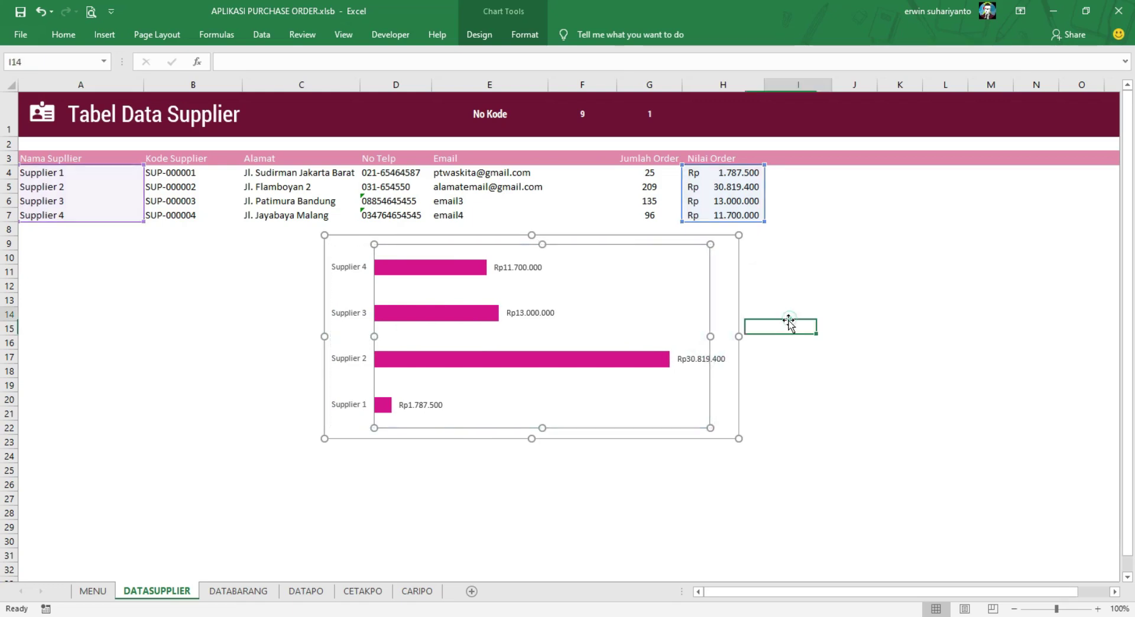
left_click(515, 269)
left_click(63, 35)
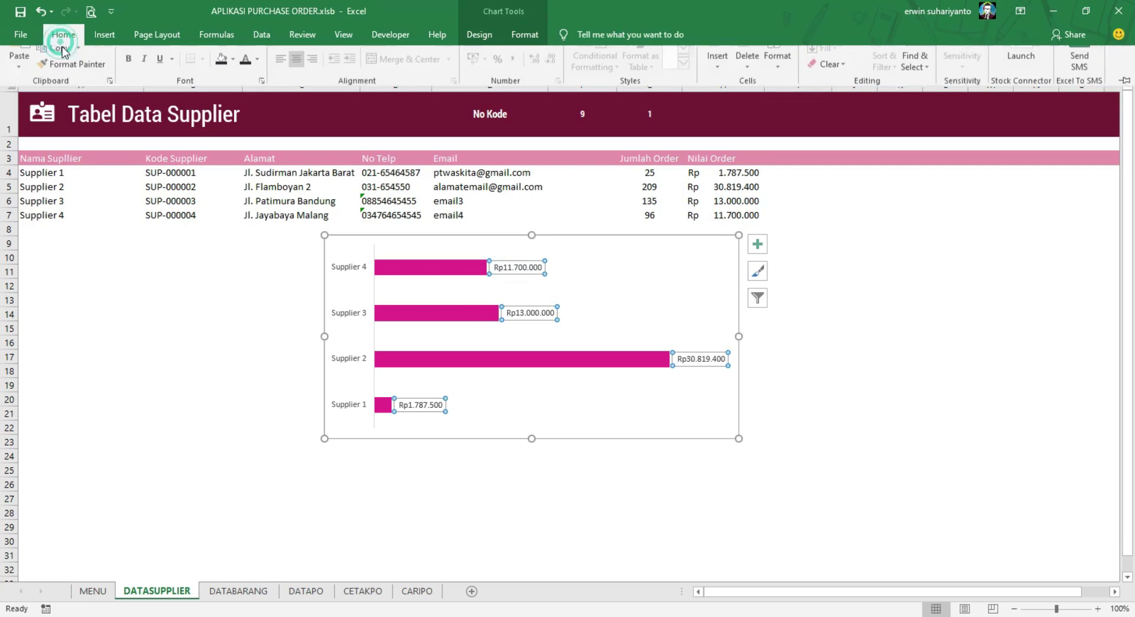
left_click(127, 83)
left_click(241, 66)
left_click(241, 62)
left_click(145, 83)
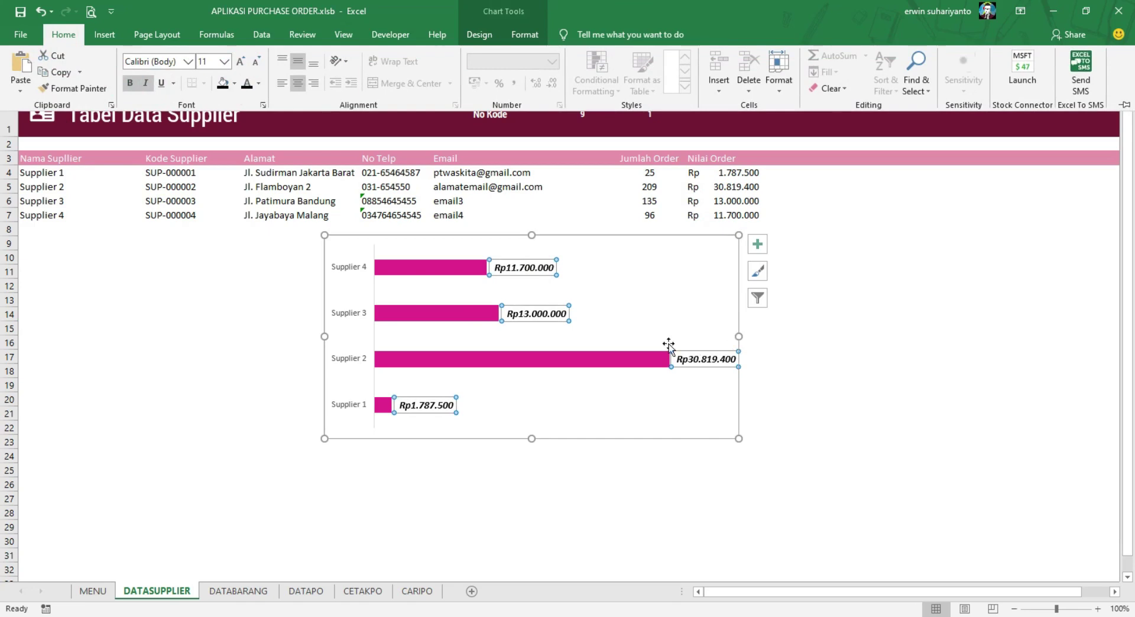
Step: Adjust the plot area, pulling its right edge left and its left edge right
left_click(666, 339)
left_click_drag(709, 337, 702, 337)
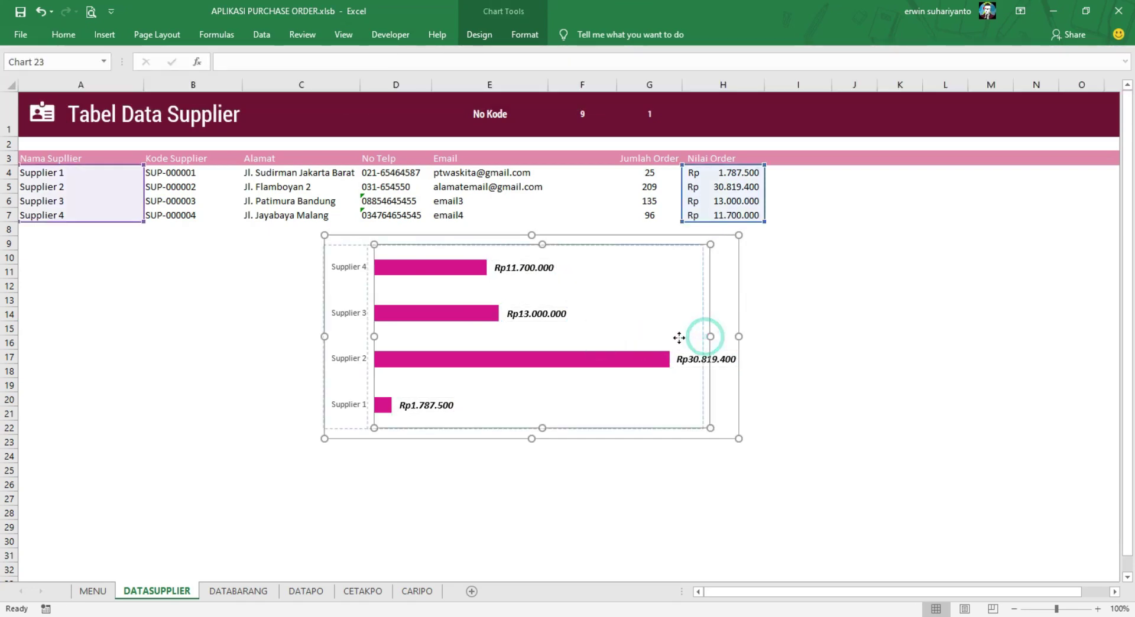
left_click(326, 284)
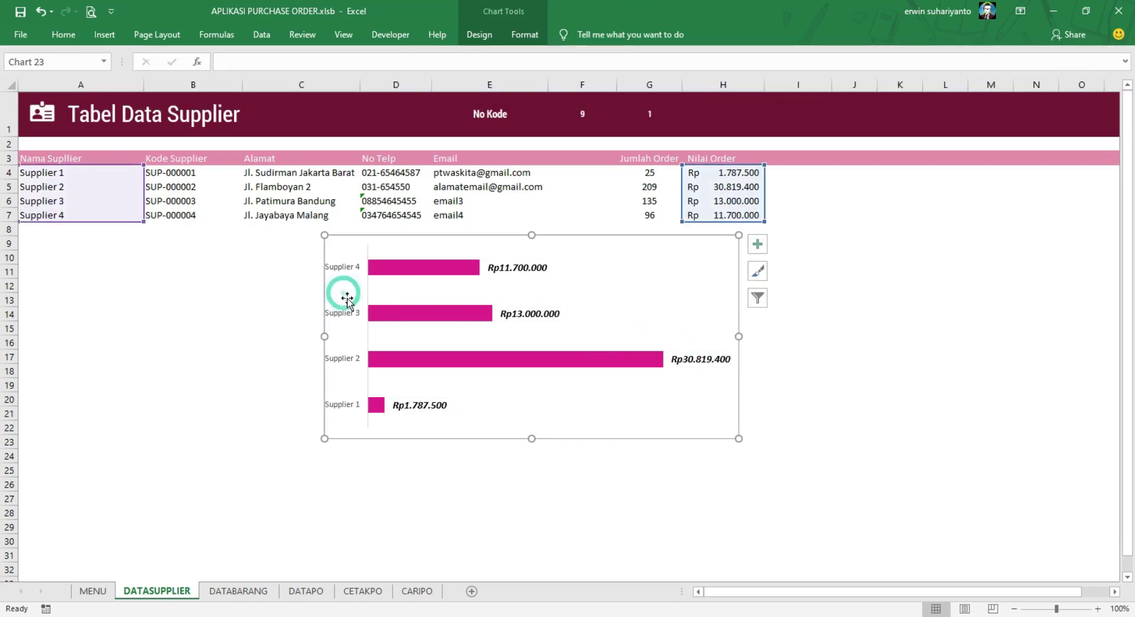
left_click(355, 274)
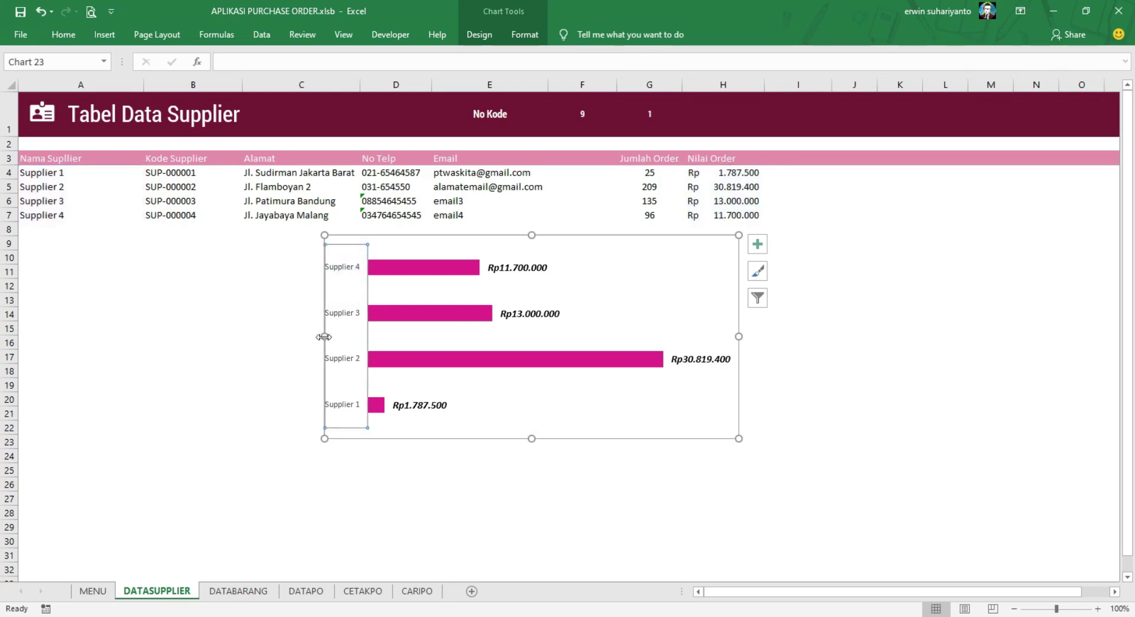
left_click(386, 291)
left_click_drag(370, 339, 390, 338)
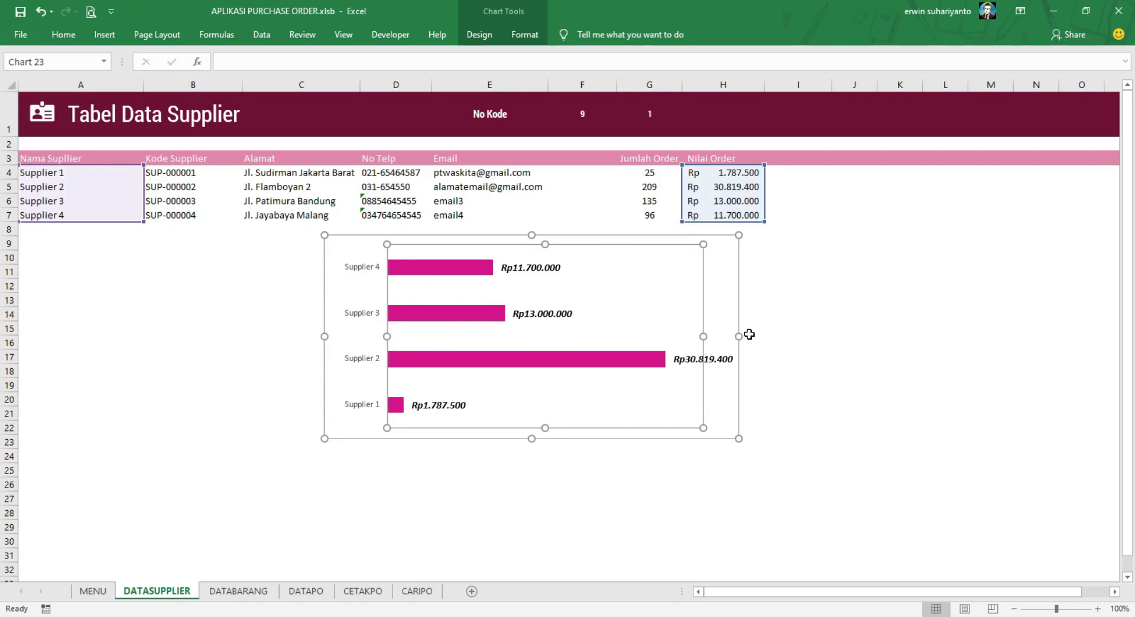
left_click(746, 330)
Step: Fill the bars black and make the supplier axis labels bold and larger
left_click(477, 269)
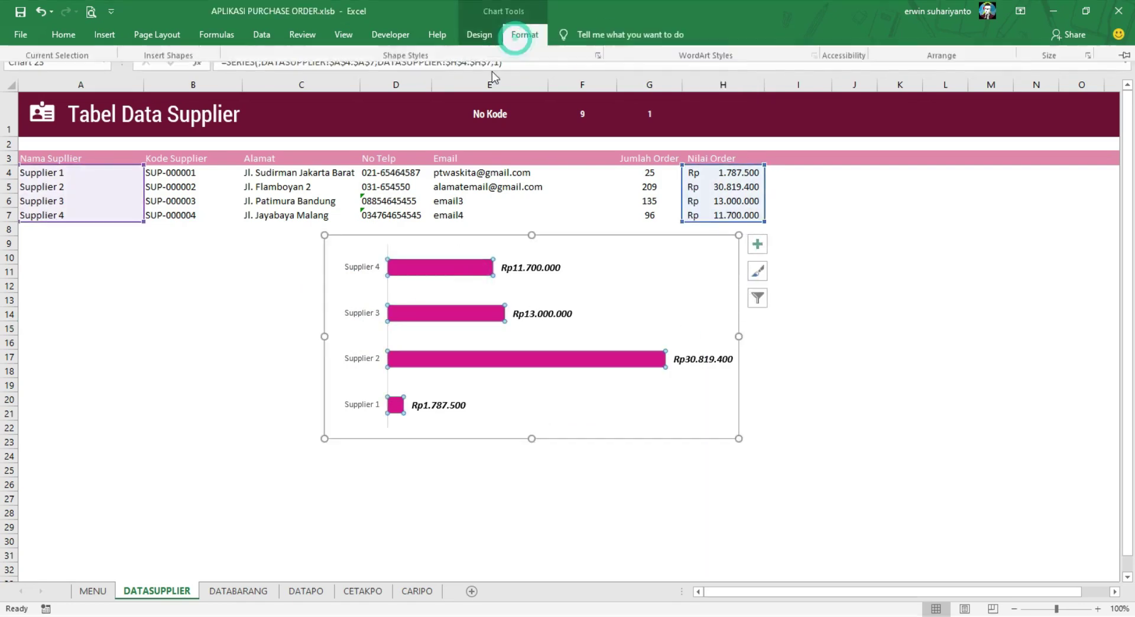
left_click(524, 35)
left_click(553, 56)
left_click(363, 277)
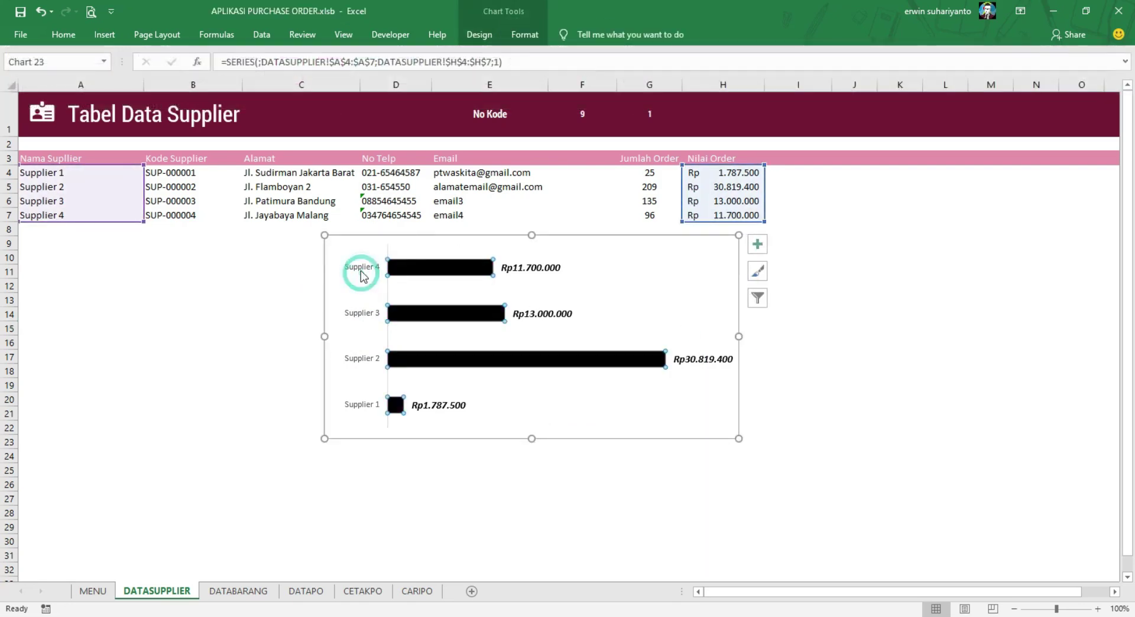
left_click(63, 34)
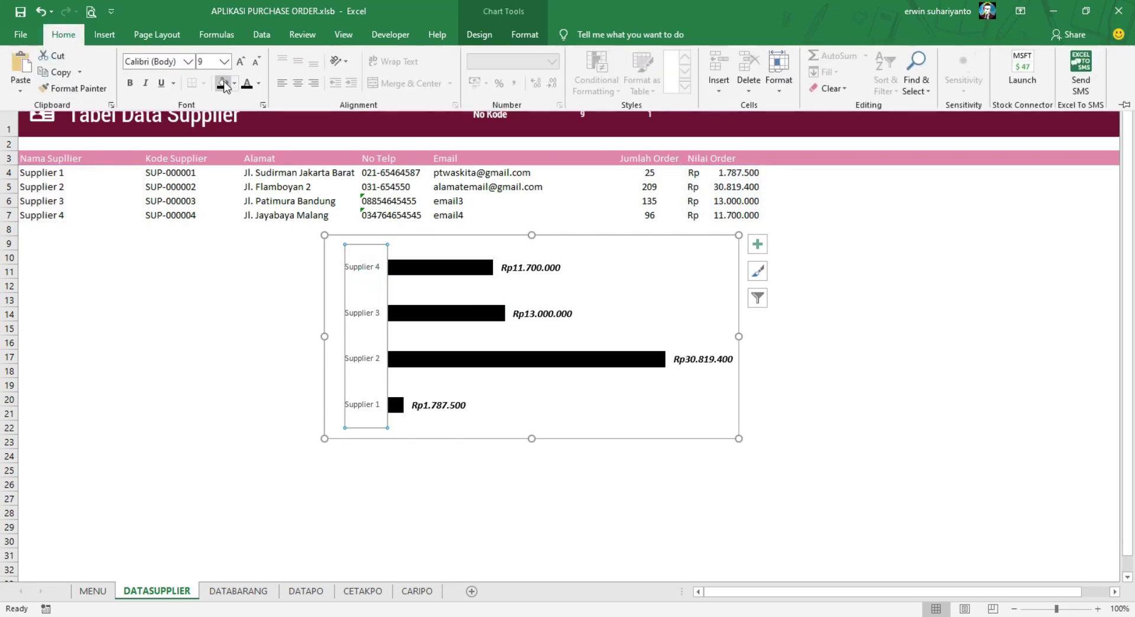
left_click(240, 61)
left_click(247, 84)
left_click(130, 85)
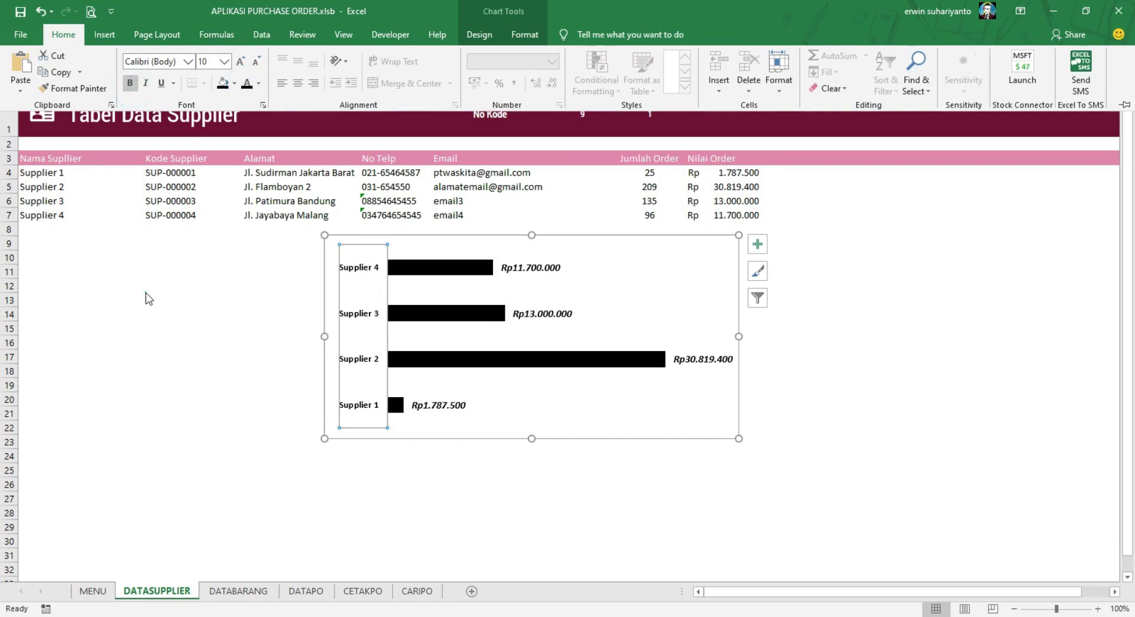
Step: Remove the supplier chart's outline border
left_click(148, 299)
left_click(355, 241)
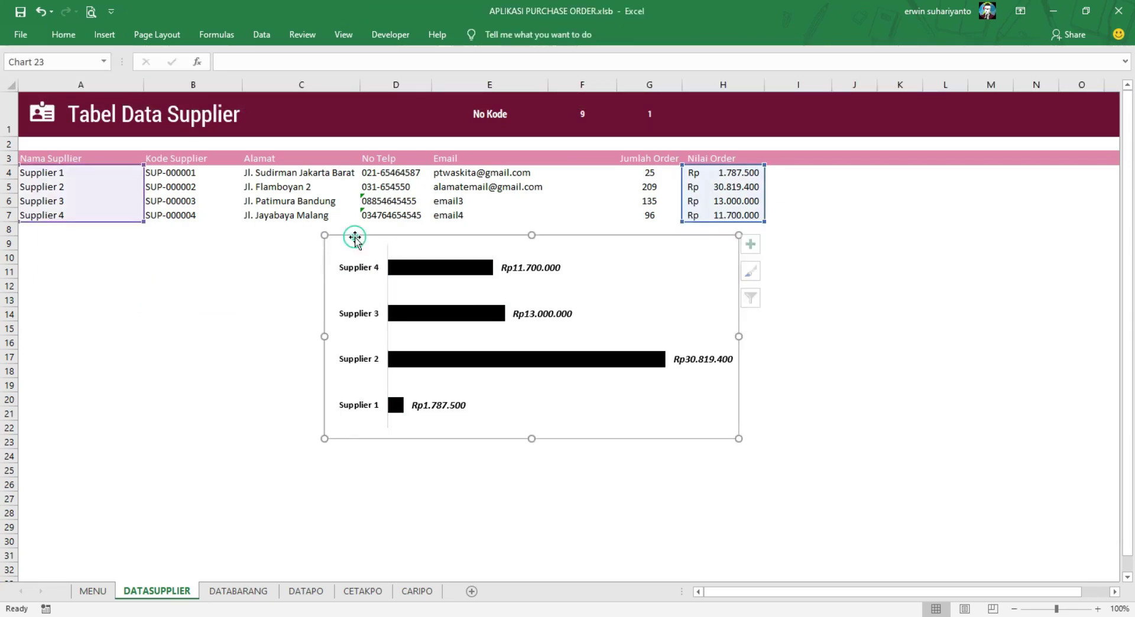
left_click(522, 35)
left_click(538, 71)
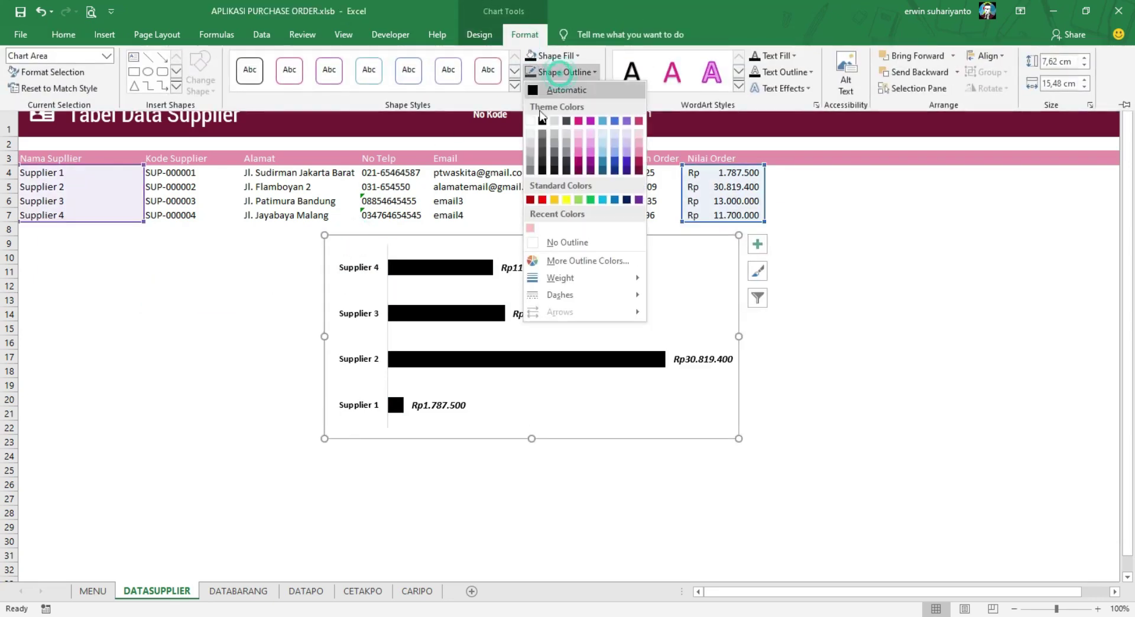
left_click(550, 242)
Step: Move the supplier chart onto the MENU dashboard's right pink panel, transparent and sized to fit
left_click(431, 239)
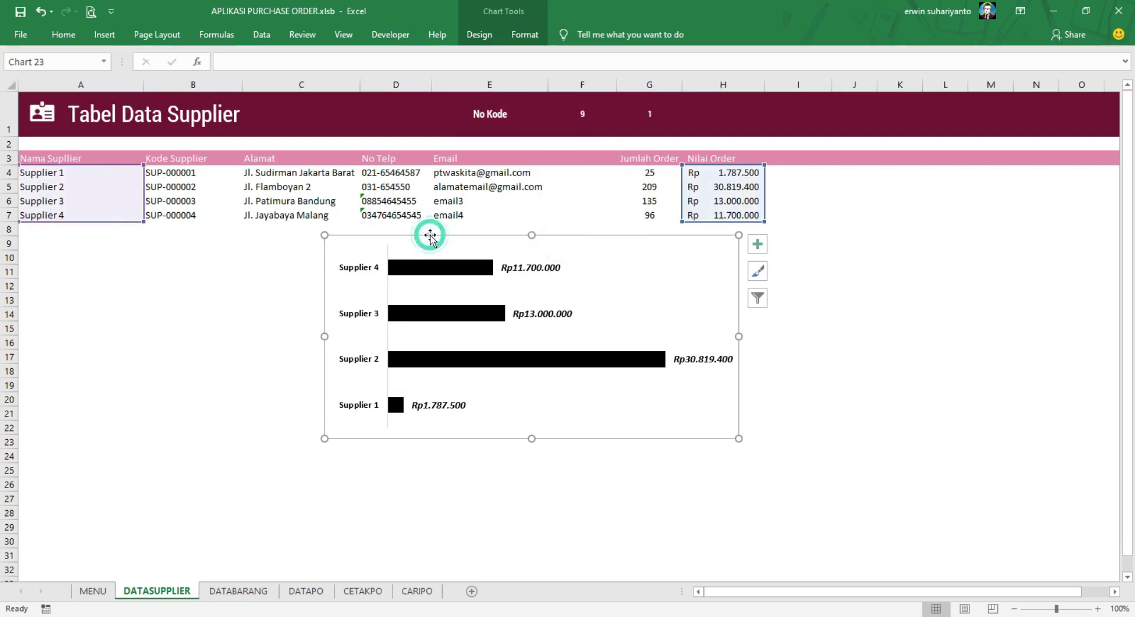
key("Delete")
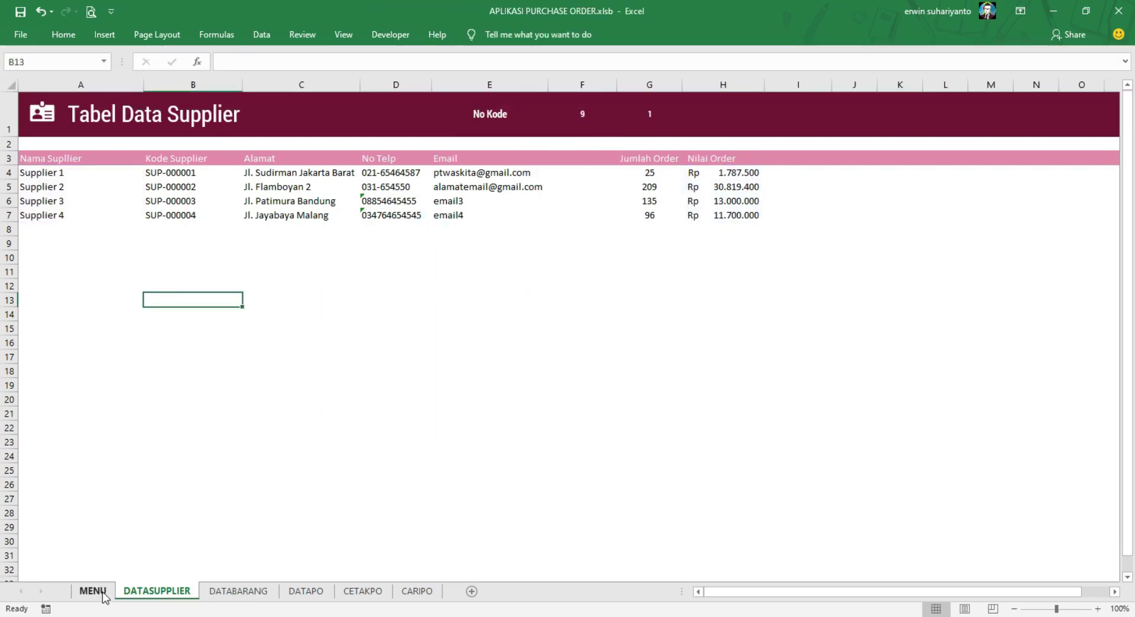
left_click(99, 595)
key("ctrl+v")
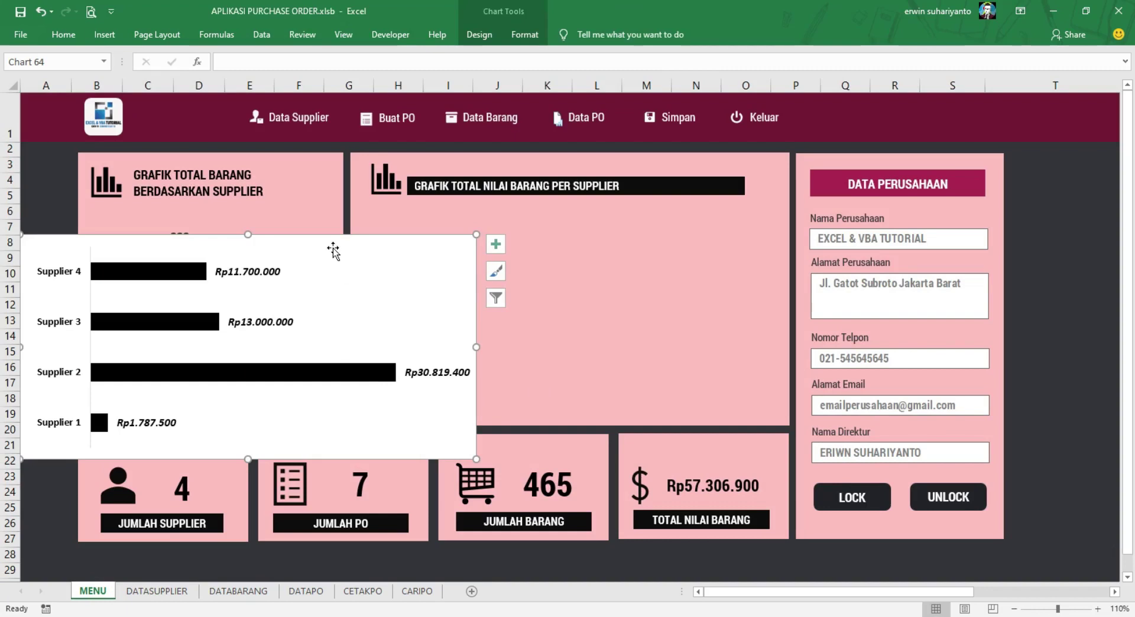
left_click_drag(322, 236, 659, 207)
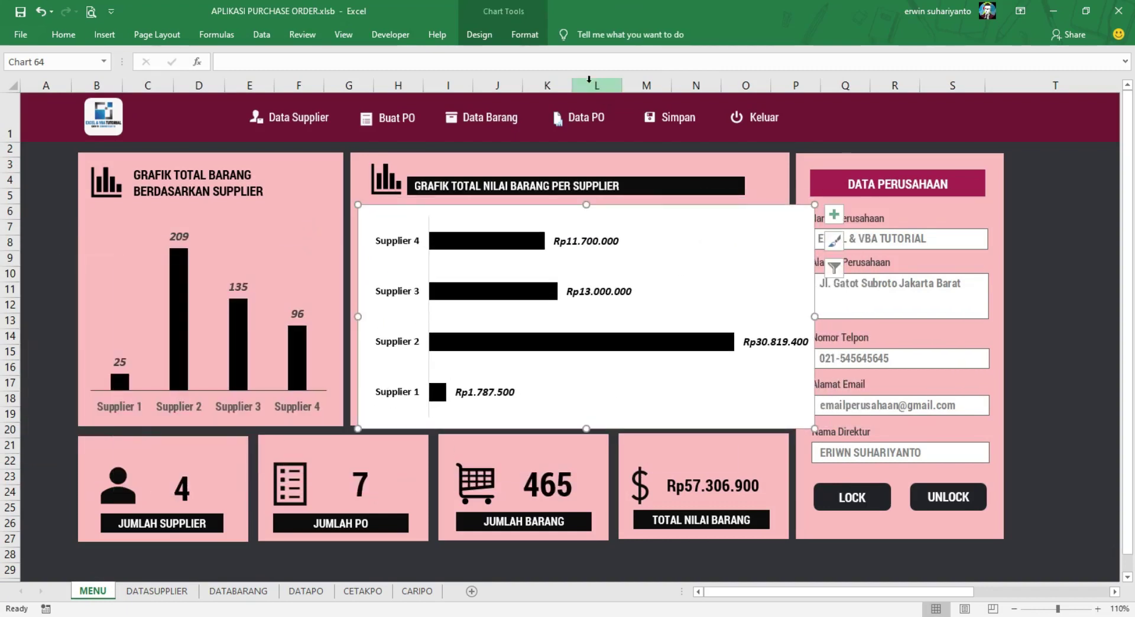
left_click(516, 35)
left_click(553, 56)
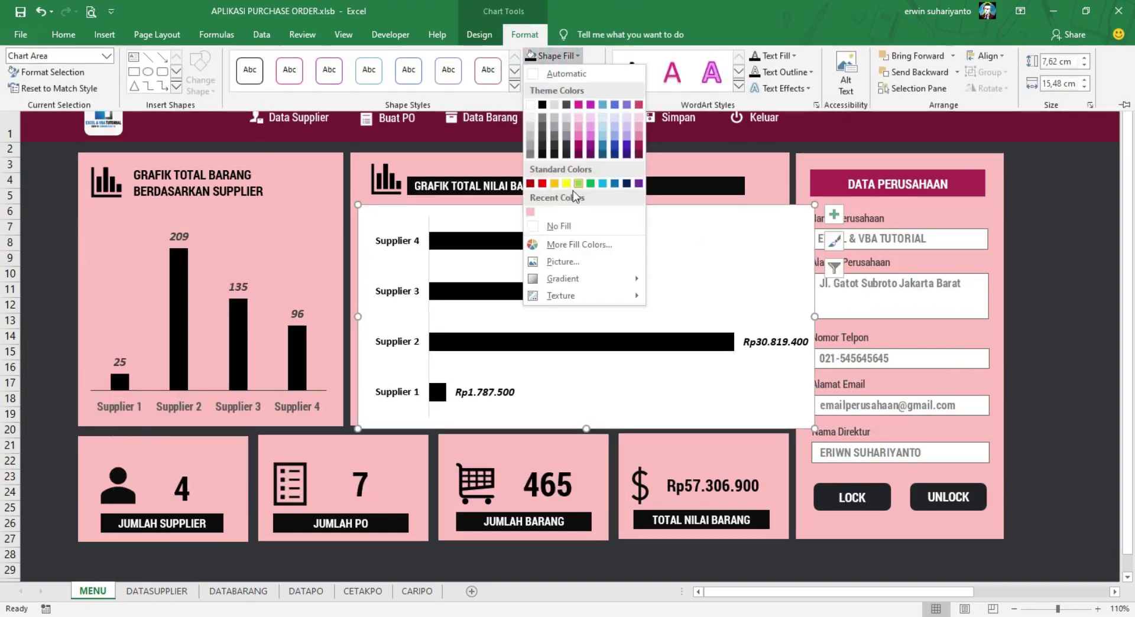
left_click(556, 227)
left_click(816, 424)
left_click_drag(814, 430, 780, 414)
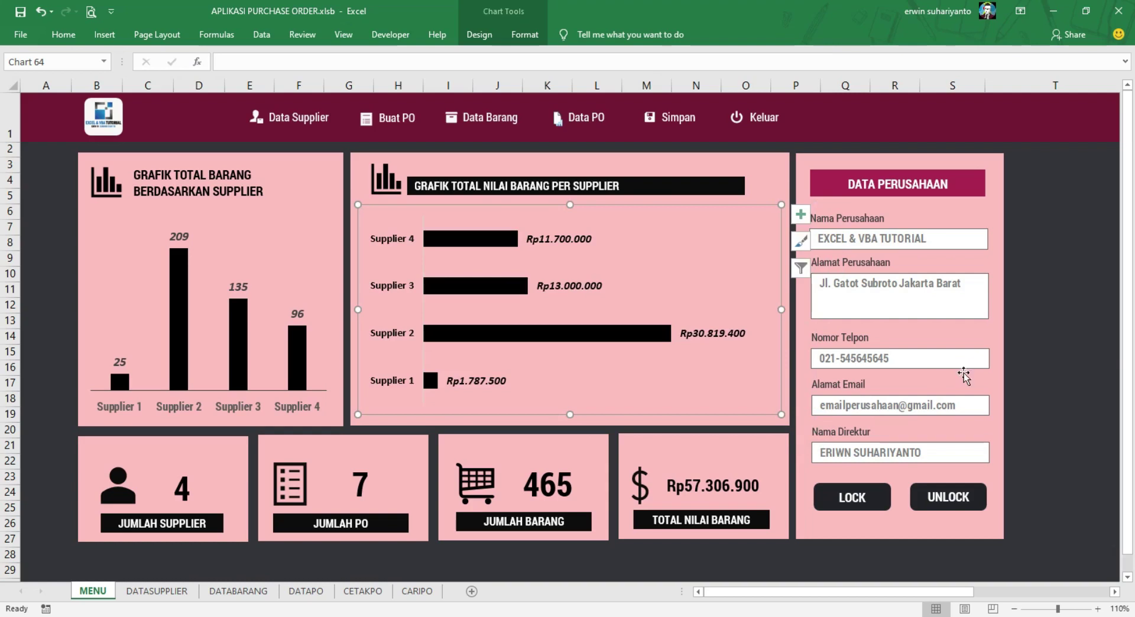
left_click(1044, 350)
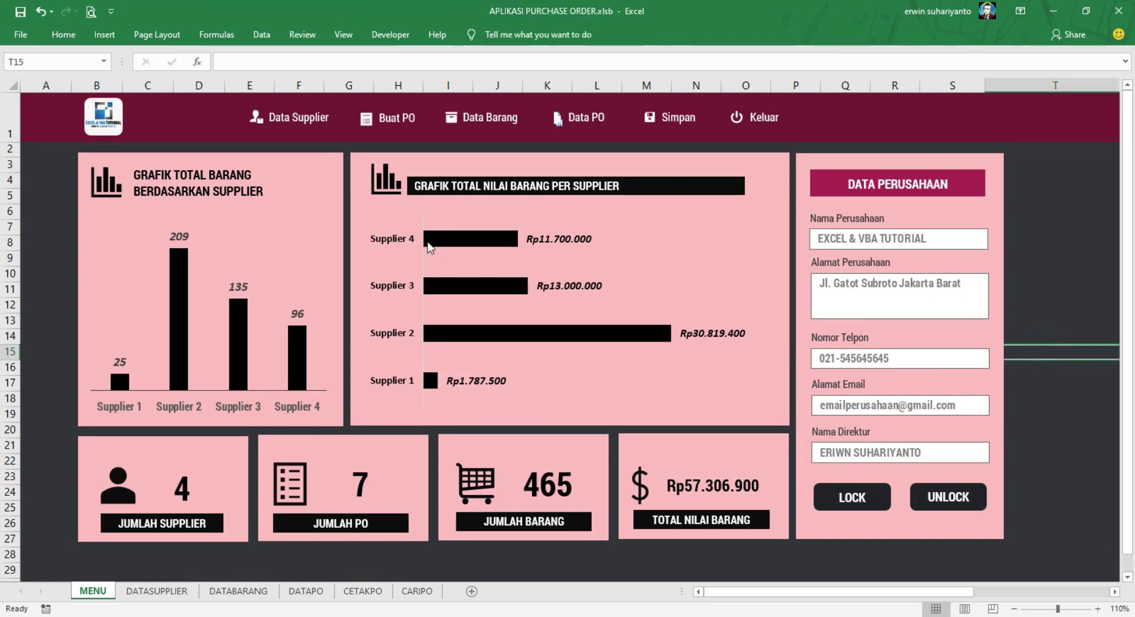
Step: Give the bar chart's vertical axis a dark outline and save the workbook
left_click(415, 251)
left_click(397, 236)
left_click(523, 34)
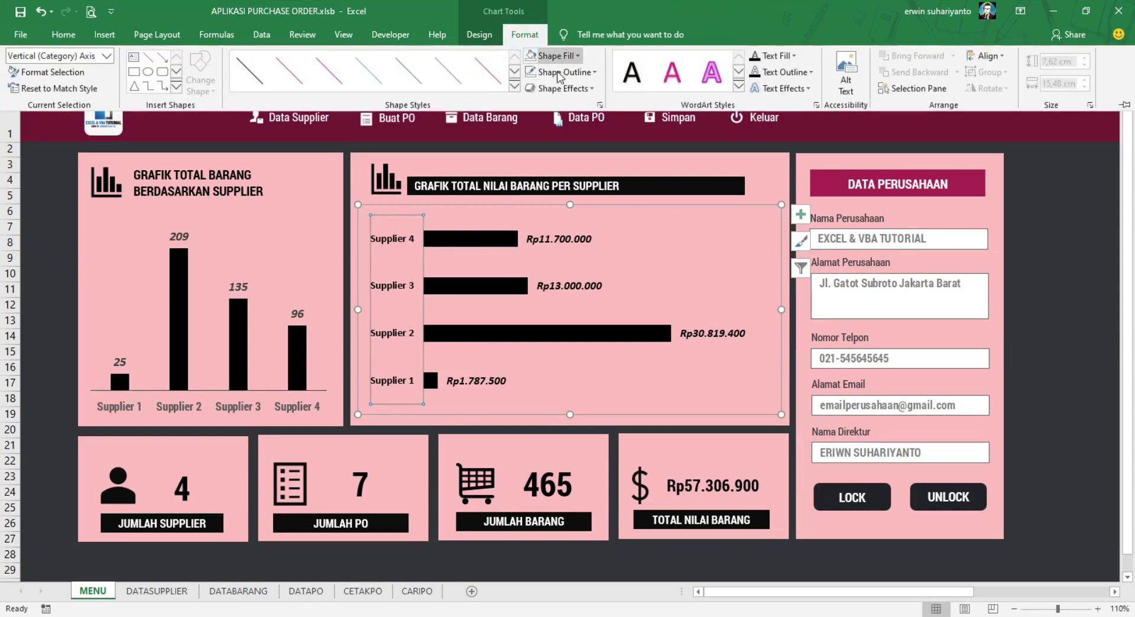
left_click(558, 72)
left_click(543, 154)
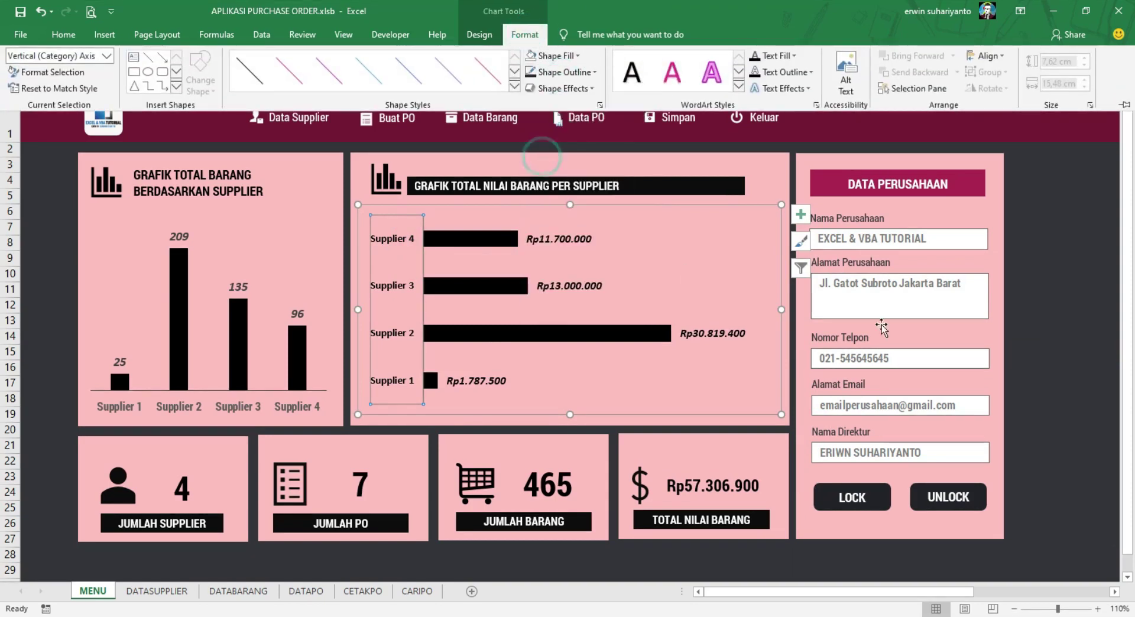
left_click(1062, 240)
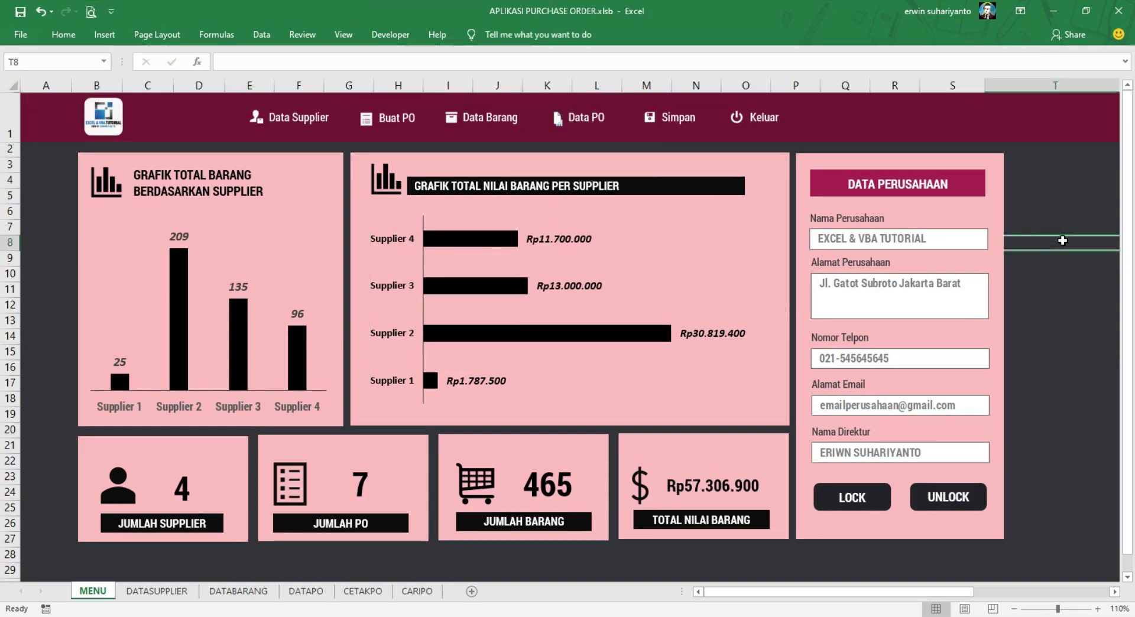
key("ctrl+s")
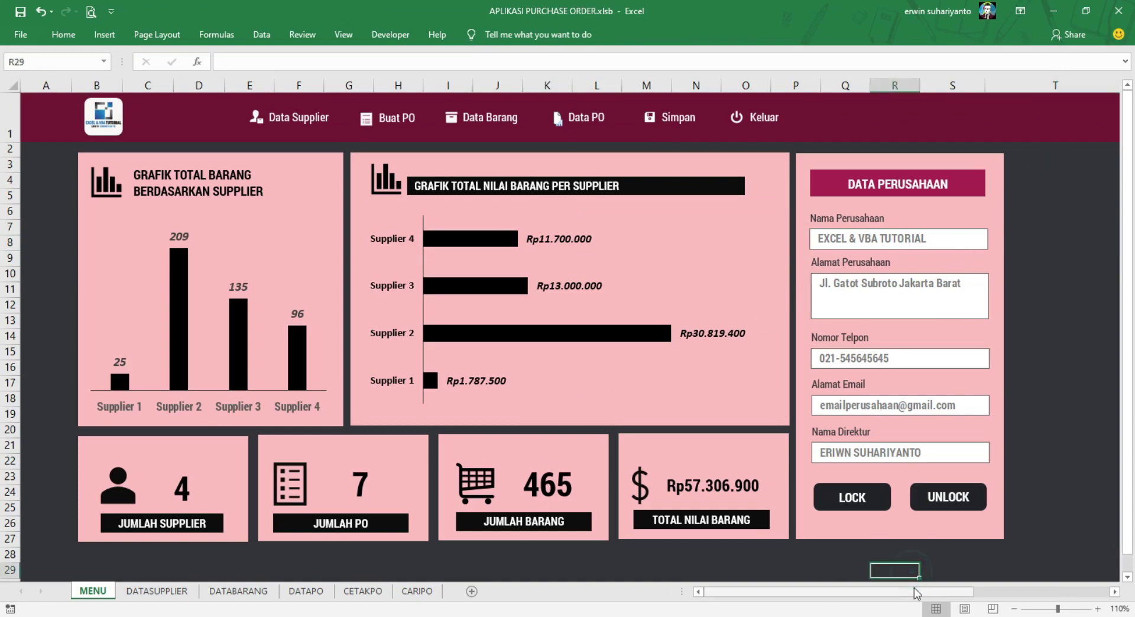
left_click(616, 569)
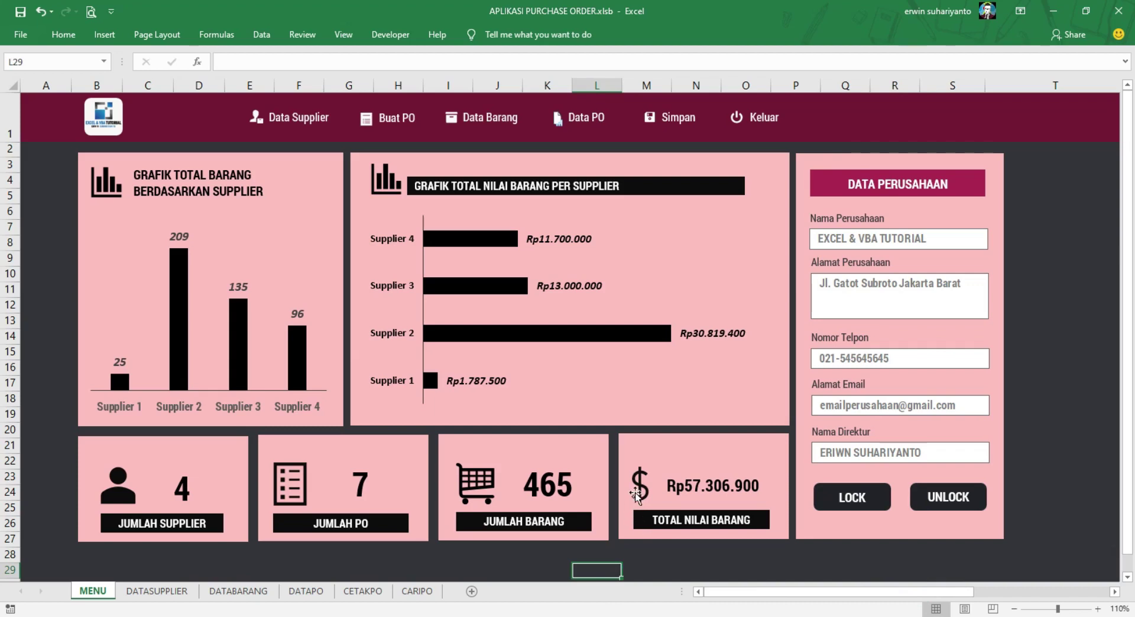
Step: Make the left chart's supplier axis labels black and shrink them to 10.5
left_click(191, 414)
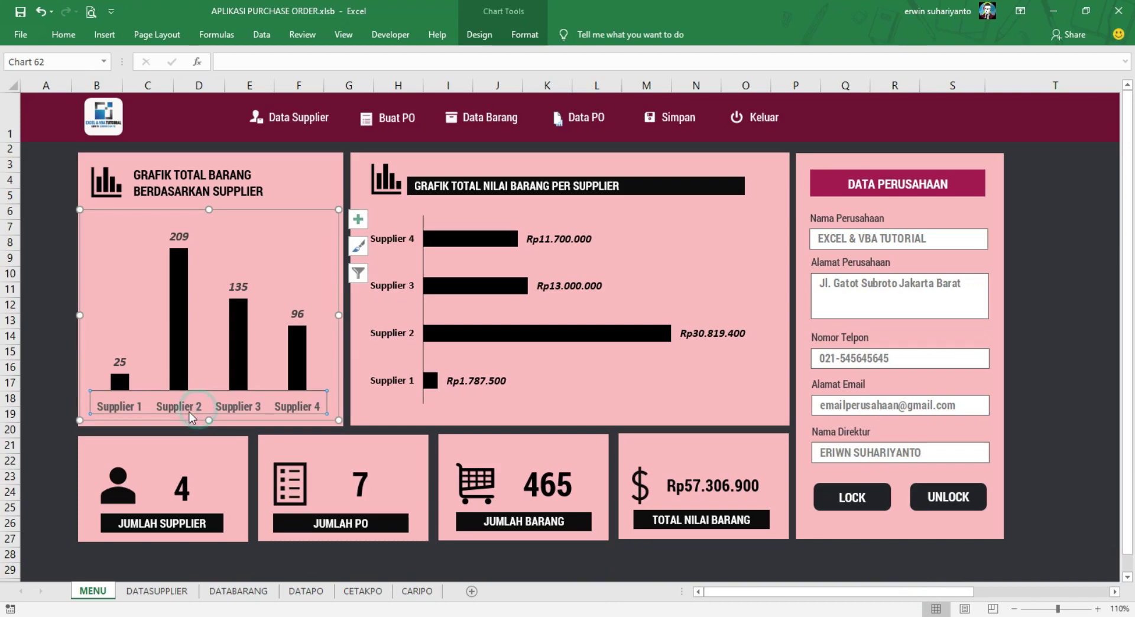
left_click(63, 35)
left_click(248, 83)
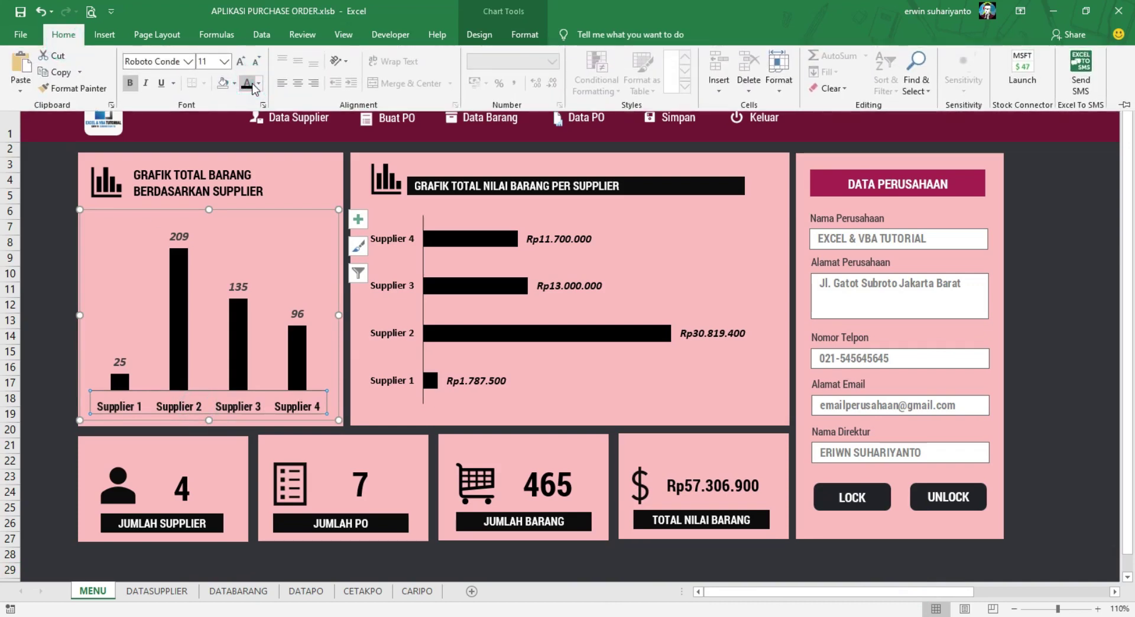
left_click(256, 61)
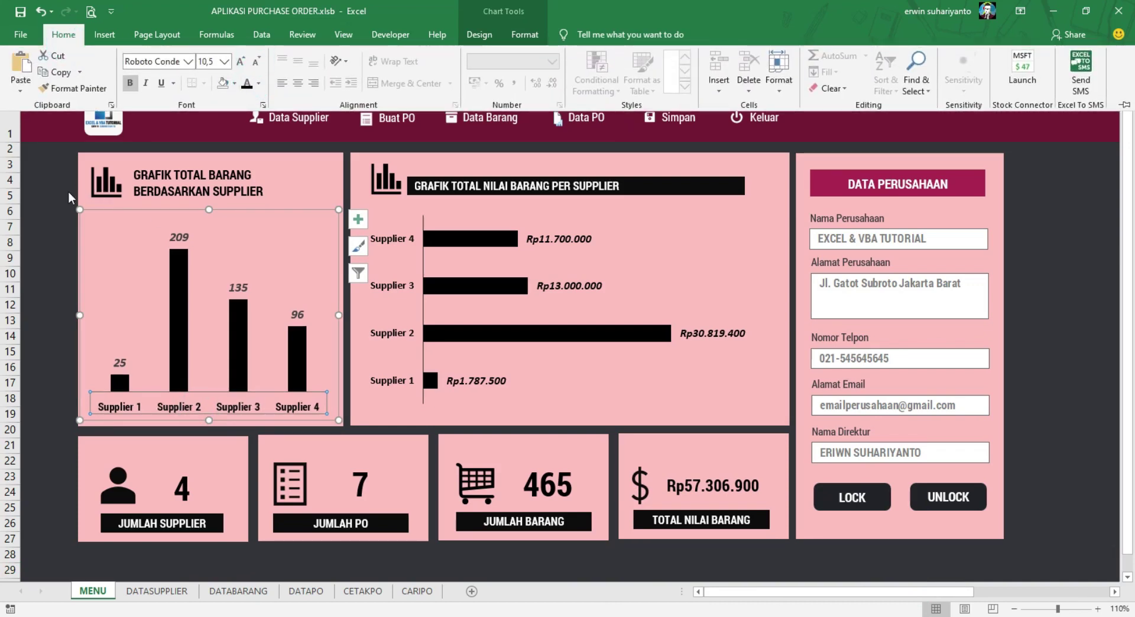
left_click(68, 195)
left_click(69, 195)
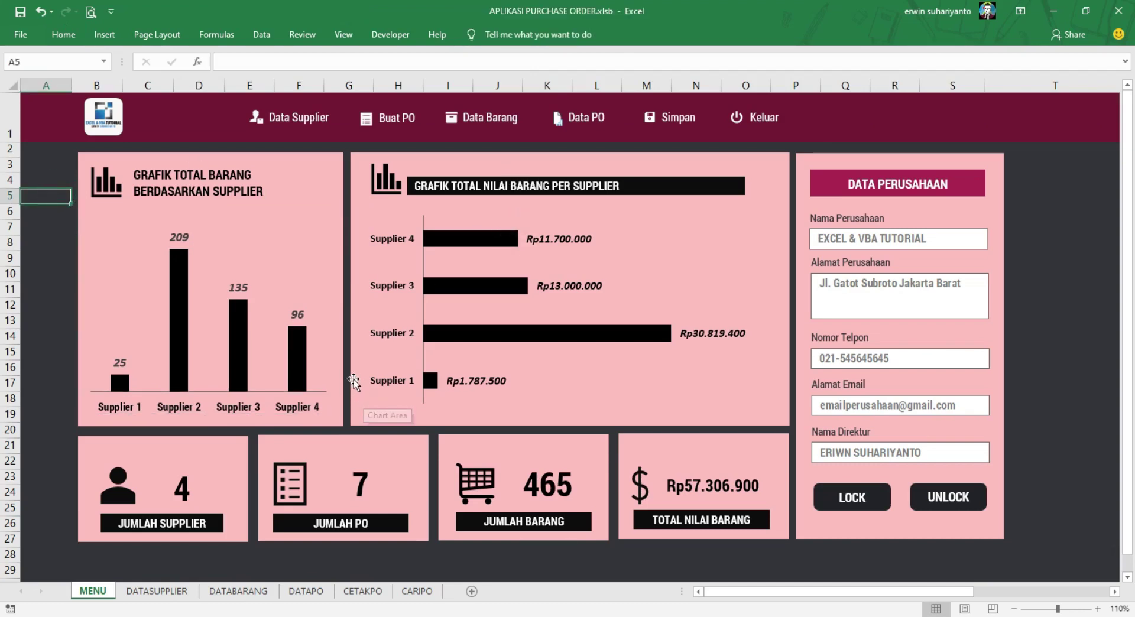
mouse_move(127, 388)
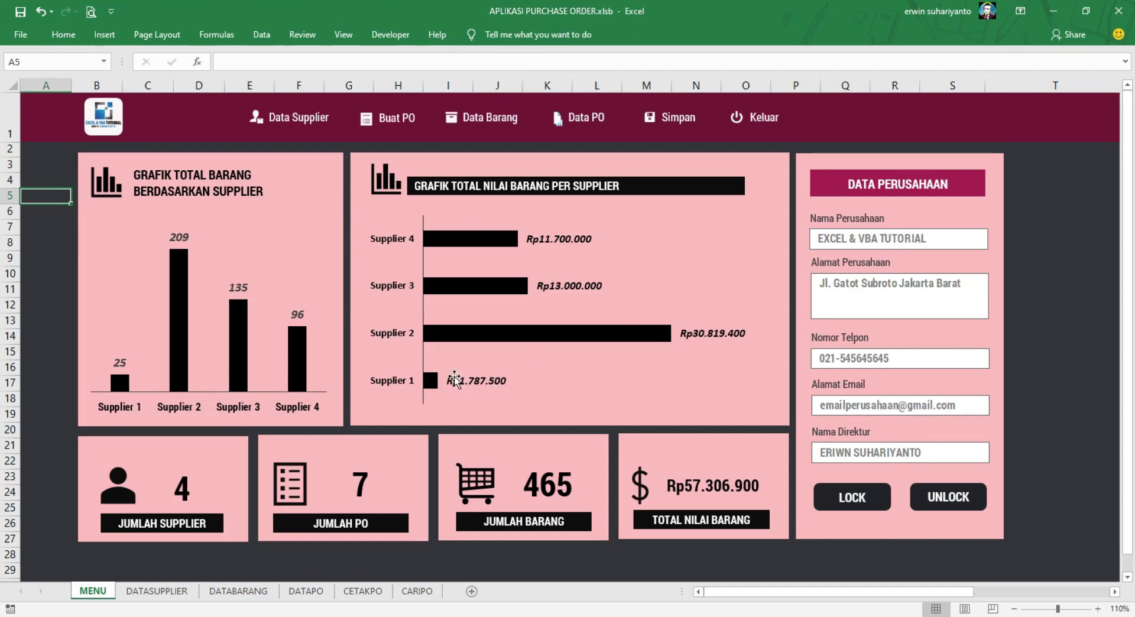
Step: Start a PO for Supplier 1 with 50 Bateray Alkaline and 100 Sarung tangan
left_click(408, 124)
left_click(512, 197)
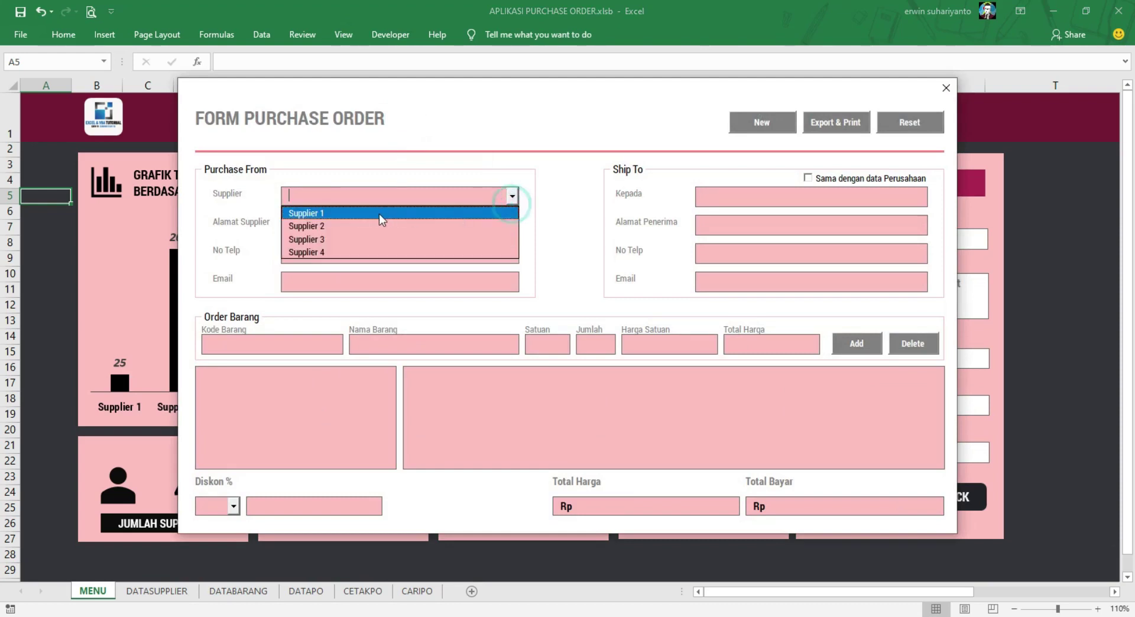
left_click(380, 215)
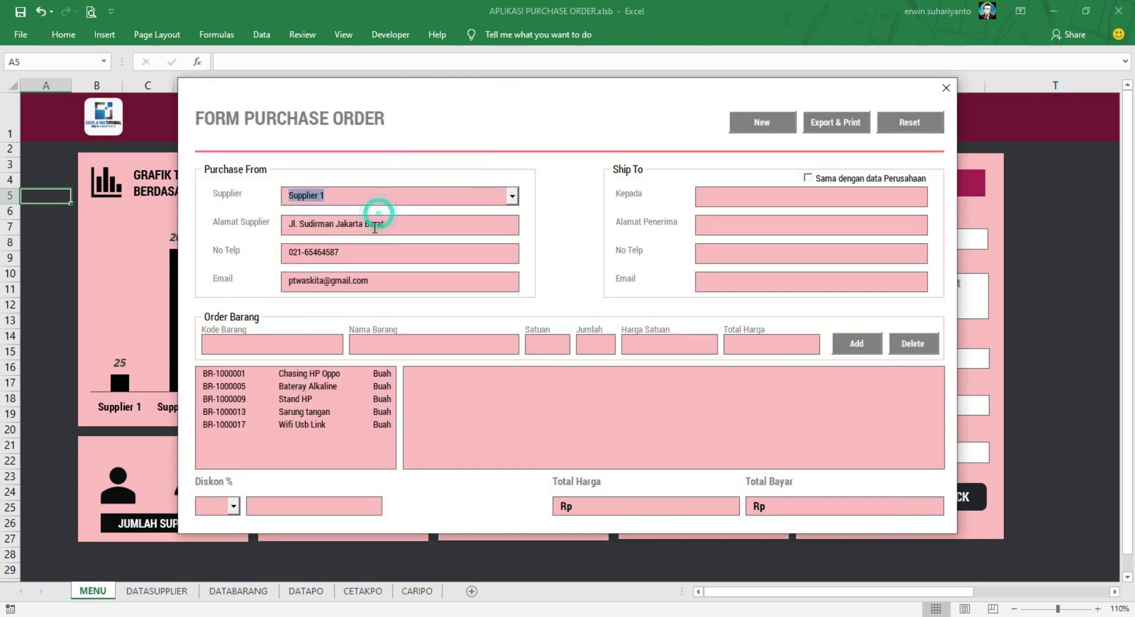
left_click(307, 385)
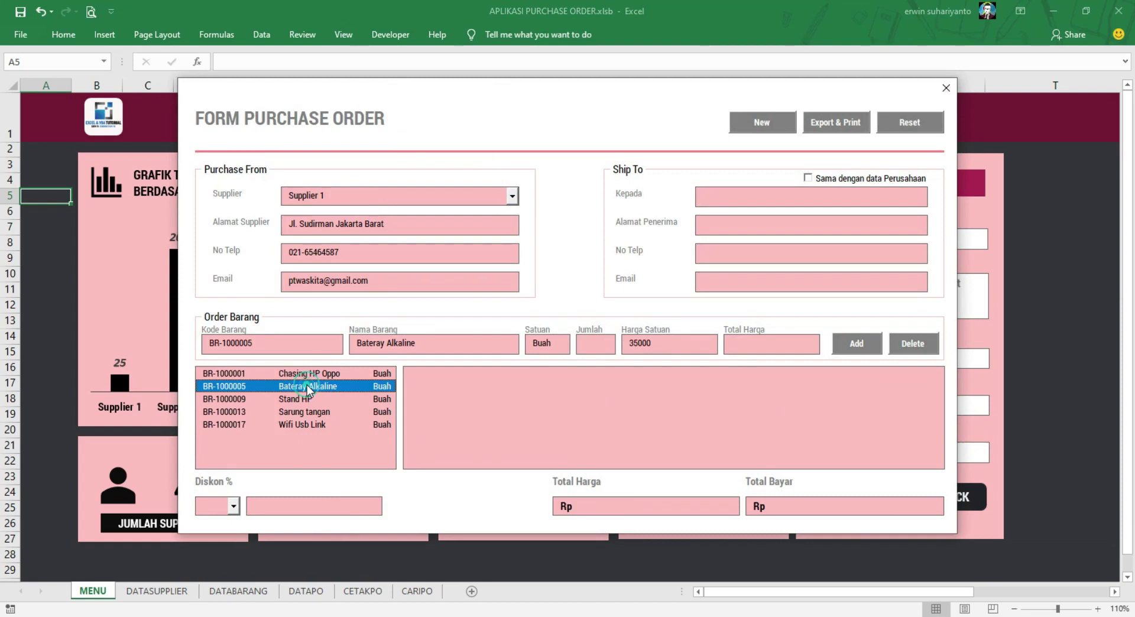
left_click(609, 346)
type("50")
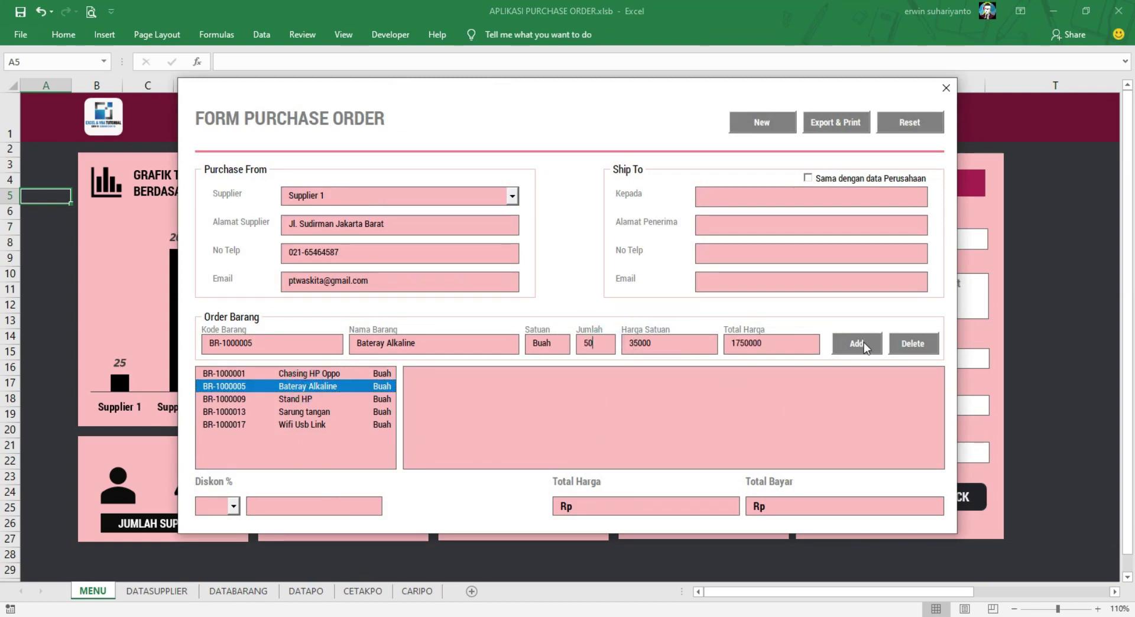
left_click(856, 343)
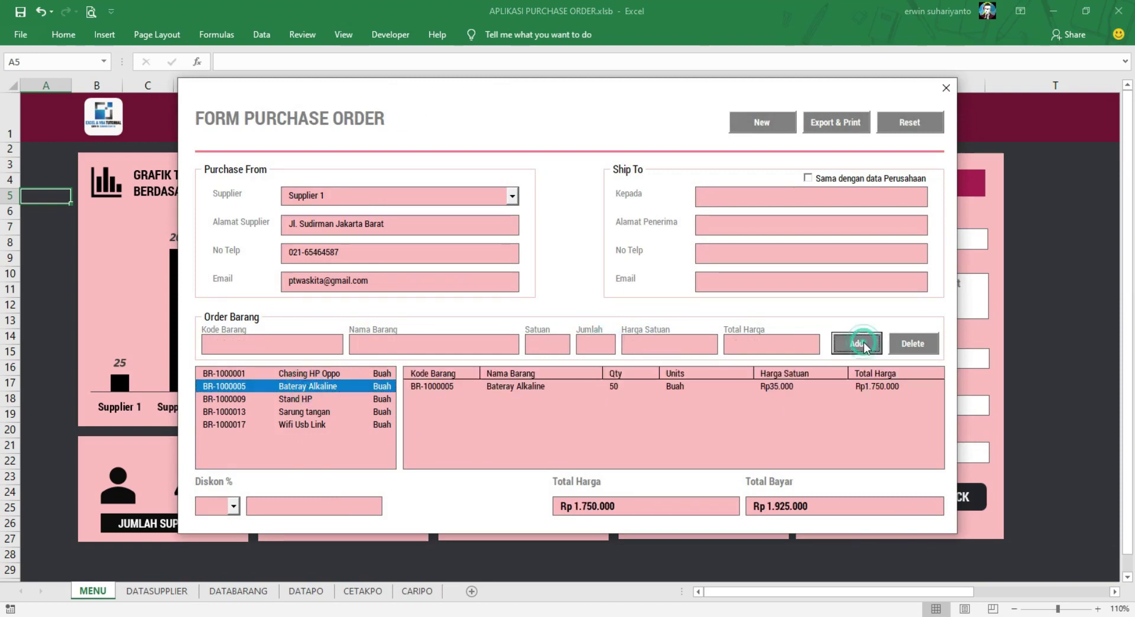
left_click(307, 414)
left_click(592, 346)
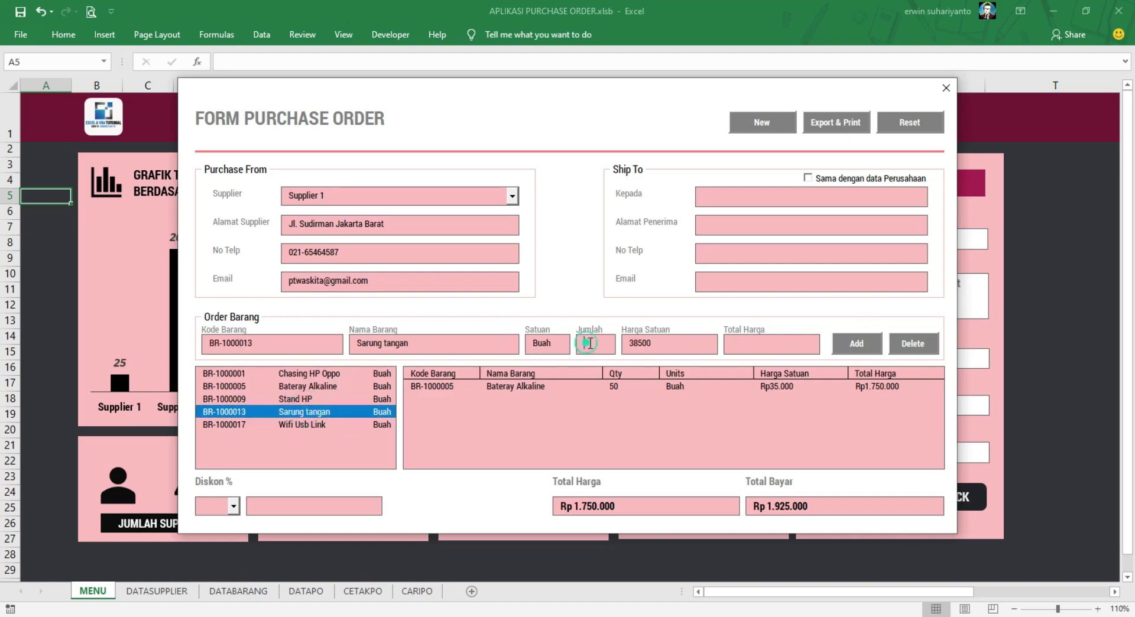
left_click(843, 349)
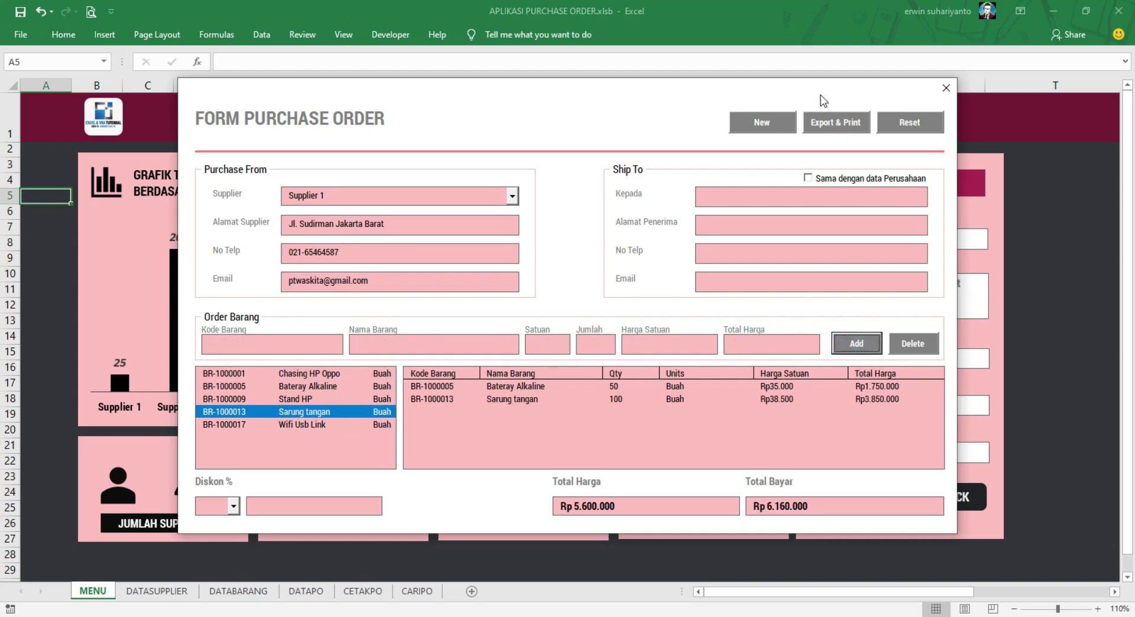
Step: Assign a new PO number, ship to the company's address, and set Diskon to 0%
left_click(772, 129)
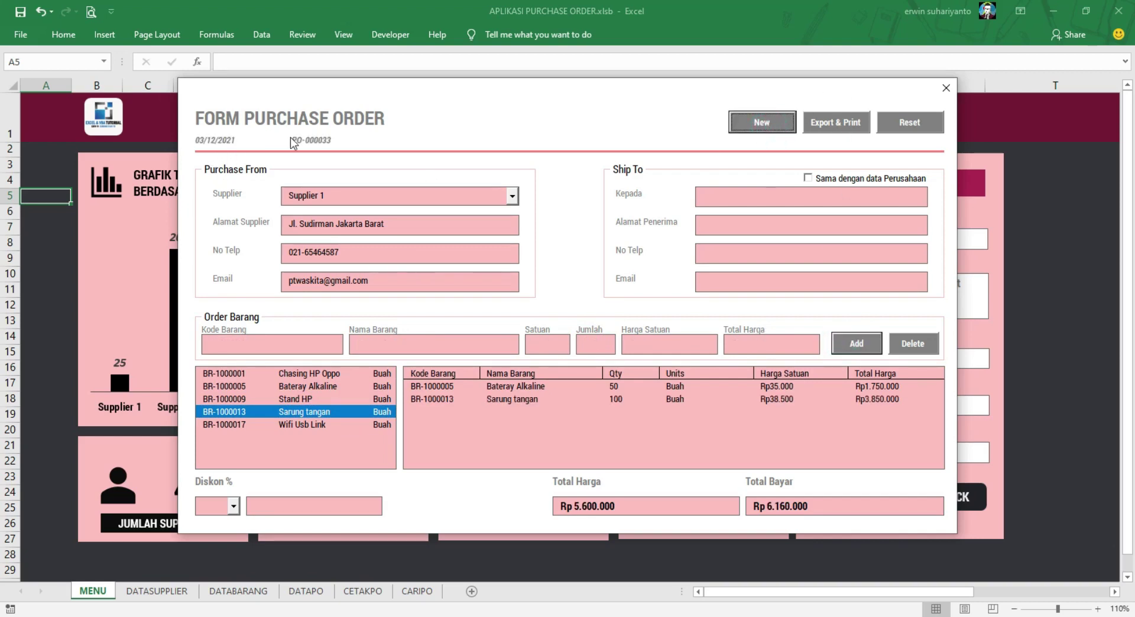
left_click(813, 180)
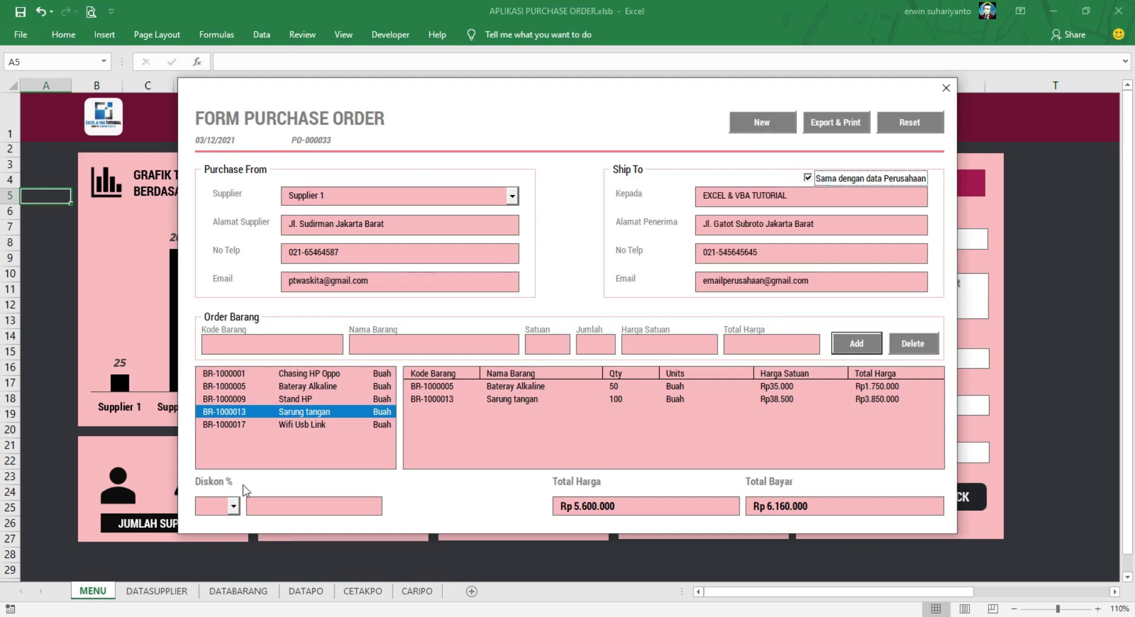
left_click(235, 507)
left_click(217, 538)
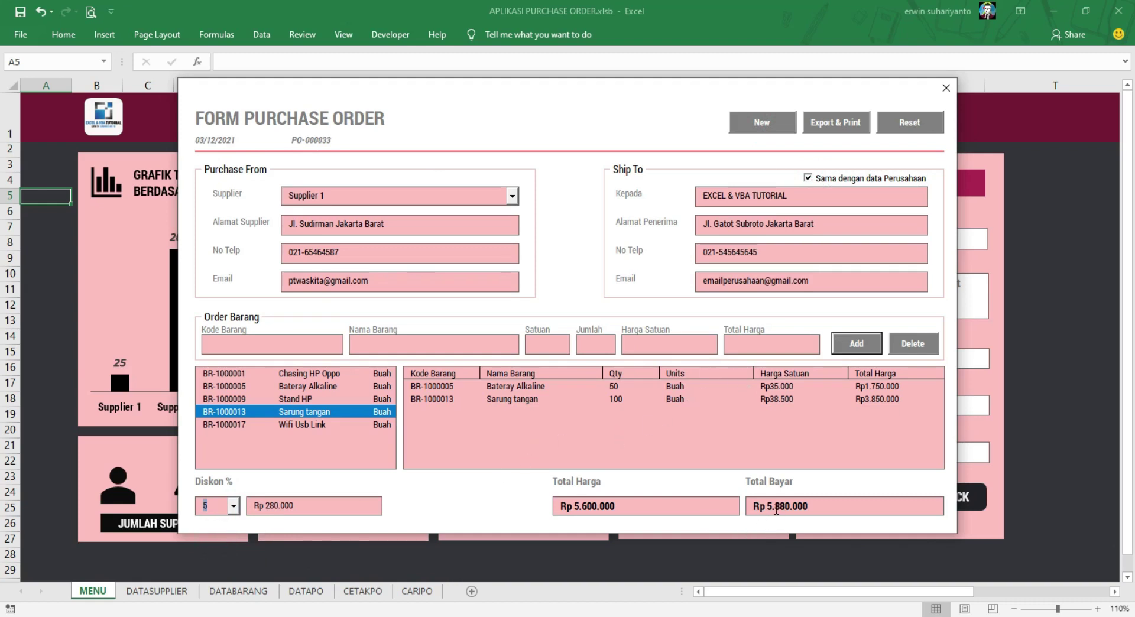
left_click(235, 507)
left_click(213, 521)
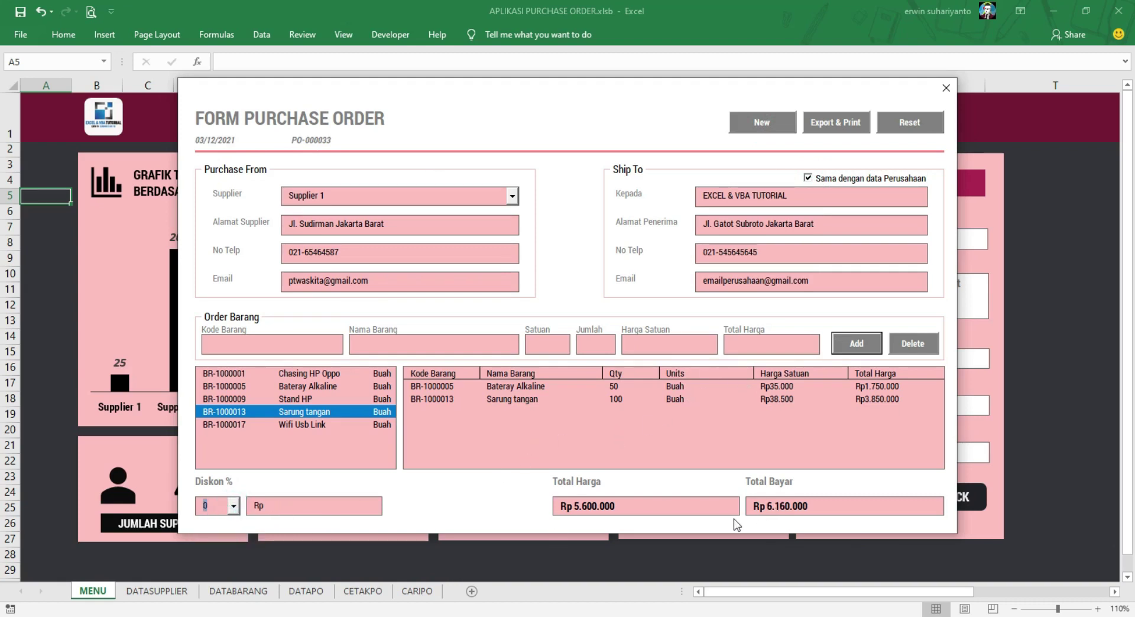
left_click(234, 507)
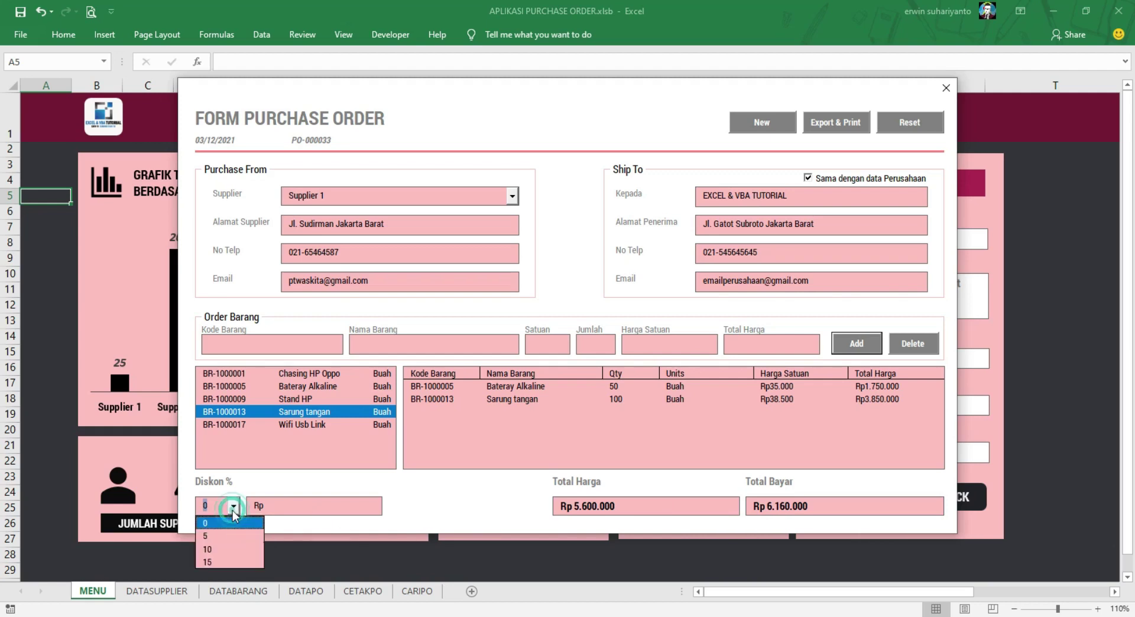
left_click(655, 503)
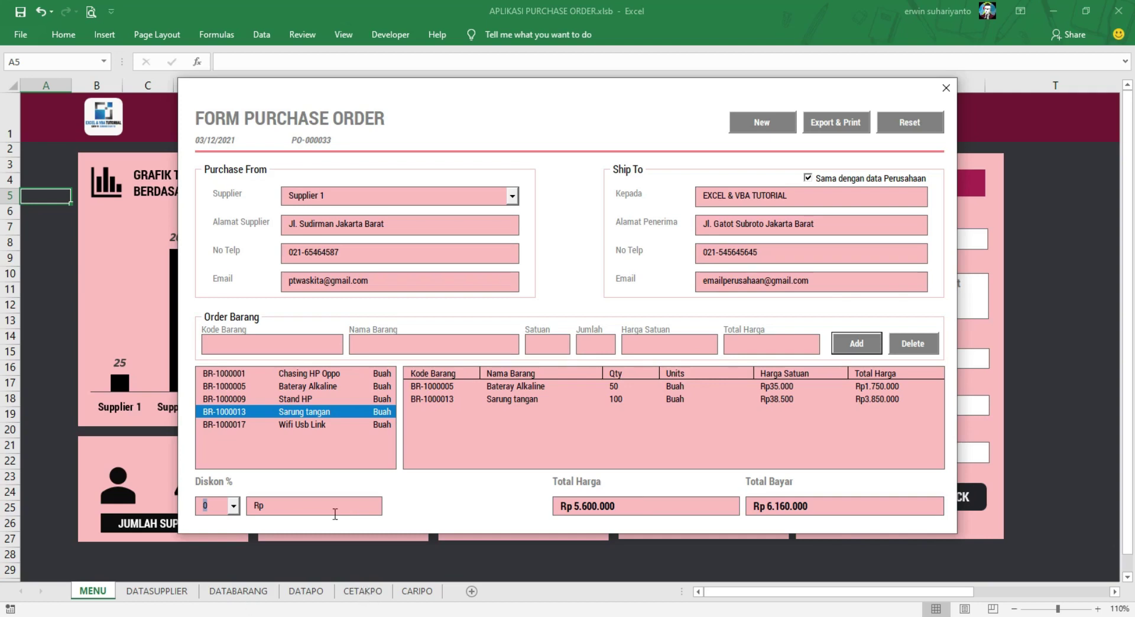
Step: Export and save the PO, cancel the PDF output save, and close the order form
left_click(837, 126)
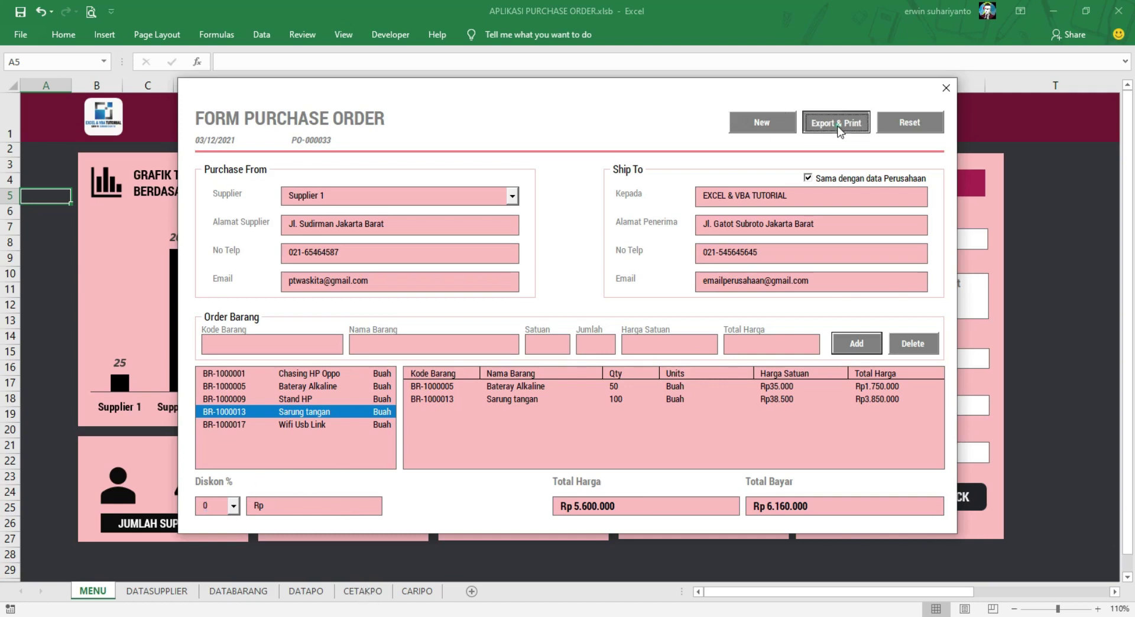
left_click(551, 368)
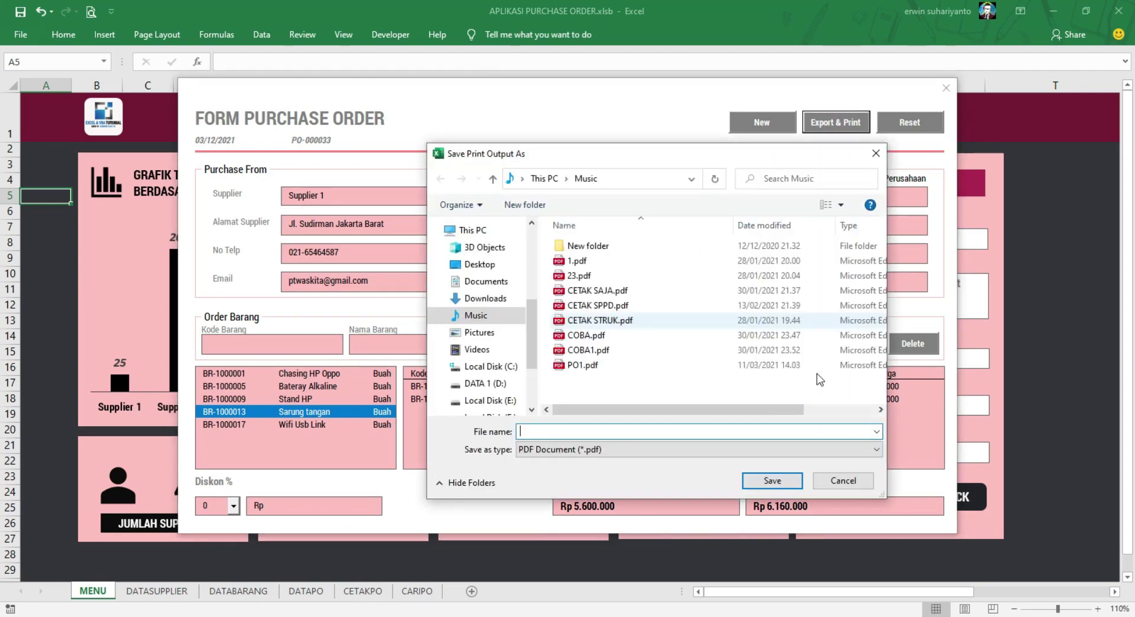
left_click(841, 478)
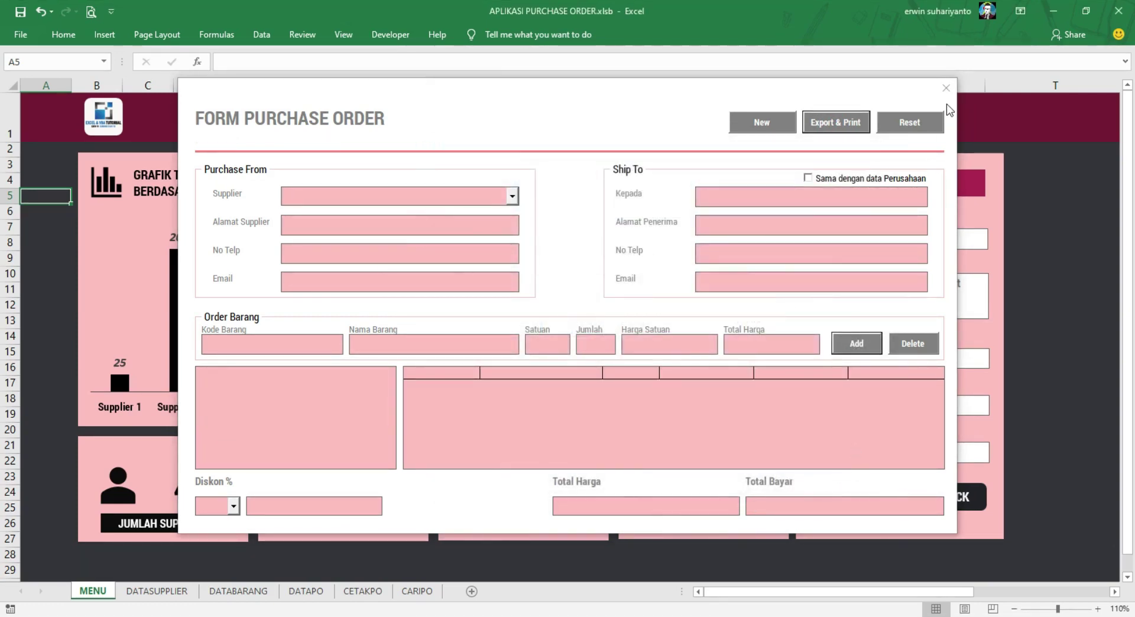
left_click(946, 88)
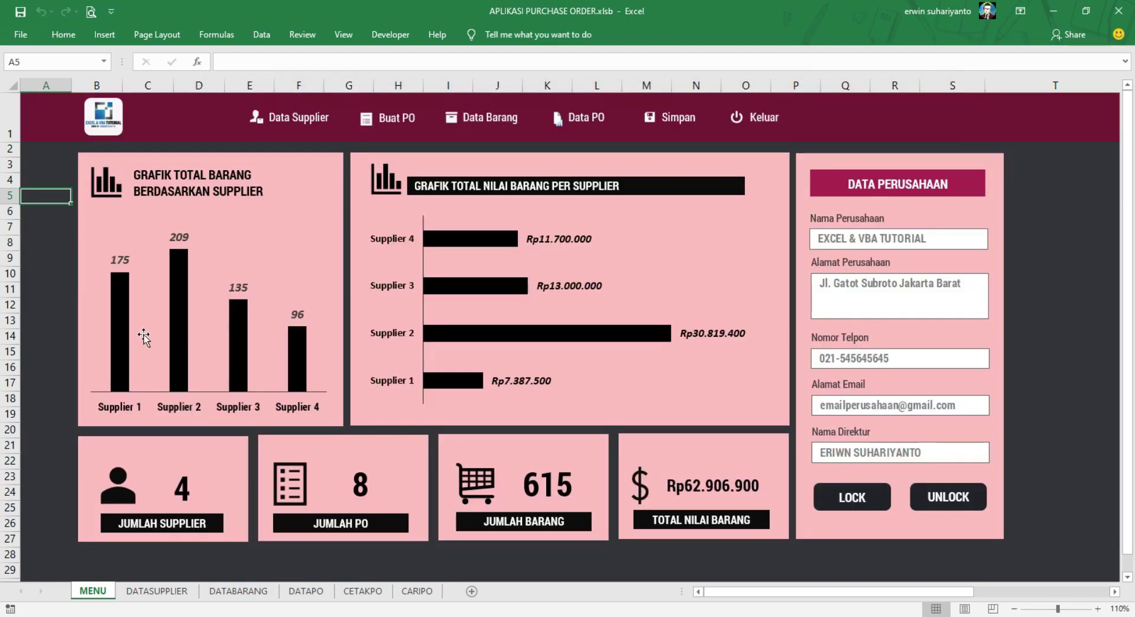
mouse_move(121, 299)
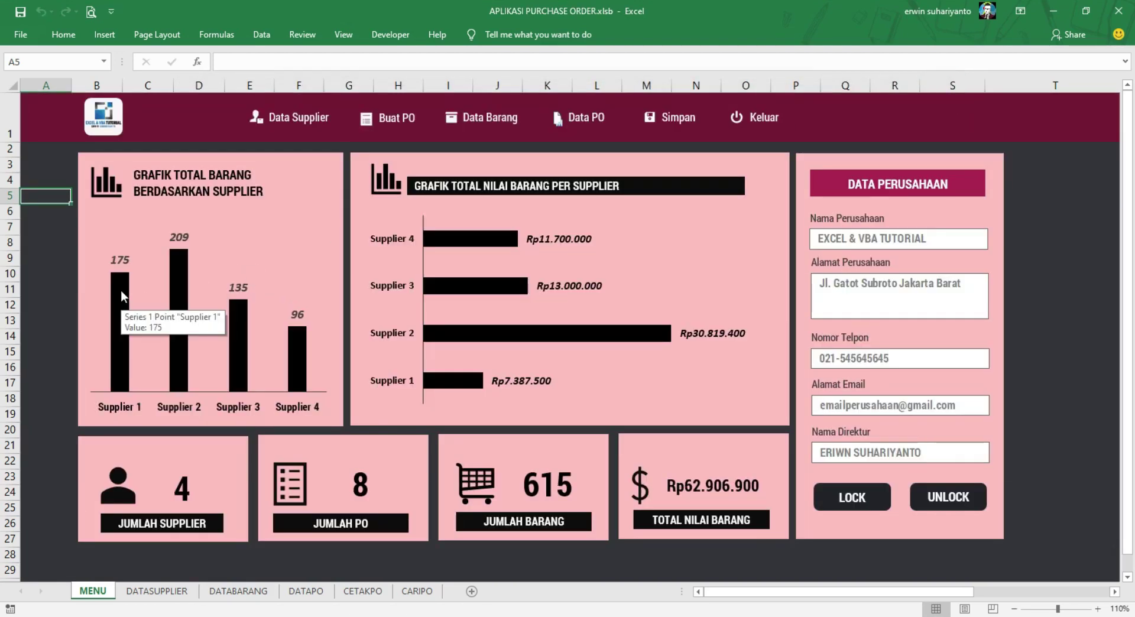